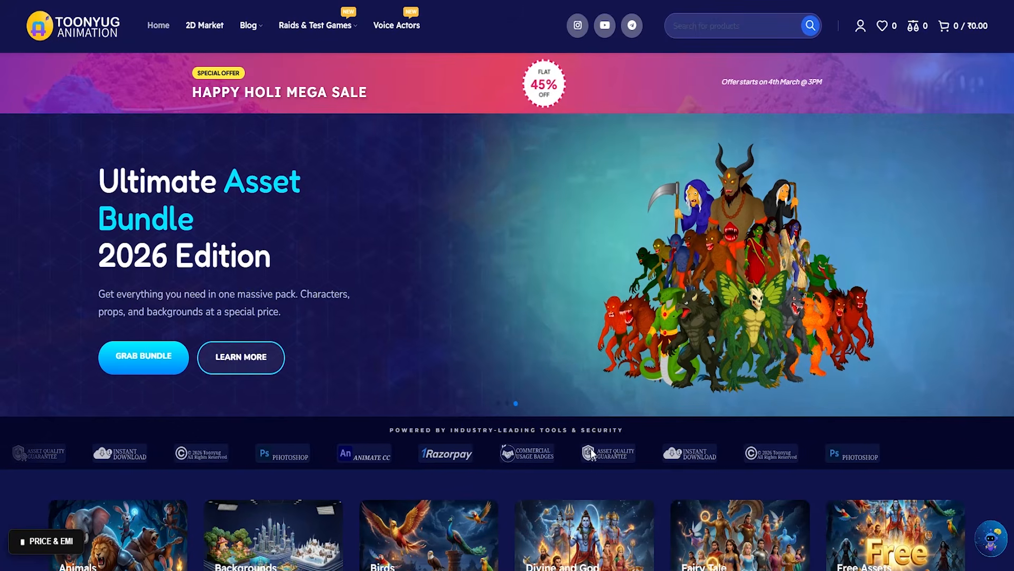
Look through the Toonyug Animation home page, from the creative assets and mega packs to the license details and music player.
scroll(854, 464, down, 5)
scroll(855, 465, down, 10)
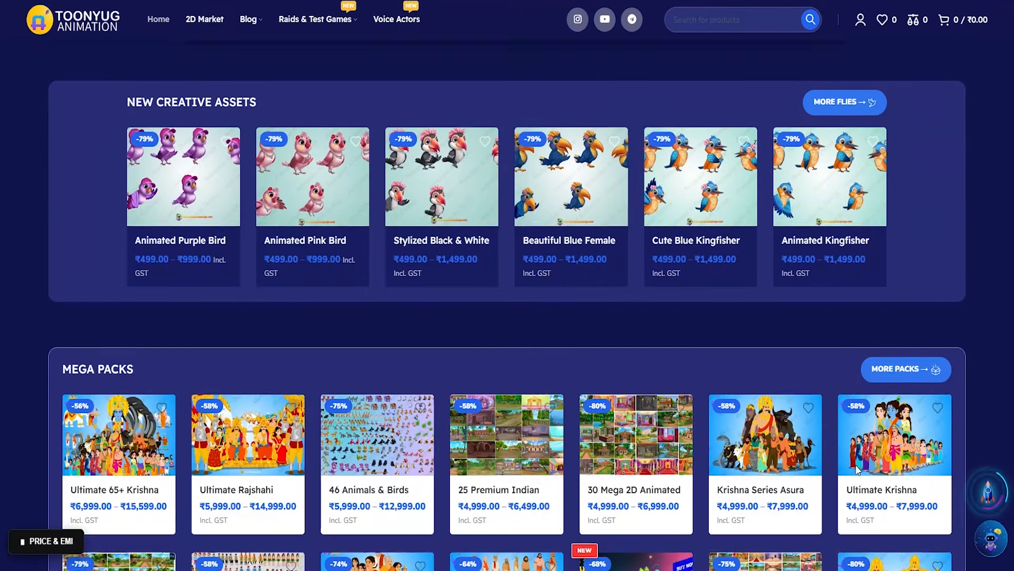
scroll(857, 469, down, 15)
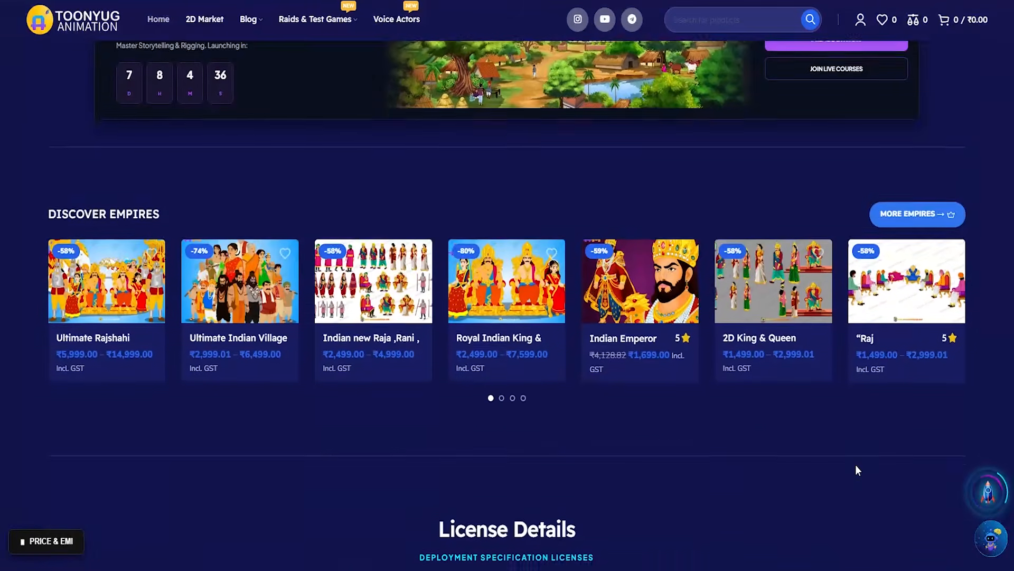
scroll(857, 470, down, 12)
scroll(856, 470, up, 5)
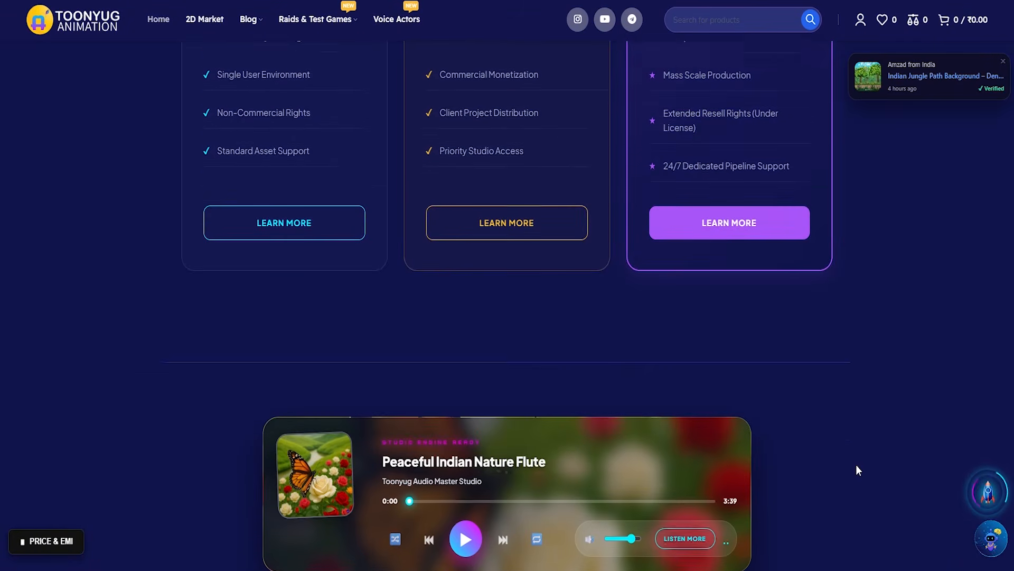
scroll(857, 470, down, 2)
scroll(856, 465, down, 8)
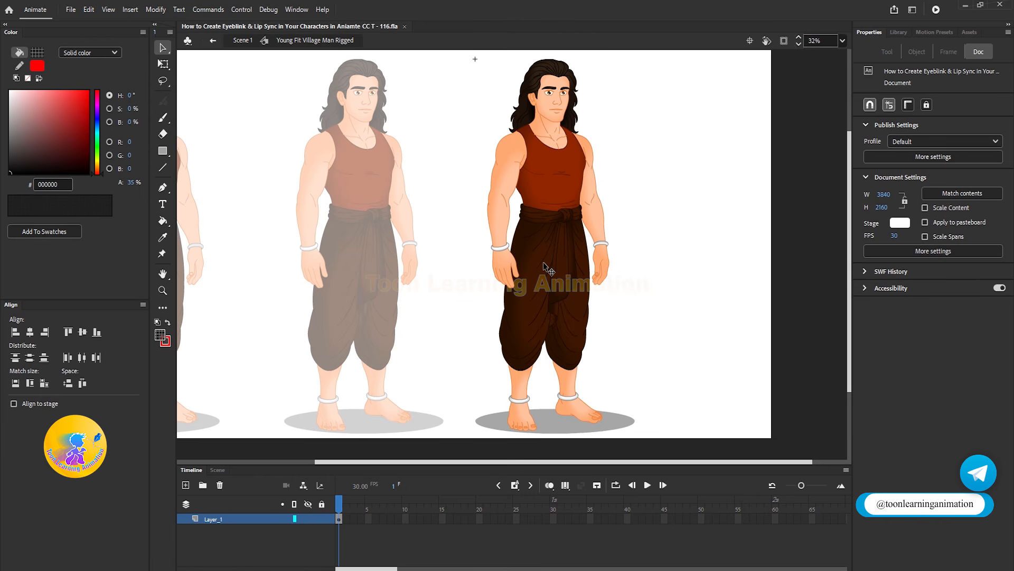
Examine the village man's front leg group, from the trouser leg down to the foot, and return to the whole character.
scroll(543, 261, up, 5)
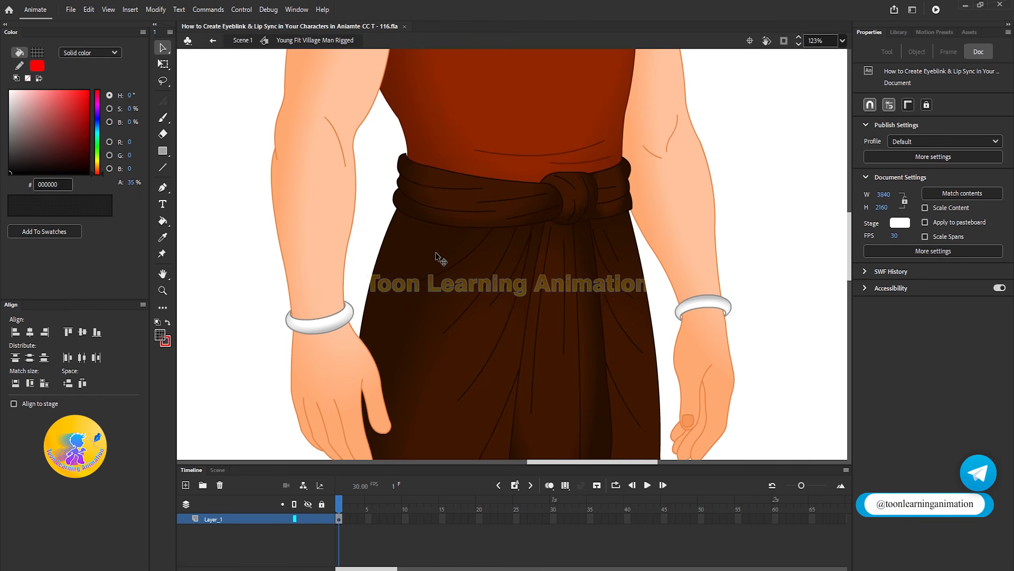
scroll(468, 202, down, 2)
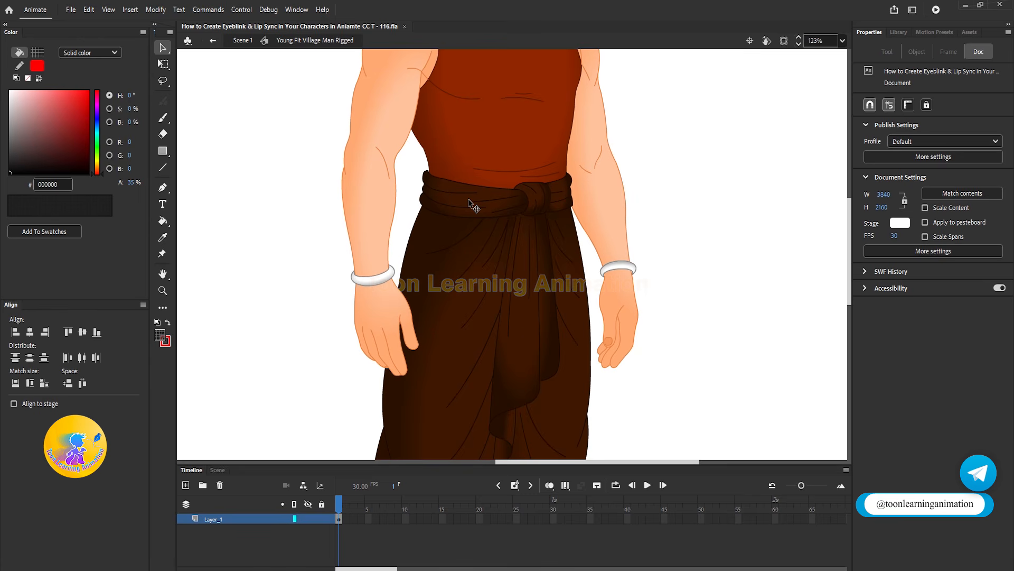
scroll(449, 272, down, 2)
double_click(448, 271)
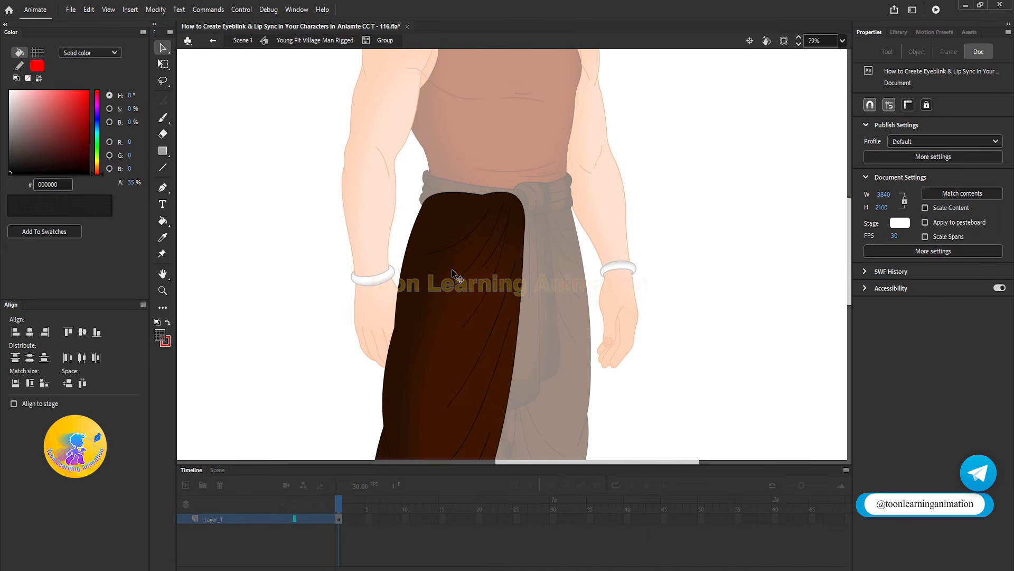
scroll(503, 158, down, 4)
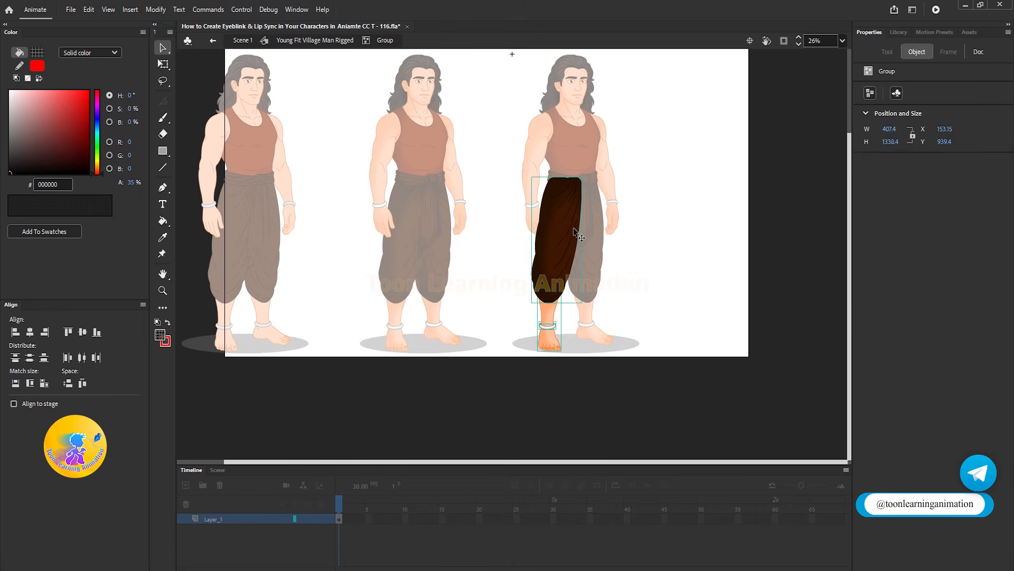
scroll(572, 228, up, 3)
scroll(571, 150, up, 3)
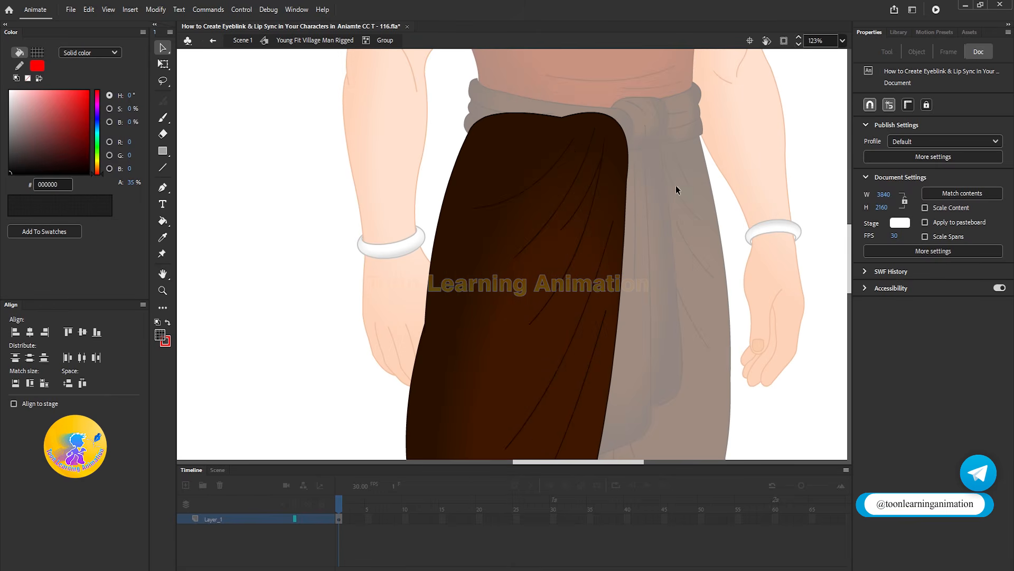
double_click(809, 166)
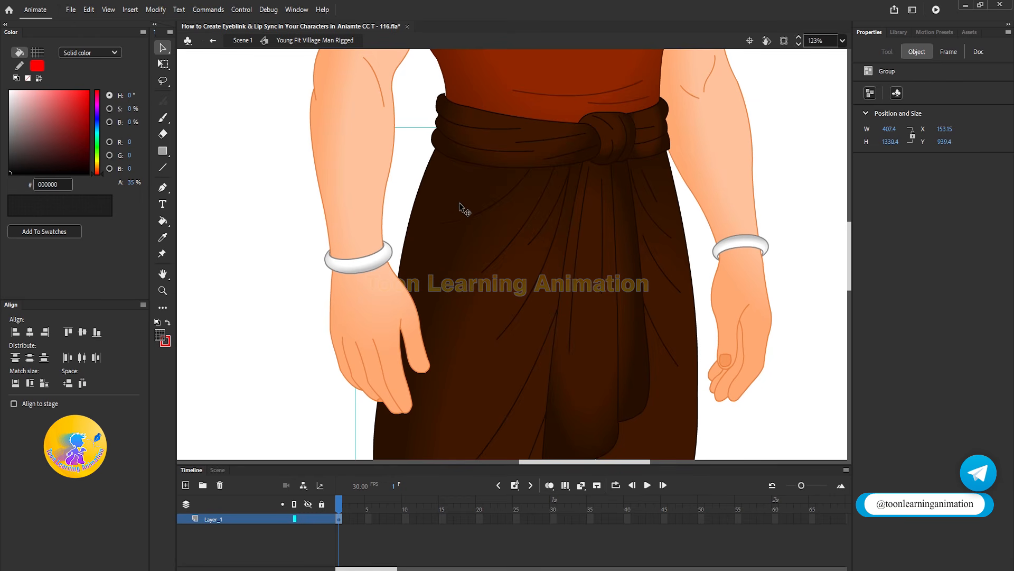
scroll(459, 208, down, 2)
scroll(457, 205, down, 4)
scroll(463, 209, up, 3)
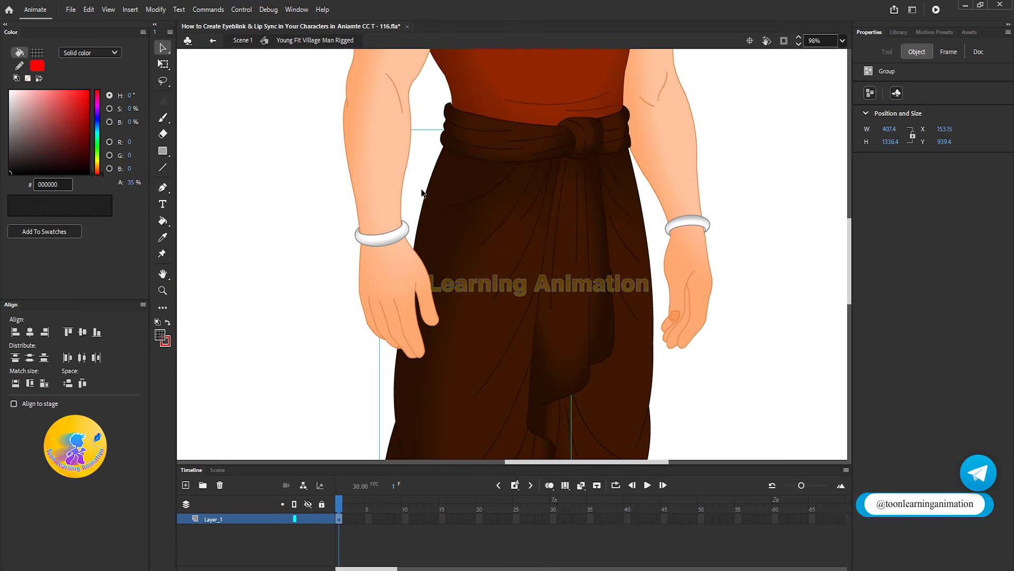
Open the front leg group for editing and try an oval over the trouser leg with the Oval tool.
double_click(499, 208)
click(162, 151)
click(210, 179)
scroll(534, 190, up, 1)
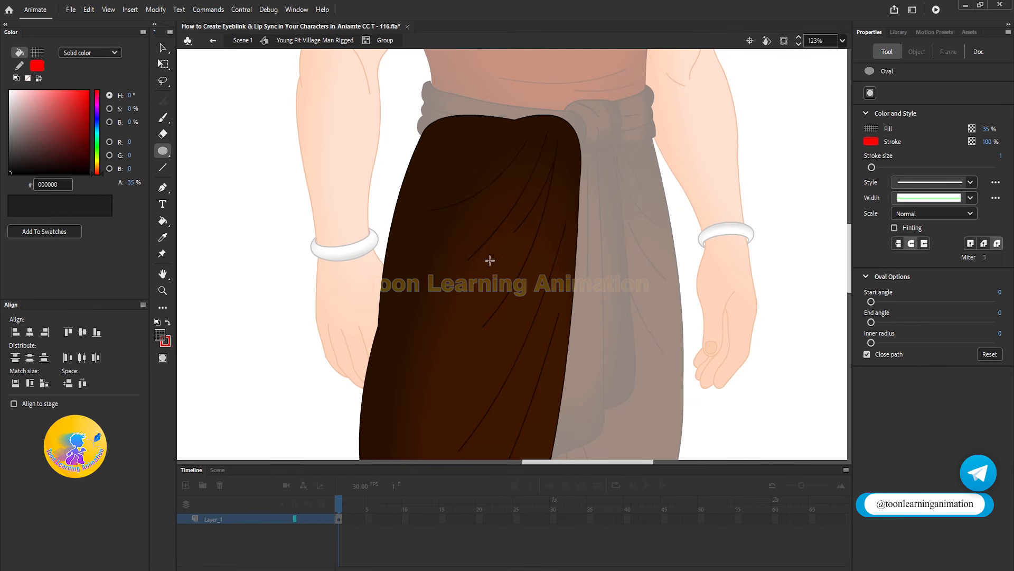
drag(548, 322, 667, 408)
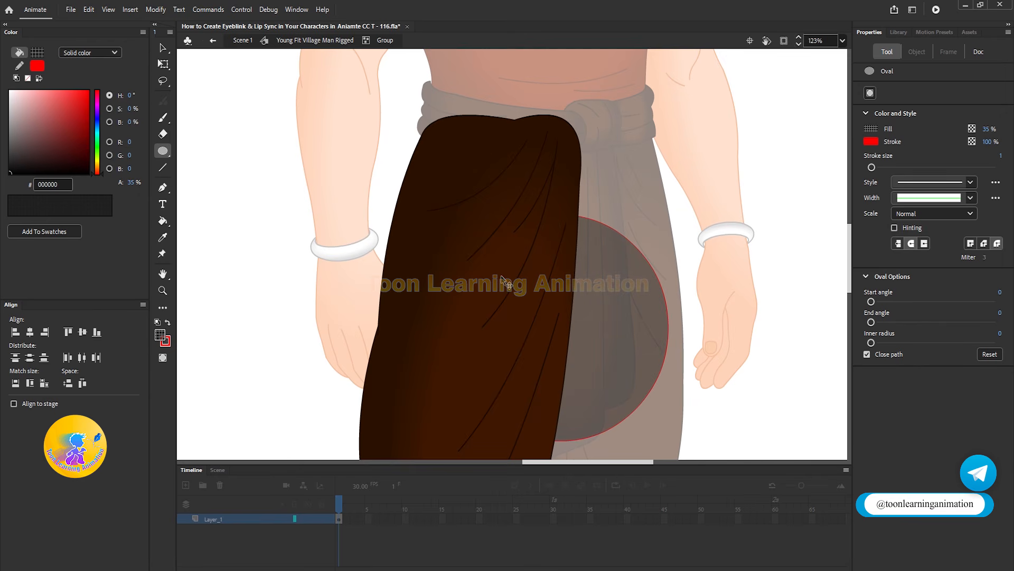
key(ctrl+z)
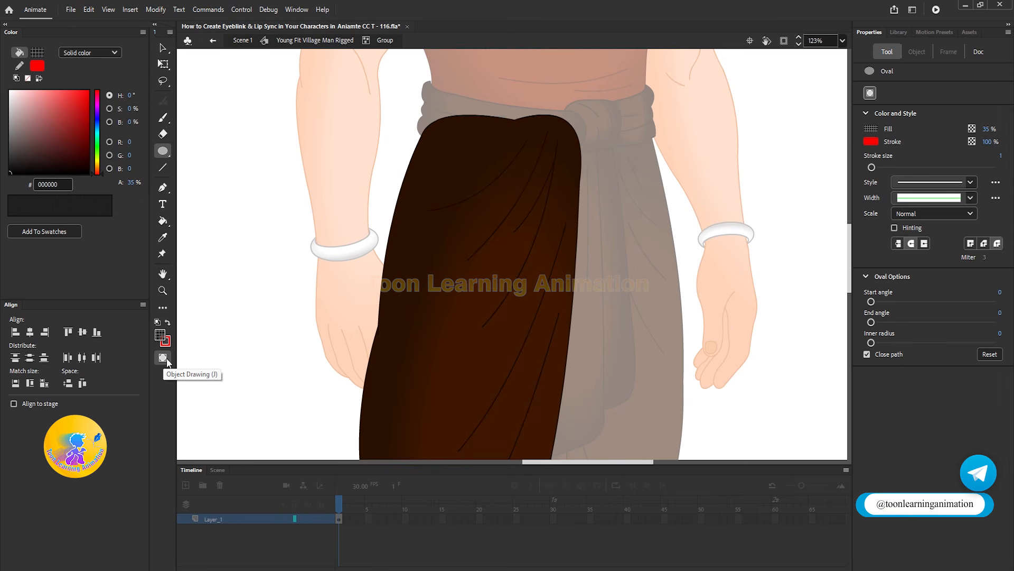
Set the stroke size to 2 and draw a circle about 287 px wide over the top of the trouser leg.
click(1000, 157)
text(2)
key(Return)
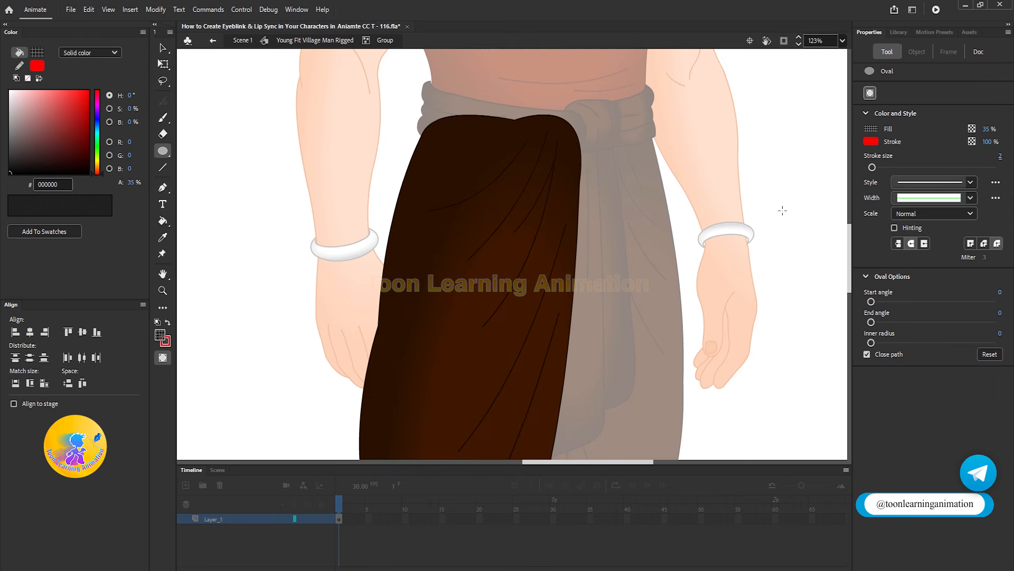
drag(496, 211, 579, 302)
Enlarge the circle to about 306 px with Free Transform and align its edges with both sides of the upper trouser leg.
click(164, 64)
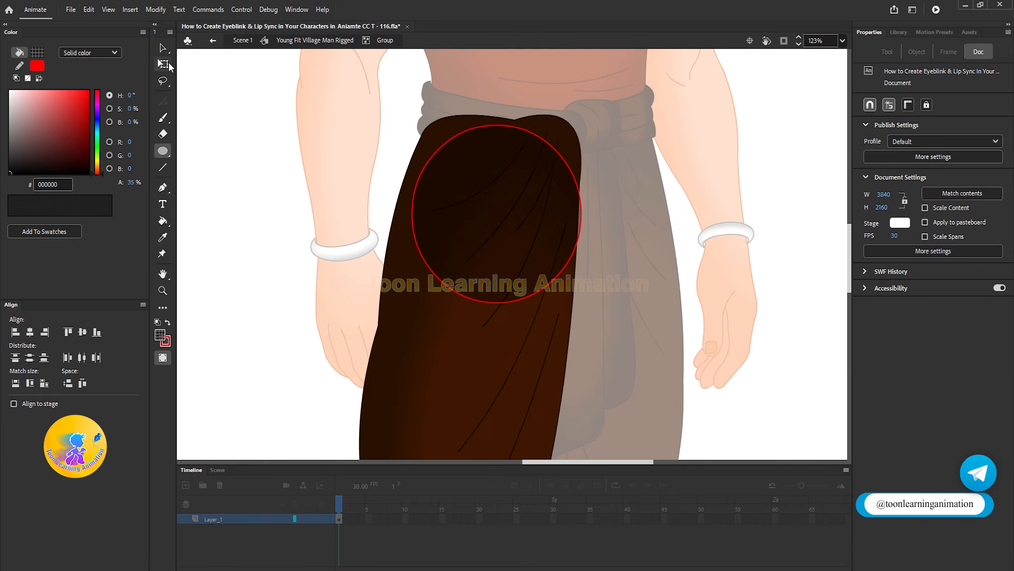
scroll(534, 186, up, 2)
click(547, 227)
drag(546, 259, 532, 256)
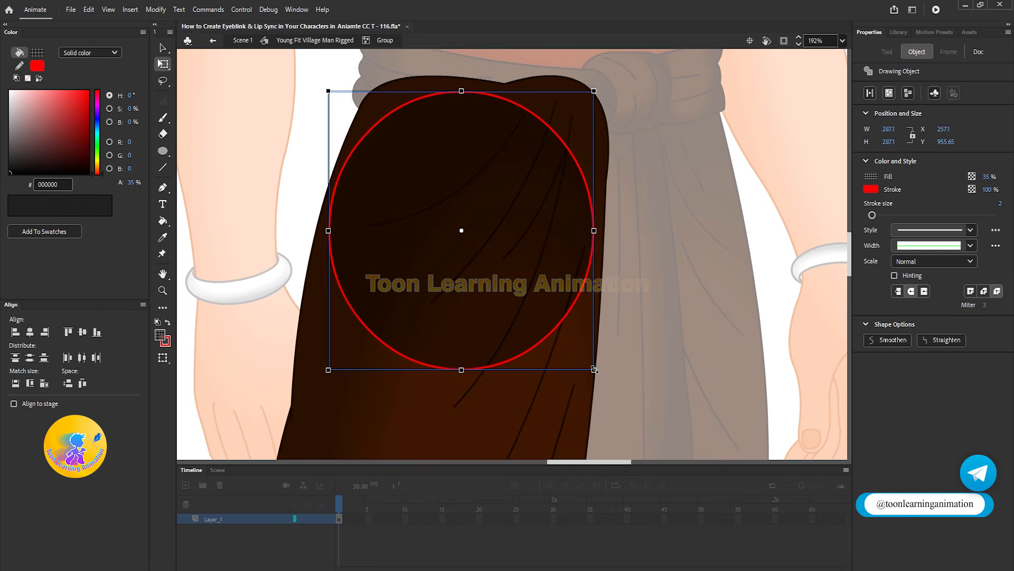
drag(594, 370, 604, 379)
scroll(364, 180, up, 5)
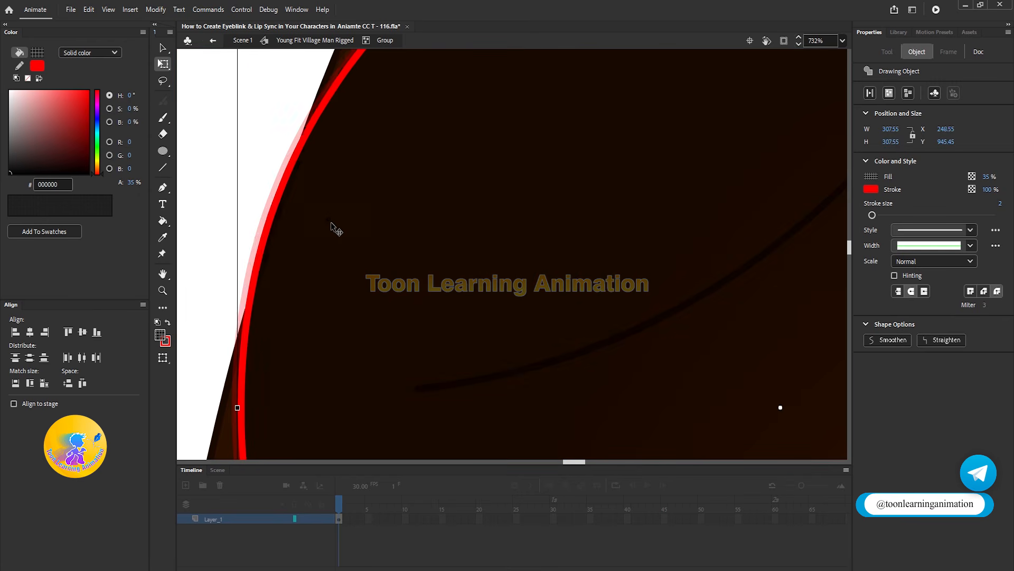
key(Right)
key(Right)
key(Right)
key(Right)
key(Left)
key(Left)
key(Left)
scroll(295, 224, down, 5)
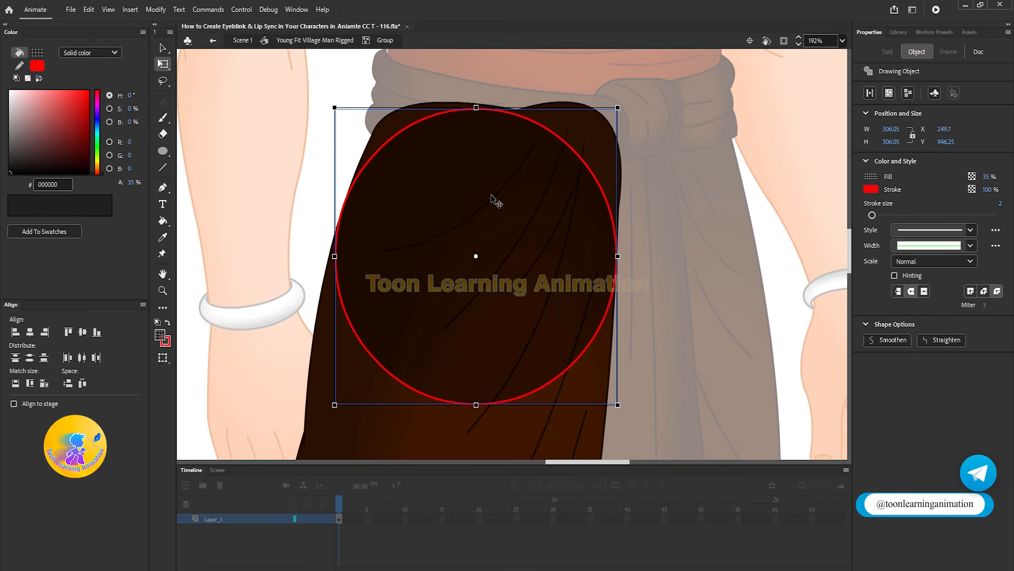
Move the circle out of the leg group onto the whole character's level, keeping its position.
key(Delete)
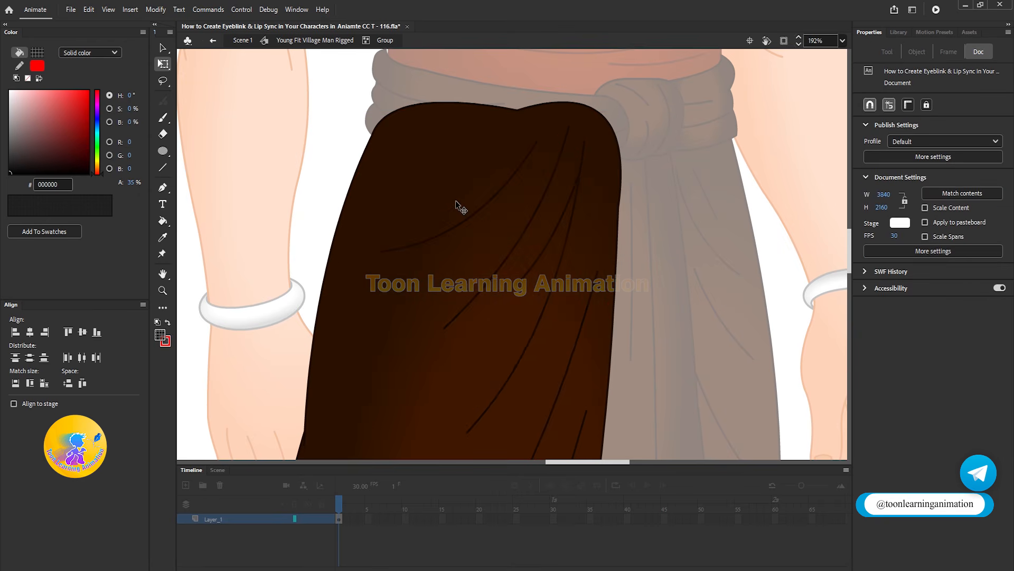
double_click(336, 146)
key(ctrl+z)
key(ctrl+z)
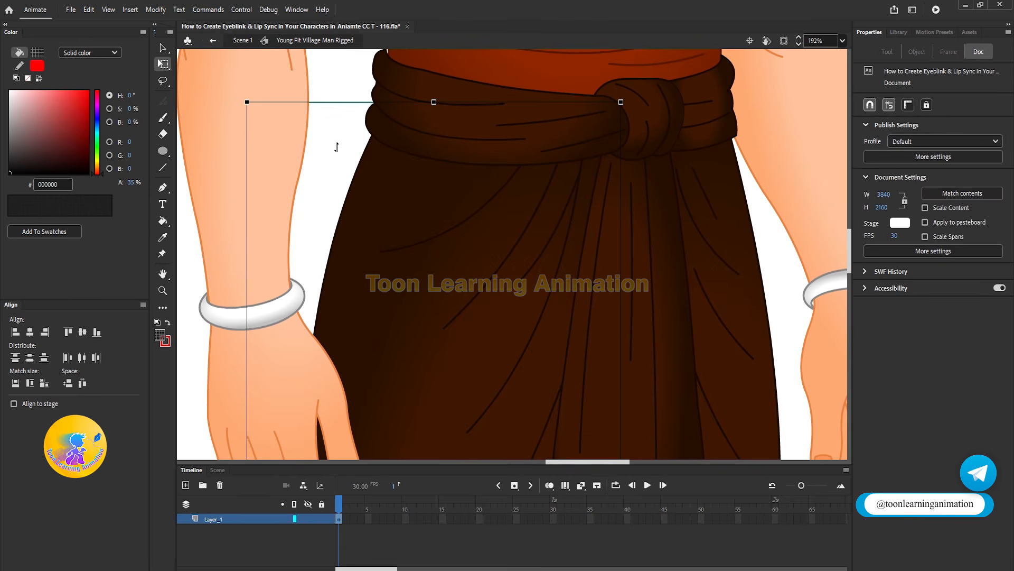
click(314, 173)
scroll(344, 163, down, 1)
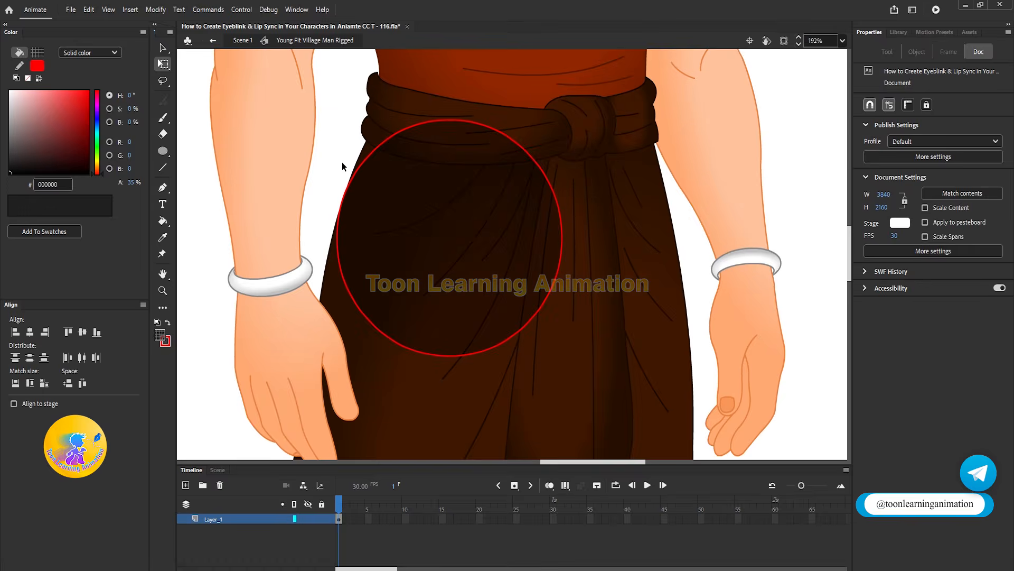
Draw a straight red line about 367 px wide sloping down across the upper thigh, starting where the circle meets the outer trouser edge.
scroll(349, 197, up, 2)
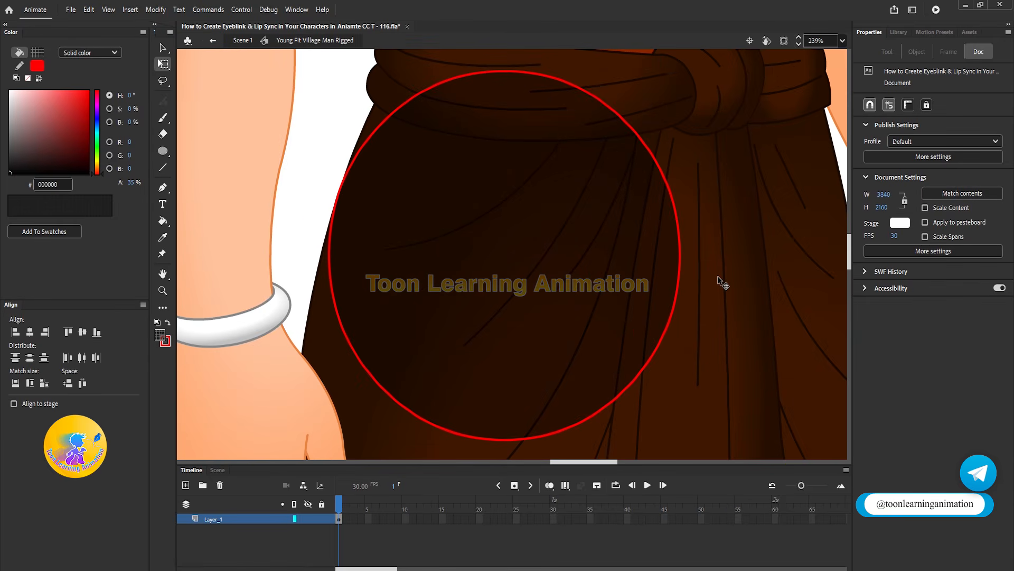
scroll(340, 203, up, 3)
scroll(365, 240, down, 2)
scroll(582, 264, down, 2)
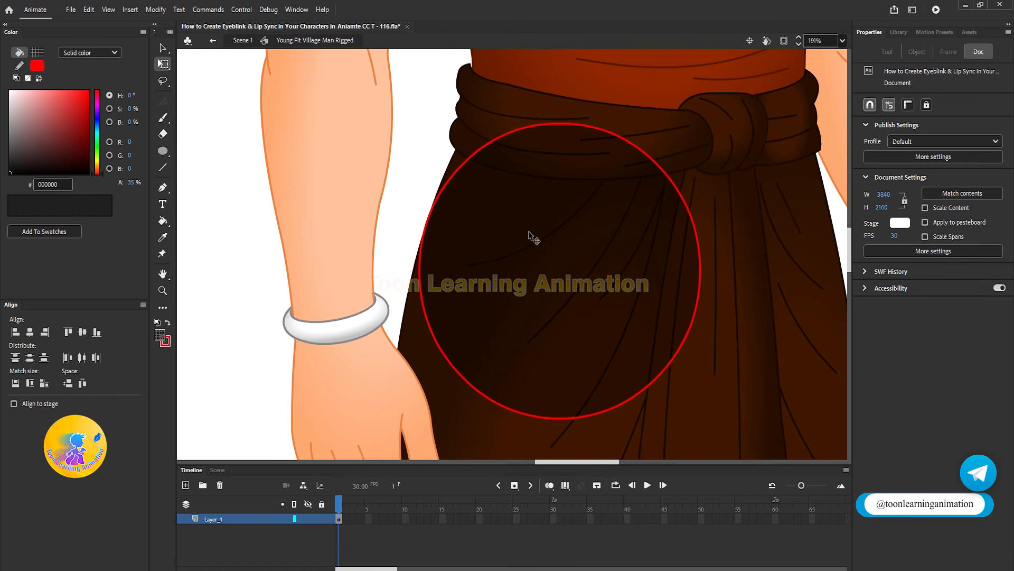
key(n)
scroll(437, 229, up, 3)
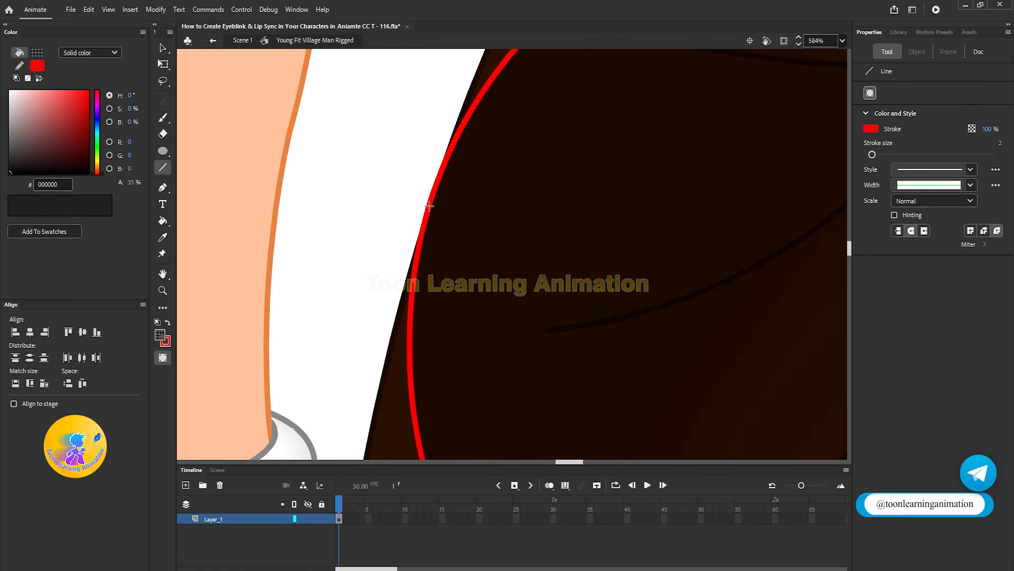
mouse_move(422, 187)
mouse_down()
mouse_move(584, 255)
mouse_move(491, 226)
mouse_move(766, 275)
mouse_up()
scroll(584, 255, down, 3)
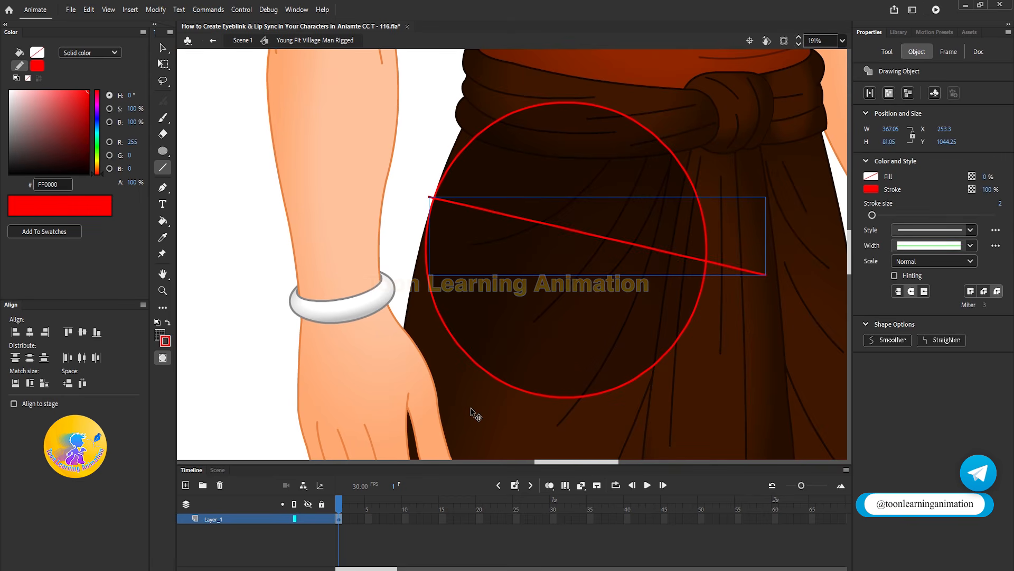
Move the sloping line from the character's level into the front leg group, keeping its position.
key(Delete)
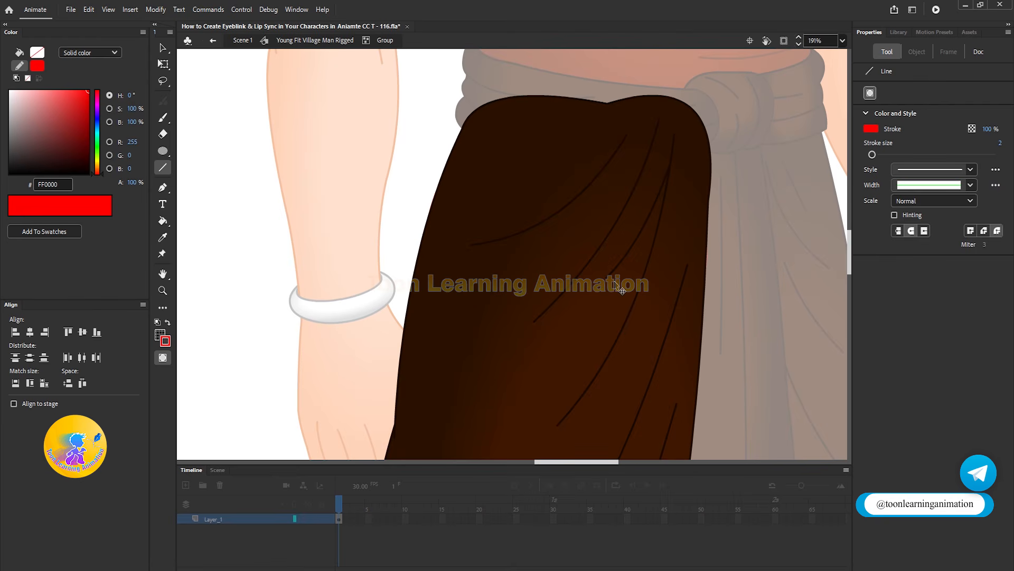
key(ctrl+z)
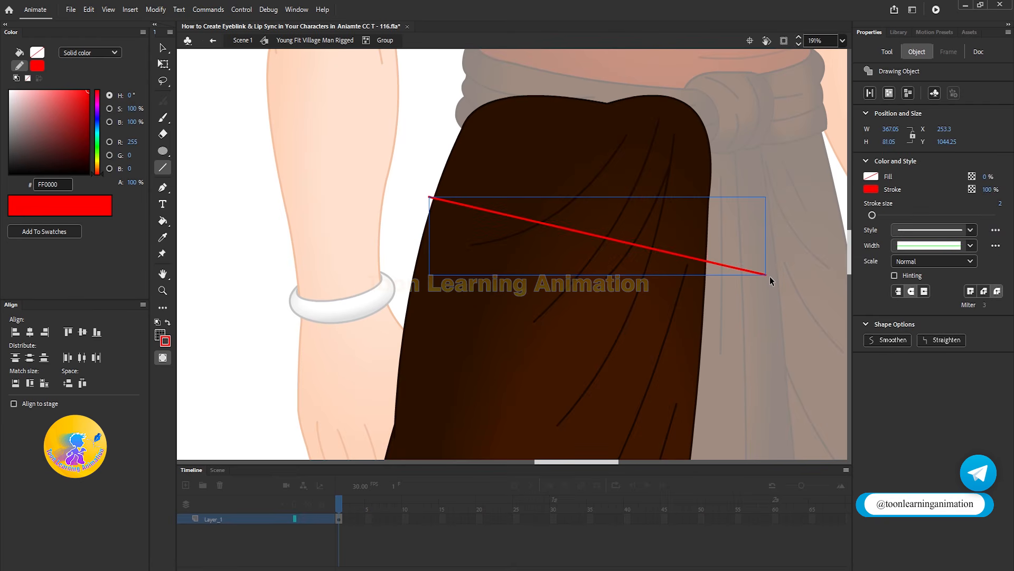
click(582, 189)
scroll(570, 170, down, 3)
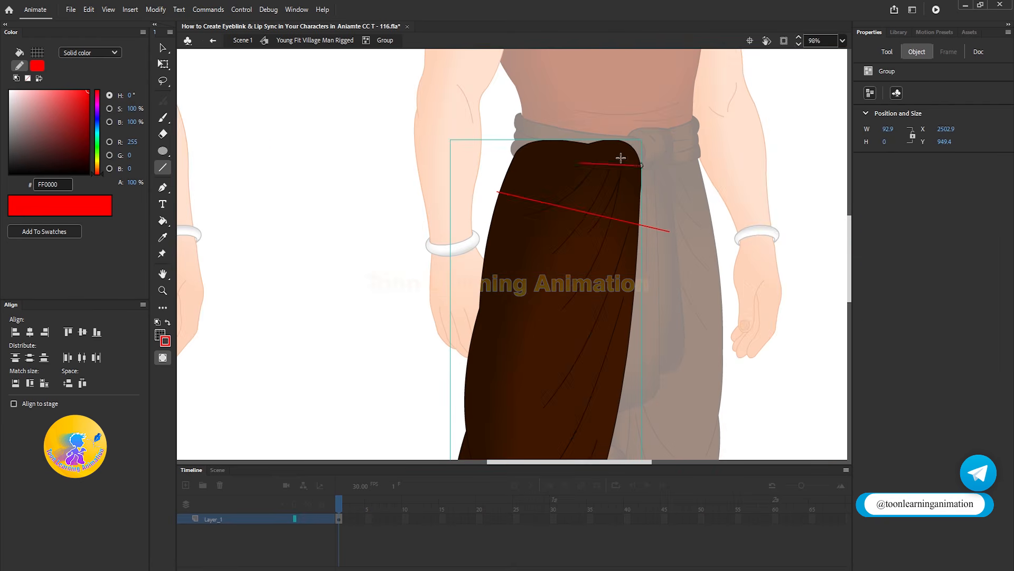
Move the sloping line into the nested trouser leg group at the same position and break it apart.
key(v)
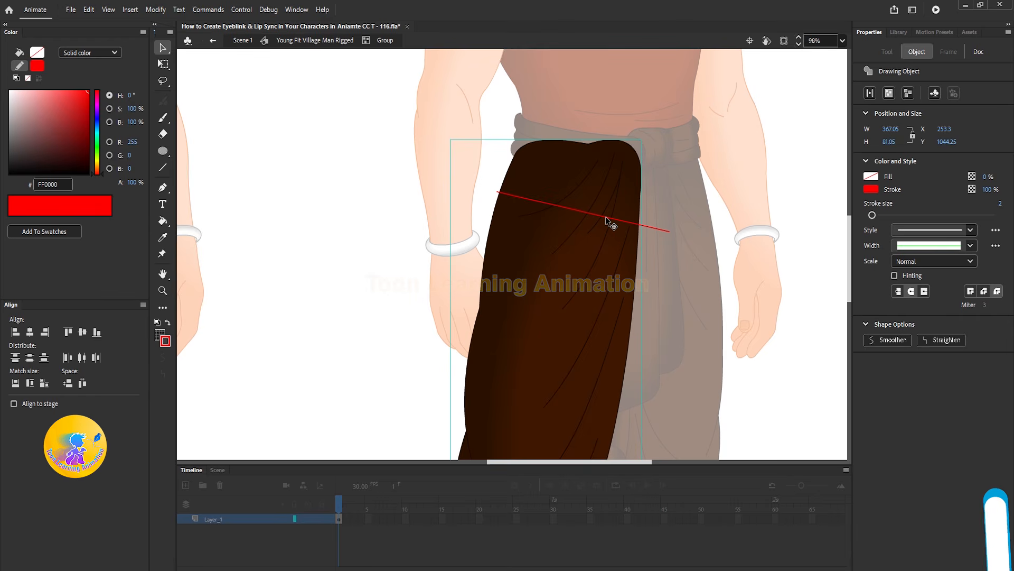
click(605, 217)
scroll(605, 217, up, 3)
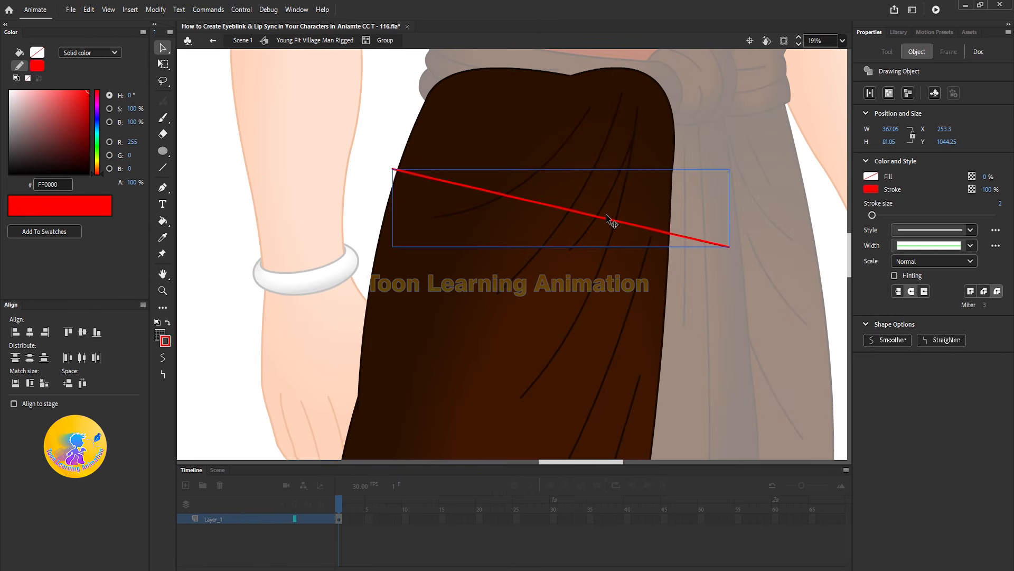
key(ctrl+b)
key(ctrl+z)
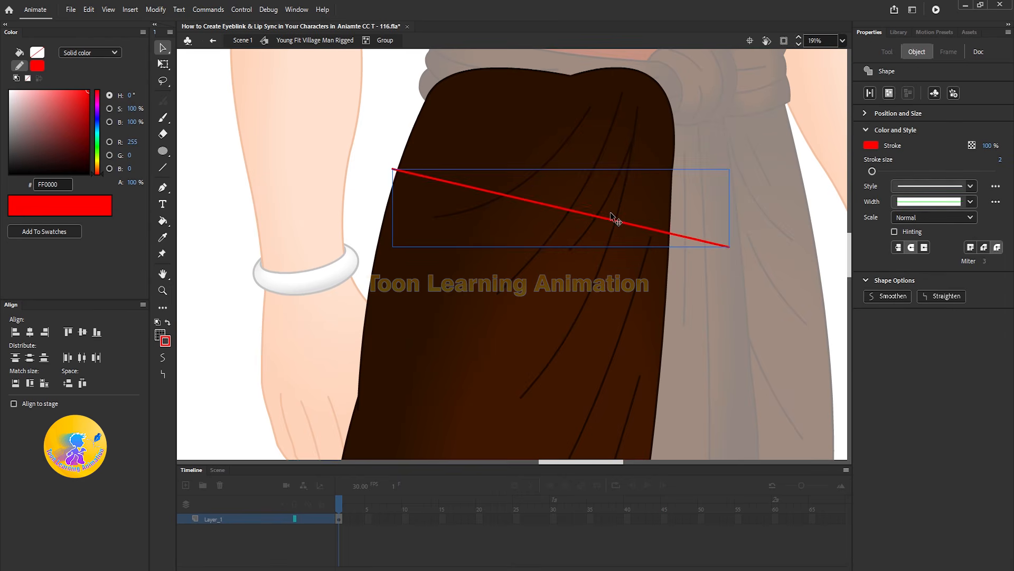
key(ctrl+x)
click(556, 195)
double_click(559, 197)
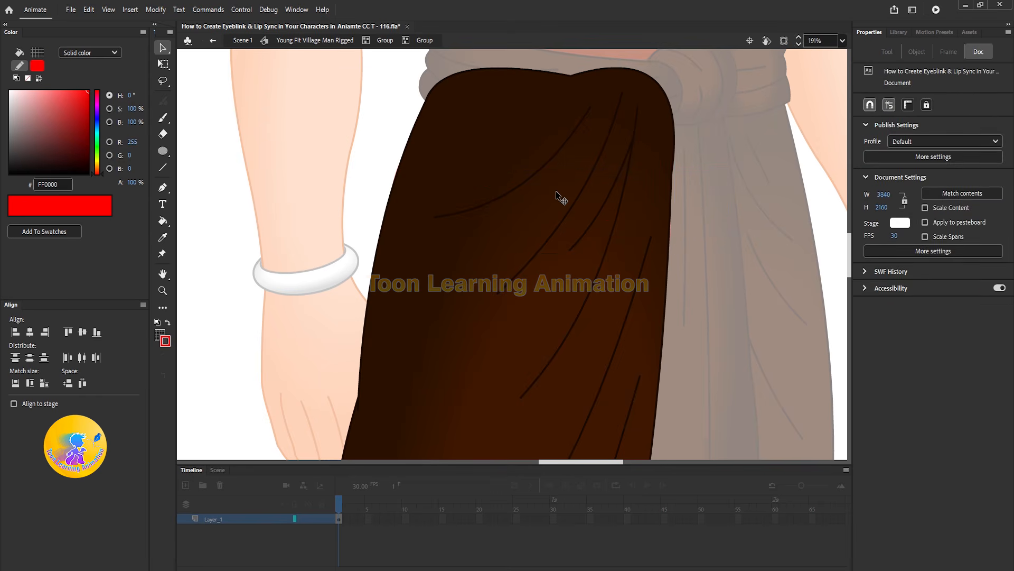
click(576, 213)
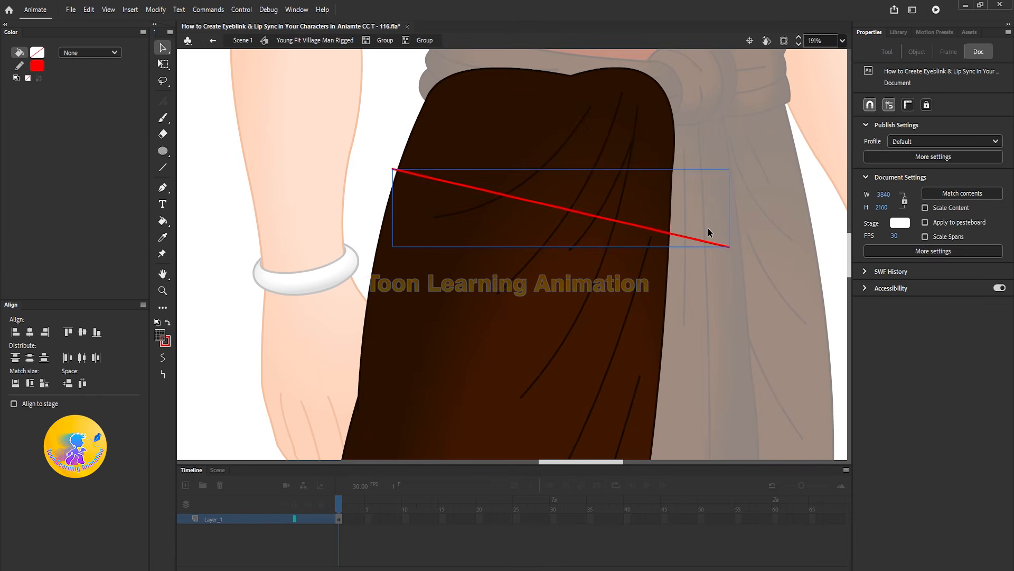
key(ctrl+b)
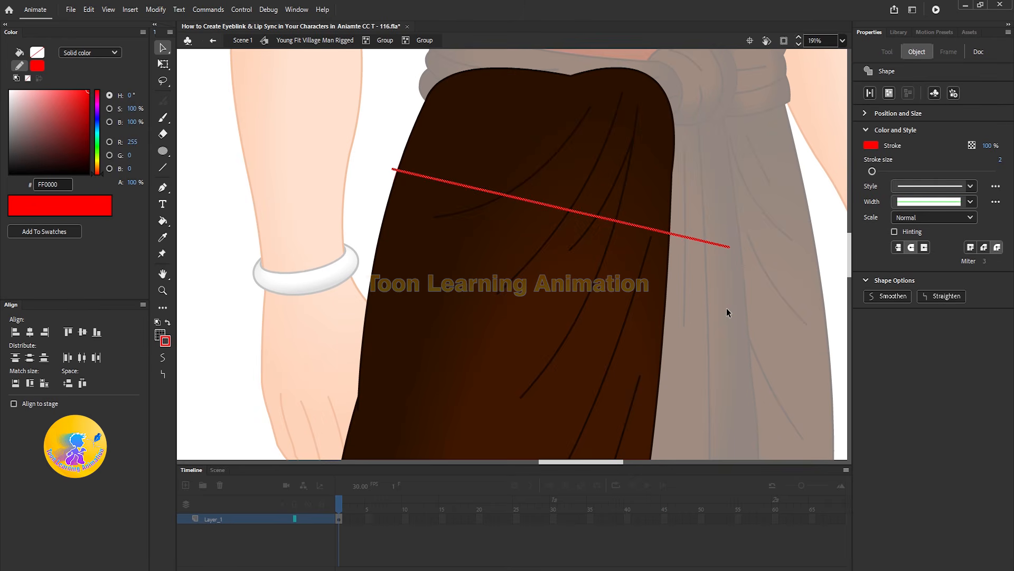
Move the circle from the character's level into the nested trouser leg group at the same position and check where it meets the red line.
double_click(377, 124)
double_click(382, 125)
click(456, 183)
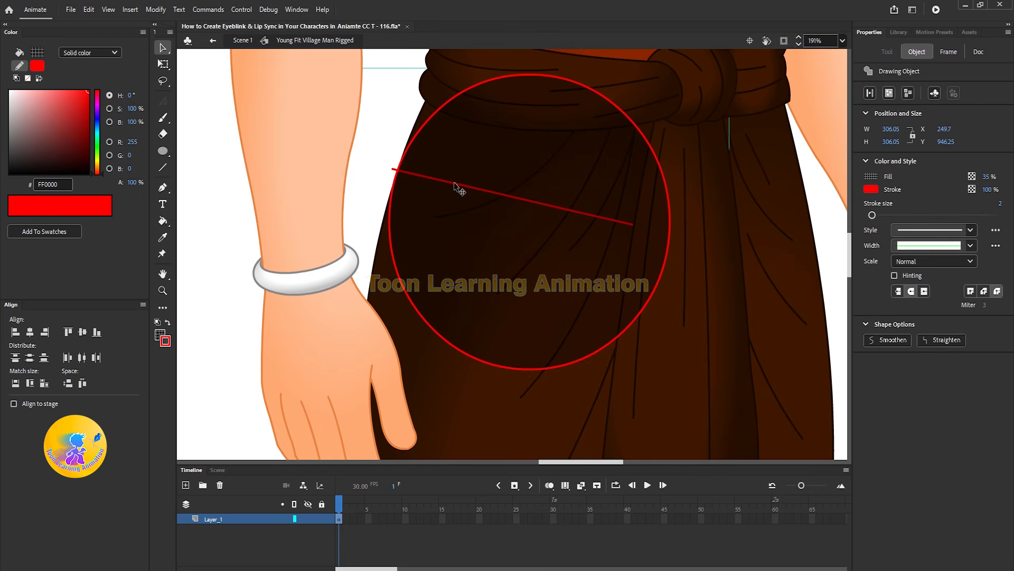
key(Delete)
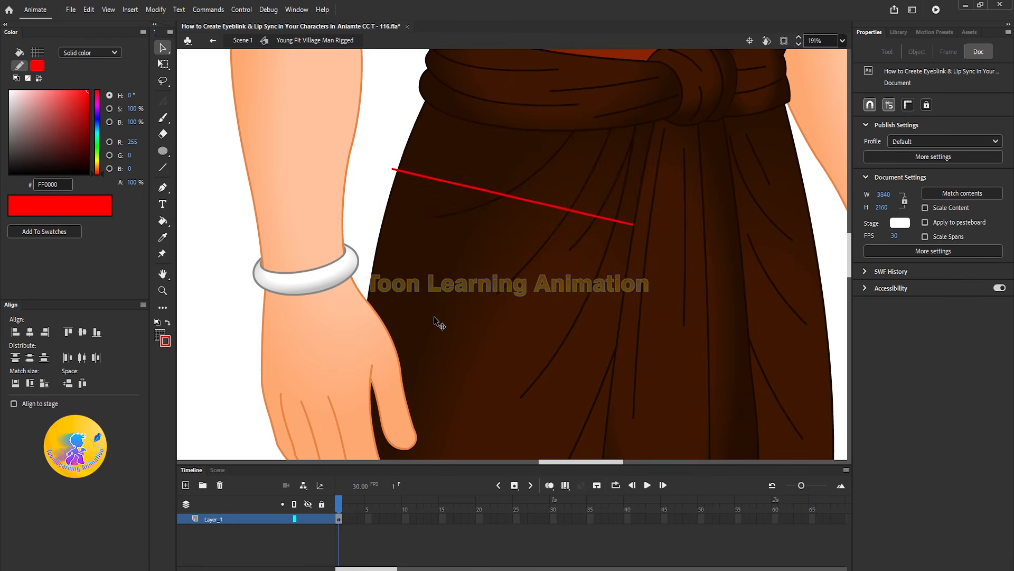
double_click(434, 316)
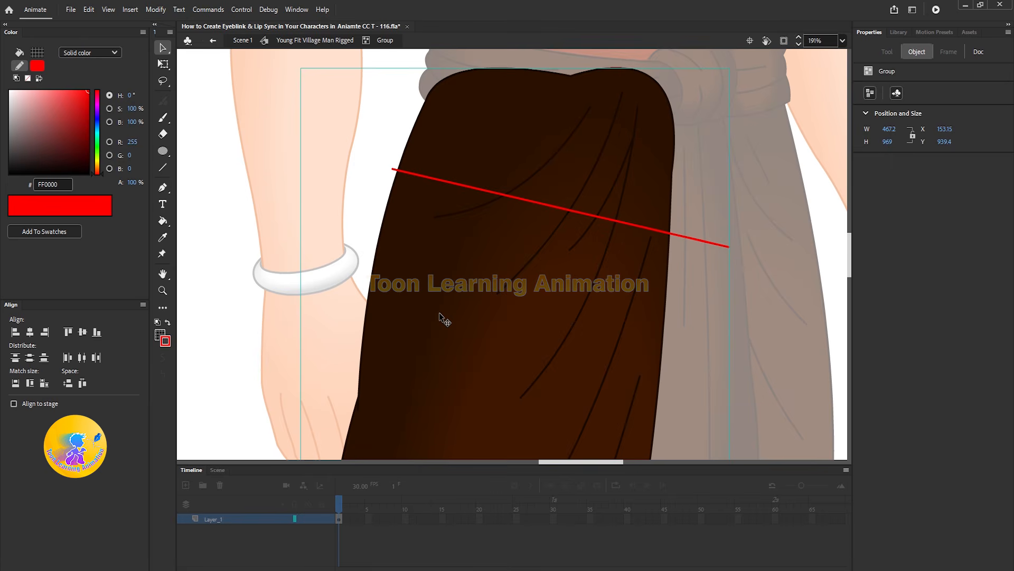
double_click(439, 314)
click(687, 307)
key(ctrl+shift+v)
scroll(681, 211, up, 5)
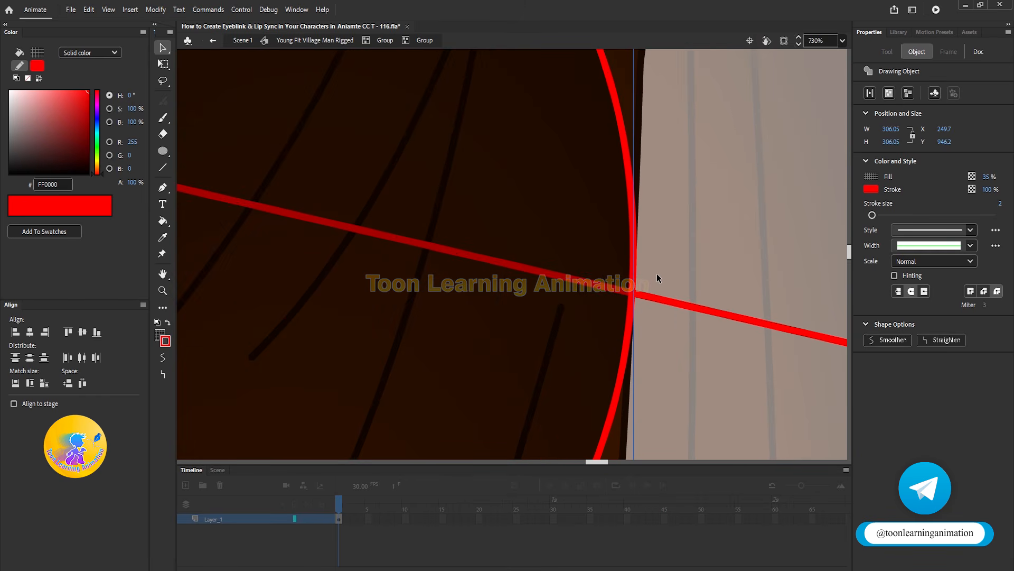
scroll(728, 283, down, 5)
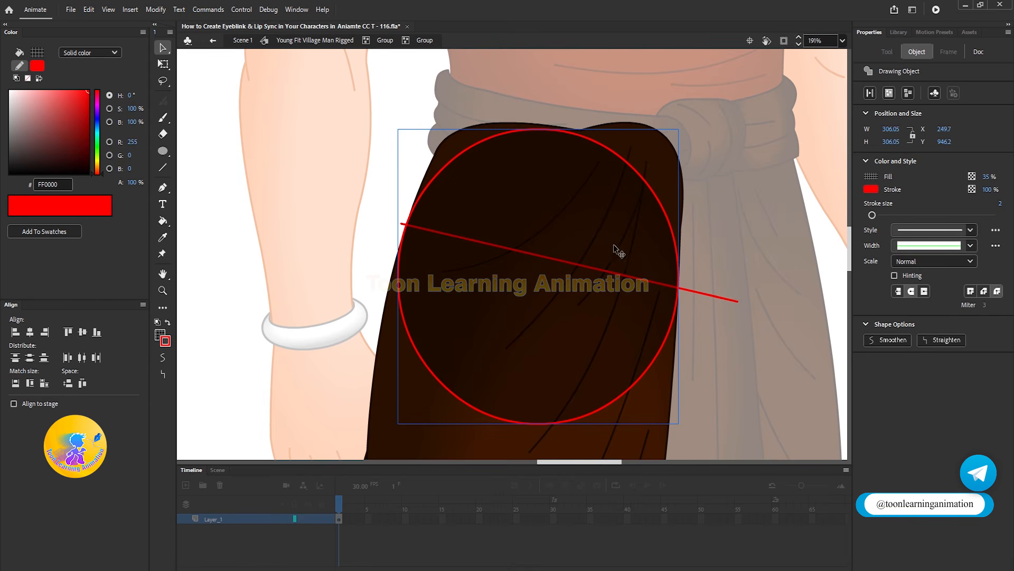
Move the circle from the nested trouser leg group back to the character's level, keeping its position.
key(Delete)
double_click(392, 146)
double_click(392, 145)
key(ctrl+shift+v)
In the nested trouser leg group, delete the two ends of the red line that stick out beyond the trouser edges.
double_click(482, 424)
double_click(486, 431)
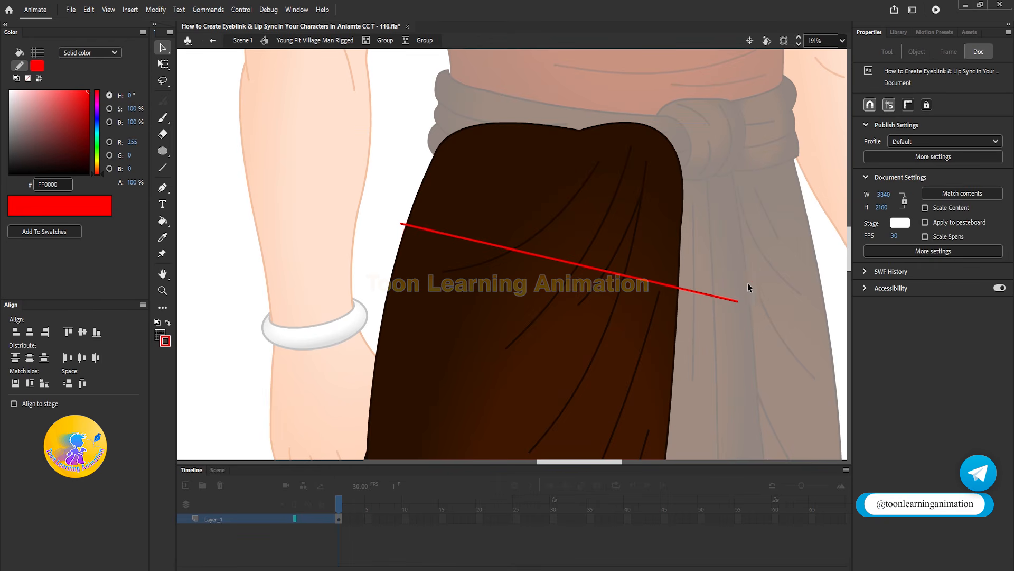
click(727, 297)
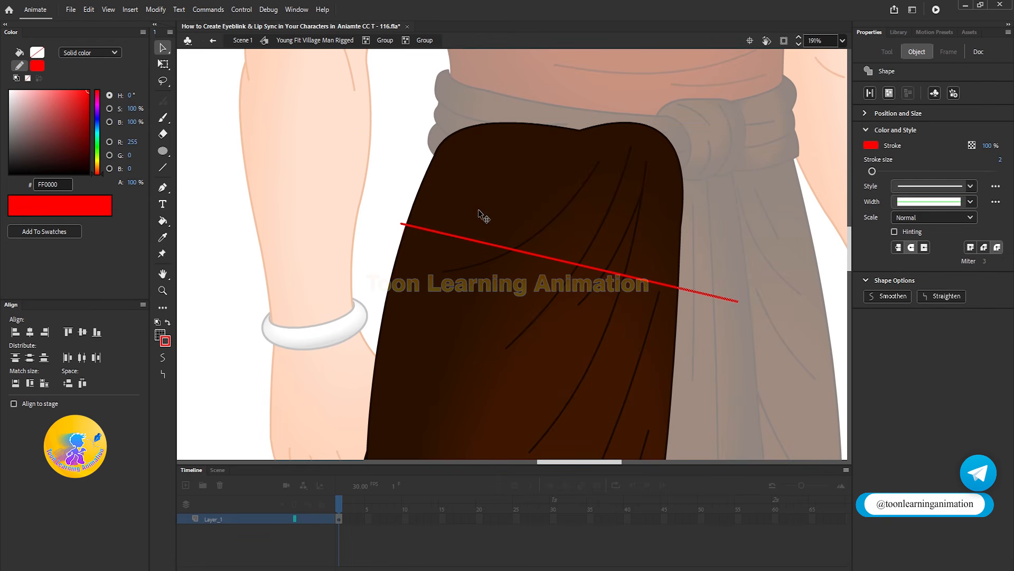
key(Delete)
click(403, 225)
key(Delete)
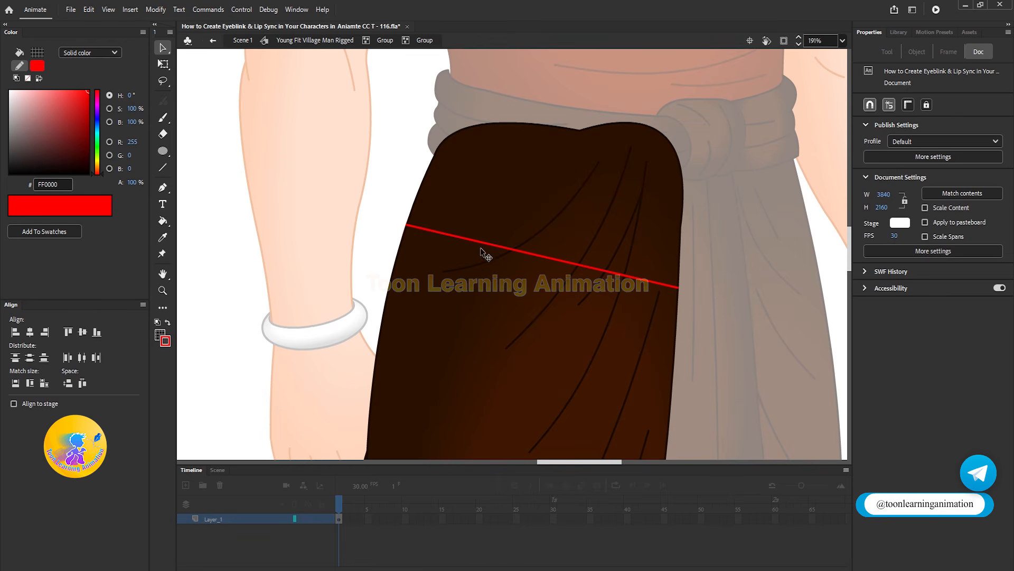
Move the trouser piece above the red line from the nested group into the front leg group at the same position and group it.
click(511, 182)
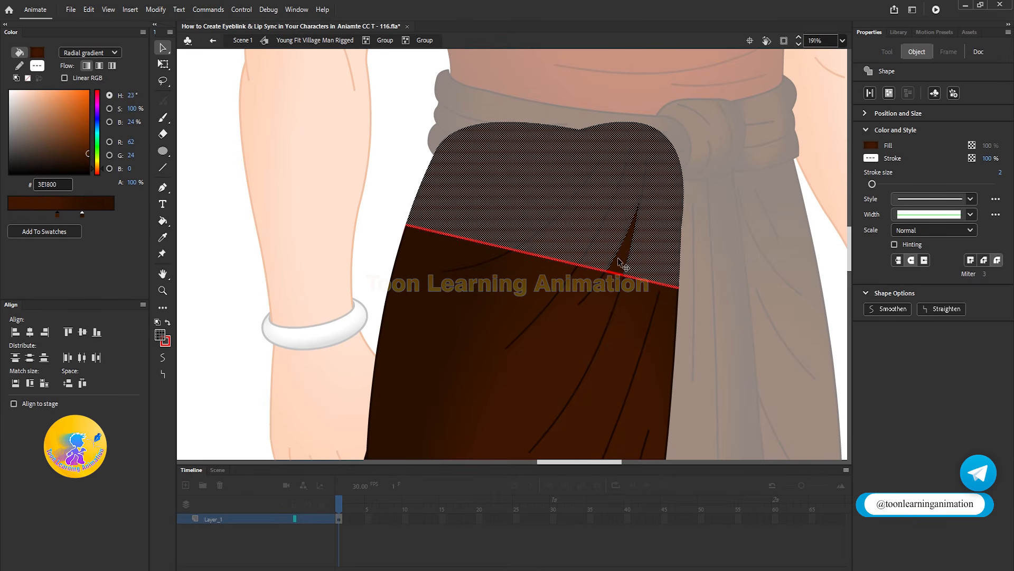
scroll(572, 154, down, 5)
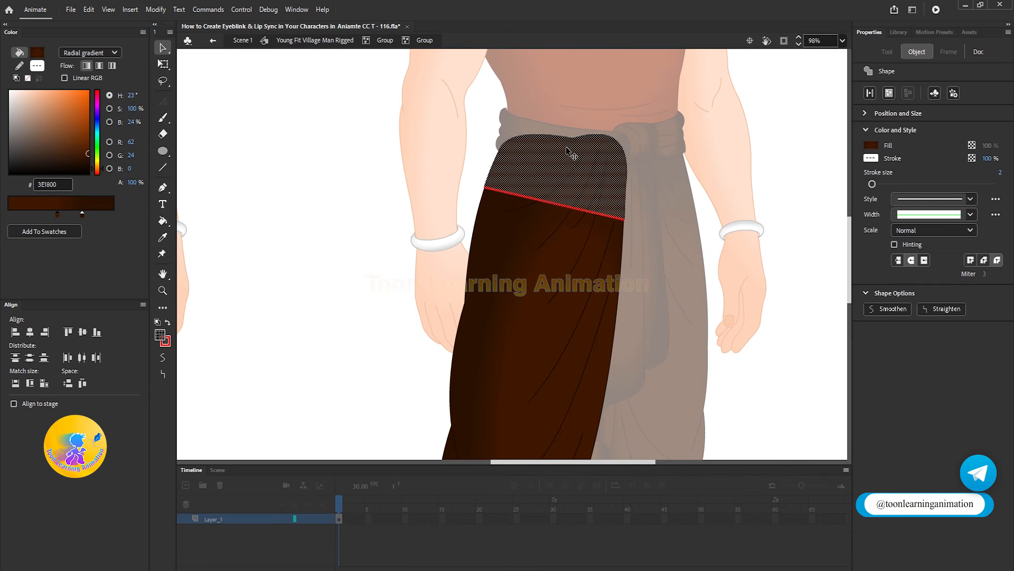
scroll(573, 155, down, 2)
scroll(573, 155, up, 7)
key(Delete)
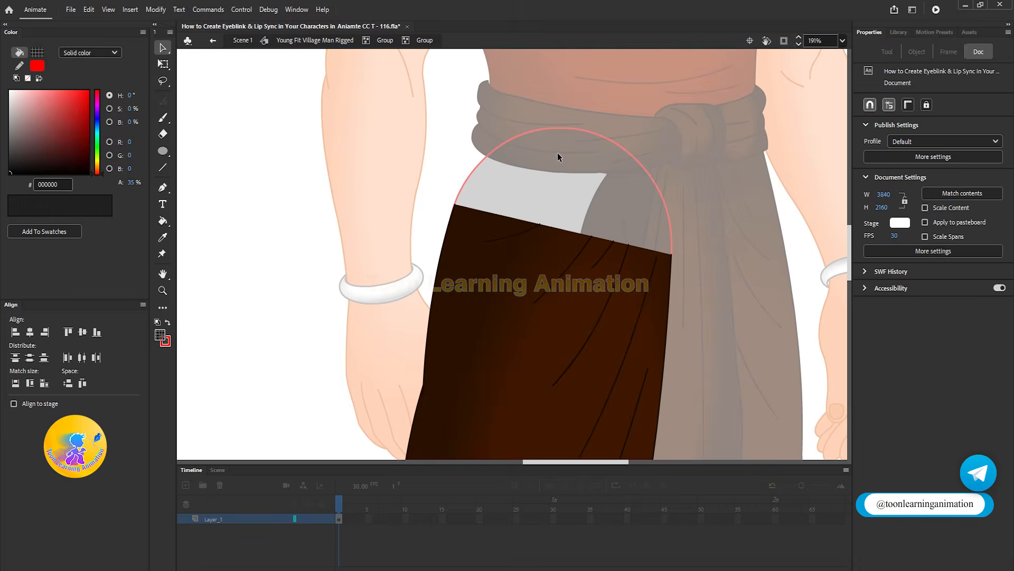
scroll(557, 157, down, 4)
scroll(557, 152, down, 2)
drag(430, 136, 687, 412)
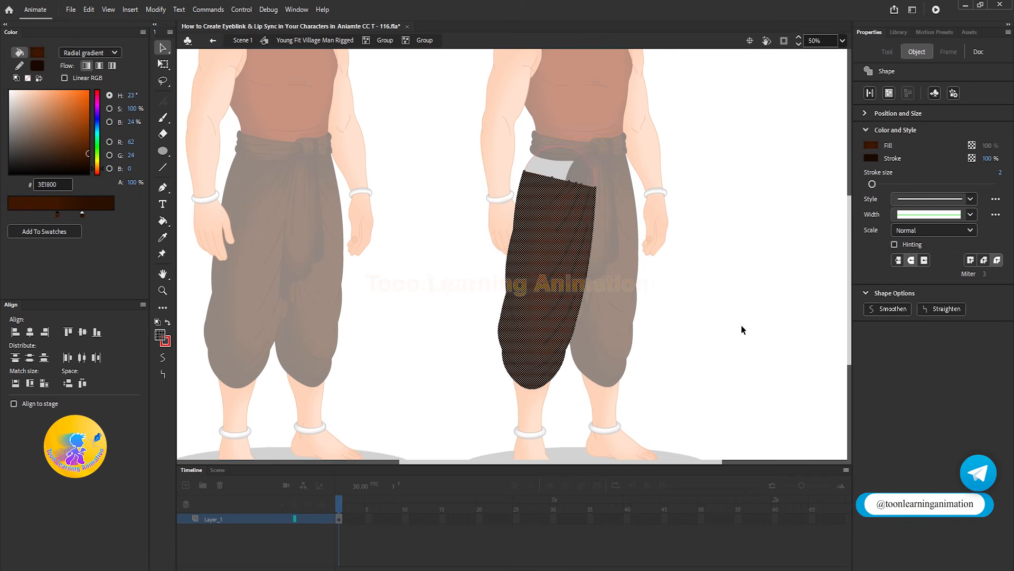
double_click(686, 241)
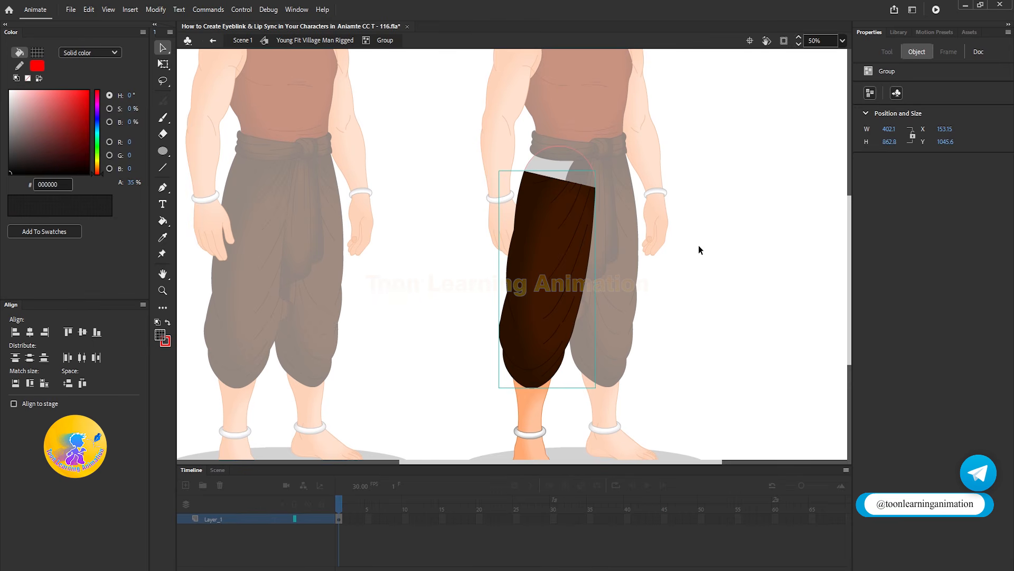
scroll(575, 173, up, 2)
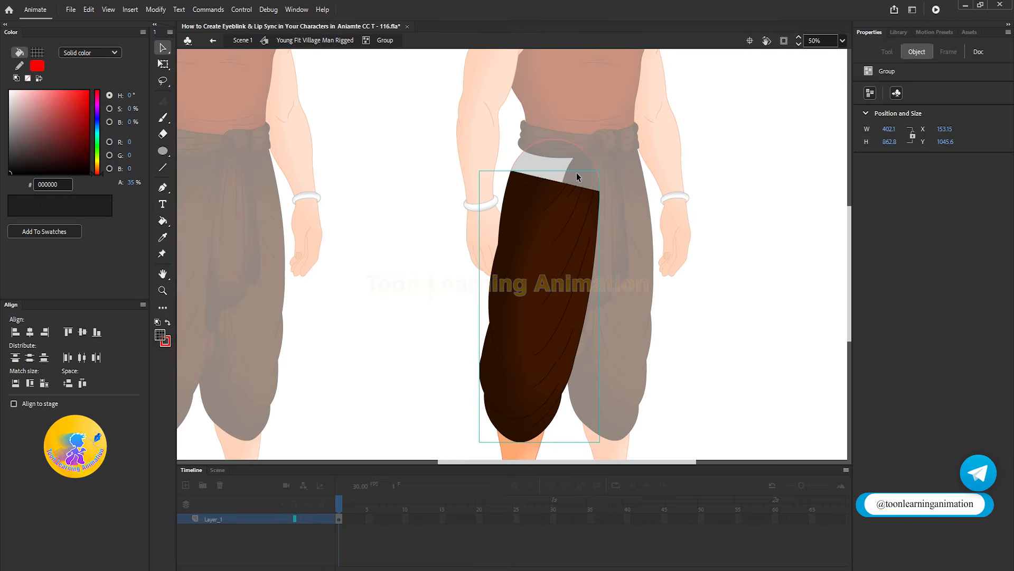
click(576, 172)
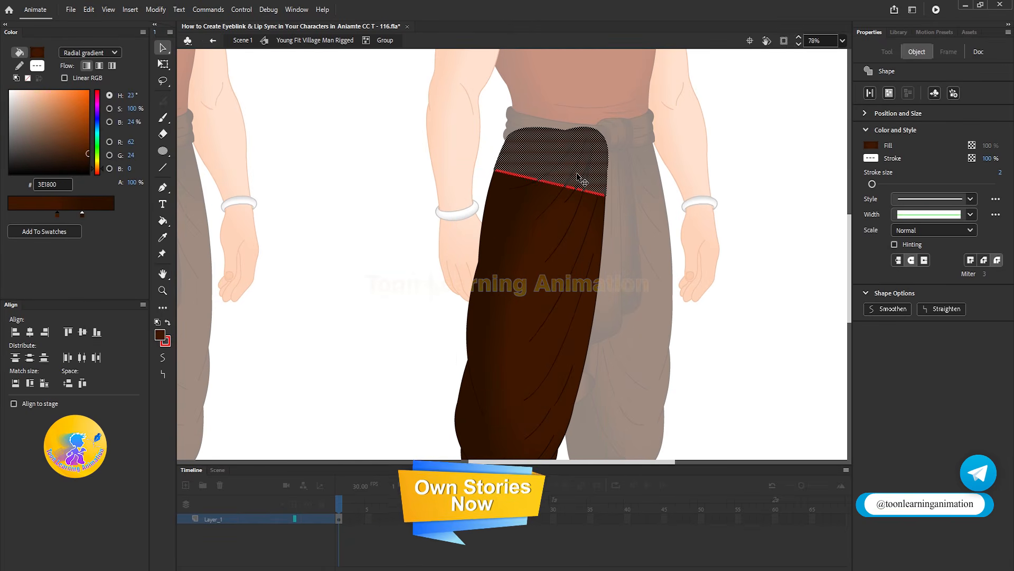
scroll(581, 181, down, 2)
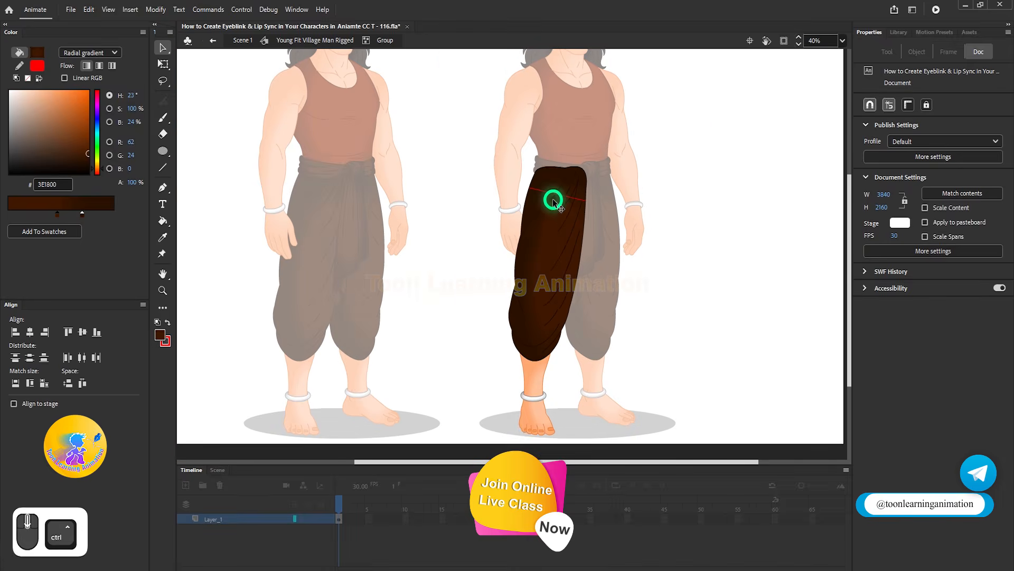
Try moving the lower trouser piece away from the leg and undo the move.
drag(543, 288, 427, 288)
key(ctrl+z)
click(537, 389)
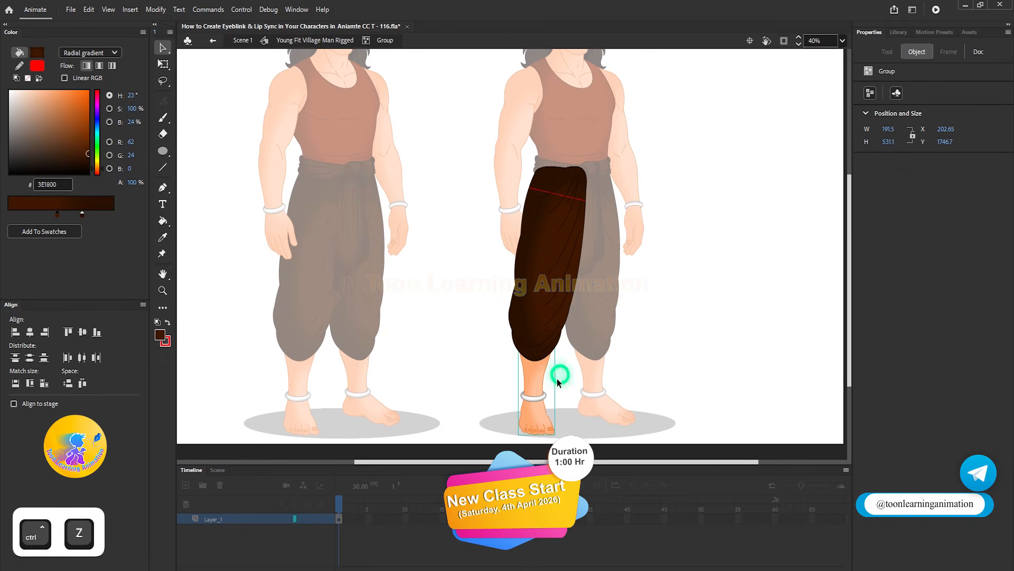
key(ctrl+z)
key(ctrl+z)
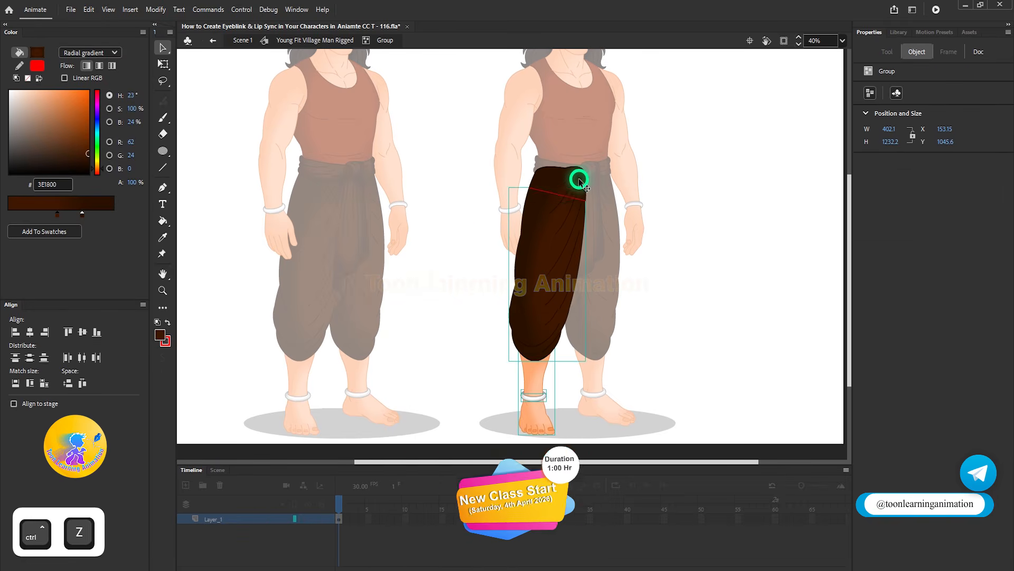
Try moving the upper trouser piece up toward the chest and the lower leg sideways, undoing each move.
scroll(580, 180, up, 2)
drag(571, 182, 605, 104)
key(ctrl+z)
scroll(602, 108, down, 2)
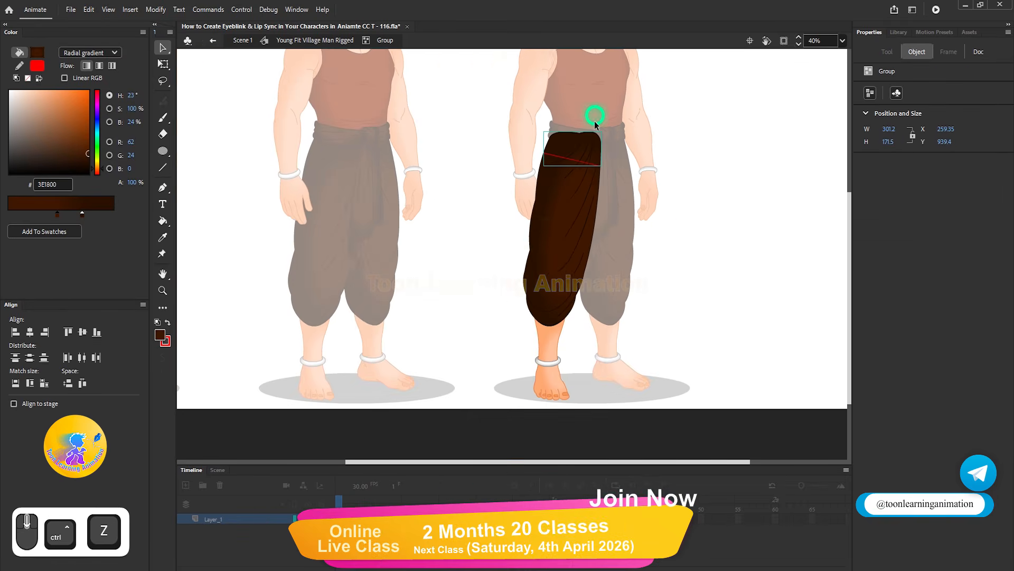
drag(547, 341, 485, 330)
key(ctrl+z)
Try moving the lower trouser piece together with the lower leg and anklet, and undo the move.
drag(579, 343, 469, 400)
drag(643, 258, 384, 465)
drag(613, 270, 453, 283)
key(ctrl+z)
With Free Transform, set the pivot of the selected lower leg pieces at the hip and rotate them outward across the other leg.
click(163, 80)
click(164, 65)
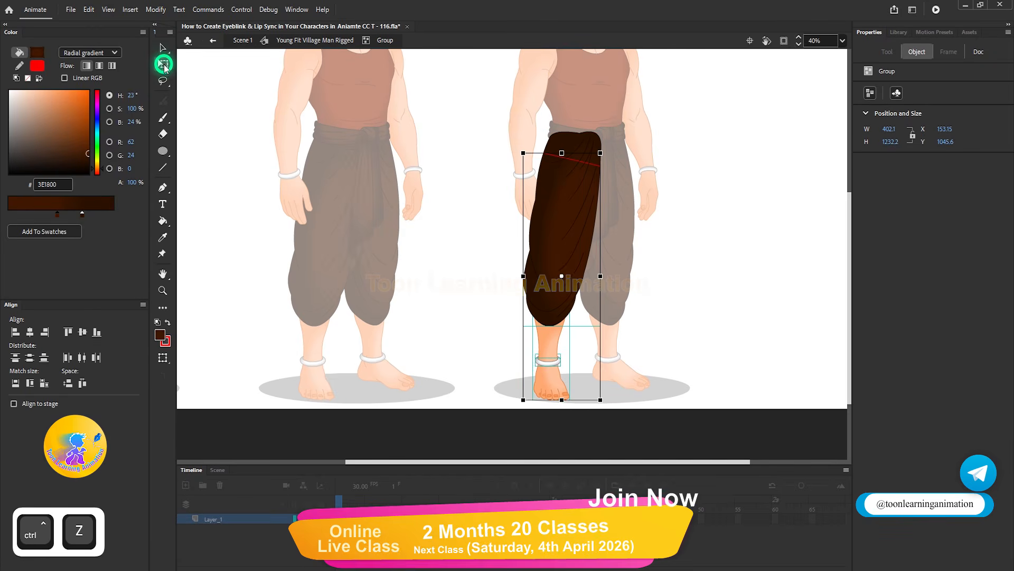
drag(561, 276, 566, 157)
drag(609, 400, 708, 260)
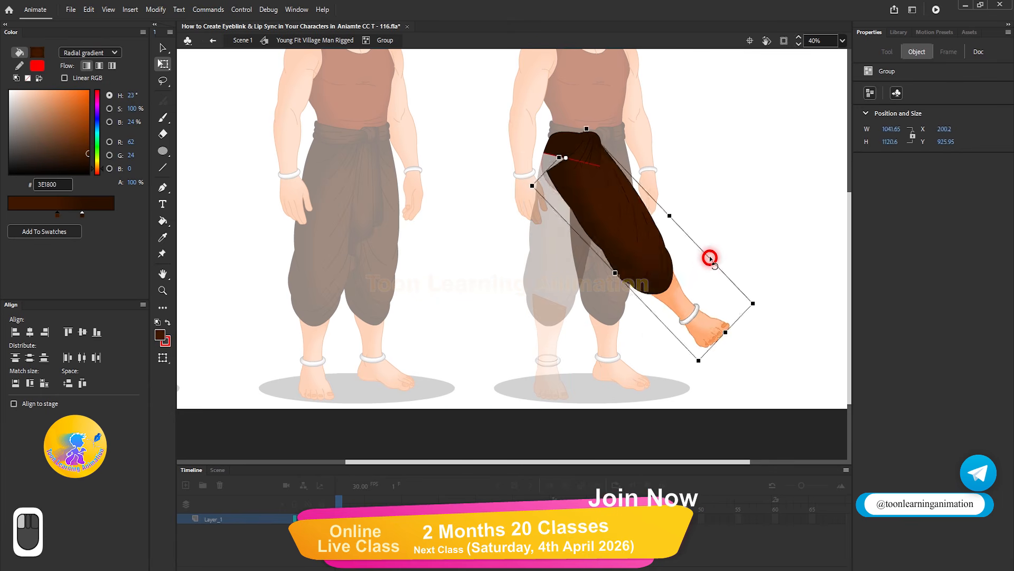
key(ctrl)
scroll(578, 153, up, 2)
scroll(559, 159, down, 2)
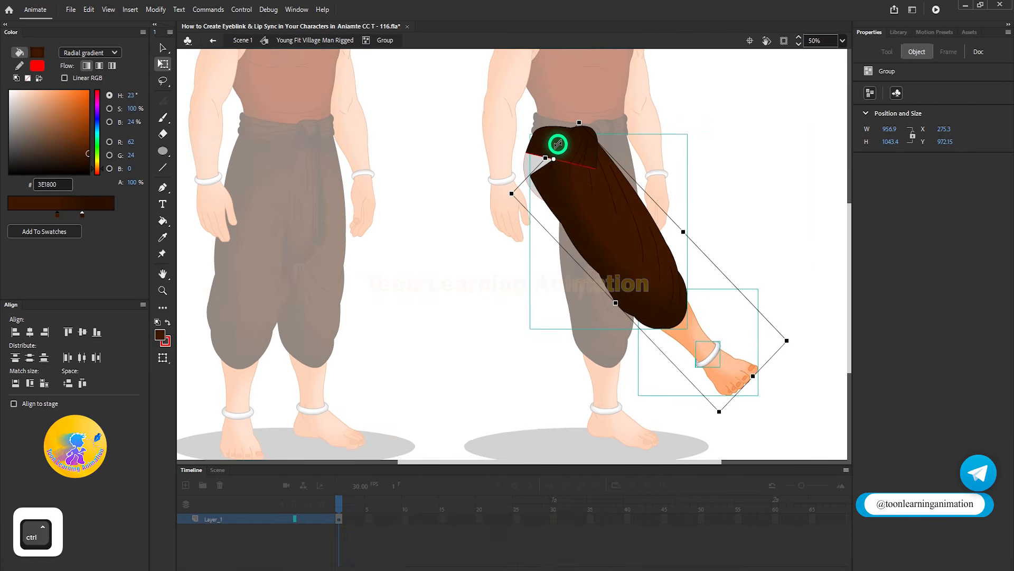
Undo the test rotation and the pivot change of the front leg pieces.
key(ctrl+z)
scroll(565, 238, down, 1)
key(ctrl+z)
key(ctrl+z)
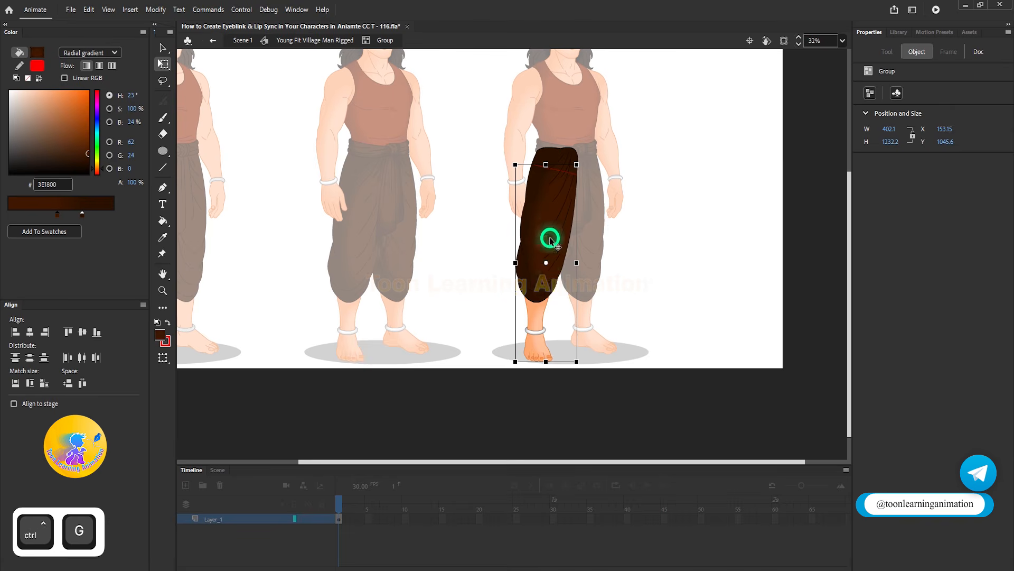
key(ctrl+y)
key(ctrl+z)
key(ctrl+z)
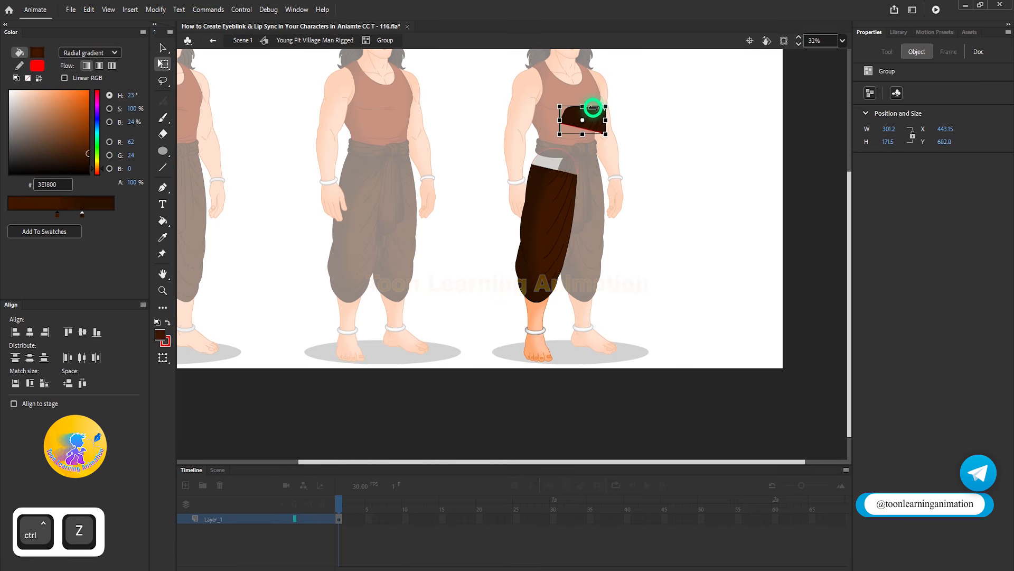
Select the hip circle on the character's level with Free Transform and show the rulers.
scroll(679, 238, up, 3)
double_click(679, 237)
key(v)
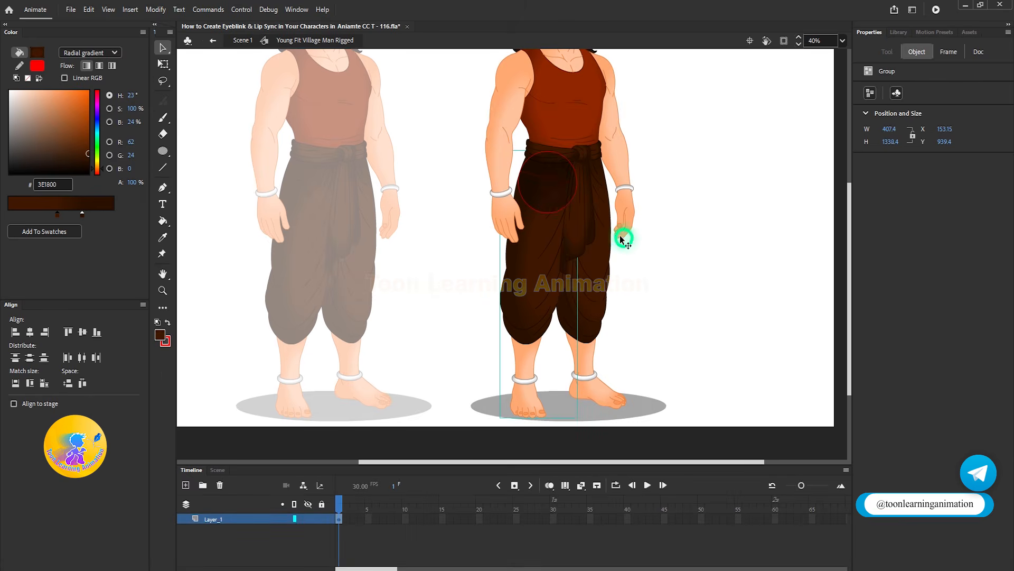
scroll(552, 204, up, 4)
click(544, 216)
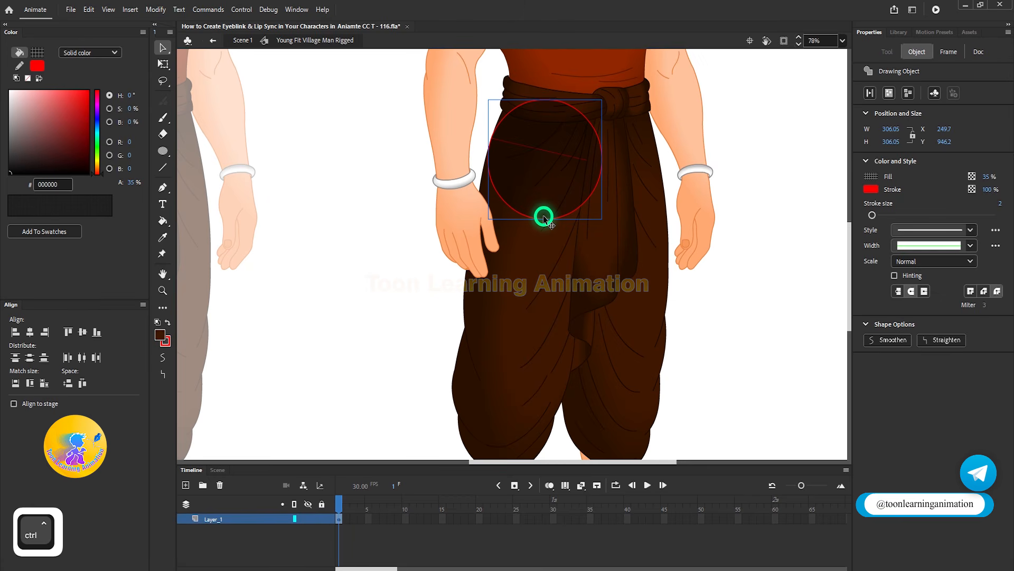
ctrl+scroll(568, 129, up, 2)
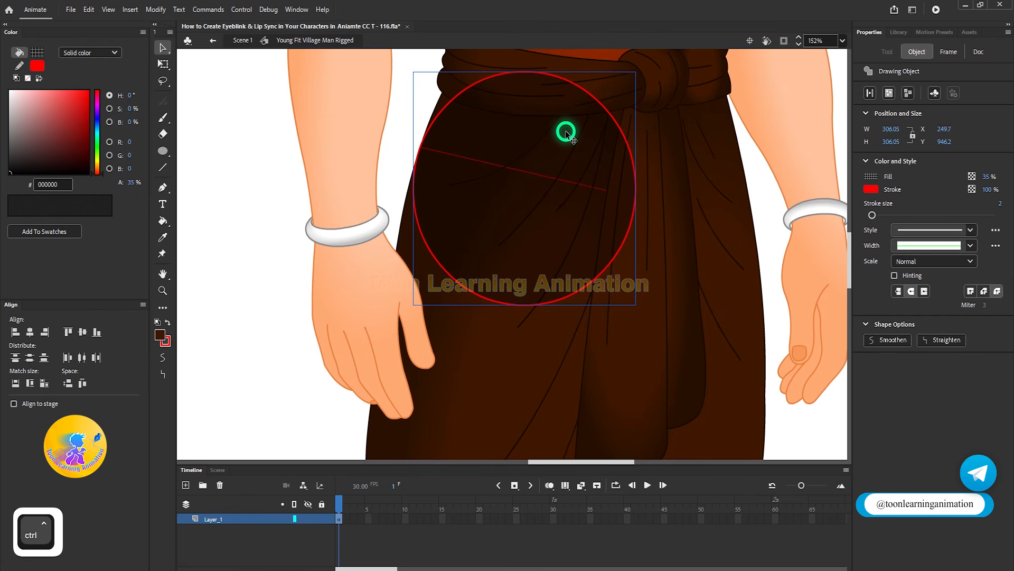
click(165, 66)
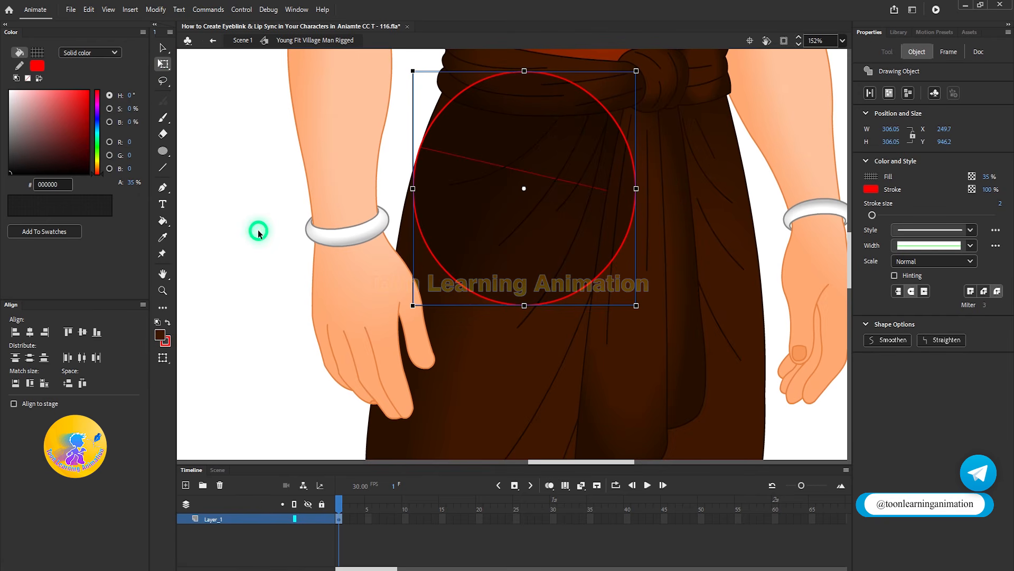
right_click(218, 165)
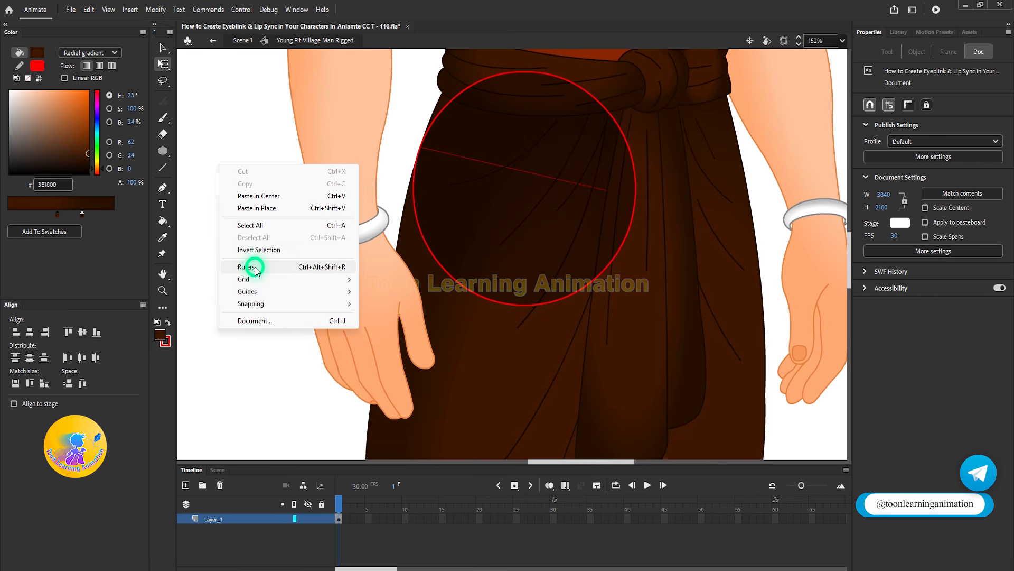
click(255, 267)
Place a horizontal and a vertical guide crossing exactly at the circle's centre point.
drag(532, 53, 537, 198)
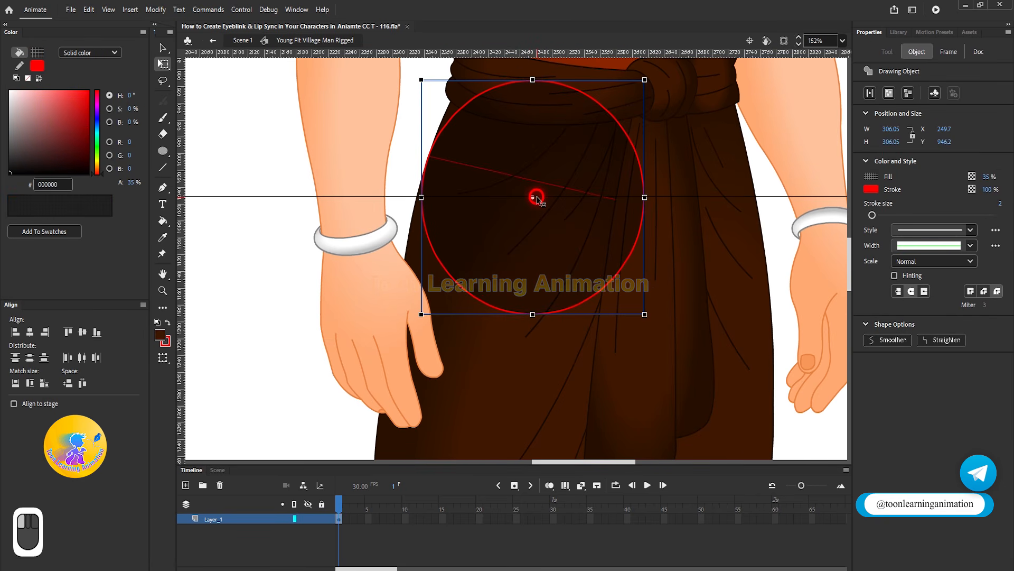
scroll(537, 198, up, 6)
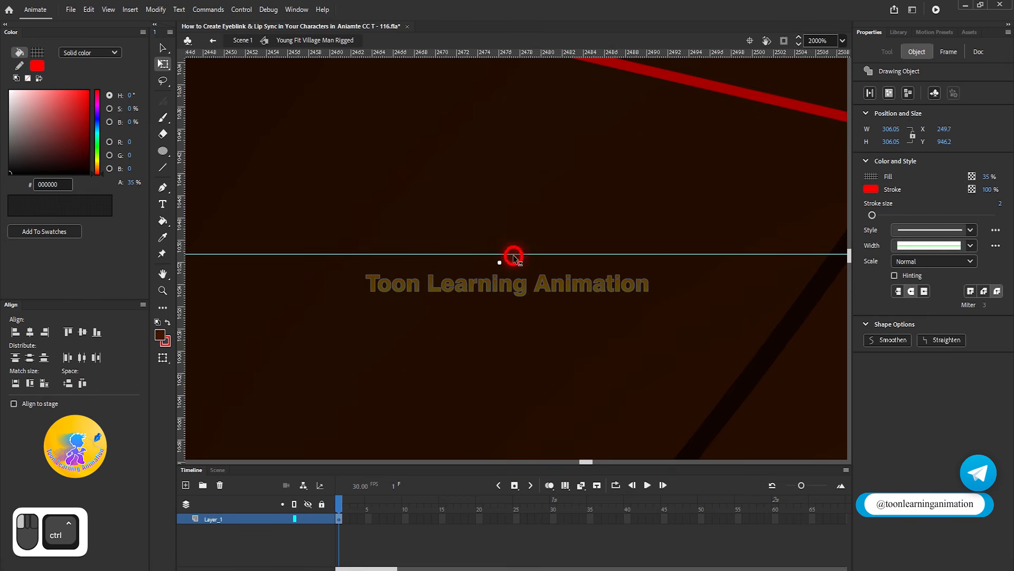
drag(513, 255, 506, 266)
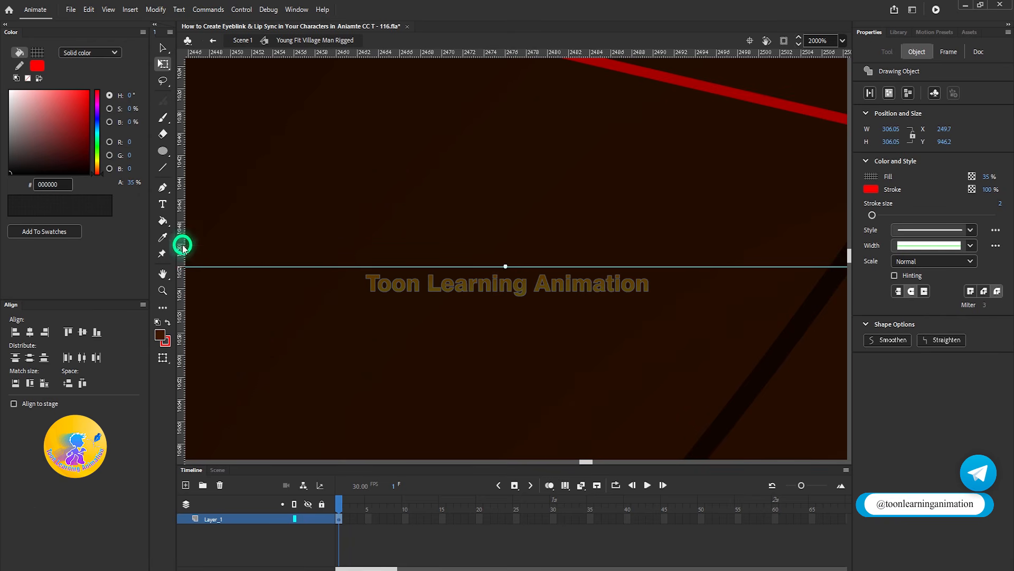
drag(181, 245, 180, 243)
drag(483, 262, 506, 267)
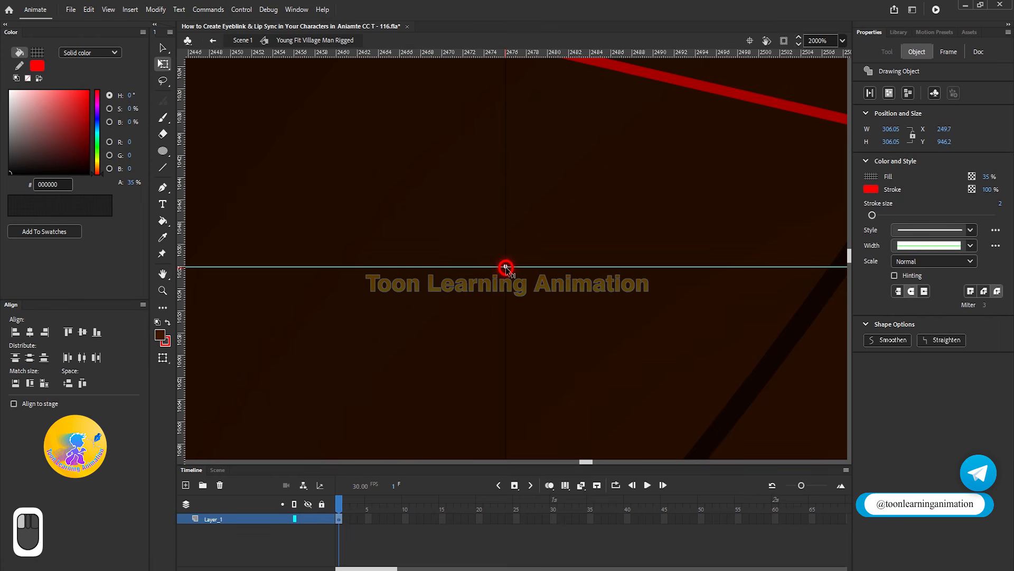
drag(506, 267, 506, 267)
scroll(506, 266, down, 8)
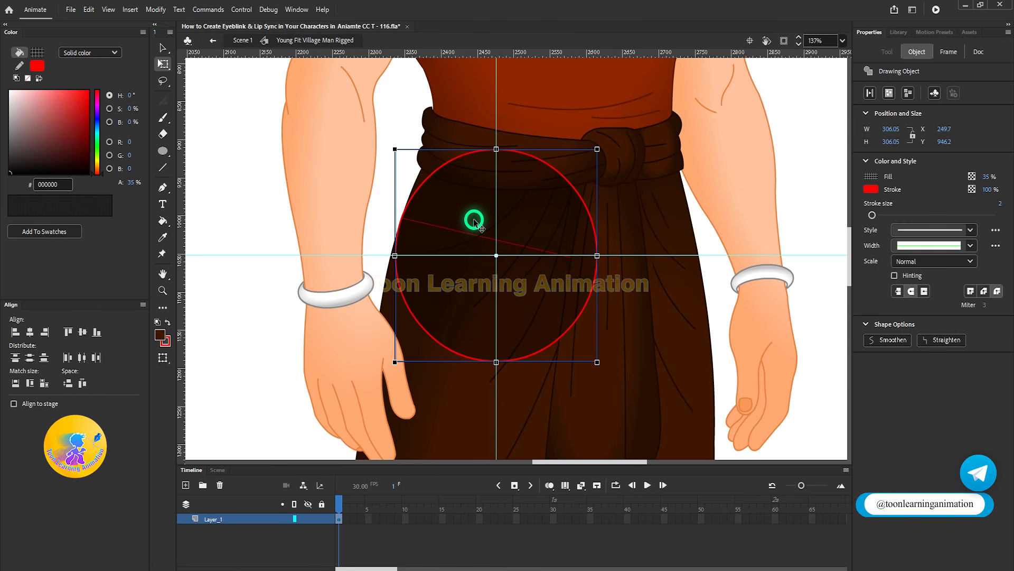
Try moving the circle off the guide crossing and undo the change.
drag(474, 220, 575, 266)
click(396, 165)
key(ctrl+z)
key(ctrl+z)
key(ctrl+z)
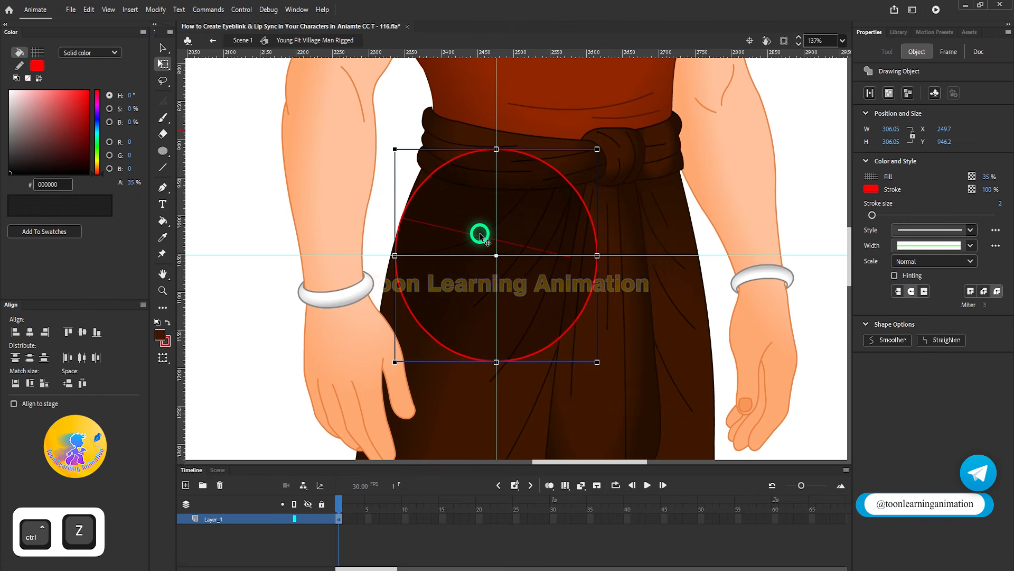
Cut the hip circle and paste it in place inside the group of the trouser's upper hip piece.
key(ctrl+x)
double_click(437, 206)
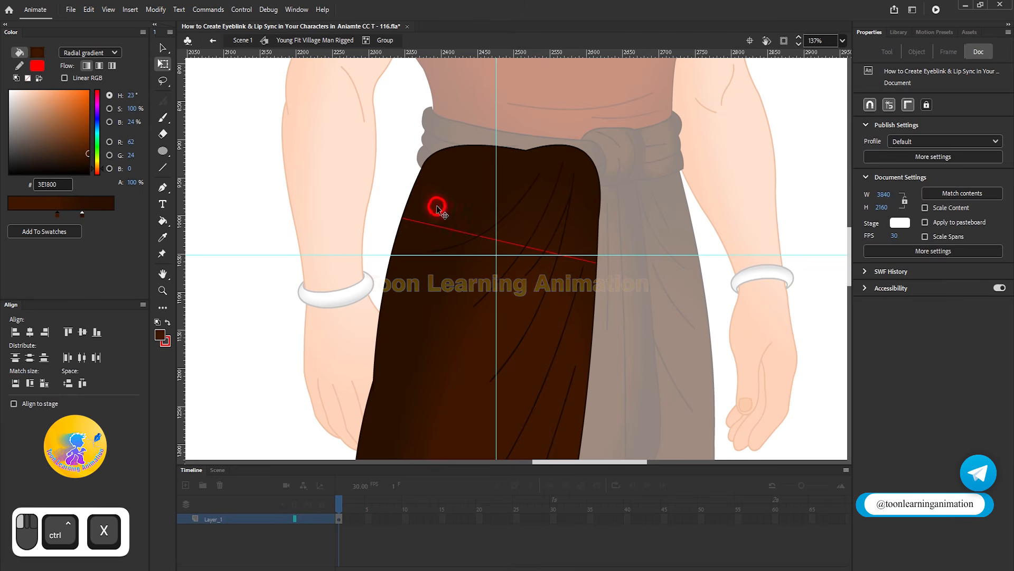
double_click(437, 207)
click(681, 295)
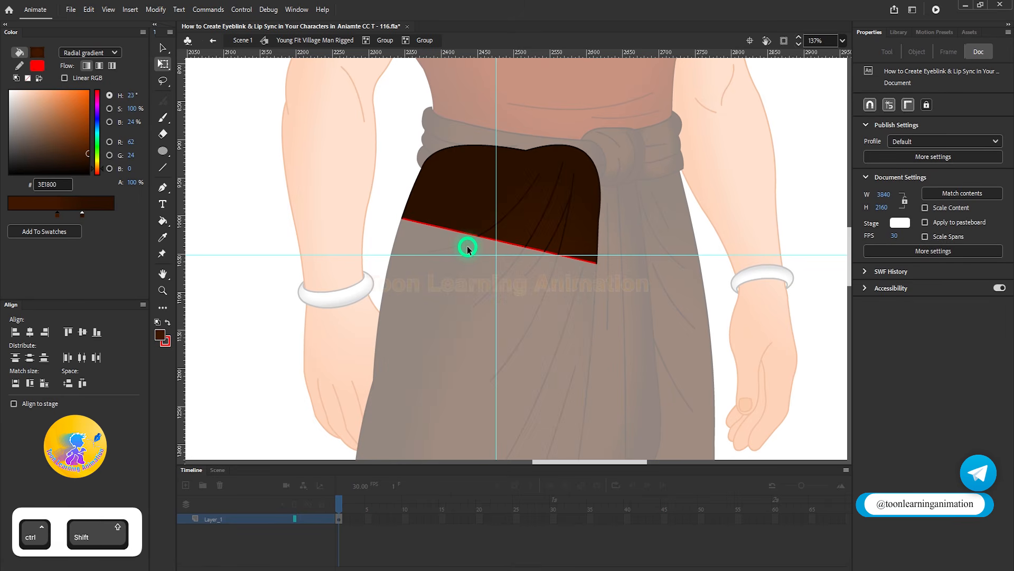
key(ctrl+shift+v)
scroll(496, 211, up, 2)
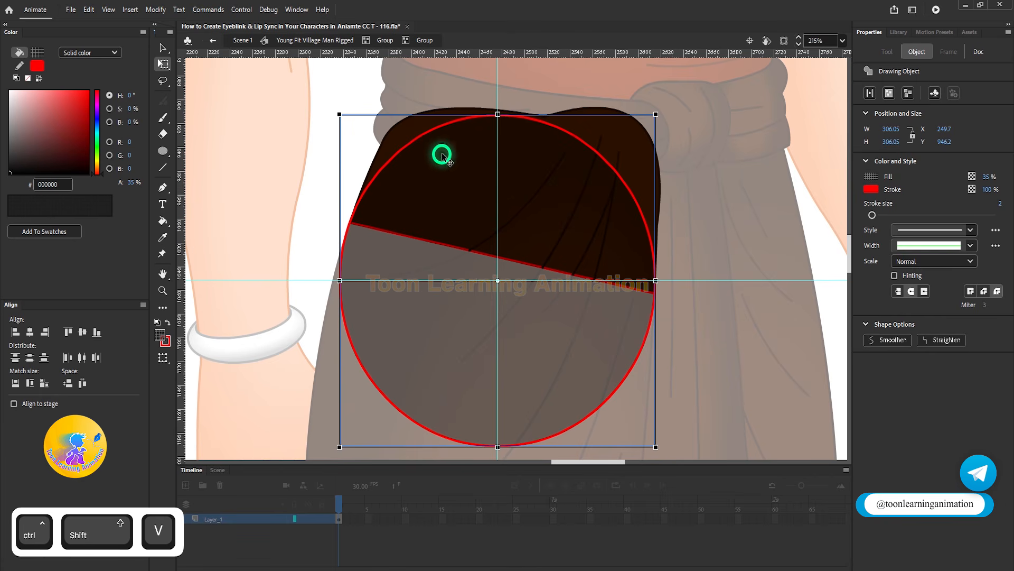
Try moving the circle aside and removing its fill, and undo both changes.
drag(417, 272, 738, 293)
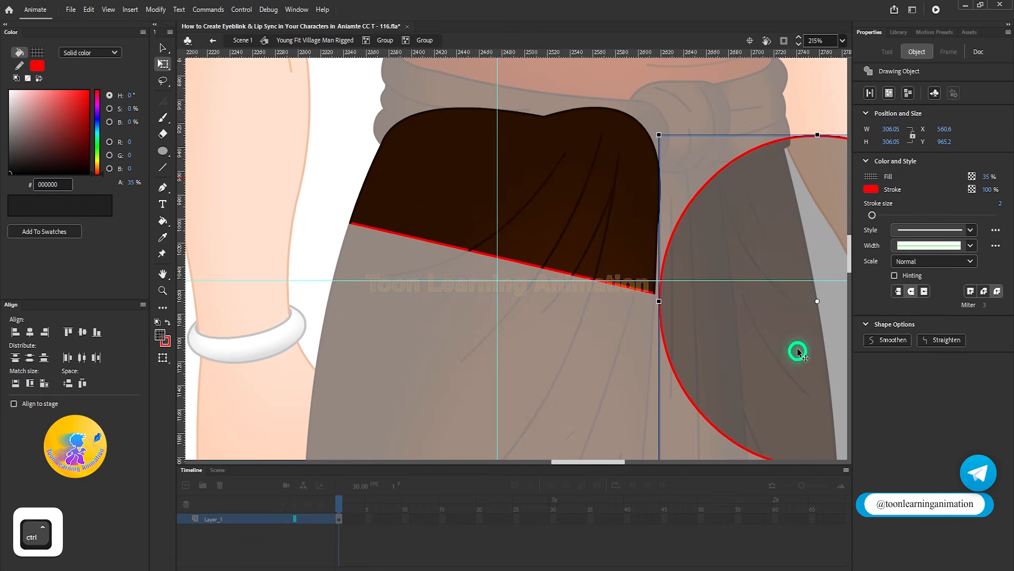
key(ctrl+z)
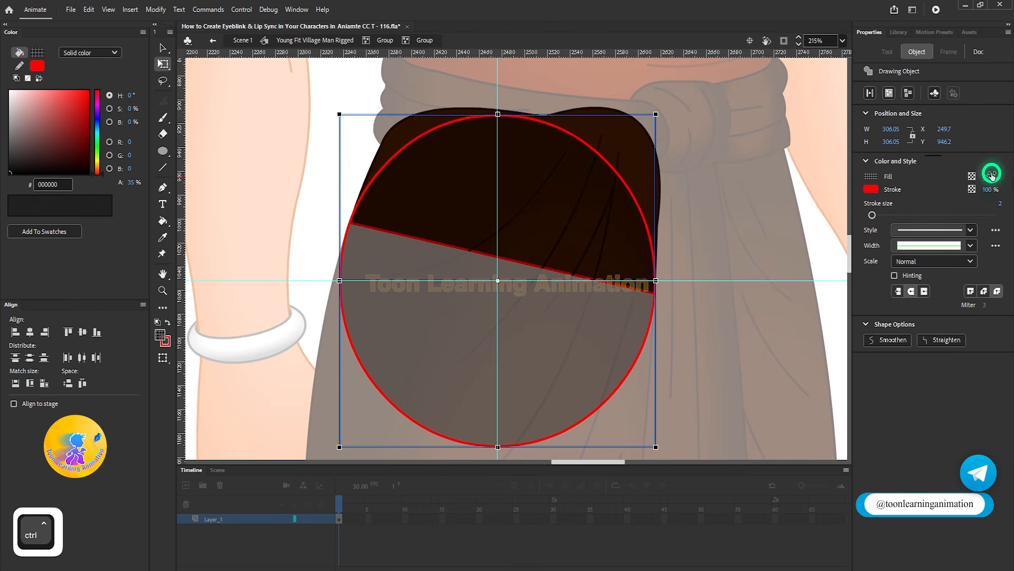
click(871, 177)
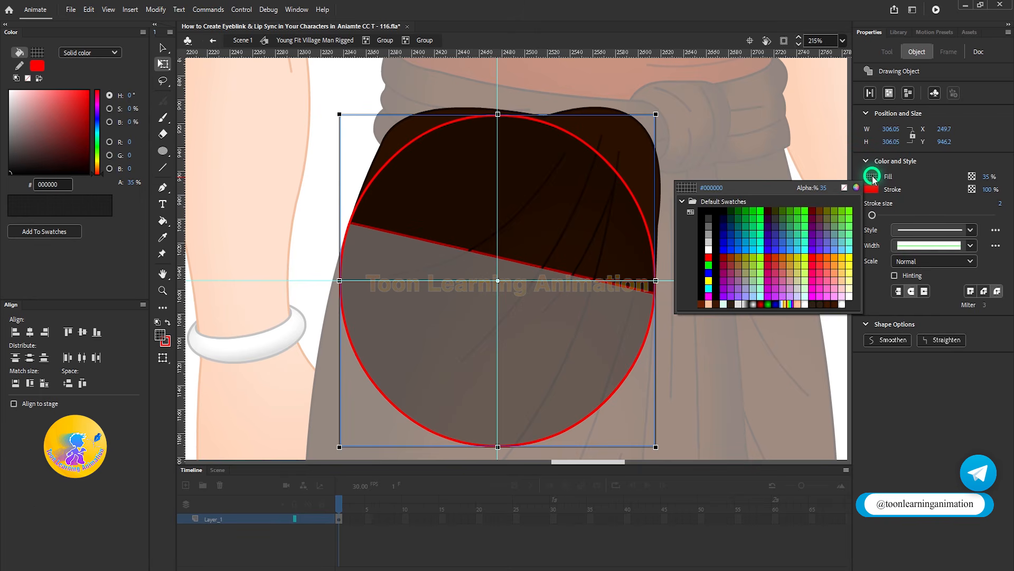
click(847, 188)
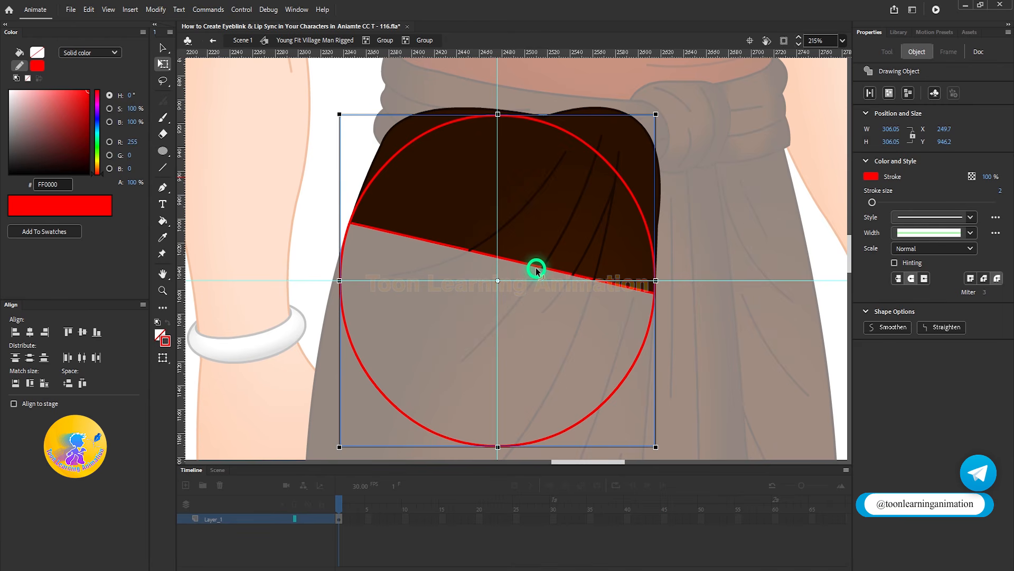
key(ctrl)
key(ctrl+z)
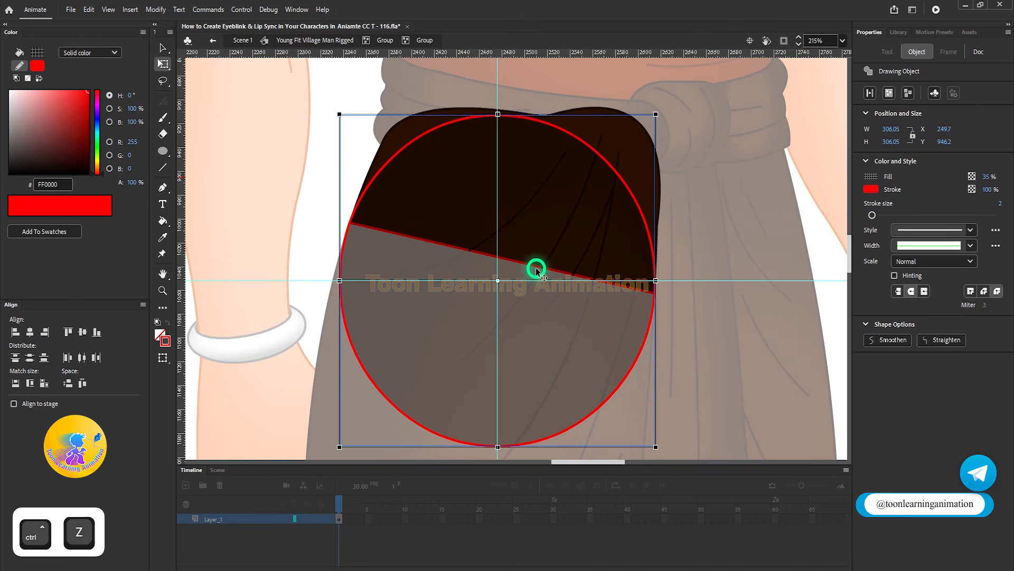
Try breaking apart the filled circle and moving it off the hip piece, and undo everything.
key(ctrl+b)
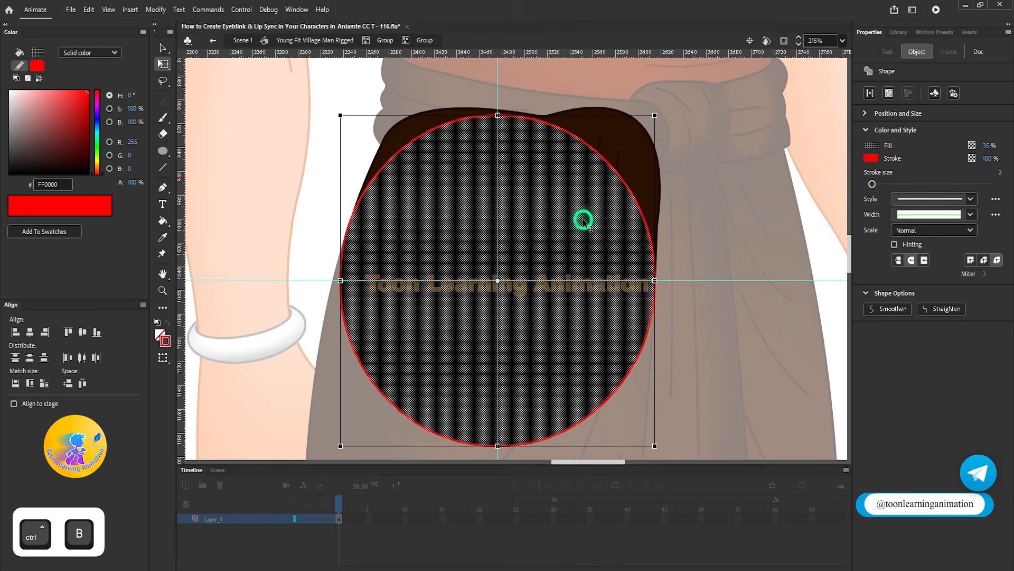
click(751, 191)
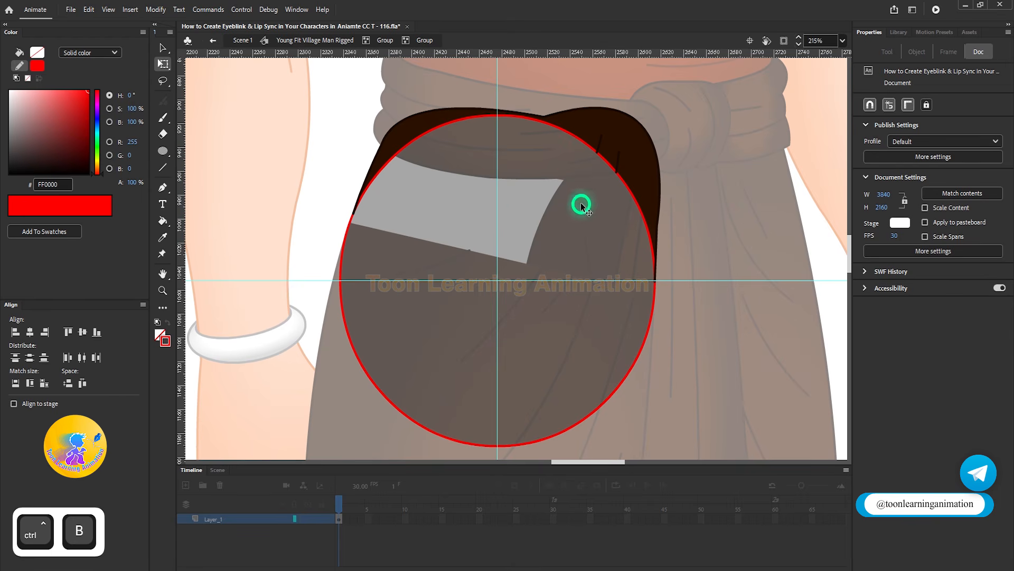
click(564, 197)
drag(567, 200, 550, 355)
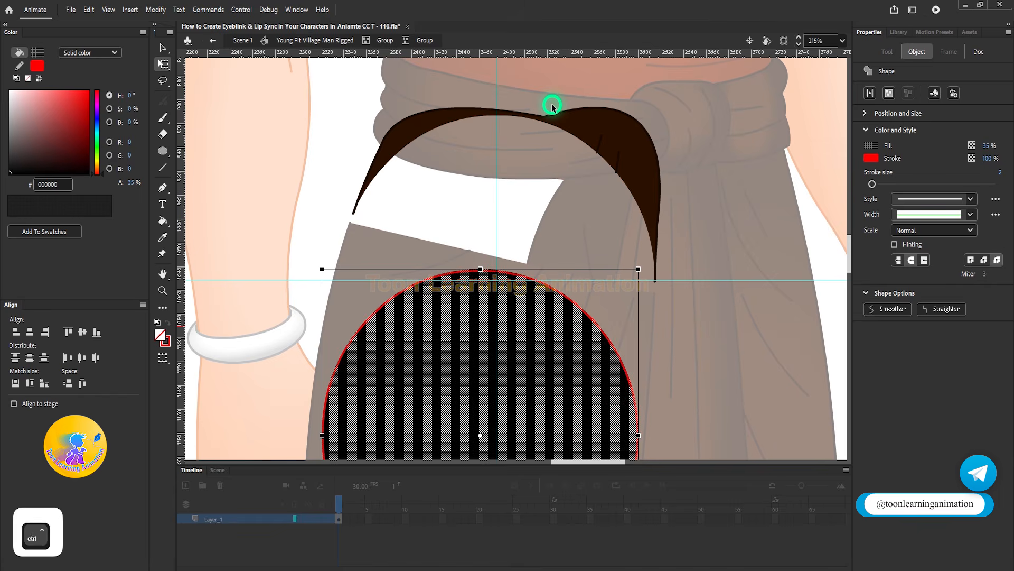
key(ctrl+z)
key(ctrl+z)
key(ctrl+z)
key(ctrl+z)
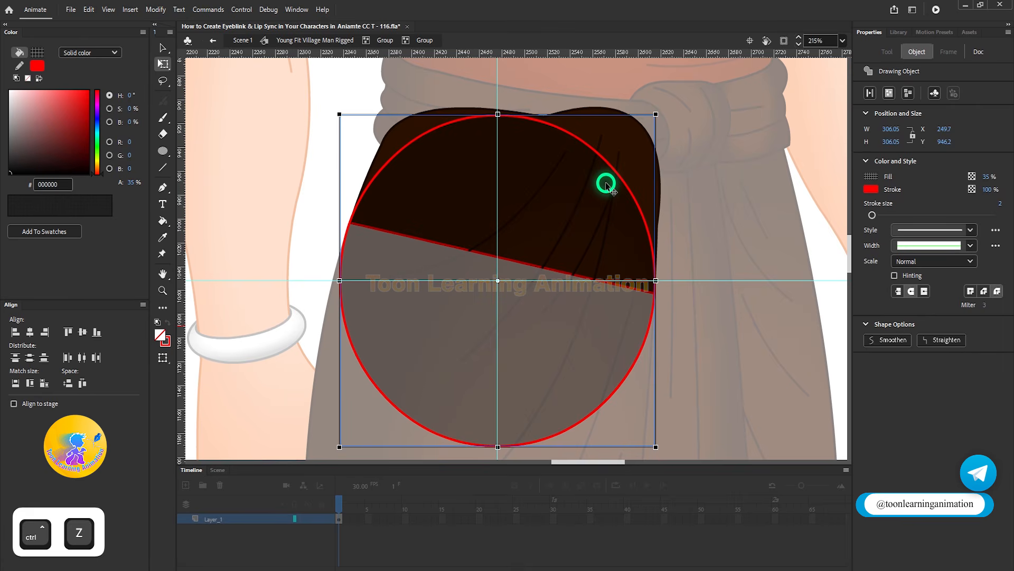
Set the circle's fill to none and break it apart into a plain stroke.
click(871, 176)
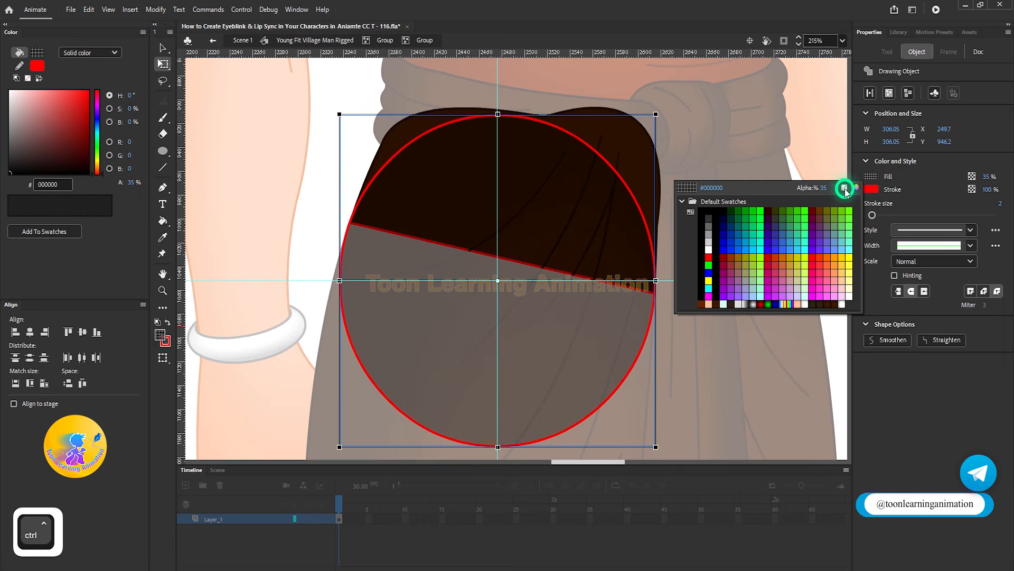
click(842, 190)
click(778, 192)
key(ctrl+b)
Delete the circle's arc segments that lie inside the upper hip piece, keeping the lower arc.
click(368, 186)
key(Delete)
click(648, 226)
key(Delete)
click(609, 165)
key(Delete)
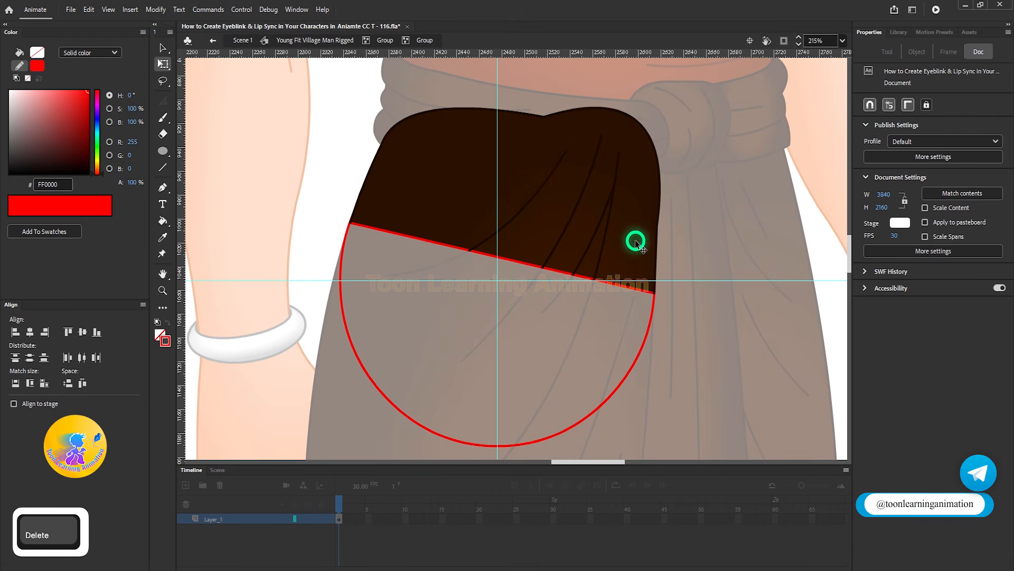
Delete all segments of the red cut line along the lower edge of the hip piece.
click(431, 241)
key(Delete)
click(634, 289)
key(Delete)
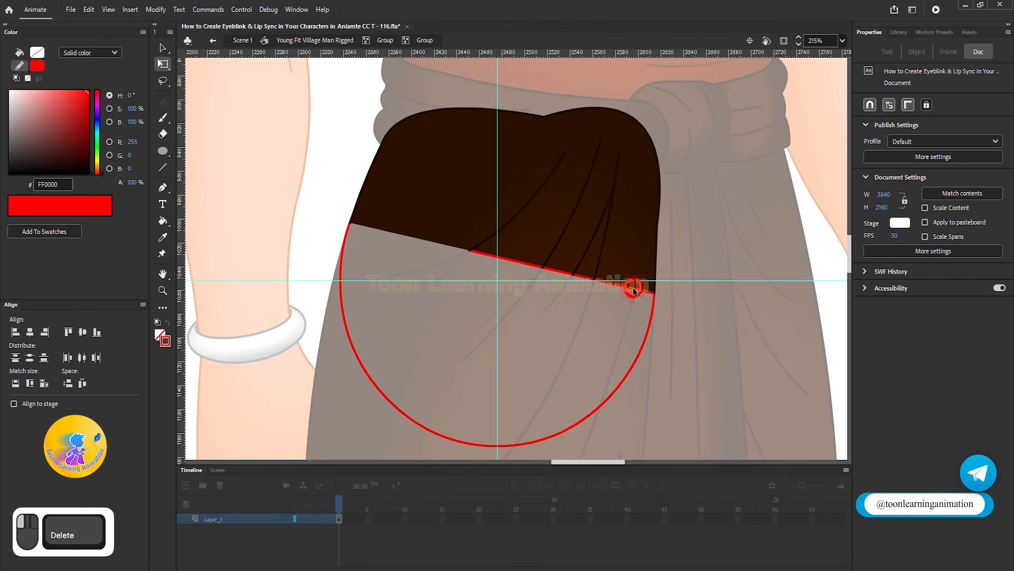
click(564, 272)
key(Delete)
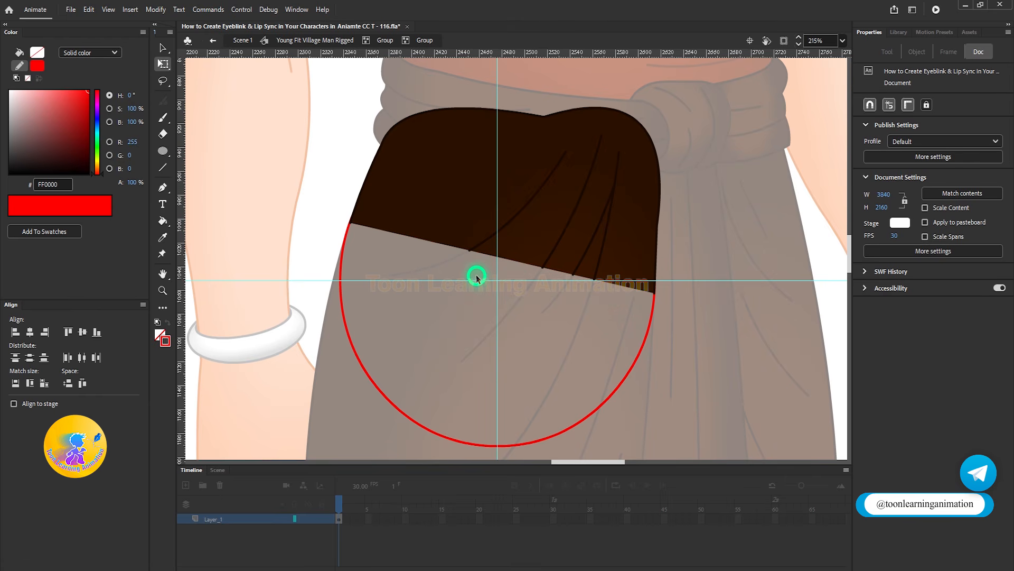
Fill the empty area enclosed by the lower arc with the hip piece's brown radial gradient.
click(441, 201)
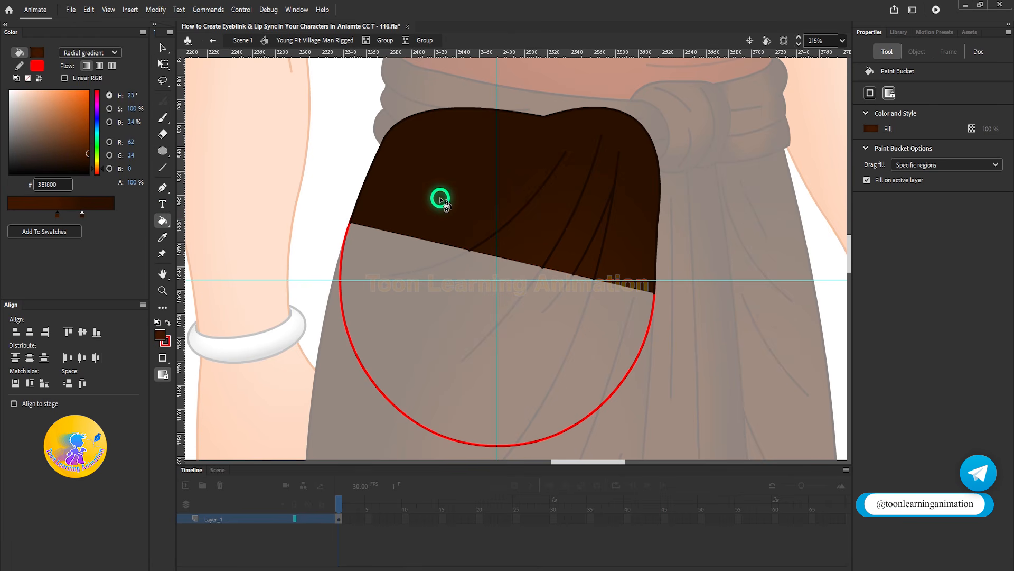
click(460, 316)
click(221, 419)
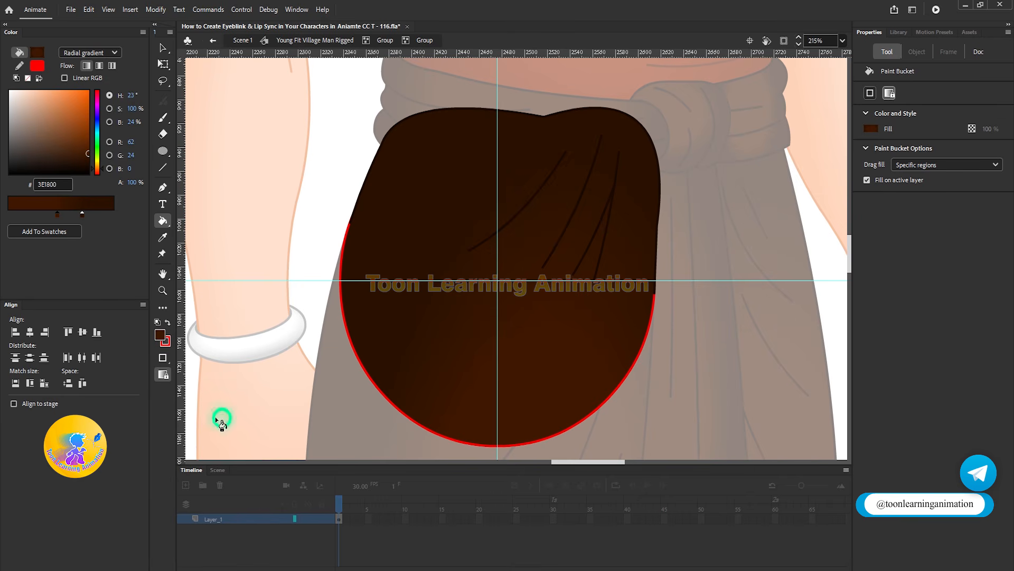
Recolour the red arc with the trouser outline colour #180900 using the Ink Bottle.
click(167, 343)
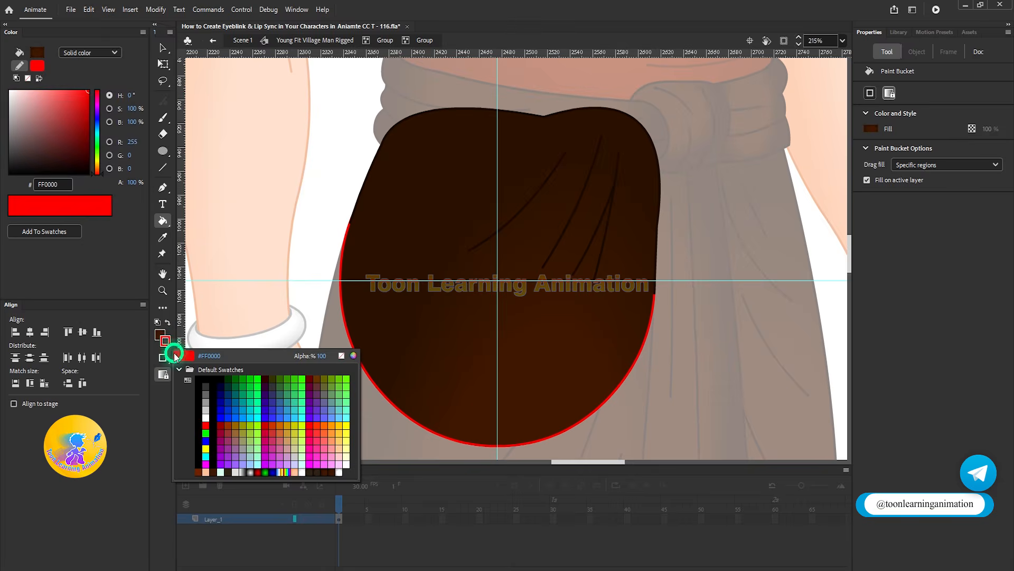
click(658, 256)
mouse_move(161, 228)
mouse_down()
mouse_move(194, 248)
mouse_move(200, 241)
mouse_up()
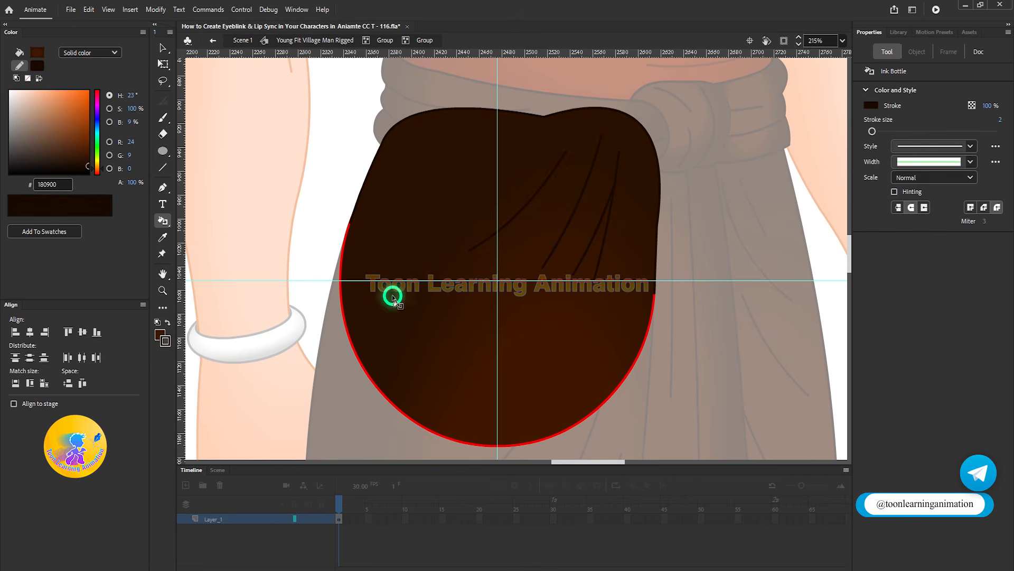
click(403, 388)
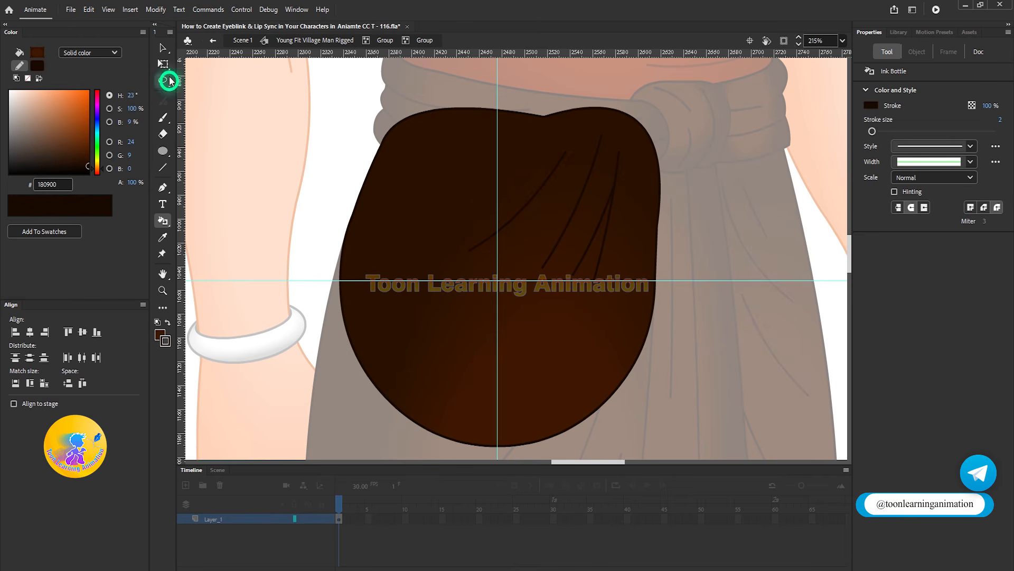
Open the lower trouser piece's group, select its fold lines near the hip cut and copy them.
click(163, 50)
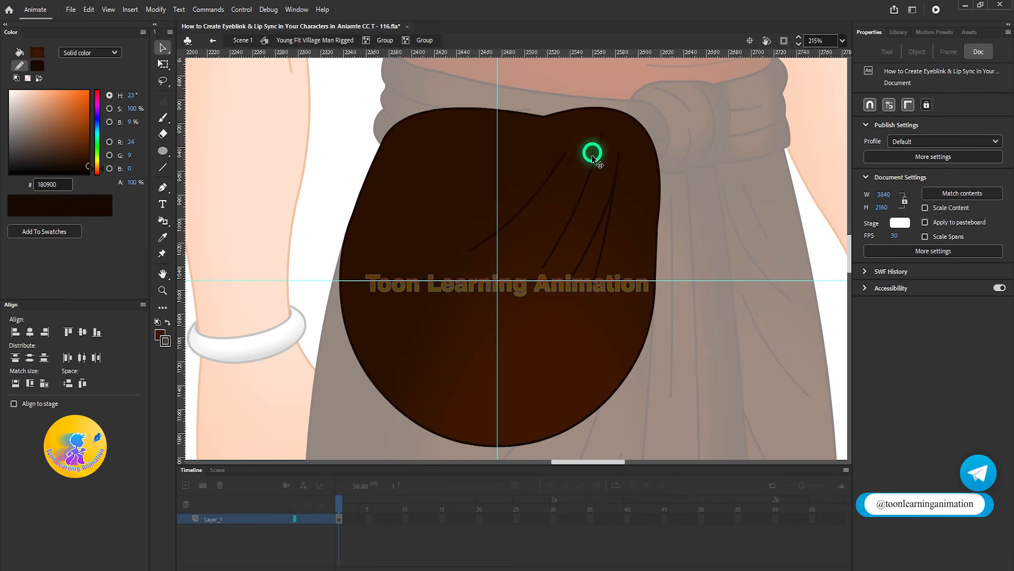
double_click(366, 410)
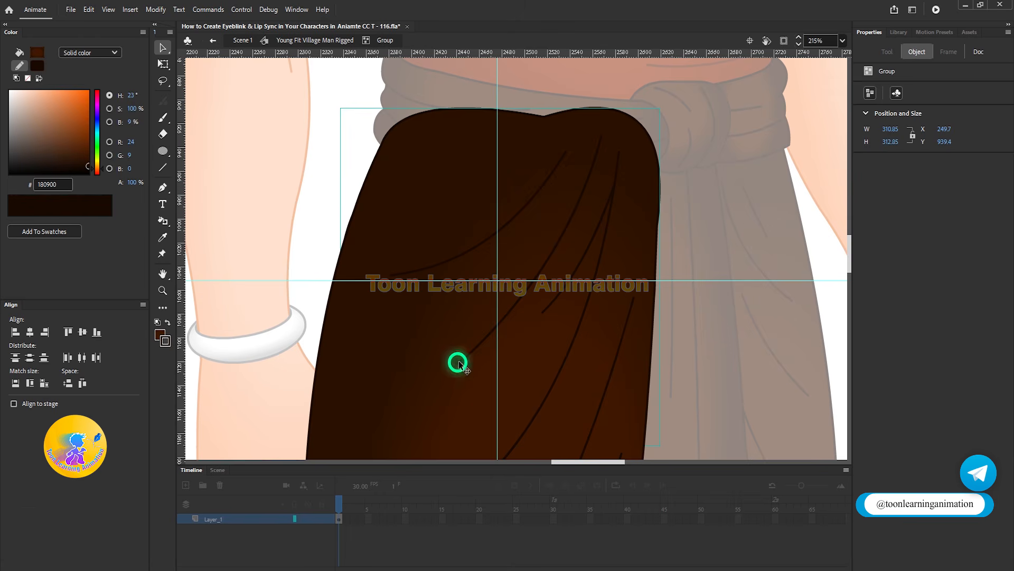
double_click(466, 355)
double_click(479, 349)
click(479, 344)
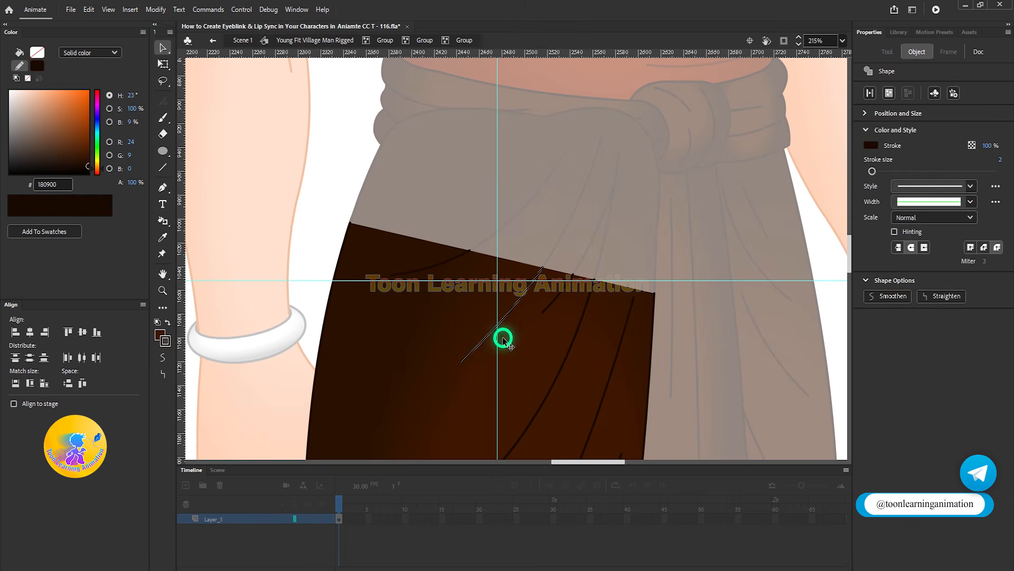
shift+click(552, 302)
shift+click(581, 319)
shift+click(438, 266)
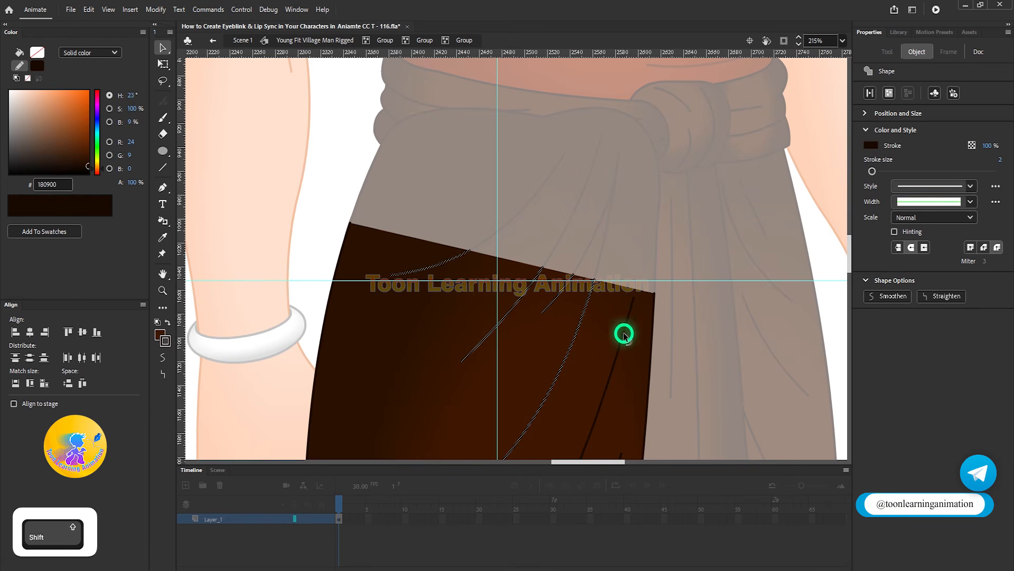
key(ctrl+shift+c)
Return to the hip piece's group and paste the copied fold lines in place.
double_click(548, 228)
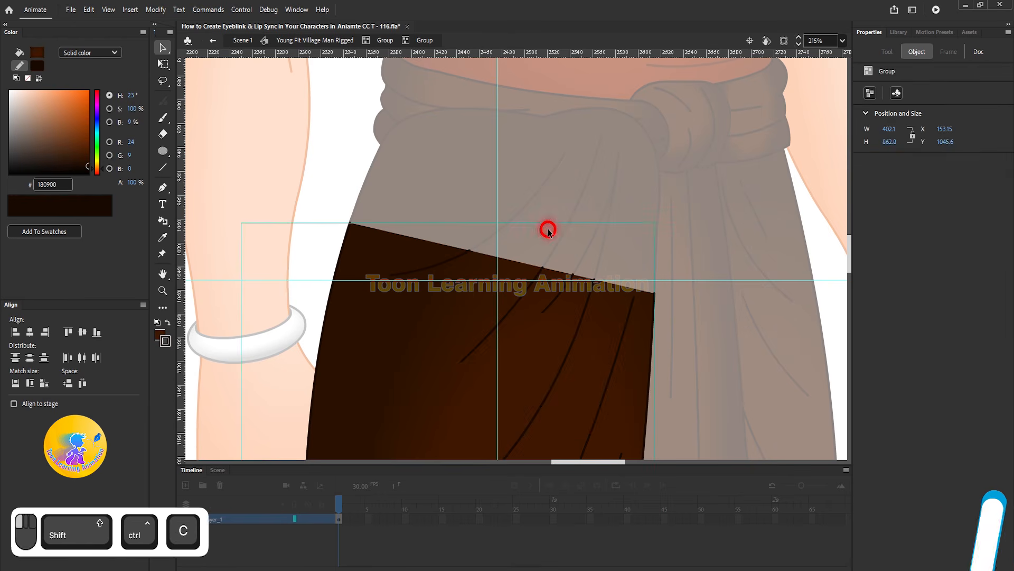
double_click(547, 228)
key(ctrl+a)
key(ctrl+shift+a)
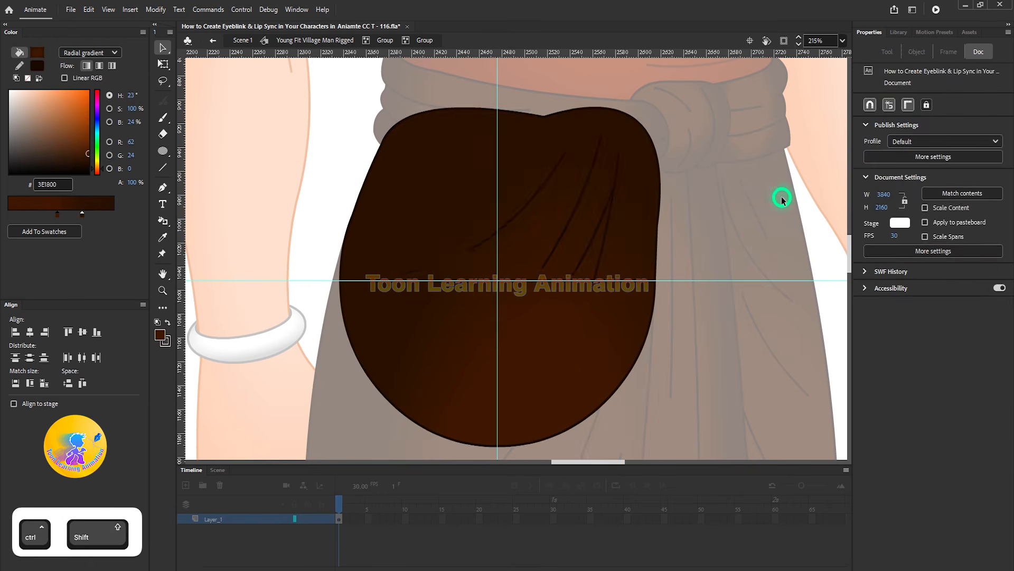
key(ctrl+shift+v)
click(773, 194)
Delete the fold line ends overhanging the hip piece's round edge and return to the character's level.
drag(704, 377, 682, 283)
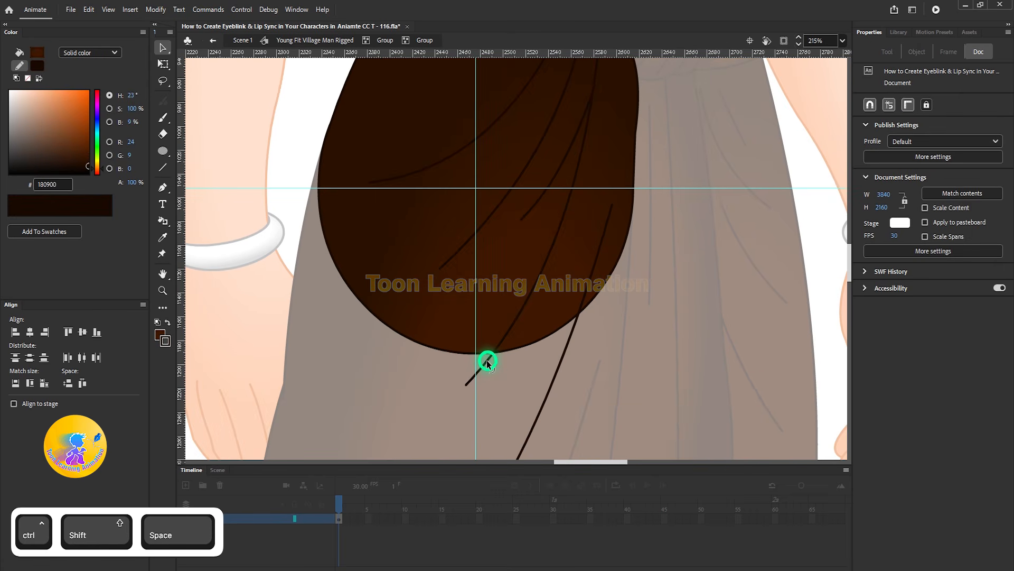
click(487, 362)
key(Delete)
click(558, 368)
key(Delete)
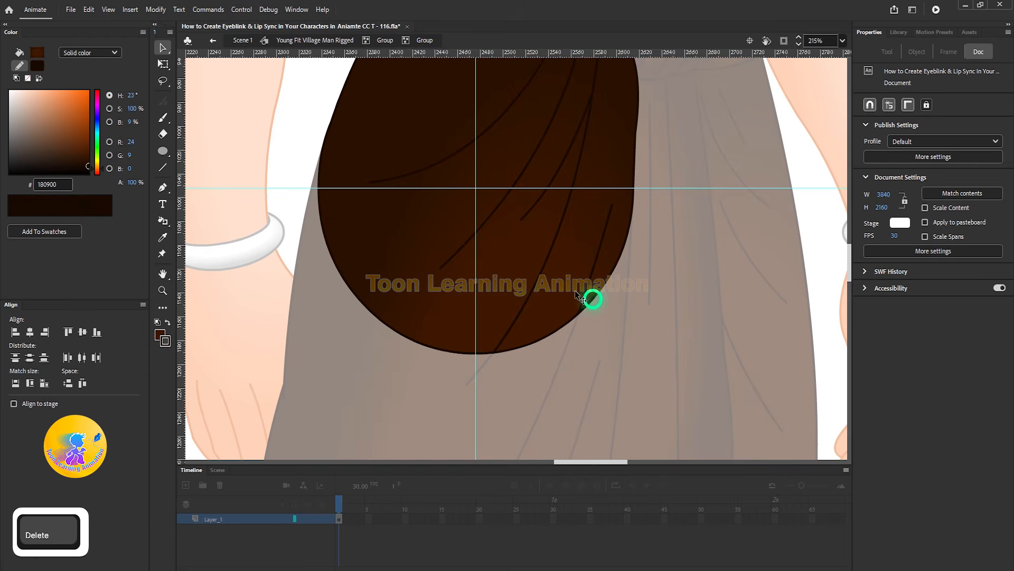
scroll(499, 242, down, 3)
double_click(714, 283)
scroll(515, 180, up, 2)
scroll(651, 312, down, 5)
double_click(602, 290)
scroll(456, 286, down, 2)
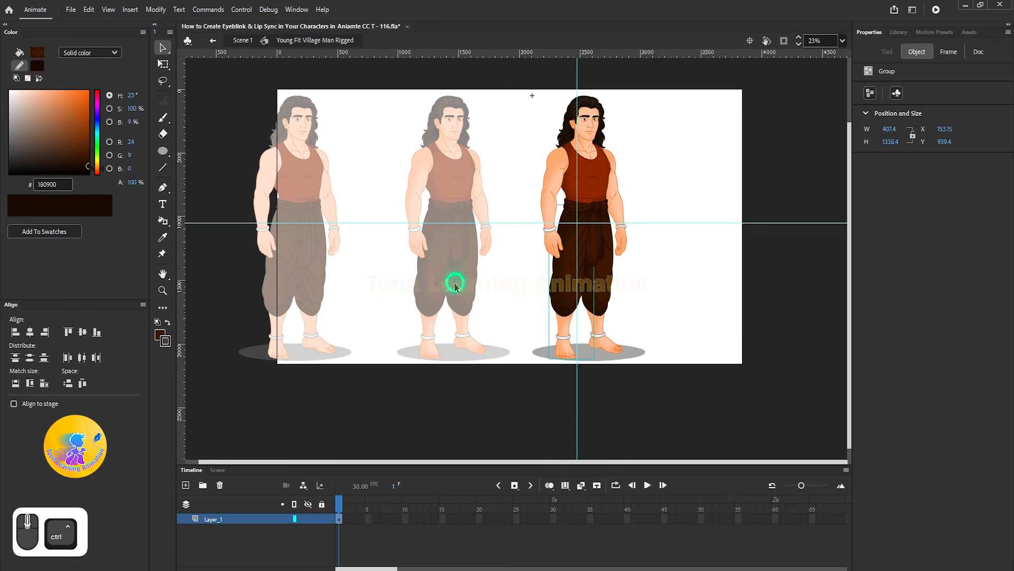
Try moving the whole front leg away from the body and undo the move.
scroll(569, 275, up, 2)
drag(538, 305, 442, 300)
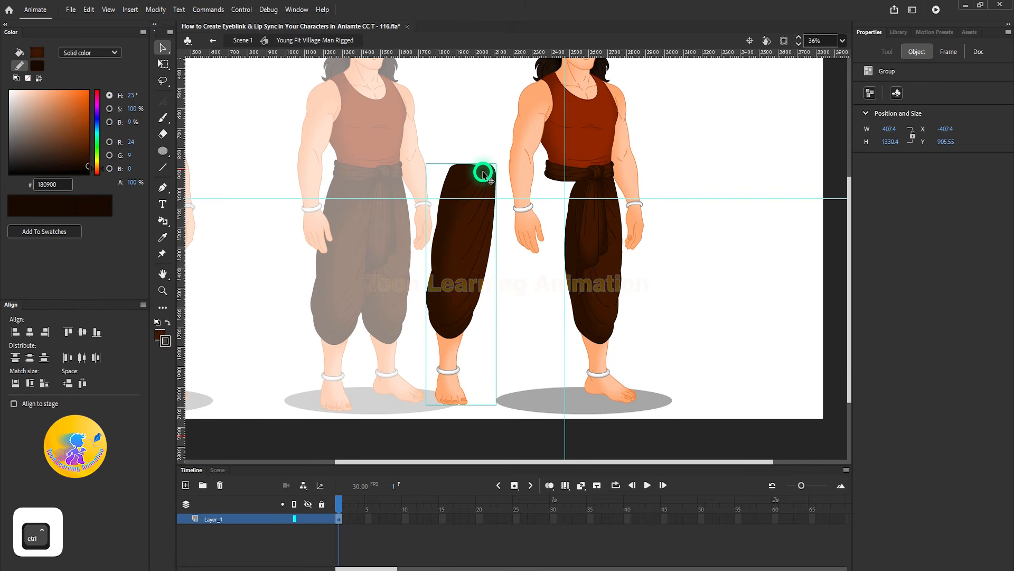
key(ctrl+z)
scroll(595, 210, up, 2)
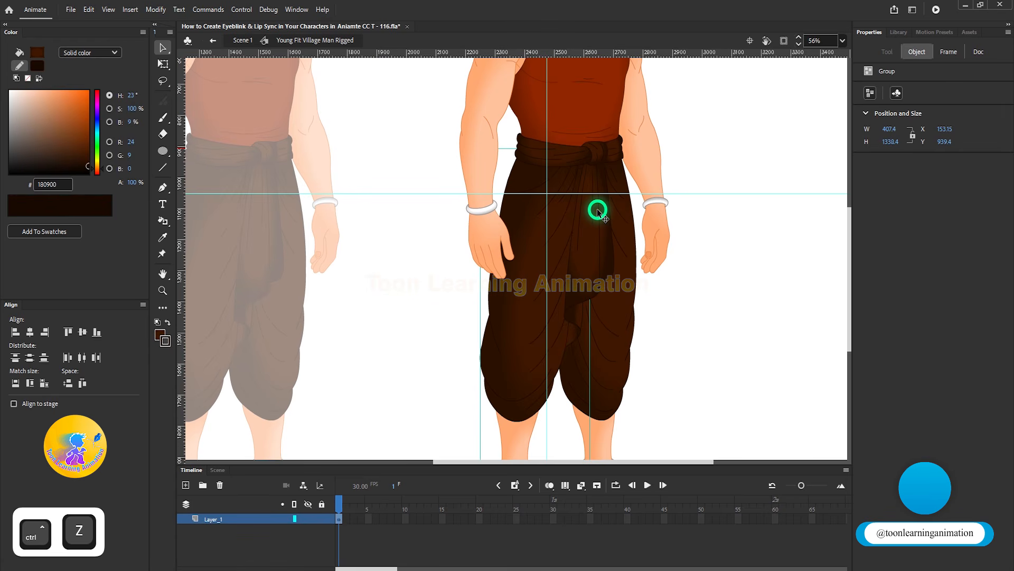
Open the front leg group, try moving the lower leg and the hip piece separately, and undo each move.
double_click(523, 303)
scroll(521, 215, down, 2)
drag(529, 301, 472, 285)
key(ctrl+z)
drag(557, 183, 630, 181)
key(ctrl+z)
double_click(691, 282)
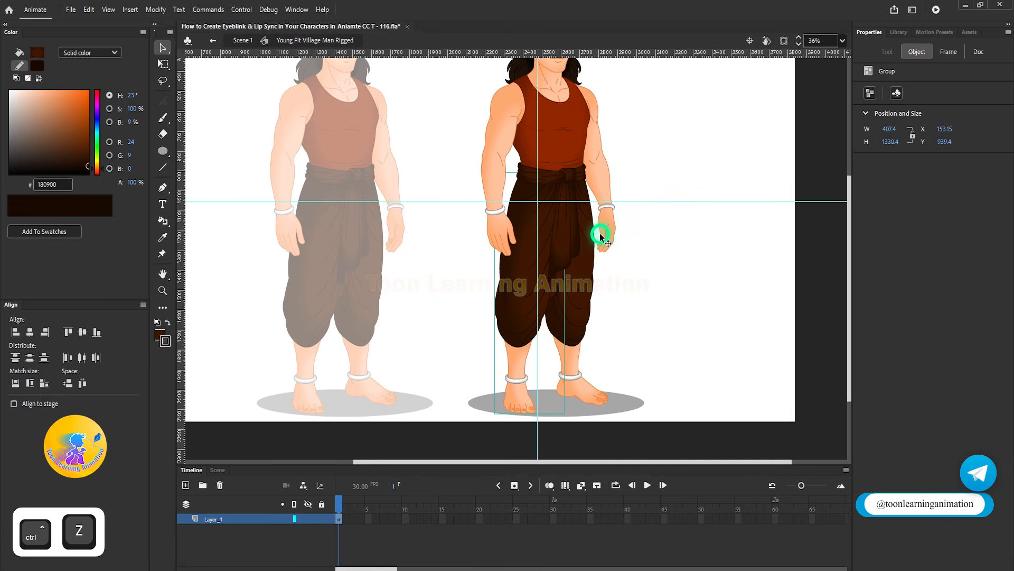
Break apart the front leg group, try moving the leg and hip piece separately, and undo the moves.
key(ctrl+b)
drag(550, 285, 435, 280)
drag(428, 178, 464, 129)
drag(416, 284, 351, 284)
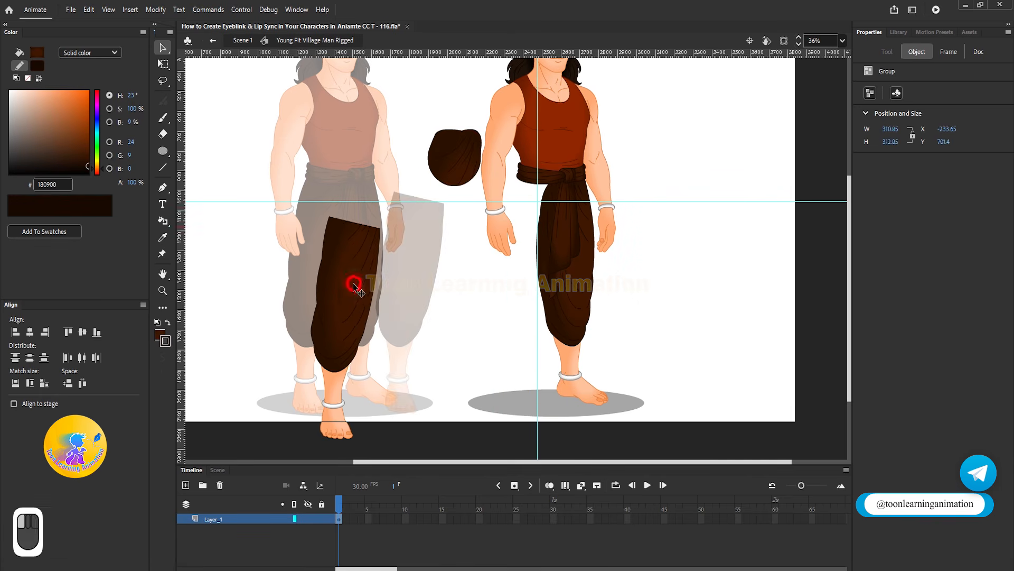
key(ctrl+z)
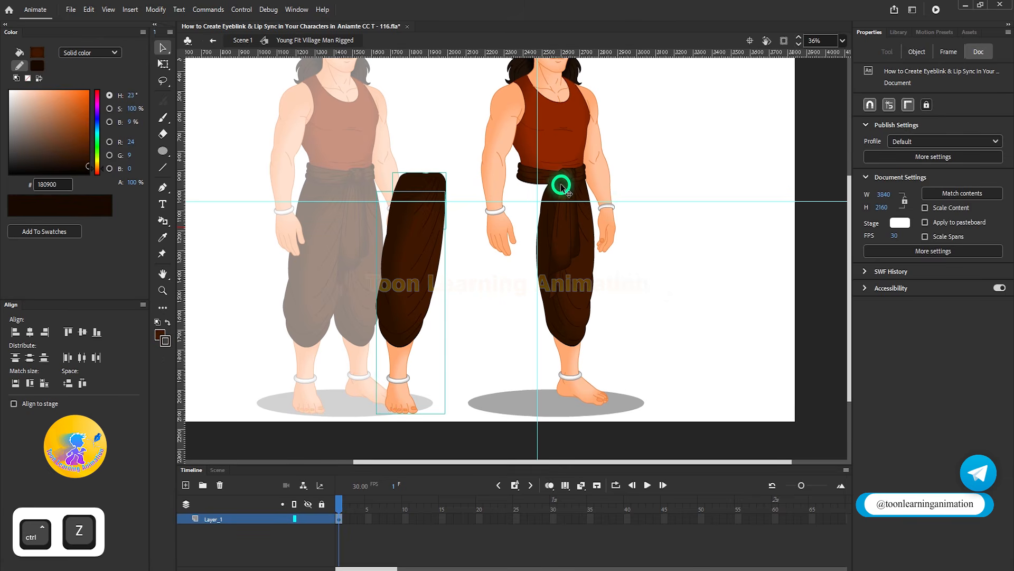
key(ctrl+z)
Convert the lower leg group, without the hip piece, to a graphic symbol named "YVFM Front Leg".
click(498, 346)
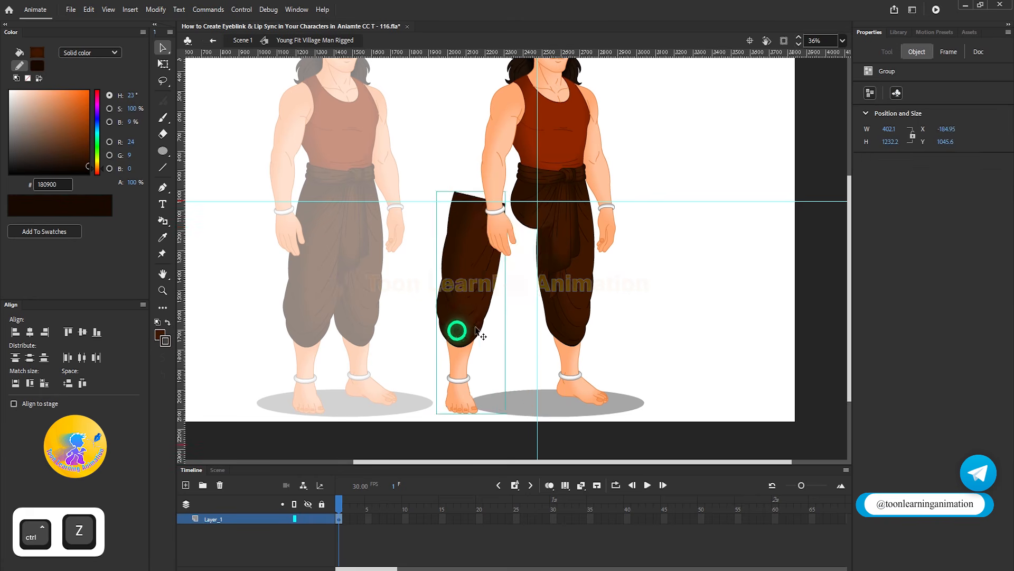
key(ctrl+F8)
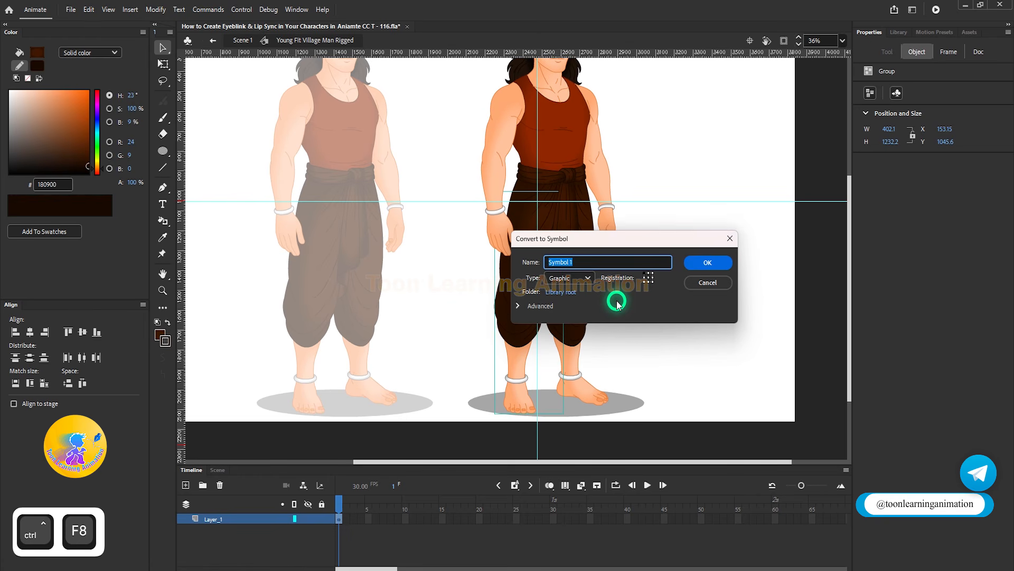
text(YVFM)
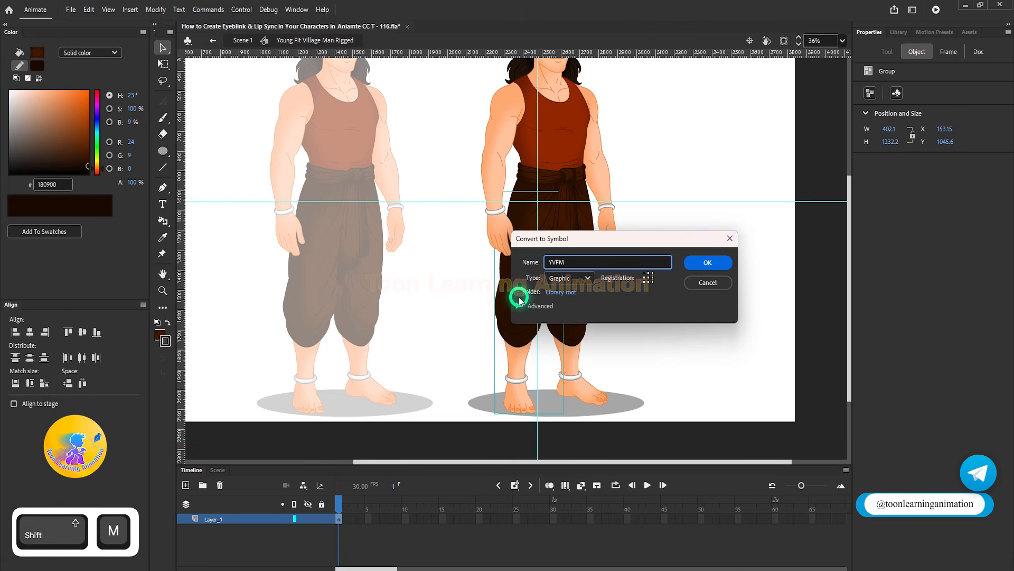
text( Front Leg)
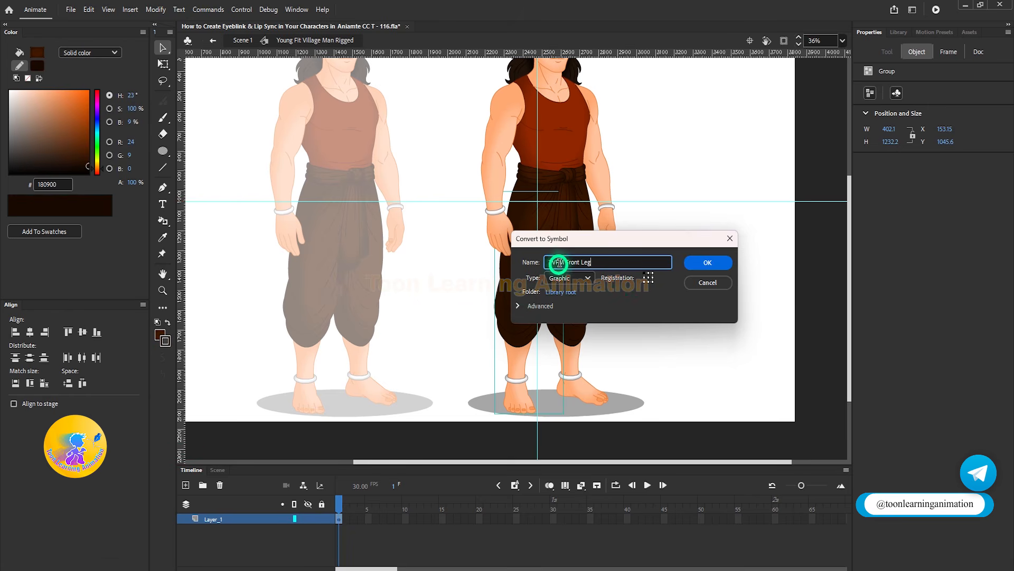
drag(568, 260, 540, 264)
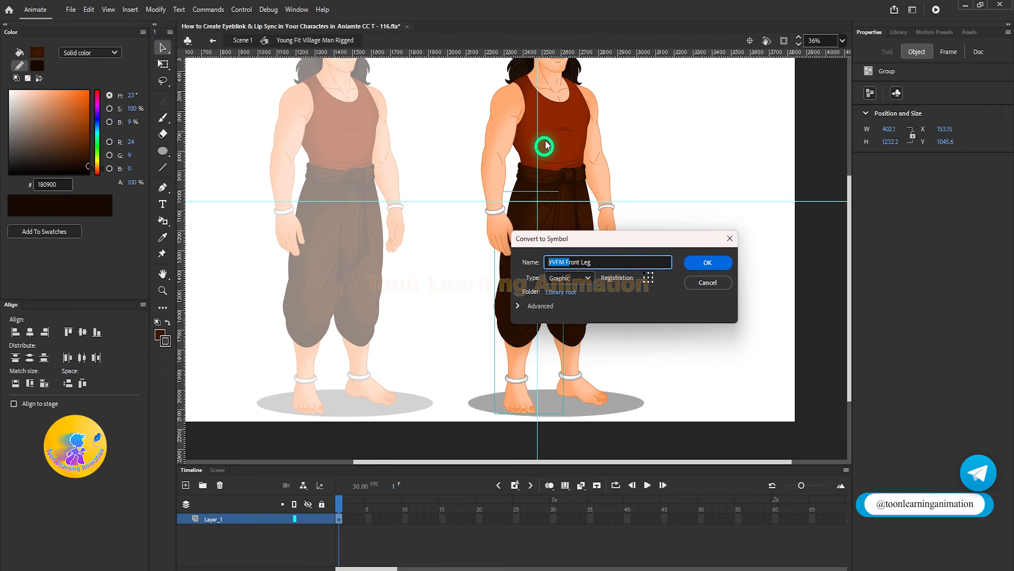
click(583, 271)
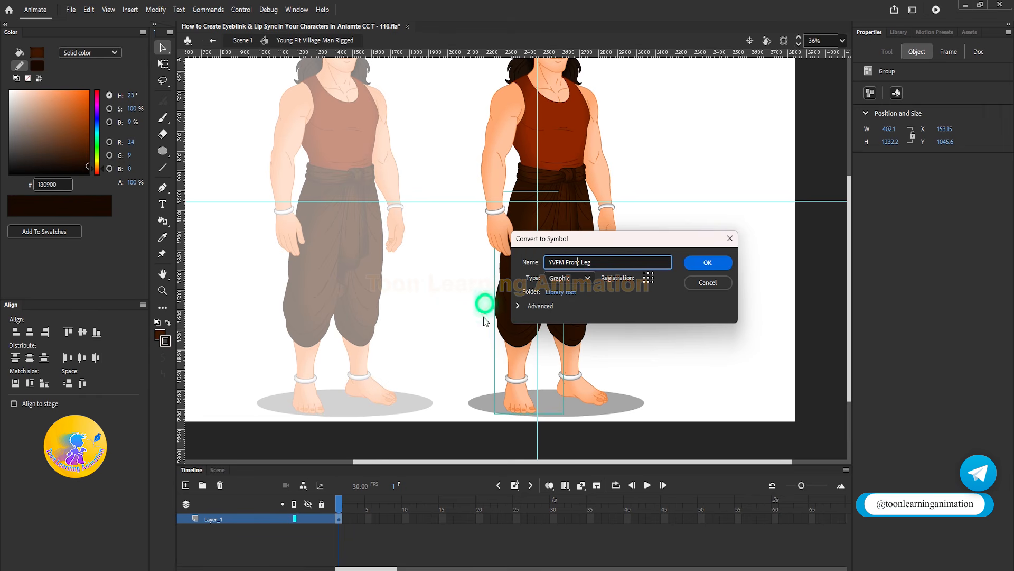
click(717, 262)
Move the front leg symbol's transformation point to the intersection of the two guides at the hip.
click(163, 64)
ctrl+scroll(555, 317, up, 1)
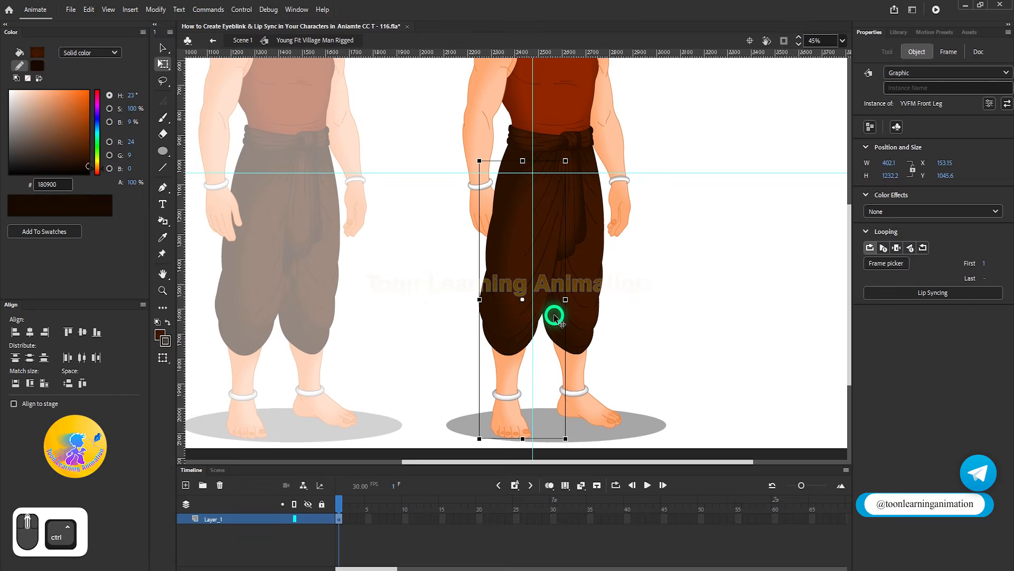
ctrl+scroll(554, 316, up, 1)
drag(515, 298, 503, 271)
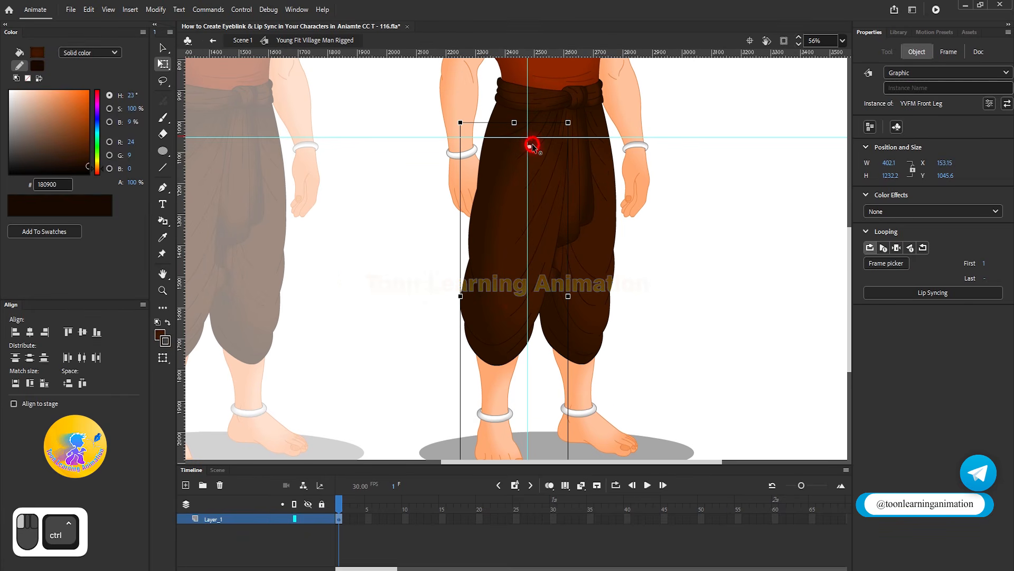
drag(533, 147, 527, 139)
ctrl+scroll(527, 136, up, 10)
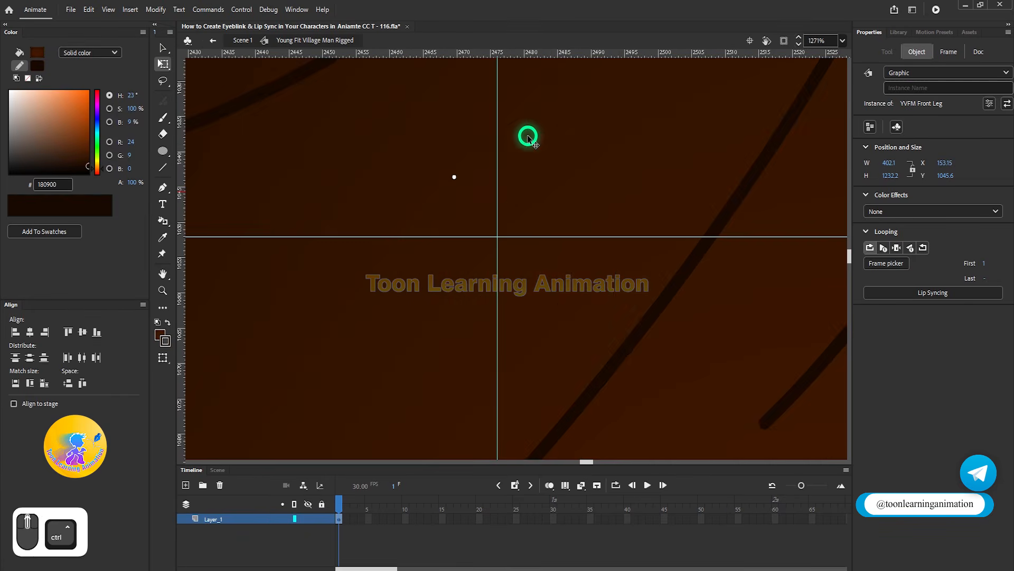
drag(469, 178, 470, 179)
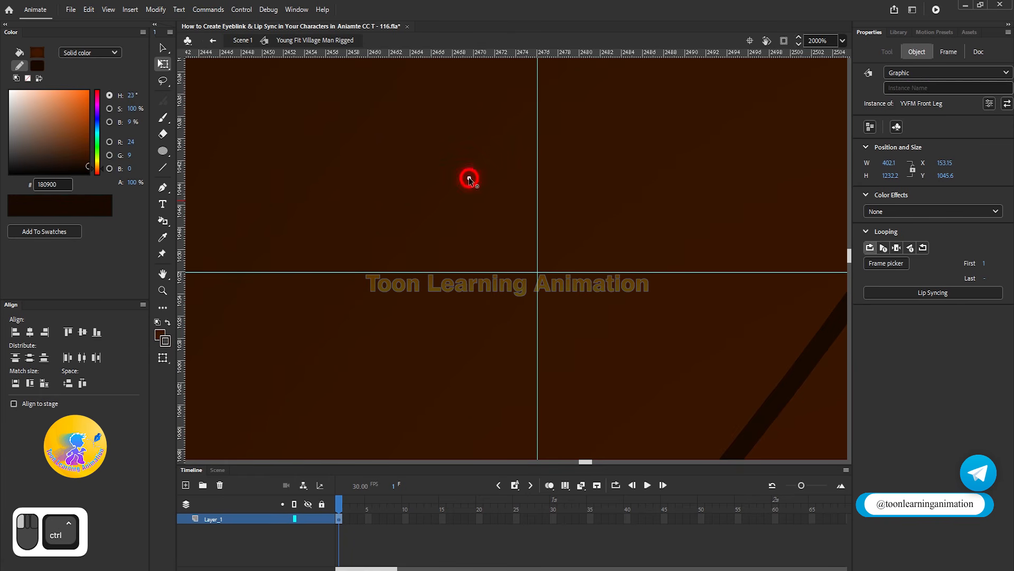
drag(556, 267, 539, 271)
ctrl+scroll(537, 275, down, 10)
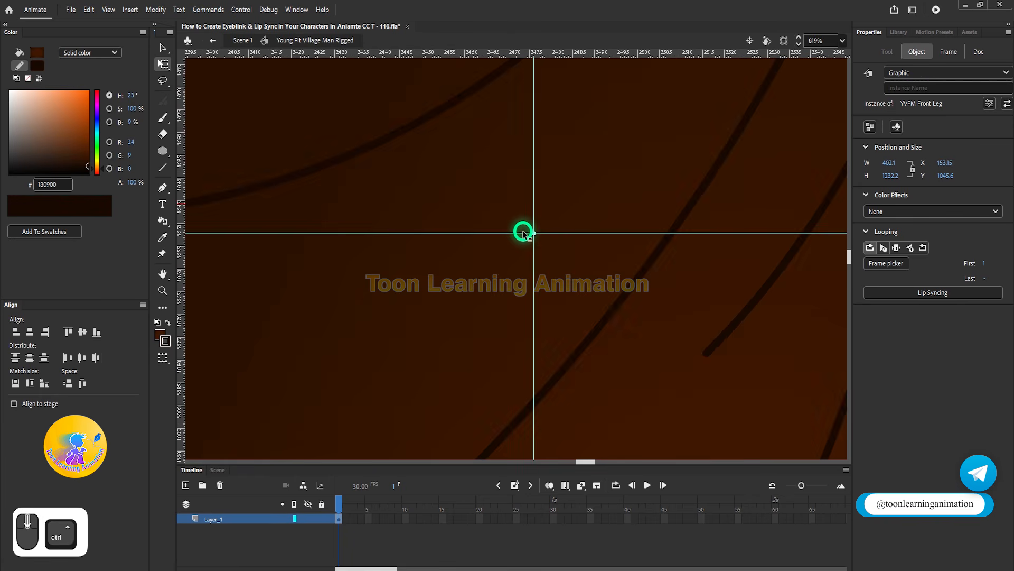
Try rotating the front leg about the hip pivot forward and backward, and undo both rotations.
drag(594, 206, 473, 226)
ctrl+scroll(473, 226, up, 4)
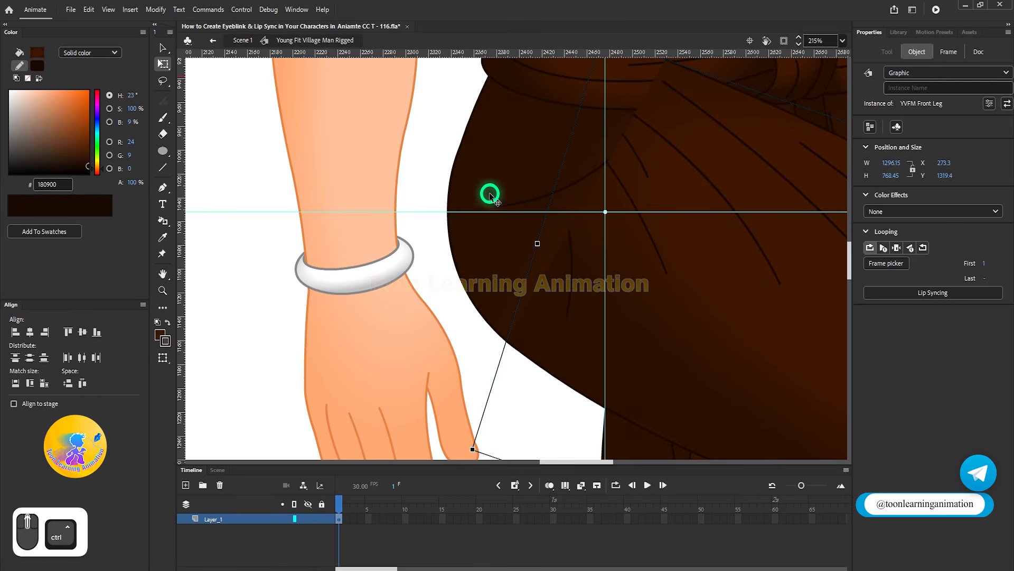
ctrl+scroll(492, 319, down, 5)
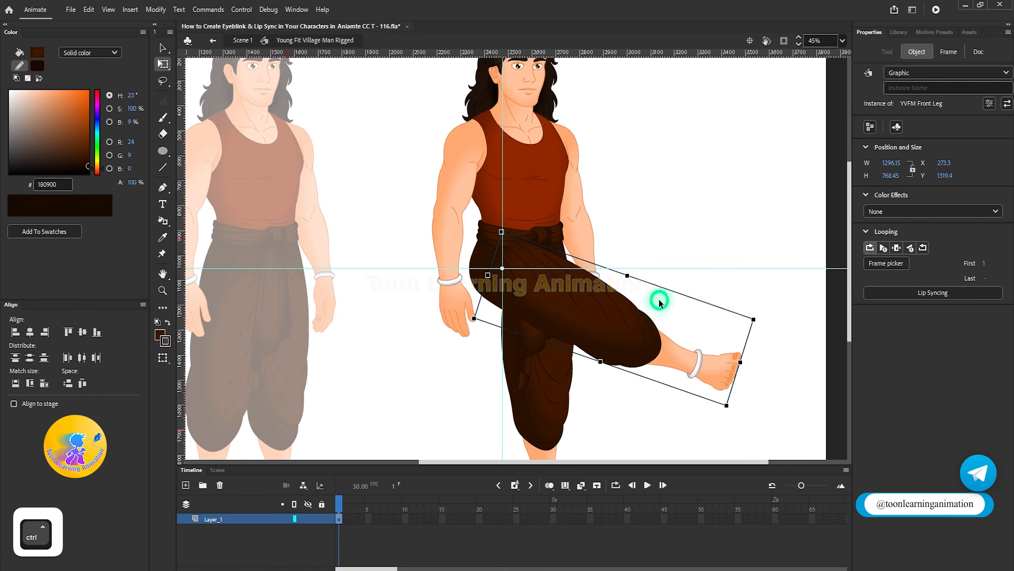
drag(752, 306, 292, 235)
key(ctrl+z)
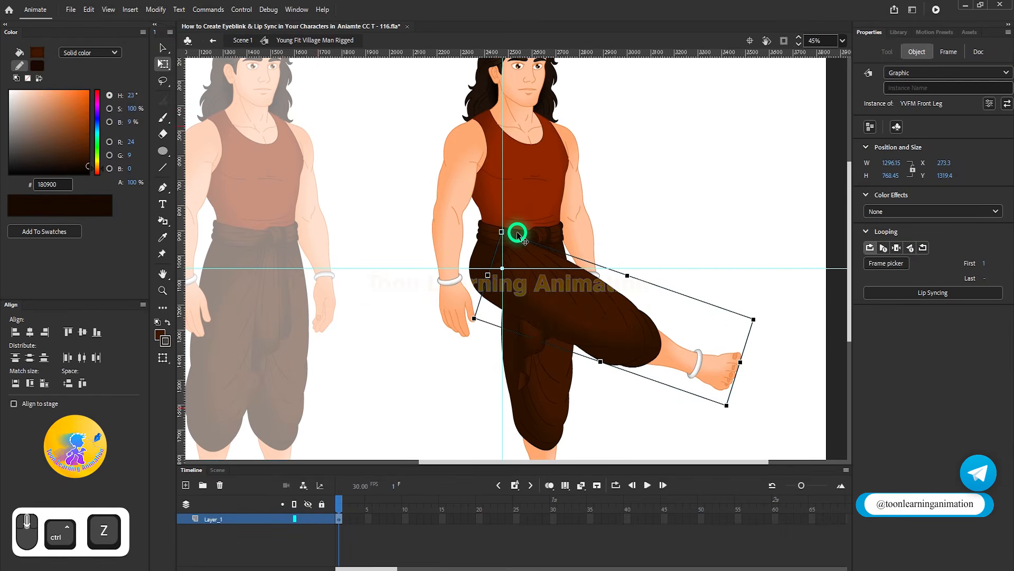
ctrl+scroll(580, 240, down, 2)
key(ctrl+z)
ctrl+scroll(589, 313, up, 2)
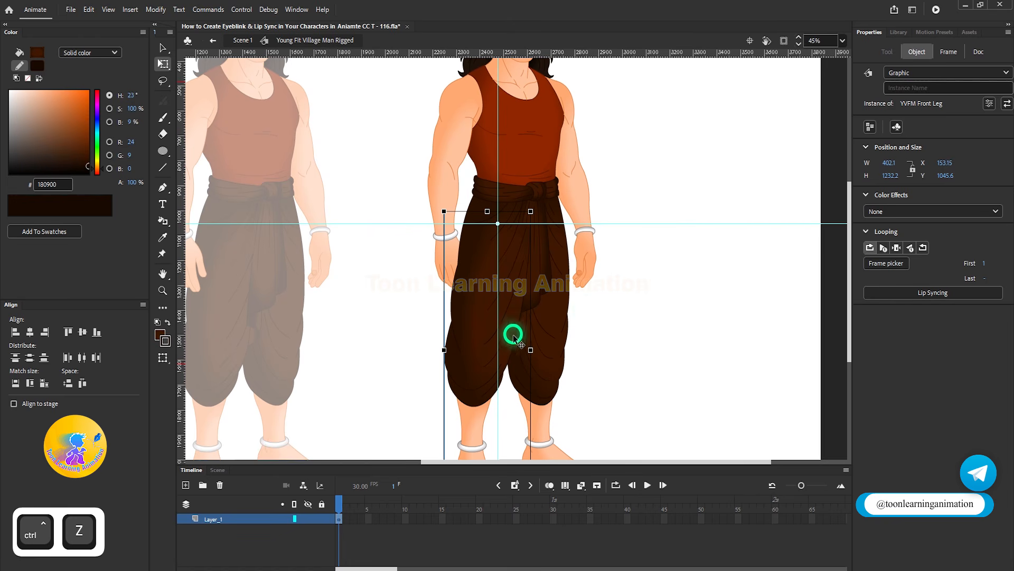
Open the YVFM Front Leg symbol for editing and examine the trouser leg, the knee area and the foot.
double_click(472, 327)
drag(638, 385, 640, 330)
ctrl+scroll(462, 332, up, 1)
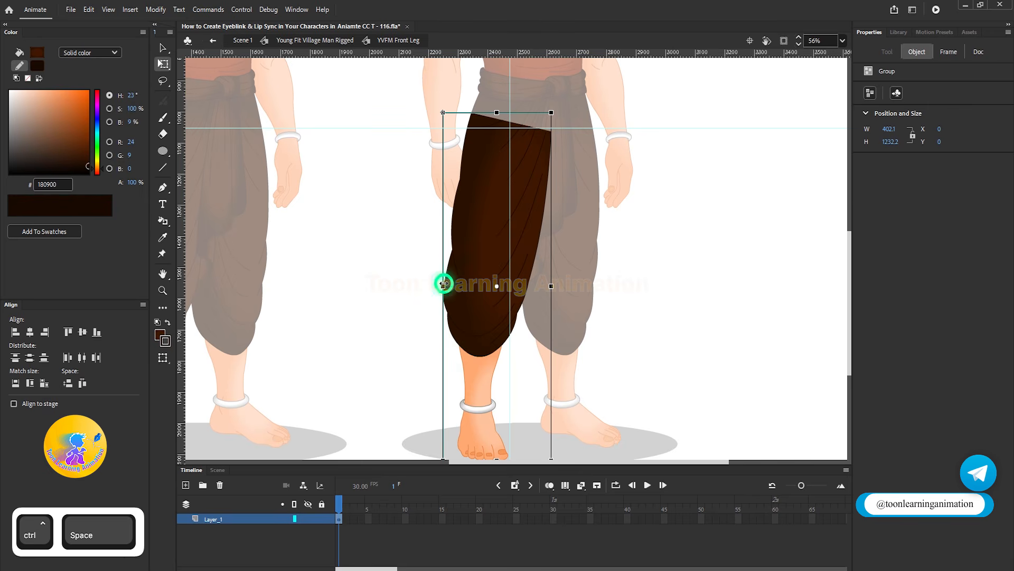
ctrl+scroll(471, 338, up, 3)
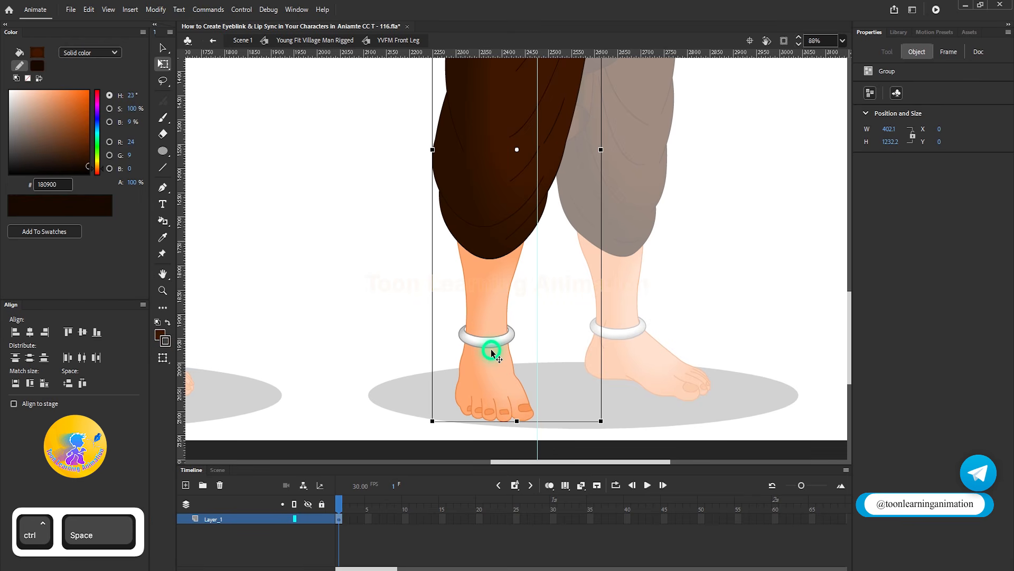
ctrl+scroll(490, 350, down, 2)
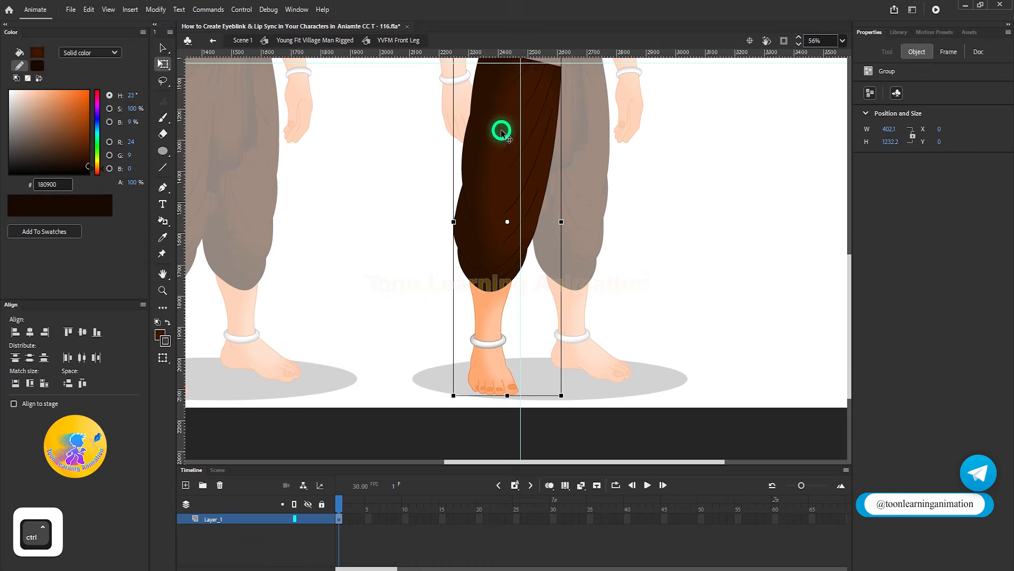
ctrl+scroll(538, 170, up, 1)
ctrl+scroll(502, 285, down, 2)
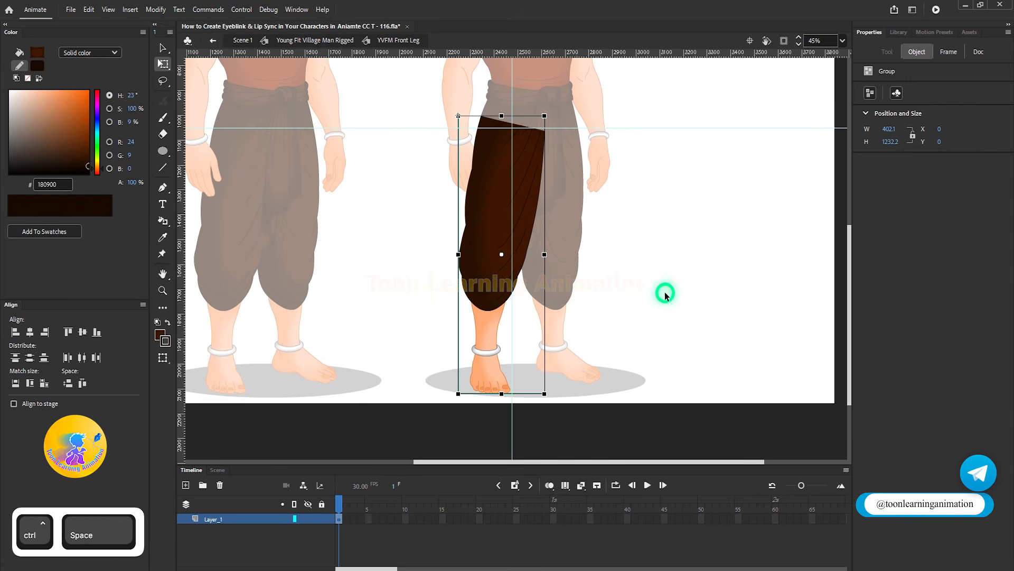
ctrl+scroll(492, 250, up, 2)
scroll(736, 250, down, 3)
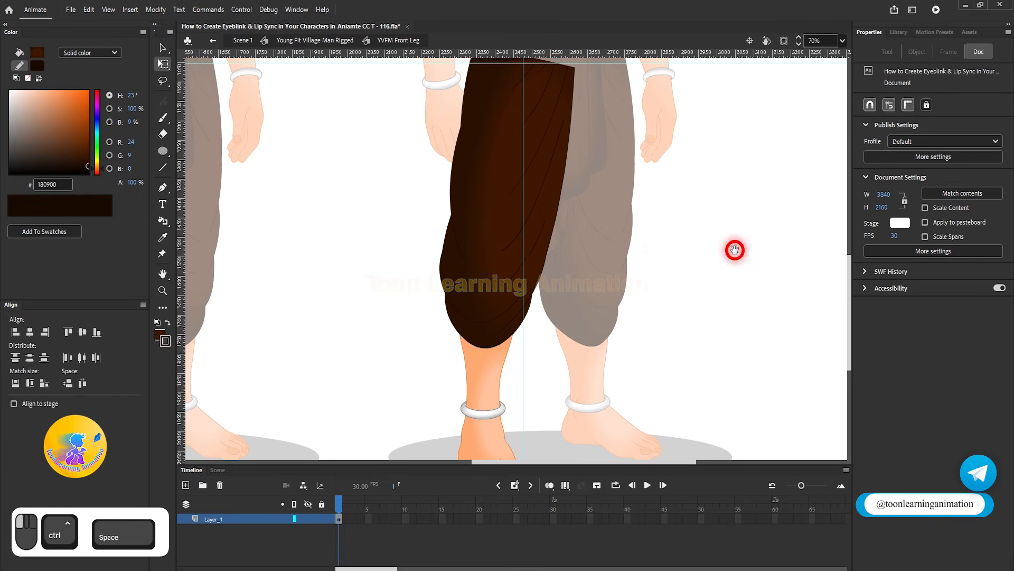
scroll(730, 296, up, 4)
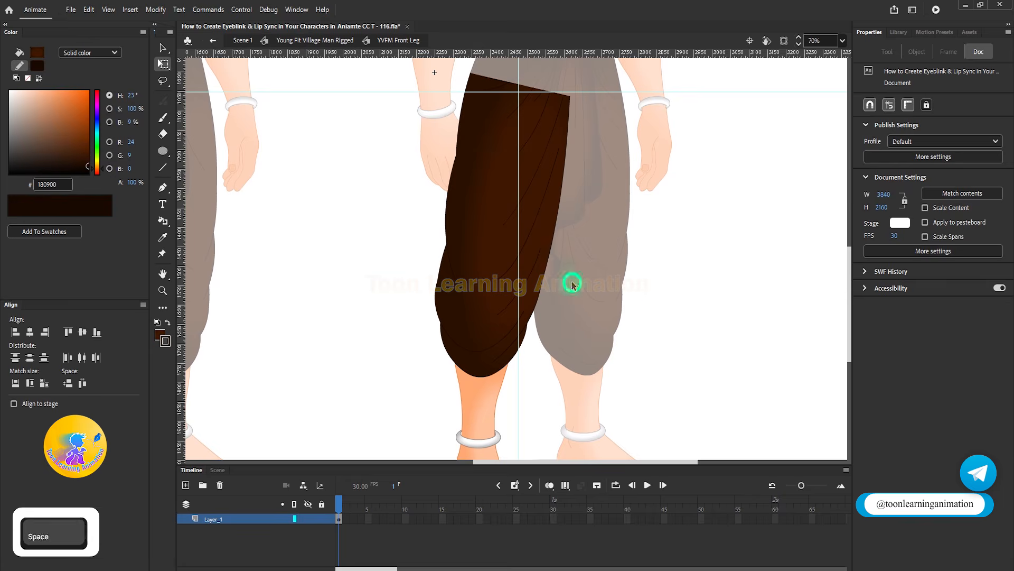
ctrl+scroll(499, 270, up, 2)
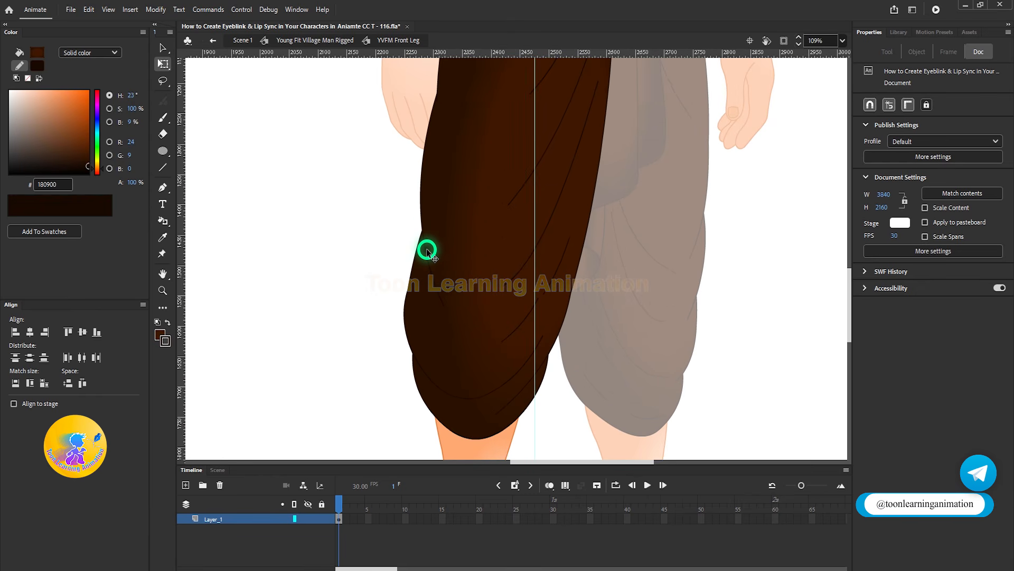
ctrl+scroll(478, 191, down, 3)
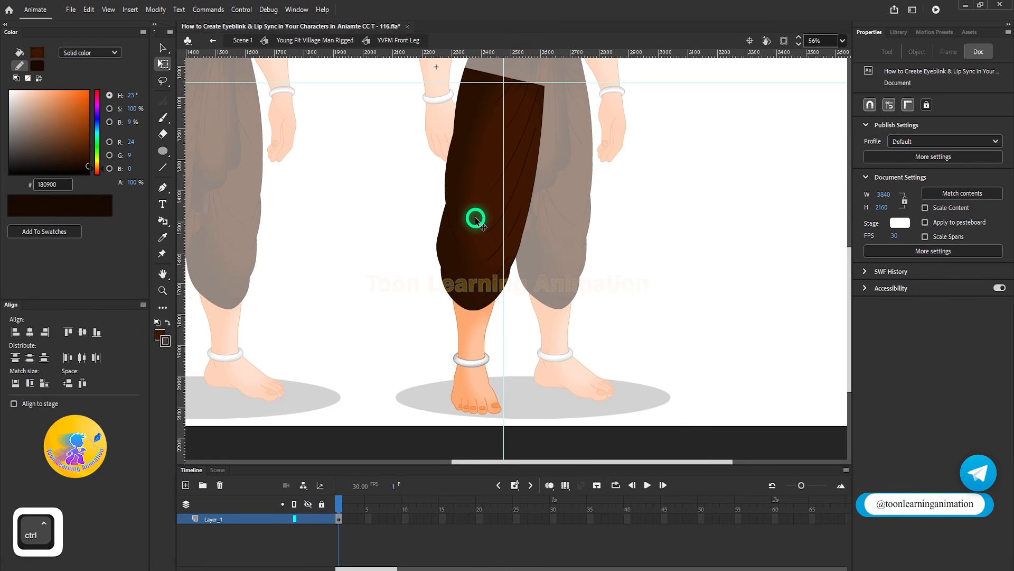
Draw a circle about 298 px in diameter over the front leg's knee and set its stroke to red FF0000.
click(163, 151)
ctrl+scroll(491, 217, up, 2)
mouse_move(477, 229)
mouse_down()
mouse_move(524, 309)
mouse_move(512, 303)
mouse_move(603, 332)
mouse_up()
click(163, 64)
ctrl+scroll(452, 249, up, 2)
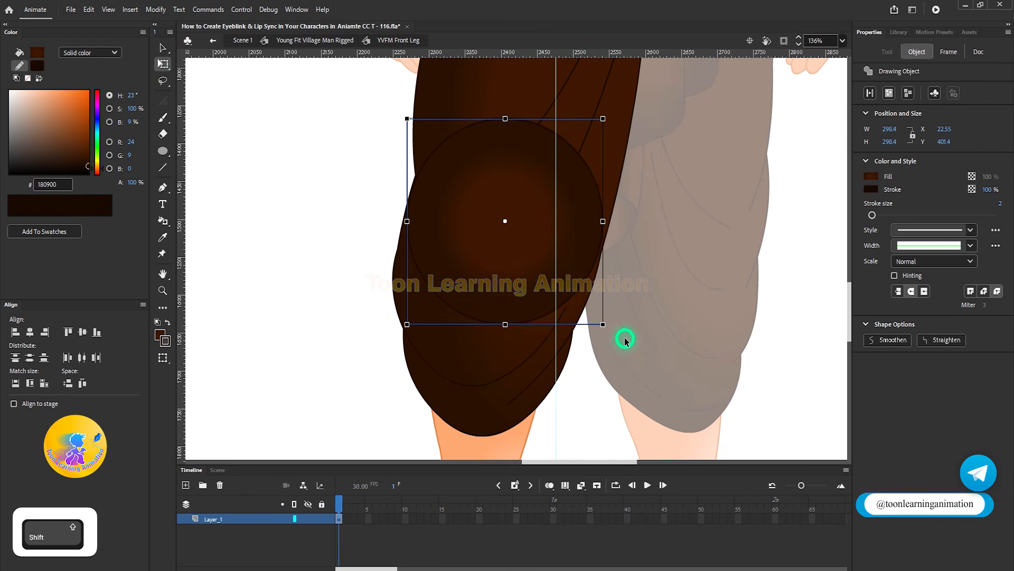
click(165, 342)
click(208, 417)
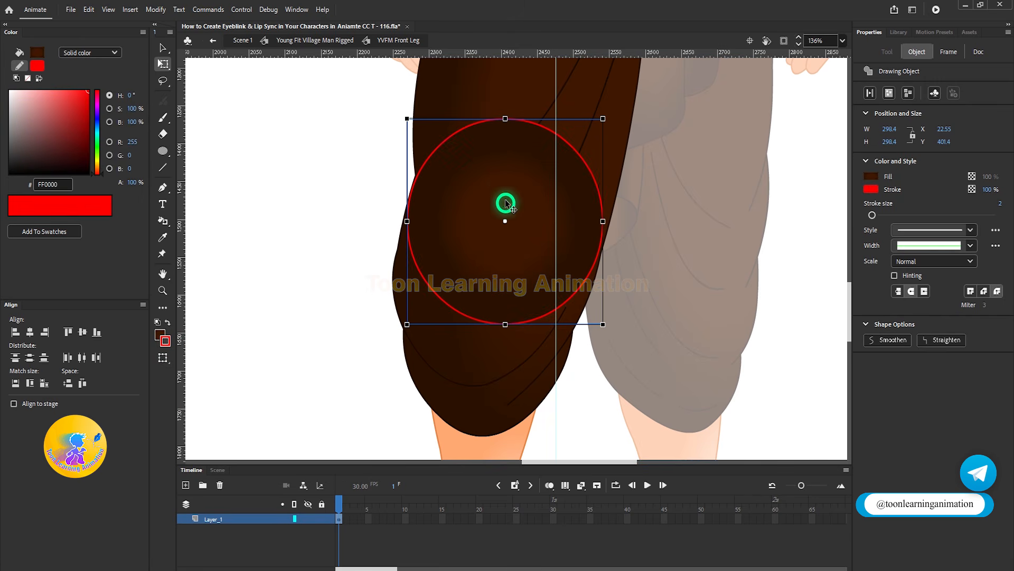
Scale the knee circle to 102% and move it to about X 30, Y 371 so it spans the trouser leg.
ctrl+scroll(504, 211, up, 5)
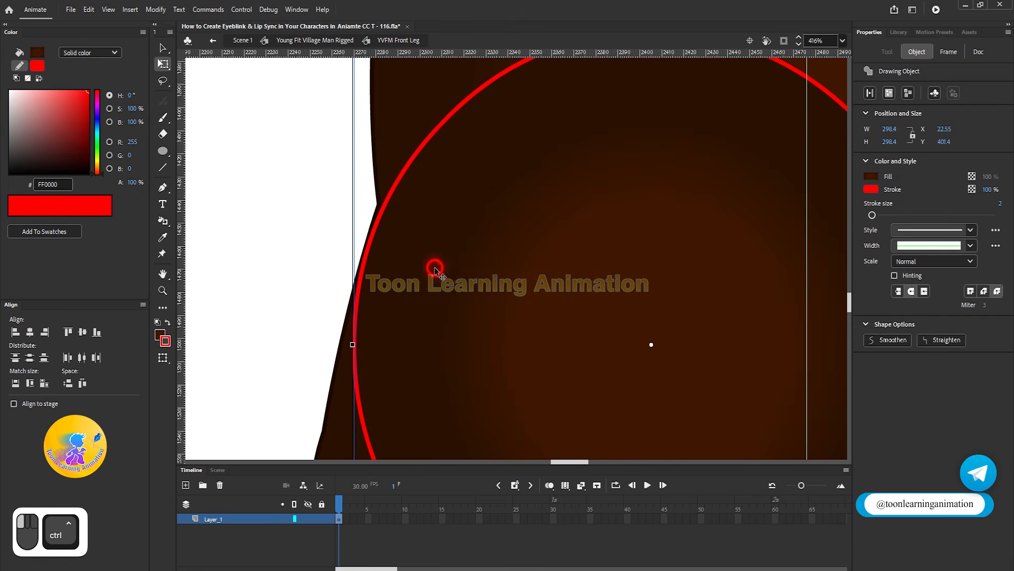
ctrl+scroll(437, 270, down, 3)
ctrl+scroll(698, 304, up, 2)
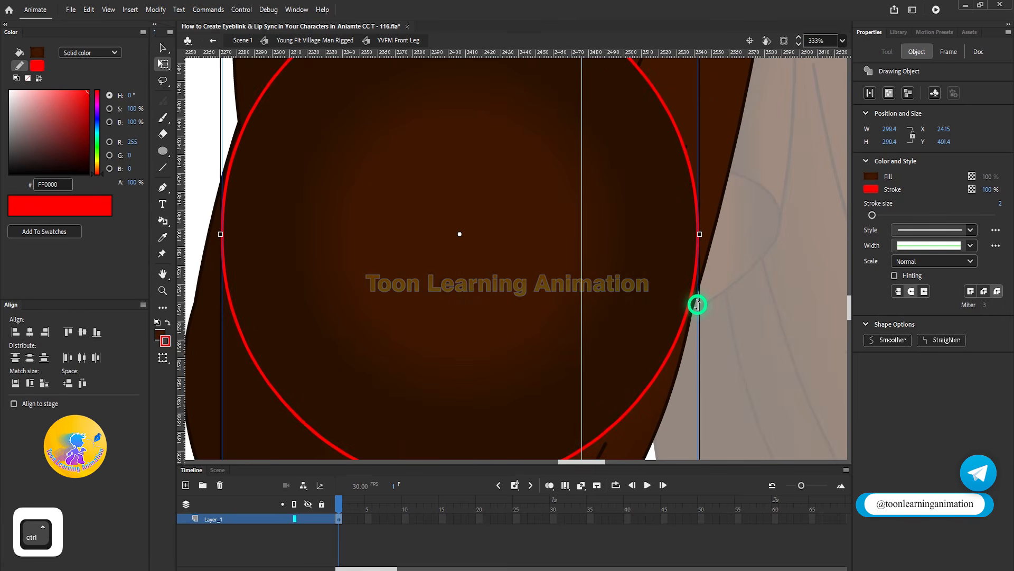
key(ctrl+alt+s)
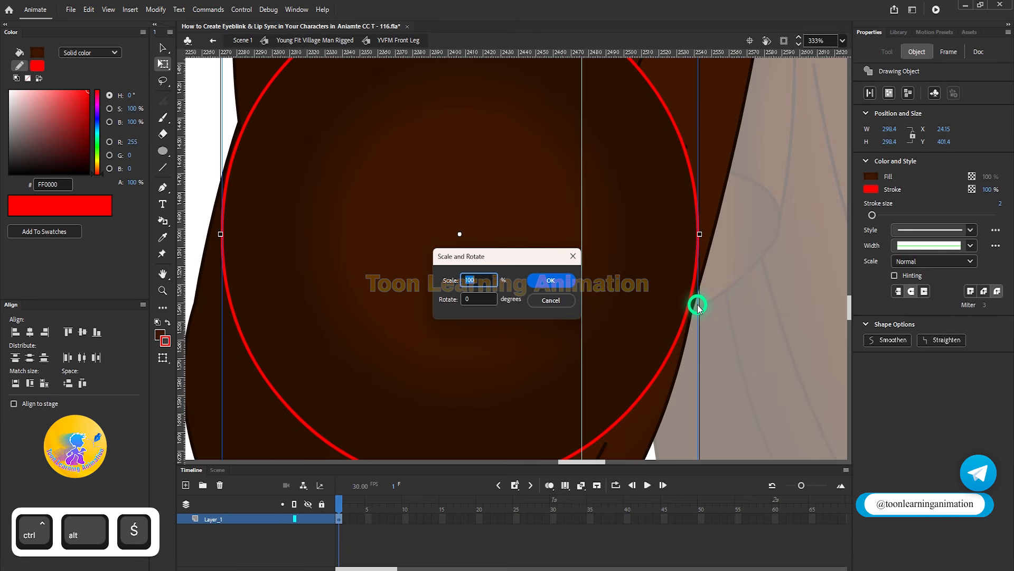
key(Return)
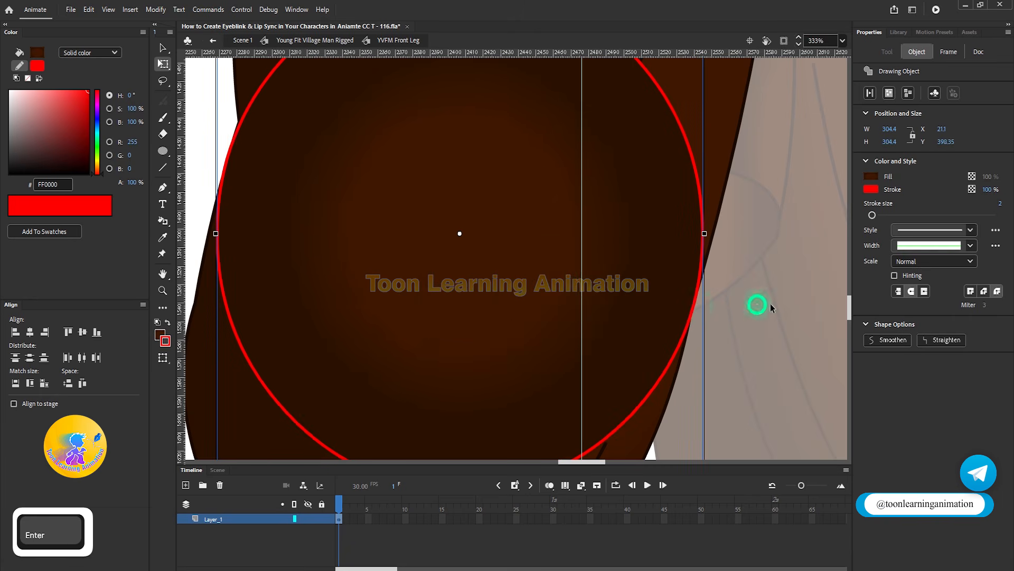
ctrl+scroll(622, 296, up, 1)
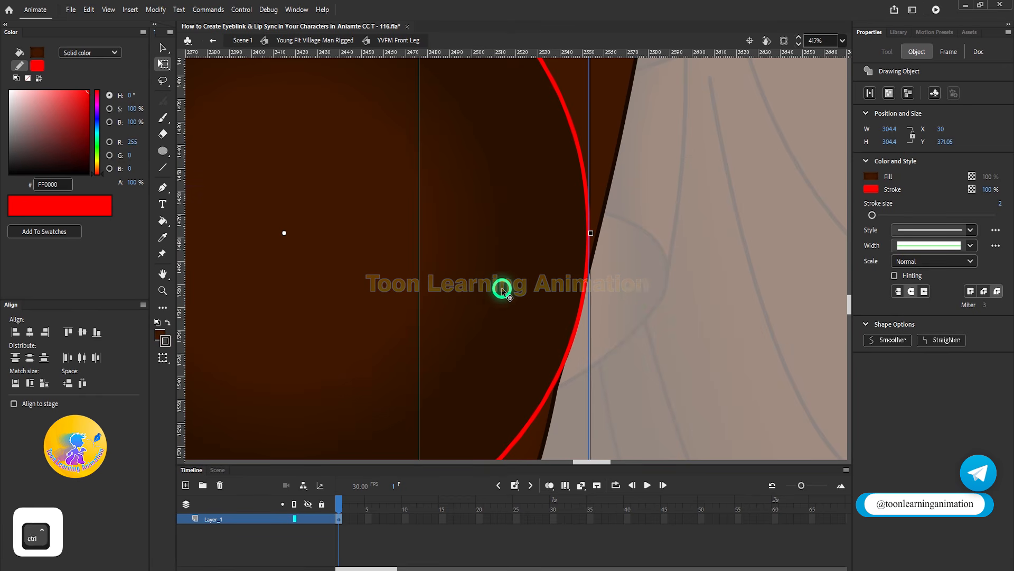
scroll(501, 288, down, 2)
key(v)
scroll(597, 288, down, 2)
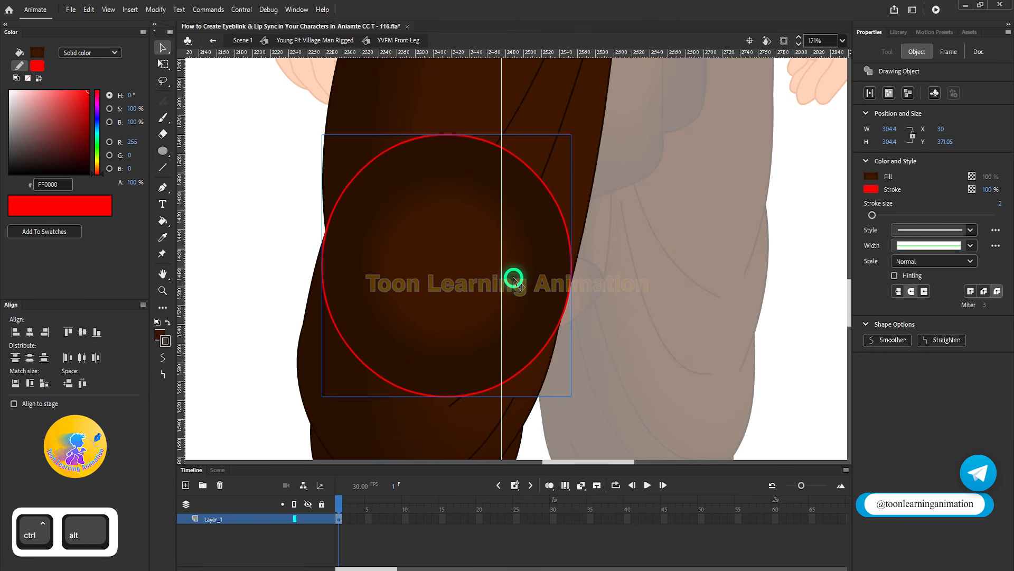
Try scaling the knee circle to 99% and shifting it to about X 30, Y 372.5, and undo both changes.
key(ctrl+alt+s)
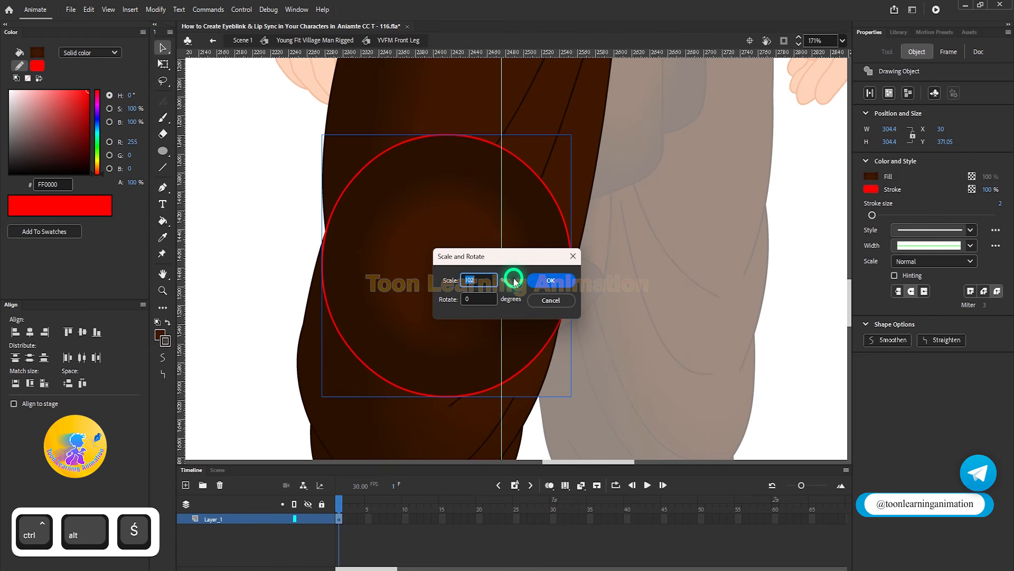
text(99)
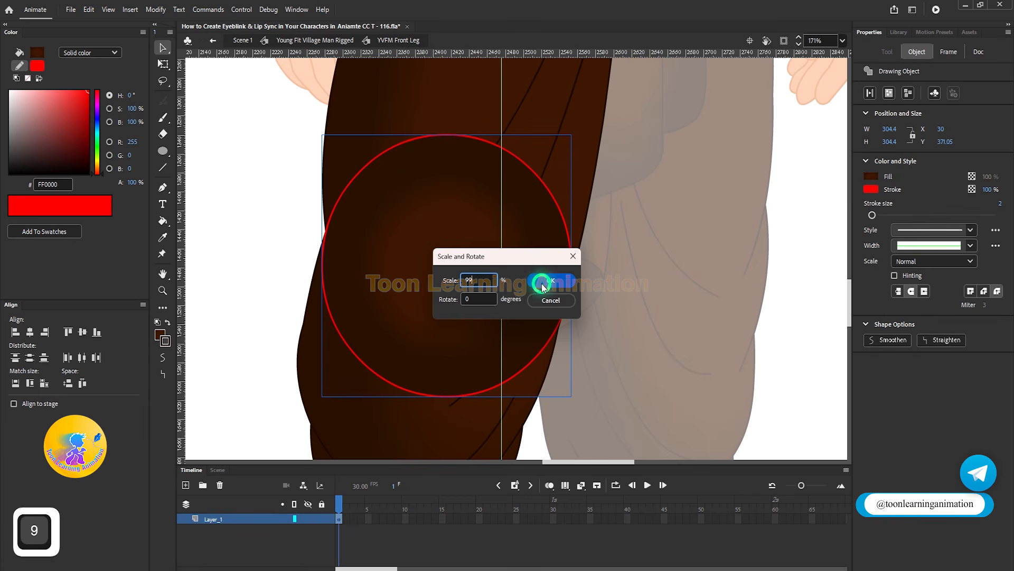
click(543, 285)
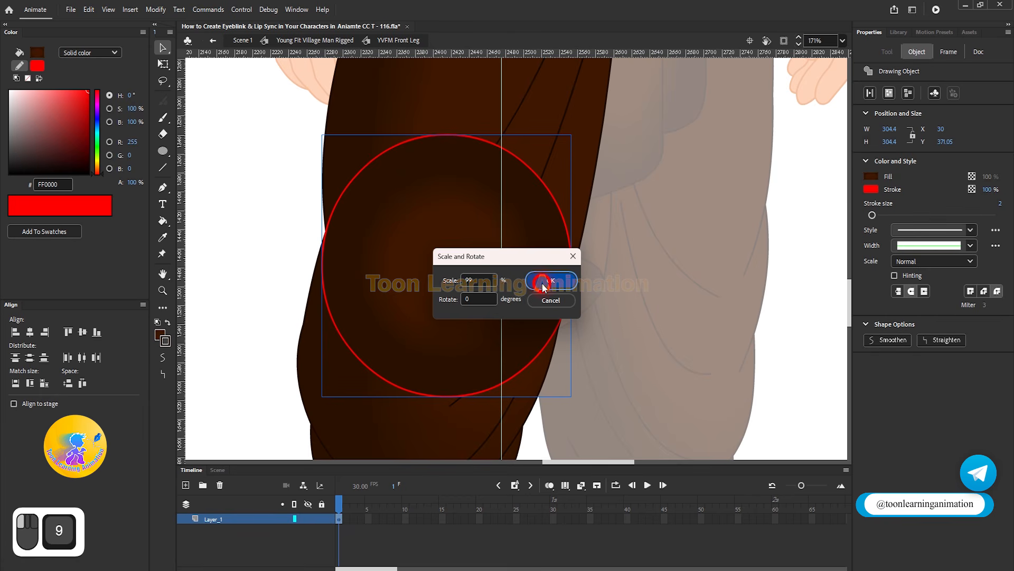
scroll(578, 292, up, 3)
scroll(578, 294, down, 3)
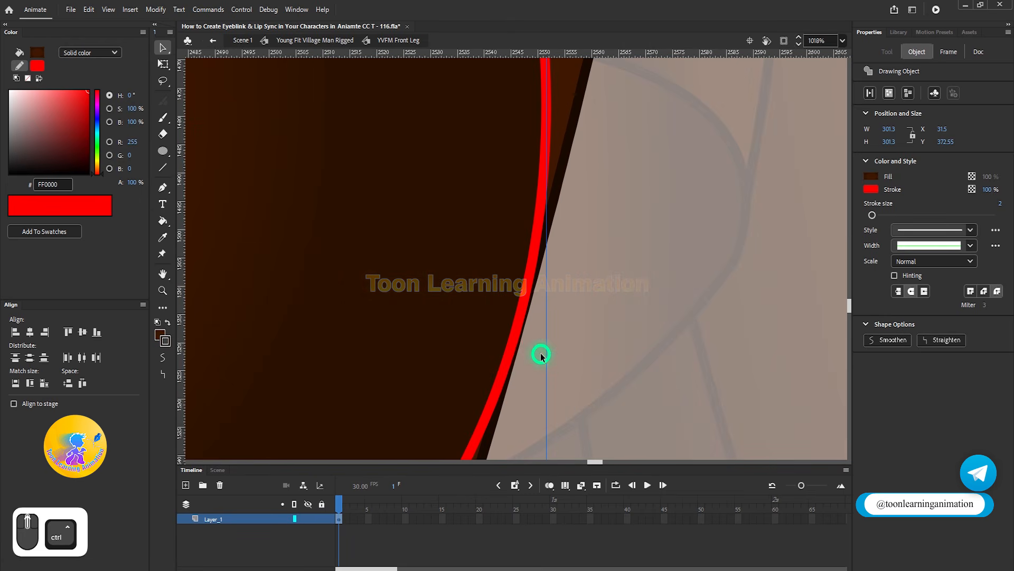
scroll(378, 306, up, 6)
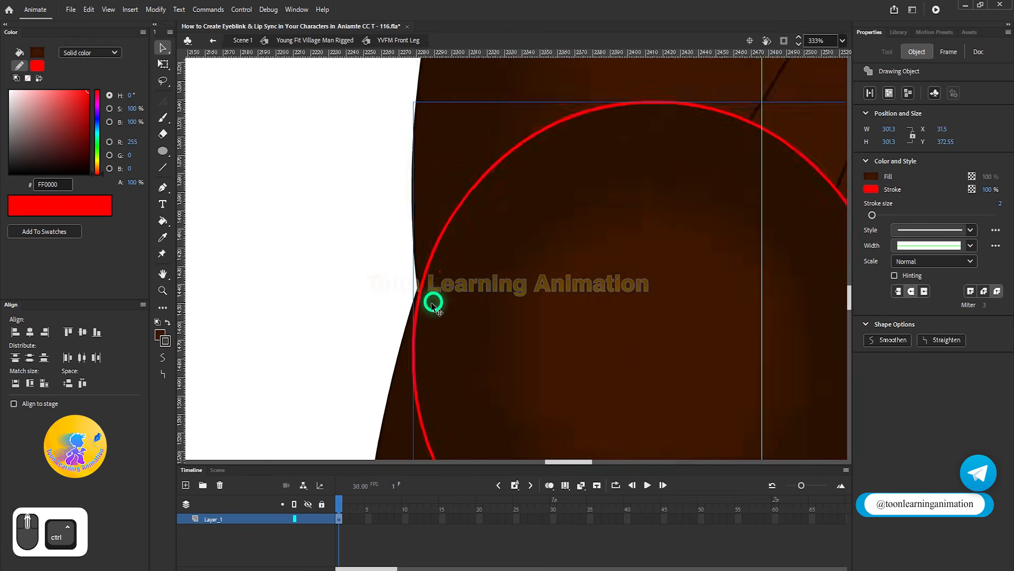
drag(514, 290, 507, 292)
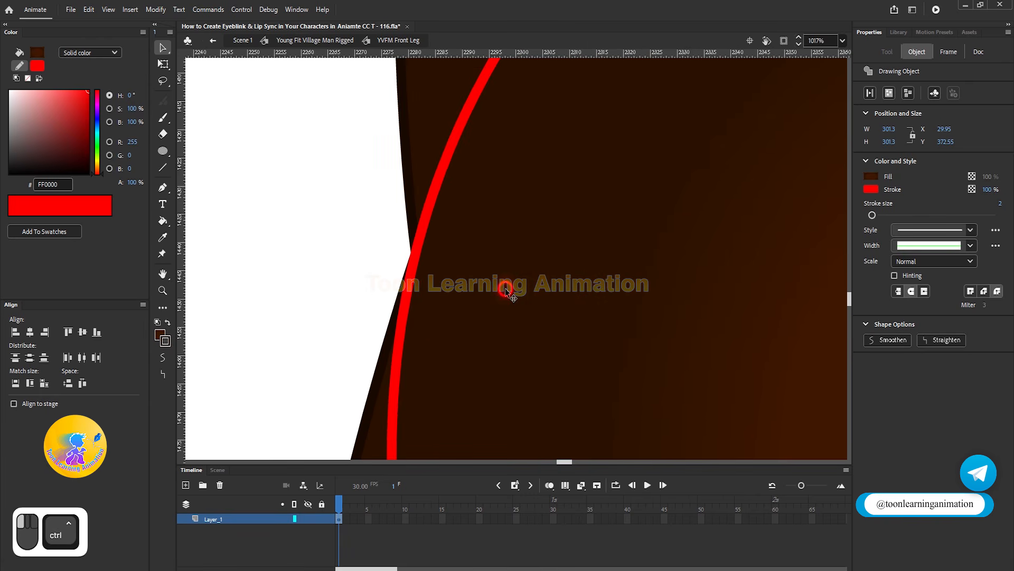
scroll(506, 291, down, 6)
scroll(584, 314, up, 6)
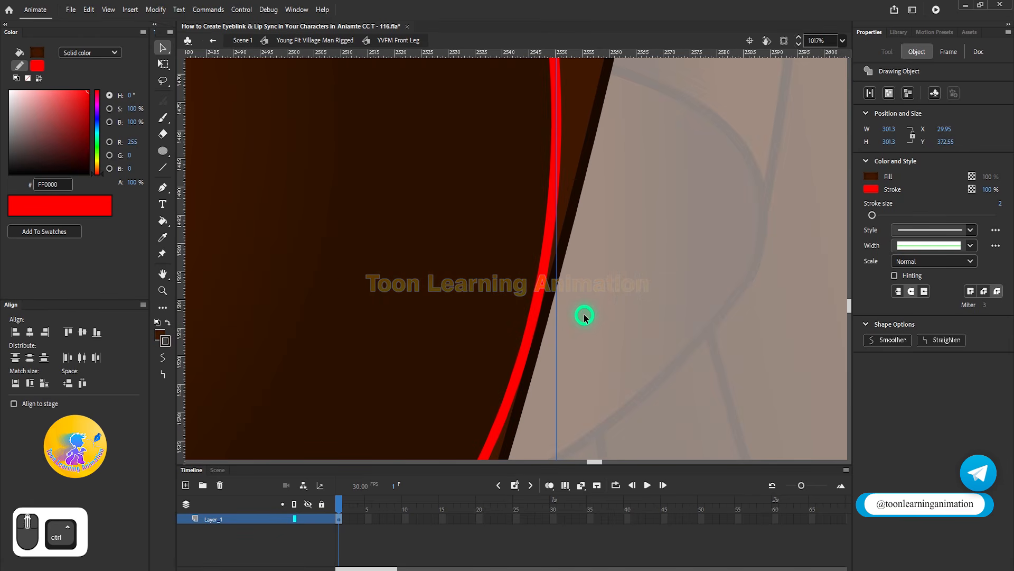
scroll(585, 314, down, 3)
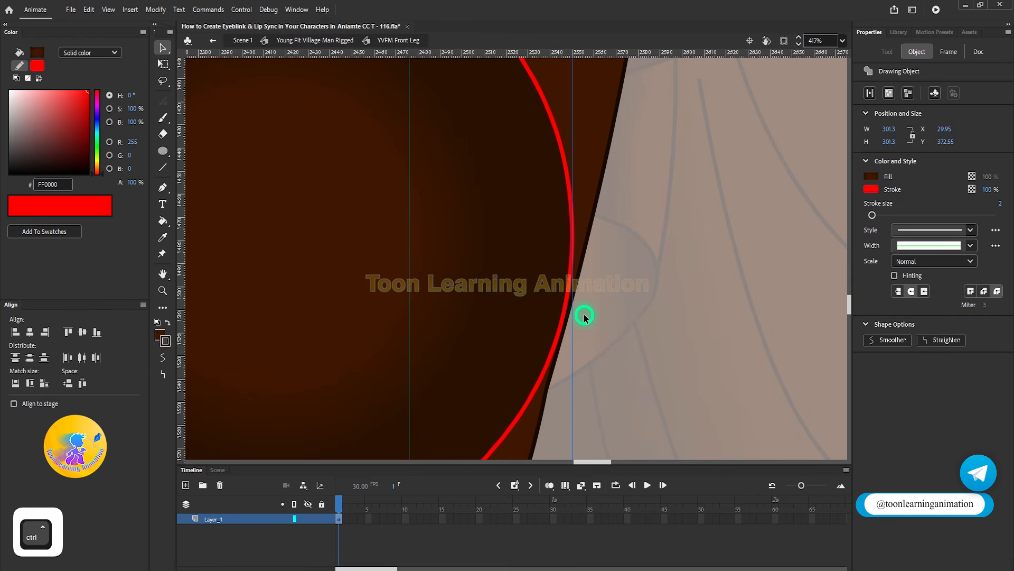
key(ctrl+z)
key(ctrl+z)
Reshape the trouser outline beside the knee circle's right edge inside the nested leg groups, and return to the YVFM Front Leg symbol.
scroll(669, 358, down, 3)
scroll(317, 255, up, 4)
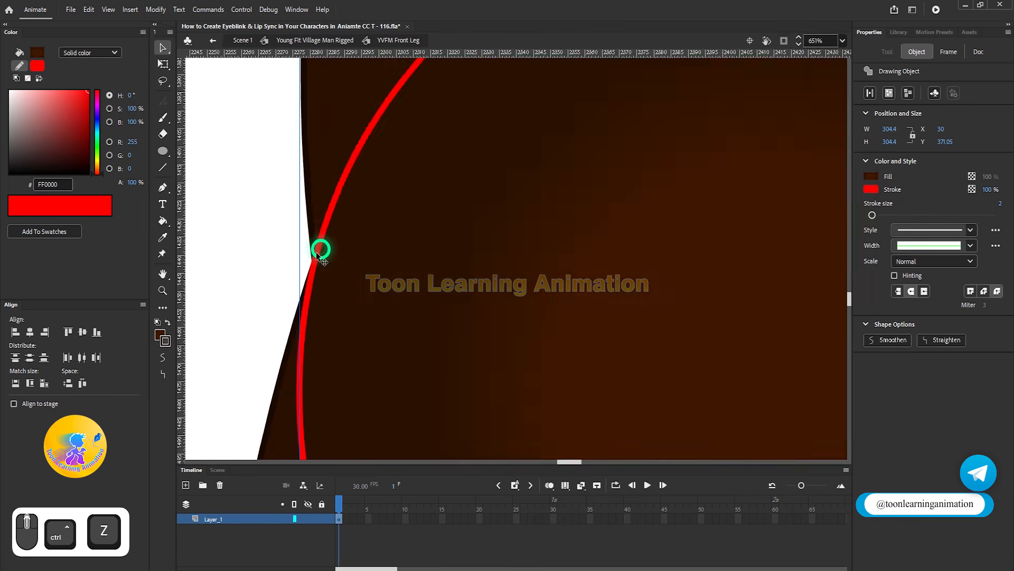
scroll(317, 255, up, 4)
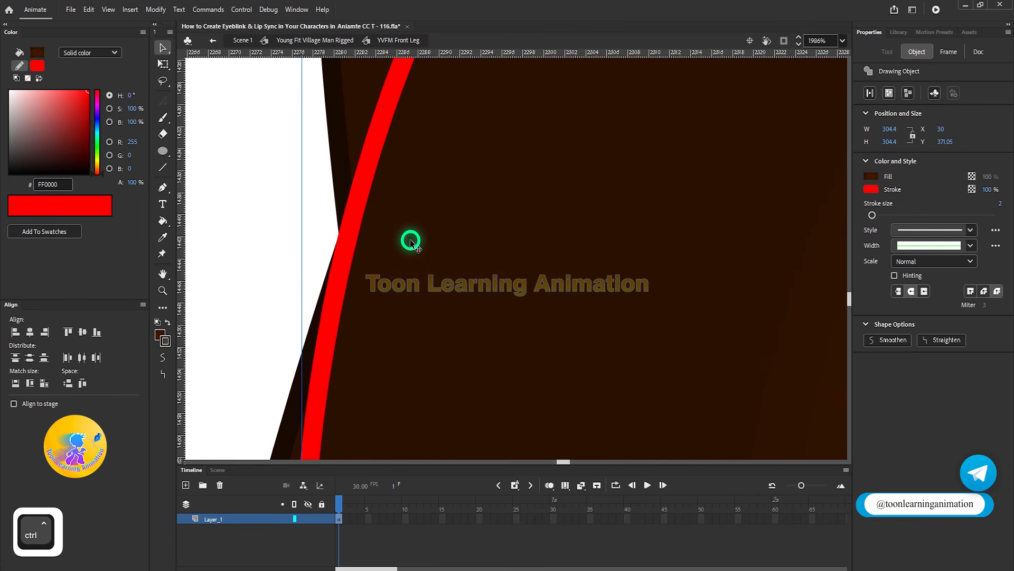
scroll(363, 240, down, 6)
scroll(579, 296, up, 3)
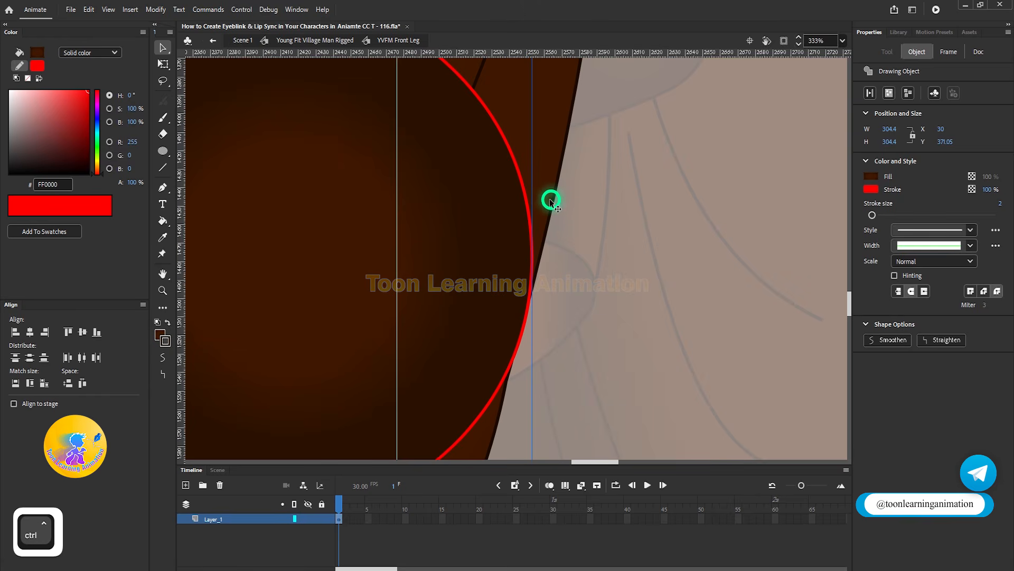
scroll(551, 201, down, 2)
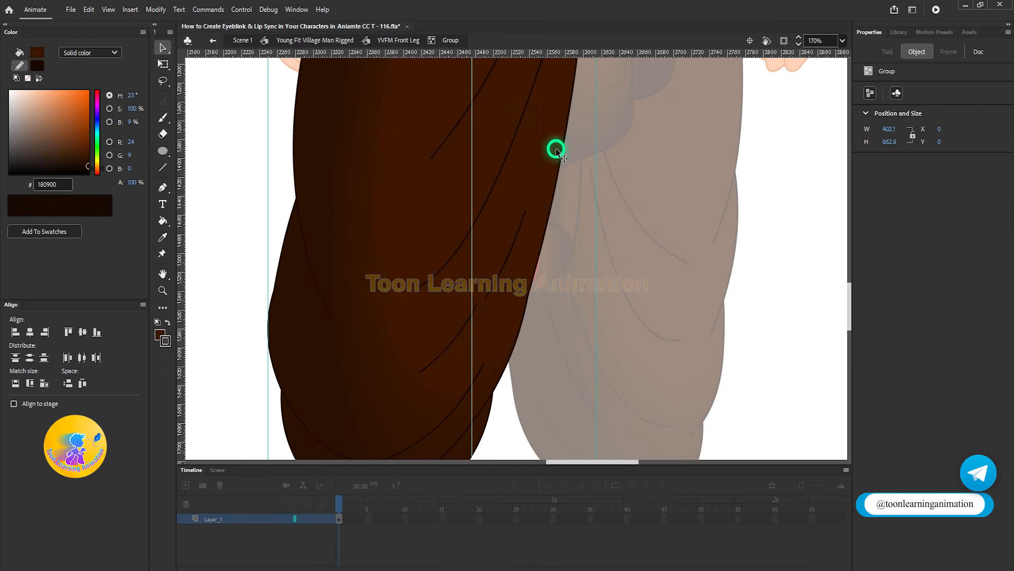
double_click(548, 202)
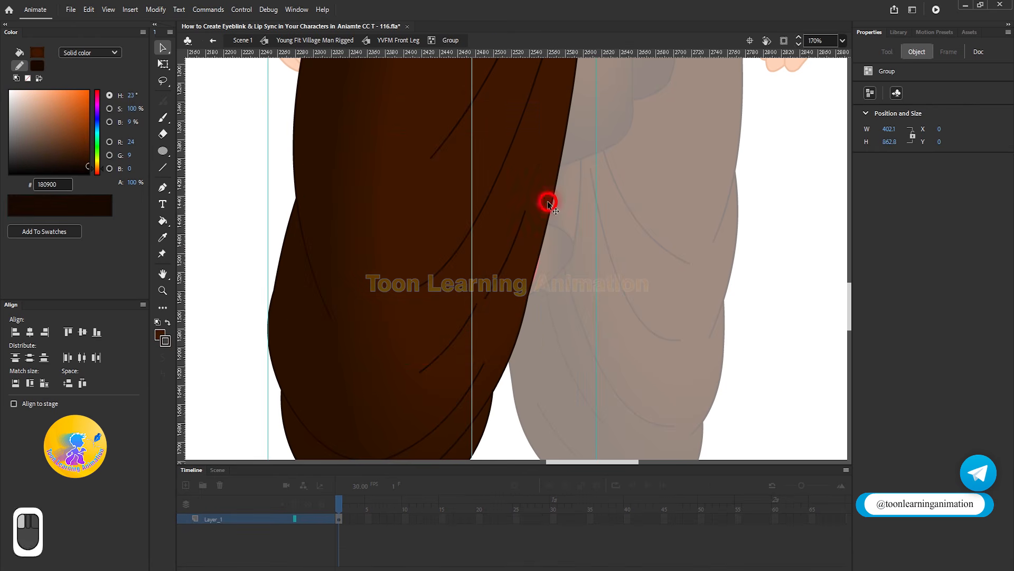
scroll(535, 272, up, 4)
scroll(538, 314, up, 2)
key(ctrl+z)
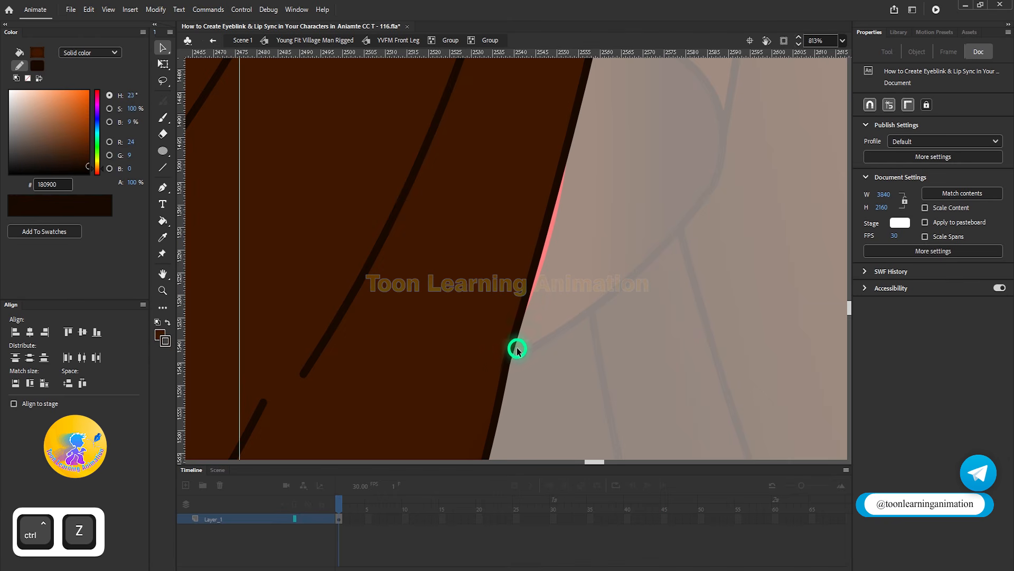
drag(506, 361, 511, 360)
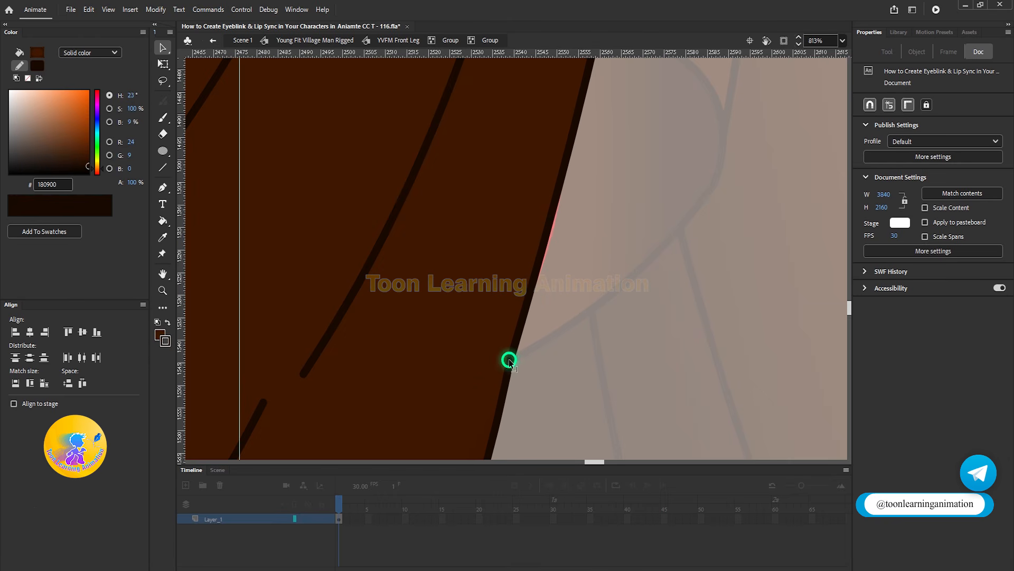
drag(549, 236, 550, 238)
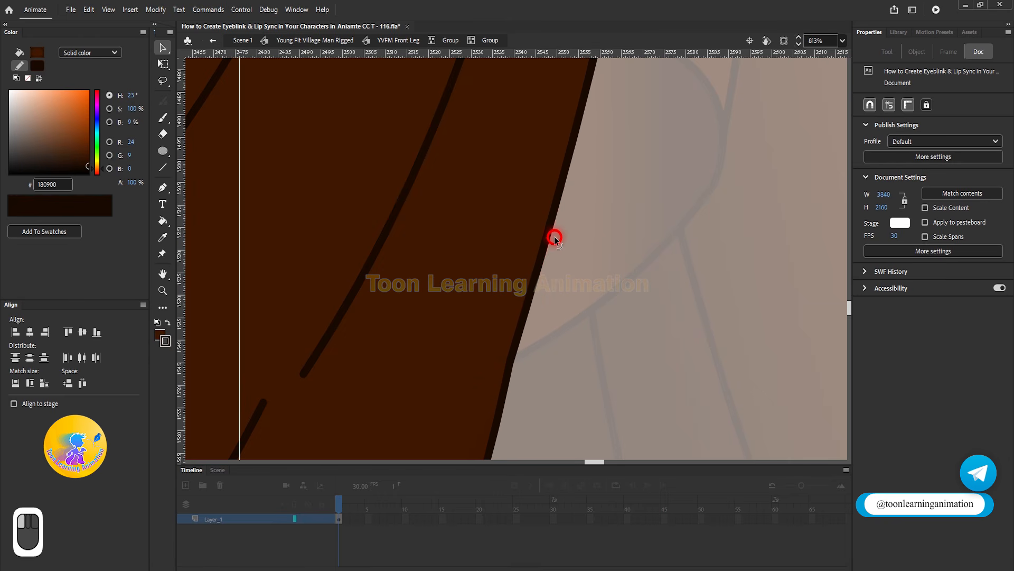
double_click(604, 258)
scroll(613, 294, down, 4)
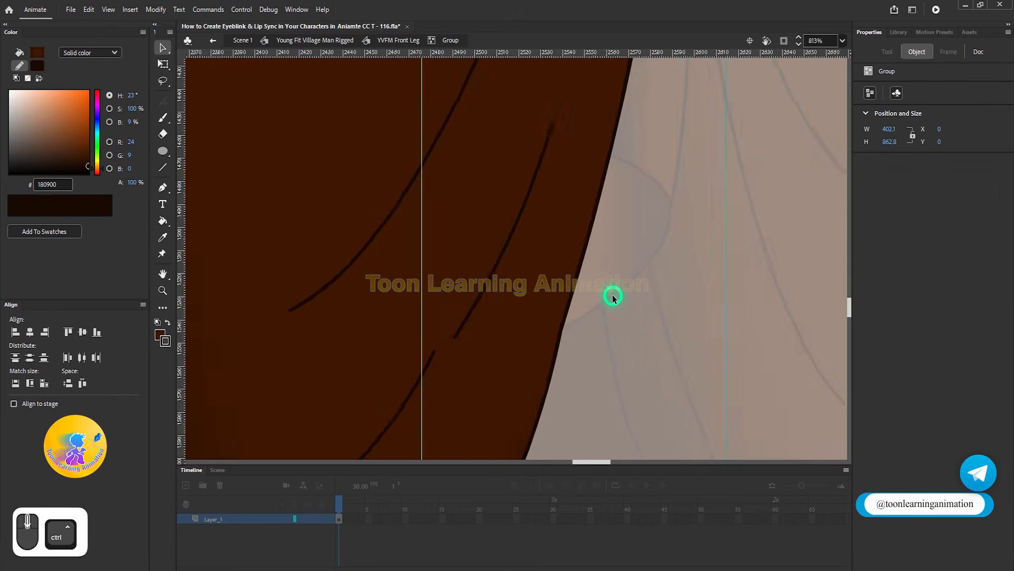
double_click(614, 295)
scroll(614, 295, down, 3)
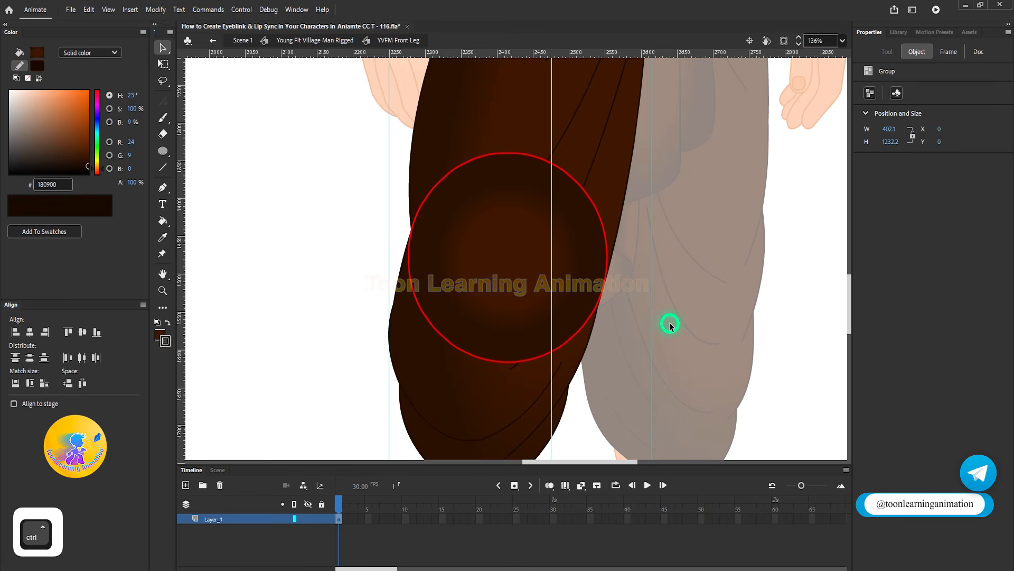
Draw a short line about 15 px wide where the knee circle crosses the left trouser edge, and give it the circle's red FF0000 stroke.
click(161, 168)
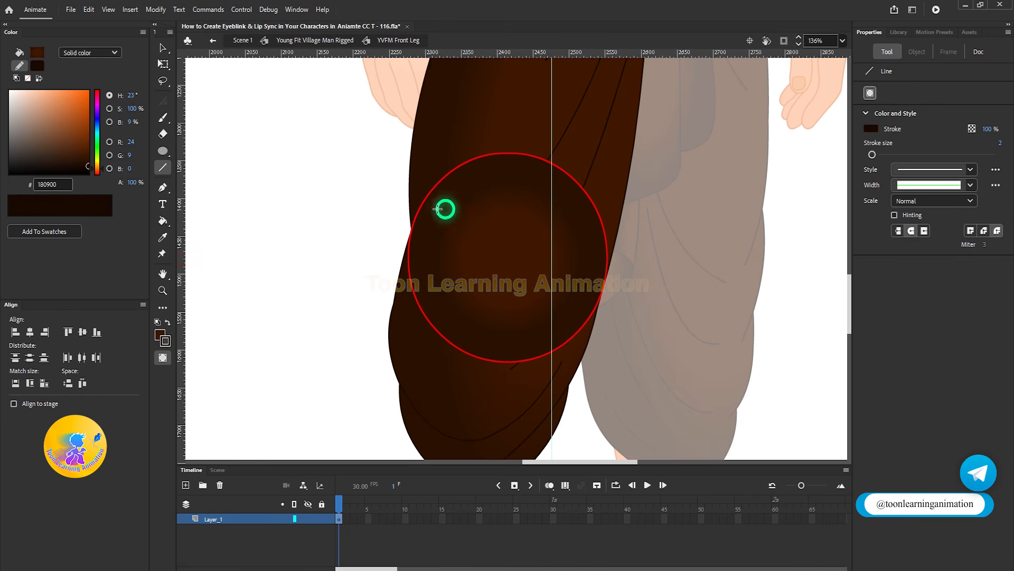
key(ctrl)
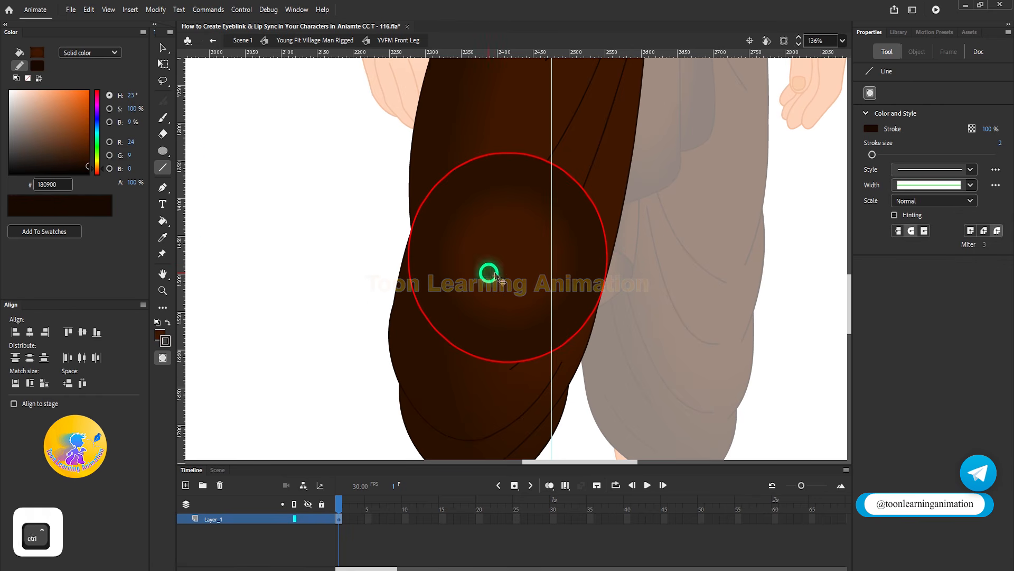
scroll(616, 274, up, 3)
scroll(382, 236, up, 9)
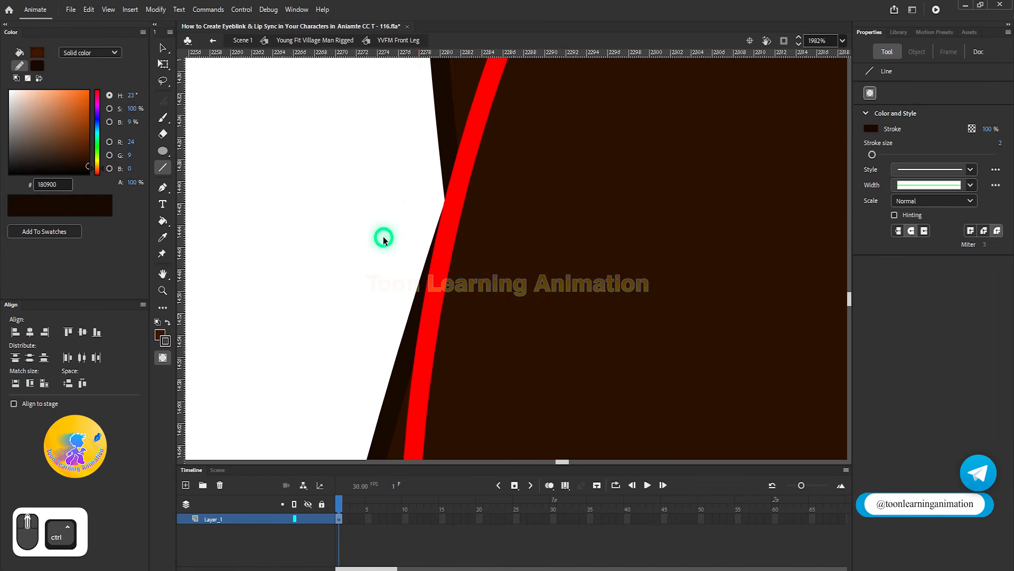
drag(438, 201, 584, 264)
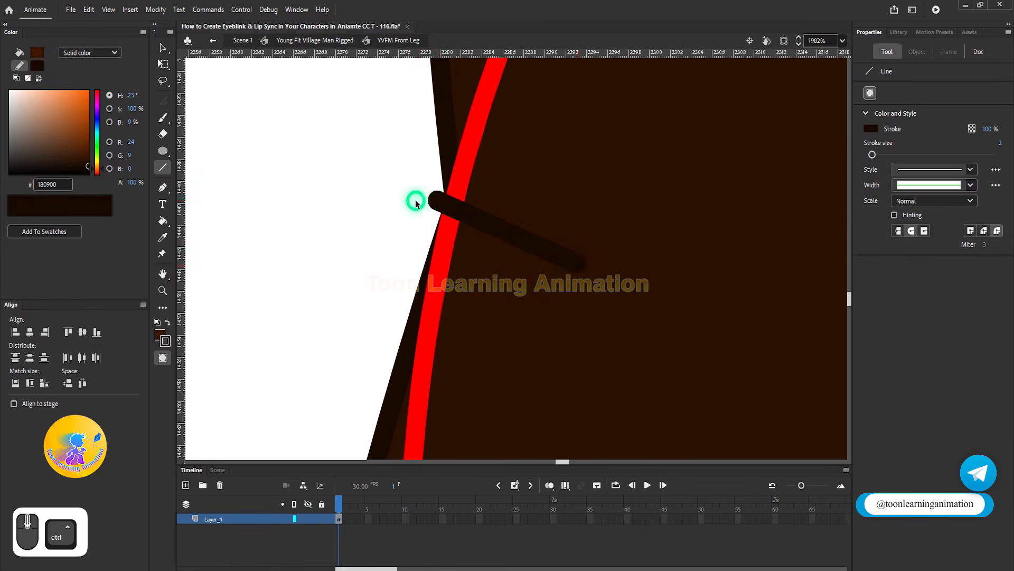
scroll(416, 203, down, 12)
ctrl+click(439, 214)
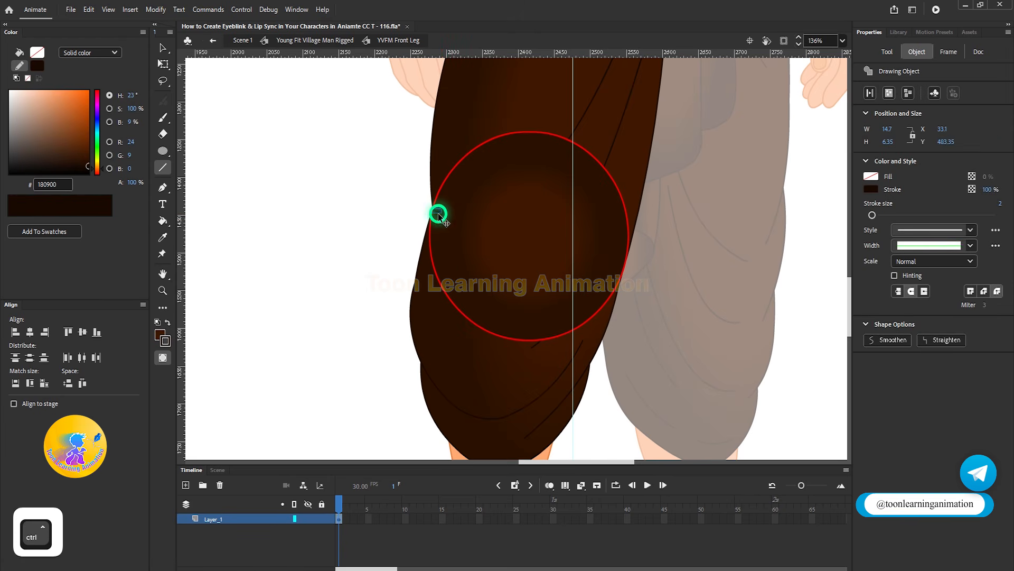
click(164, 340)
click(470, 315)
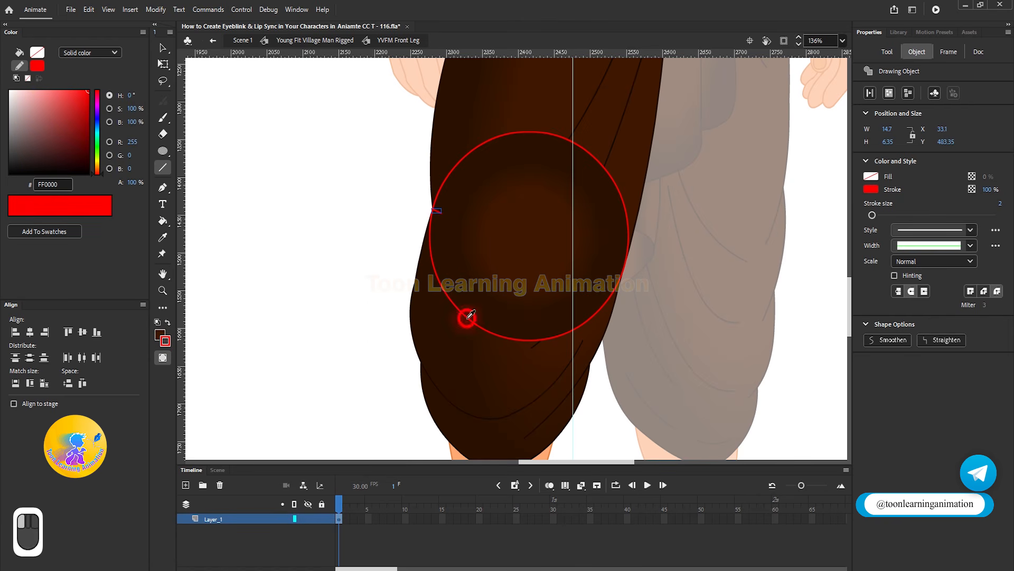
Extend the red line's inner end across the knee past the right trouser edge, making the line about 322 px wide and 91 px high.
ctrl+click(441, 214)
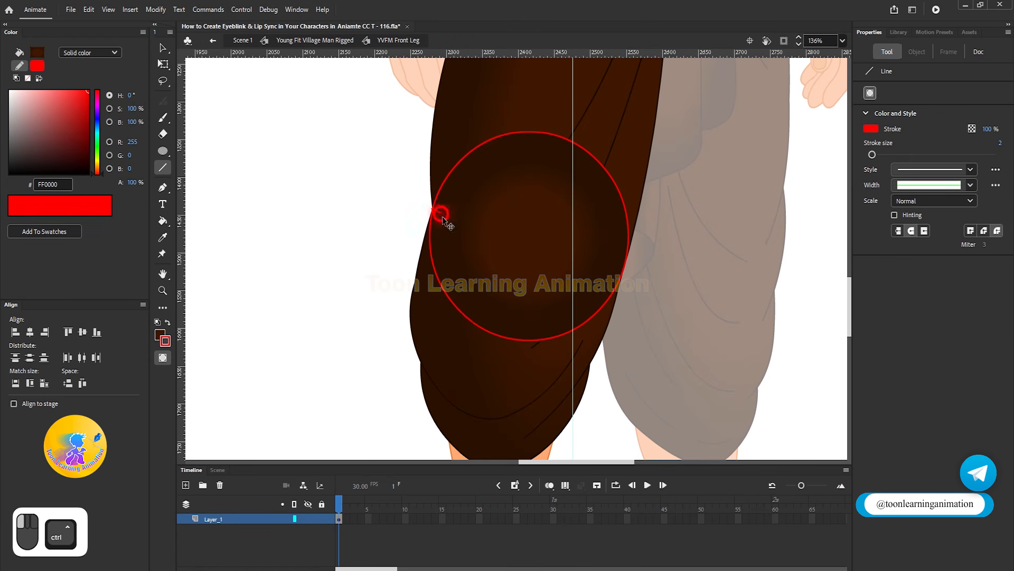
drag(634, 263, 638, 270)
scroll(639, 271, up, 10)
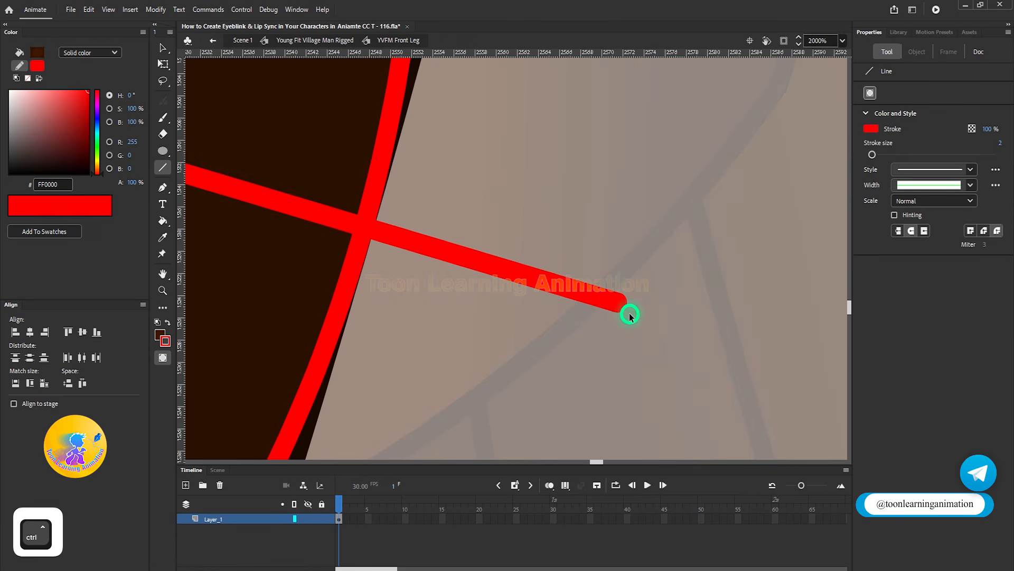
drag(620, 310, 627, 300)
scroll(627, 301, down, 5)
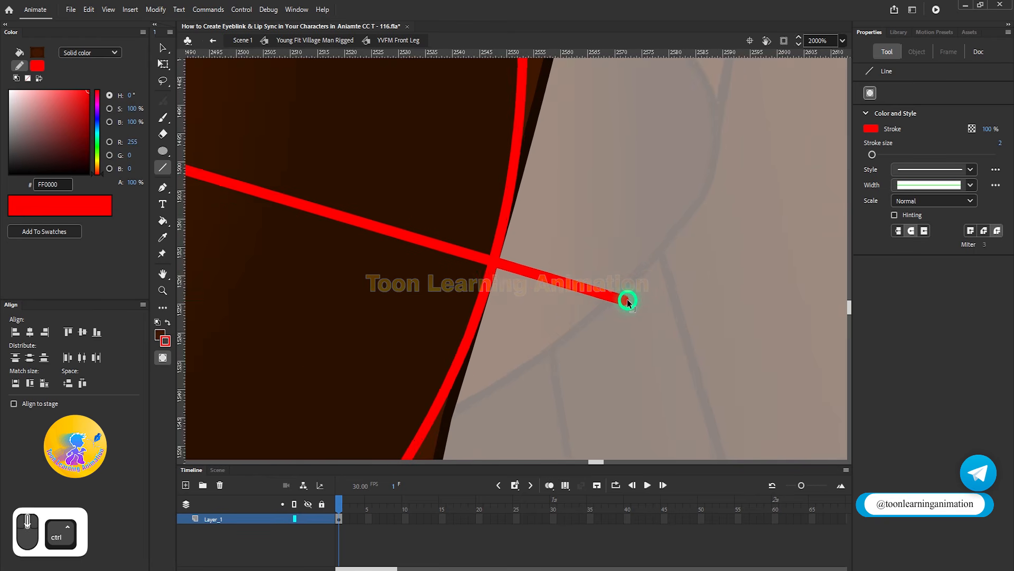
ctrl+click(628, 301)
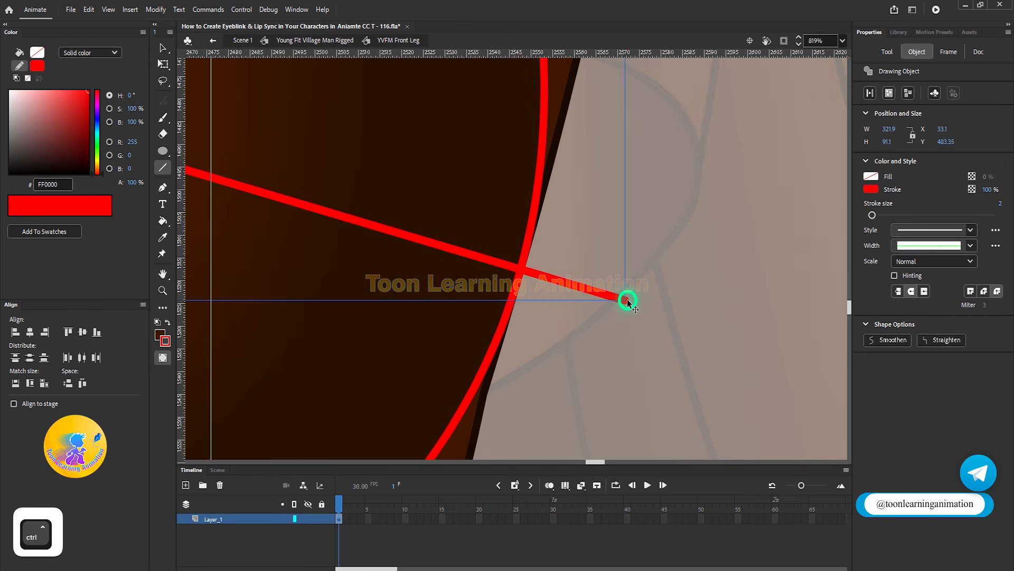
scroll(627, 299, down, 3)
key(ctrl+c)
key(ctrl+v)
scroll(587, 275, up, 8)
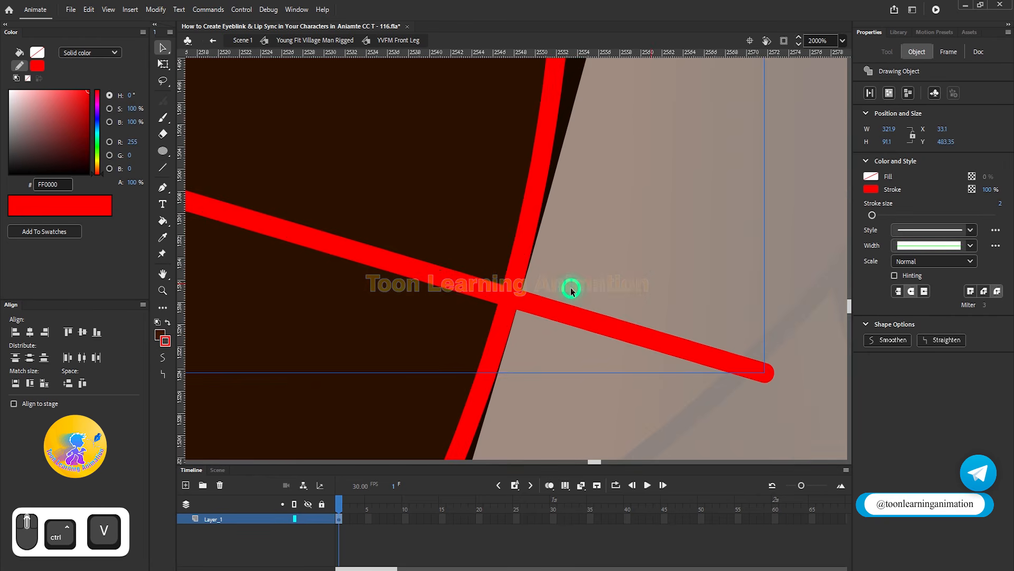
scroll(525, 312, down, 6)
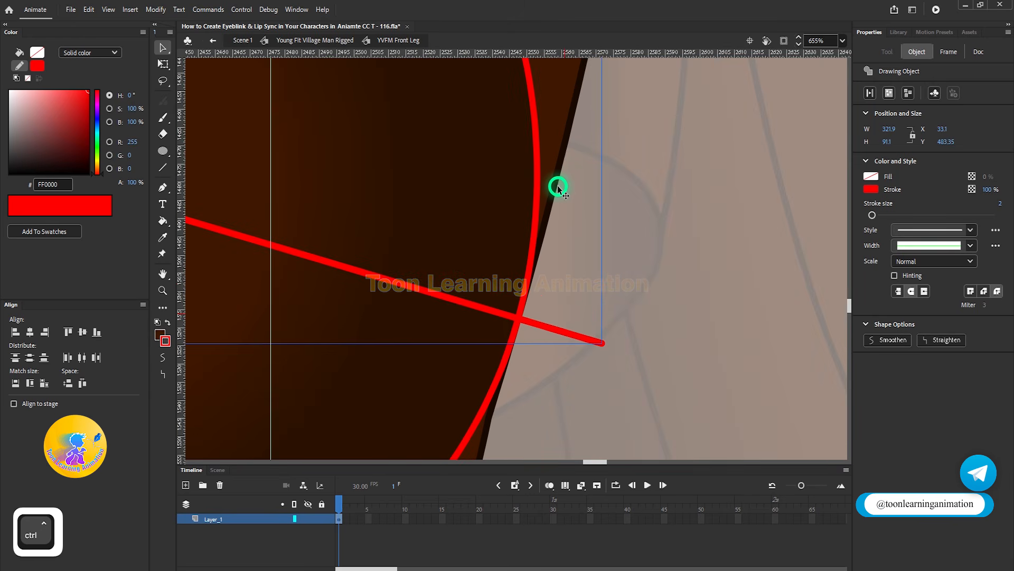
Fine-tune the trouser outline where the red line crosses the right edge inside the nested groups, and return to the leg symbol.
ctrl+click(558, 188)
scroll(521, 333, up, 5)
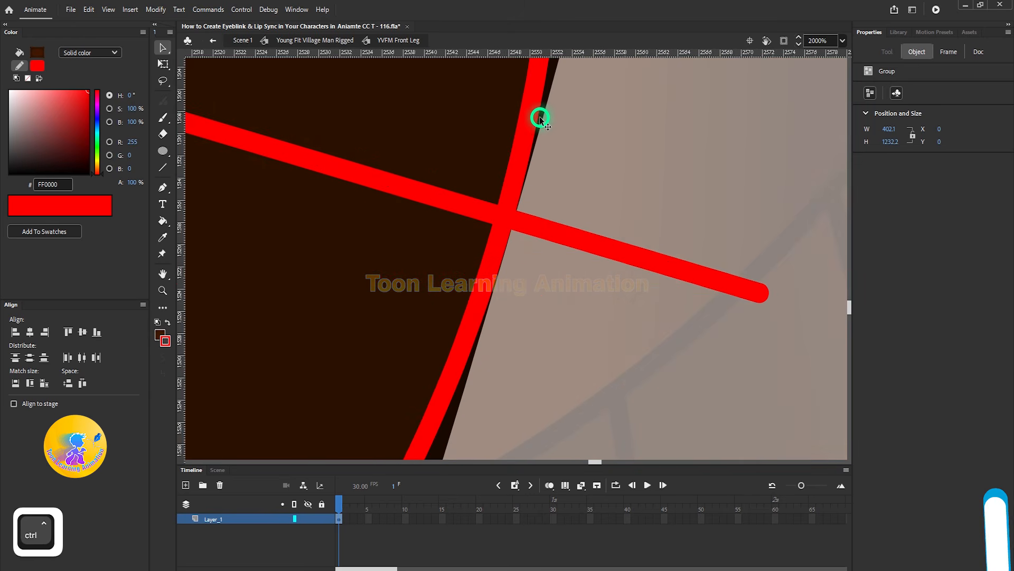
double_click(553, 81)
double_click(553, 81)
click(552, 82)
click(522, 226)
scroll(513, 233, up, 1)
drag(505, 264, 497, 260)
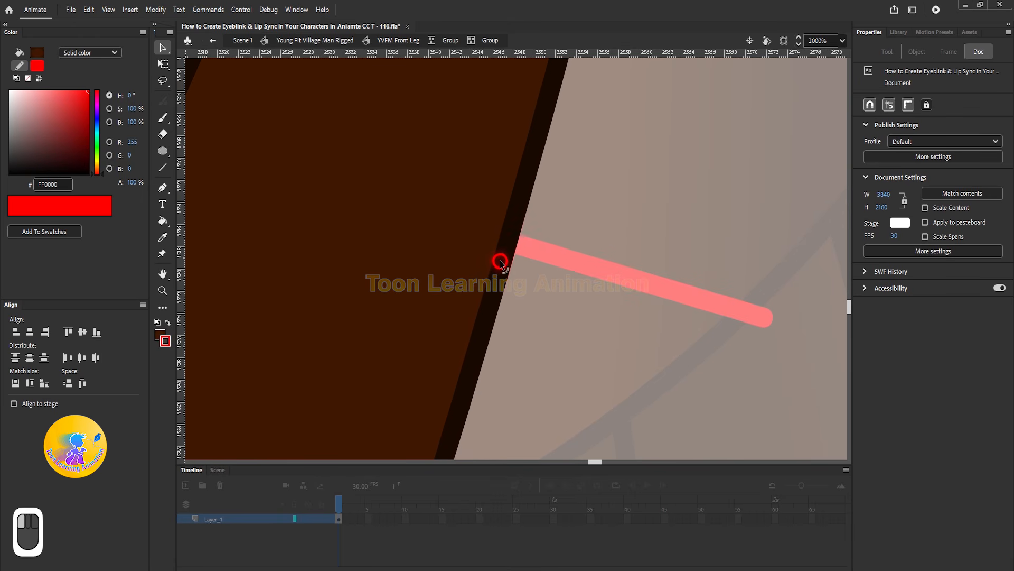
double_click(597, 325)
double_click(597, 325)
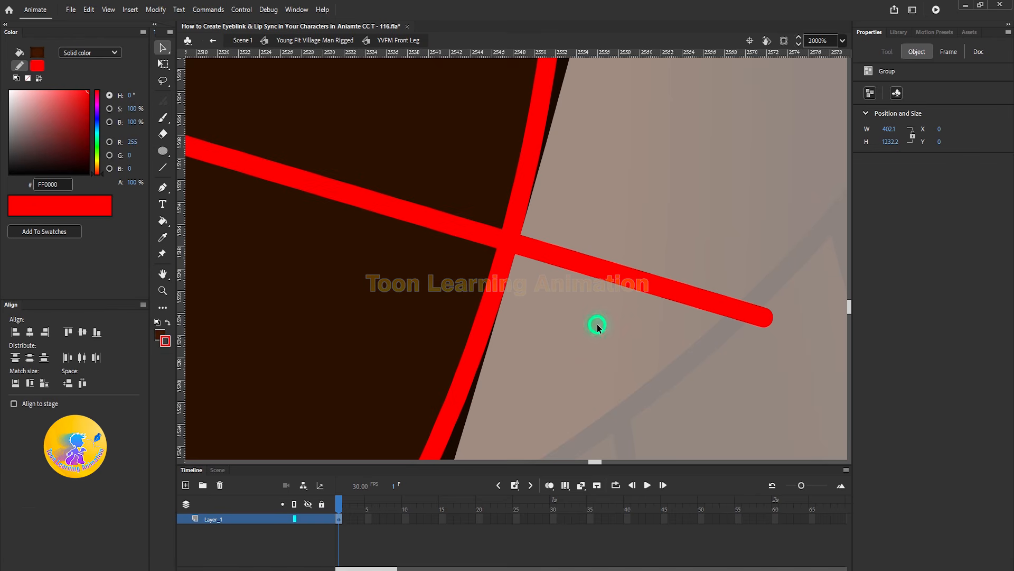
Shift the red line's right end slightly downward so the line is about 321.8 px wide and 92.3 px high.
scroll(574, 309, down, 5)
scroll(574, 309, up, 3)
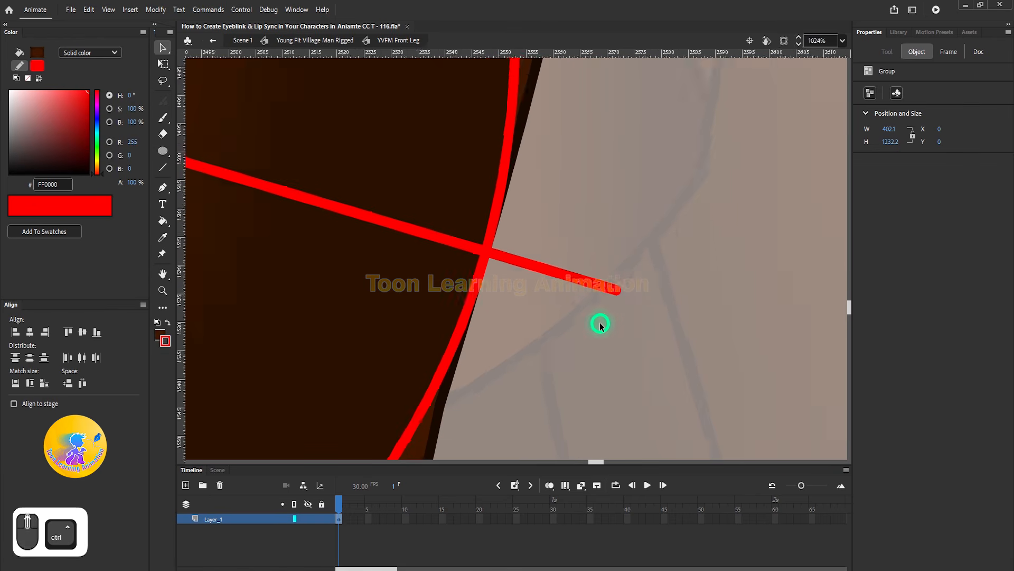
click(623, 280)
scroll(622, 282, down, 5)
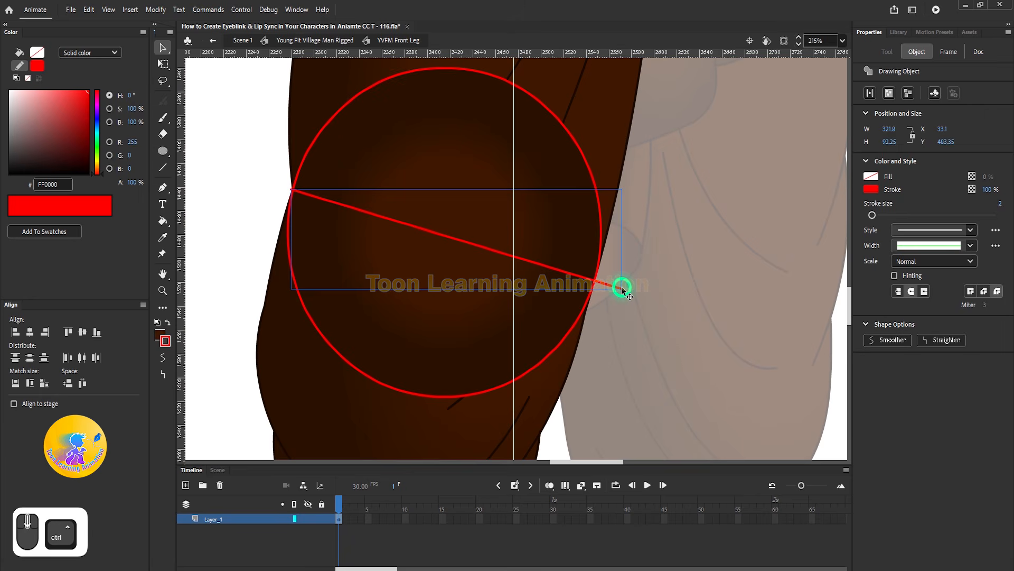
Move the red line in place into the trouser shape's nested group, and break it apart so it divides the trousers at the knee.
key(ctrl+x)
double_click(602, 144)
double_click(602, 145)
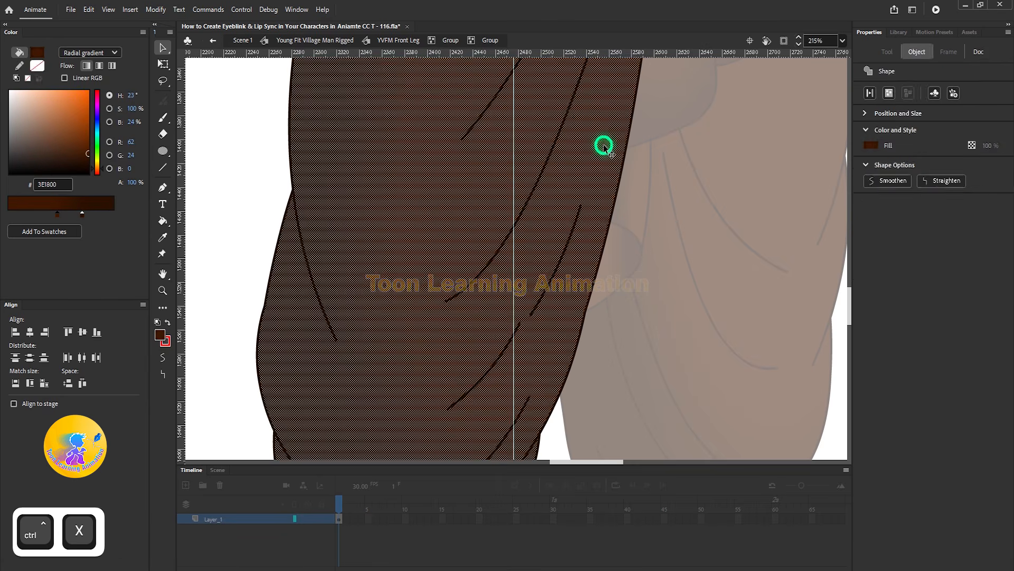
key(ctrl+shift+v)
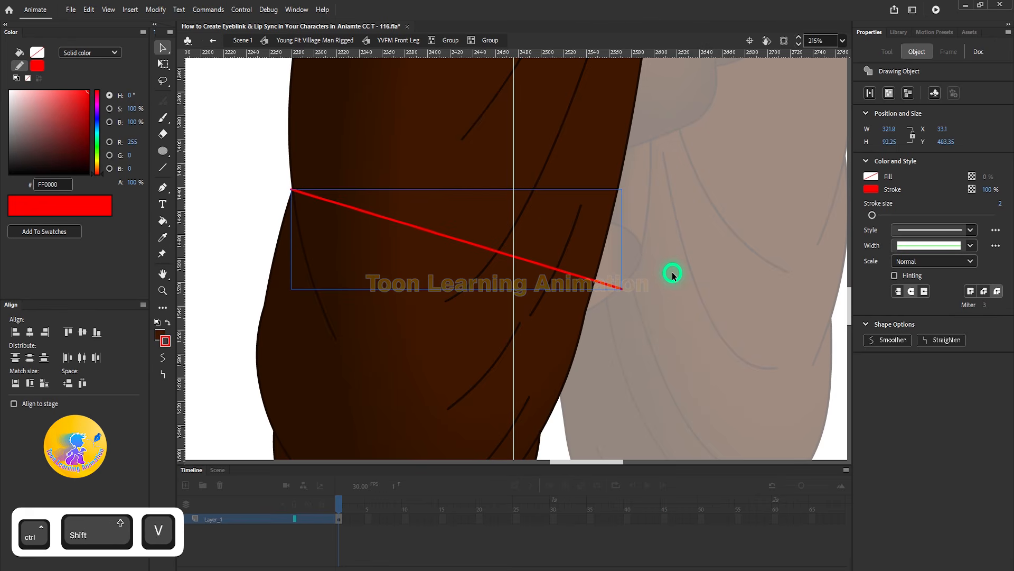
key(ctrl+b)
Delete the red line's overhang past the right trouser edge, and cut out the trouser portion below the line.
scroll(510, 272, down, 4)
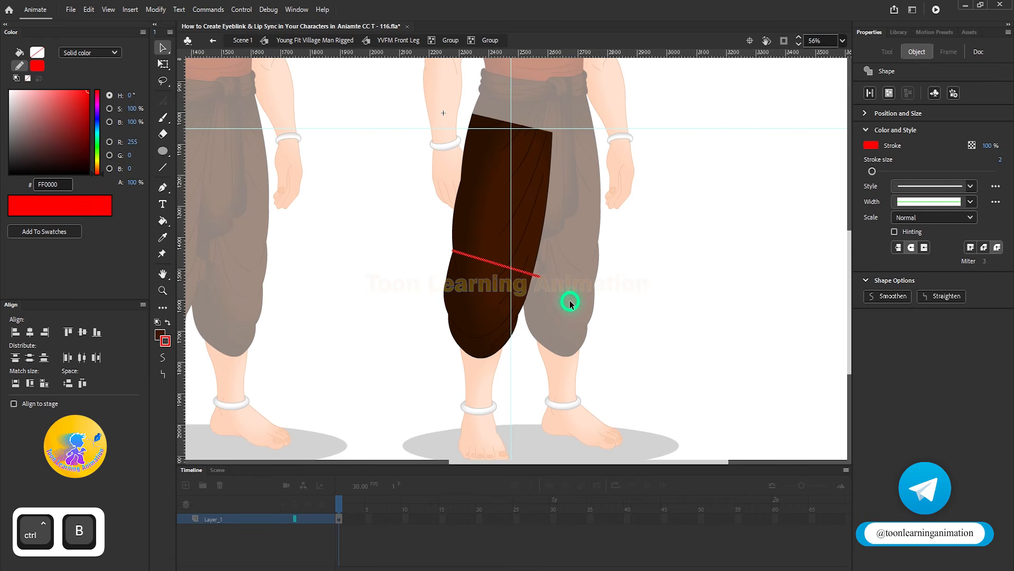
scroll(565, 303, up, 4)
click(534, 254)
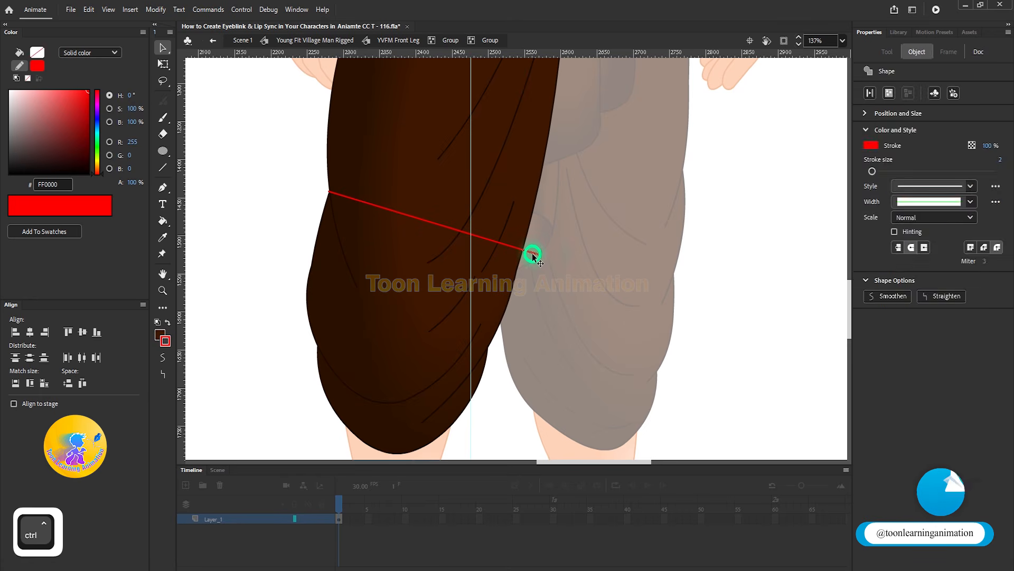
click(418, 318)
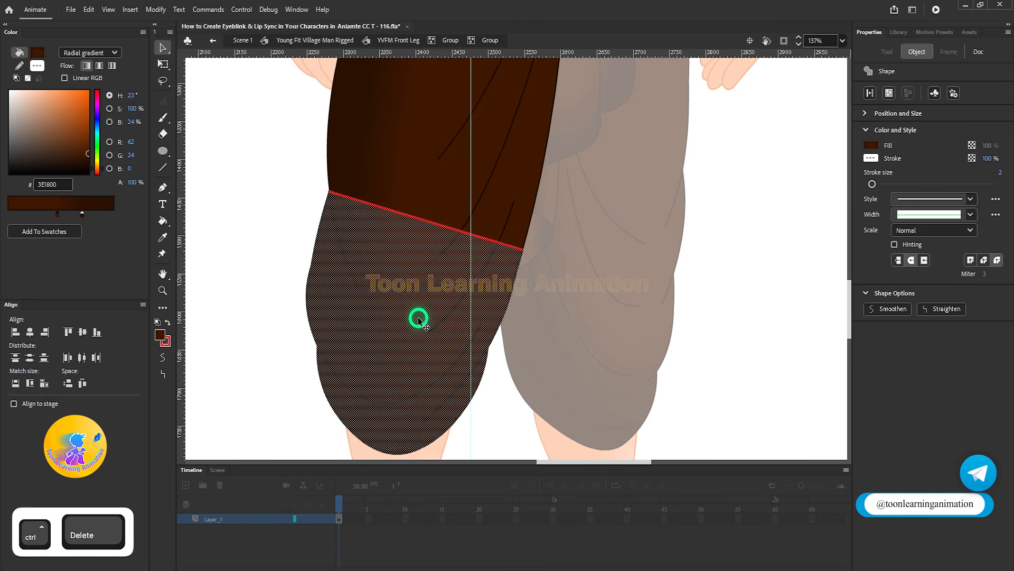
key(ctrl+x)
Delete the leftover red stub at the left edge of the upper trouser piece.
scroll(362, 217, up, 4)
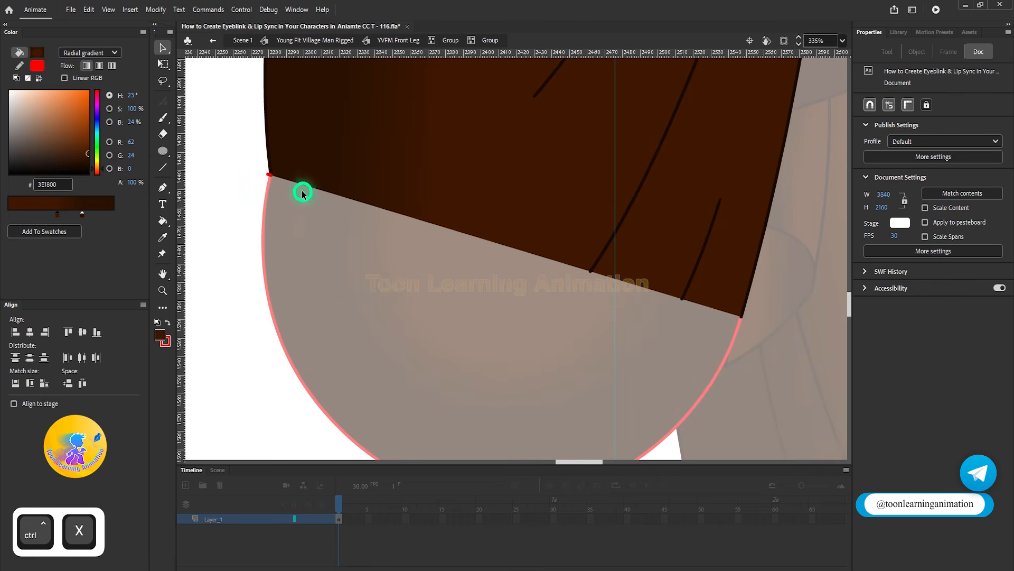
click(270, 176)
key(Delete)
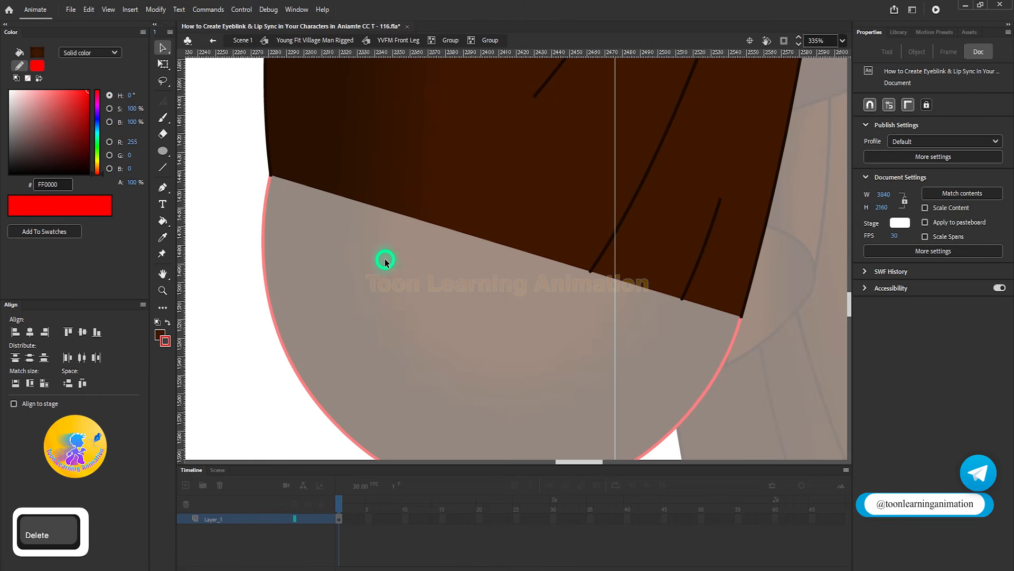
Paste the cut lower trouser piece in place in the parent group, and make it a separate group.
scroll(391, 253, down, 4)
double_click(631, 290)
scroll(503, 222, down, 3)
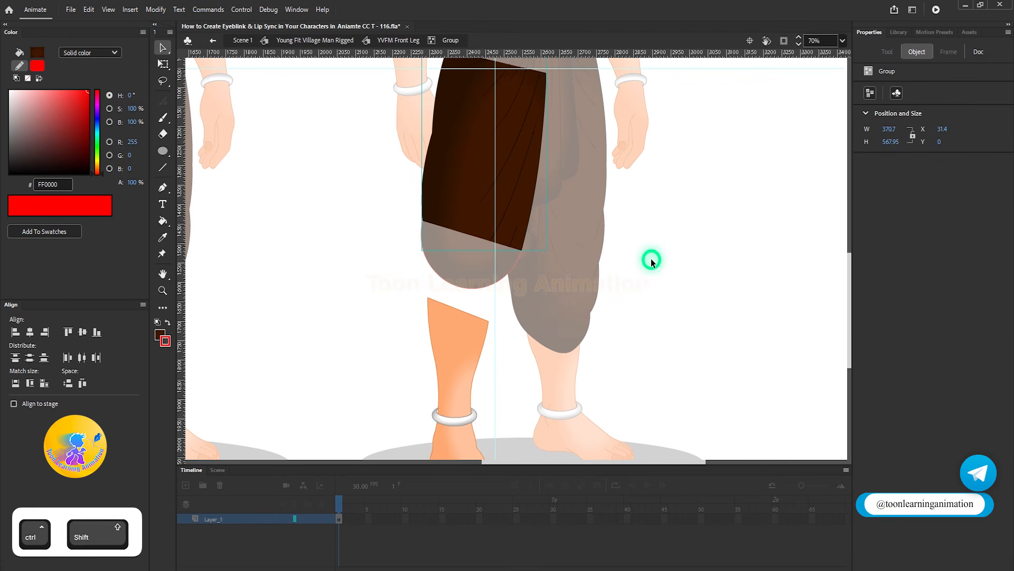
key(ctrl+shift+v)
key(ctrl+g)
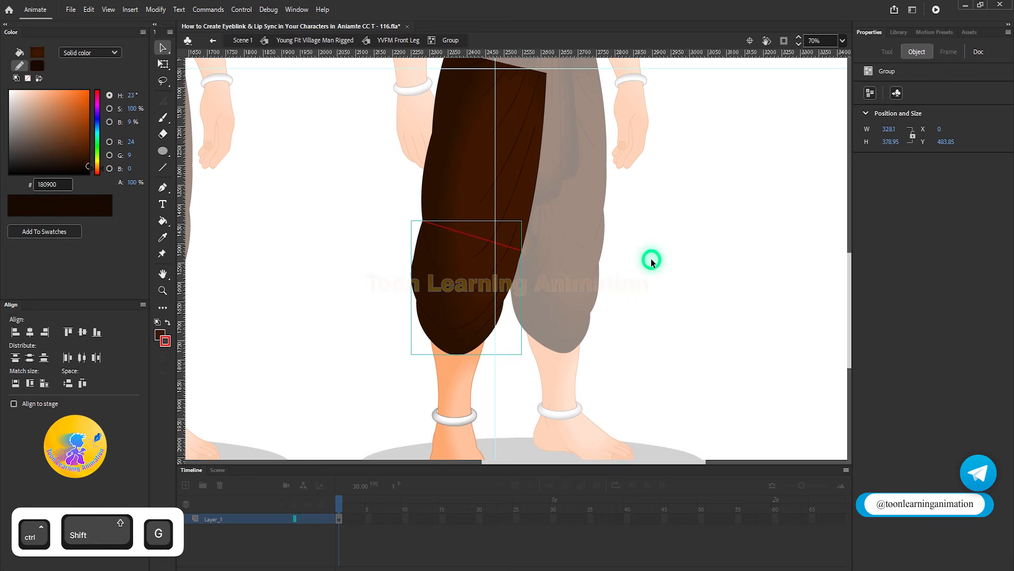
Group the lower trouser piece with the shin, anklet and foot, and undo the trial move.
click(487, 309)
scroll(380, 299, down, 2)
drag(374, 283, 487, 391)
drag(423, 301, 385, 285)
key(ctrl+z)
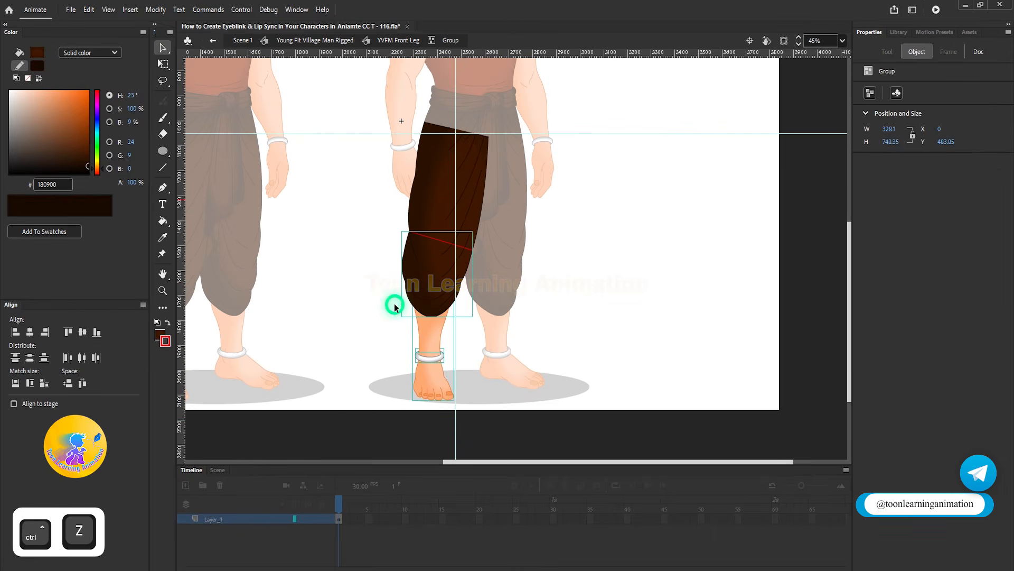
Try moving the thigh and the lower leg sideways separately, and undo each move.
drag(475, 193, 540, 204)
key(ctrl+z)
drag(425, 271, 364, 271)
key(ctrl+z)
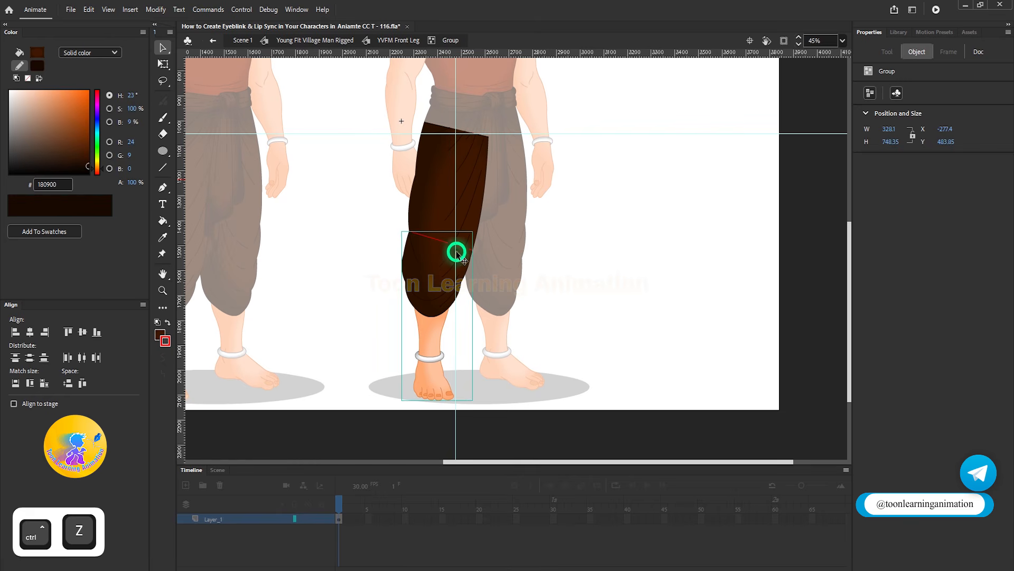
Return to the leg symbol and break the whole-leg group apart into separate thigh and lower-leg groups.
double_click(616, 249)
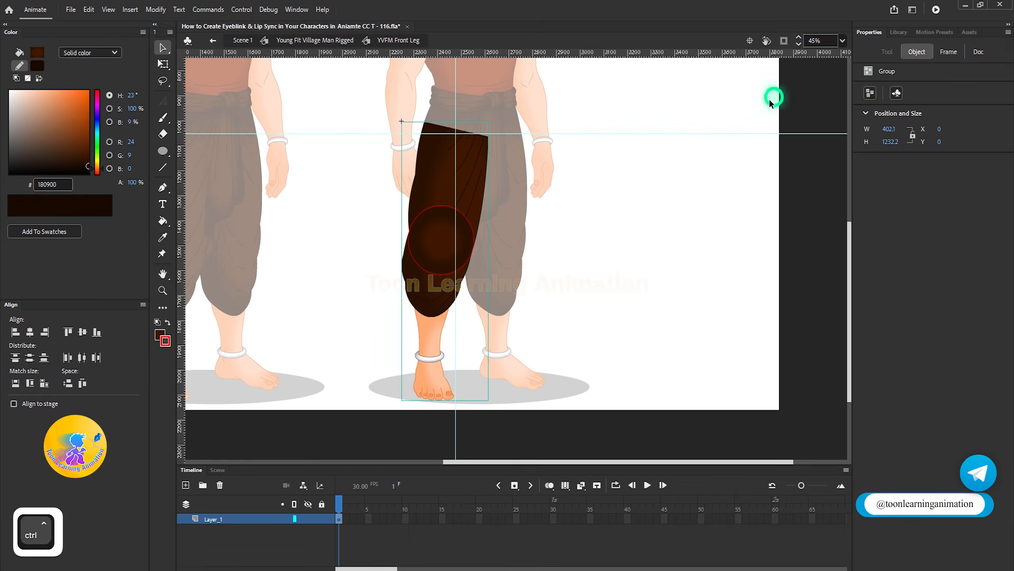
drag(476, 182, 537, 185)
key(ctrl+z)
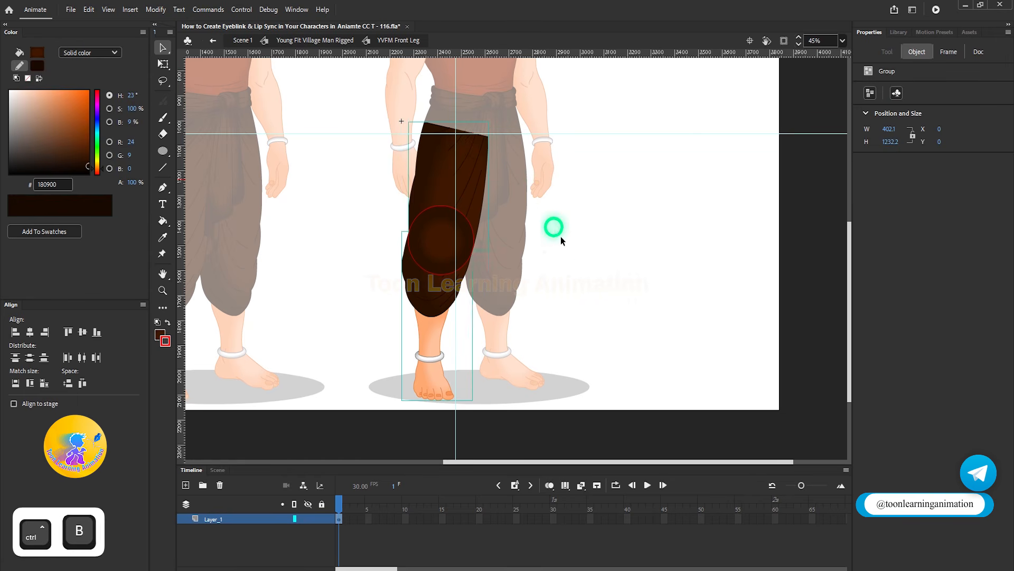
key(ctrl+b)
click(590, 260)
Place a horizontal ruler guide exactly through the transform centre of the red-outlined knee circle.
click(442, 236)
key(q)
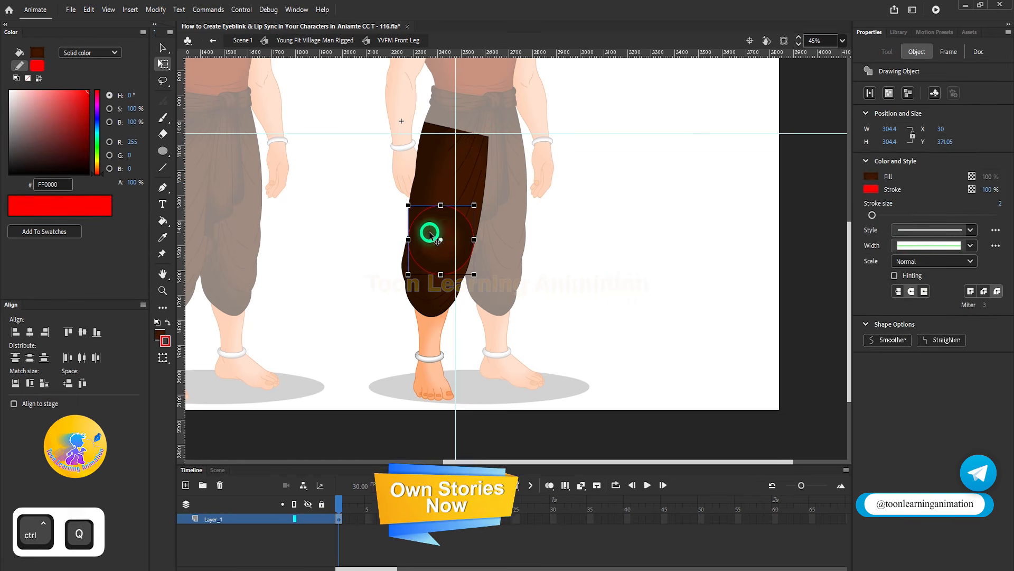
scroll(441, 236, up, 10)
scroll(435, 268, up, 1)
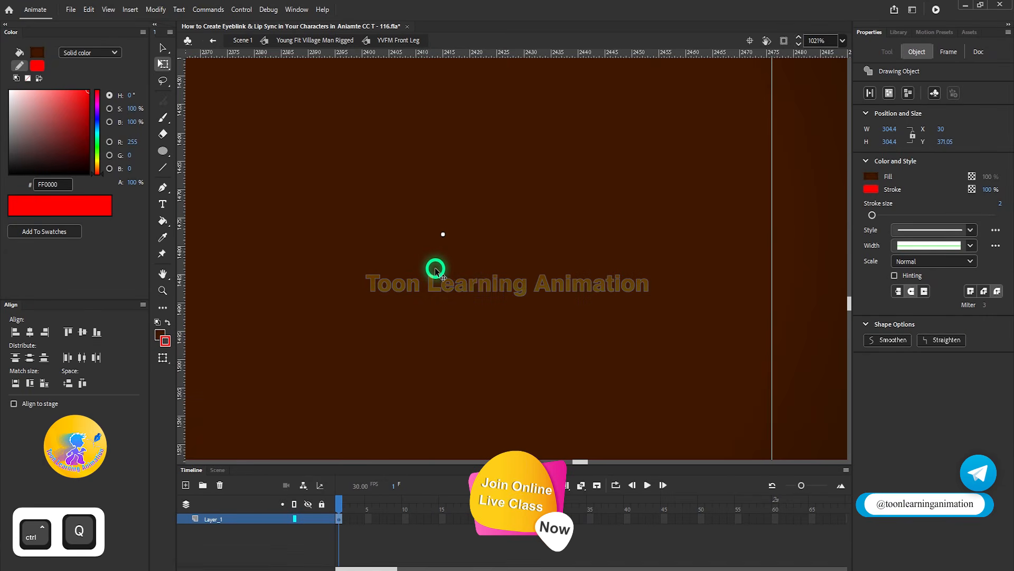
scroll(464, 267, down, 3)
scroll(469, 241, up, 6)
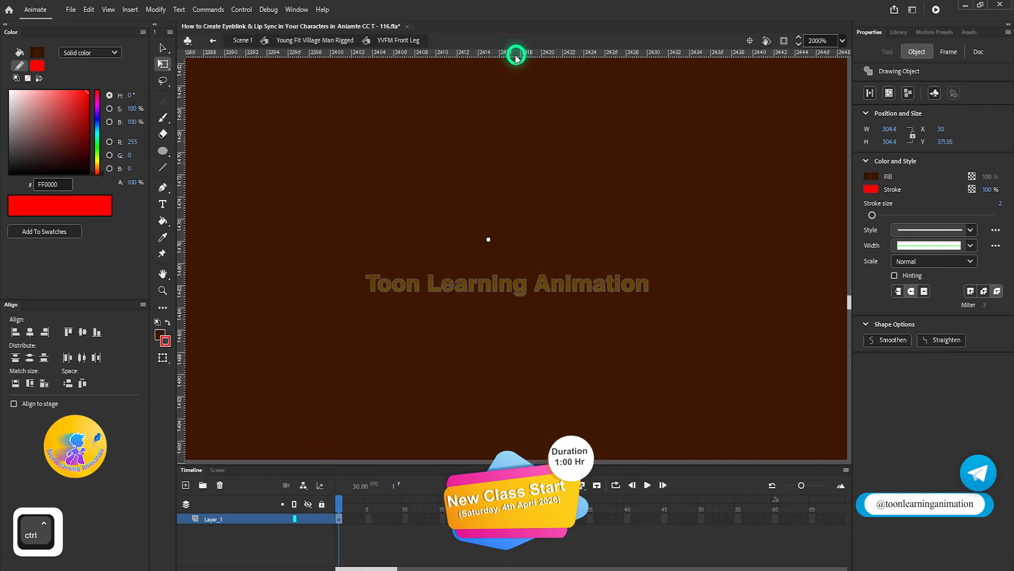
drag(516, 53, 503, 175)
drag(499, 238, 490, 242)
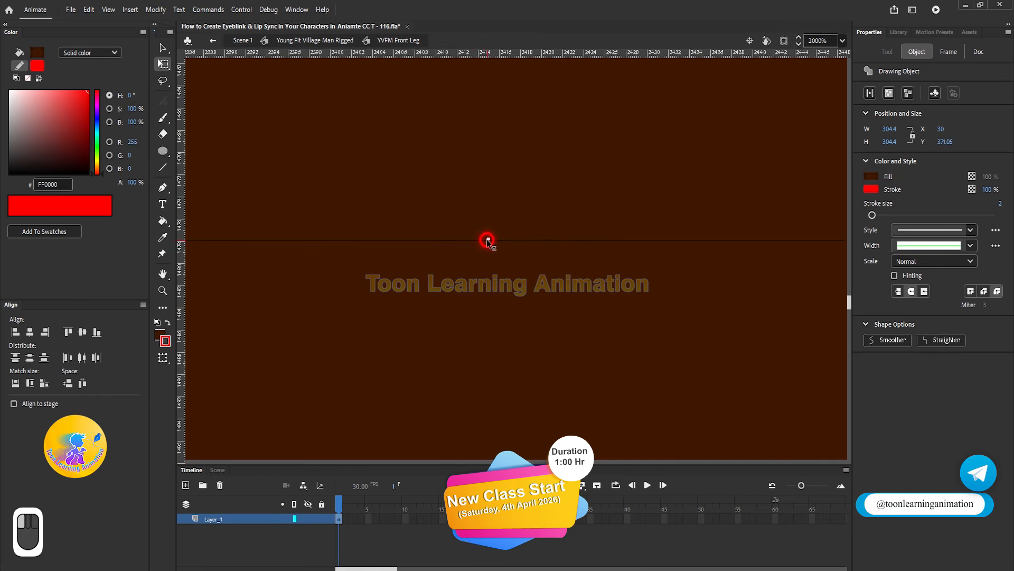
drag(485, 242, 485, 241)
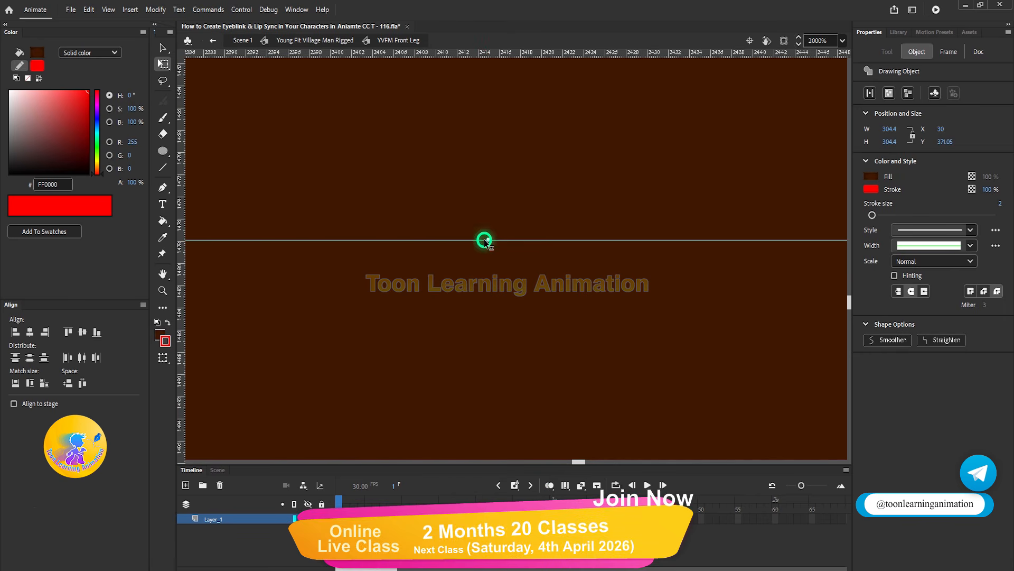
Add a vertical ruler guide through the knee circle's centre, crossing the horizontal guide there.
drag(180, 254, 468, 260)
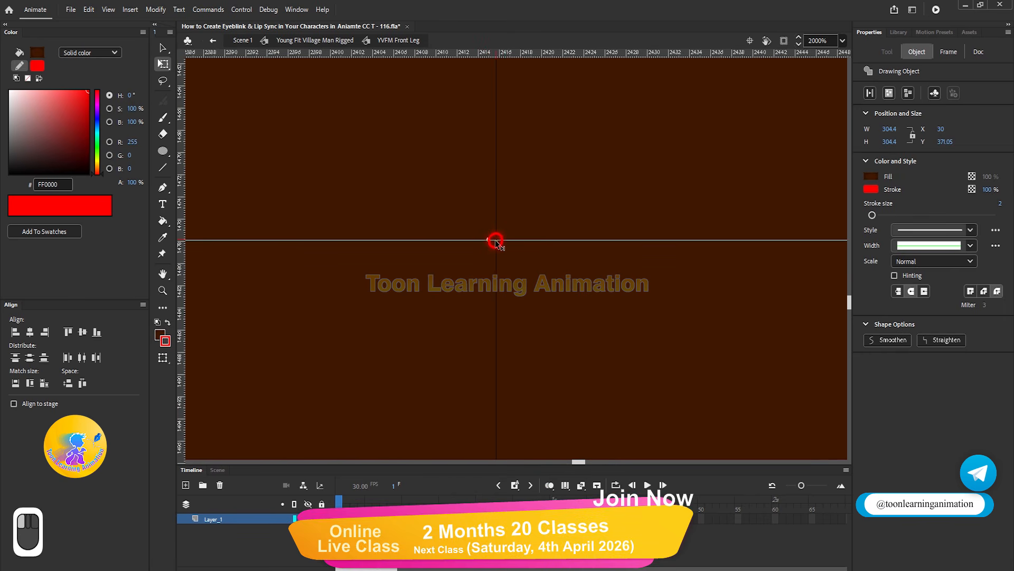
drag(488, 241, 487, 238)
scroll(487, 238, down, 10)
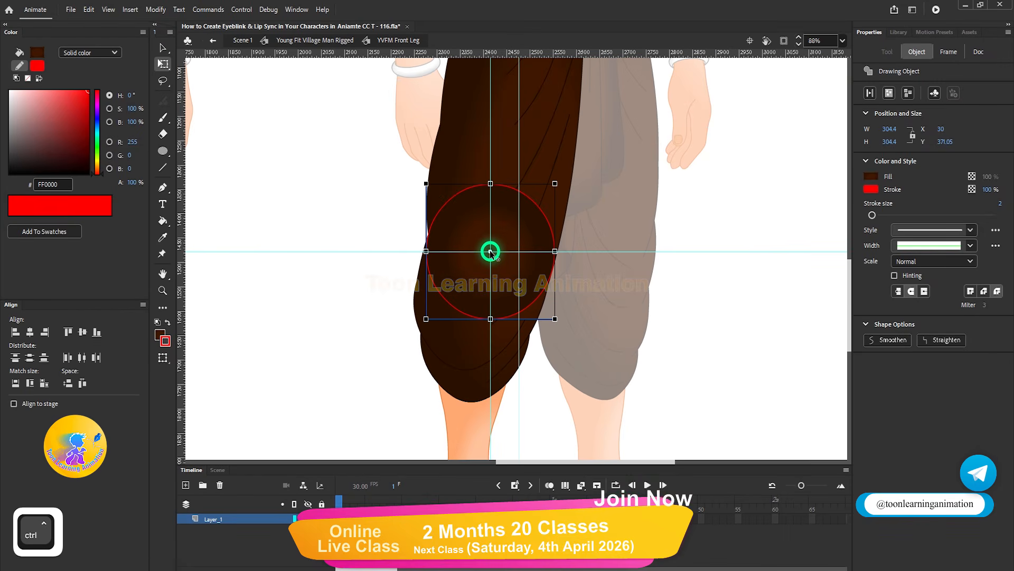
Cut the knee circle and paste it in place inside the thigh group.
key(ctrl+x)
double_click(462, 210)
click(462, 210)
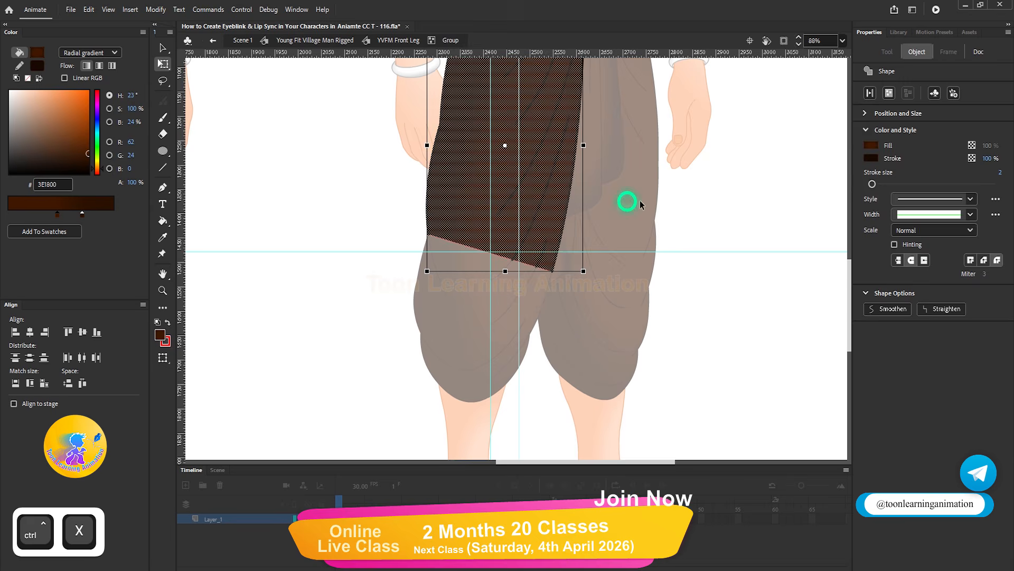
click(686, 202)
key(ctrl+shift+v)
scroll(487, 233, up, 3)
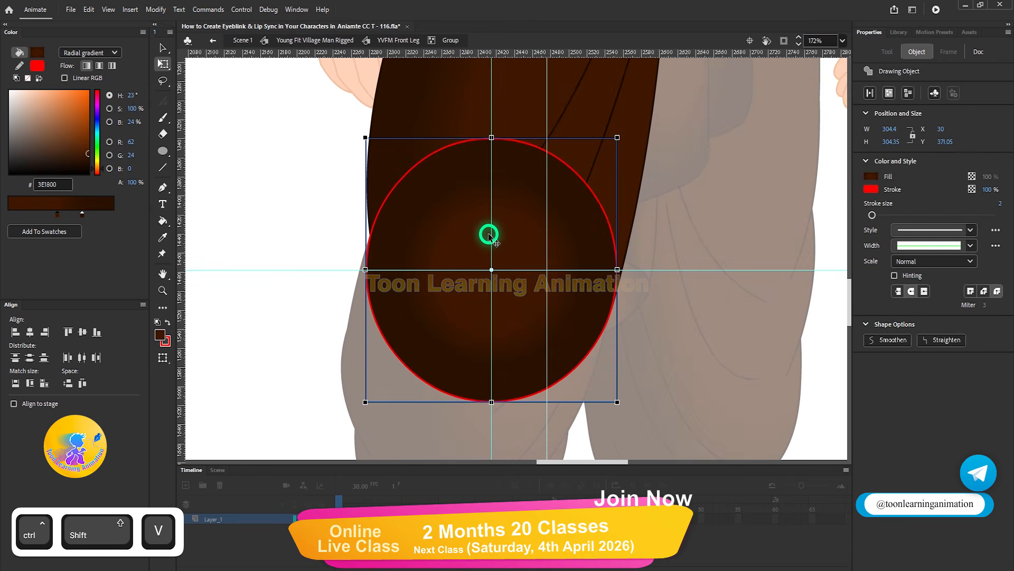
scroll(488, 234, down, 1)
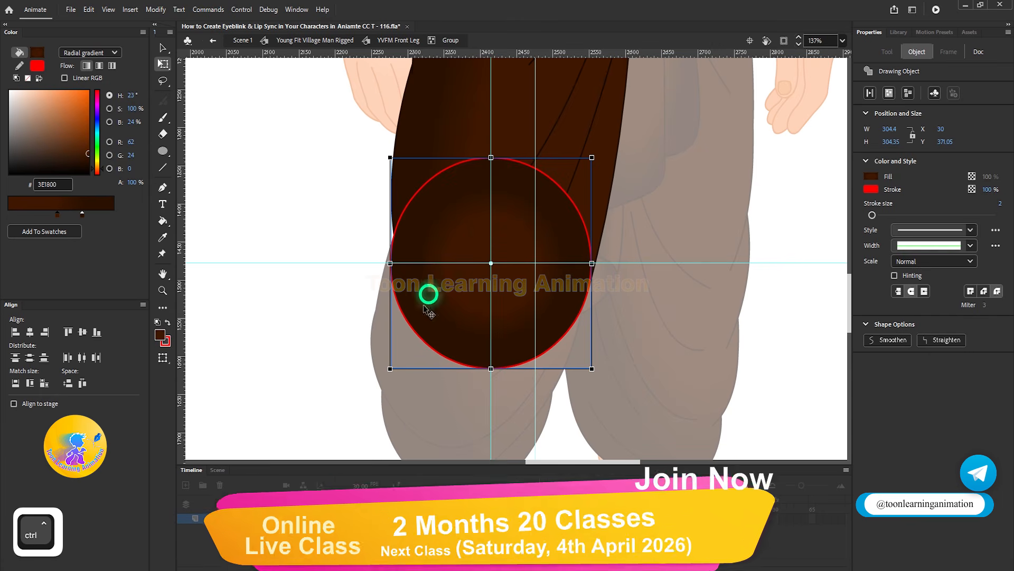
Remove the knee circle's fill and break its red outline apart so it merges with the thigh shape.
click(870, 176)
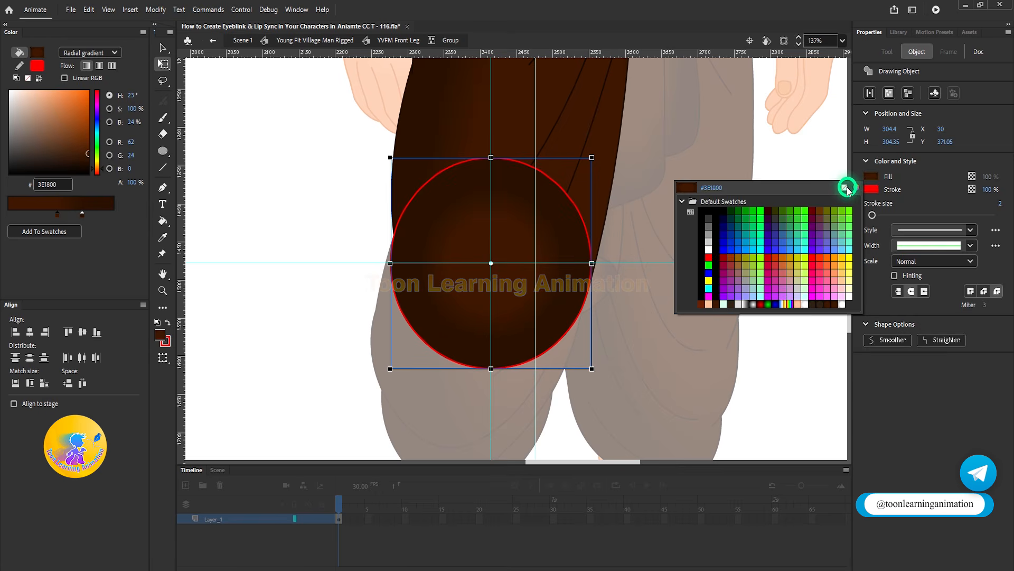
click(845, 187)
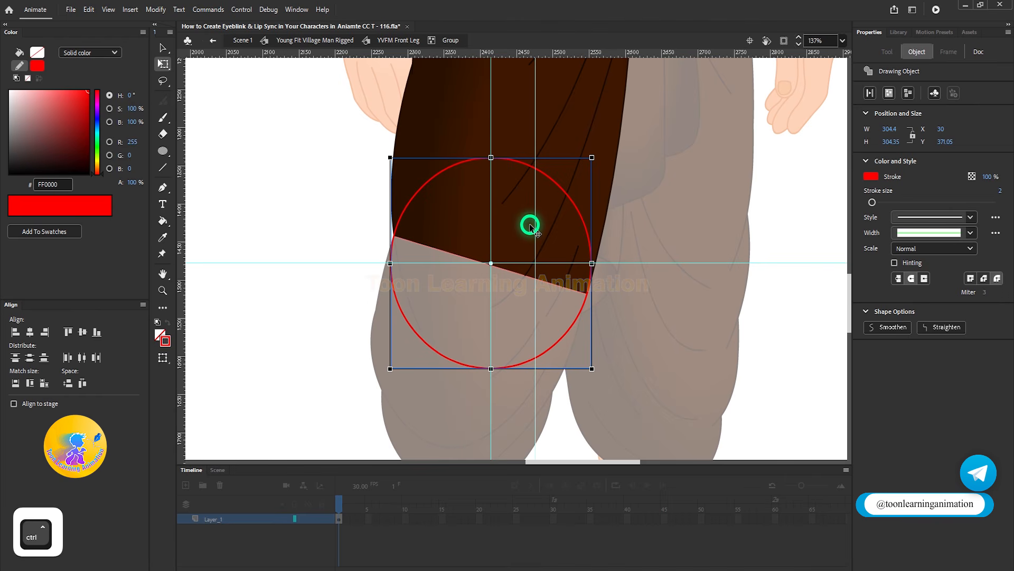
key(ctrl+b)
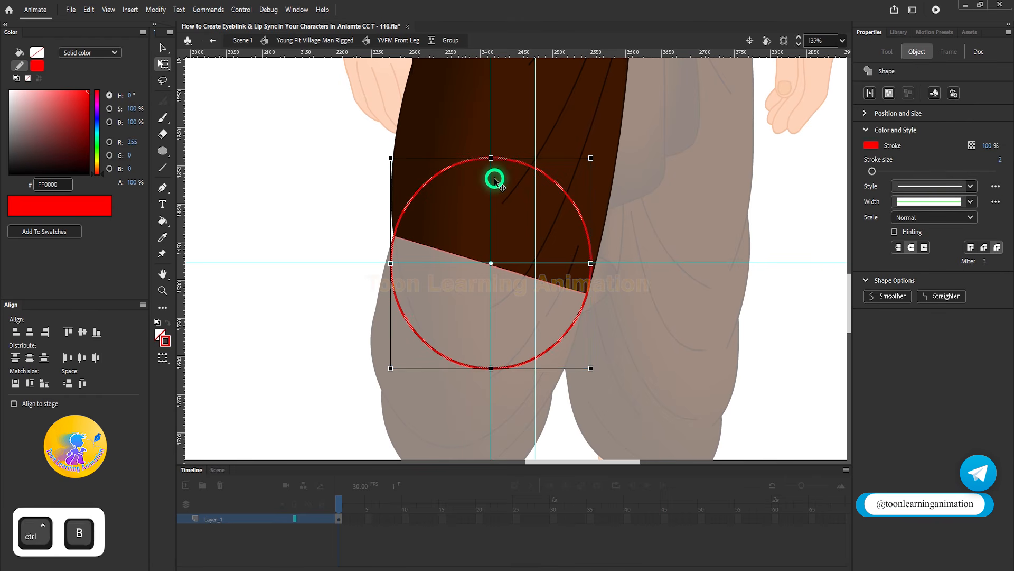
click(163, 47)
click(317, 145)
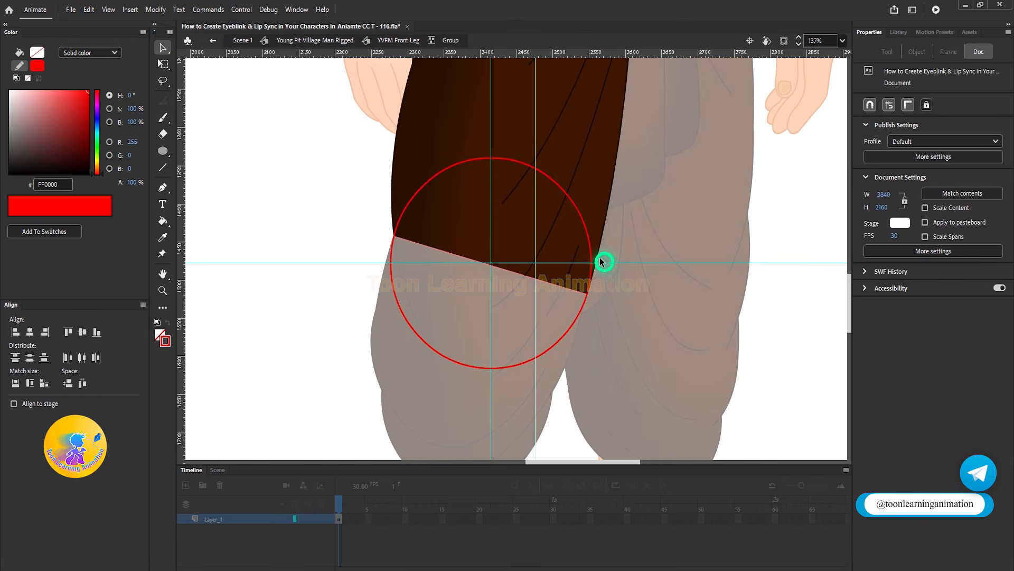
Delete the circle's arc segments above the slanted cut, keeping only the lower arc as the thigh's rounded end.
click(590, 248)
key(Delete)
click(550, 181)
key(Delete)
click(507, 161)
key(Delete)
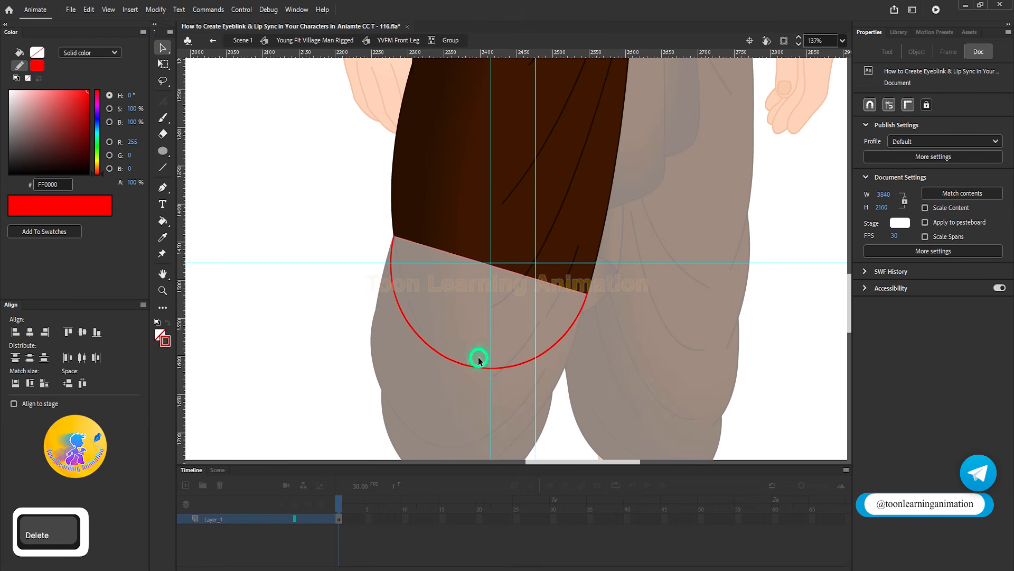
Fill the area between the slanted cut and the lower arc with the thigh's 3E1800 radial gradient.
click(414, 224)
click(439, 294)
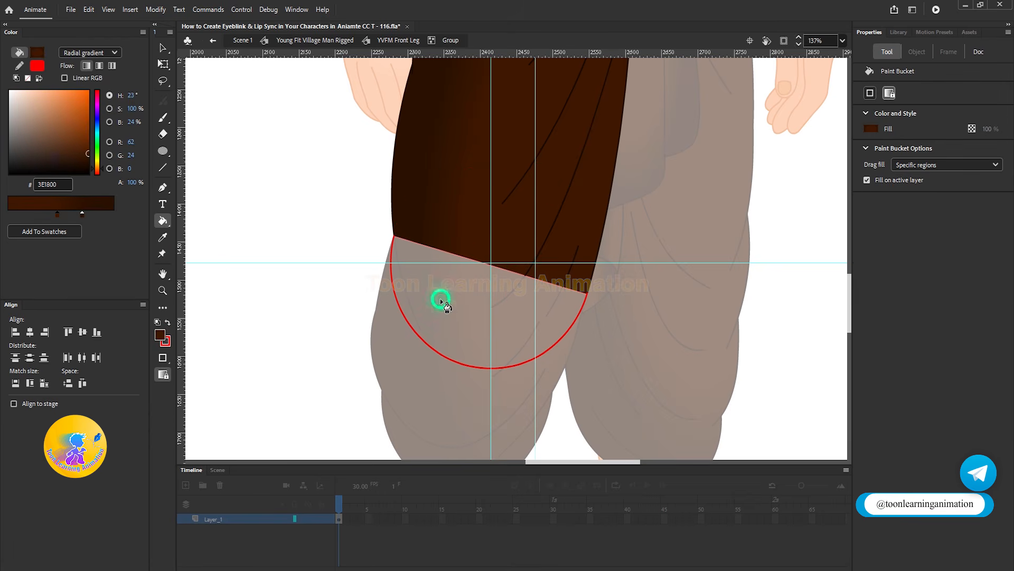
click(464, 306)
Recolor the thigh's rounded red outline to the trouser stroke color 180900, and return to the leg symbol.
click(142, 50)
click(163, 48)
click(417, 353)
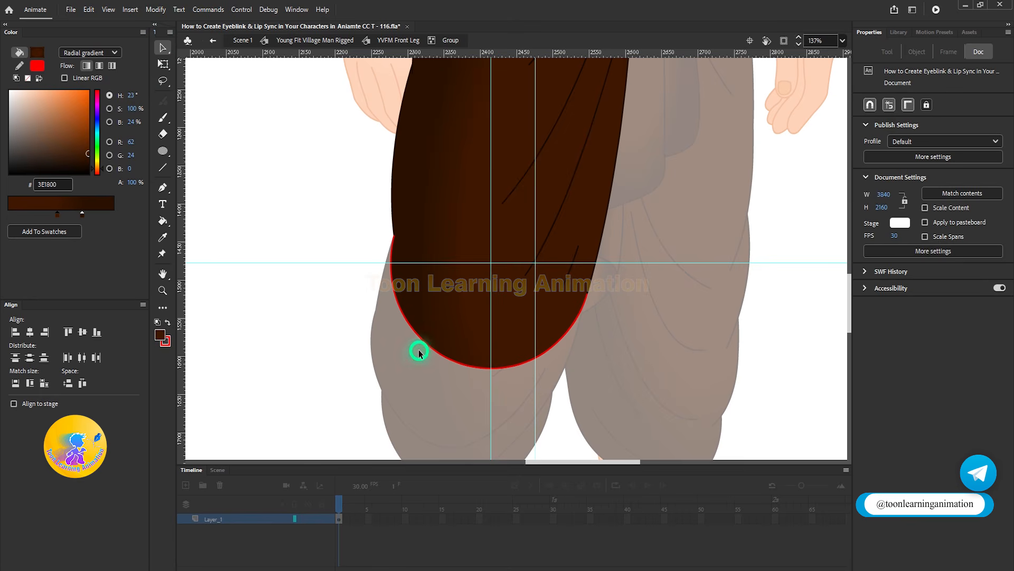
click(420, 342)
double_click(421, 343)
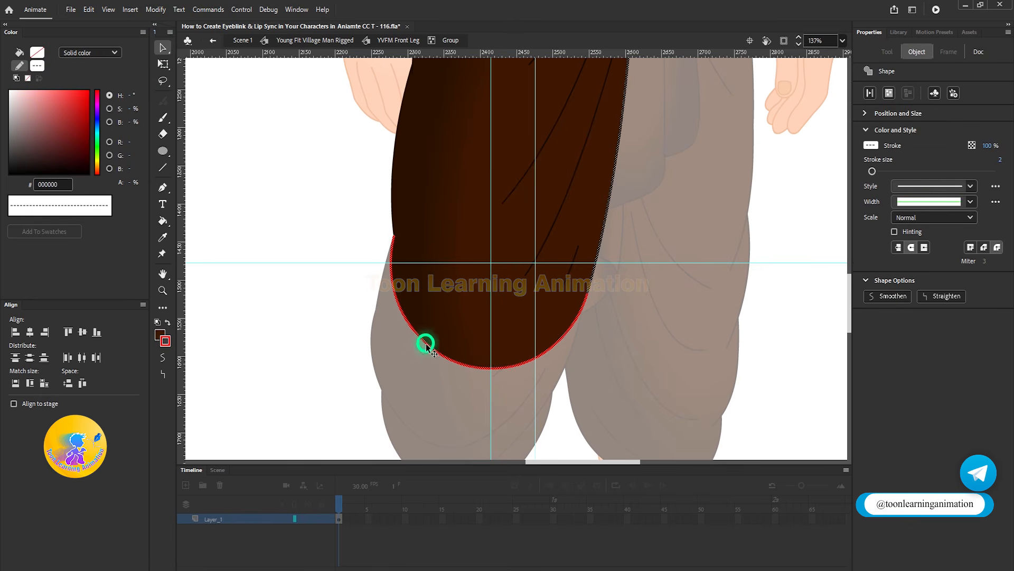
click(161, 343)
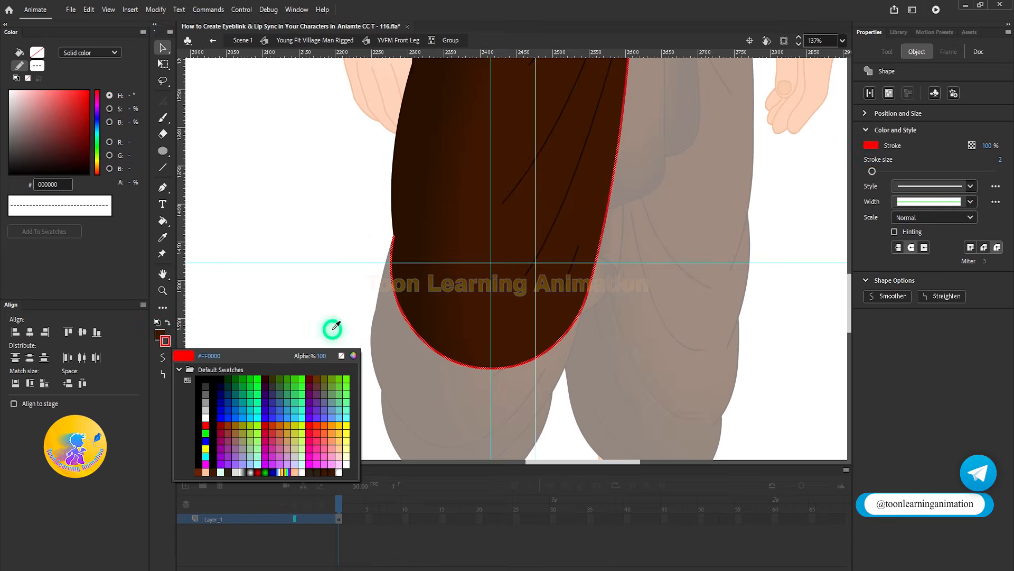
click(392, 209)
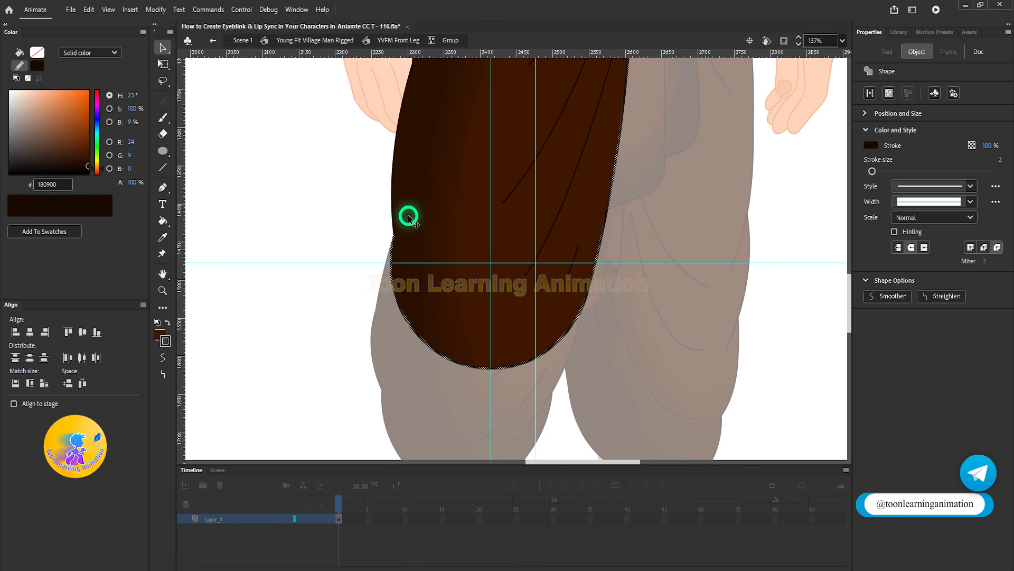
double_click(340, 341)
Select the trouser crease lines just below the slanted cut in the lower-leg shape and copy them.
click(507, 324)
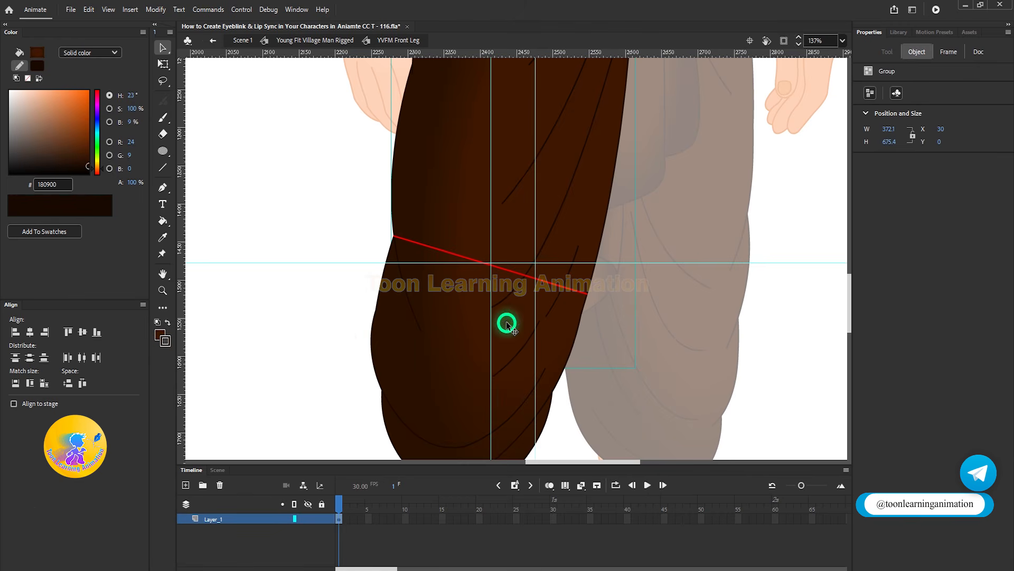
double_click(511, 294)
double_click(511, 294)
click(512, 294)
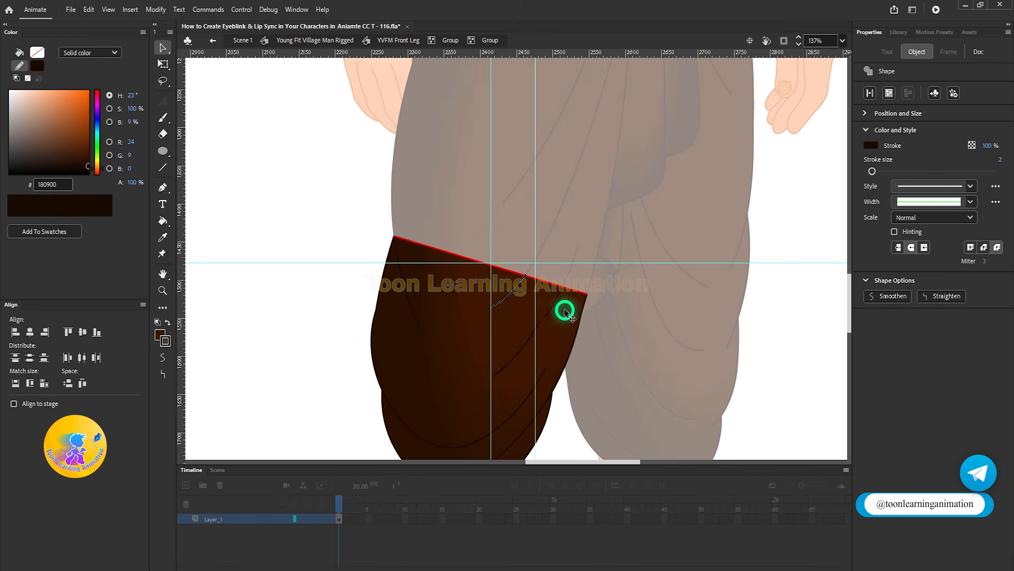
shift+click(554, 308)
shift+click(518, 353)
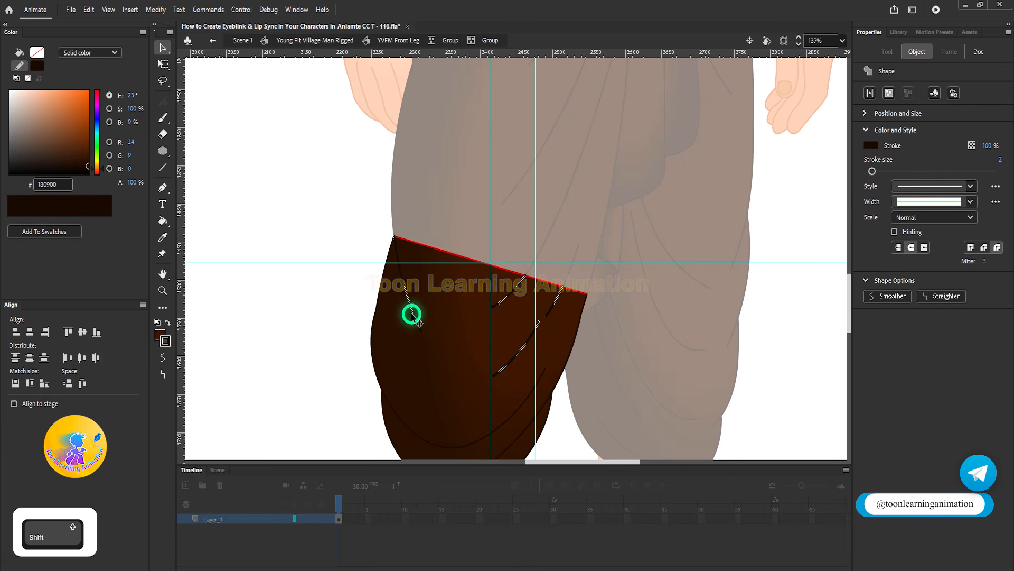
key(ctrl+shift+c)
Paste the crease lines in place in the thigh group and delete the end overhanging its rounded edge.
shift+click(514, 232)
double_click(514, 233)
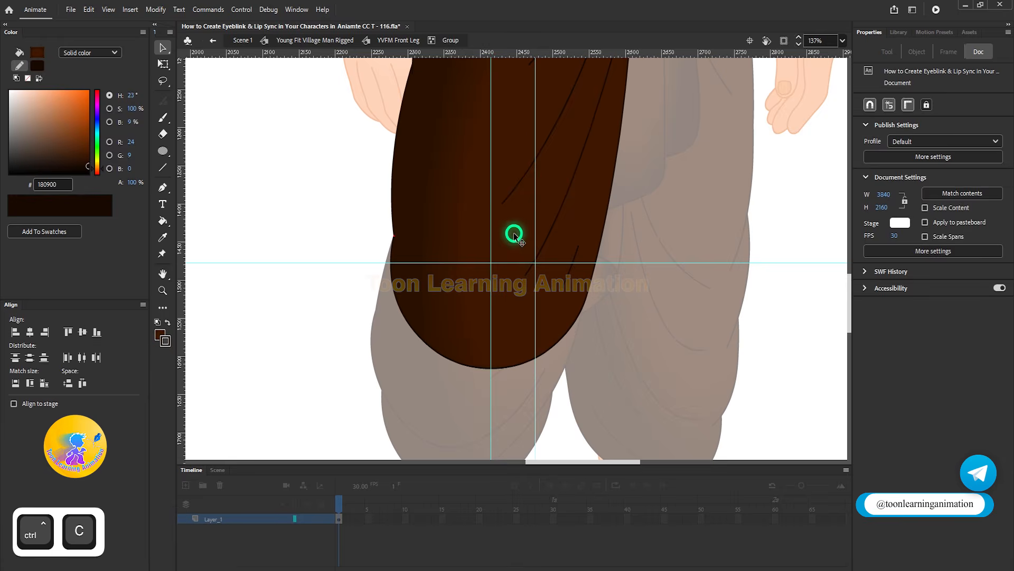
key(ctrl+a)
key(ctrl+shift+a)
key(ctrl+shift+v)
click(483, 403)
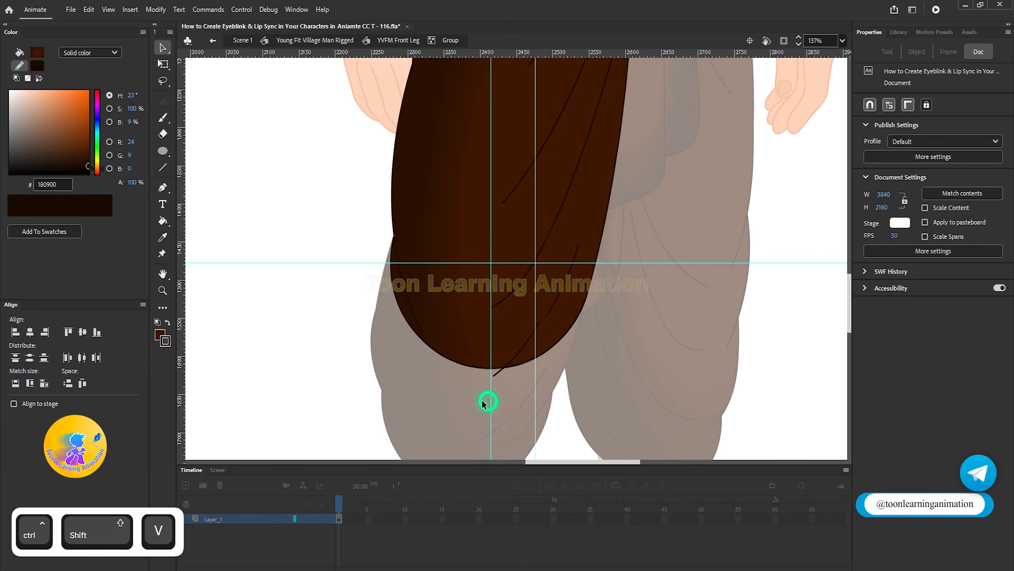
click(499, 372)
key(Delete)
double_click(306, 317)
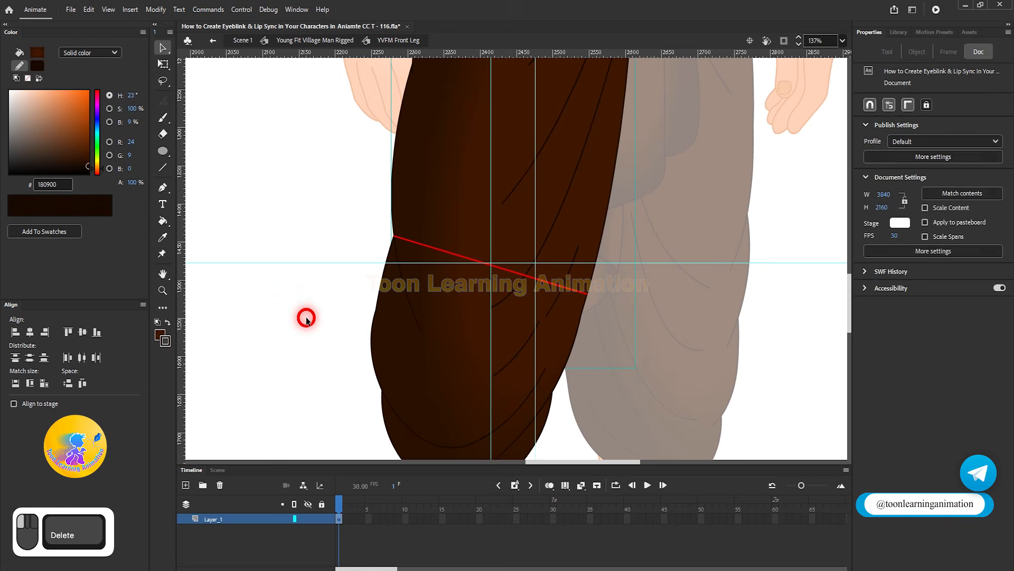
scroll(436, 250, down, 3)
drag(437, 285, 331, 316)
key(ctrl+z)
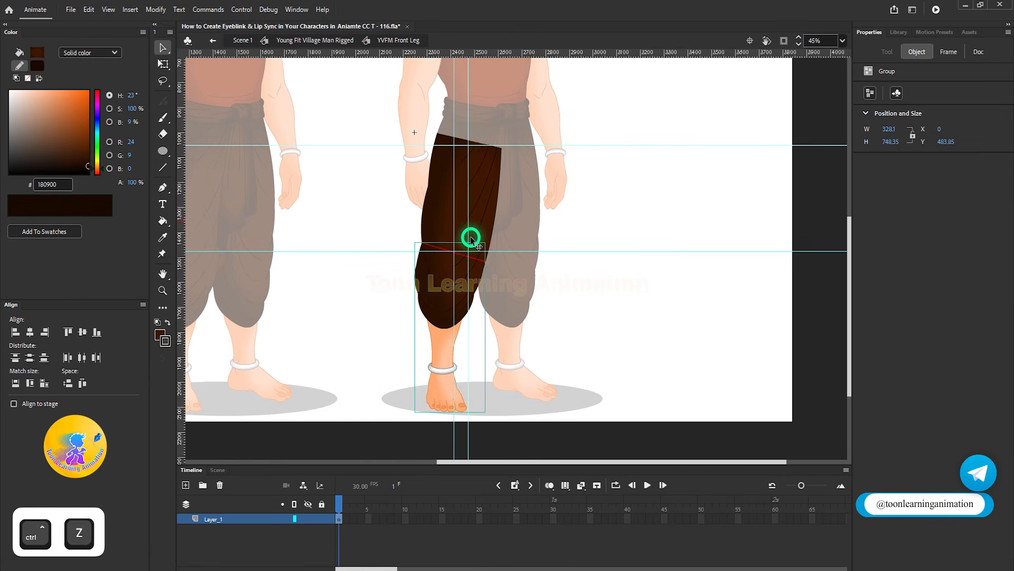
Move the lower-leg group's pivot point to the guide intersection at the knee.
scroll(458, 238, up, 2)
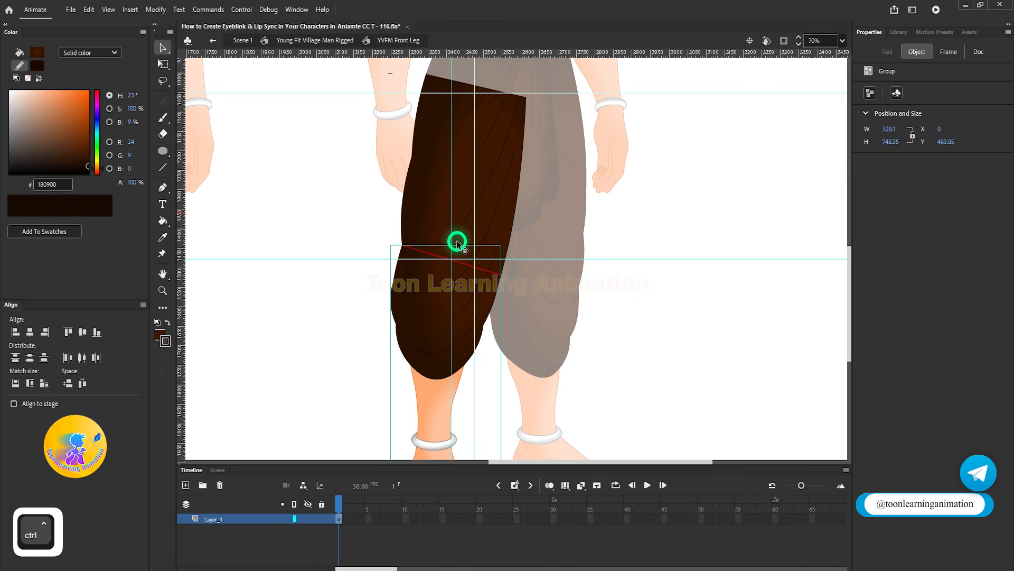
key(q)
scroll(456, 268, up, 1)
scroll(456, 268, down, 1)
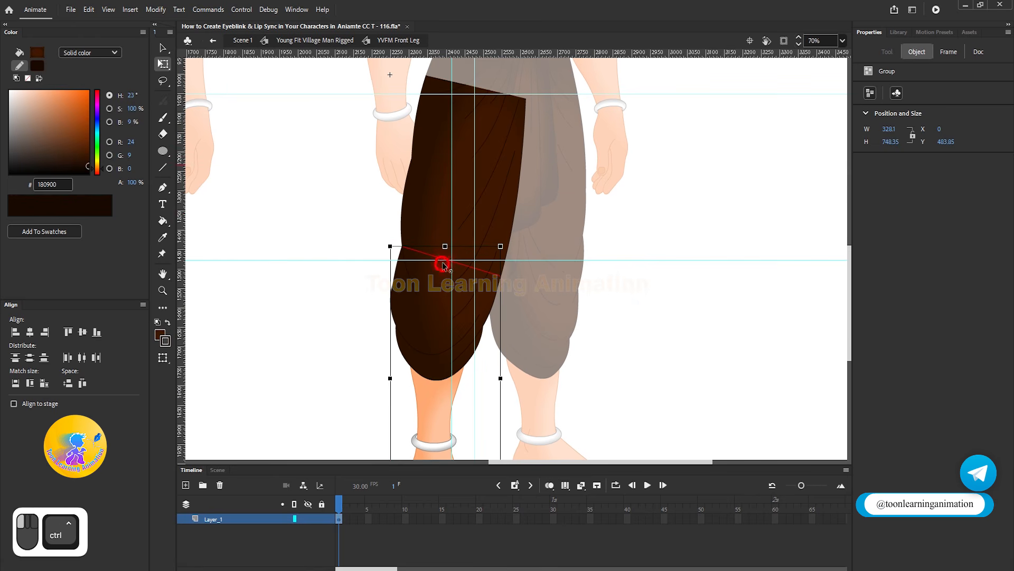
drag(441, 270, 452, 258)
scroll(451, 262, up, 10)
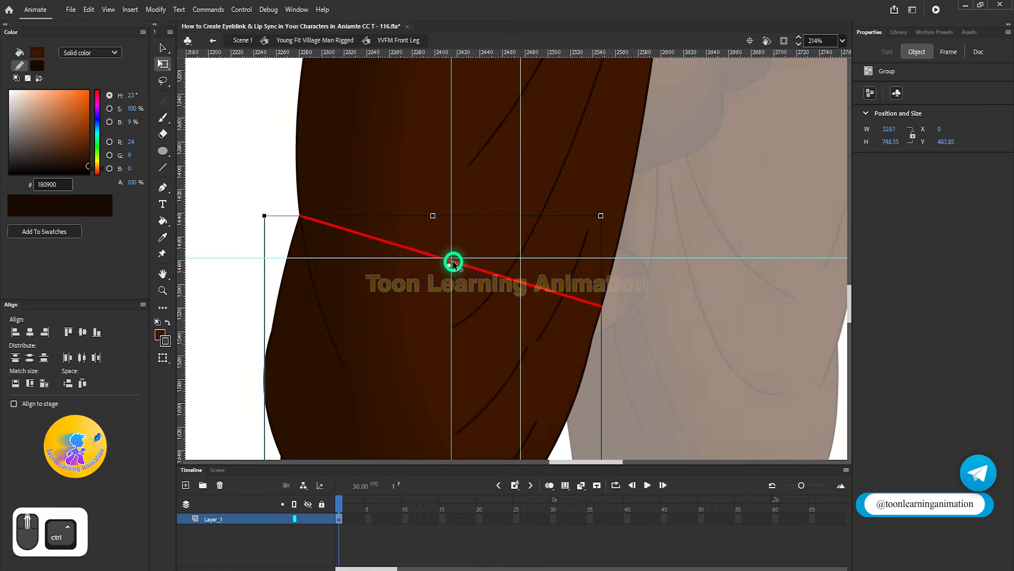
drag(517, 299, 543, 233)
scroll(535, 267, down, 10)
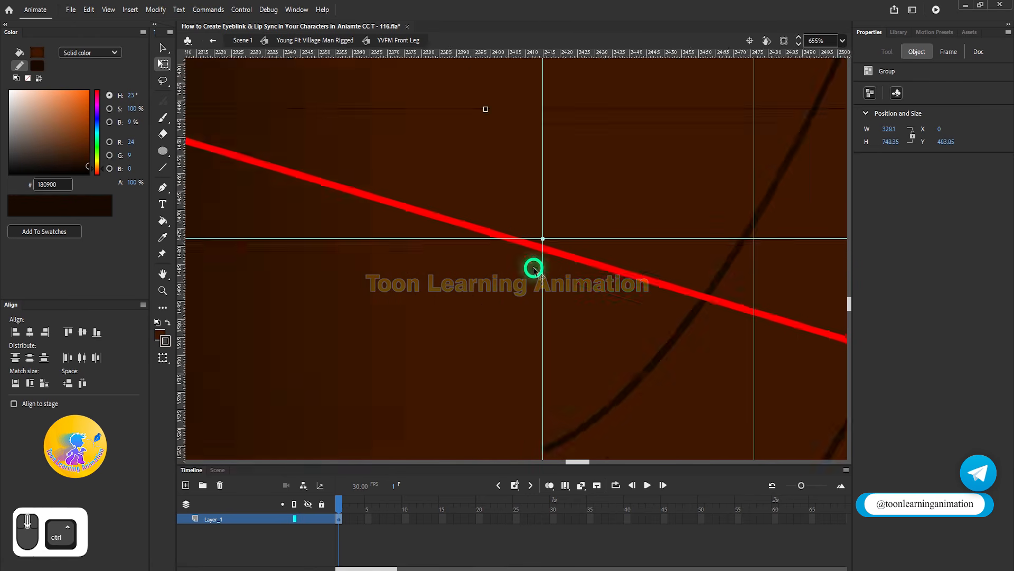
Test the knee bend by rotating the lower leg up to about horizontal, view it on the full character, and undo the rotation.
scroll(592, 423, down, 4)
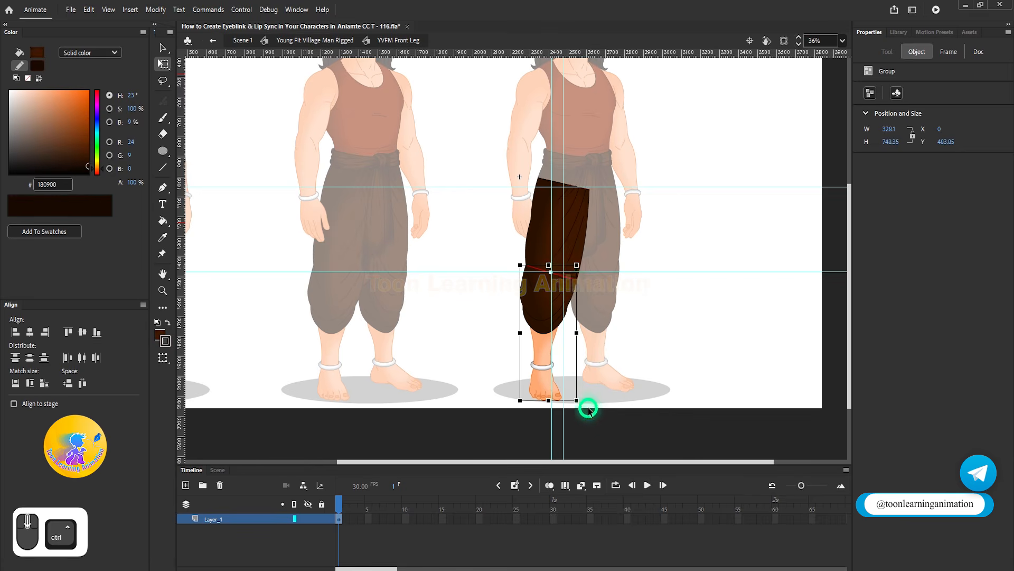
scroll(581, 380, up, 3)
drag(577, 397, 403, 233)
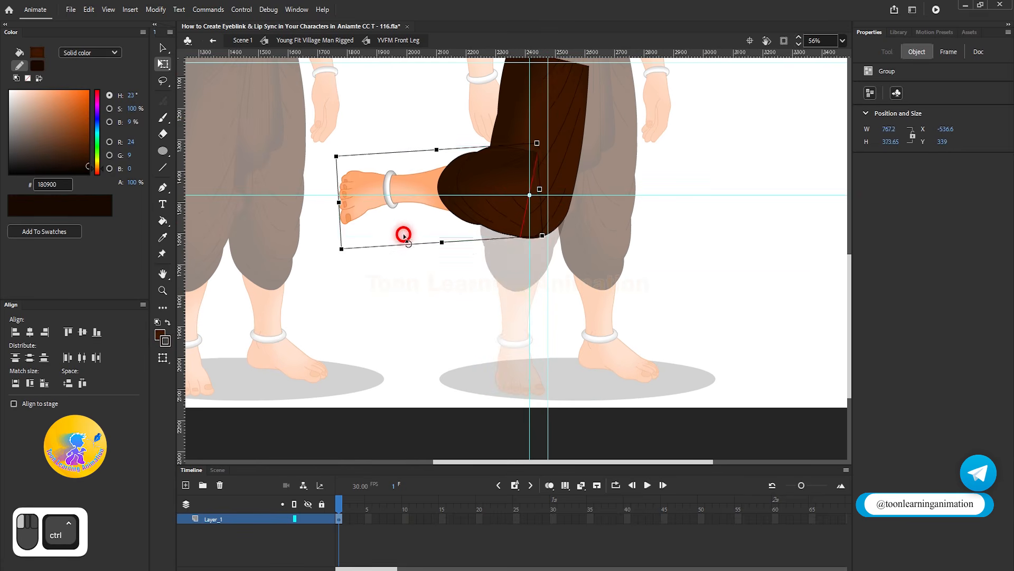
scroll(512, 308, down, 3)
double_click(636, 292)
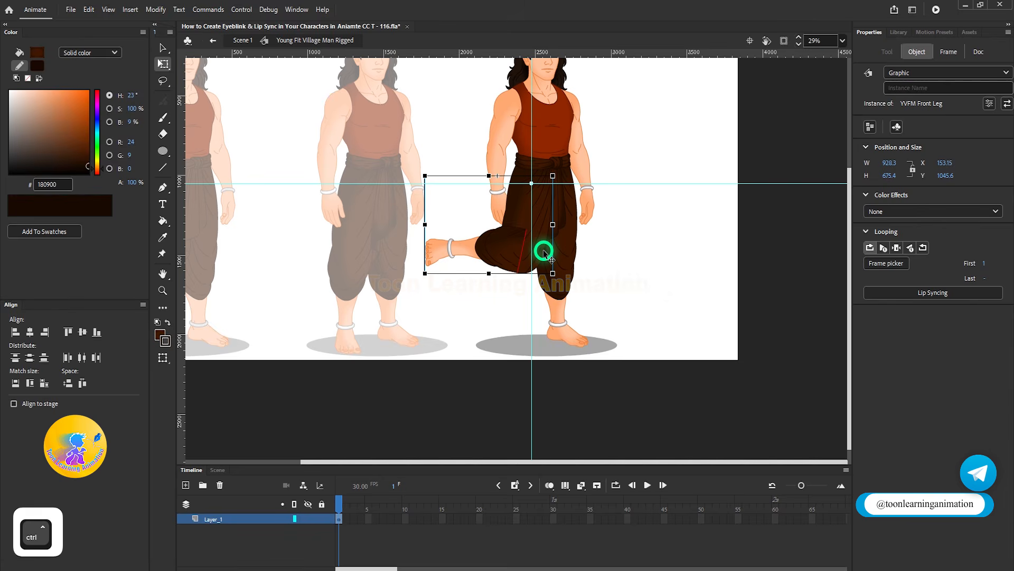
key(ctrl+z)
key(ctrl+z)
key(ctrl+z)
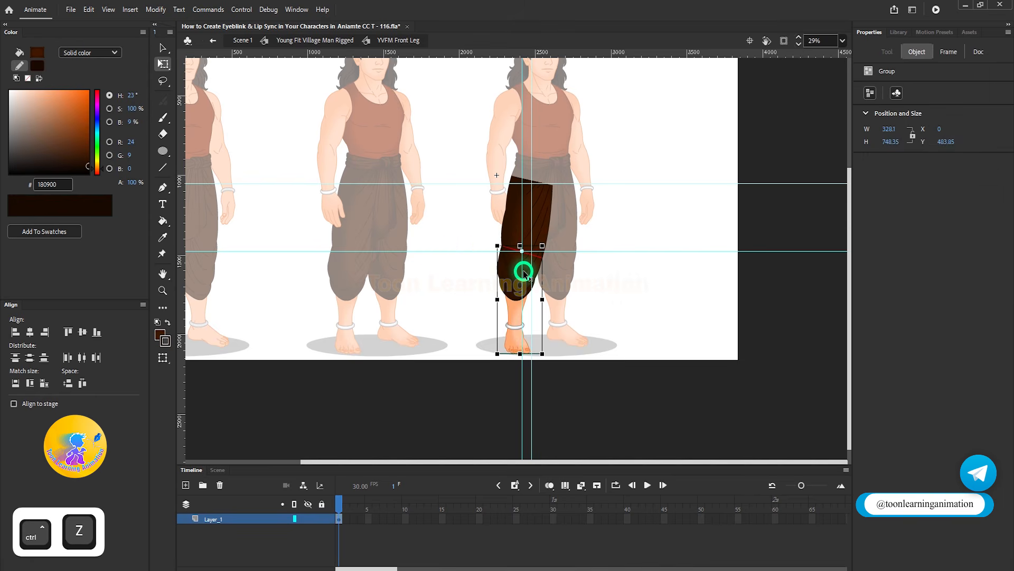
Convert the lower-leg group to a graphic symbol named "YFVM F Dn Leg".
scroll(525, 272, up, 3)
key(v)
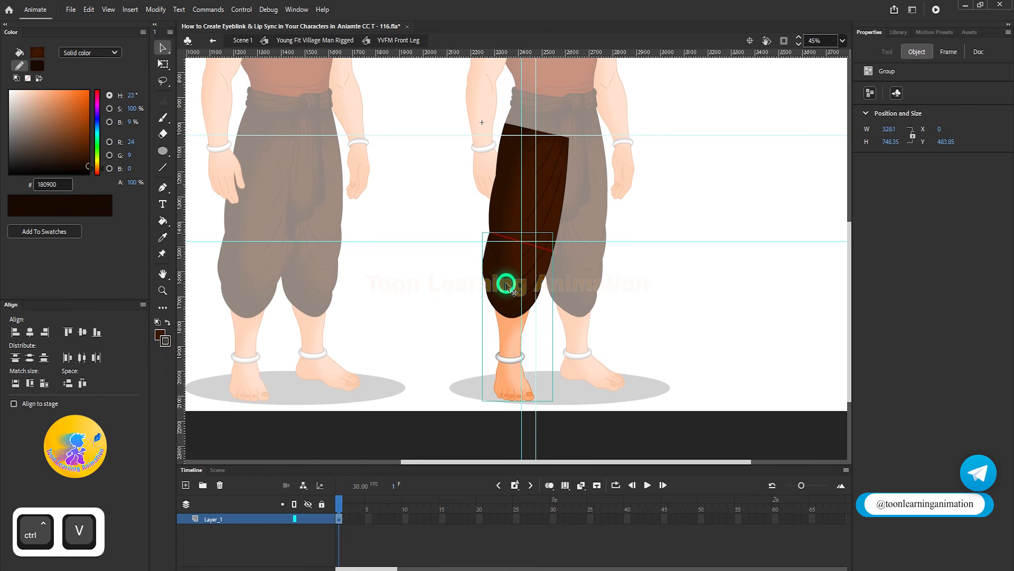
key(F8)
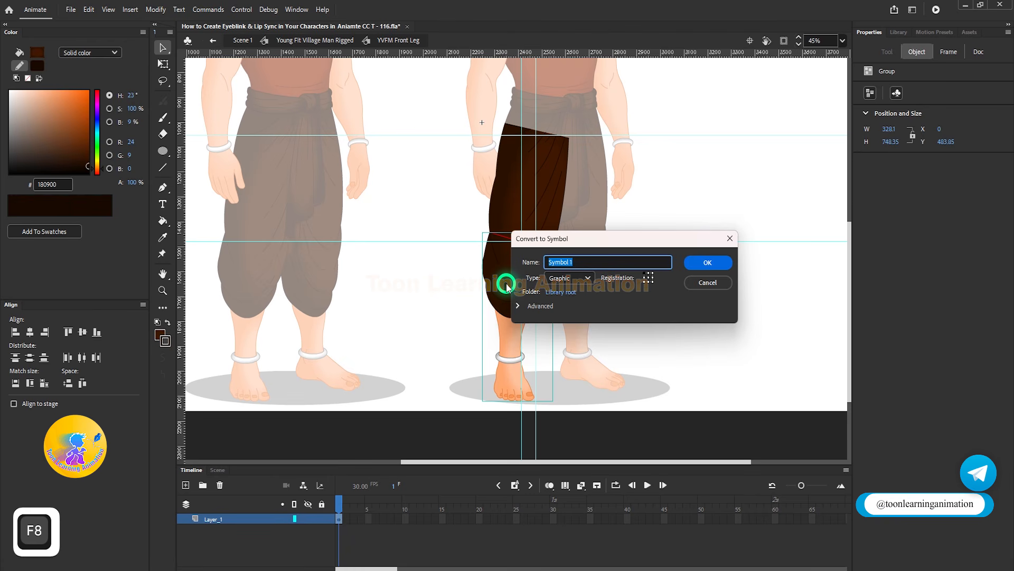
text(YFVM )
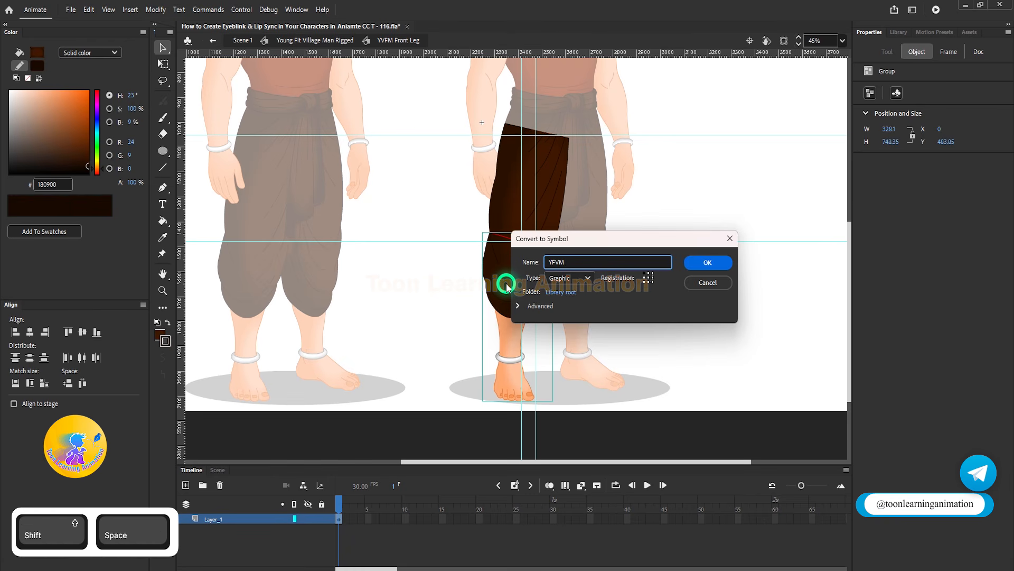
text(F Dn)
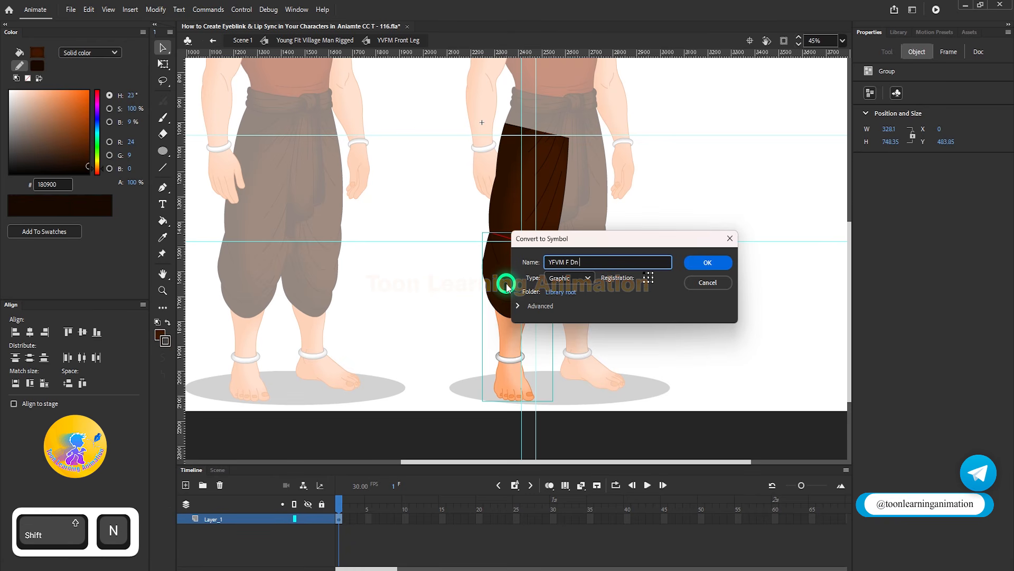
text( Le)
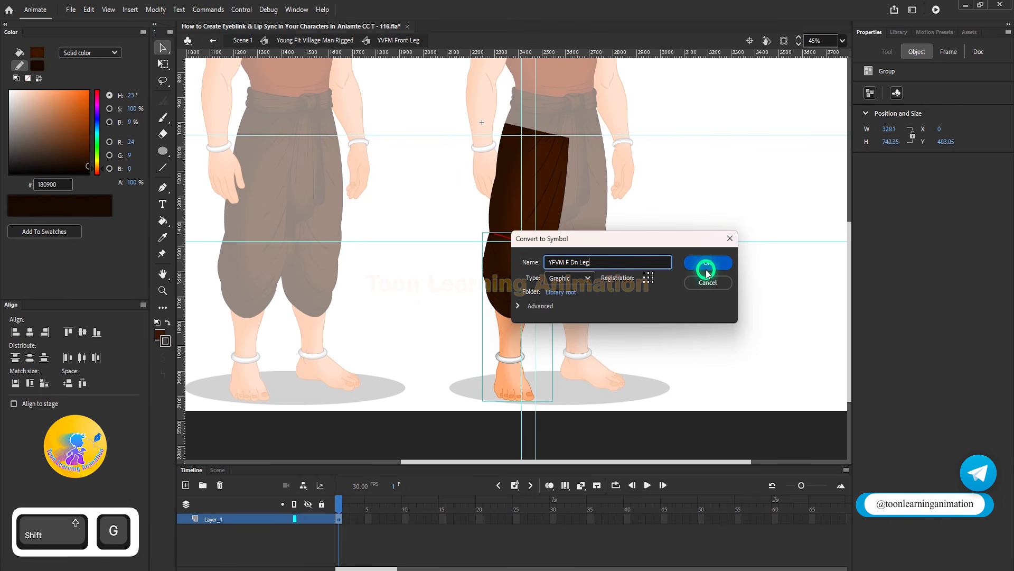
text(g)
click(707, 269)
Place the YFVM F Dn Leg symbol's pivot point on the knee guide intersection and test its rotation.
key(q)
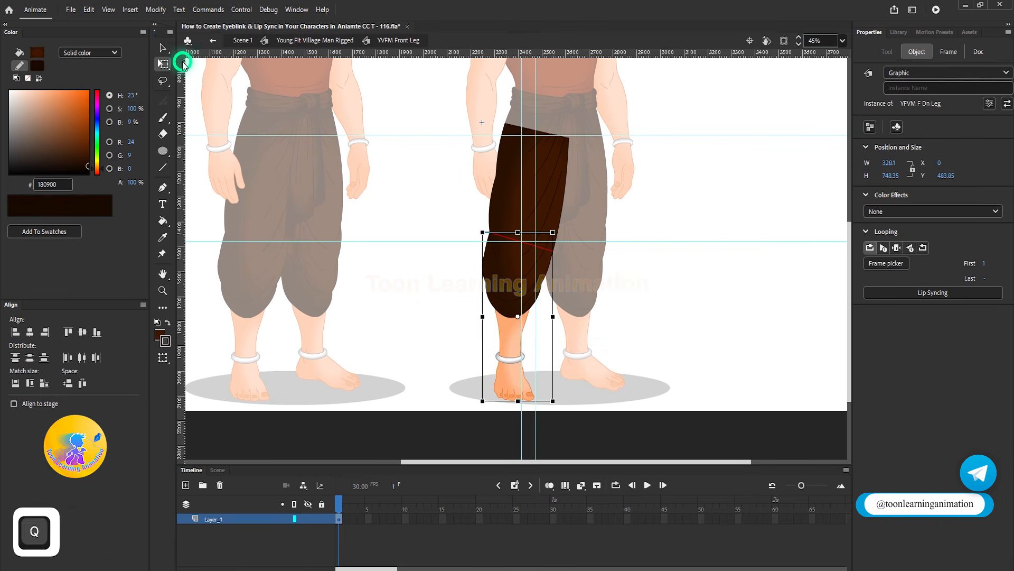
scroll(555, 288, up, 3)
drag(465, 363, 423, 289)
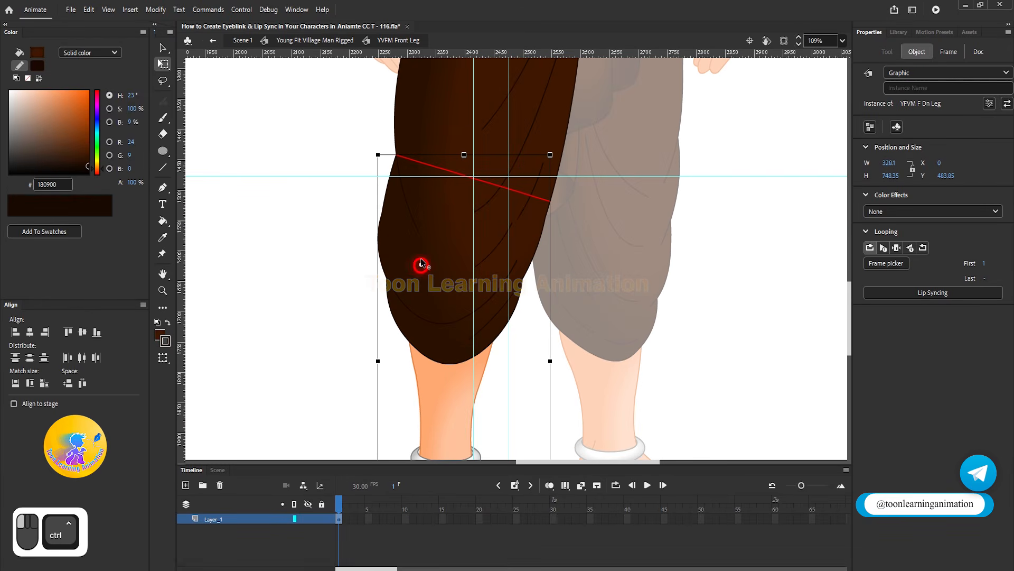
scroll(472, 180, up, 10)
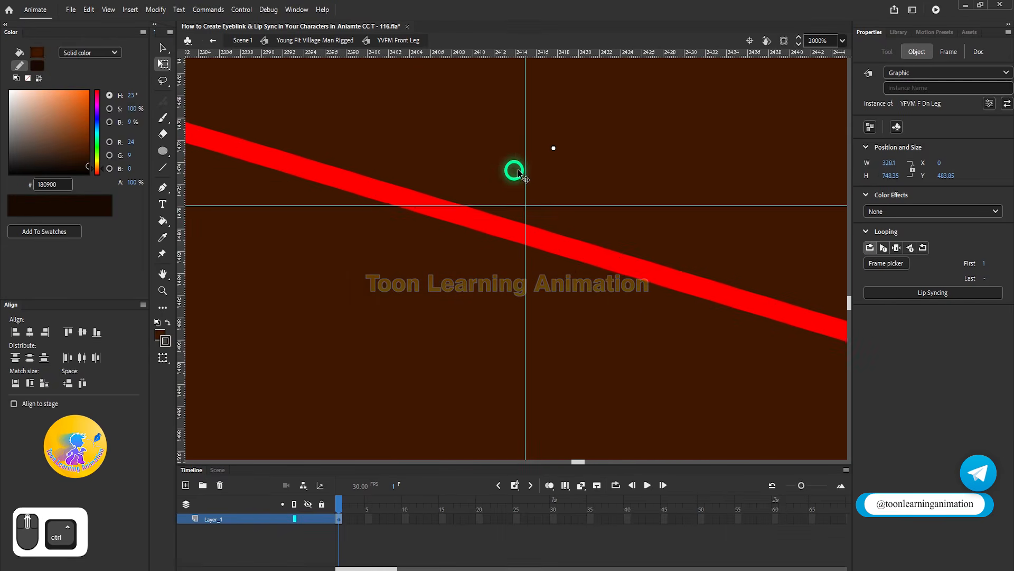
drag(543, 245, 518, 304)
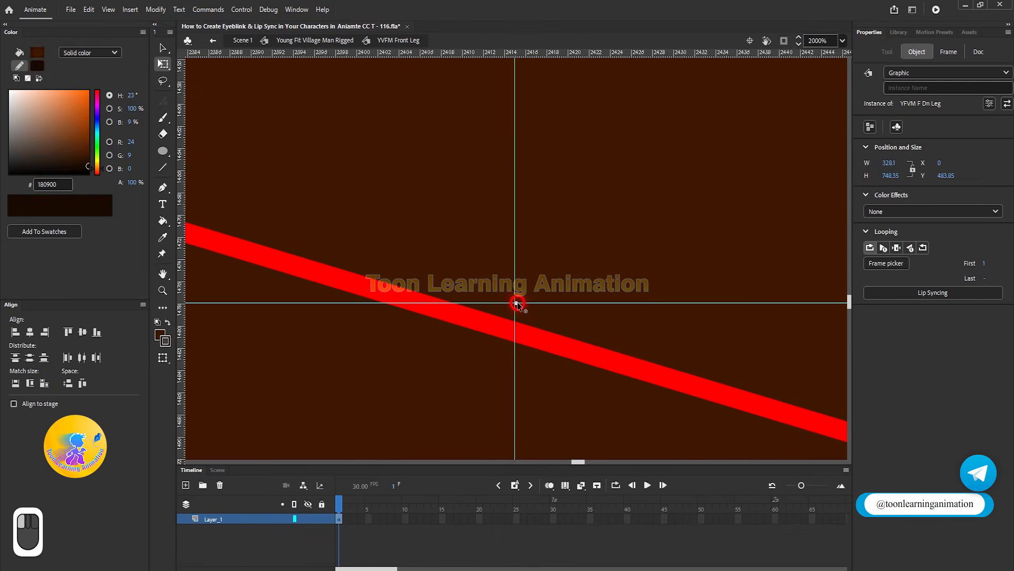
scroll(516, 304, down, 10)
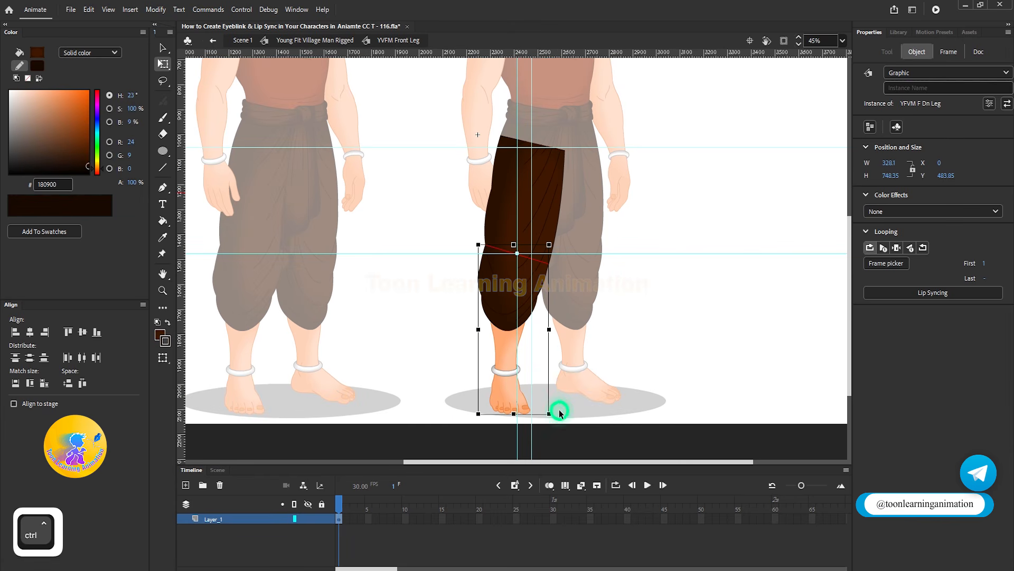
drag(559, 413, 319, 338)
key(ctrl+z)
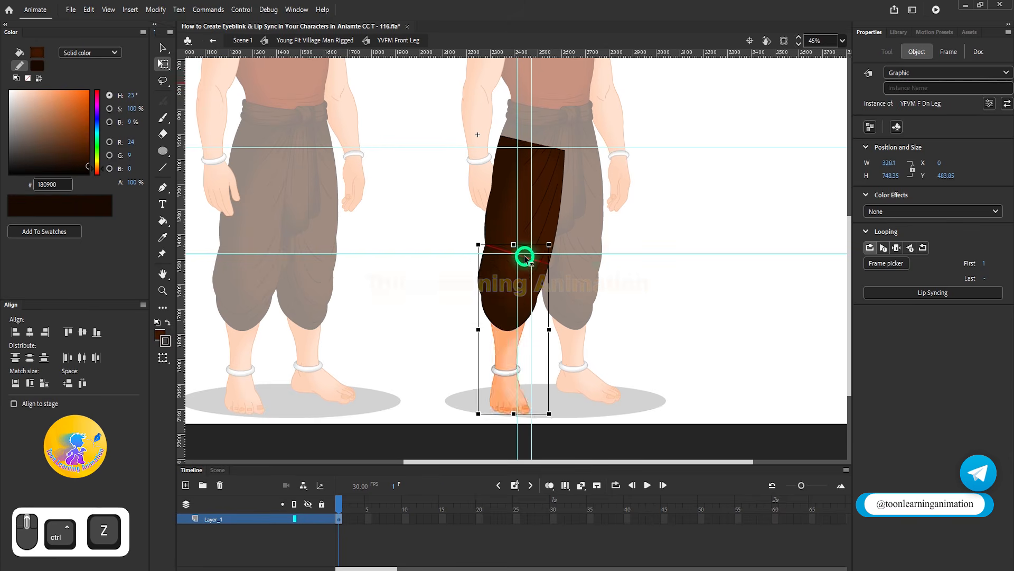
Delete the red slanted cut line from the trouser shape inside the lower-leg symbol, and return to the front leg symbol.
scroll(523, 254, up, 4)
key(v)
double_click(525, 257)
double_click(526, 257)
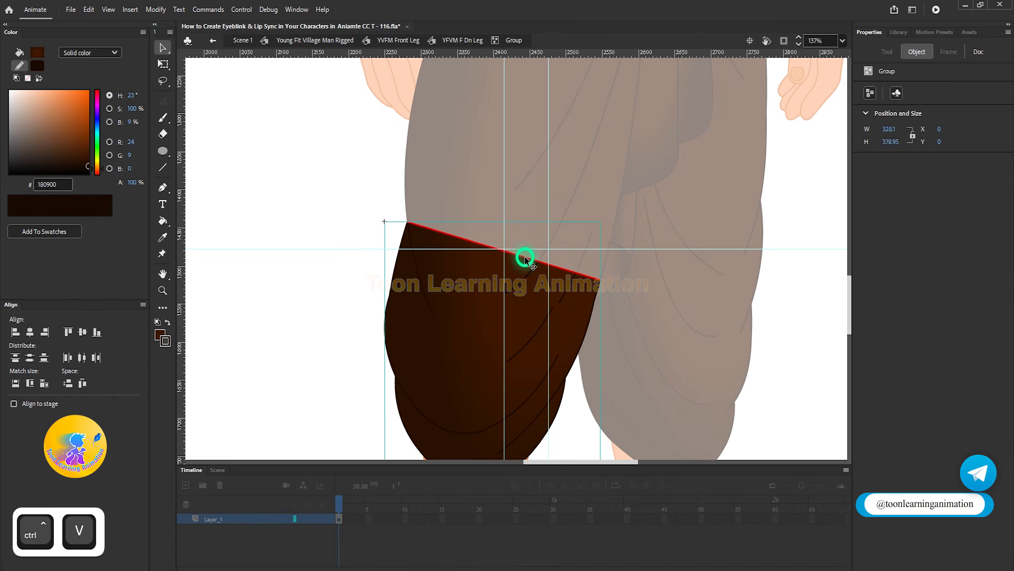
double_click(525, 257)
click(525, 257)
double_click(525, 257)
key(Delete)
double_click(658, 311)
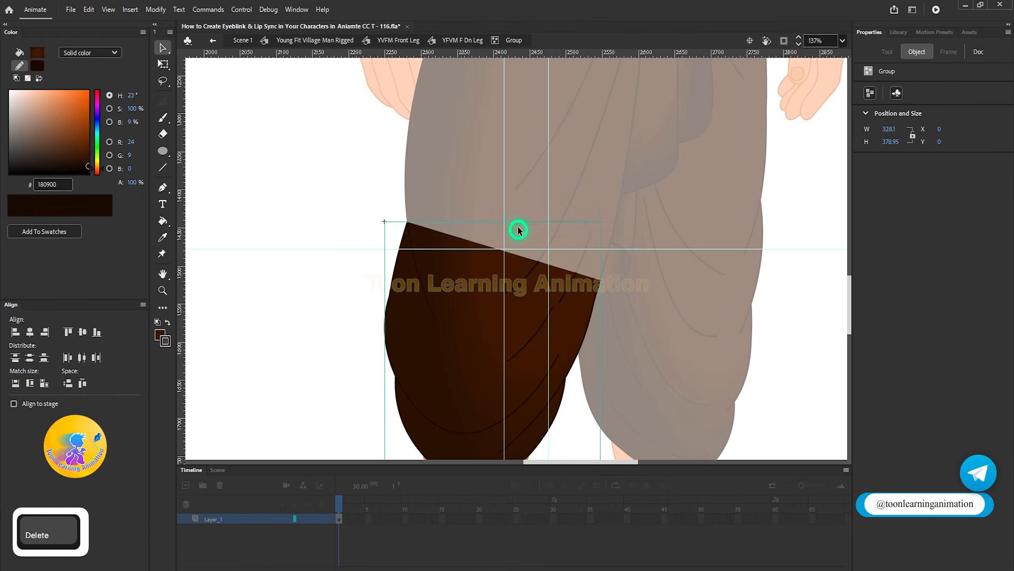
scroll(520, 217, down, 4)
key(ctrl+s)
double_click(666, 283)
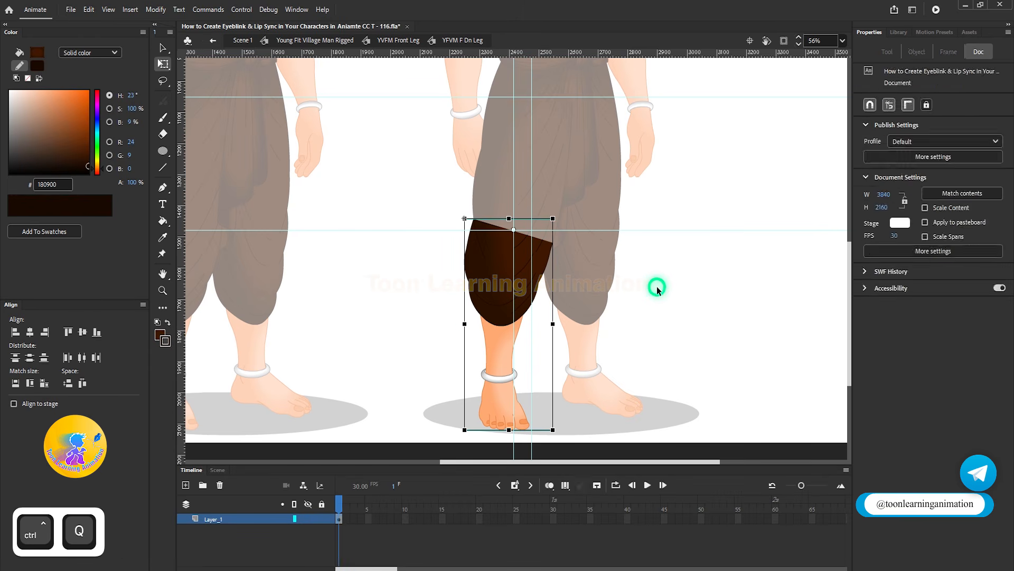
Select the thigh and the lower leg together and distribute them to separate layers.
scroll(537, 215, down, 3)
key(q)
drag(512, 257, 532, 268)
scroll(507, 254, up, 1)
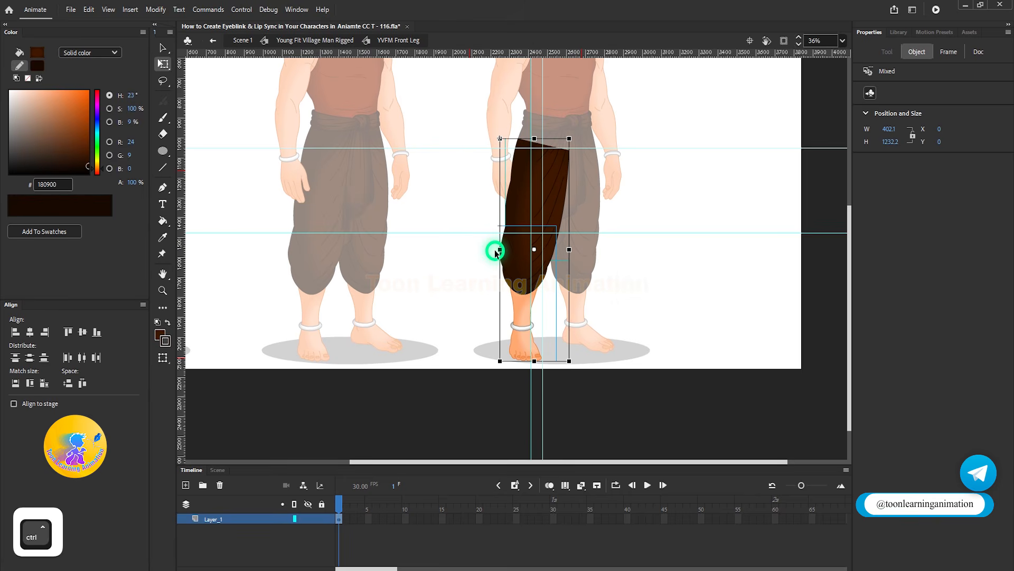
right_click(516, 261)
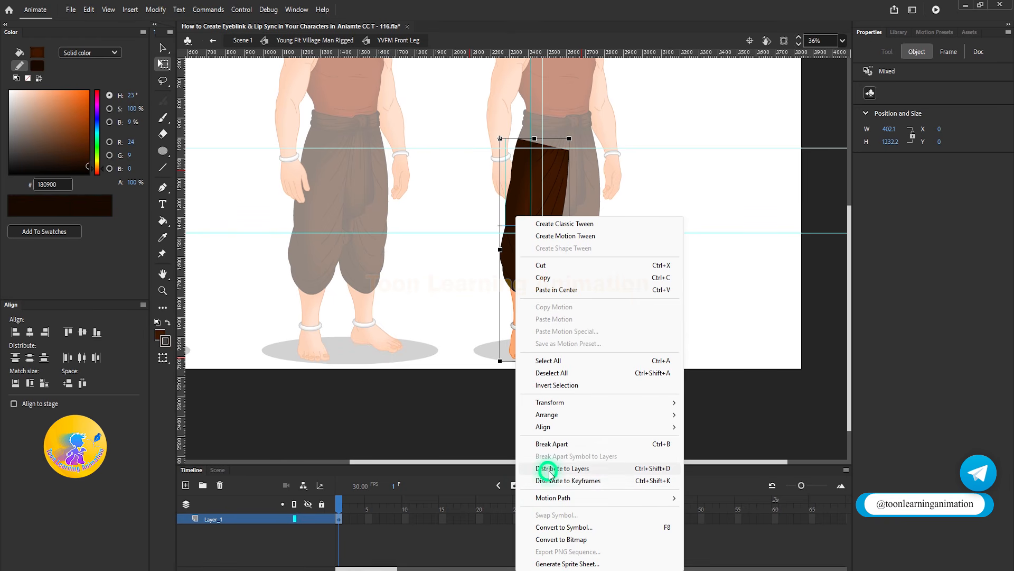
click(581, 468)
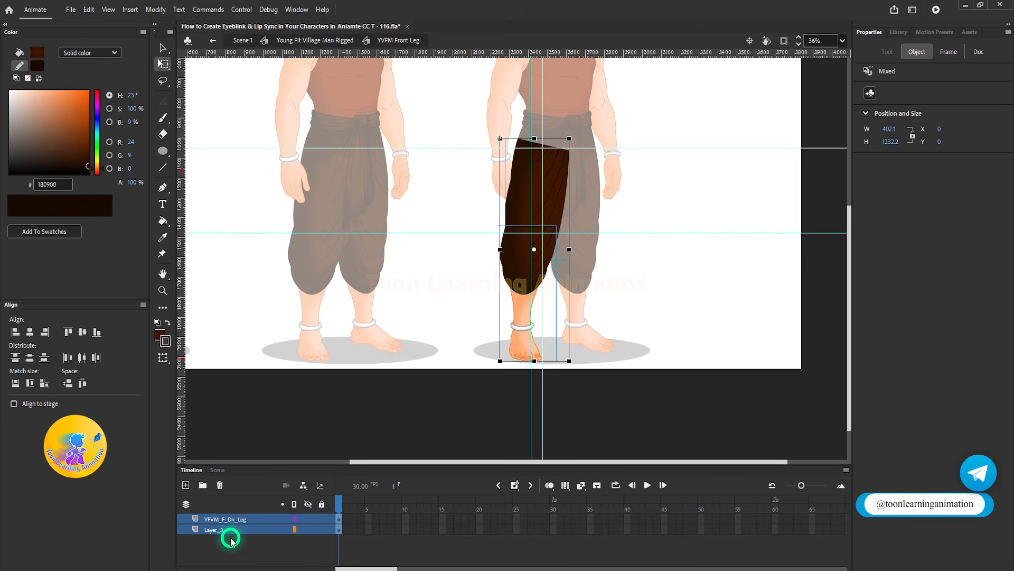
click(240, 537)
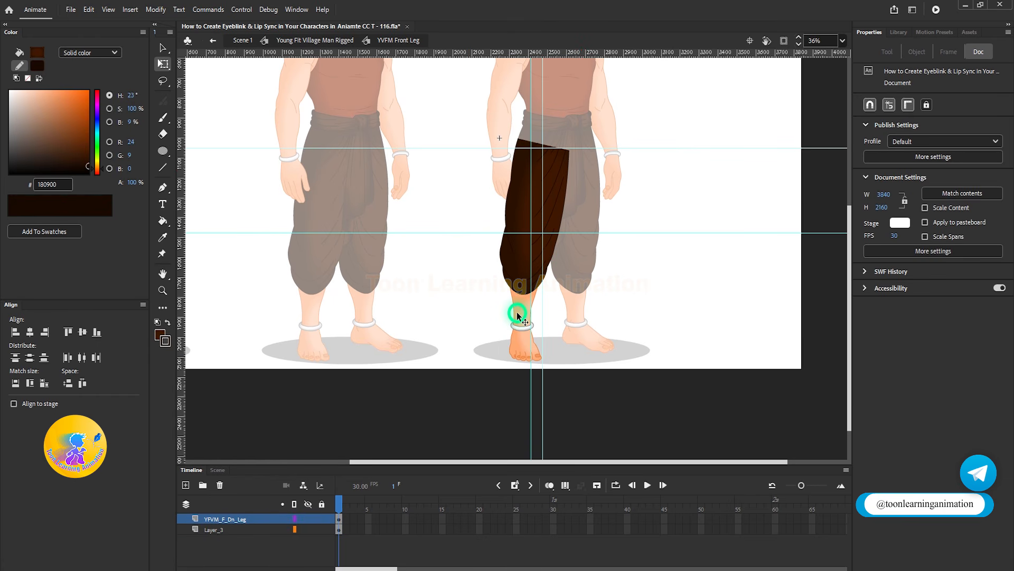
Open the lower-leg symbol and enter its nested group containing the bare leg and foot shape.
double_click(517, 315)
scroll(519, 332, up, 5)
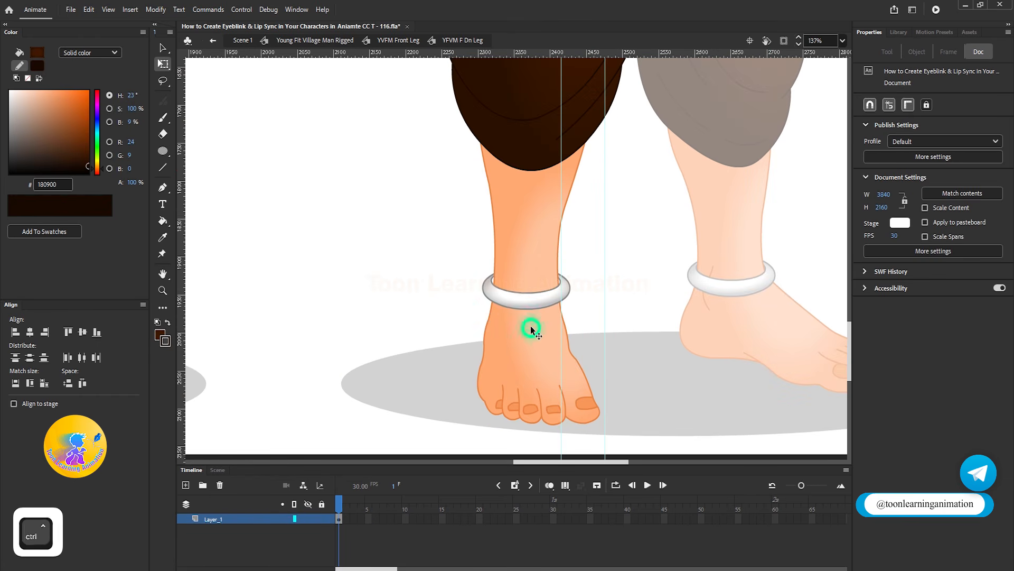
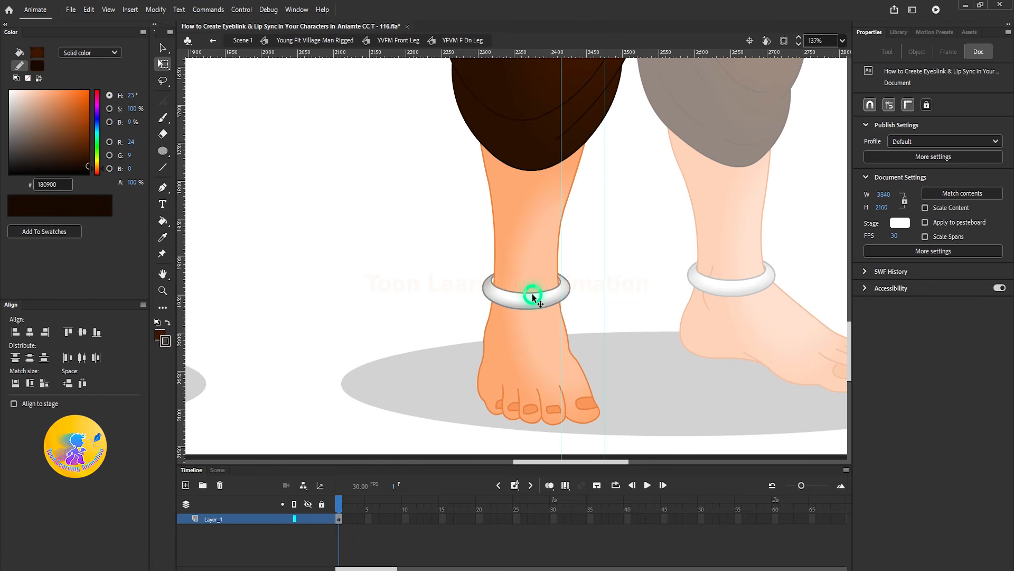
double_click(515, 317)
double_click(515, 317)
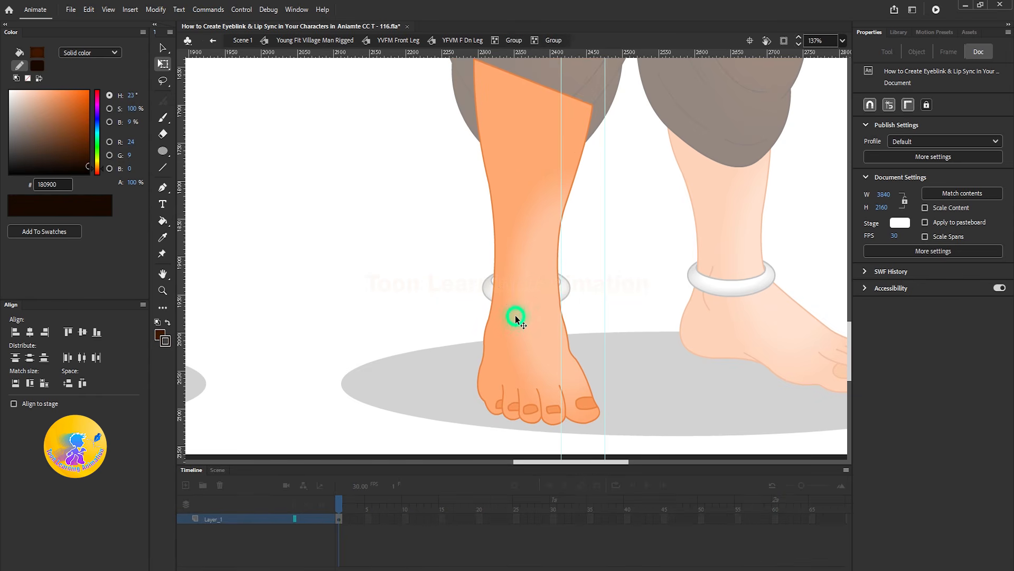
click(519, 304)
click(640, 294)
scroll(537, 313, up, 2)
ctrl+click(707, 306)
ctrl+click(706, 307)
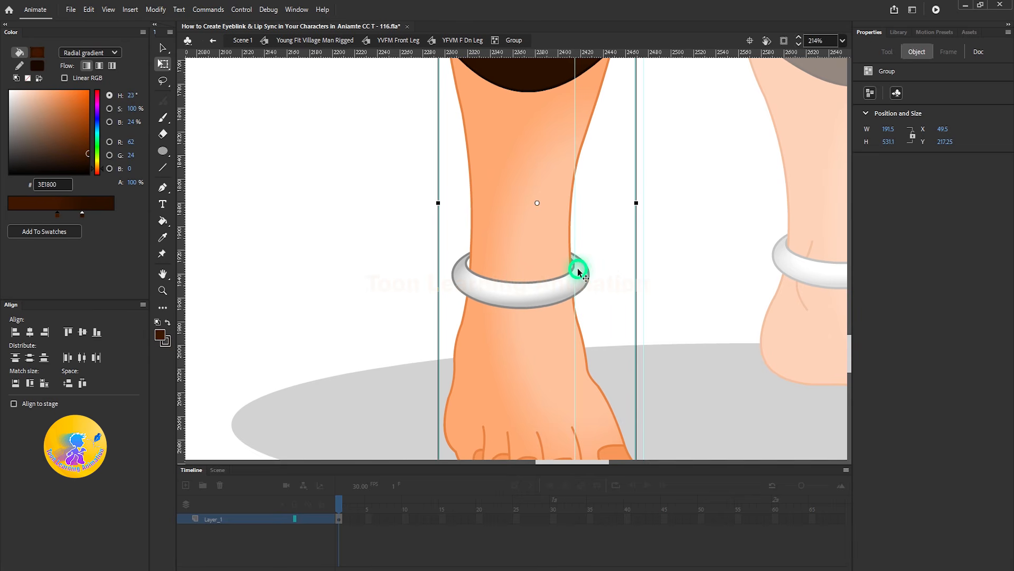
double_click(543, 329)
click(605, 316)
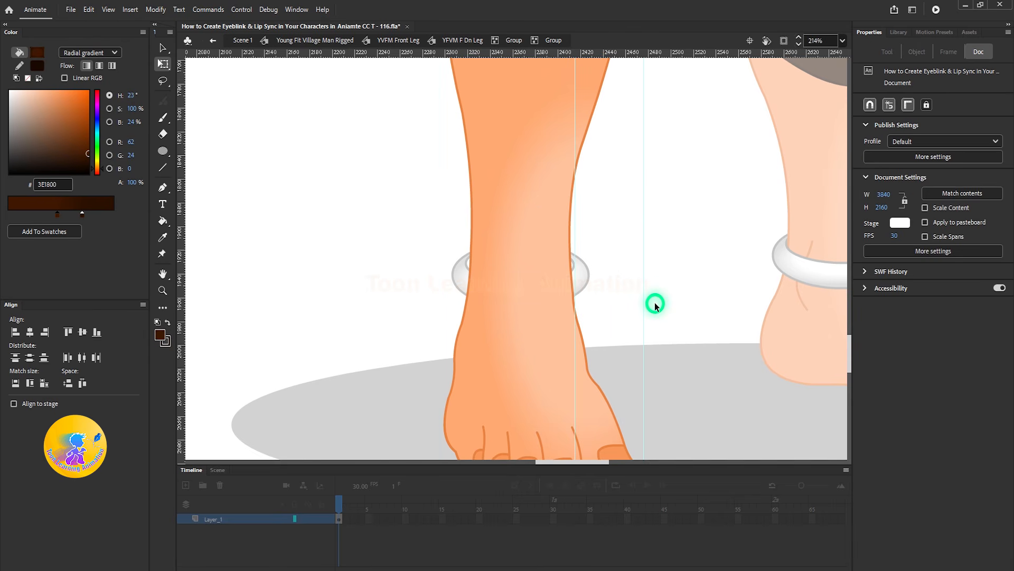
Draw a circle about 112 px in diameter over the ankle, fitted between the leg's side outlines.
click(163, 151)
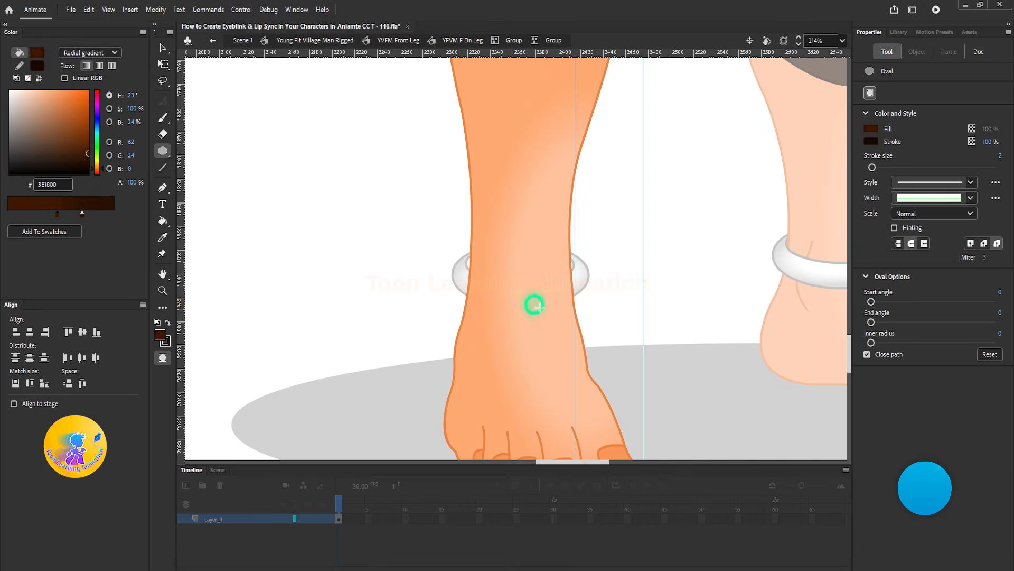
scroll(494, 260, down, 2)
scroll(516, 287, up, 2)
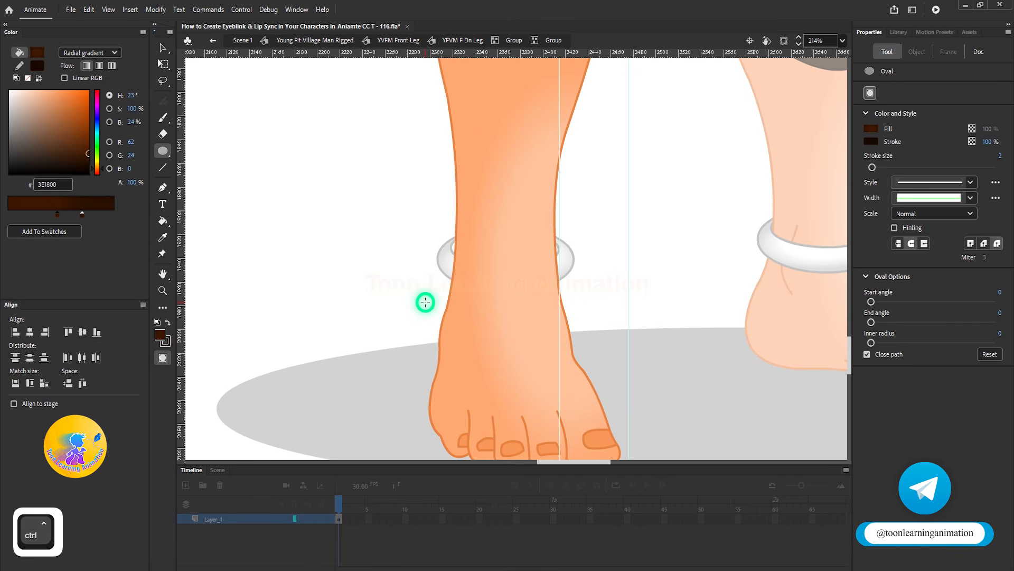
drag(502, 308, 521, 370)
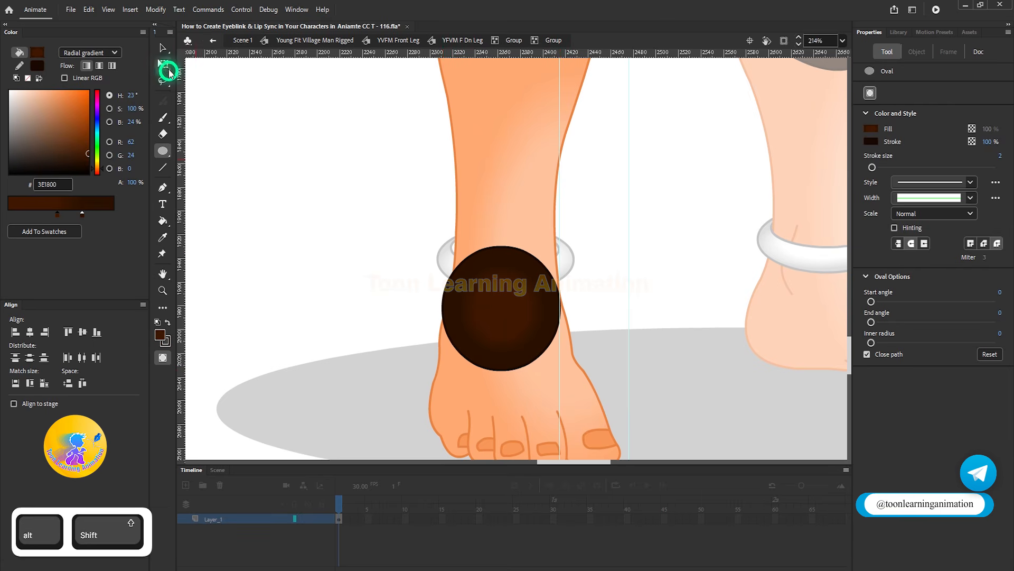
key(q)
scroll(510, 328, up, 3)
click(510, 327)
drag(629, 432, 626, 434)
mouse_move(493, 390)
mouse_down()
mouse_move(485, 370)
mouse_move(481, 390)
mouse_up()
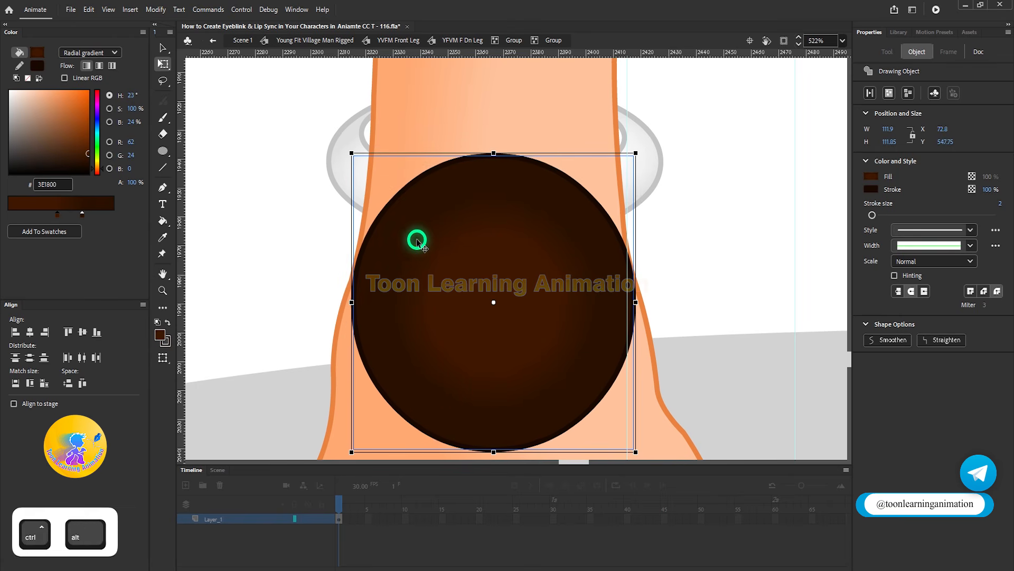
Enlarge the ankle circle slightly with Scale and Rotate to about 114 px in diameter.
key(ctrl+alt+s)
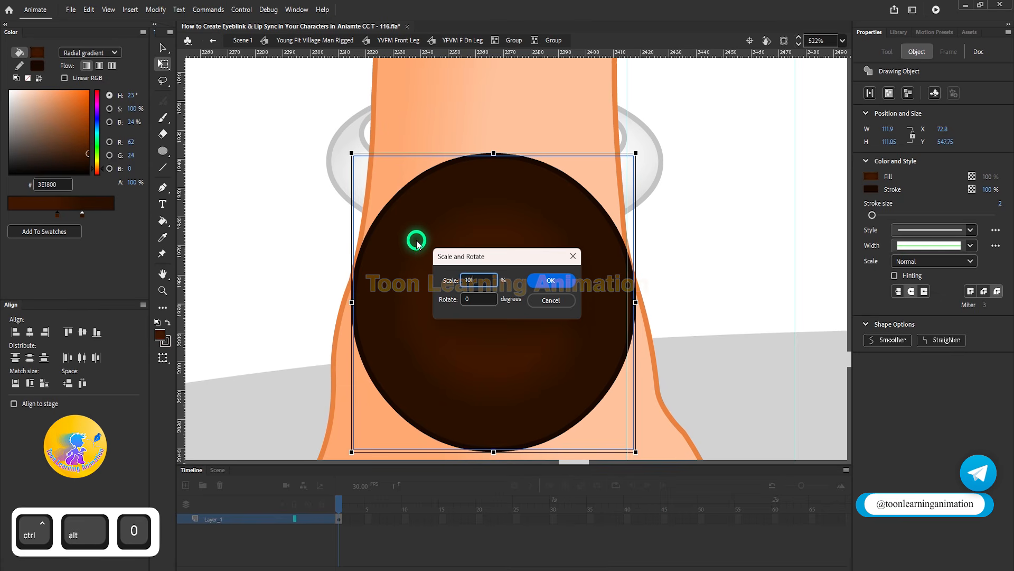
key(Return)
key(ctrl+y)
scroll(340, 294, up, 3)
scroll(725, 215, right, 3)
key(v)
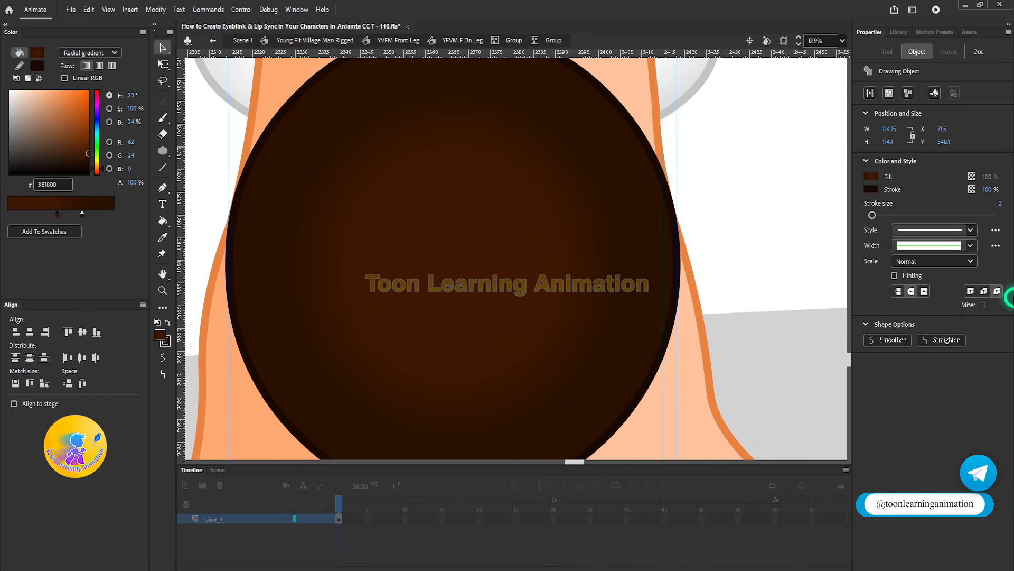
scroll(572, 255, down, 3)
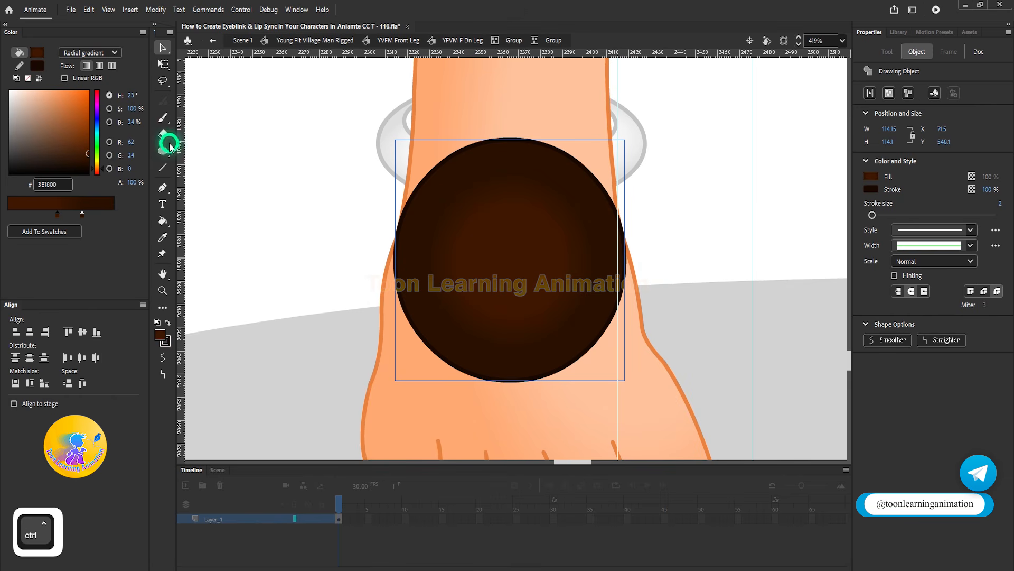
Draw a straight horizontal cut line across the ankle circle, extending just past both leg outlines.
click(163, 168)
scroll(362, 240, up, 5)
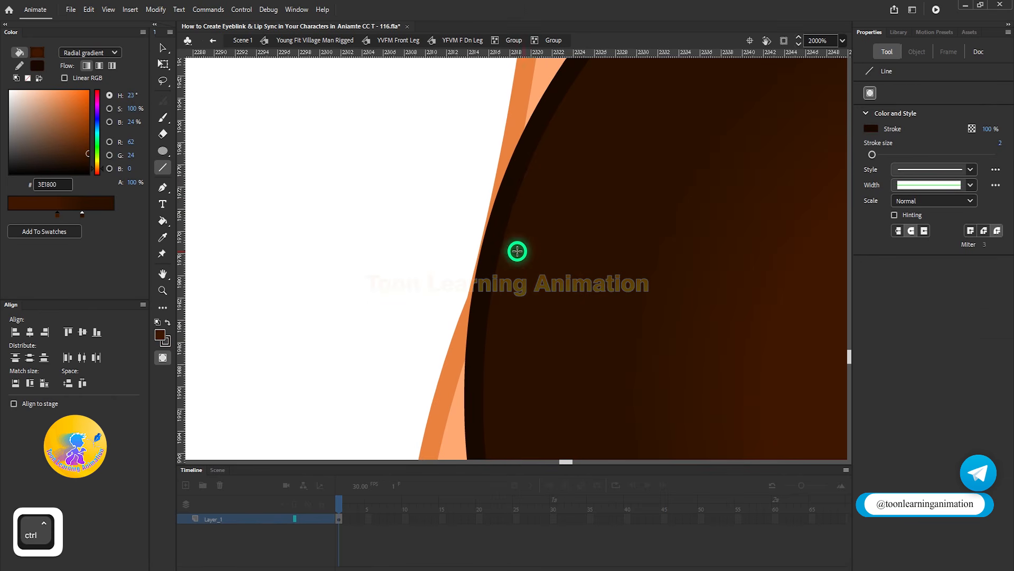
mouse_move(472, 249)
mouse_down()
mouse_move(385, 240)
mouse_move(593, 241)
mouse_move(613, 228)
mouse_move(616, 290)
mouse_up()
scroll(385, 239, down, 5)
scroll(593, 242, up, 5)
key(v)
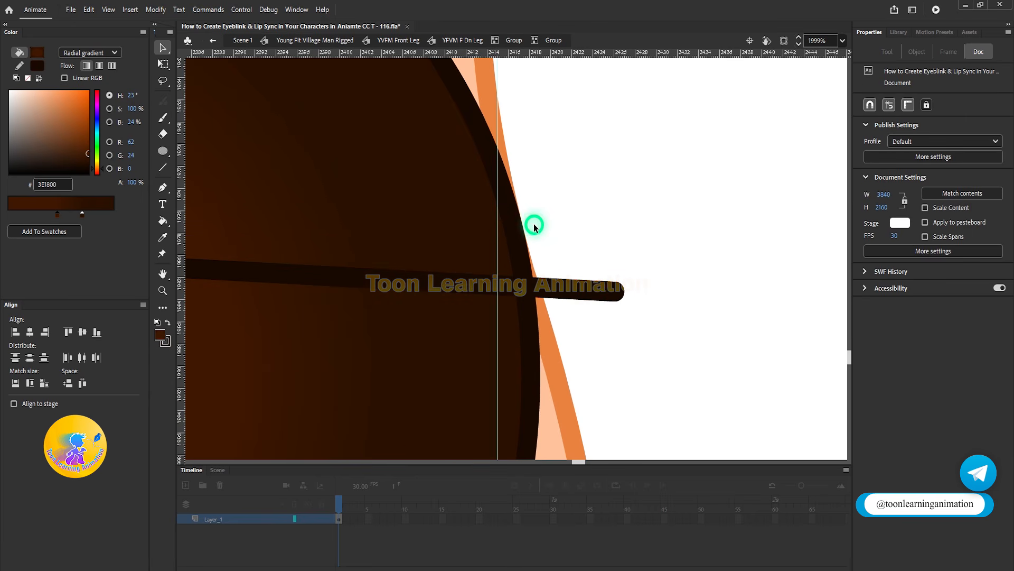
key(ctrl)
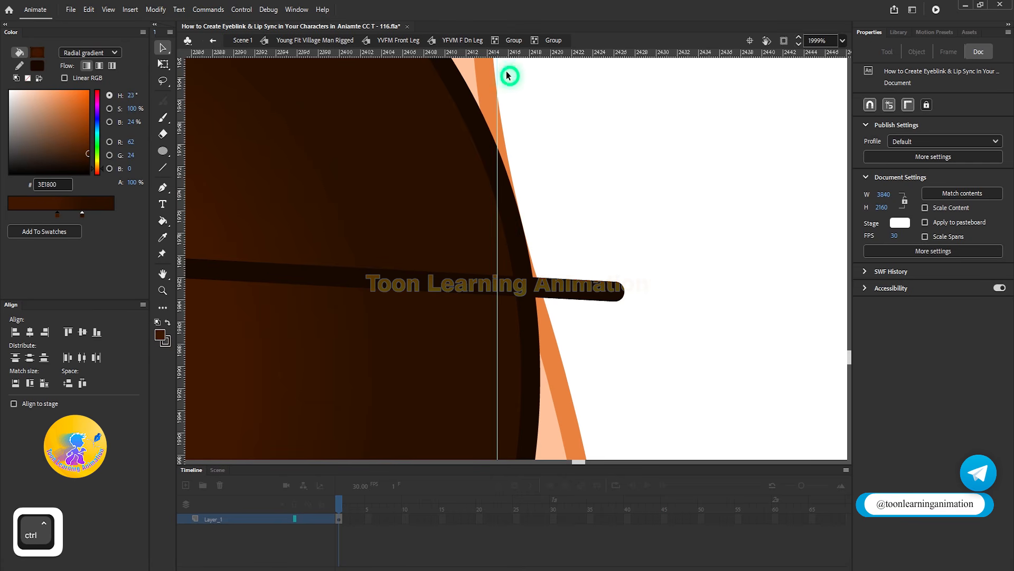
key(ctrl+z)
scroll(740, 215, down, 5)
scroll(308, 215, up, 5)
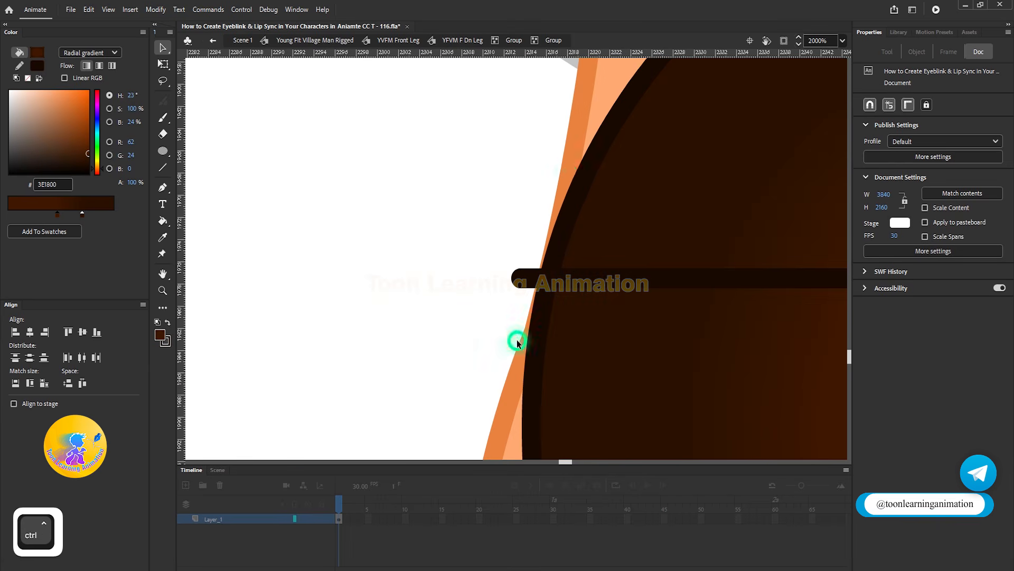
Bend the leg outline to meet the circle's edge and break apart the ankle cut line.
drag(532, 305, 535, 307)
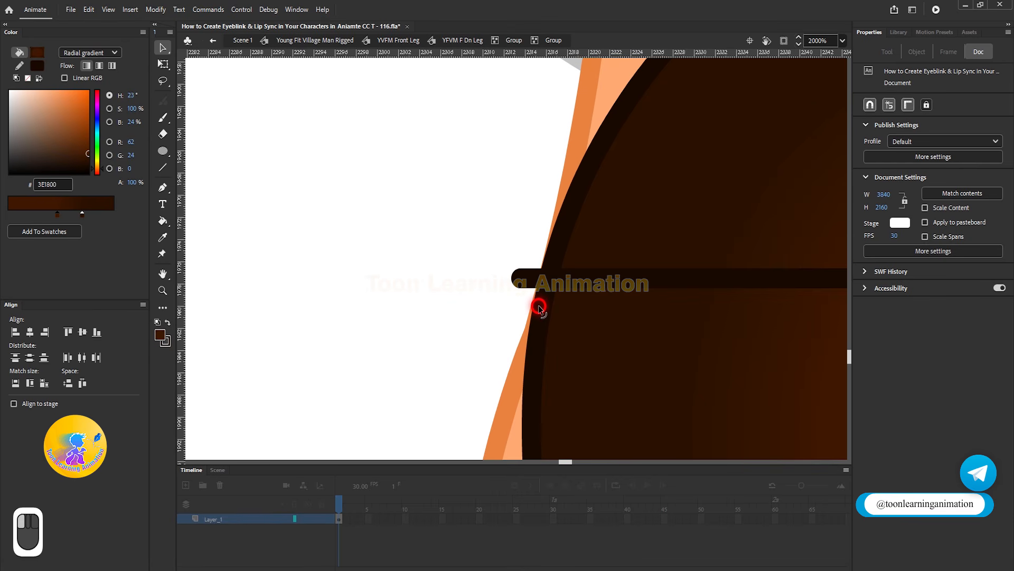
scroll(515, 285, down, 2)
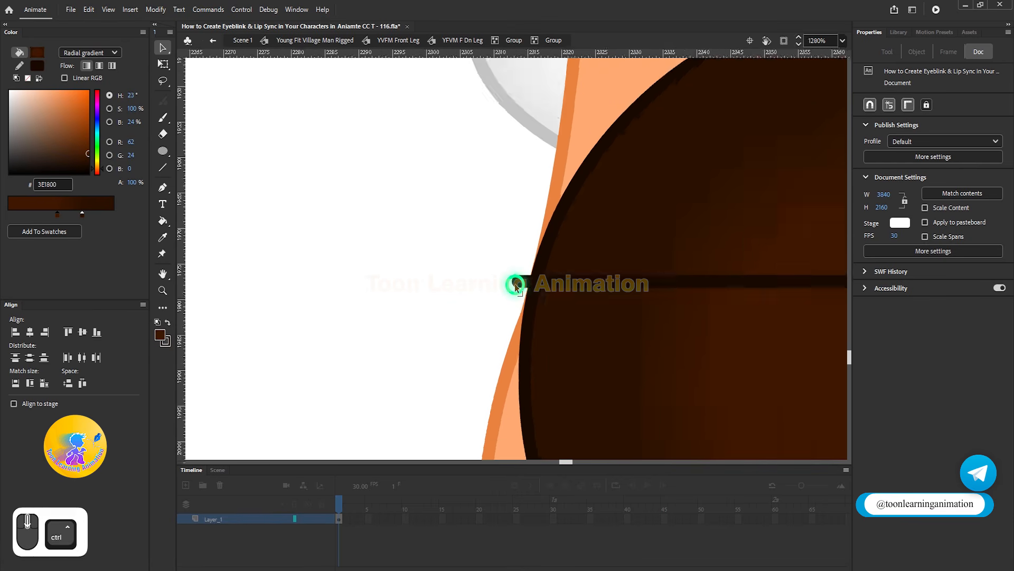
click(572, 285)
key(ctrl+b)
Cut the foot below the ankle line, paste it in place in the parent group and group it.
scroll(572, 285, down, 5)
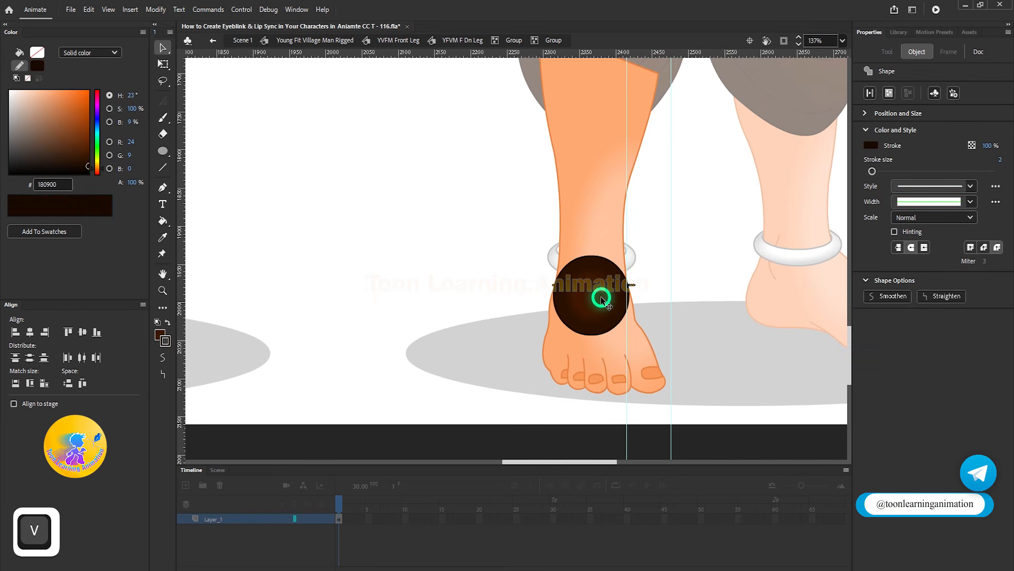
double_click(620, 349)
drag(698, 352, 480, 440)
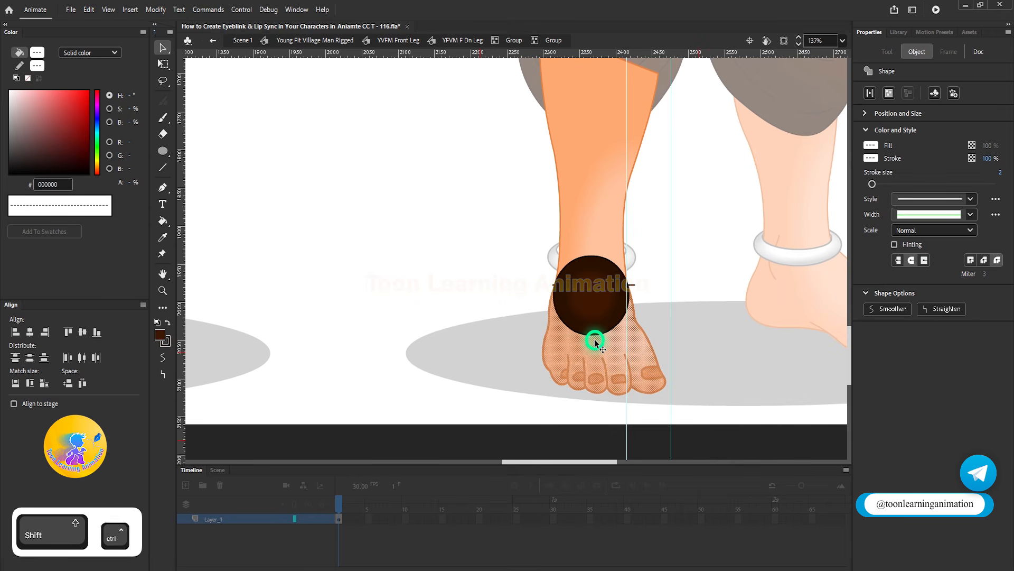
key(ctrl+x)
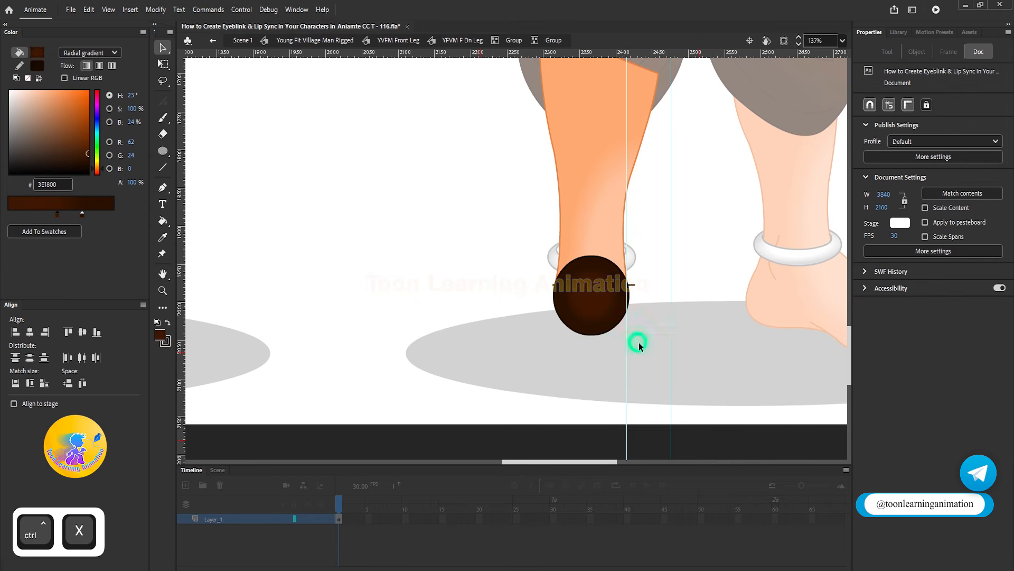
double_click(733, 337)
key(ctrl+shift+v)
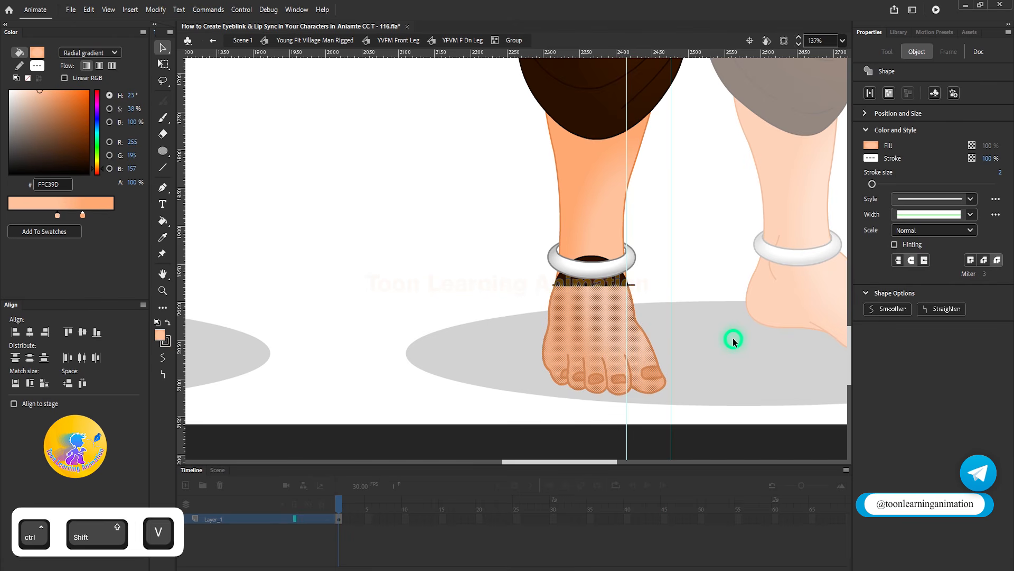
key(ctrl+g)
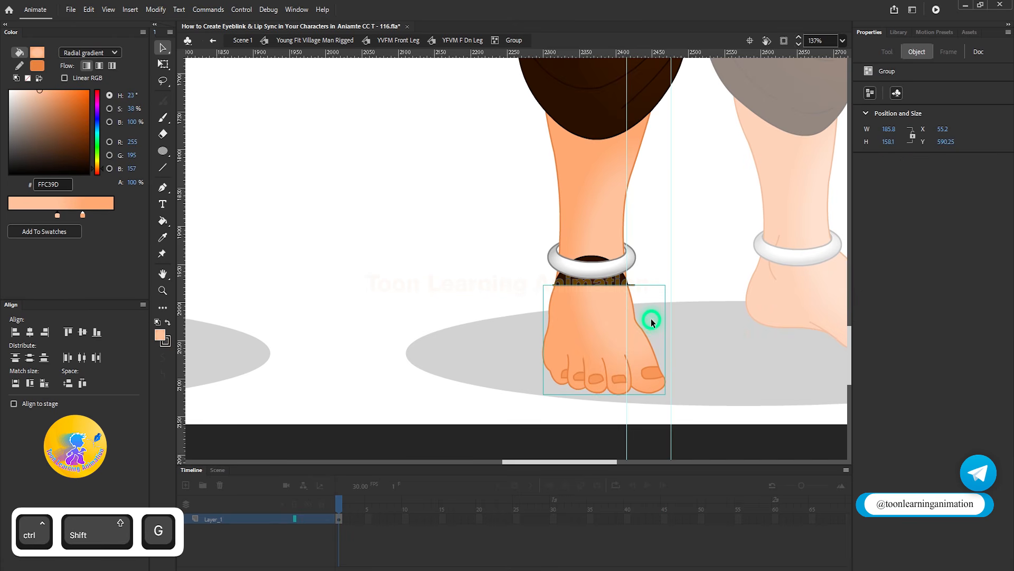
Reopen the bare-leg group and place horizontal and vertical guides through the center of the ankle circle.
scroll(602, 278, up, 5)
key(q)
double_click(589, 238)
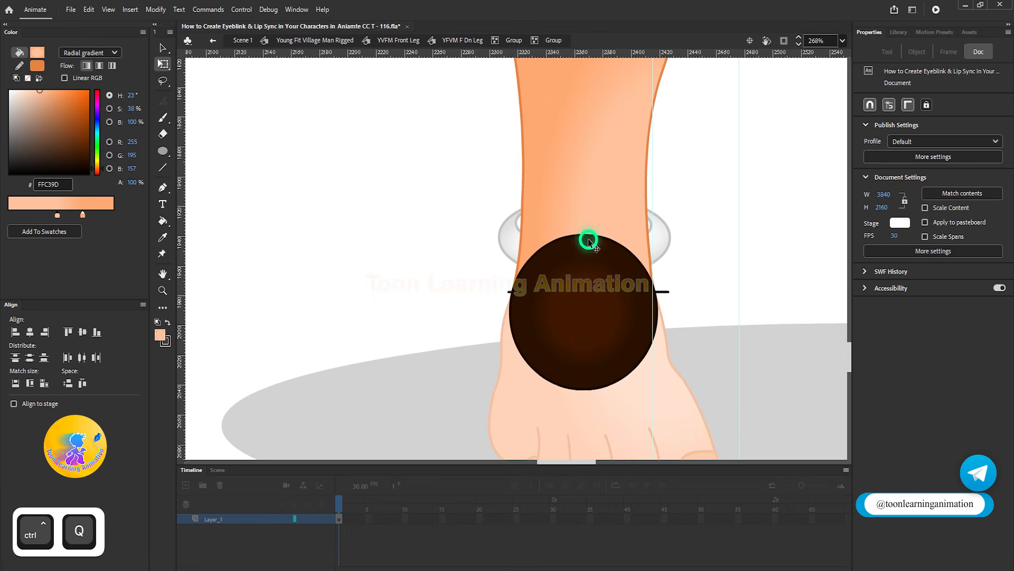
click(611, 305)
scroll(612, 306, up, 4)
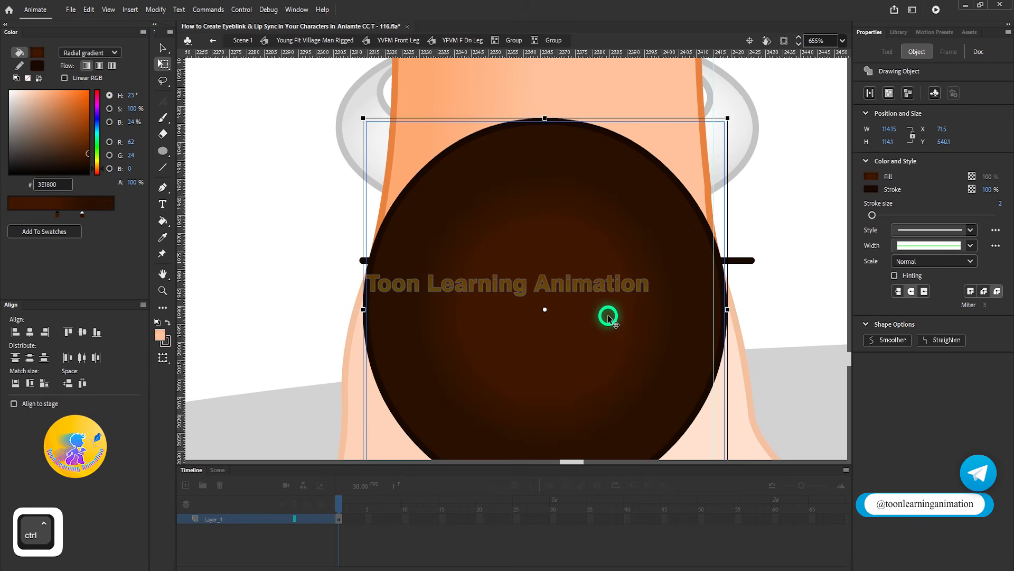
scroll(608, 316, down, 4)
scroll(611, 271, up, 4)
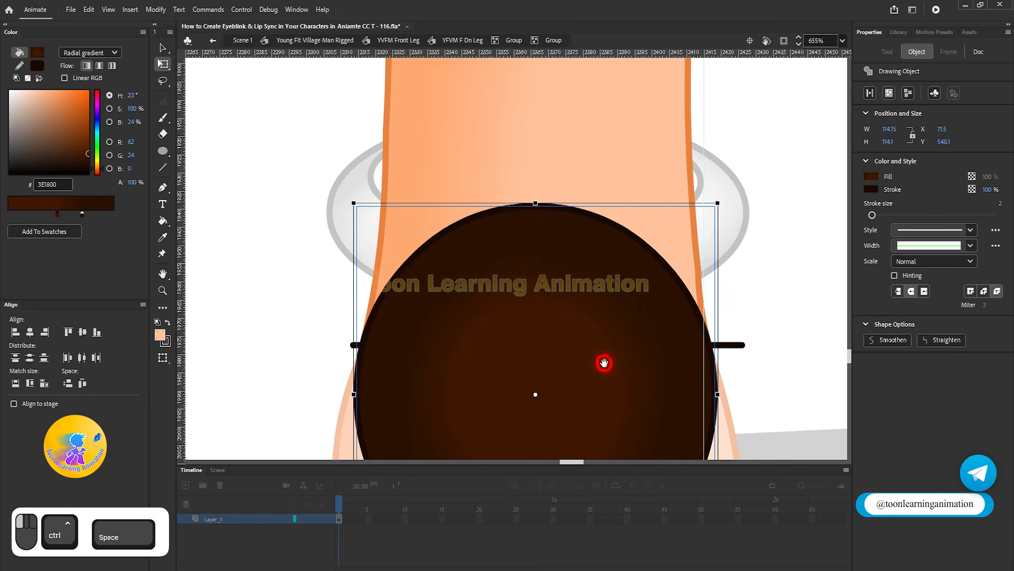
drag(604, 362, 604, 315)
drag(531, 227, 534, 331)
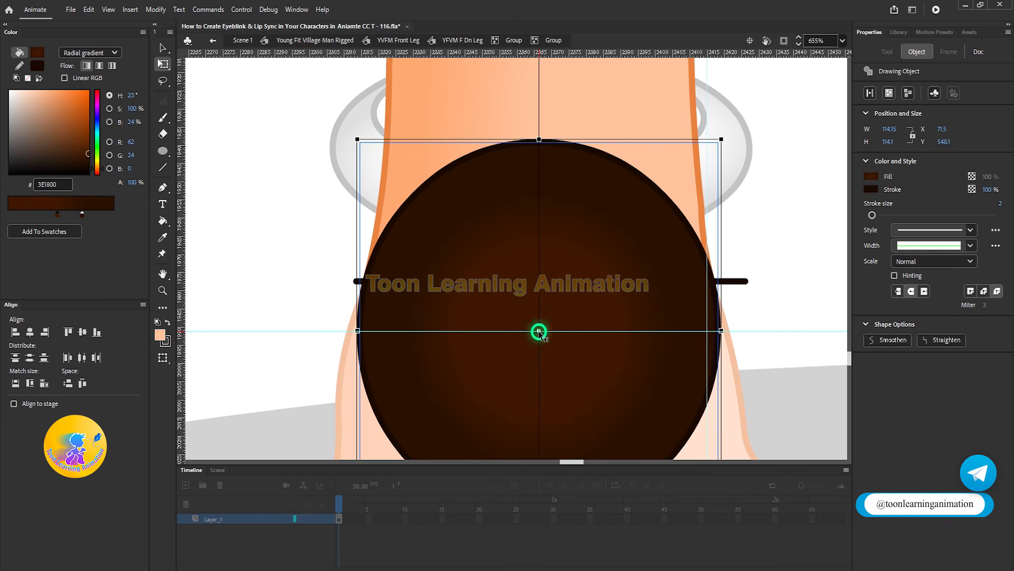
scroll(537, 245, down, 3)
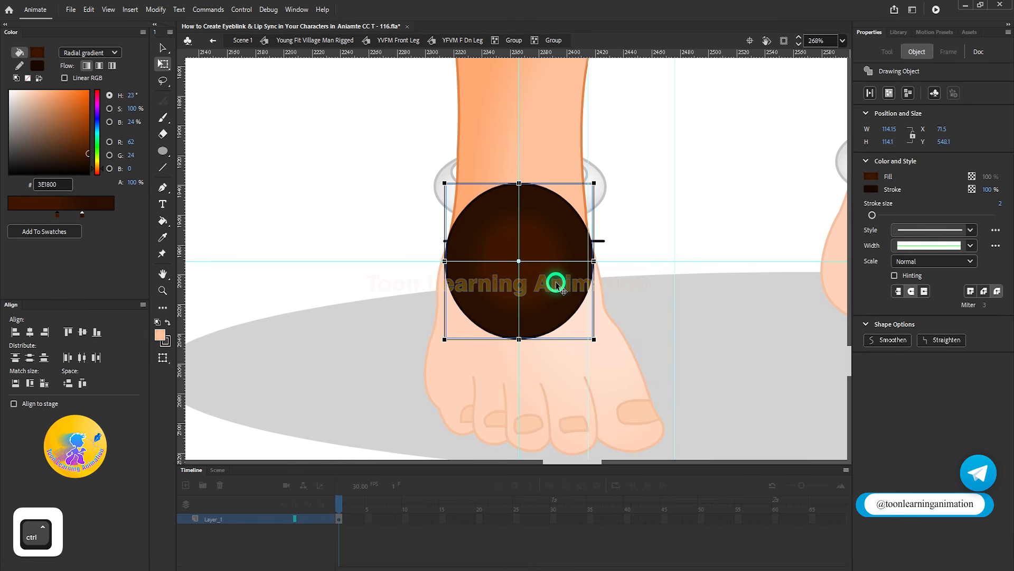
Break apart the ankle circle and fill it with the leg's skin gradient.
key(ctrl+b)
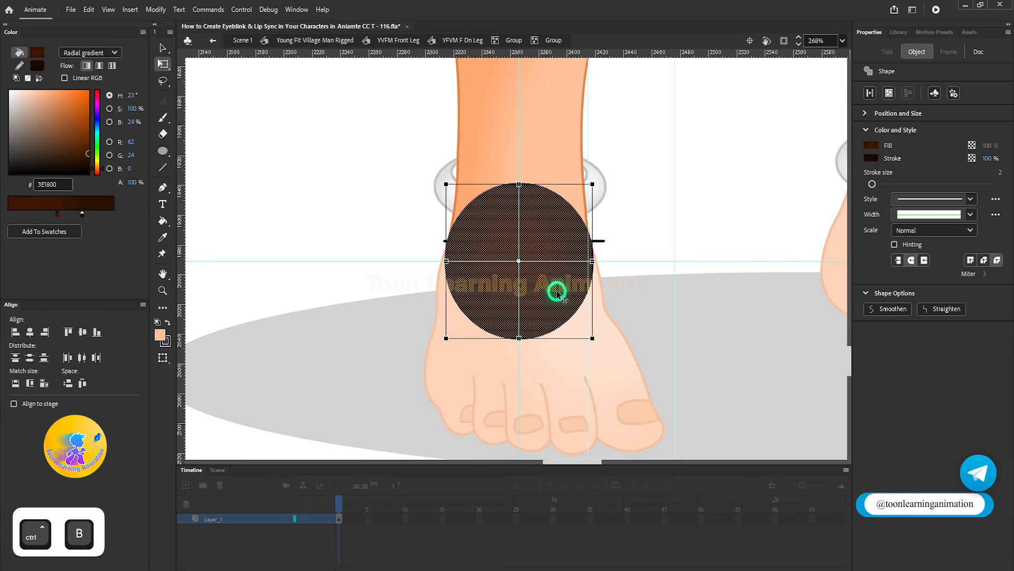
click(192, 268)
click(507, 150)
click(494, 222)
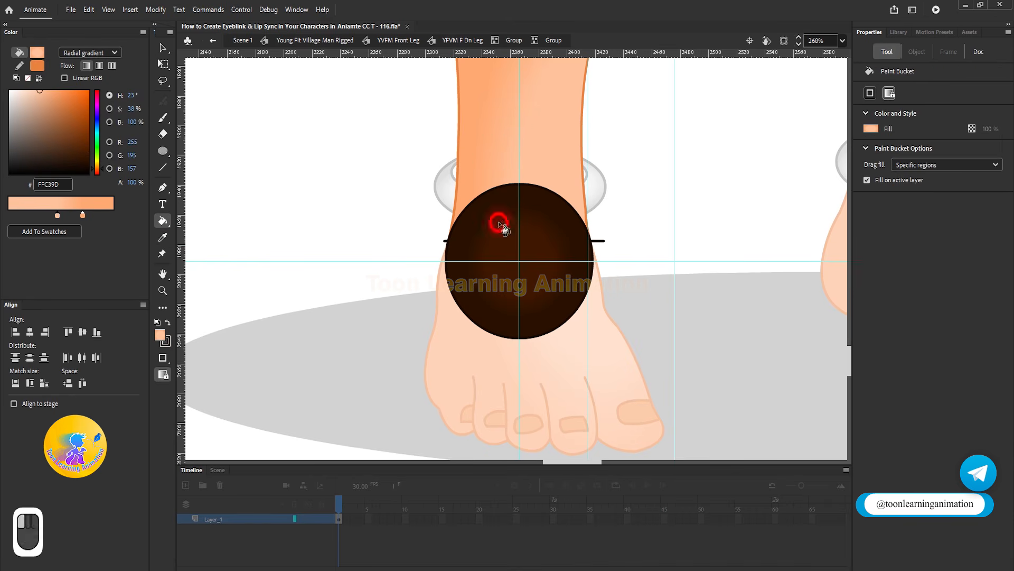
Recolor the circle's outline with the leg outline's orange, EA823F.
ctrl+double_click(499, 193)
ctrl+click(480, 192)
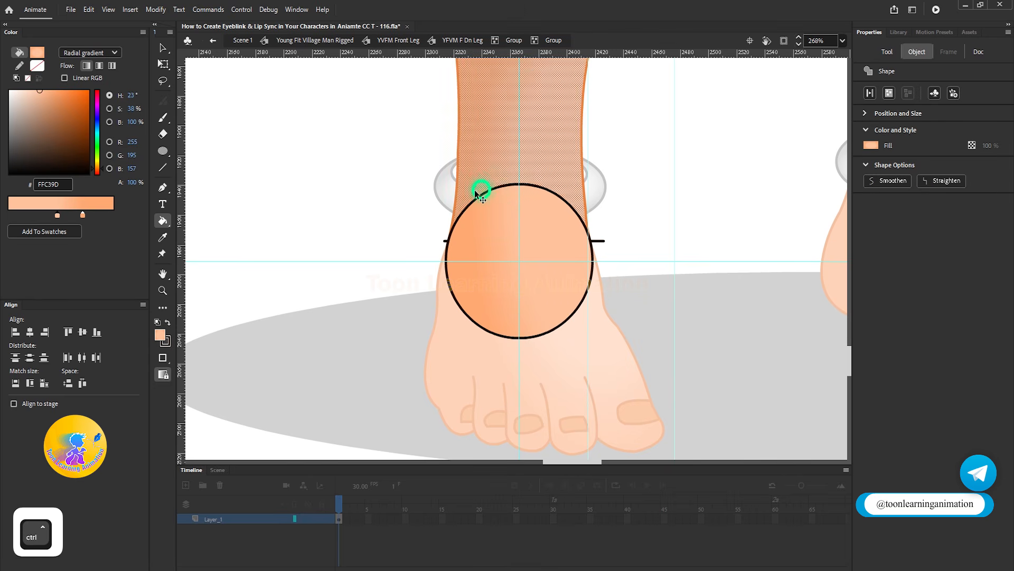
ctrl+click(414, 192)
ctrl+click(491, 193)
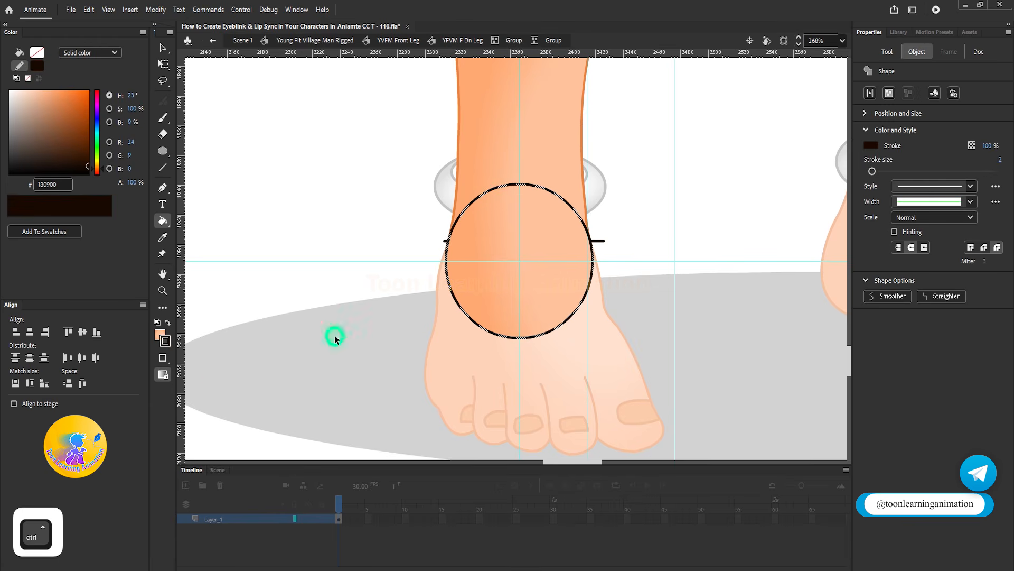
click(165, 341)
click(583, 185)
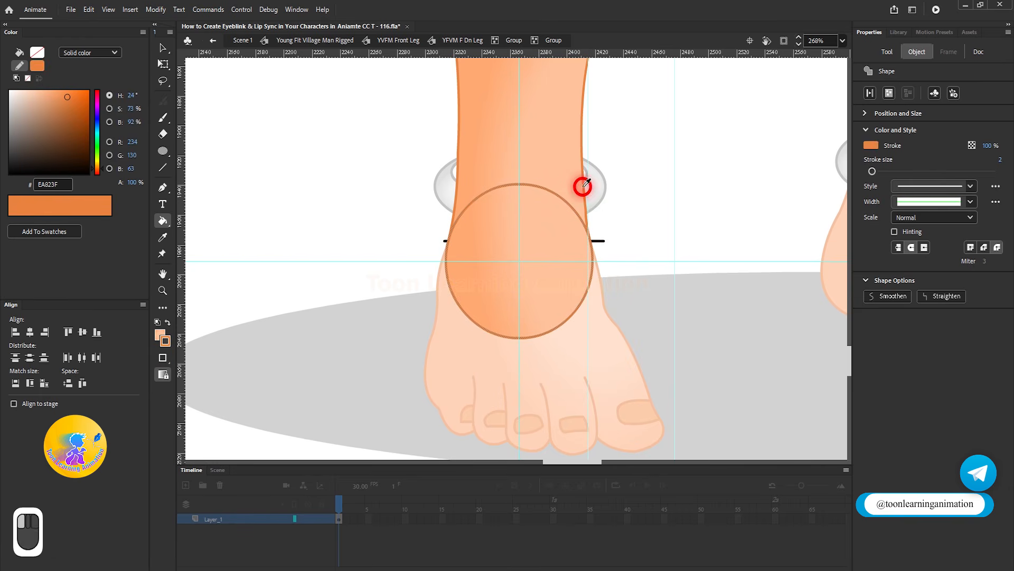
ctrl+click(628, 206)
Delete the leftover ends of the ankle cut line and the circle's upper outline inside the leg.
key(v)
click(585, 283)
key(Delete)
click(443, 241)
key(Delete)
click(569, 203)
key(Delete)
Convert the foot group to a graphic symbol named YFVM FL Feet.
click(655, 208)
double_click(655, 207)
key(ctrl+q)
click(602, 290)
click(645, 347)
key(ctrl+z)
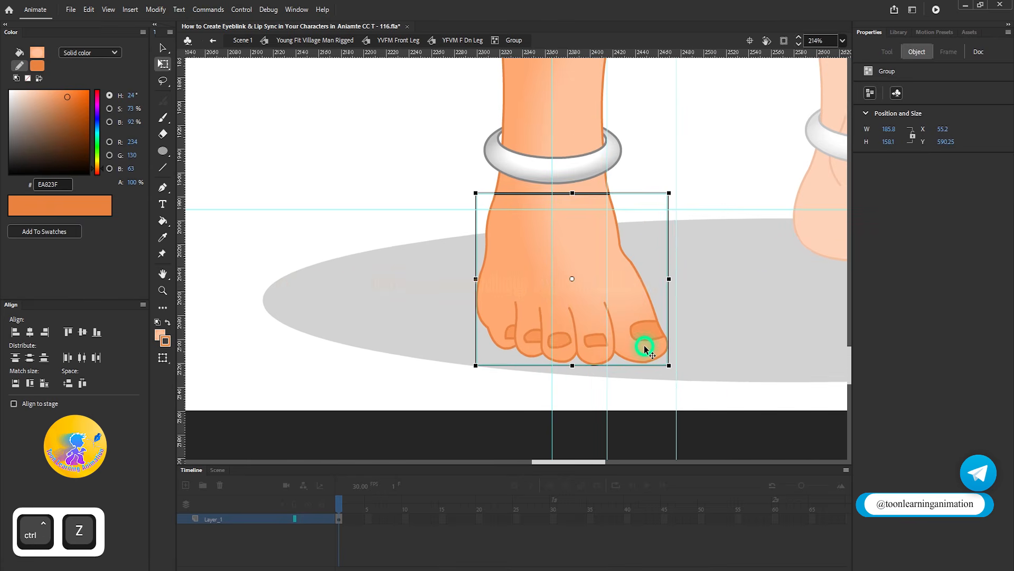
key(F8)
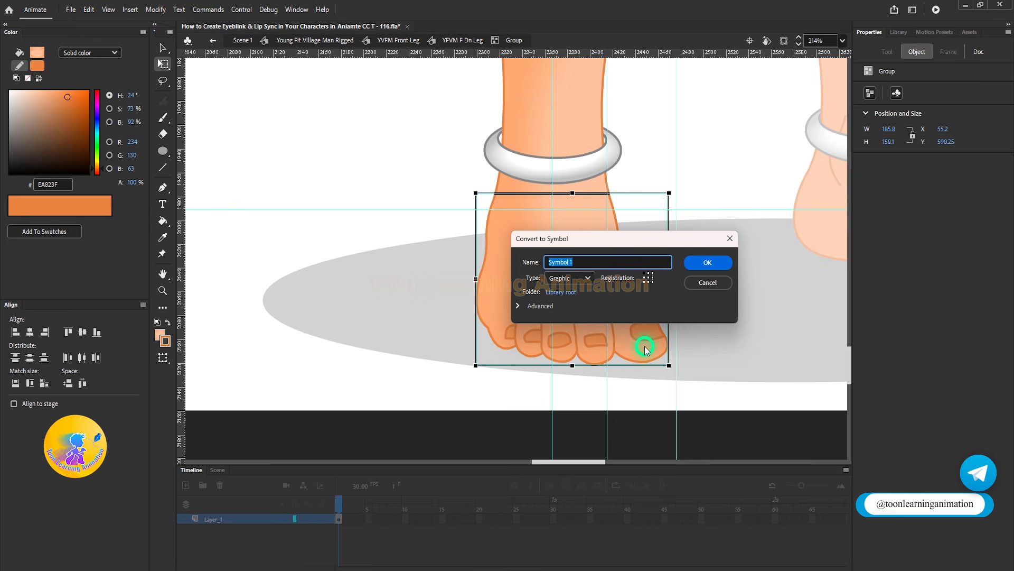
text(YFVM FL F)
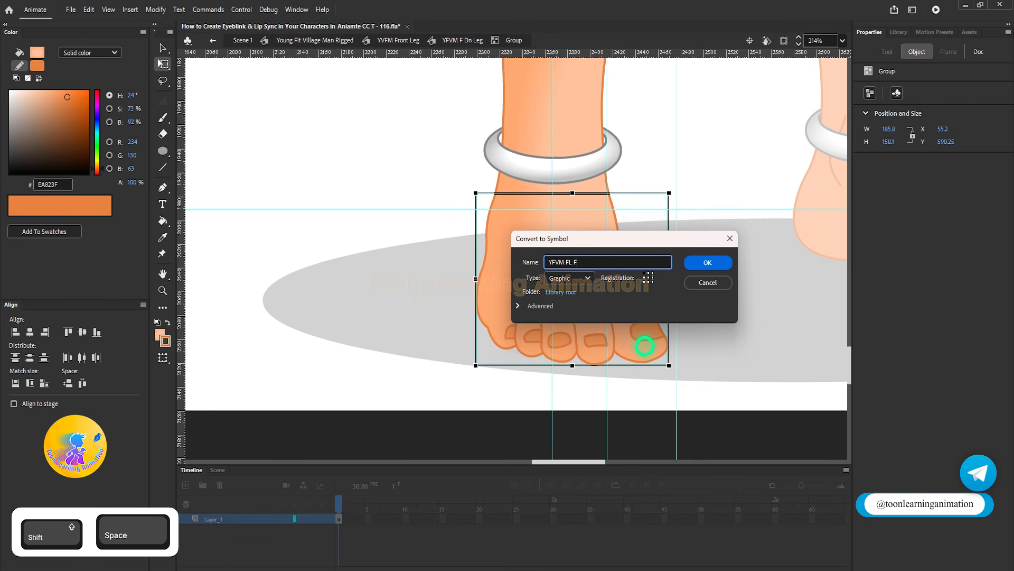
text(eet)
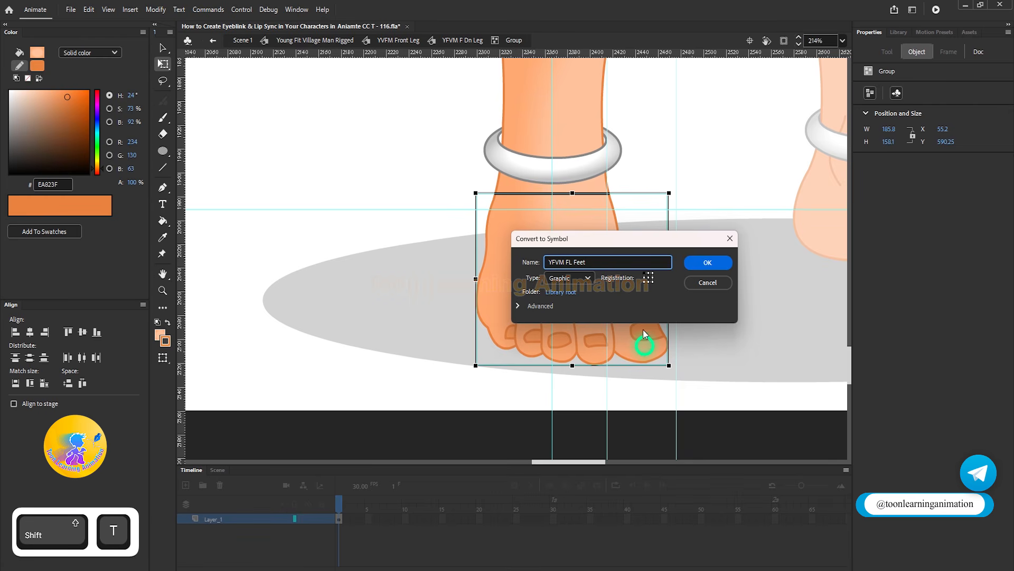
click(696, 264)
Move the foot symbol's pivot point to the guide intersection at the ankle and save the file.
click(160, 100)
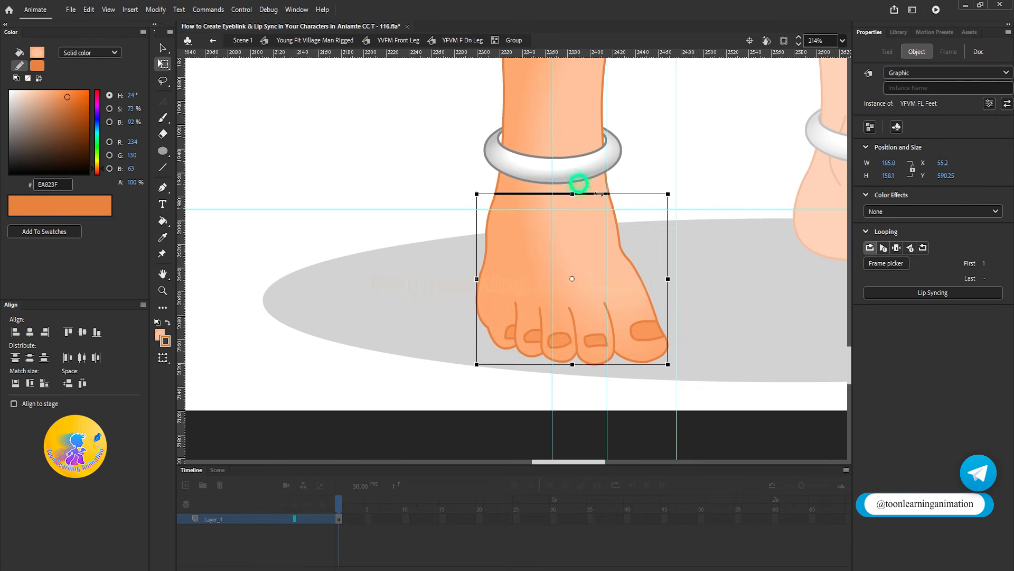
drag(573, 279, 546, 217)
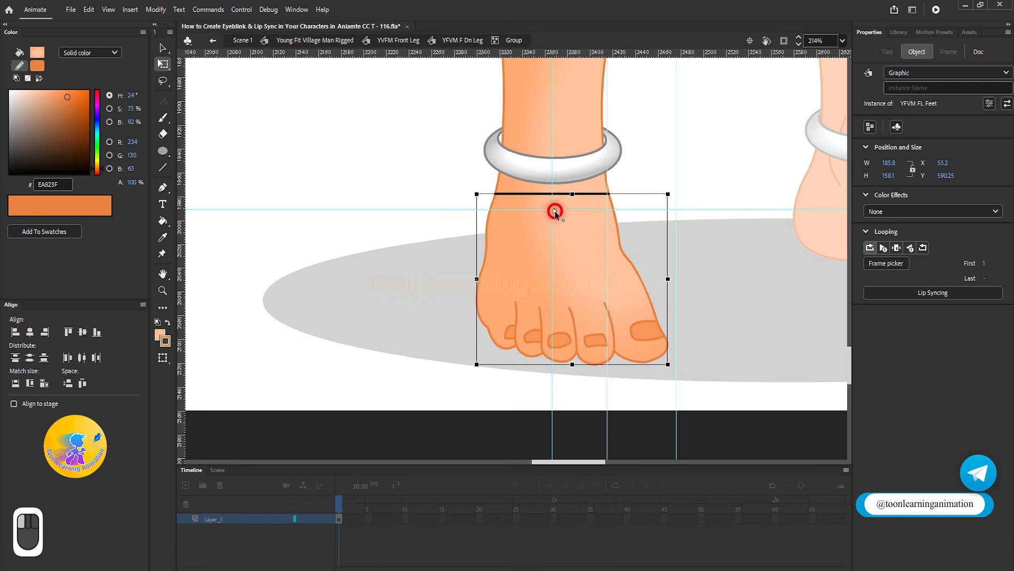
scroll(551, 209, up, 10)
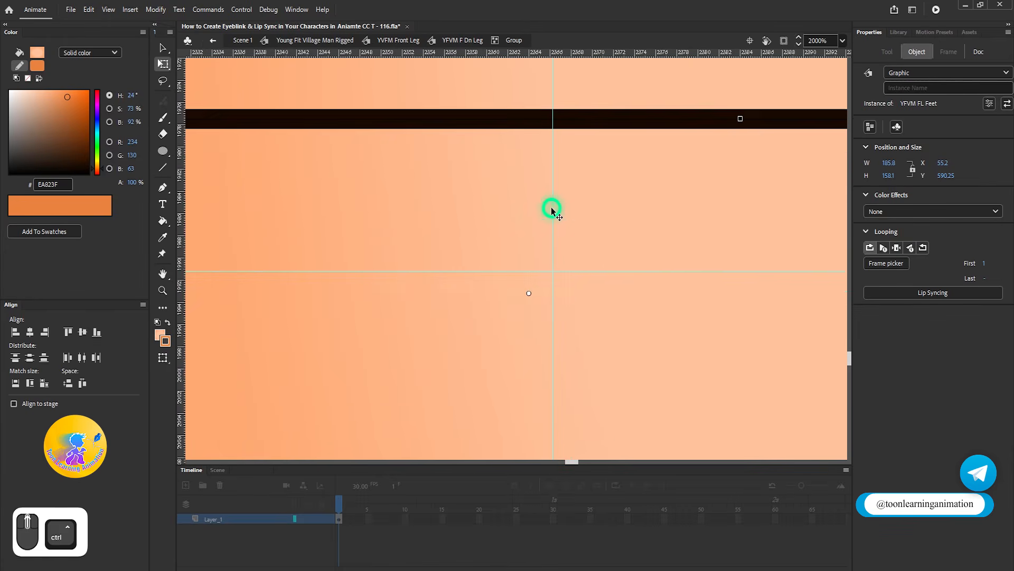
scroll(538, 268, down, 10)
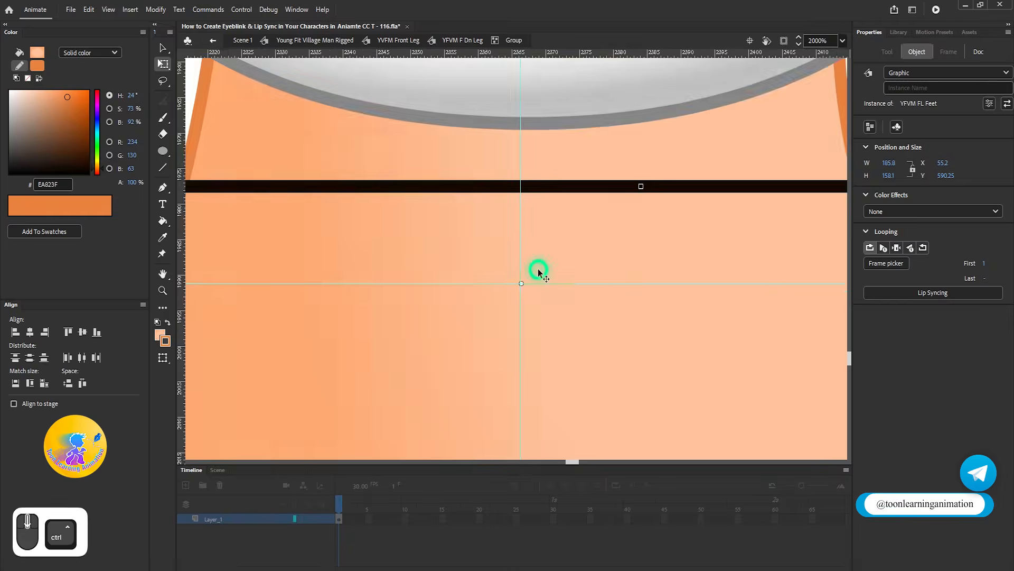
key(ctrl+s)
Open the foot symbol's inner group, delete the black cut line along its upper edge, and return to the lower-leg symbol.
key(v)
double_click(552, 265)
double_click(553, 265)
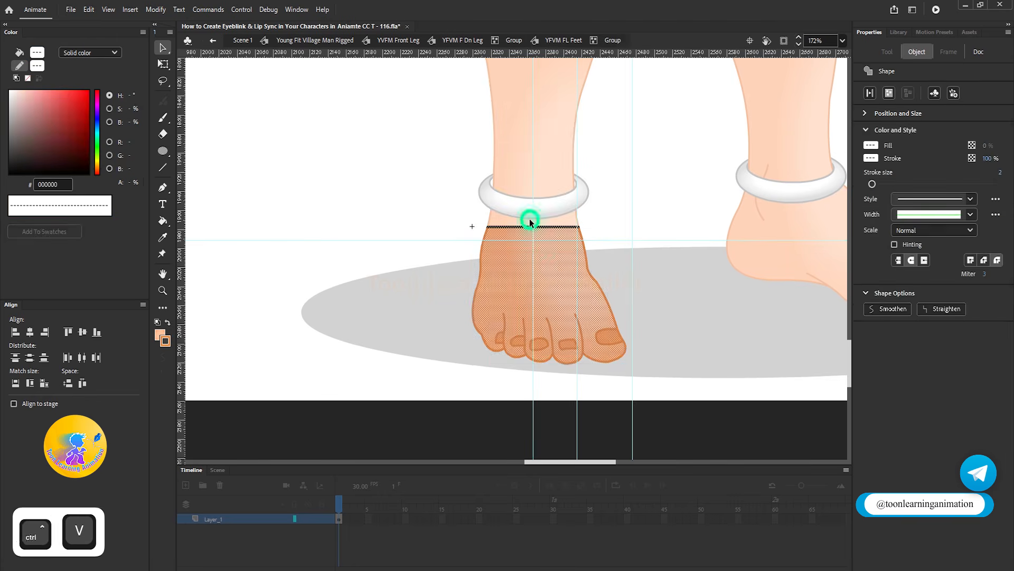
scroll(529, 221, up, 5)
click(512, 231)
click(512, 243)
key(Delete)
double_click(735, 235)
double_click(736, 235)
Reopen the lower-leg group, try rotating the foot symbol about its ankle pivot, and undo the rotation.
scroll(535, 186, down, 4)
scroll(535, 184, down, 3)
key(q)
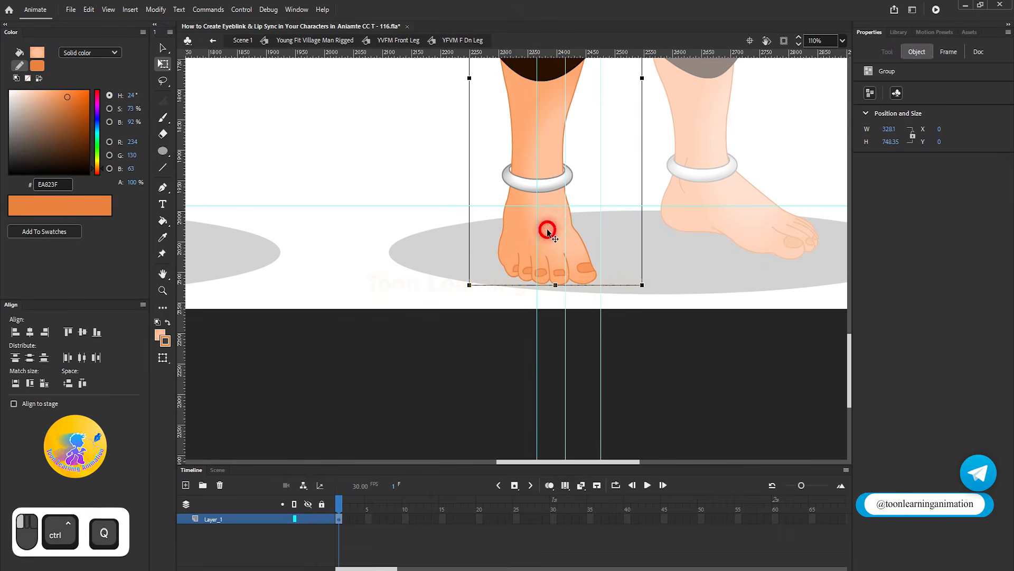
double_click(547, 229)
click(547, 229)
drag(607, 279, 656, 312)
key(ctrl+z)
scroll(473, 310, down, 3)
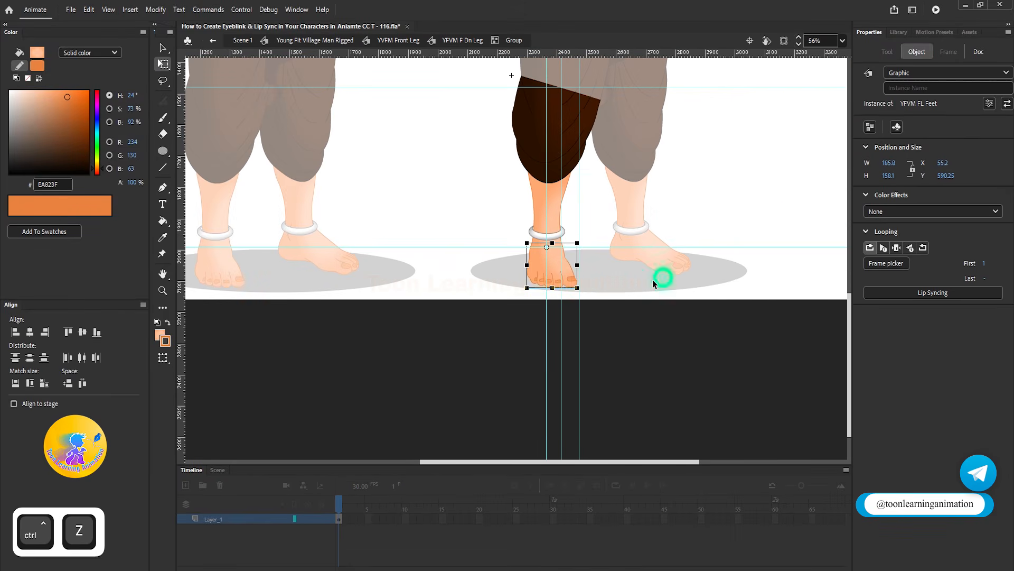
scroll(702, 265, up, 2)
scroll(593, 274, down, 2)
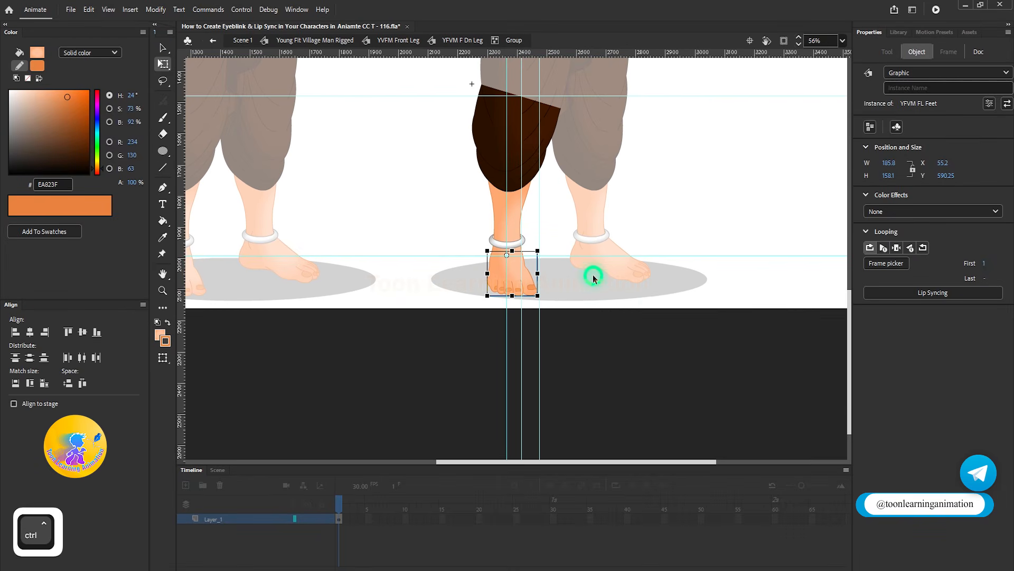
Group the trouser leg, bare leg and anklet together, leaving the foot symbol out.
key(v)
drag(458, 205, 570, 245)
drag(521, 199, 429, 159)
key(ctrl+z)
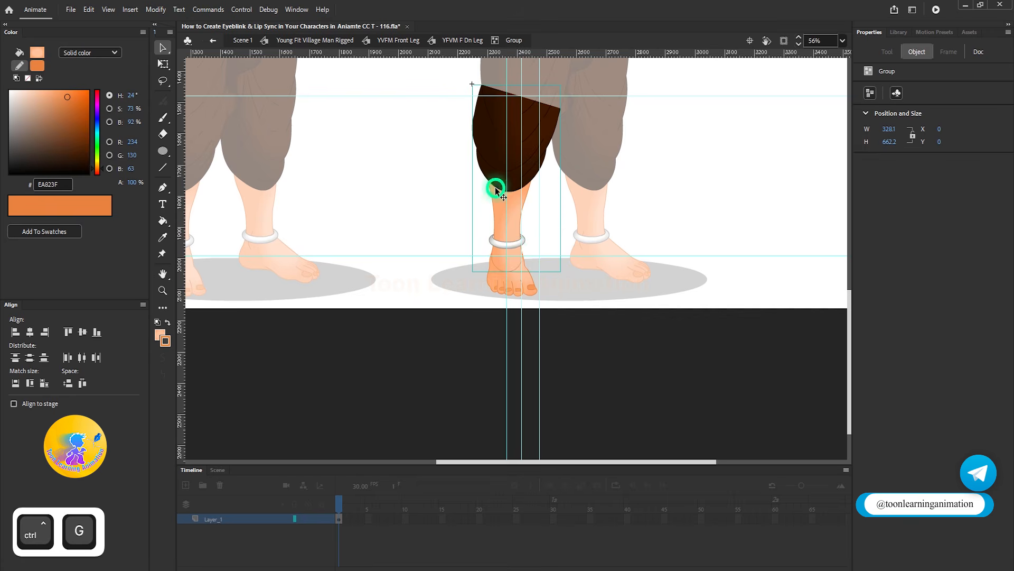
Send the new leg group to the back, behind the foot symbol, and leave the enclosing group.
scroll(502, 275, up, 3)
right_click(507, 207)
mouse_move(526, 403)
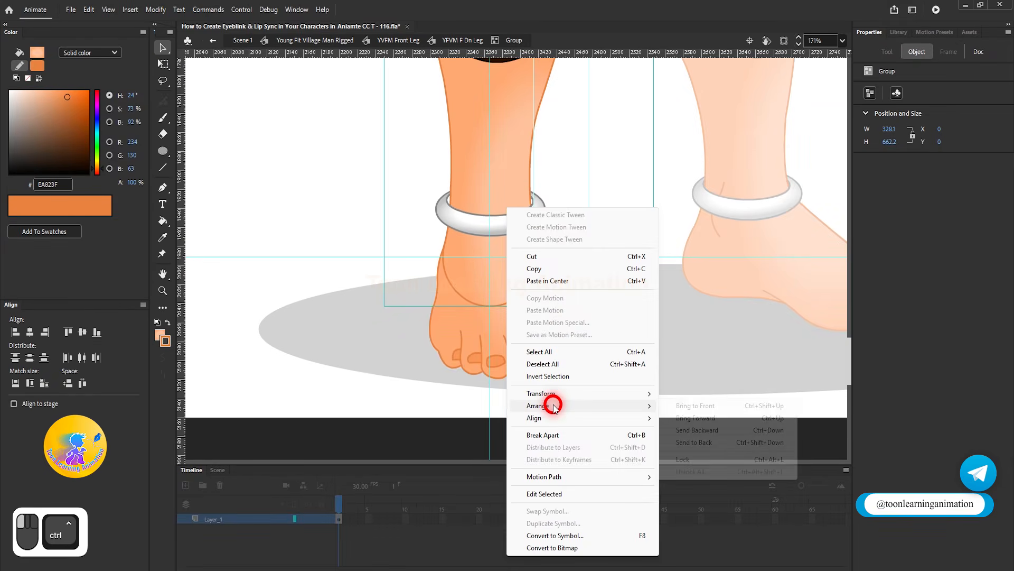
click(695, 442)
click(728, 396)
scroll(679, 345, down, 4)
double_click(679, 345)
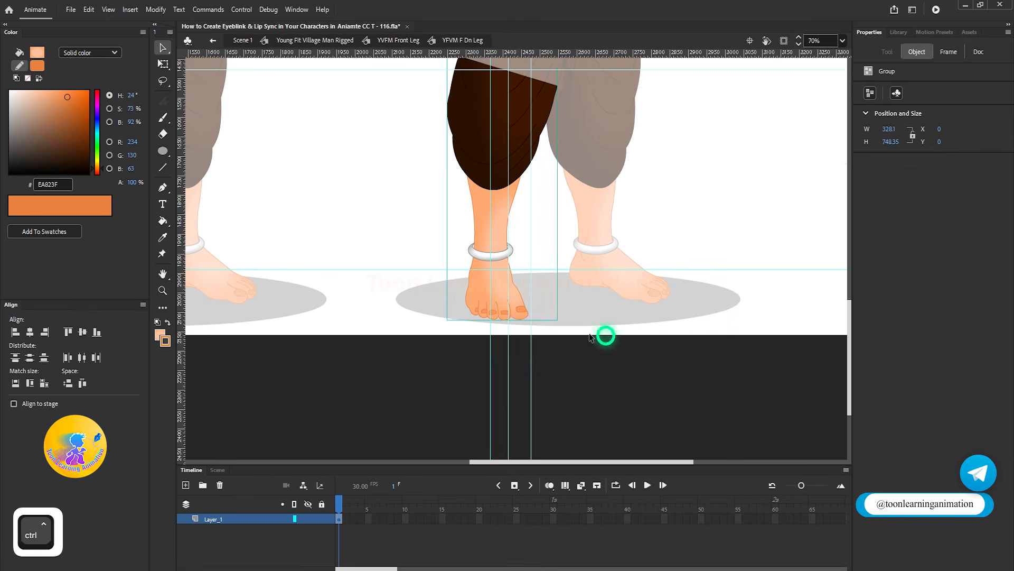
Try moving the complete lower-leg group to check that its parts hold together, and undo the moves.
scroll(582, 330, down, 2)
drag(506, 198, 369, 231)
key(ctrl+z)
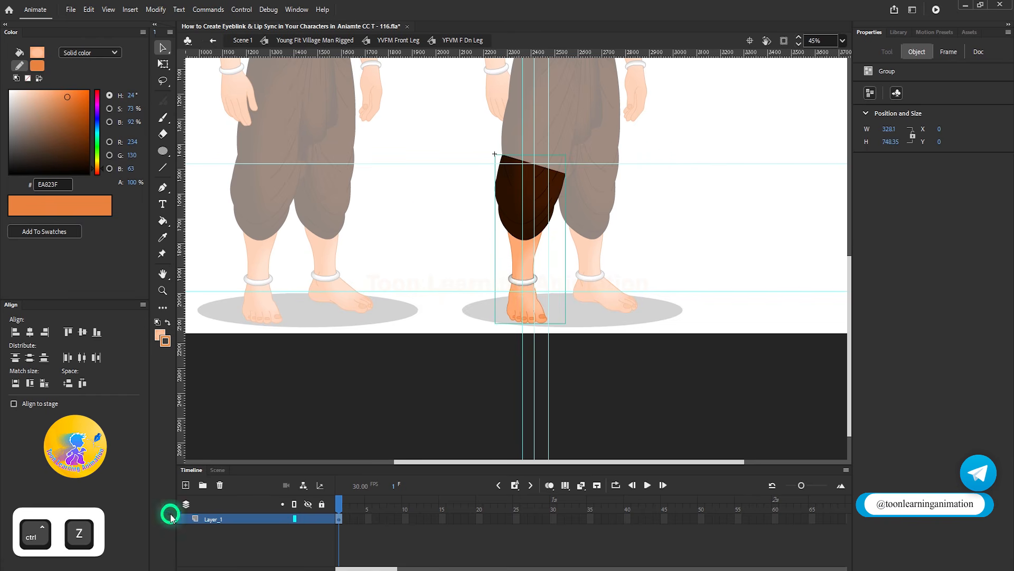
drag(501, 209, 550, 197)
key(ctrl+z)
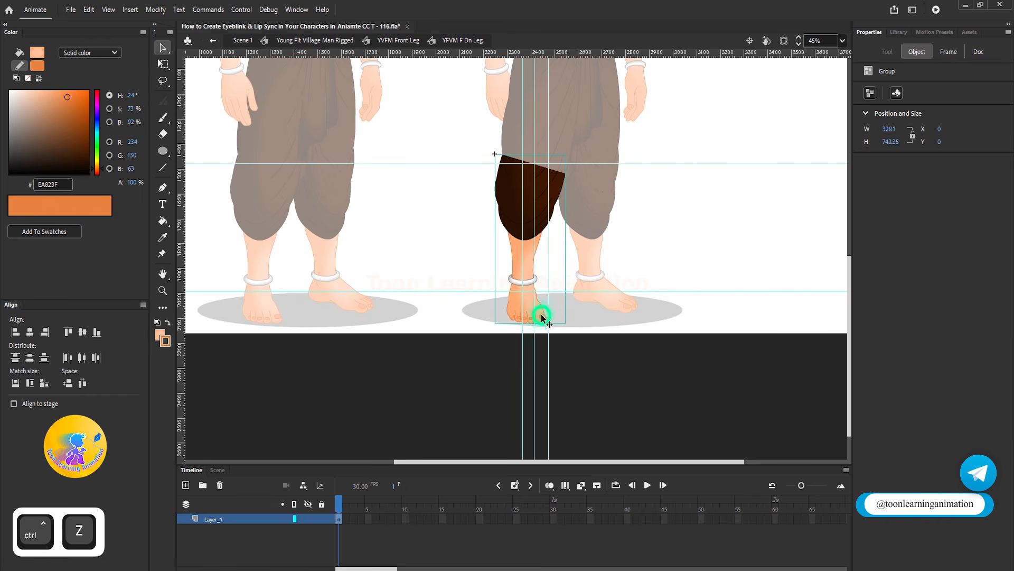
Break apart the enclosing lower-leg group into the leg group and the foot symbol.
click(293, 519)
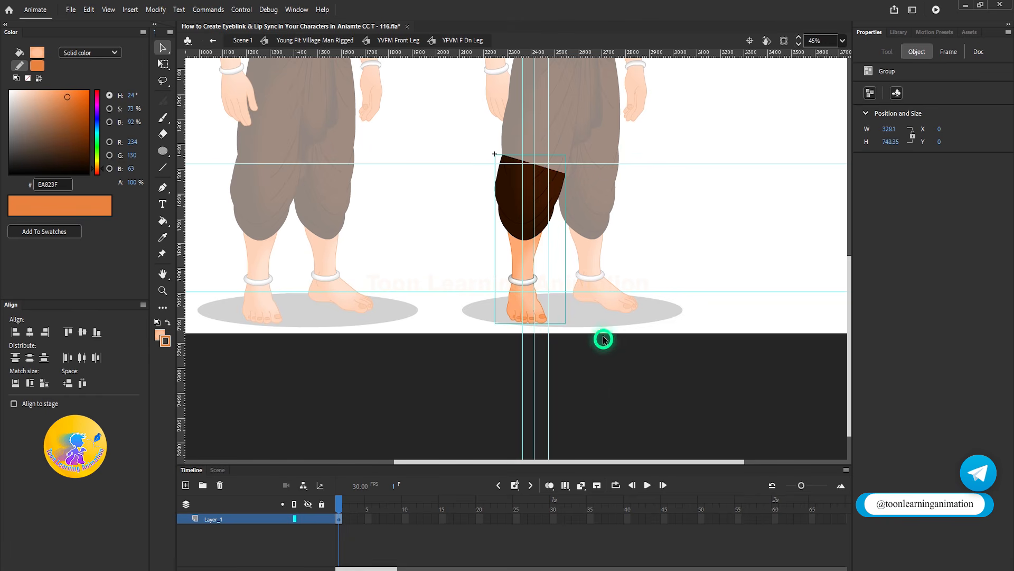
double_click(541, 310)
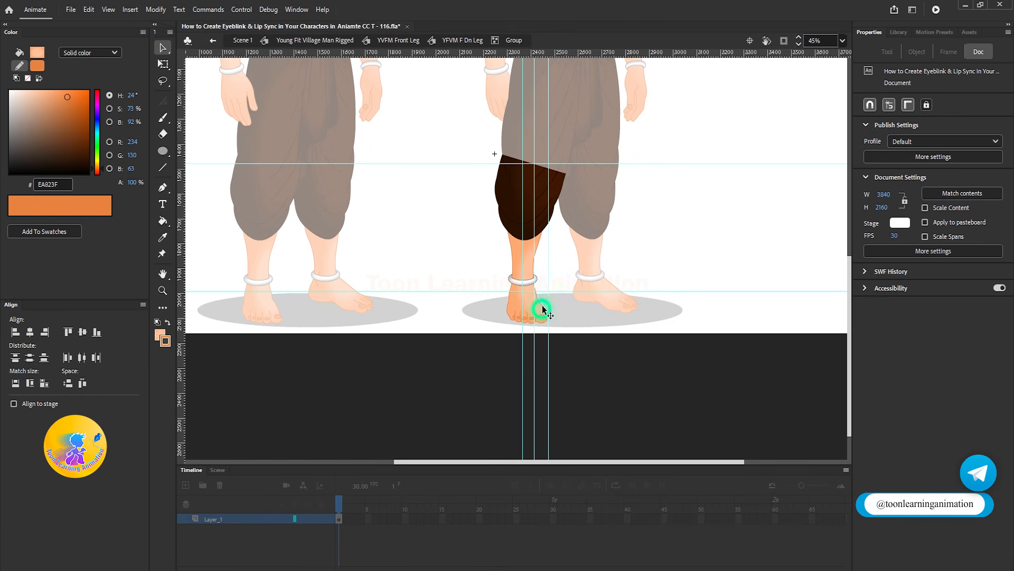
double_click(636, 379)
key(ctrl+b)
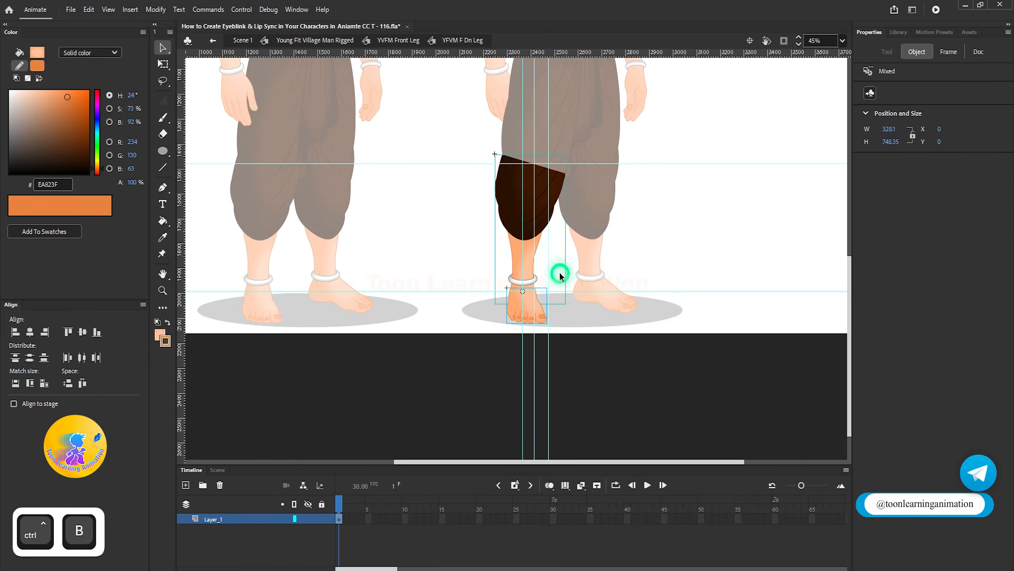
Try moving the foot symbol separately from the leg, and undo back to having both parts selected.
click(560, 276)
scroll(519, 310, up, 1)
drag(509, 312, 465, 318)
key(ctrl+z)
key(ctrl+z)
key(ctrl+z)
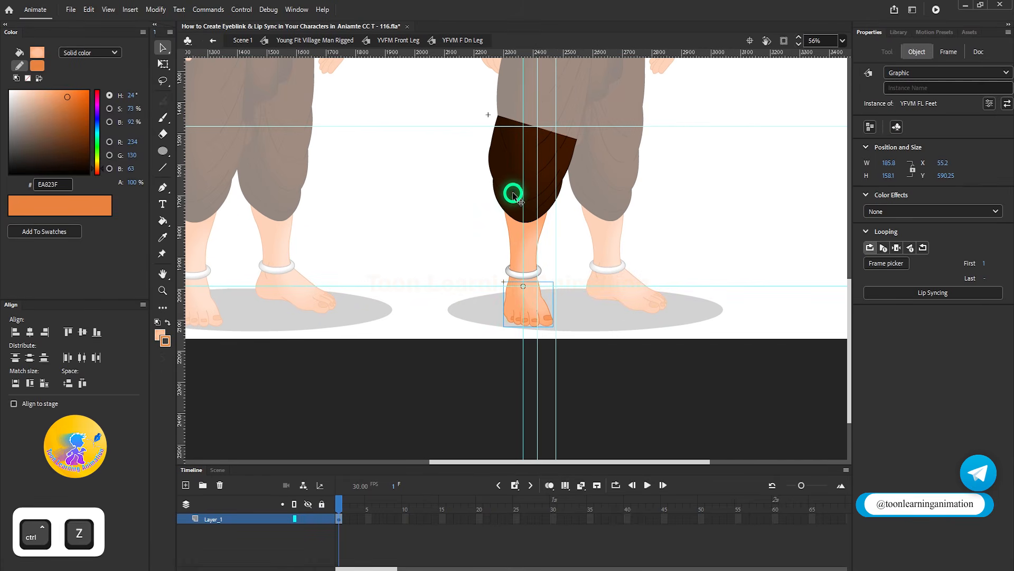
scroll(544, 233, down, 2)
key(ctrl+z)
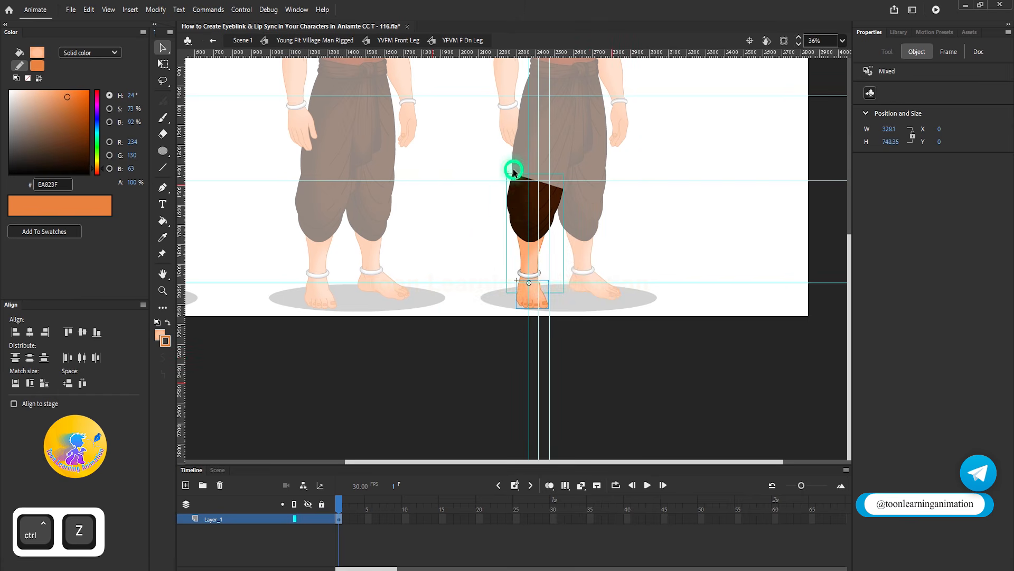
Distribute the leg group and foot symbol to layers, return to the Young Fit Village Man Rigged symbol, and save.
right_click(516, 205)
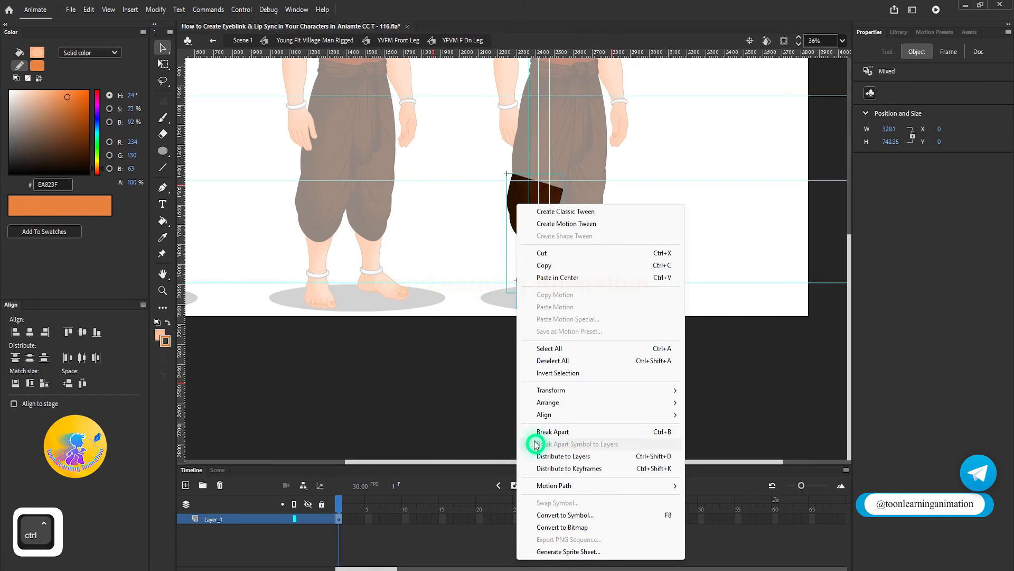
click(563, 453)
click(662, 386)
double_click(642, 352)
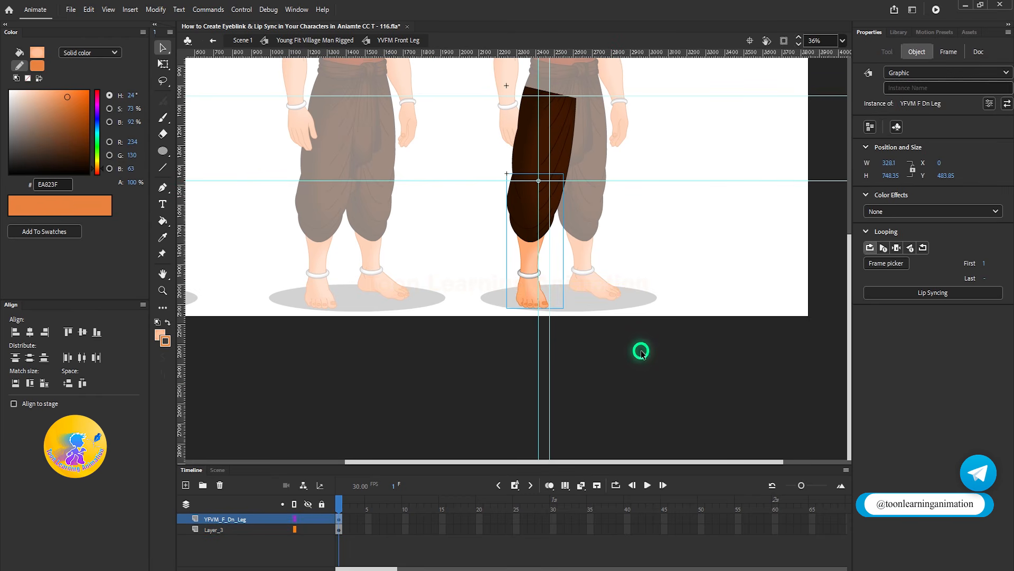
double_click(642, 353)
key(ctrl+s)
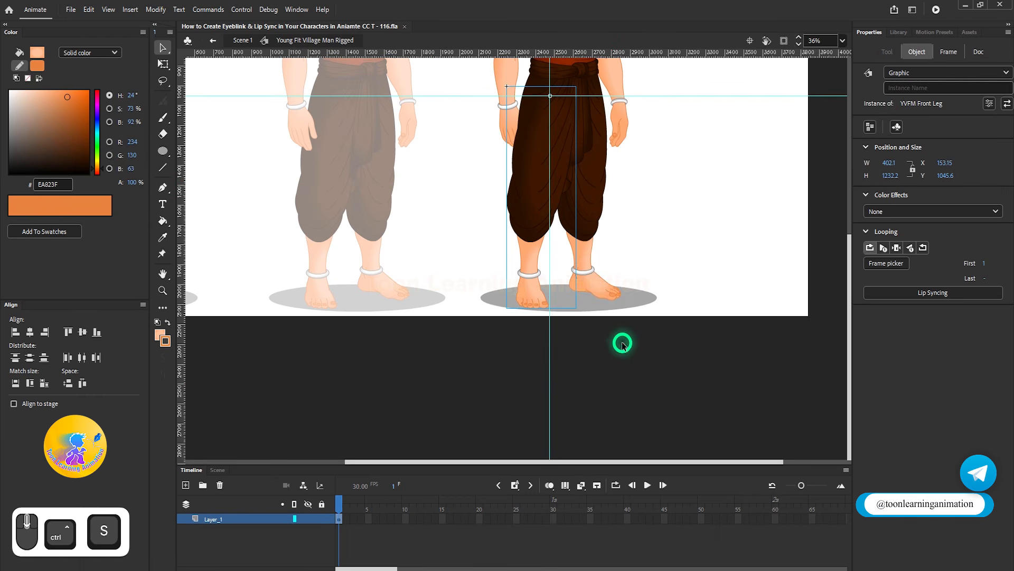
Send the YFVM Front Leg symbol backward two levels so it sits behind the hanging waist cloth.
scroll(614, 271, up, 2)
scroll(599, 161, up, 2)
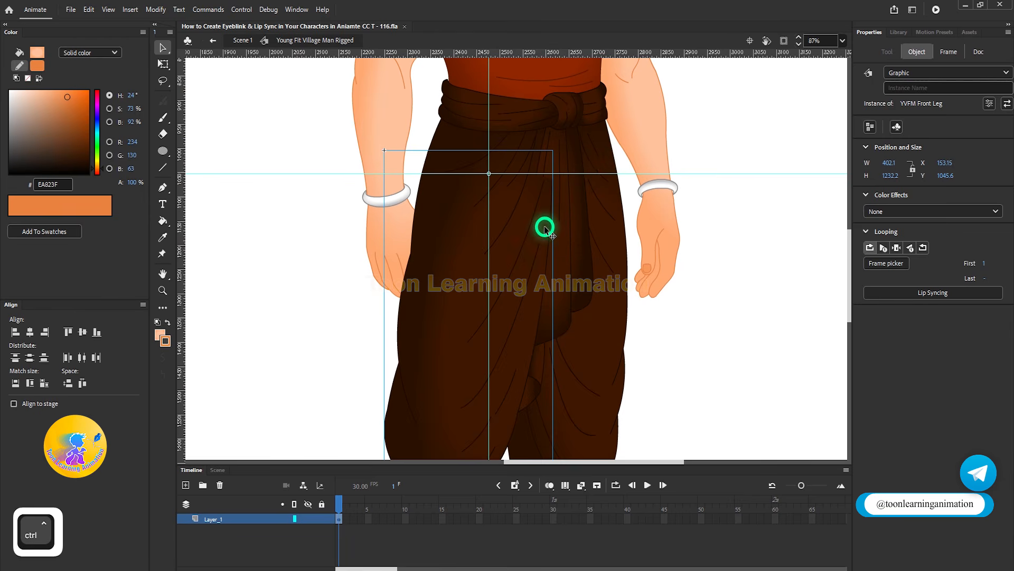
scroll(544, 232, down, 2)
right_click(527, 264)
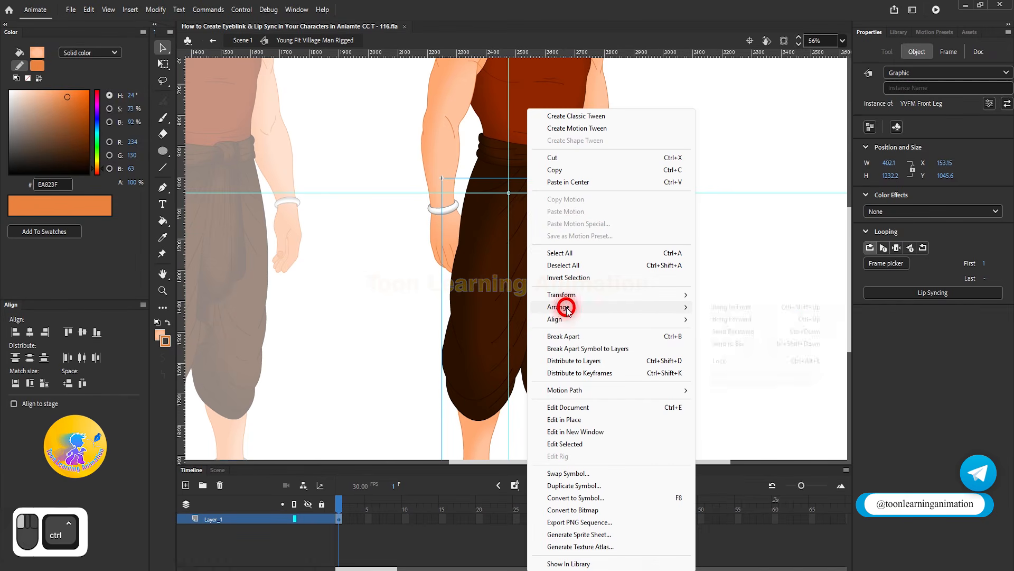
mouse_move(566, 306)
click(738, 328)
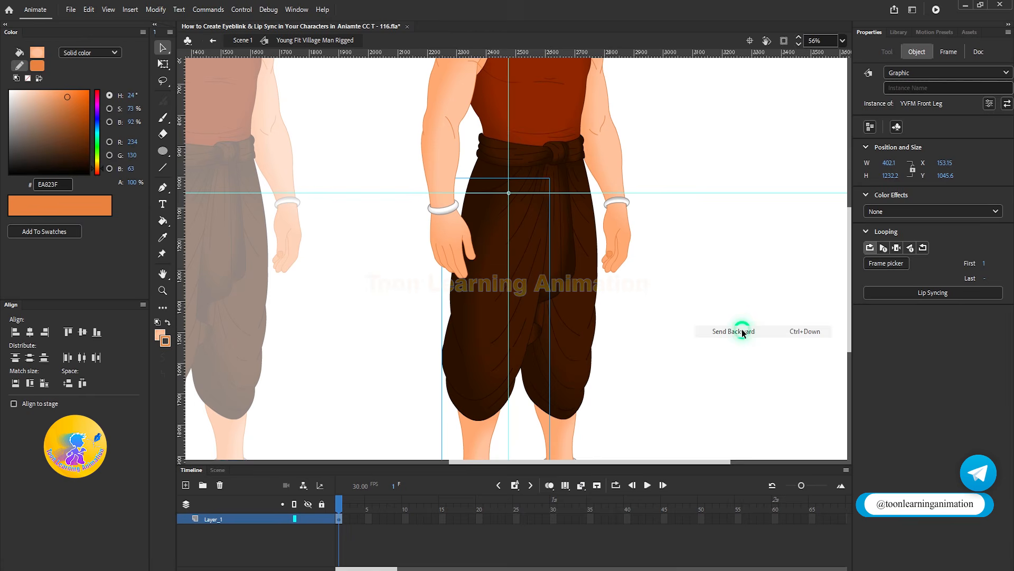
right_click(526, 213)
mouse_move(572, 308)
click(726, 330)
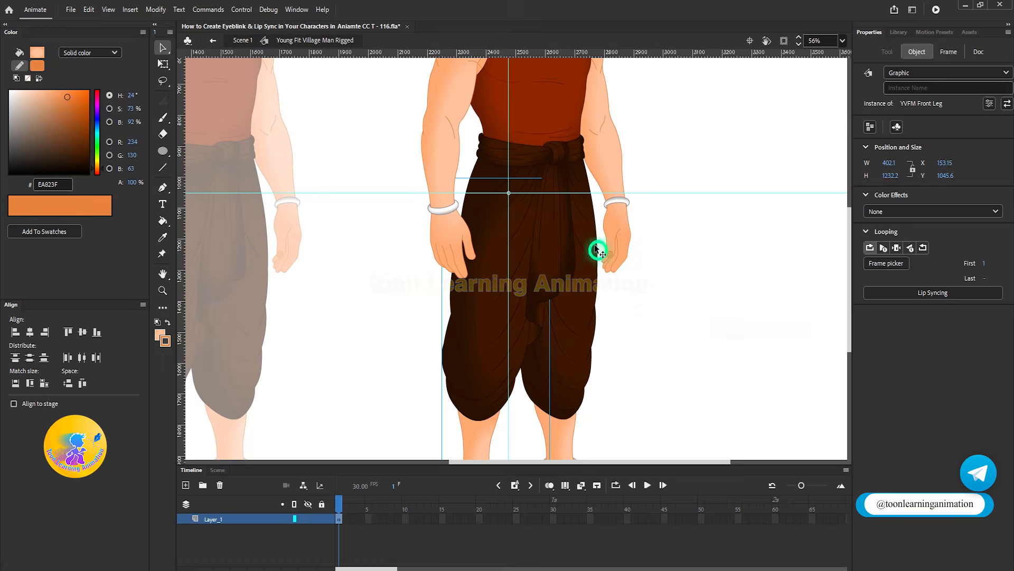
Try moving the waist-cloth pieces around the front leg, and undo the moves.
click(710, 300)
drag(716, 280, 715, 321)
scroll(524, 194, up, 1)
scroll(524, 194, up, 2)
drag(568, 202, 549, 170)
key(ctrl+z)
shift+click(591, 355)
scroll(573, 176, down, 1)
drag(585, 299, 659, 321)
key(ctrl+z)
Try rotating the hanging waist-cloth group with Free Transform, and undo the rotation.
click(731, 337)
key(q)
key(ctrl+z)
scroll(577, 266, down, 3)
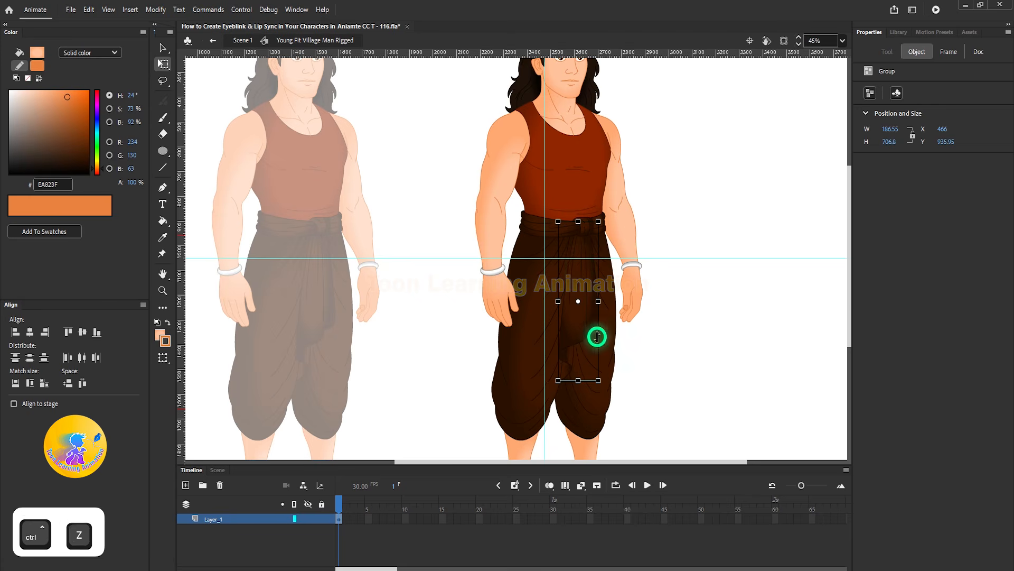
scroll(574, 317, up, 3)
drag(641, 454, 480, 430)
key(ctrl+z)
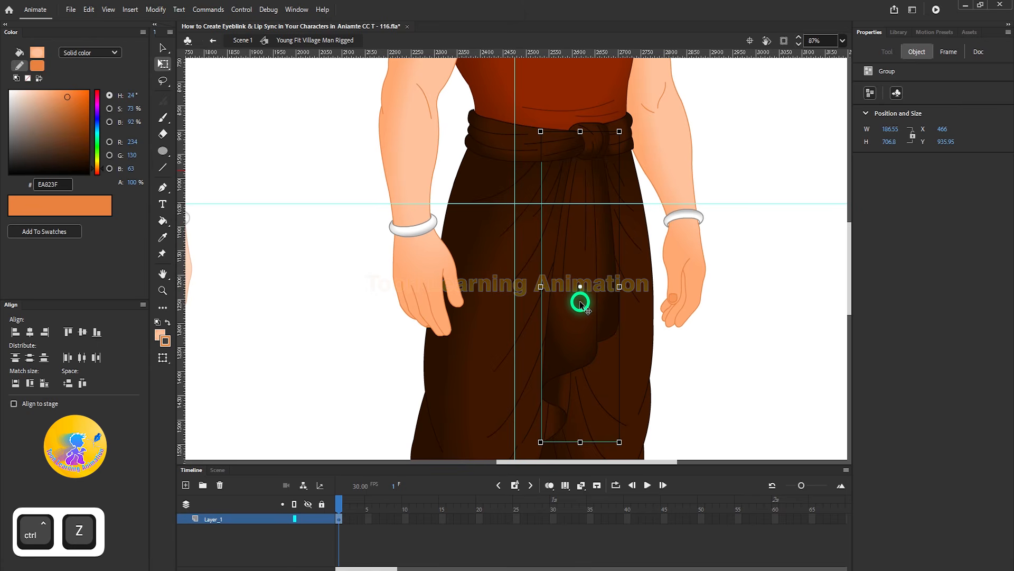
Convert the hanging cloth at the front of the waist into a graphic symbol named Dh Latk.
key(F8)
text(D)
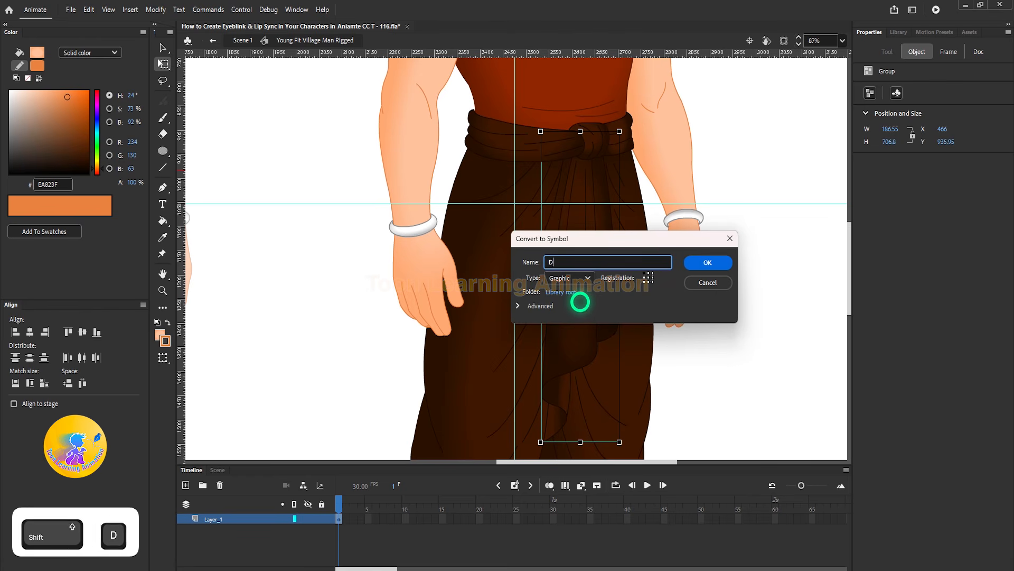
text(h La)
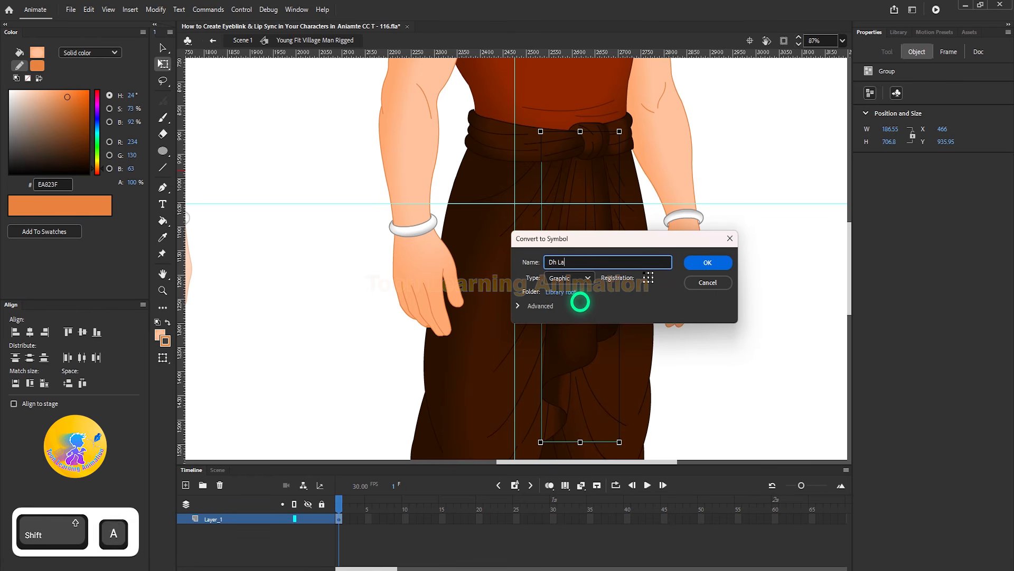
text(tk)
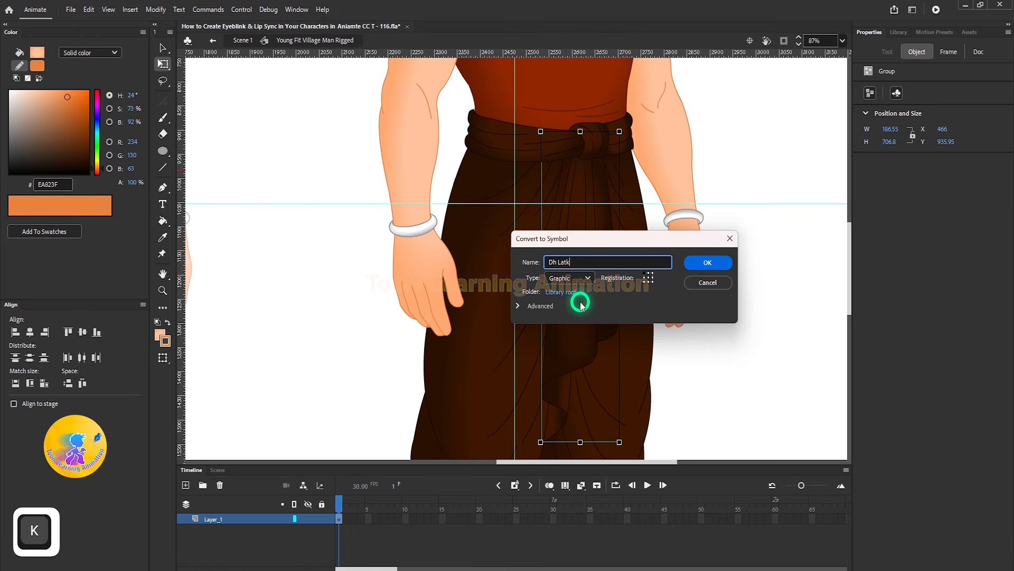
key(Return)
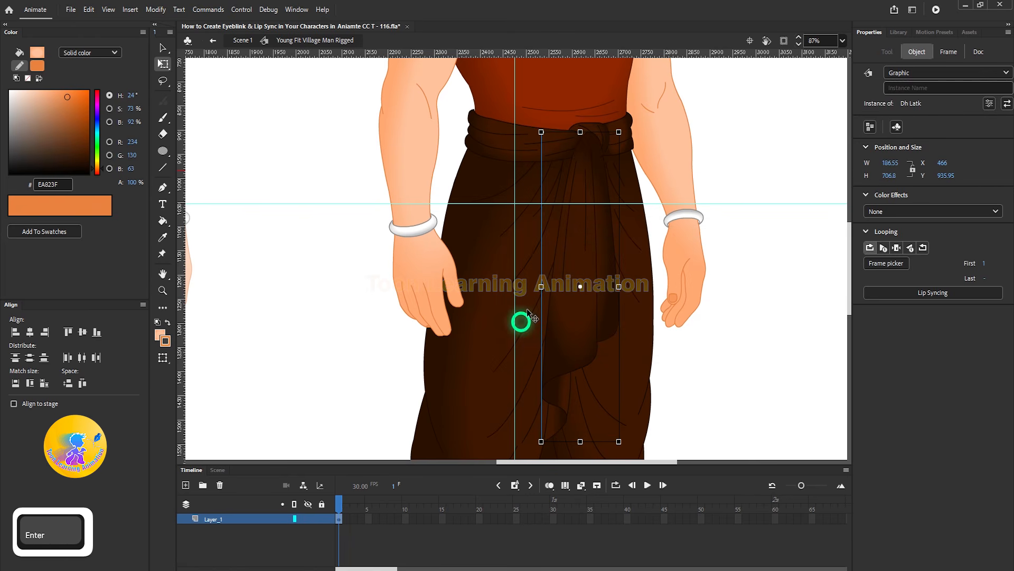
Move the hanging cloth's transformation point up to the waist knot, then test its rotation and undo the test.
drag(580, 286, 590, 152)
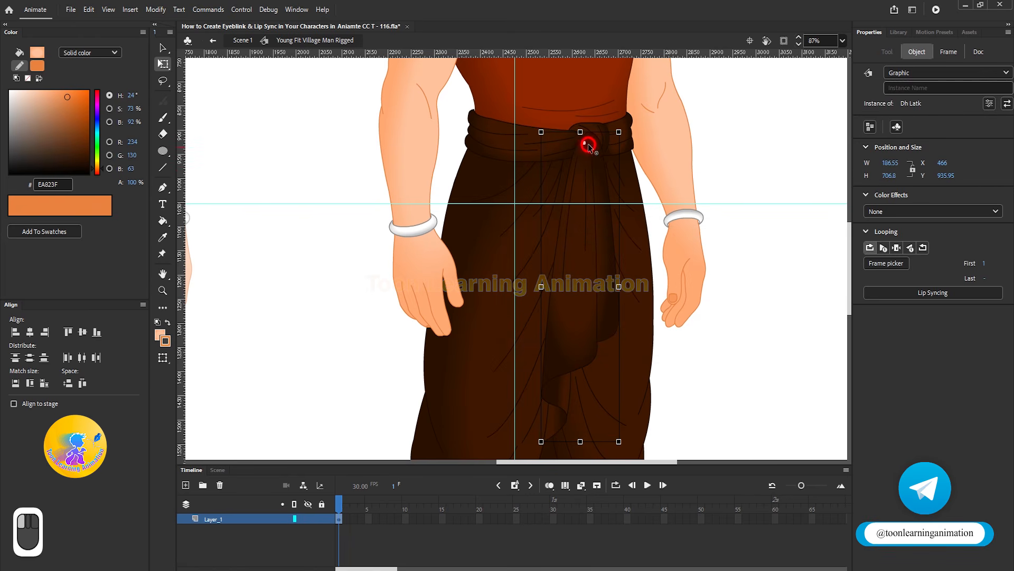
drag(627, 439, 714, 416)
key(ctrl+z)
Bring the waistband group to the front, above the hanging cloth.
click(522, 136)
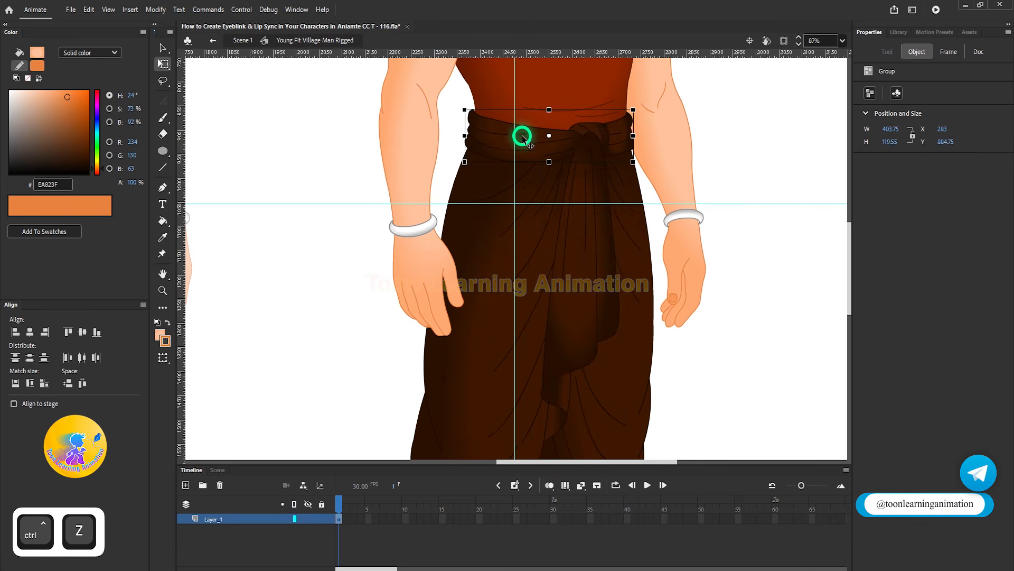
right_click(545, 138)
mouse_move(601, 335)
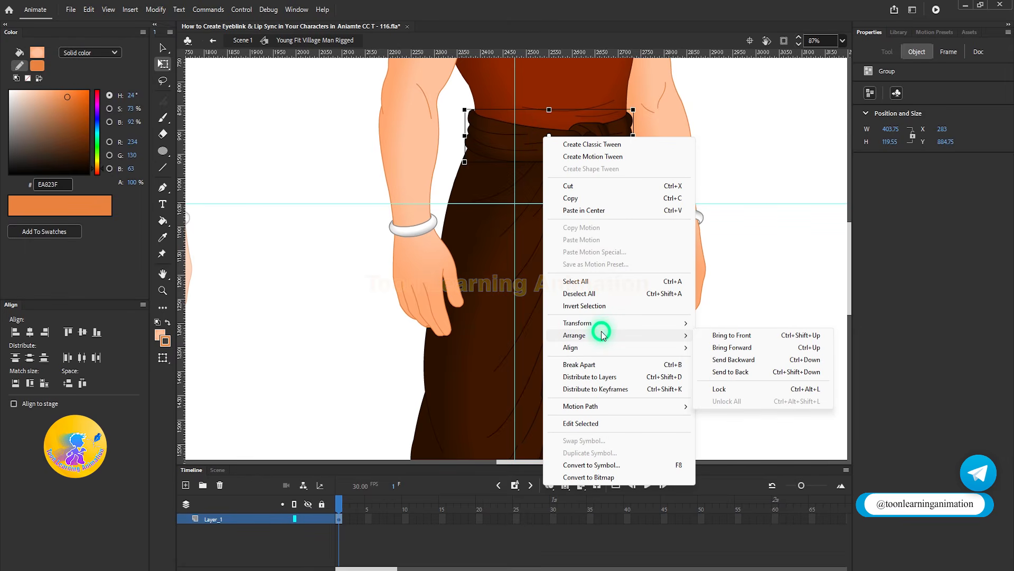
click(739, 334)
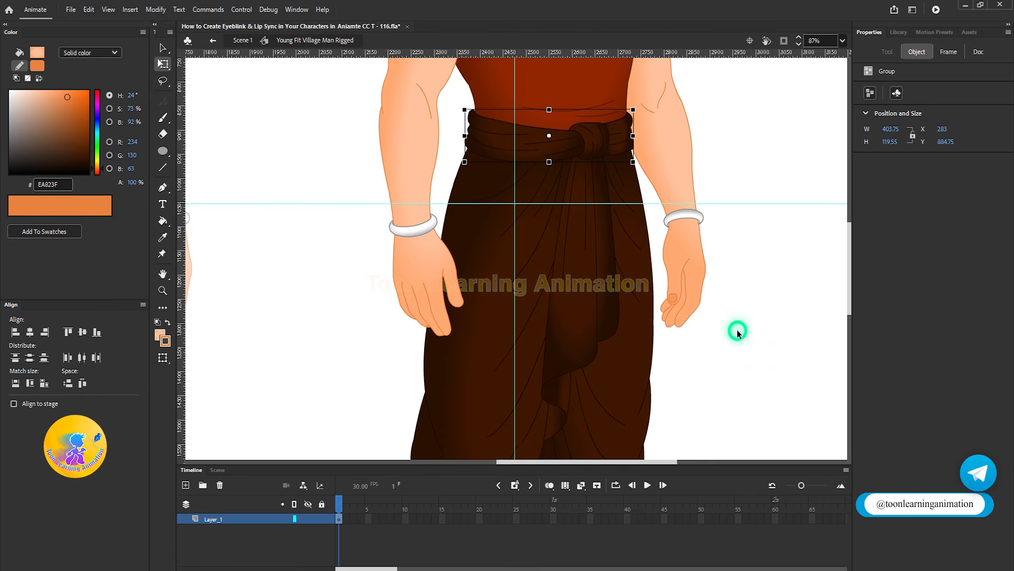
Convert the waistband and hanging cloth together into one graphic symbol named Dh Uper Parts.
shift+click(593, 266)
drag(593, 269, 713, 308)
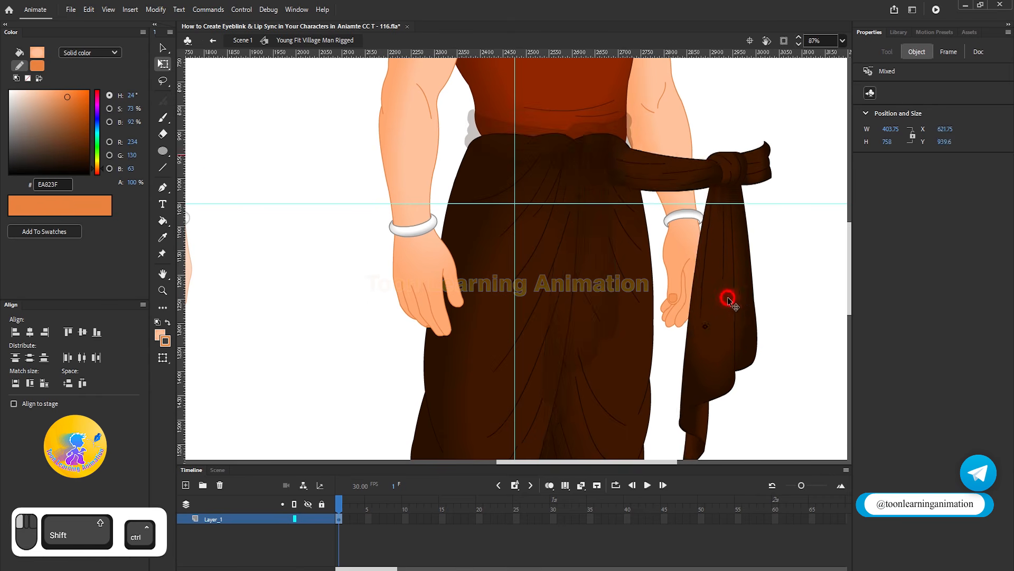
key(ctrl+z)
key(F8)
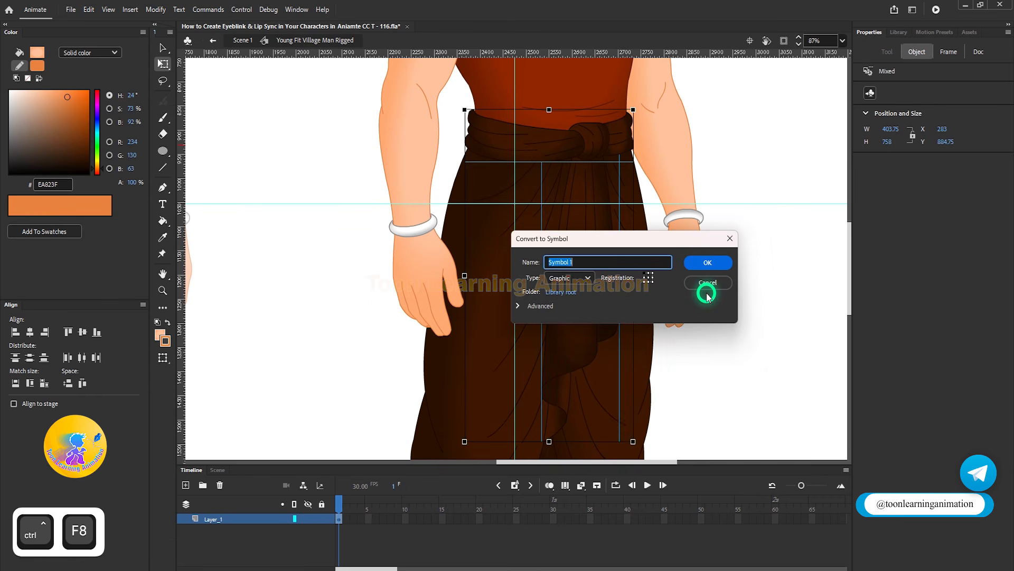
text(Dh Up)
text(Par)
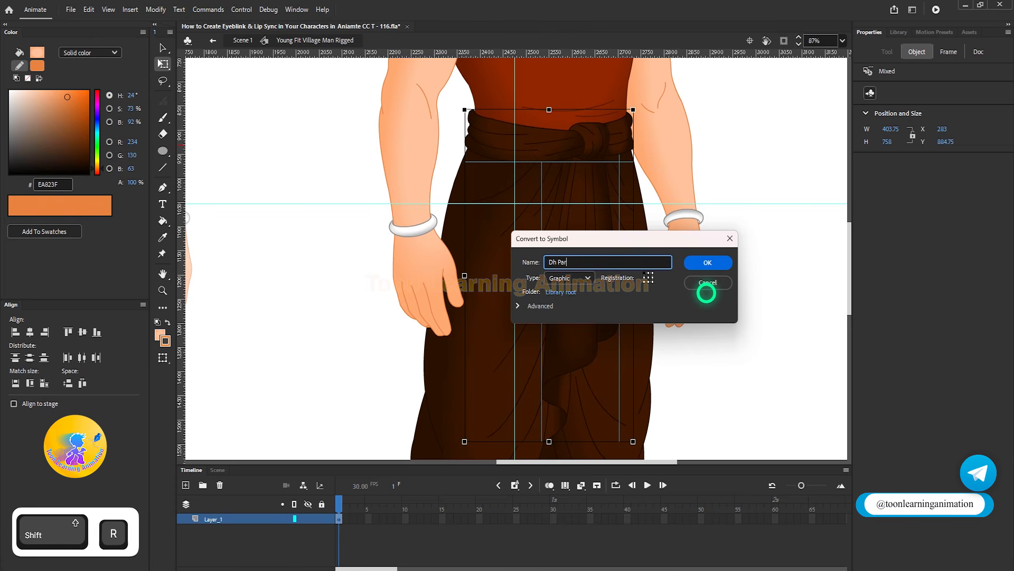
text(ts)
key(Left)
key(Left)
key(Left)
key(Left)
key(Left)
key(Left)
text(Up)
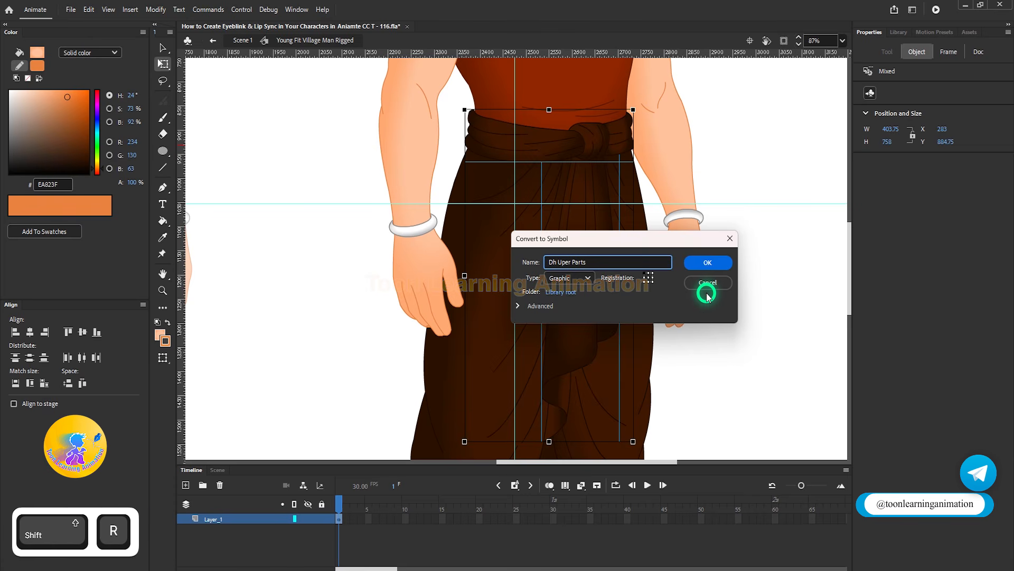
text(er)
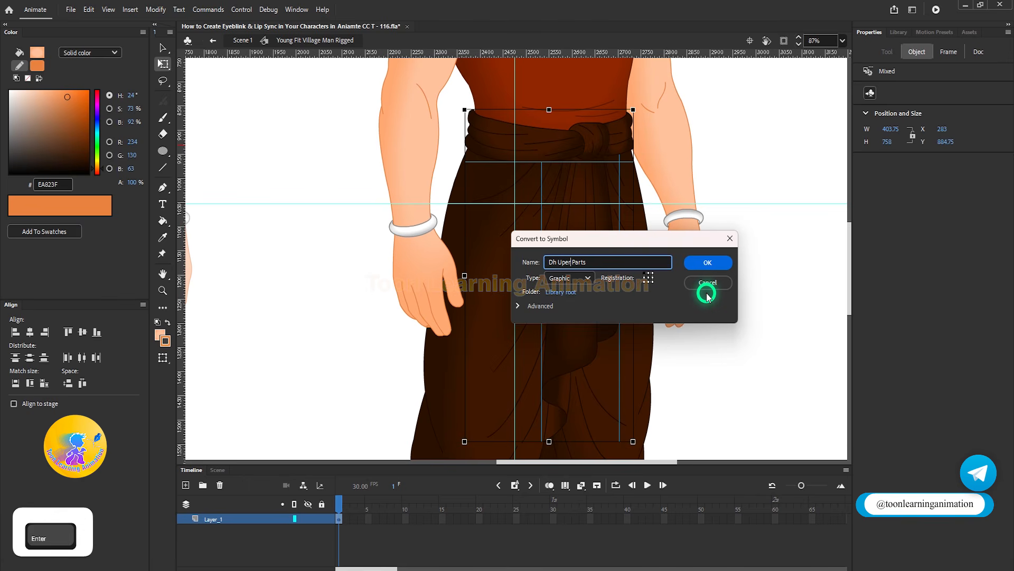
key(Return)
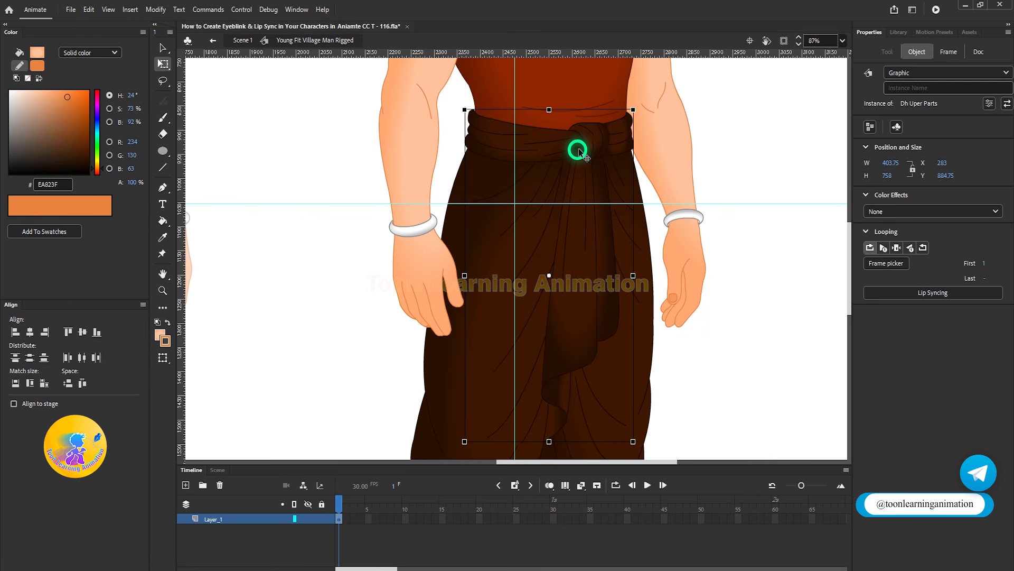
click(716, 154)
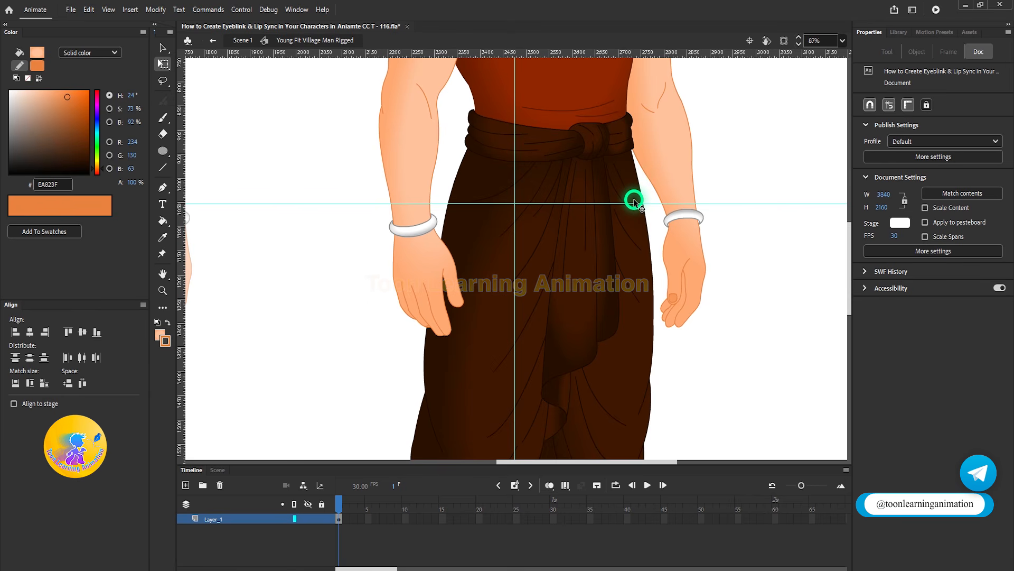
drag(476, 168, 483, 129)
key(ctrl+z)
drag(469, 179, 336, 161)
key(ctrl+z)
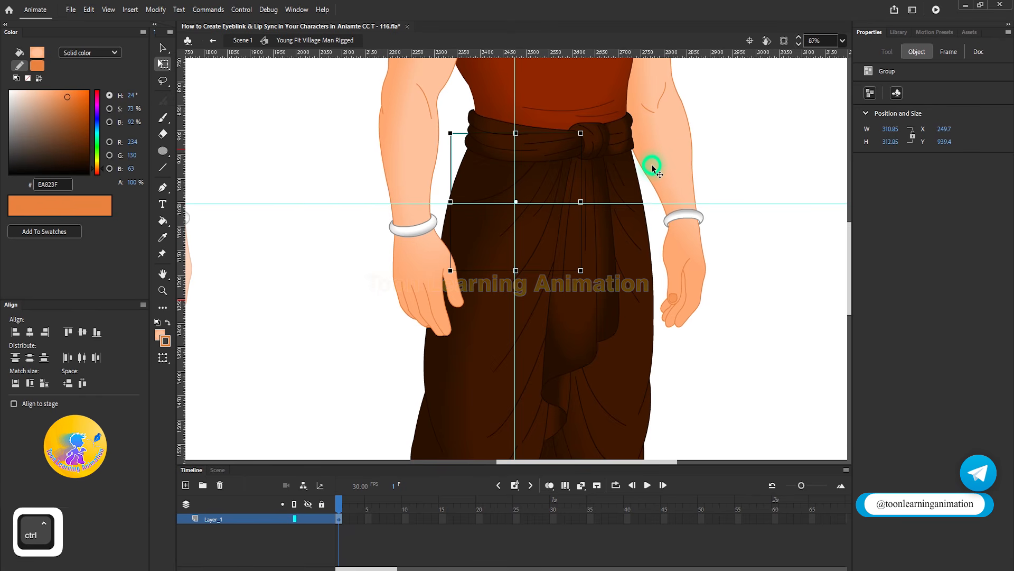
Inside the group of the leg beneath the hanging cloth, draw a circle about 264.5 px wide over the upper thigh.
double_click(624, 185)
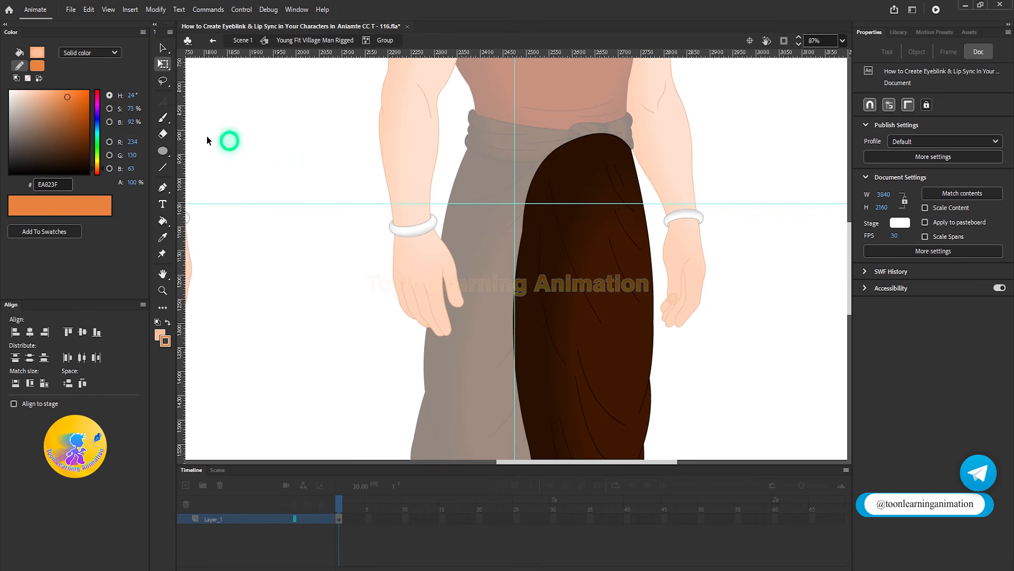
click(155, 147)
scroll(626, 219, up, 2)
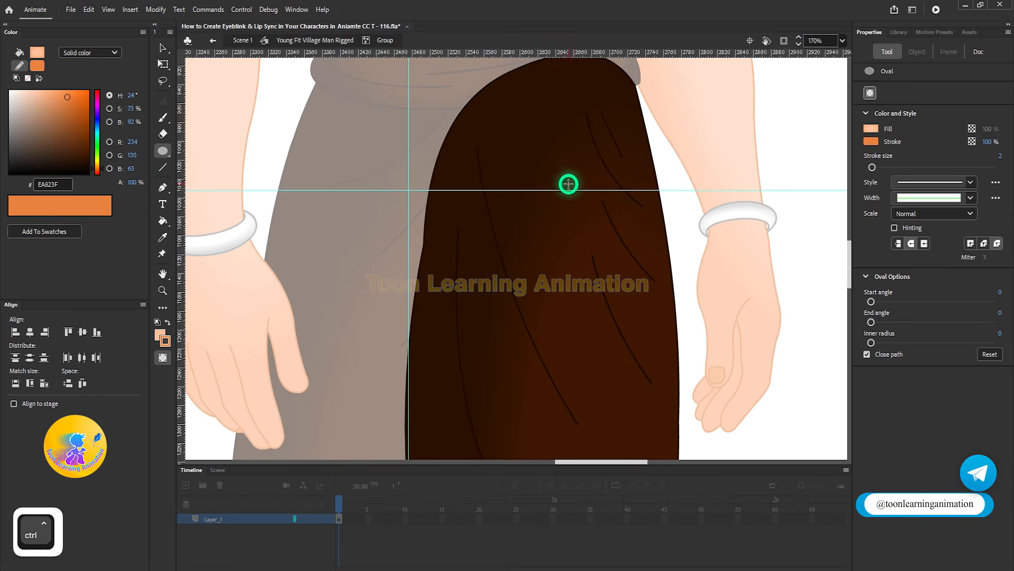
drag(539, 161, 608, 275)
click(163, 64)
Position the circle at the top of the thigh so its edge lines up with the leg's outer outline.
drag(583, 182, 582, 306)
scroll(653, 195, up, 5)
click(592, 209)
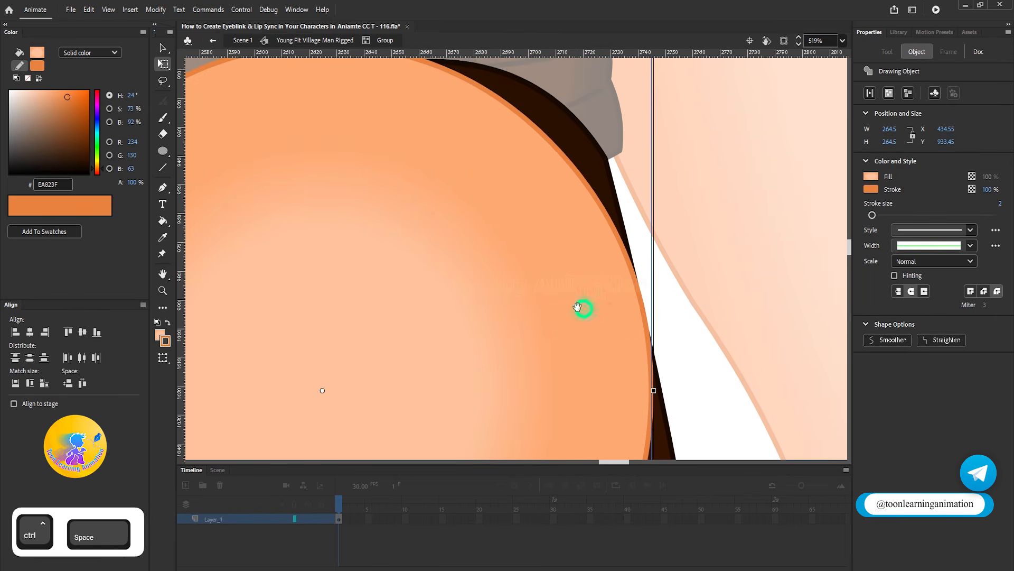
drag(507, 224, 518, 204)
scroll(602, 193, up, 5)
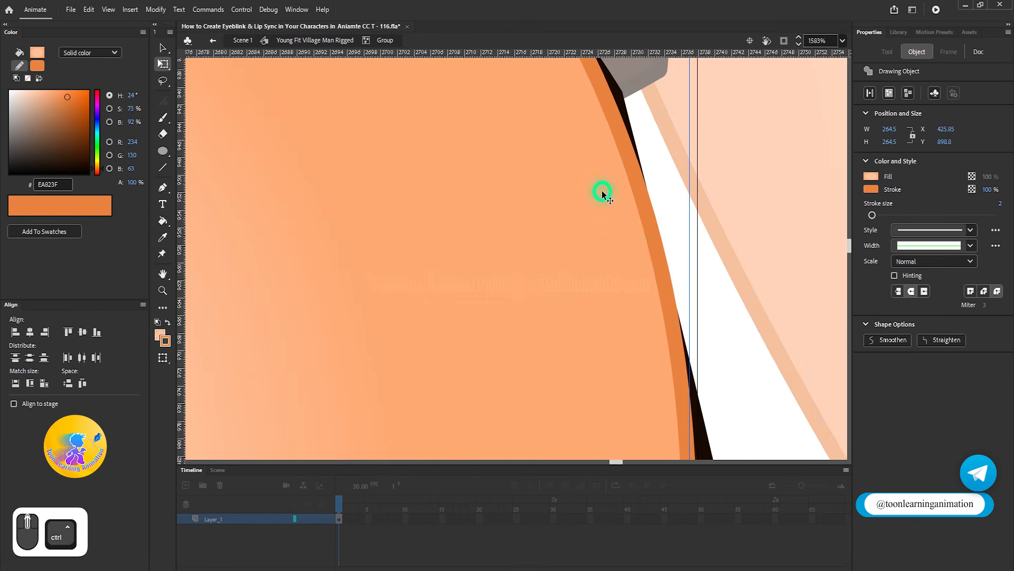
drag(645, 224, 642, 224)
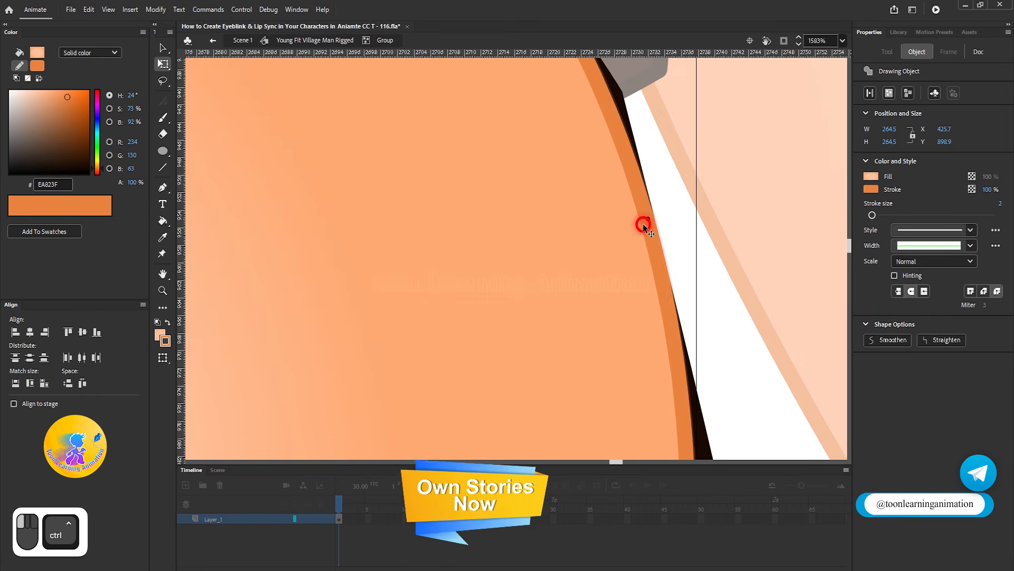
scroll(669, 202, down, 3)
scroll(669, 201, down, 4)
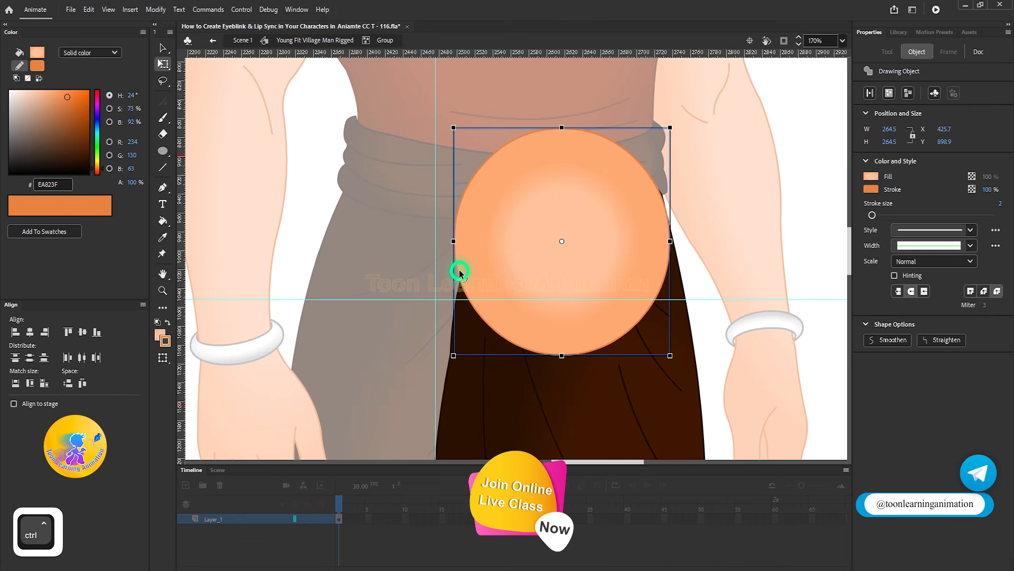
scroll(528, 223, up, 5)
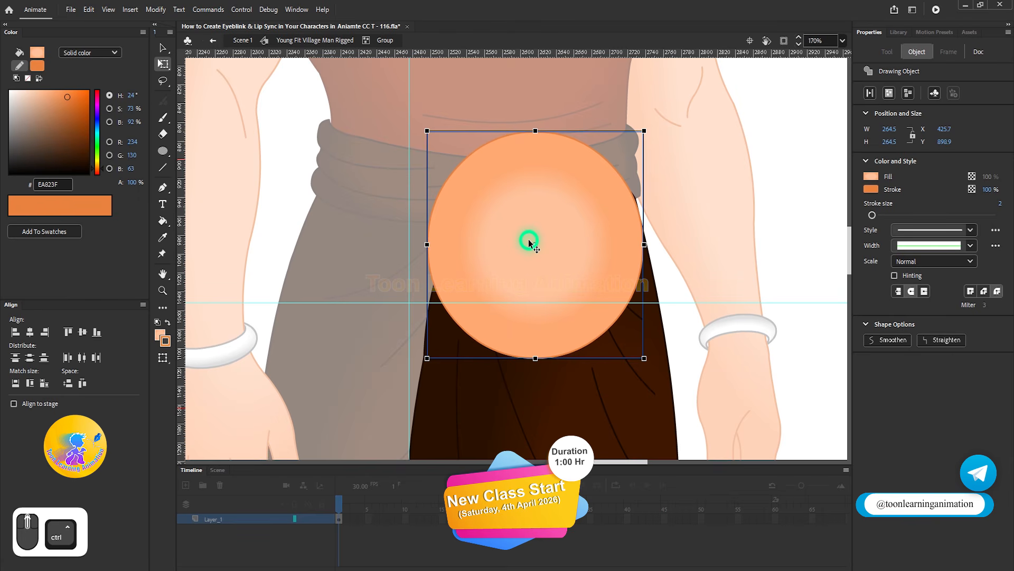
Copy the circle and paste it in place outside the group, at the Young Fit Village Man Rigged level.
key(ctrl+c)
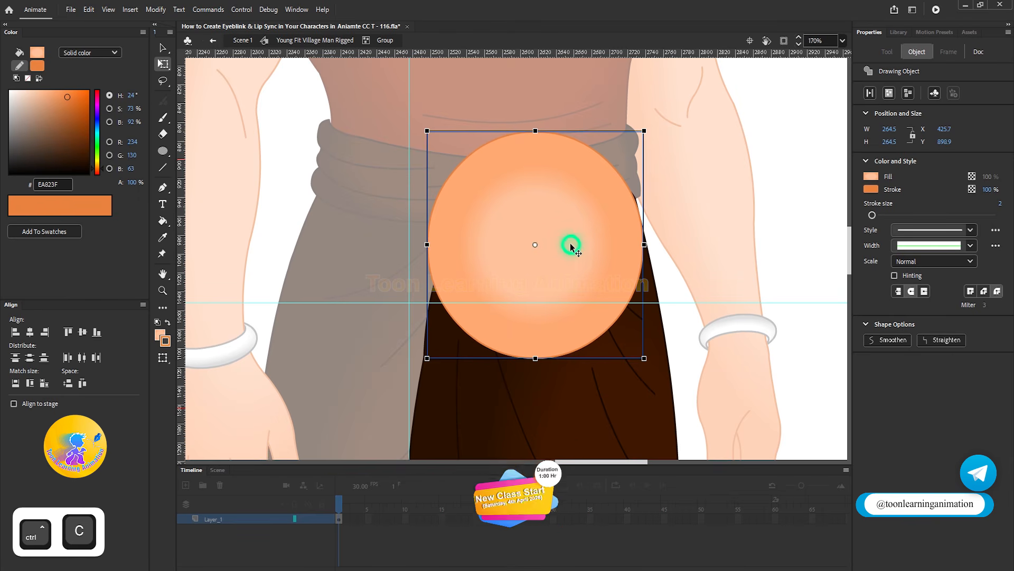
scroll(566, 242, down, 5)
double_click(695, 198)
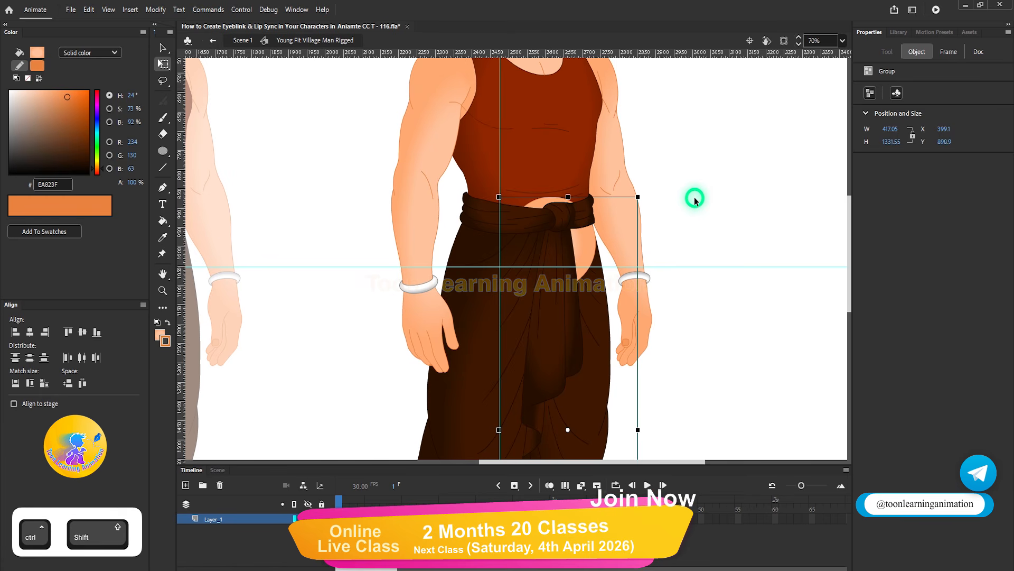
key(ctrl+shift+v)
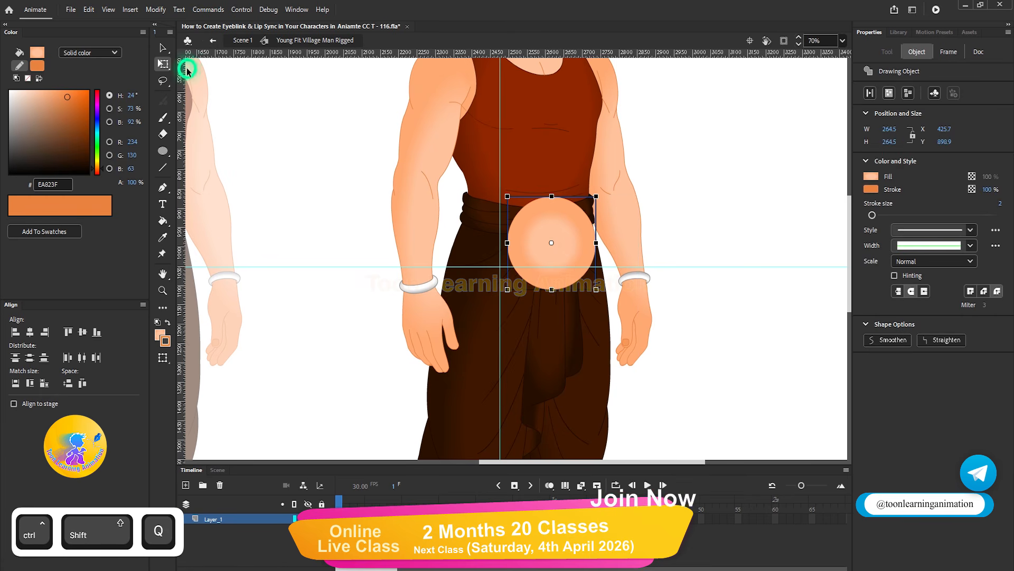
Add a horizontal and a vertical guide that cross exactly at the pasted circle's centre point.
key(q)
scroll(552, 238, up, 15)
scroll(482, 290, up, 1)
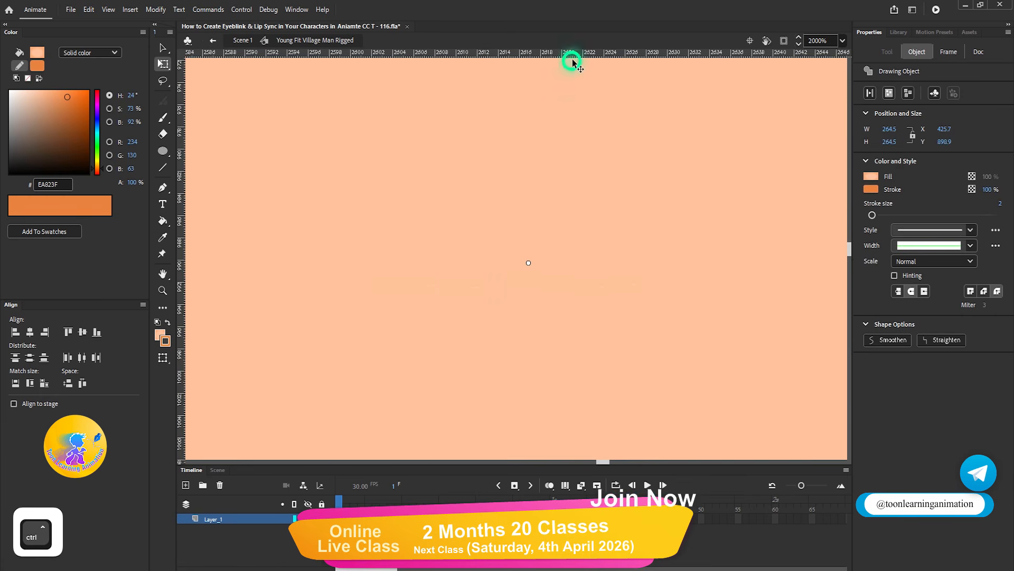
drag(548, 52, 520, 262)
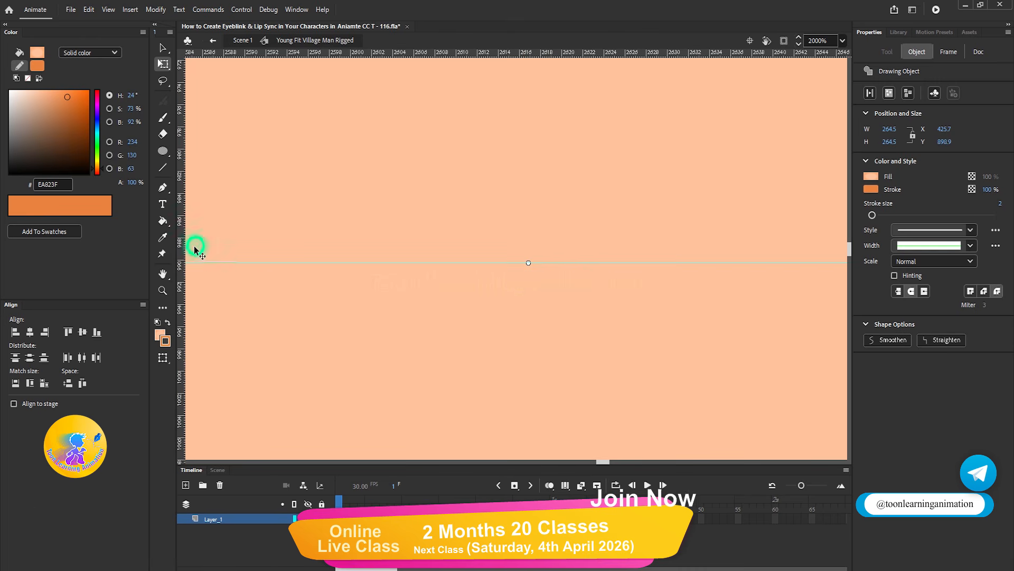
drag(183, 267, 528, 265)
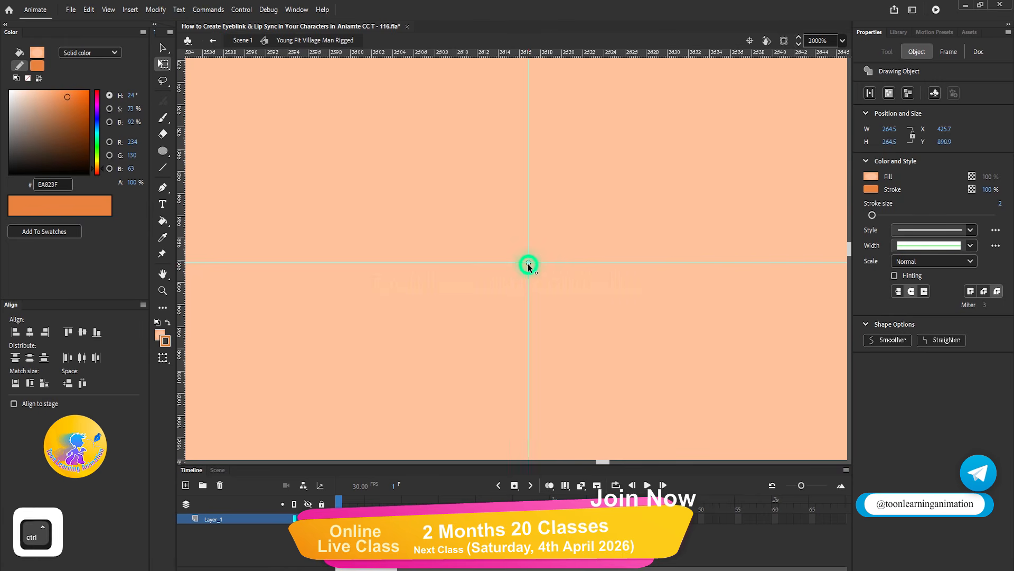
scroll(528, 265, down, 10)
scroll(540, 255, up, 4)
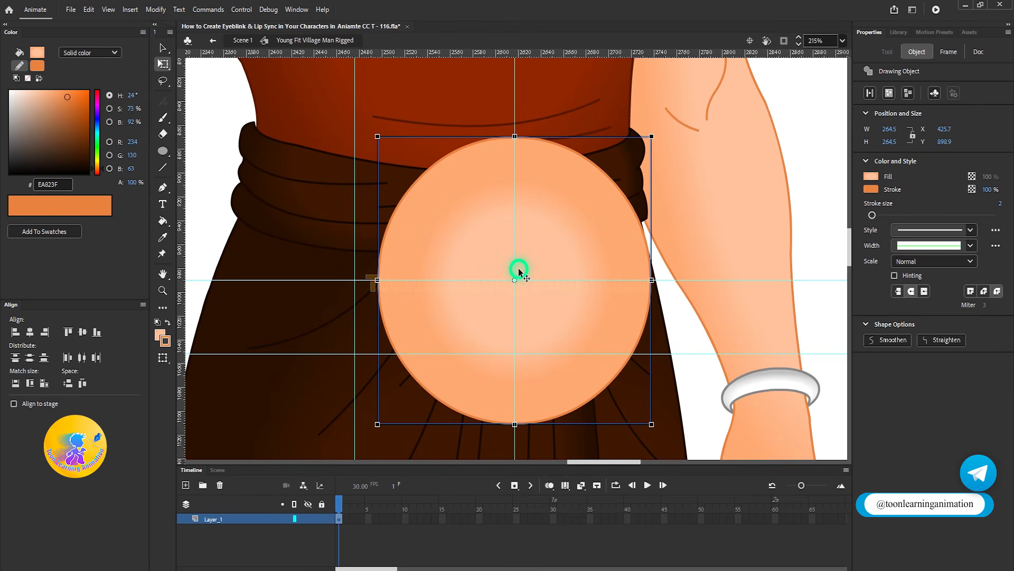
Delete the pasted circle copy and reopen the leg group with its original circle selected.
key(Delete)
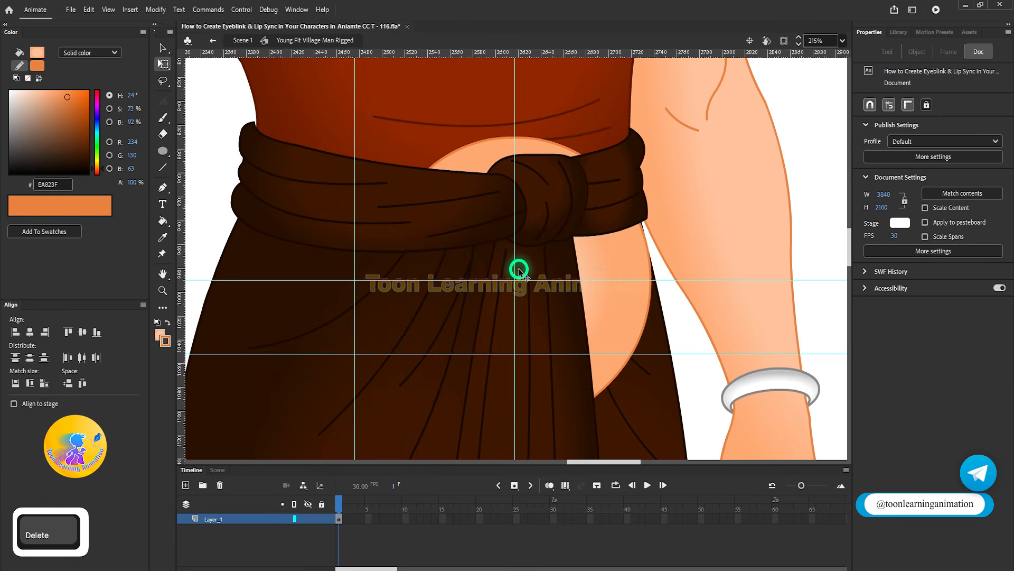
key(ctrl+z)
click(559, 224)
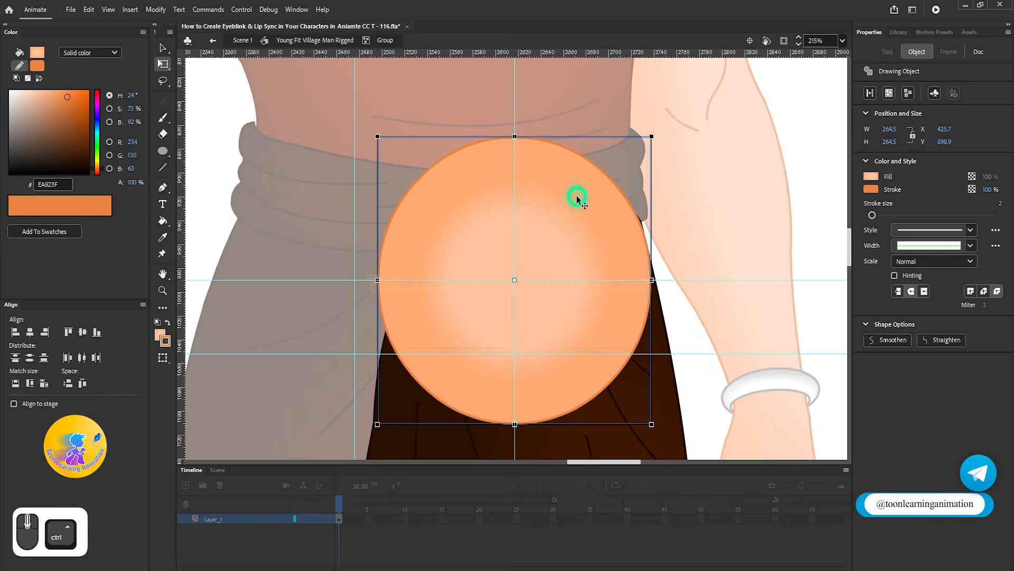
Cut the circle from the leg group and paste it in place inside the nested leg shape group.
scroll(576, 195, down, 5)
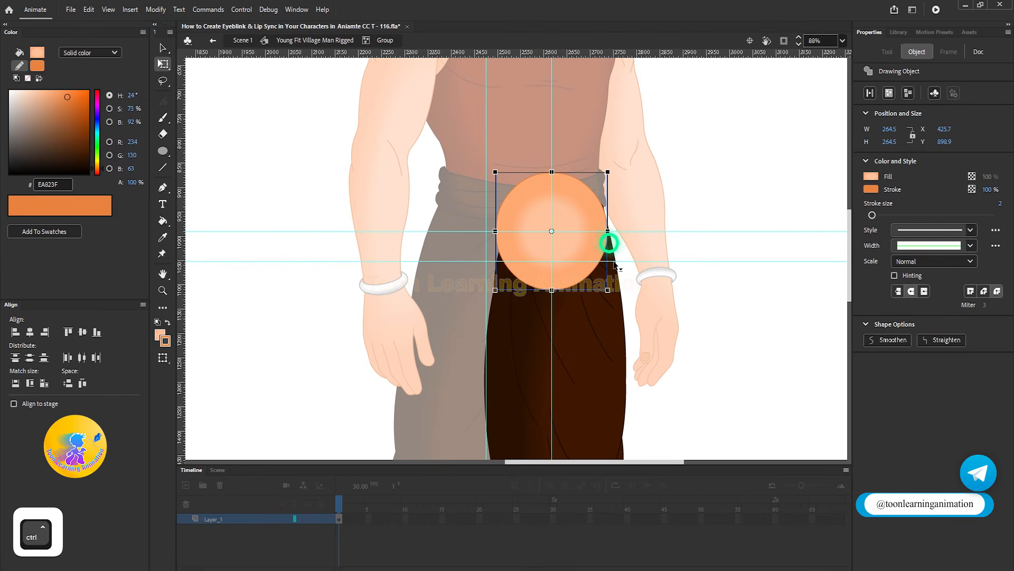
key(ctrl+x)
click(675, 306)
double_click(593, 220)
key(ctrl+shift+v)
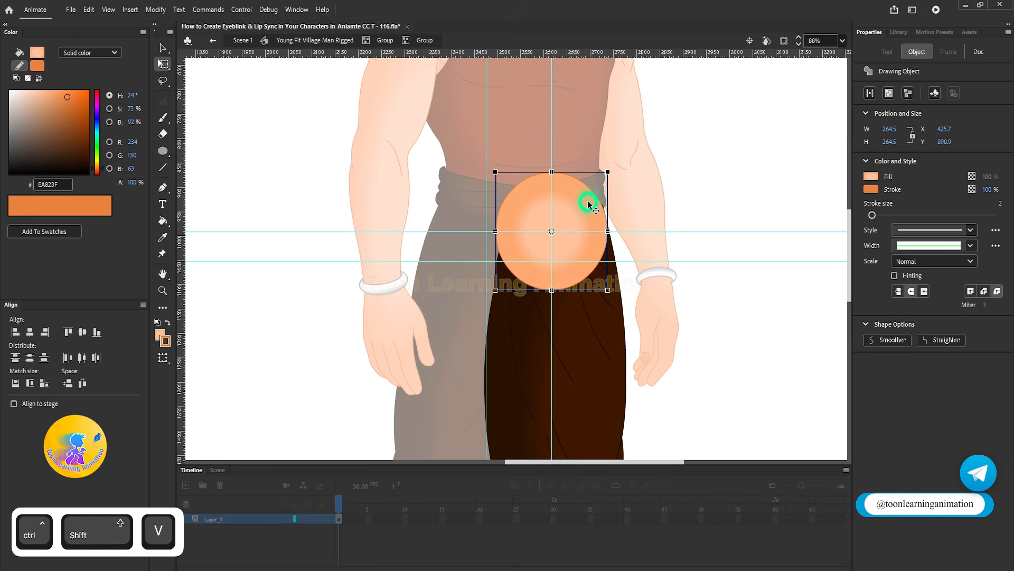
Remove the fill from the pasted hip circle and keep its orange stroke.
click(876, 178)
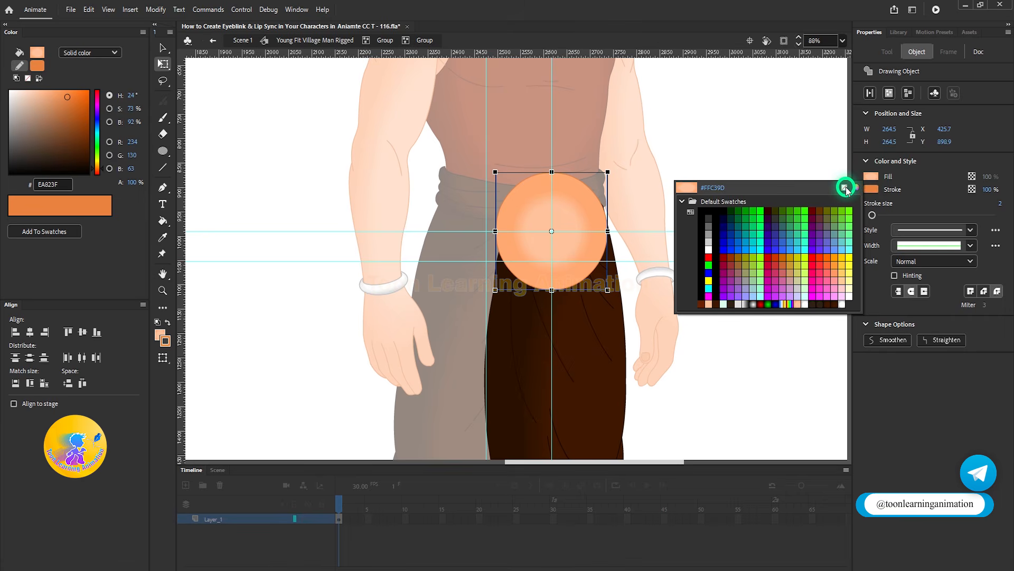
click(842, 187)
scroll(535, 215, up, 3)
scroll(535, 215, up, 1)
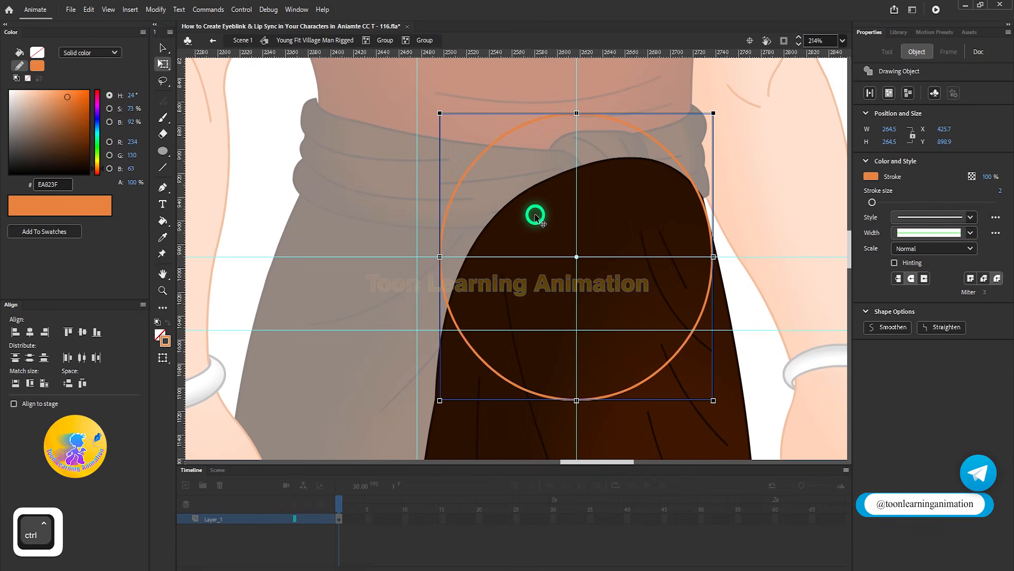
Reshape the leg's inner edge so its outline meets the circle's left side near the horizontal centre guide.
key(v)
click(449, 325)
scroll(439, 343, up, 3)
scroll(441, 315, down, 3)
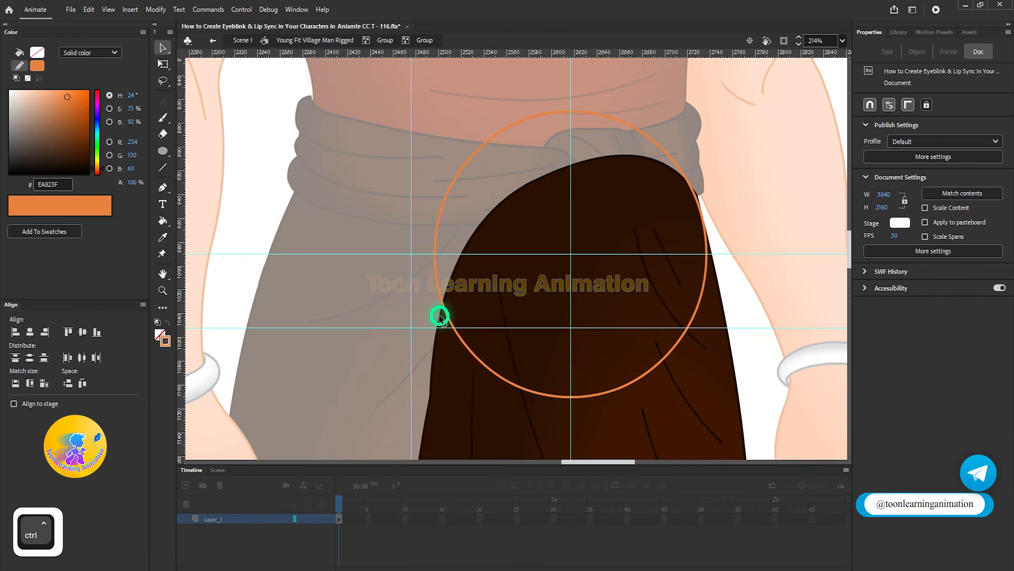
scroll(440, 316, up, 3)
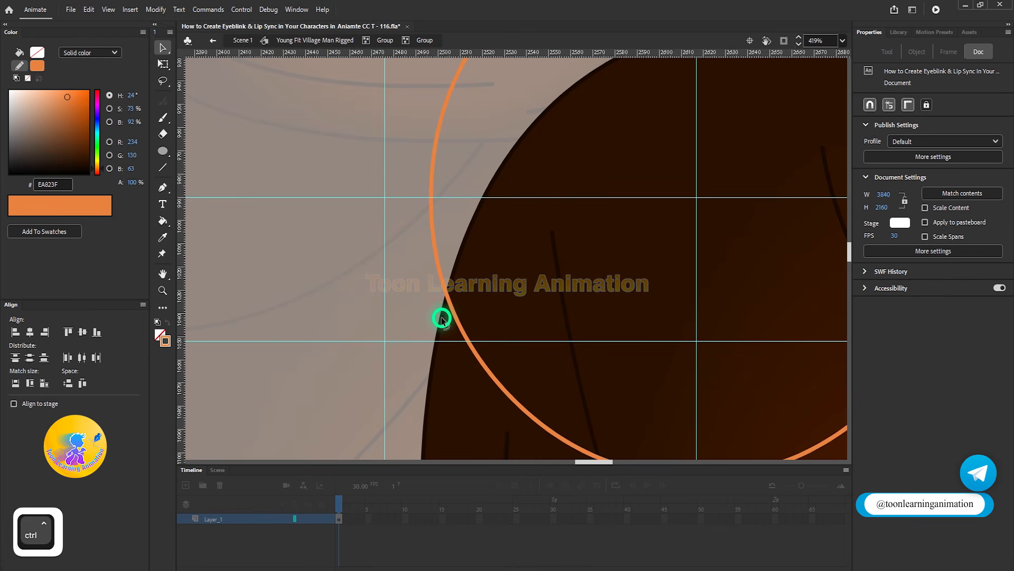
drag(440, 317, 429, 188)
scroll(425, 351, down, 3)
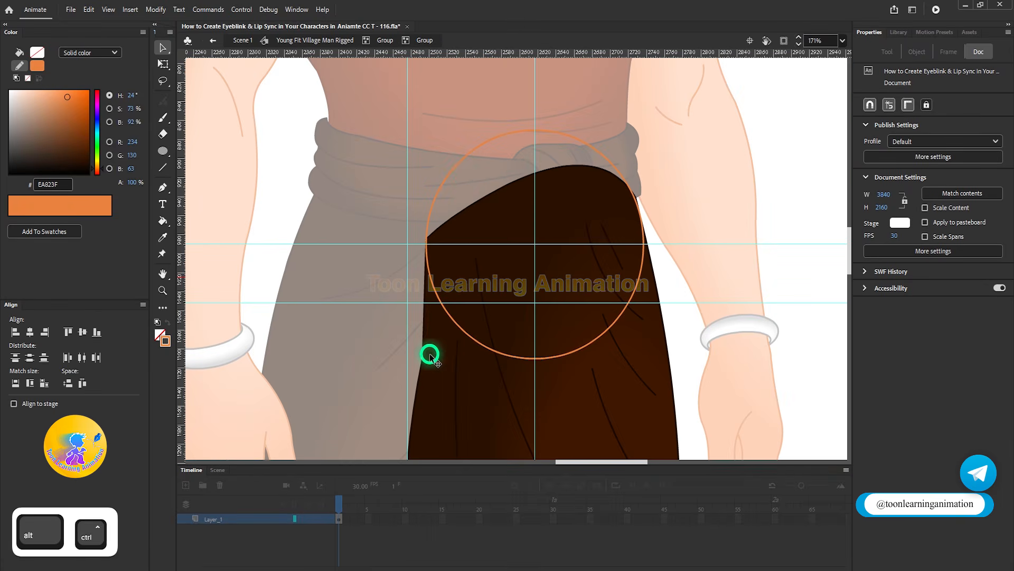
scroll(434, 312, up, 3)
drag(412, 317, 419, 317)
scroll(421, 275, down, 3)
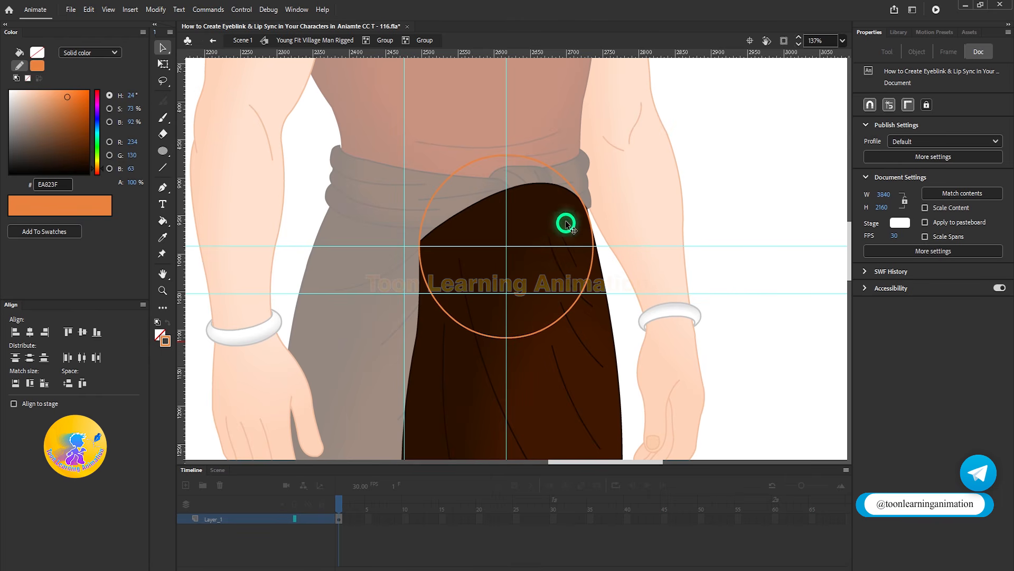
Break the circle apart and delete the leg outline and fill slivers poking past it on the outer hip.
click(564, 176)
key(ctrl+b)
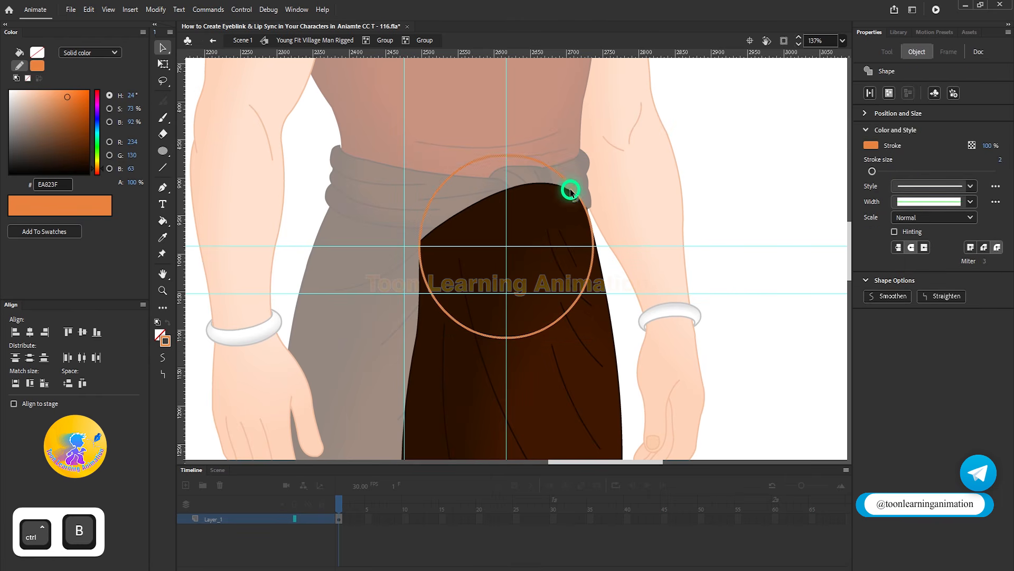
scroll(571, 198, up, 2)
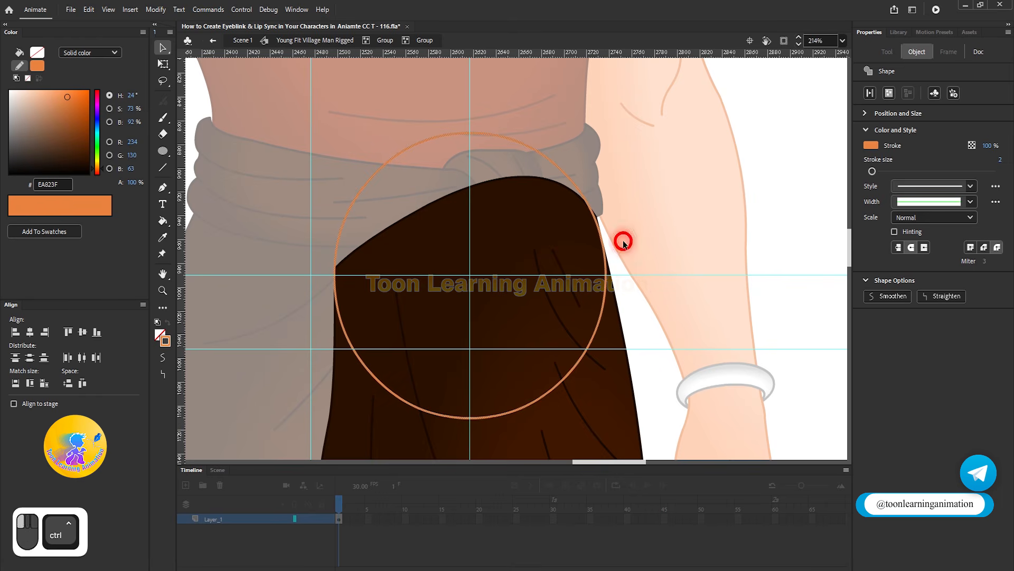
scroll(623, 241, up, 6)
click(550, 157)
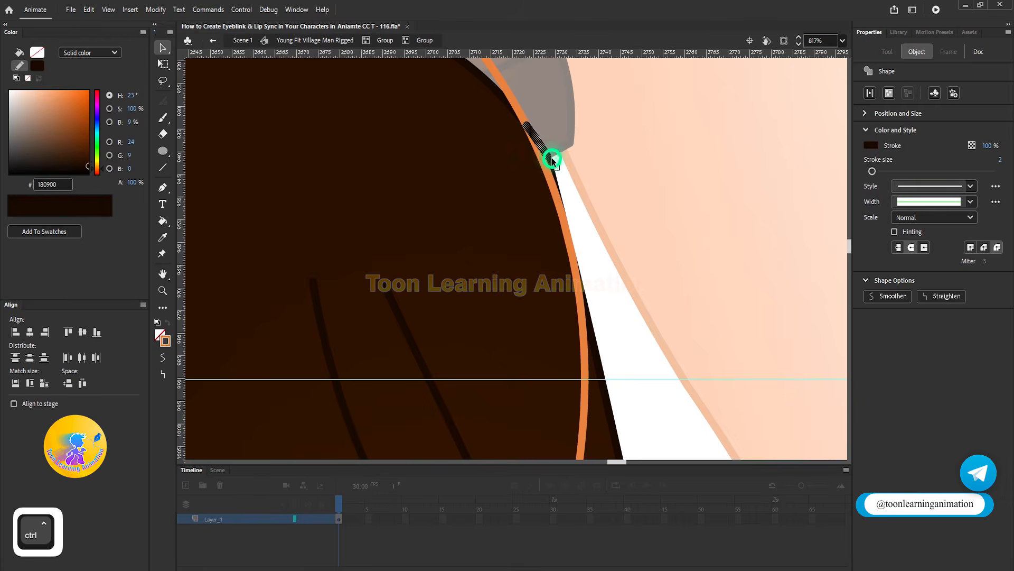
key(Delete)
click(573, 161)
key(Delete)
click(547, 156)
key(Delete)
Delete the circle's lower arc segments inside the leg, keeping only the upper arc over the hip.
scroll(593, 137, down, 4)
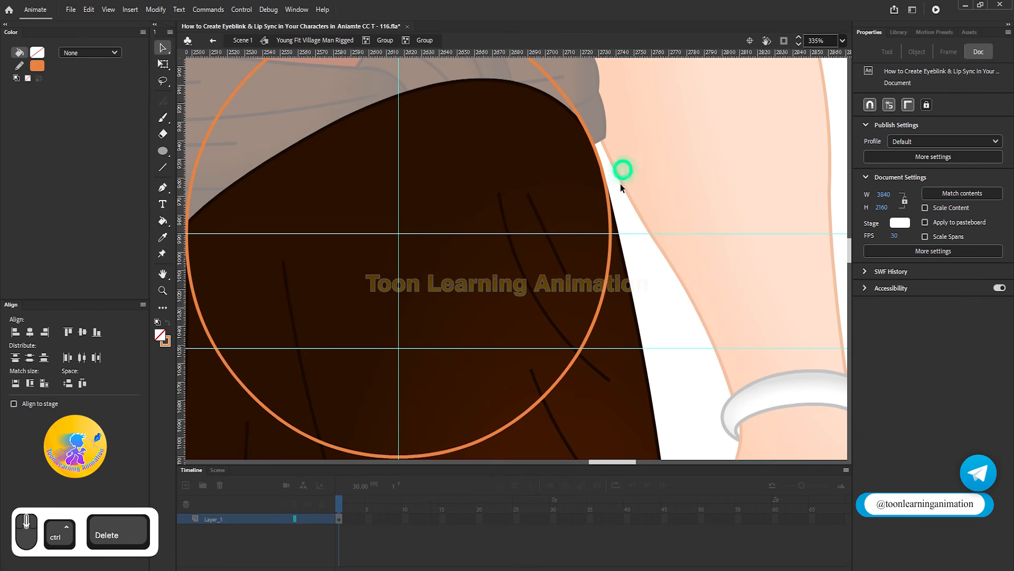
click(607, 273)
key(Delete)
scroll(627, 185, down, 2)
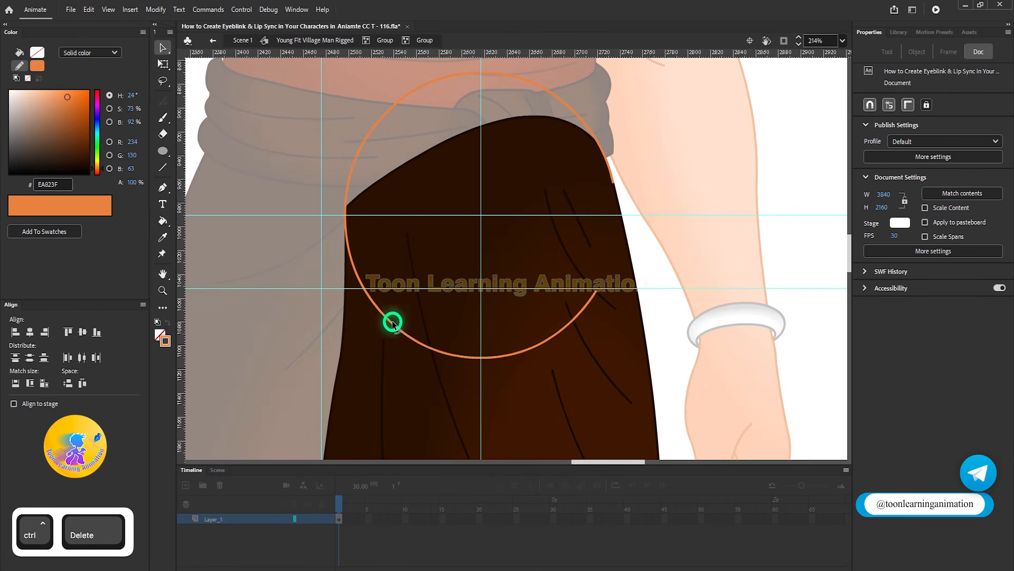
click(387, 317)
key(Delete)
click(492, 355)
key(Delete)
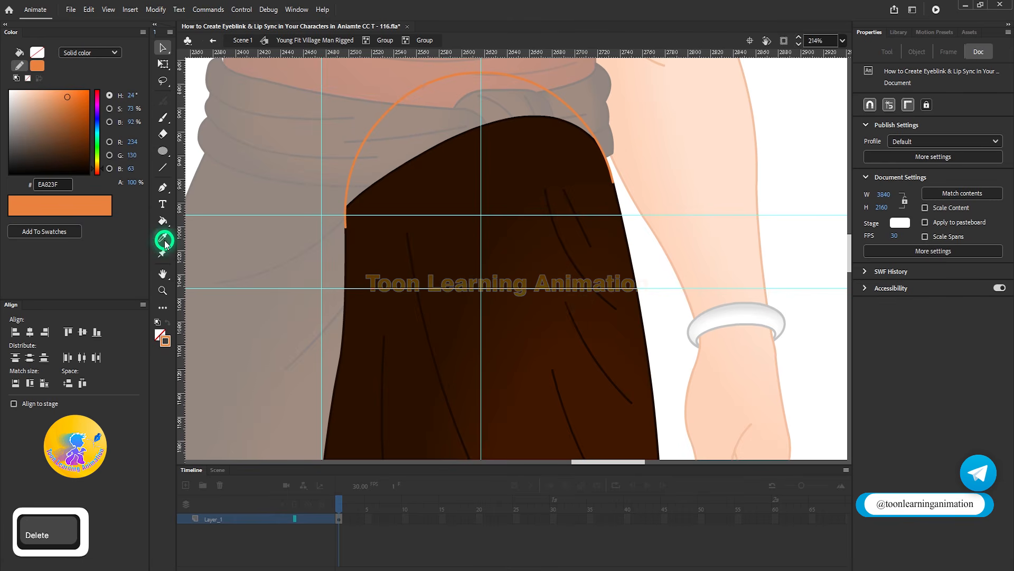
Fill the empty area under the arc with the leg's sampled dark brown radial gradient and delete the old hip outline.
click(520, 241)
click(450, 129)
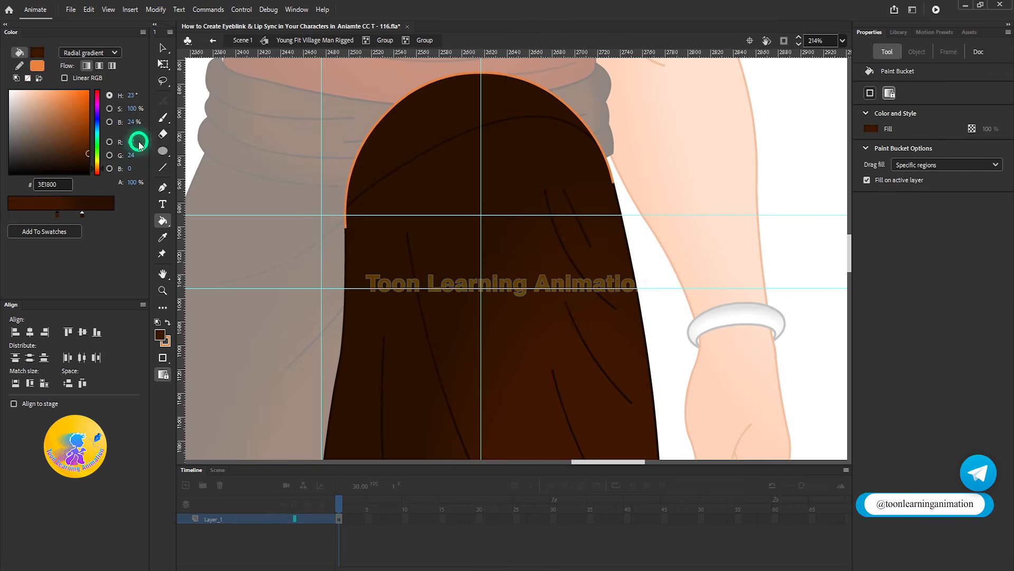
click(159, 45)
click(434, 149)
key(Delete)
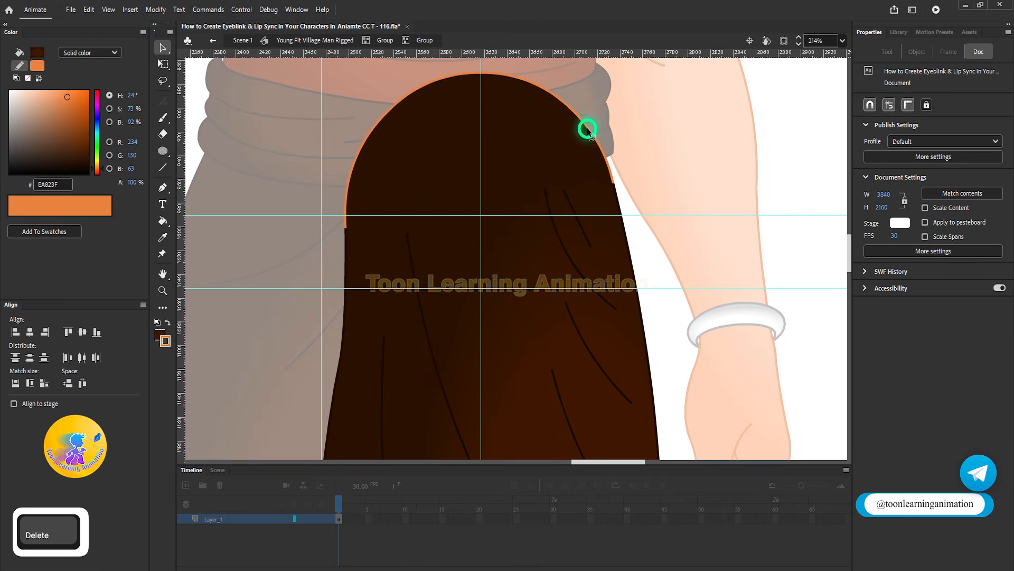
Recolour the arc with the leg outline's colour 180900 and return to the Young Fit Village Man Rigged level.
click(588, 131)
click(164, 340)
click(621, 267)
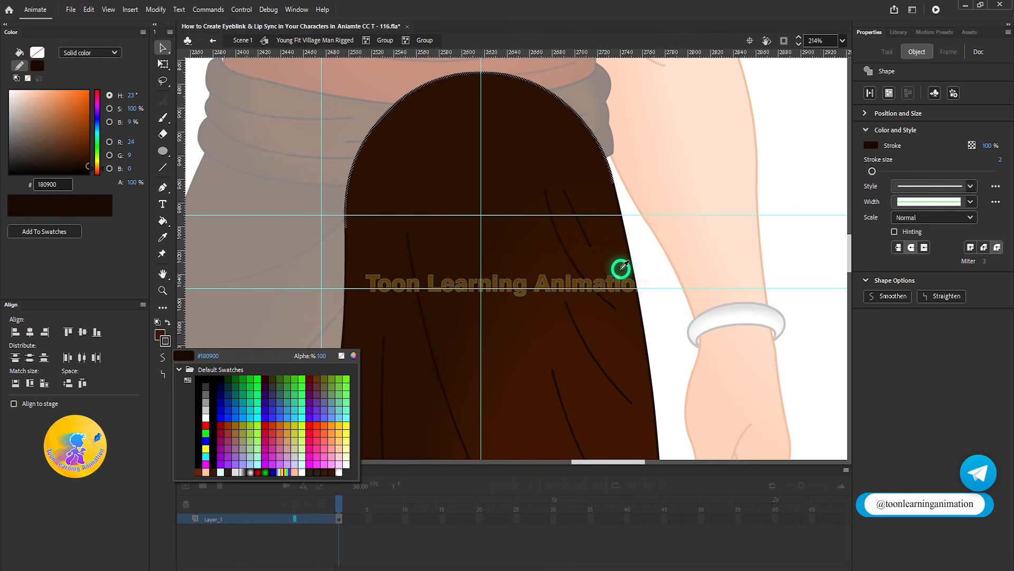
click(633, 268)
click(676, 264)
scroll(508, 213, down, 3)
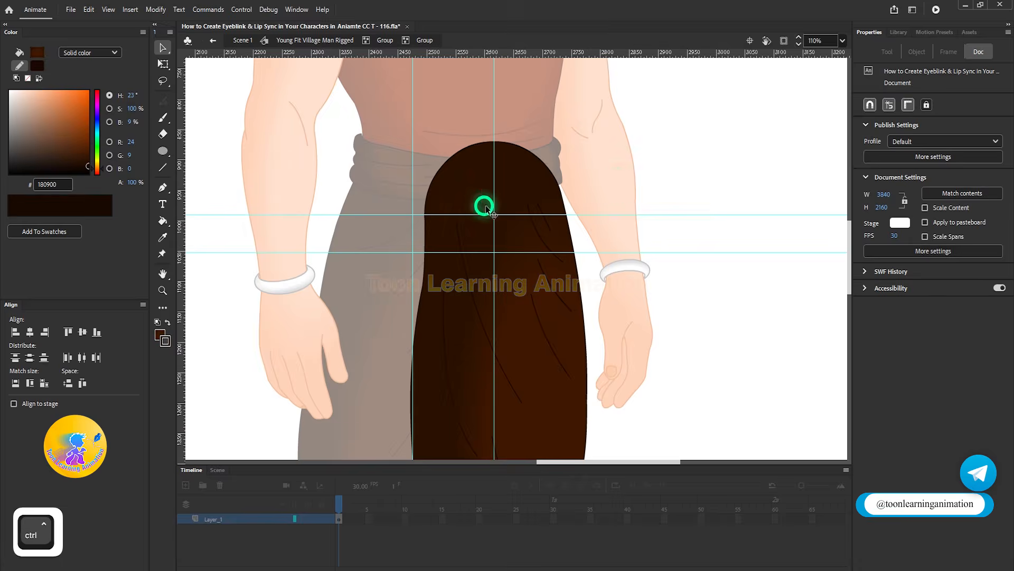
double_click(749, 340)
double_click(749, 340)
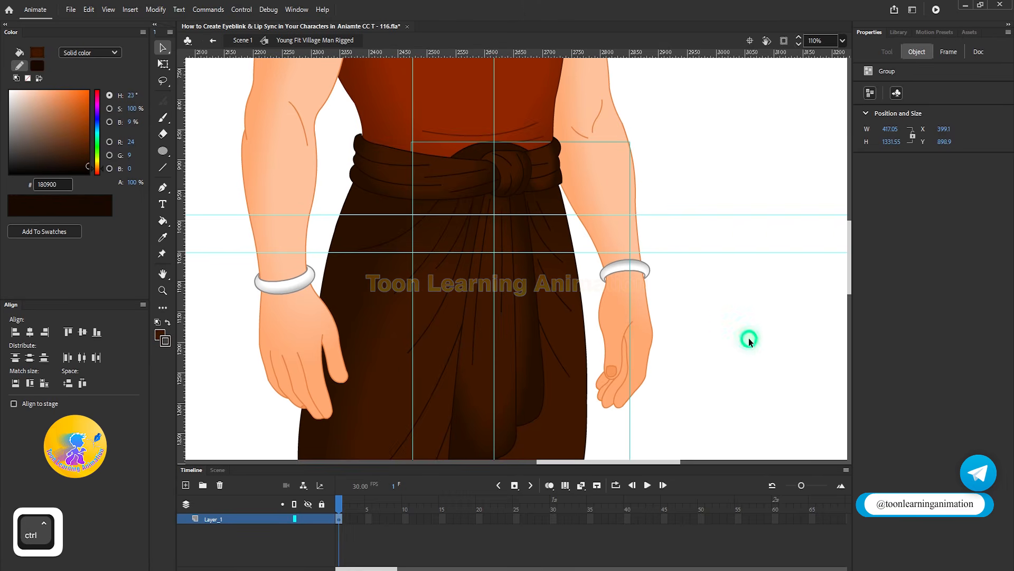
Move the YVFM Front Leg symbol away from the body to check the parts around it, and undo the move.
double_click(565, 317)
scroll(587, 245, down, 4)
double_click(699, 328)
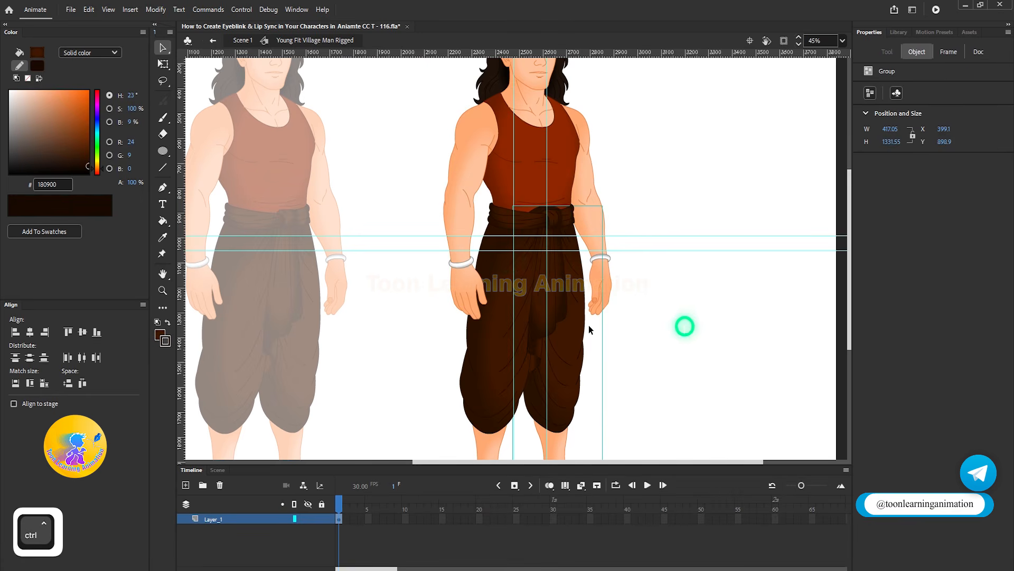
scroll(509, 255, up, 3)
drag(509, 255, 303, 293)
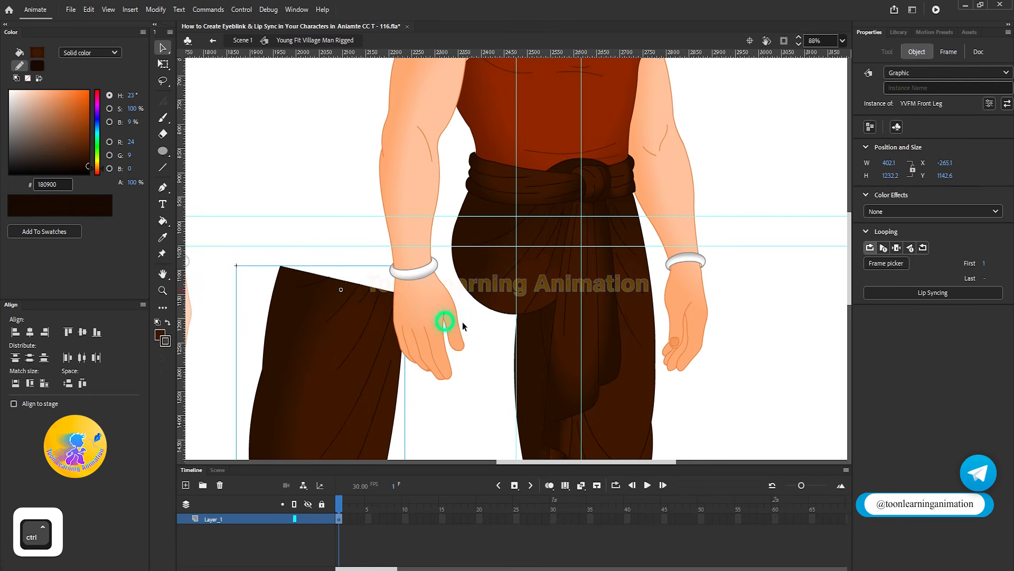
key(ctrl+z)
key(ctrl+z)
key(ctrl+z)
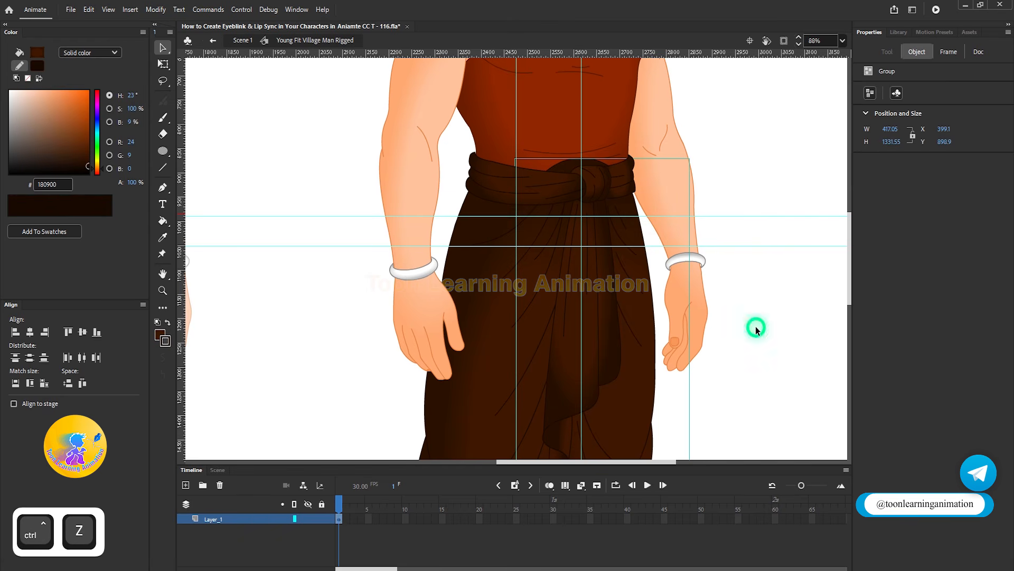
Test the hip joint by rotating the YVFM Front Leg symbol up and outward around its transformation point.
scroll(492, 217, down, 1)
click(751, 389)
drag(751, 388, 716, 387)
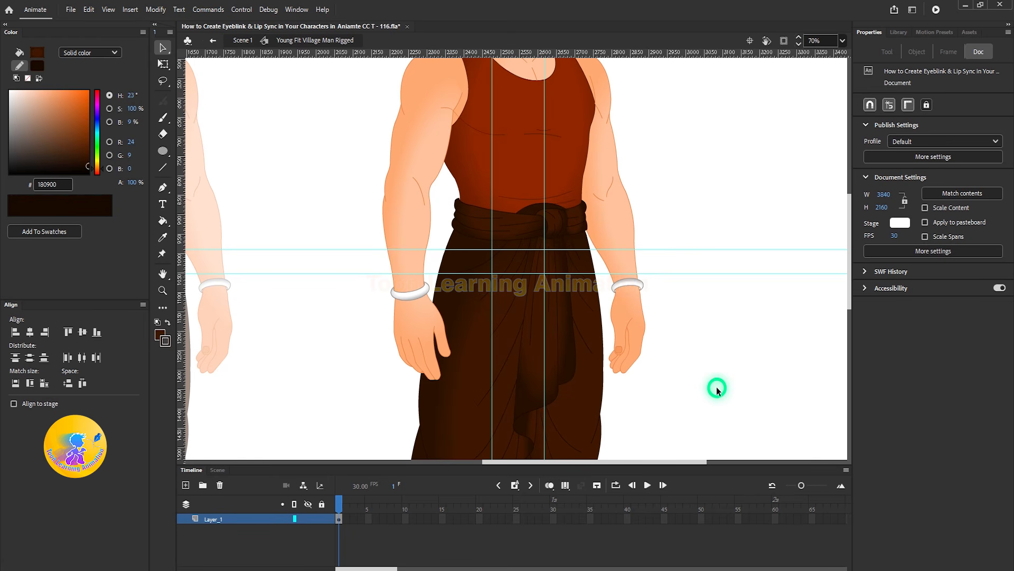
scroll(475, 302, down, 5)
scroll(532, 399, up, 2)
key(q)
click(535, 289)
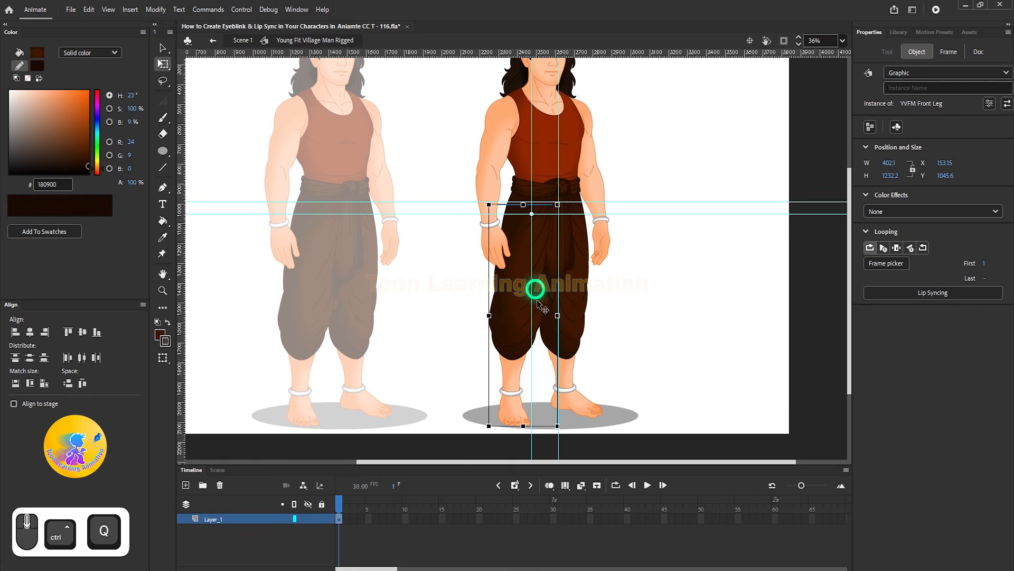
drag(566, 423, 791, 254)
scroll(493, 160, up, 2)
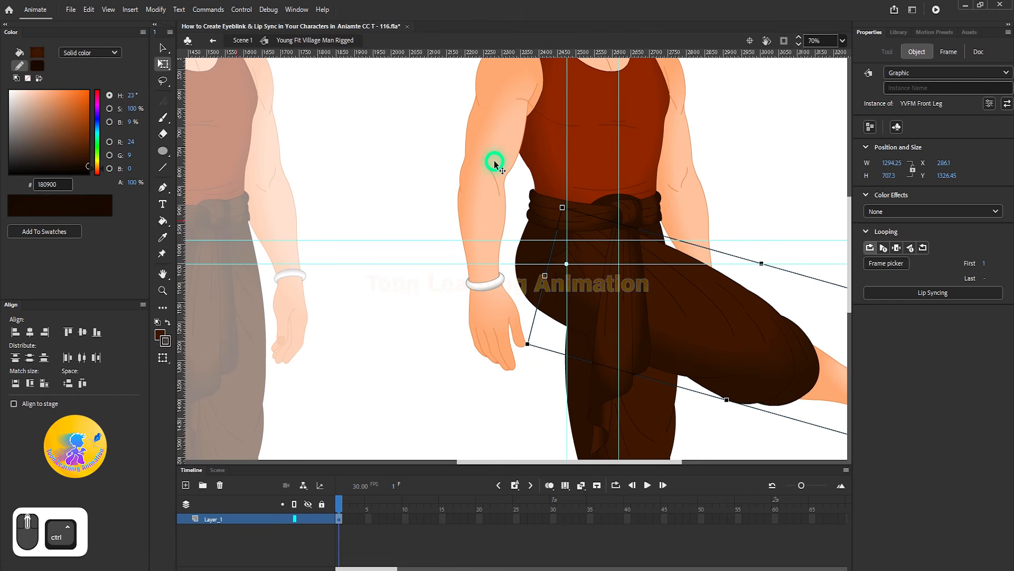
scroll(561, 278, up, 2)
Try moving the rounded hip group away from the rotated front leg, and undo the move.
drag(555, 227, 290, 243)
key(ctrl+z)
scroll(489, 183, down, 2)
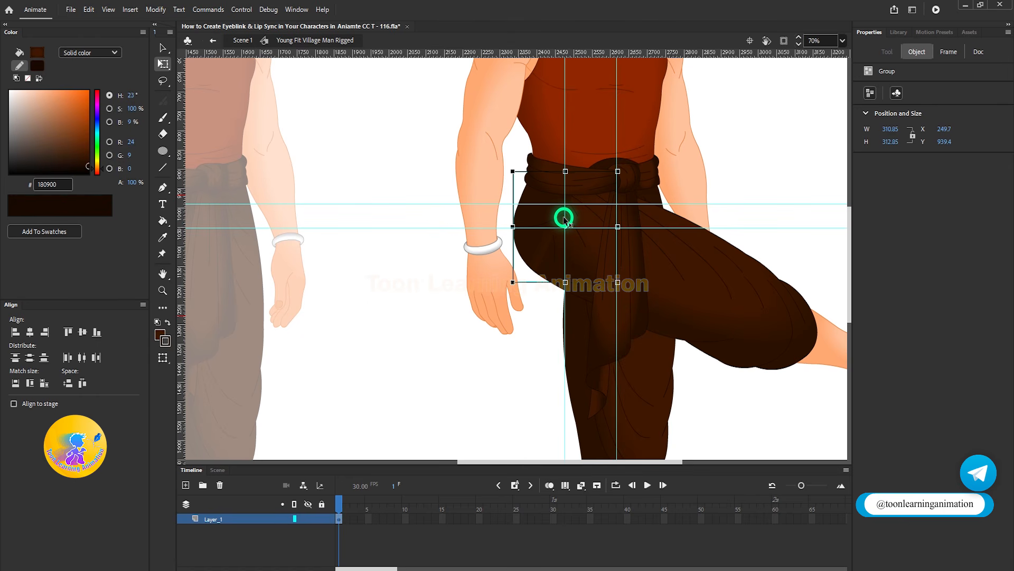
key(ctrl+z)
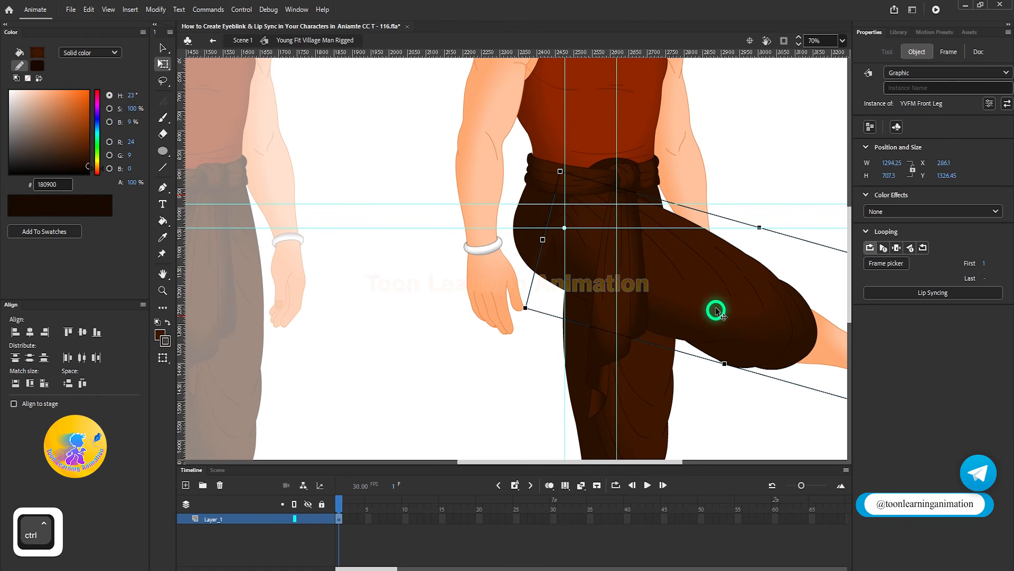
Pull the rotated front leg and the rounded hip group apart, and undo both moves and the leg's rotation.
drag(715, 309, 653, 475)
drag(585, 256, 431, 256)
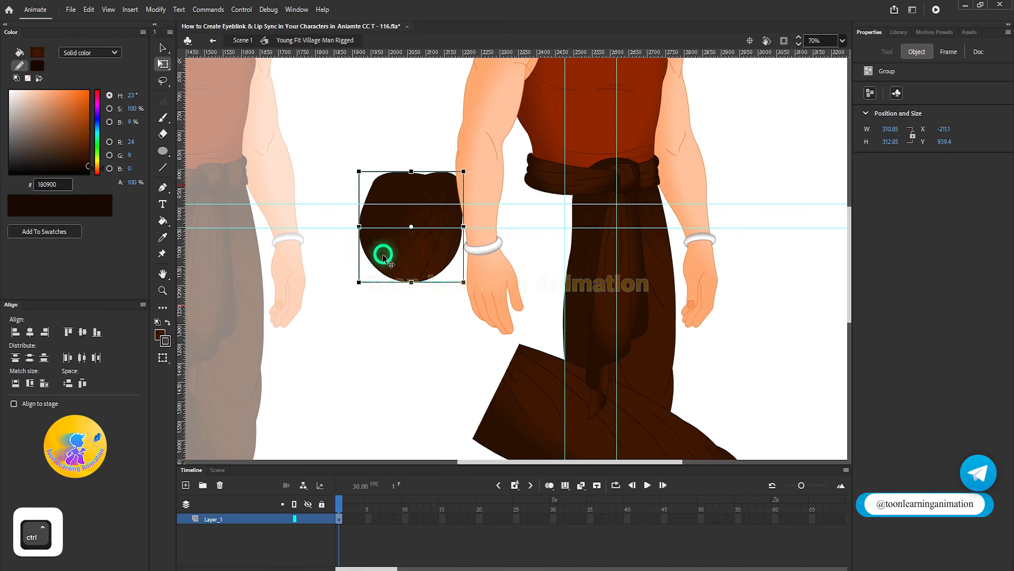
key(ctrl+z)
key(ctrl+z)
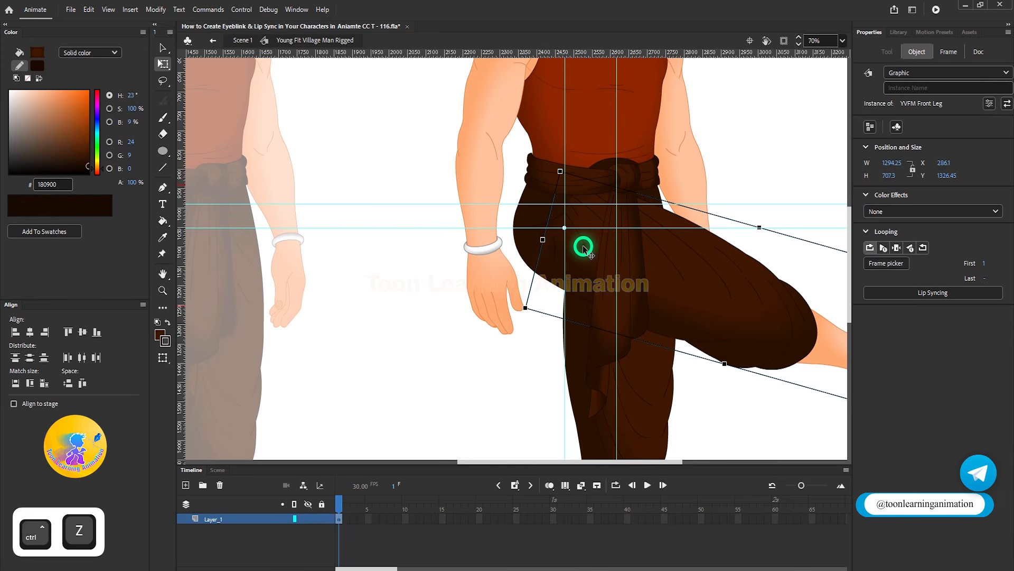
key(ctrl+z)
Select the back leg group and place its transformation point exactly on the guide crossing at the hip circle's centre.
click(655, 315)
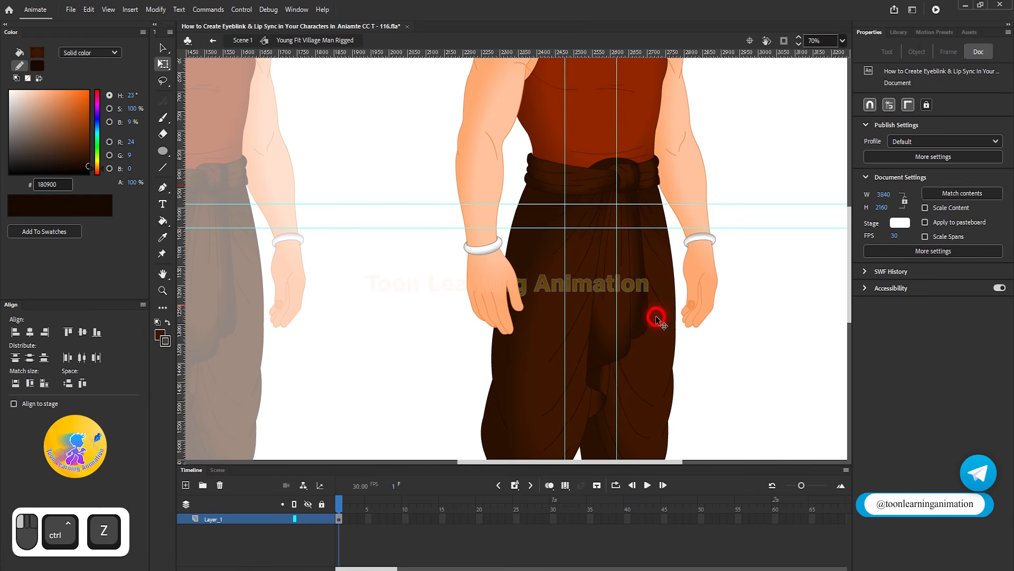
scroll(649, 195, down, 2)
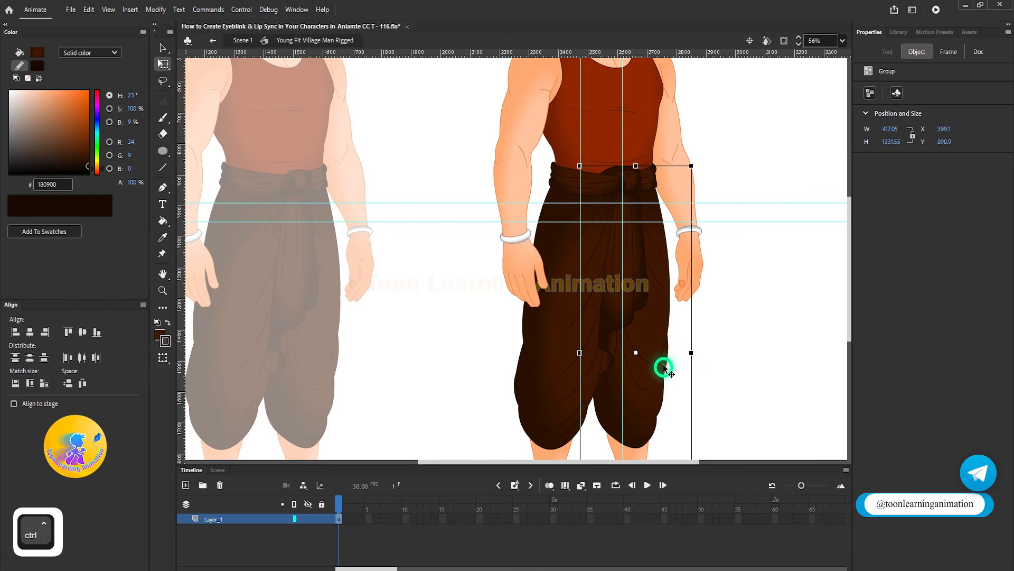
scroll(634, 211, down, 1)
scroll(648, 211, up, 3)
scroll(647, 211, down, 3)
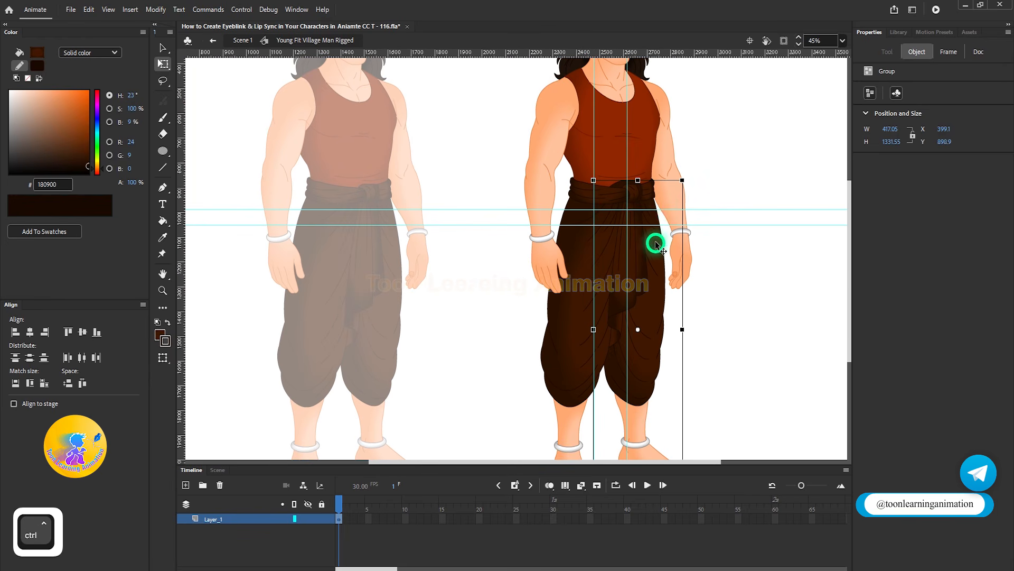
click(630, 213)
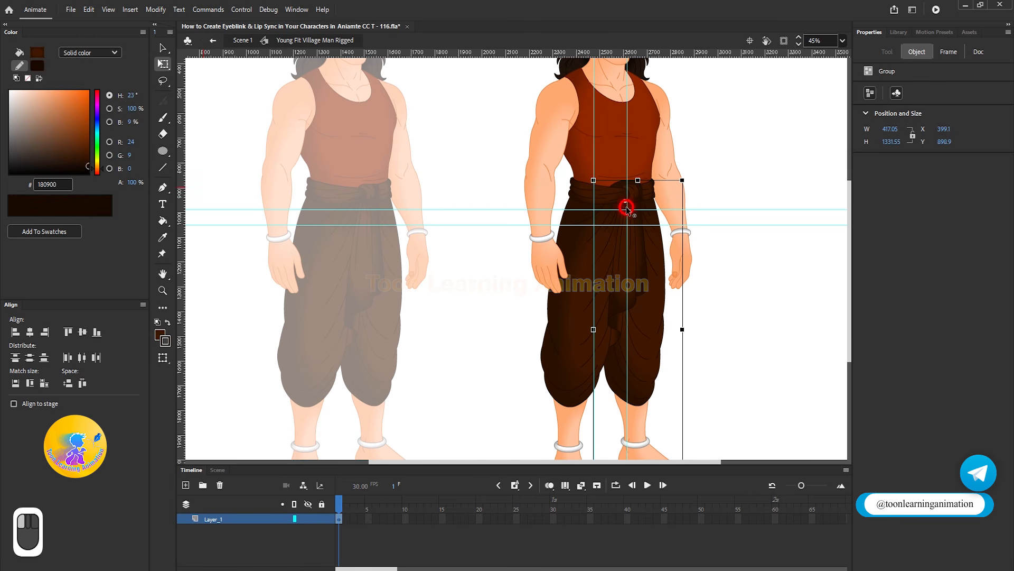
scroll(628, 213, up, 3)
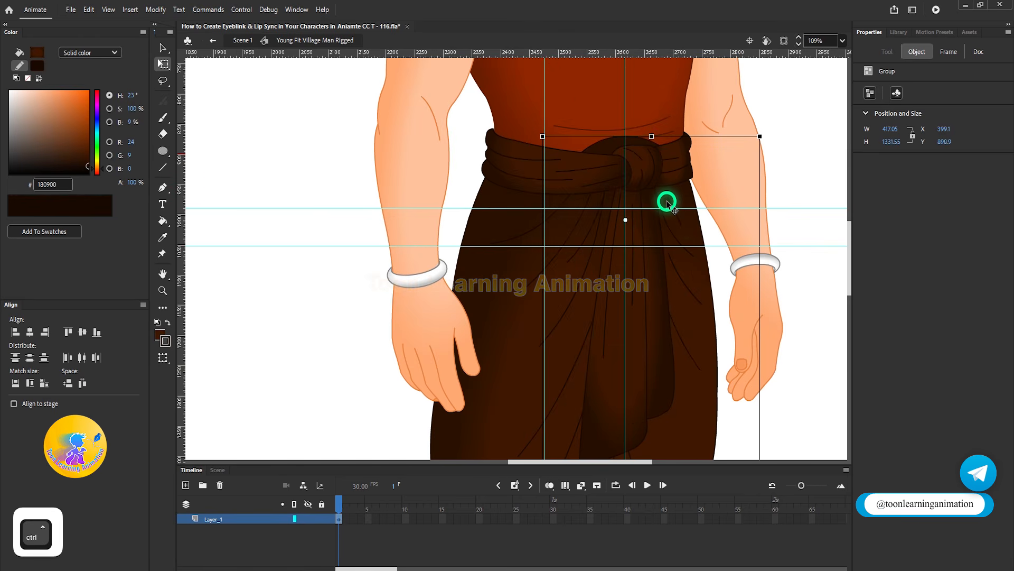
scroll(647, 195, up, 3)
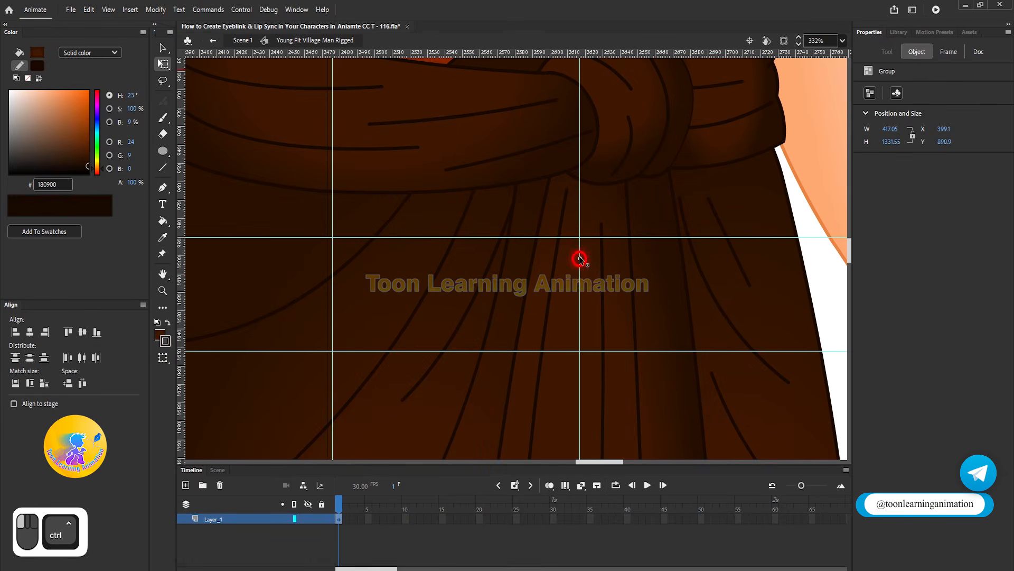
scroll(579, 235, up, 5)
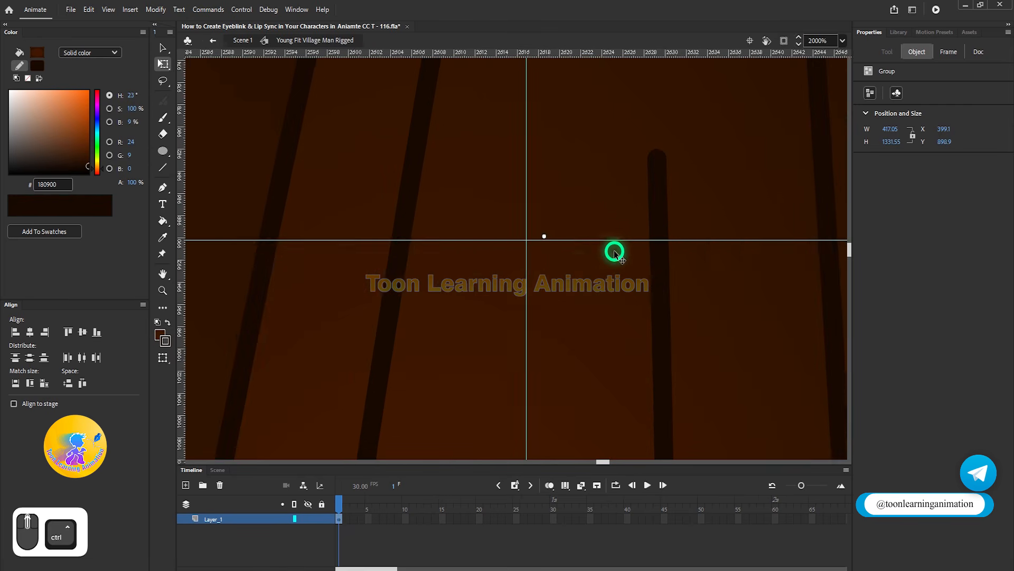
click(520, 242)
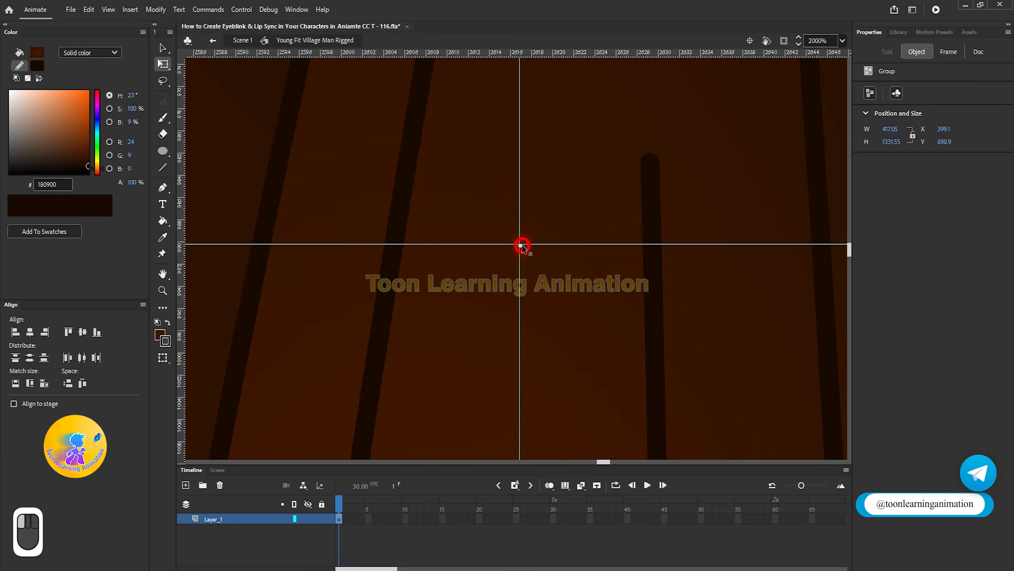
Test the back leg group's hip pivot by rotating it backward and forward, and undo the rotations.
scroll(559, 217, down, 8)
drag(692, 159, 613, 257)
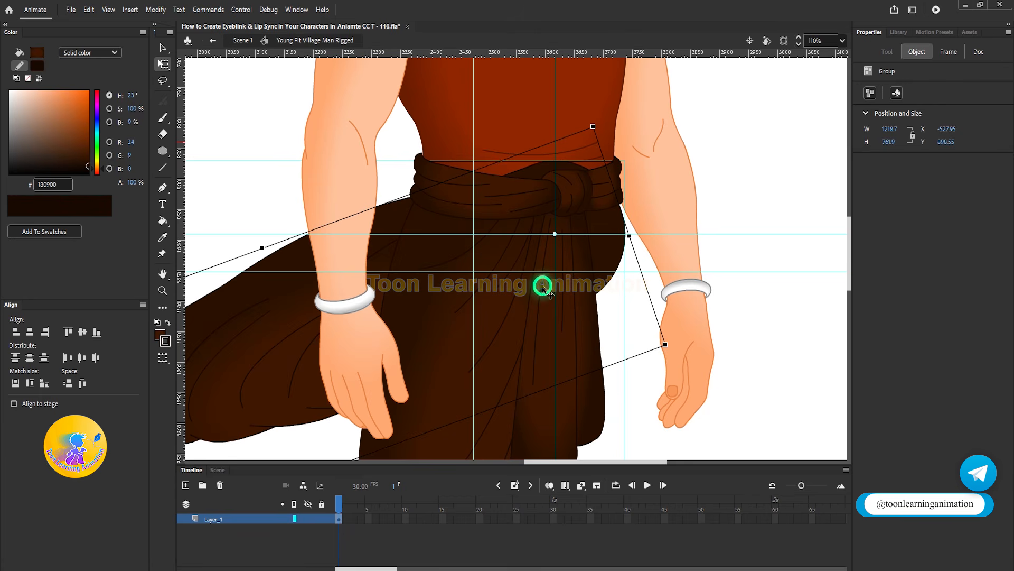
drag(672, 340, 514, 136)
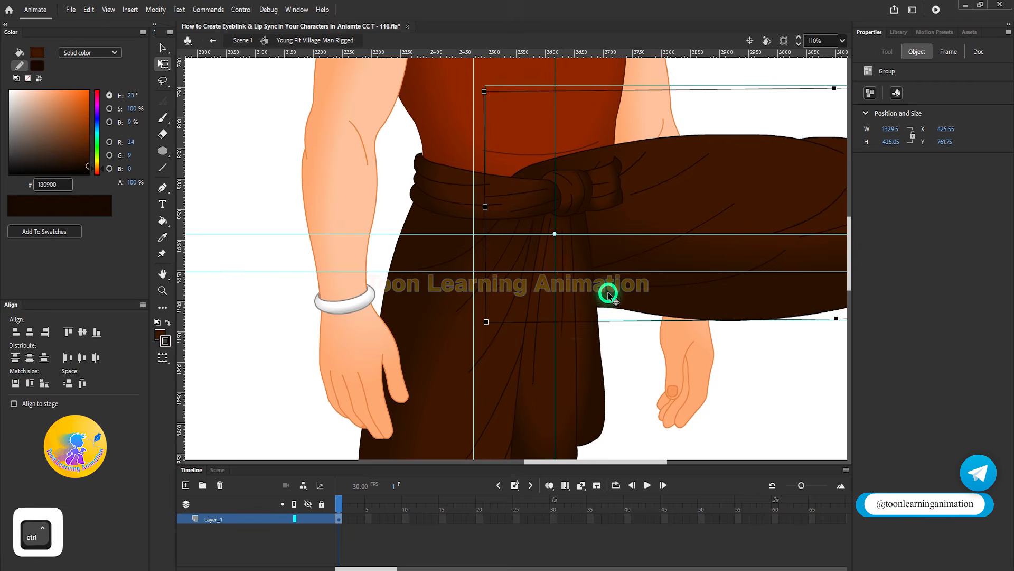
ctrl+scroll(607, 290, down, 3)
key(ctrl+z)
key(ctrl+z)
key(ctrl+z)
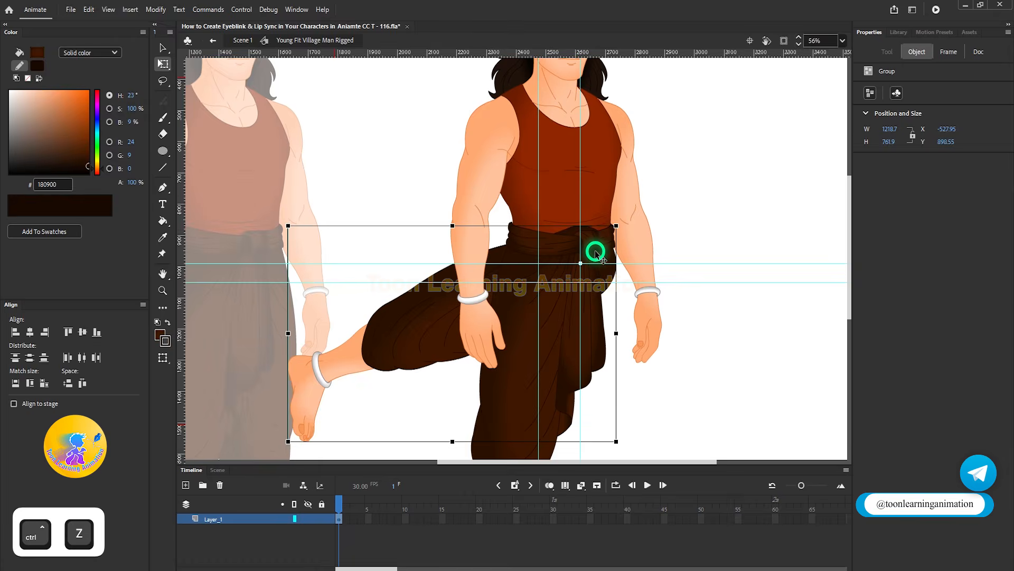
Send the back leg group to the back, and send the YFVM B Hand symbol behind it.
right_click(603, 333)
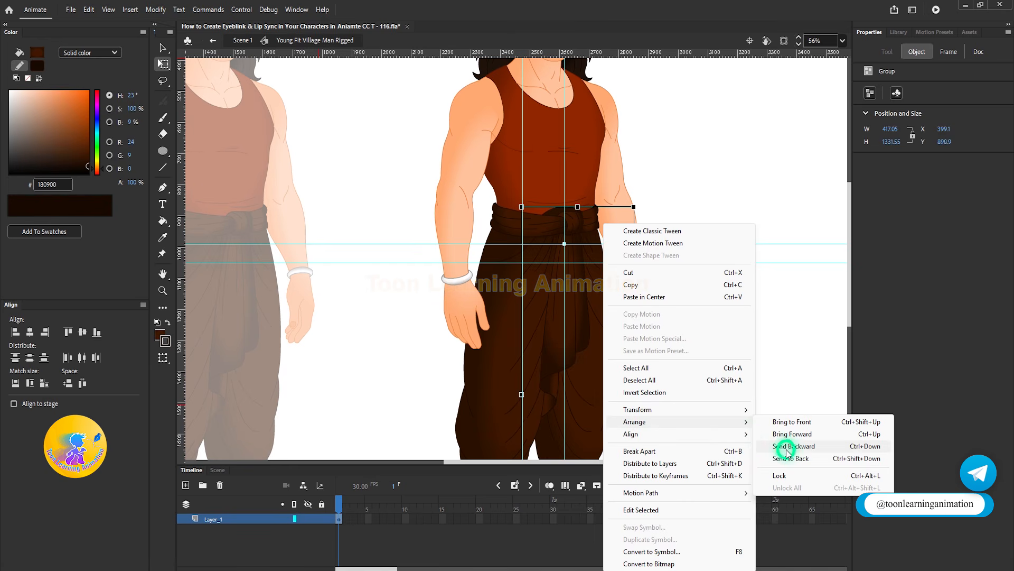
click(793, 457)
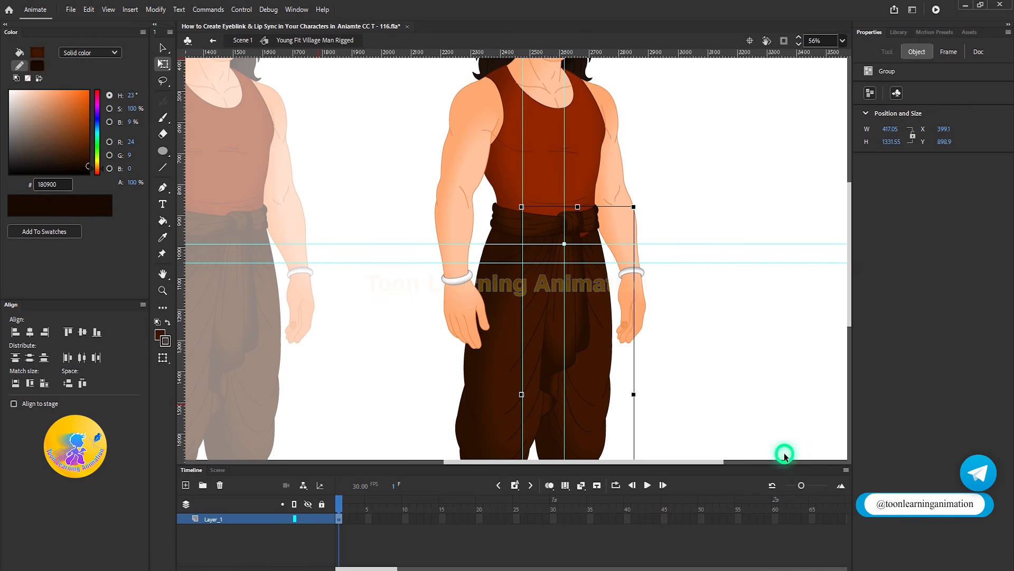
click(654, 314)
drag(654, 344, 636, 380)
key(ctrl+z)
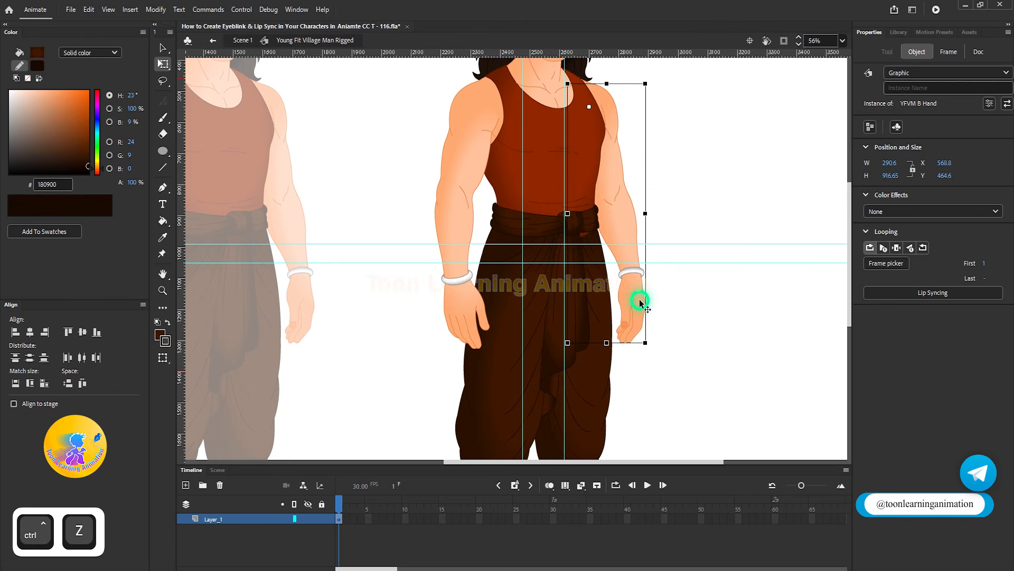
right_click(641, 302)
mouse_move(686, 307)
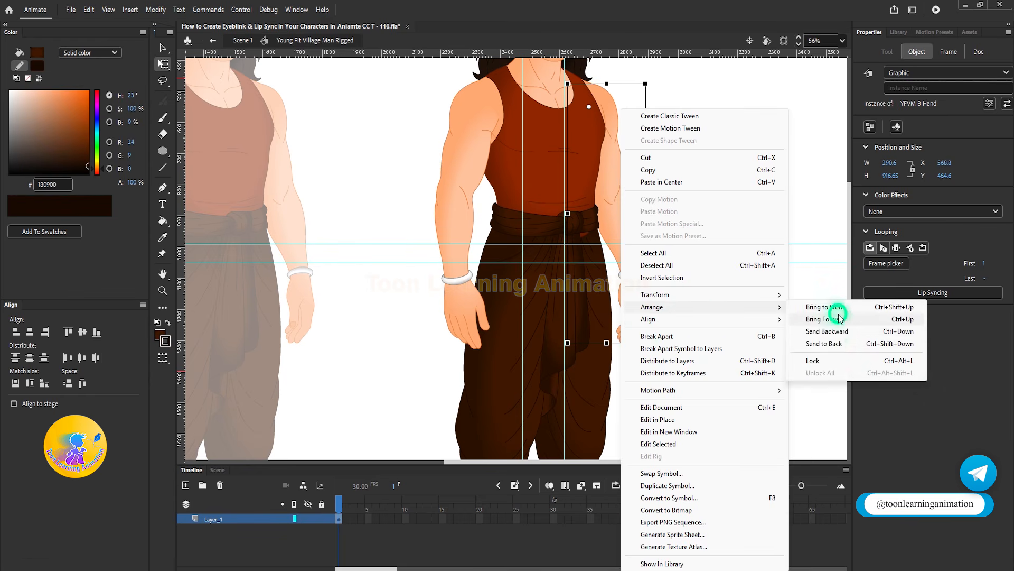
click(829, 330)
Inside the YFVM Mid Body symbol's shirt group, reshape the lower hem upward to tuck it under the waist sash.
key(v)
scroll(587, 233, up, 4)
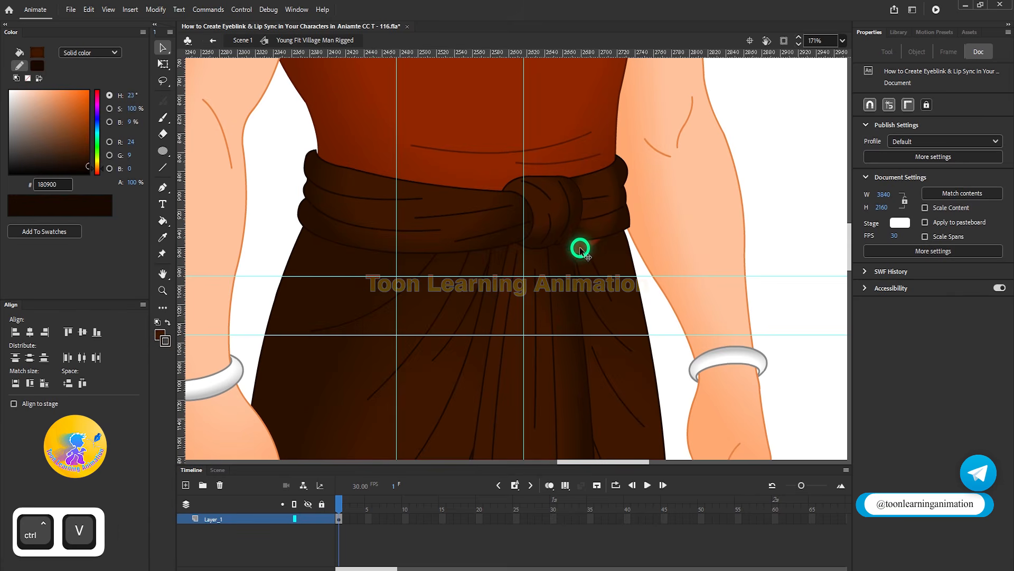
double_click(580, 248)
double_click(581, 248)
click(569, 267)
drag(544, 262, 503, 247)
double_click(749, 227)
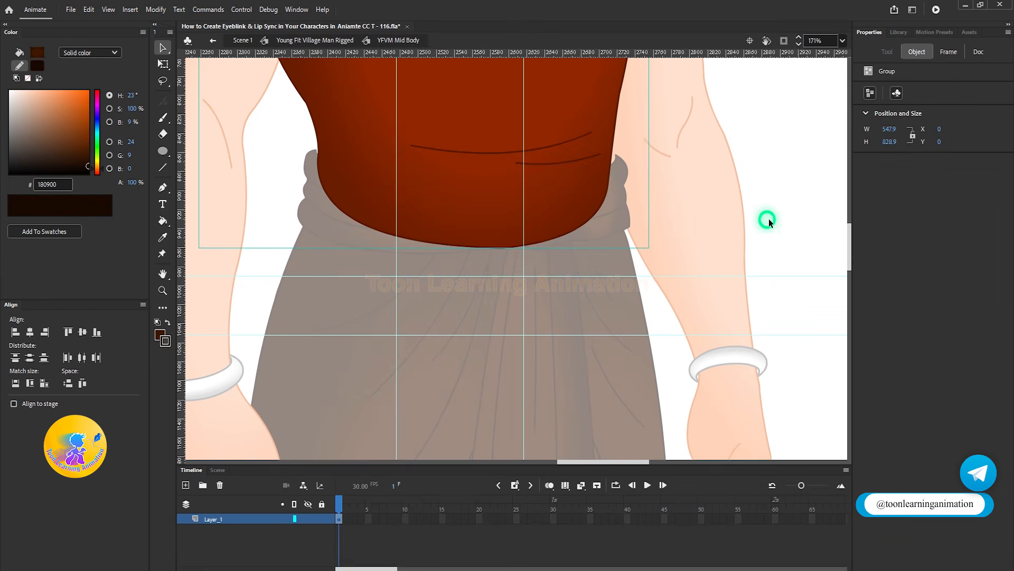
double_click(760, 230)
scroll(585, 237, down, 5)
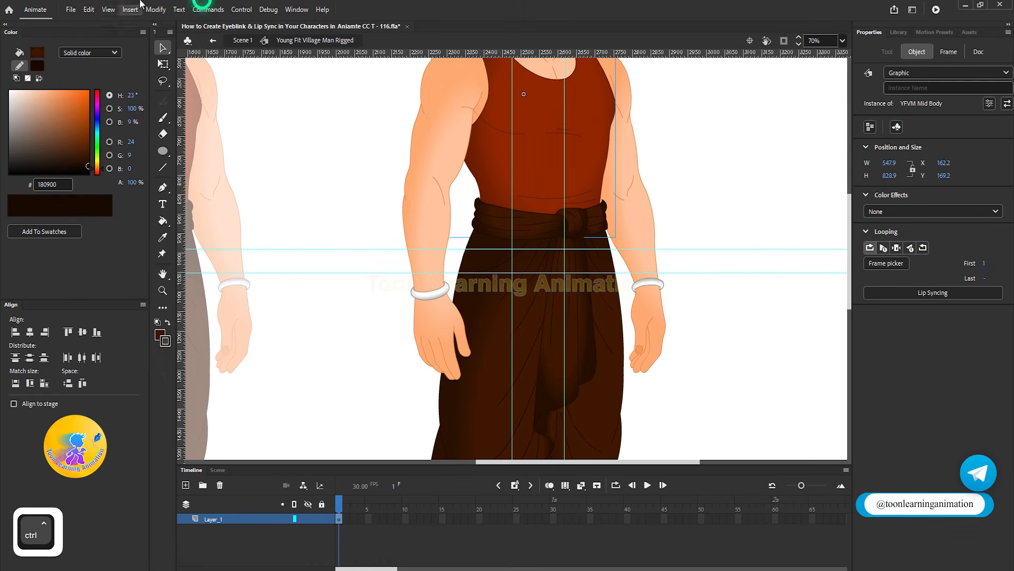
Reopen the YFVM Mid Body symbol's shirt group, bend the shirt's side edge slightly outward beside the sash, and return to Scene 1.
scroll(532, 175, up, 8)
double_click(550, 183)
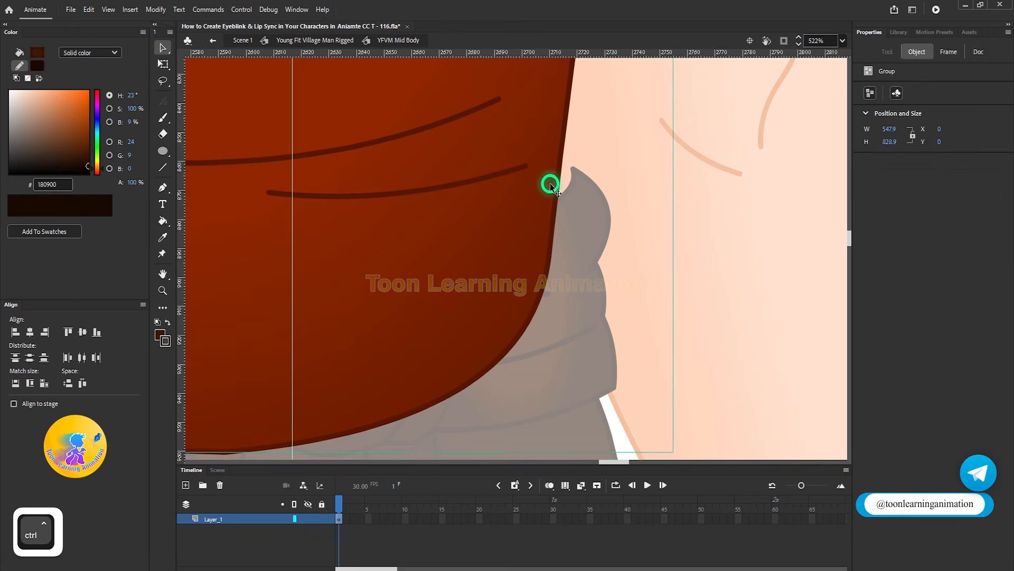
double_click(549, 183)
drag(546, 254, 562, 249)
scroll(559, 247, down, 5)
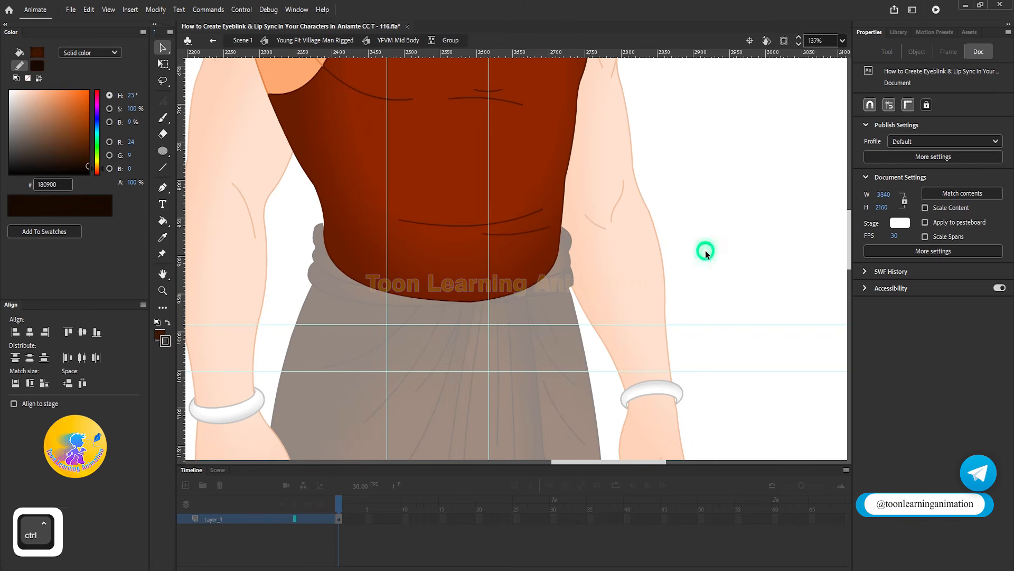
double_click(706, 251)
double_click(706, 251)
double_click(706, 249)
scroll(559, 225, down, 5)
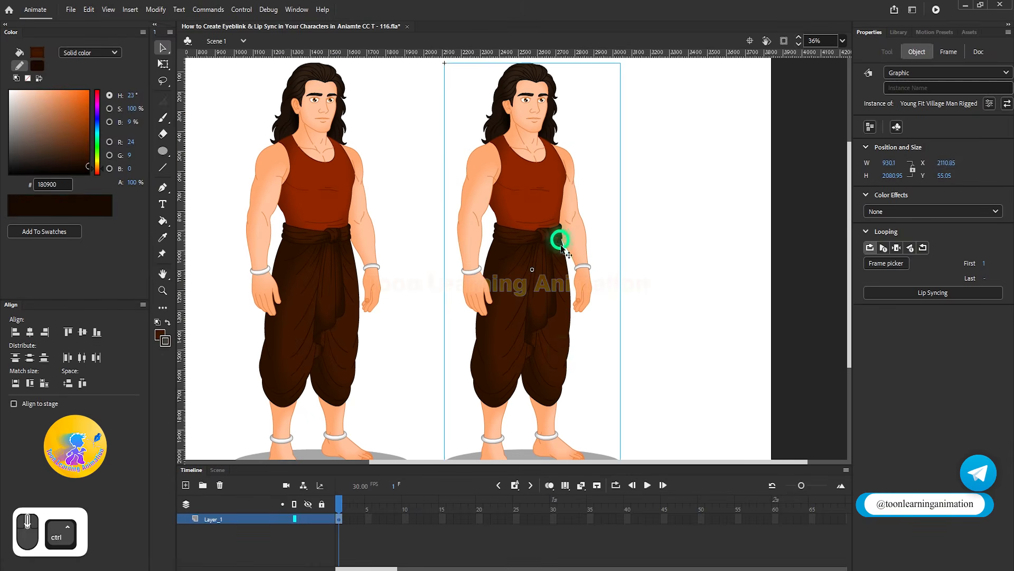
Inside the Young Fit Village Man Rigged symbol, convert the back leg group to a graphic symbol named YFVM Back Leg.
key(q)
double_click(518, 269)
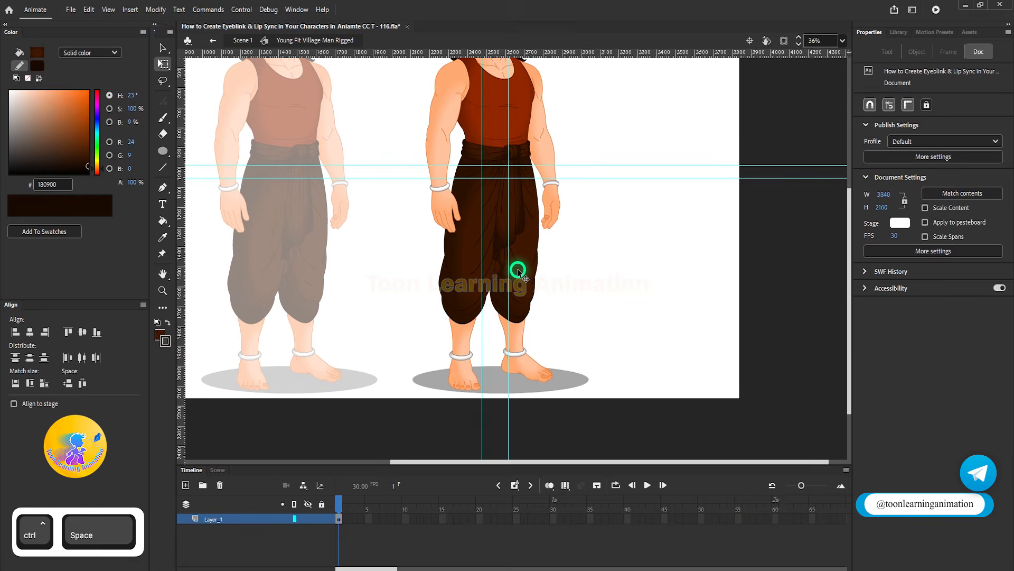
click(559, 233)
click(453, 290)
click(472, 217)
scroll(521, 218, up, 3)
click(541, 240)
drag(615, 207, 621, 276)
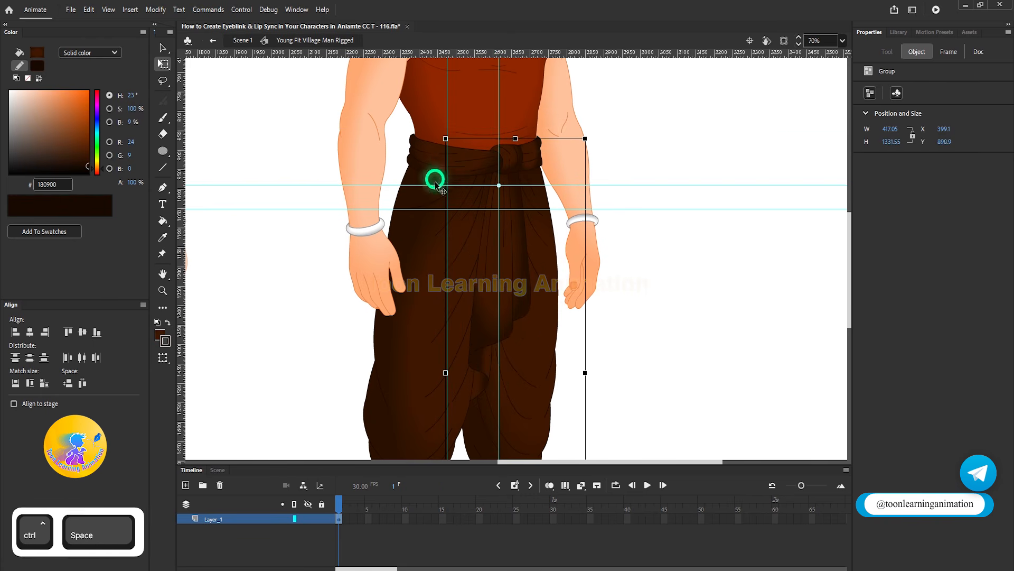
key(F8)
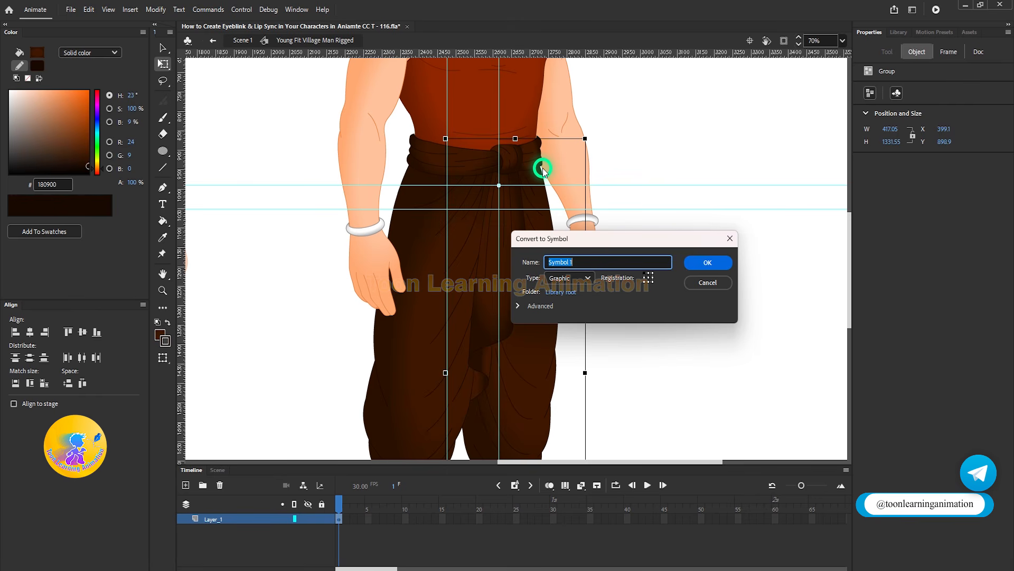
text(YFVM B )
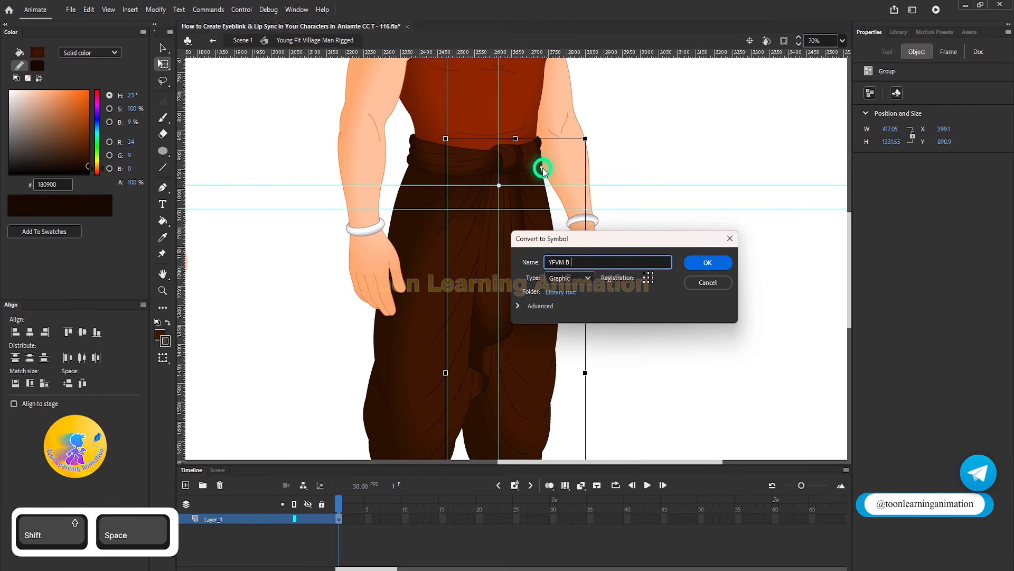
text(ack Leg)
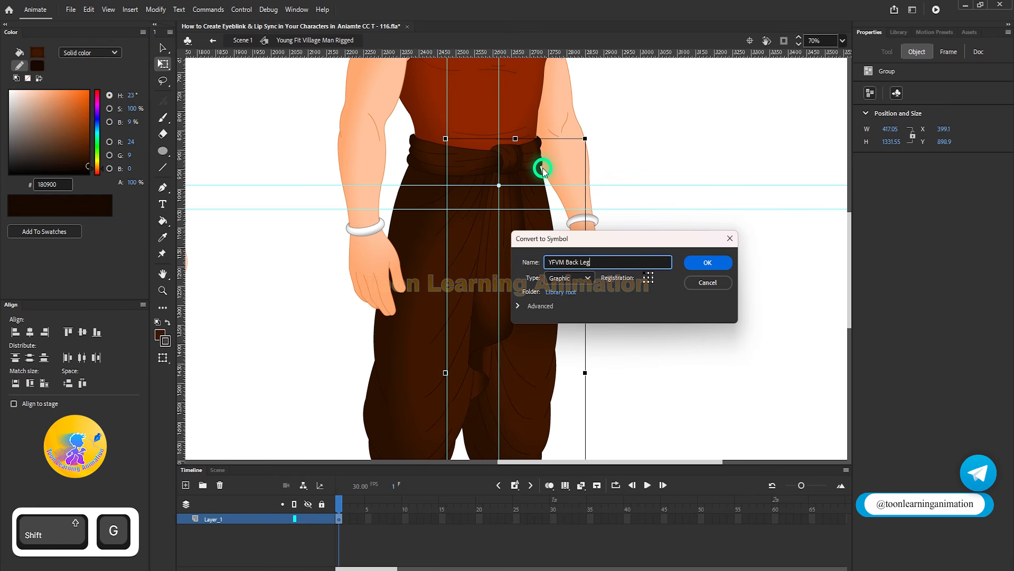
click(700, 269)
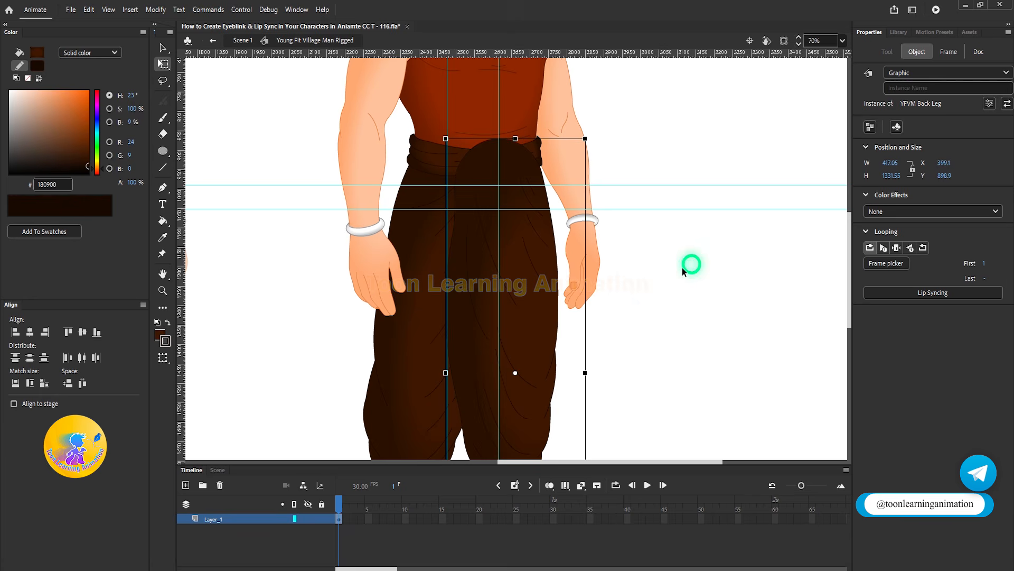
Place the YFVM Back Leg symbol's transformation point exactly on the guide crossing at the hip circle's centre.
key(q)
drag(516, 373, 517, 375)
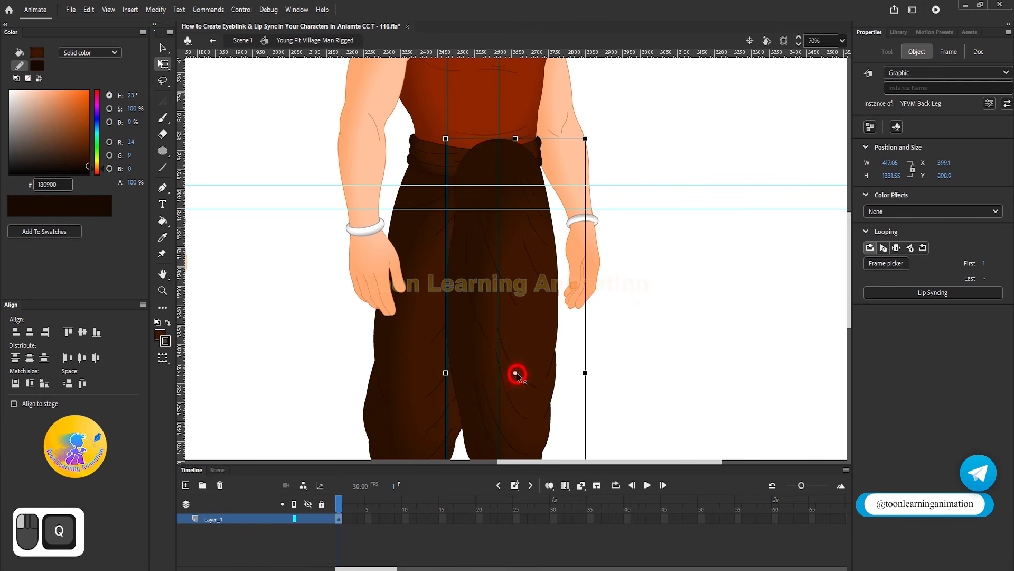
drag(497, 207, 501, 186)
ctrl+scroll(501, 186, up, 10)
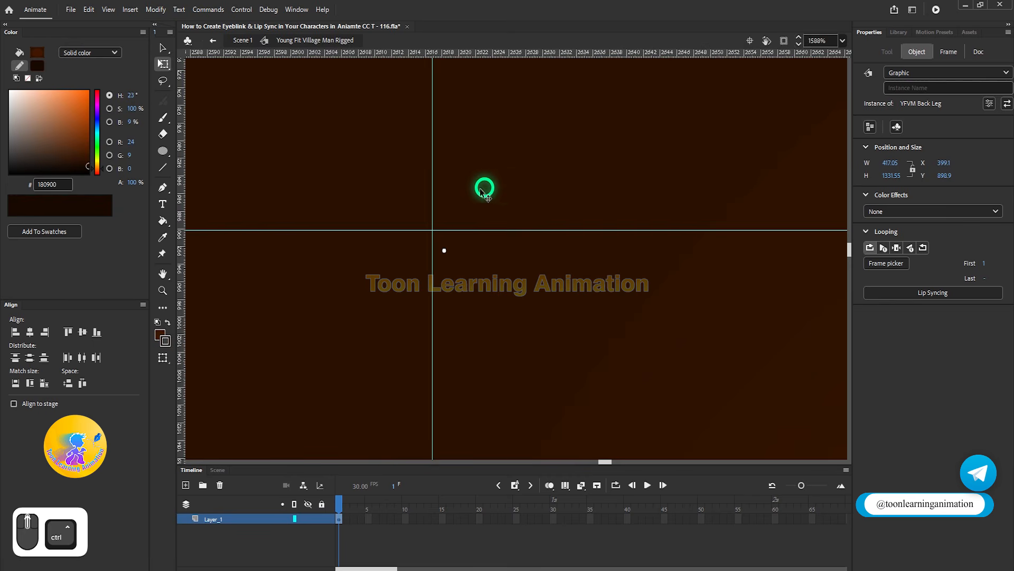
scroll(551, 273, down, 1)
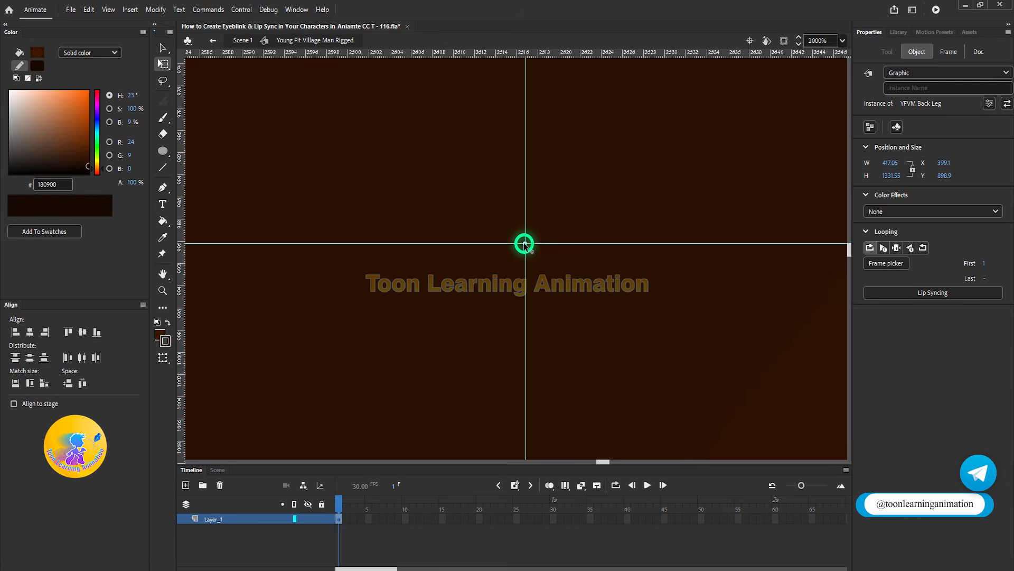
Send the YFVM Back Leg symbol to the back, behind the front leg and waist sash.
ctrl+scroll(537, 229, down, 3)
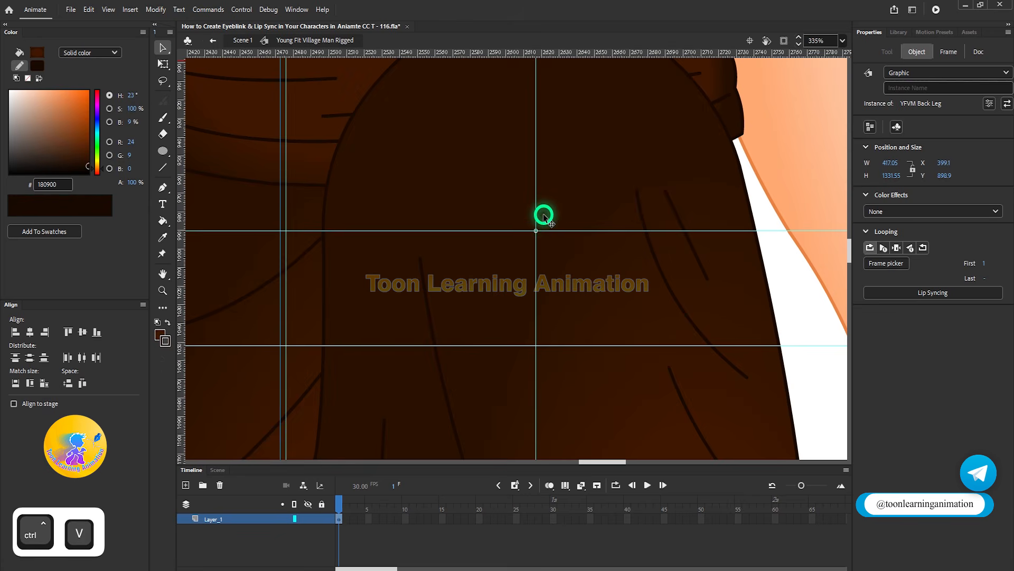
ctrl+scroll(543, 215, down, 3)
right_click(598, 319)
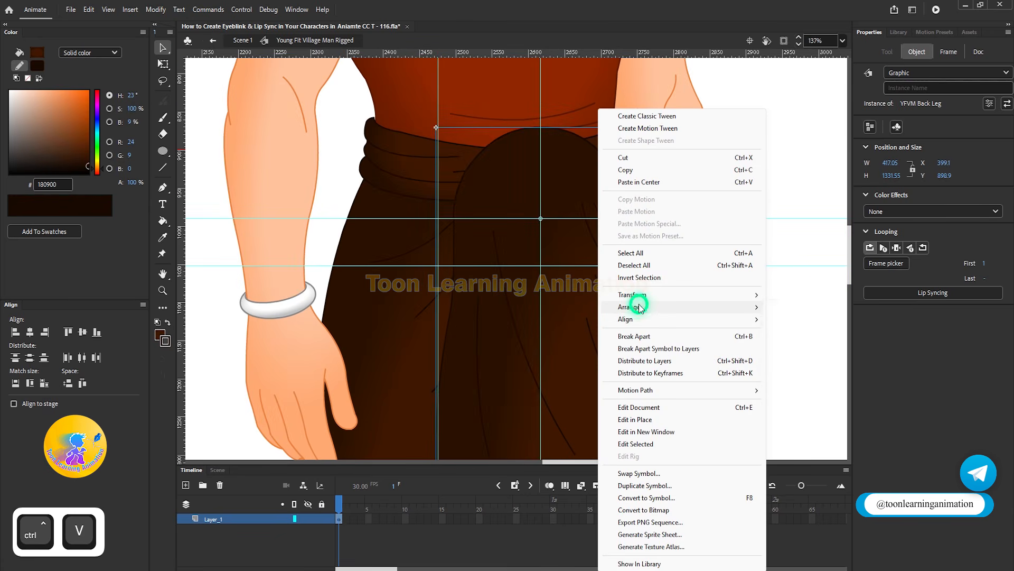
mouse_move(640, 307)
click(802, 342)
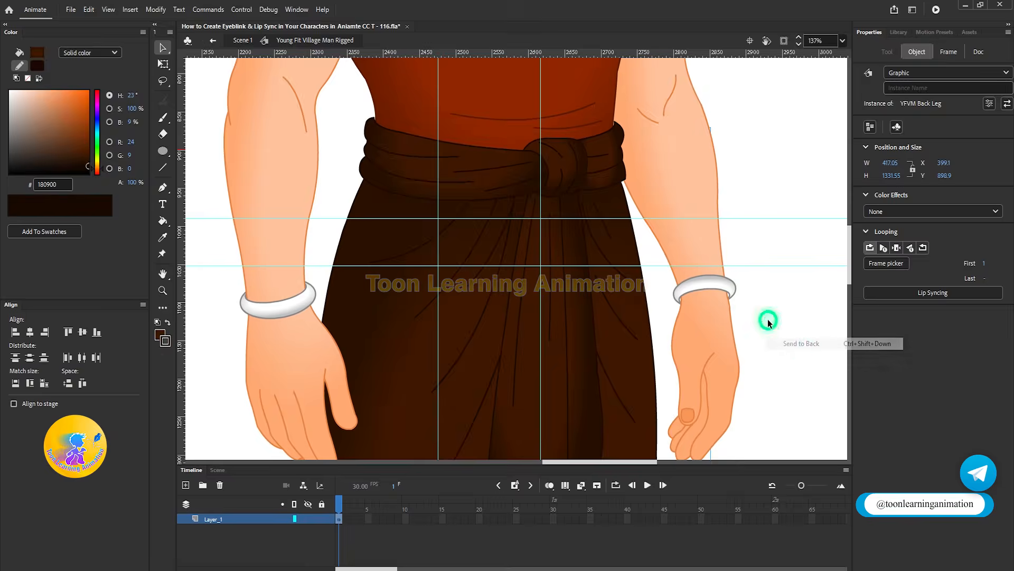
Test rotating the YFVM B Hand symbol, undo the rotation, and send the symbol to the back.
ctrl+scroll(636, 300, down, 2)
click(689, 330)
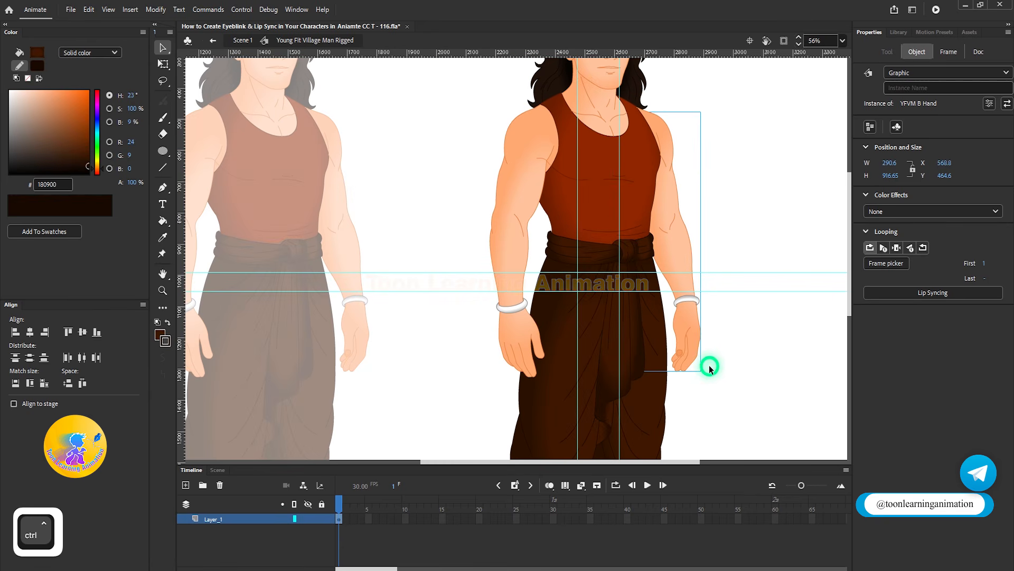
key(q)
drag(711, 372, 679, 374)
key(ctrl+z)
right_click(693, 330)
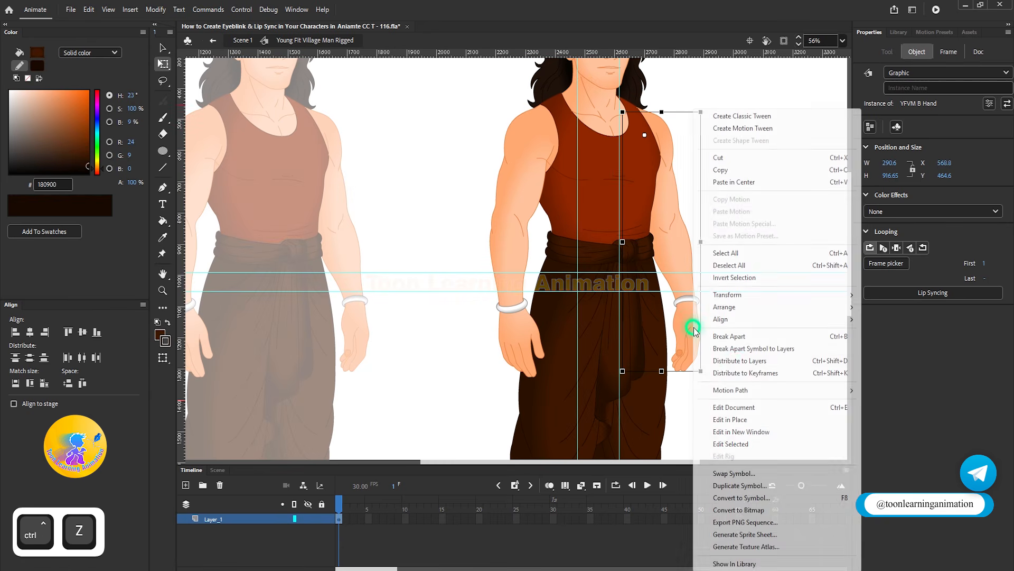
mouse_move(736, 305)
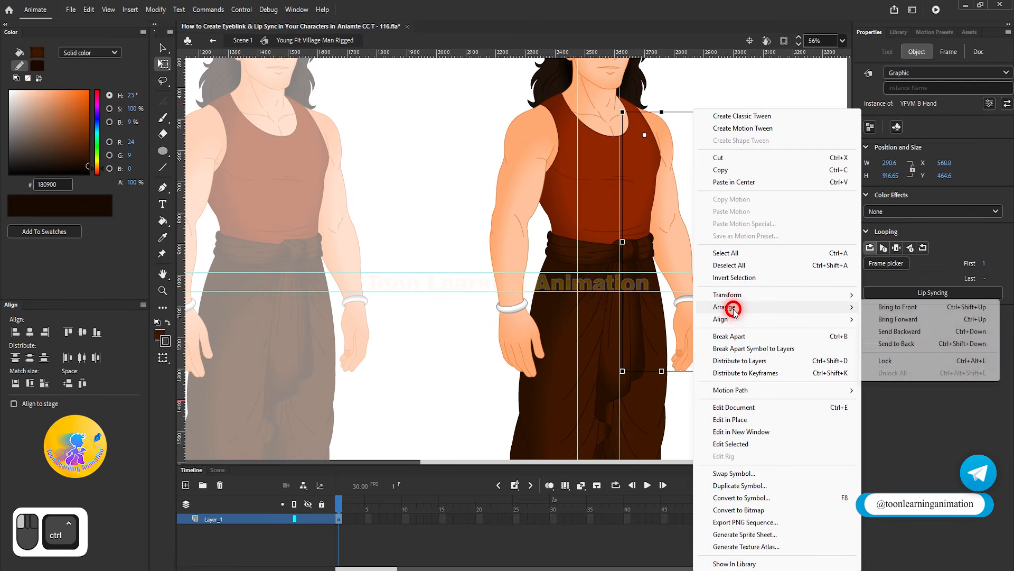
click(913, 341)
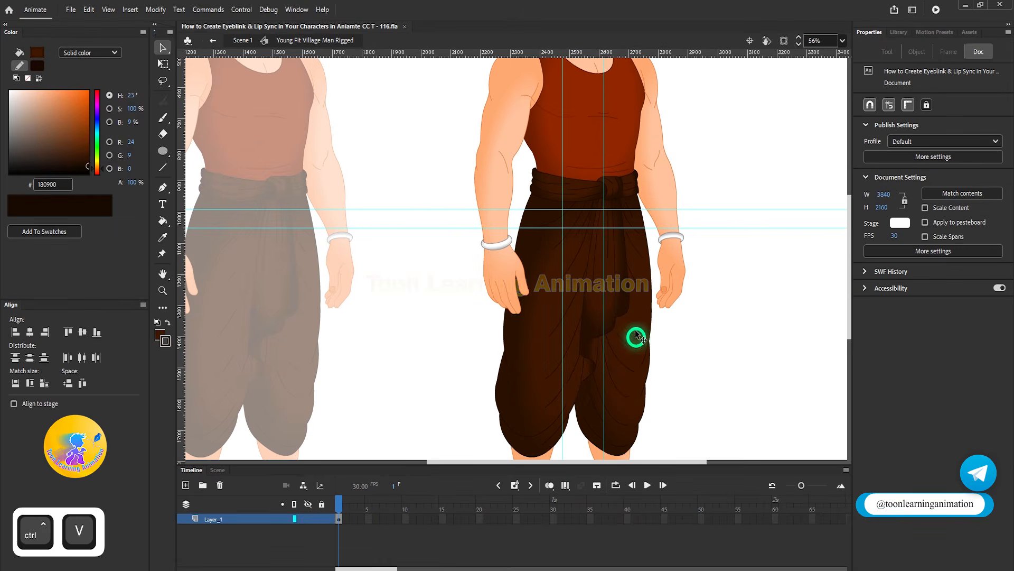
Examine the leg artwork inside the YFVM Back Leg symbol from hip to foot, then return and inspect both legs' knee areas.
double_click(634, 343)
ctrl+scroll(584, 249, down, 2)
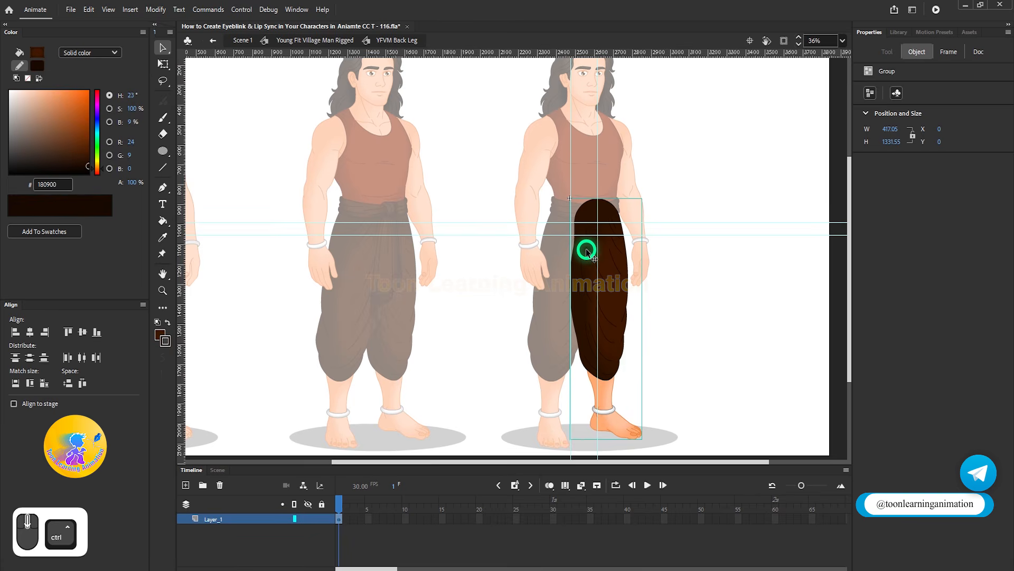
ctrl+scroll(631, 302, up, 3)
ctrl+scroll(631, 299, down, 2)
ctrl+scroll(611, 421, up, 1)
ctrl+scroll(611, 417, up, 2)
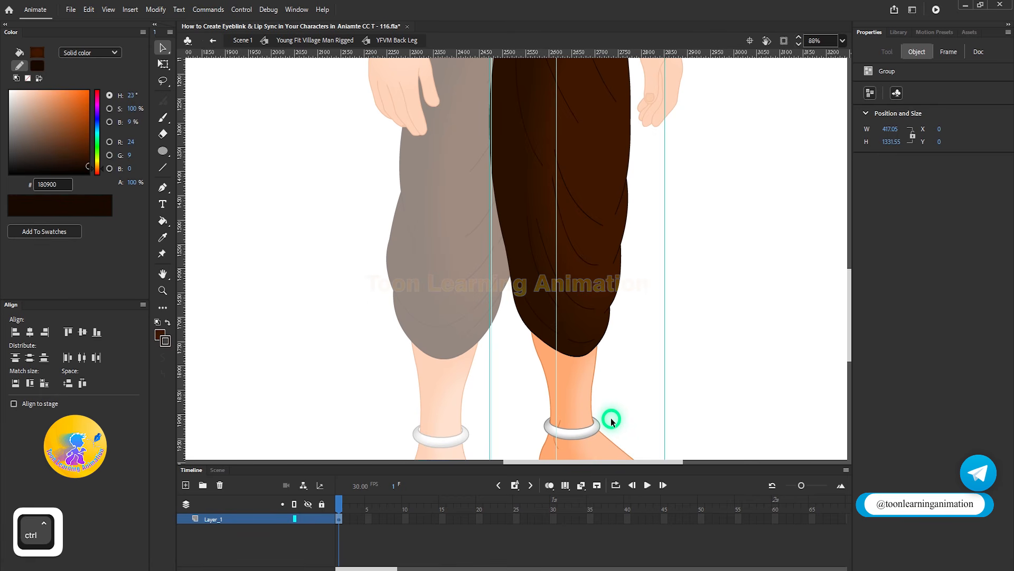
ctrl+scroll(623, 253, down, 2)
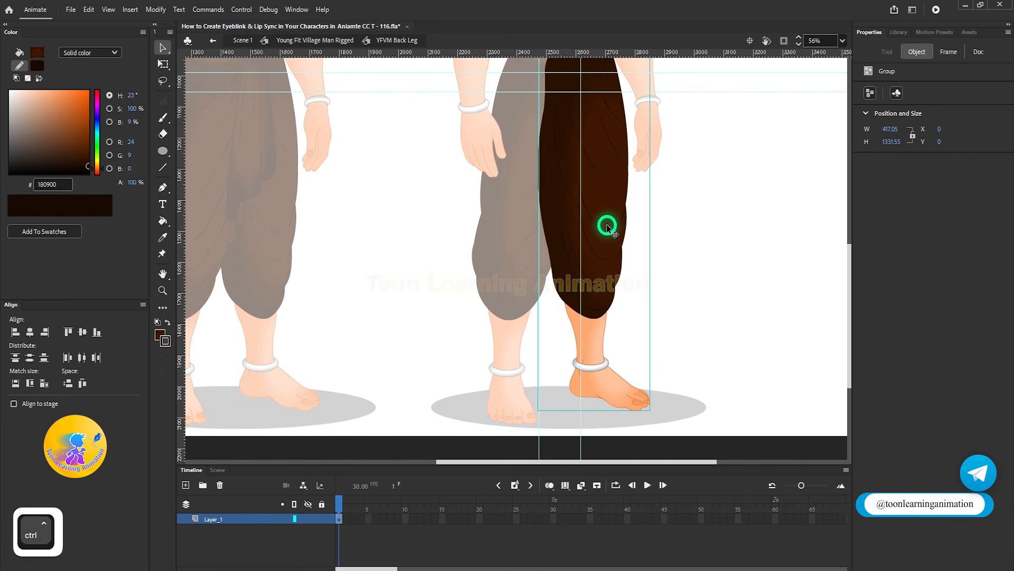
double_click(685, 239)
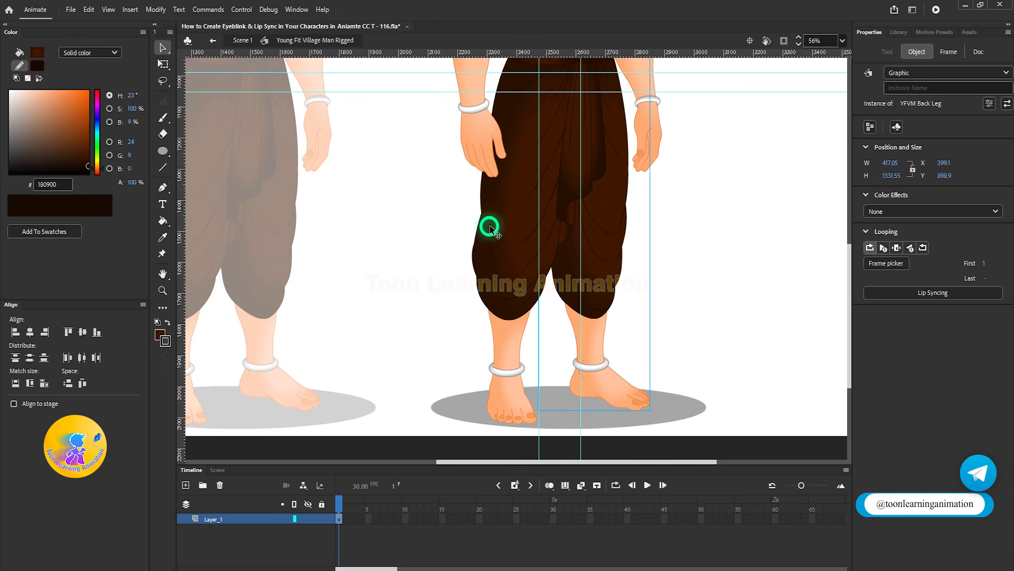
ctrl+scroll(490, 226, up, 3)
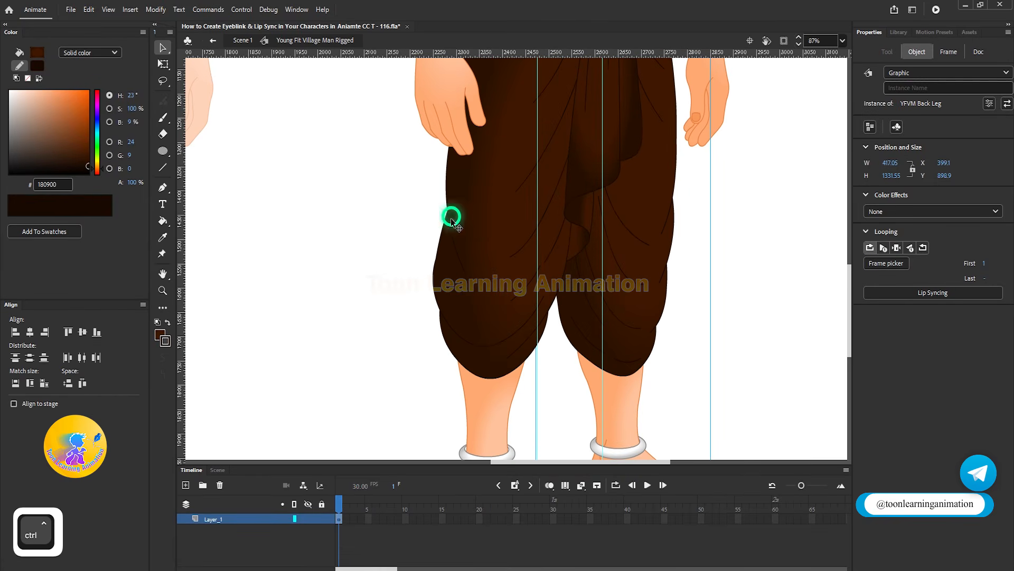
ctrl+scroll(551, 225, up, 2)
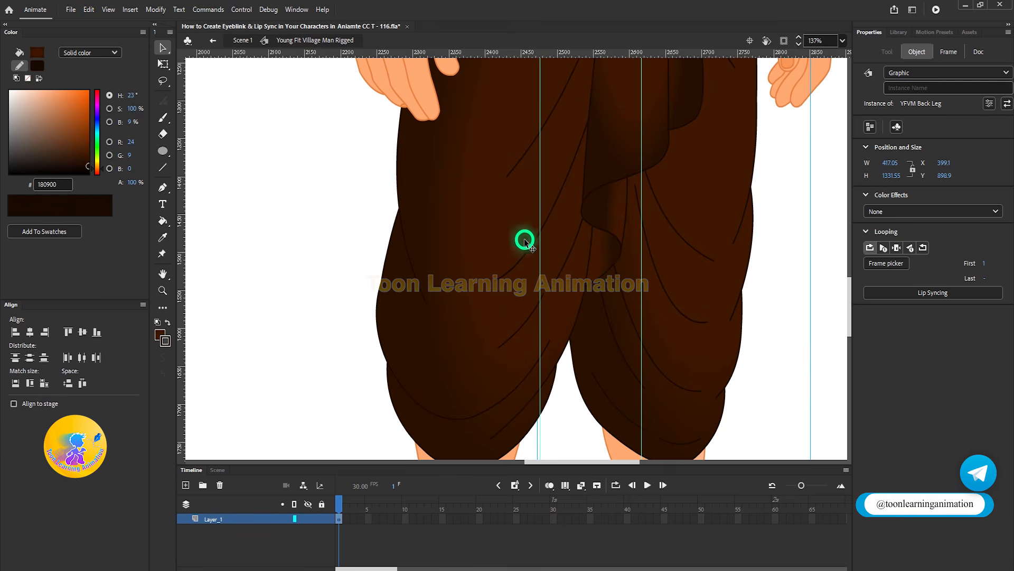
Draw a circle about 281 px wide over the knee inside the YFVM Back Leg symbol.
ctrl+scroll(451, 262, down, 1)
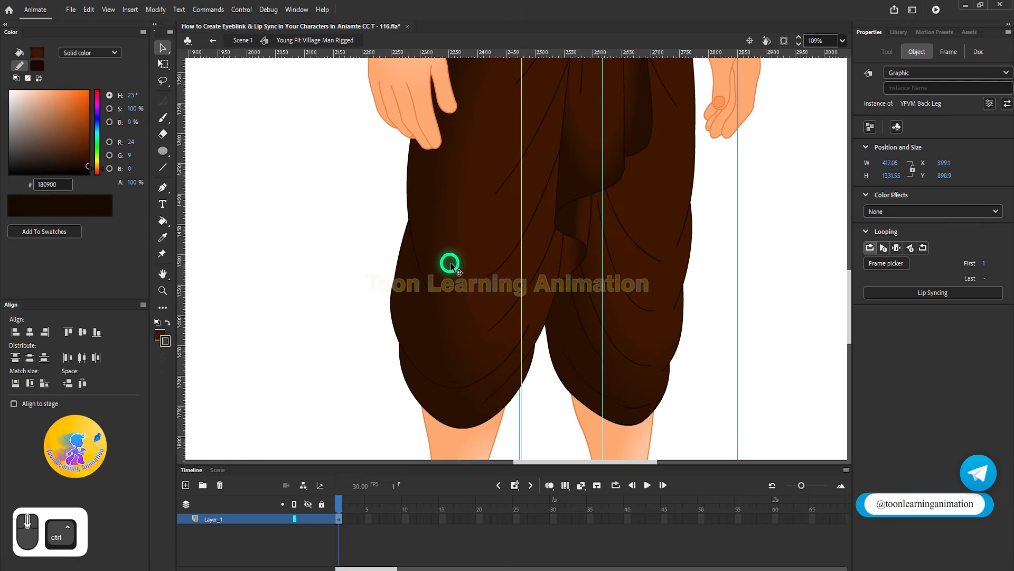
ctrl+scroll(698, 236, up, 2)
double_click(656, 306)
ctrl+scroll(673, 239, down, 2)
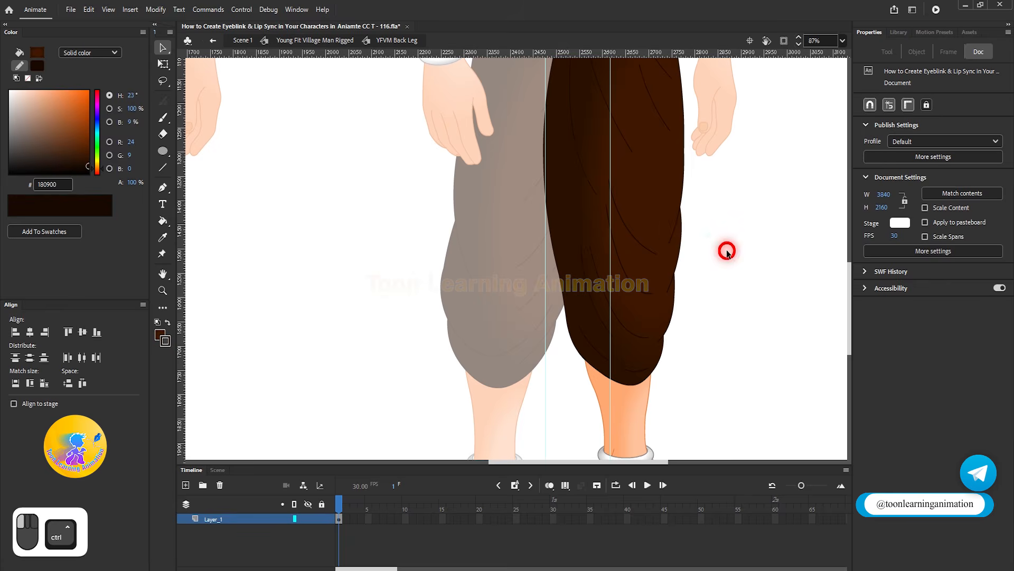
ctrl+scroll(638, 242, up, 1)
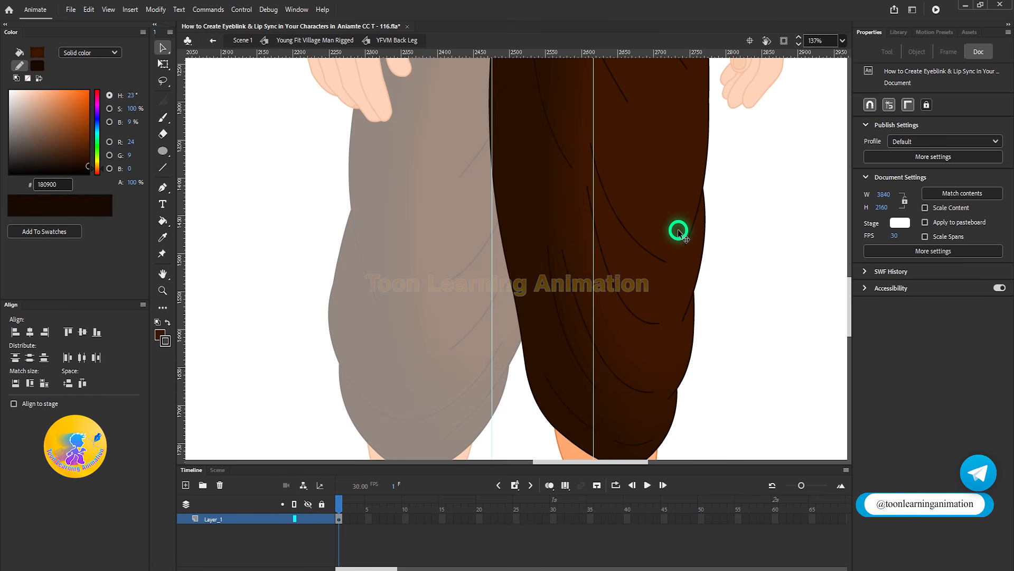
double_click(729, 240)
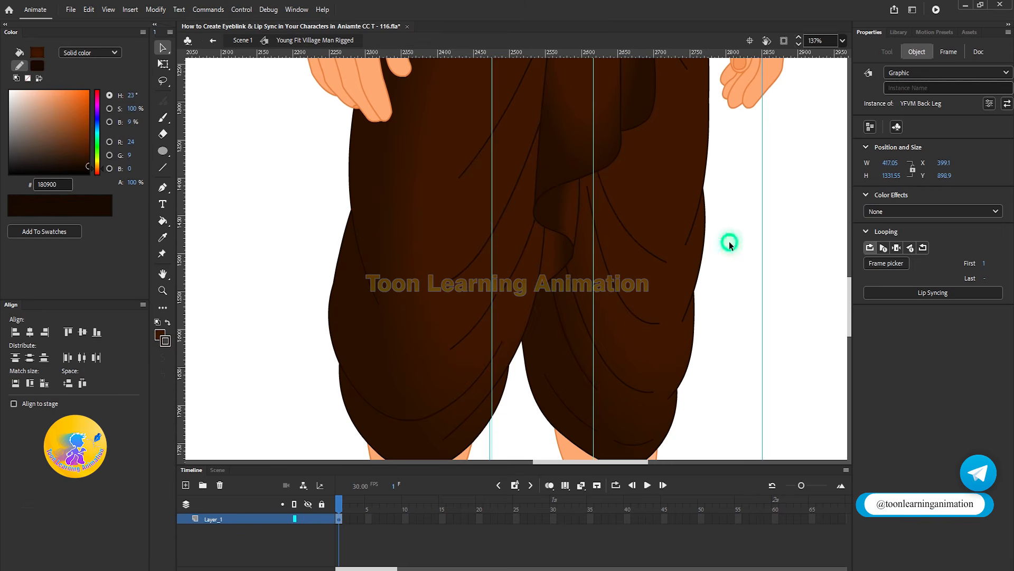
double_click(676, 222)
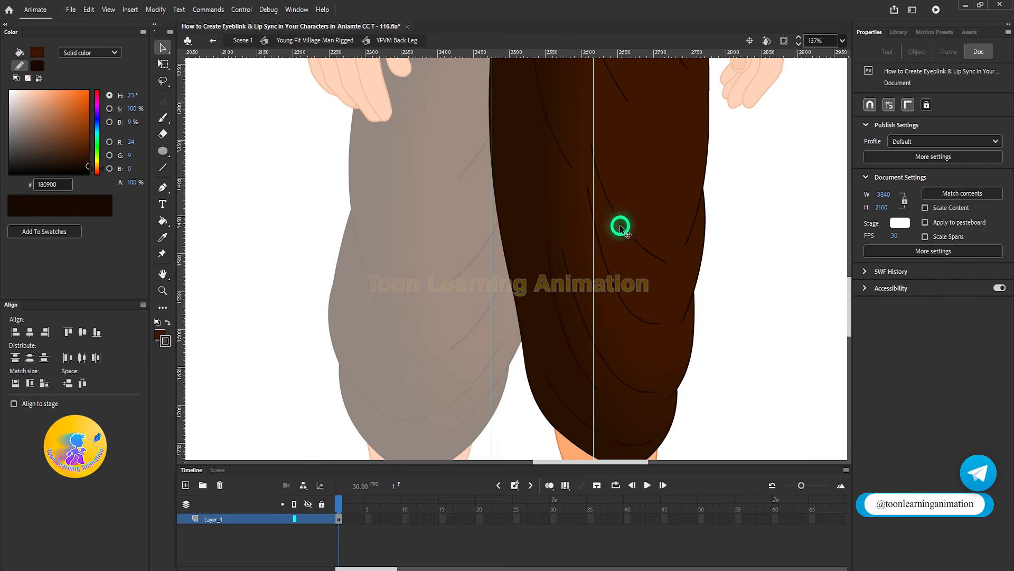
click(168, 142)
drag(602, 217, 653, 313)
key(v)
Delete the stray outline piece at the knee corner inside the front leg's upper-leg group, and save the document.
double_click(716, 296)
scroll(378, 220, up, 10)
scroll(469, 249, up, 2)
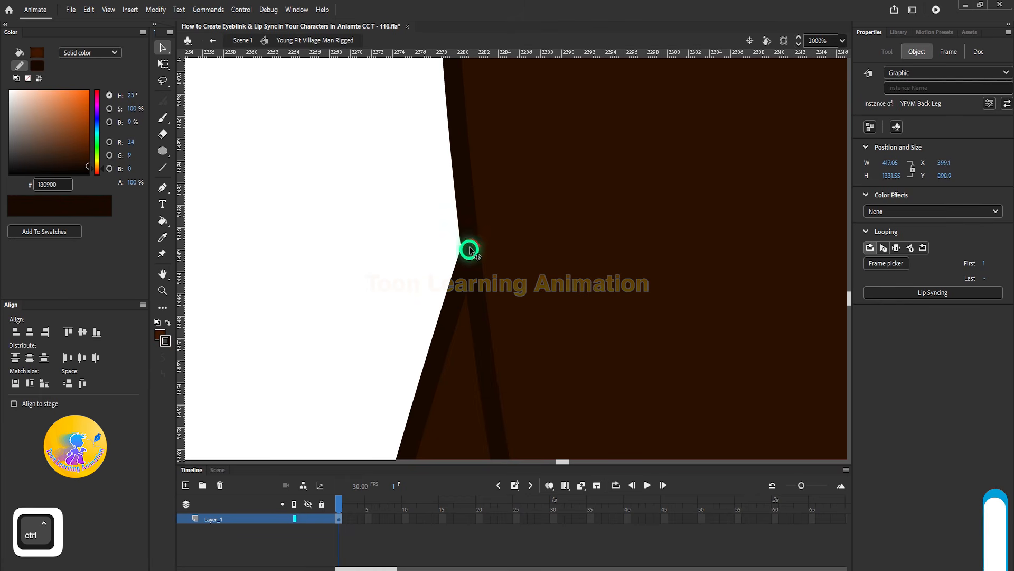
double_click(471, 242)
double_click(474, 243)
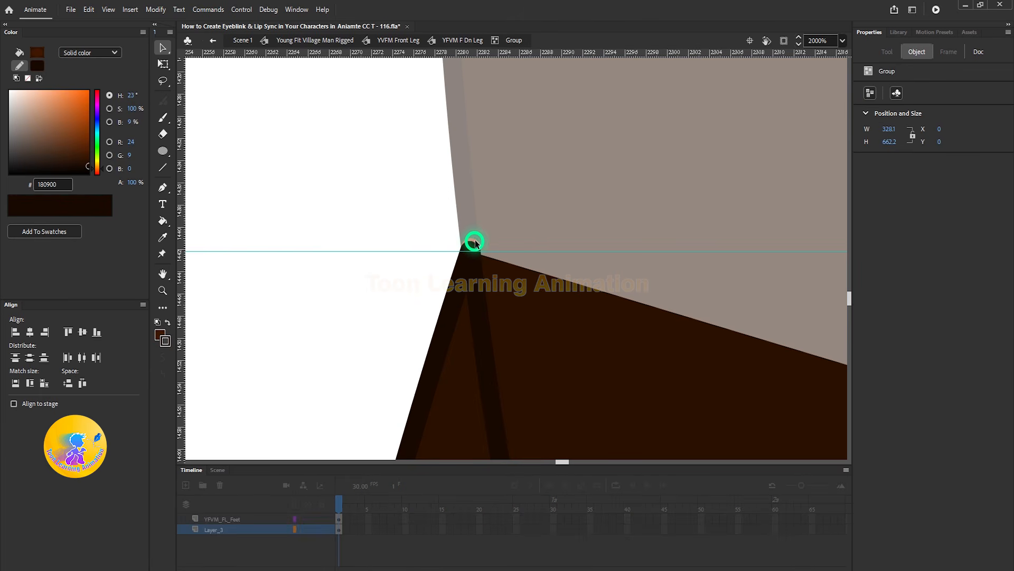
double_click(474, 242)
double_click(469, 236)
double_click(468, 235)
click(440, 267)
click(471, 248)
key(Delete)
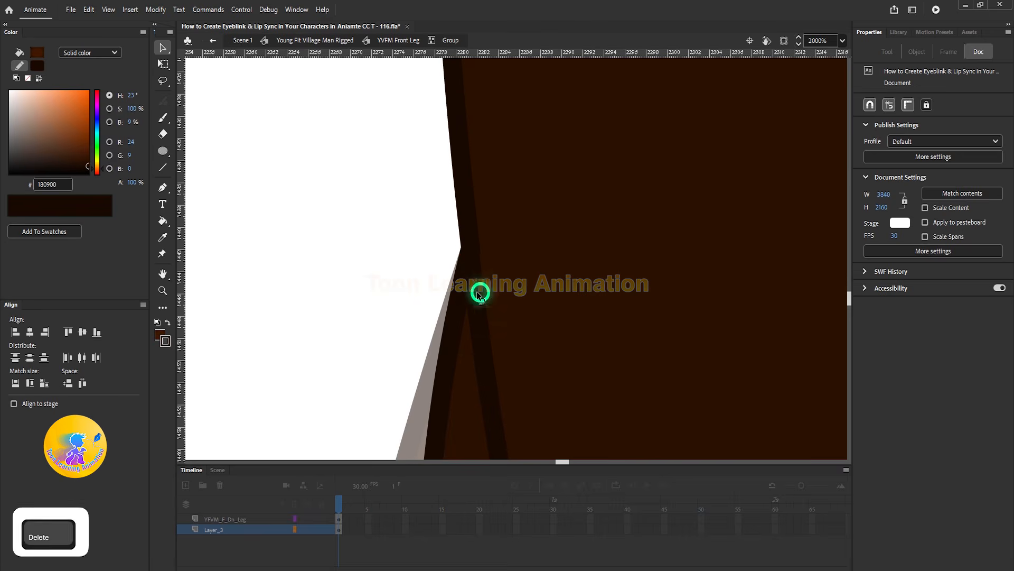
double_click(410, 236)
double_click(410, 236)
click(410, 237)
scroll(410, 236, down, 5)
key(ctrl+s)
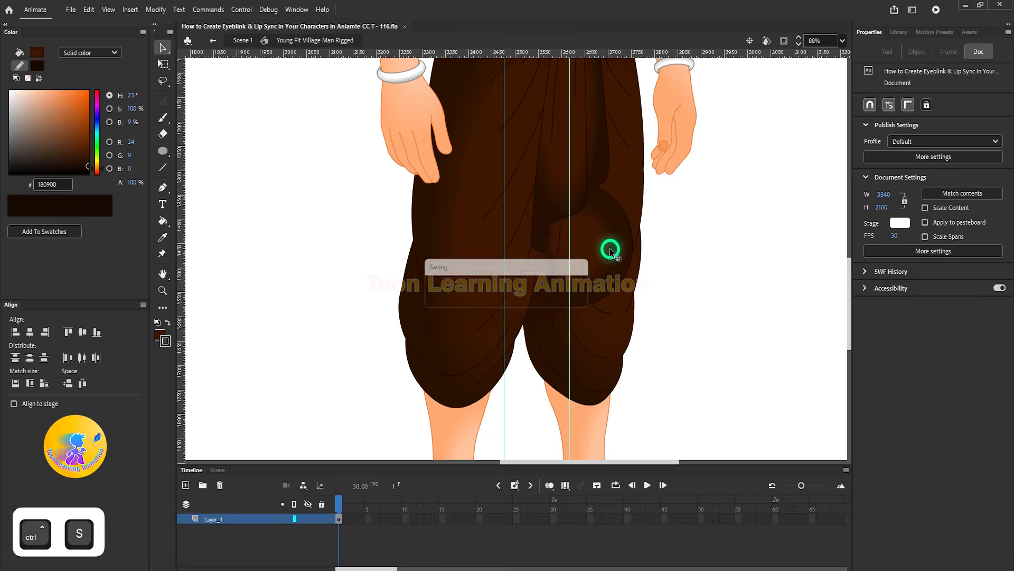
Give the back leg's knee circle a bright green 00FF00 stroke and shift the circle slightly toward the leg's outer edge.
double_click(607, 246)
key(q)
scroll(605, 259, up, 4)
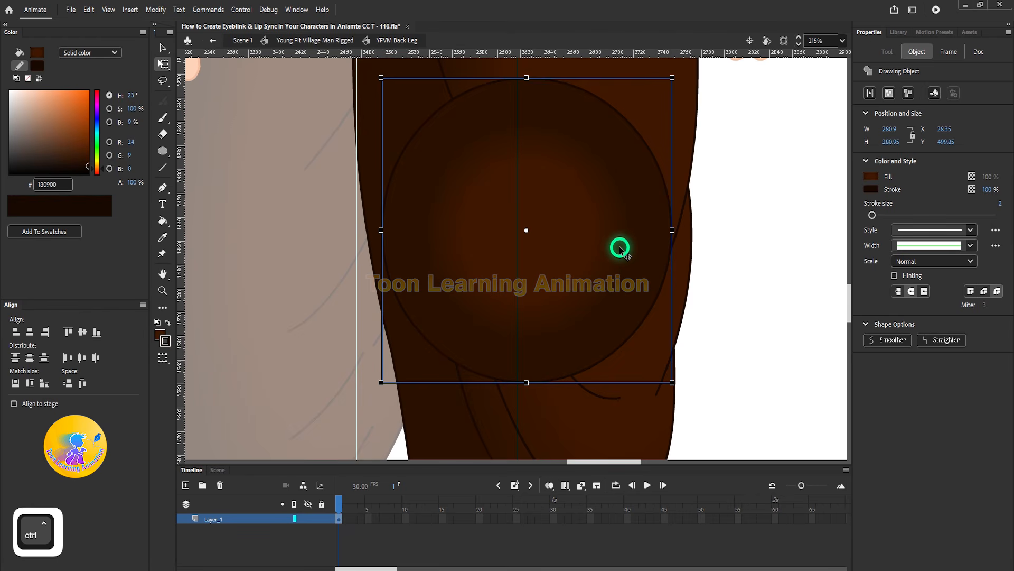
click(165, 342)
click(256, 375)
scroll(572, 267, up, 1)
drag(578, 264, 586, 262)
scroll(584, 262, down, 2)
scroll(651, 353, up, 2)
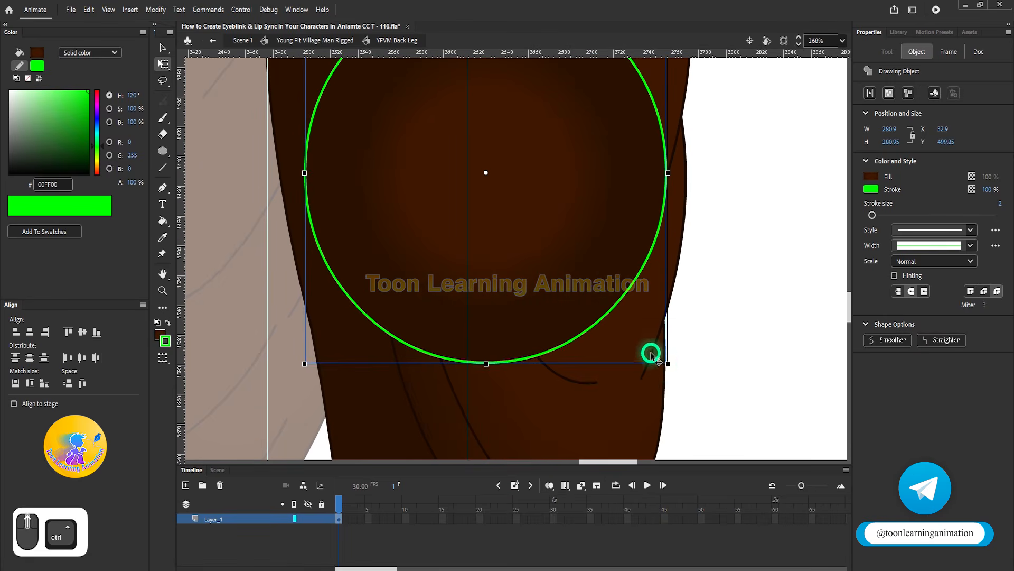
Enlarge the green knee circle proportionally to about 314 px across so it spans the leg's width.
drag(667, 364, 683, 381)
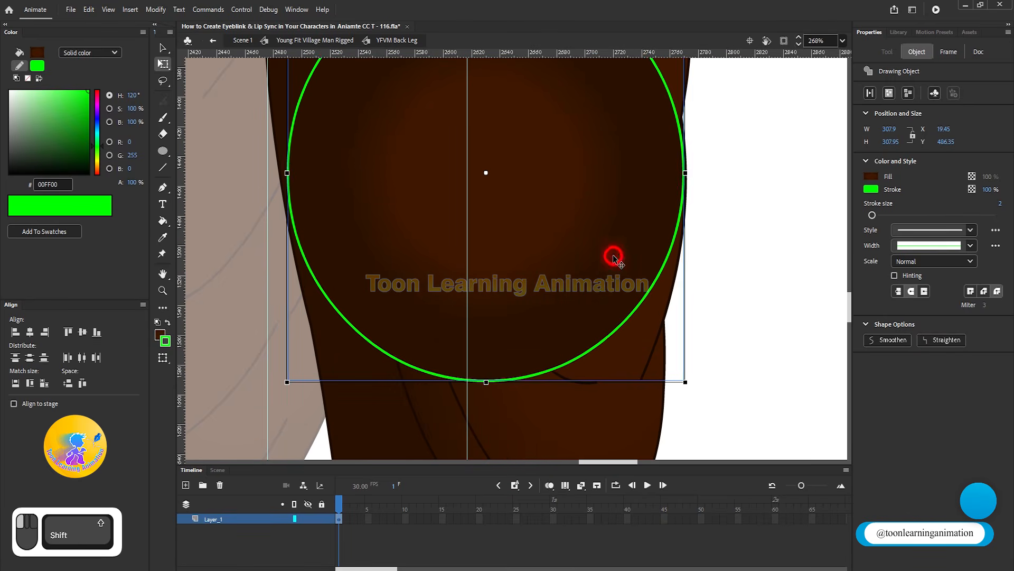
key(ctrl+alt+s)
key(Return)
key(v)
Nudge the green knee circle sideways until its edge lines up with the back leg's outline.
scroll(356, 208, up, 5)
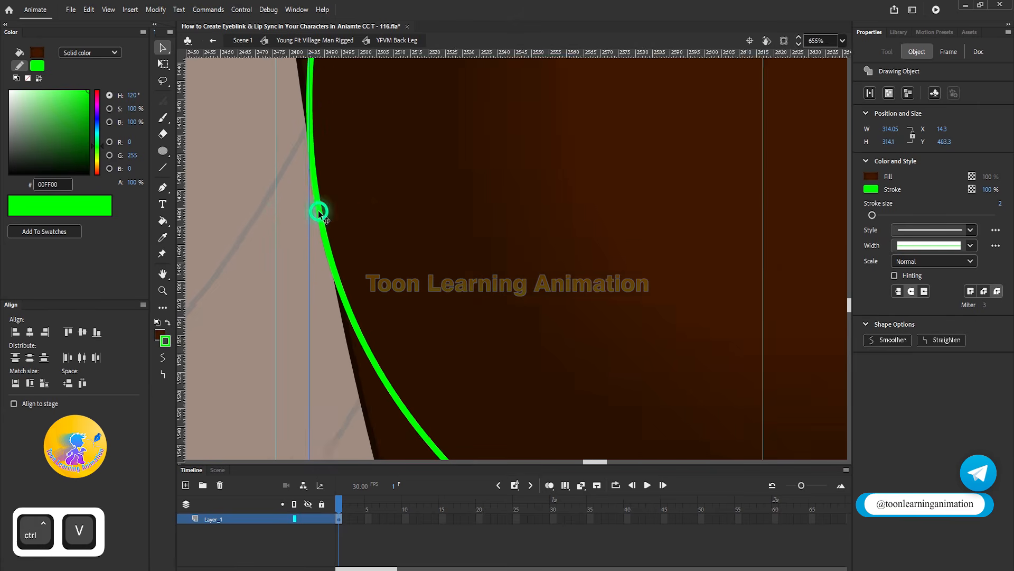
drag(364, 220, 363, 220)
key(Left)
key(Left)
key(Left)
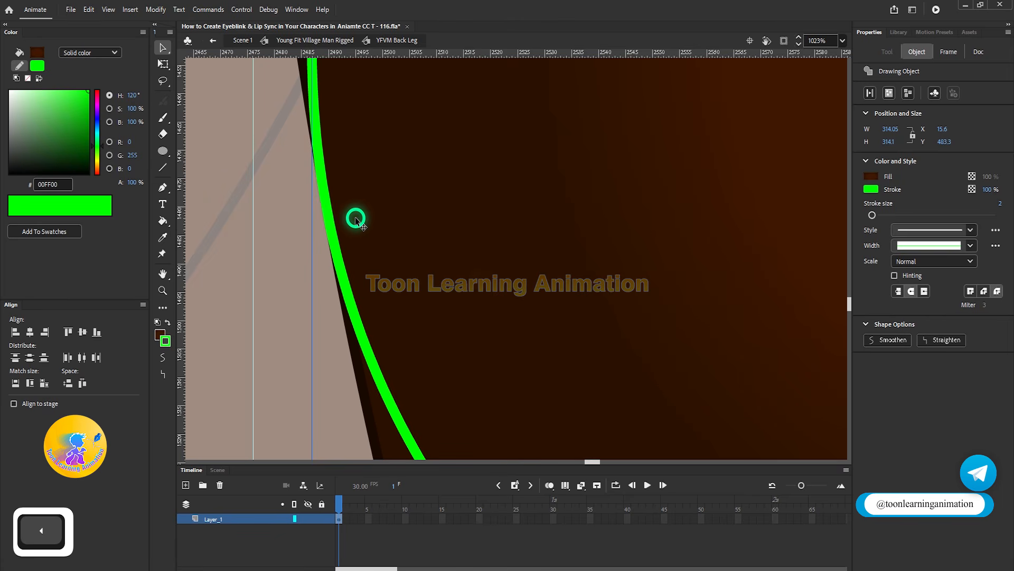
scroll(355, 217, down, 5)
scroll(586, 255, up, 5)
scroll(586, 256, down, 2)
scroll(594, 189, up, 3)
double_click(531, 191)
drag(516, 193, 530, 193)
double_click(601, 202)
scroll(630, 206, down, 5)
Draw a slightly slanted green line across the full width of the back leg at the knee.
key(n)
scroll(611, 181, up, 4)
drag(598, 183, 381, 219)
scroll(749, 211, down, 2)
scroll(749, 210, down, 5)
drag(632, 227, 215, 274)
scroll(554, 220, down, 4)
Move the green line in place into the back leg's innermost trouser group and break it apart to divide the artwork.
key(ctrl+x)
key(v)
double_click(593, 141)
double_click(593, 140)
key(ctrl+shift+v)
key(ctrl+b)
double_click(582, 296)
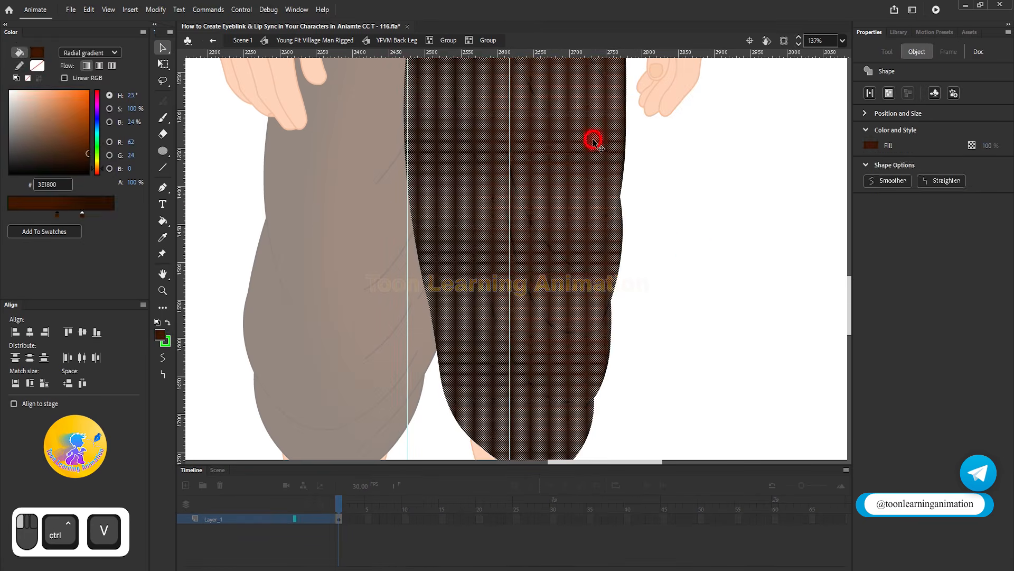
Cut out the trouser artwork below the green line and delete the line ends that stick out past the leg.
scroll(582, 297, down, 4)
key(ctrl+x)
click(448, 129)
key(Delete)
scroll(618, 105, up, 5)
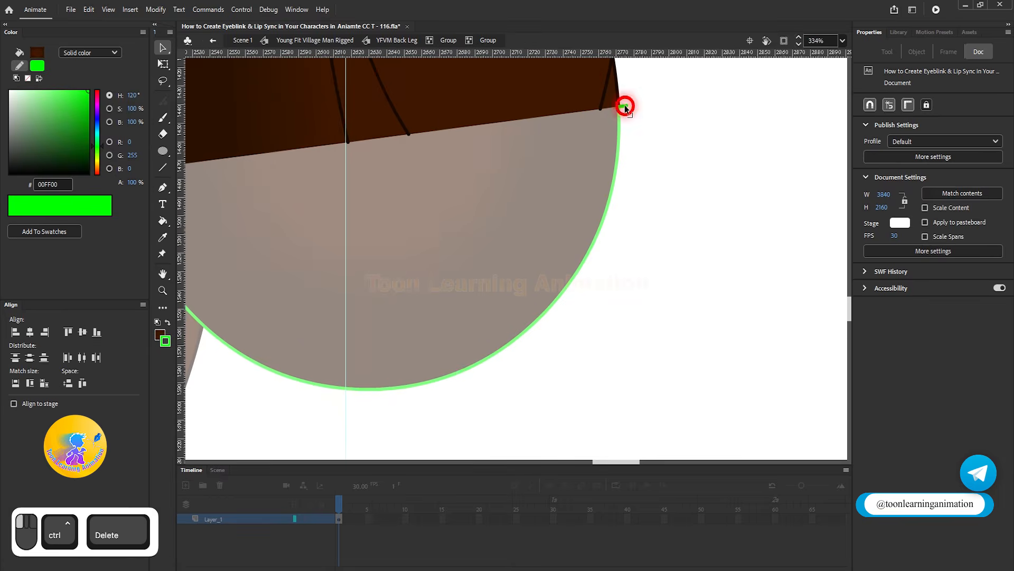
click(625, 106)
key(Delete)
scroll(686, 196, down, 4)
Paste the lower trouser piece in place as a separate group directly inside the YFVM Back Leg symbol.
double_click(682, 247)
scroll(612, 209, down, 5)
double_click(608, 210)
double_click(681, 232)
key(ctrl+shift+v)
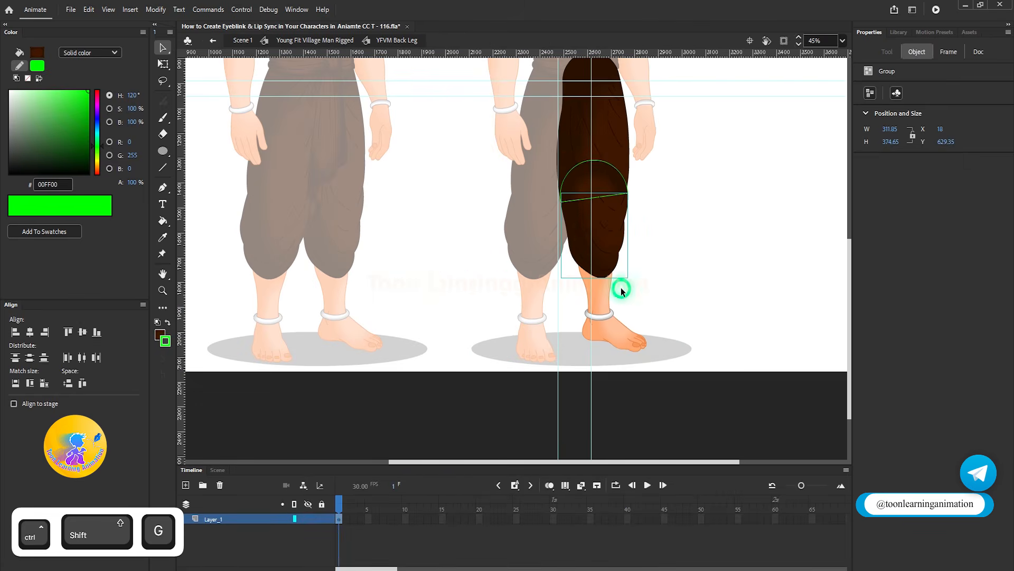
Bring the green knee circle to the front of the back leg artwork and save the document.
scroll(620, 292, up, 2)
click(589, 118)
key(q)
key(ctrl+shift+Up)
key(ctrl+s)
Place a horizontal and a vertical guide crossing exactly at the green knee circle's centre.
scroll(670, 444, up, 5)
scroll(669, 443, down, 5)
scroll(582, 142, up, 8)
scroll(555, 271, up, 4)
drag(570, 316, 571, 314)
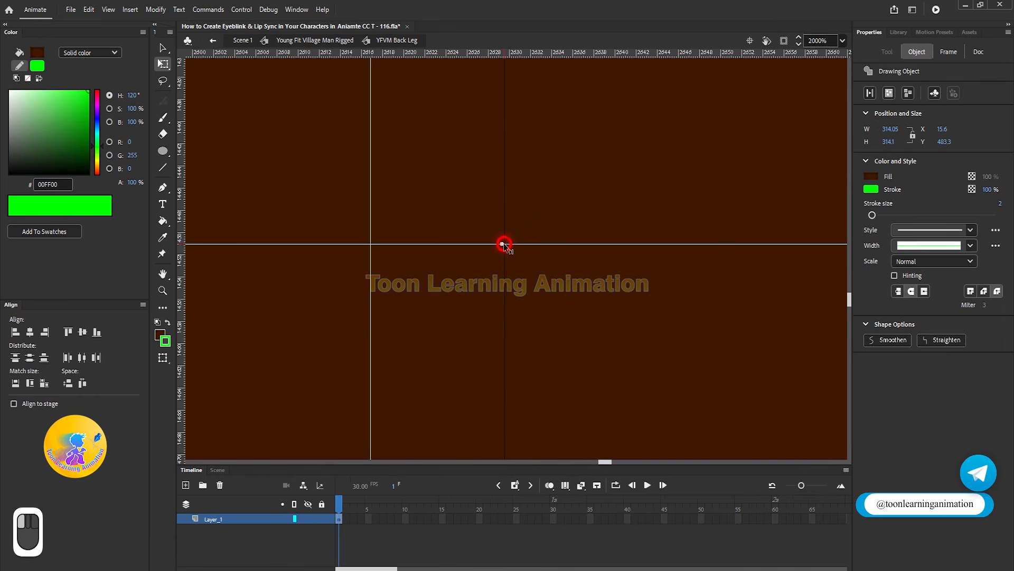
scroll(519, 259, down, 10)
Move the knee circle in place into the innermost upper-trouser group and delete its fill and the stroke parts above the knee line.
key(ctrl+x)
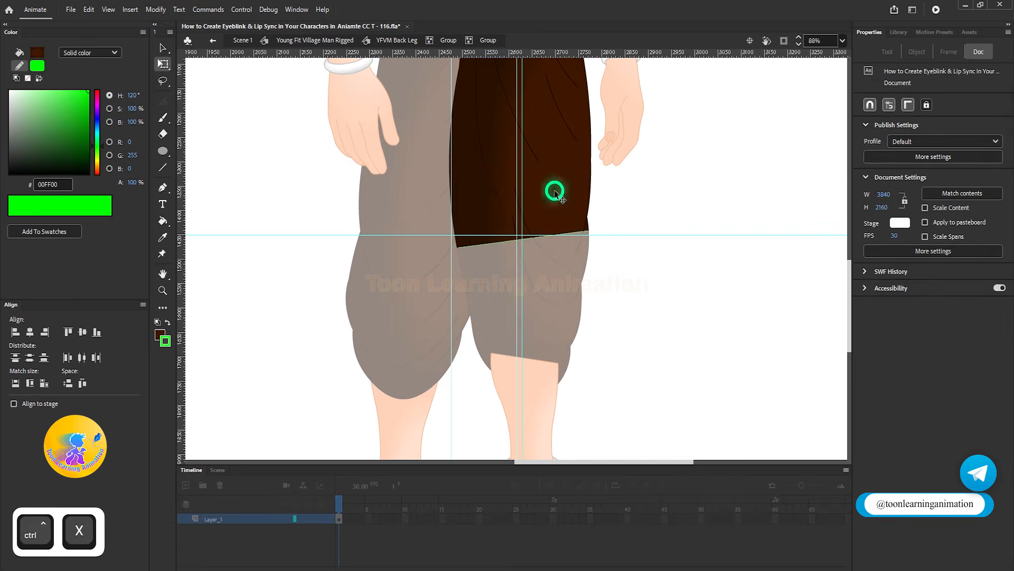
key(ctrl+shift+v)
key(Delete)
scroll(748, 286, up, 3)
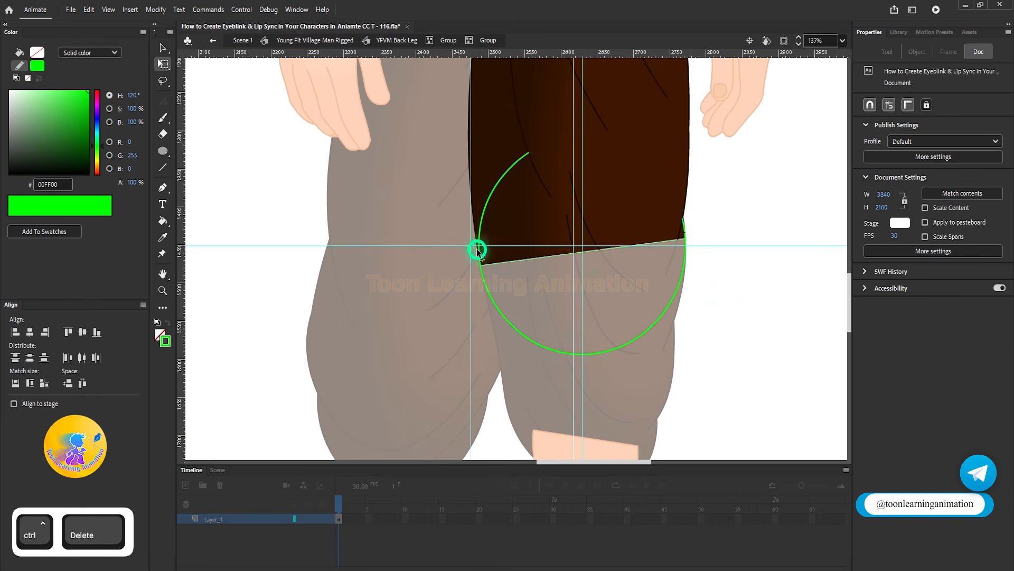
click(684, 225)
key(Delete)
Recolour the remaining green knee arc with the trouser's dark outline colour 180900.
key(v)
click(686, 274)
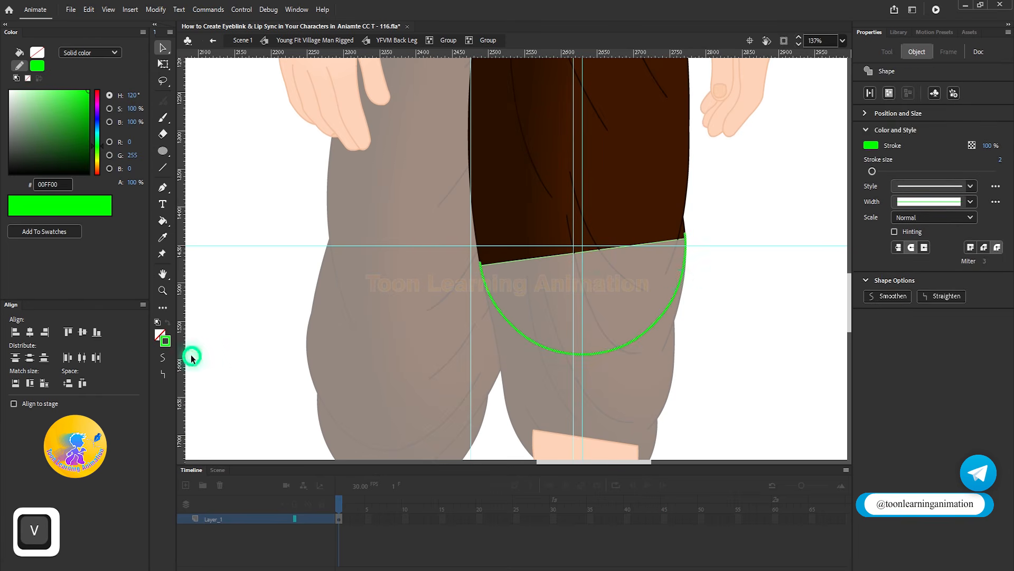
click(165, 341)
scroll(702, 197, up, 5)
click(649, 158)
scroll(696, 150, down, 4)
click(740, 282)
Sample the trouser's brown radial gradient and fill the rounded knee end of the upper leg with it.
key(i)
click(163, 221)
click(650, 326)
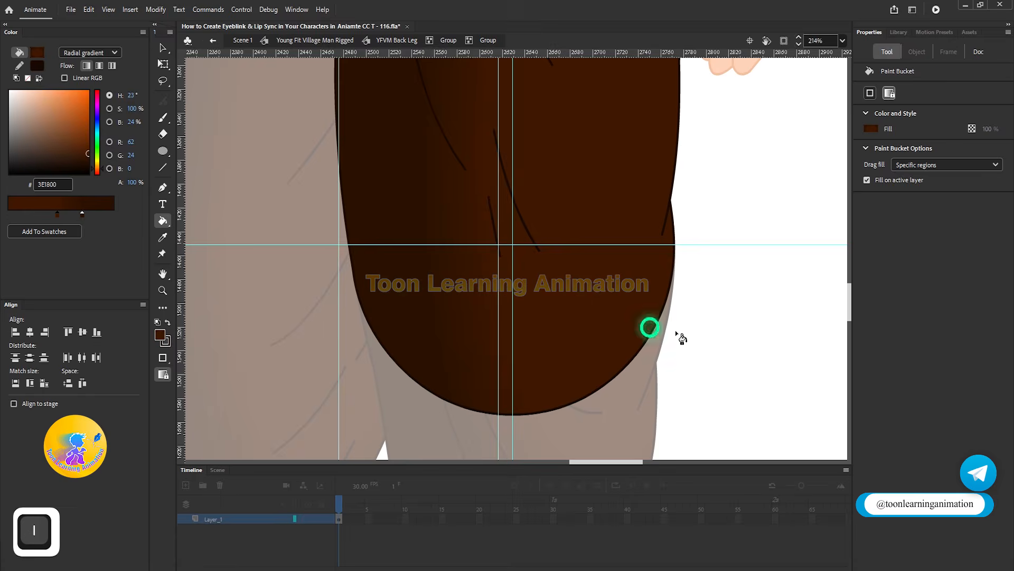
key(v)
Copy the fold lines at the knee from the lower trouser group and paste them in place in the upper trouser group.
double_click(619, 334)
click(597, 308)
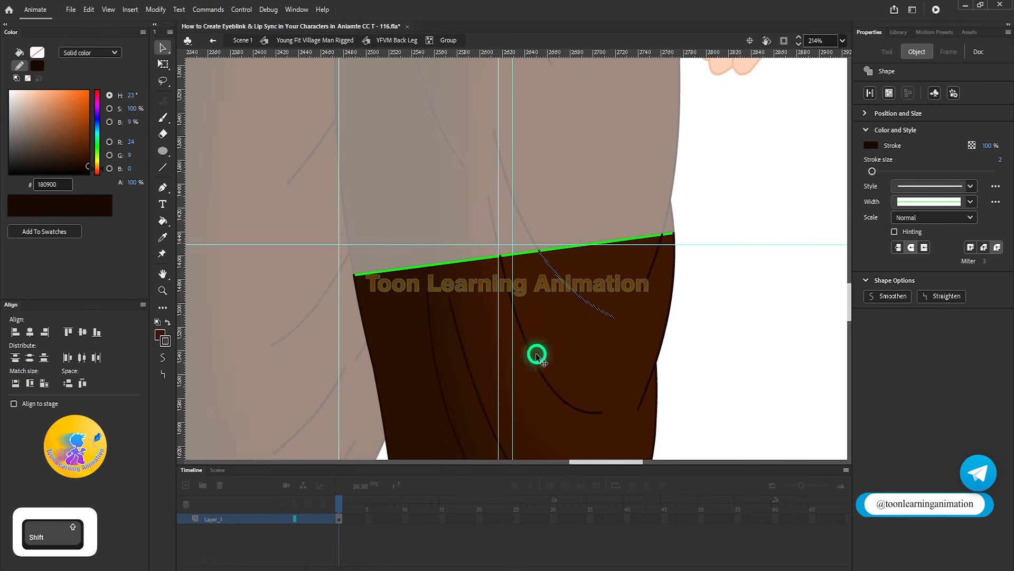
shift+click(469, 373)
shift+click(438, 371)
key(ctrl+c)
double_click(630, 222)
key(ctrl+shift+v)
Delete the pasted fold-line segments that extend beyond the upper leg's rounded knee end.
click(584, 412)
key(Delete)
click(499, 451)
key(Delete)
Delete the green cut line along the top edge of the back leg's lower trouser group.
double_click(575, 418)
double_click(603, 379)
double_click(626, 239)
key(Delete)
double_click(720, 215)
Move the shin and foot artwork in place out of its group to sit directly inside the YFVM Back Leg symbol.
scroll(654, 198, down, 4)
click(701, 376)
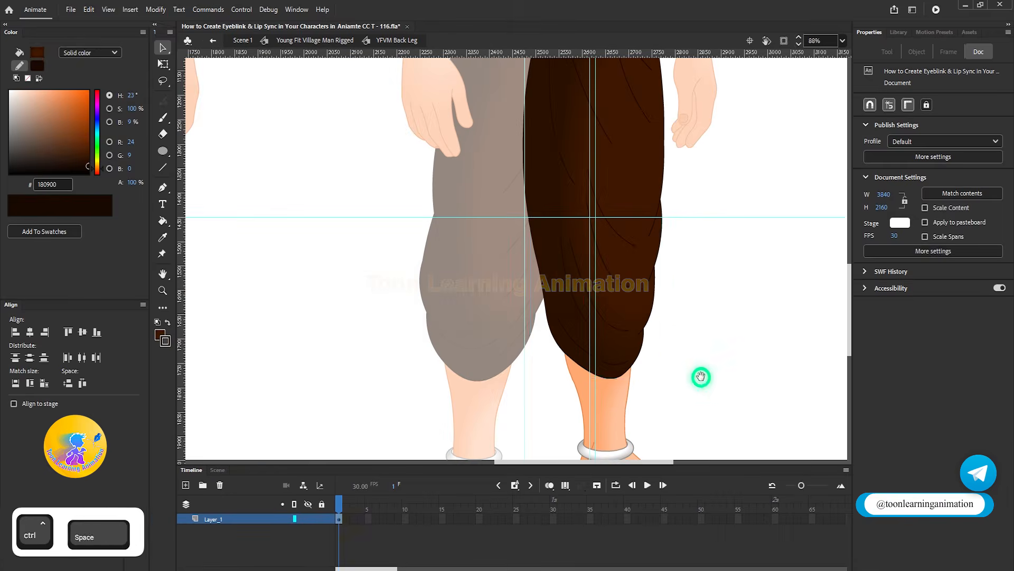
scroll(670, 327, down, 4)
drag(701, 377, 691, 343)
key(ctrl+z)
double_click(630, 274)
click(623, 349)
key(ctrl+x)
double_click(709, 354)
key(ctrl+shift+v)
Convert the lower trouser piece with the shin and foot into a graphic symbol named YFVM B Dn Leg.
key(F8)
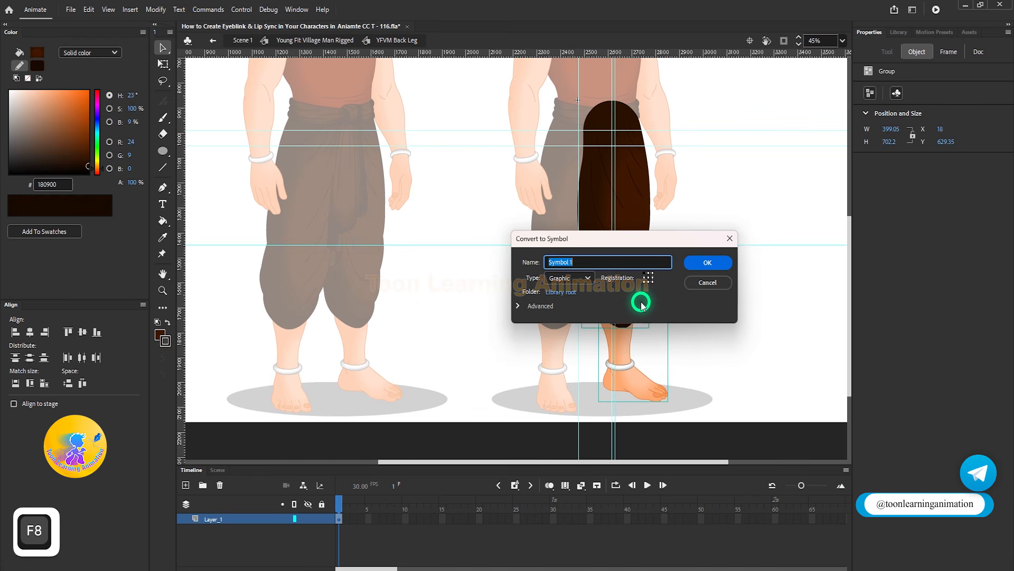
text(YFVM B Dn L)
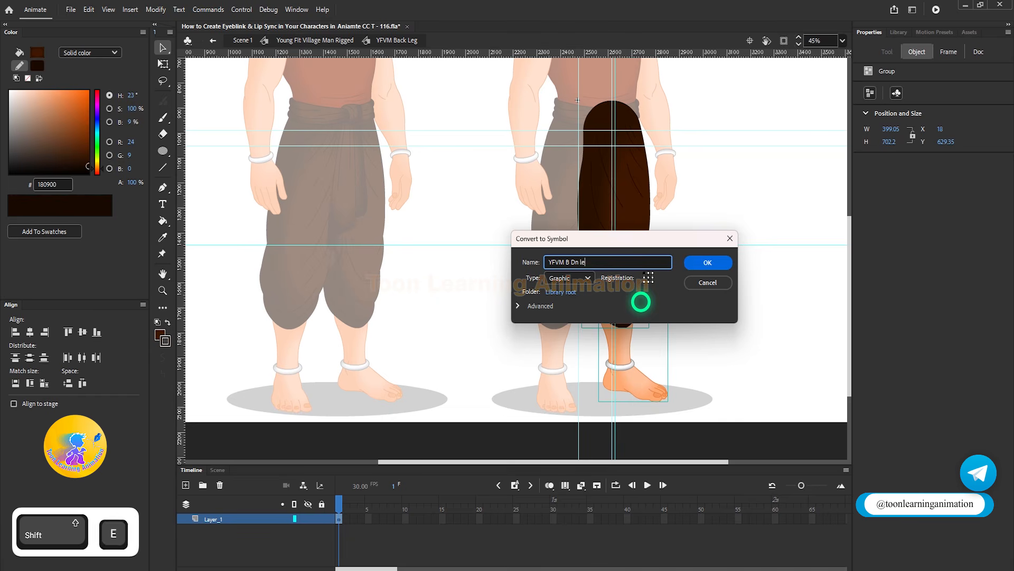
text(L)
key(Return)
Place the YFVM B Dn Leg symbol's transformation point on the guide crossing at the knee and save the document.
key(q)
scroll(641, 296, up, 5)
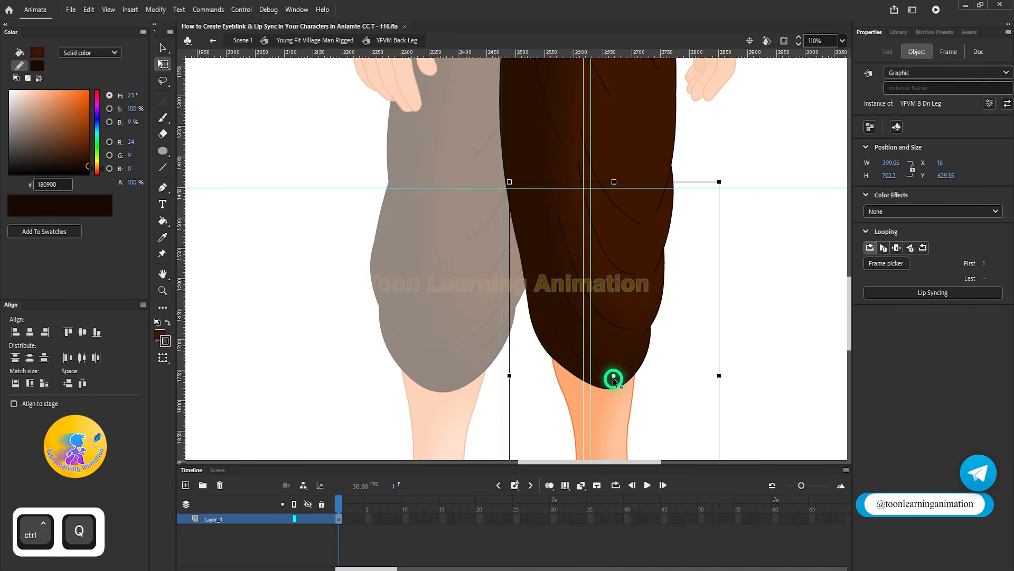
scroll(585, 190, up, 8)
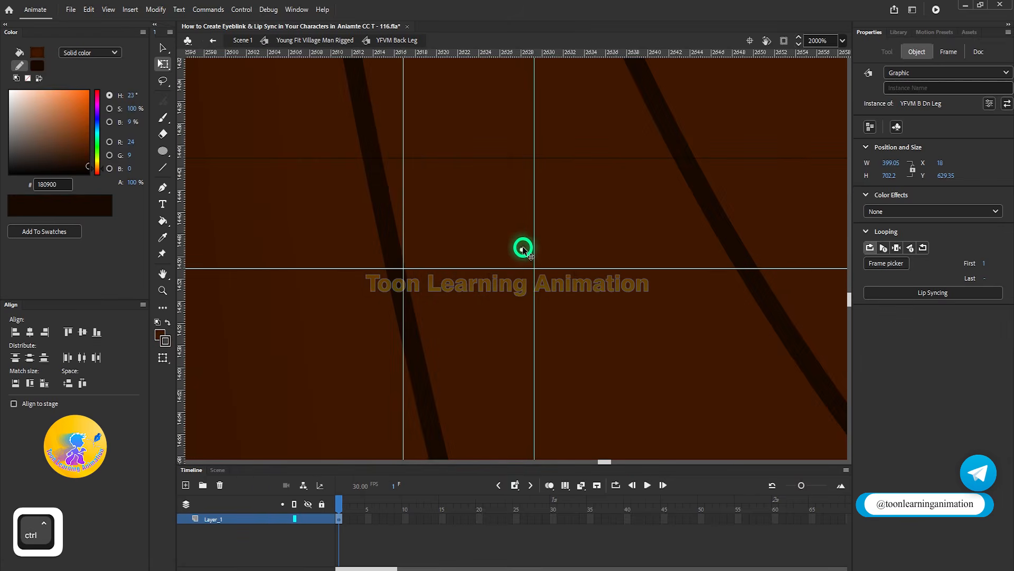
key(ctrl+shift+v)
scroll(567, 293, down, 5)
key(ctrl+shift+z)
scroll(547, 231, up, 8)
click(550, 262)
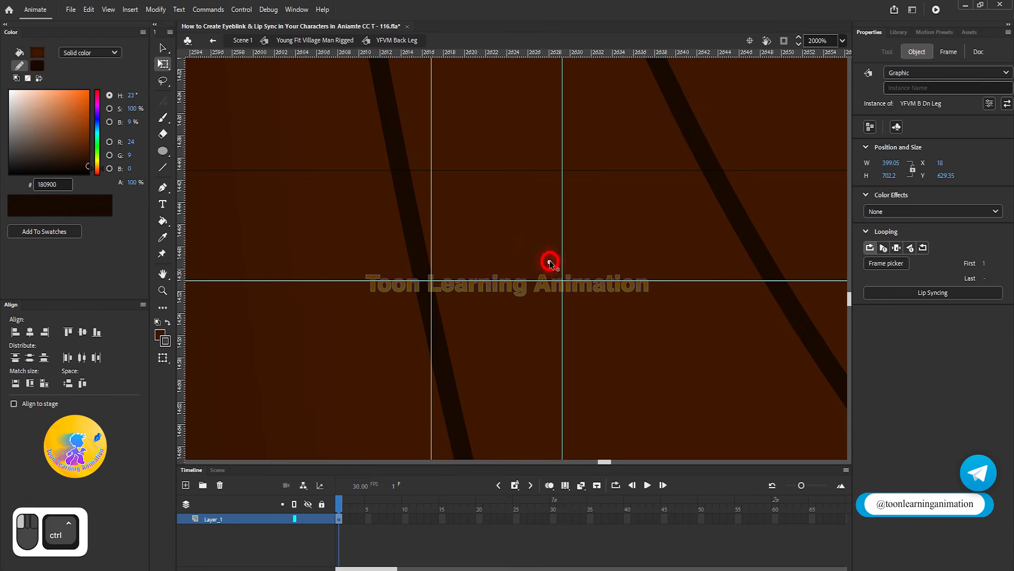
scroll(563, 280, down, 8)
key(ctrl+s)
Test rotating the YFVM B Dn Leg symbol about its knee pivot and undo the rotation.
drag(650, 275, 554, 360)
key(ctrl+z)
scroll(586, 230, down, 2)
scroll(620, 277, up, 1)
Select all the artwork inside the YFVM Back Leg symbol and distribute it to separate layers.
key(ctrl+a)
right_click(583, 265)
click(659, 441)
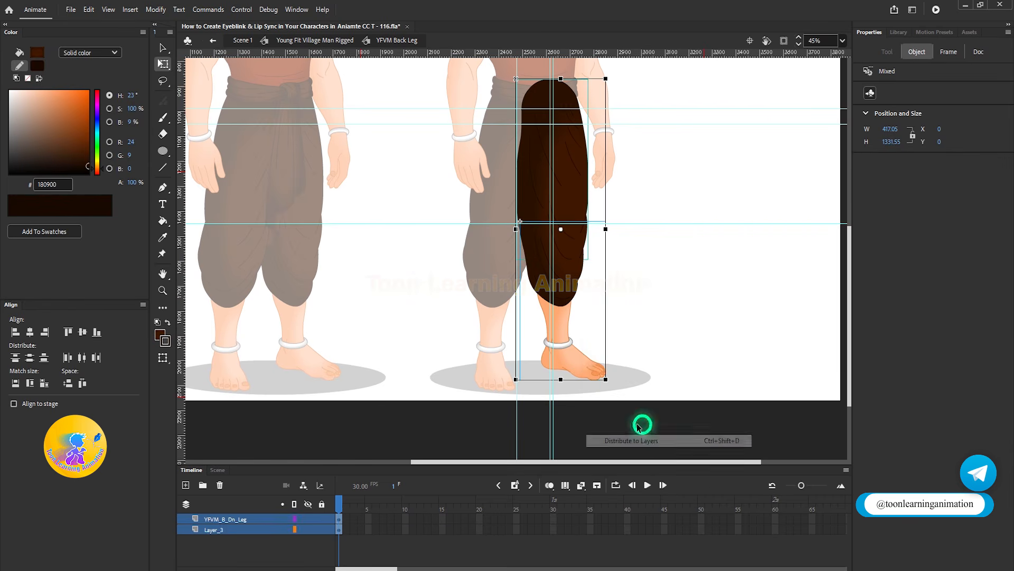
Save the document and open the nested shin-and-foot group inside the YFVM B Dn Leg symbol for editing.
click(674, 340)
key(ctrl+s)
key(v)
double_click(564, 323)
click(653, 391)
scroll(571, 354, up, 9)
double_click(518, 258)
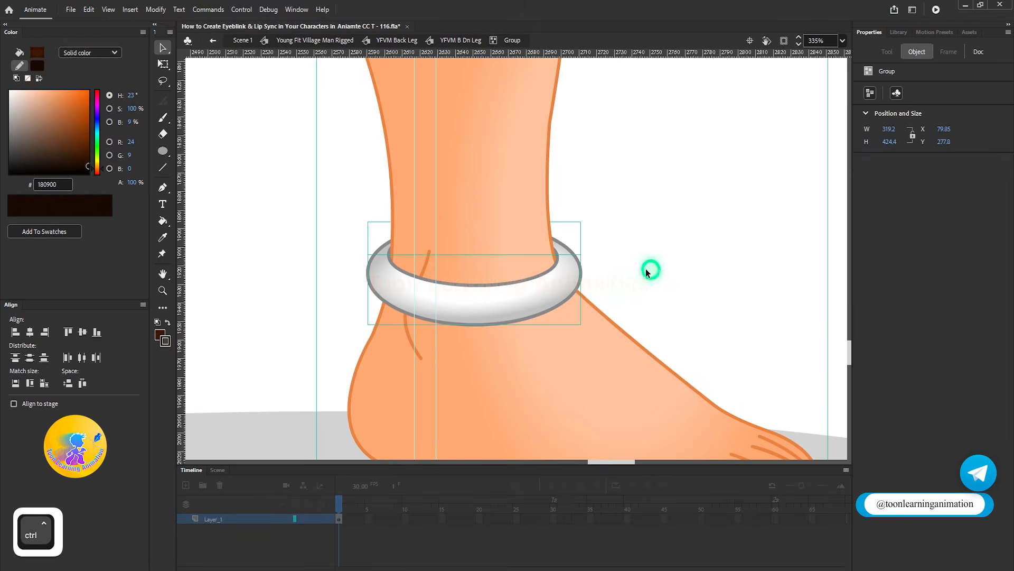
double_click(523, 253)
click(296, 237)
Draw a circle about 105 px wide over the ankle and nudge it so its edges meet the ankle outlines.
click(163, 151)
drag(463, 281, 510, 365)
scroll(464, 320, up, 2)
key(q)
drag(492, 322, 506, 322)
scroll(632, 210, up, 6)
key(Right)
key(Right)
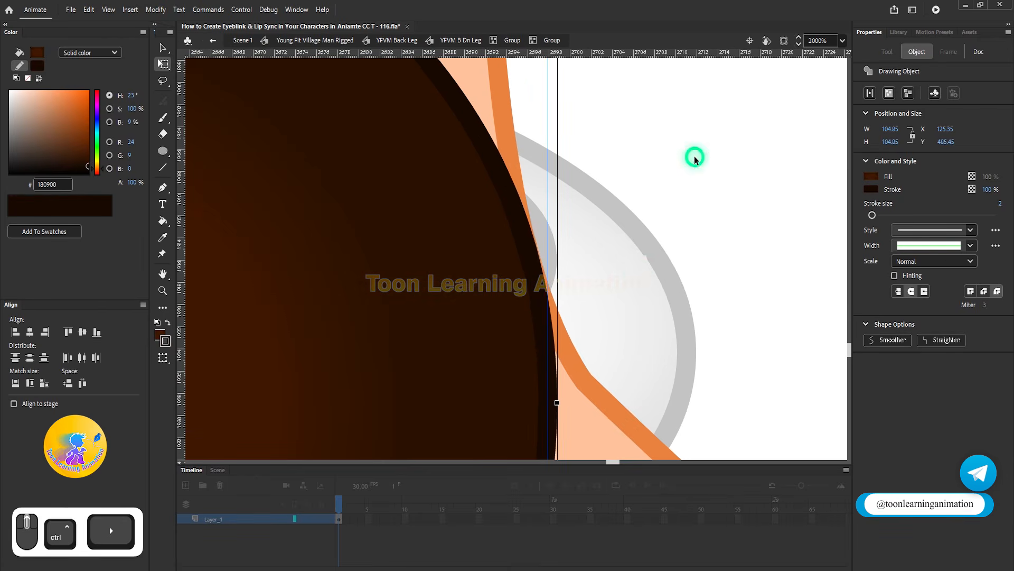
key(Left)
key(Right)
scroll(703, 224, down, 4)
scroll(212, 280, up, 4)
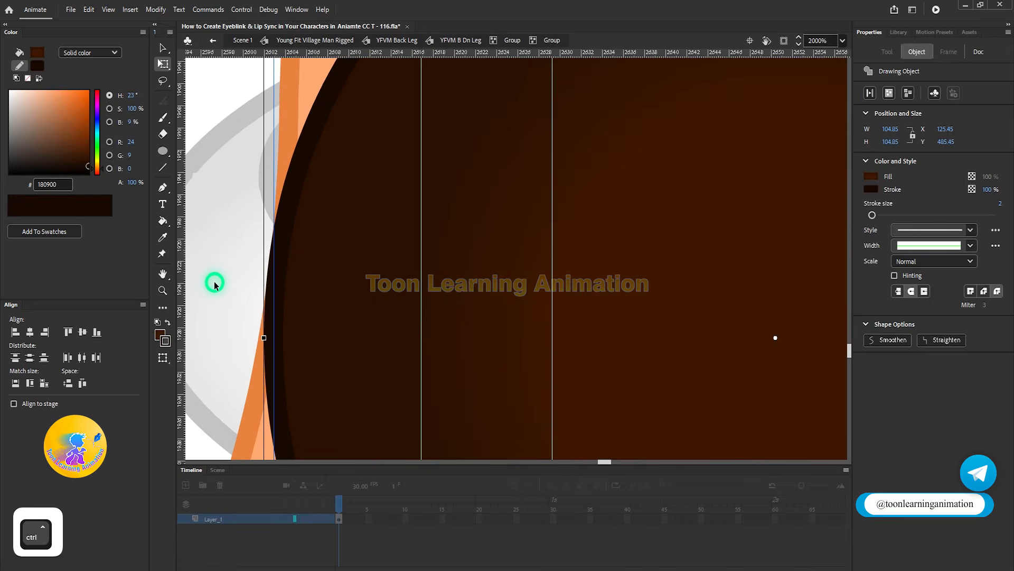
Check the circle's edges closely against the ankle outlines on both sides and save the document.
key(ctrl+alt+s)
click(550, 301)
key(v)
scroll(254, 324, down, 4)
click(493, 301)
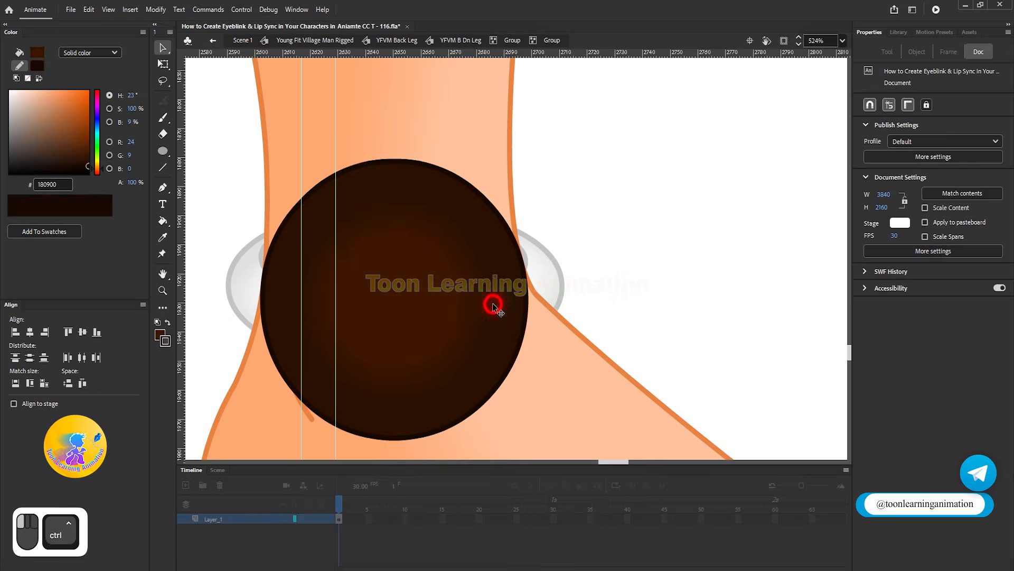
scroll(300, 200, up, 4)
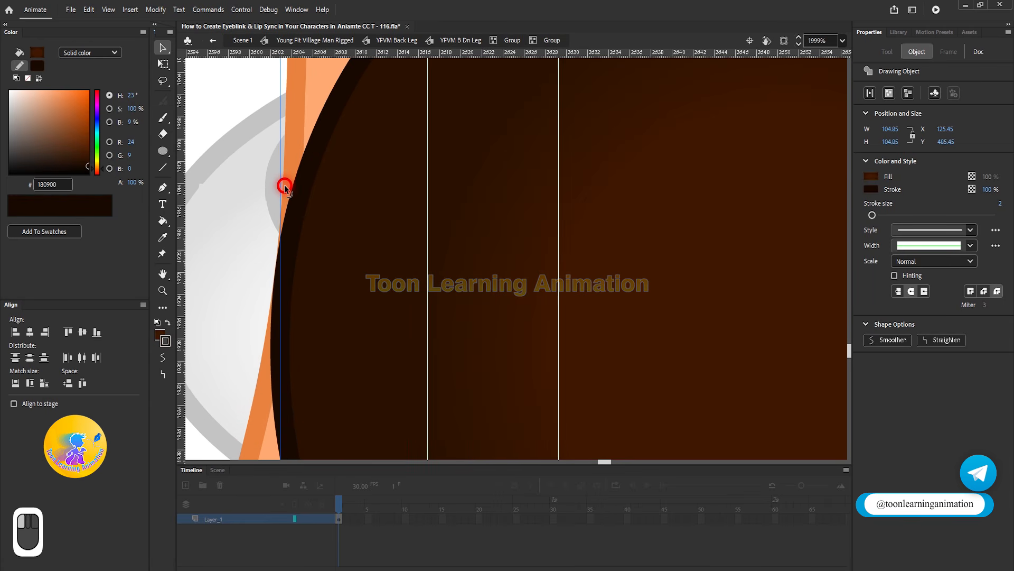
click(285, 186)
scroll(314, 250, down, 6)
key(ctrl+s)
Draw a straight line across the ankle behind the circle to divide the foot from the shin.
scroll(430, 277, up, 5)
key(n)
scroll(470, 254, down, 2)
drag(349, 255, 770, 228)
key(ctrl+x)
scroll(771, 228, down, 3)
key(ctrl+z)
key(ctrl+v)
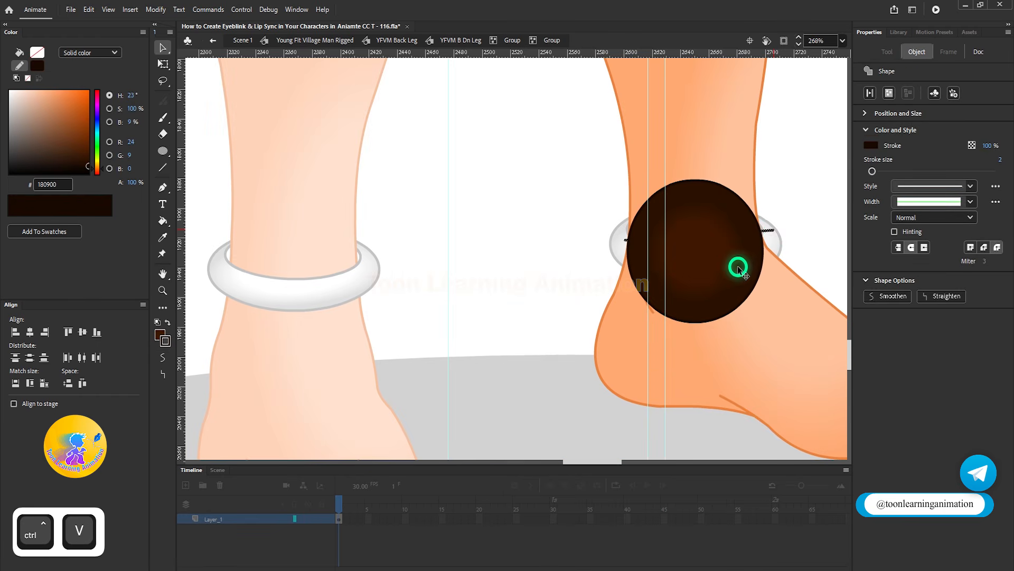
Cut the whole foot artwork below the ankle line and delete the leftover pieces of the dividing line.
click(738, 267)
key(q)
scroll(728, 228, up, 5)
scroll(709, 231, down, 4)
key(v)
double_click(721, 349)
scroll(804, 393, up, 2)
shift+click(750, 378)
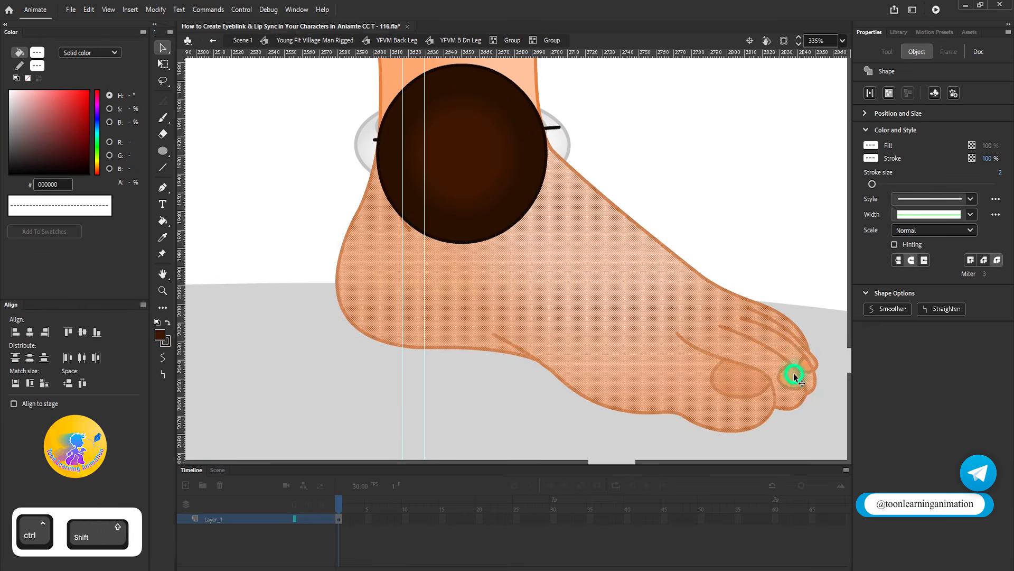
key(ctrl+x)
scroll(611, 245, up, 2)
click(403, 285)
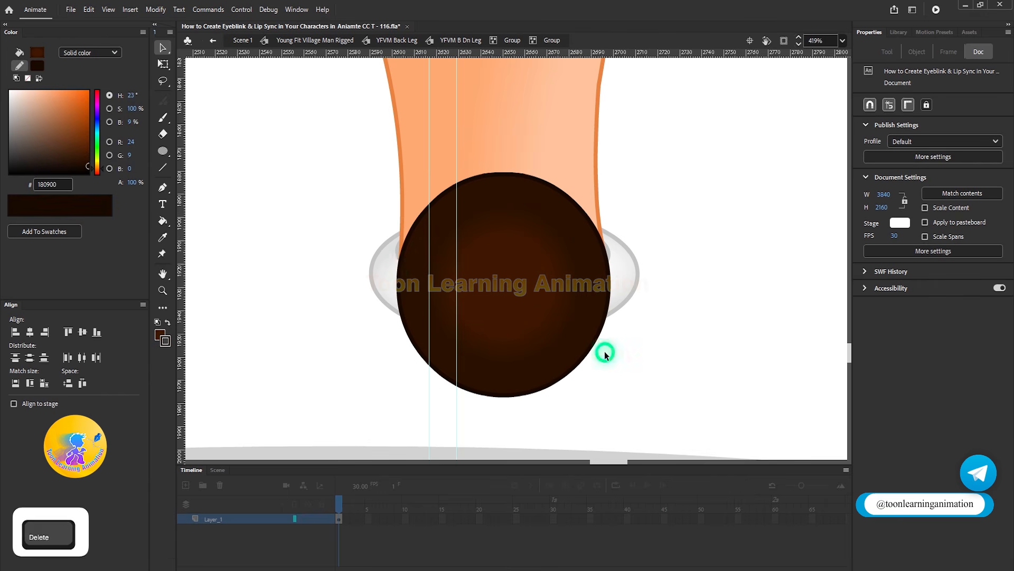
key(Delete)
Paste the foot in place outside the shin group and reopen the shin group for editing.
scroll(621, 284, down, 3)
key(ctrl+shift+v)
key(ctrl+z)
key(ctrl+shift+v)
click(539, 244)
double_click(546, 267)
Place horizontal and vertical guides crossing at the ankle circle's centre and save the document.
scroll(528, 270, up, 10)
key(ctrl+s)
drag(508, 280, 525, 260)
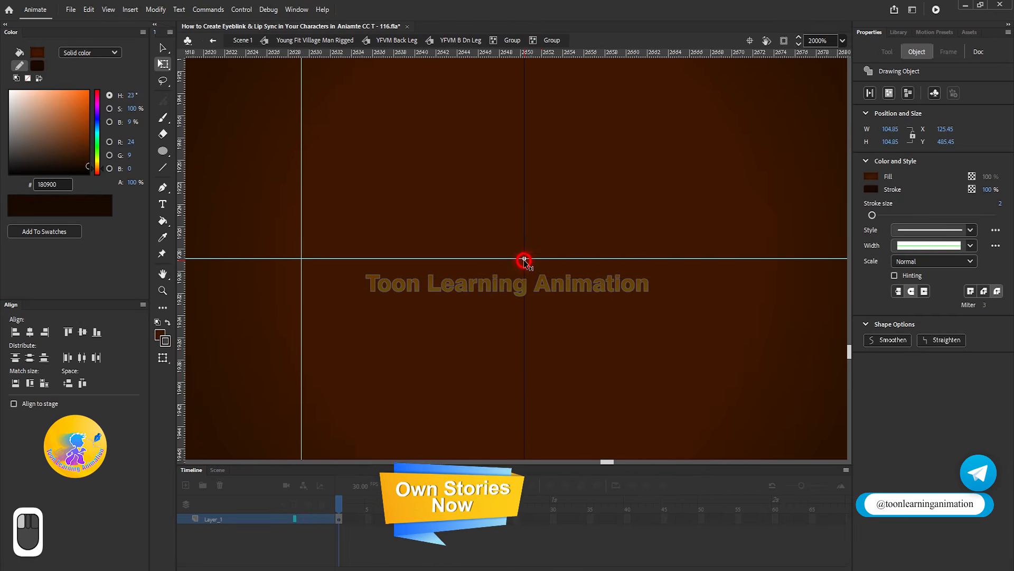
Break the ankle circle apart, fill it with the shin's skin color and delete its upper outline.
scroll(525, 260, down, 8)
key(ctrl+b)
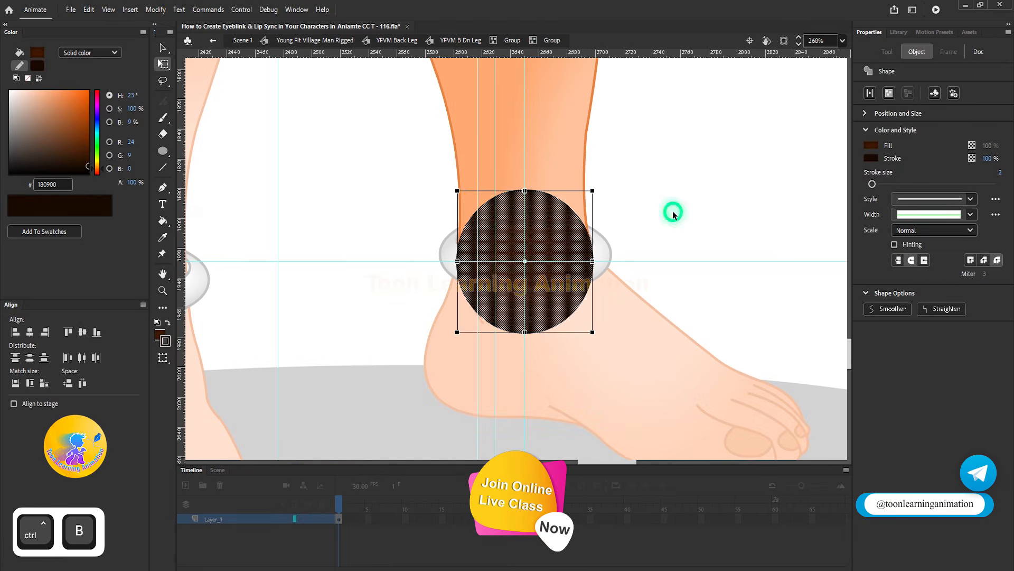
click(673, 211)
key(i)
click(555, 177)
click(553, 254)
key(v)
click(541, 191)
key(Delete)
Recolor the lower arc of the ankle joint with the shin's outline color EA823F and leave the group.
click(527, 333)
click(165, 341)
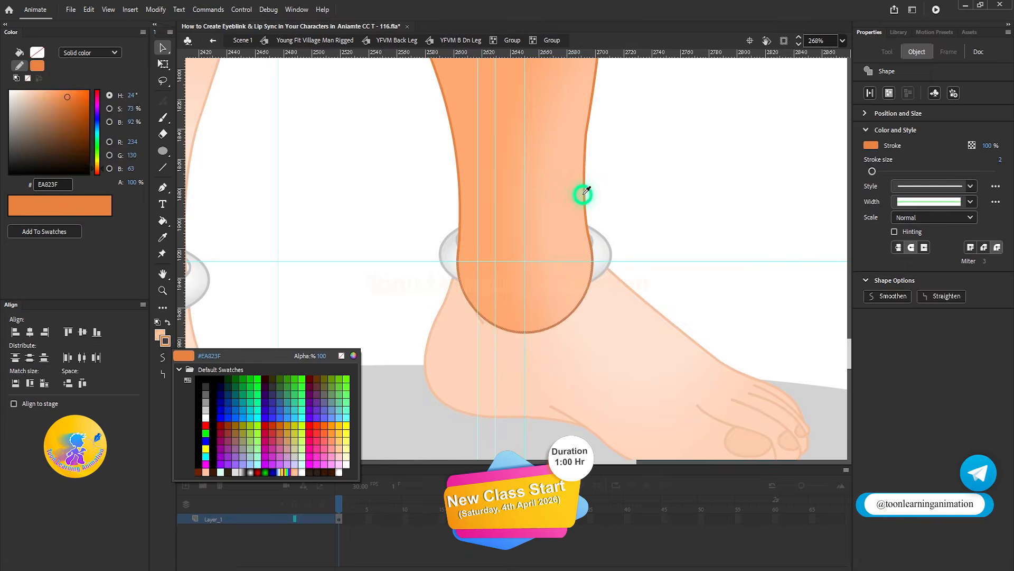
click(594, 212)
double_click(594, 211)
key(ctrl+minus)
Convert the foot group into a graphic symbol named YFVM B Feet.
click(621, 303)
key(q)
key(ctrl+equal)
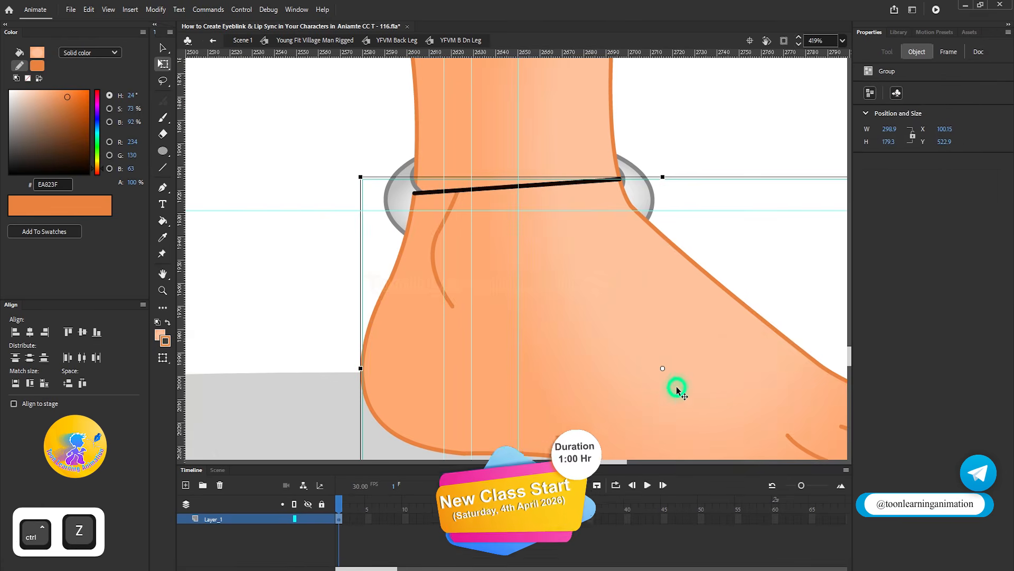
key(F8)
text(YVFM B Feet)
key(Return)
Place the YFVM B Feet symbol's transformation point at the guide crossing on the ankle.
key(q)
scroll(673, 341, up, 2)
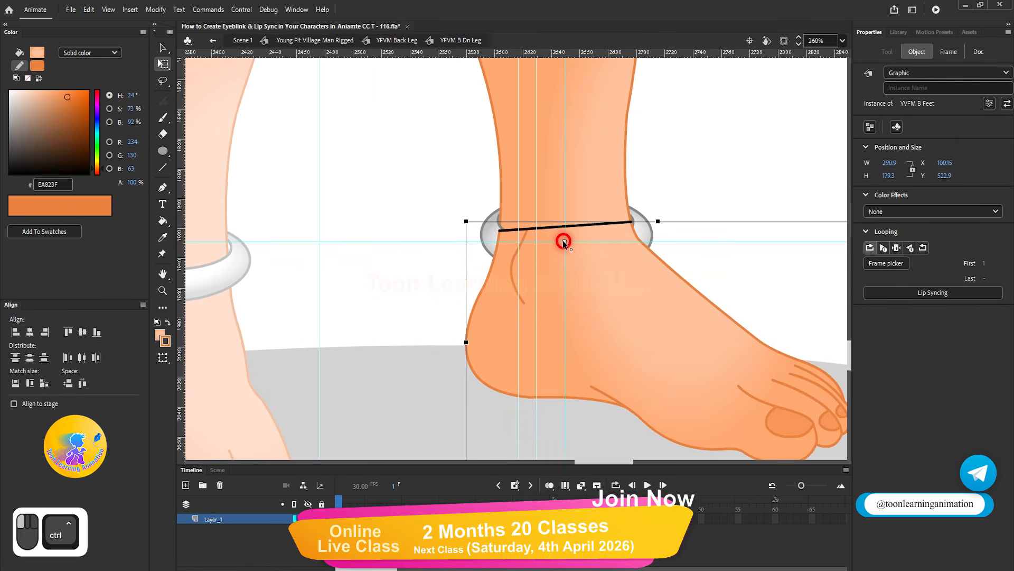
scroll(566, 242, up, 8)
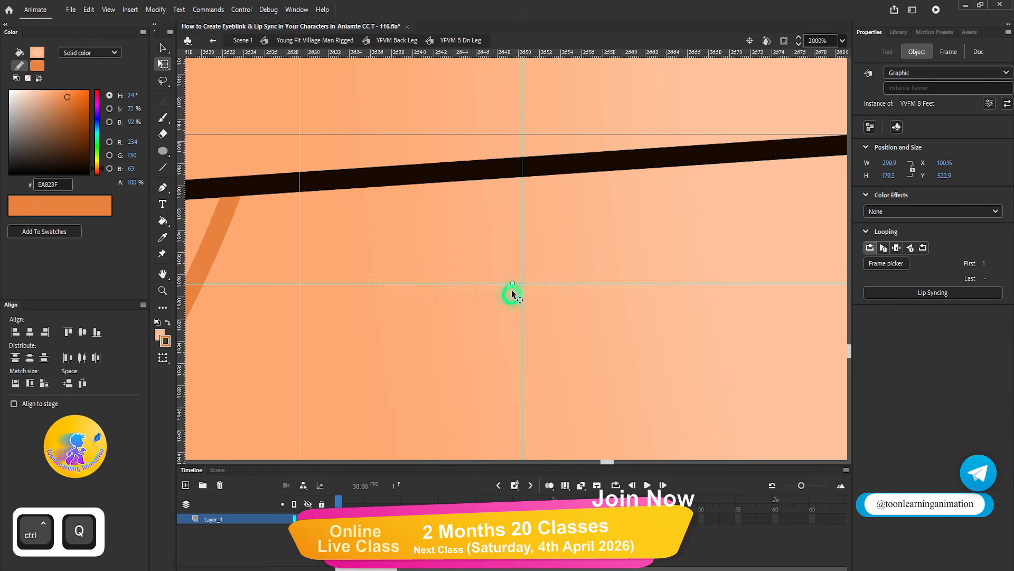
Delete the black dividing line inside the YFVM B Feet symbol, return to the lower leg and save.
key(v)
scroll(520, 284, down, 8)
double_click(559, 266)
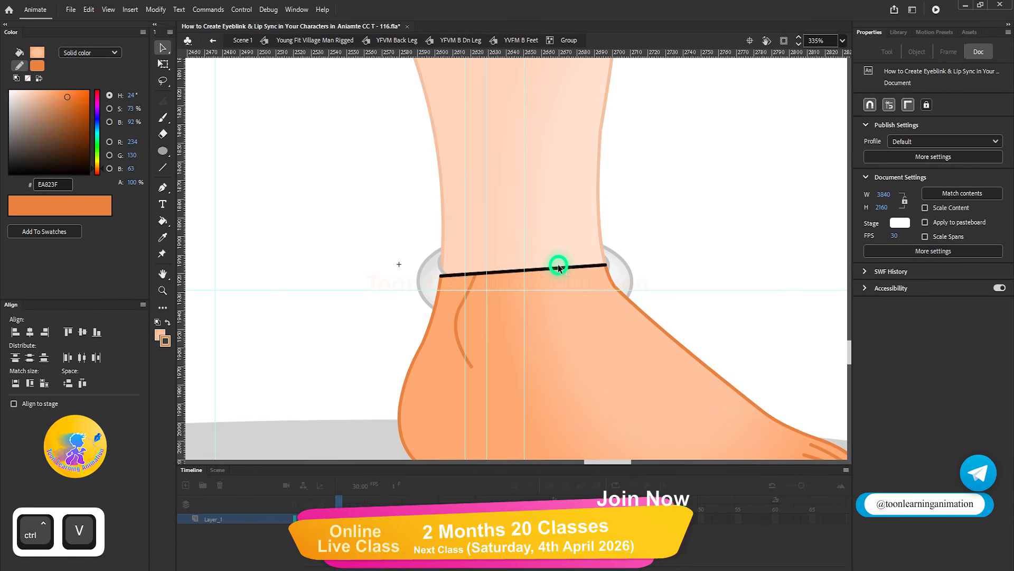
click(472, 275)
key(Delete)
double_click(724, 268)
double_click(724, 268)
scroll(647, 249, down, 8)
key(ctrl+s)
Arrange the trouser-and-shin group behind the foot symbol and save the document.
key(q)
drag(711, 176, 401, 455)
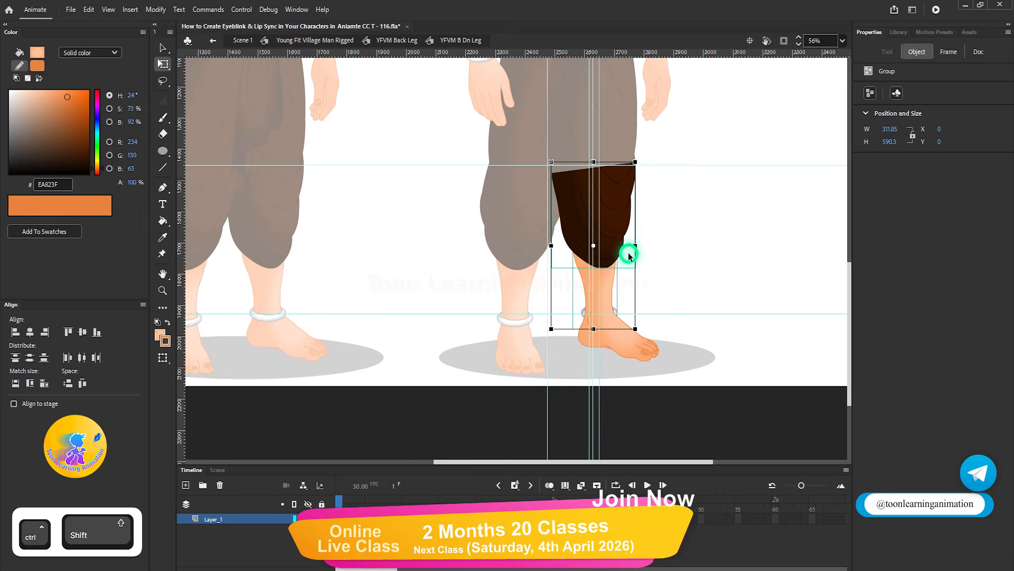
key(ctrl+g)
key(ctrl+shift+Down)
key(ctrl+s)
Cut the anklet out of the shin group and paste it in place above the foot in YFVM B Dn Leg.
scroll(591, 301, up, 3)
key(v)
double_click(565, 331)
click(642, 353)
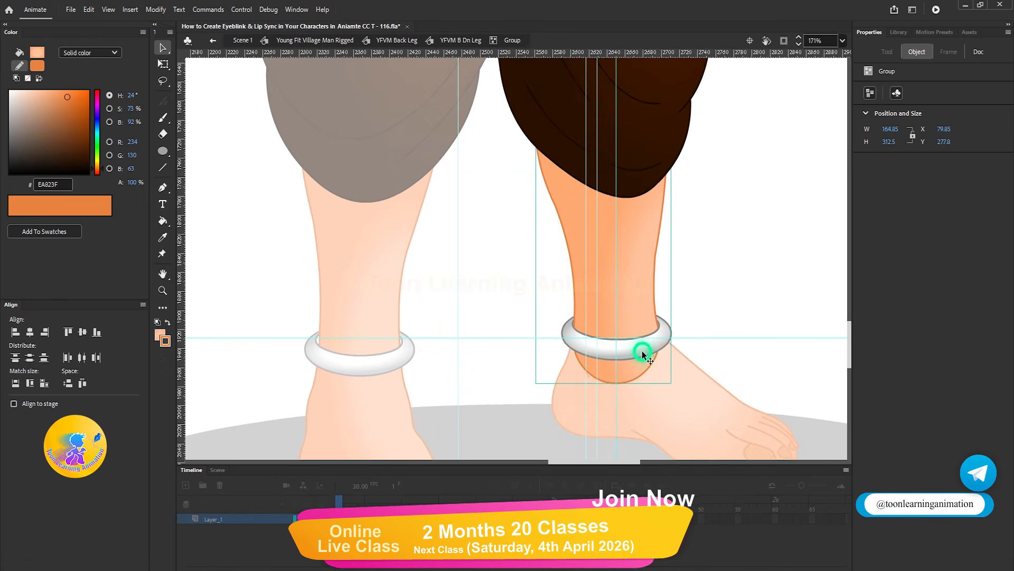
key(ctrl+b)
click(637, 350)
key(ctrl+x)
double_click(780, 377)
key(ctrl+shift+v)
scroll(652, 332, down, 4)
Distribute the lower leg's artwork to separate layers and save the document.
click(772, 360)
key(ctrl+s)
click(653, 341)
key(ctrl+shift+d)
click(752, 308)
key(ctrl+s)
Leave the leg symbols to return to Young Fit Village Man Rigged and save the document.
scroll(646, 320, down, 1)
double_click(722, 356)
click(752, 372)
key(ctrl+v)
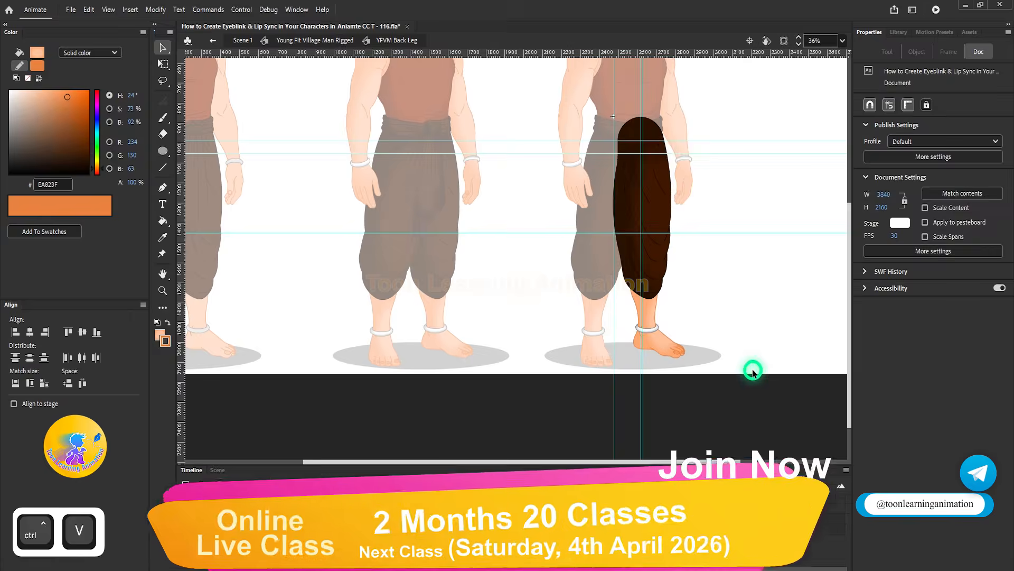
double_click(753, 372)
key(ctrl+s)
scroll(560, 308, down, 2)
scroll(559, 309, up, 2)
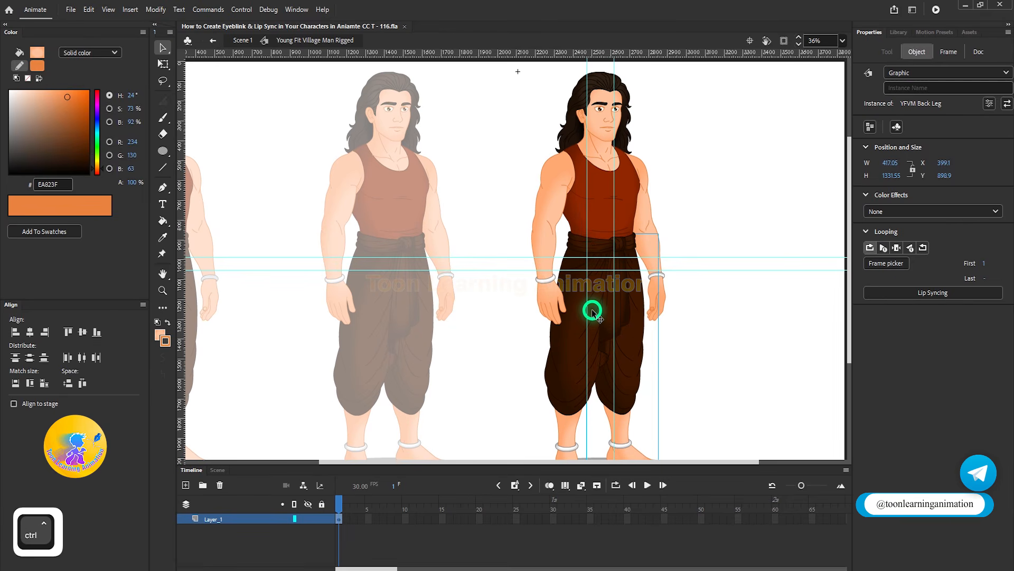
Open the YFVM Head symbol for editing and bring the face into close view.
drag(756, 349, 639, 323)
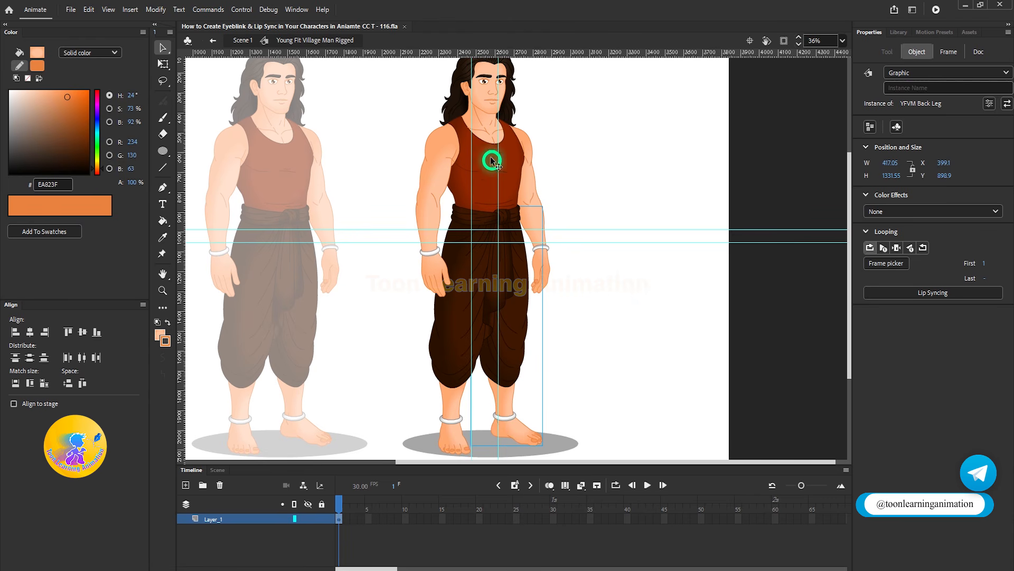
drag(595, 143, 599, 238)
scroll(485, 152, up, 2)
double_click(492, 193)
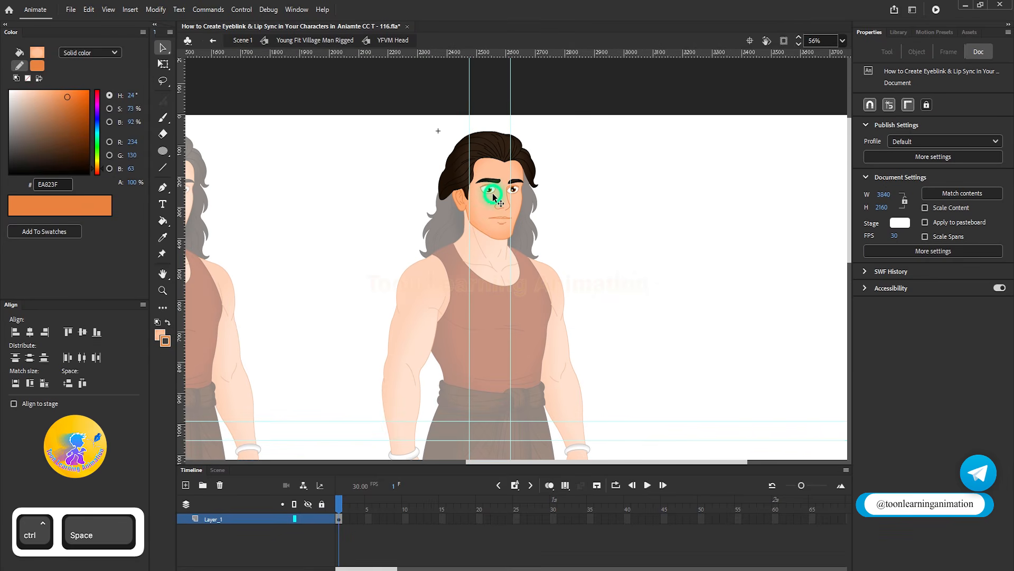
click(410, 538)
click(339, 519)
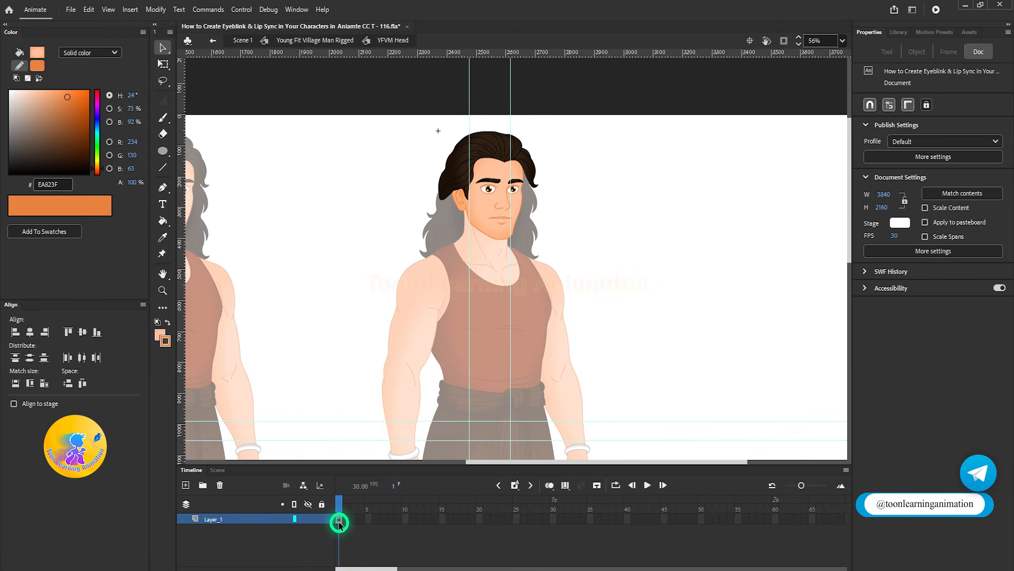
click(422, 196)
scroll(486, 191, up, 3)
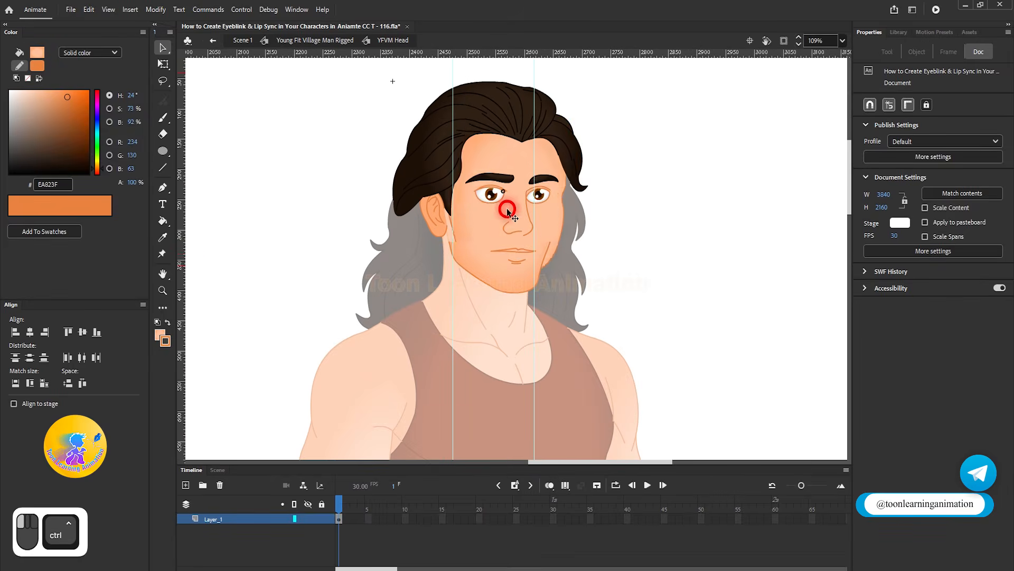
Examine the separate parts of the head, including the face part, front hair, ear and lips symbols.
click(508, 186)
key(ctrl+z)
drag(364, 65, 704, 453)
click(510, 156)
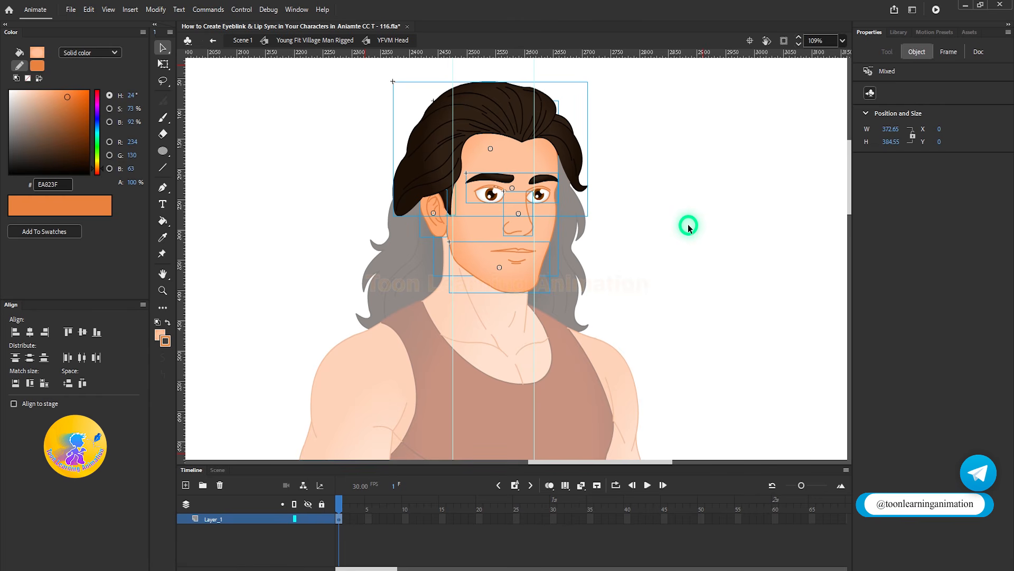
drag(355, 87, 665, 365)
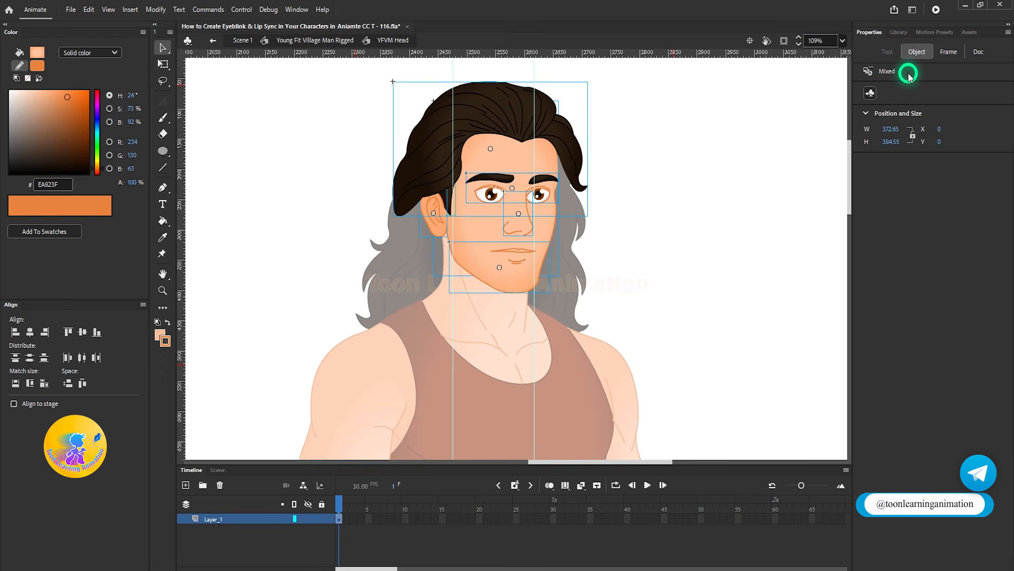
click(714, 173)
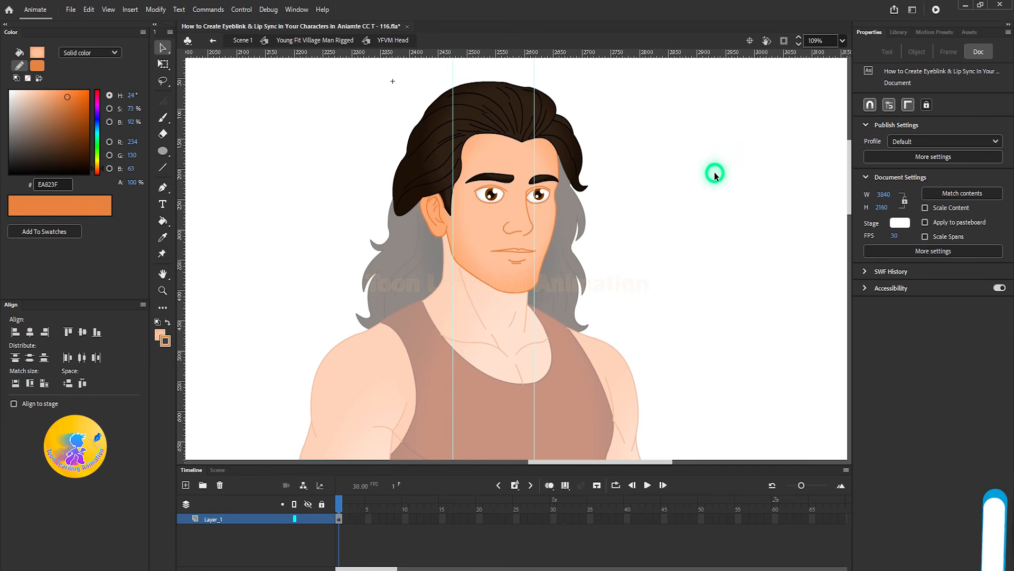
click(522, 221)
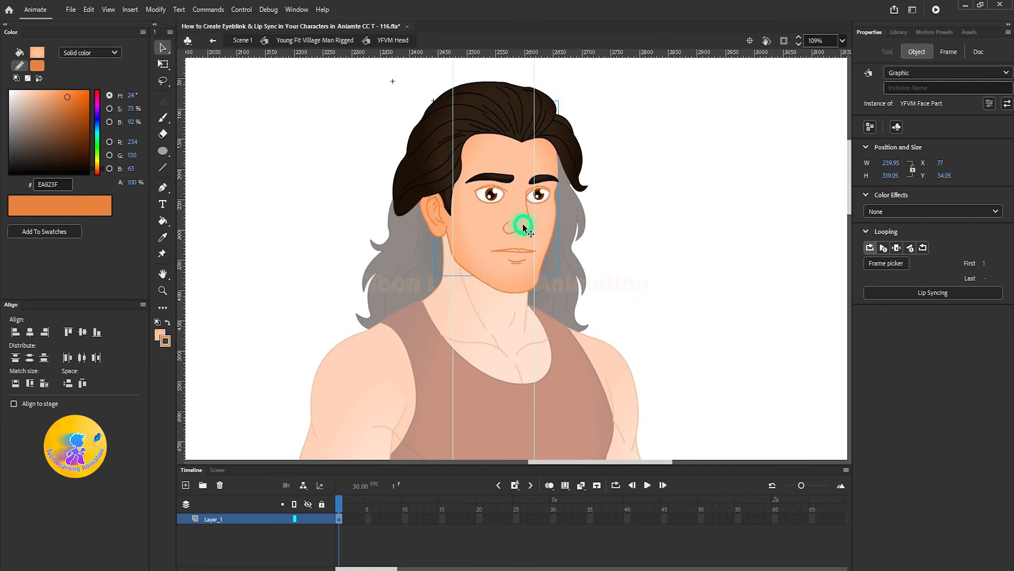
click(554, 219)
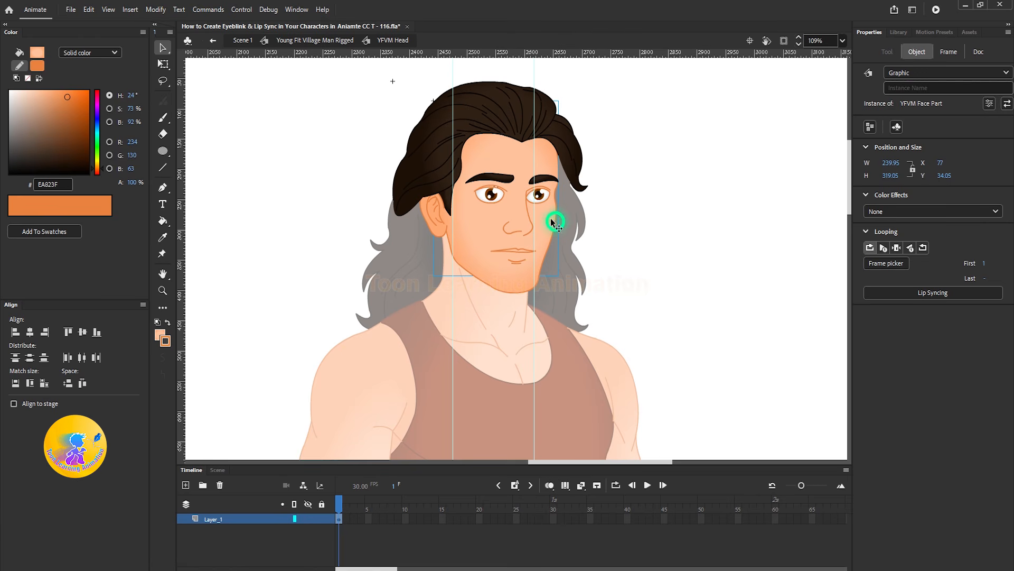
click(499, 162)
click(515, 114)
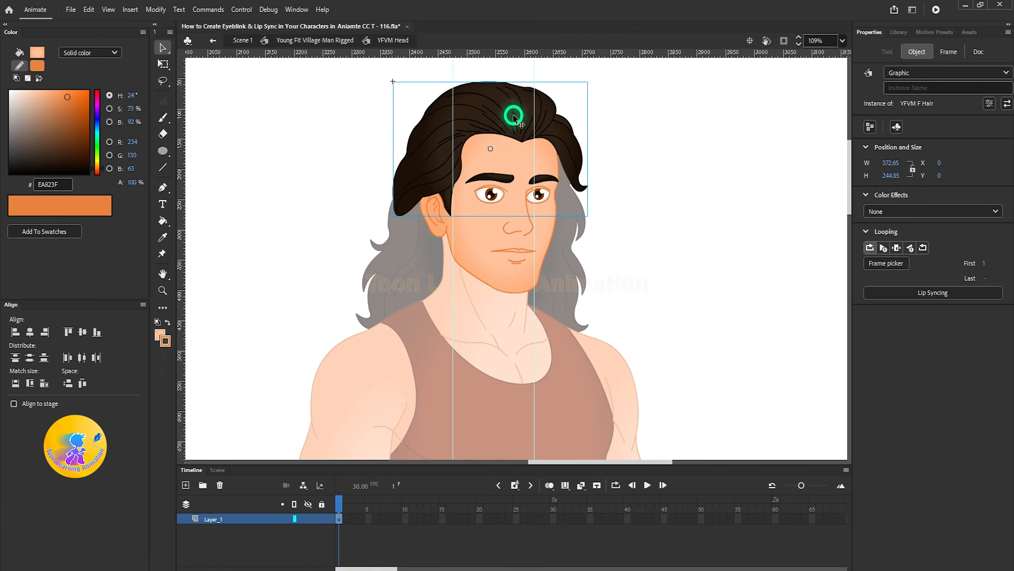
click(432, 225)
click(513, 269)
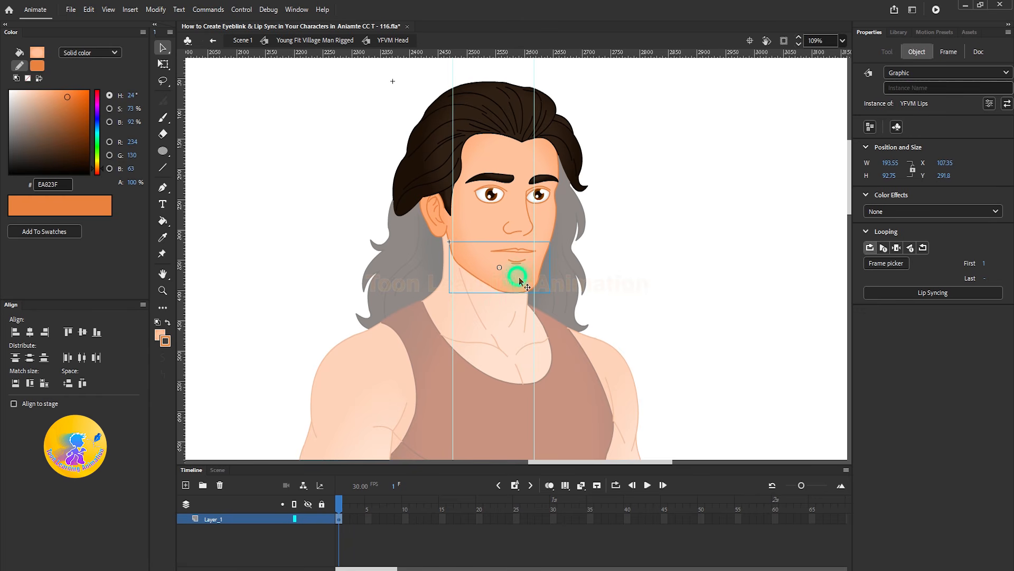
Distribute all the head artwork to separate layers and enlarge the timeline to show the whole layer list.
drag(747, 82, 397, 302)
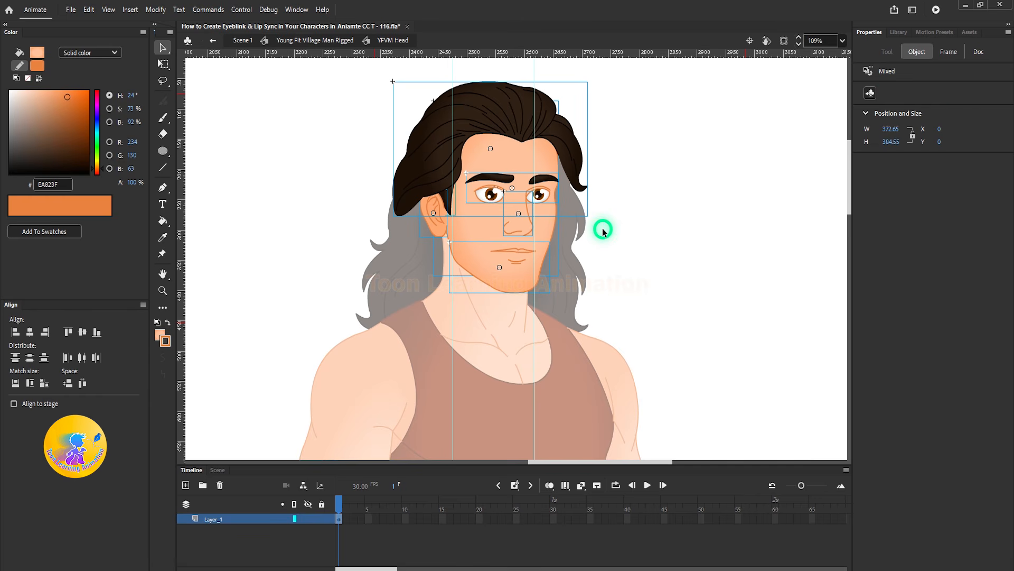
right_click(508, 169)
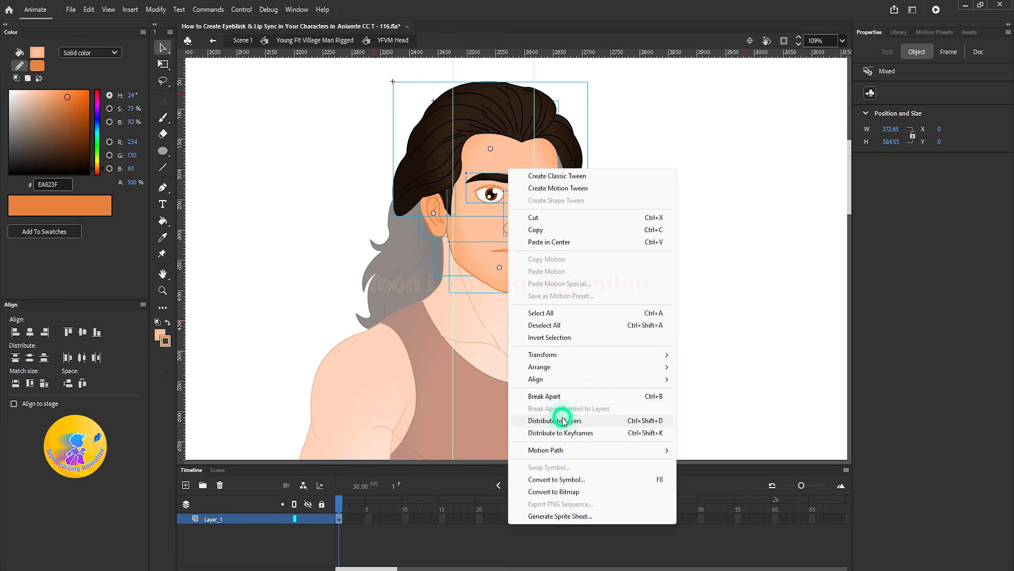
click(555, 420)
drag(473, 465, 476, 410)
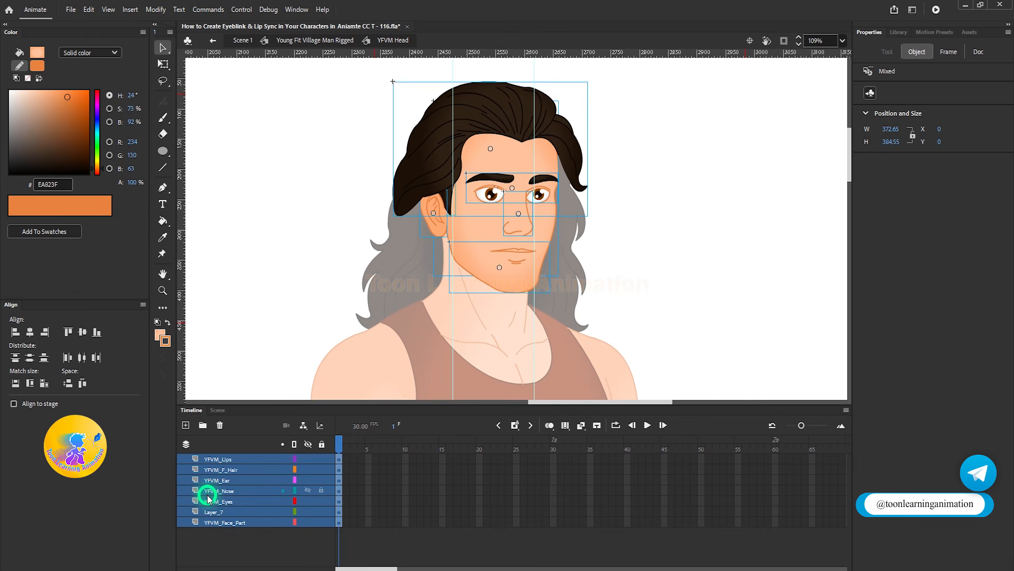
Cut the sideburn hair group in front of the ear from Layer_7 of the head.
click(233, 539)
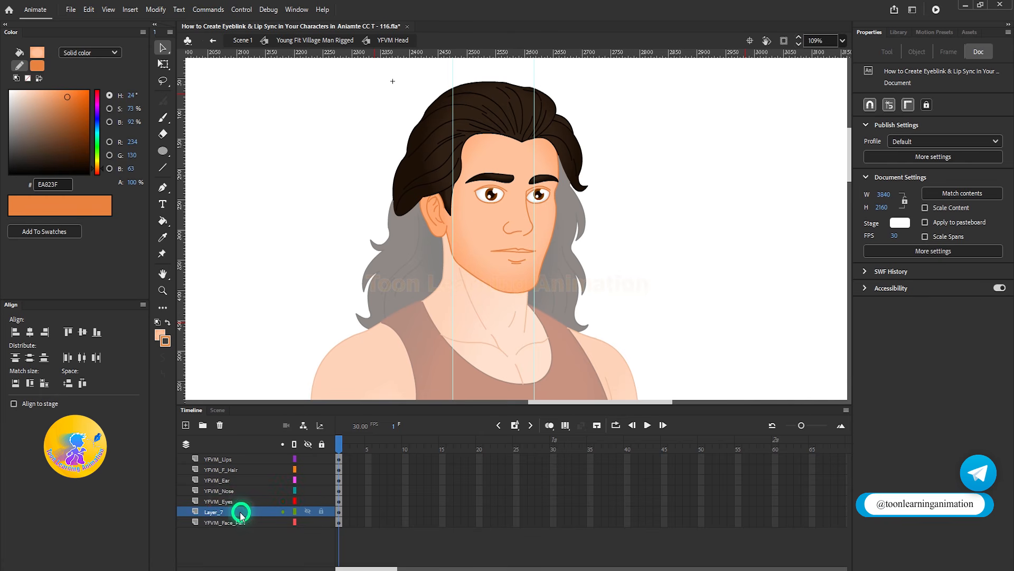
click(219, 511)
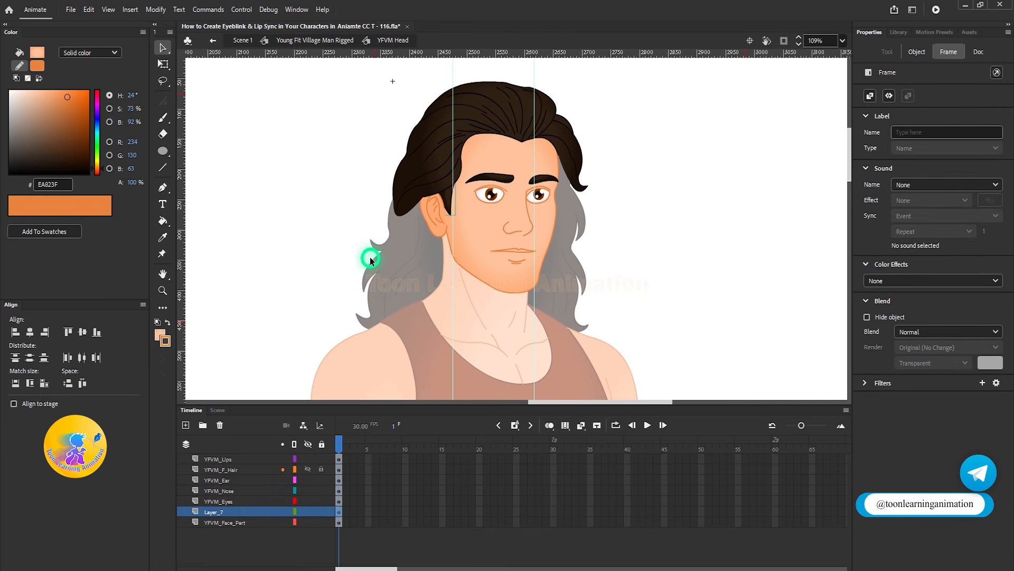
ctrl+scroll(462, 191, up, 3)
drag(425, 208, 553, 257)
key(ctrl+z)
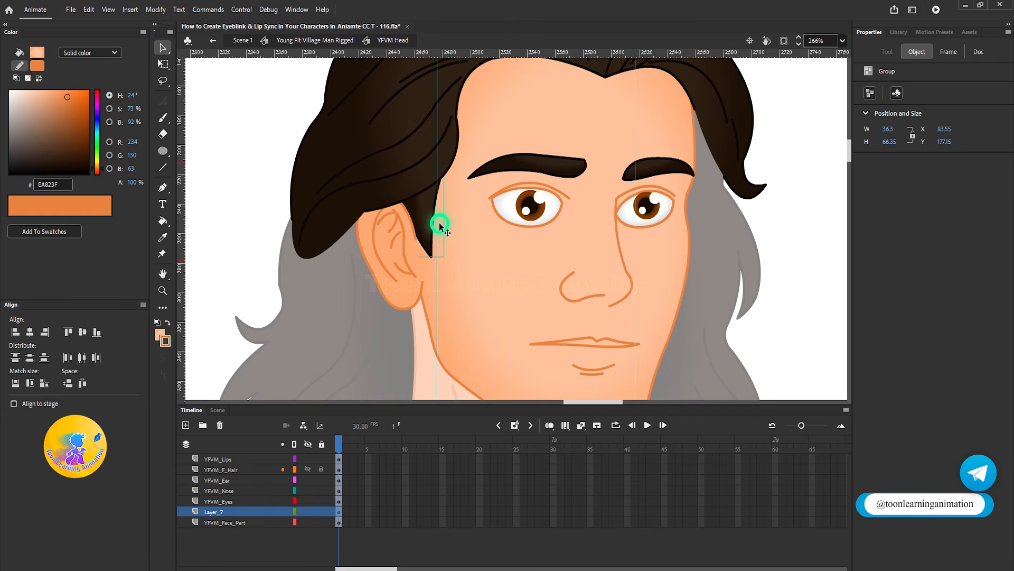
key(ctrl+x)
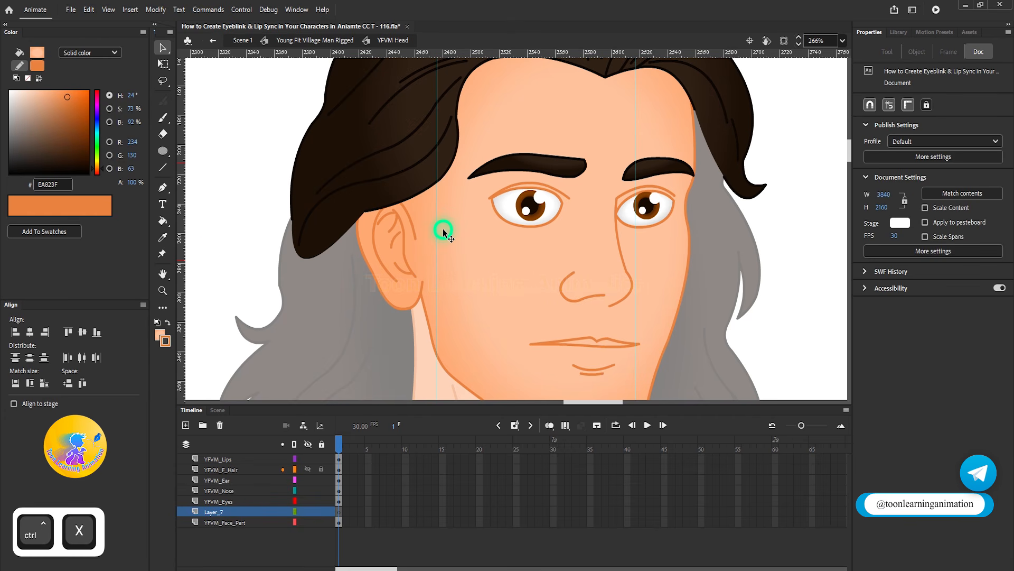
Try to paste the sideburn group inside the YFVM Face Part symbol.
double_click(452, 233)
key(ctrl+v)
key(ctrl+shift+v)
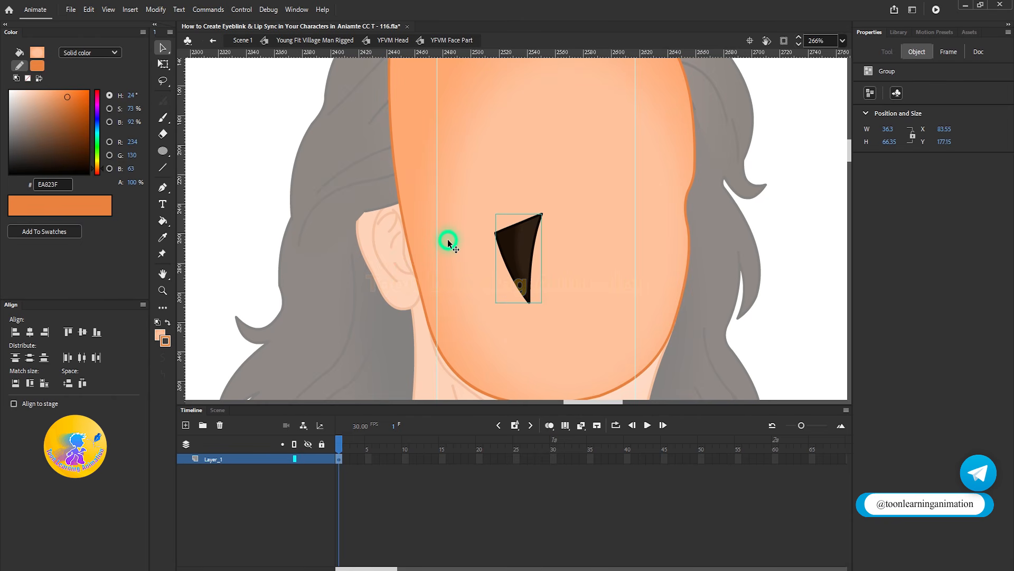
key(ctrl+z)
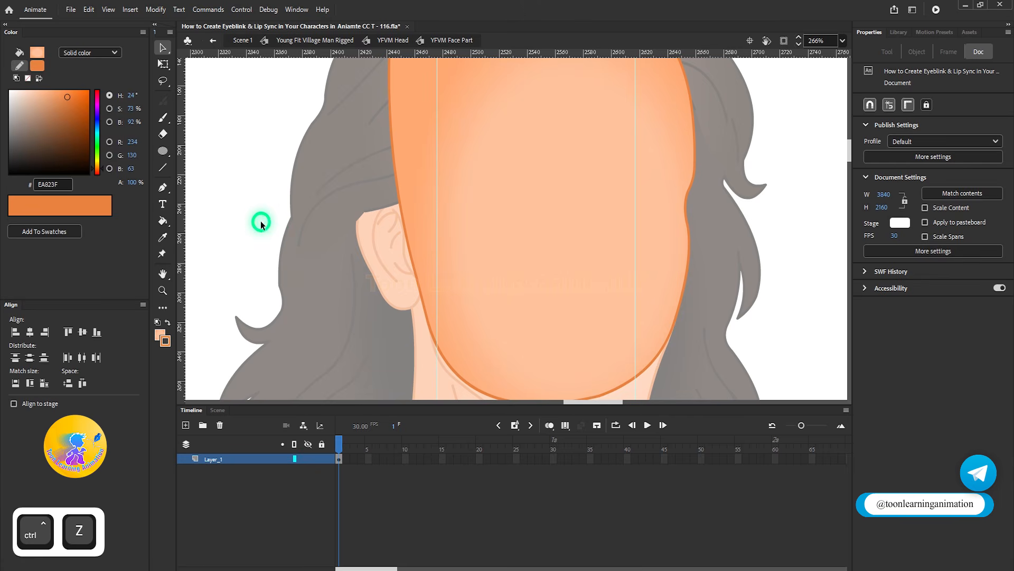
key(ctrl+z)
Paste the sideburn group back in place on Layer_7 of the YFVM Head symbol.
key(ctrl+shift+v)
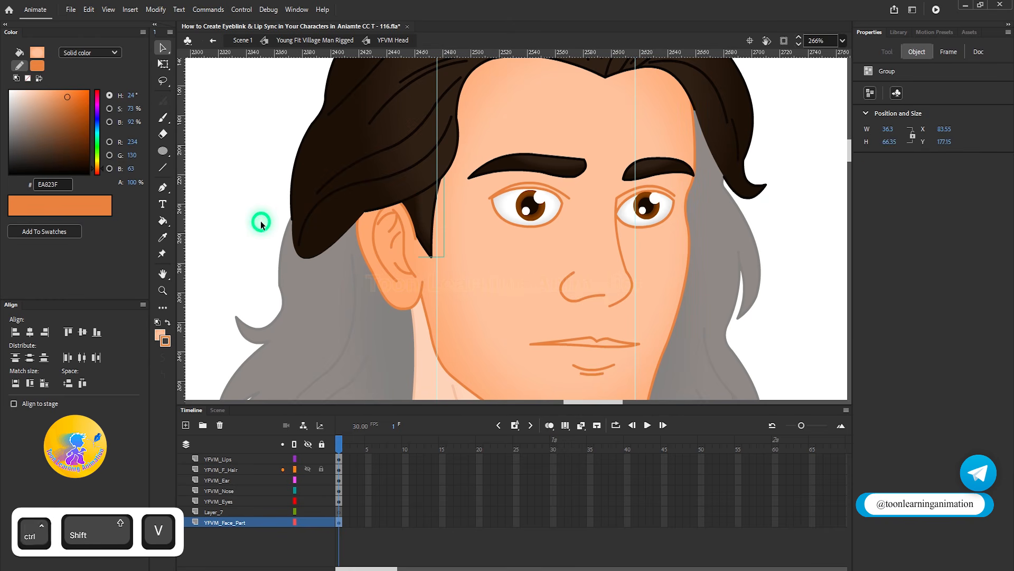
click(339, 511)
key(ctrl+shift+z)
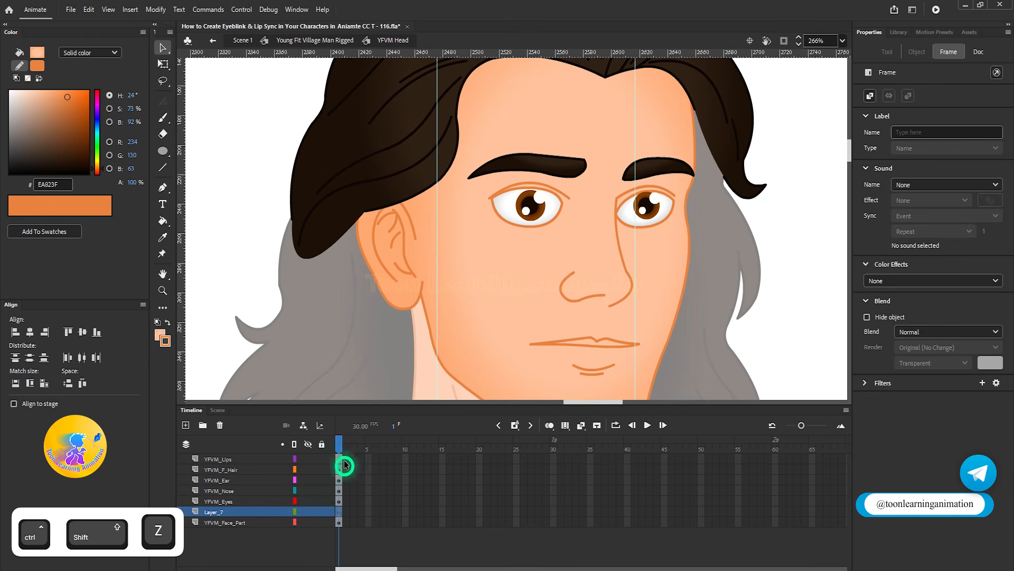
key(ctrl+shift+v)
scroll(475, 270, down, 1)
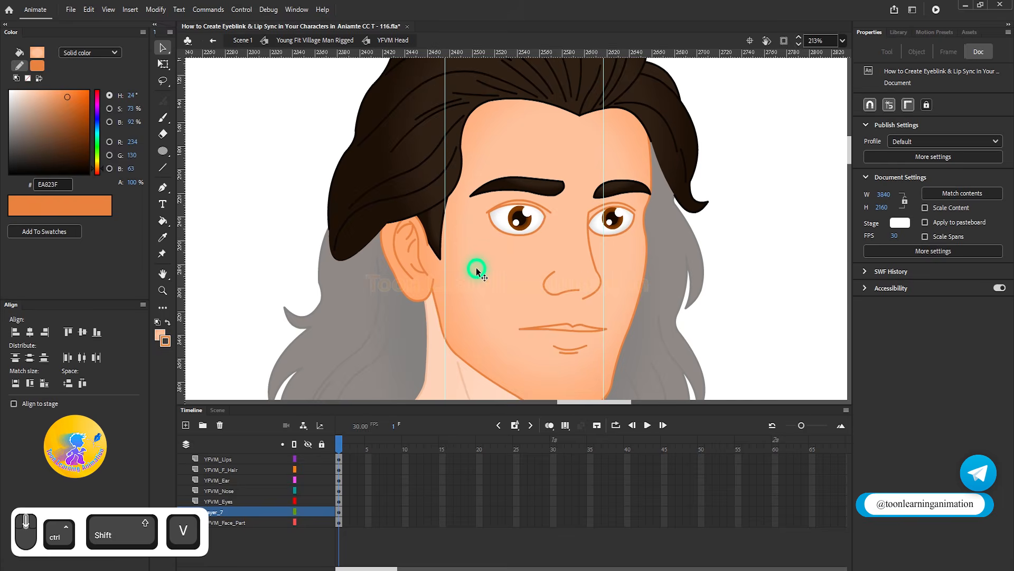
Try again to add the sideburn group to the face part by pasting it onto Layer_1.
scroll(435, 220, up, 1)
click(446, 226)
double_click(467, 257)
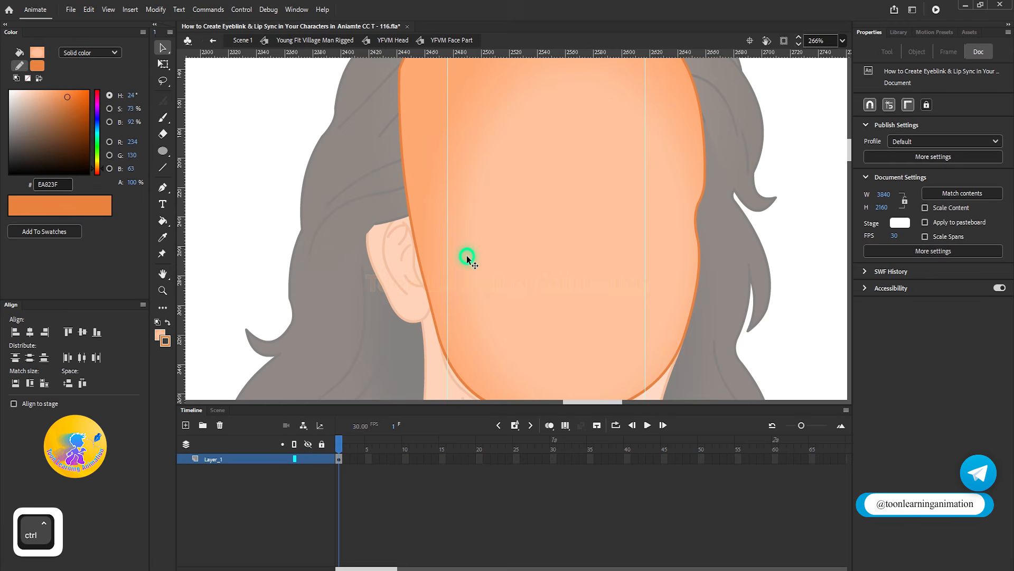
double_click(258, 155)
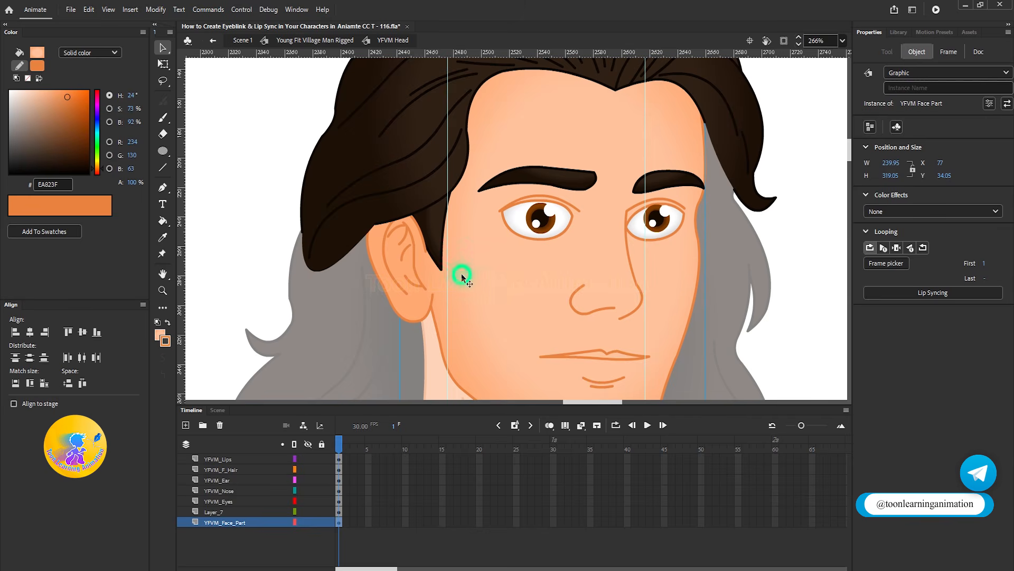
double_click(476, 242)
key(ctrl+v)
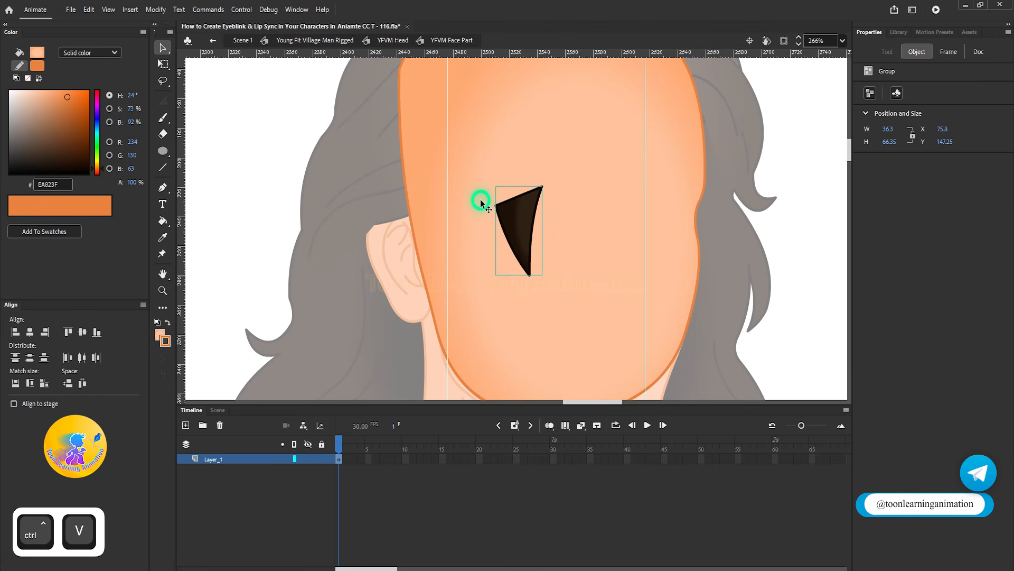
key(ctrl+z)
double_click(387, 216)
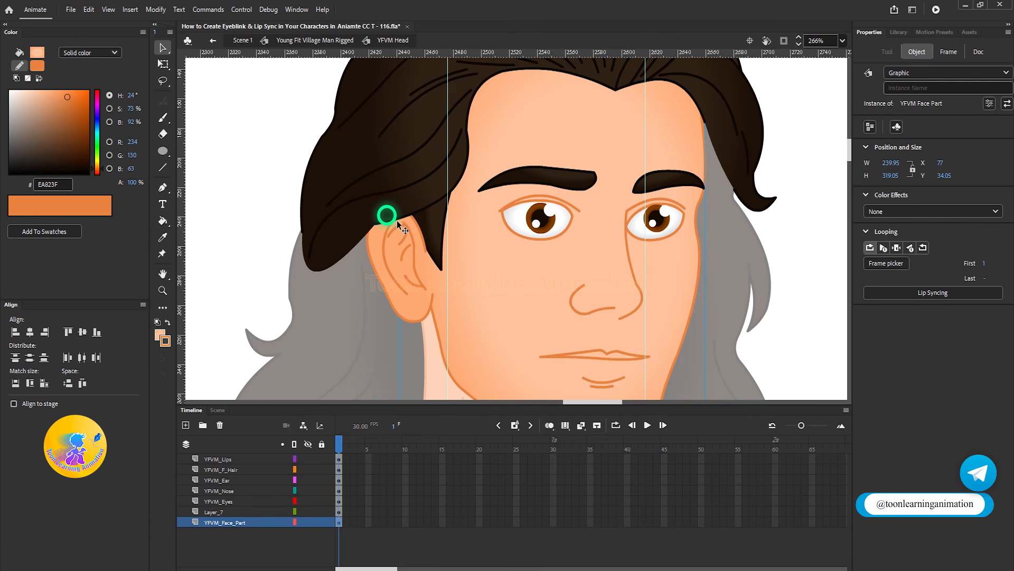
Inside YFVM Face Part, hide Layer_1, add a new layer, and paste the sideburn there, aligned over the original sideburn by the ear.
double_click(497, 246)
scroll(446, 222, up, 3)
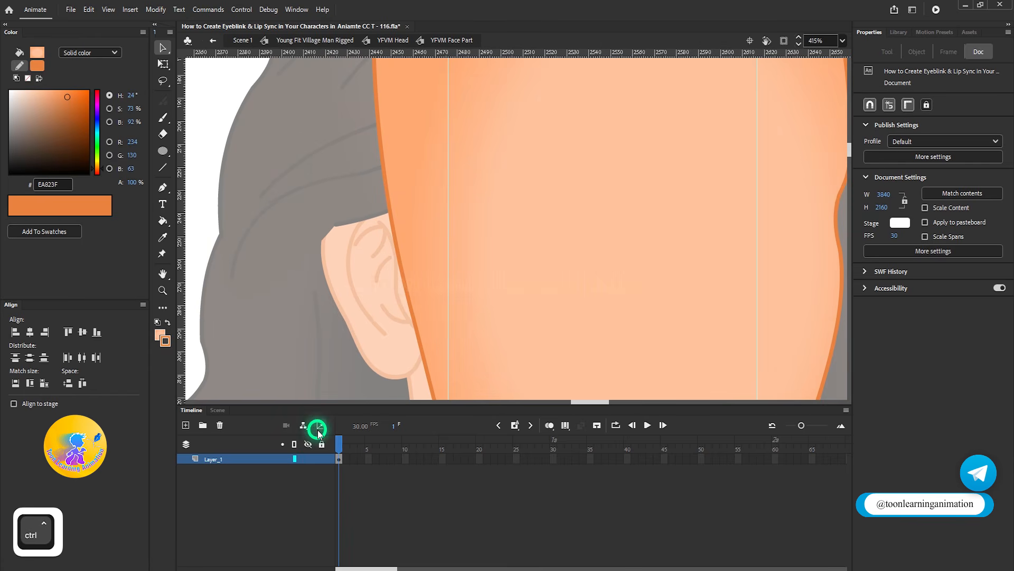
click(308, 458)
click(186, 425)
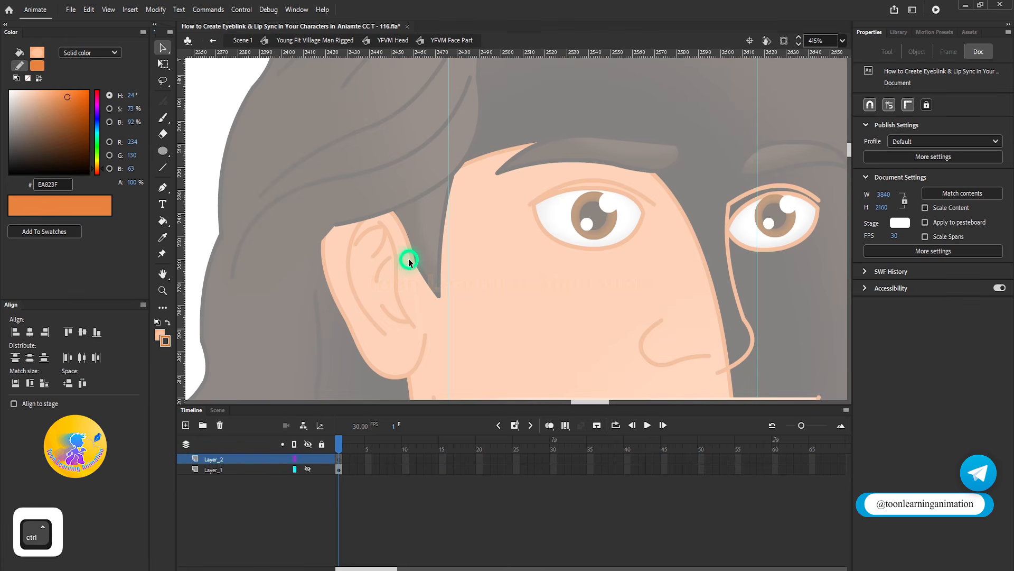
key(ctrl+v)
scroll(528, 286, up, 3)
drag(543, 288, 354, 277)
scroll(354, 277, down, 4)
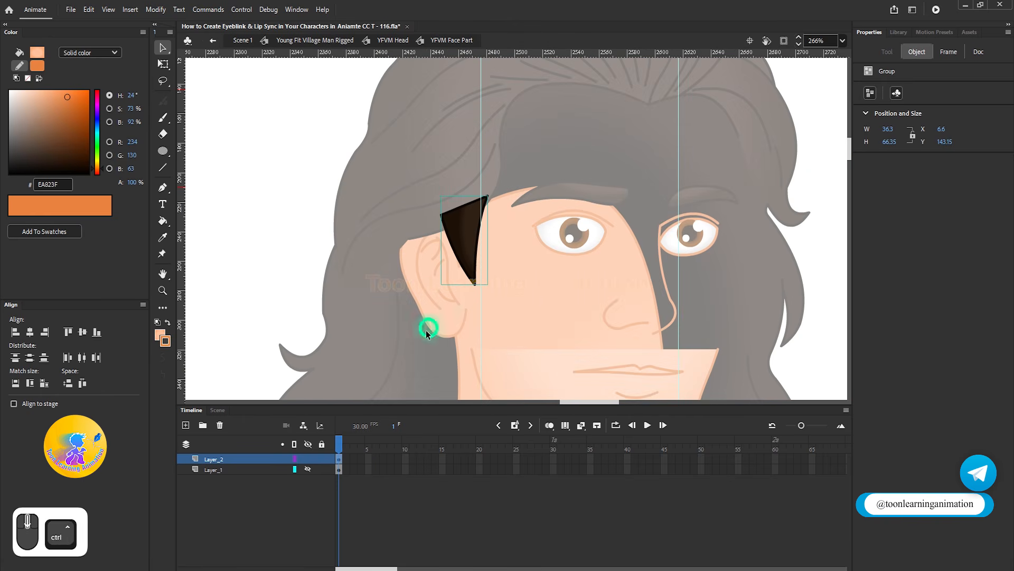
Show Layer_1 of the face part again, and in YFVM Head delete the original sideburn group along with its Layer_7.
click(308, 469)
double_click(299, 217)
drag(529, 306, 652, 323)
key(ctrl+z)
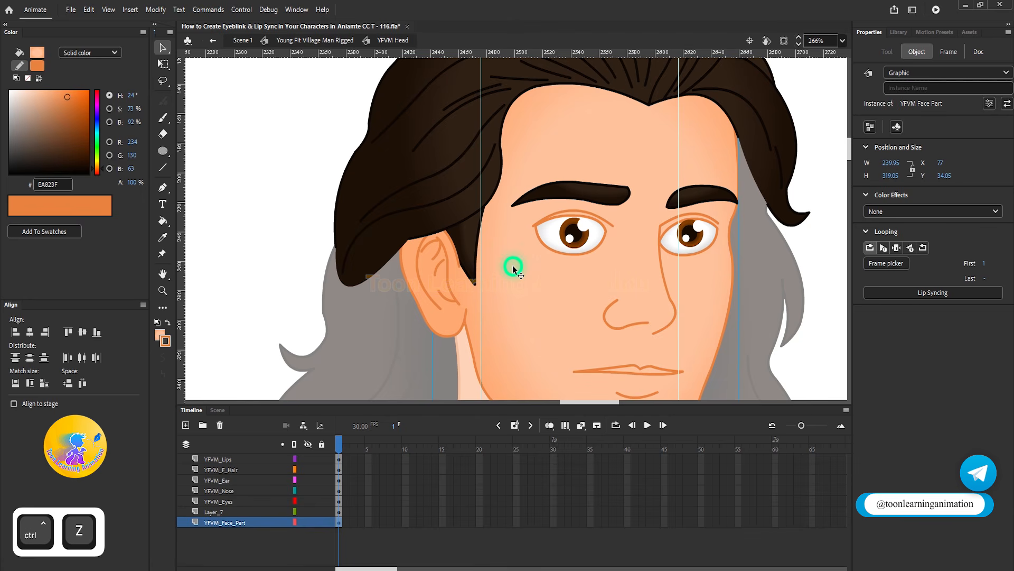
click(478, 269)
key(Delete)
click(220, 424)
scroll(441, 271, down, 3)
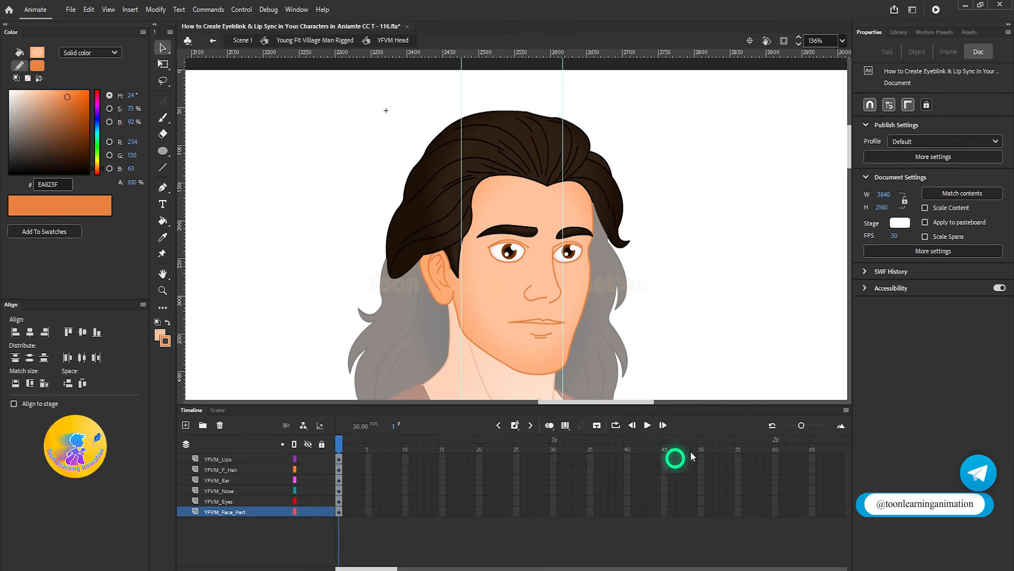
Extend all six layers of the YFVM Head symbol to frame 100 and check their last frames.
click(691, 526)
click(700, 458)
drag(700, 458, 700, 521)
key(F5)
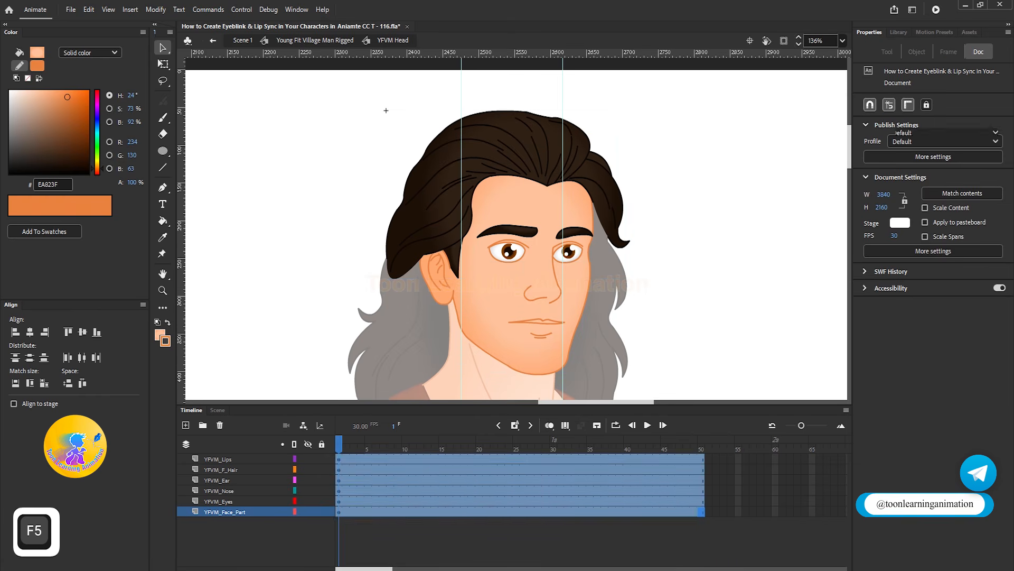
click(336, 470)
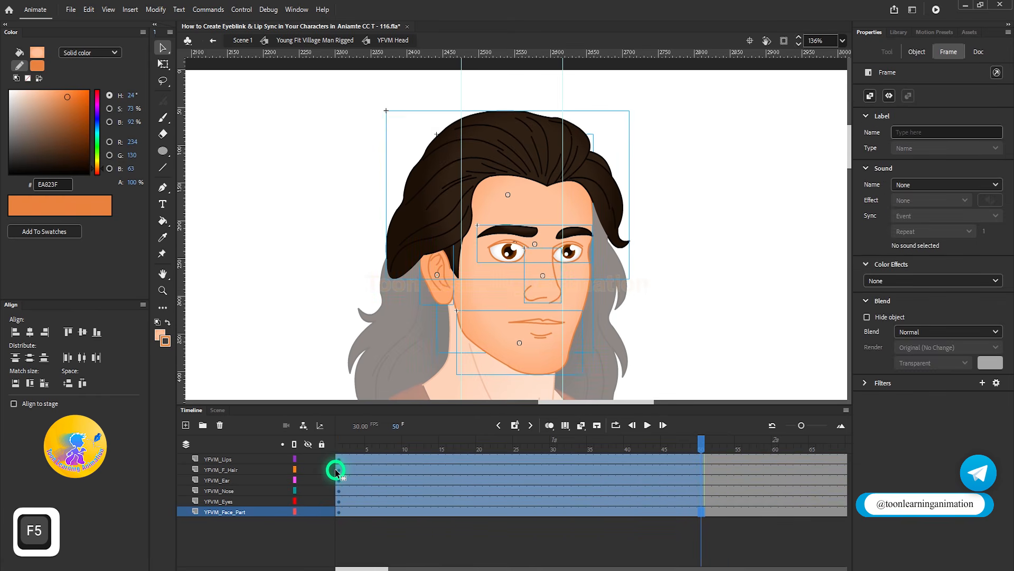
click(275, 450)
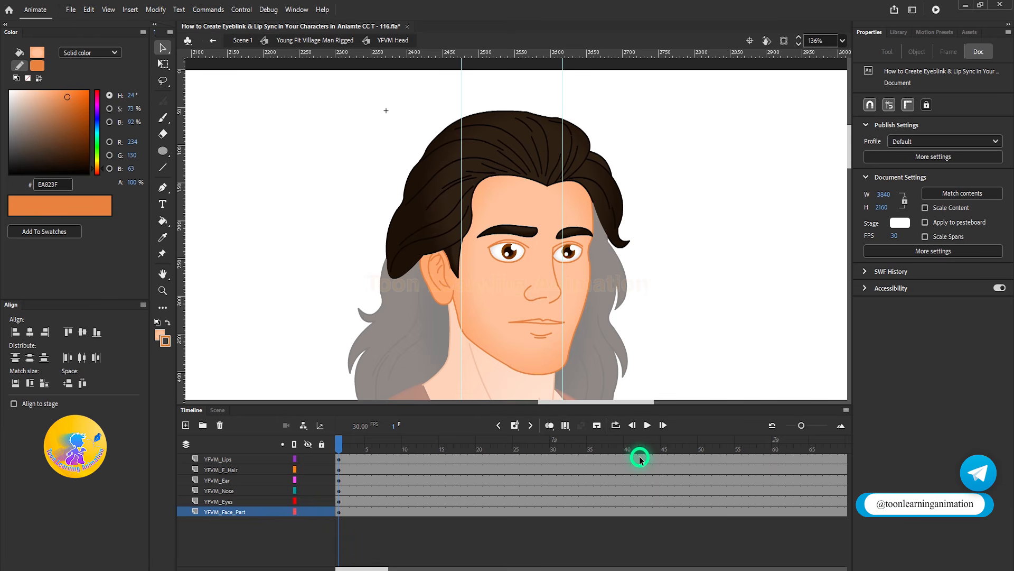
click(844, 428)
click(844, 427)
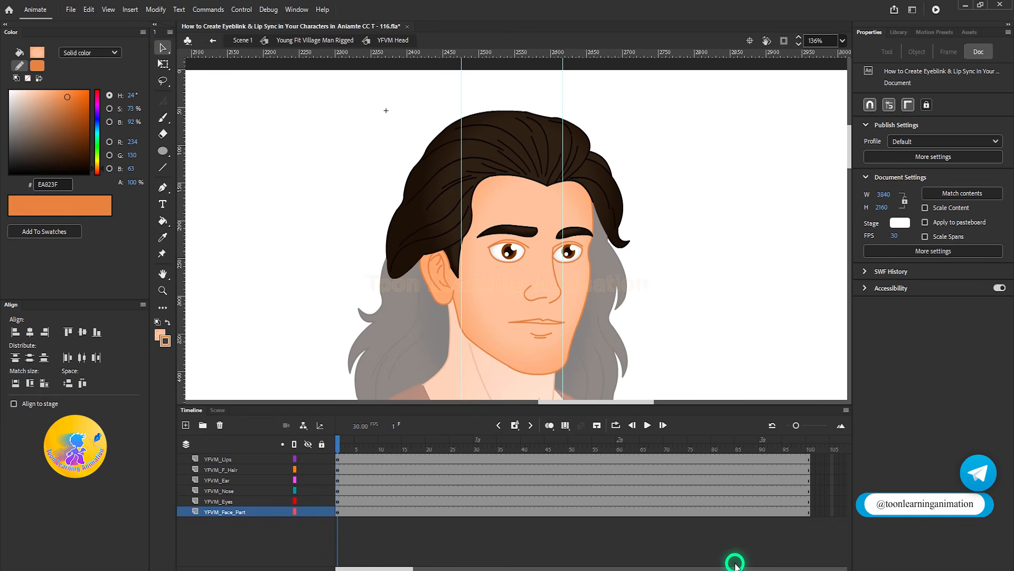
click(809, 455)
drag(809, 455, 809, 530)
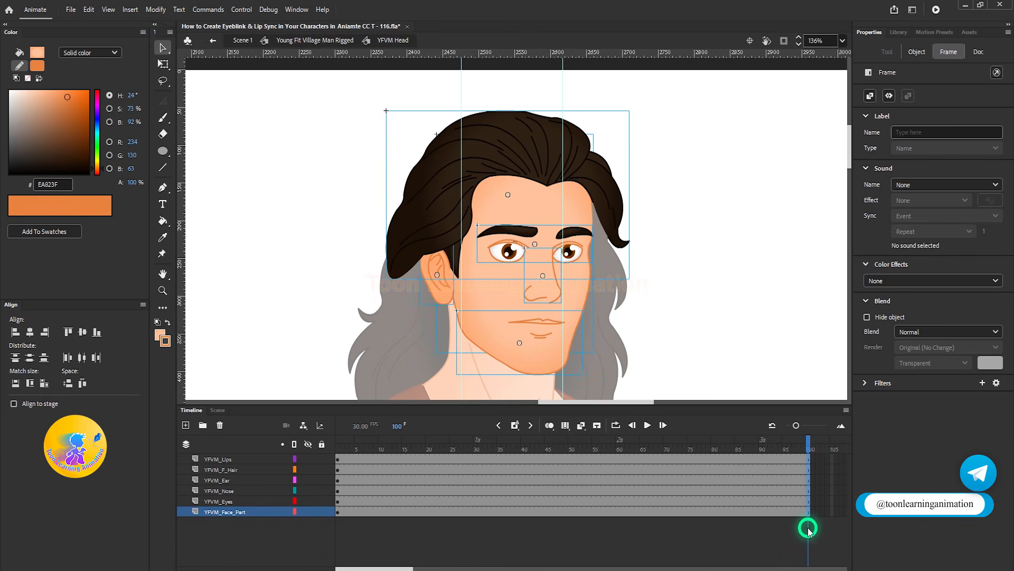
click(809, 530)
drag(797, 425, 802, 427)
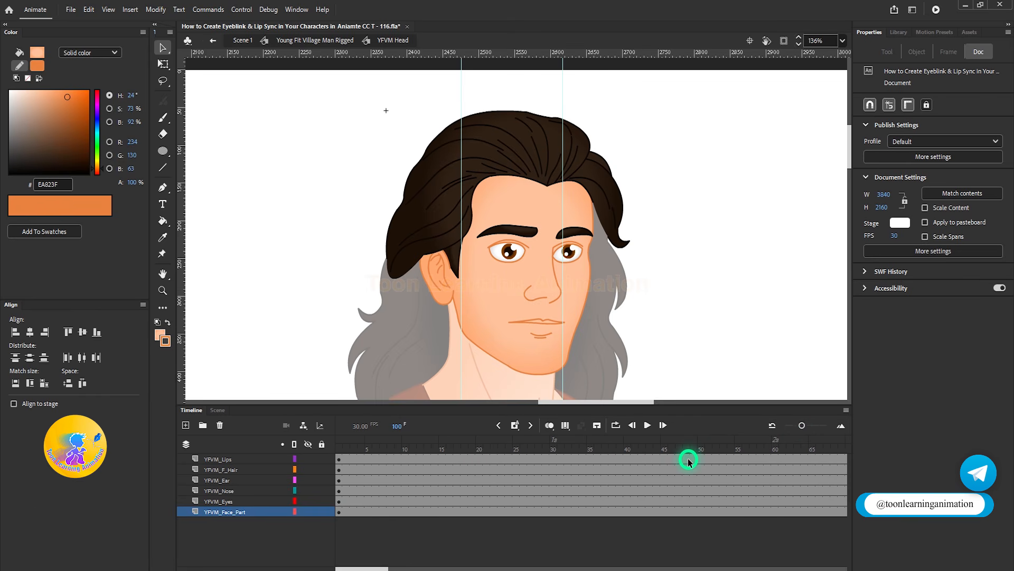
Extend all layers inside the YFVM Eyes symbol to frame 14 and return to YFVM Head.
double_click(508, 252)
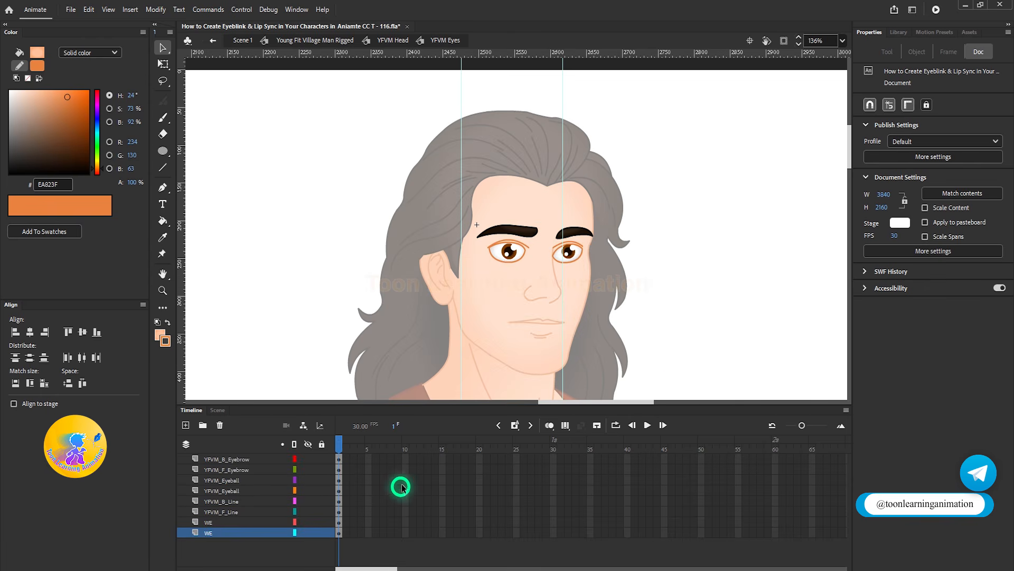
drag(435, 458, 436, 542)
key(F5)
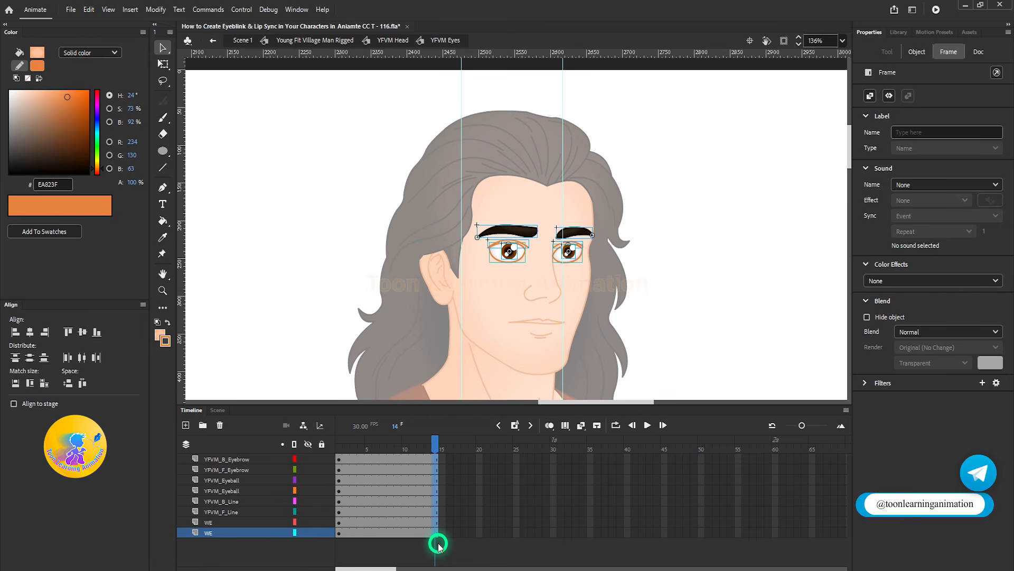
double_click(694, 316)
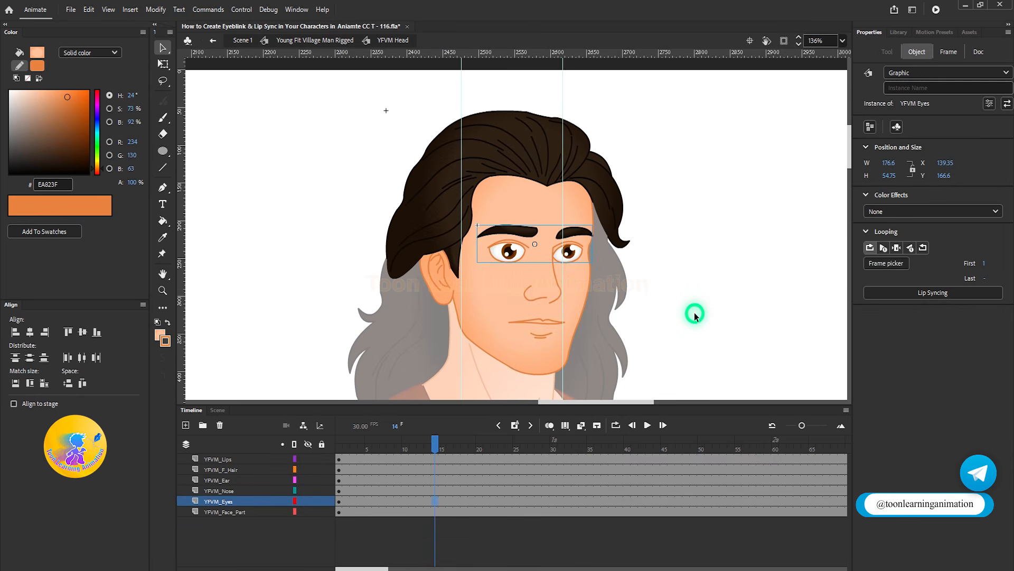
Open the YFVM Lips symbol and extend its Audio and YFVM_Lips_and_Jowline layers well past frame 50.
key(space)
drag(690, 354, 524, 236)
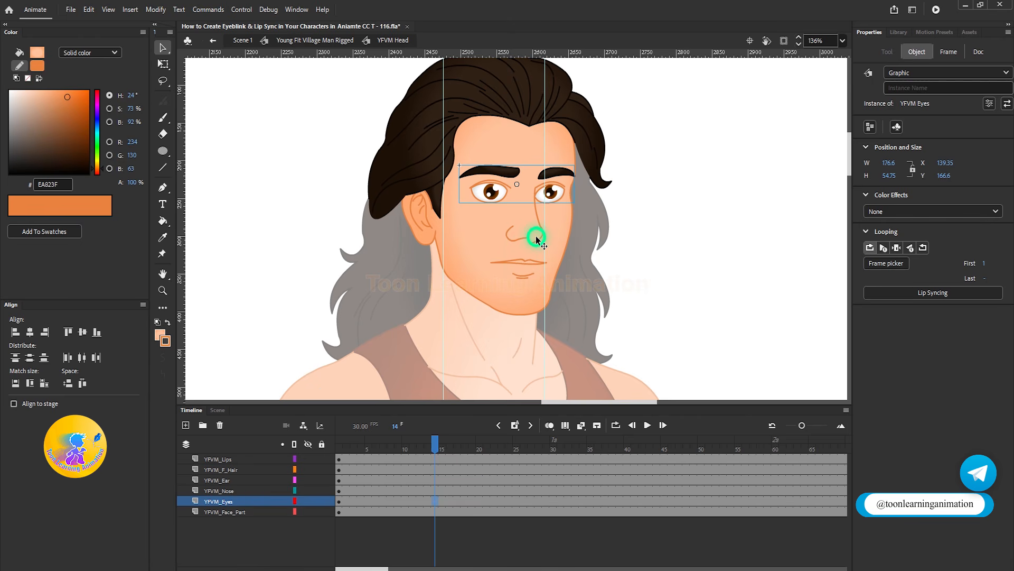
double_click(524, 271)
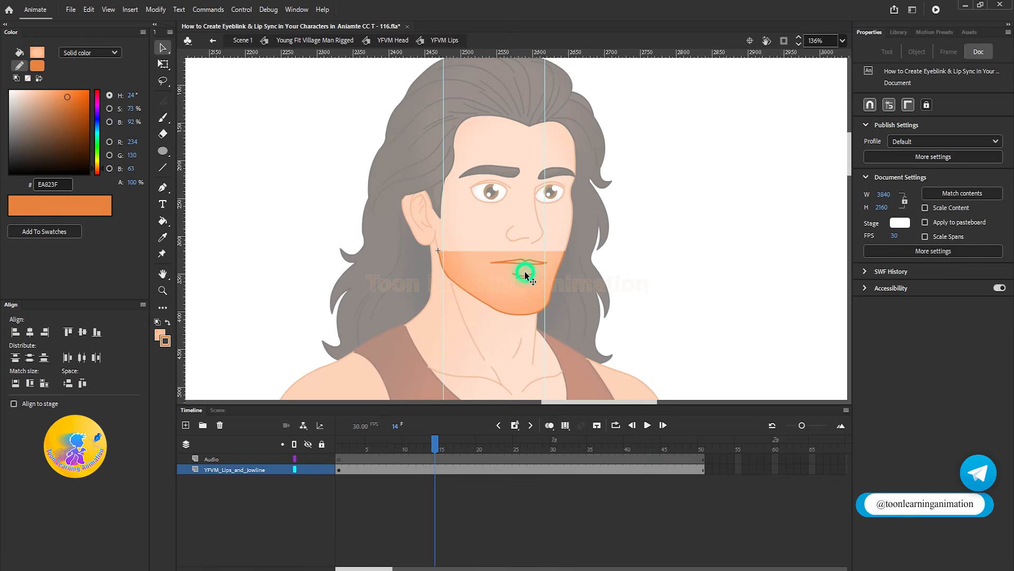
drag(703, 461, 276, 518)
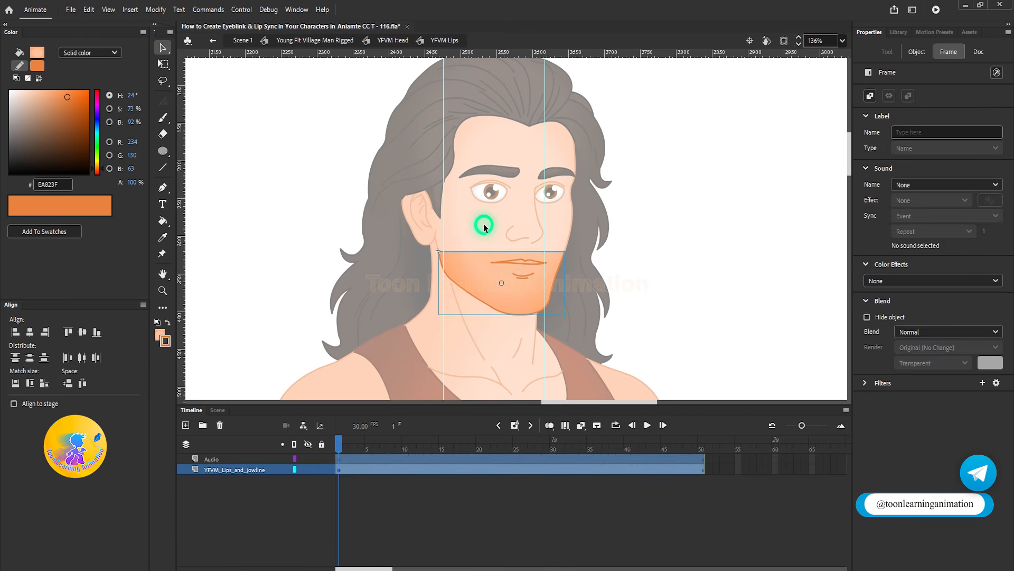
key(F5)
click(695, 534)
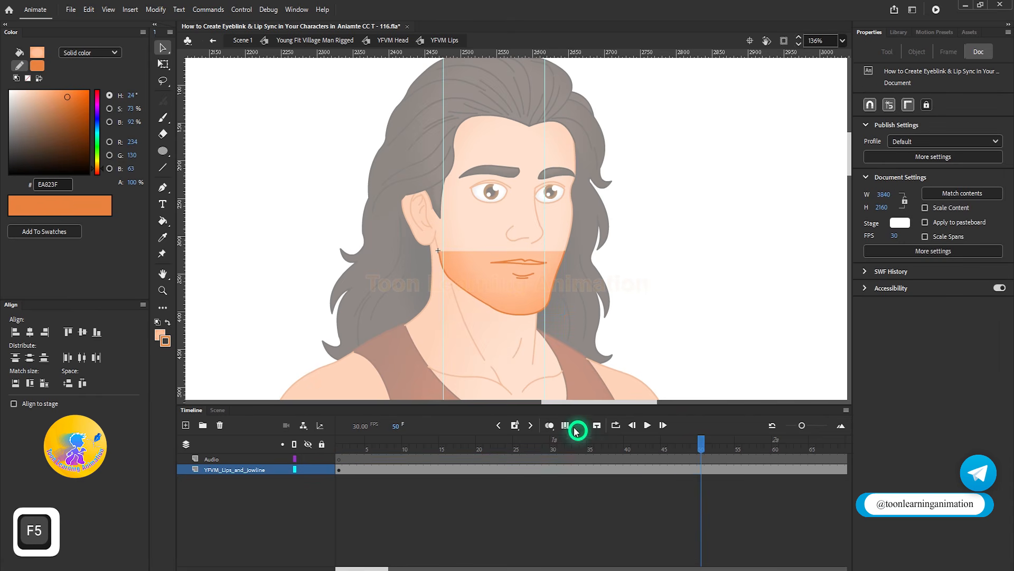
Examine the Lips and Jowline layers inside the YFVM Lips & Jowline symbol, and go back out to Young Fit Village Man Rigged.
double_click(523, 266)
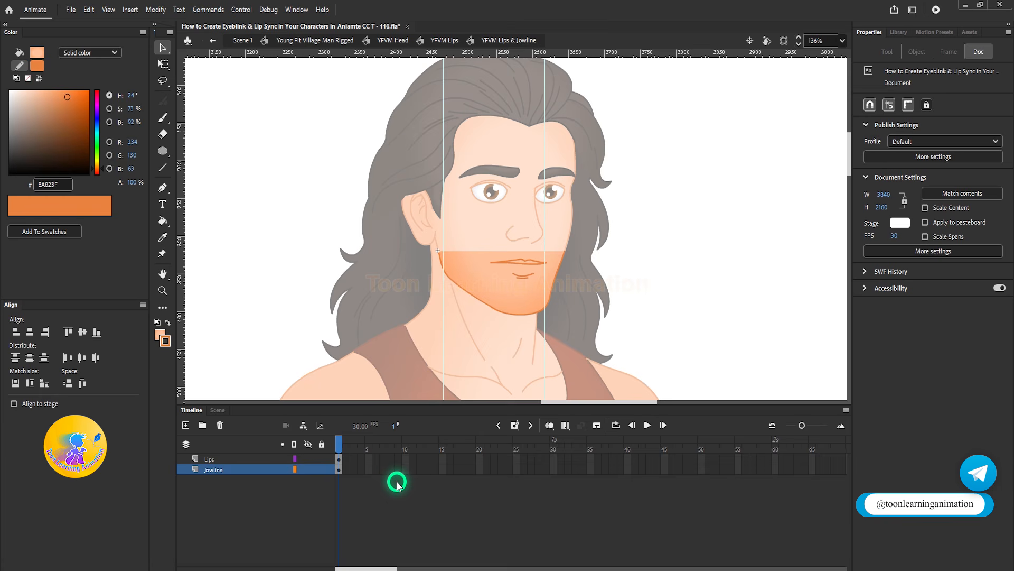
mouse_move(397, 483)
mouse_down()
mouse_move(406, 455)
mouse_move(389, 455)
mouse_move(386, 500)
mouse_up()
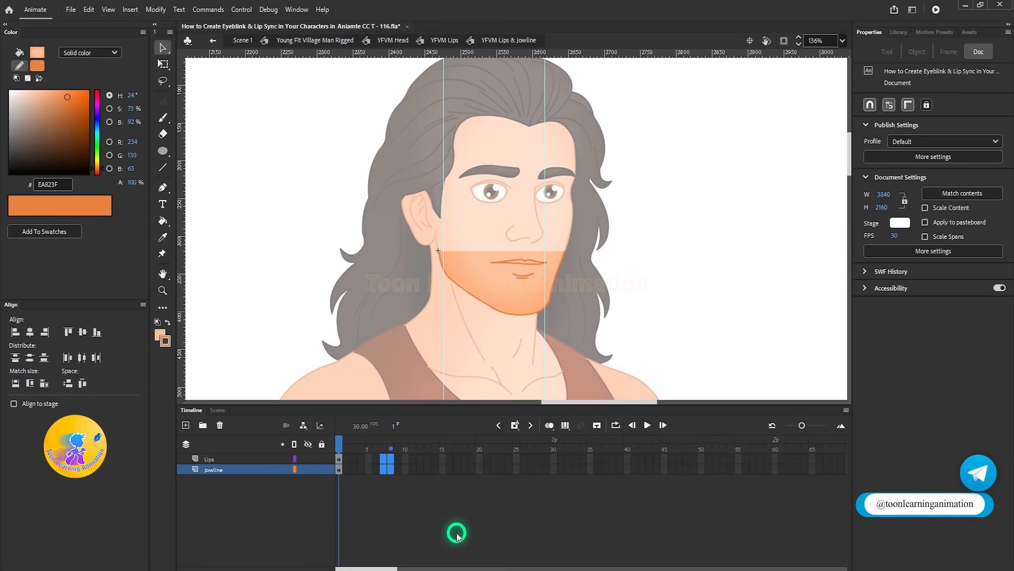
double_click(714, 290)
double_click(714, 291)
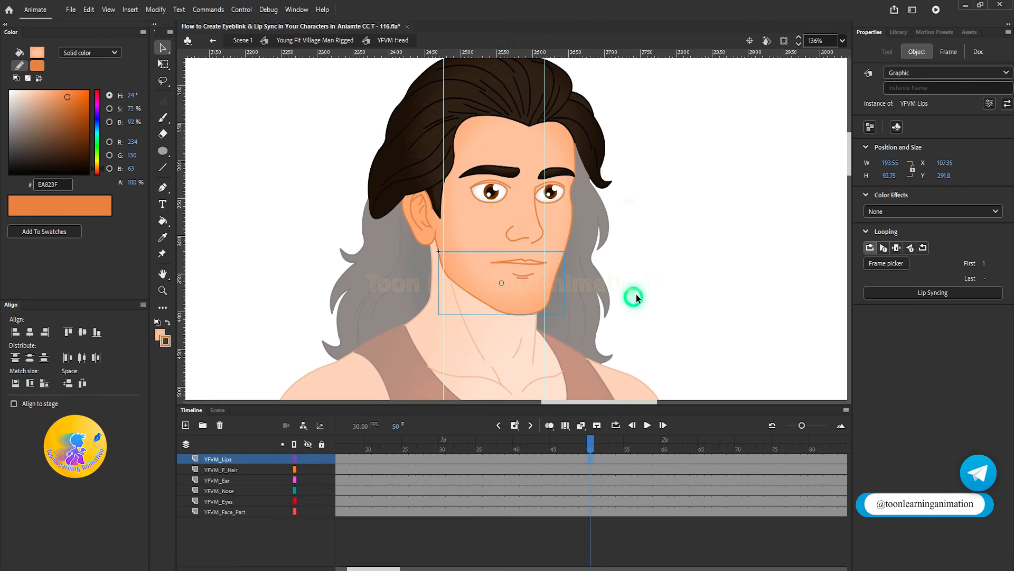
scroll(629, 222, down, 3)
click(656, 222)
double_click(656, 221)
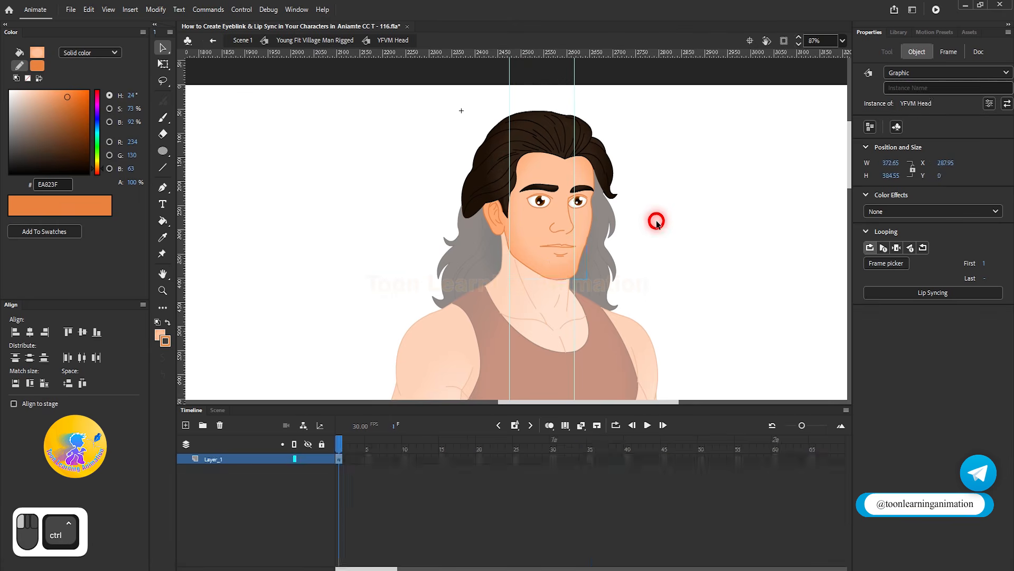
Open the YFVM F Hand symbol and extend its YFVM_F_DN_Hand and Up_Hand layers to frame 100.
scroll(609, 167, down, 4)
scroll(547, 371, up, 2)
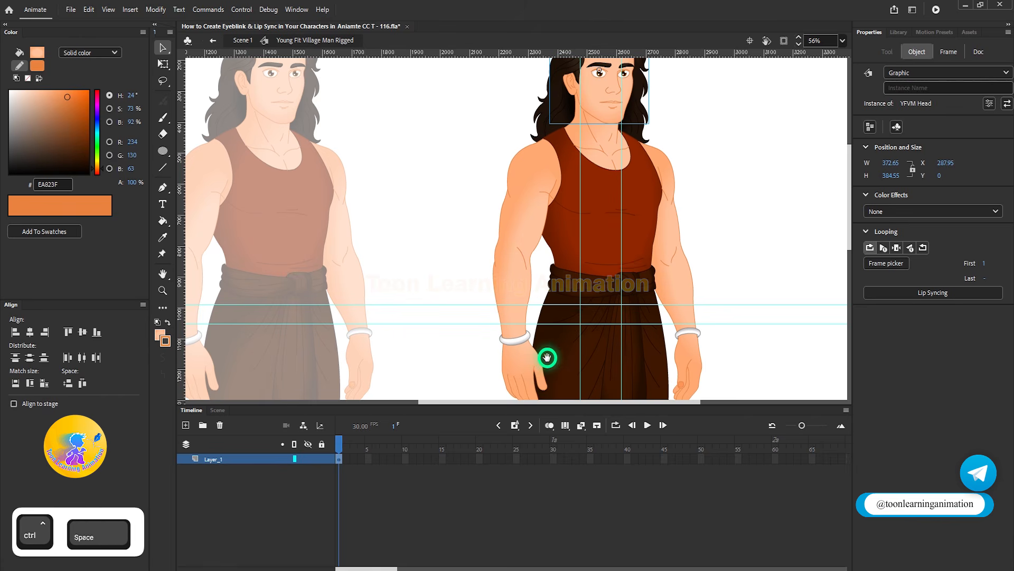
drag(548, 358, 526, 317)
double_click(509, 328)
drag(700, 460, 279, 512)
key(F5)
click(449, 461)
Open the nested YFVM F DN Hand symbol, extend its four layers to frame 100 and return to YFVM F Hand.
click(528, 331)
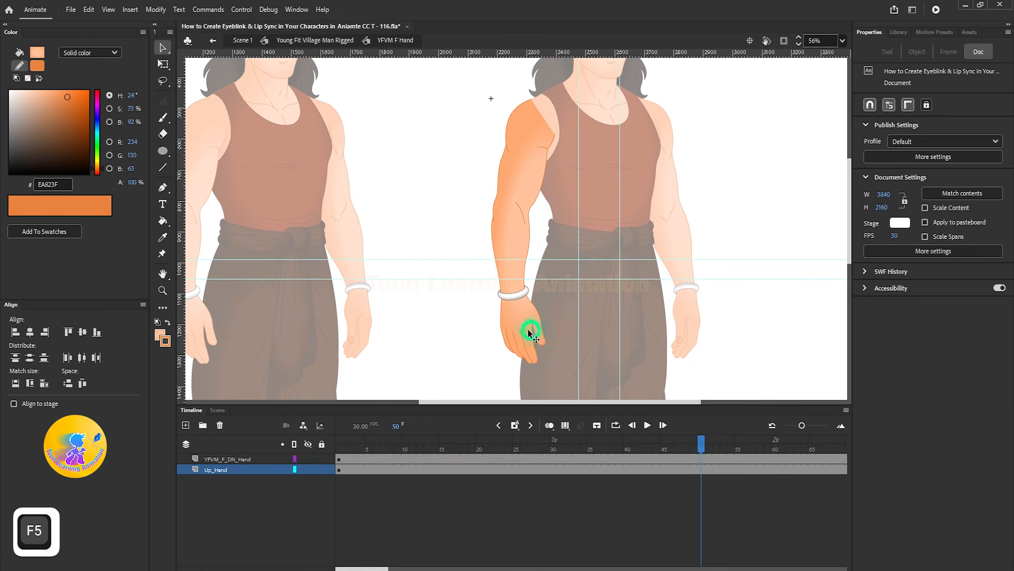
double_click(528, 332)
key(shift+comma)
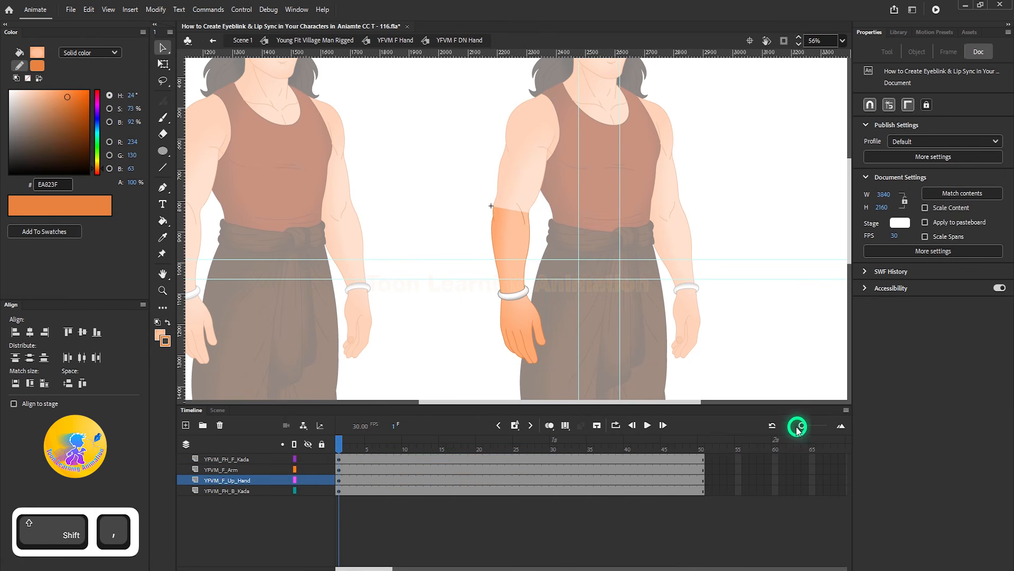
click(772, 425)
click(840, 425)
drag(810, 458, 809, 494)
key(F5)
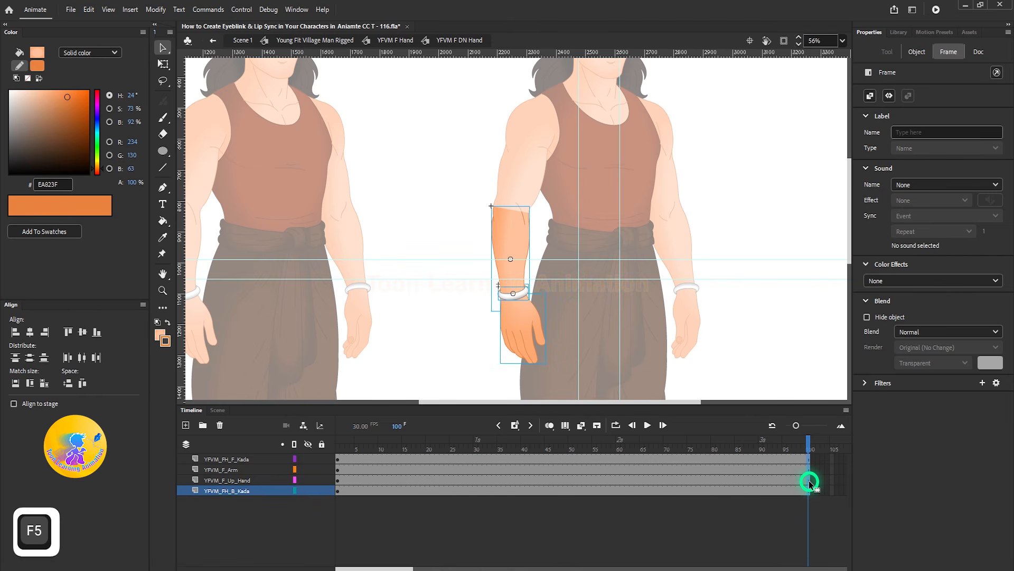
double_click(760, 346)
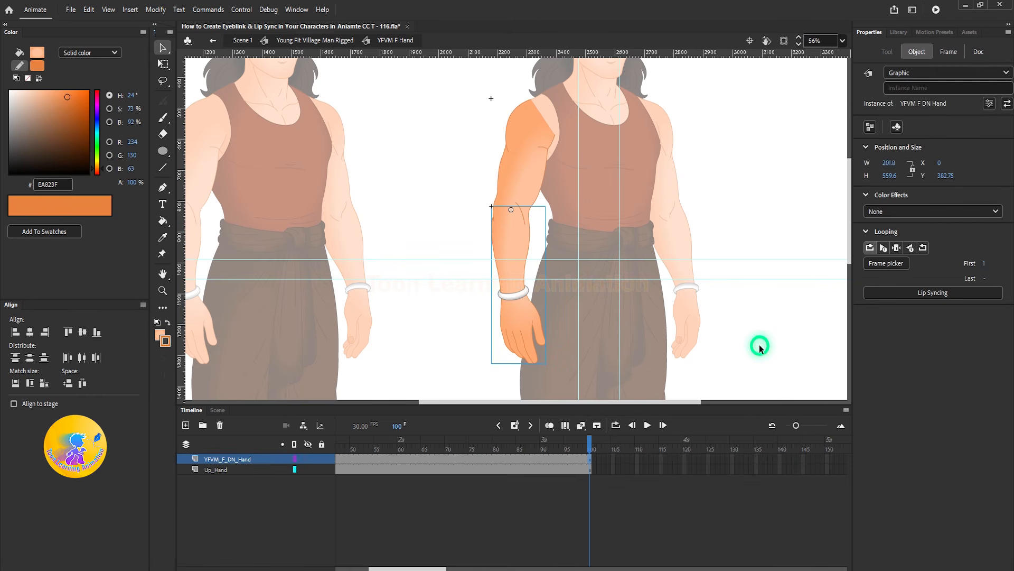
Switch to the YFVM B Hand symbol and extend its YFVM_B_DN_Hand and Up_Hand layers to frame 100.
double_click(756, 345)
double_click(687, 312)
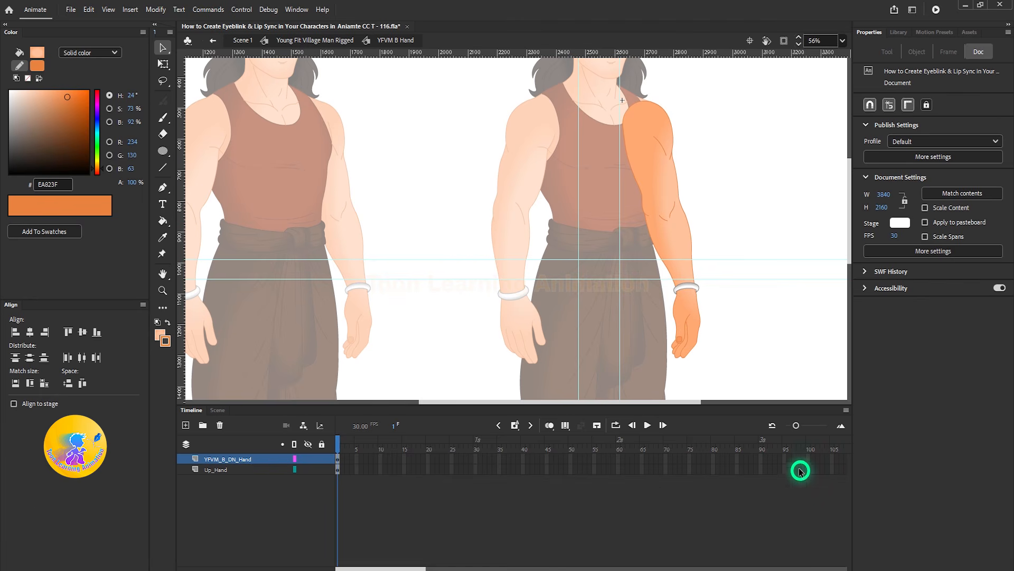
drag(809, 469, 808, 447)
key(F5)
click(815, 506)
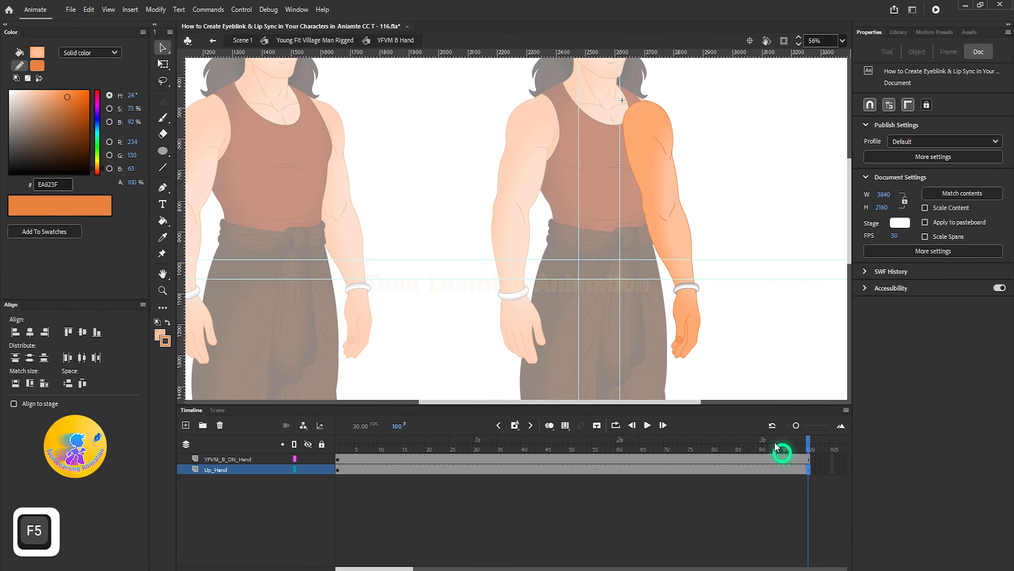
Extend the layers inside the nested YFVM B DN Hand symbol to frame 100 and return to YFVM B Hand.
double_click(680, 322)
click(810, 445)
key(F5)
double_click(797, 324)
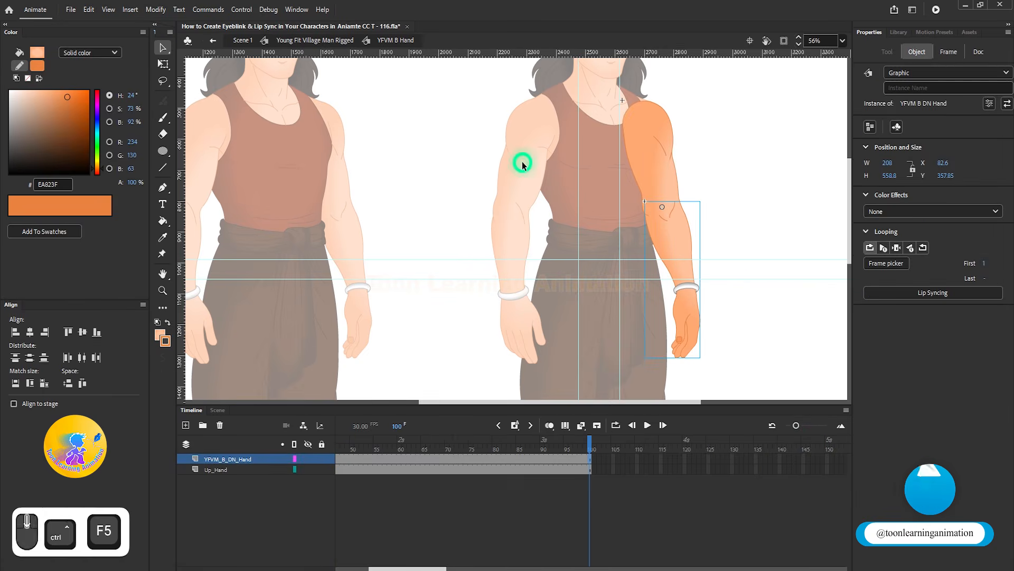
Switch to the YVFM Front Leg symbol and extend its YFVM_F_Dn_Leg and Layer_3 layers to frame 100.
scroll(521, 162, down, 3)
double_click(625, 281)
double_click(532, 307)
click(532, 306)
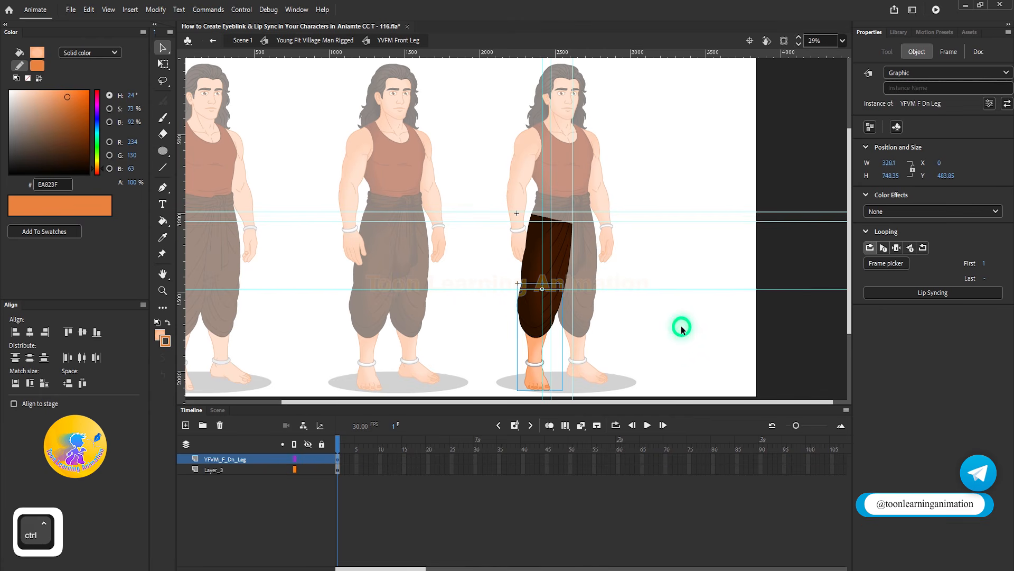
click(808, 445)
key(F5)
click(577, 356)
Extend the layers inside the nested YFVM F Dn Leg symbol to frame 100 and return to YVFM Front Leg.
double_click(537, 319)
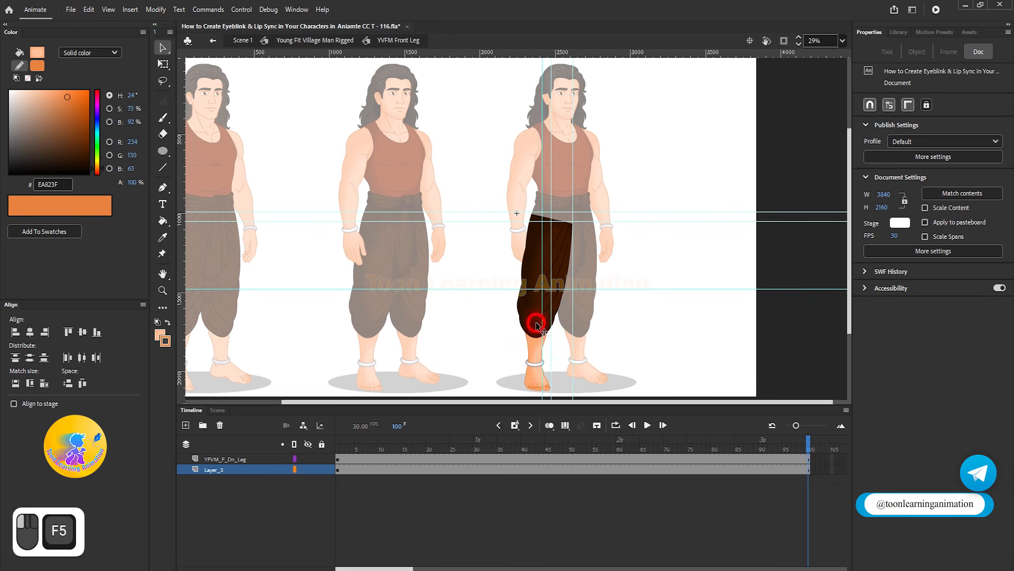
click(804, 456)
key(F5)
double_click(616, 353)
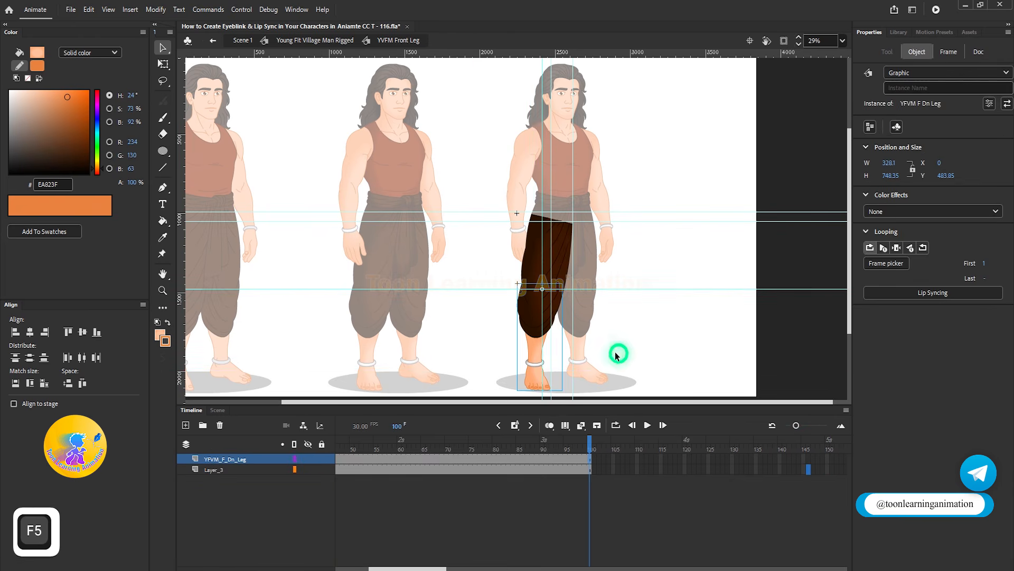
Switch to the YFVM Back Leg symbol and extend its YFVM_B_Dn_Leg and Layer_3 layers to frame 100.
double_click(579, 347)
double_click(578, 348)
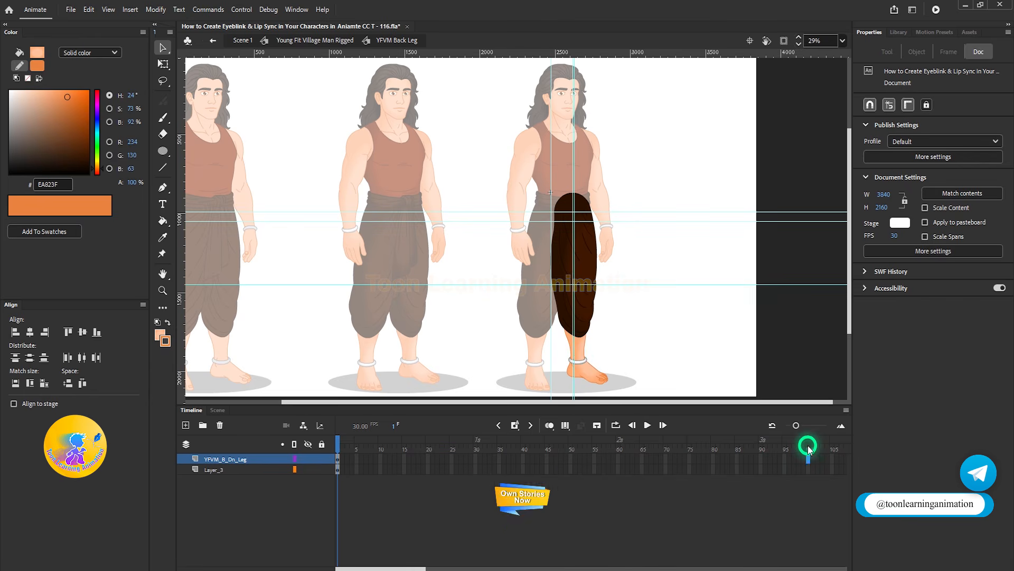
key(F5)
Extend the three layers inside YFVM B Dn Leg to frame 100 and go back out to Young Fit Village Man Rigged.
double_click(584, 369)
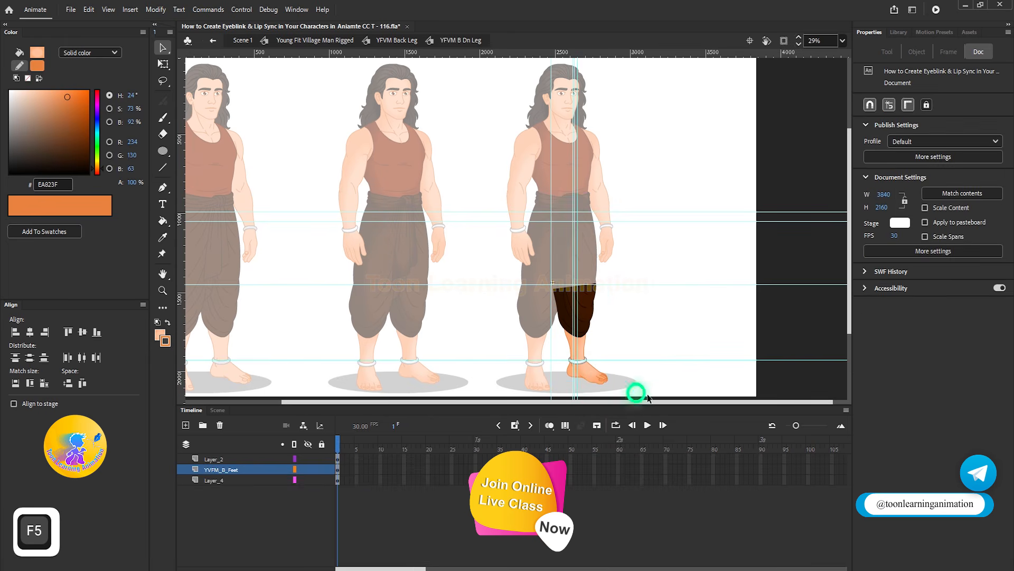
click(805, 444)
click(810, 442)
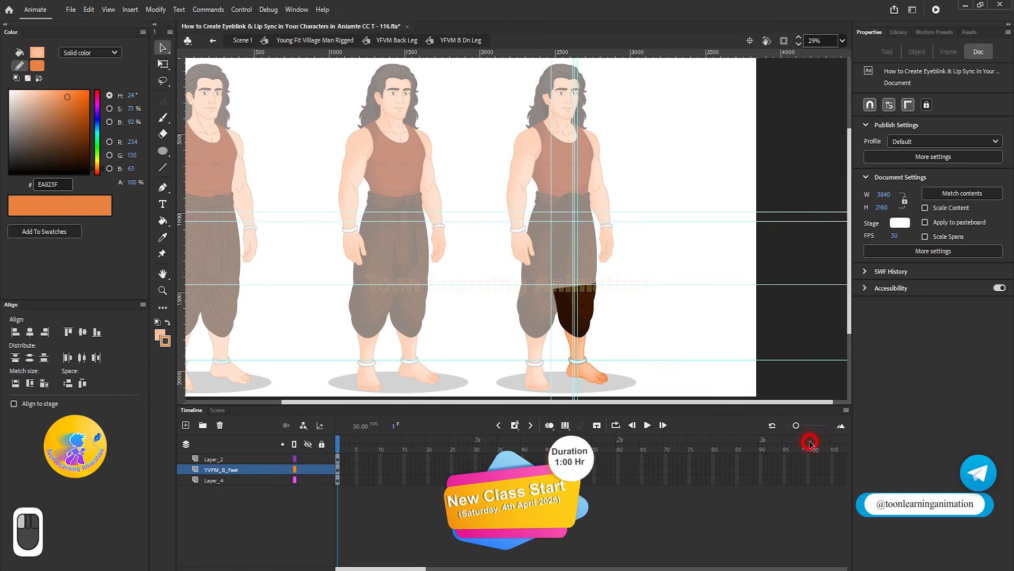
key(F5)
double_click(727, 337)
double_click(667, 307)
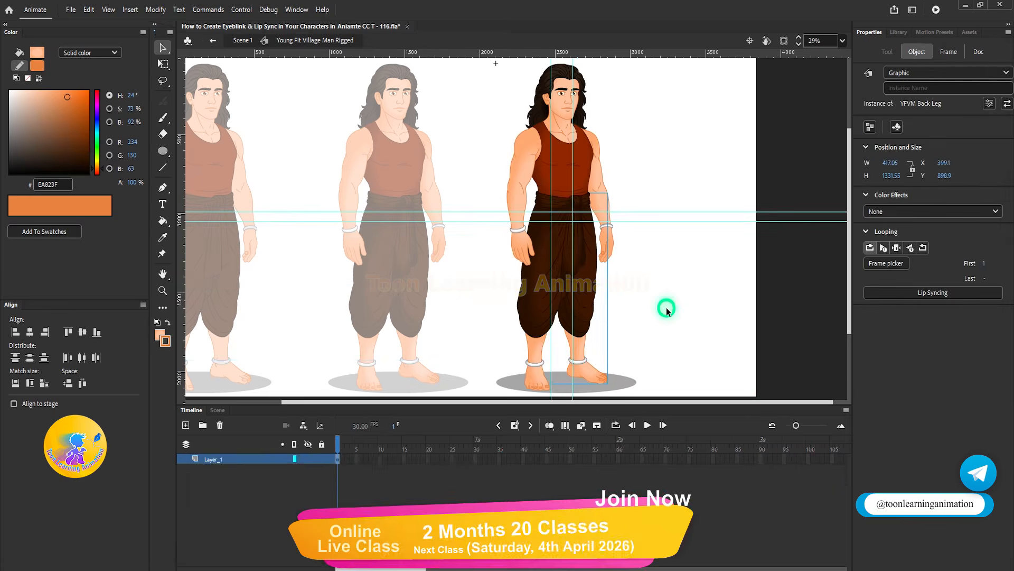
scroll(640, 280, down, 2)
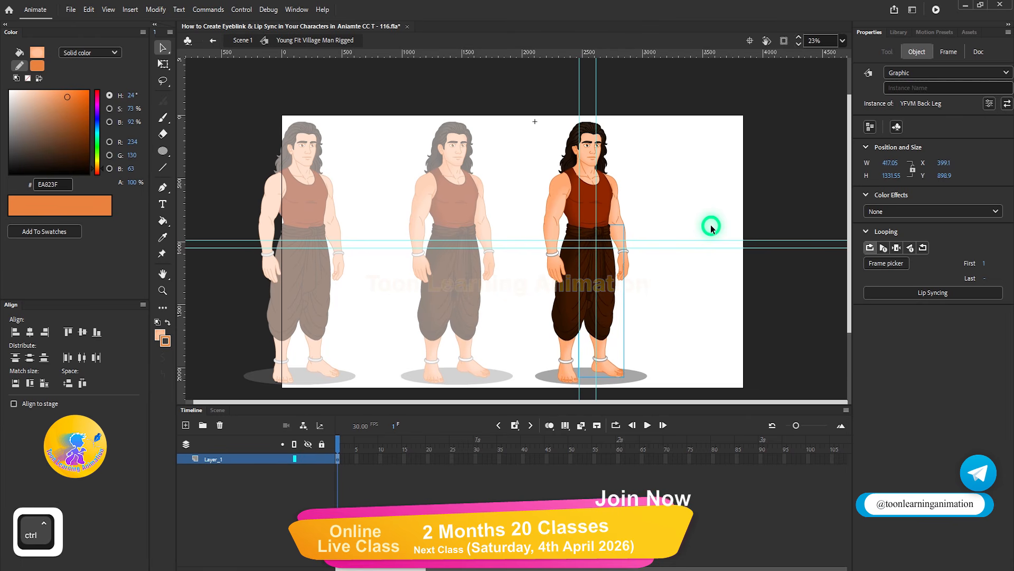
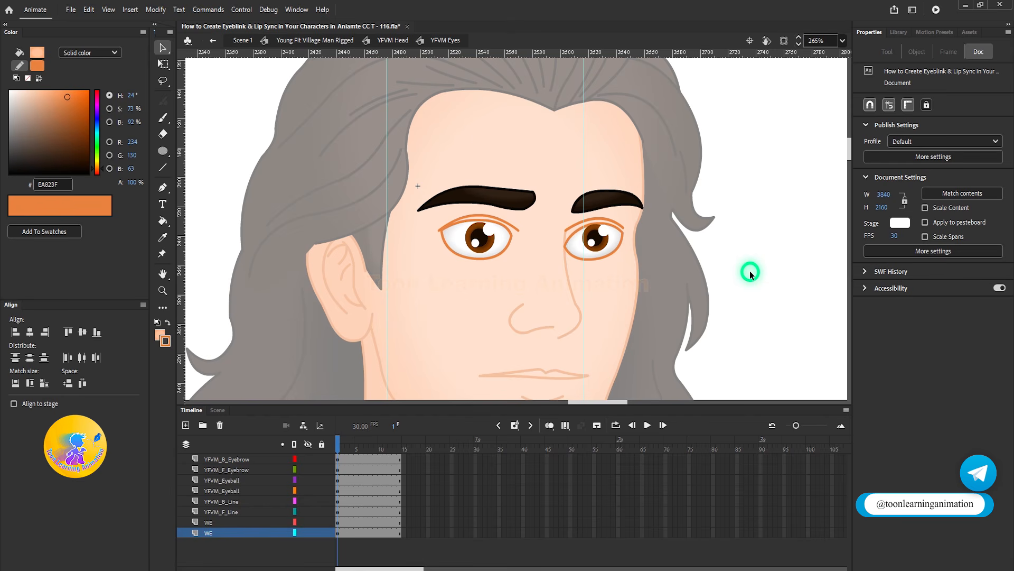
Try shifting the eyeball nearer the ear toward the lower inner corner of its eye, and undo the move.
scroll(486, 232, up, 5)
click(481, 243)
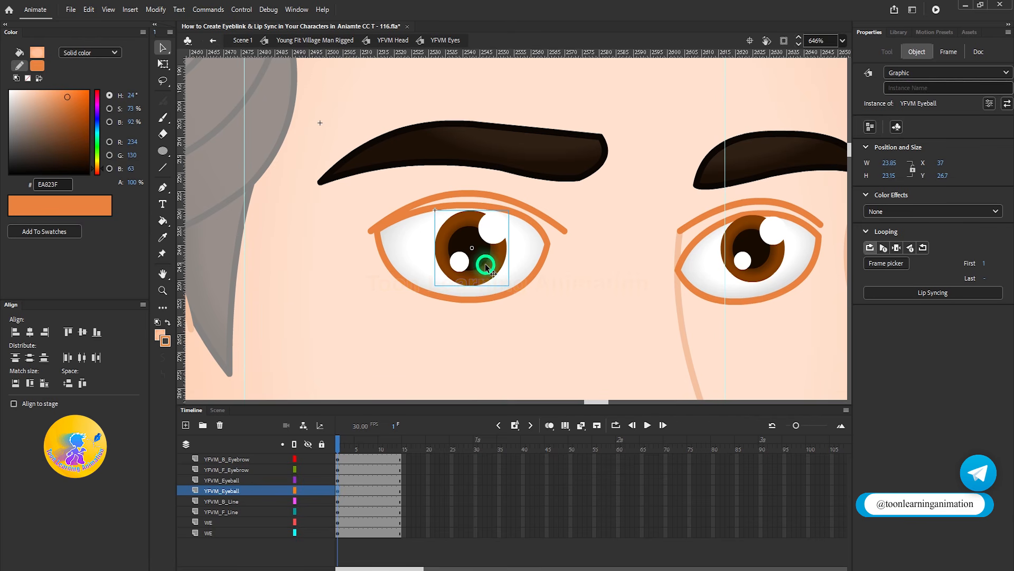
drag(477, 255, 497, 272)
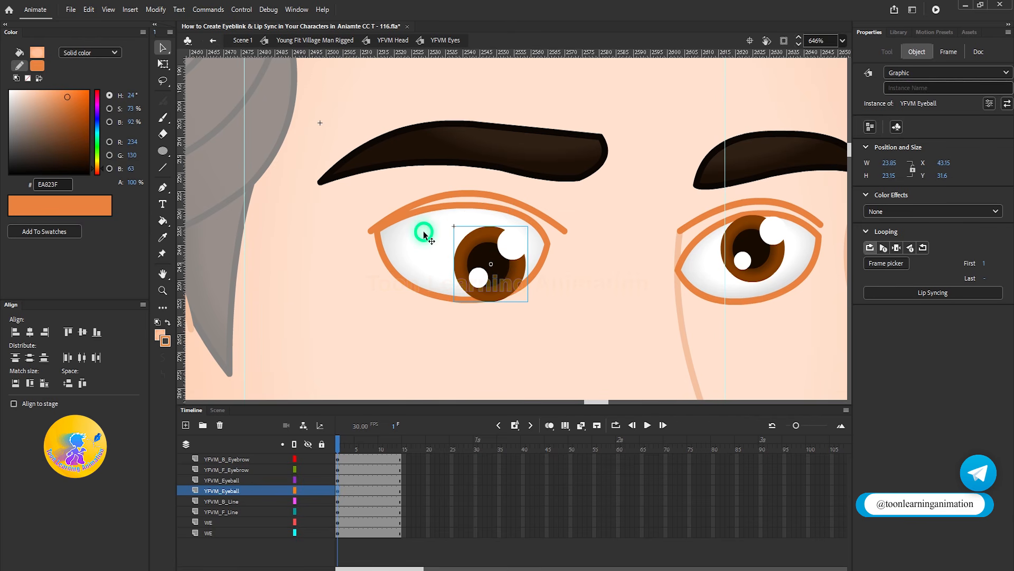
key(ctrl+z)
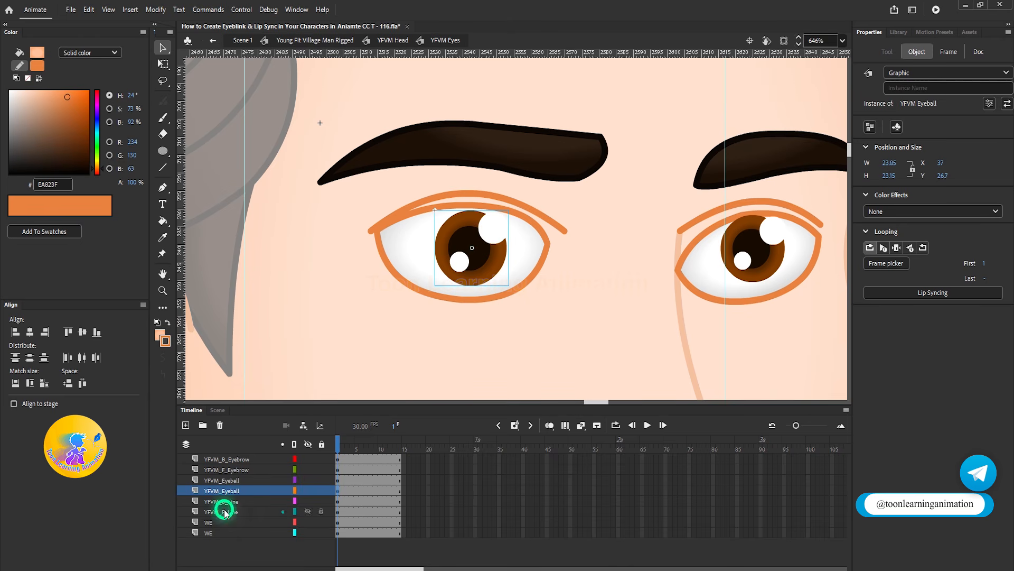
Add a layer directly above the lower YFVM_Eyeball layer in YFVM Eyes and name it Blink.
click(186, 425)
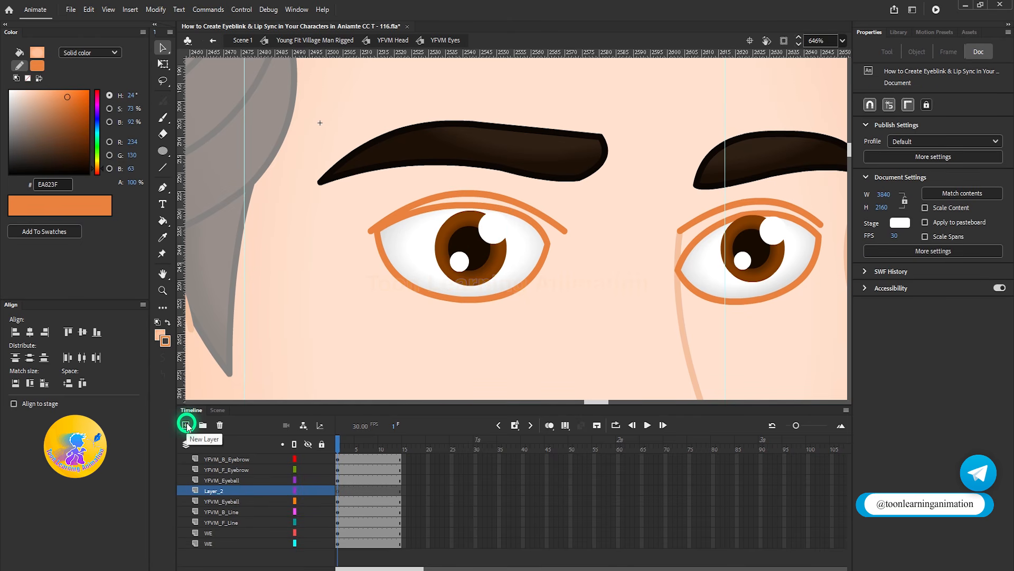
double_click(214, 491)
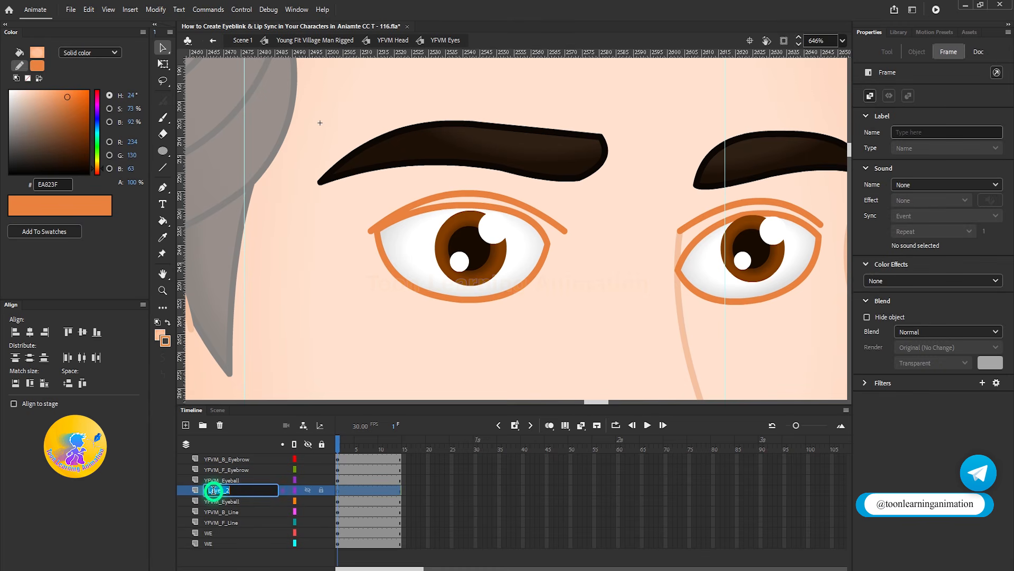
text(Blink)
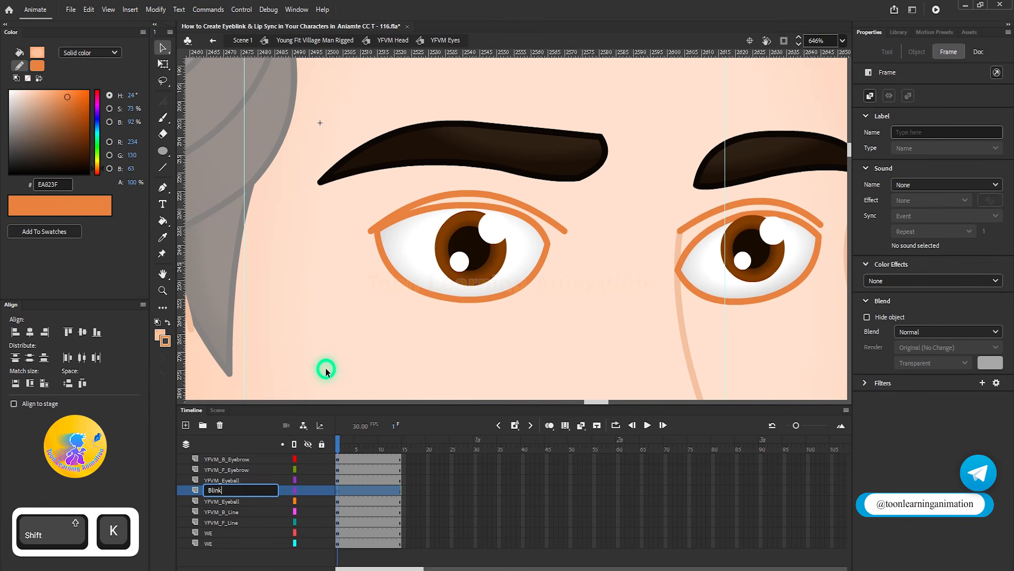
key(Return)
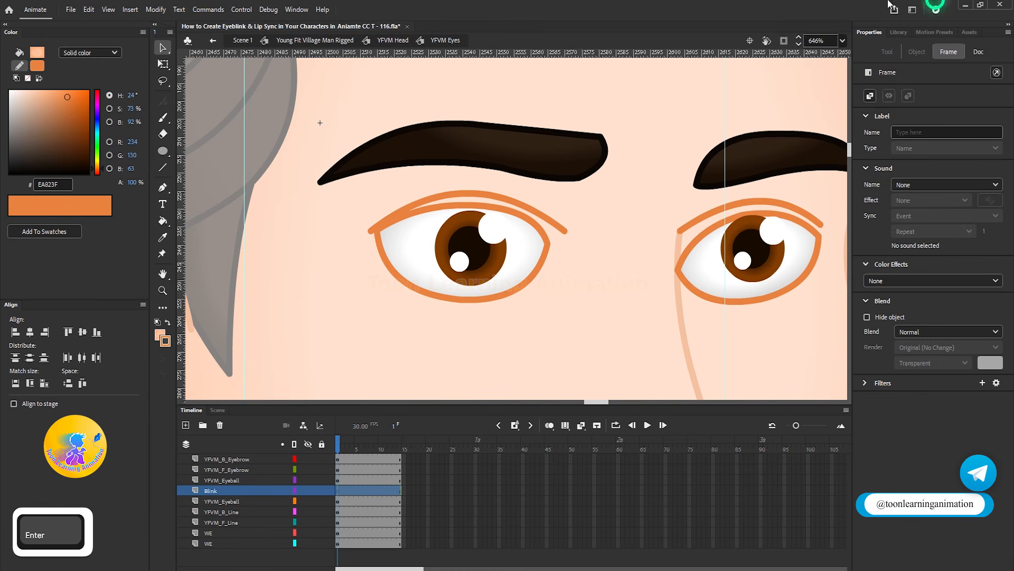
Draw a skin-filled, orange-outlined rectangle on the Blink layer that just covers the eye nearer the ear, below its eyebrow.
click(163, 151)
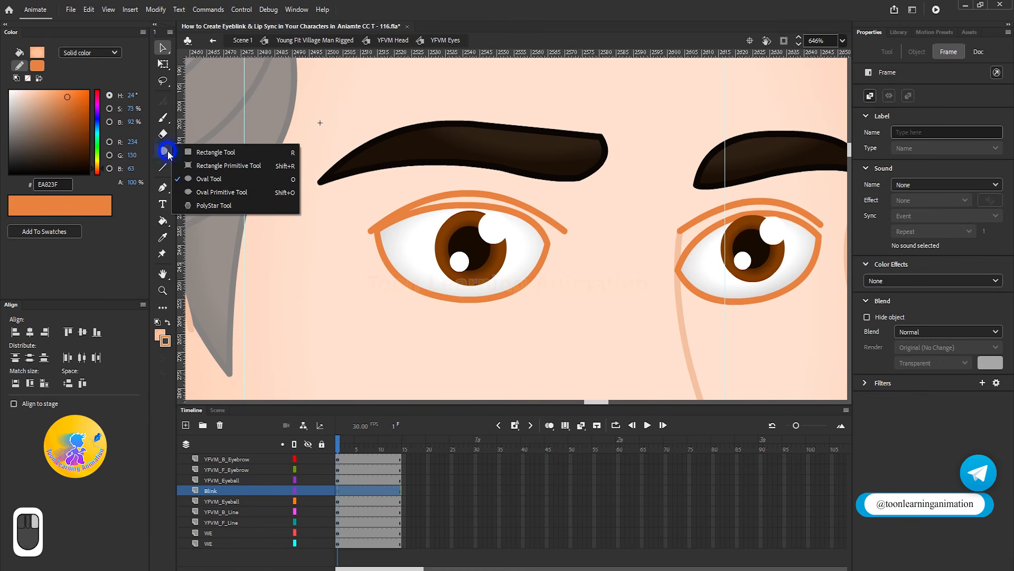
click(213, 152)
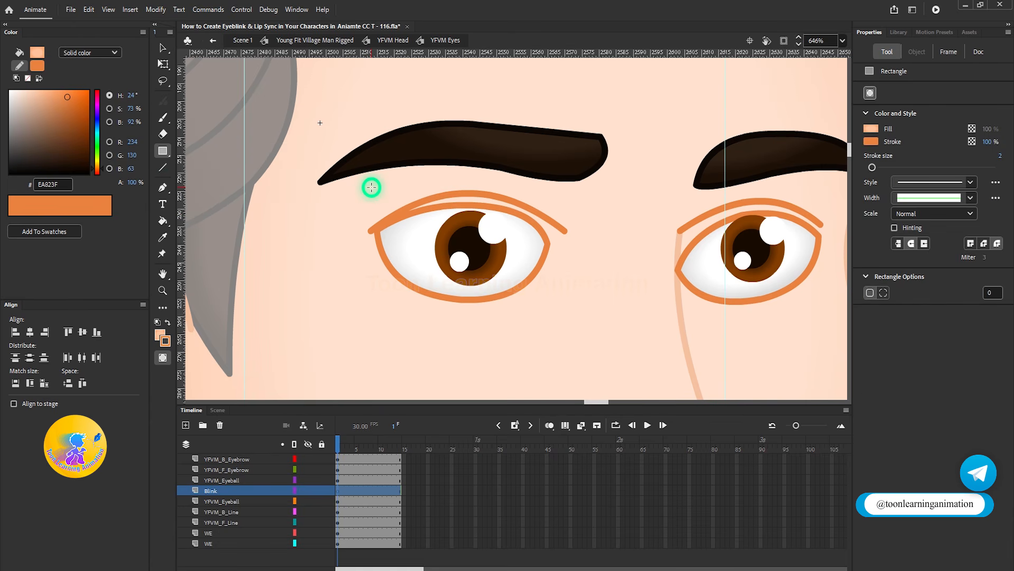
drag(283, 98, 684, 394)
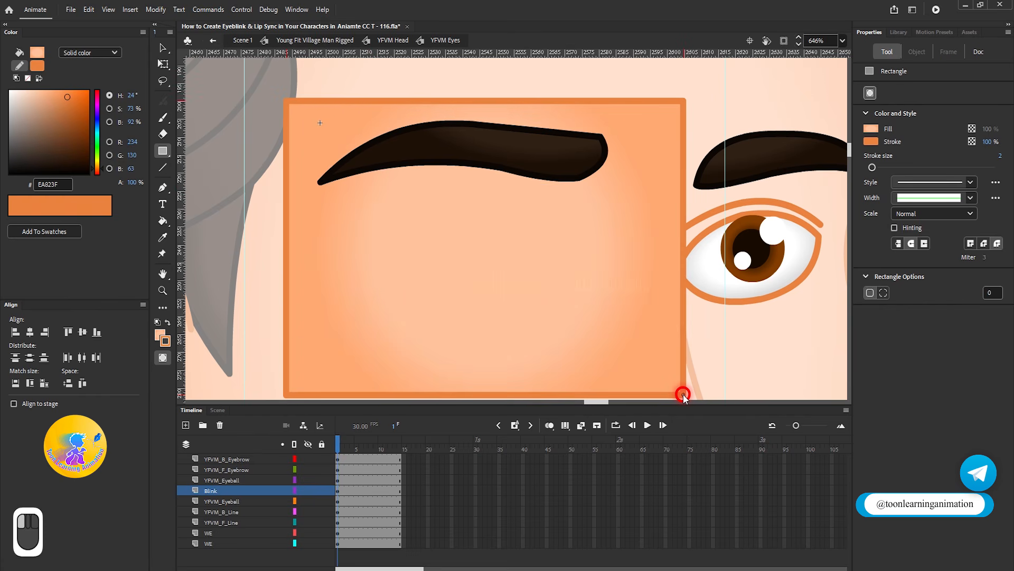
key(ctrl+z)
drag(363, 181, 560, 306)
click(194, 84)
click(164, 49)
ctrl+scroll(386, 194, down, 2)
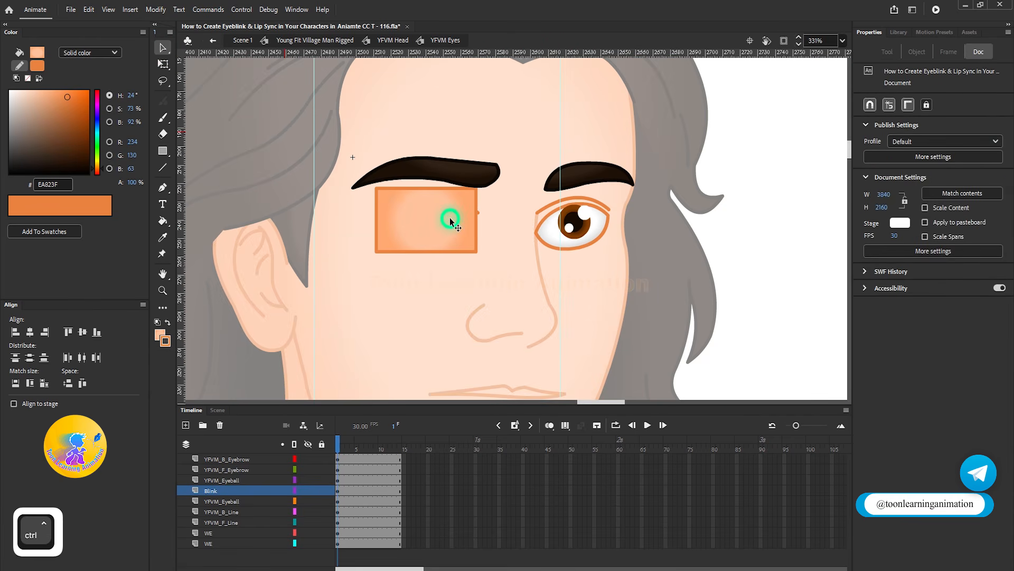
Go into the face group inside YFVM Face Part and sample its radial gradient skin fill with the Eyedropper.
double_click(744, 268)
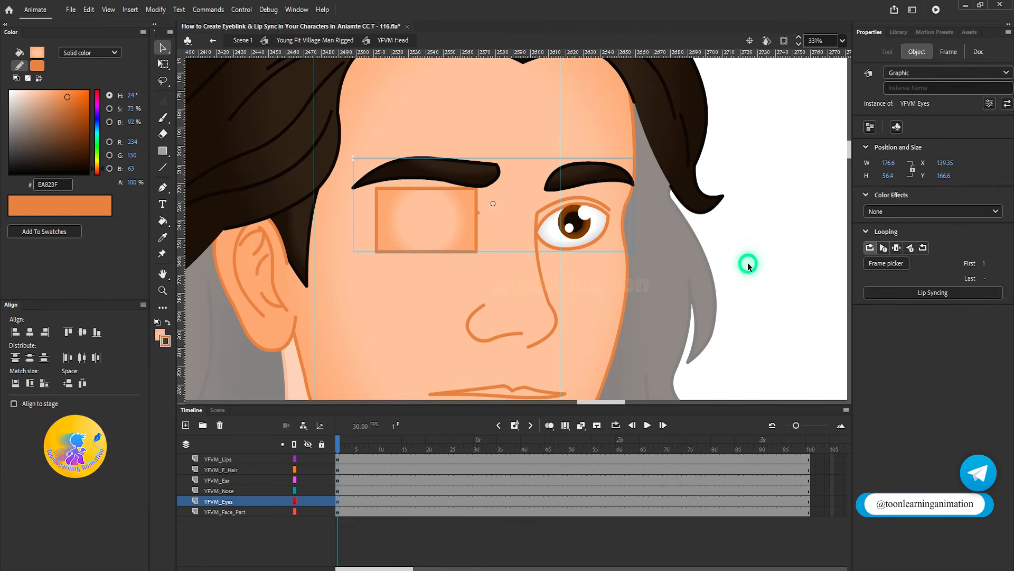
click(748, 266)
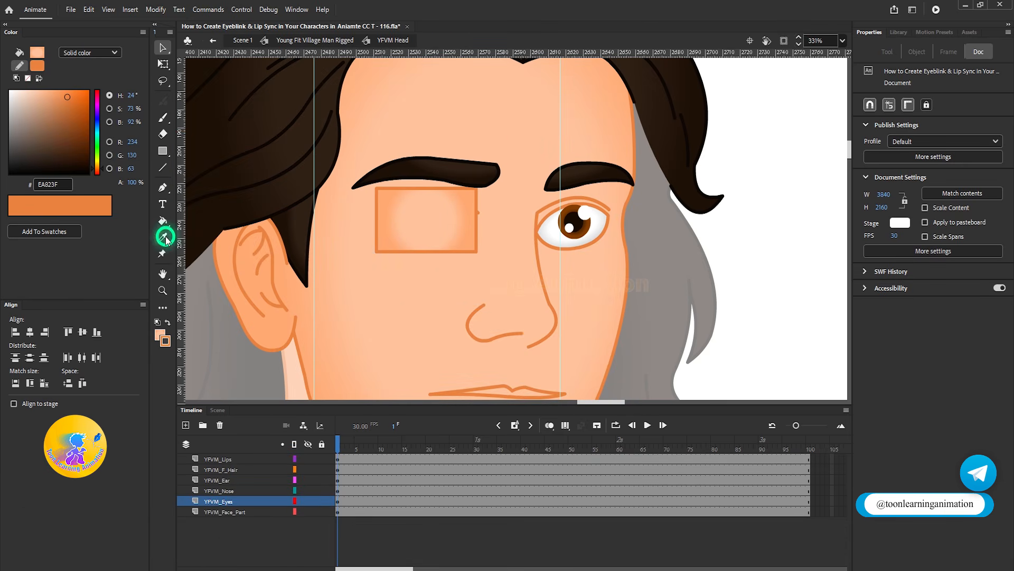
click(501, 246)
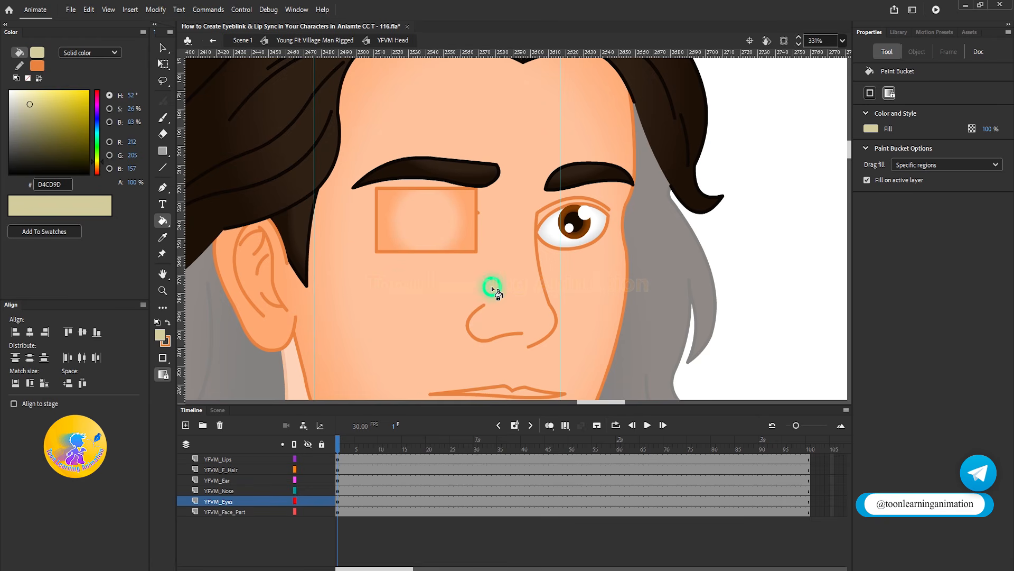
click(163, 237)
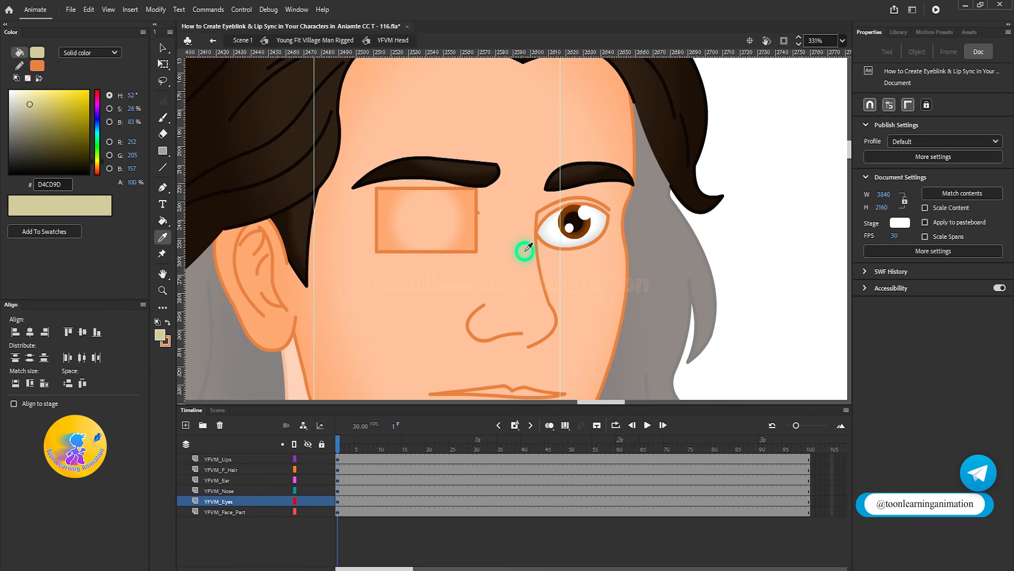
double_click(497, 274)
double_click(496, 274)
scroll(467, 255, down, 3)
drag(336, 117, 637, 397)
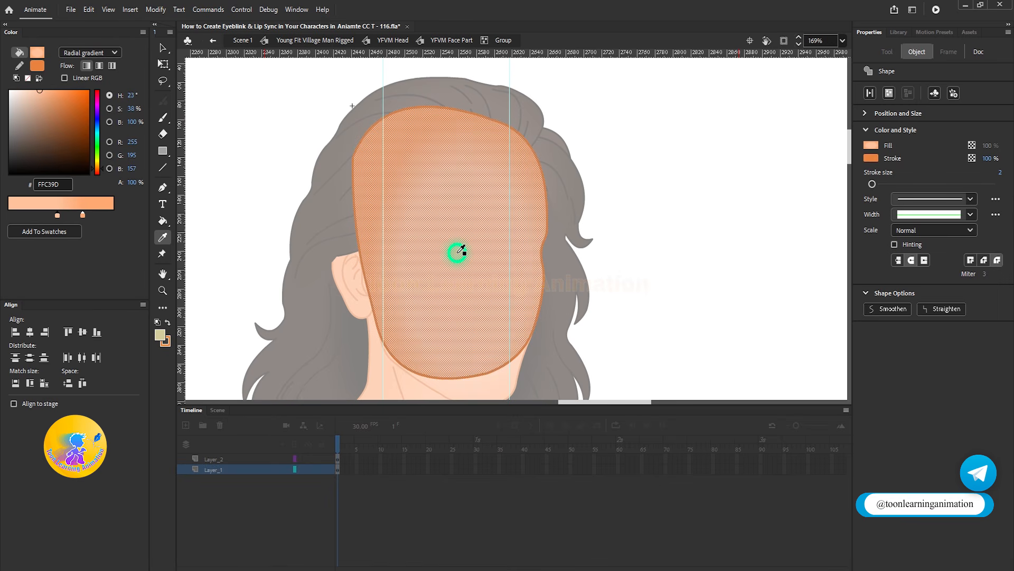
ctrl+click(565, 297)
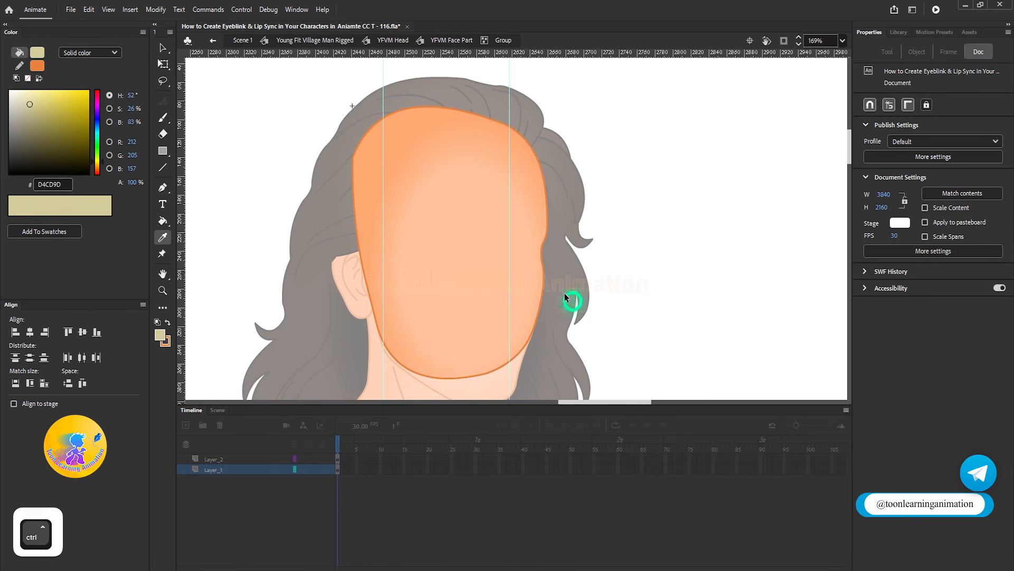
click(475, 246)
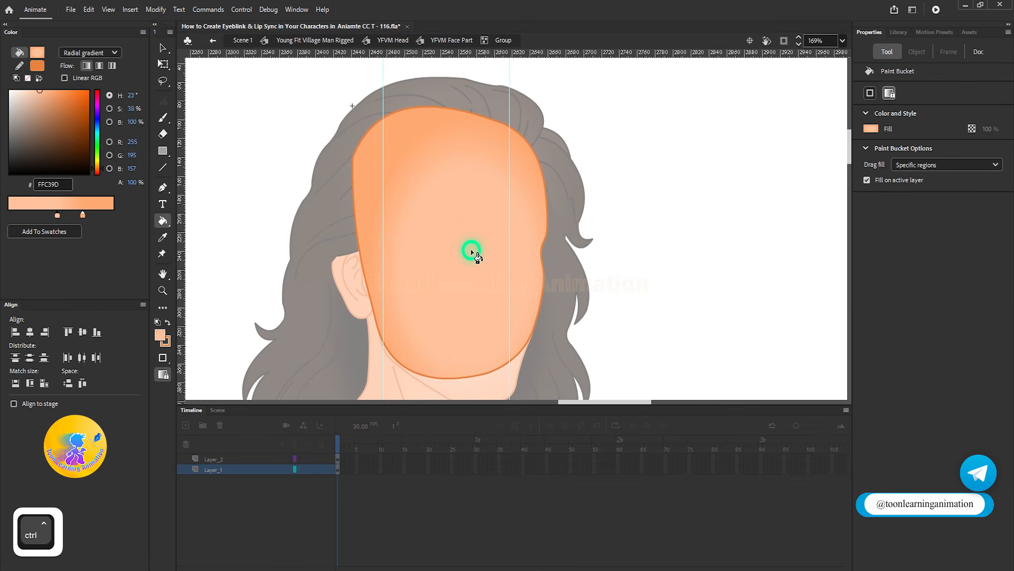
Leave the face group, open the Blink rectangle inside YFVM Eyes, and set its first radial gradient stop to D49166.
double_click(610, 275)
double_click(605, 278)
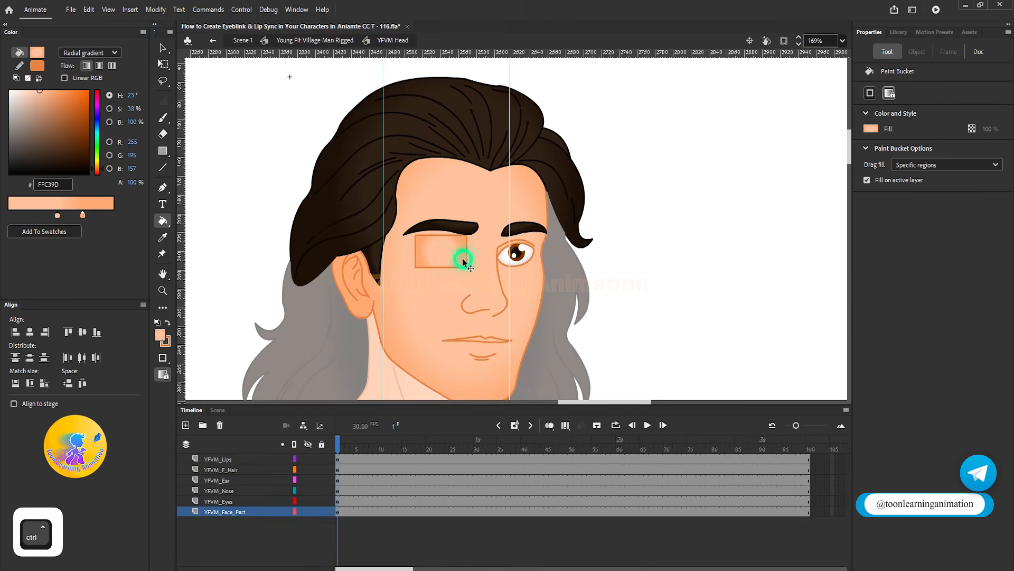
double_click(430, 249)
double_click(433, 249)
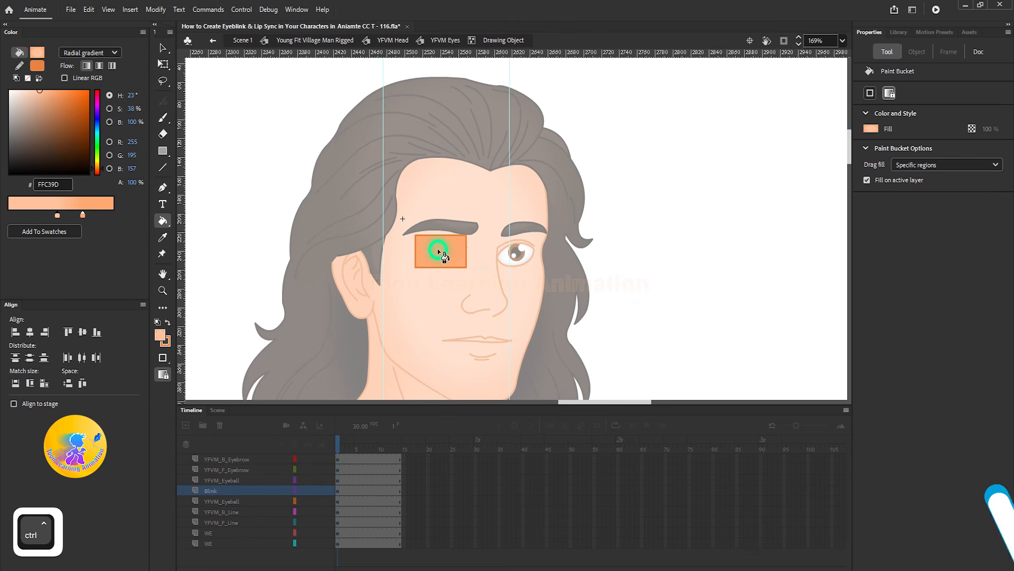
click(163, 48)
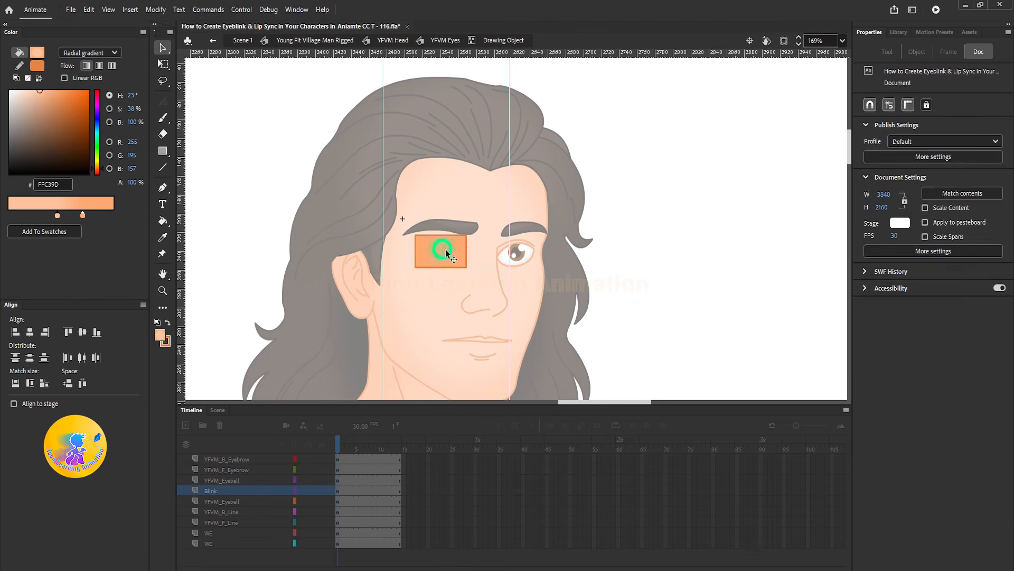
click(453, 255)
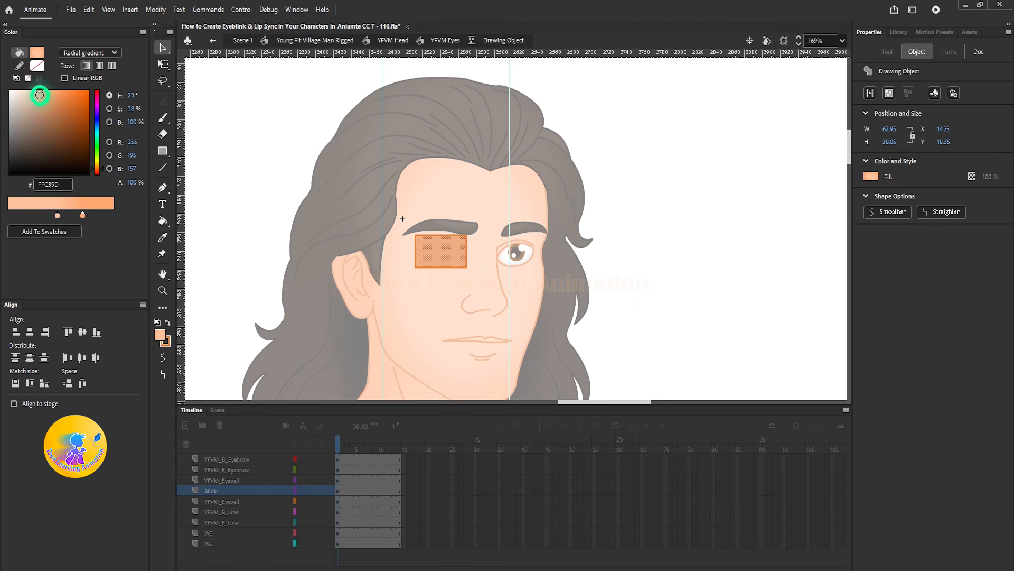
drag(41, 95, 50, 104)
click(524, 298)
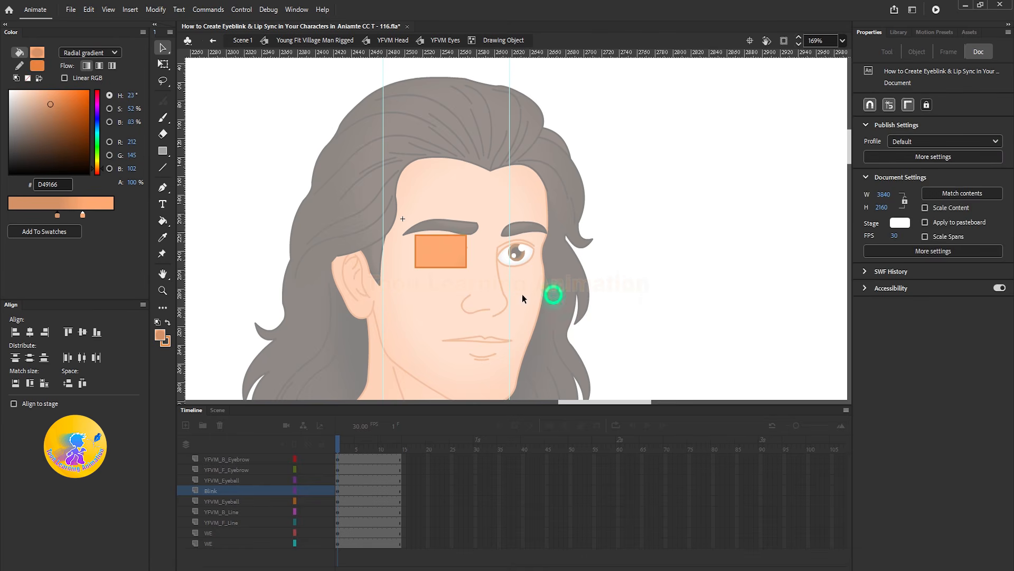
Set the second radial gradient stop of the eyelid rectangle's fill to the darker brown C5723D.
click(462, 246)
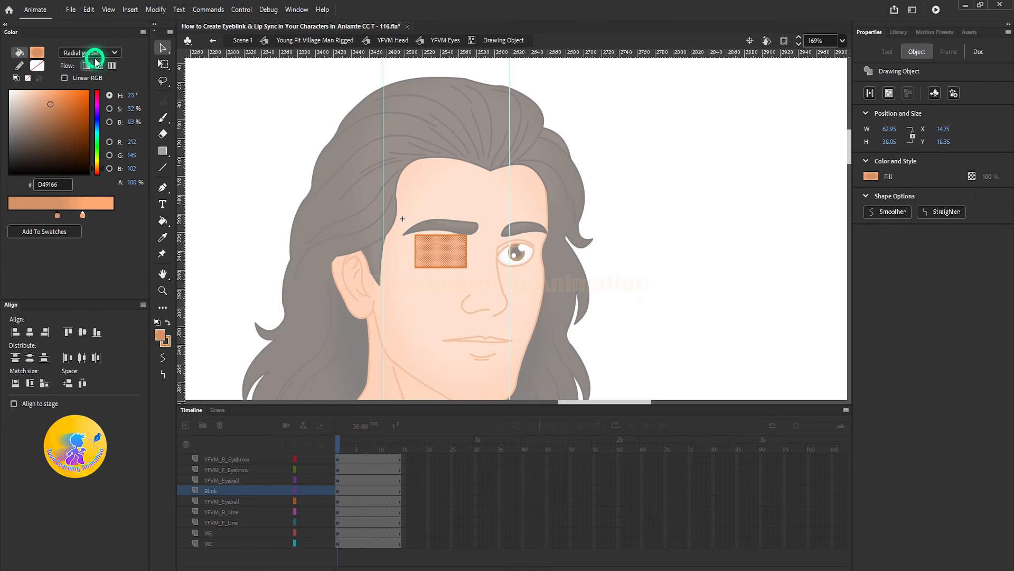
click(82, 215)
drag(64, 100, 64, 109)
click(731, 246)
Return to the YFVM Eyes level and break the eyelid drawing object apart into an editable shape.
scroll(448, 249, up, 4)
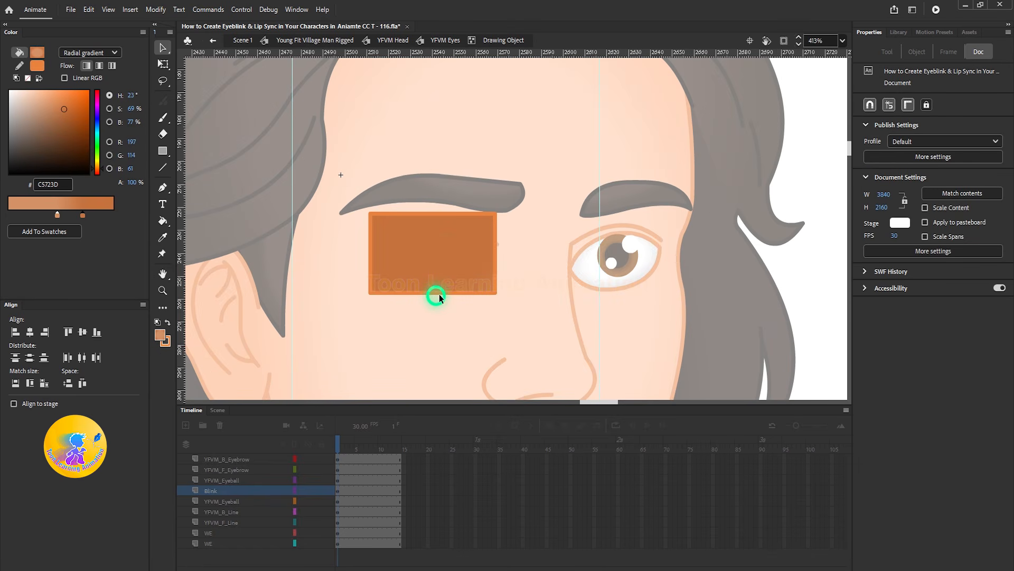
double_click(357, 293)
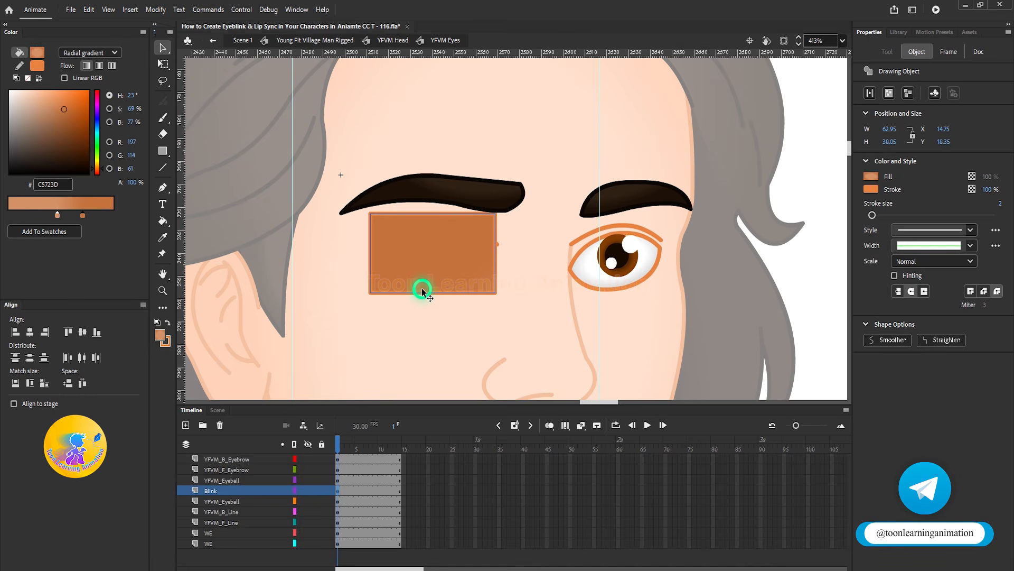
key(ctrl+b)
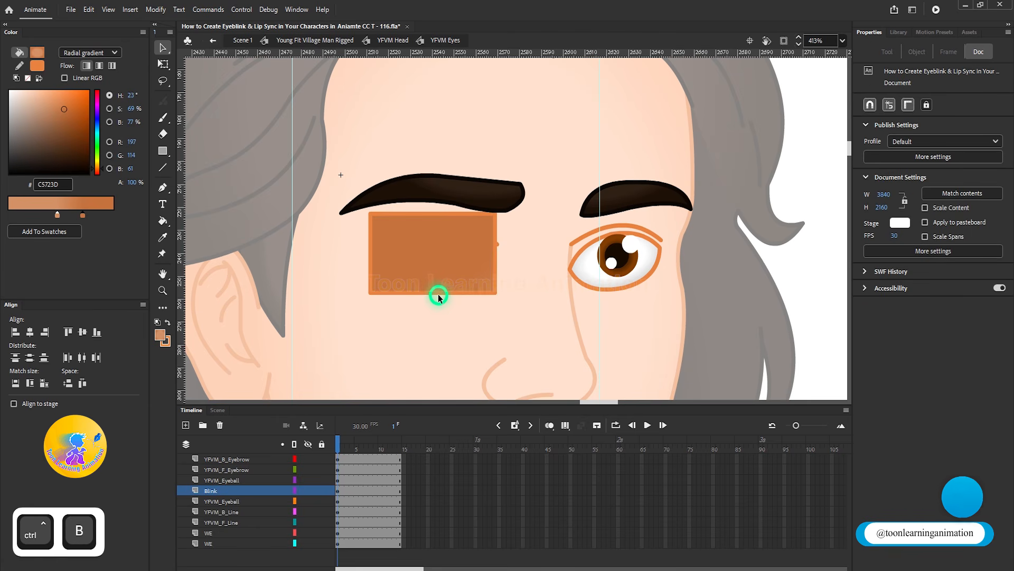
Recolour the eyelid rectangle's outline to the dark brown 763919.
click(165, 340)
click(485, 276)
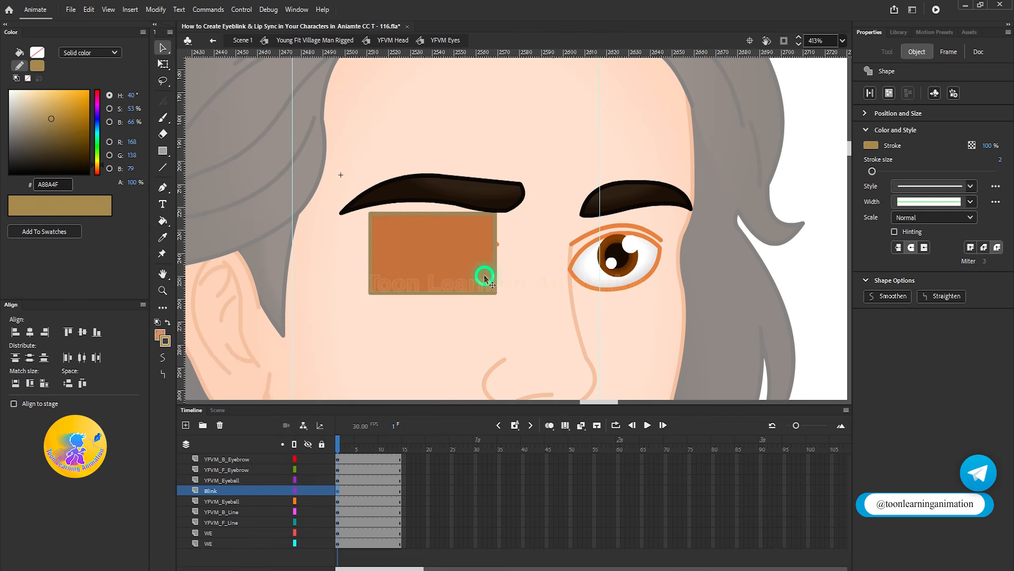
click(165, 341)
click(481, 276)
ctrl+scroll(458, 290, up, 3)
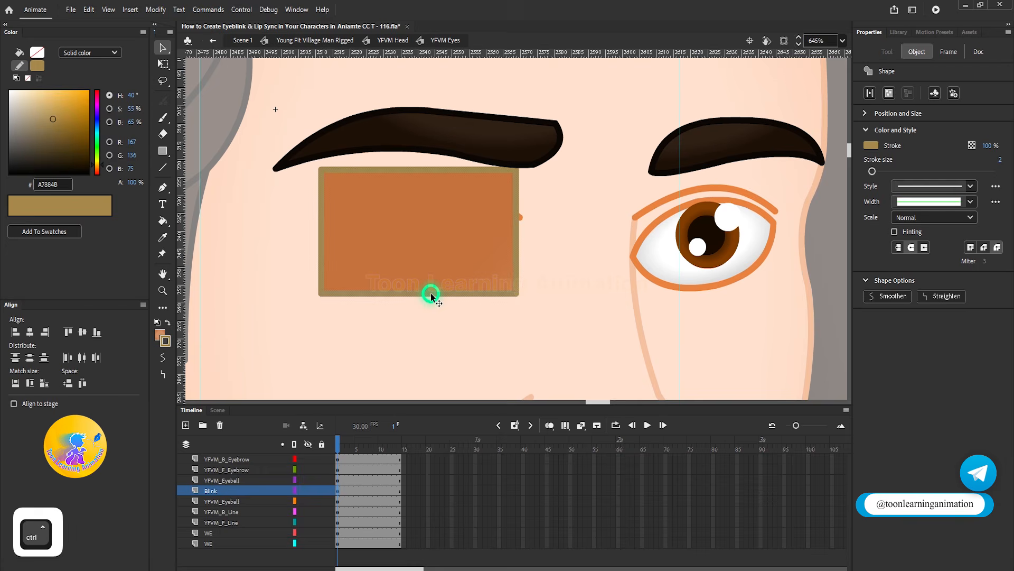
click(164, 340)
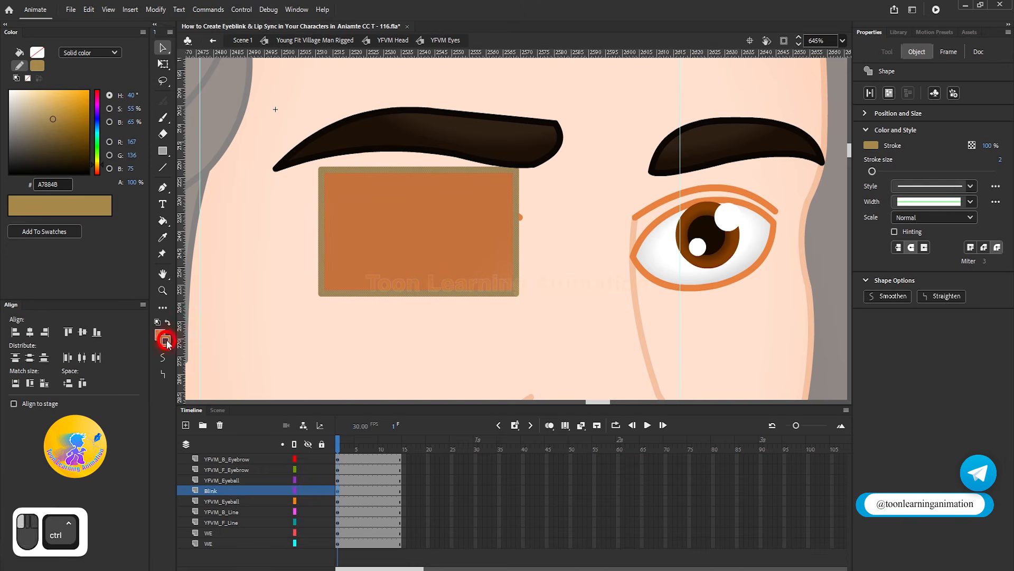
click(501, 252)
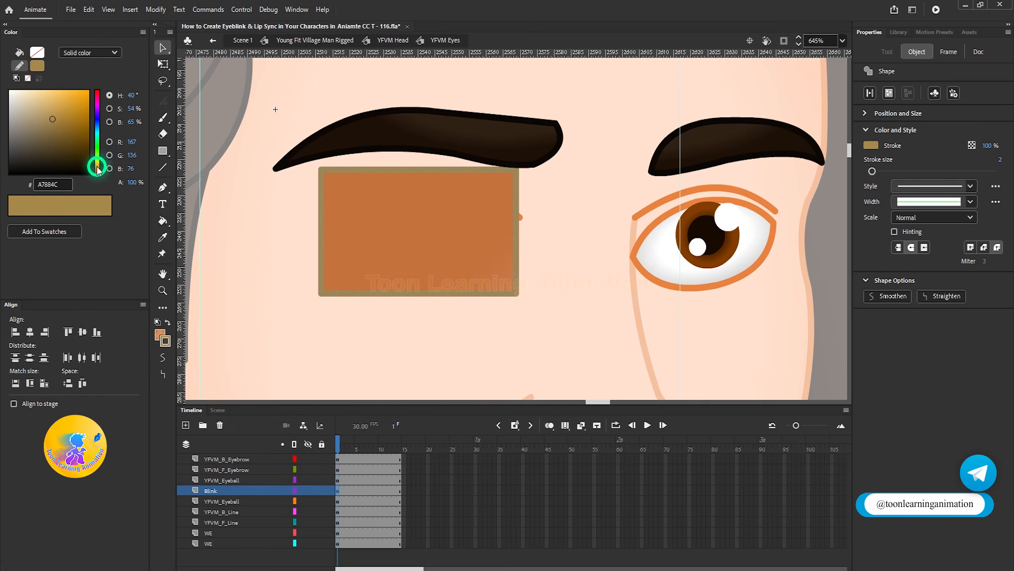
drag(100, 165, 99, 170)
drag(52, 119, 72, 135)
click(314, 254)
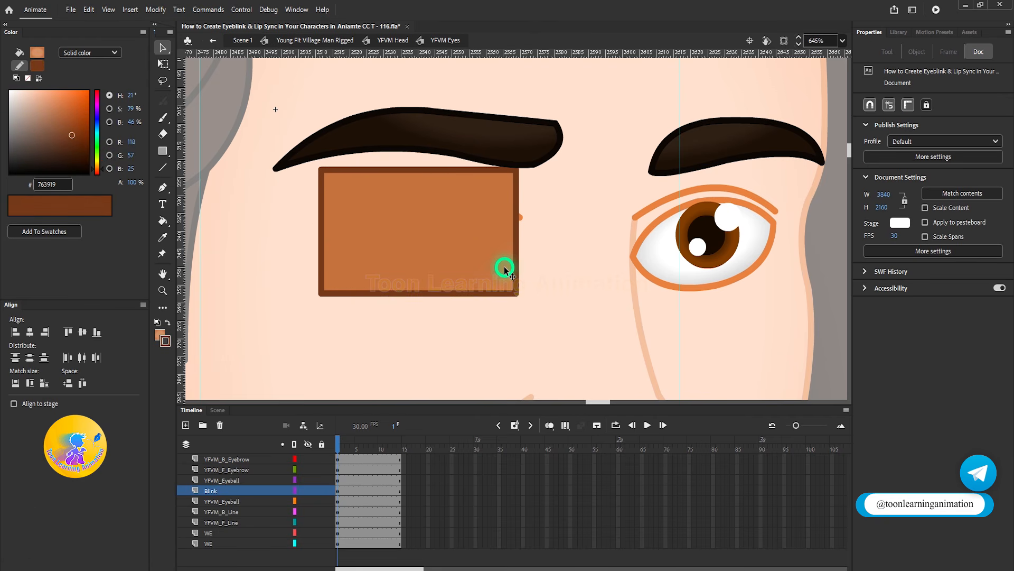
Bend the eyelid rectangle's lower edge up into an arch and move the whole shape straight up to the upper eyelid line.
key(v)
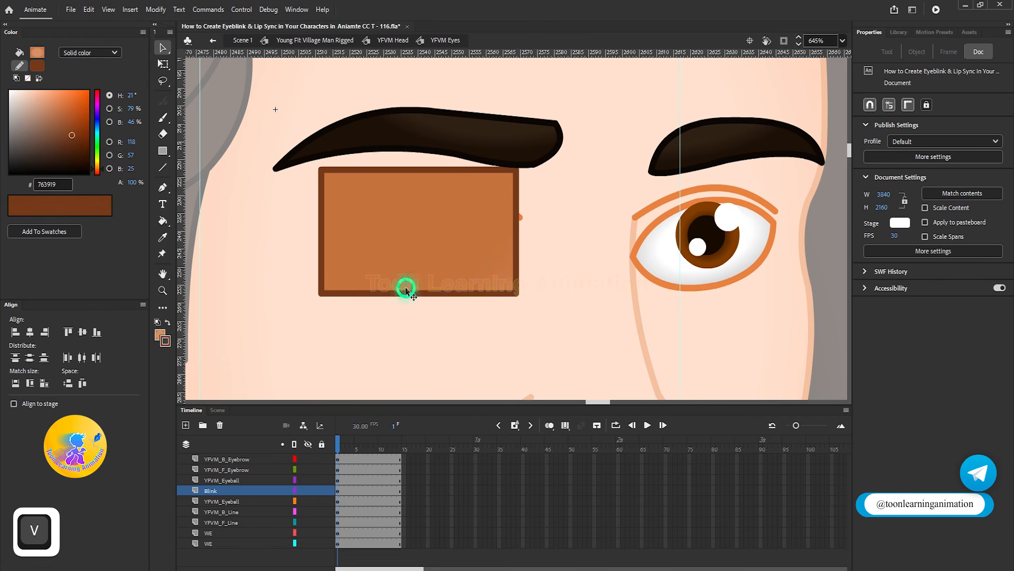
drag(410, 295, 412, 262)
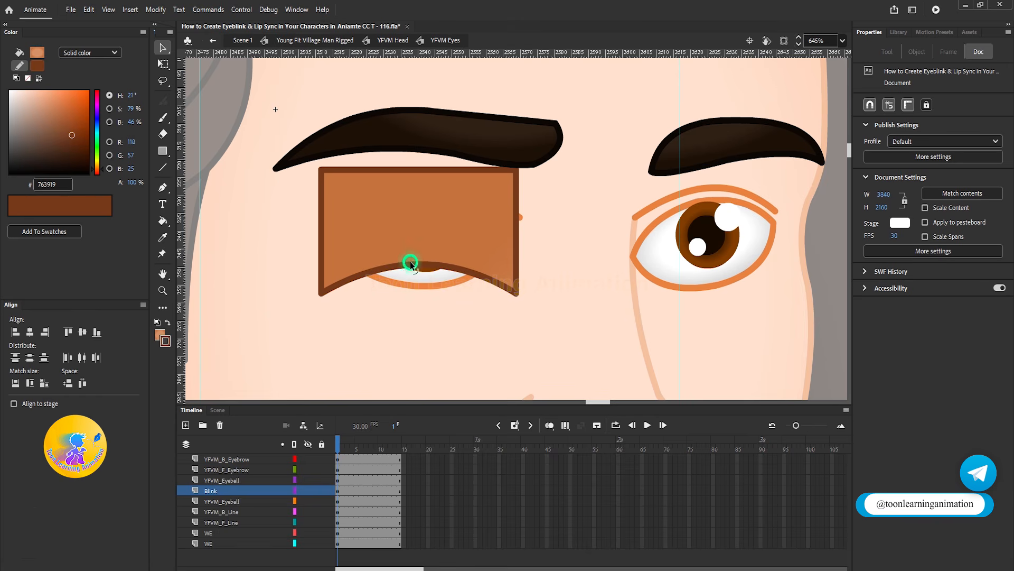
click(424, 241)
double_click(424, 241)
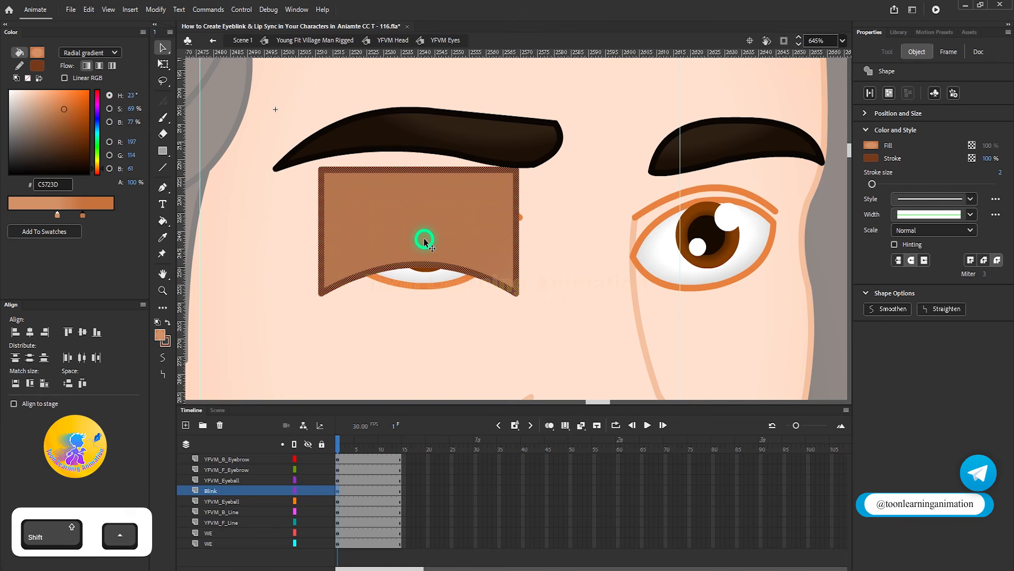
key(Up)
key(Up)
key(Up)
key(Up)
key(Up)
key(Up)
key(Up)
key(Up)
key(Up)
key(Up)
key(Up)
key(Up)
key(Up)
key(Up)
key(Up)
key(Up)
key(Up)
key(Up)
key(Up)
key(Up)
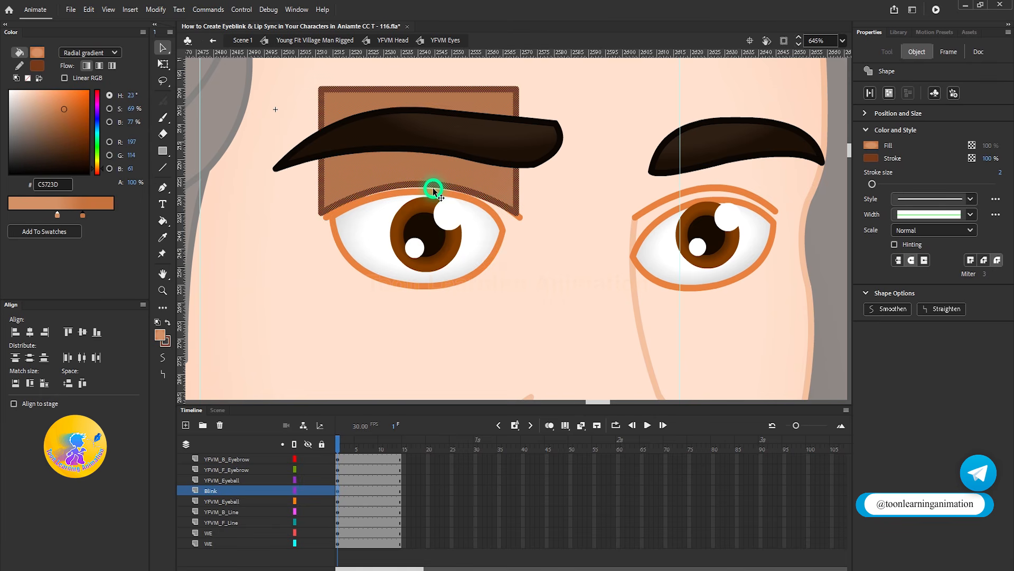
Nudge the eyelid shape slightly upward to fine-tune its arched edge against the upper eyelid line.
ctrl+scroll(433, 189, up, 5)
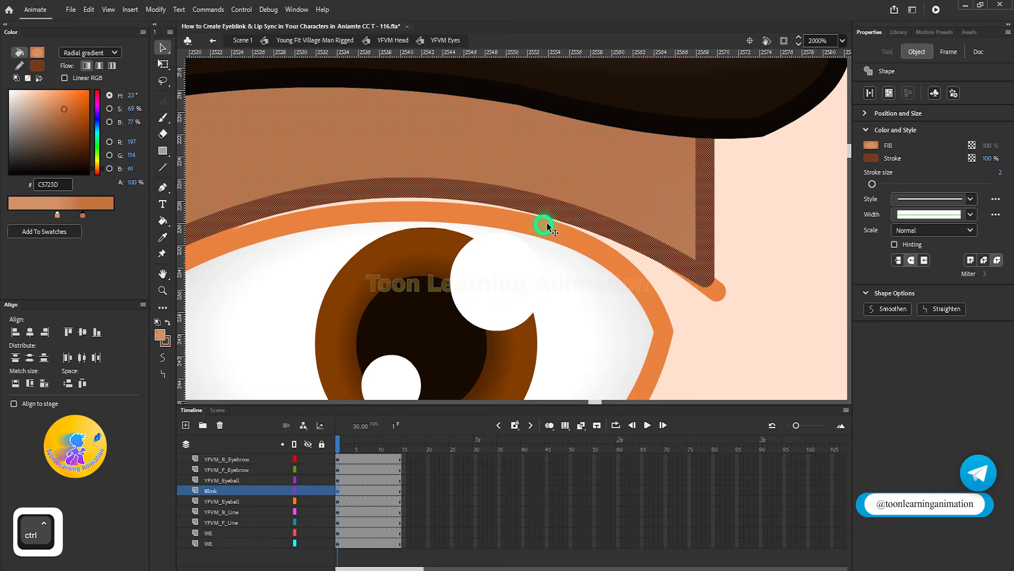
ctrl+scroll(296, 235, down, 3)
ctrl+scroll(287, 238, up, 3)
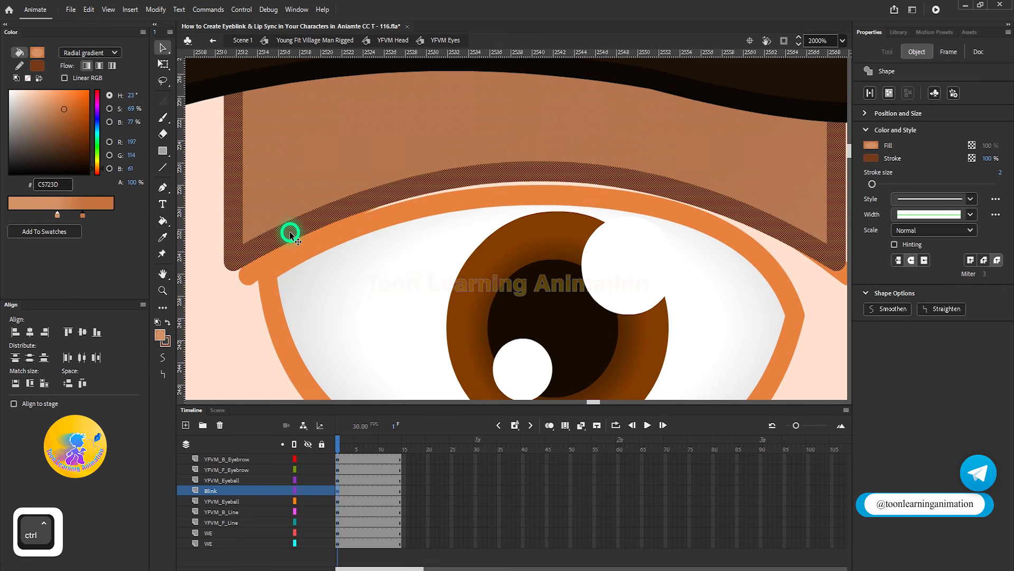
key(Up)
key(Up)
key(Up)
key(Up)
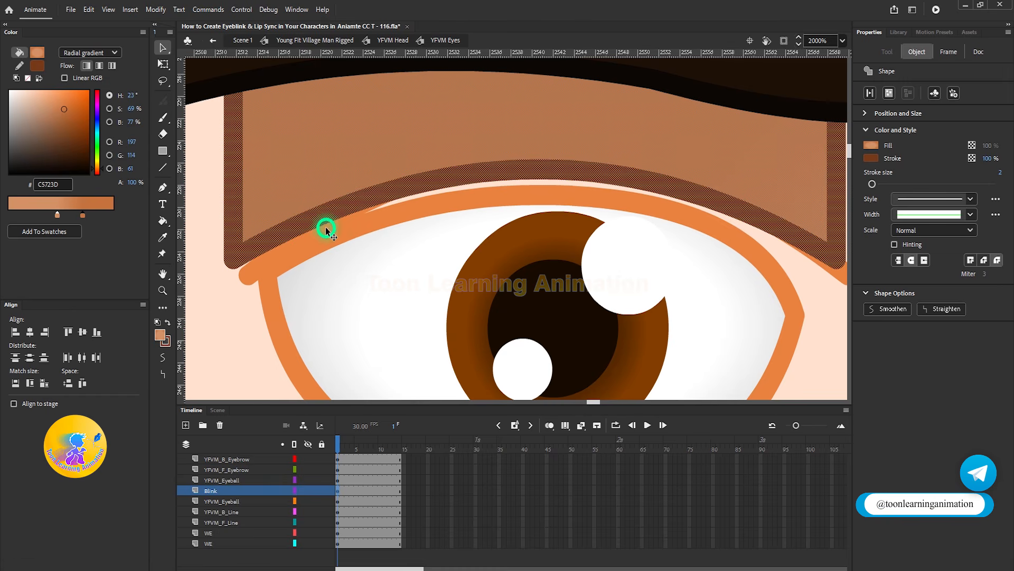
ctrl+scroll(361, 219, down, 3)
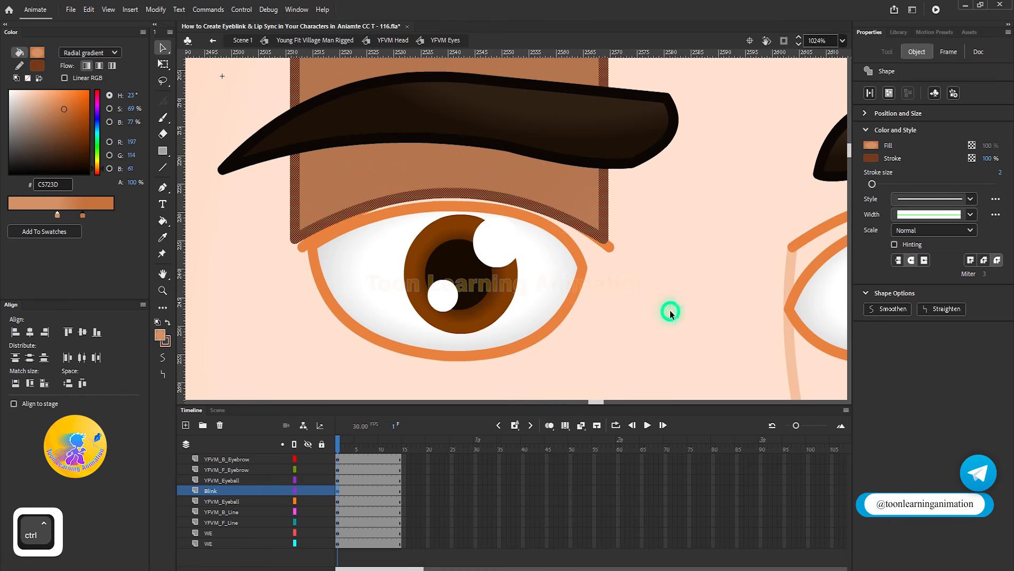
click(684, 344)
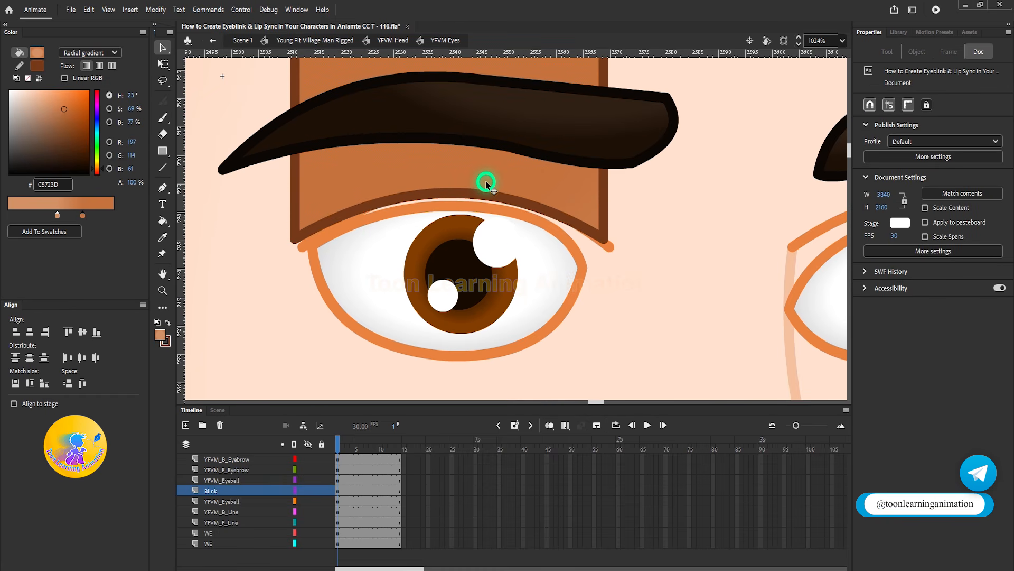
Insert a keyframe at frame 14 of the Blink layer and enlarge the timeline frames.
ctrl+scroll(486, 180, down, 2)
drag(634, 270, 605, 300)
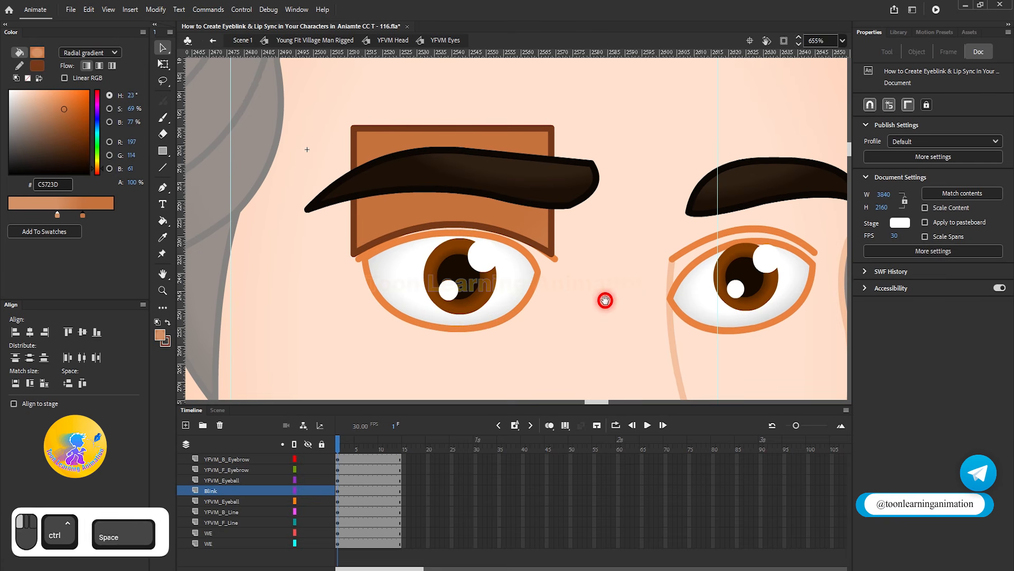
click(400, 489)
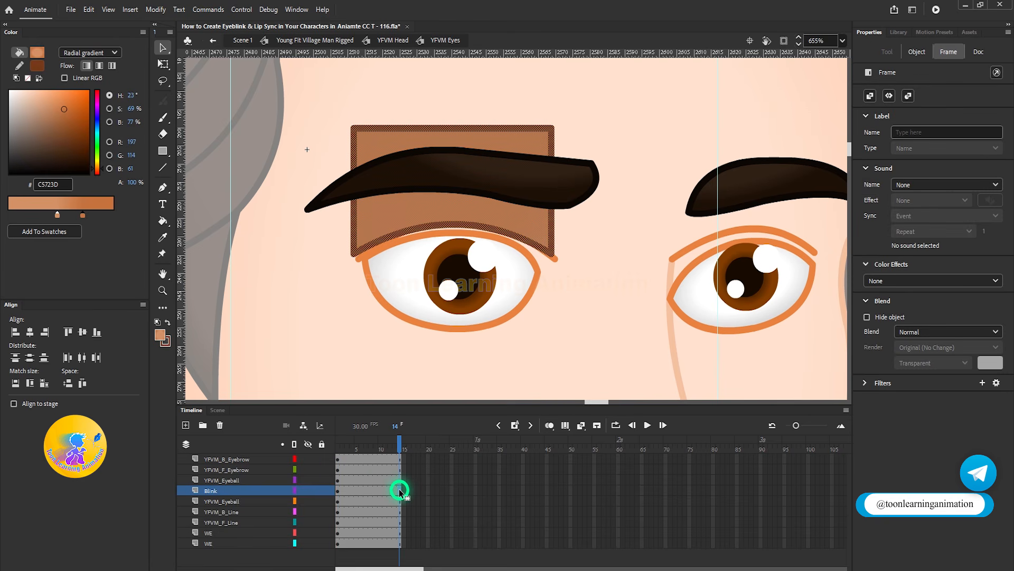
key(F6)
drag(794, 426, 802, 426)
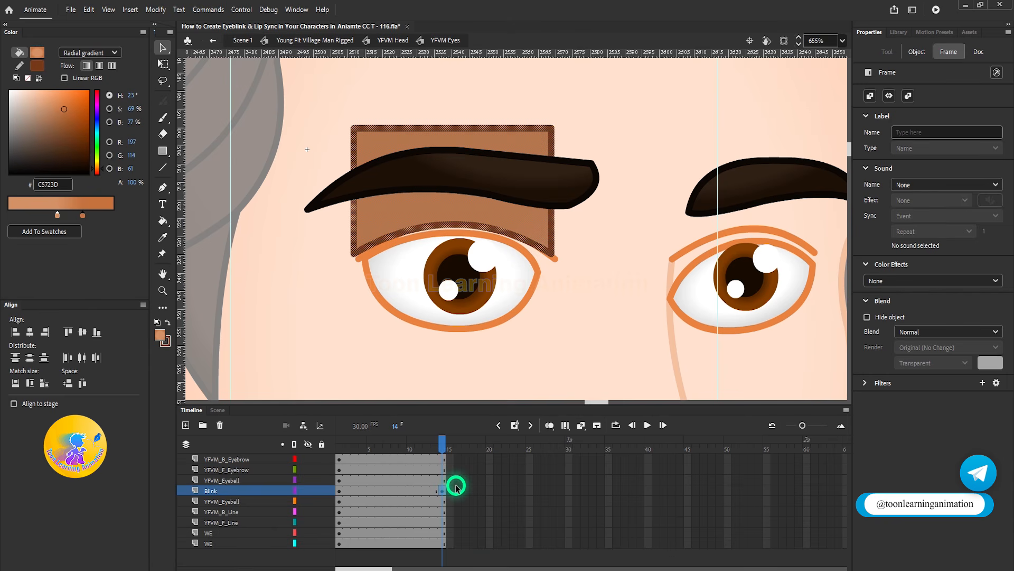
On frame 14, bend the eyelid's lower edge down over the eye into a downward curve and compare it with frame 1.
click(639, 286)
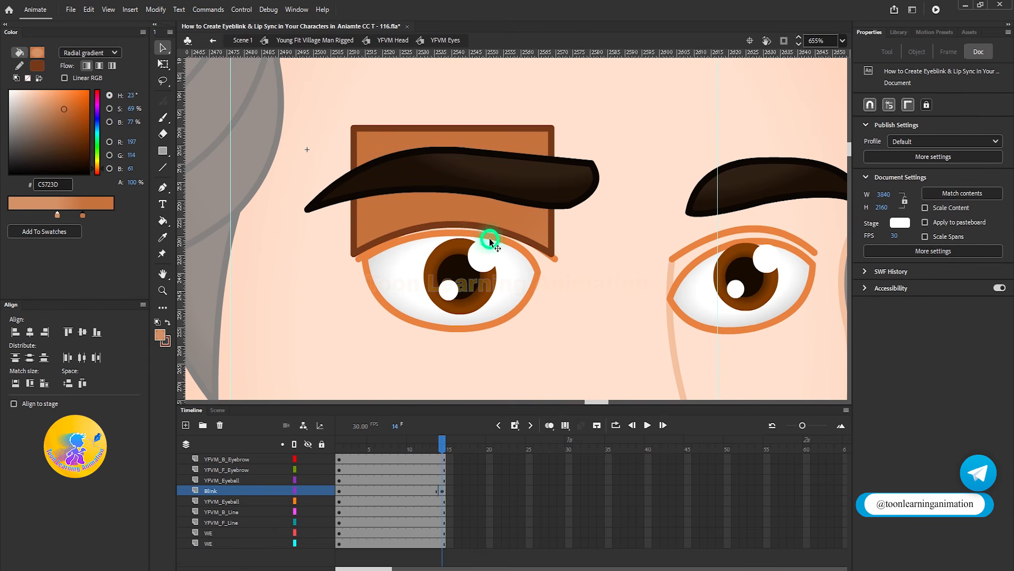
click(464, 226)
drag(463, 226, 464, 300)
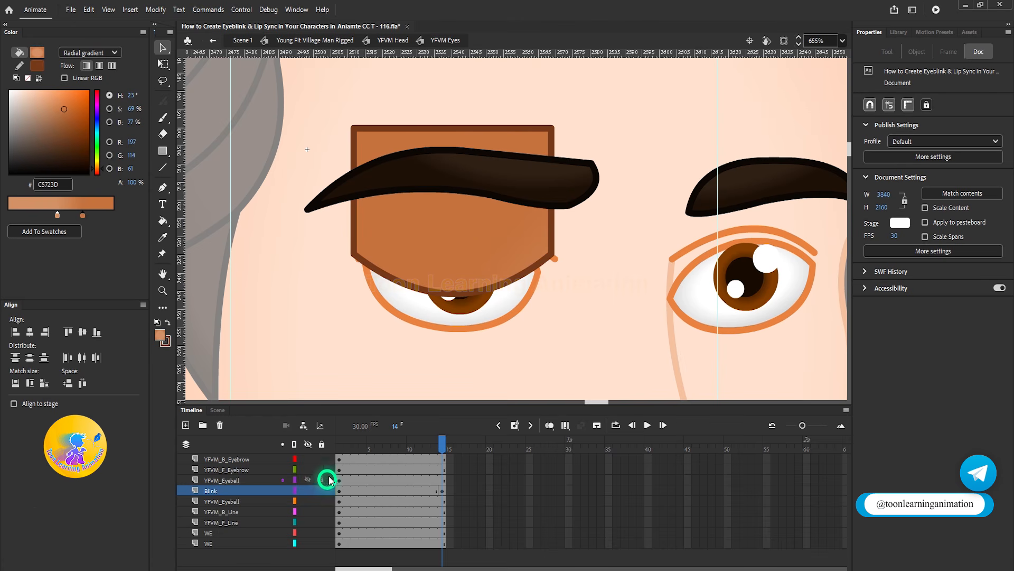
click(339, 448)
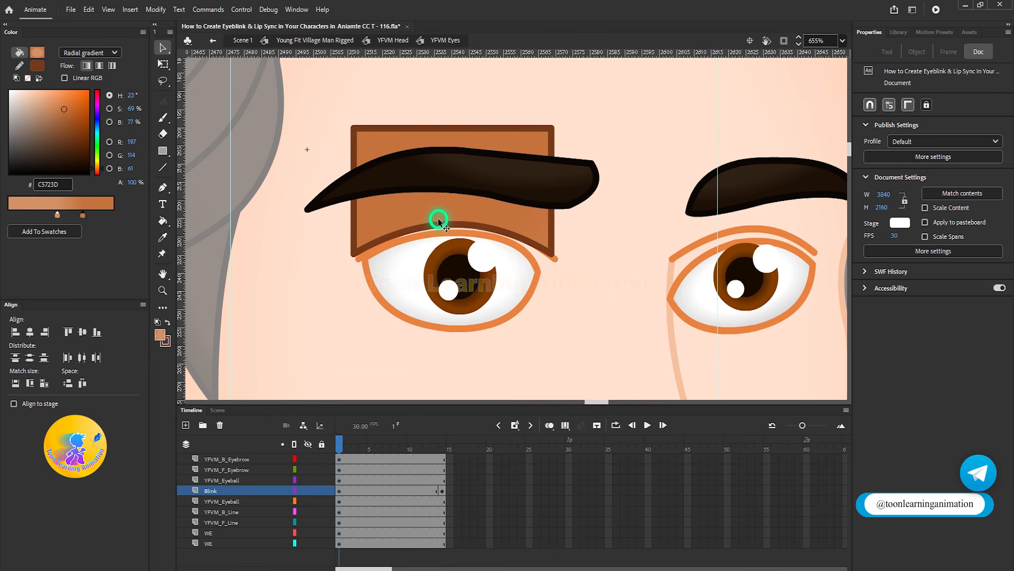
click(441, 448)
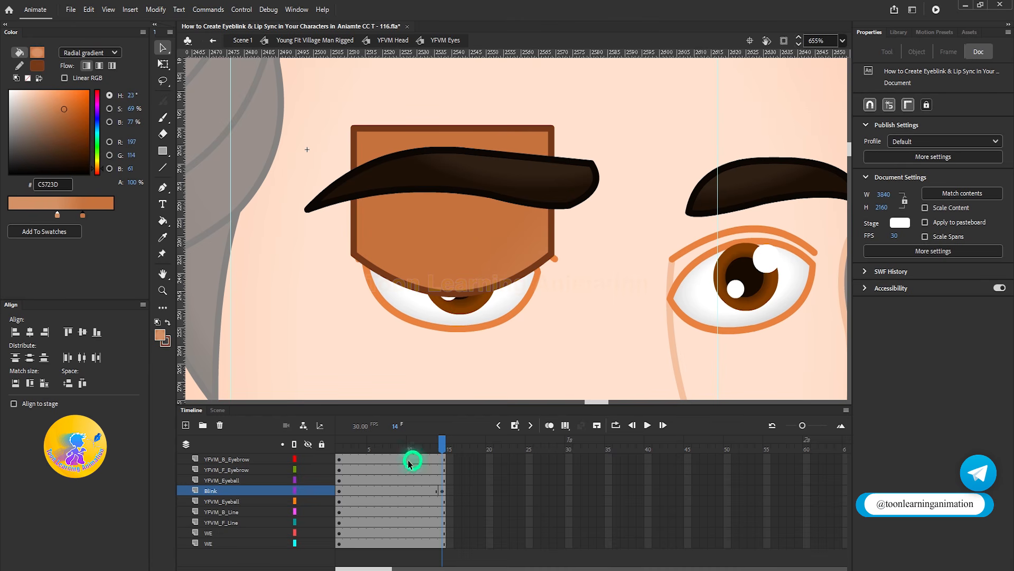
Try arching the upper edge of the eyelid shape upward on frame 1, and undo the bend.
right_click(378, 490)
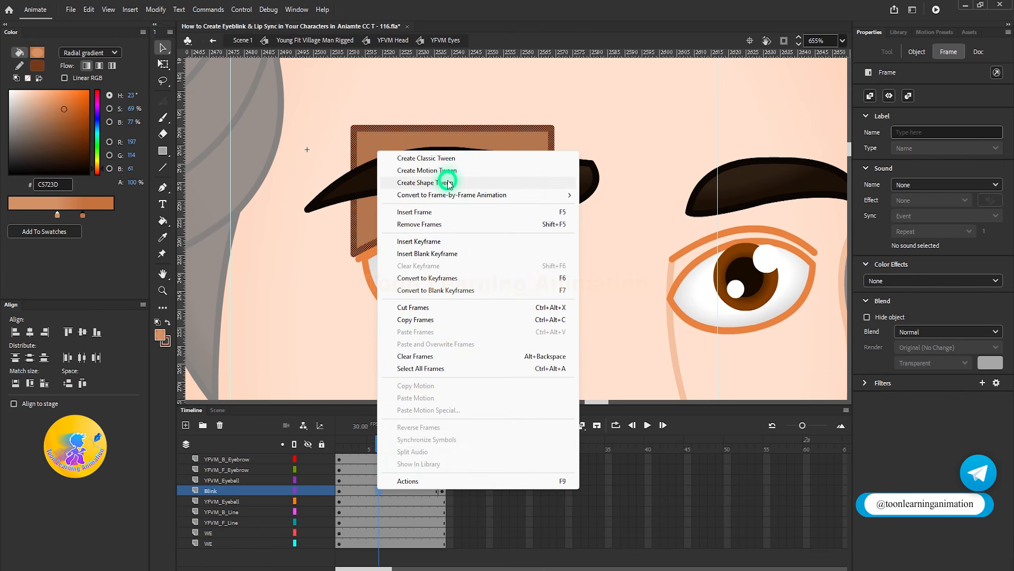
click(343, 294)
click(341, 440)
click(421, 212)
click(628, 251)
drag(505, 127, 505, 90)
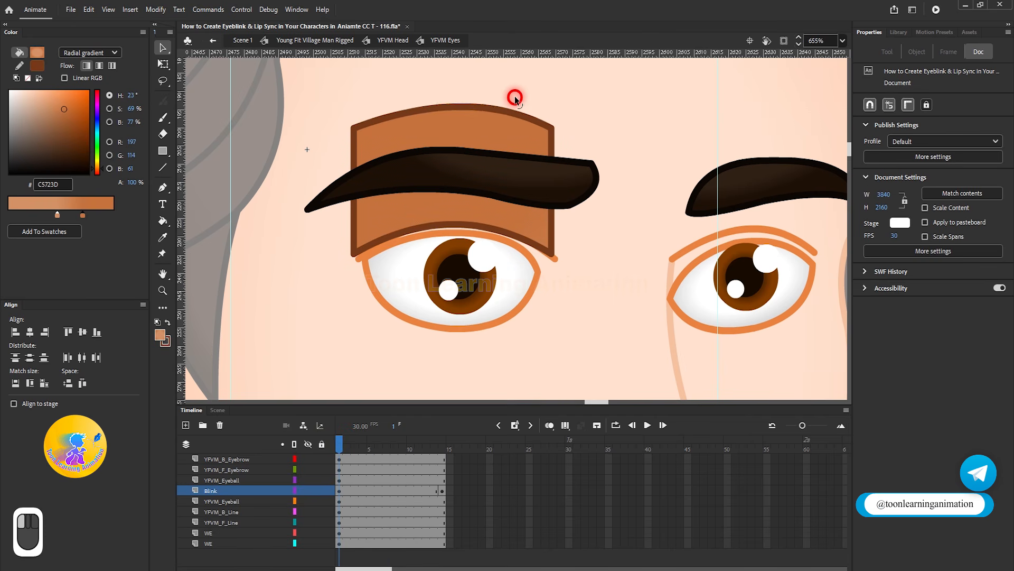
key(ctrl+z)
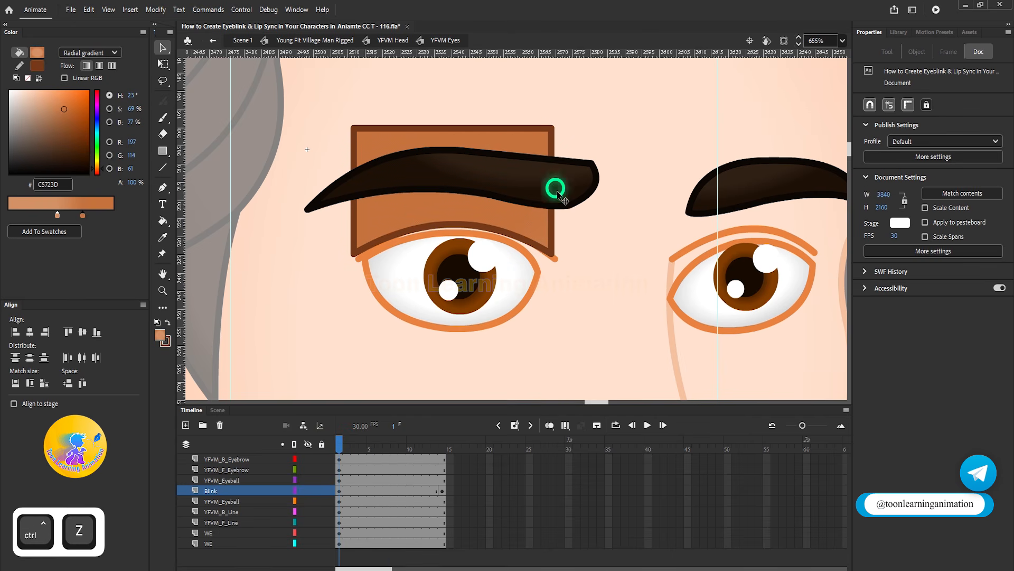
Create a shape tween on the Blink layer between frames 1 and 14 and return to frame 1.
right_click(377, 490)
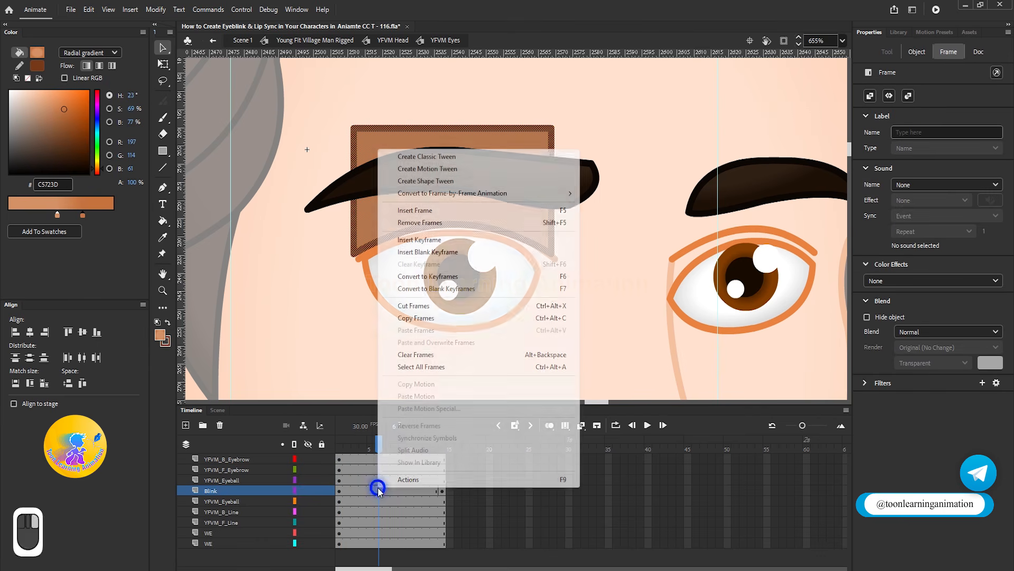
click(443, 181)
drag(351, 442, 268, 442)
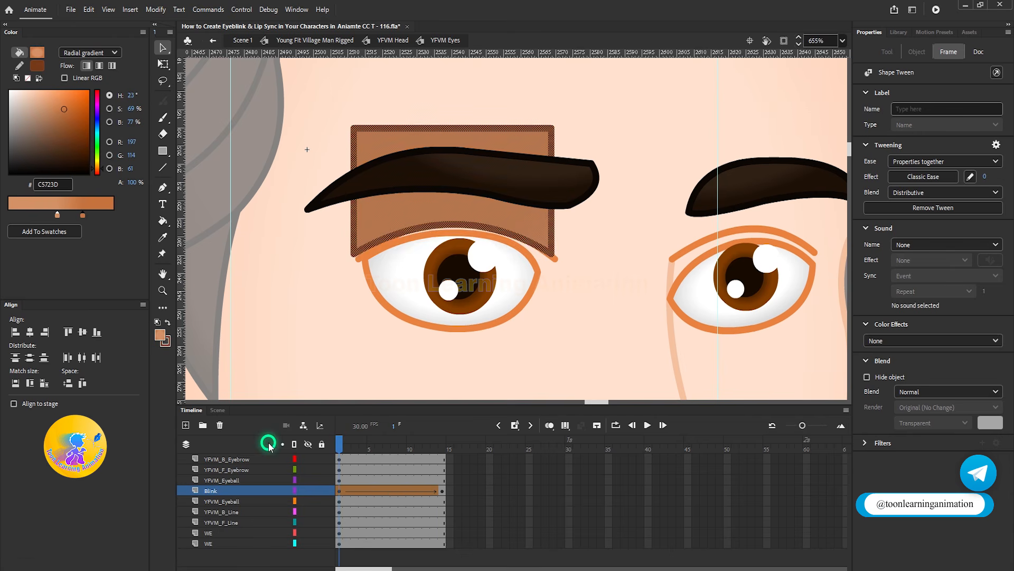
Preview the shape tween, and on frame 14 of the Blink layer move the eyelid shape down to cover the whole eye.
key(Return)
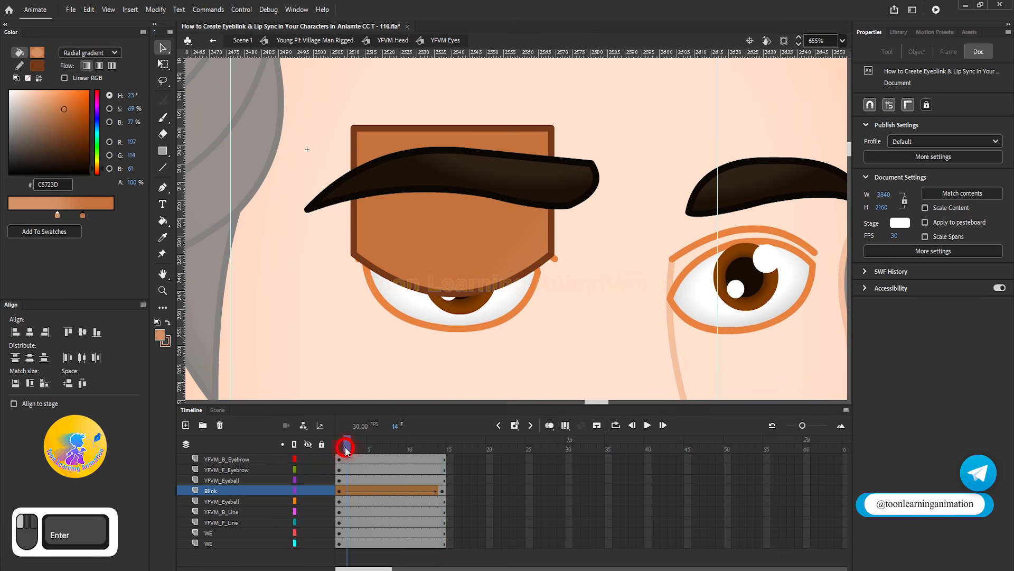
drag(344, 445, 319, 444)
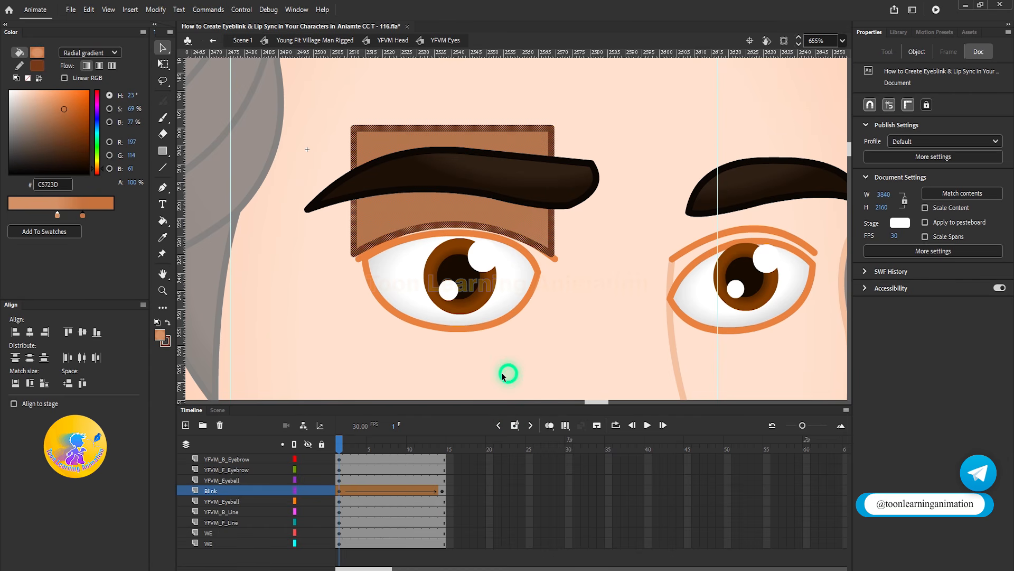
click(442, 445)
click(497, 244)
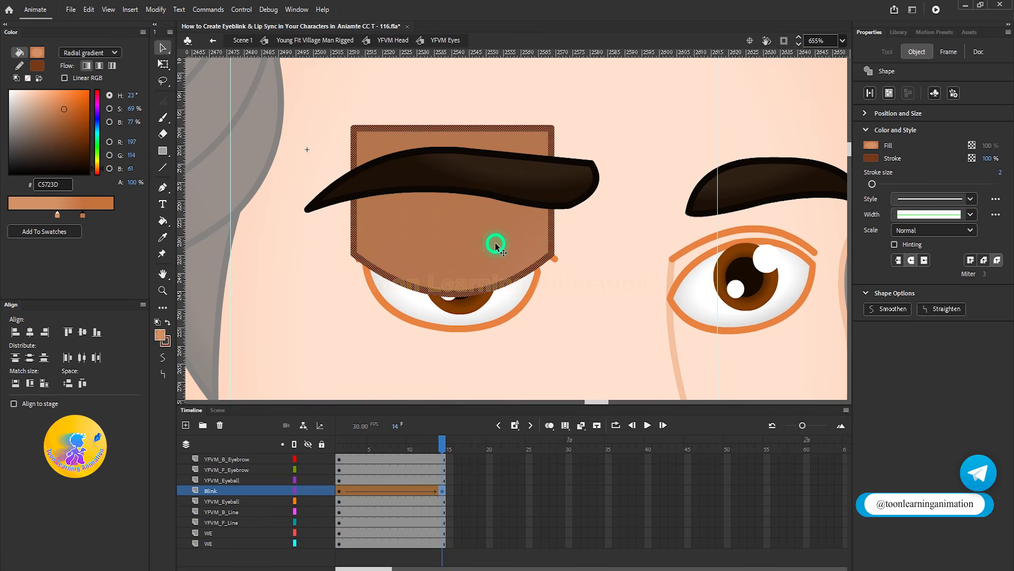
key(shift+Down)
key(shift+Down)
key(shift+Down)
key(shift+Down)
key(shift+Down)
key(shift+Down)
key(shift+Down)
key(shift+Down)
key(shift+Down)
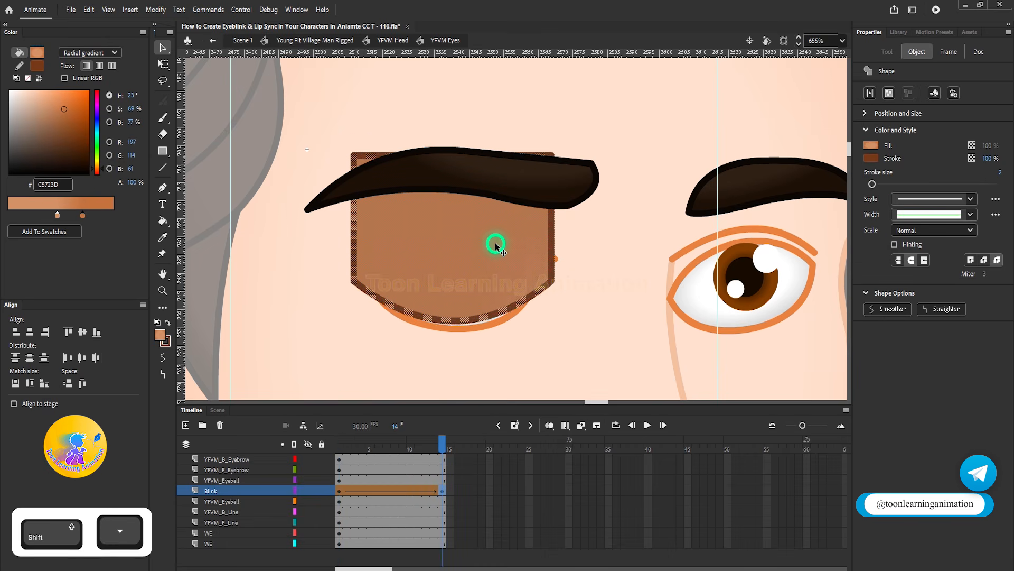
key(shift+Down)
key(shift+Down)
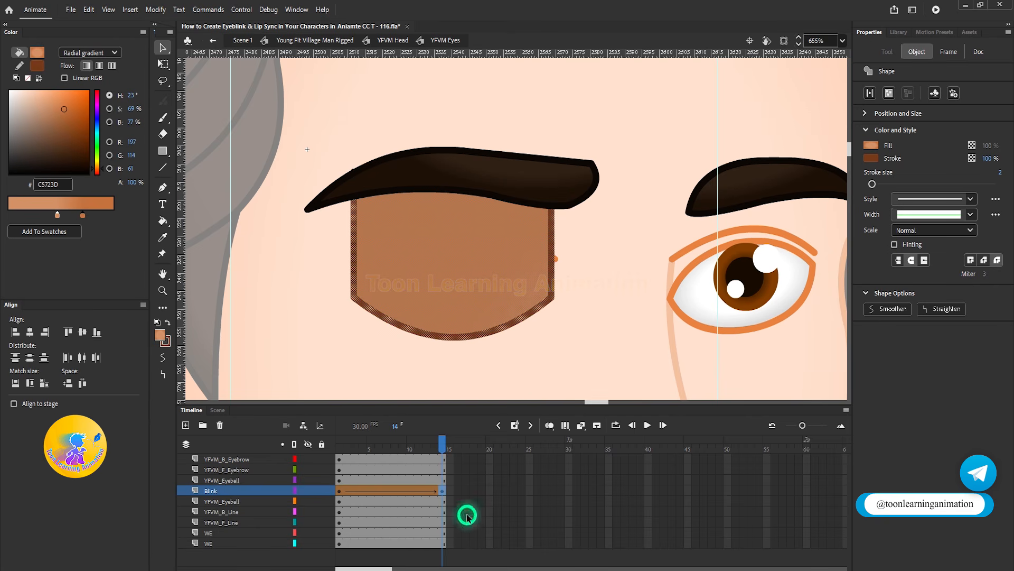
Play the Blink layer's tween from frame 1 and compare the eyelid's position on frames 1 and 14.
click(328, 444)
drag(339, 445, 256, 448)
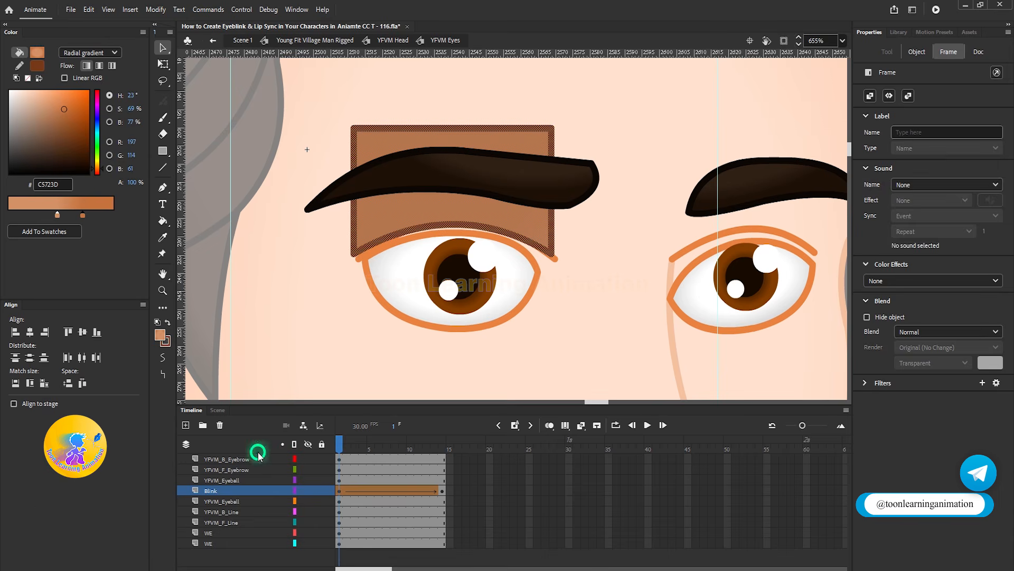
click(616, 312)
key(Return)
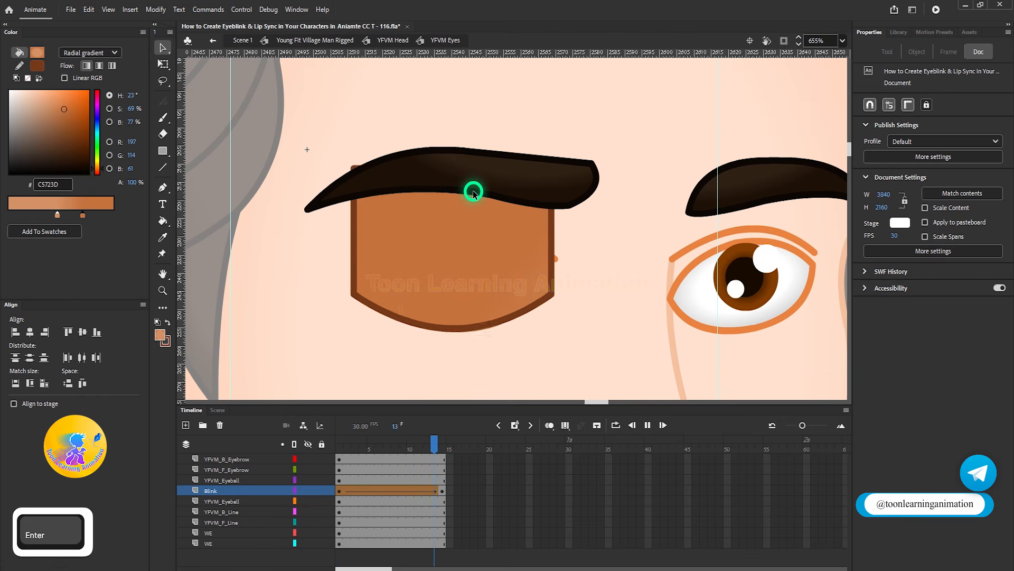
click(461, 346)
click(350, 444)
drag(352, 446, 441, 446)
click(569, 304)
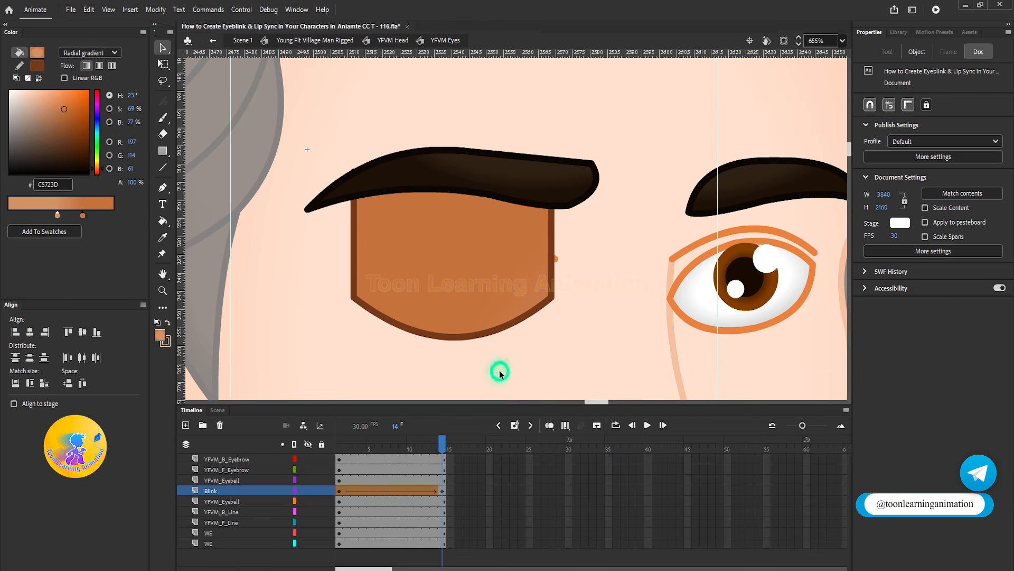
drag(340, 444, 456, 461)
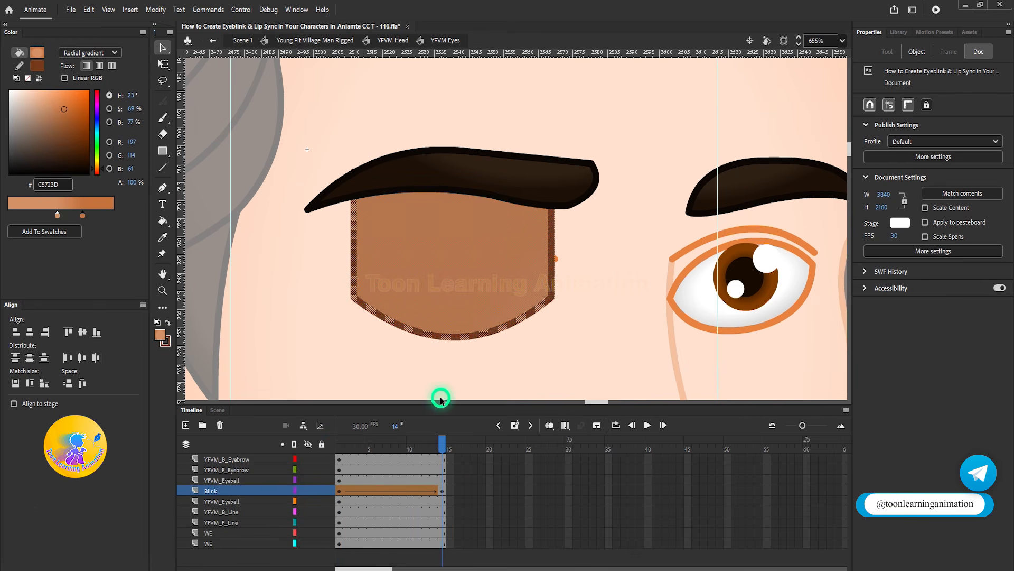
click(445, 494)
click(451, 319)
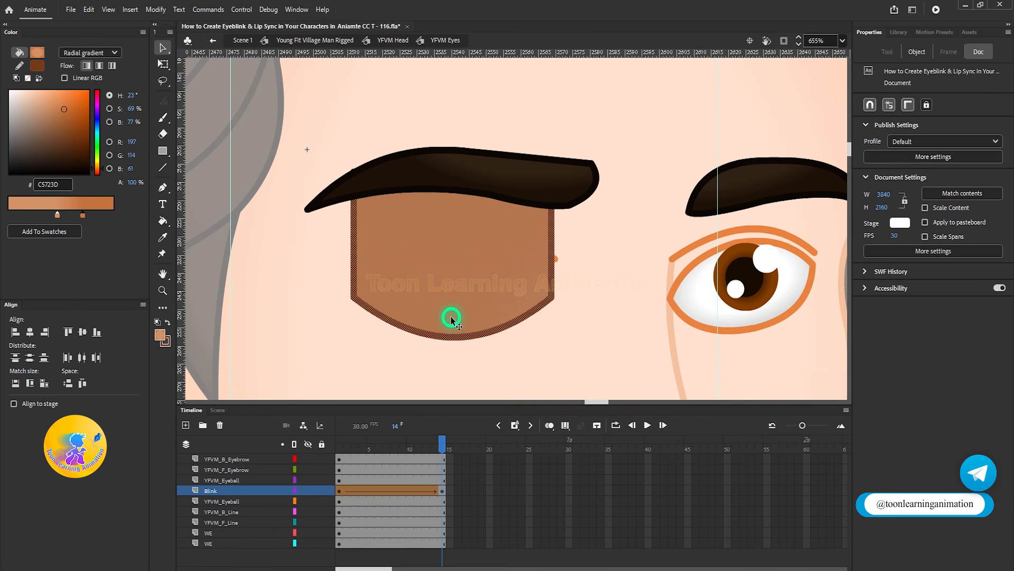
drag(442, 443, 341, 448)
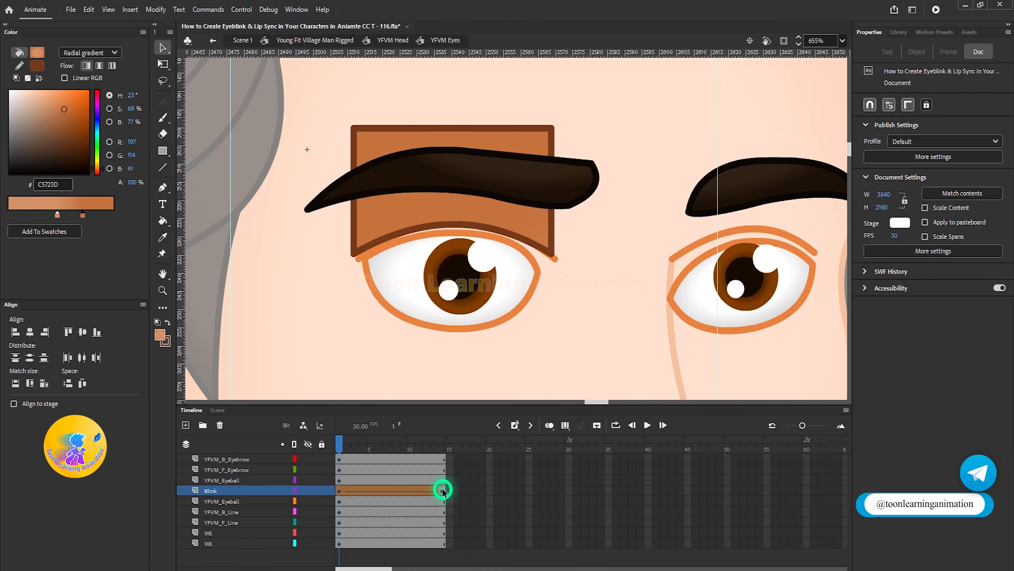
click(446, 439)
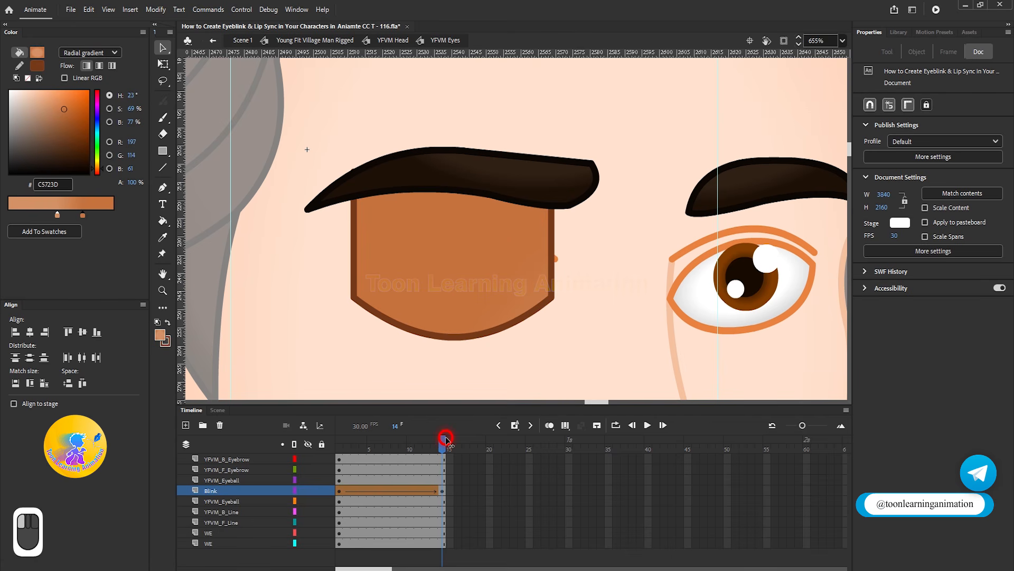
click(442, 491)
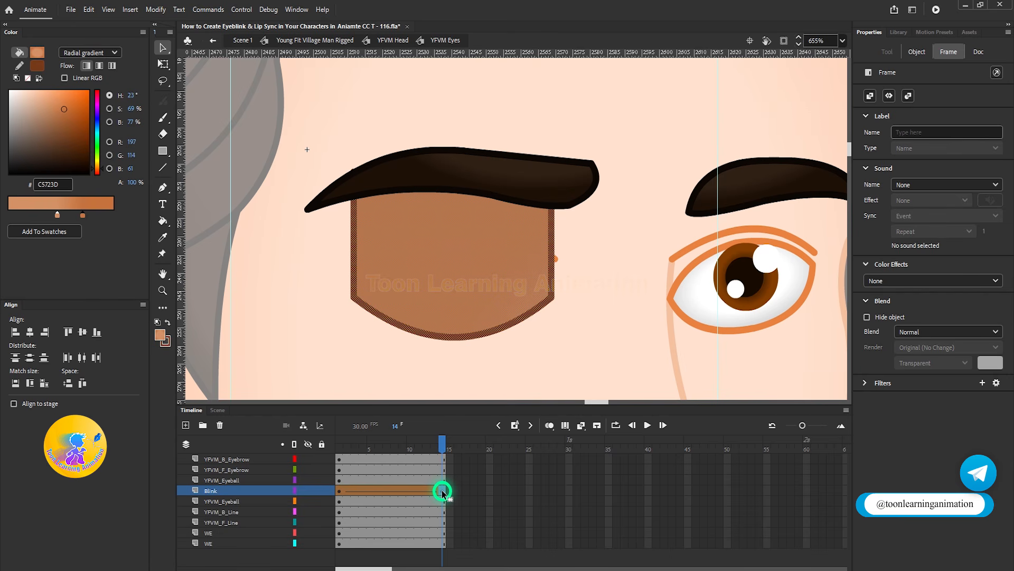
drag(351, 446, 455, 460)
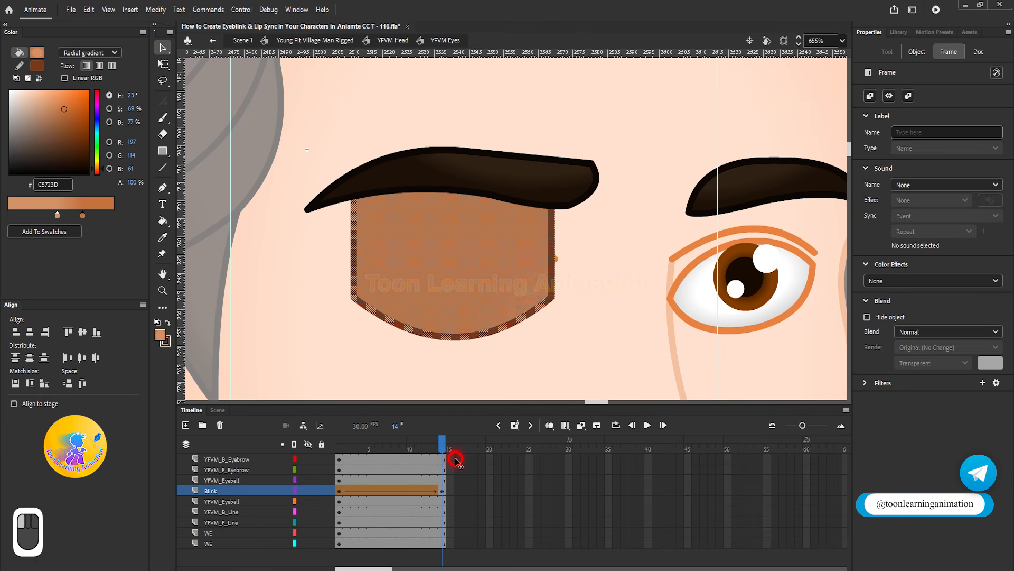
click(444, 489)
Remove the shape tween from the Blink layer and clear its keyframe at frame 14.
right_click(415, 490)
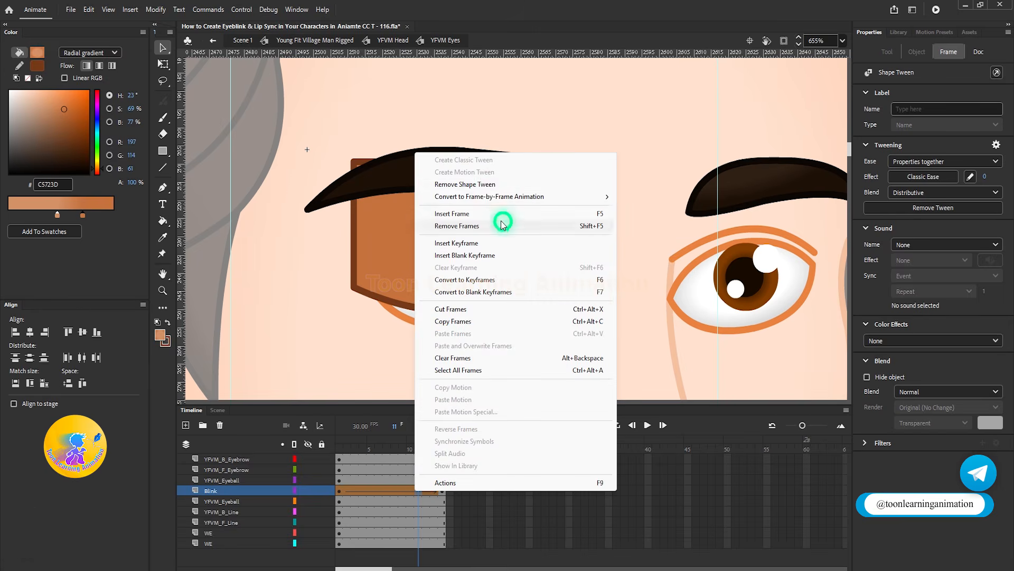
click(490, 185)
click(441, 492)
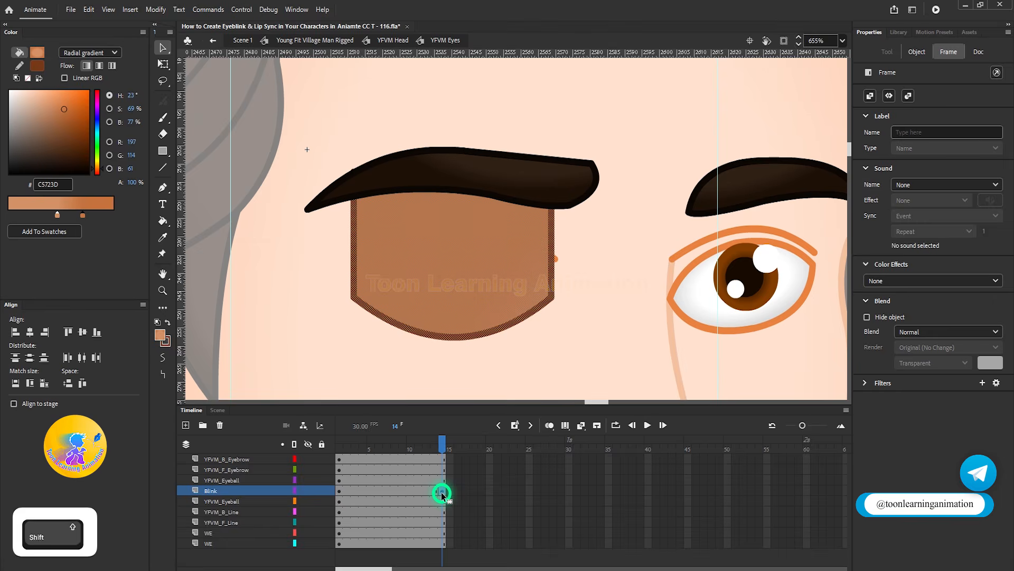
key(shift+F6)
click(340, 445)
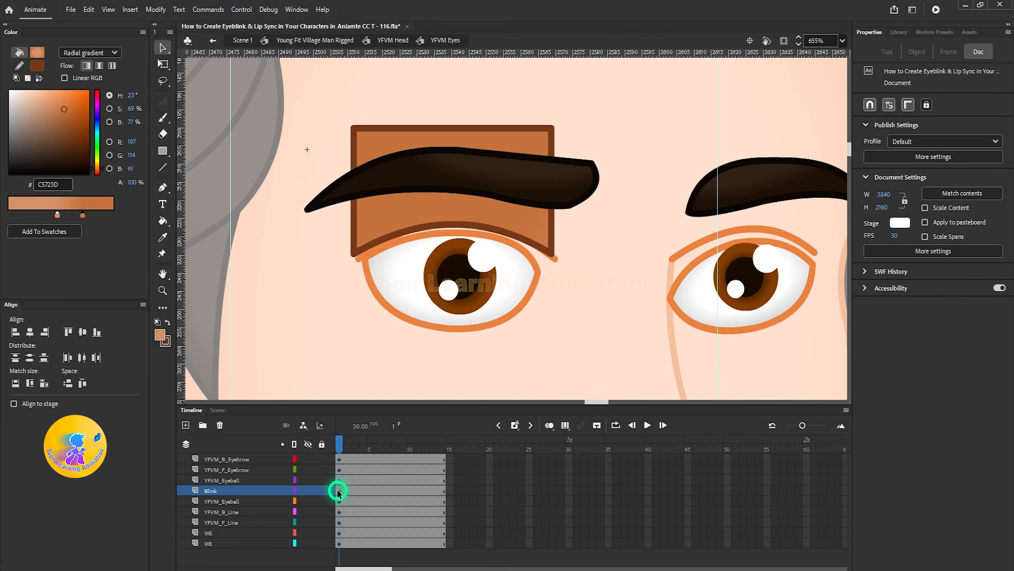
Insert keyframes with the open eyelid shape at frames 14 and 7 of the Blink layer.
click(443, 490)
key(F6)
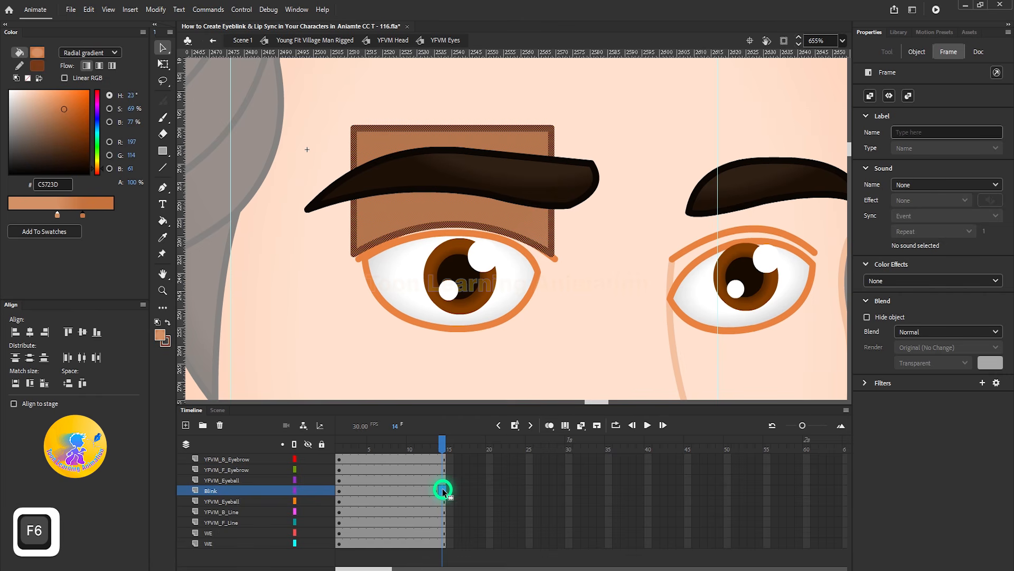
click(341, 446)
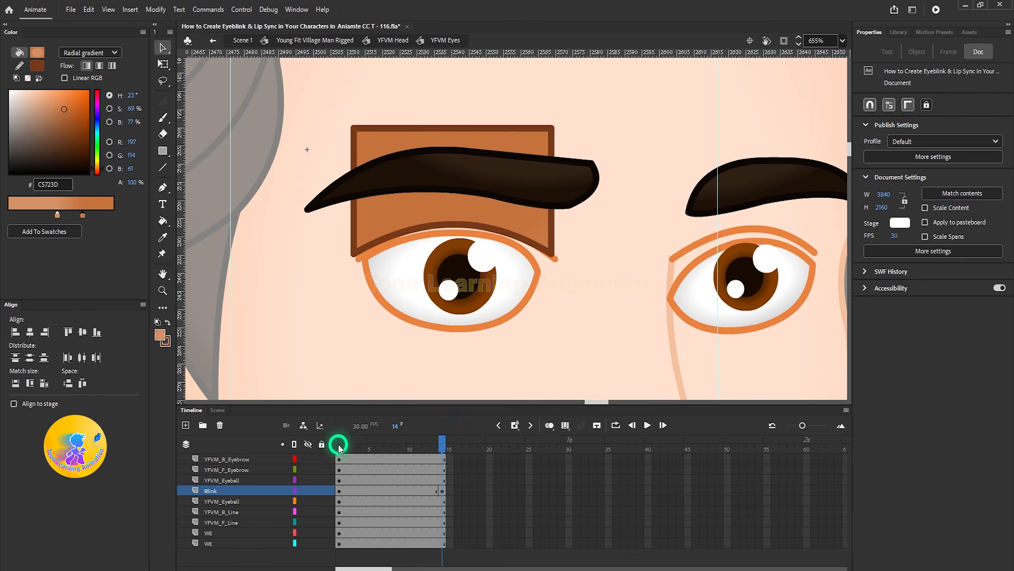
click(443, 446)
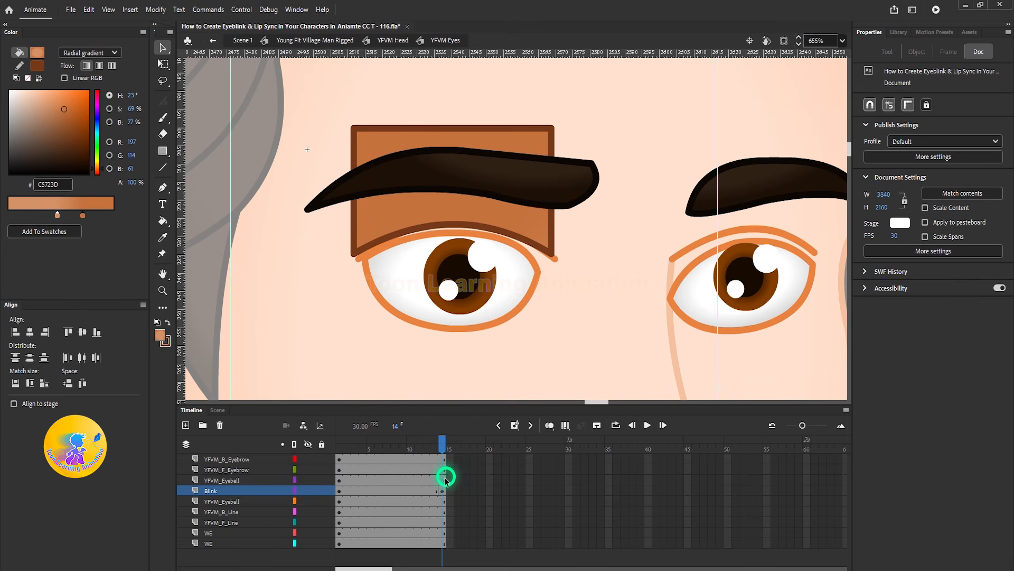
drag(459, 249, 479, 243)
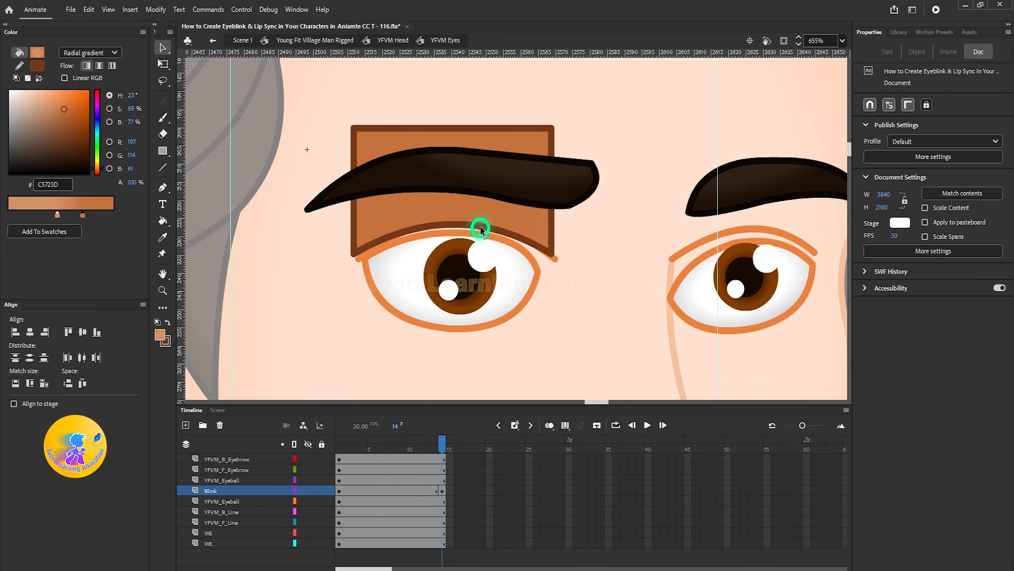
click(385, 490)
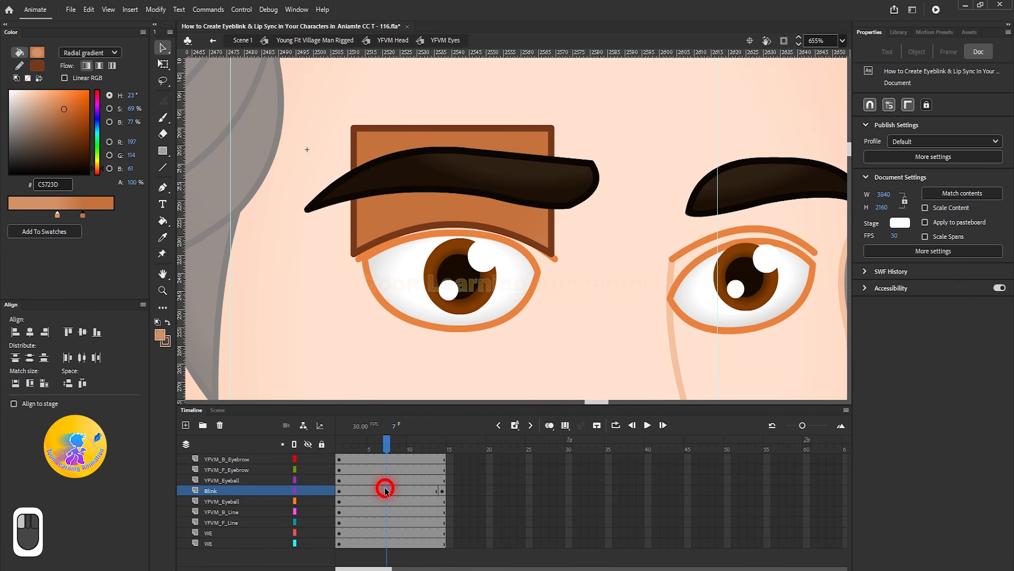
key(F6)
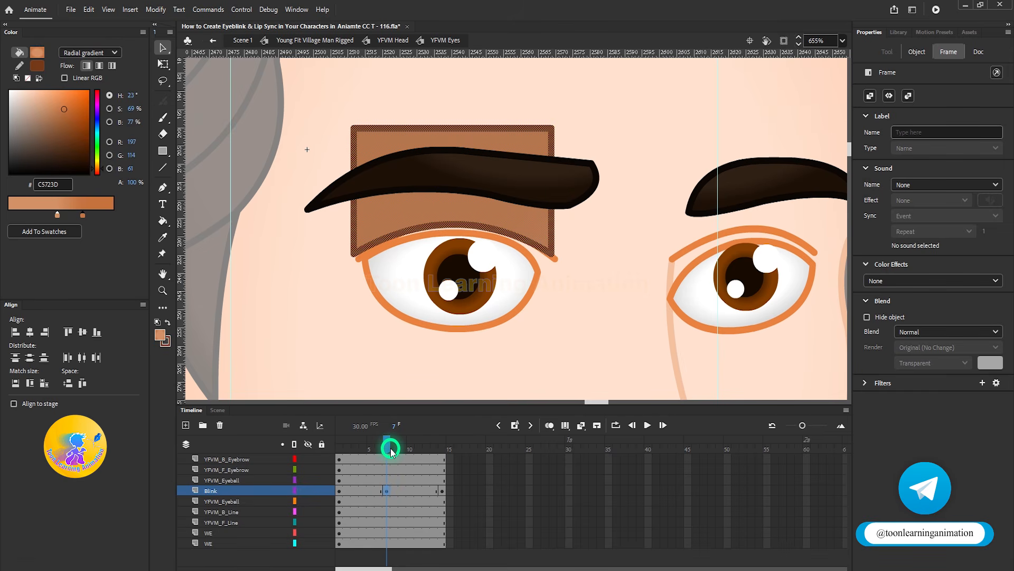
On frame 7, bend the eyelid's lower edge into a downward curve and move the shape down to cover the eye.
click(657, 288)
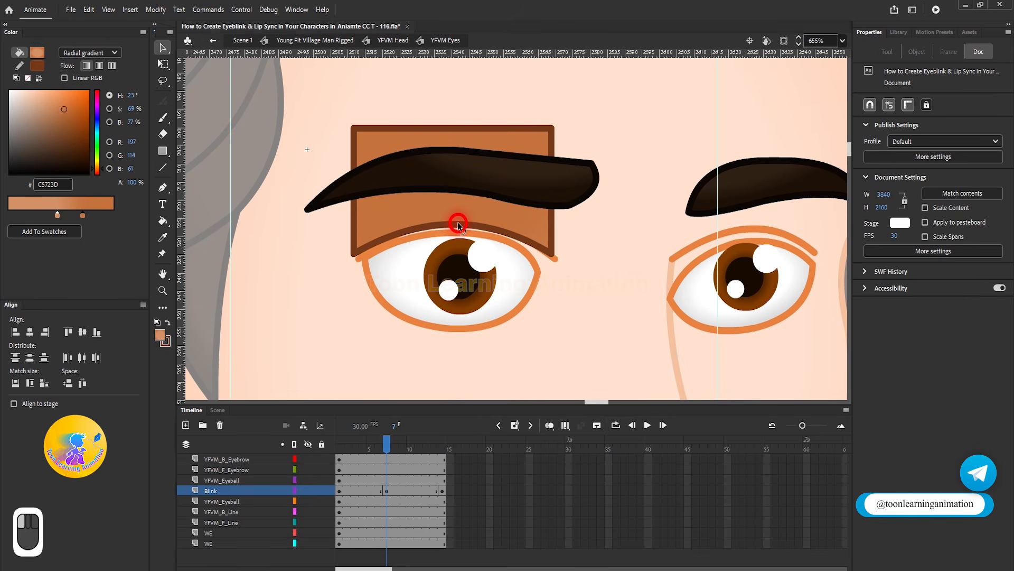
drag(458, 226, 457, 291)
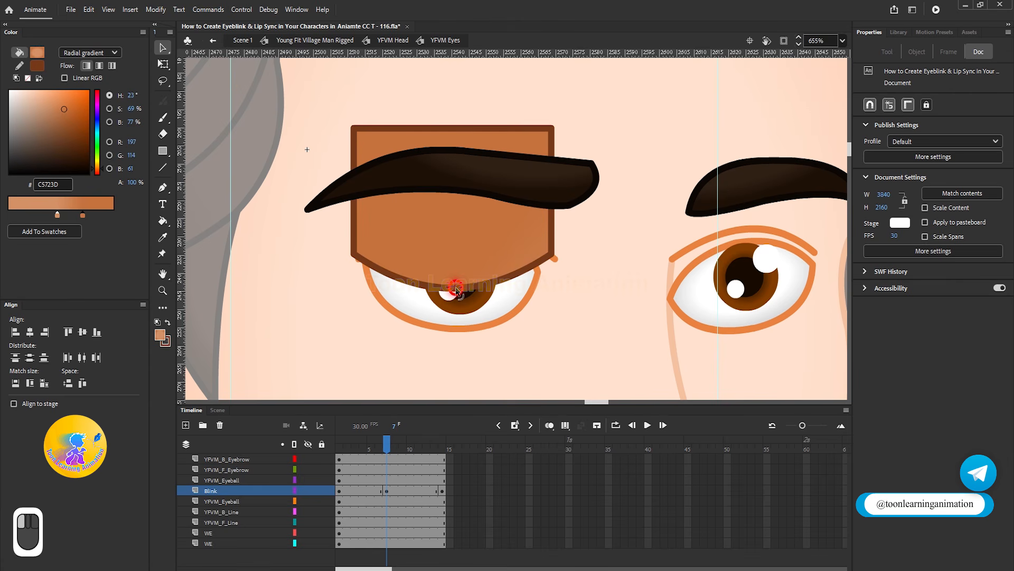
click(455, 257)
key(shift+Down)
key(shift+Down)
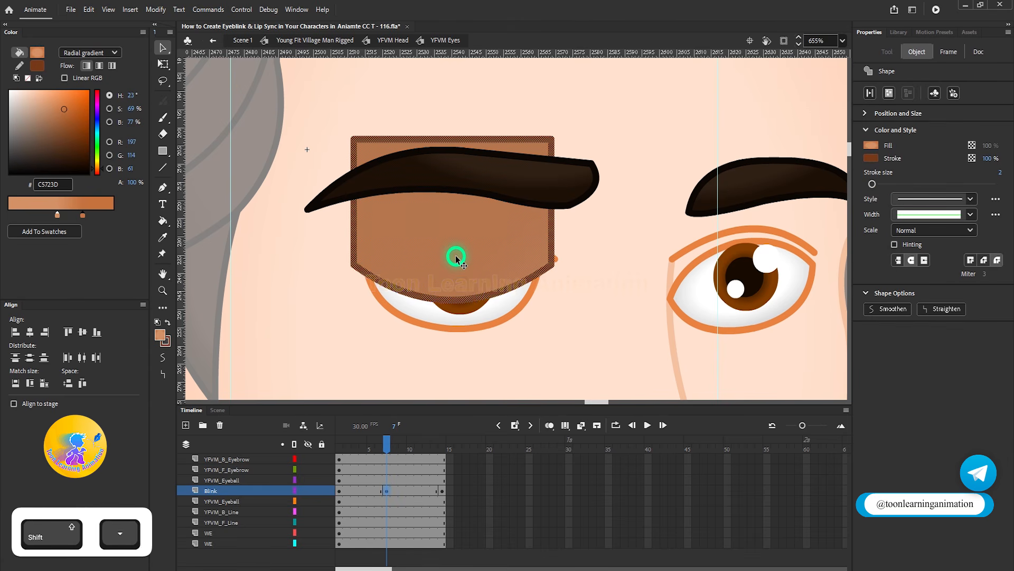
key(shift+Down)
key(shift+Down)
key(shift+Down)
key(shift+Down)
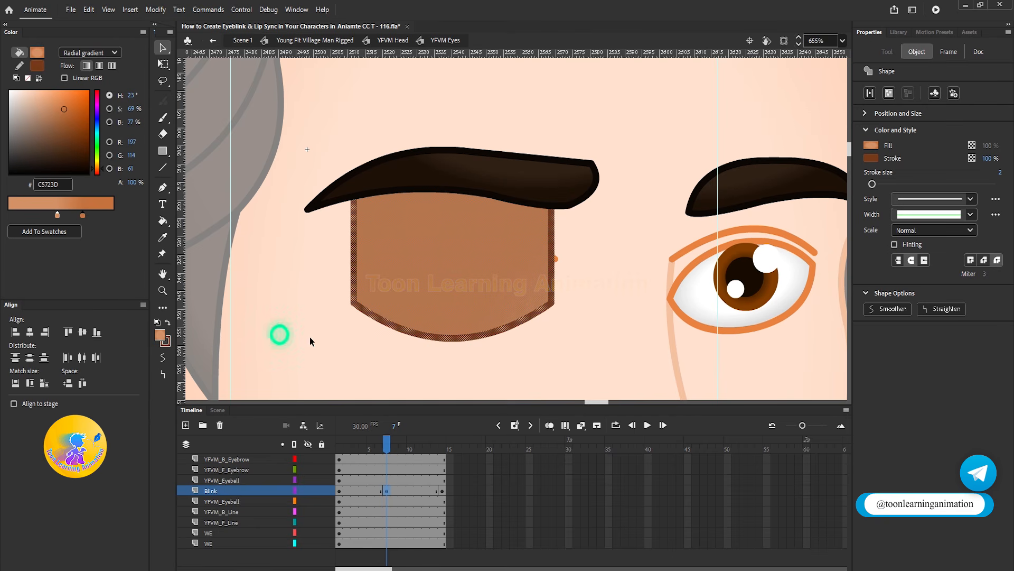
Create shape tweens on the Blink layer between frames 1 and 7 and between frames 7 and 14.
click(280, 334)
click(386, 465)
right_click(365, 491)
click(423, 179)
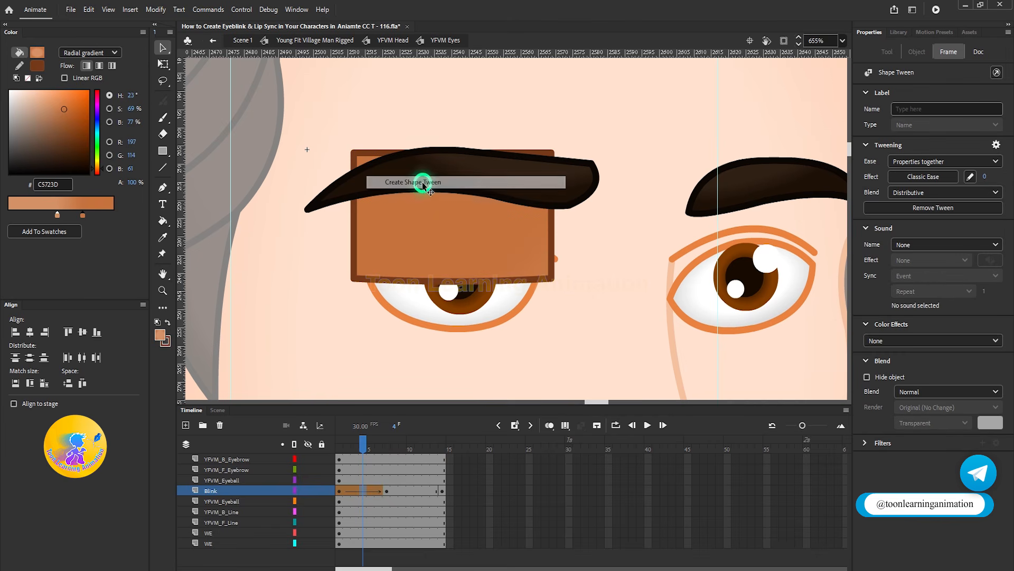
right_click(402, 493)
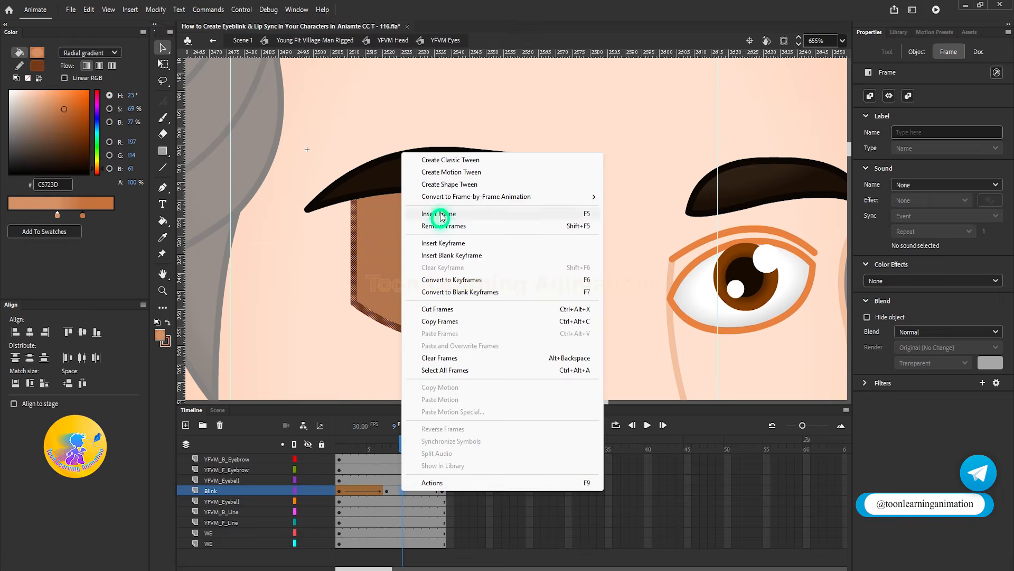
Compare the eyelid shape on the Blink layer at frames 1, 7 and 14.
click(332, 447)
mouse_move(331, 446)
mouse_down()
mouse_move(389, 458)
mouse_move(328, 446)
mouse_up()
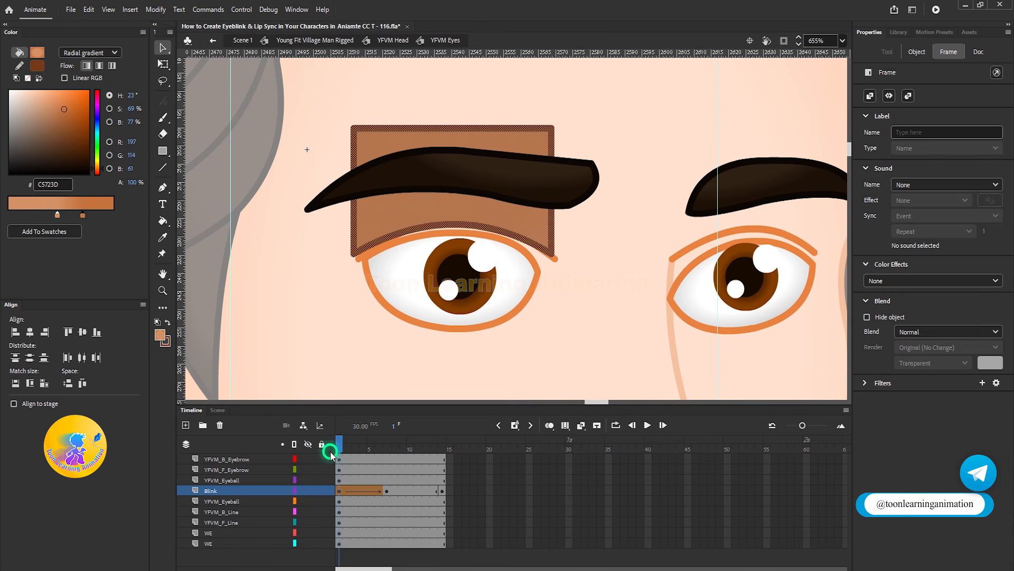
click(338, 450)
click(385, 445)
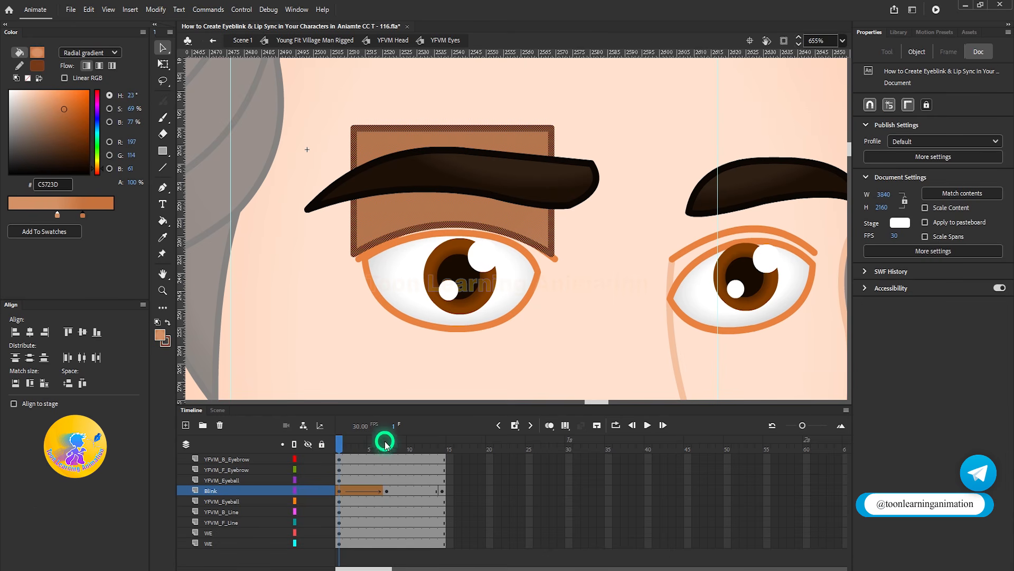
click(454, 272)
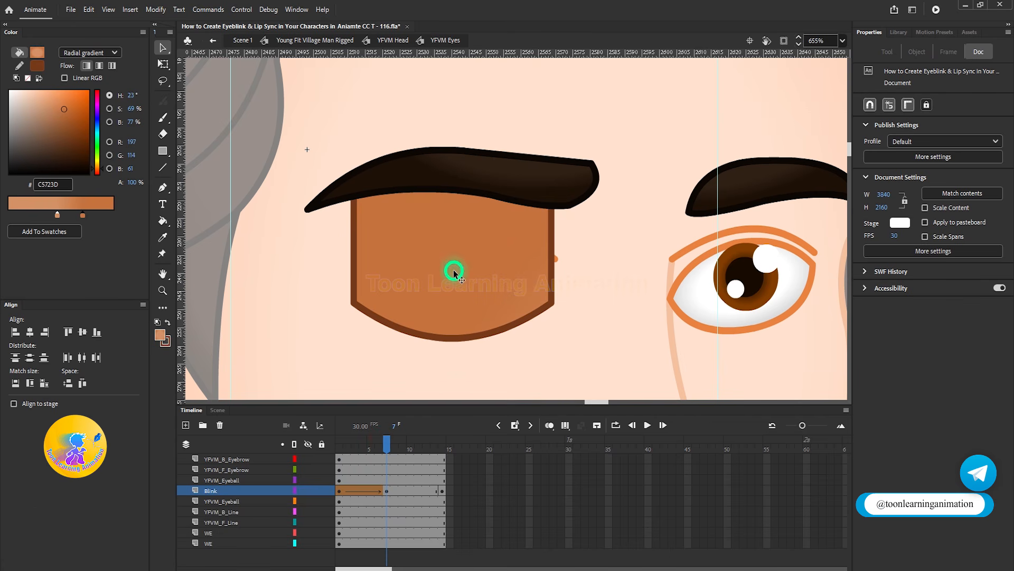
click(445, 448)
click(515, 233)
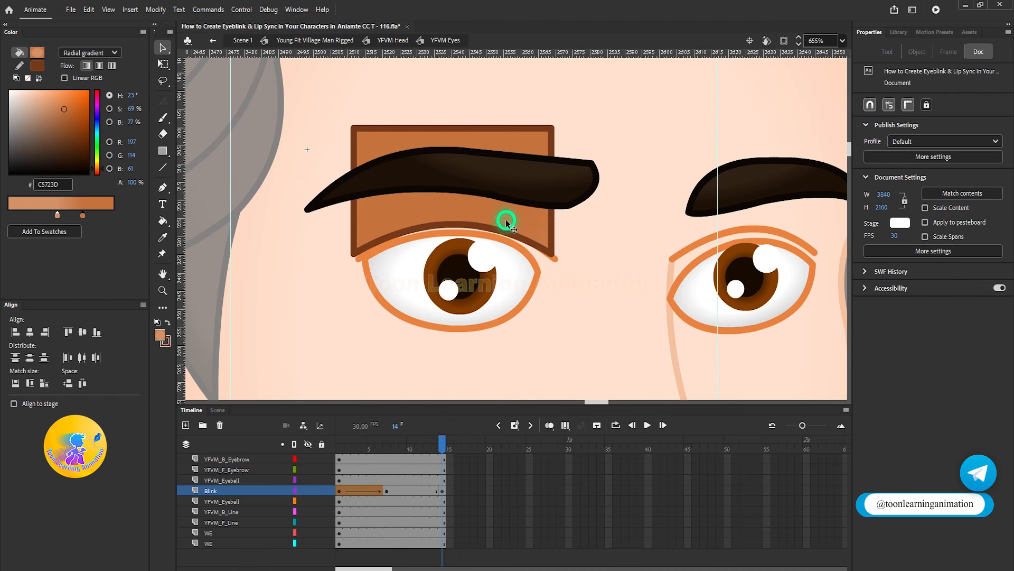
click(386, 445)
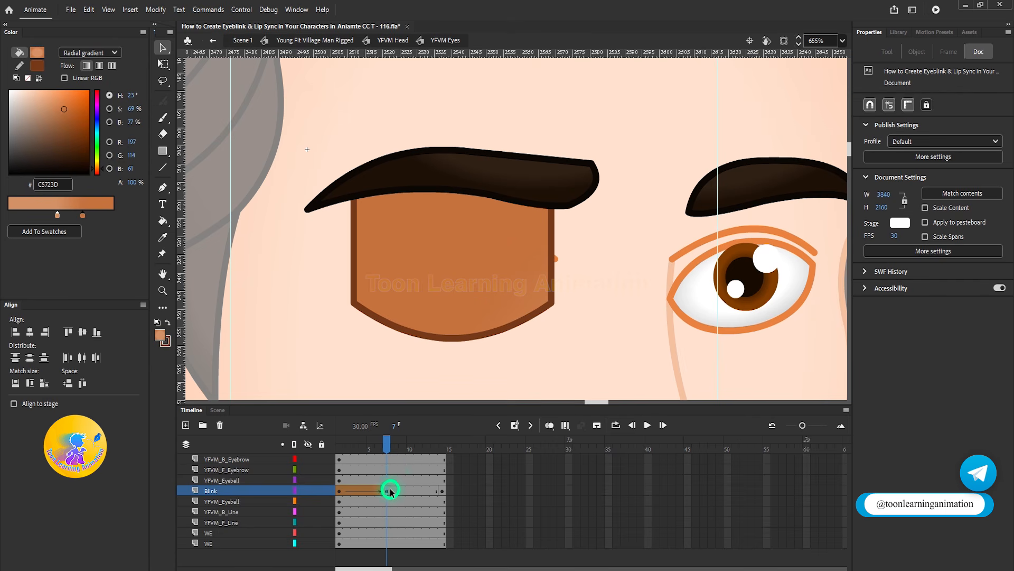
click(442, 448)
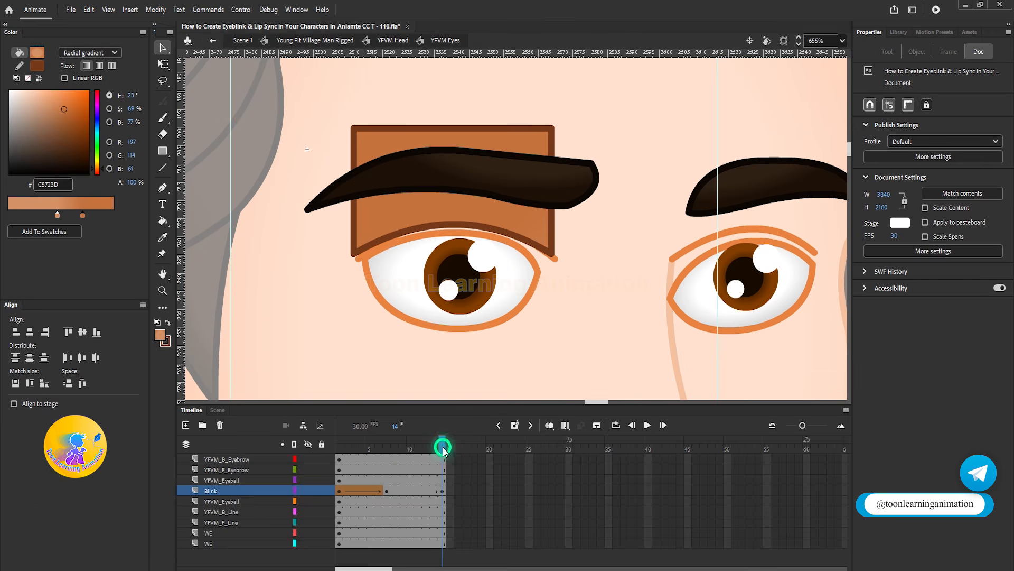
Create a shape tween on the Blink layer between frames 7 and 14 and play the blink back.
click(411, 447)
click(409, 490)
right_click(409, 490)
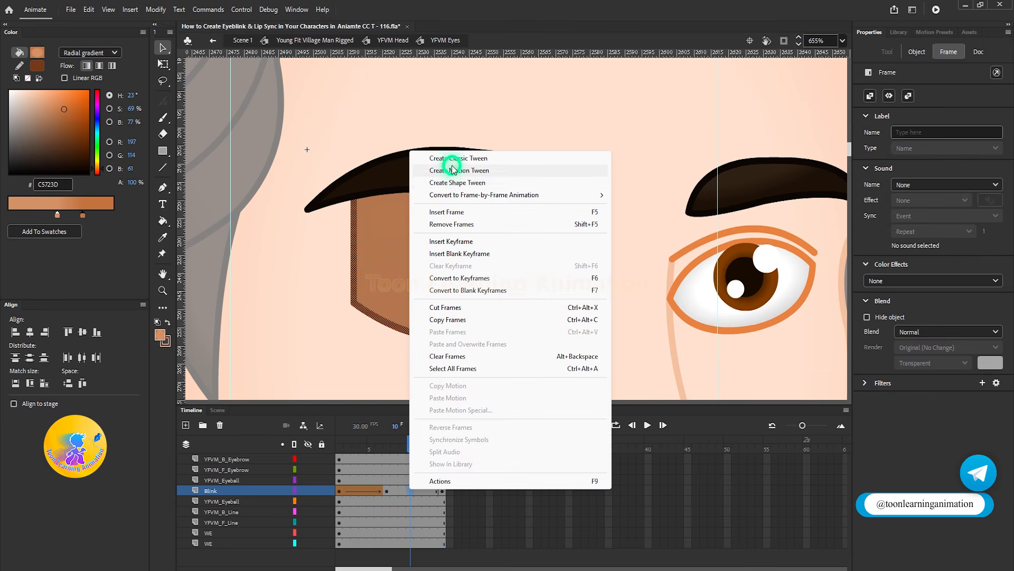
click(457, 182)
drag(385, 450, 465, 475)
click(647, 425)
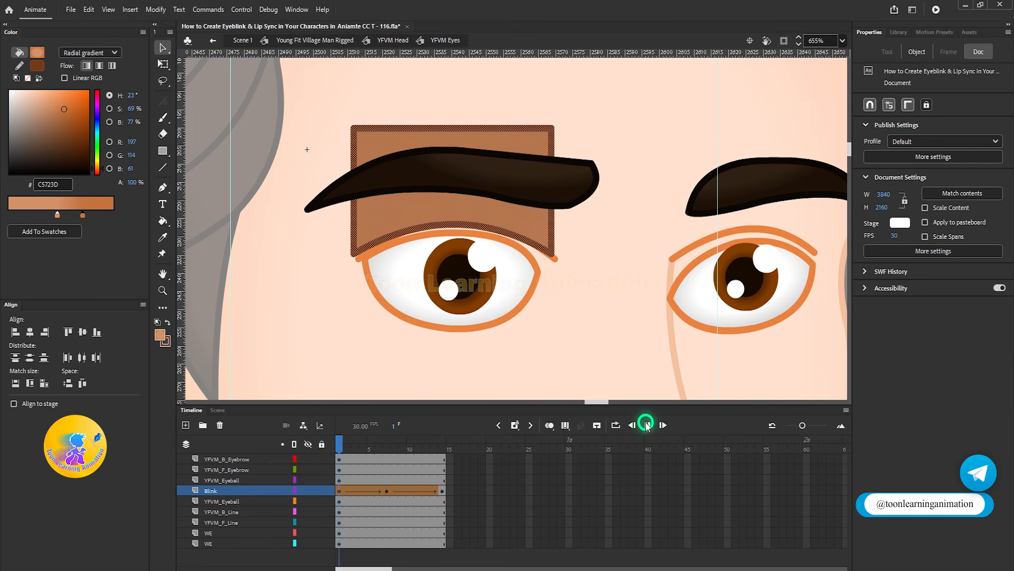
click(647, 425)
click(647, 426)
click(648, 426)
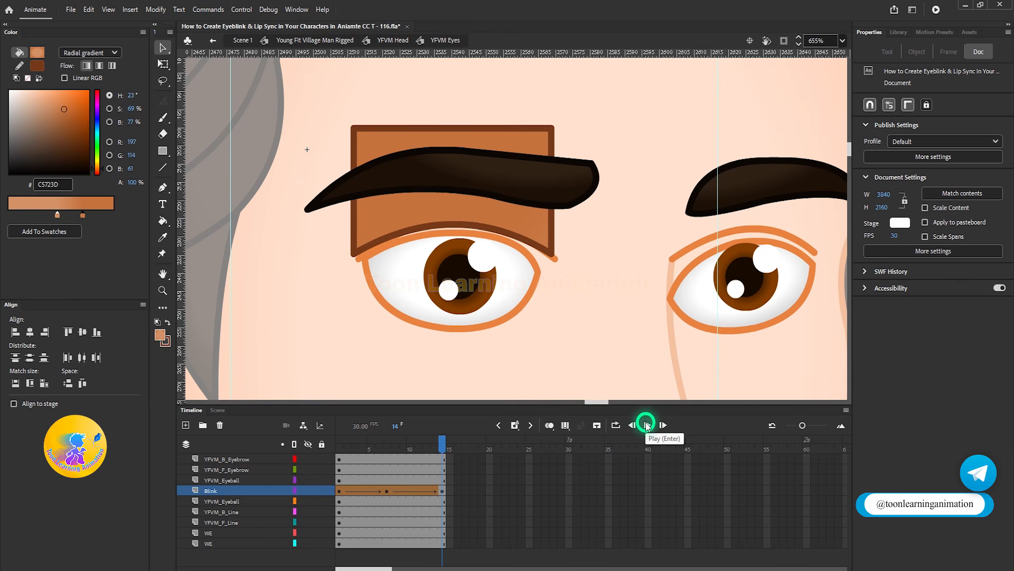
Undo the shape tween between frames 7 and 14 of the Blink layer.
key(ctrl+z)
key(ctrl+z)
key(ctrl+z)
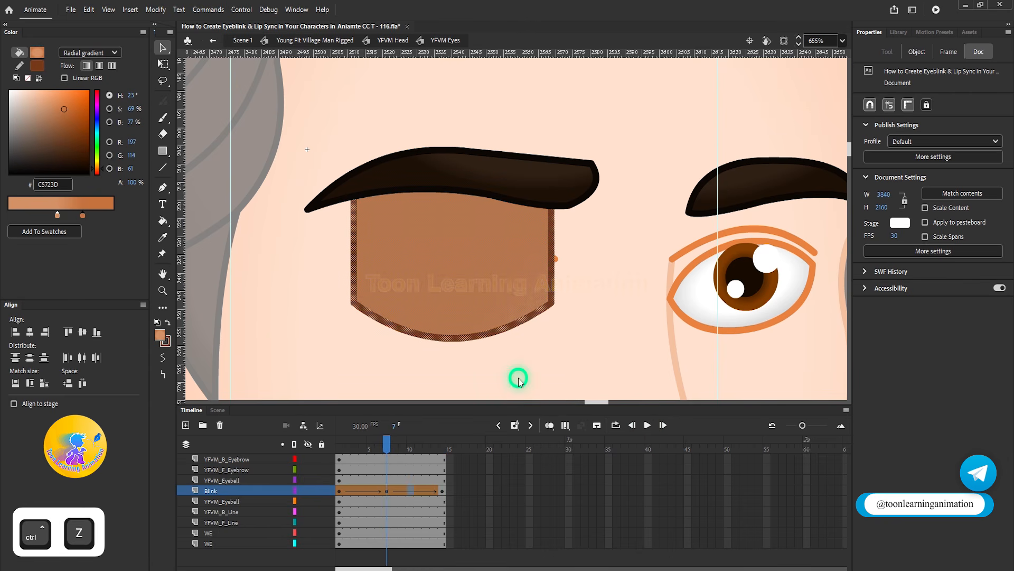
Insert a keyframe at frame 8 of the Blink layer to hold the closed eyelid.
click(389, 492)
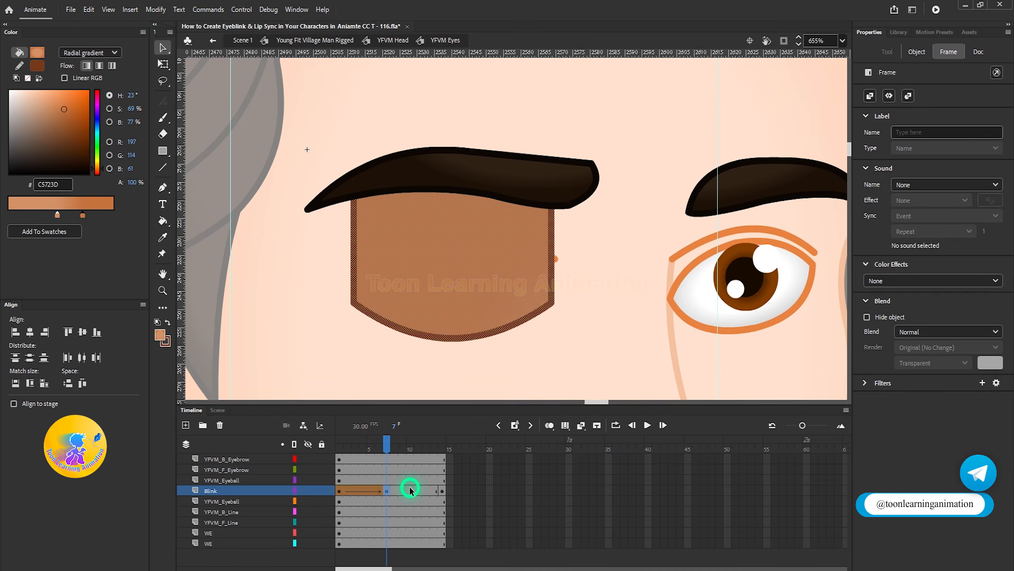
drag(387, 446, 413, 484)
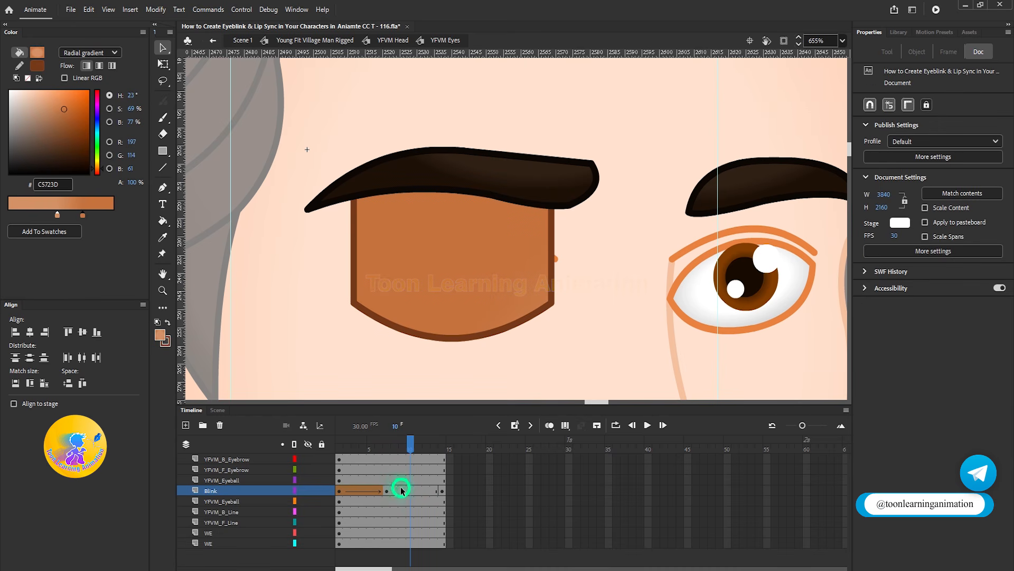
click(387, 490)
click(390, 490)
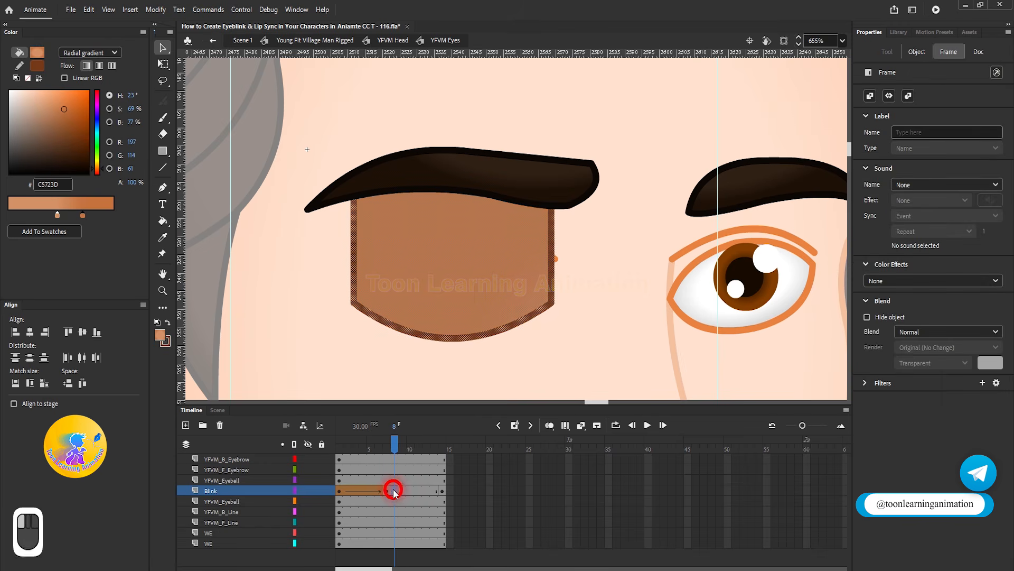
key(F6)
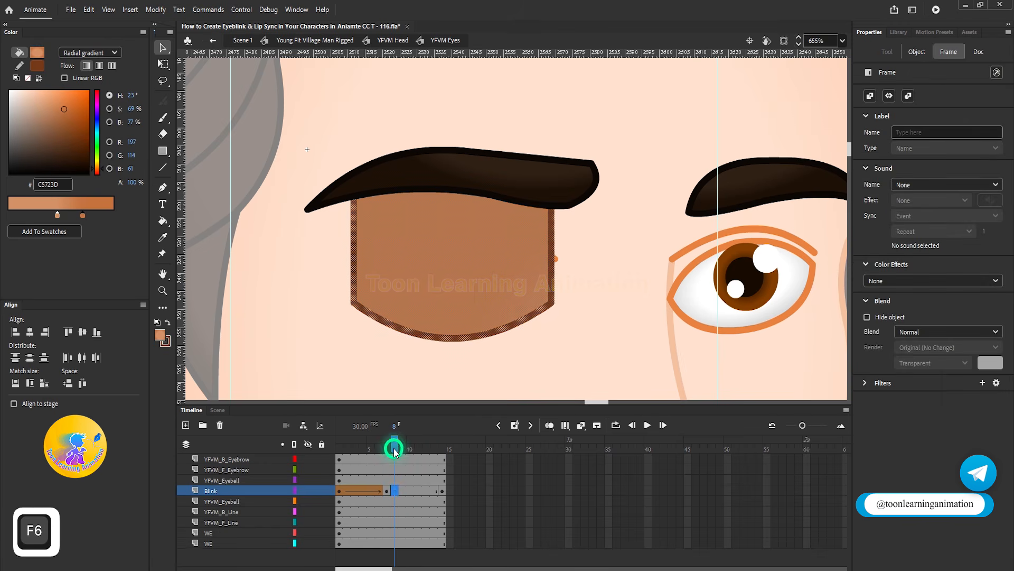
click(389, 448)
click(393, 449)
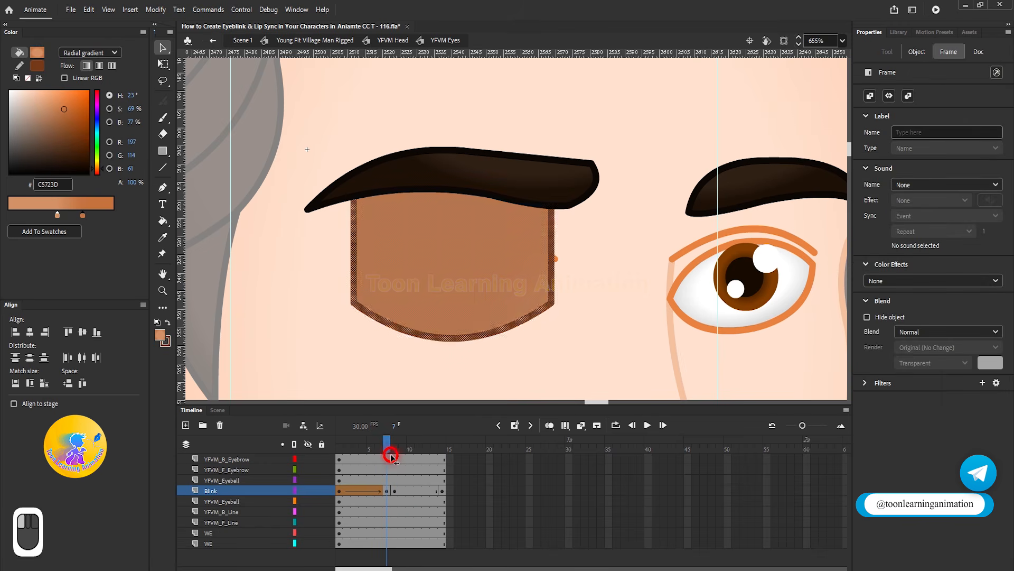
Create a shape tween between frames 8 and 14 of the Blink layer and play the blink from frame 1.
click(421, 494)
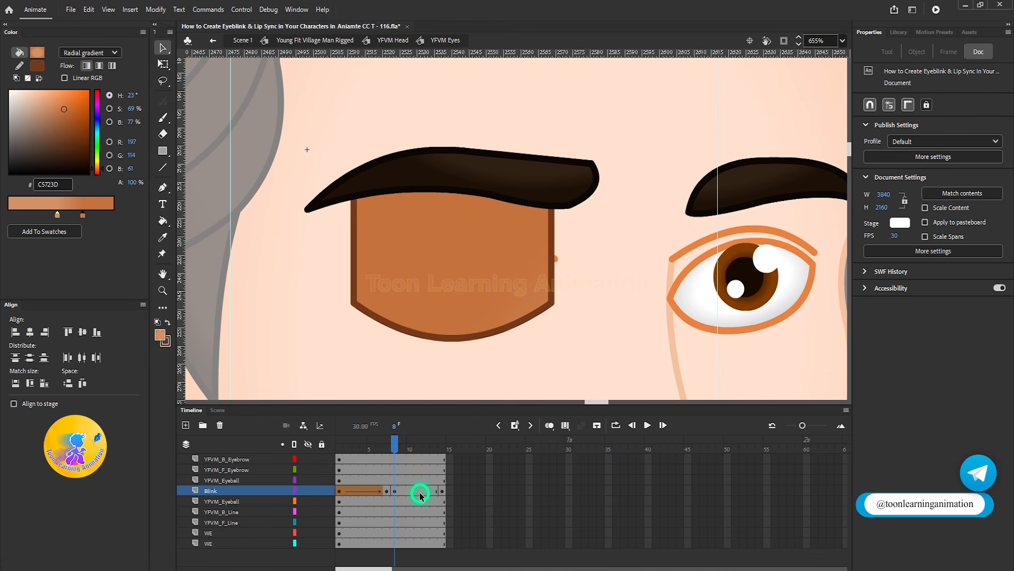
right_click(414, 491)
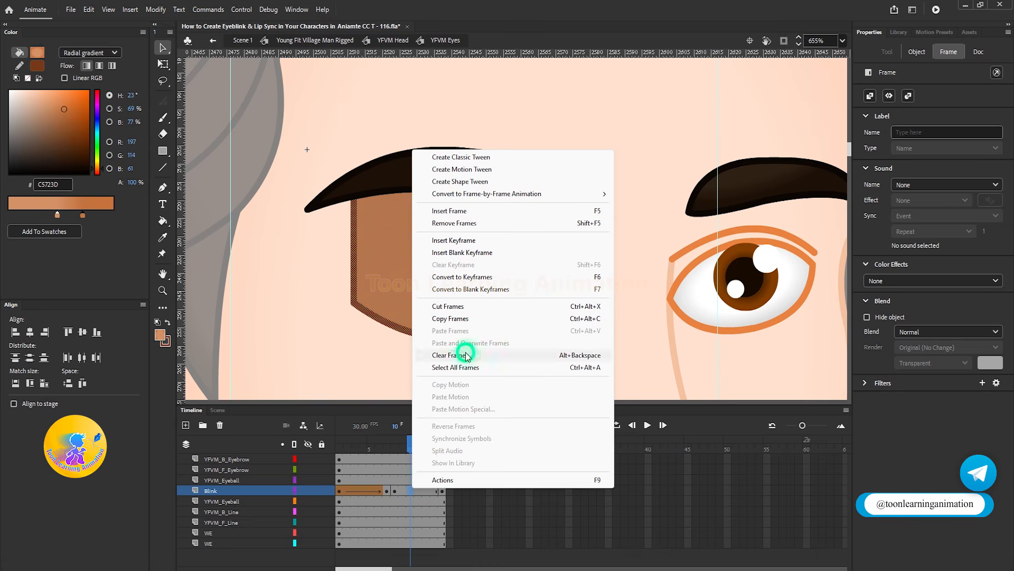
click(465, 179)
drag(398, 448, 294, 446)
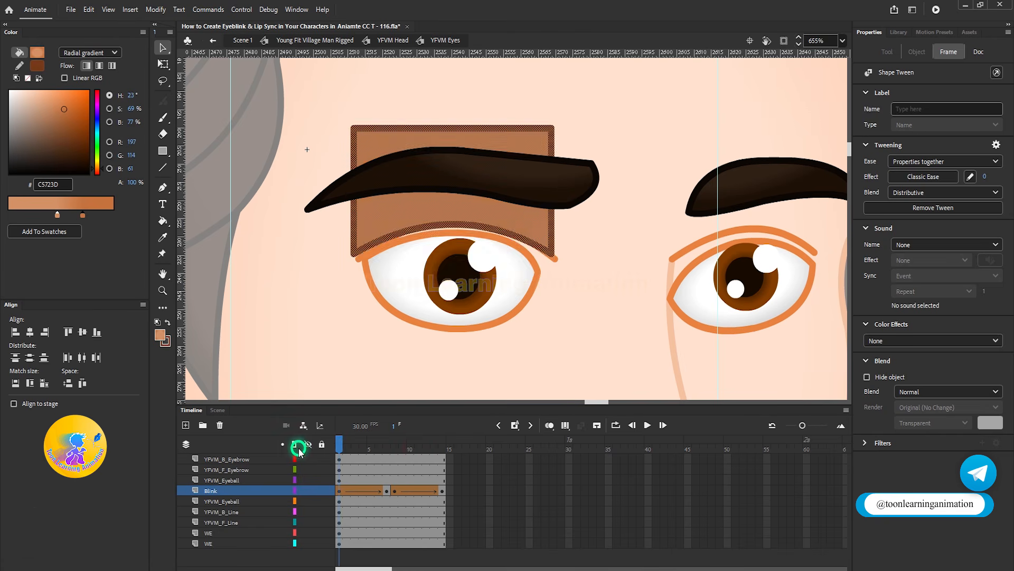
key(Return)
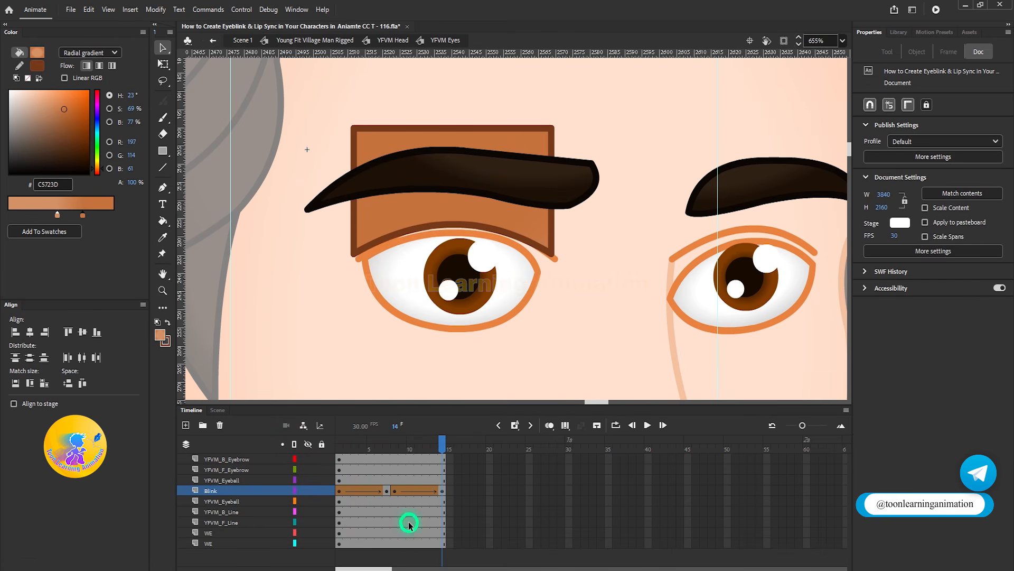
click(340, 444)
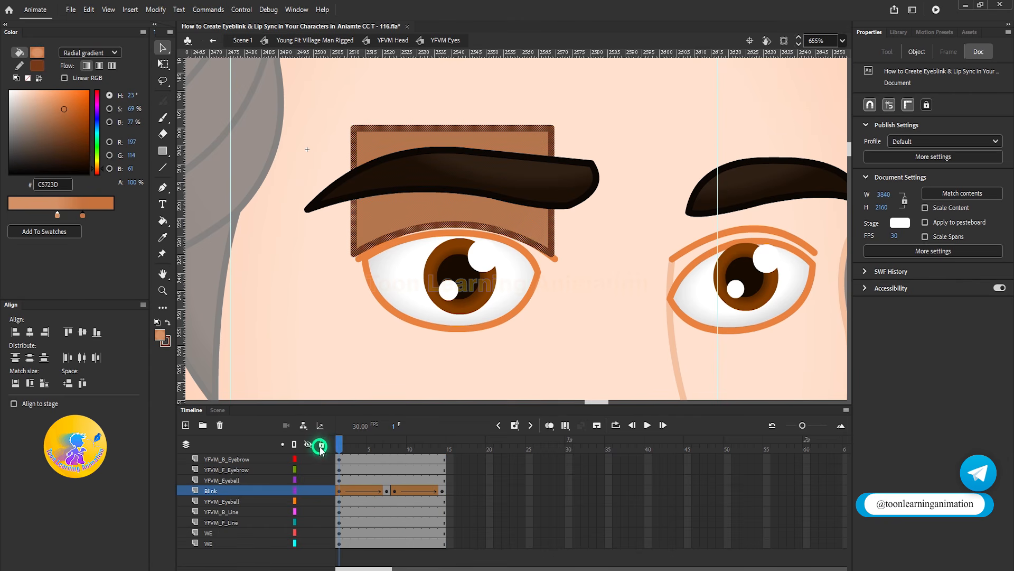
click(563, 362)
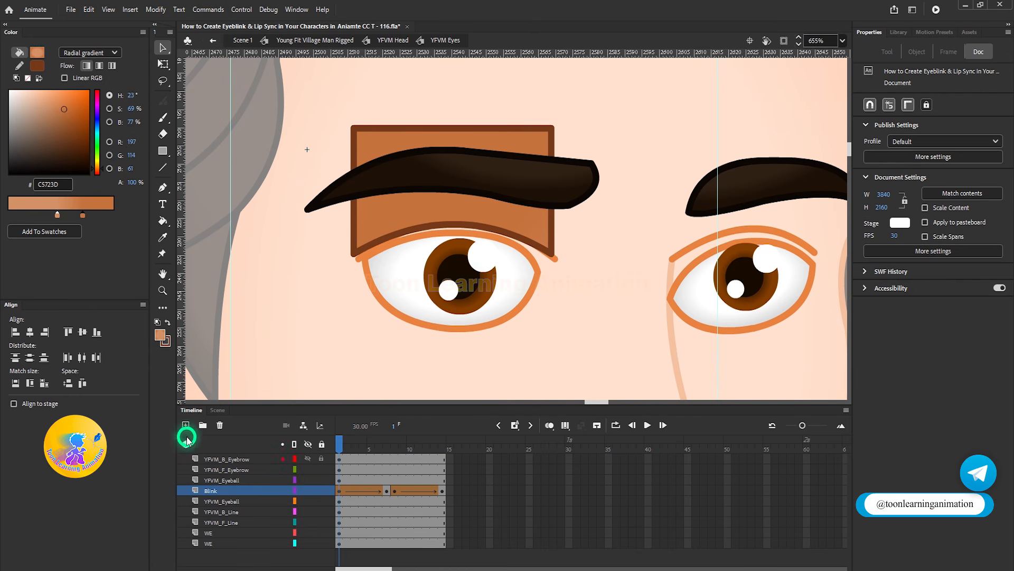
Add a new layer above the Blink layer and name it Mask.
click(185, 425)
double_click(221, 491)
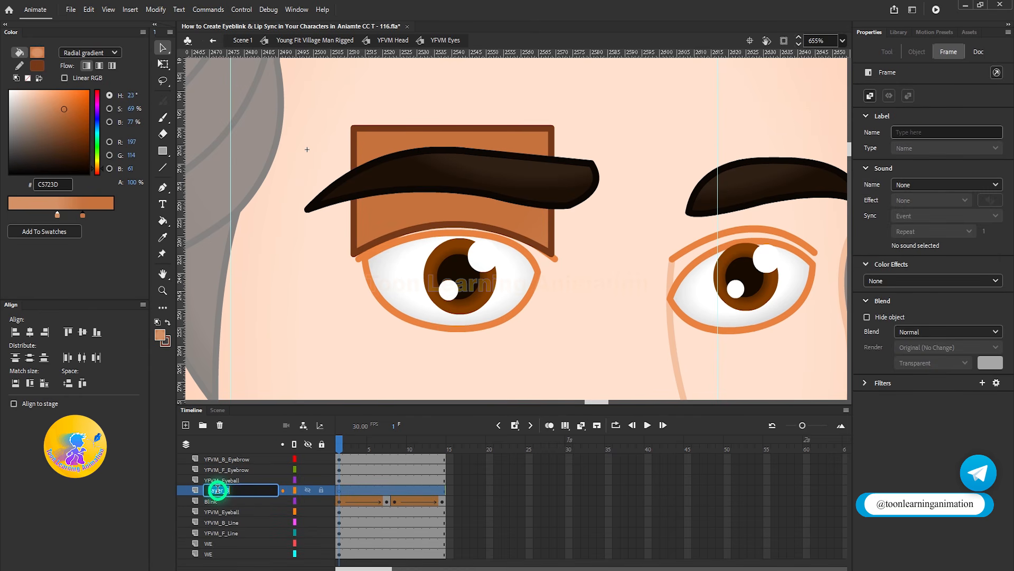
text(La)
key(shift+Return)
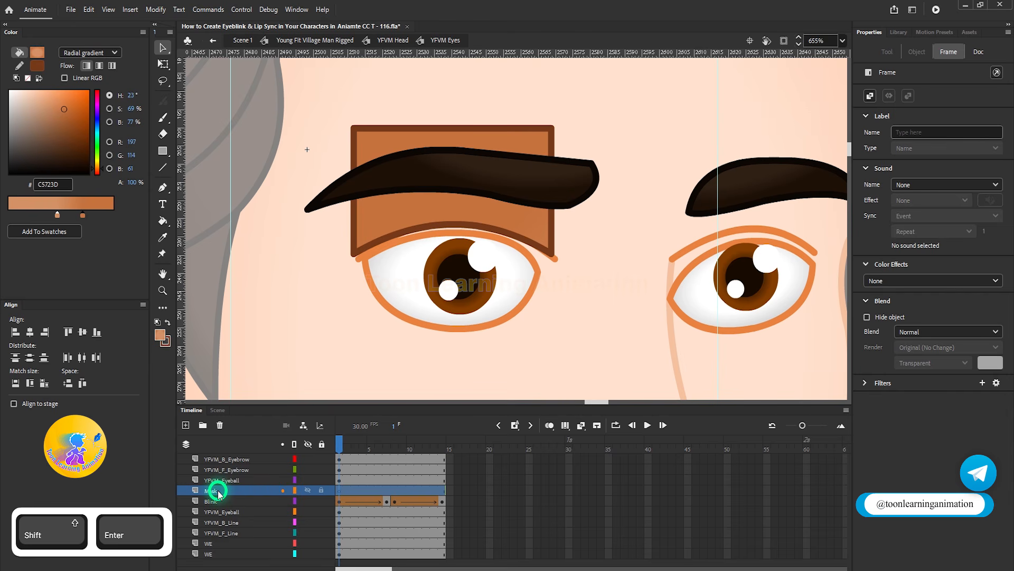
click(585, 337)
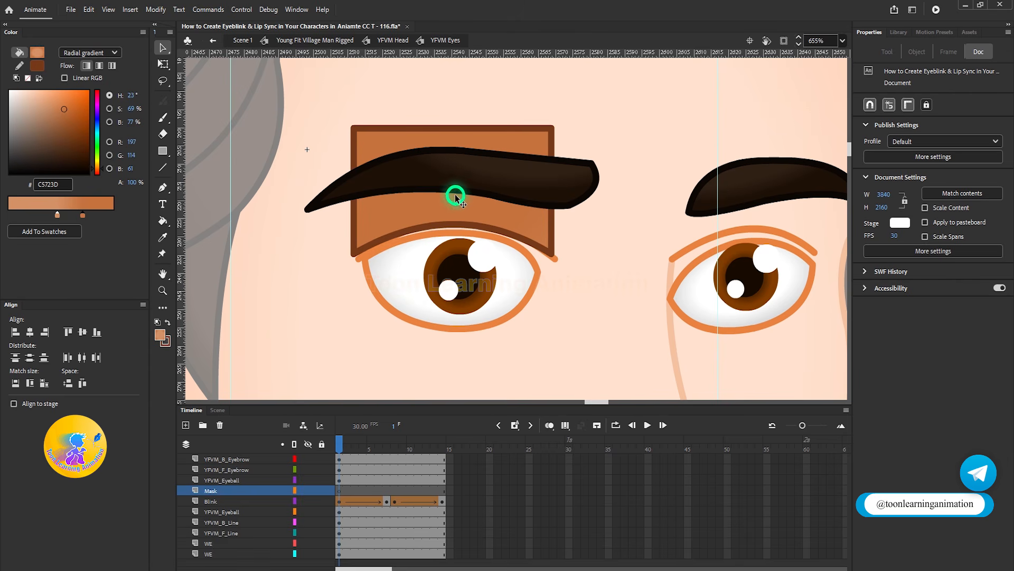
ctrl+scroll(468, 261, up, 1)
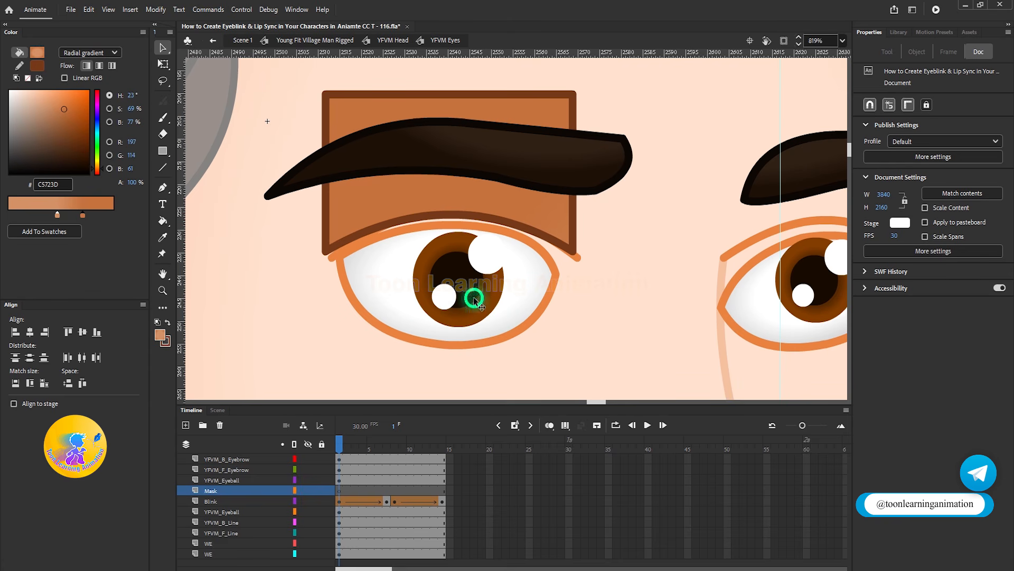
click(163, 167)
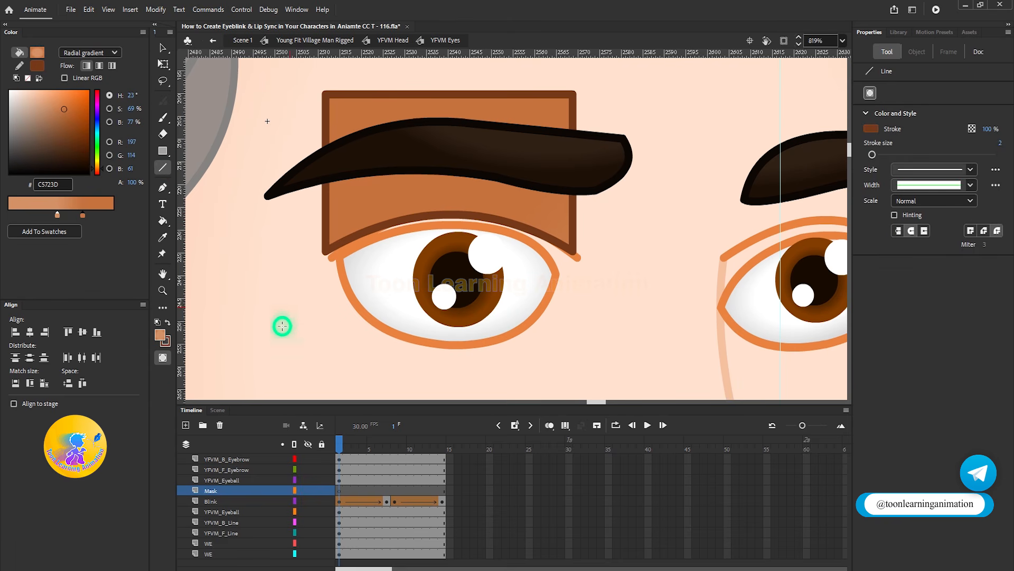
mouse_move(341, 253)
mouse_down()
mouse_move(475, 227)
mouse_move(414, 226)
mouse_move(471, 227)
mouse_move(554, 270)
mouse_move(559, 249)
mouse_up()
key(v)
click(525, 235)
key(Delete)
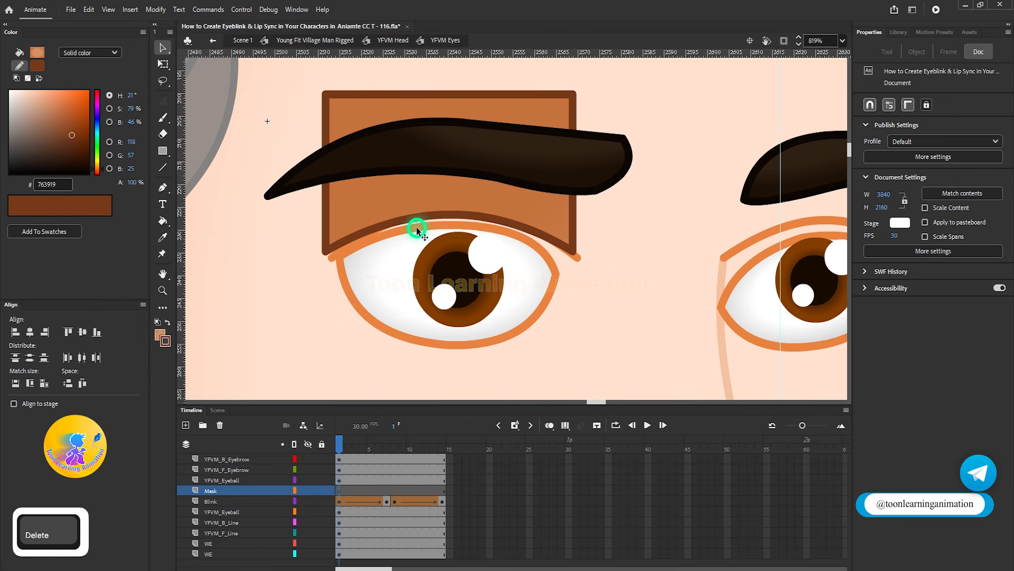
key(ctrl+z)
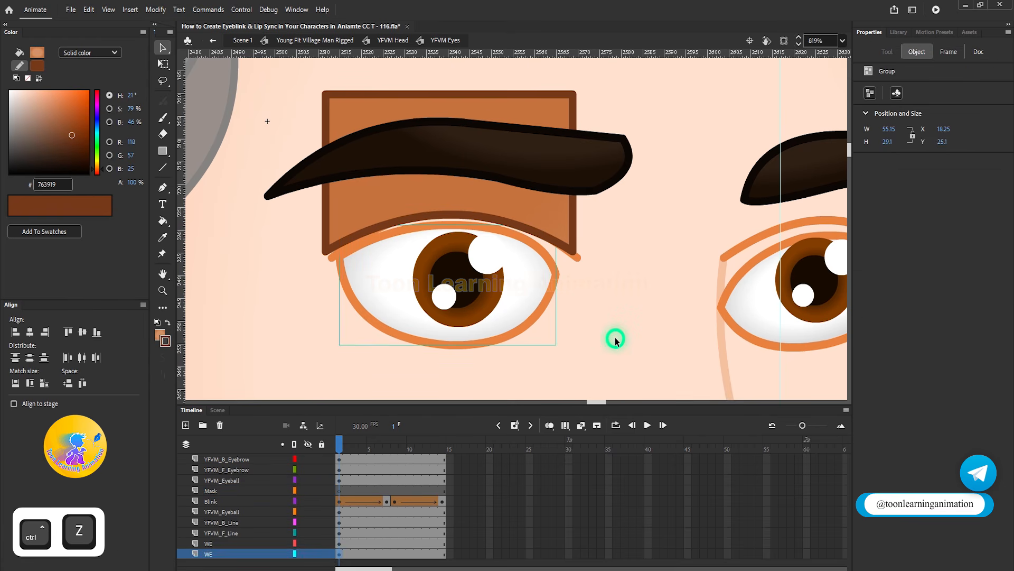
Copy the white eye shape group and paste it in place on frame 1 of the Mask layer.
key(ctrl+c)
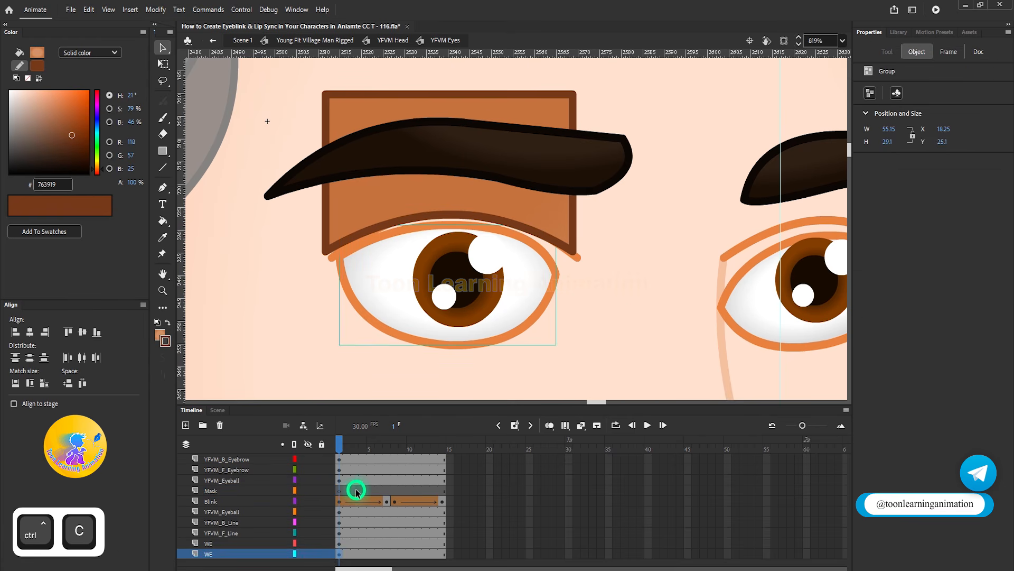
ctrl+click(340, 490)
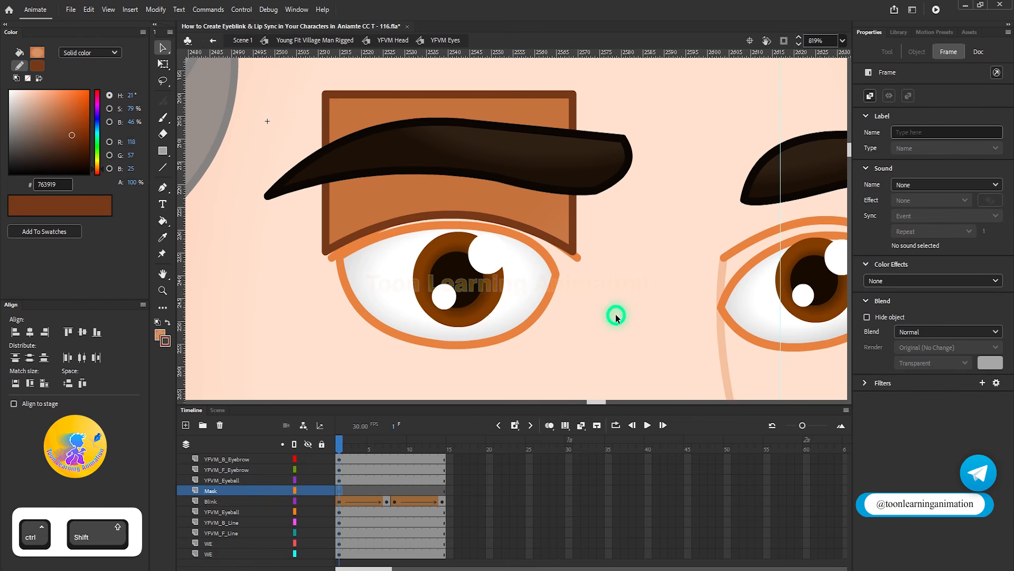
key(ctrl+shift+v)
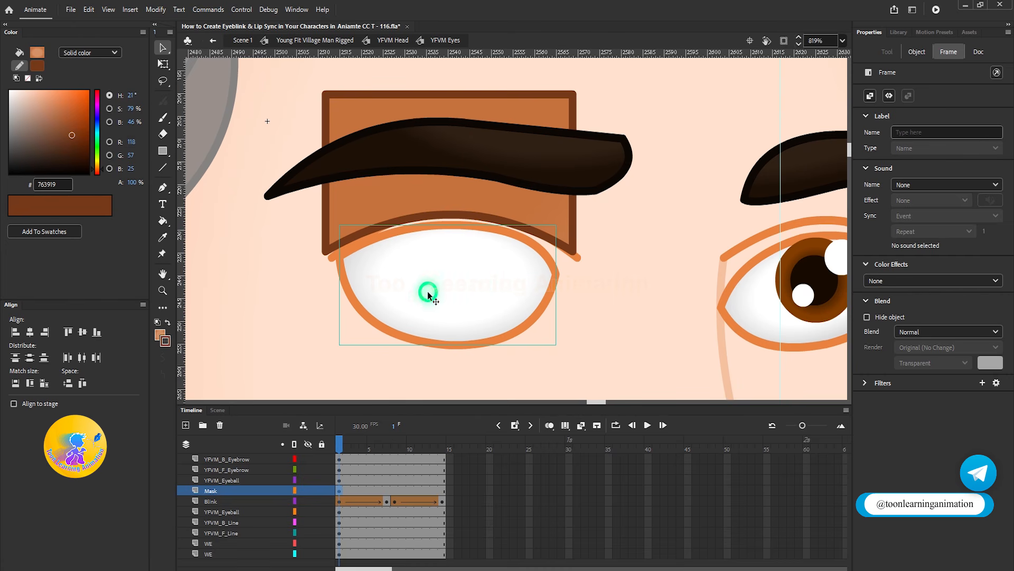
Try turning the Mask layer into a mask over the Blink layer, and undo it.
right_click(226, 495)
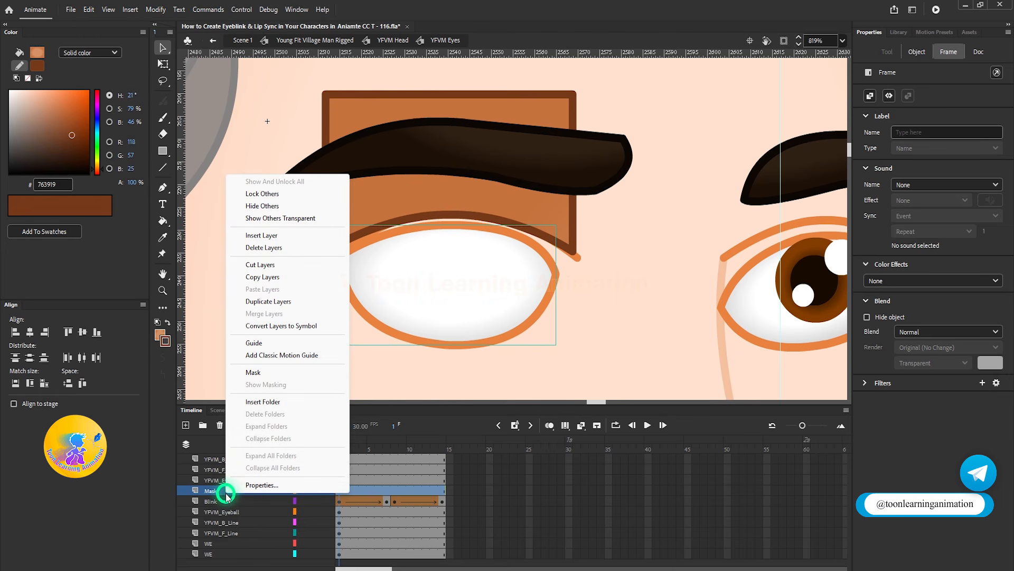
click(254, 372)
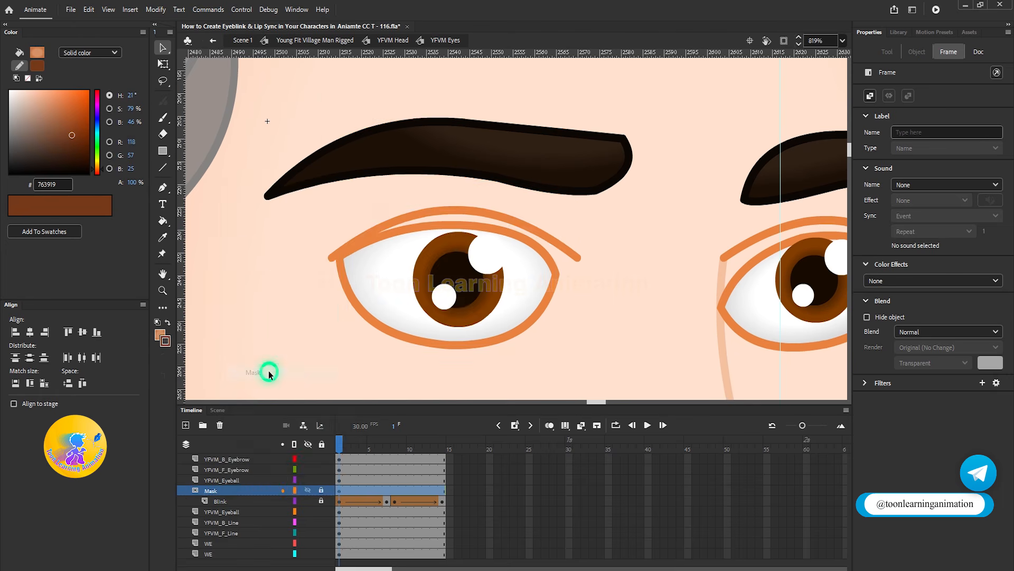
key(ctrl+z)
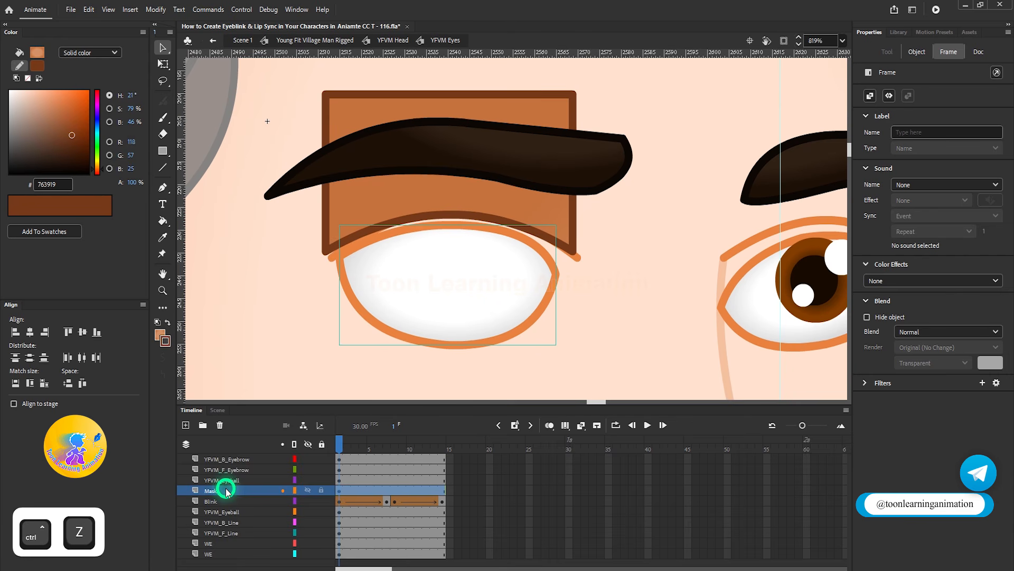
Turn the Mask layer into a mask over the Blink layer and play the masked blink from frame 1.
right_click(226, 489)
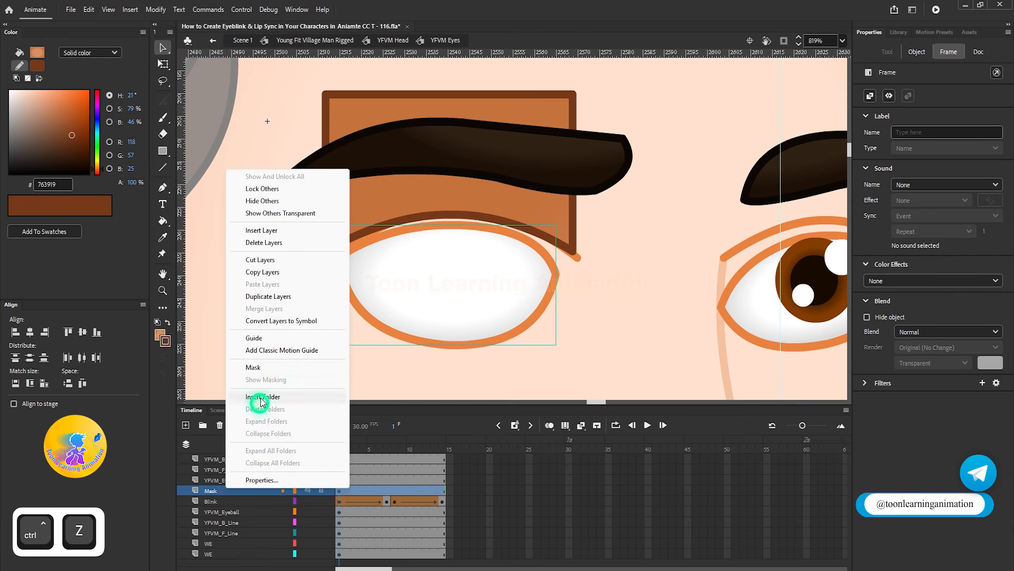
click(270, 372)
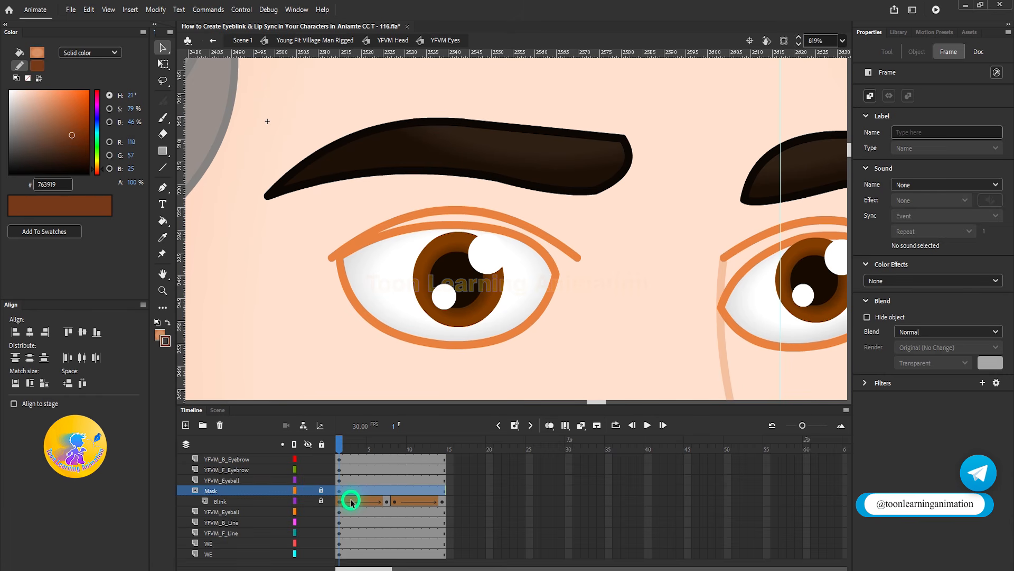
drag(342, 443, 339, 470)
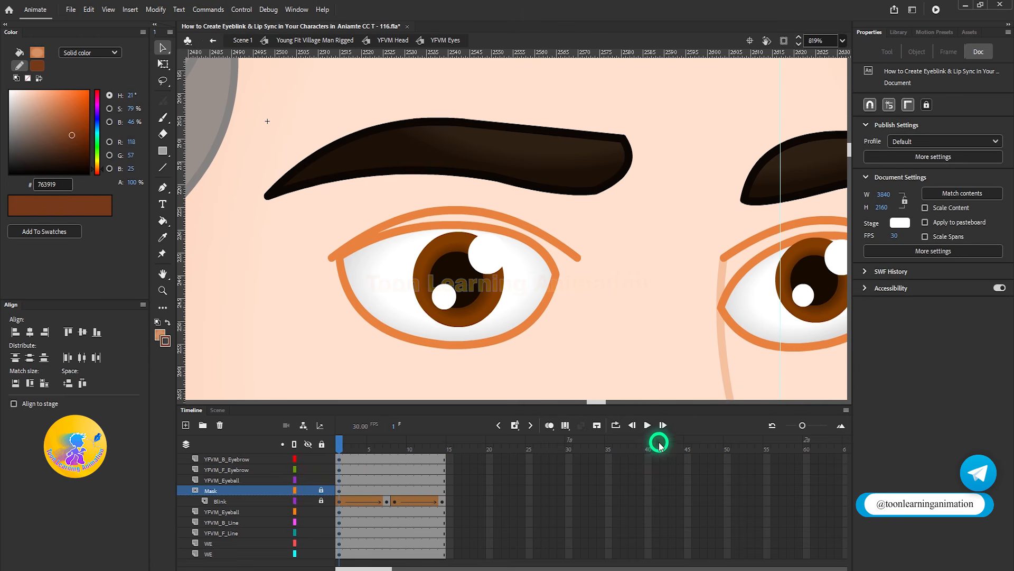
click(648, 425)
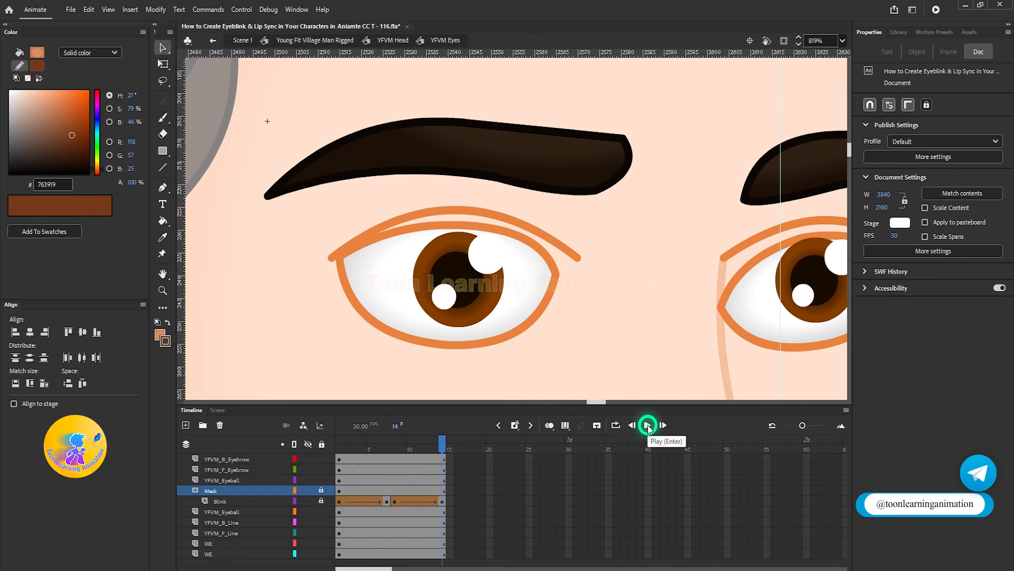
click(336, 476)
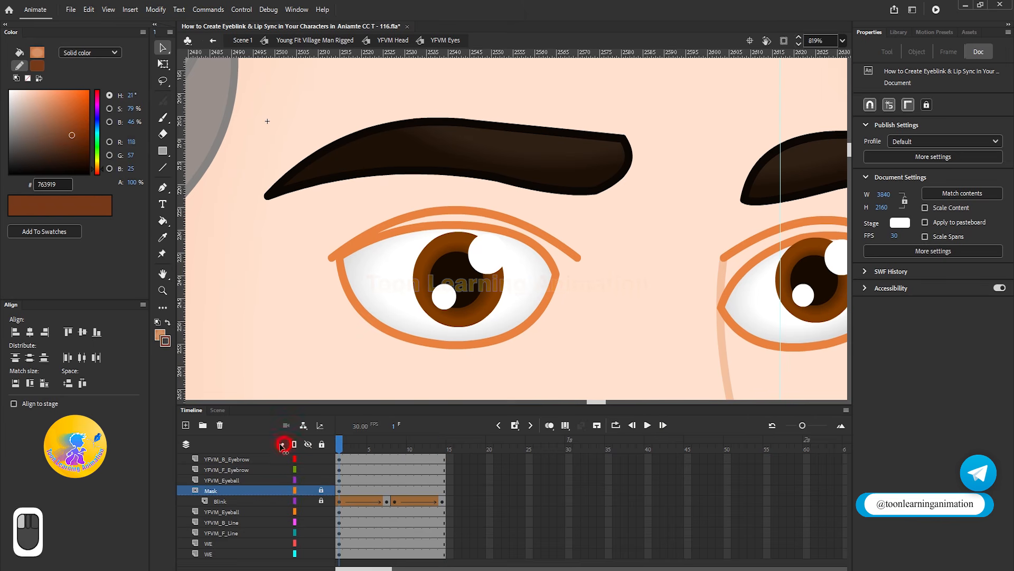
Insert keyframes at frames 14 and 7 of the YFVM_F_Eyebrow layer.
scroll(396, 248, down, 3)
scroll(509, 204, up, 1)
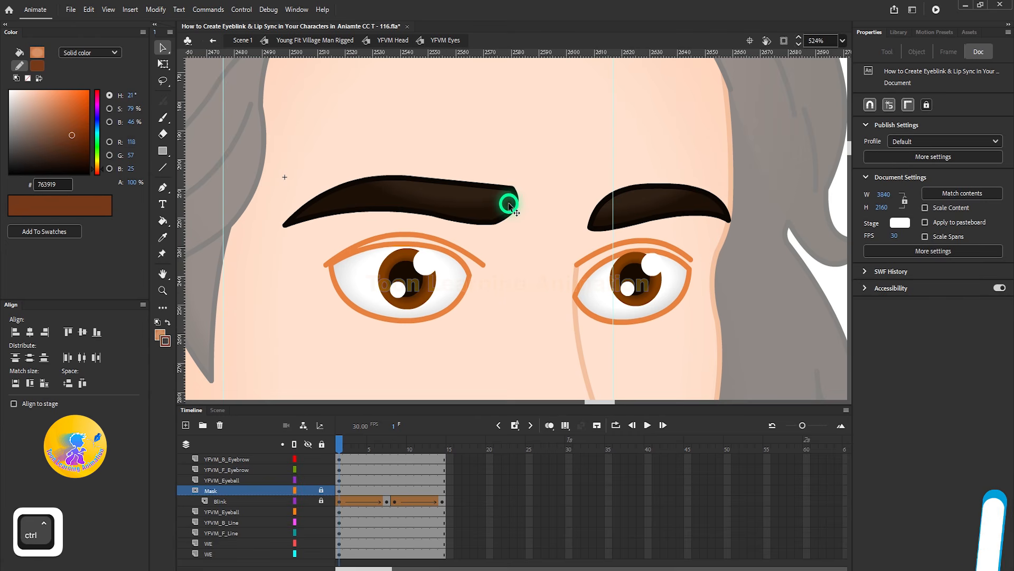
click(509, 204)
key(q)
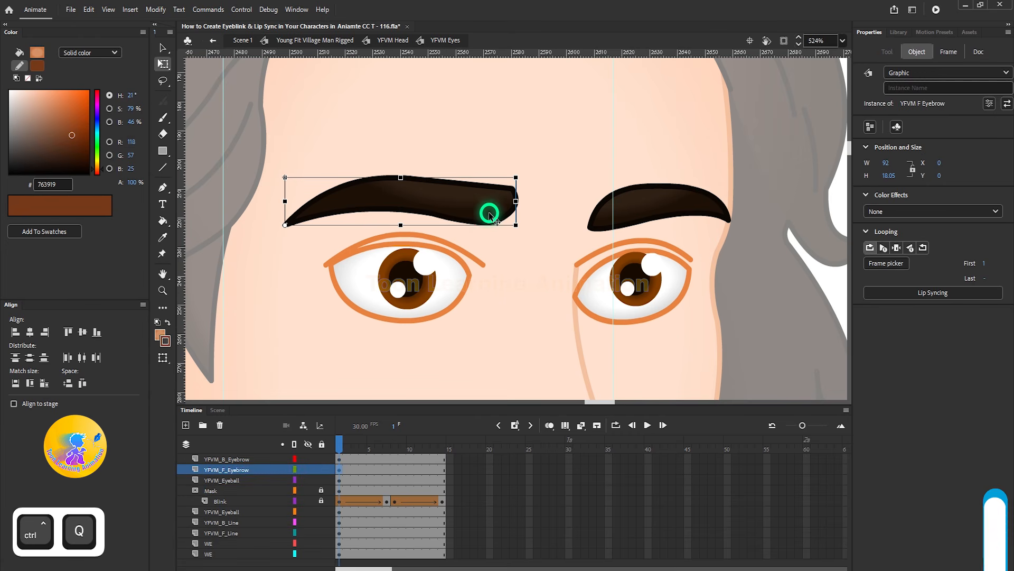
click(442, 470)
key(F6)
click(444, 471)
key(F6)
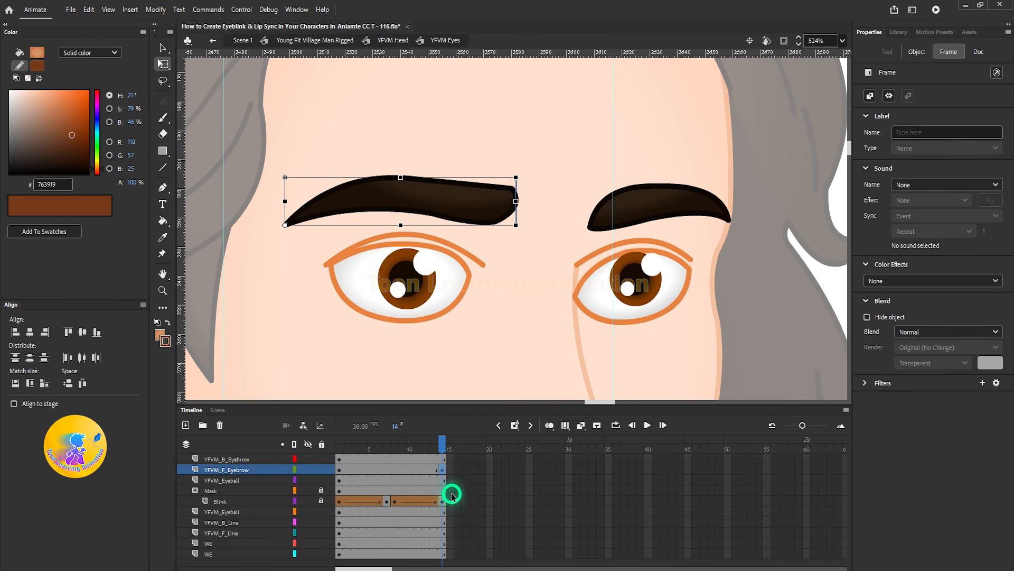
click(387, 472)
key(F6)
At frame 7, tilt the front eyebrow slightly down and nudge it to Y 1.45, and insert a keyframe at frame 8.
drag(518, 226, 519, 234)
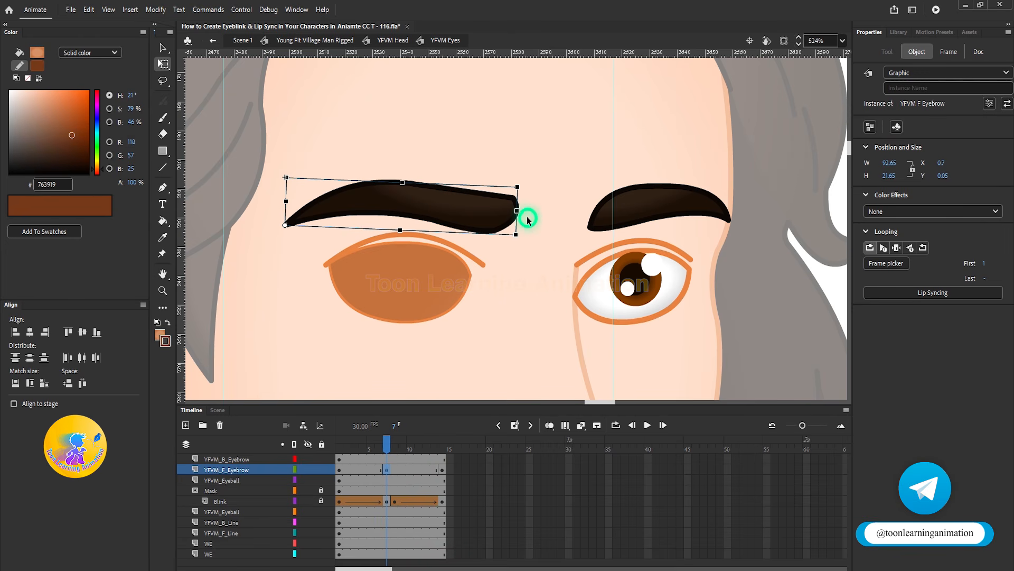
key(Down)
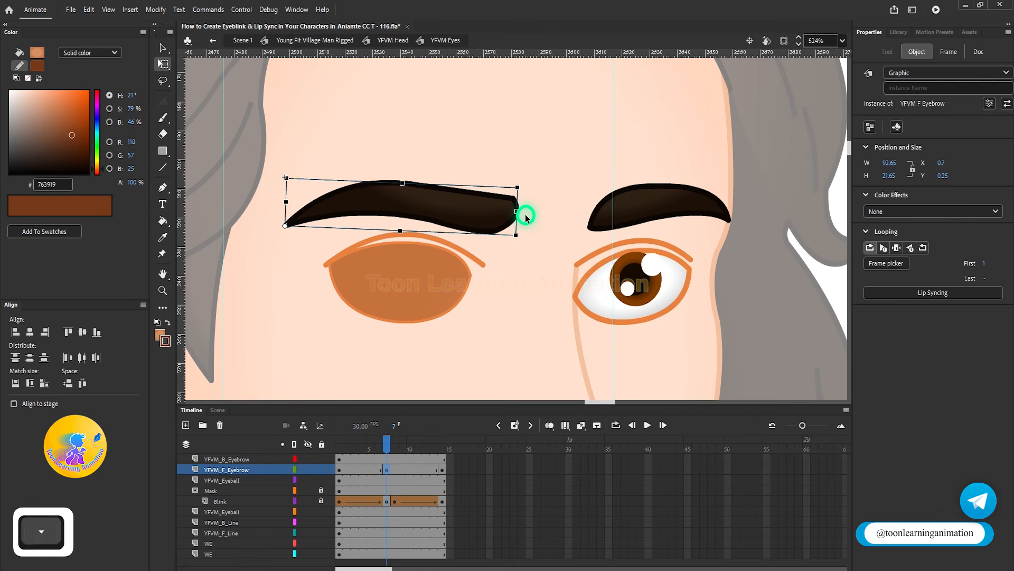
key(Down)
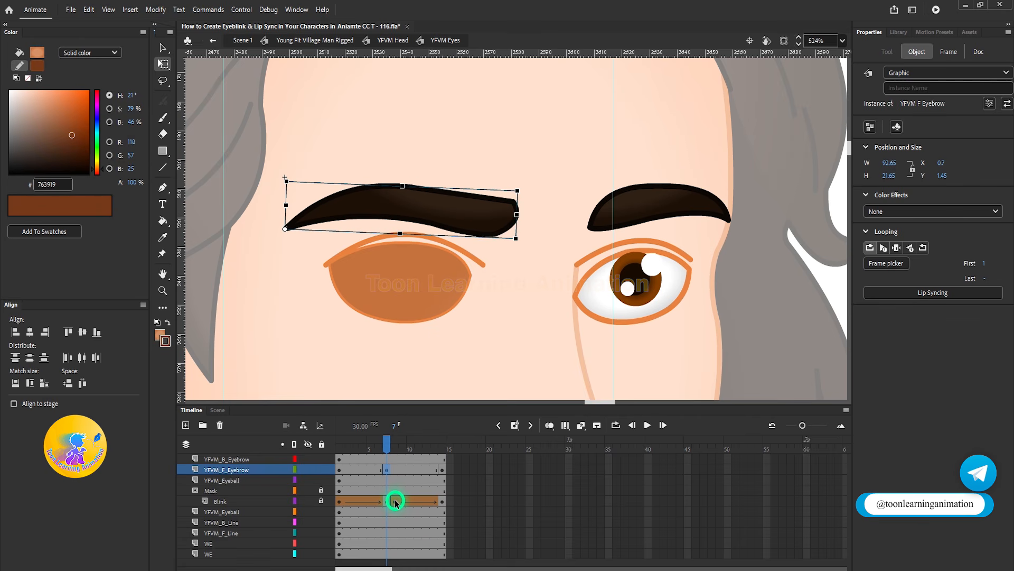
click(394, 471)
key(F6)
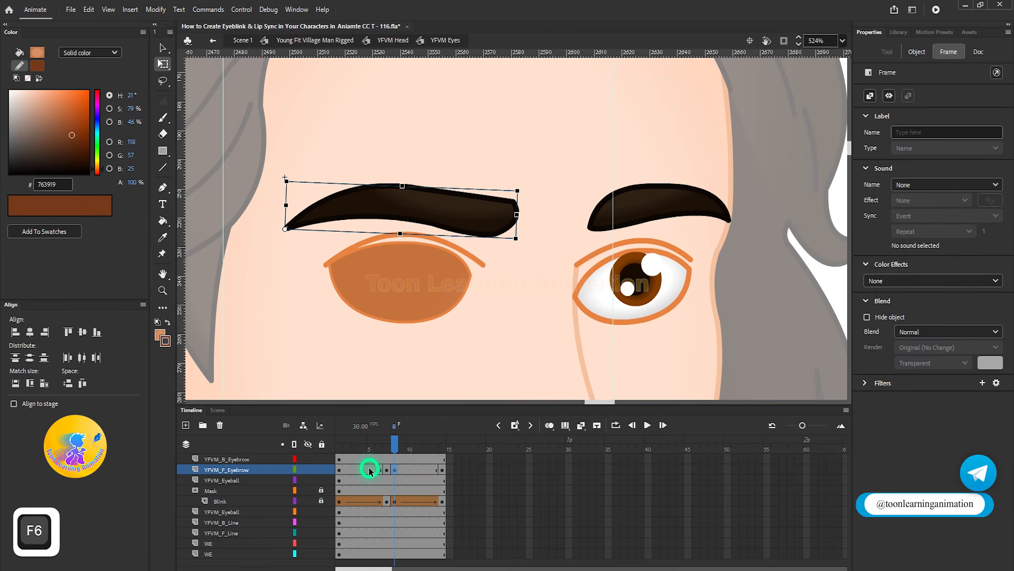
right_click(370, 470)
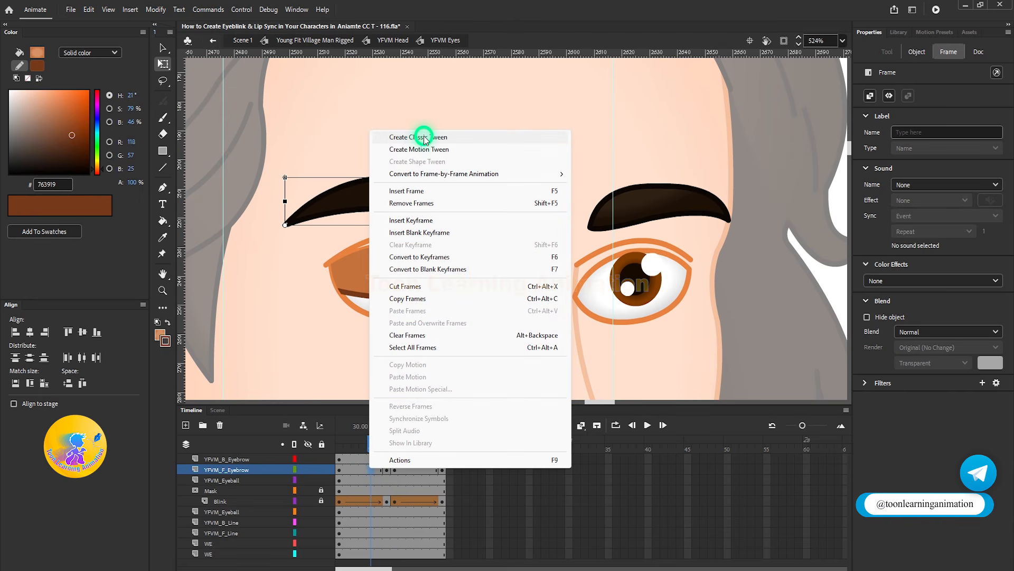
right_click(357, 469)
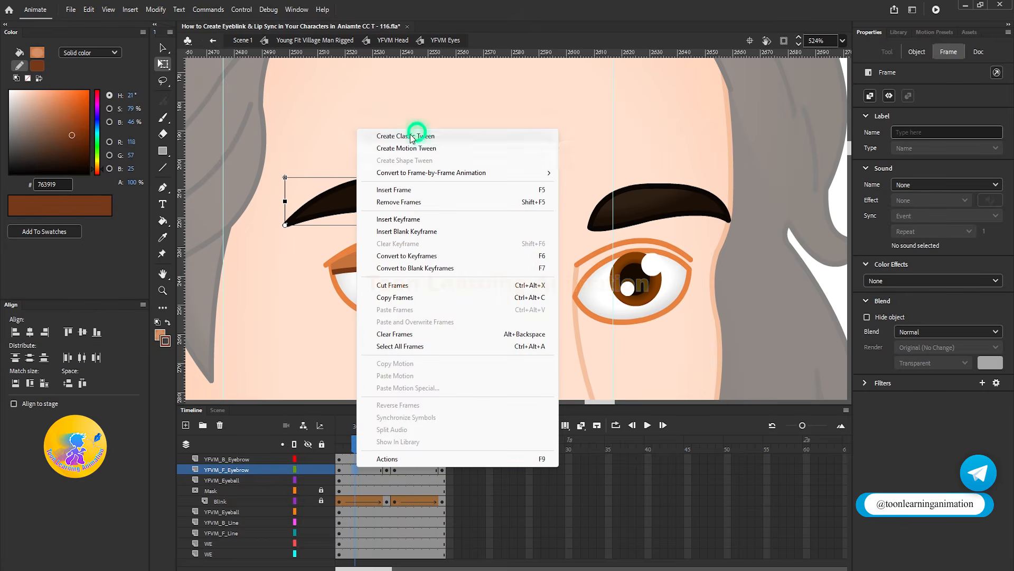
click(362, 186)
click(363, 197)
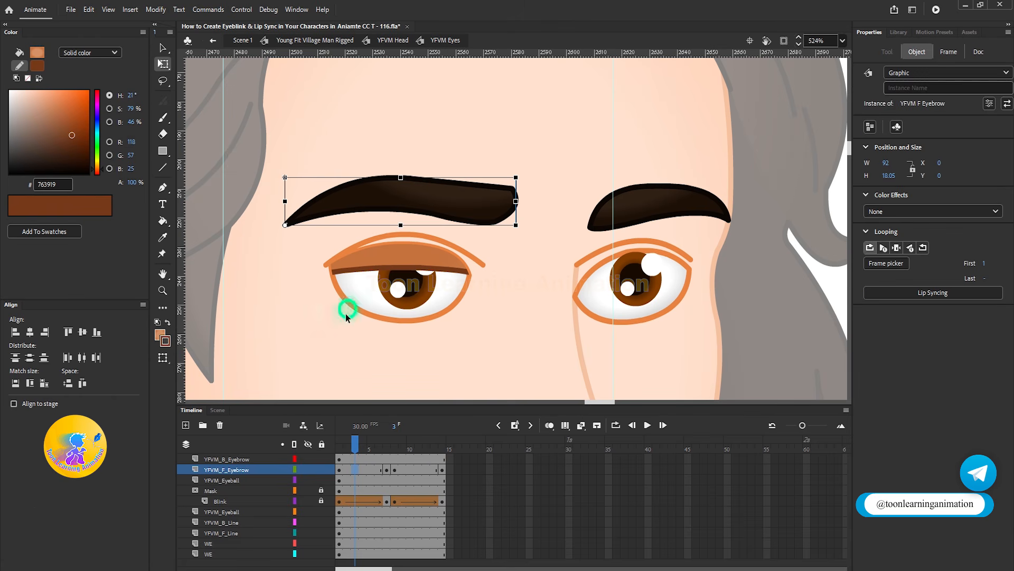
click(341, 499)
click(345, 449)
click(343, 469)
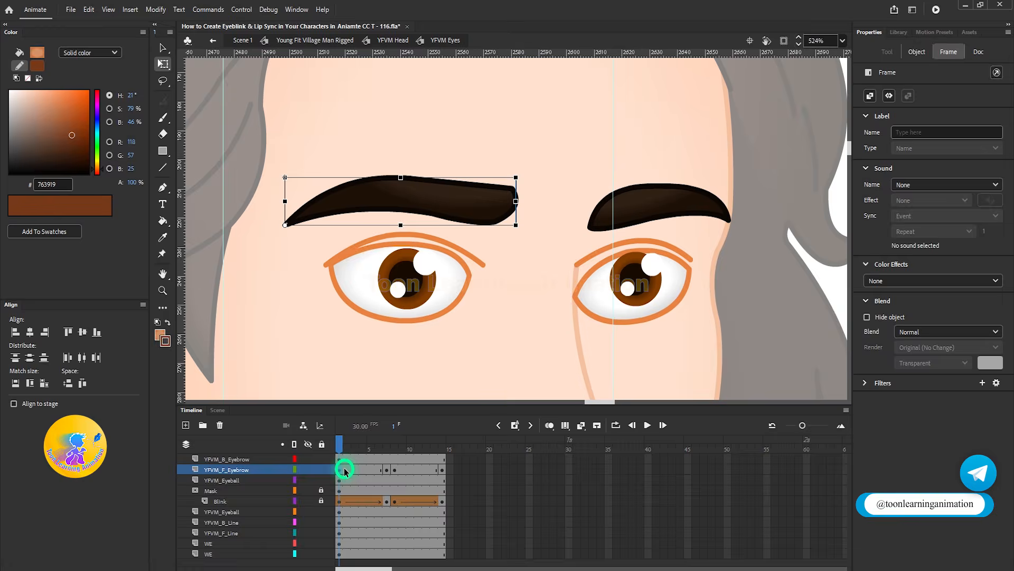
Create classic tweens on the YFVM_F_Eyebrow layer between frames 1 and 7 and between frames 8 and 14.
right_click(355, 469)
click(418, 135)
click(409, 469)
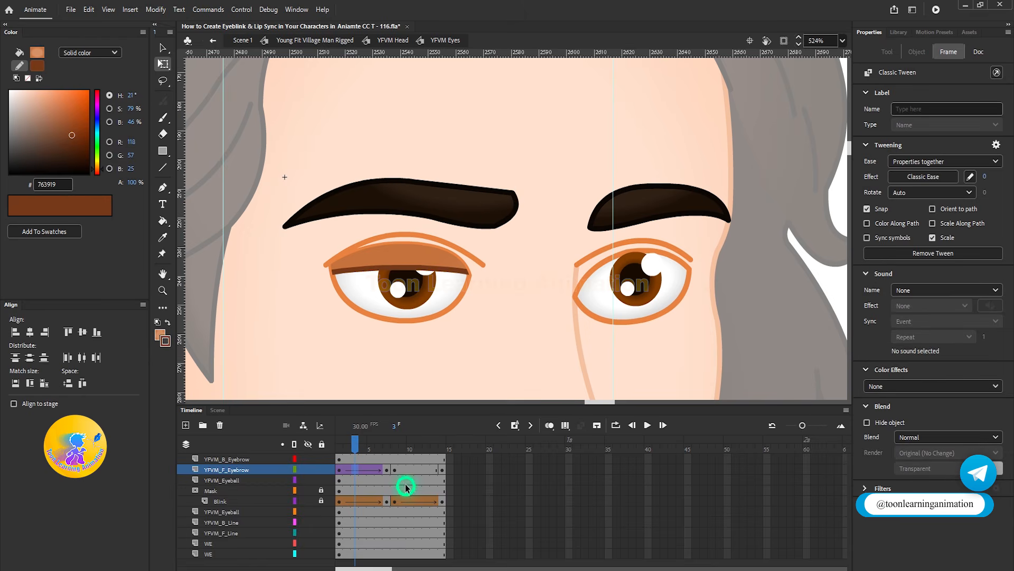
right_click(410, 469)
click(459, 139)
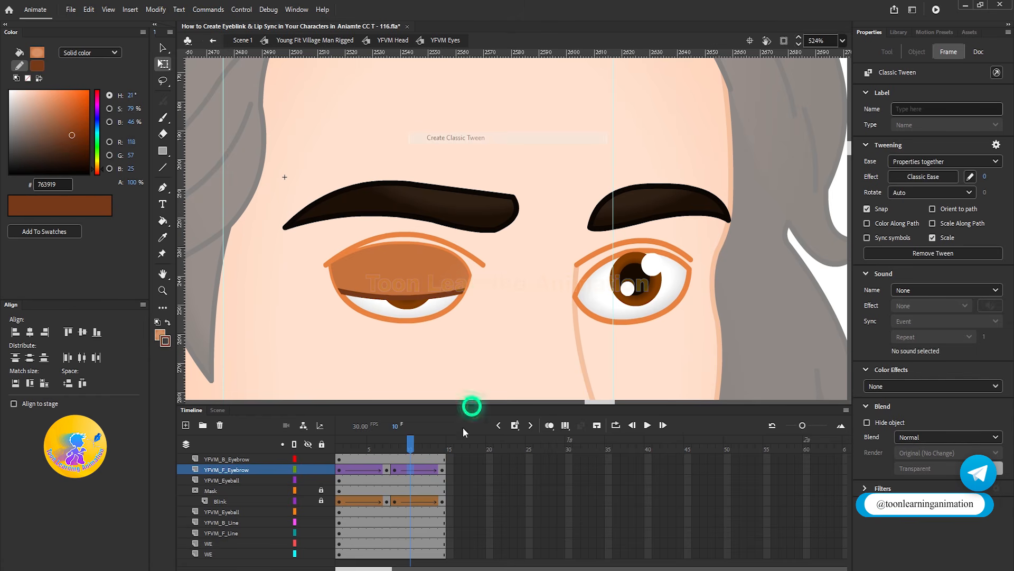
Play the animation from frame 1 to check the eyebrow movement with the blink.
click(337, 444)
key(Return)
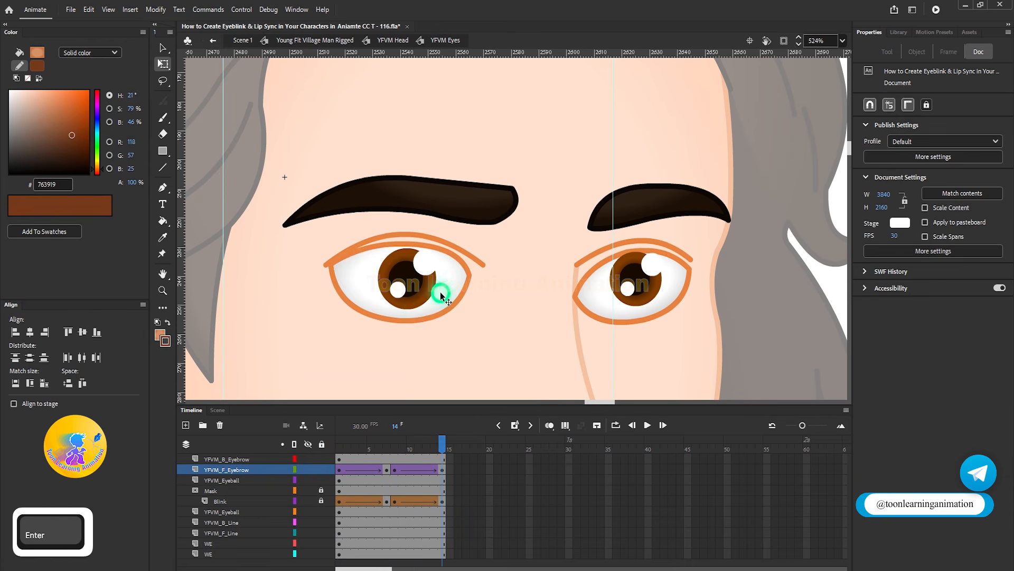
key(Return)
click(506, 286)
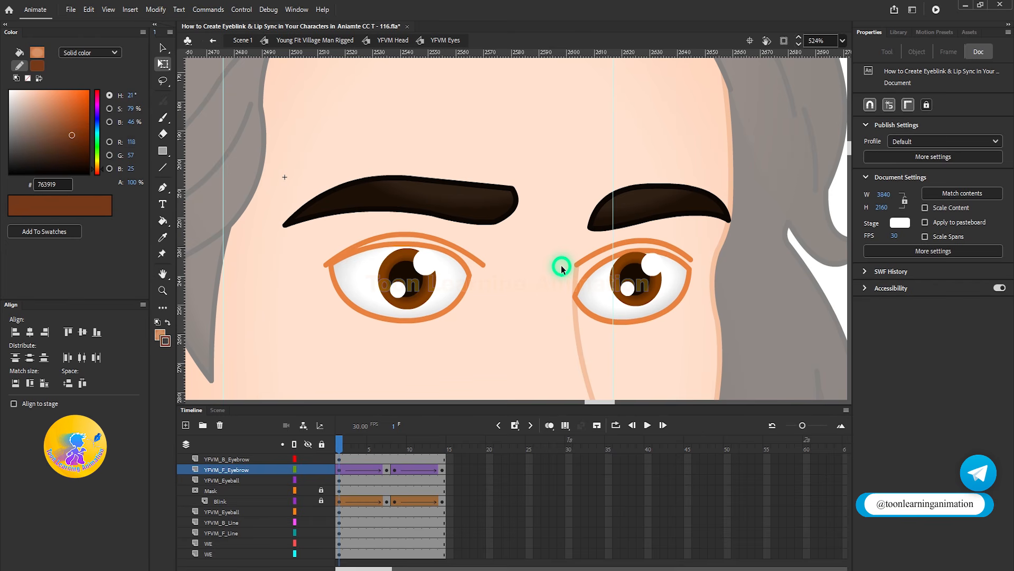
Inside the YFVM F Line symbol, break the line apart and raise its outer end slightly, and return to the YFVM Eyes symbol.
click(464, 249)
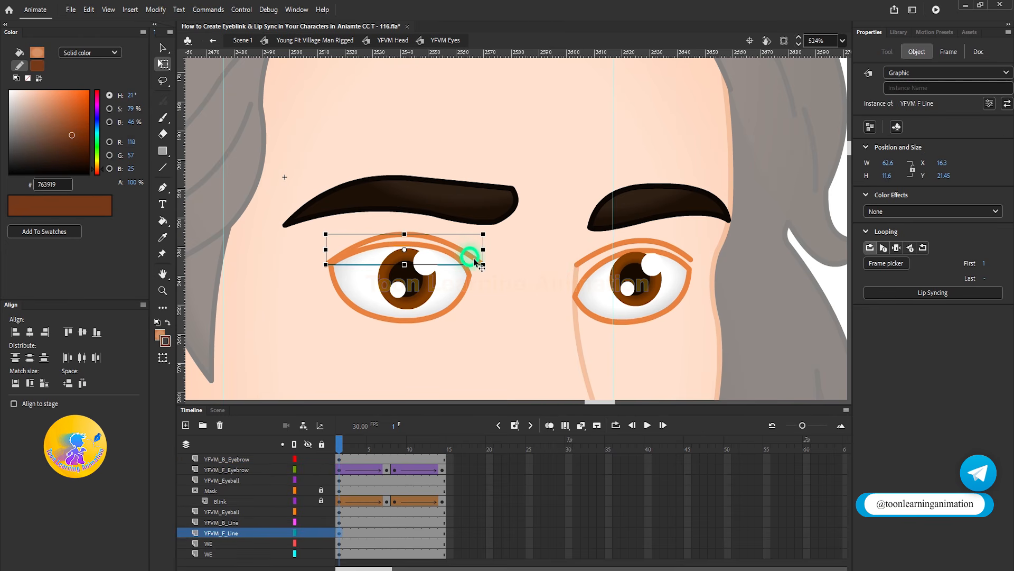
click(630, 243)
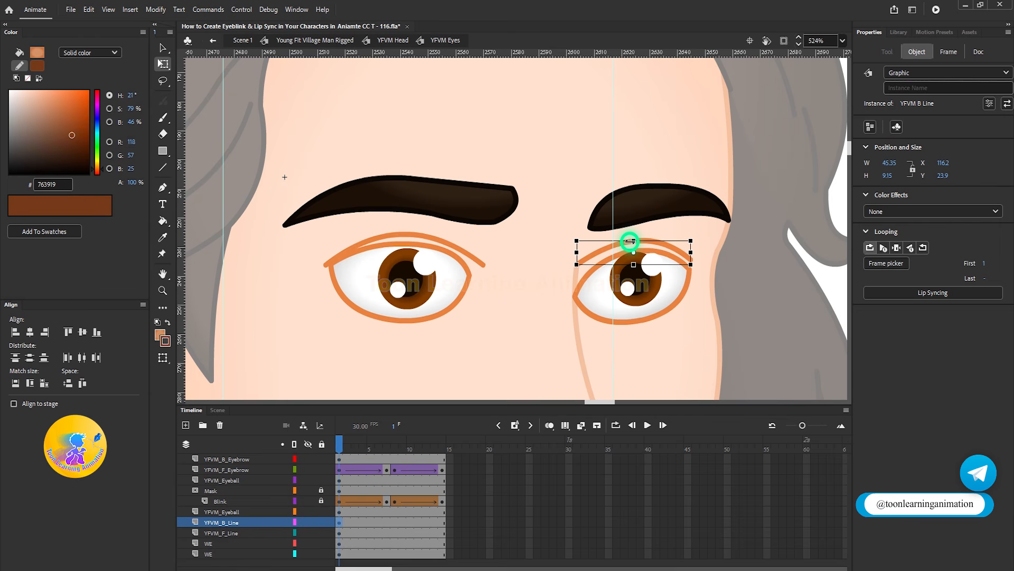
click(391, 229)
click(395, 233)
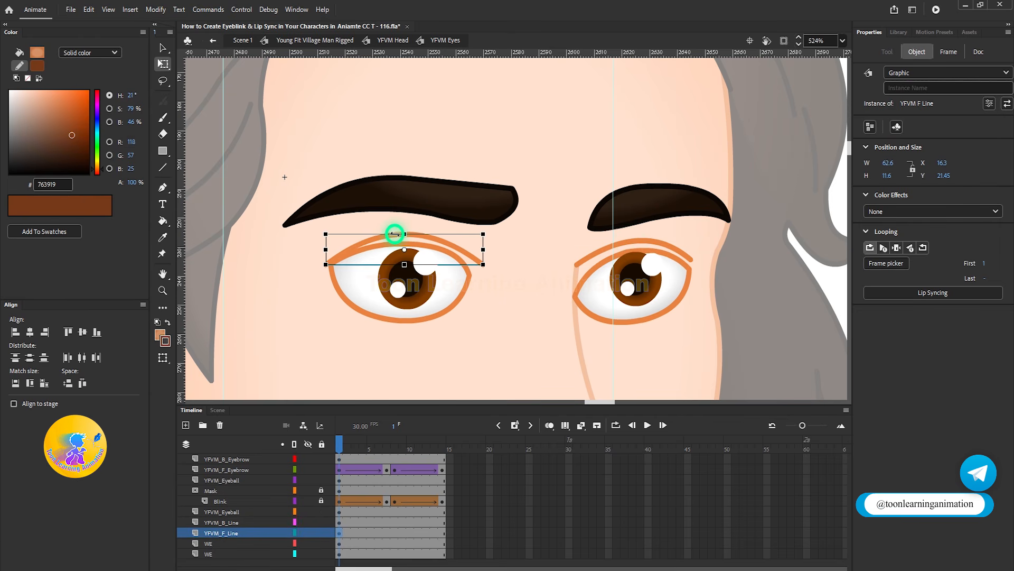
key(v)
double_click(395, 233)
click(331, 278)
click(325, 262)
key(ctrl+b)
click(324, 259)
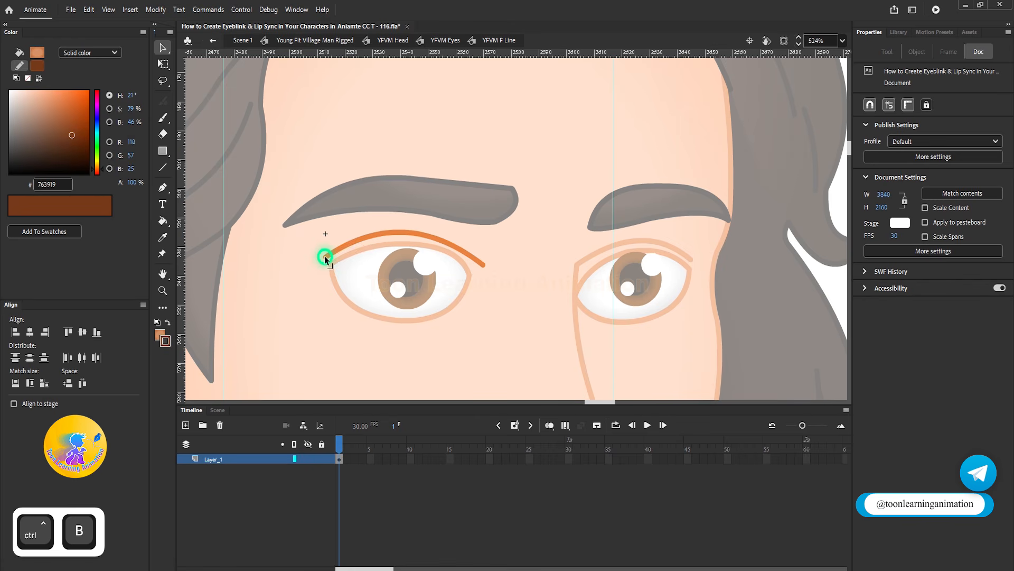
double_click(557, 259)
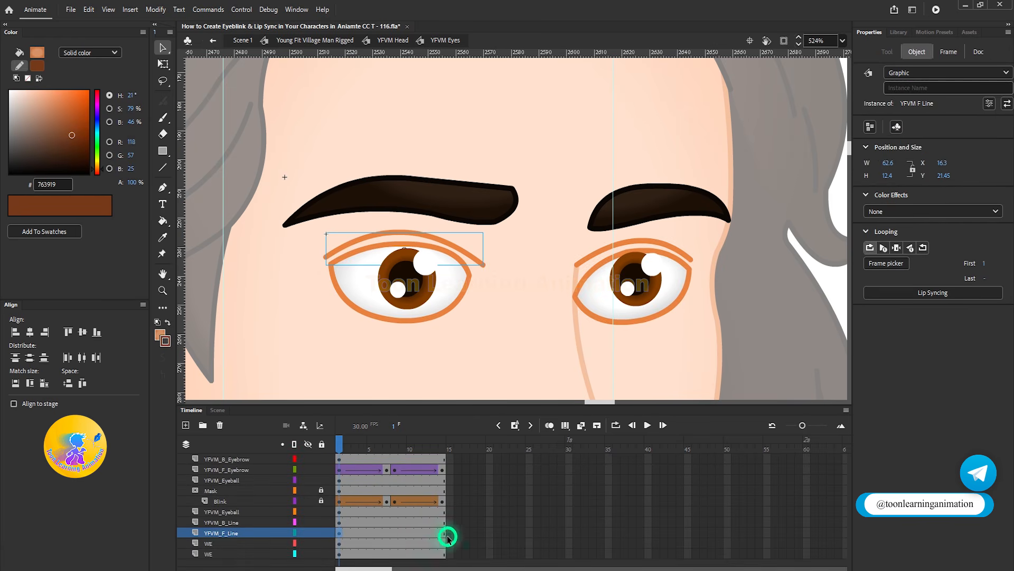
Insert keyframes at frames 14 and 7 of both the YFVM_B_Line and YFVM_F_Line layers.
drag(442, 533, 442, 523)
key(F6)
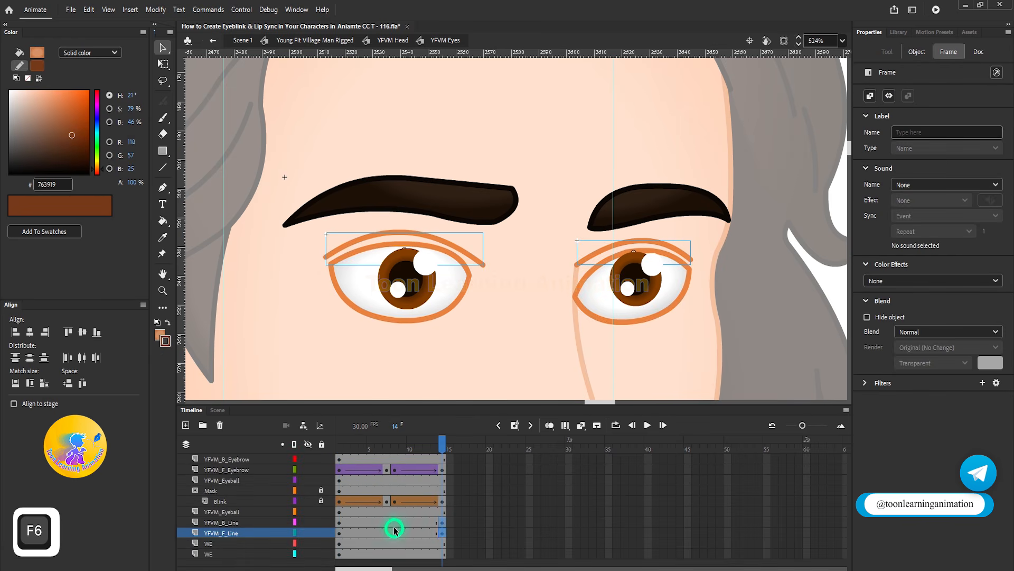
click(388, 531)
click(538, 296)
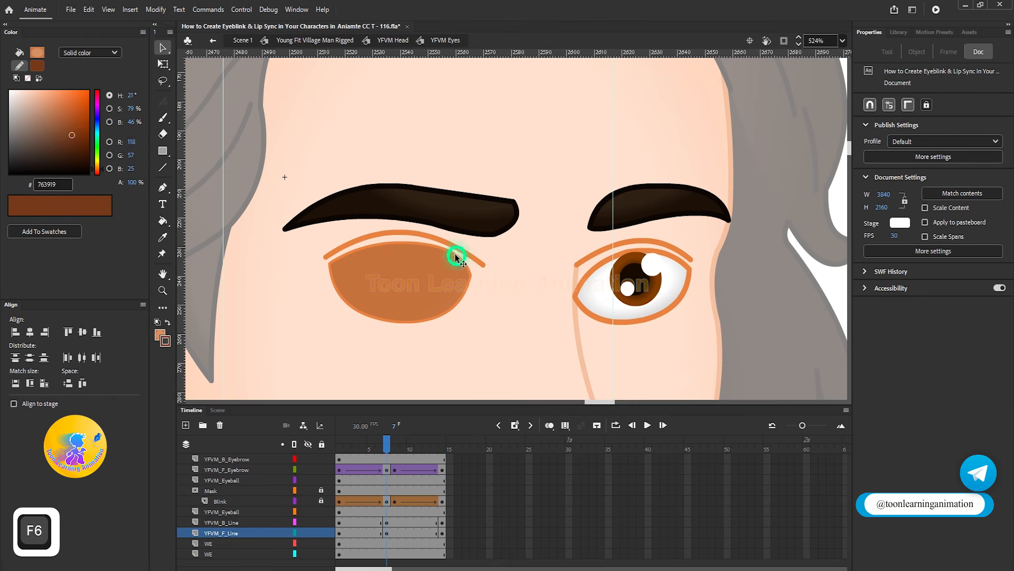
Try reshaping both upper eyelid lines together at frame 7 with Free Transform, and undo it.
click(430, 234)
shift+click(639, 239)
click(163, 64)
scroll(530, 229, up, 3)
drag(473, 233, 471, 238)
scroll(472, 238, down, 5)
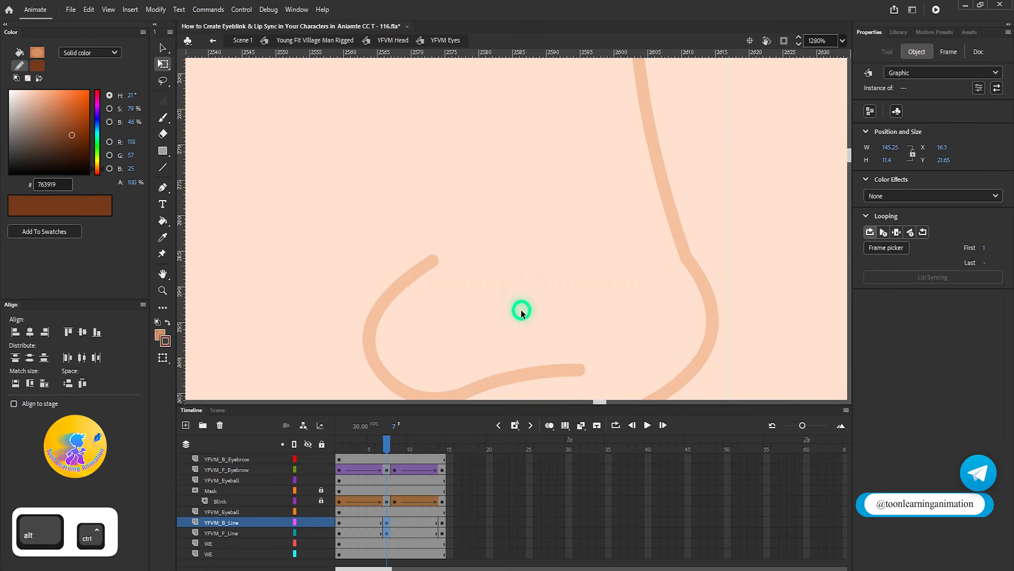
scroll(520, 300, down, 3)
scroll(507, 120, up, 2)
mouse_move(502, 128)
mouse_down()
mouse_move(503, 140)
mouse_move(505, 106)
mouse_move(506, 146)
mouse_move(503, 138)
mouse_move(502, 118)
mouse_move(516, 154)
mouse_move(516, 111)
mouse_move(516, 136)
mouse_up()
key(ctrl+z)
key(ctrl+z)
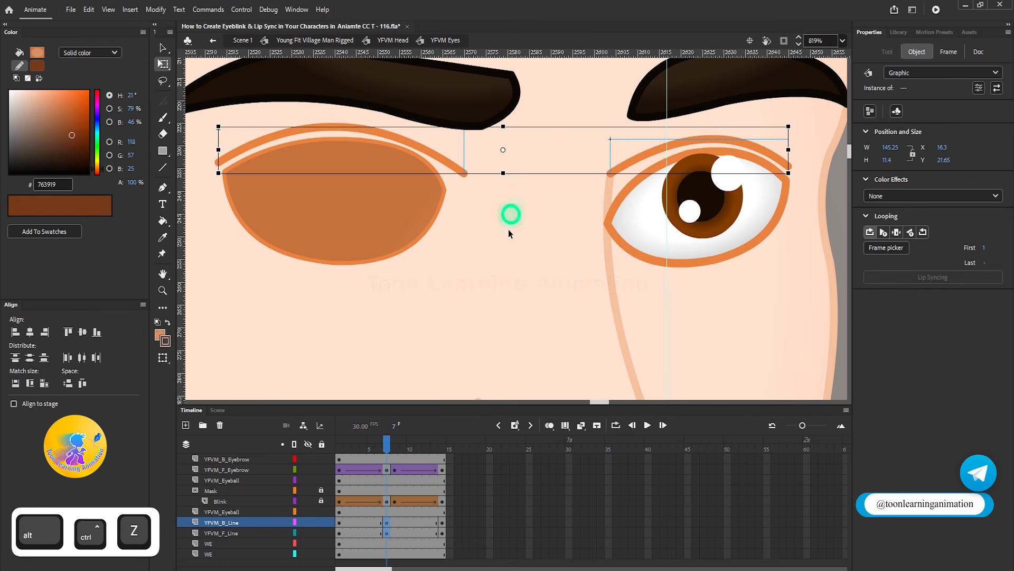
Move both upper eyelid lines at frame 7 slightly down to Y 22.1.
drag(386, 446, 386, 446)
click(410, 141)
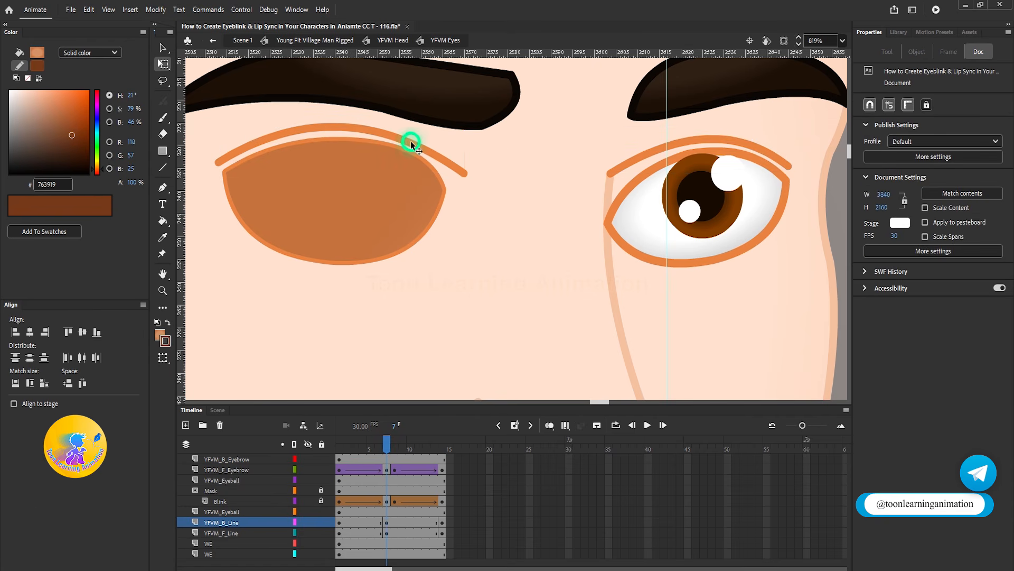
shift+click(687, 144)
key(Down)
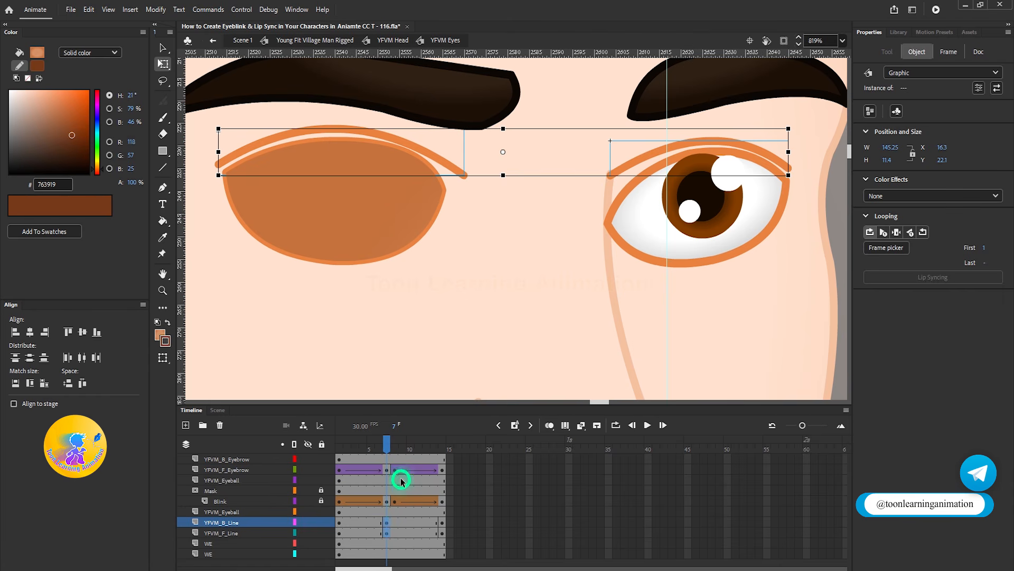
Insert keyframes at frame 8 of both line layers, create classic tweens across frames 1–7 and 8–14, and return to frame 1.
mouse_move(394, 523)
mouse_down()
mouse_move(363, 531)
mouse_move(410, 531)
mouse_up()
key(F6)
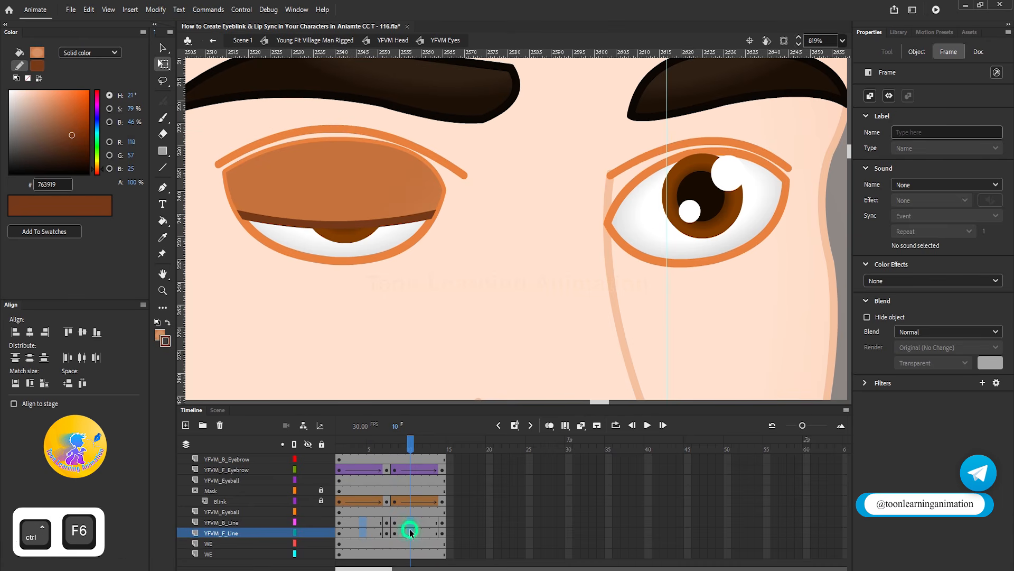
right_click(410, 531)
click(443, 199)
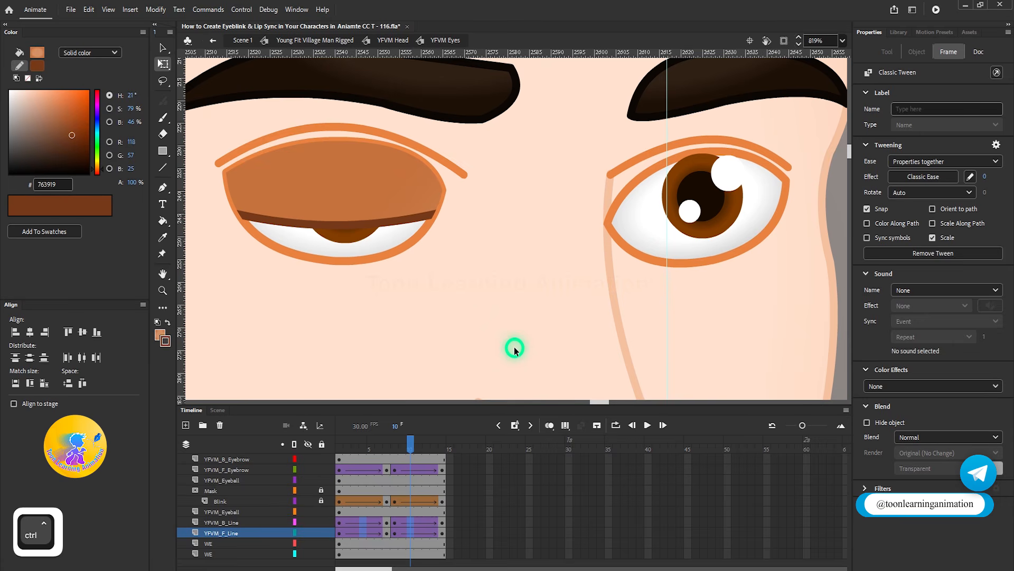
click(339, 453)
scroll(534, 326, down, 4)
mouse_move(344, 454)
mouse_down()
mouse_move(412, 452)
mouse_move(319, 446)
mouse_move(475, 448)
mouse_move(336, 449)
mouse_up()
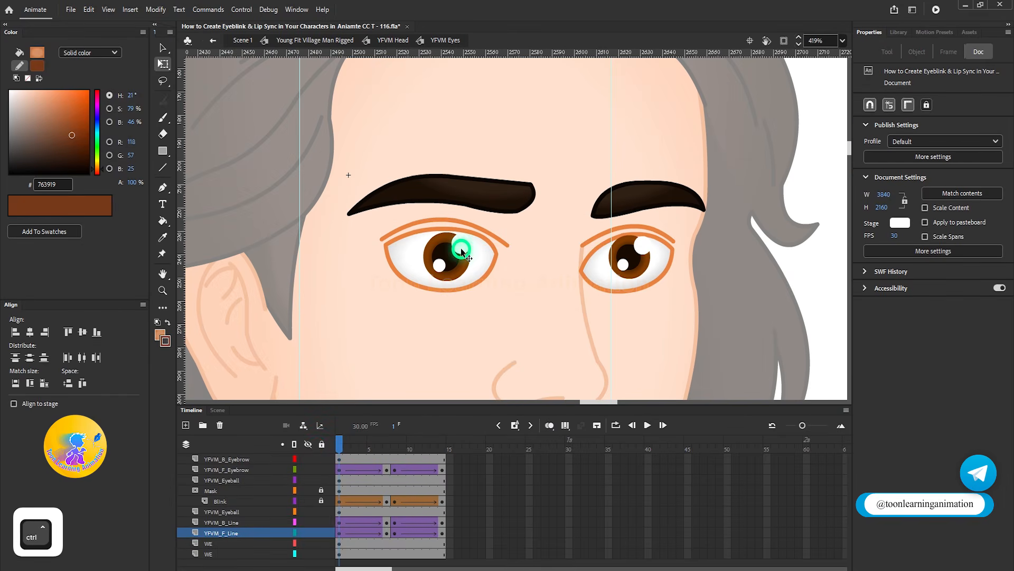
Insert keyframes at frames 14 and 7 of the near eye's YFVM_Eyeball layer.
scroll(461, 251, up, 2)
click(432, 275)
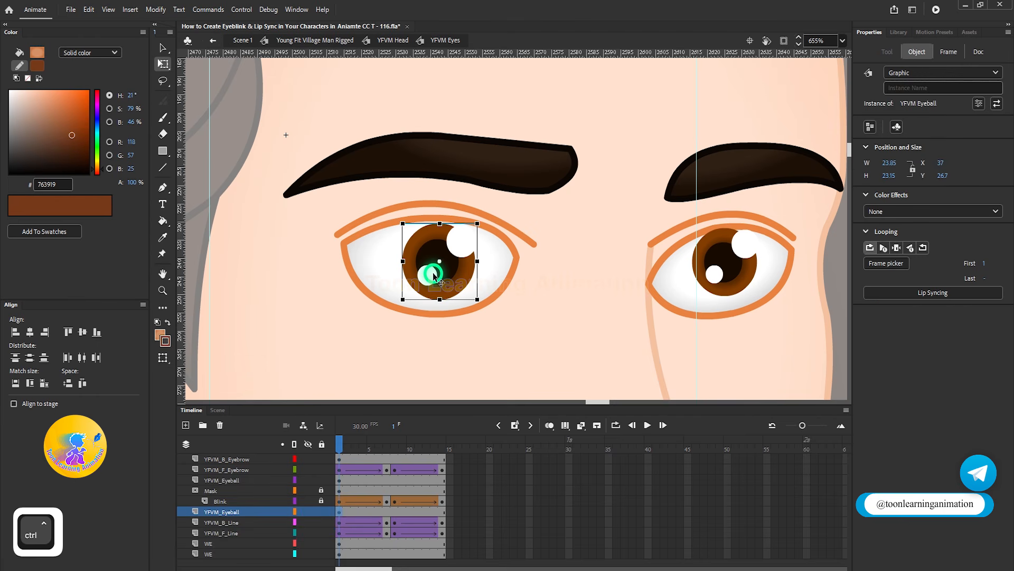
click(442, 510)
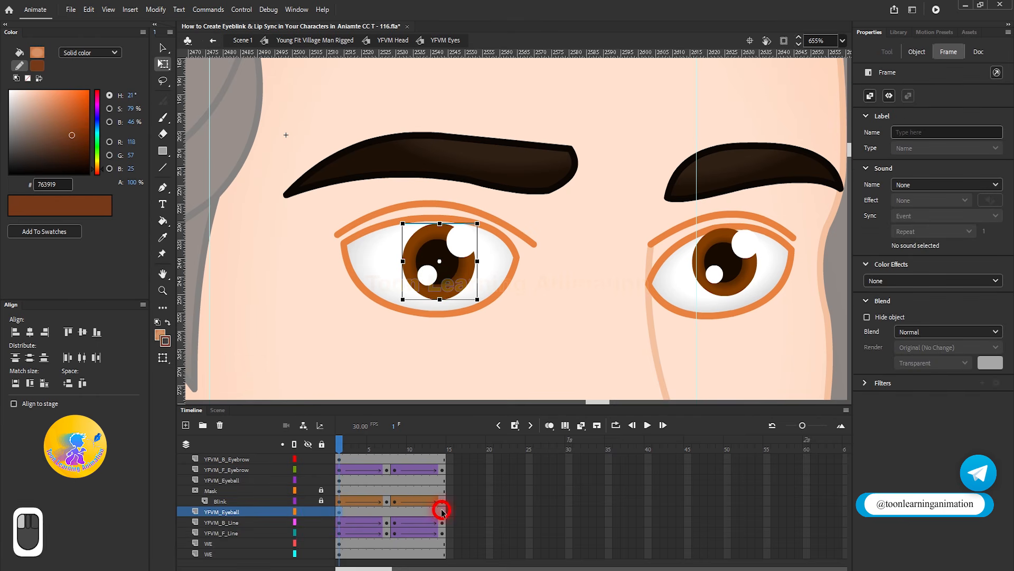
key(F6)
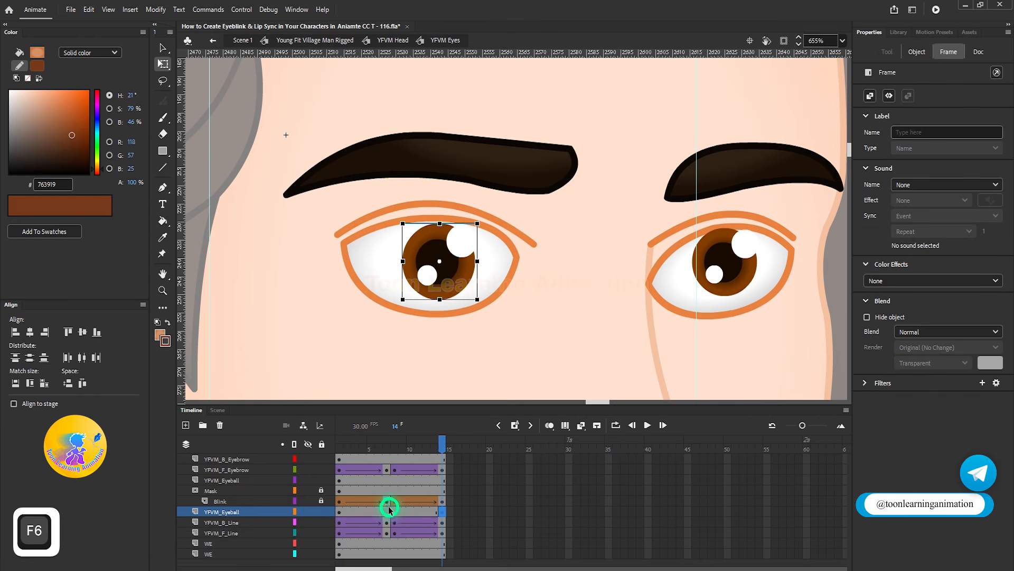
click(386, 508)
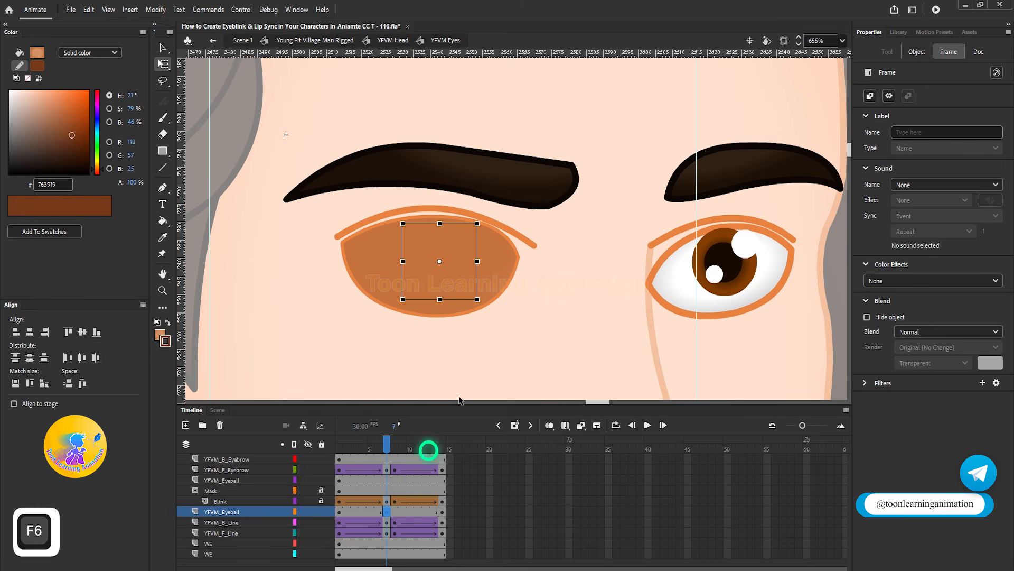
key(F6)
Hide the masked Blink layer and move the near eyeball at frame 7 down to Y 29.4.
ctrl+scroll(455, 291, up, 3)
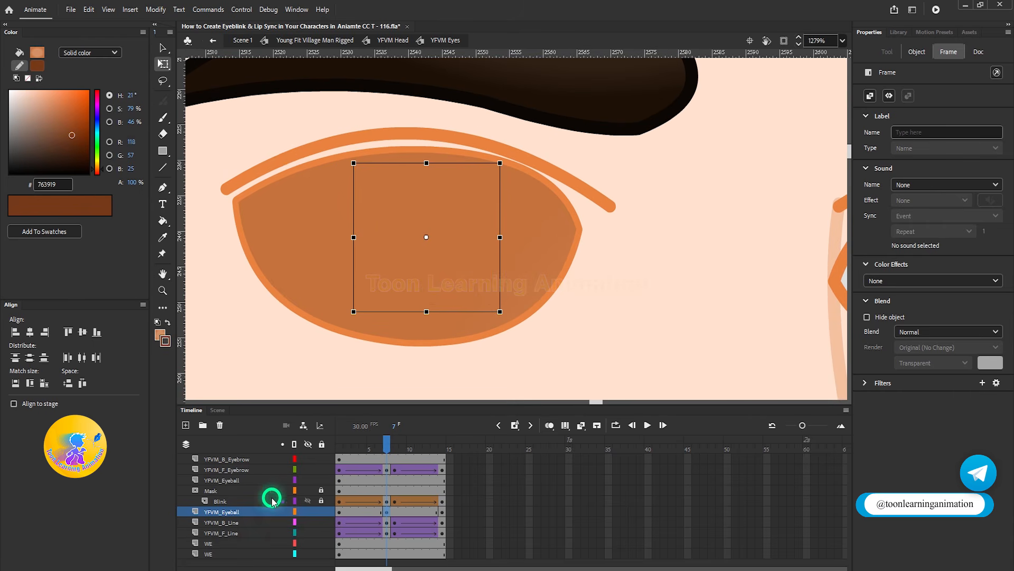
click(308, 501)
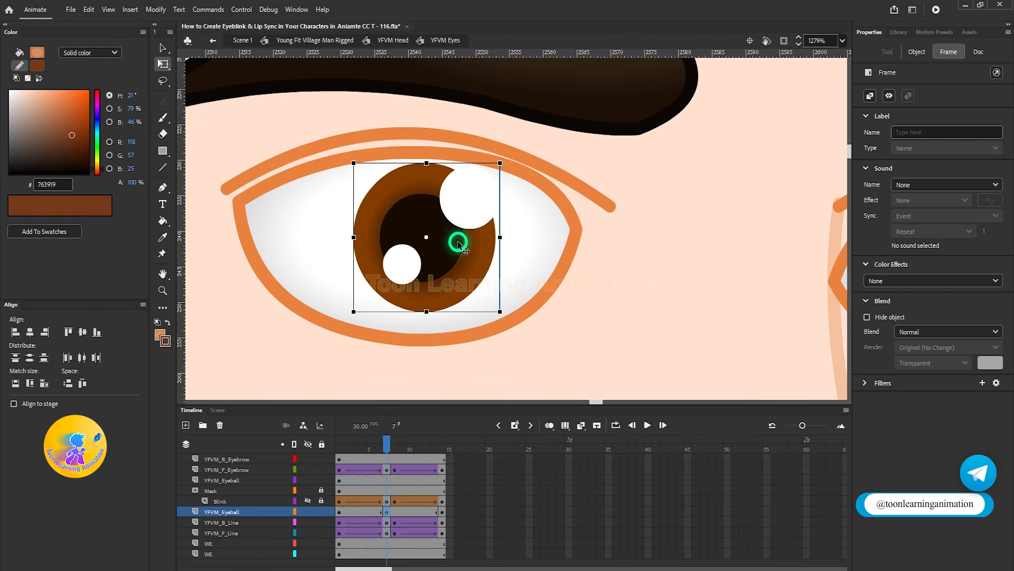
drag(453, 245, 457, 257)
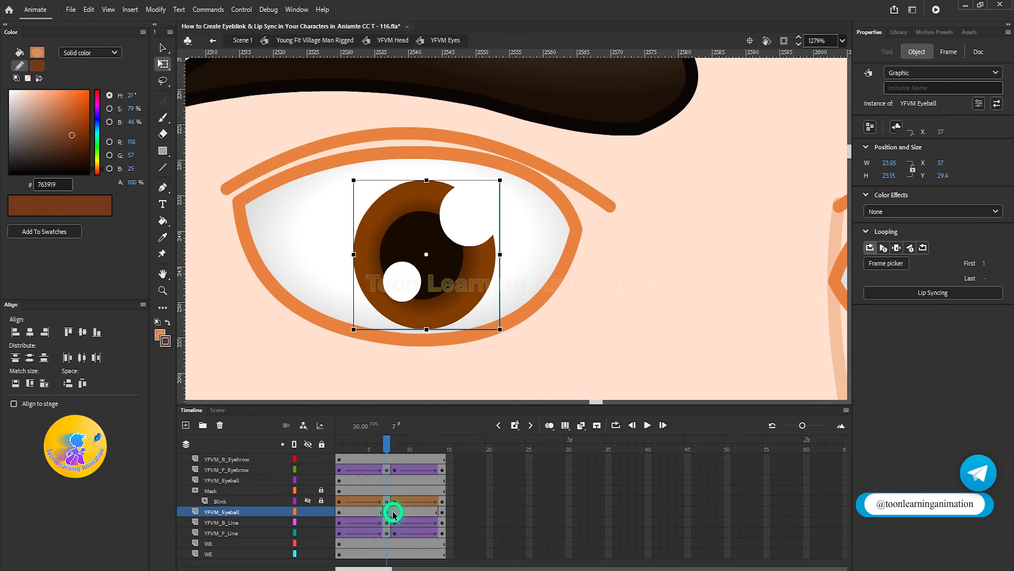
Insert a keyframe at frame 8 of the near YFVM_Eyeball layer and create classic tweens across frames 1–7 and 8–14.
drag(394, 511, 395, 536)
key(F6)
click(363, 512)
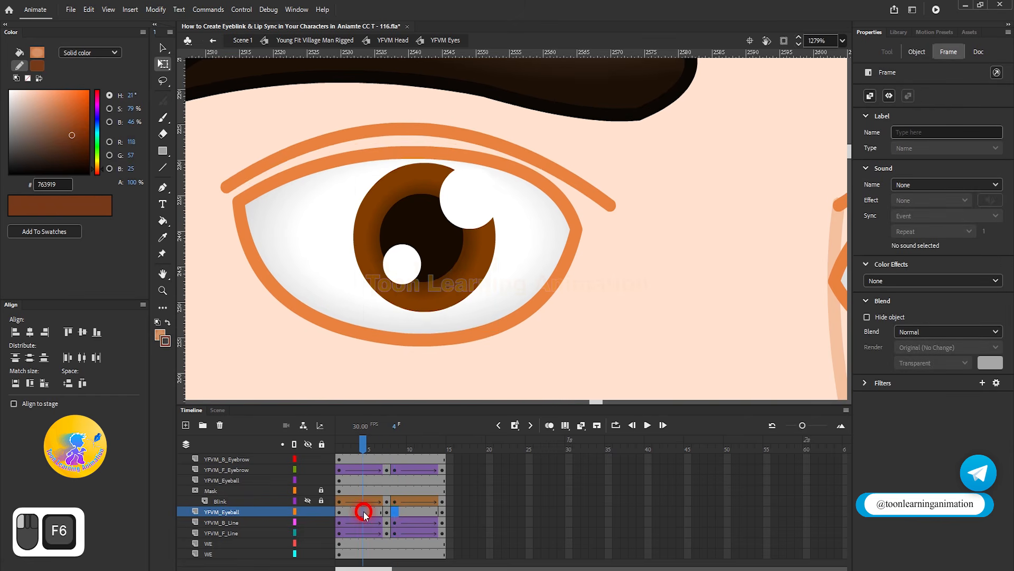
ctrl+click(411, 511)
right_click(413, 511)
click(496, 180)
scroll(488, 230, down, 4)
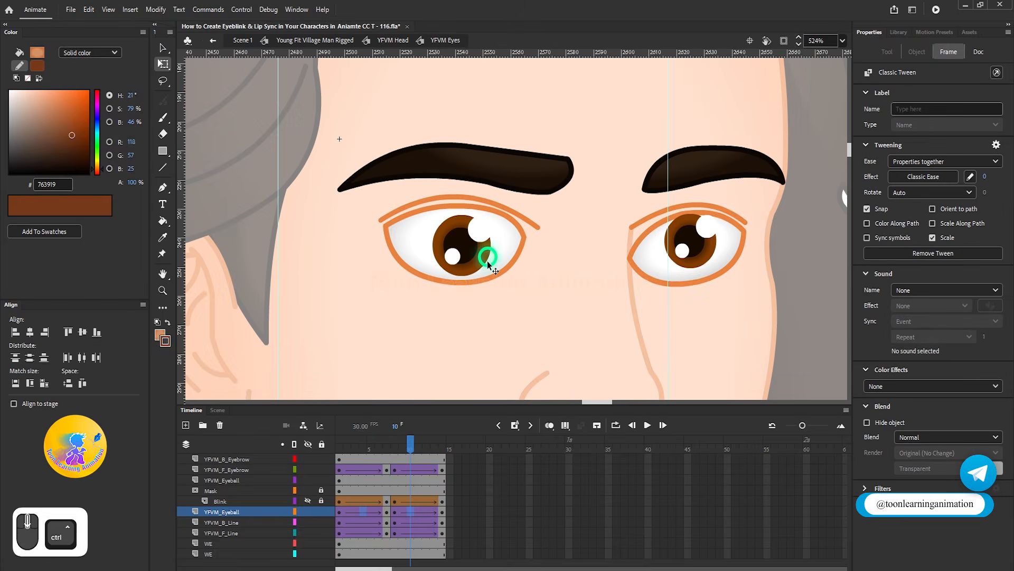
Show the masked Blink layer again, play the animation to check the near eye's blink, and return to frame 1.
click(341, 443)
key(Return)
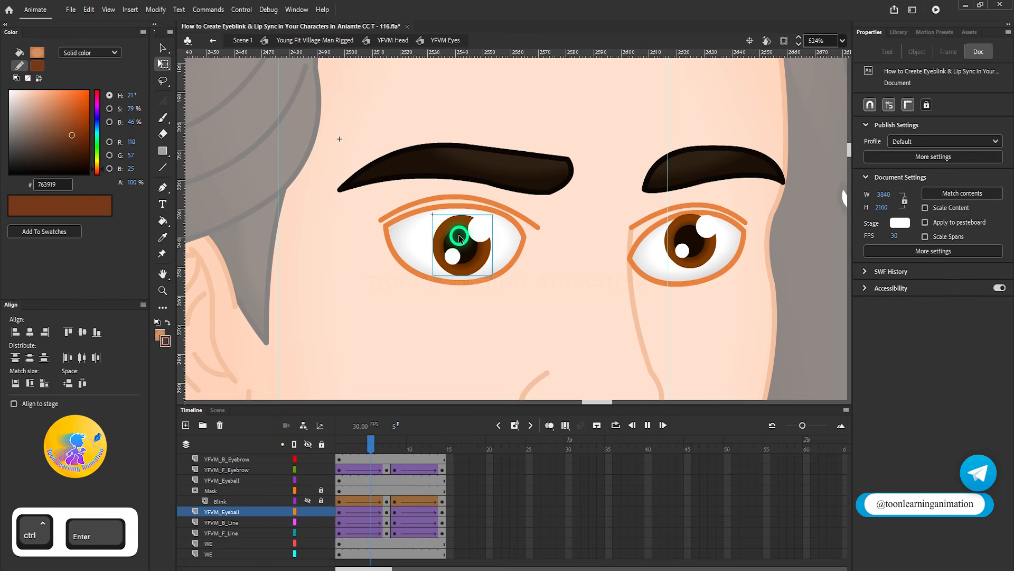
click(308, 501)
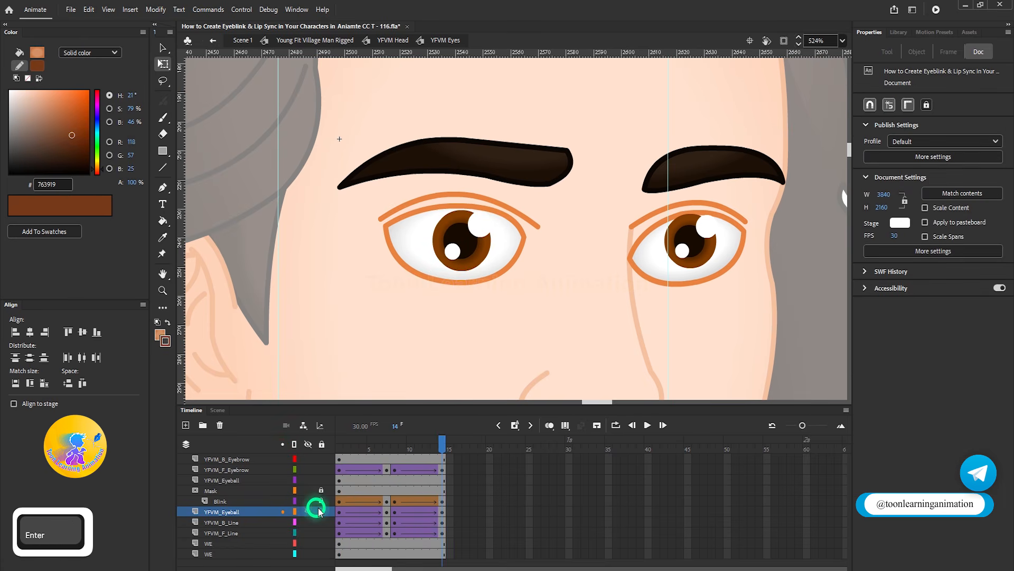
key(Return)
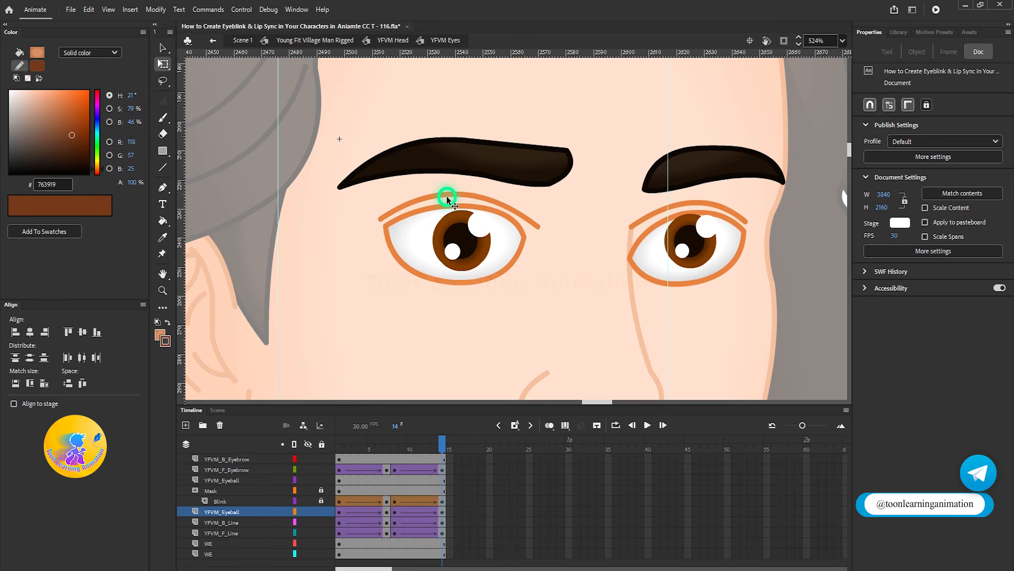
click(344, 445)
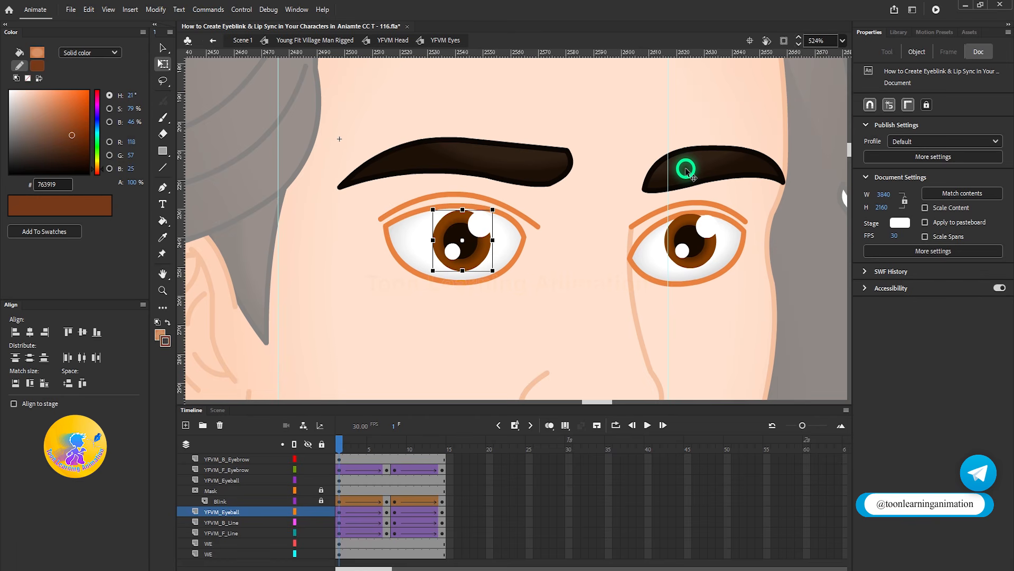
Add a new layer above the far eye's YFVM_Eyeball layer and name it Blink.
drag(737, 244, 754, 260)
key(ctrl+z)
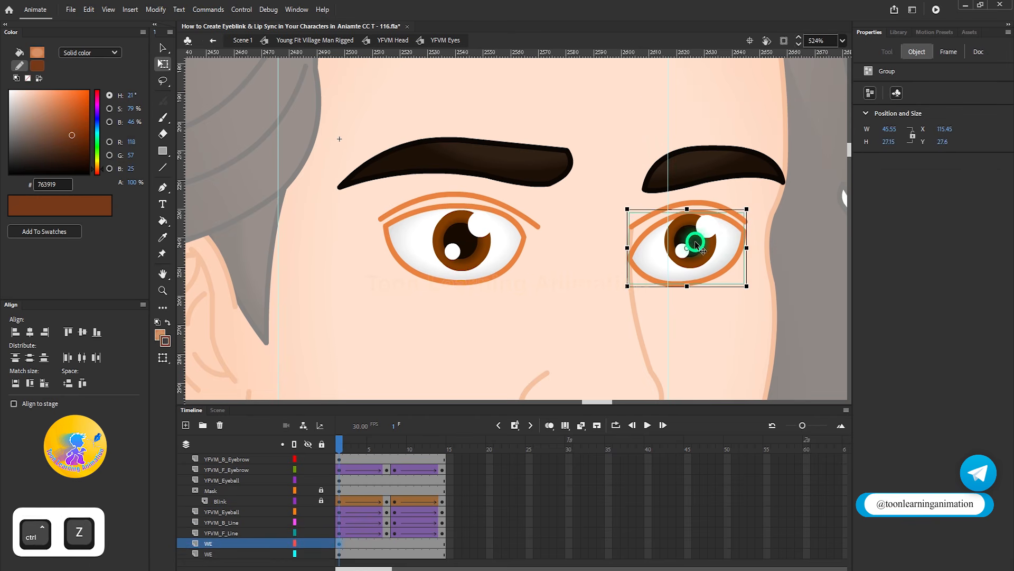
click(721, 224)
click(186, 425)
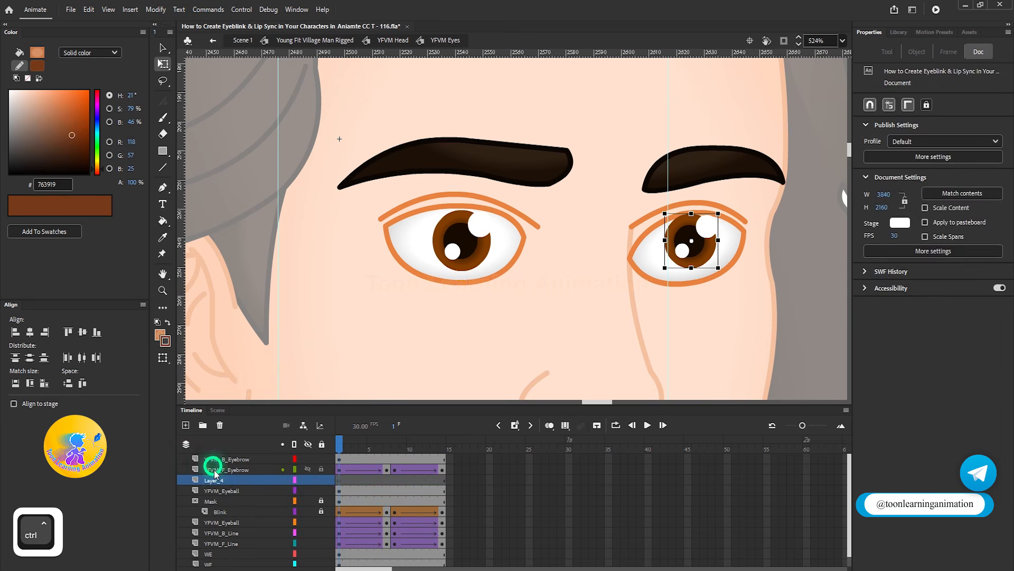
double_click(219, 479)
text(EI)
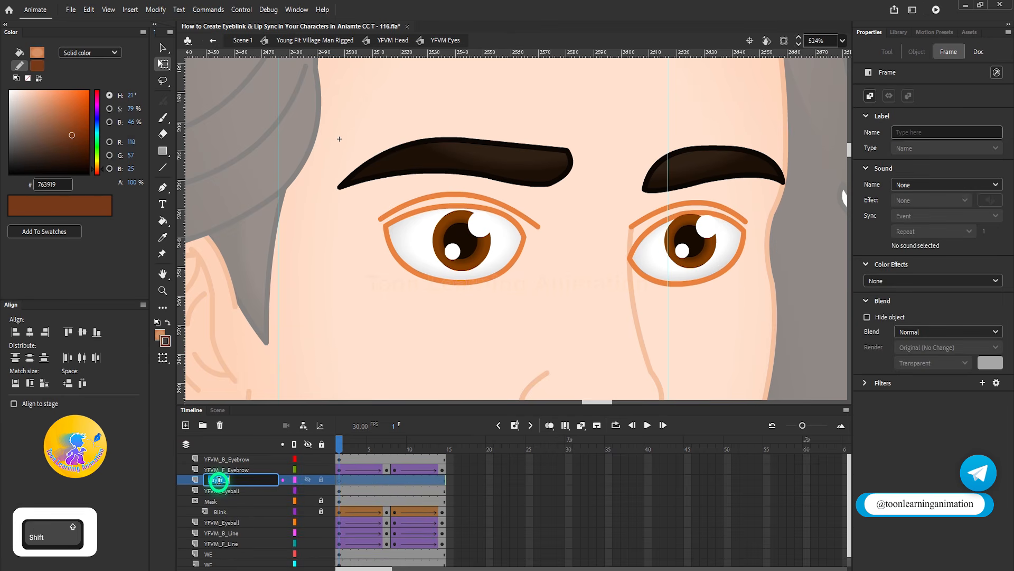
text(ink)
key(Return)
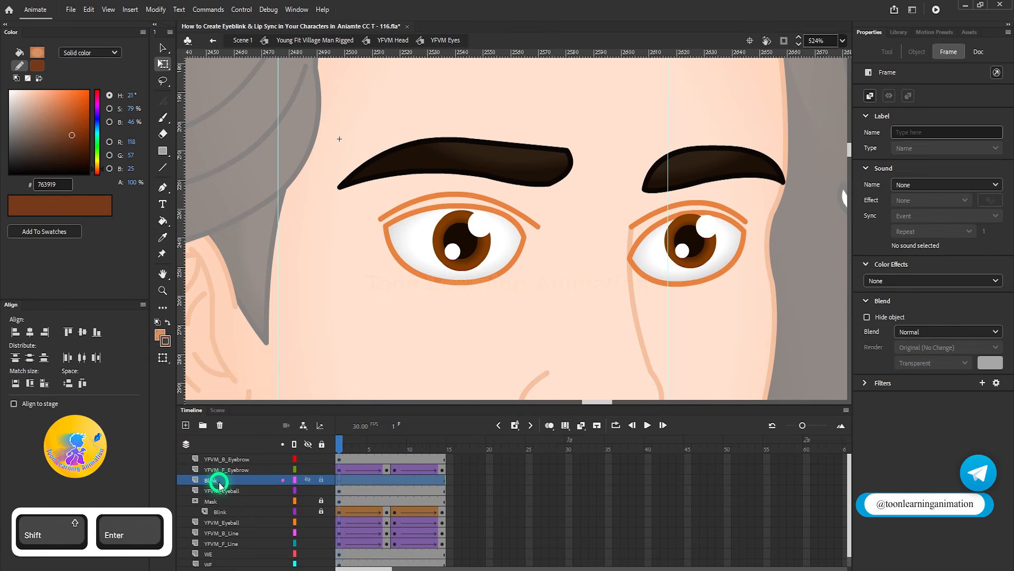
Draw a rectangle with orange gradient fill and brown 763919 stroke covering the far eye, and break it apart.
click(162, 152)
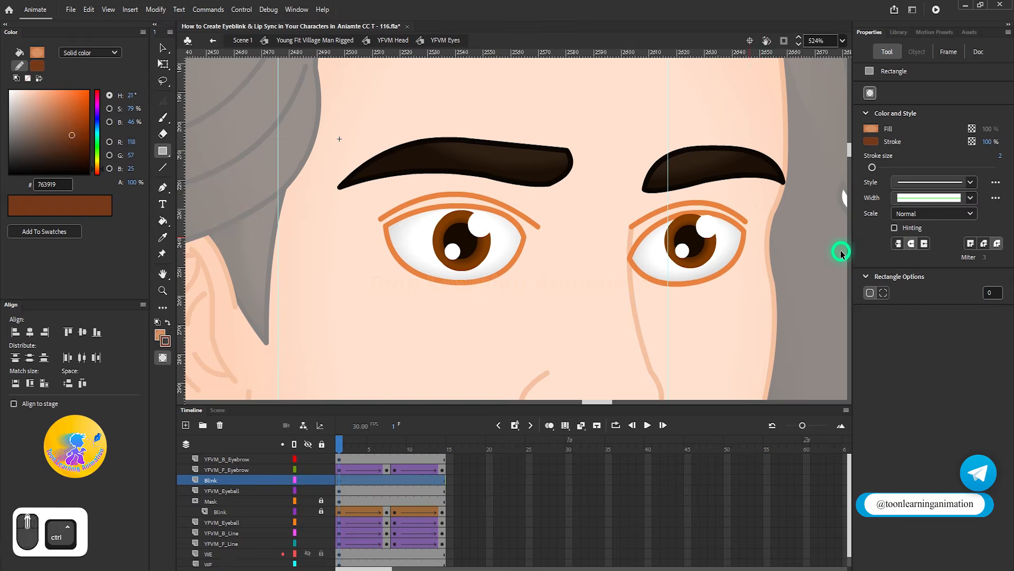
scroll(835, 252, up, 3)
drag(806, 290, 732, 282)
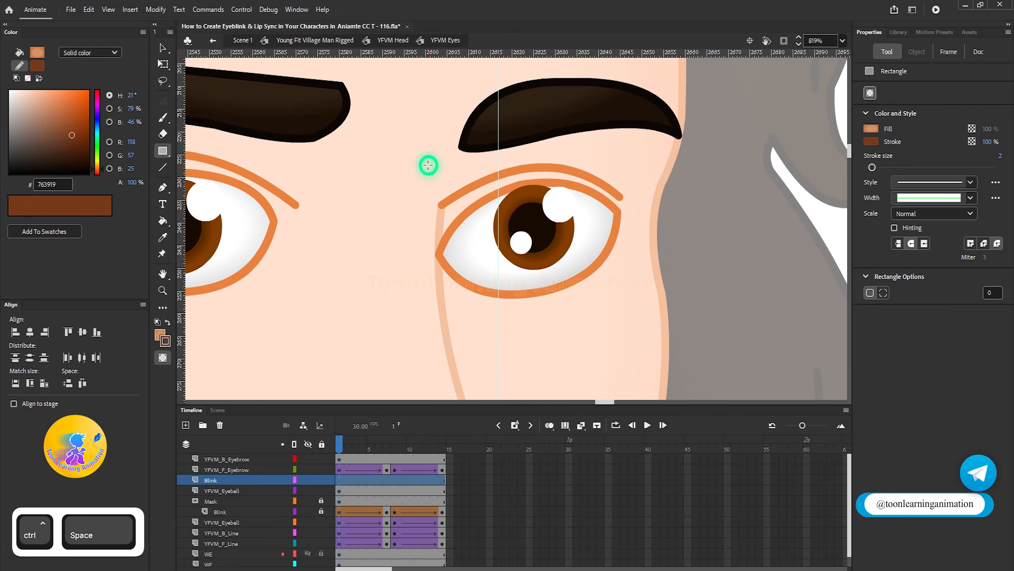
drag(426, 160, 636, 305)
key(v)
click(550, 294)
key(ctrl+b)
drag(554, 273, 584, 267)
key(ctrl+z)
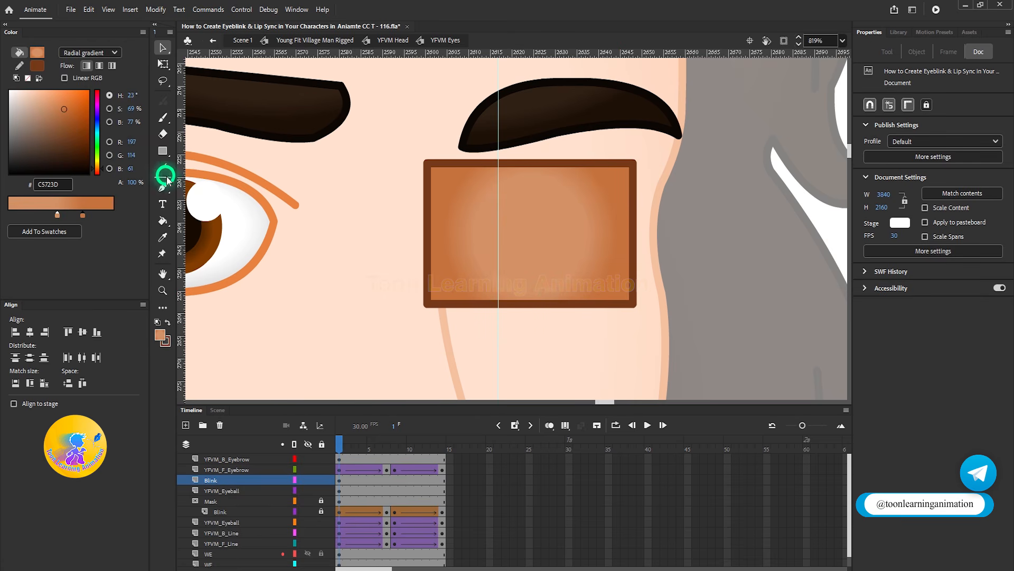
Bend the lower edge of the far eyelid rectangle upward into an arch.
click(163, 151)
click(163, 47)
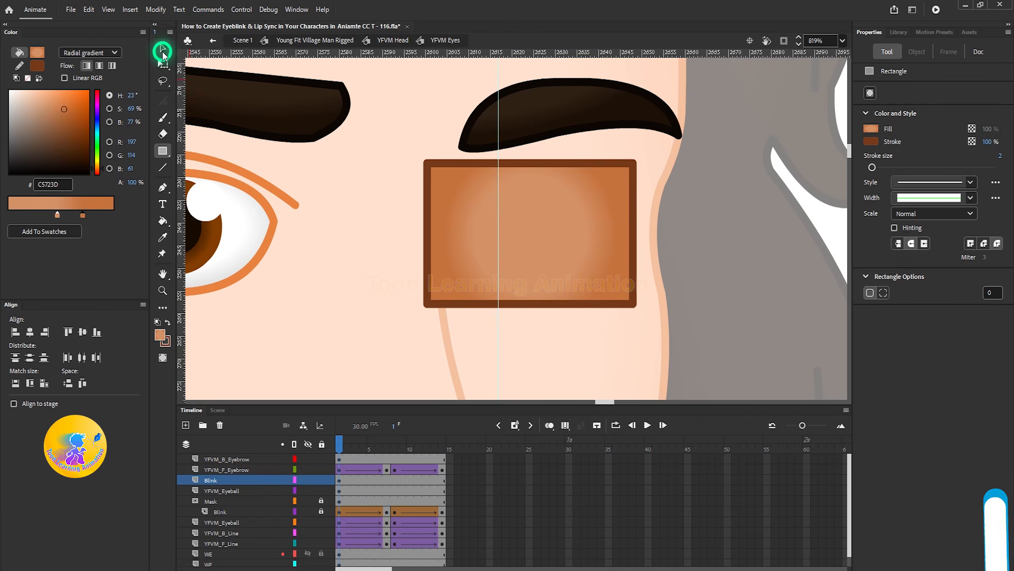
click(233, 88)
click(555, 305)
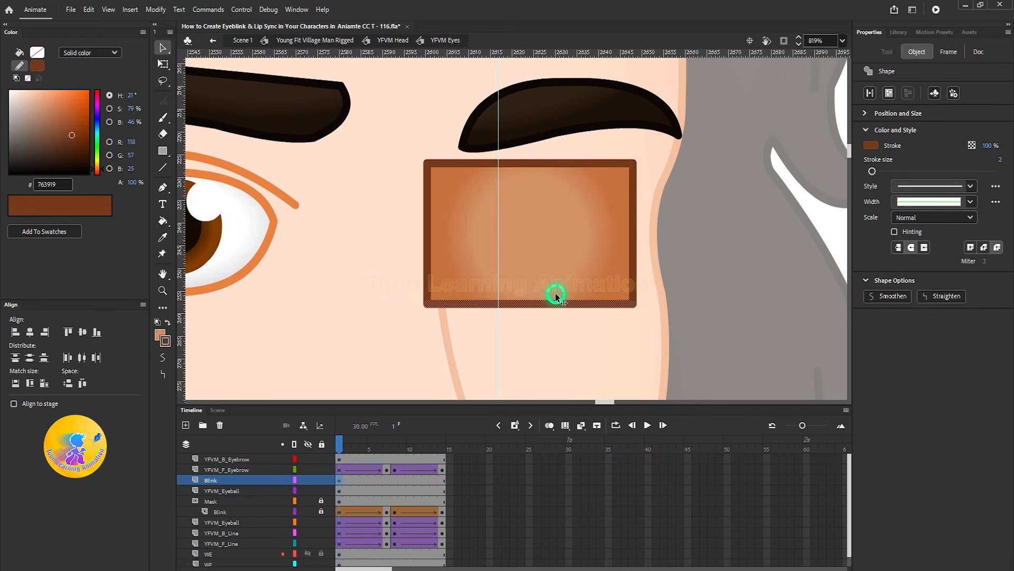
double_click(540, 290)
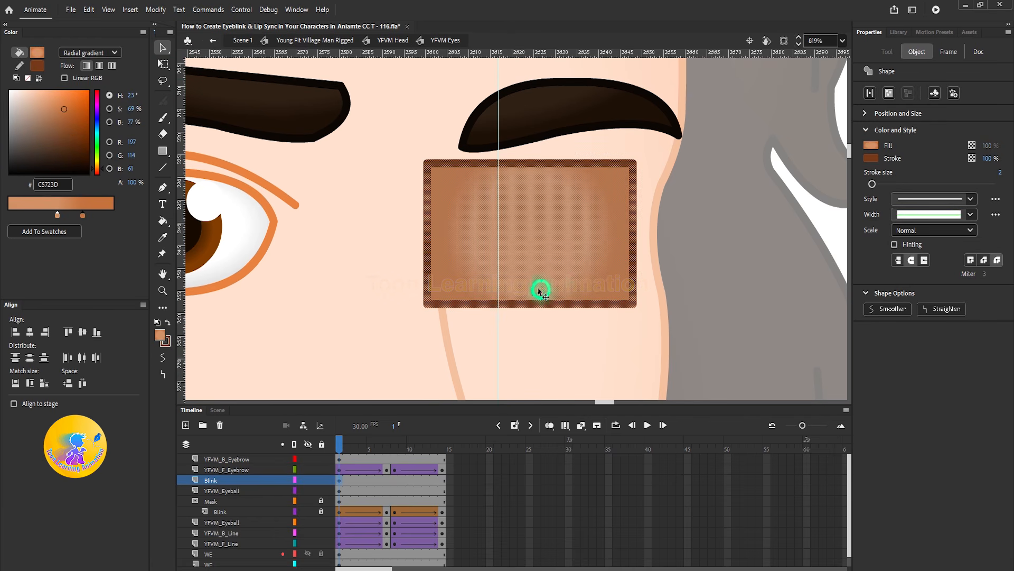
click(572, 328)
drag(532, 308, 534, 268)
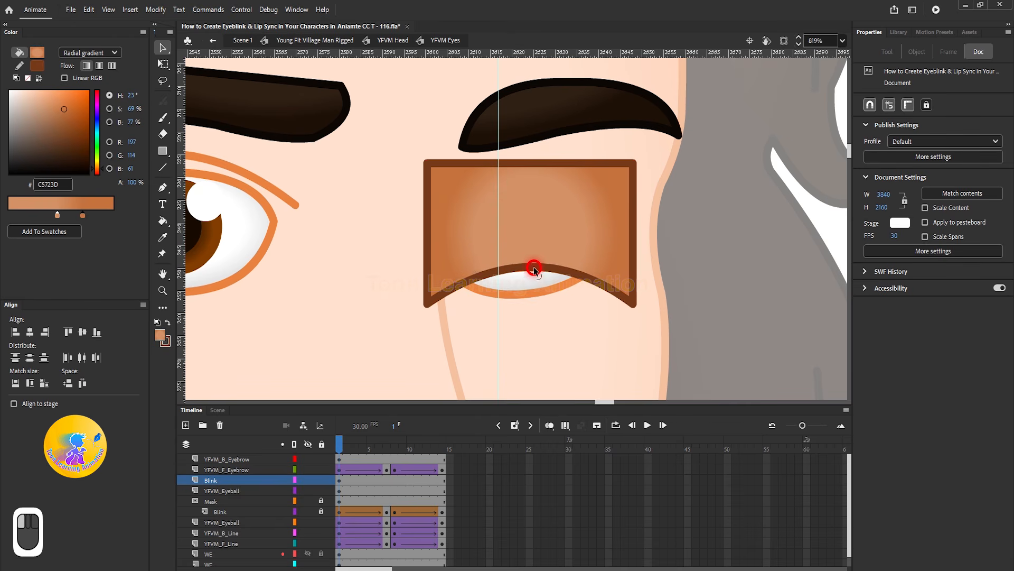
Move the whole far eyelid shape, fill and stroke, straight up until its arched edge clears the open eye.
double_click(544, 239)
key(shift+Up)
key(shift+Up)
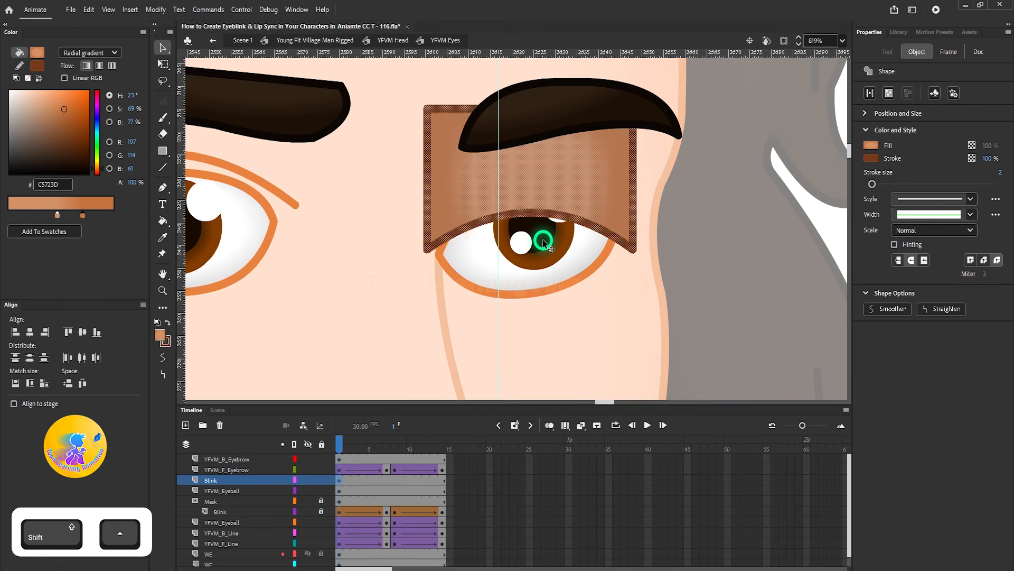
key(shift+Up)
key(shift+Up)
key(shift+Up)
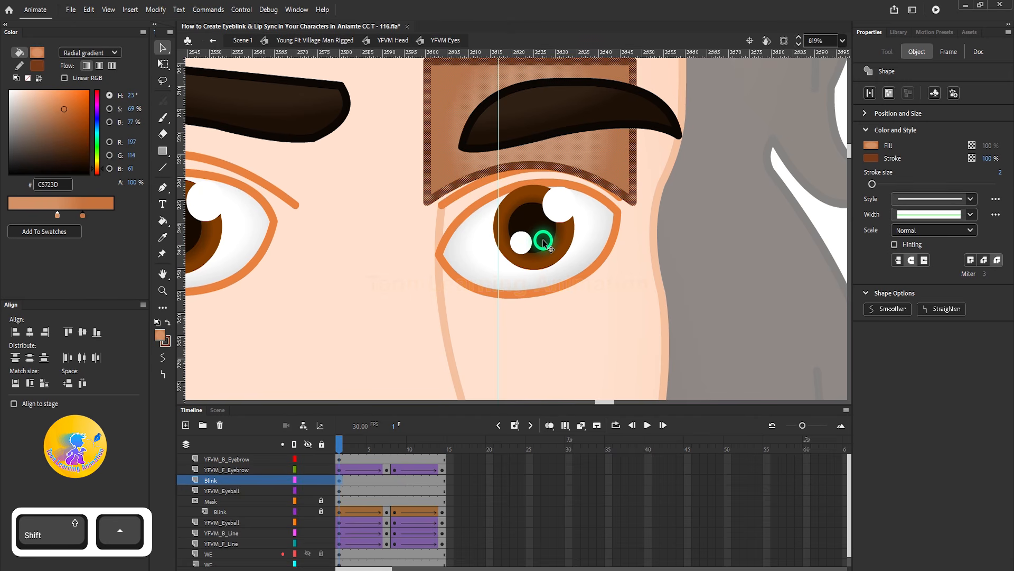
Insert keyframes at frames 14 and 7 of the far eye's Blink layer.
click(427, 558)
click(443, 480)
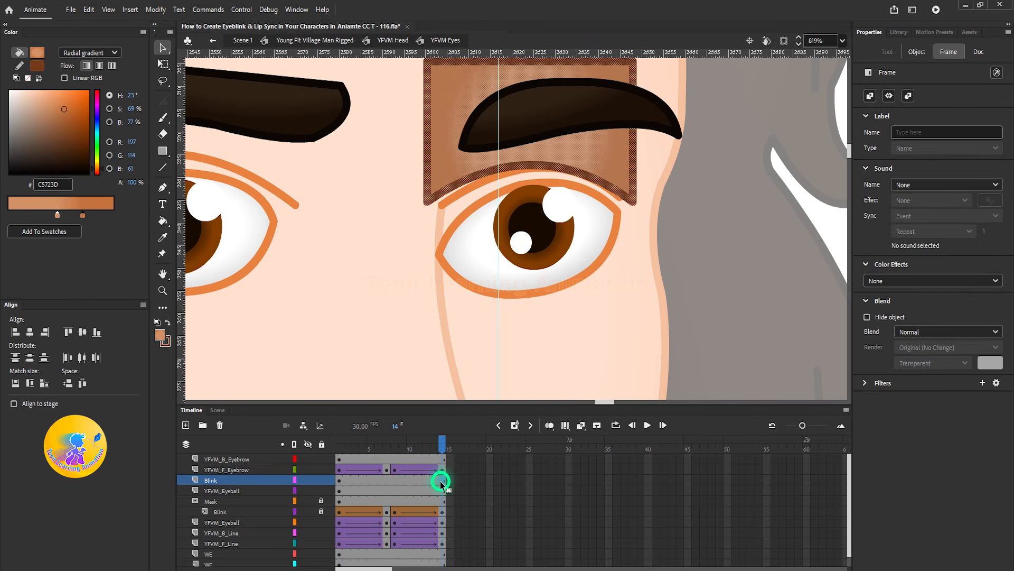
key(F6)
click(387, 479)
key(F6)
click(703, 339)
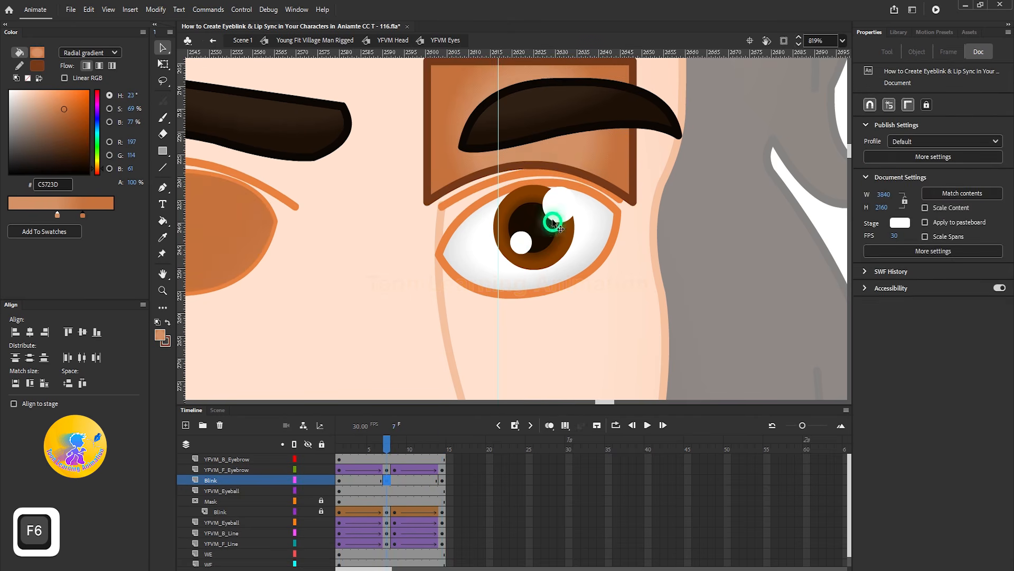
At frame 7, bend the far eyelid's lower edge downward and move the whole shape down to cover the eye.
drag(527, 163, 532, 234)
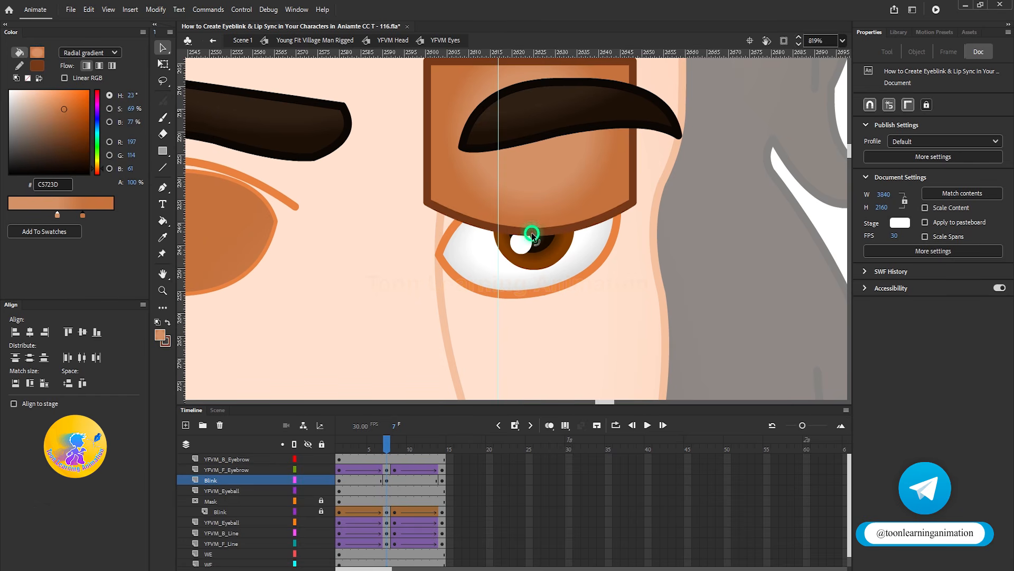
double_click(545, 200)
key(Down)
key(Down)
key(Down)
key(Down)
key(Down)
key(Down)
key(Down)
key(Down)
key(Down)
key(Down)
key(Down)
key(Down)
key(Down)
key(Down)
key(Down)
key(Down)
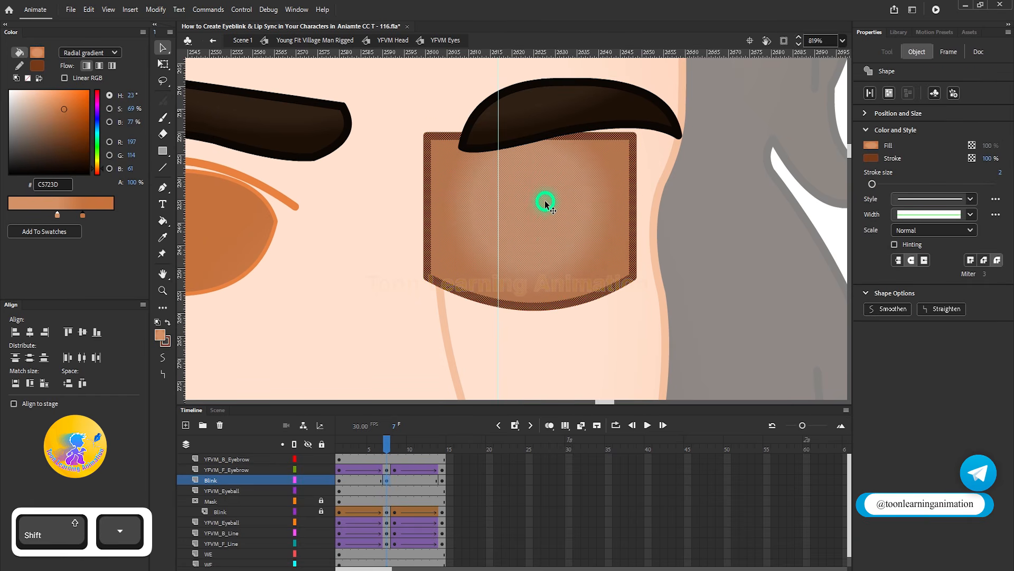
Insert a keyframe at frame 8 of the far Blink layer, create shape tweens on both spans, and return to frame 1.
click(396, 478)
key(F6)
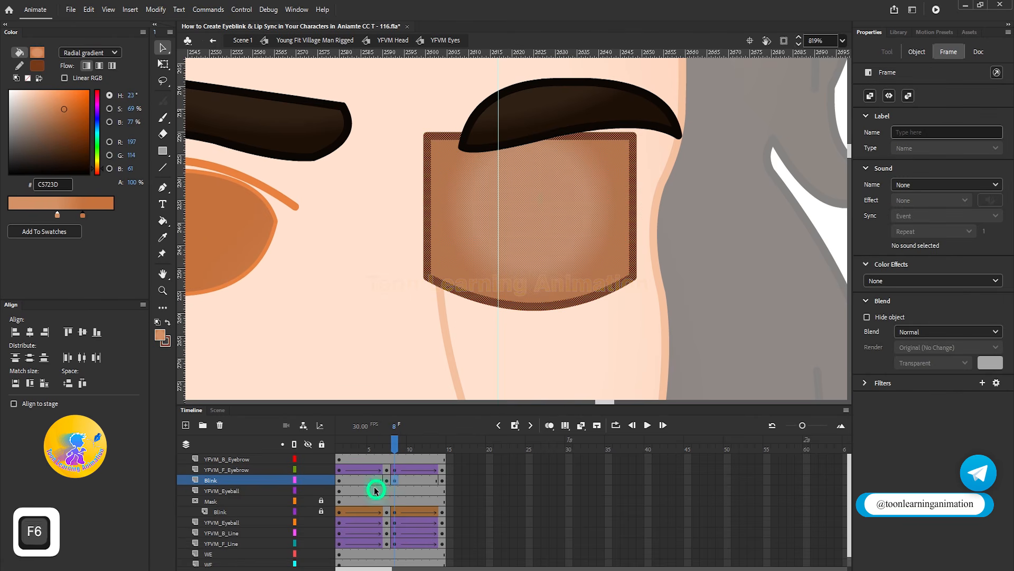
click(363, 478)
right_click(419, 480)
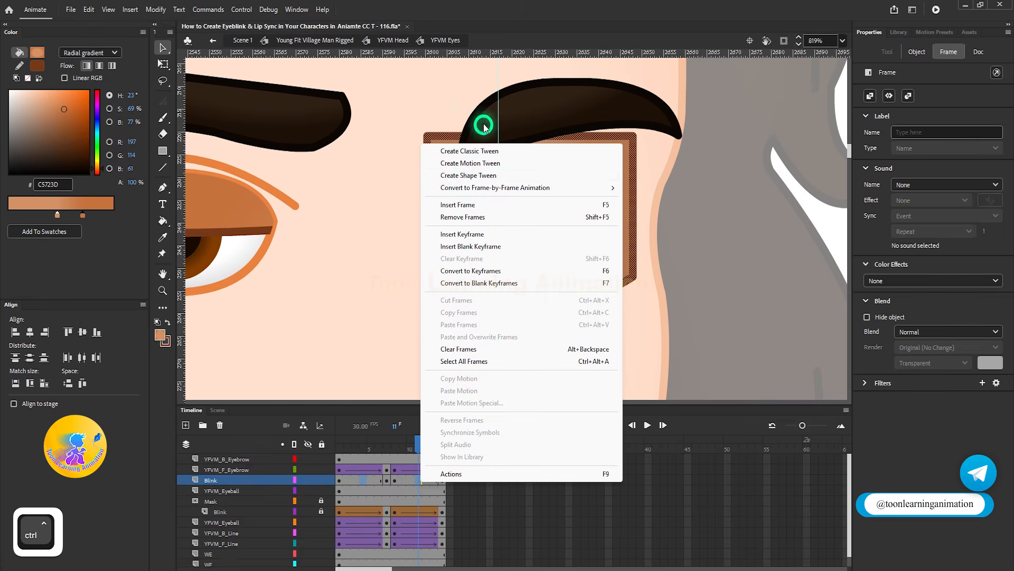
click(468, 175)
drag(346, 446, 256, 466)
Copy the far eye's white group from the WE layer.
drag(605, 260, 709, 301)
key(ctrl+z)
key(ctrl+c)
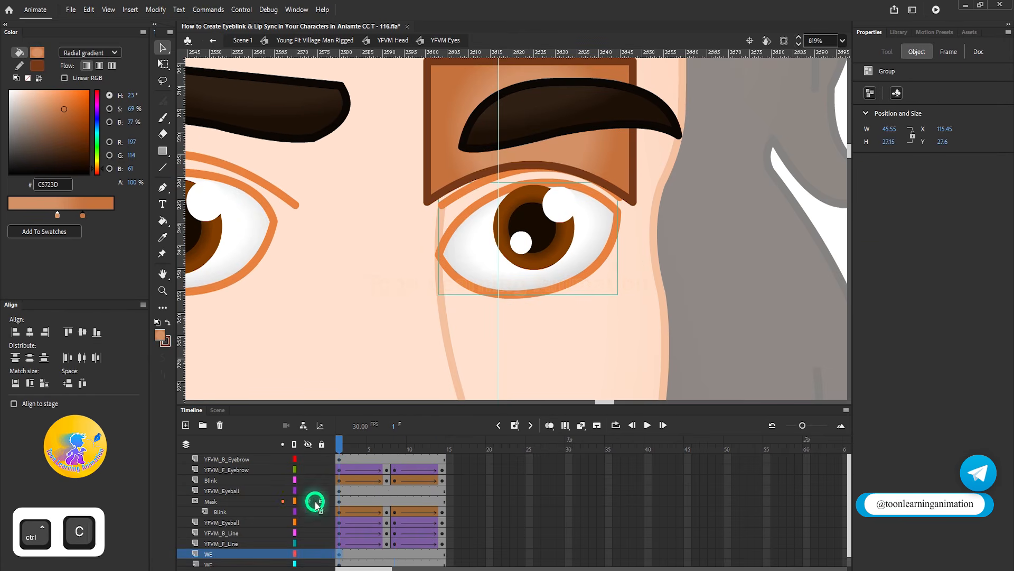
Insert a new layer directly above the far eye's Blink layer and name it Mask.
click(222, 469)
click(211, 479)
click(185, 424)
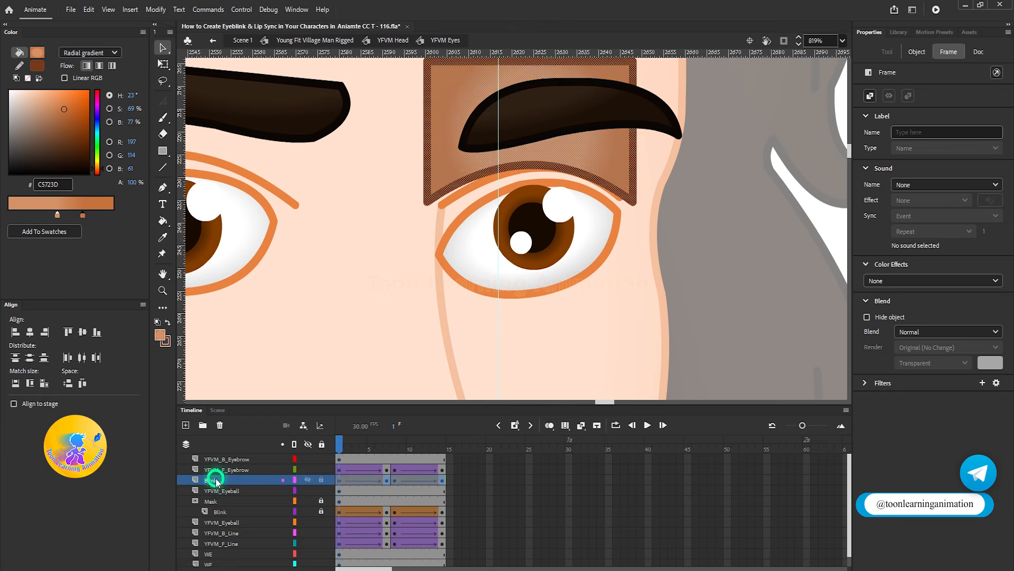
double_click(222, 480)
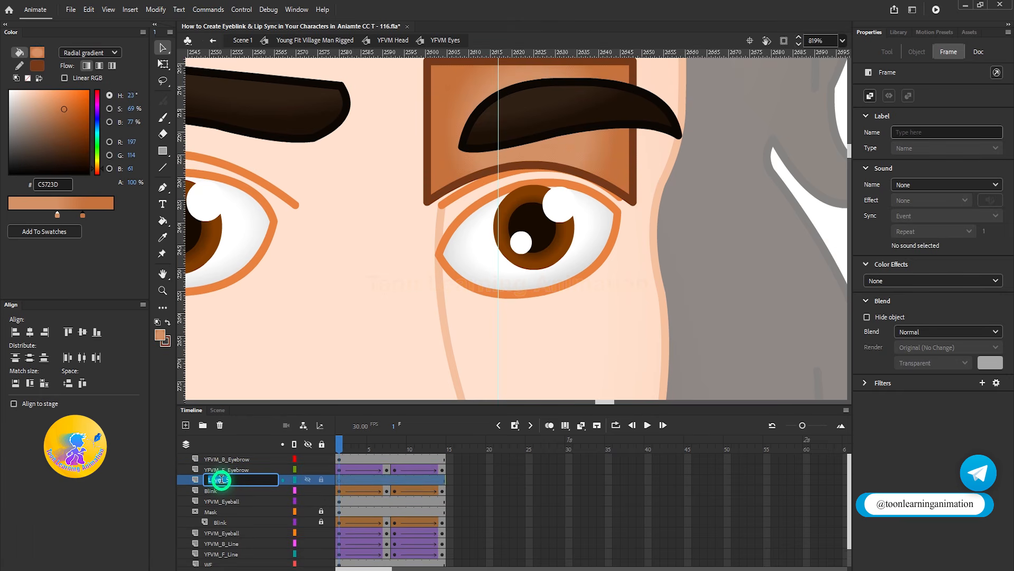
text(Mask)
key(Return)
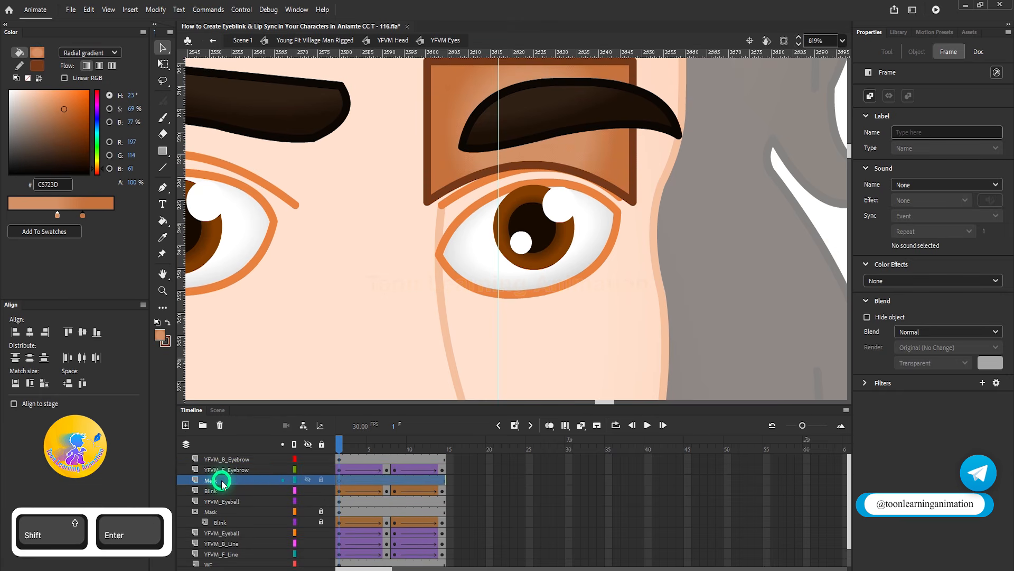
Paste the copied eye white in place on the new Mask layer and turn that layer into a mask over Blink.
key(ctrl+shift+v)
click(286, 479)
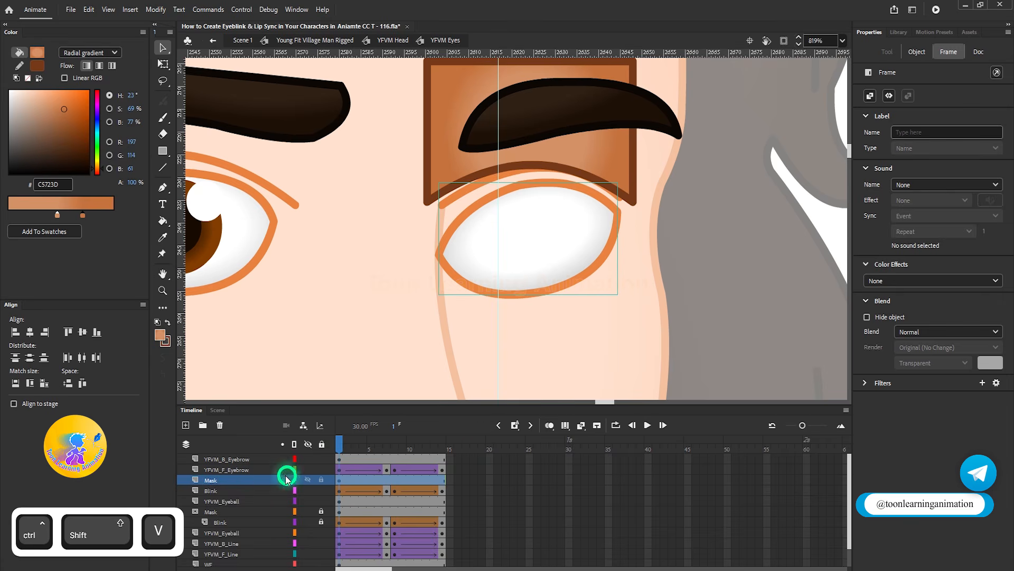
right_click(217, 480)
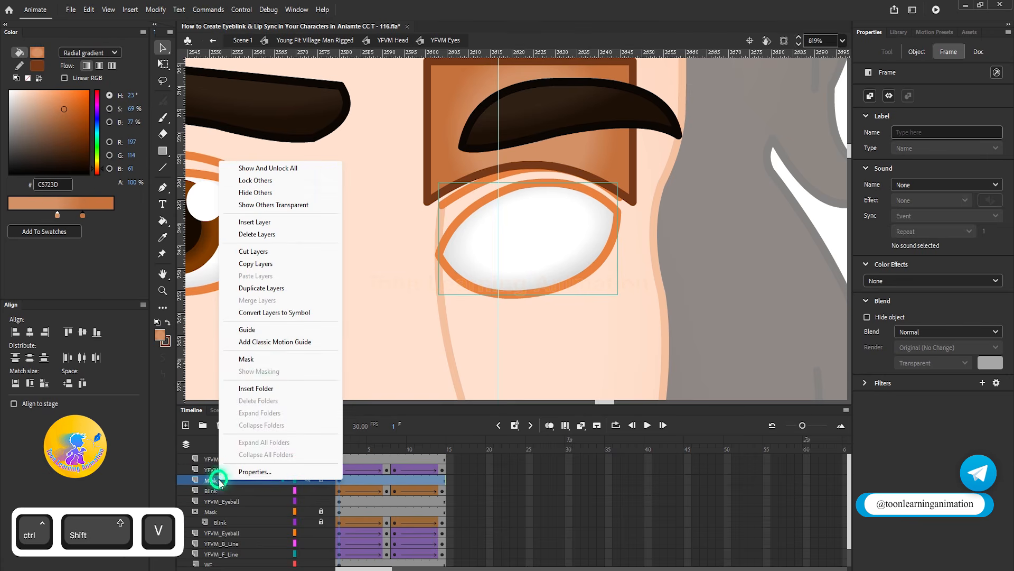
click(265, 355)
key(ctrl+minus)
key(ctrl+equal)
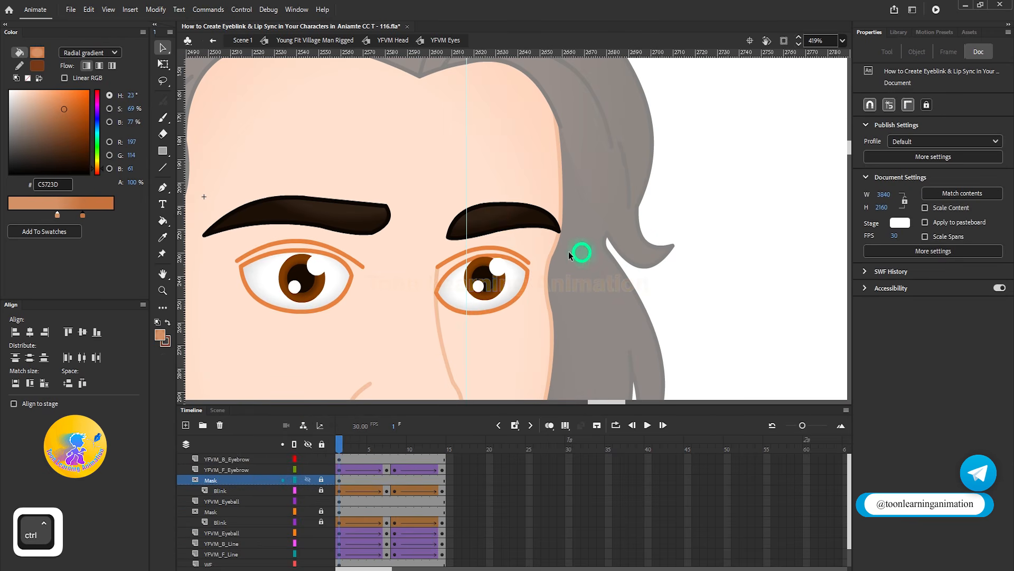
Insert keyframes at frames 14 and 7 of the YFVM_B_Eyebrow layer.
key(q)
click(498, 222)
scroll(448, 225, up, 3)
click(453, 458)
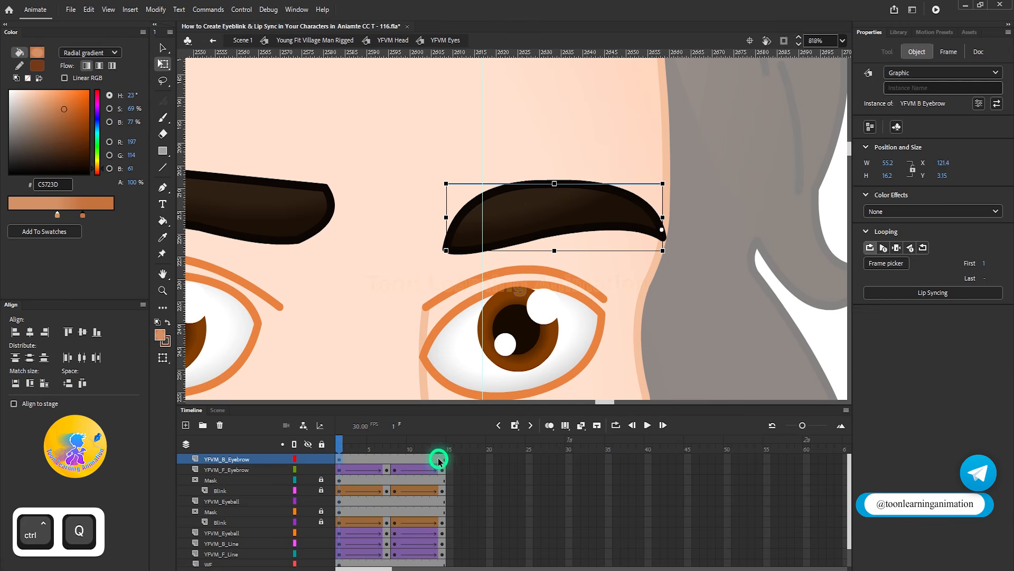
key(F6)
click(389, 459)
key(F6)
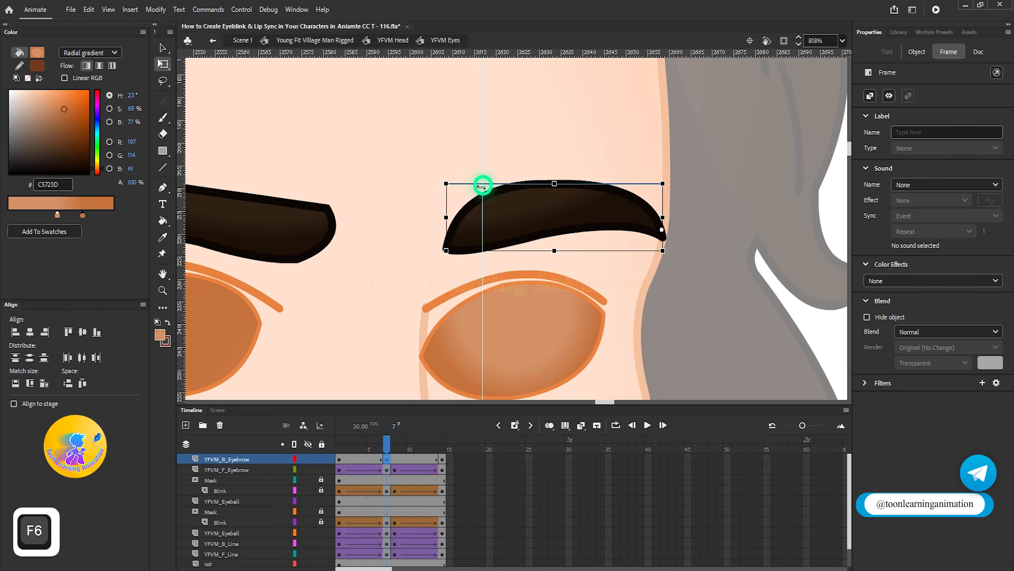
At frame 7, rotate the far eyebrow's inner end slightly downward and lower the eyebrow to about Y 8.2.
drag(444, 175, 442, 182)
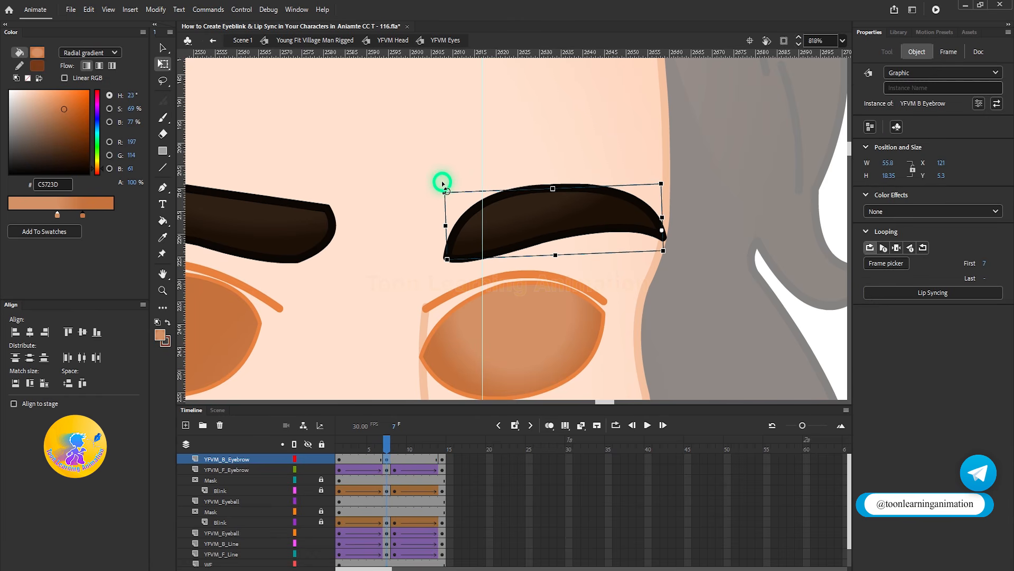
key(Down)
key(Down)
key(Down)
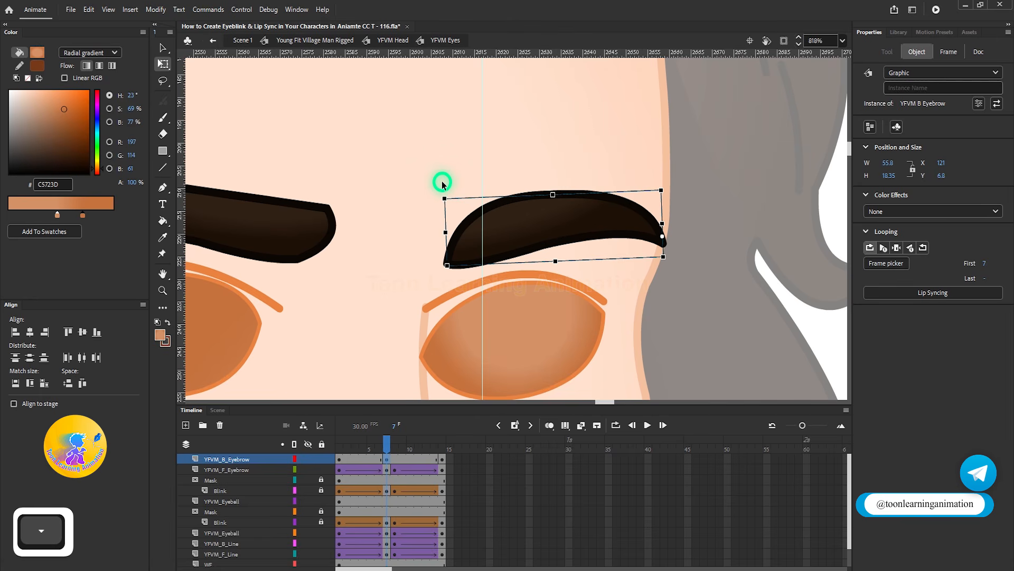
scroll(442, 185, up, 2)
drag(443, 192, 439, 199)
Insert a keyframe at frame 8 of YFVM_B_Eyebrow and create classic tweens on both spans.
click(402, 455)
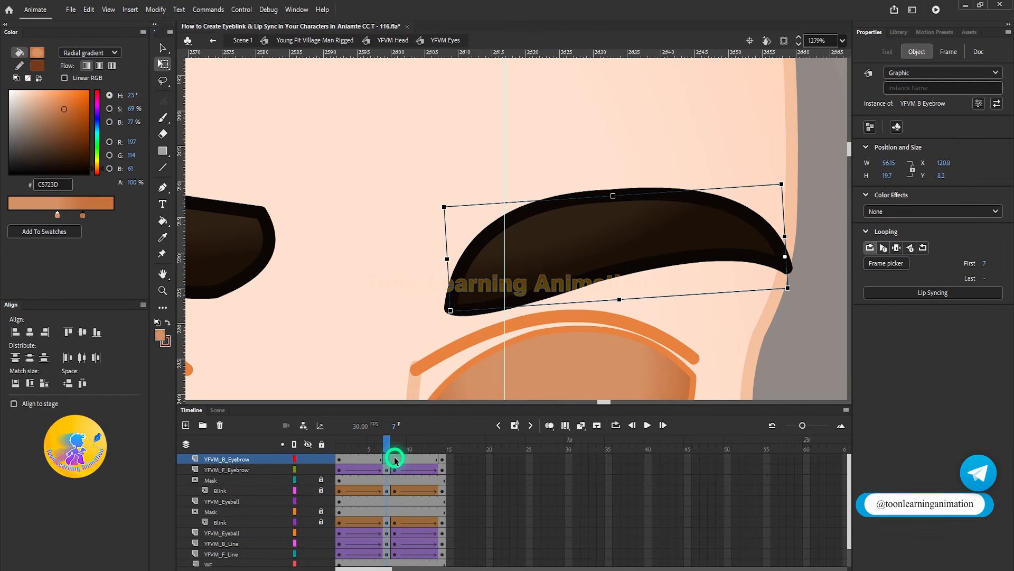
click(373, 457)
key(ctrl+F6)
right_click(414, 459)
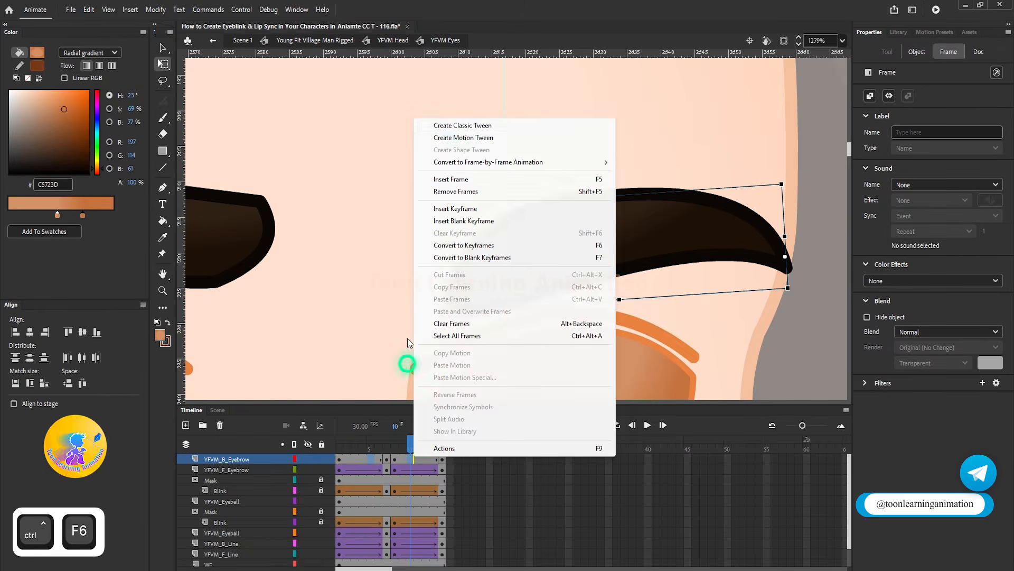
click(454, 128)
Play the blink and scrub around frames 7 and 8 to examine the far eyebrow's motion.
scroll(480, 220, down, 4)
key(Return)
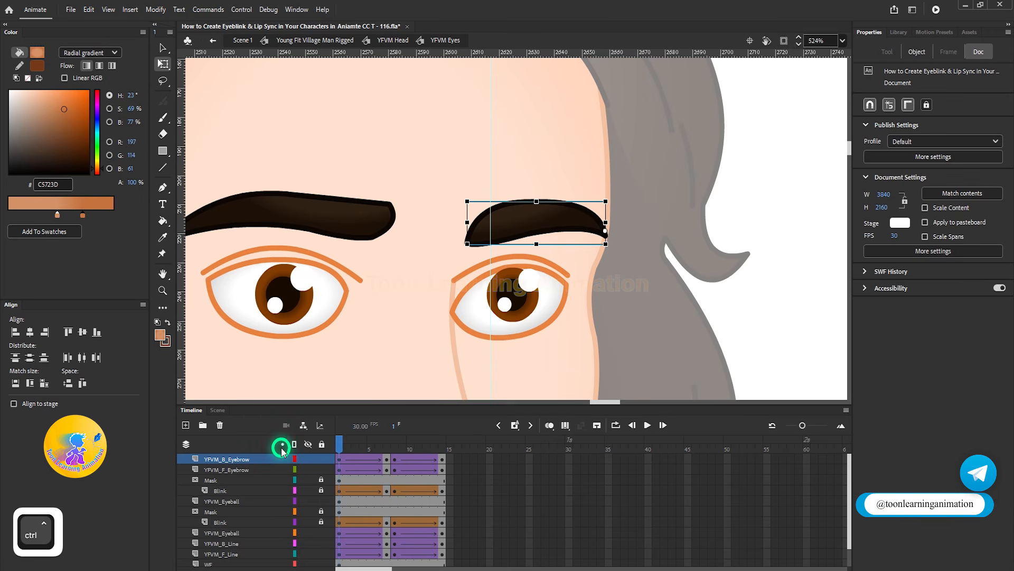
click(492, 315)
key(Return)
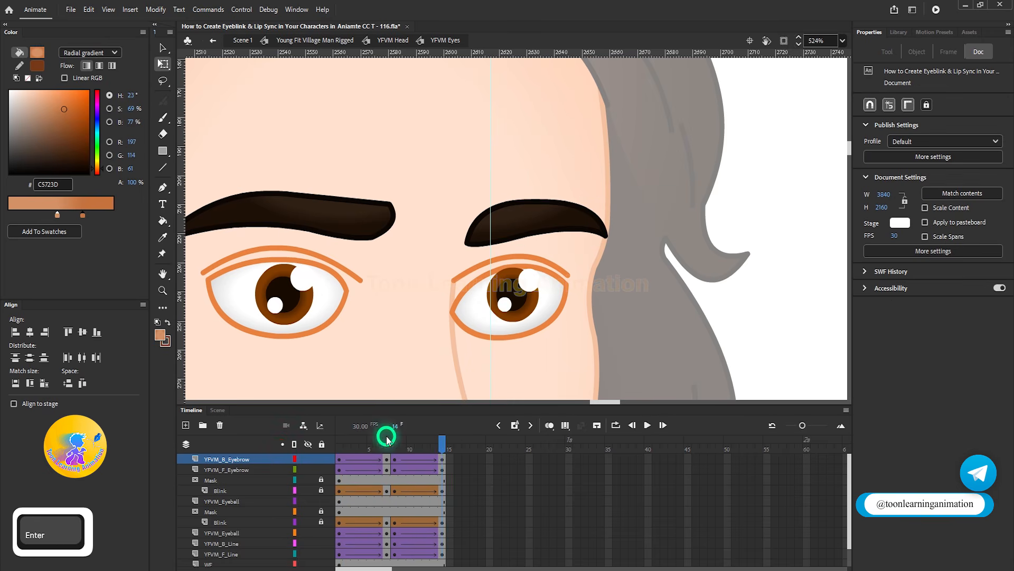
click(390, 452)
scroll(470, 254, up, 3)
ctrl+click(425, 277)
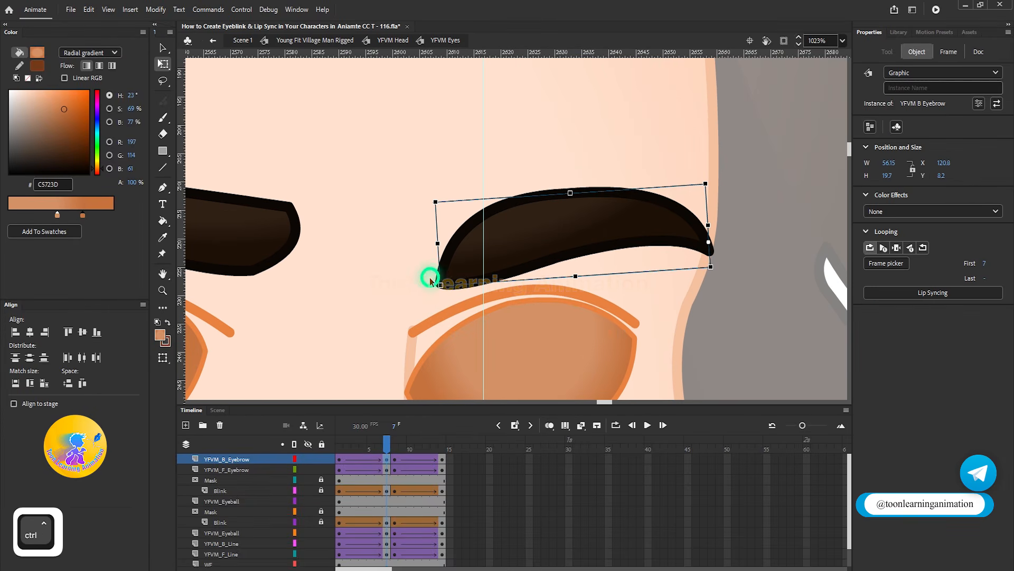
click(381, 468)
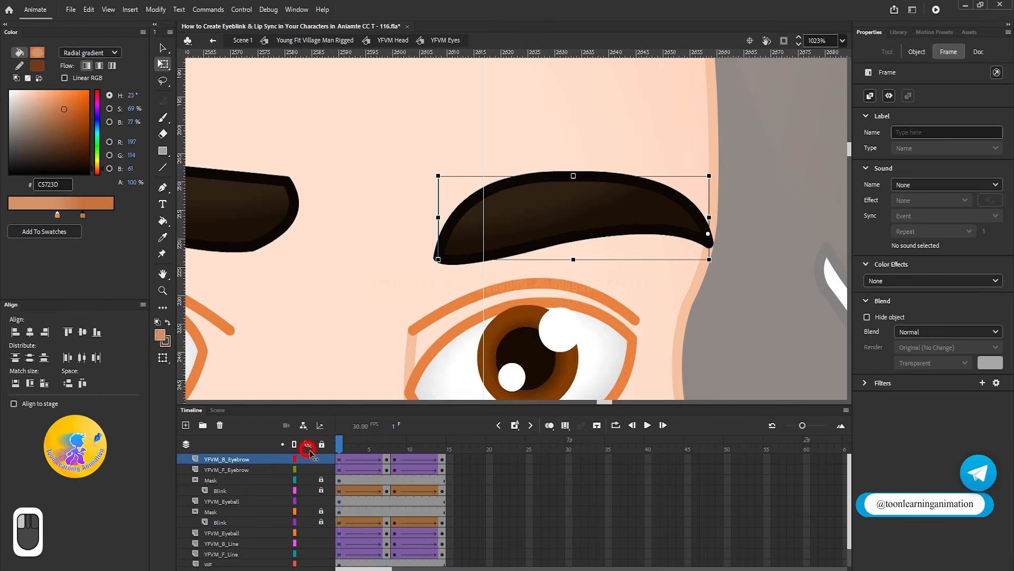
drag(381, 470, 388, 470)
click(393, 446)
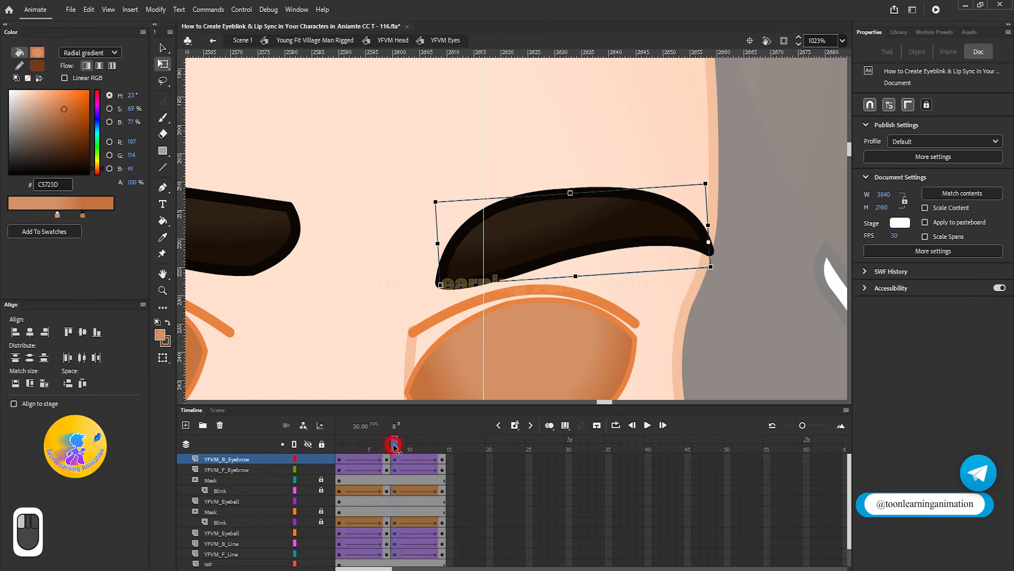
drag(392, 453, 390, 452)
click(389, 458)
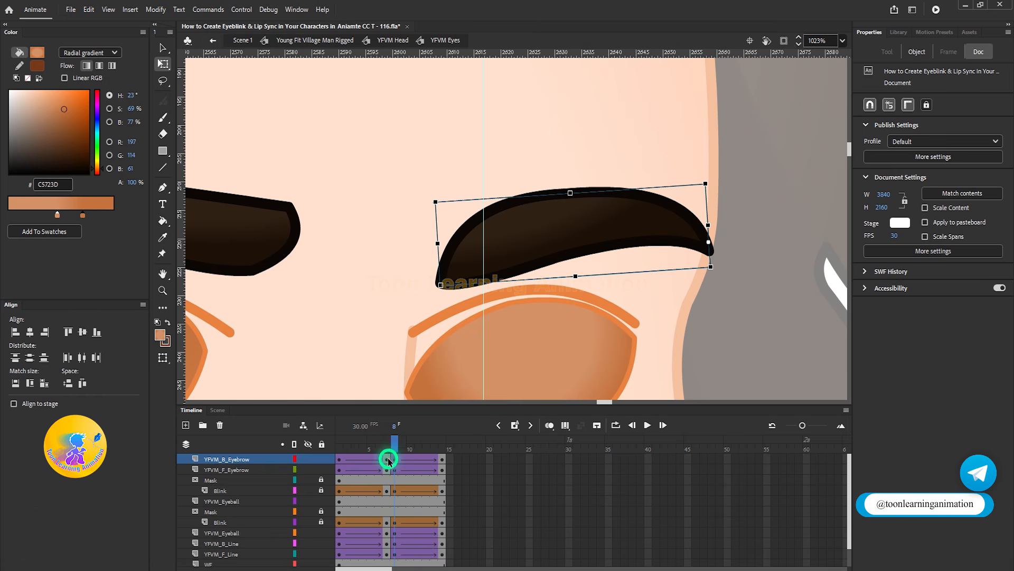
Copy the far eyebrow's frame 7 keyframe onto frame 8, recreate the classic tween following it, and play the blink.
drag(387, 459, 396, 459)
right_click(403, 458)
click(479, 125)
scroll(484, 236, down, 3)
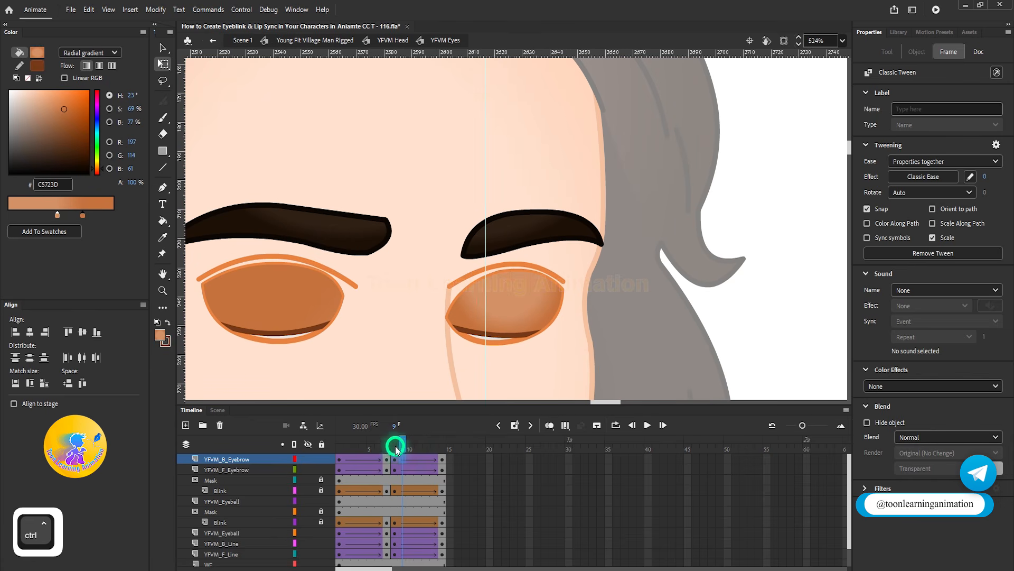
drag(391, 453, 320, 460)
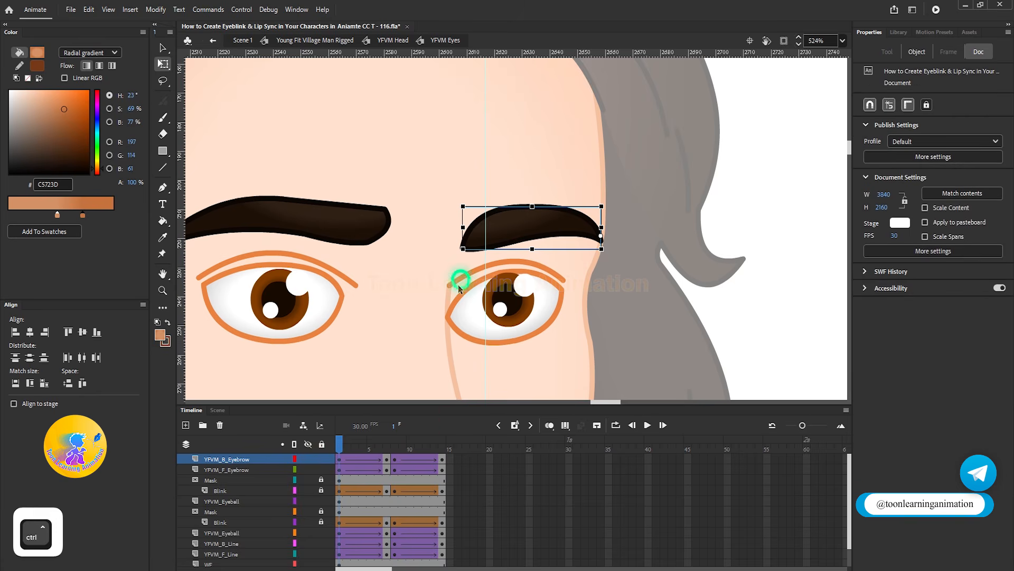
key(ctrl+Return)
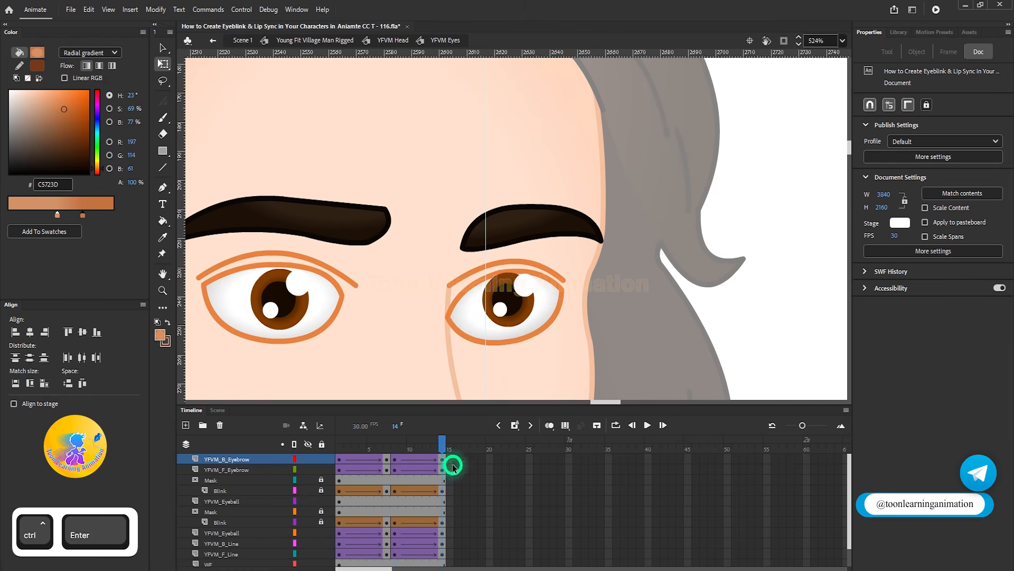
Insert keyframes at frames 14 and 7 of the far eye's YFVM_Eyeball layer.
click(509, 298)
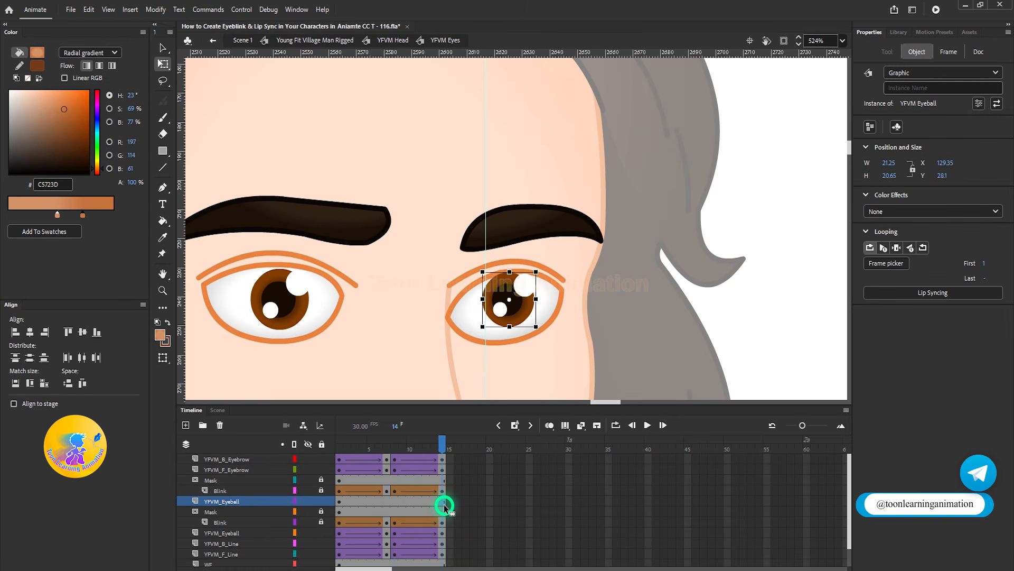
click(392, 502)
key(F6)
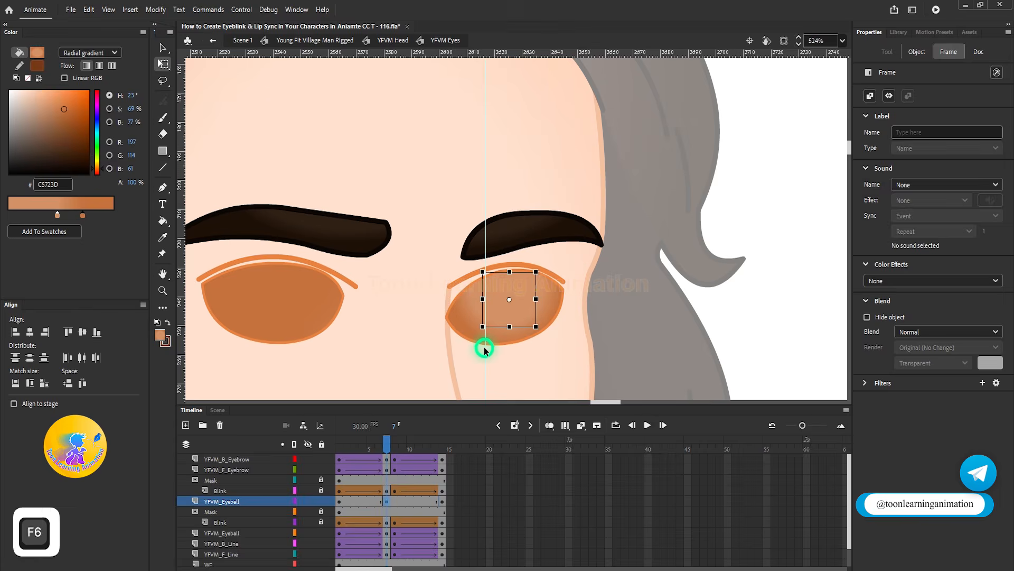
Hide the far eye's Blink layer and move the far eyeball slightly down at frame 7.
scroll(533, 311, up, 2)
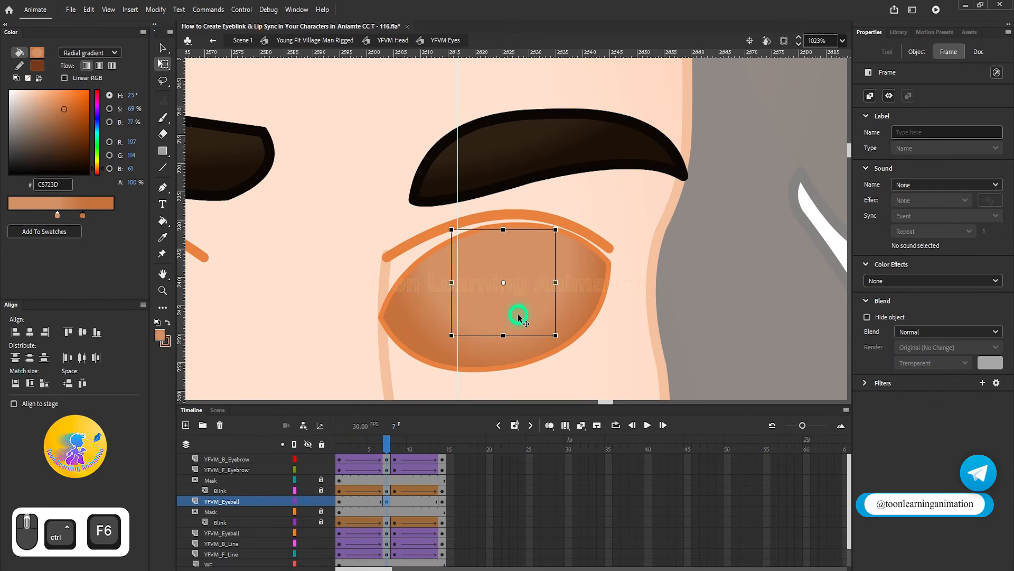
click(308, 491)
drag(507, 308, 509, 325)
Insert a keyframe at frame 8 of the far YFVM_Eyeball layer and create classic tweens on both spans.
click(396, 500)
key(F6)
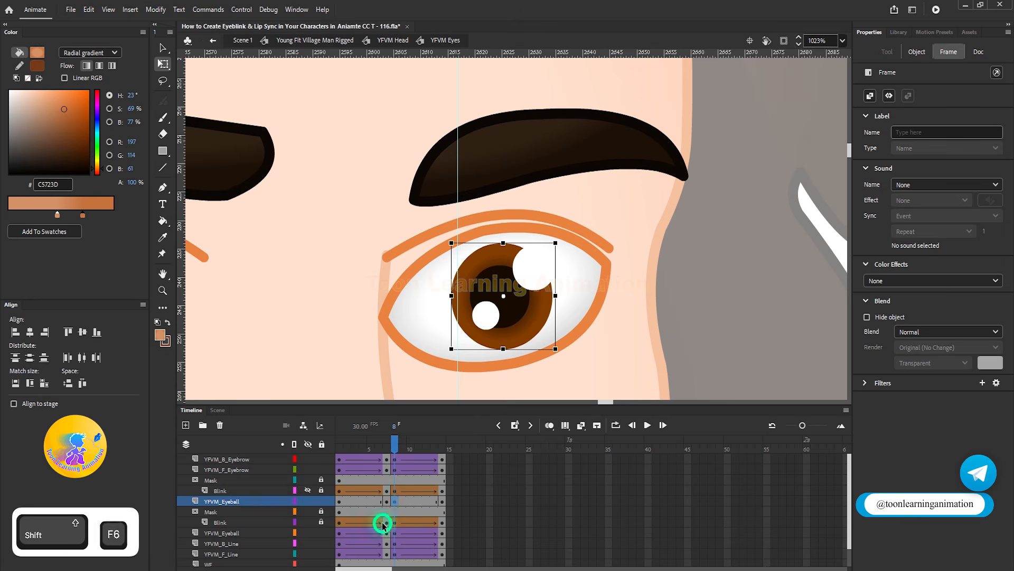
click(363, 501)
ctrl+click(418, 502)
right_click(418, 503)
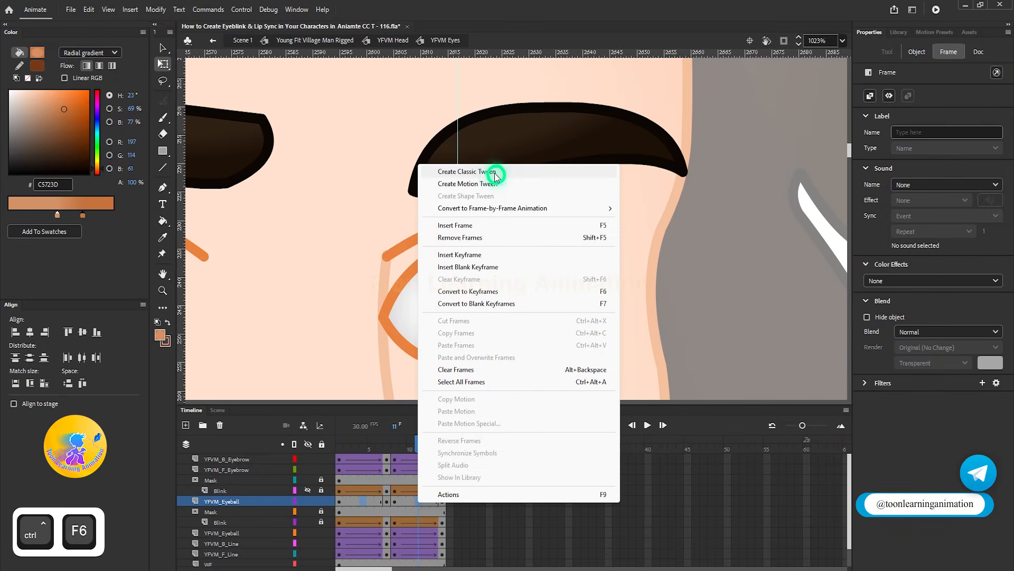
click(493, 173)
Show the far eye's Blink layer again and play the animation from frame 1.
drag(446, 440, 280, 451)
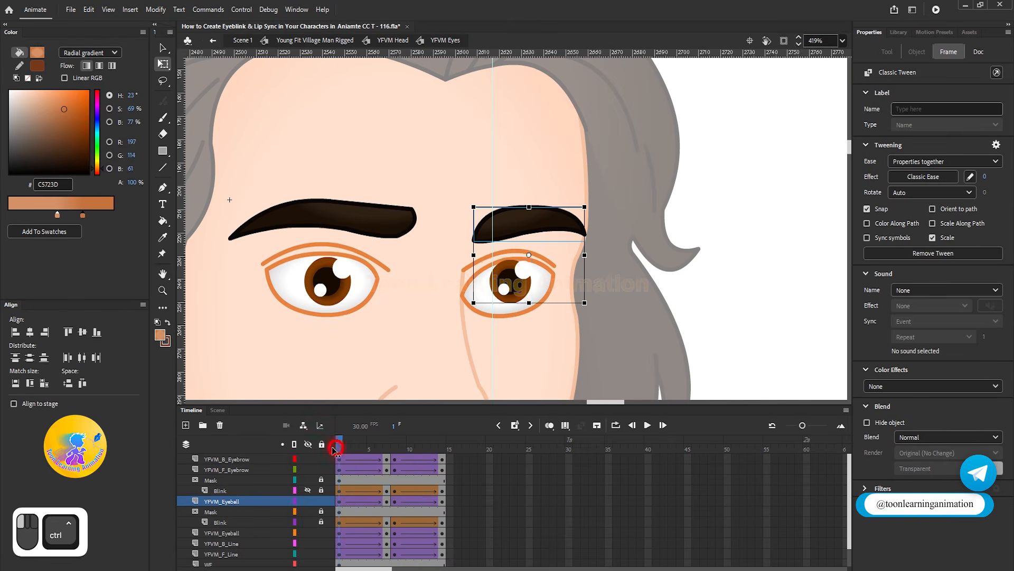
click(309, 490)
key(Return)
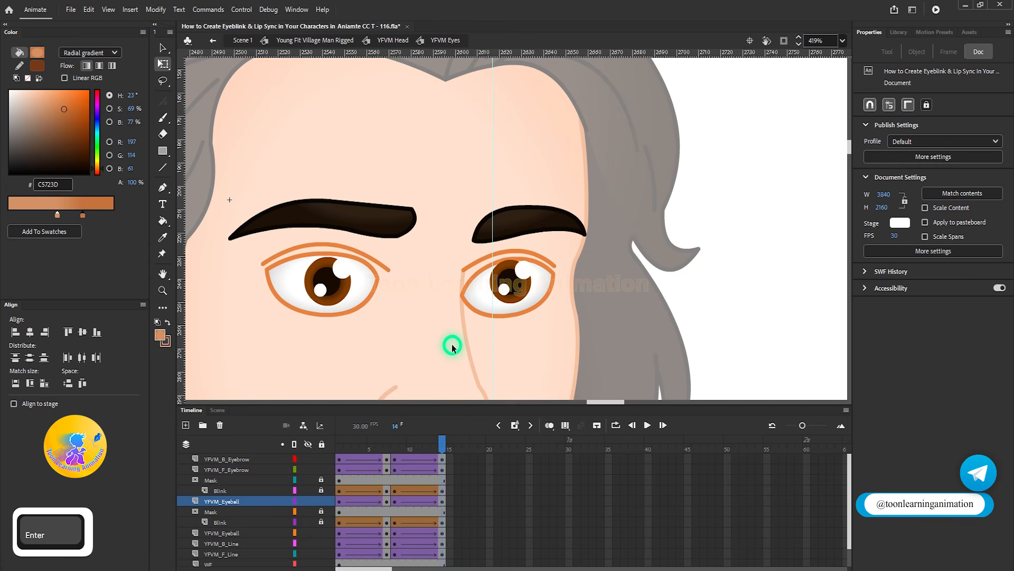
At frame 7, unlock the far eye's Blink layer and change the eyelid's radial gradient fill to solid color C5723D.
click(344, 446)
drag(344, 448, 388, 453)
click(641, 350)
scroll(531, 247, up, 2)
click(559, 258)
key(v)
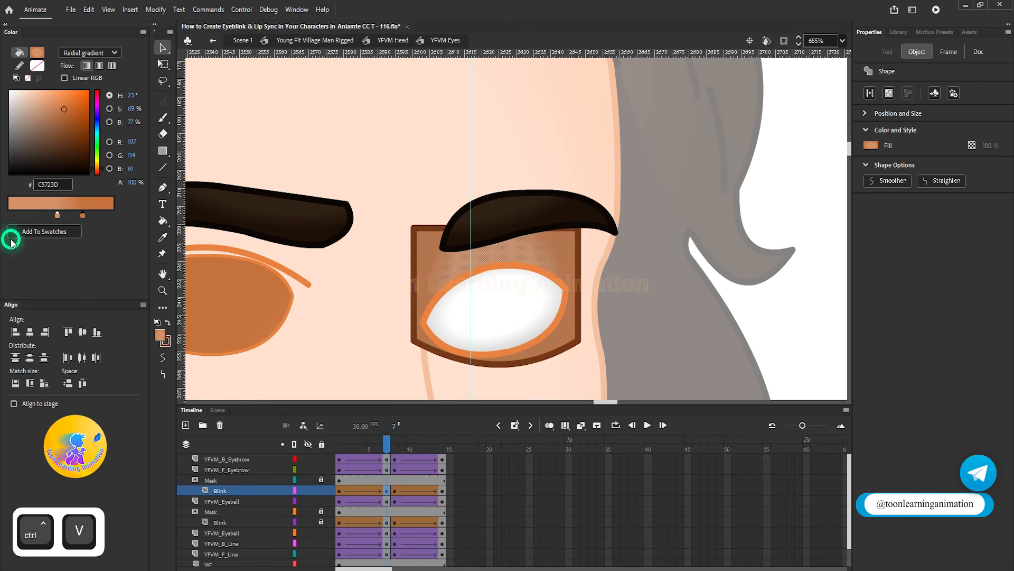
click(83, 215)
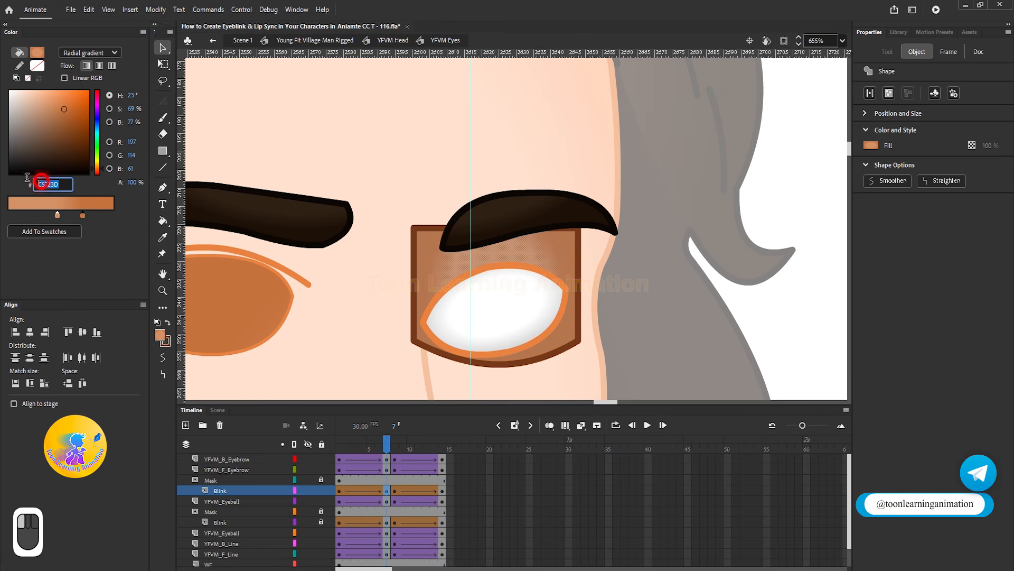
key(ctrl+c)
click(85, 52)
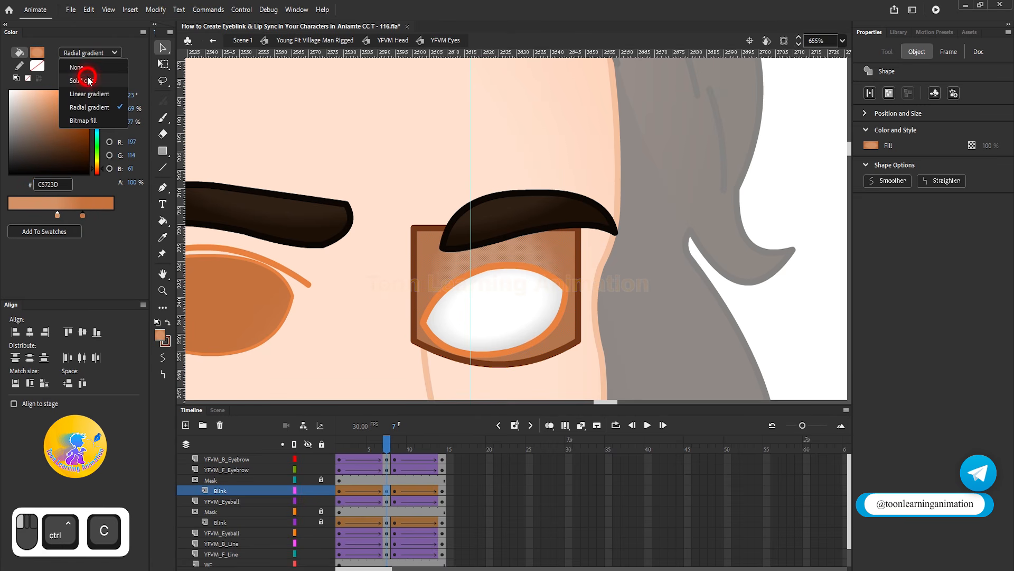
click(84, 80)
key(ctrl+v)
click(695, 297)
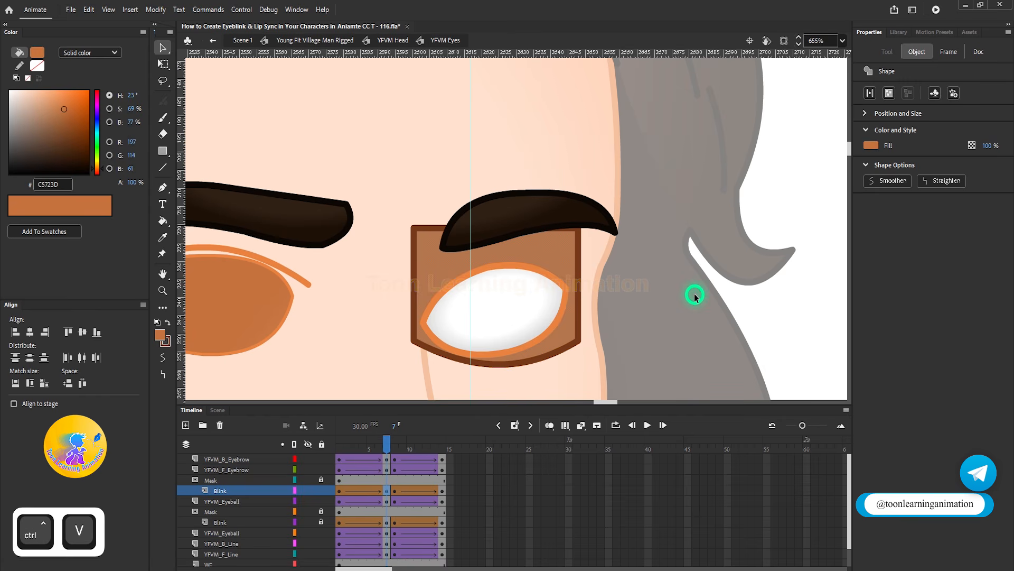
Sample the eyelid's solid fill at frame 7 and fill the far eyelid with it at frame 1.
click(163, 237)
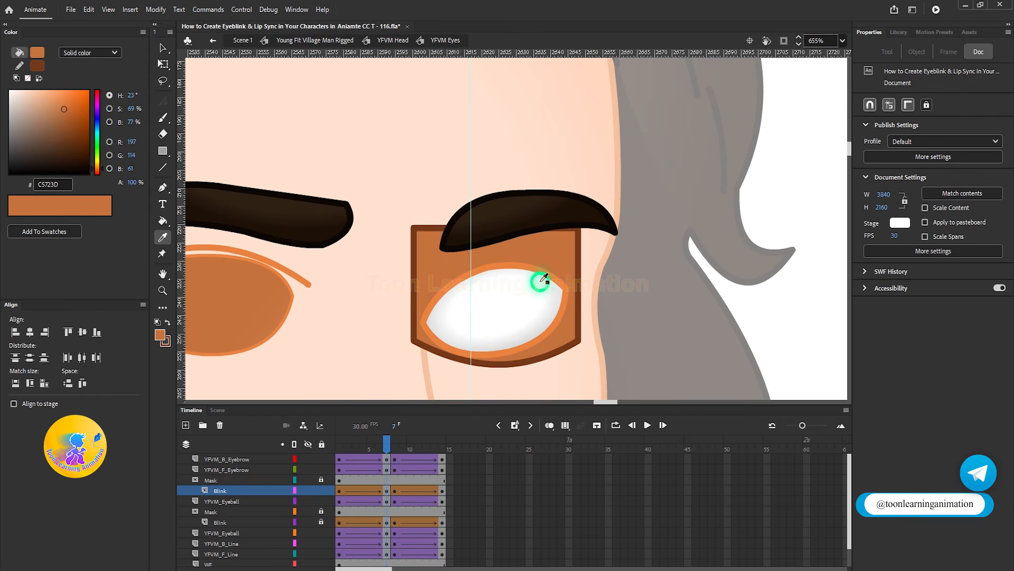
click(545, 246)
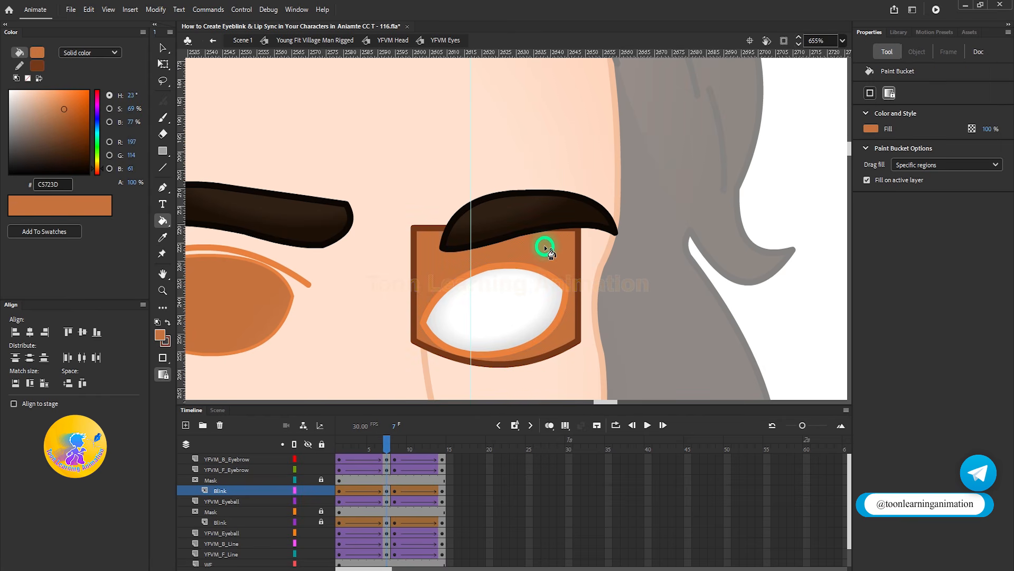
click(339, 445)
click(442, 206)
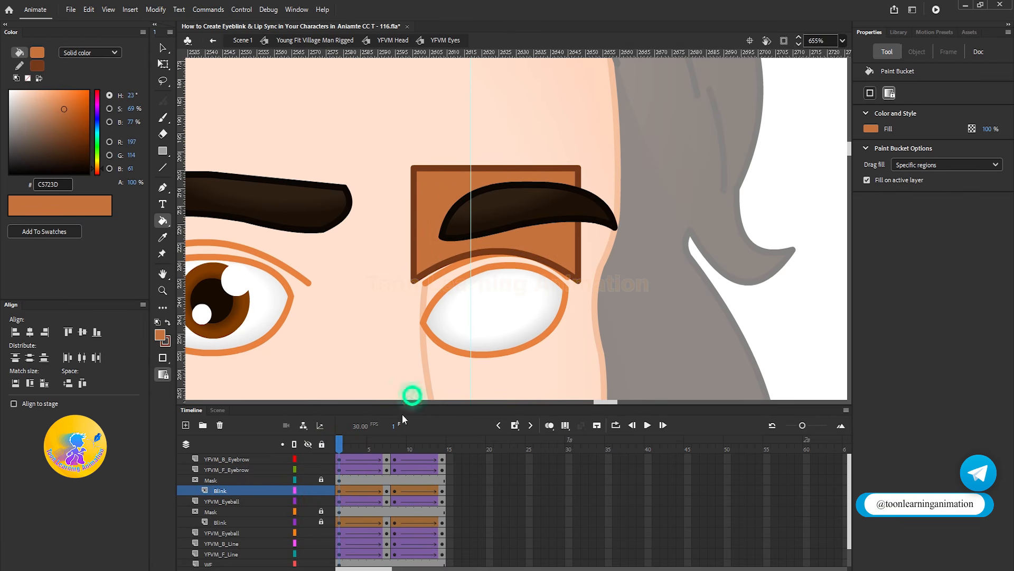
Fill the far eyelid with the solid color C5723D at frames 8 and 14.
click(387, 446)
click(399, 445)
click(438, 269)
click(442, 443)
click(561, 251)
Lock the far eye's Blink layer, return to frame 1 and enlarge the timeline enough to show every layer.
click(163, 48)
scroll(505, 309, down, 3)
click(320, 490)
drag(346, 448, 325, 469)
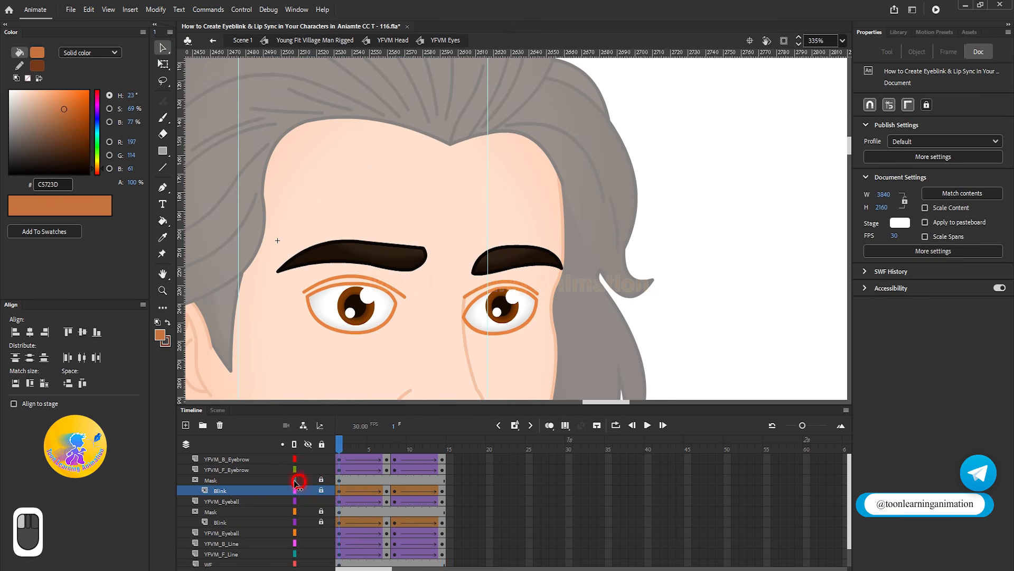
click(315, 482)
scroll(532, 261, down, 3)
scroll(546, 324, up, 2)
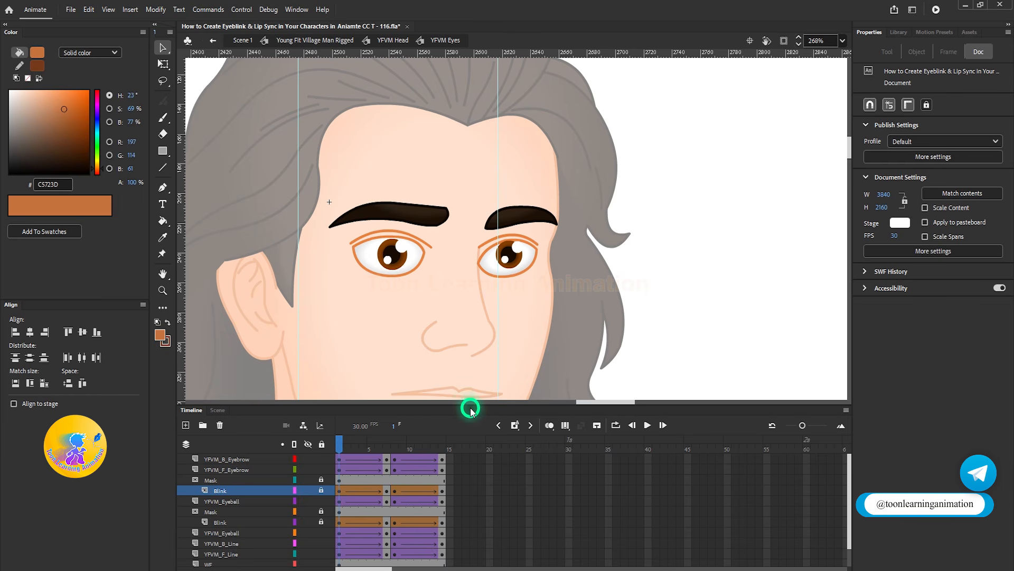
drag(471, 408, 468, 364)
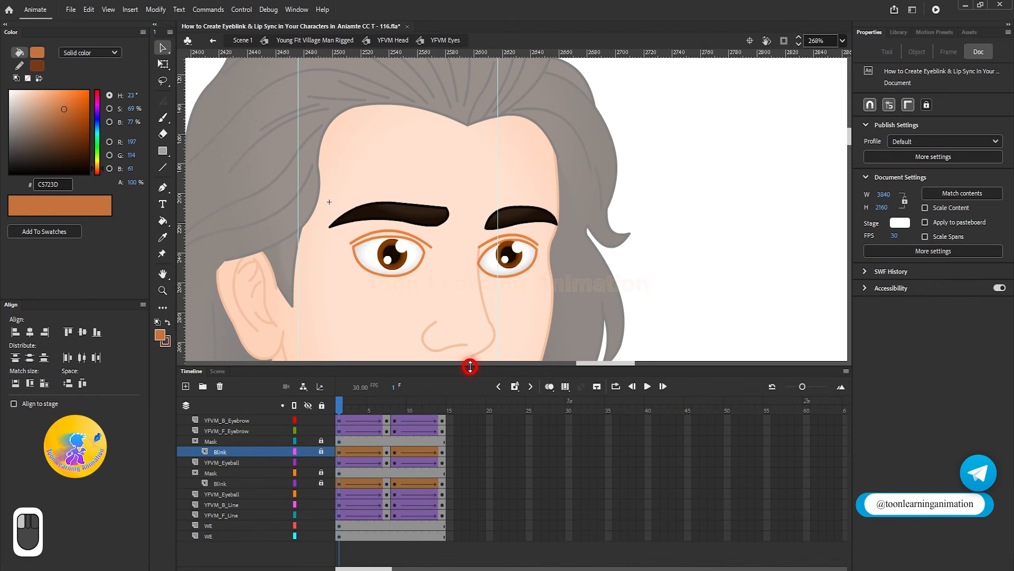
Open the near eyebrow symbol YFVM F Eyebrow for editing and insert a keyframe at frame 2.
click(420, 219)
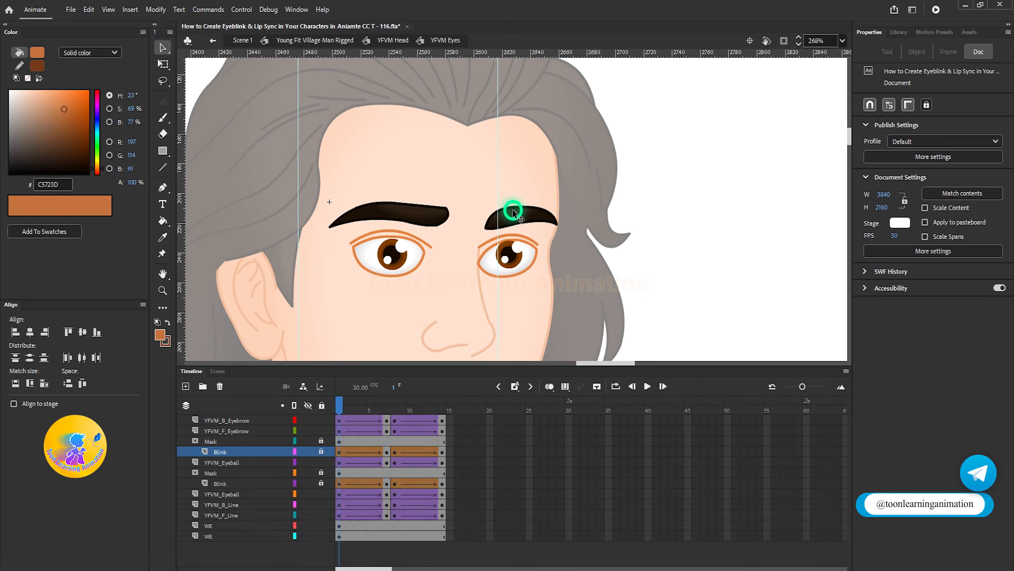
double_click(425, 218)
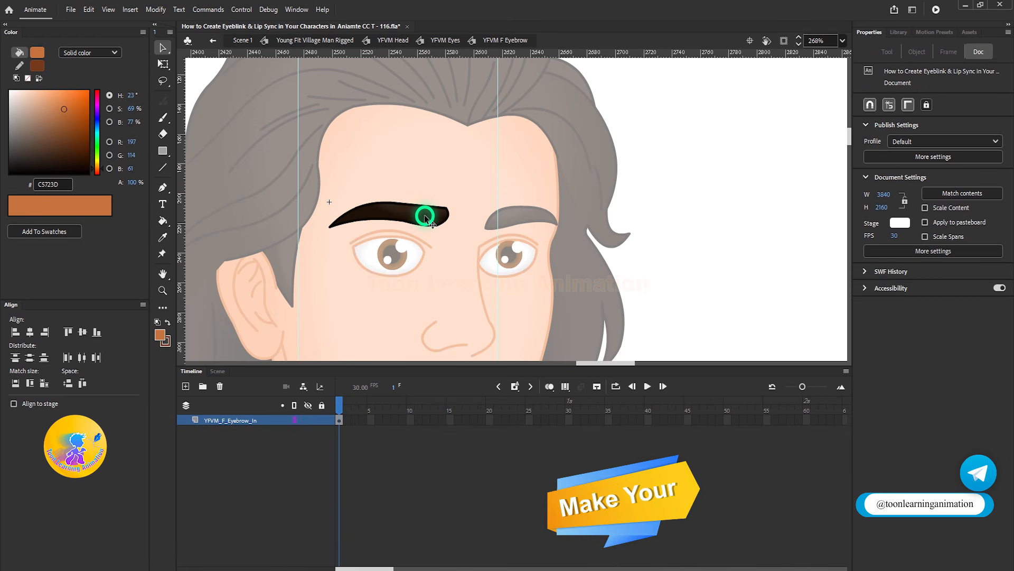
click(425, 217)
click(347, 423)
key(F6)
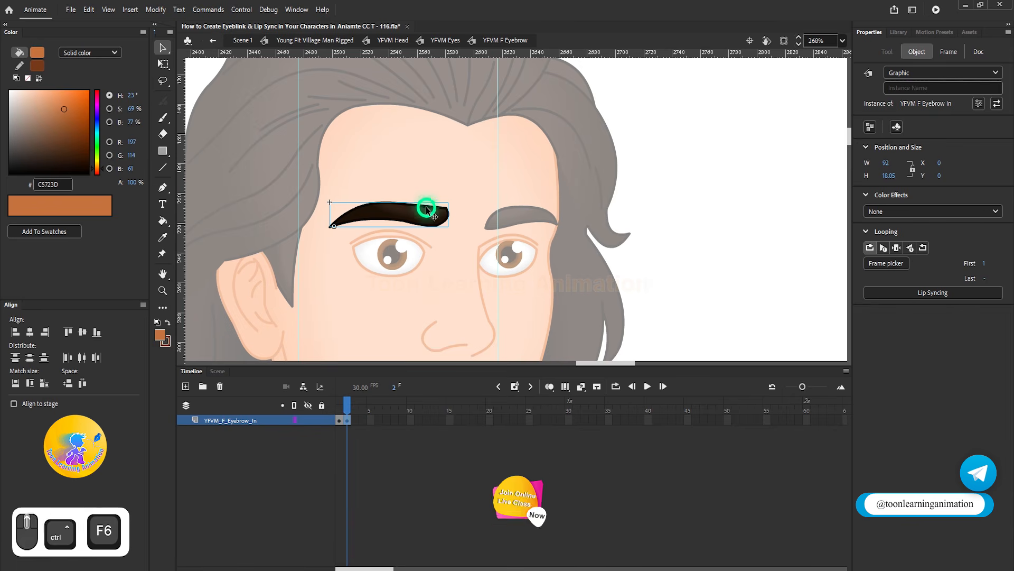
At frame 2, flip the near eyebrow vertically, rotate its inner end upward and raise it above the eye.
scroll(426, 208, up, 2)
click(163, 64)
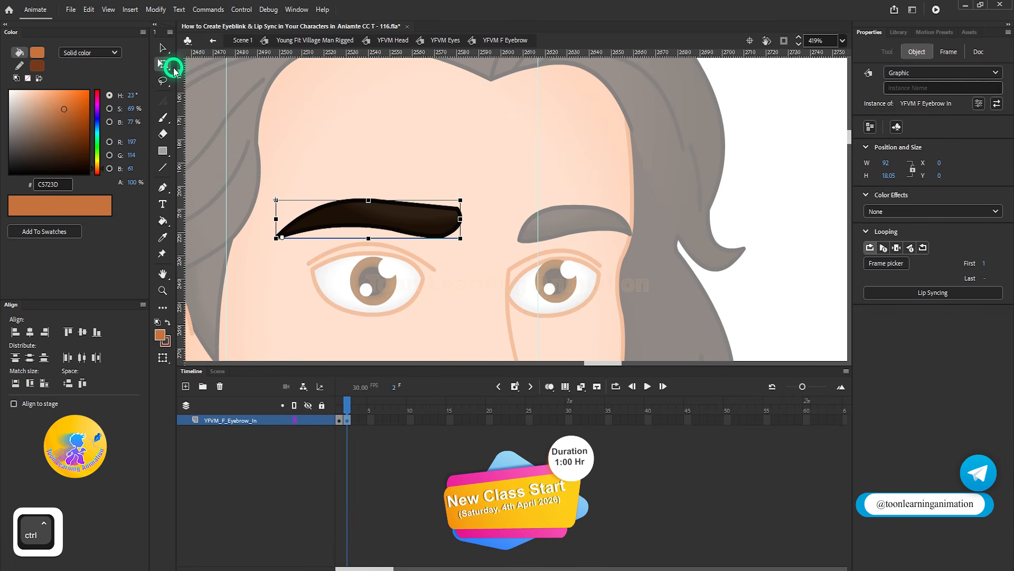
right_click(439, 222)
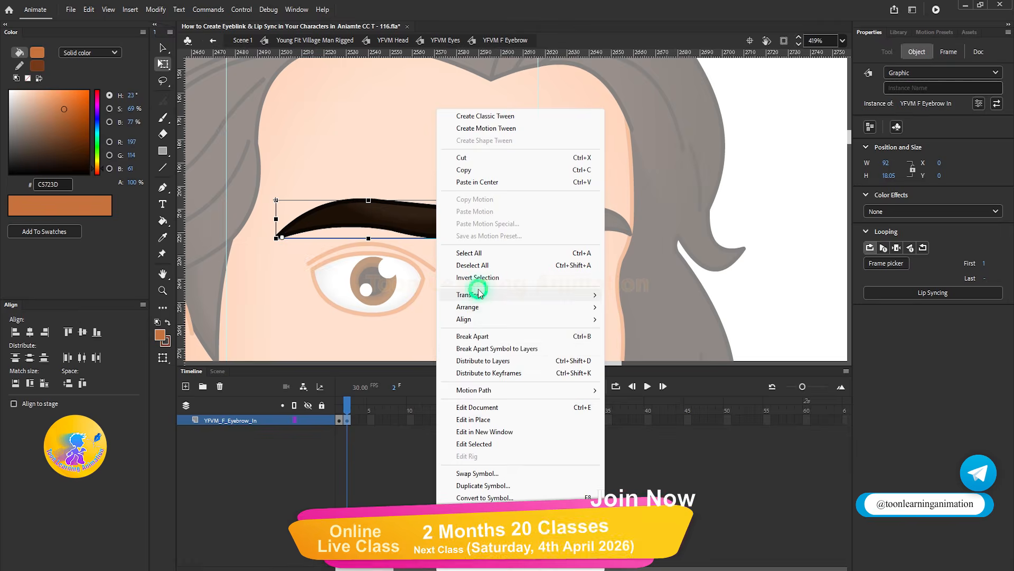
mouse_move(473, 294)
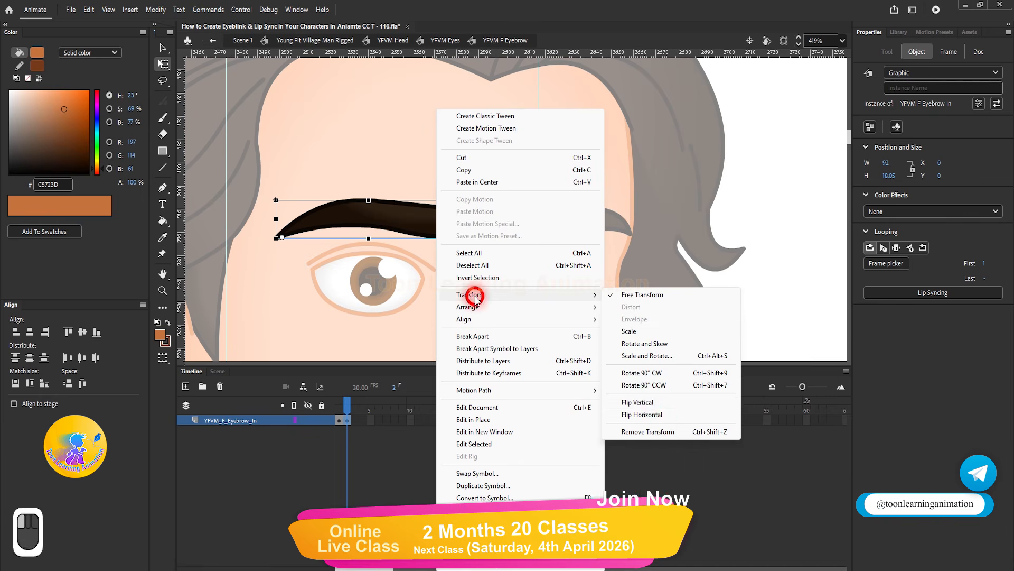
click(650, 403)
drag(463, 225, 460, 188)
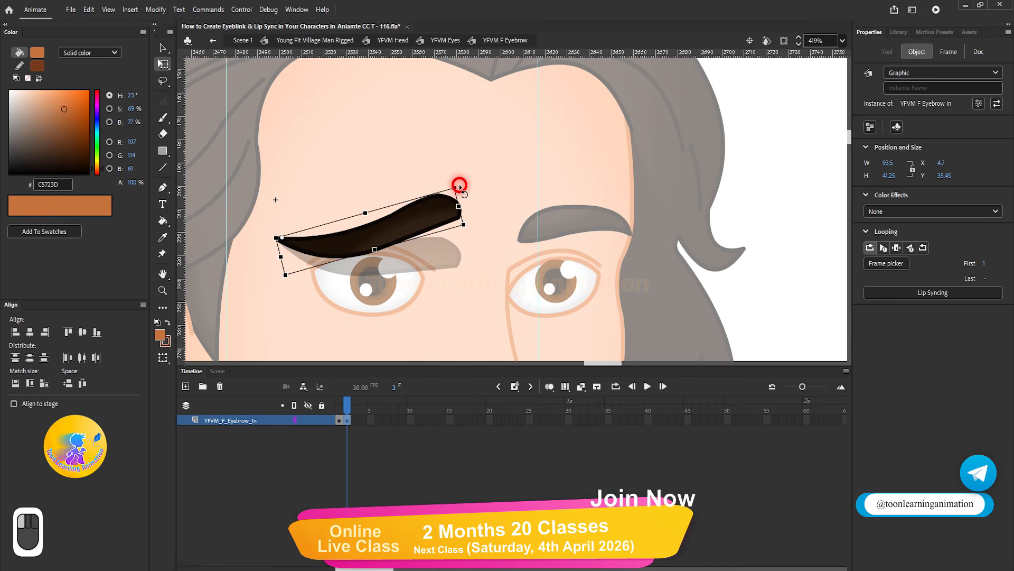
drag(397, 226, 399, 208)
click(384, 388)
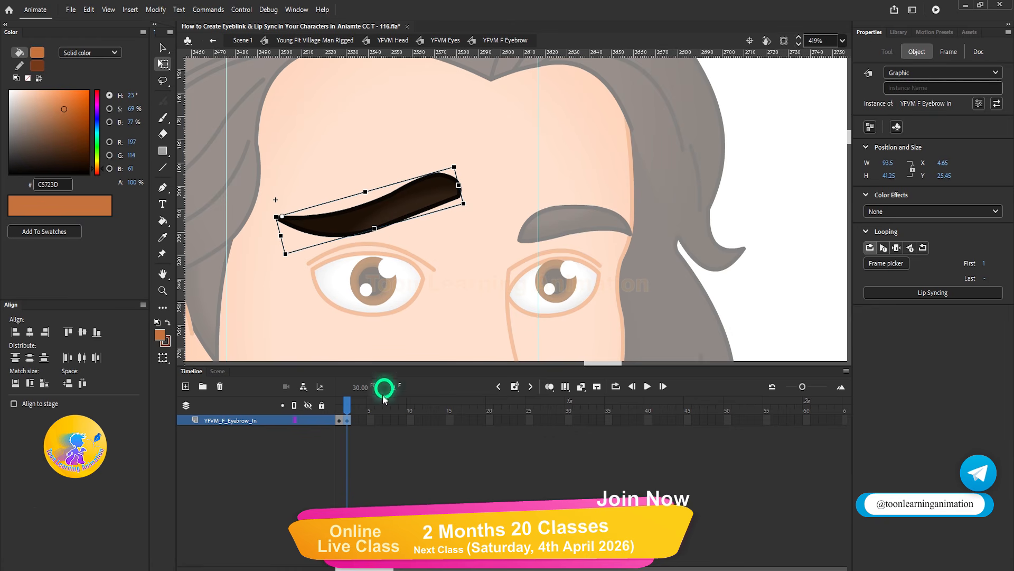
Insert a keyframe at frame 3, flip the near eyebrow vertically, and tilt its inner end down close above the eye.
click(358, 421)
key(F6)
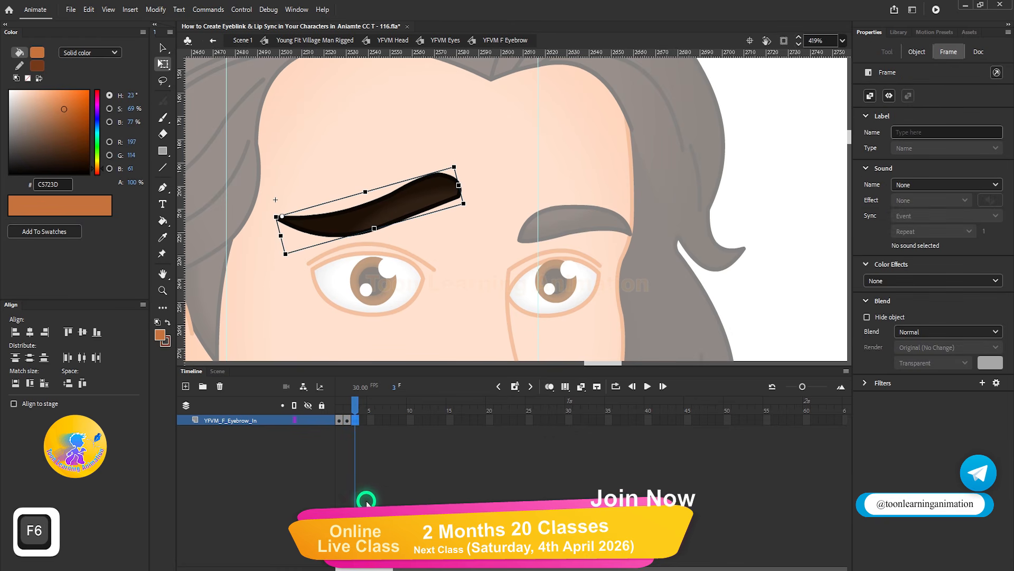
right_click(437, 198)
mouse_move(487, 294)
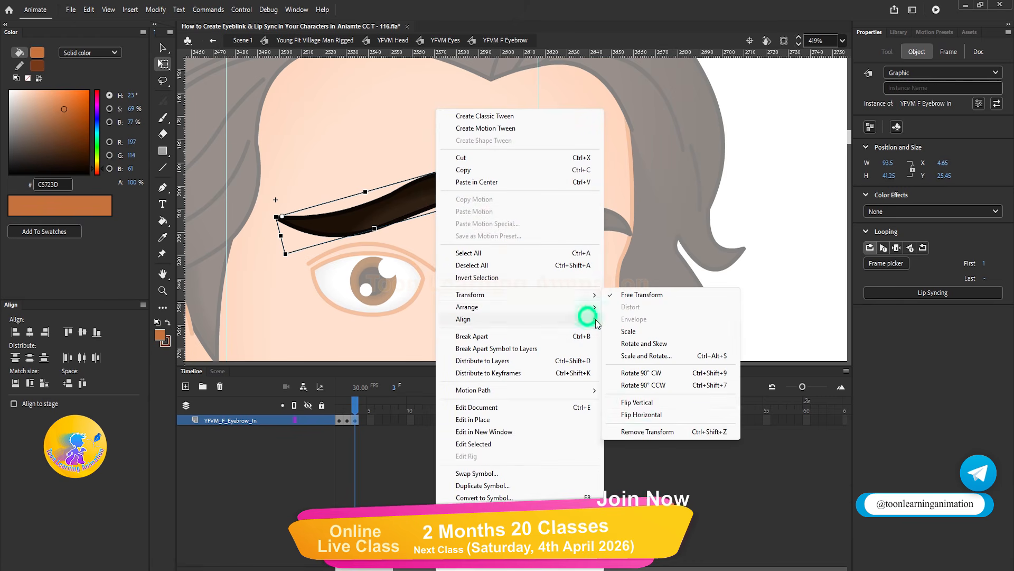
click(638, 408)
drag(465, 221, 471, 250)
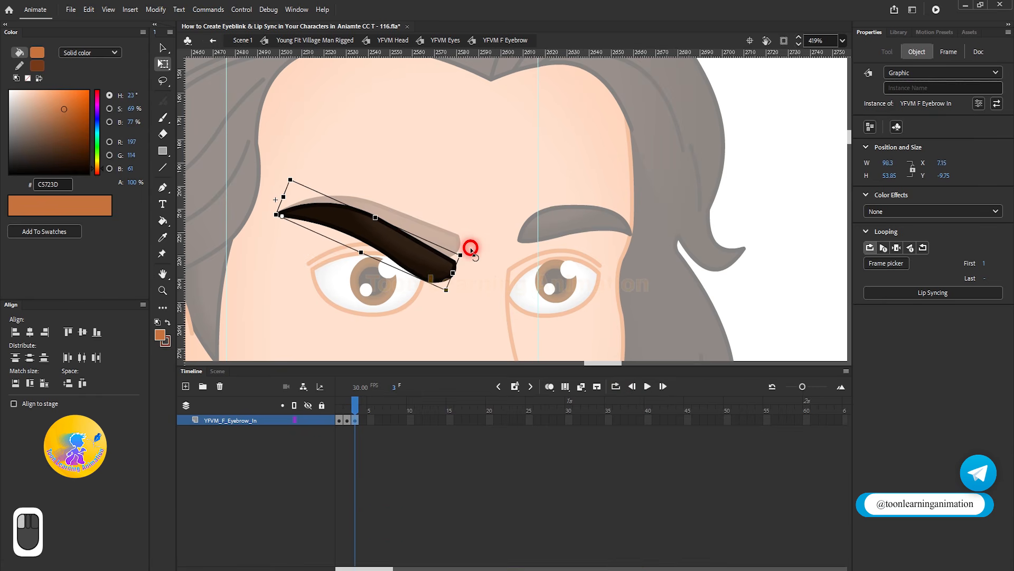
drag(421, 272, 421, 249)
click(163, 47)
ctrl+scroll(457, 263, up, 2)
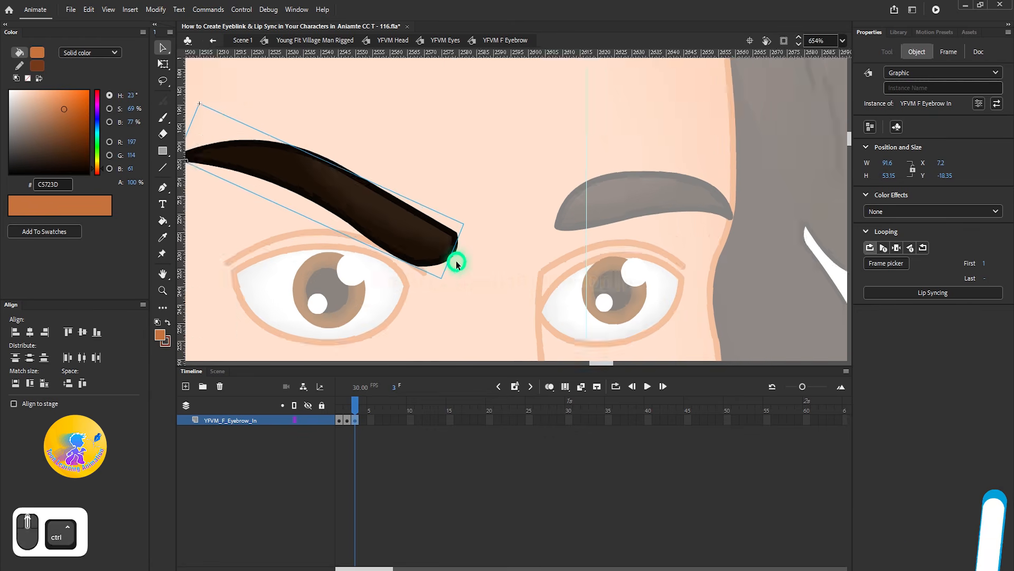
ctrl+scroll(457, 263, up, 1)
double_click(454, 226)
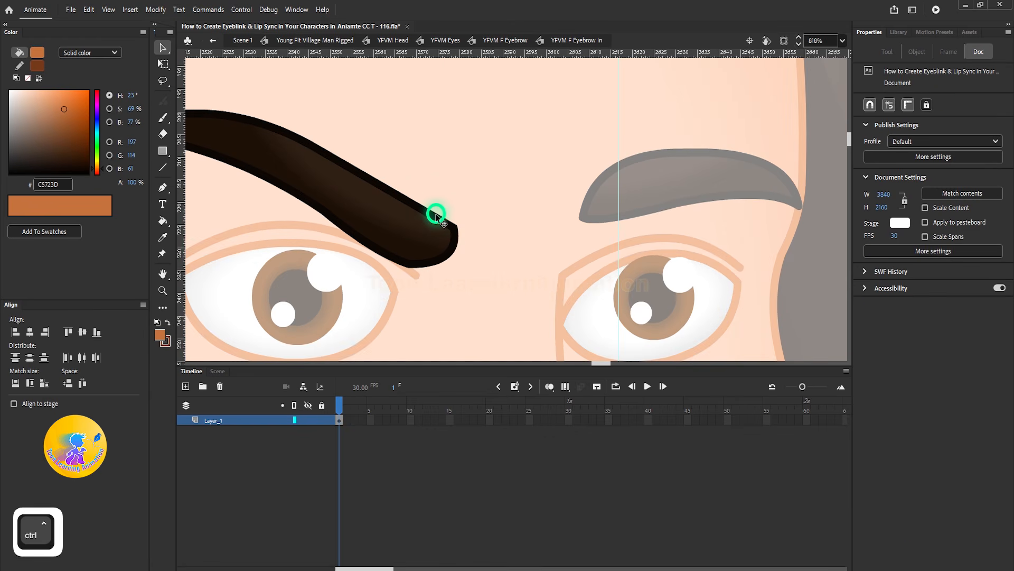
double_click(491, 215)
ctrl+scroll(493, 215, down, 3)
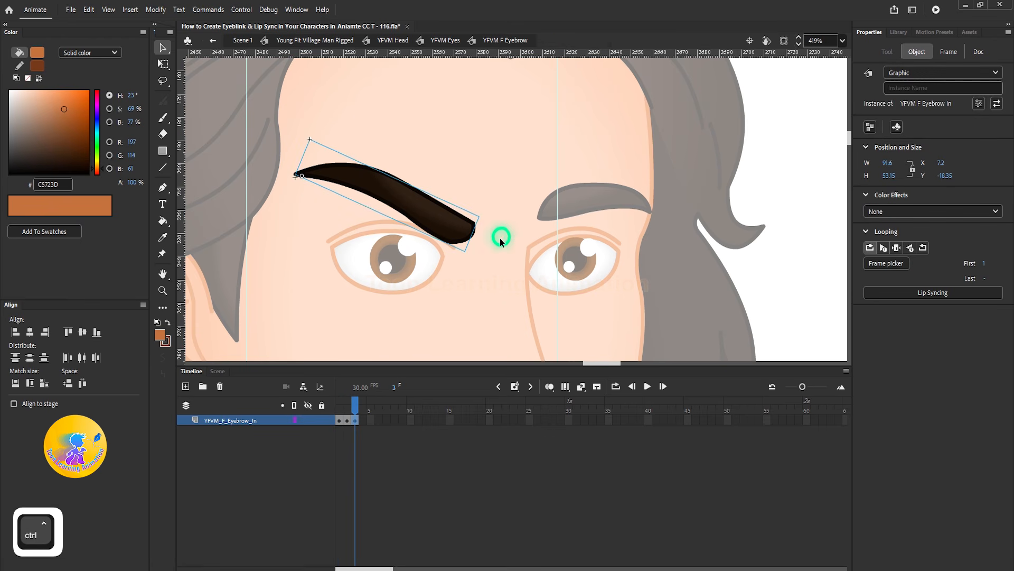
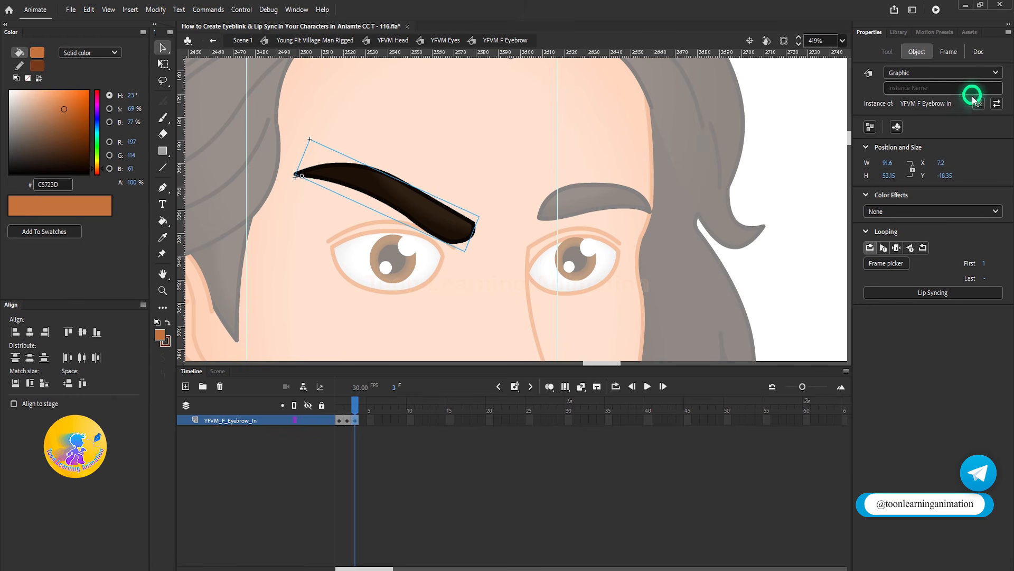
mouse_move(368, 397)
mouse_down()
mouse_move(342, 408)
mouse_move(355, 410)
mouse_up()
Break apart the near eyebrow at frame 3, reshape its inner end into an upturned pointed tip, and return to the YFVM Eyes symbol.
click(426, 233)
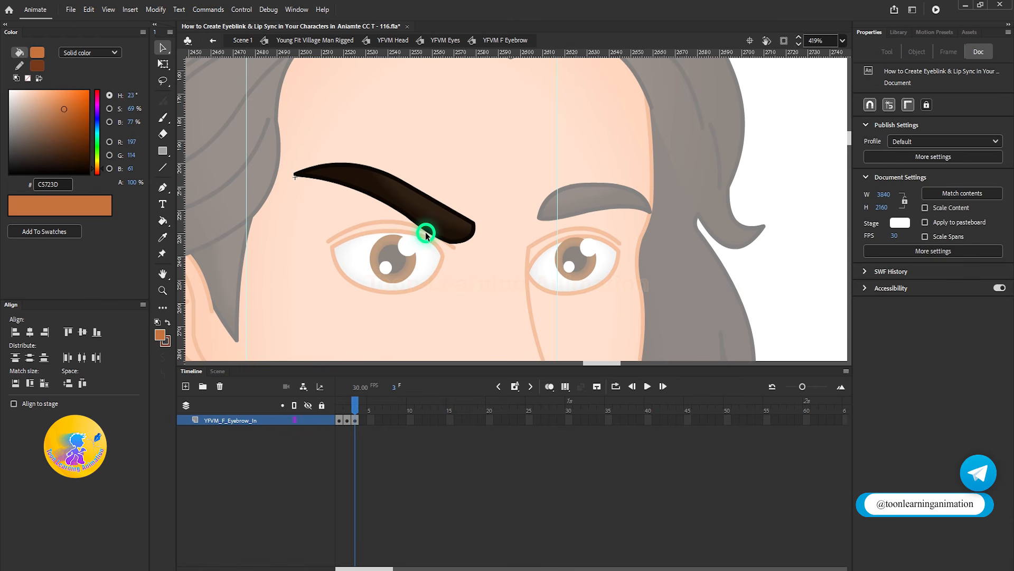
ctrl+click(426, 233)
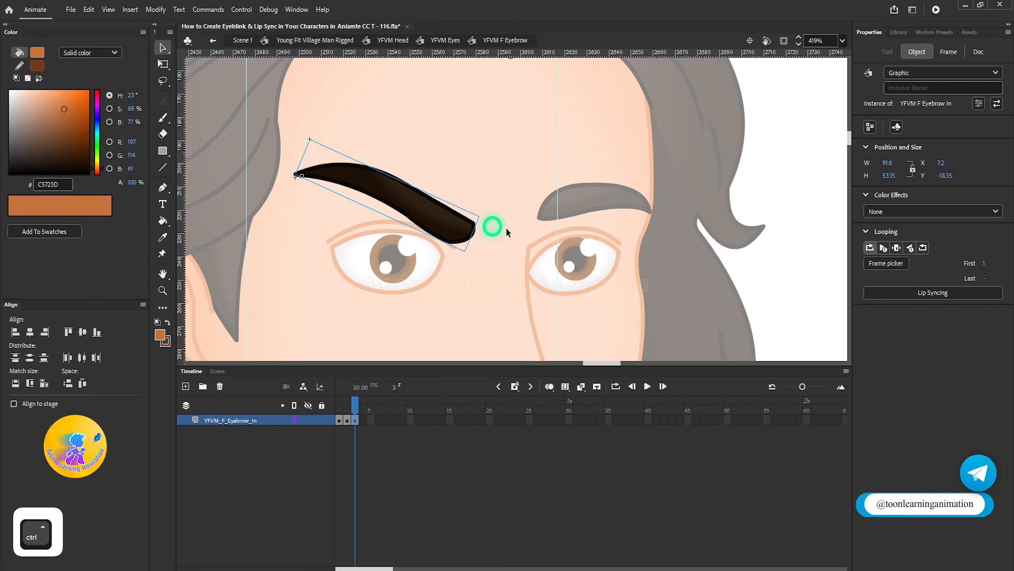
key(ctrl+b)
click(469, 220)
scroll(478, 232, up, 4)
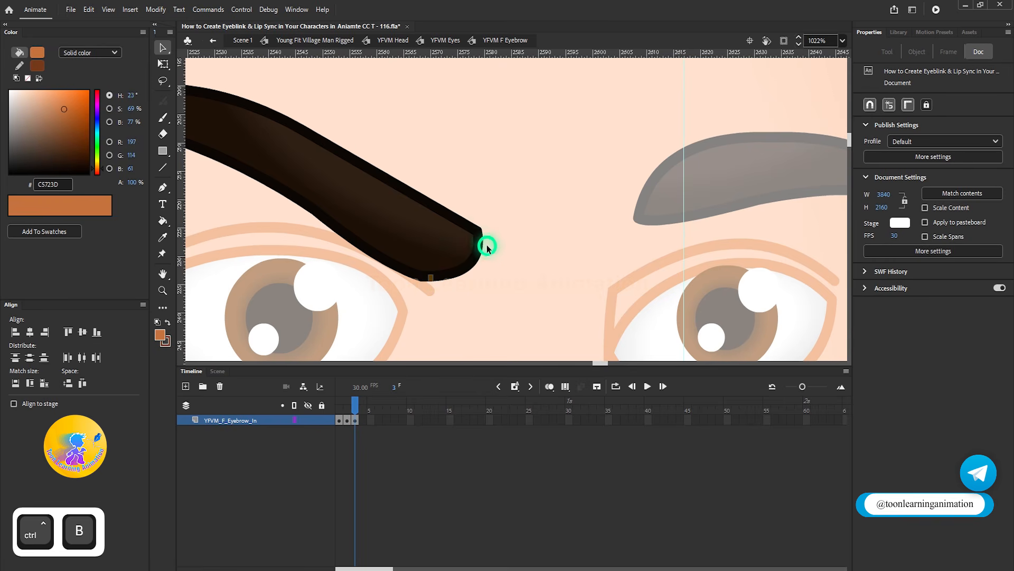
mouse_move(477, 233)
mouse_down()
mouse_move(500, 208)
mouse_move(460, 206)
mouse_move(457, 227)
mouse_move(468, 218)
mouse_up()
click(467, 224)
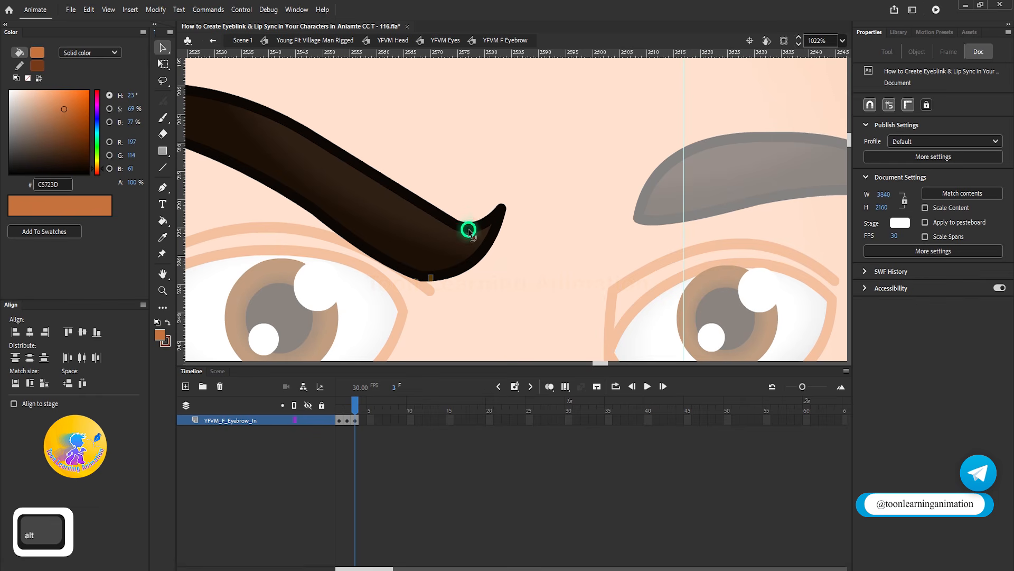
scroll(467, 231, down, 4)
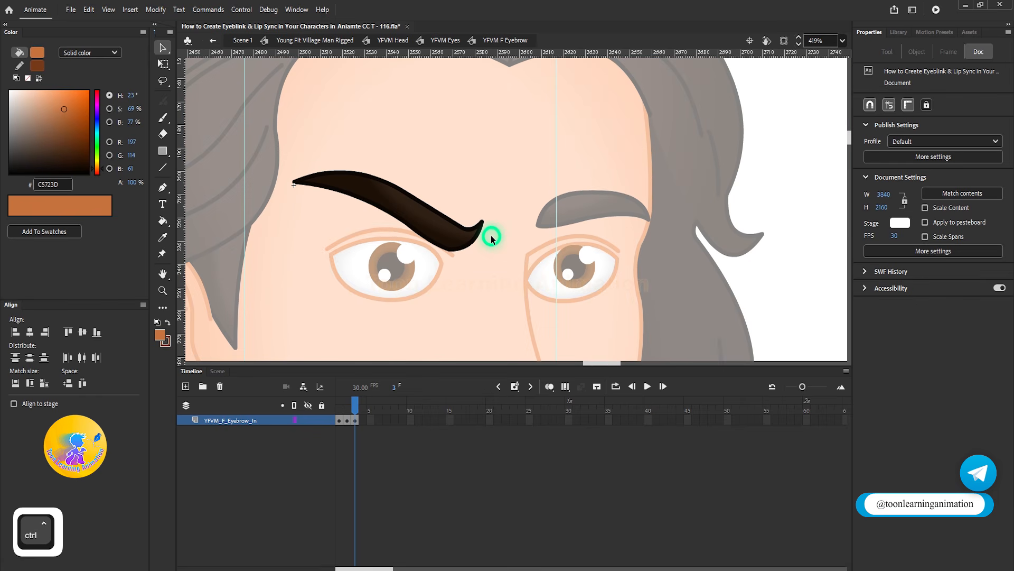
scroll(490, 235, down, 3)
double_click(702, 258)
mouse_move(351, 409)
mouse_down()
mouse_move(332, 406)
mouse_move(363, 408)
mouse_move(324, 407)
mouse_move(356, 407)
mouse_move(339, 406)
mouse_up()
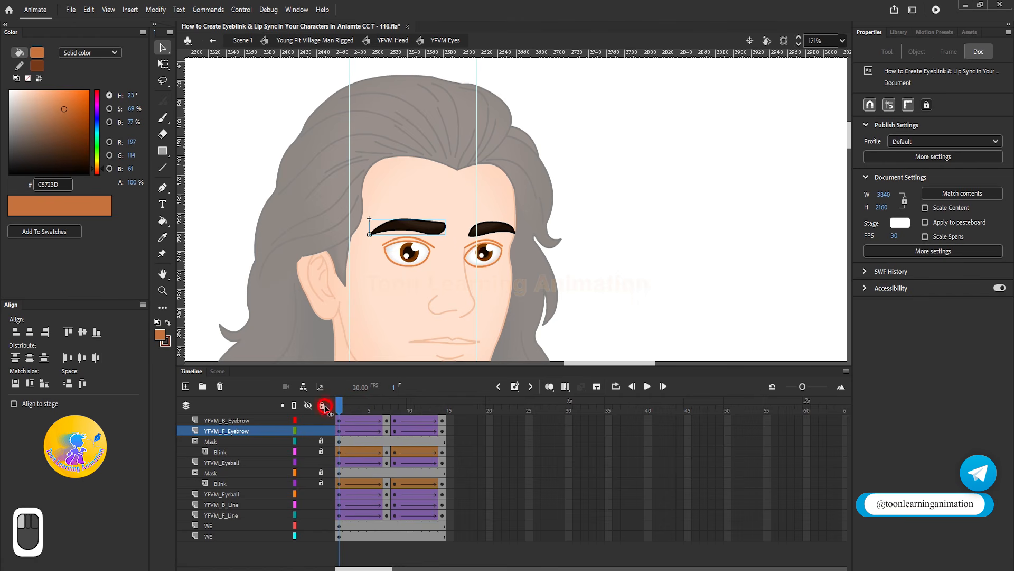
Open the far eyebrow symbol YFVM B Eyebrow for editing and remove all frames after frame 1.
double_click(500, 229)
click(346, 421)
shift+click(800, 423)
key(shift+F5)
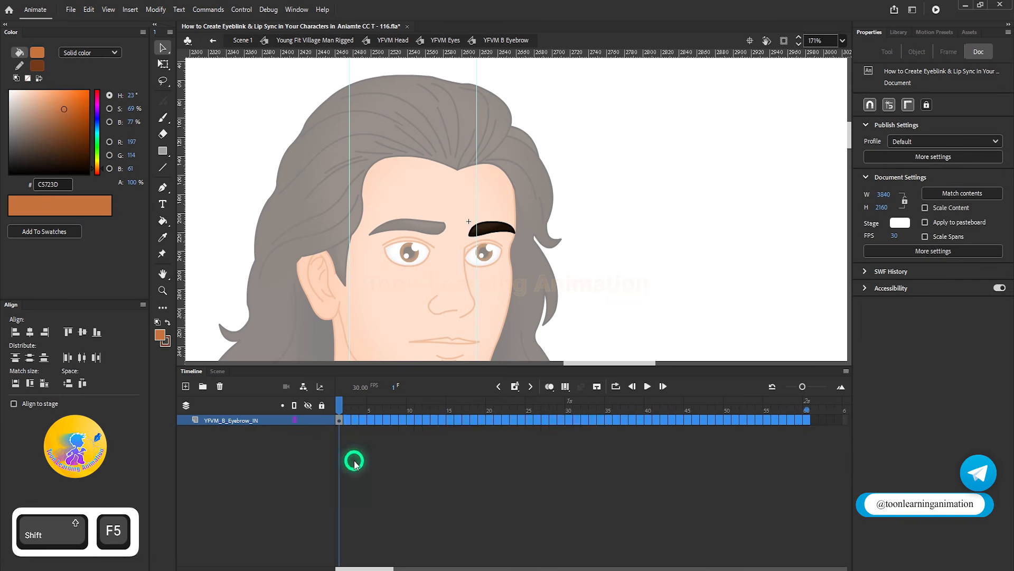
Insert a keyframe at frame 2, flip the far eyebrow vertically and rotate its inner end upward.
click(347, 421)
key(F6)
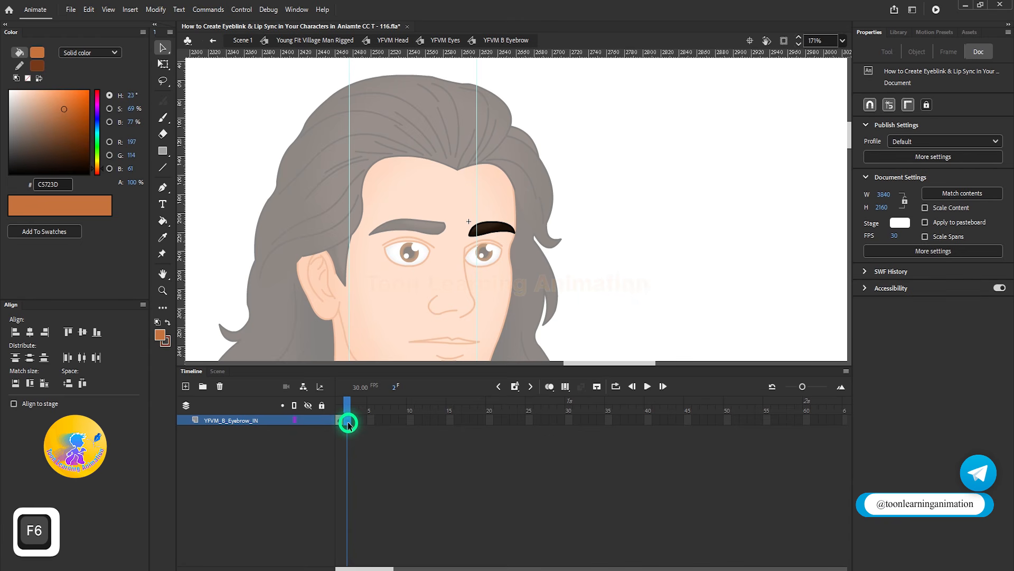
scroll(465, 246, up, 5)
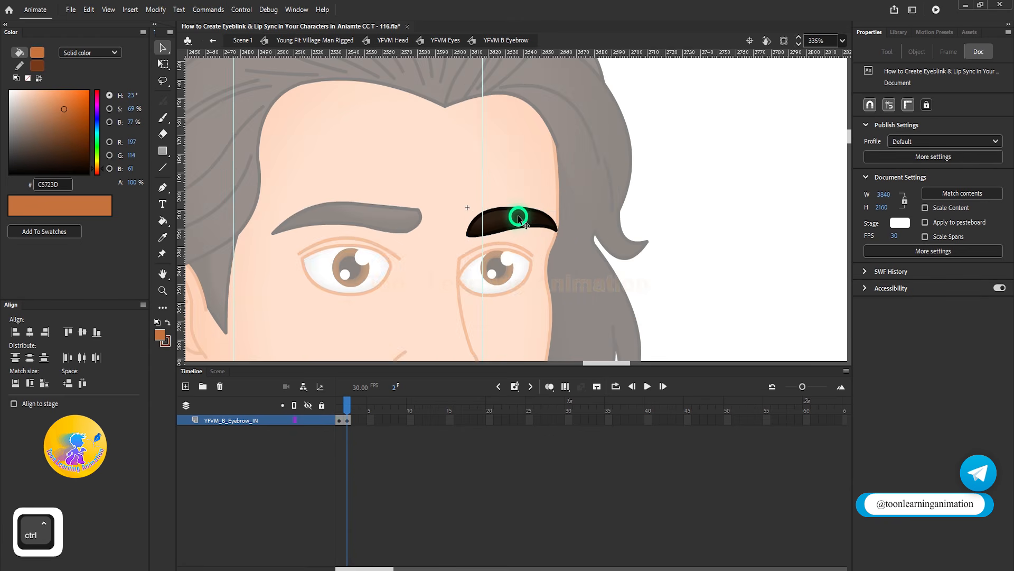
right_click(514, 218)
mouse_move(555, 295)
click(731, 400)
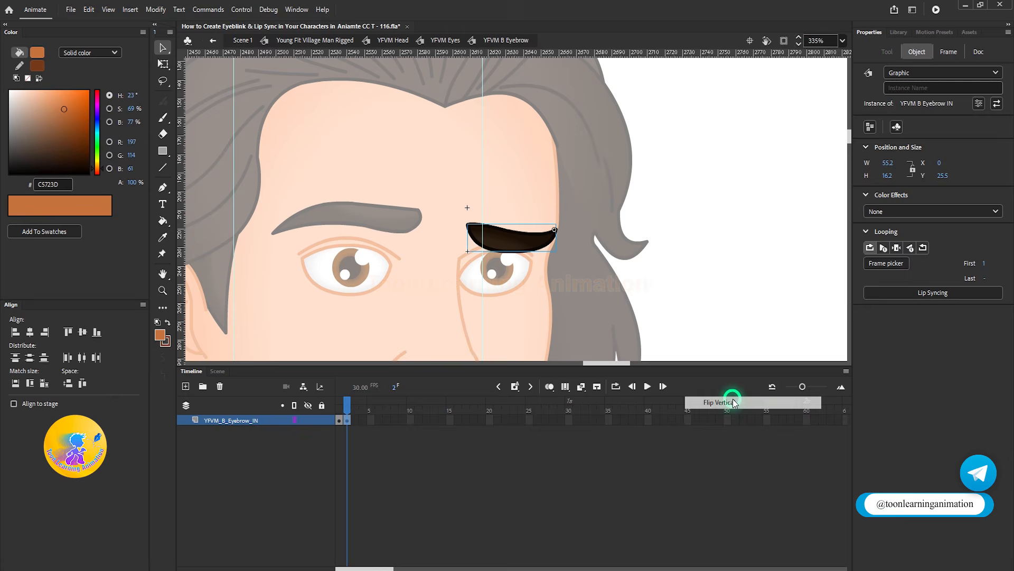
click(163, 64)
scroll(465, 255, up, 2)
drag(464, 206, 478, 168)
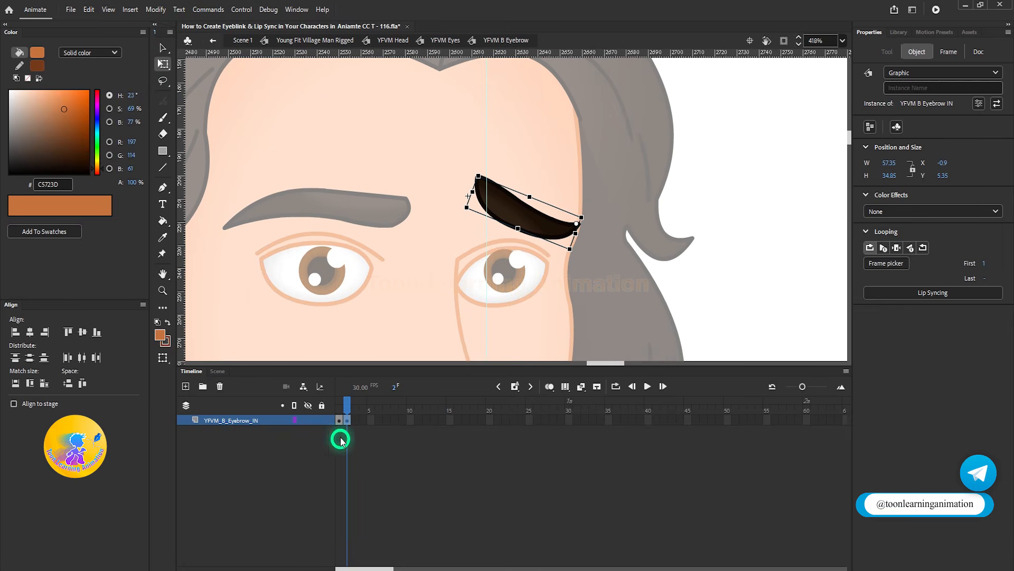
Insert a keyframe at frame 3, flip the far eyebrow vertically and position it slanting down toward the nose, close above the eye.
key(F6)
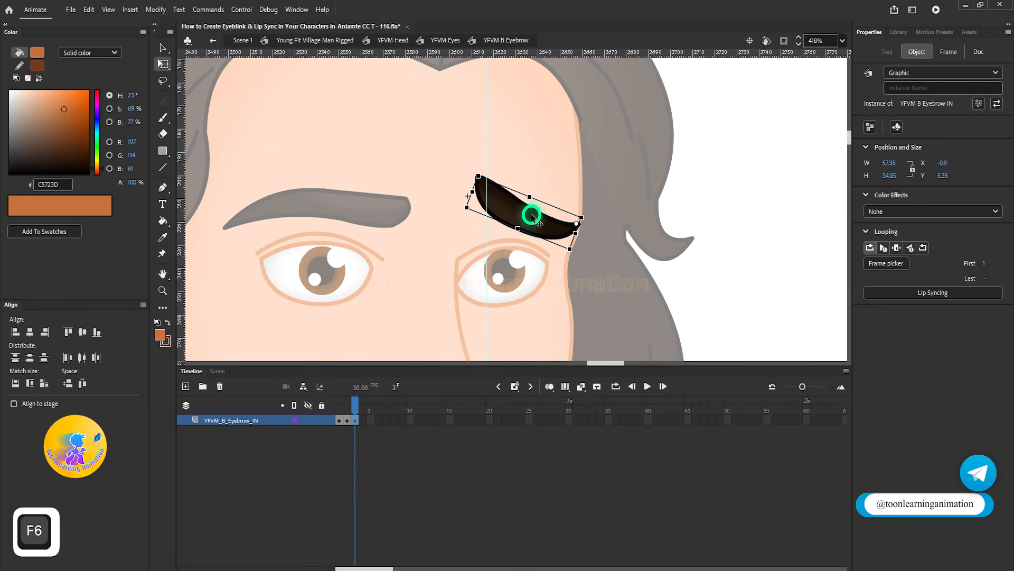
right_click(532, 217)
click(594, 295)
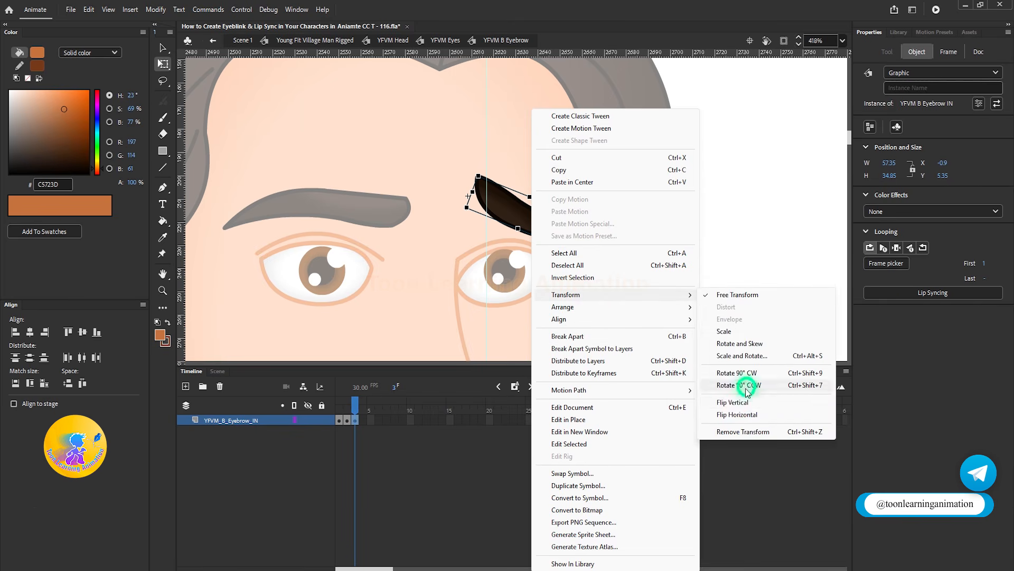
click(754, 384)
drag(511, 231, 498, 226)
key(v)
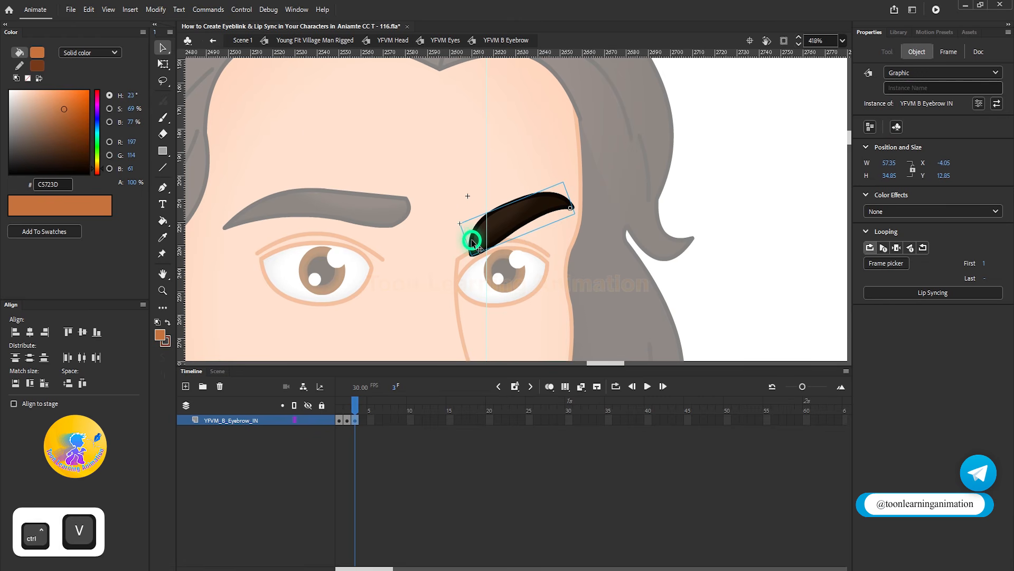
Break apart the far eyebrow at frame 3 and reshape its inner end into a curved pointed tip.
key(ctrl+b)
click(476, 285)
scroll(468, 245, up, 2)
drag(478, 267, 451, 244)
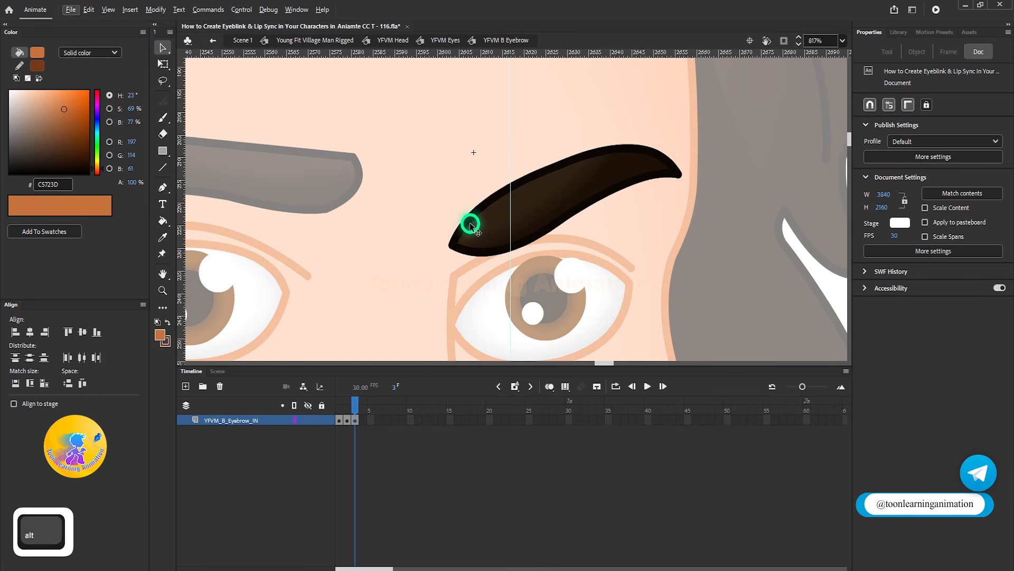
drag(469, 221, 475, 242)
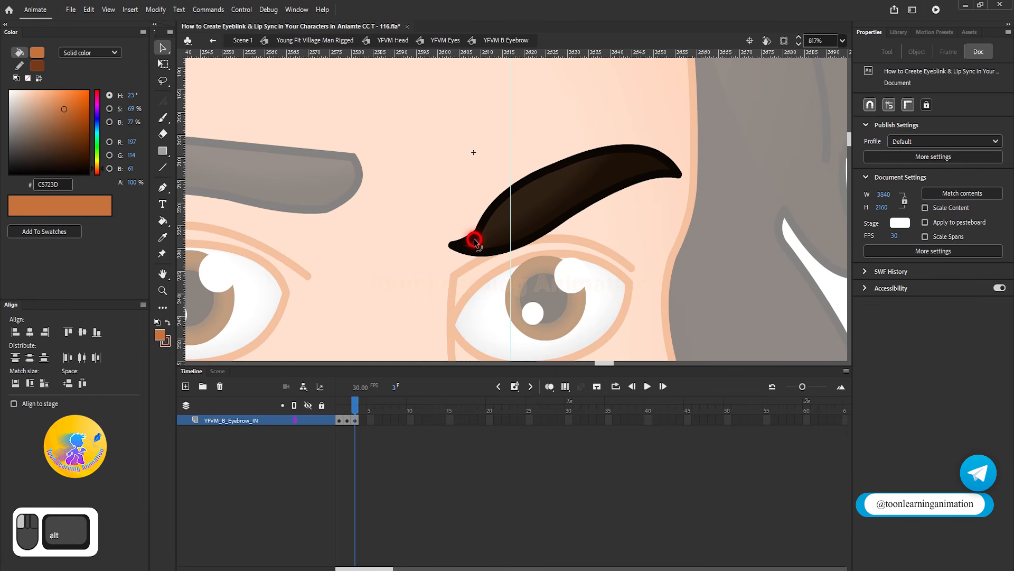
scroll(474, 242, down, 2)
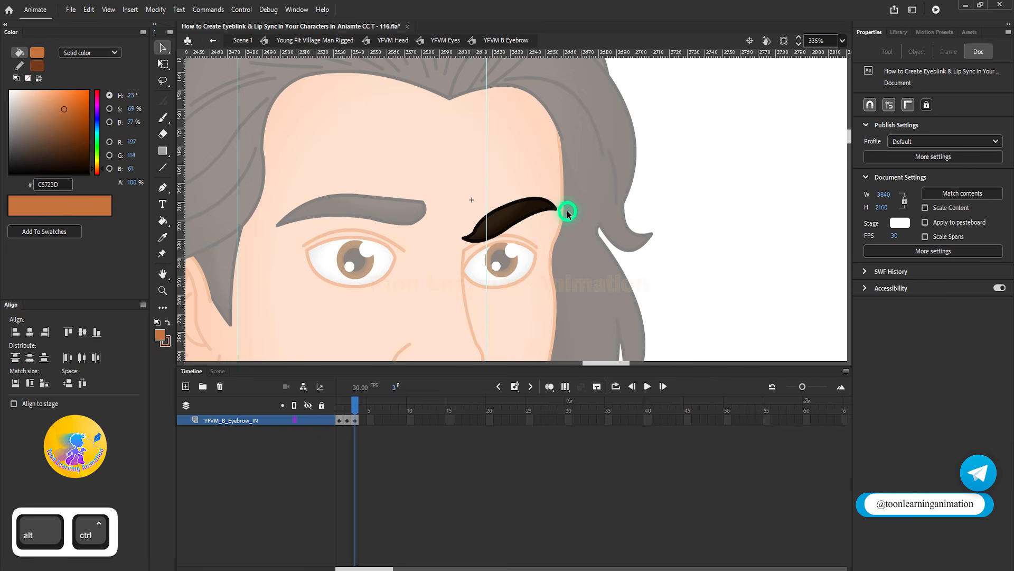
Reshape the far eyebrow's upper edge at frame 3, curving it inward near the inner end and arching it higher toward the outer end.
double_click(763, 241)
scroll(515, 232, down, 2)
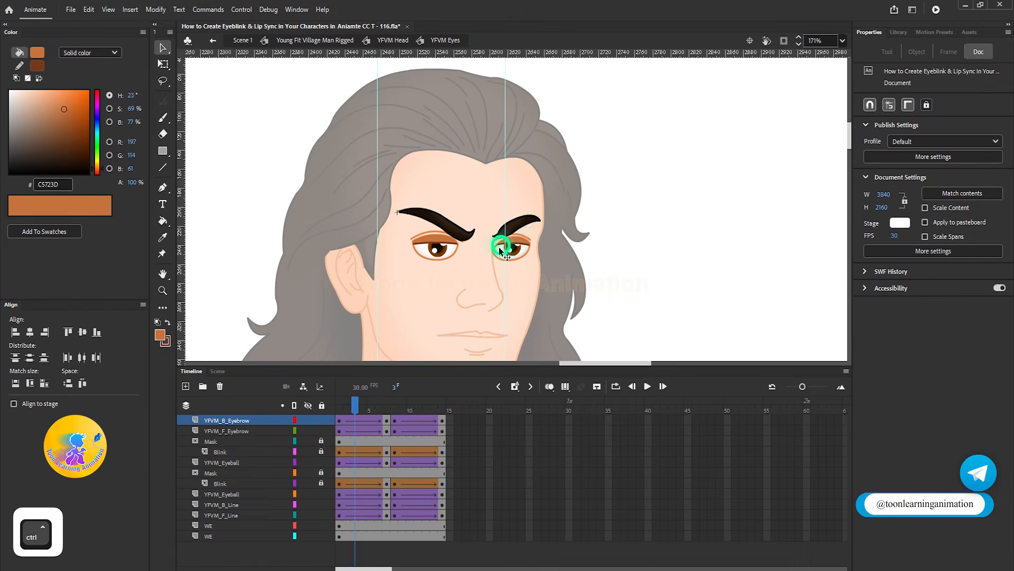
scroll(507, 234, up, 3)
double_click(487, 232)
click(486, 229)
scroll(441, 197, up, 3)
click(441, 197)
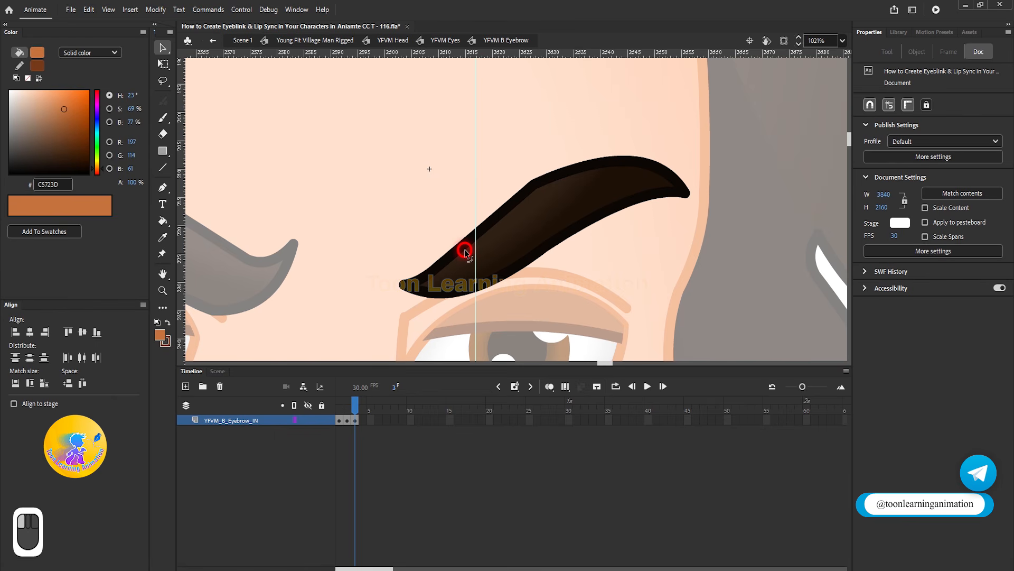
drag(623, 159, 619, 147)
scroll(620, 210, down, 3)
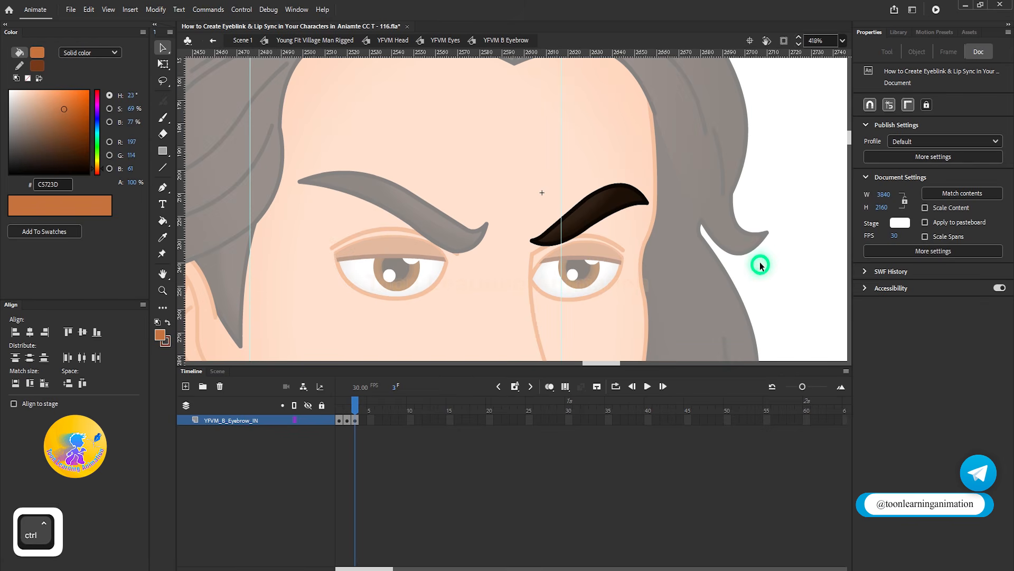
Adjust the far eyebrow's inner tip slightly downward at frame 3 and return to the YFVM Eyes symbol.
scroll(540, 245, up, 2)
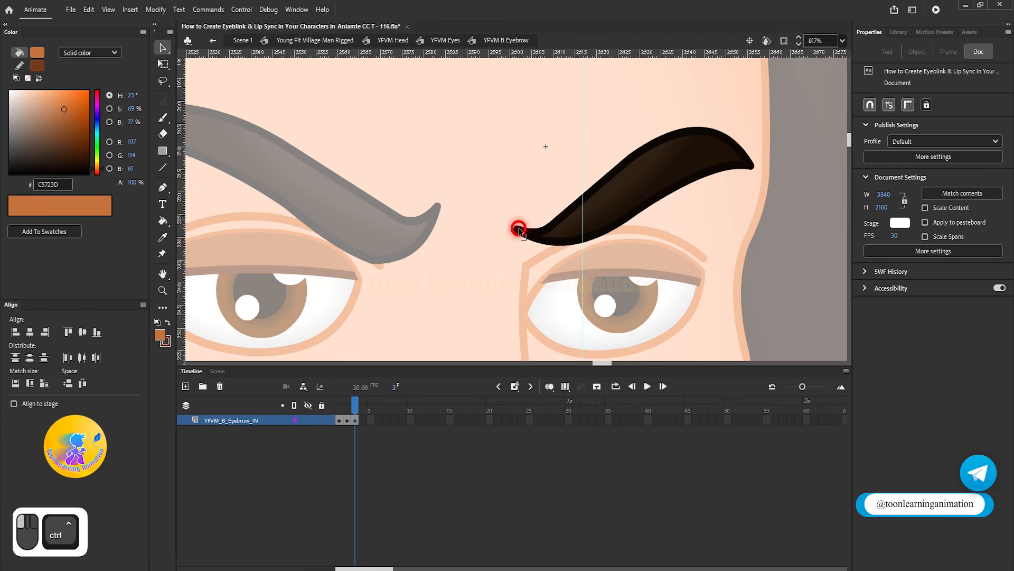
mouse_move(521, 235)
mouse_down()
mouse_move(543, 252)
mouse_move(530, 249)
mouse_up()
scroll(735, 249, down, 3)
double_click(736, 248)
scroll(686, 221, down, 2)
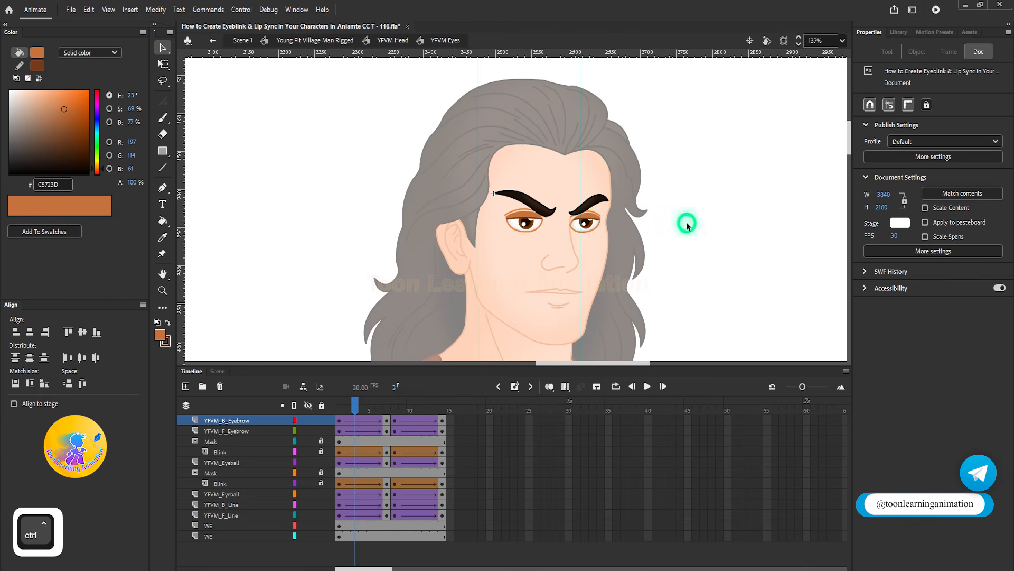
Review the eyebrow poses across the blink and set both eyebrows at frame 1 to single-frame looping.
click(349, 405)
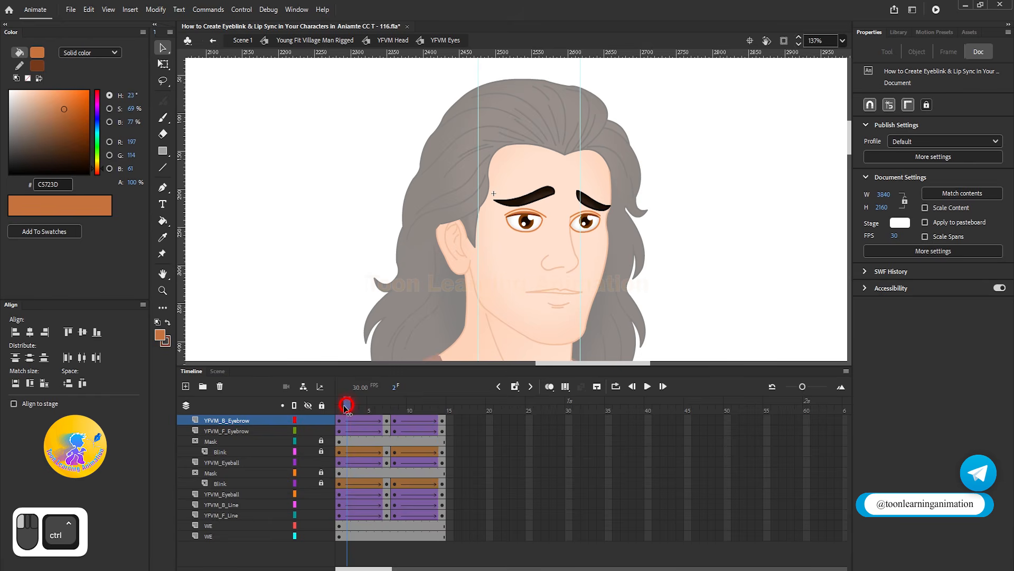
scroll(550, 215, up, 2)
click(343, 406)
drag(343, 407, 442, 406)
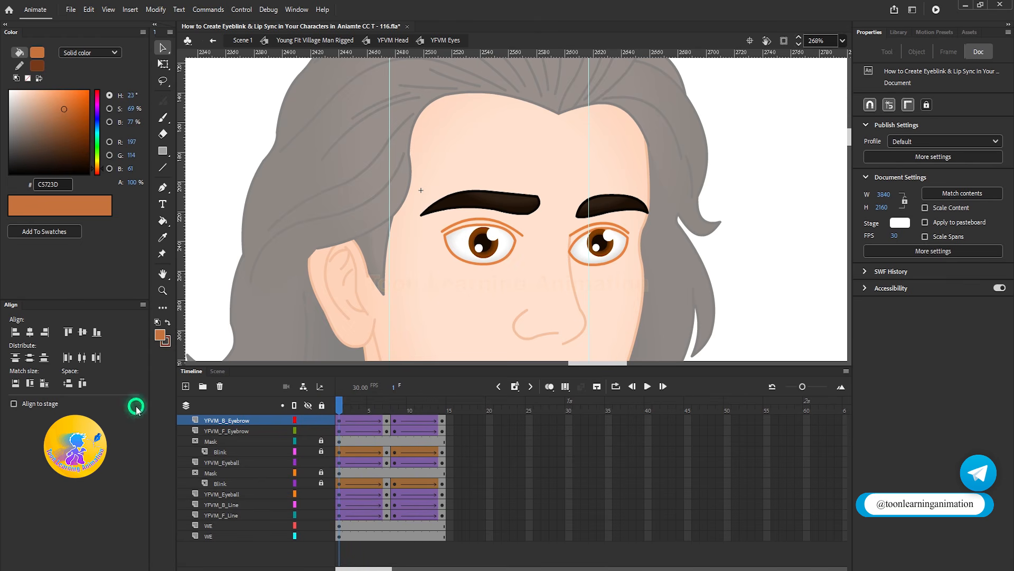
key(shift+comma)
click(499, 202)
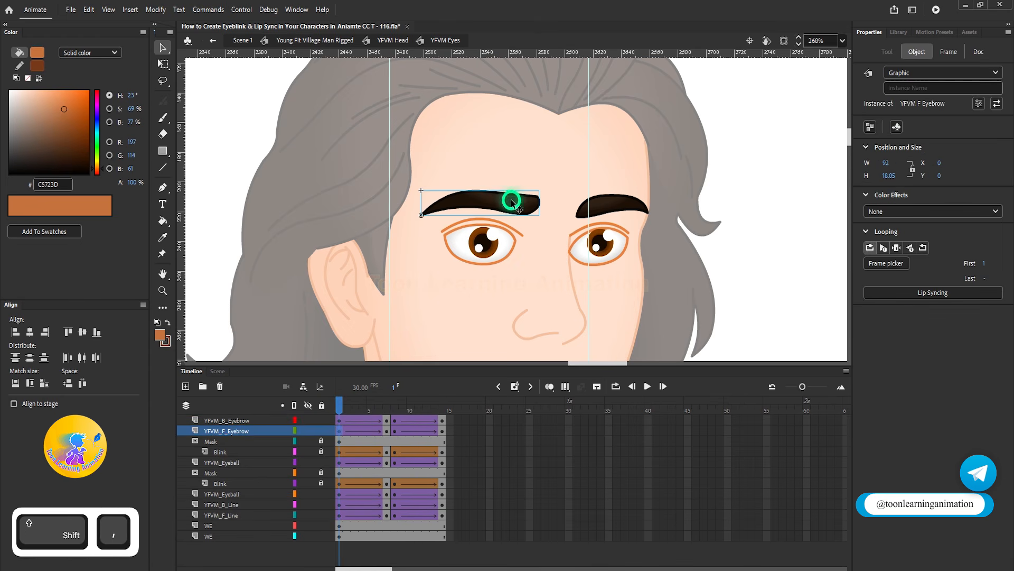
click(611, 210)
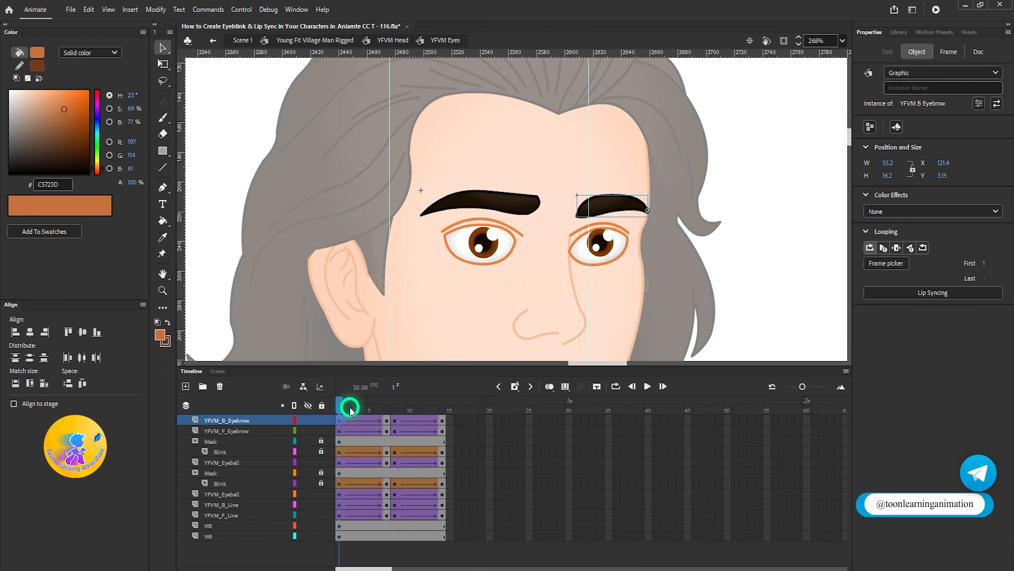
shift+click(503, 206)
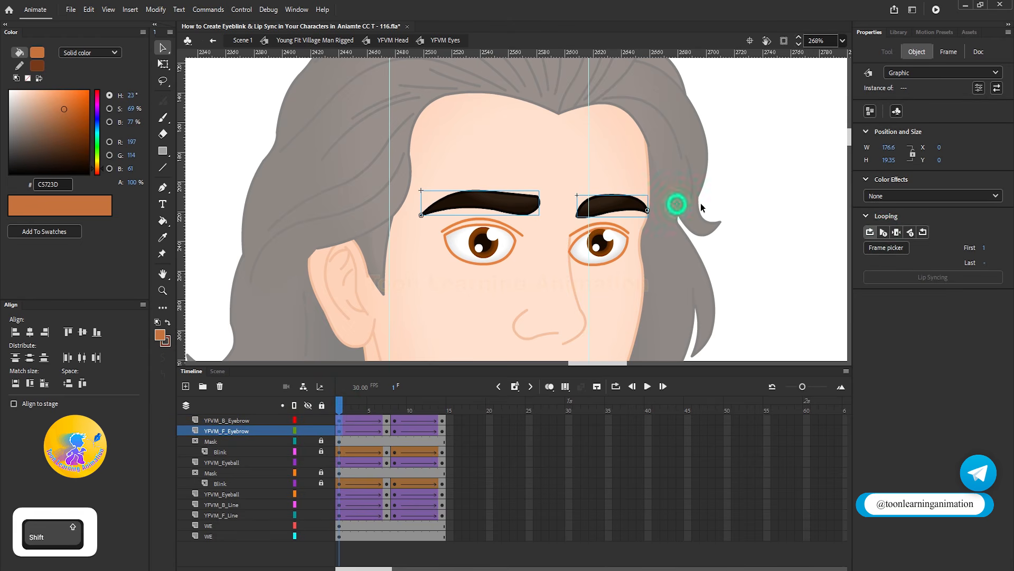
click(897, 232)
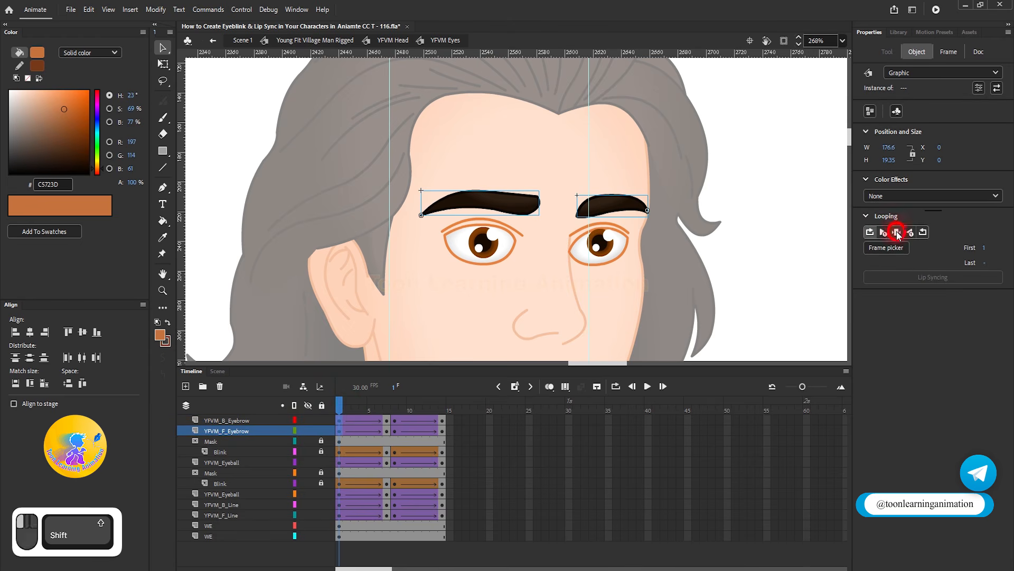
Set both eyebrows to single-frame looping at the closed-eye keyframes 7 and 8.
click(387, 409)
click(523, 205)
shift+click(607, 214)
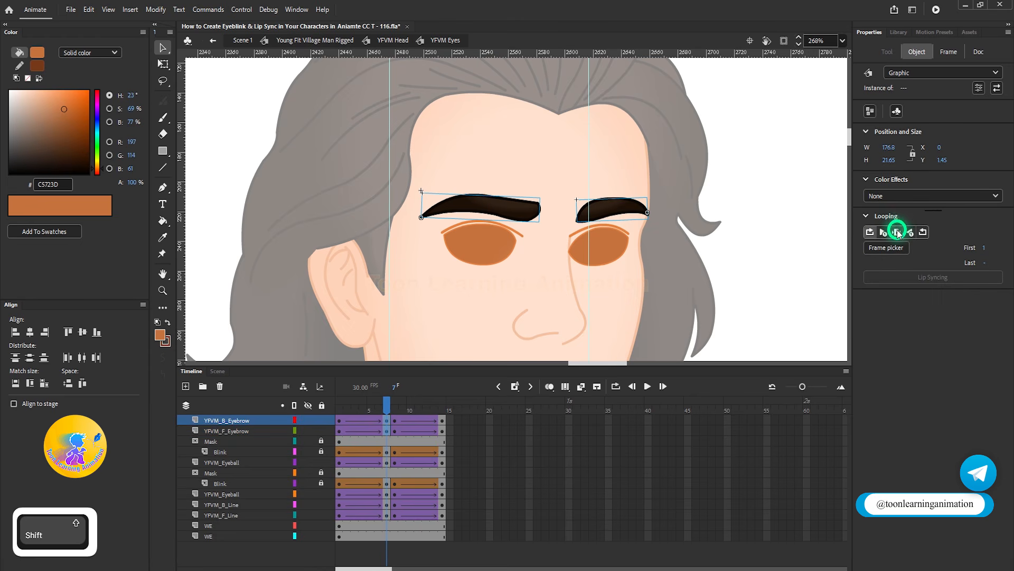
click(394, 409)
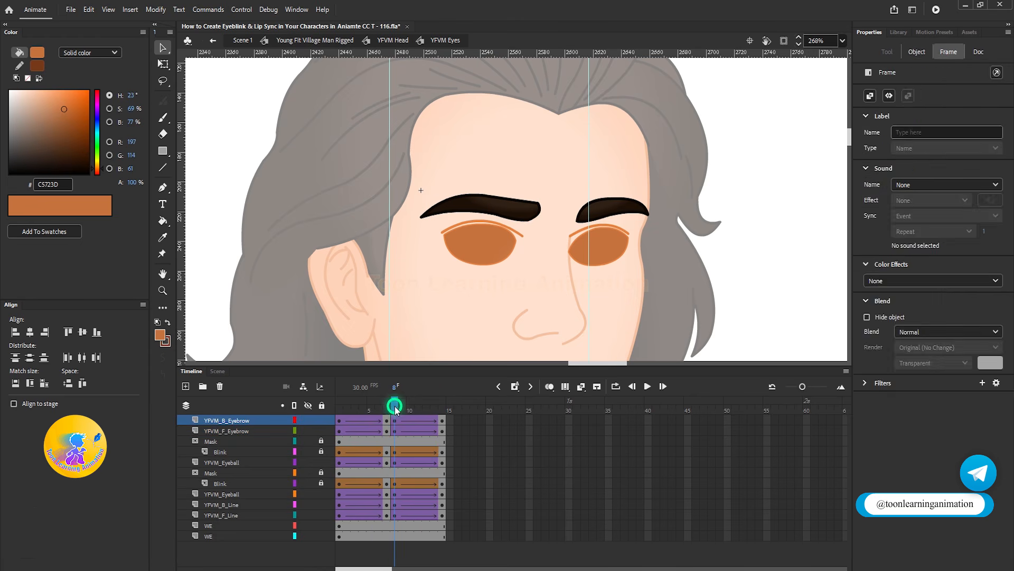
click(515, 217)
shift+click(625, 209)
click(896, 233)
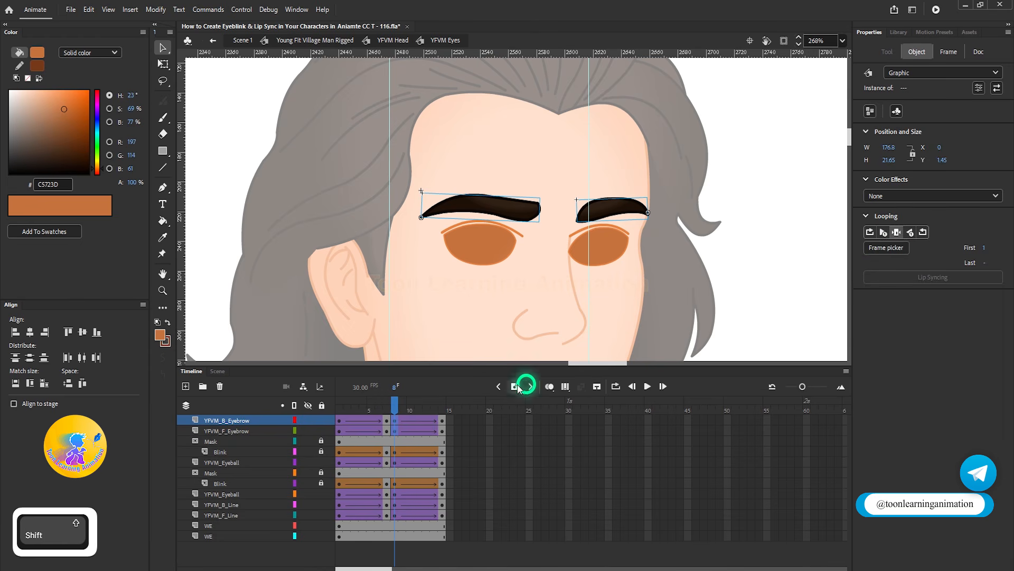
Set both eyebrows to single-frame looping at the final keyframe, frame 14.
click(446, 410)
click(486, 217)
shift+click(627, 219)
click(902, 232)
click(716, 242)
Set the looping first frame of both eyebrows to 3 at frame 1 and preview the blink.
click(337, 410)
click(396, 274)
click(482, 199)
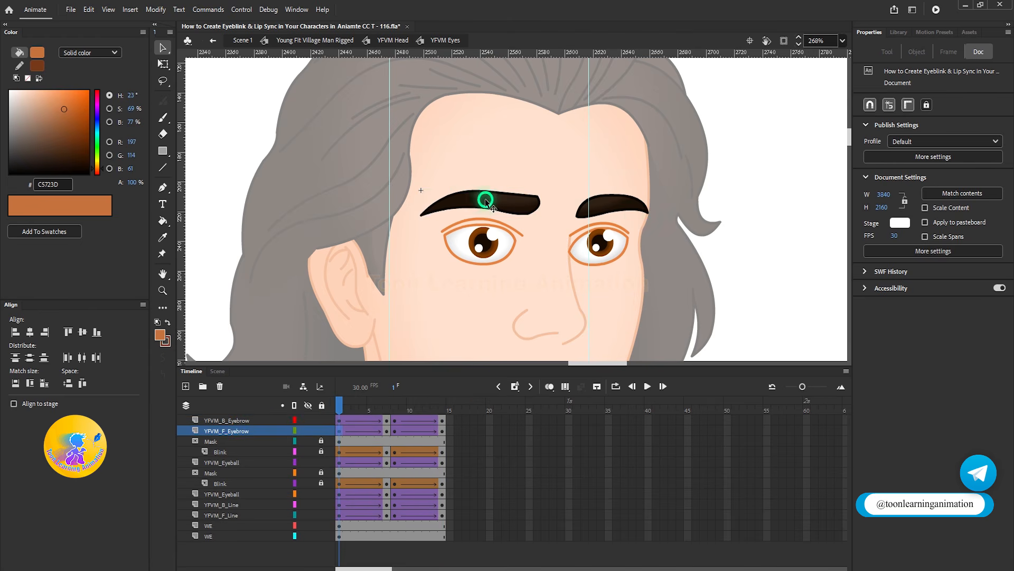
shift+click(629, 207)
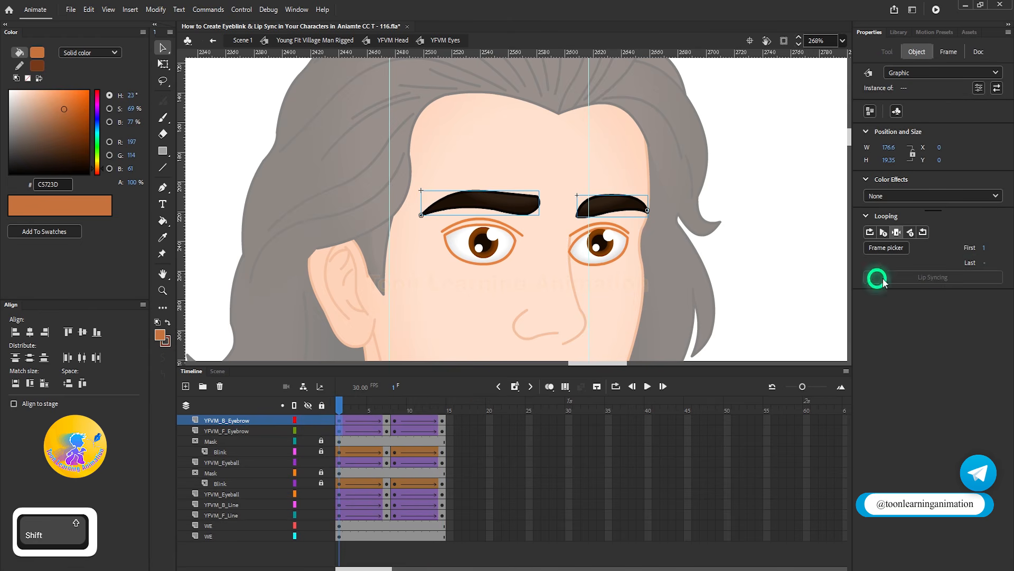
click(991, 246)
text(3)
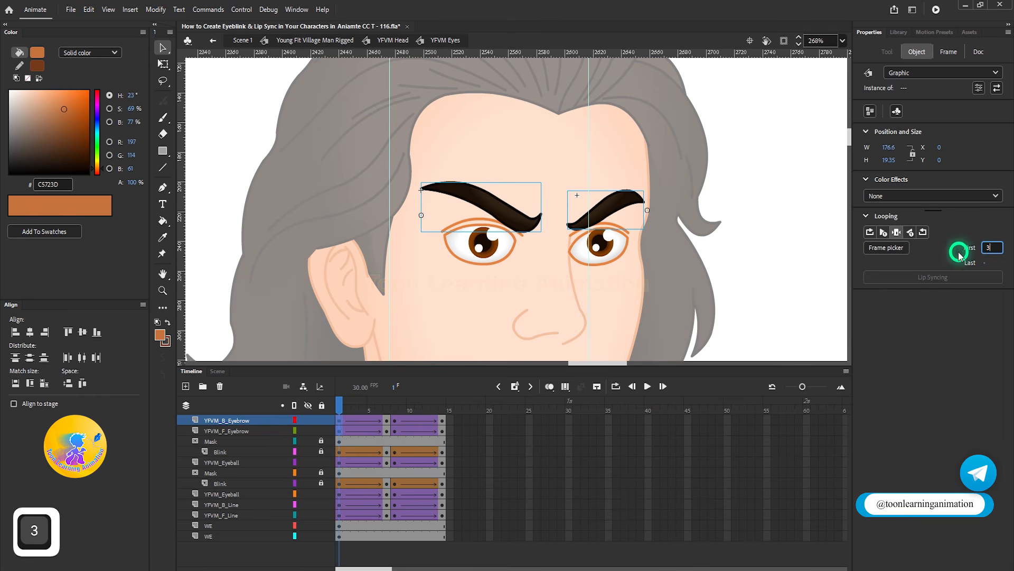
drag(353, 410, 433, 411)
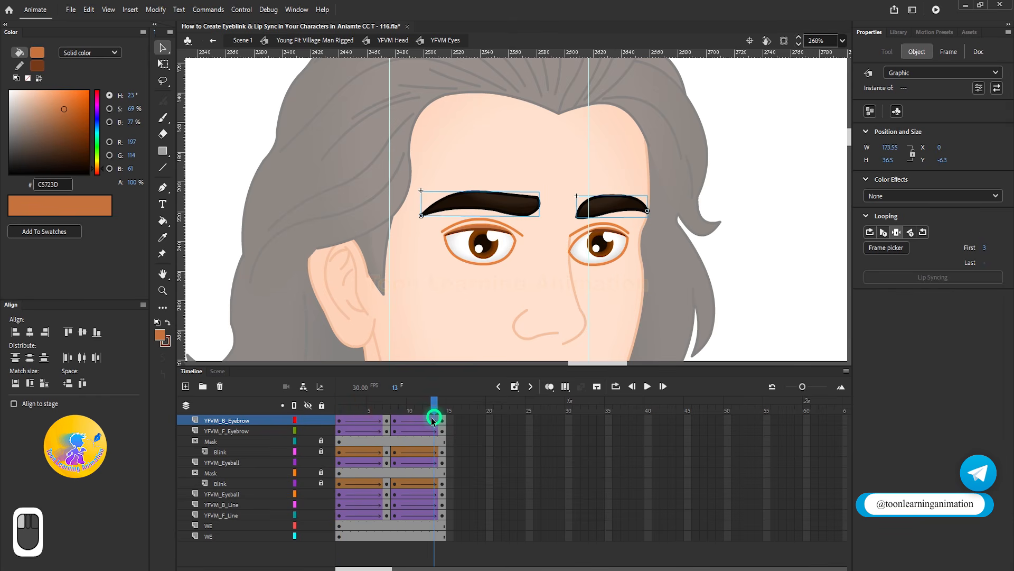
Set the looping first frame of both eyebrows to 3 at keyframes 7 and 8.
click(391, 411)
click(607, 213)
shift+click(627, 211)
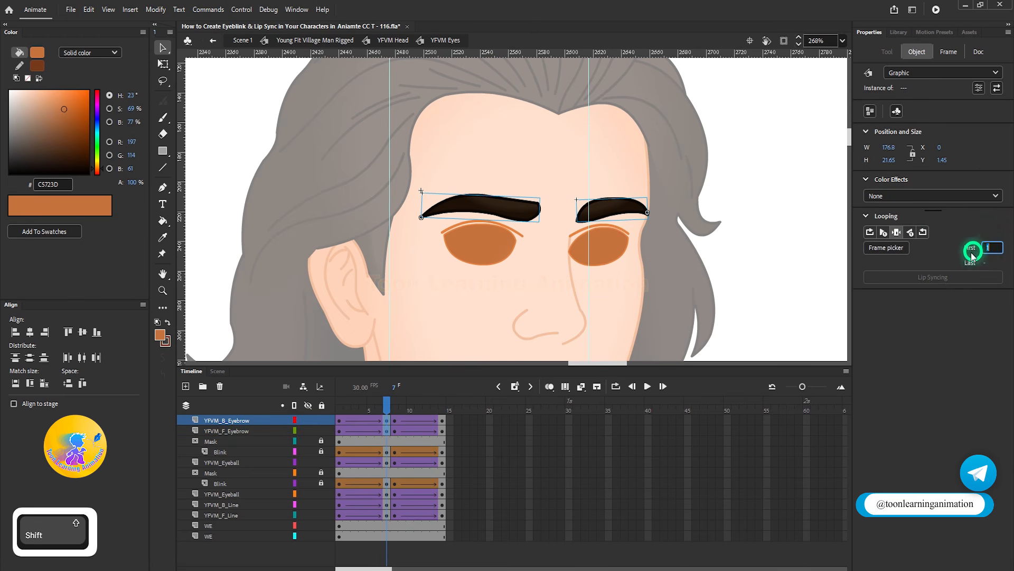
text(3)
click(394, 411)
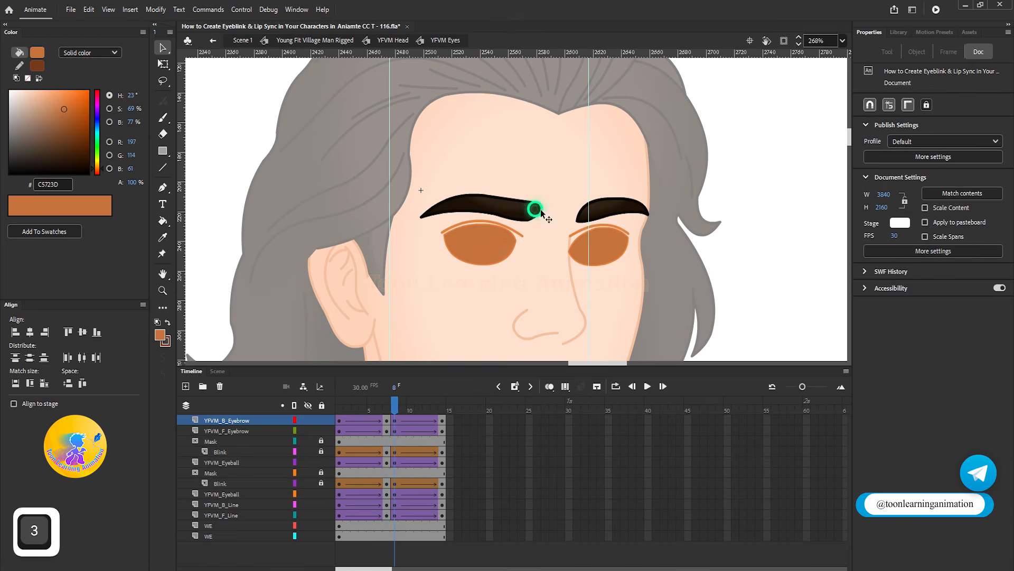
click(532, 207)
shift+click(619, 214)
key(ctrl+z)
shift+click(615, 213)
click(984, 248)
text(3)
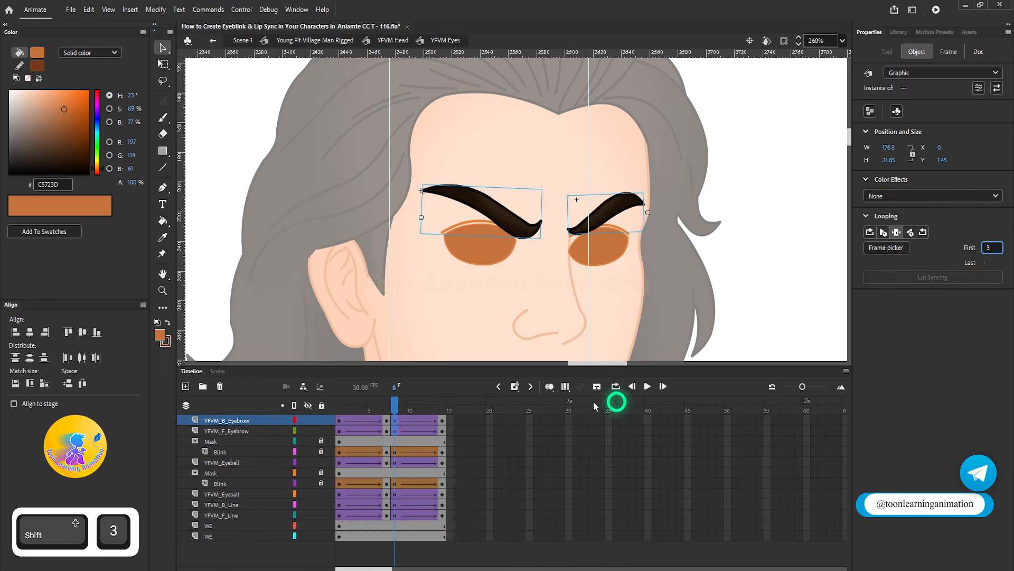
Set the looping first frame of both eyebrows to 3 at frame 14 and play back the angry blink.
click(443, 406)
click(501, 202)
shift+click(643, 208)
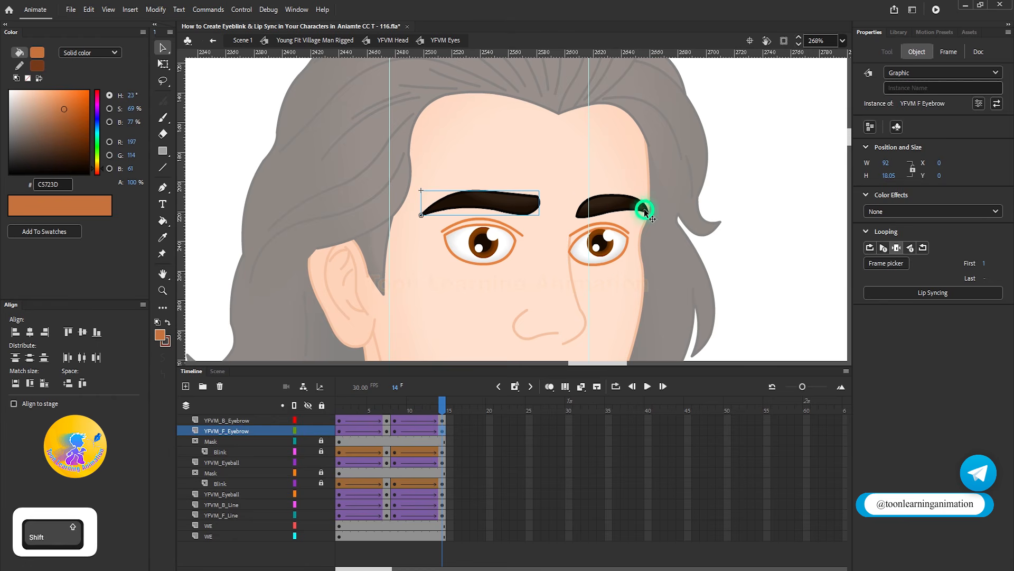
click(984, 248)
text(3)
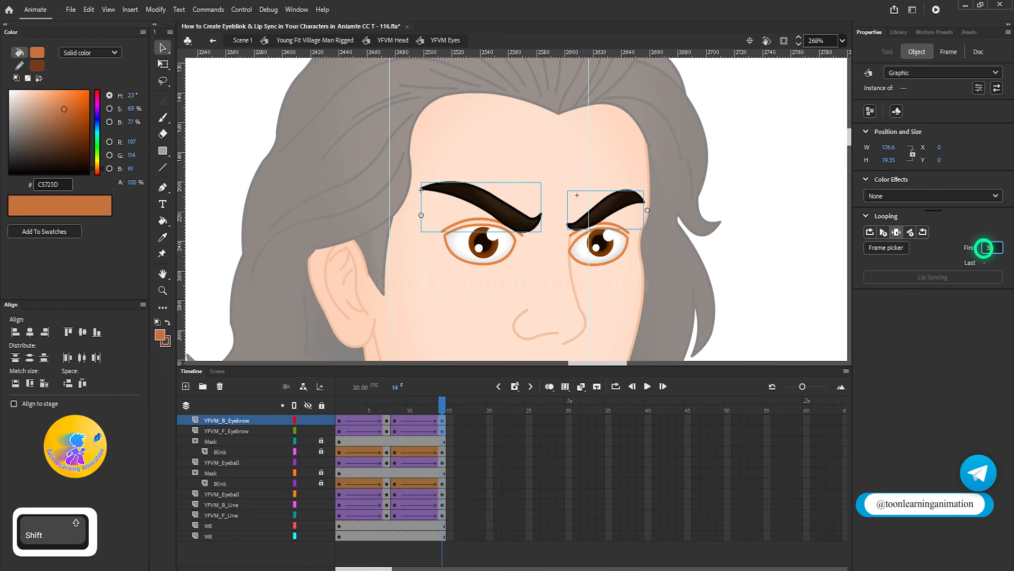
drag(418, 407, 329, 415)
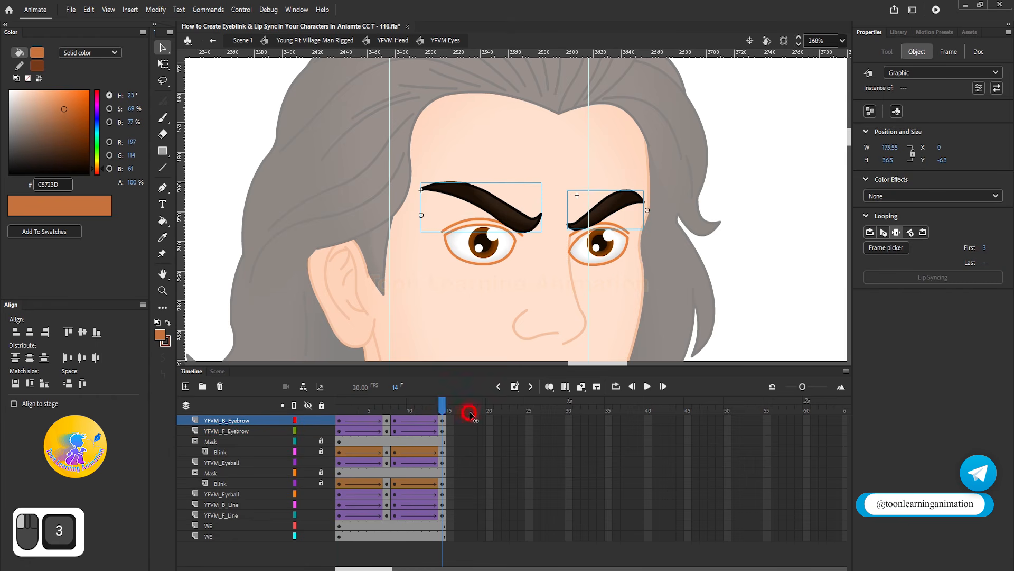
Restore the looping first frame of both eyebrows to 1 at keyframes 1 and 7.
click(347, 306)
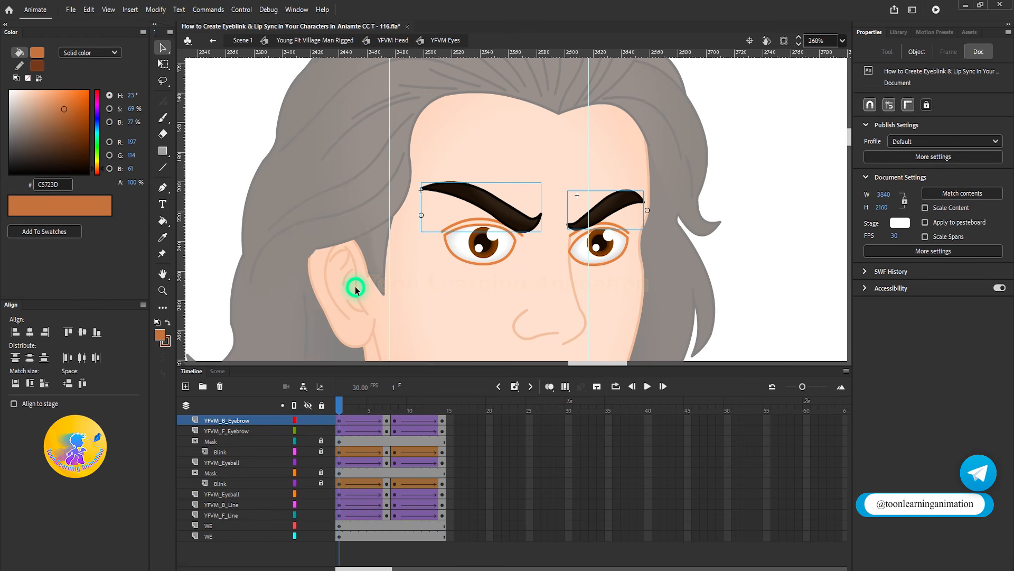
drag(491, 162, 407, 198)
shift+drag(582, 176, 677, 203)
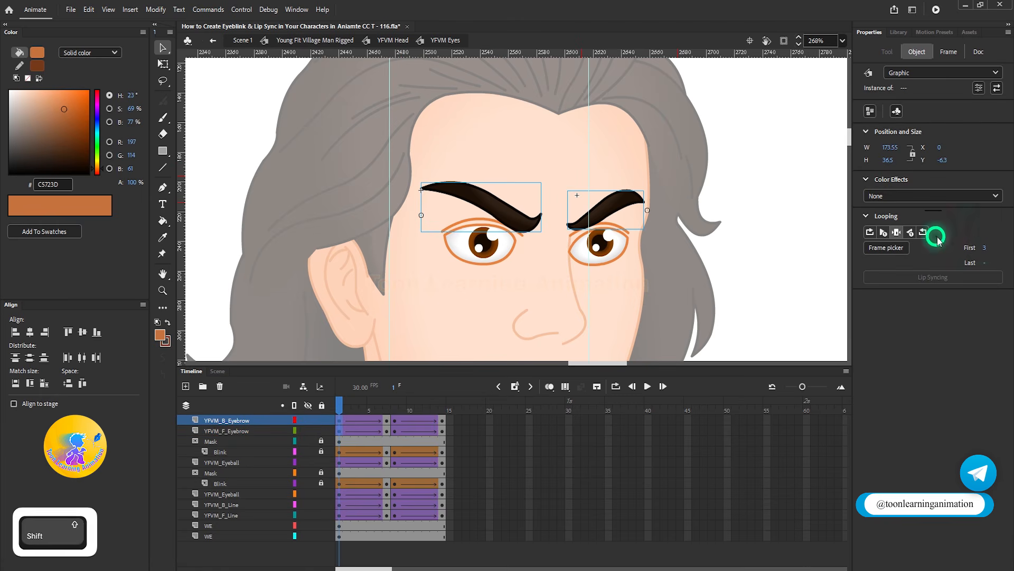
click(985, 249)
text(1)
click(386, 407)
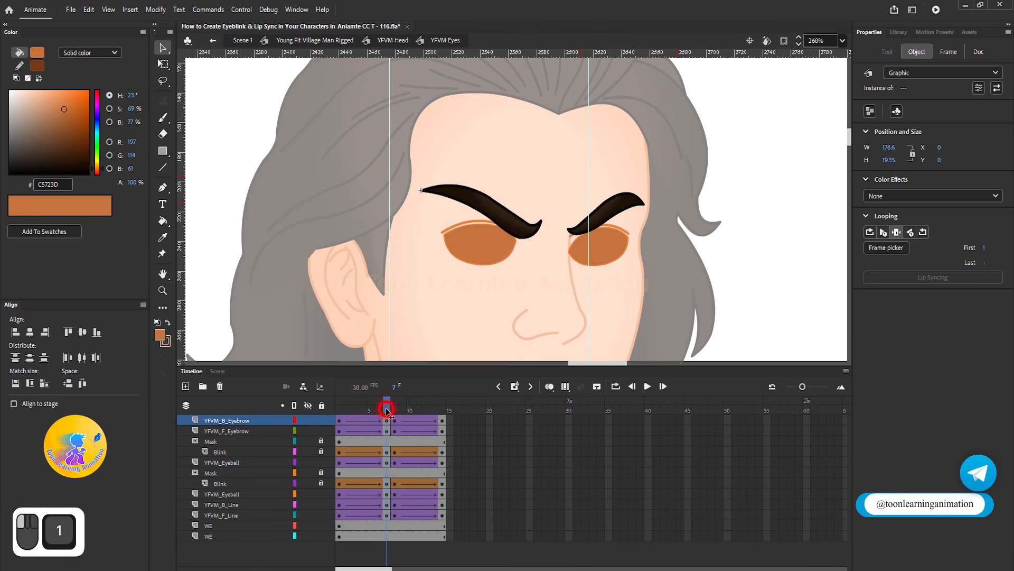
click(484, 204)
shift+click(628, 206)
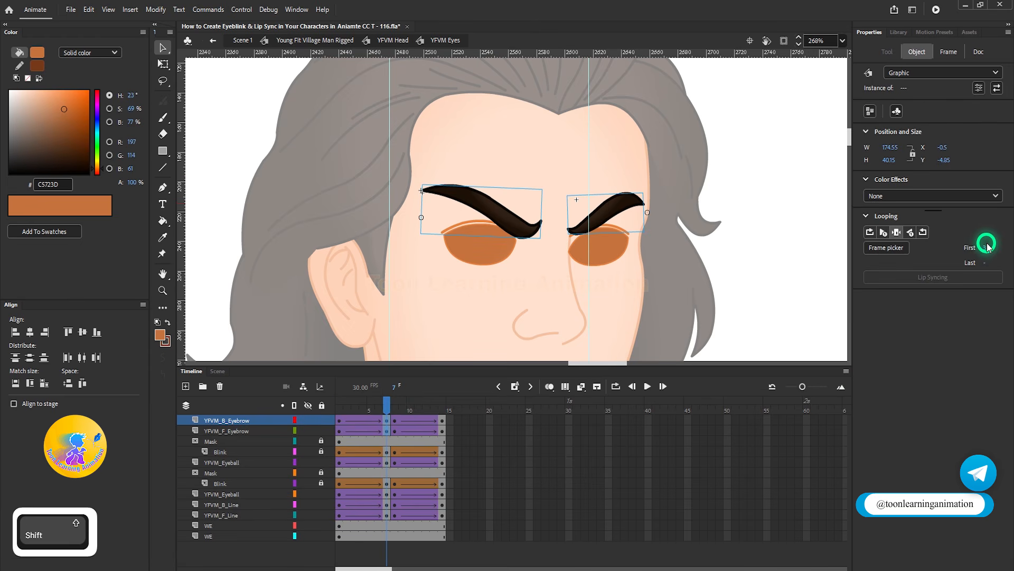
text(1)
Restore the looping first frame of both eyebrows to 1 at keyframes 8 and 14, and return to frame 1.
click(395, 405)
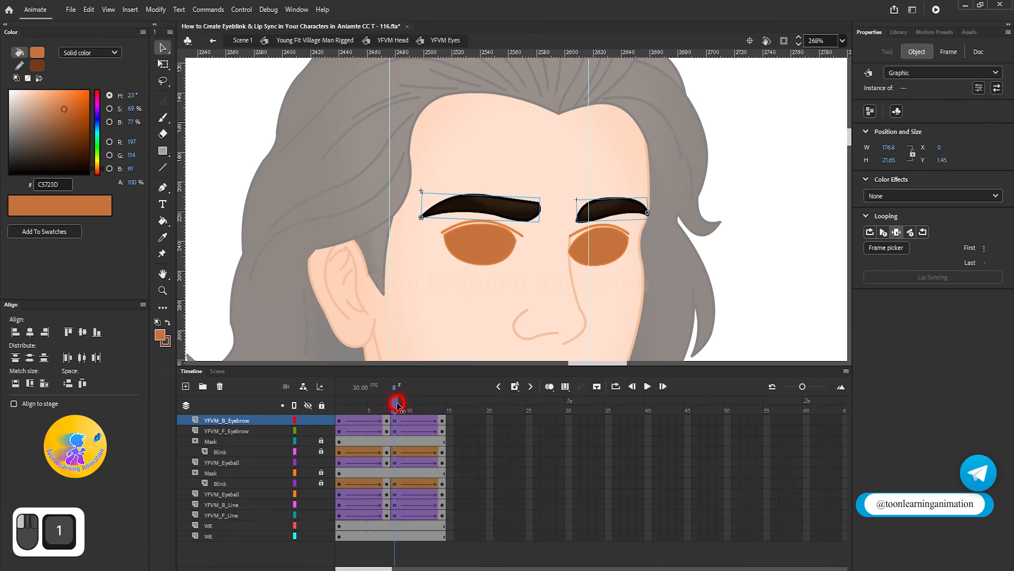
drag(408, 168, 701, 213)
click(985, 250)
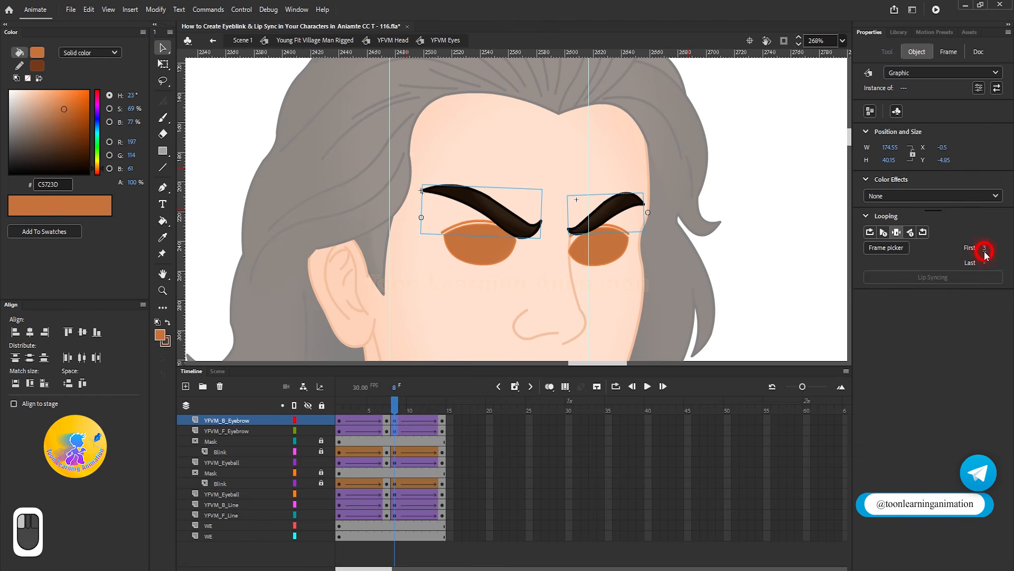
text(1)
click(450, 411)
drag(399, 155, 665, 211)
click(983, 256)
text(1)
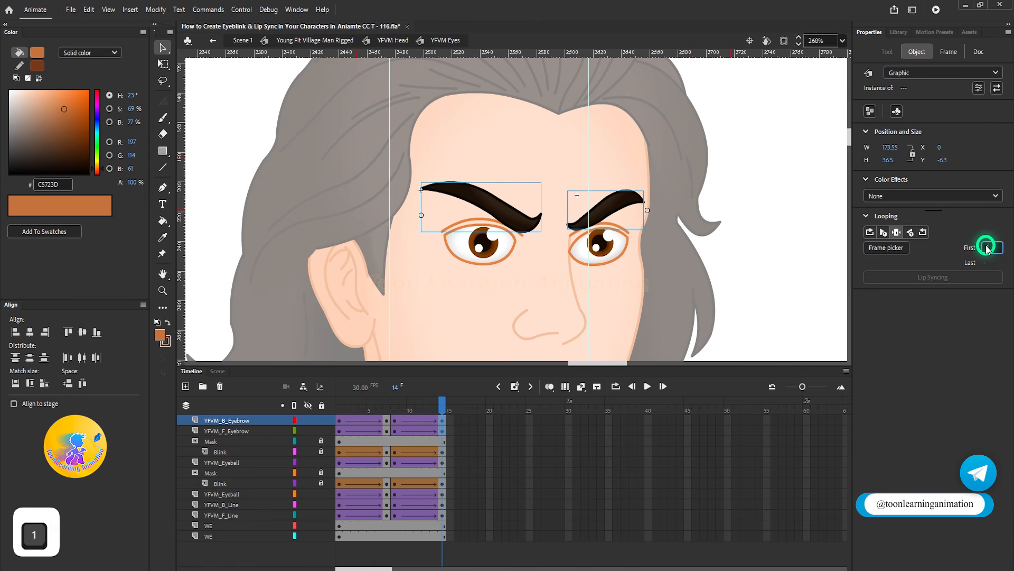
drag(376, 405, 333, 421)
click(362, 356)
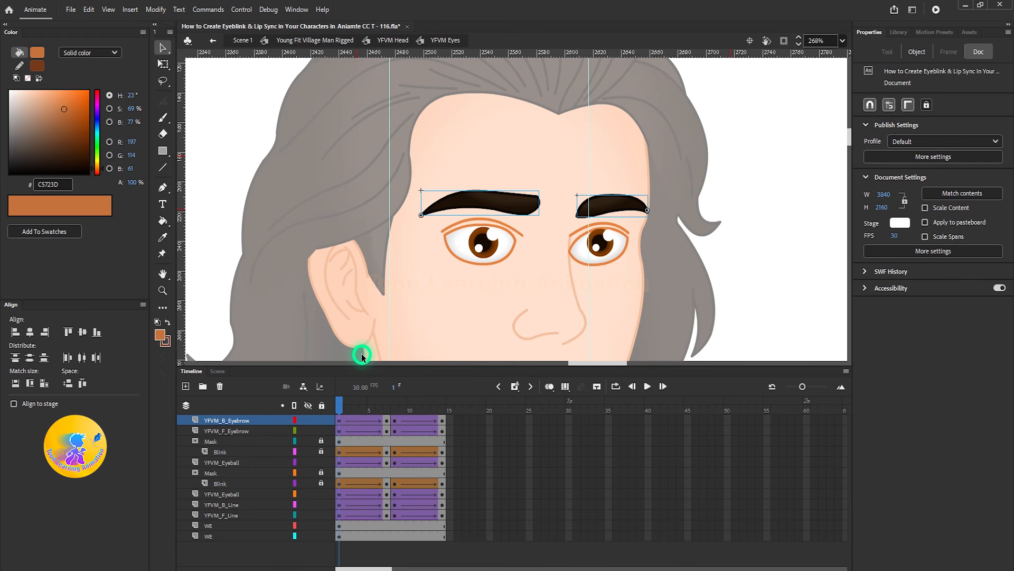
Open the near eyebrow symbol YFVM F Eyebrow and examine the eyebrow instance on its first keyframe.
double_click(501, 206)
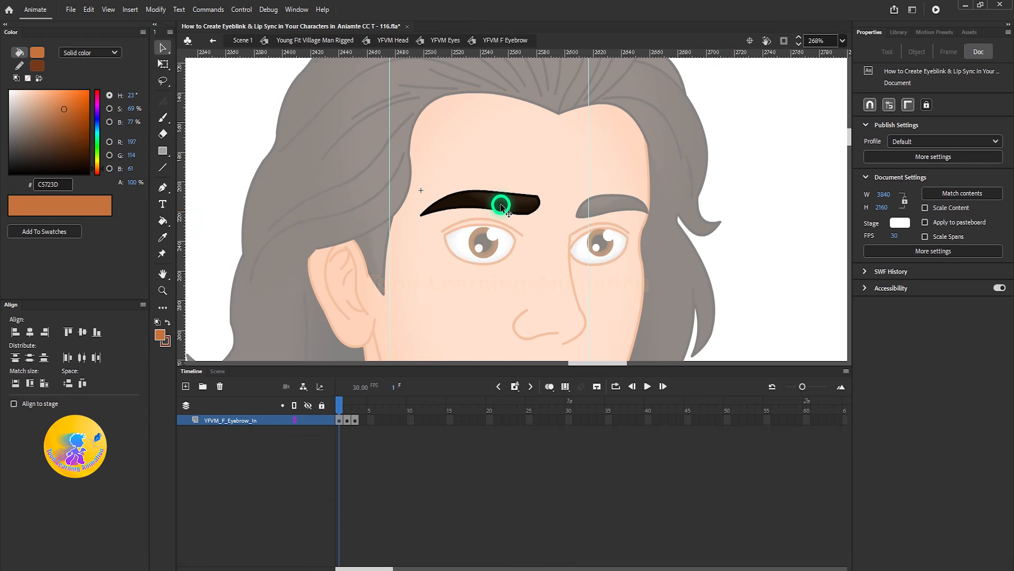
click(502, 283)
click(341, 406)
mouse_move(342, 406)
mouse_down()
mouse_move(363, 410)
mouse_move(331, 421)
mouse_move(355, 428)
mouse_move(340, 421)
mouse_up()
click(508, 205)
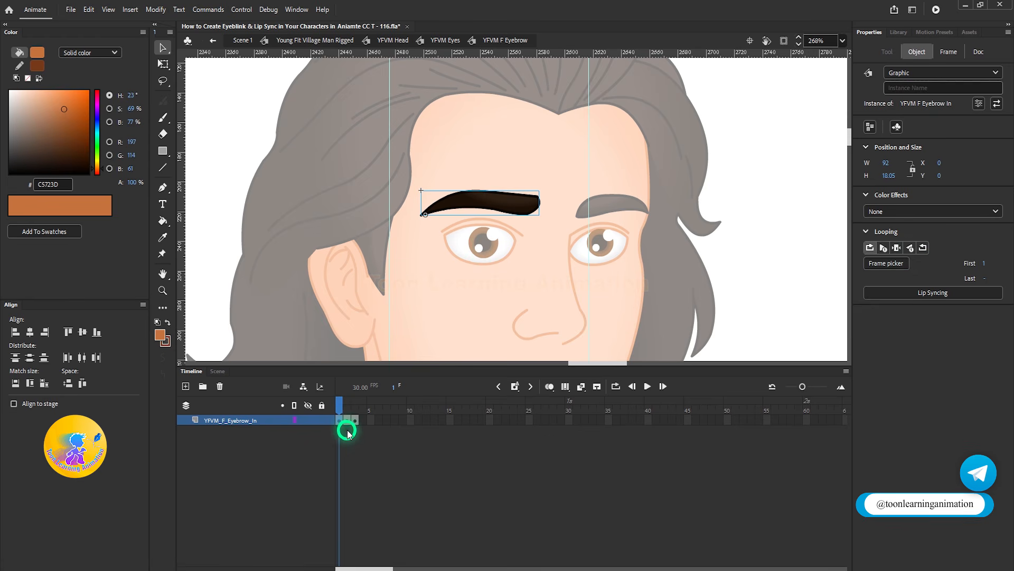
drag(343, 413, 318, 425)
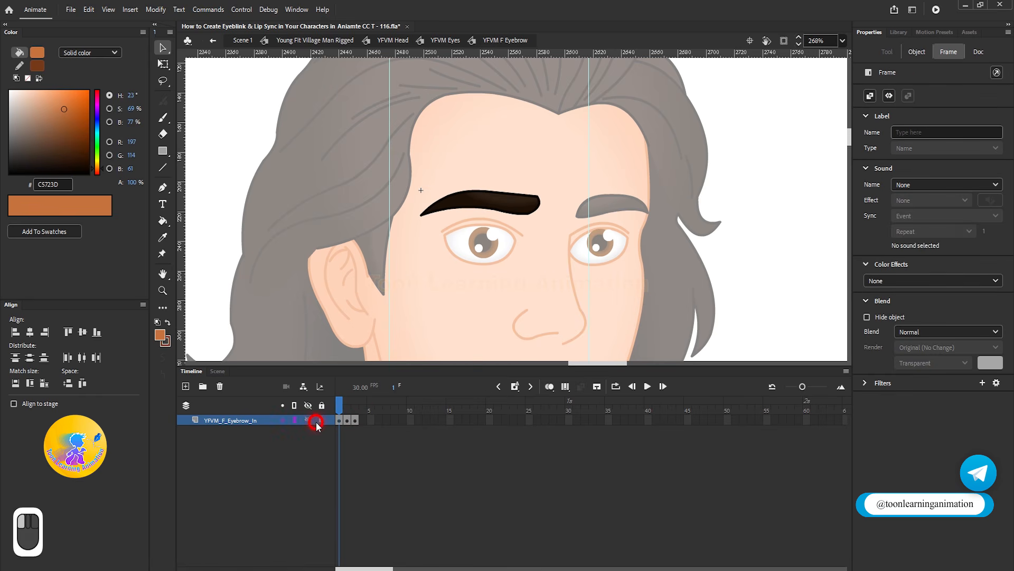
Break apart the eyebrow instances on frames 1 and 2 of the YFVM F Eyebrow symbol.
click(480, 197)
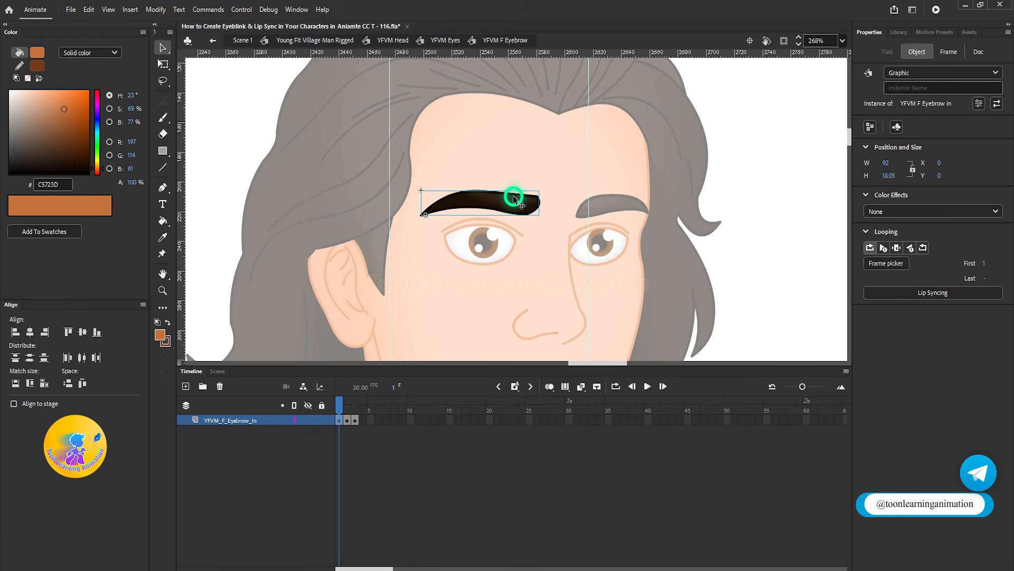
key(ctrl+b)
click(346, 421)
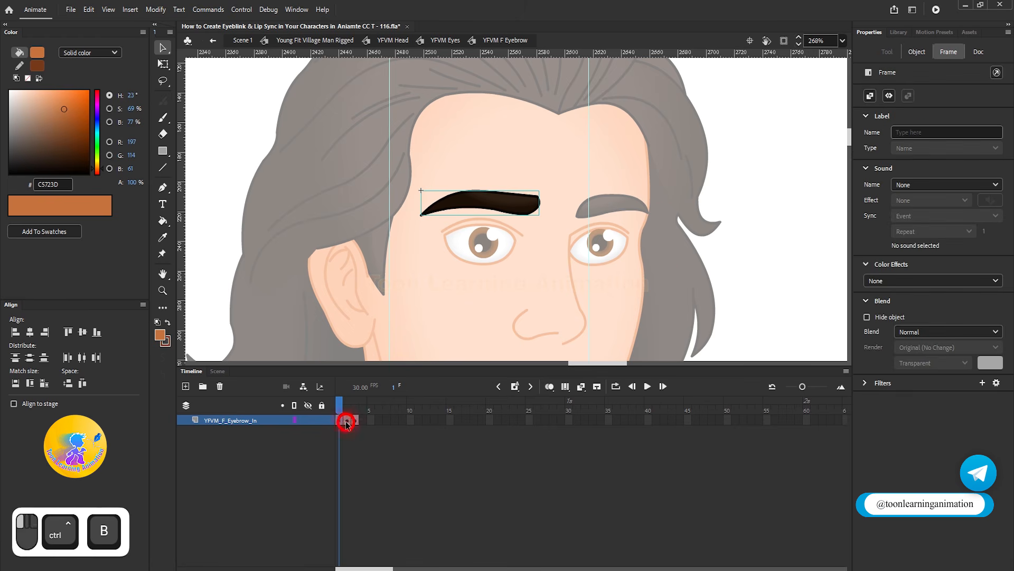
key(ctrl+b)
Open the YFVM B Eyebrow symbol and break apart the eyebrow on frame 1, moving on to frame 2.
click(601, 245)
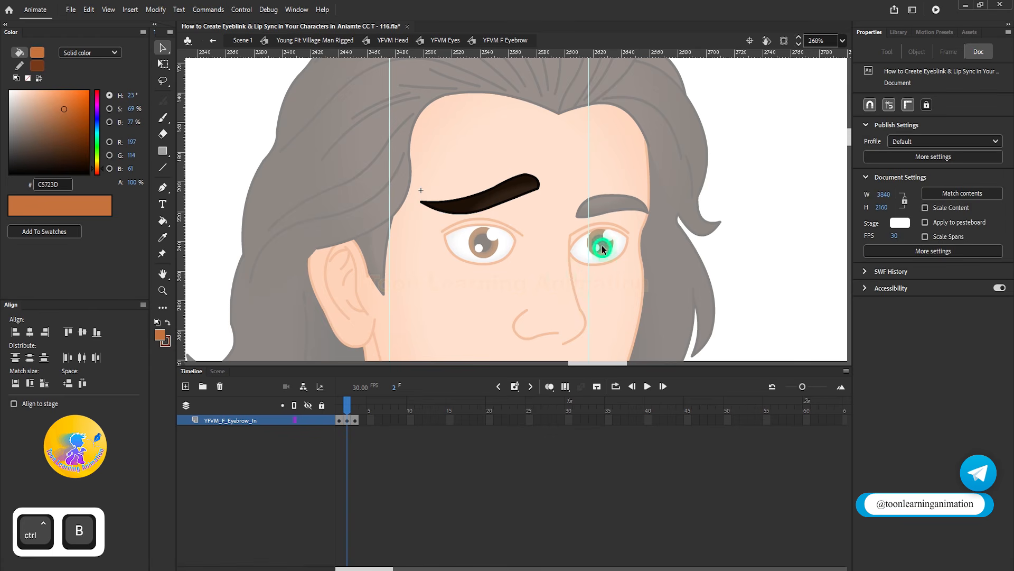
double_click(617, 203)
double_click(617, 203)
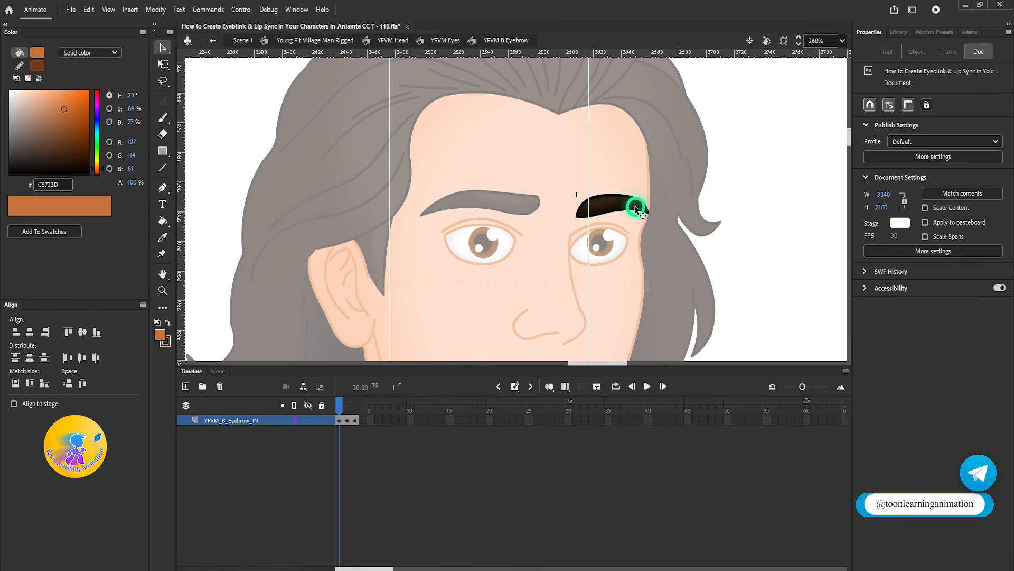
click(592, 210)
key(ctrl+b)
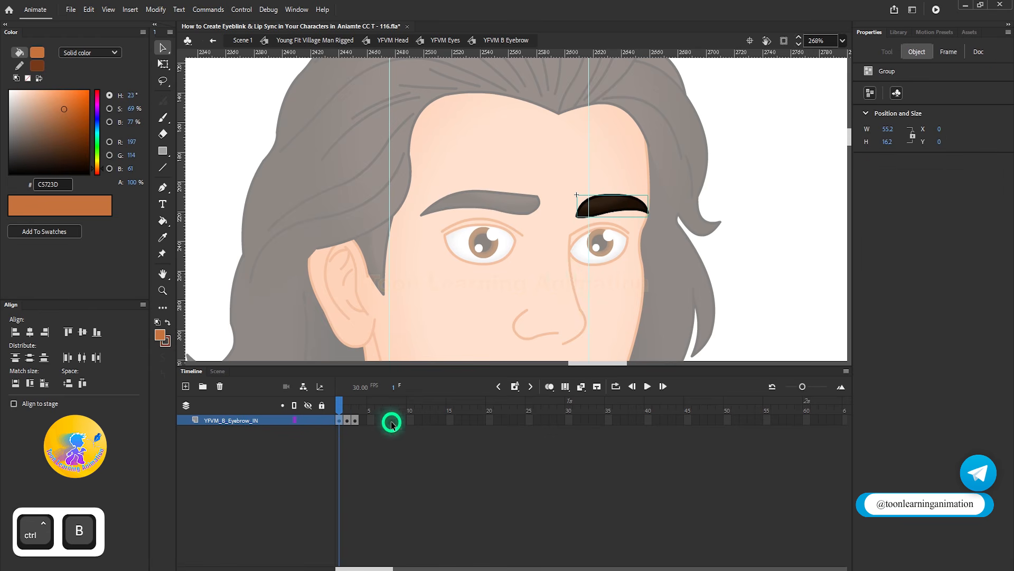
click(348, 420)
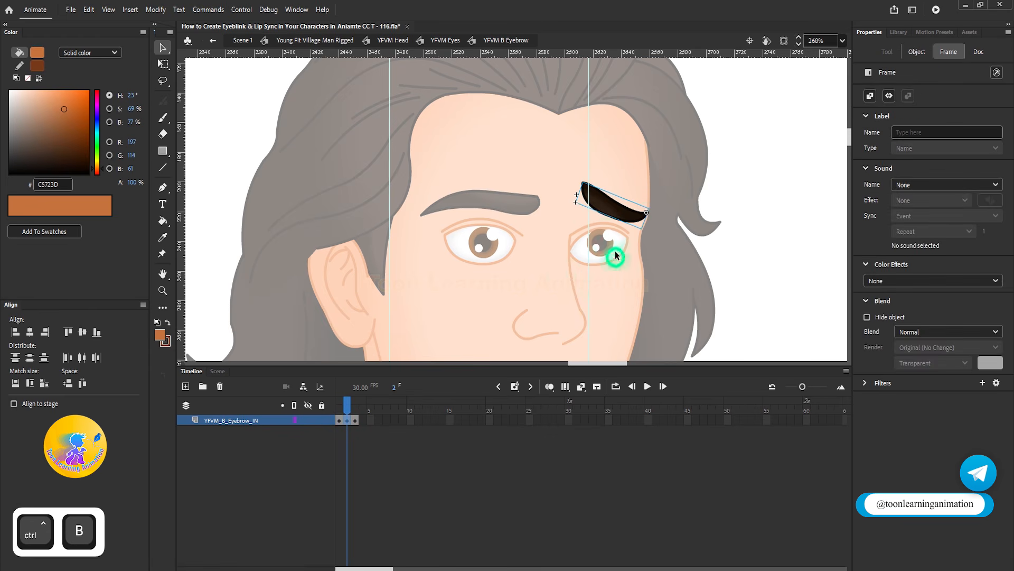
Reopen YFVM F Eyebrow, find the unused library items and copy the symbol name YFVM B Eyebrow IN.
double_click(754, 287)
double_click(493, 201)
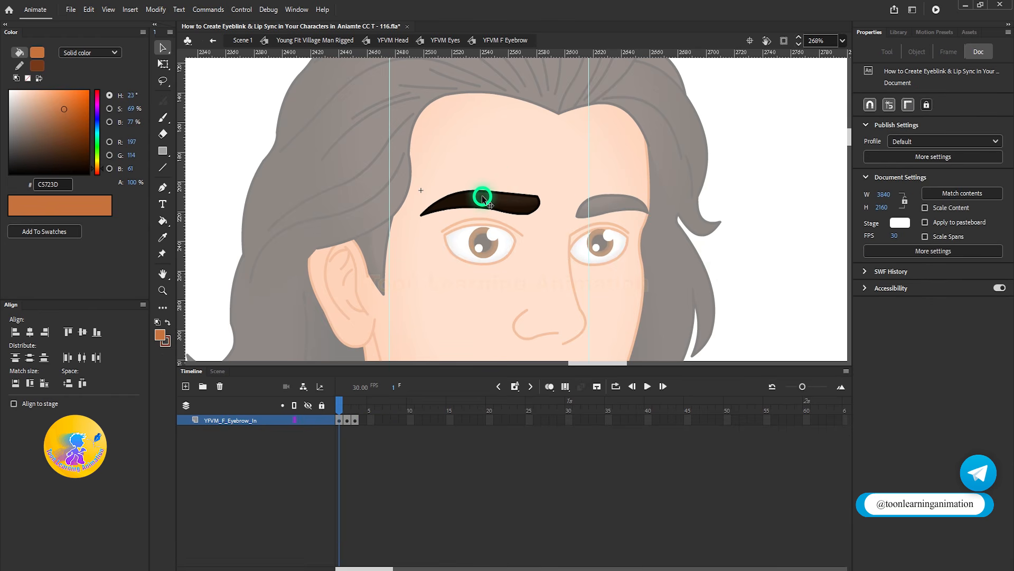
click(899, 32)
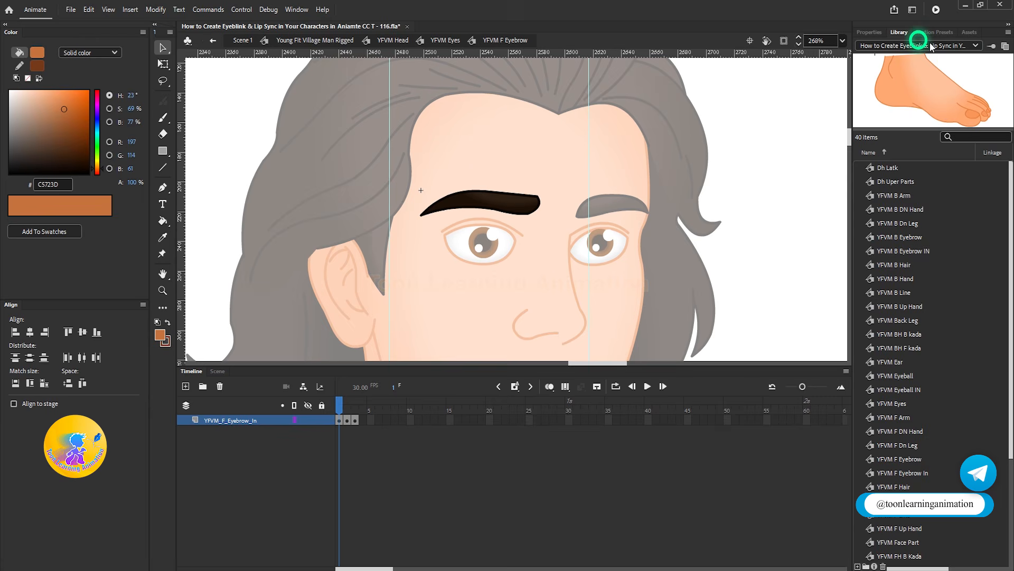
click(1009, 35)
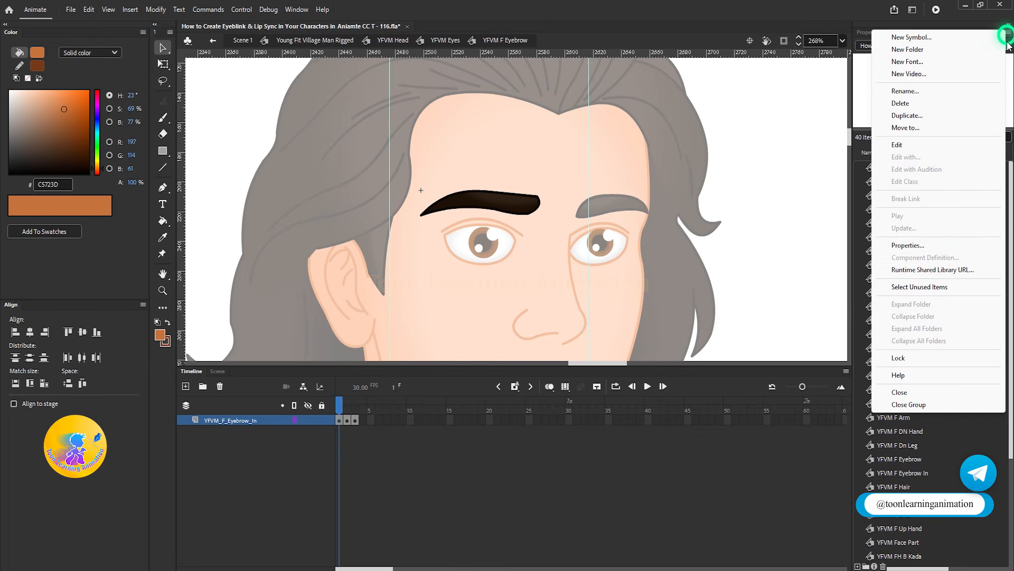
click(926, 286)
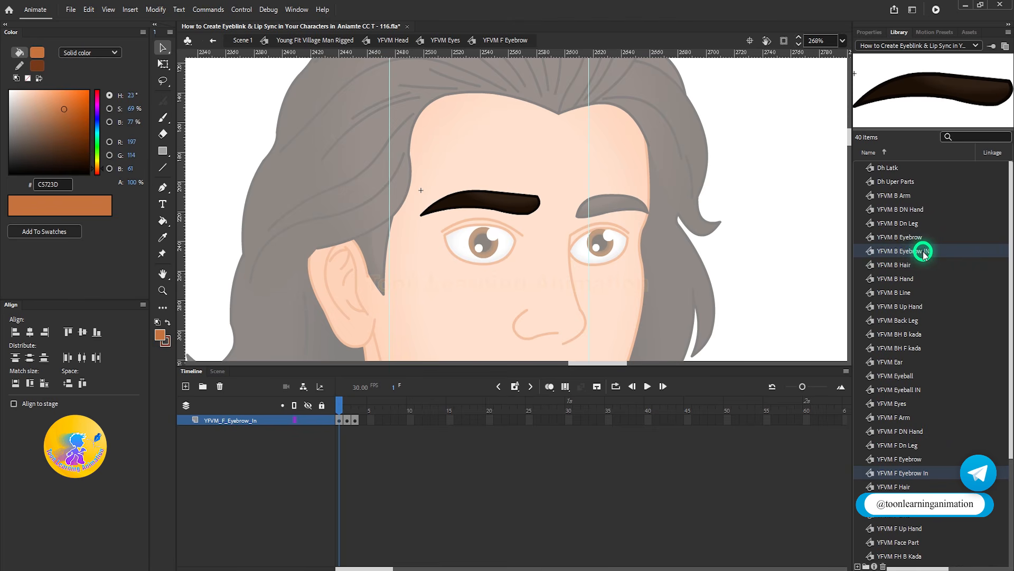
double_click(907, 252)
key(ctrl+c)
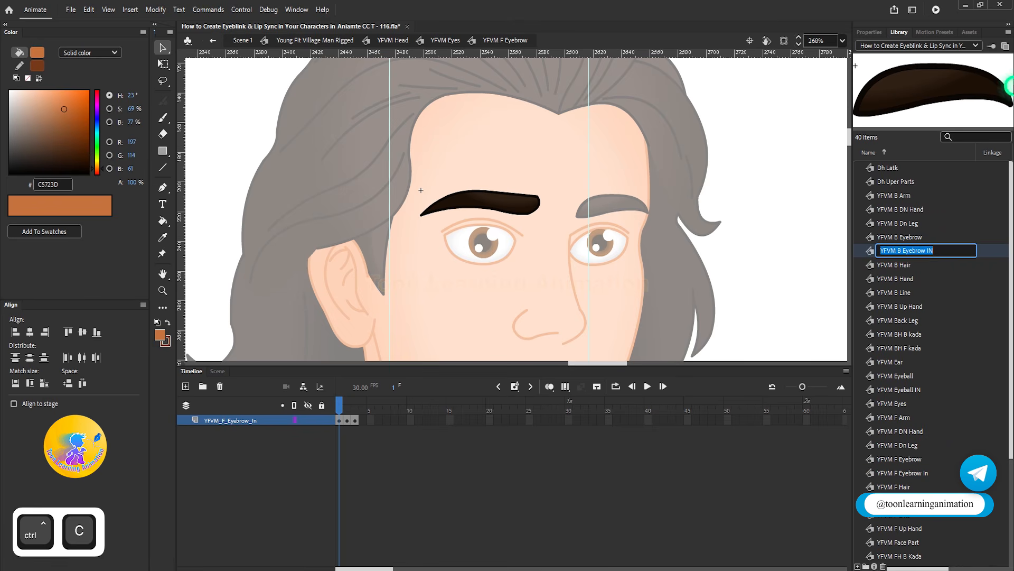
Select all unused items in the library and delete them.
click(1006, 46)
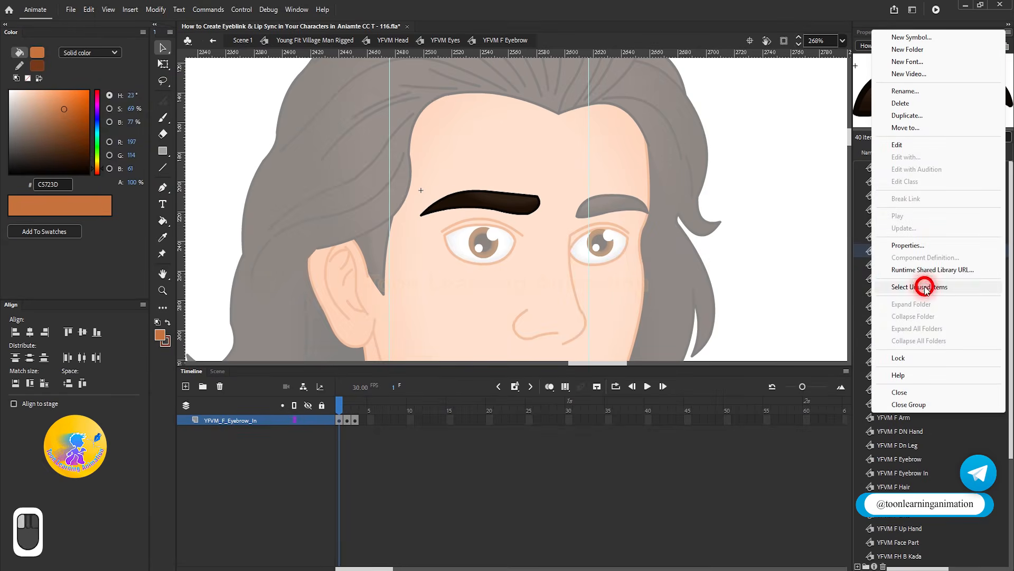
click(925, 285)
key(Delete)
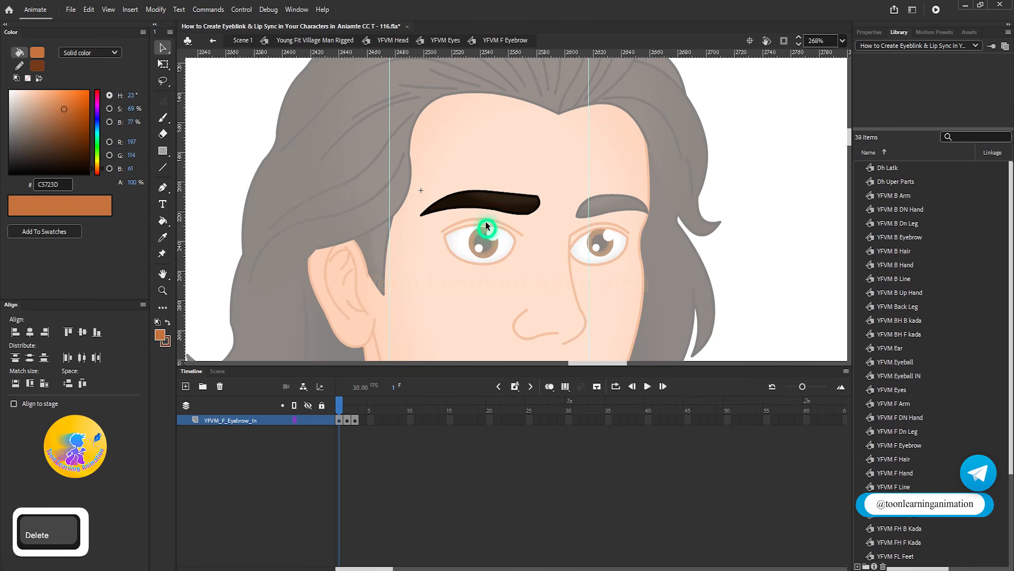
Convert the YFVM_F_Eyebrow_In layer with all its keyframes to a graphic symbol named YFVM F Eyebrow IN.
right_click(240, 420)
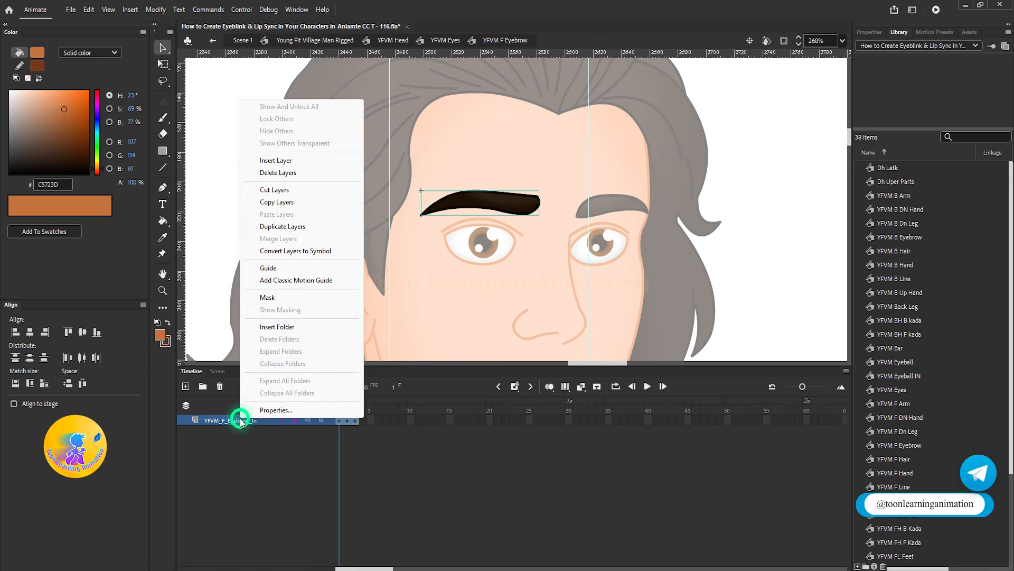
click(288, 252)
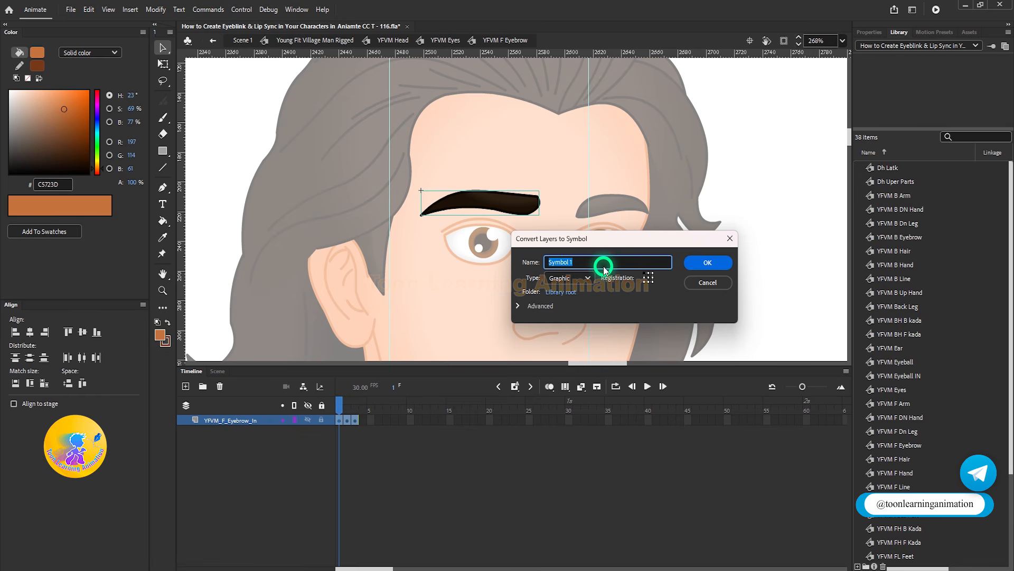
key(ctrl+v)
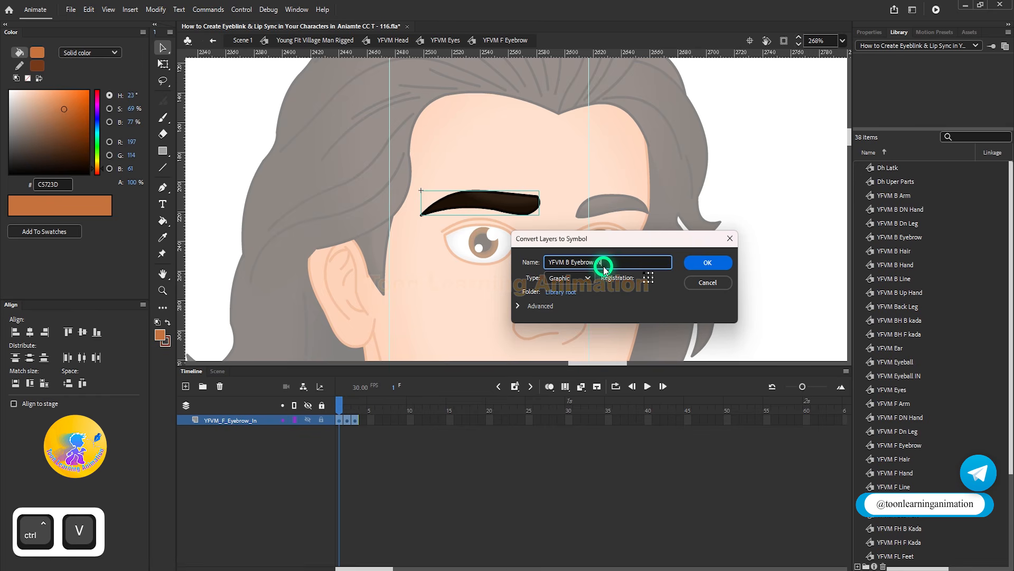
click(570, 261)
key(BackSpace)
text(F)
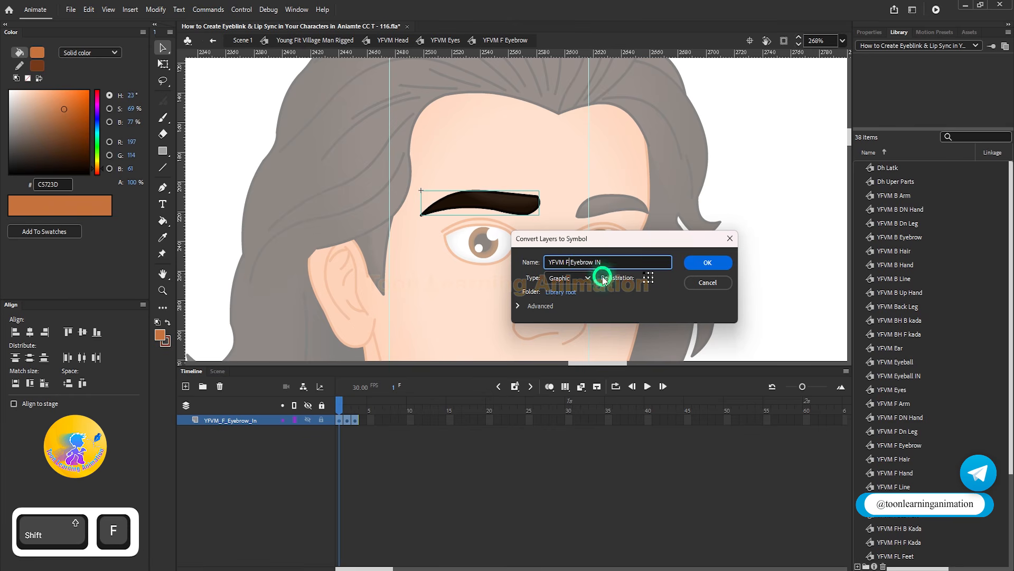
click(708, 262)
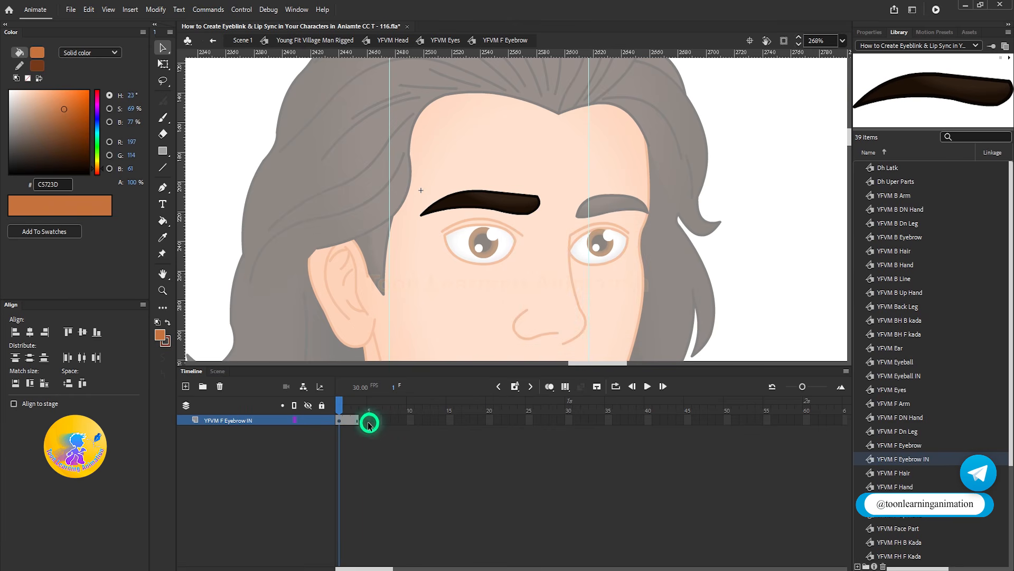
Open the nested YFVM F Eyebrow IN symbol to examine its keyframes, and return to YFVM F Eyebrow.
click(473, 195)
click(869, 32)
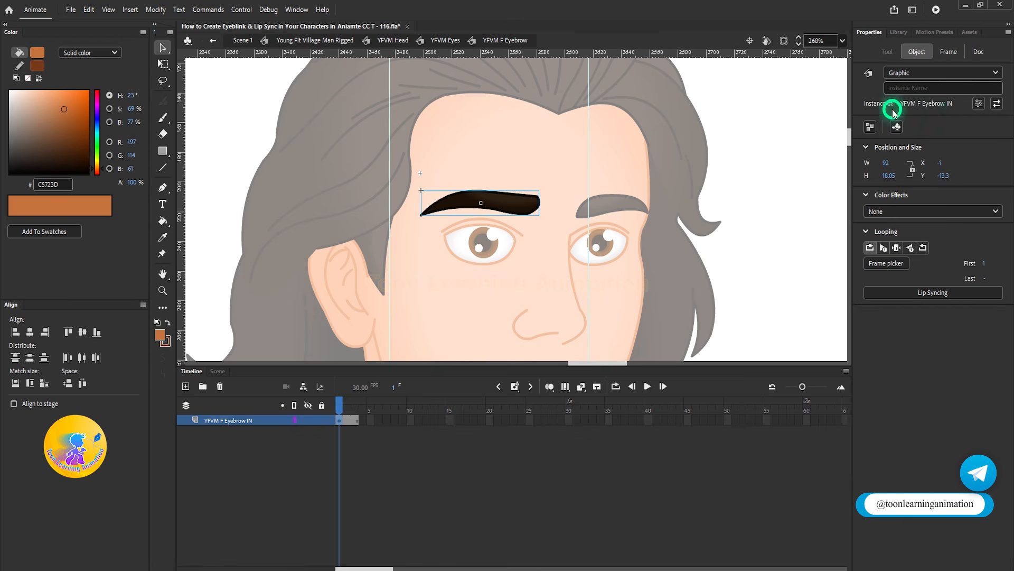
double_click(519, 206)
mouse_move(340, 405)
mouse_down()
mouse_move(351, 410)
mouse_move(341, 408)
mouse_up()
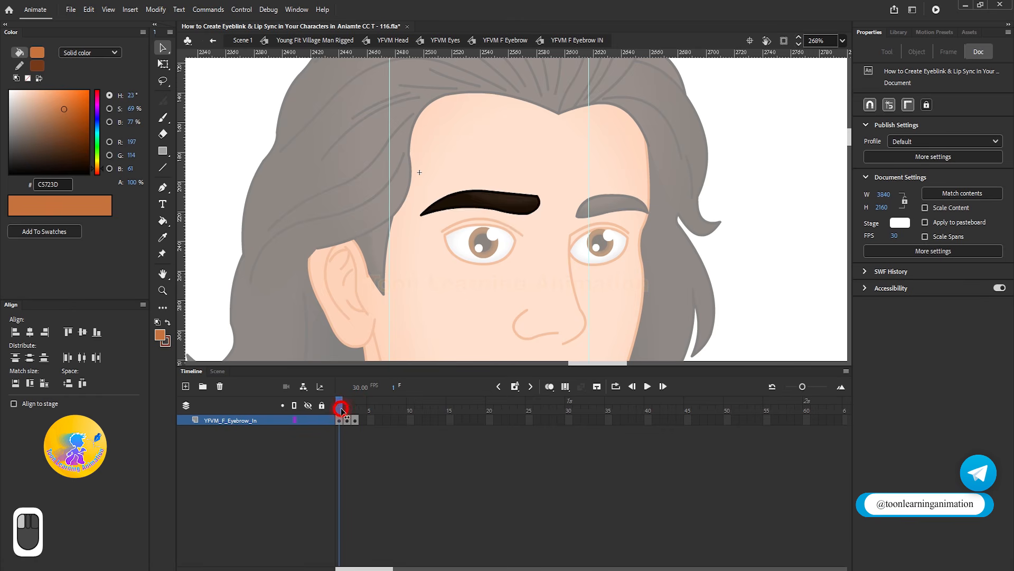
double_click(774, 233)
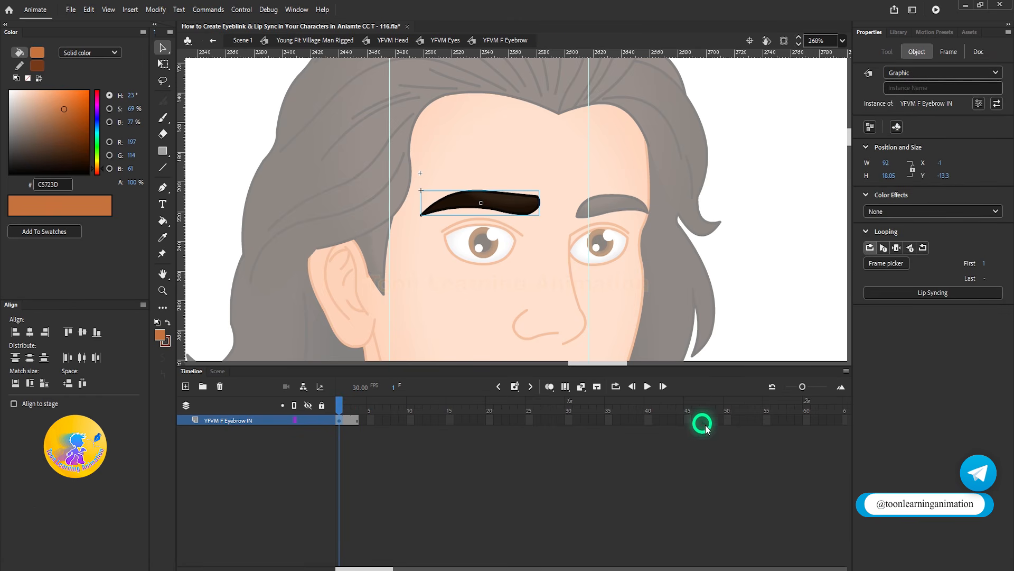
Extend the YFVM F Eyebrow IN layer past frame 60 and play back the cycling eyebrow poses.
click(730, 419)
key(F5)
double_click(719, 421)
key(F5)
drag(346, 408, 198, 364)
key(Return)
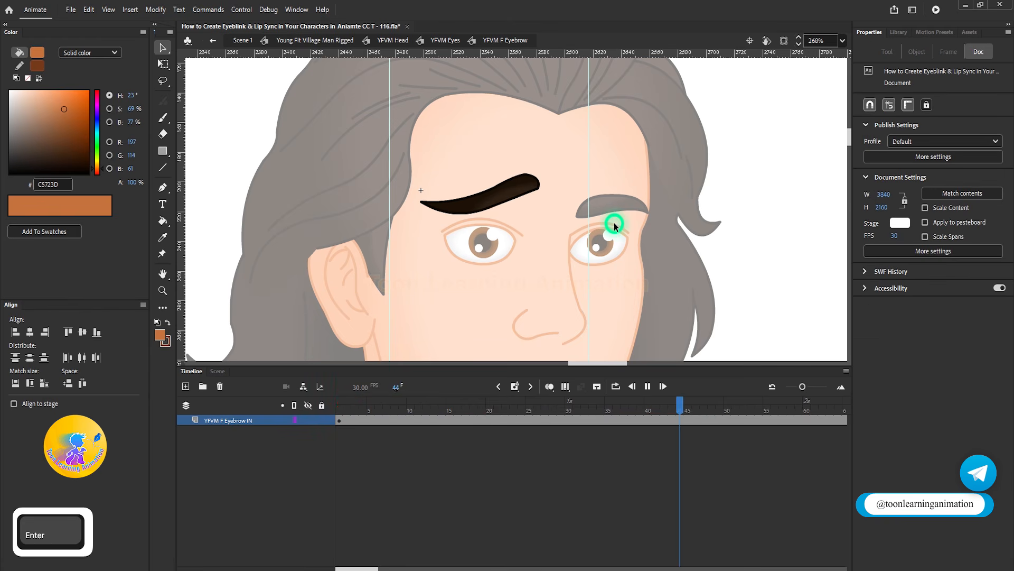
Set the looping of the nested YFVM F Eyebrow IN instance on frame 1 to single frame.
key(shift+comma)
drag(479, 169, 550, 283)
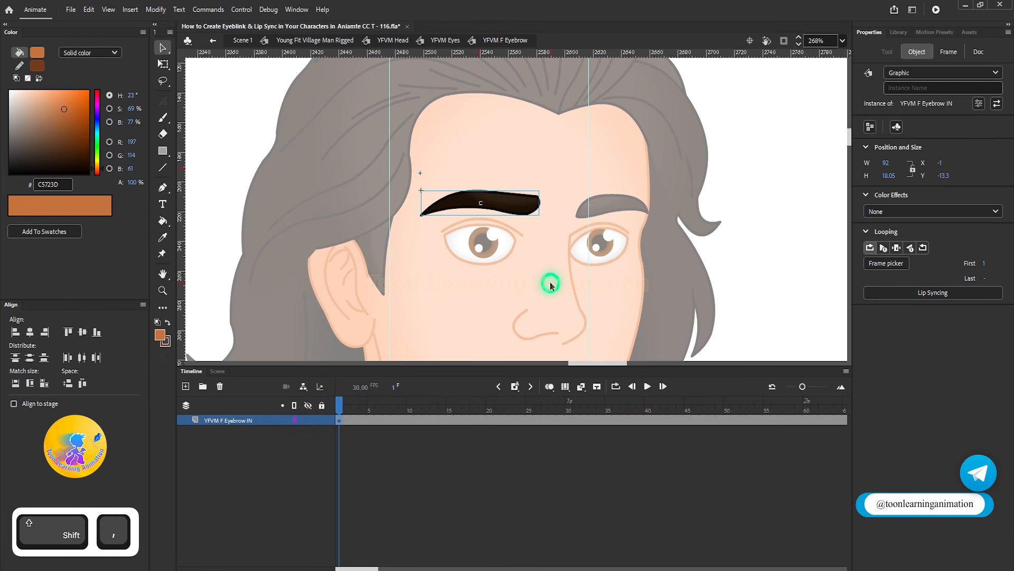
click(897, 248)
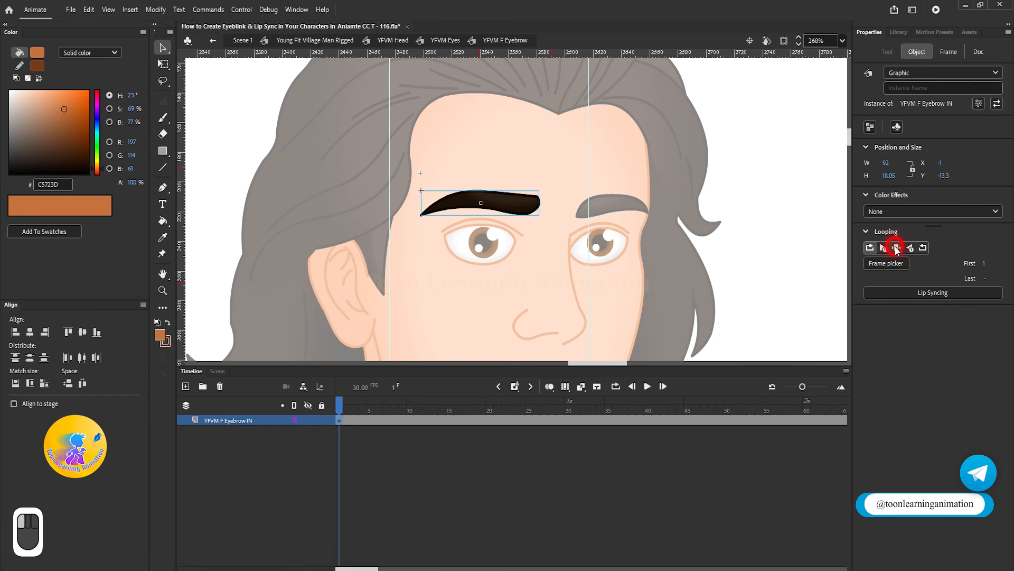
Examine the near eyebrow's looping options in YFVM Eyes and its nested instance inside YFVM F Eyebrow.
double_click(731, 271)
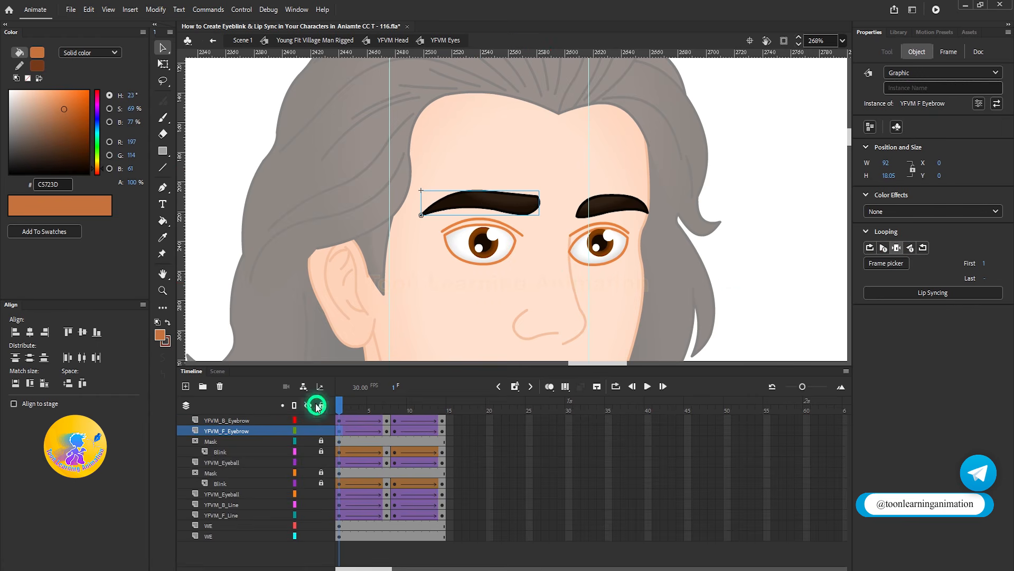
click(871, 251)
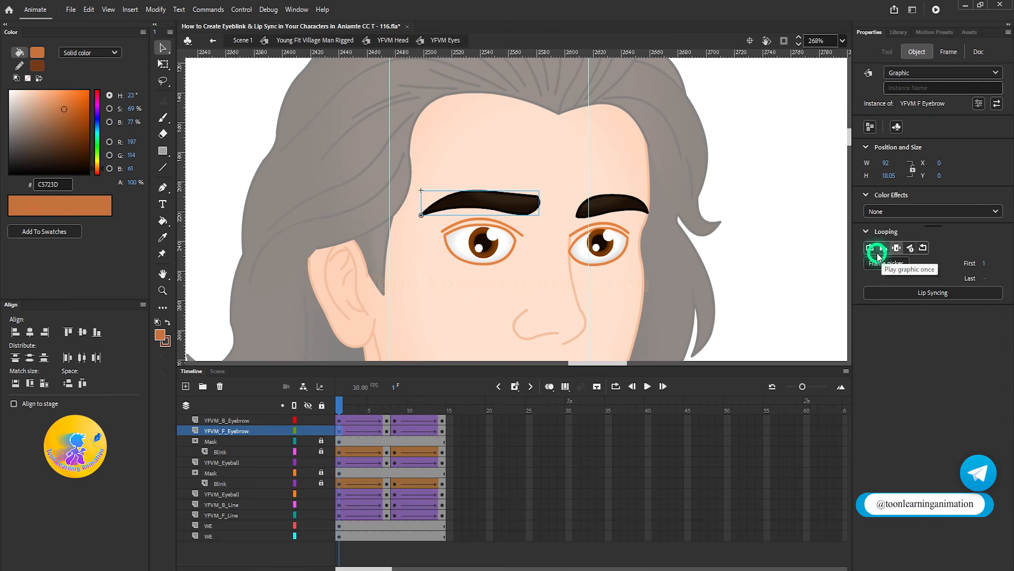
double_click(493, 191)
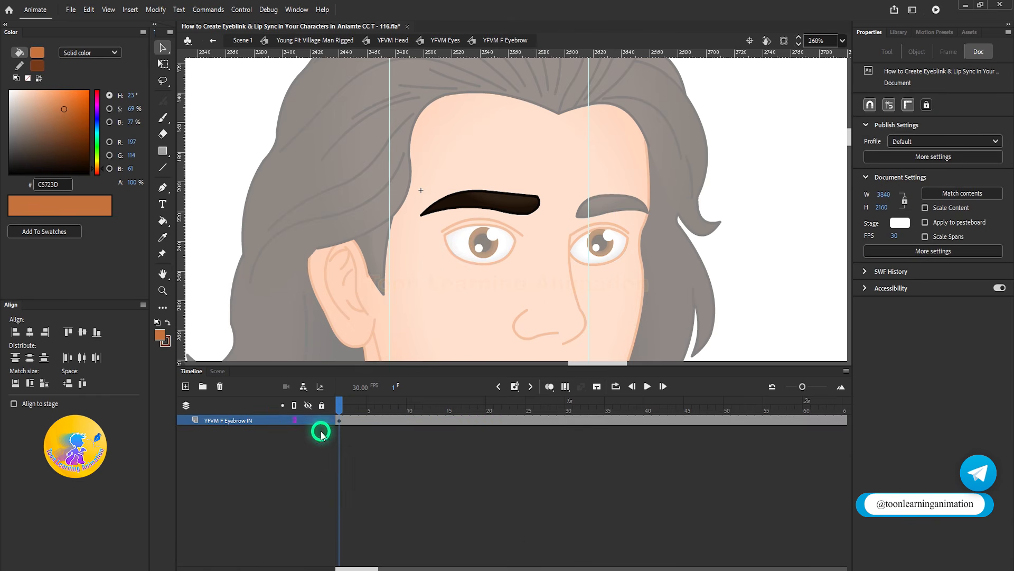
drag(420, 163, 541, 258)
double_click(721, 233)
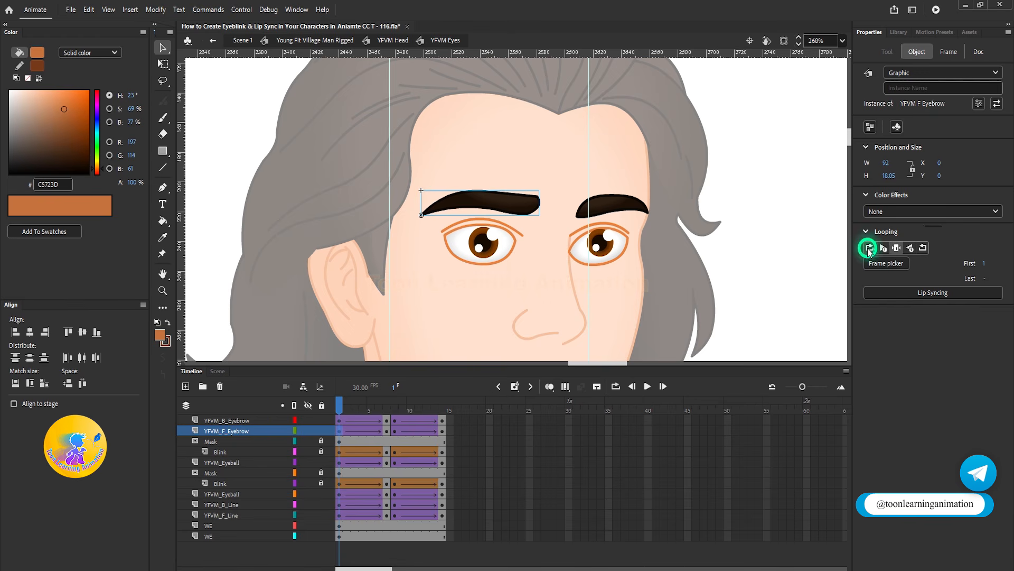
Select both eyebrows on frame 1 of YFVM Eyes and set their looping to loop the graphic.
click(390, 408)
drag(365, 407, 291, 407)
click(498, 170)
drag(499, 170, 672, 206)
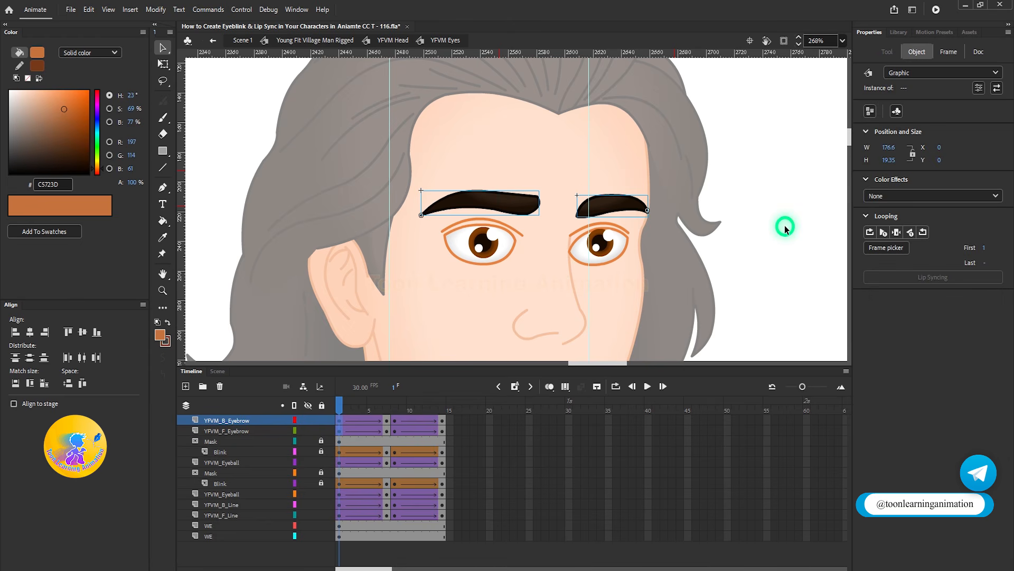
click(896, 232)
click(870, 233)
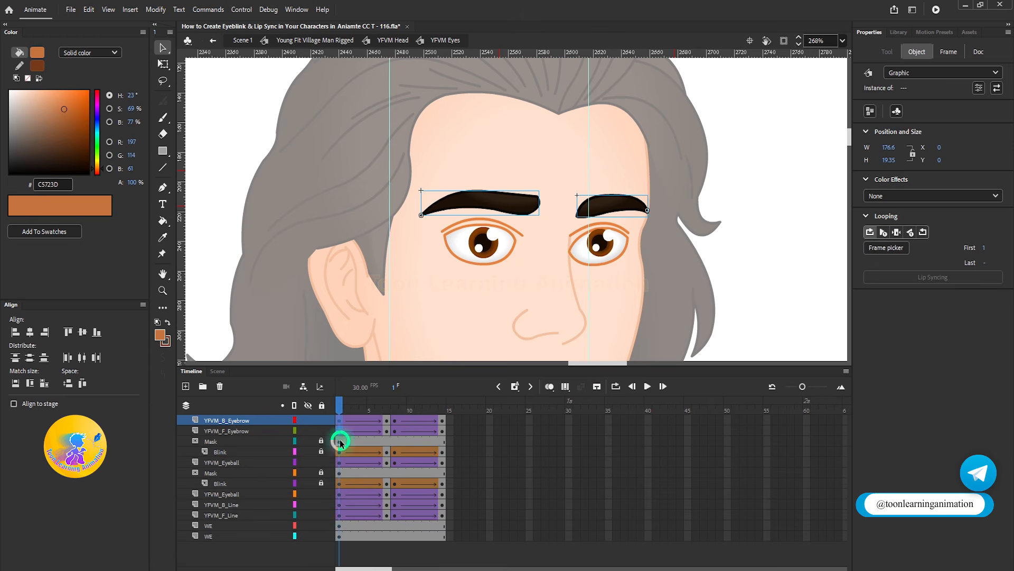
Examine the looping mode of both eyebrows at keyframes 7, 8 and 14.
click(387, 405)
drag(438, 176, 661, 221)
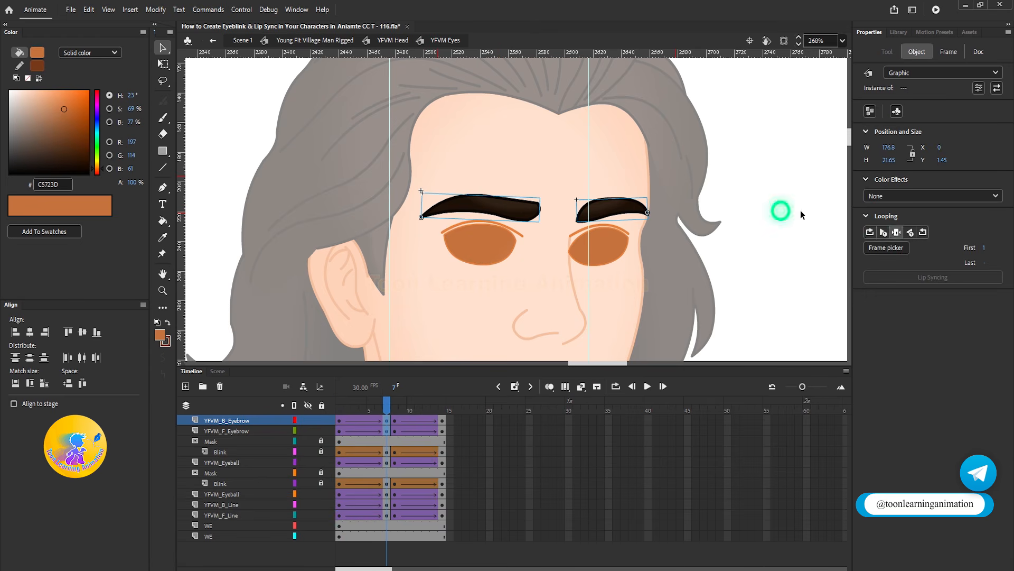
click(394, 406)
drag(428, 169, 632, 209)
click(442, 410)
Open YFVM F Eyebrow and its nested symbol to check the instance's looping mode.
double_click(516, 199)
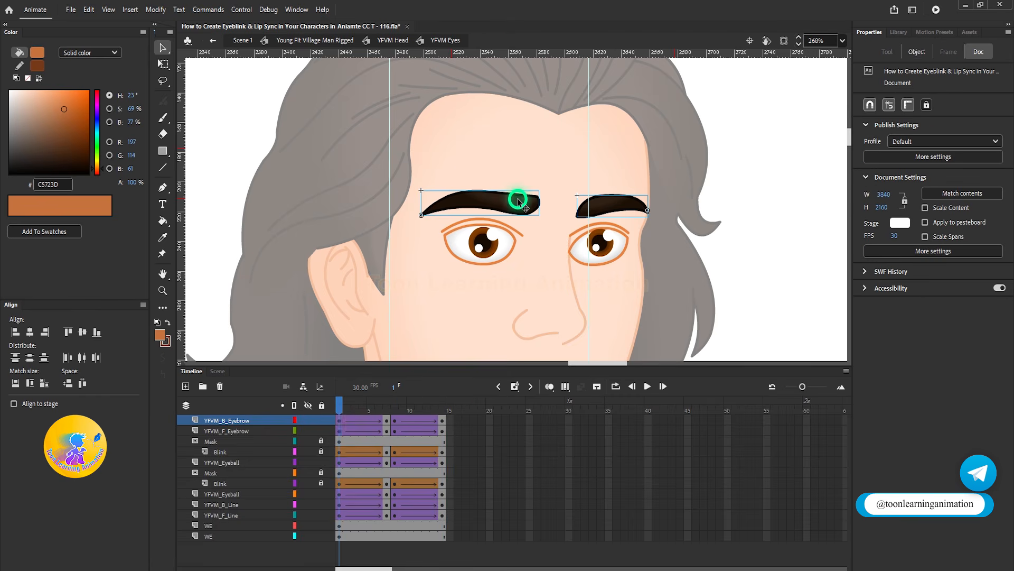
double_click(485, 201)
double_click(736, 281)
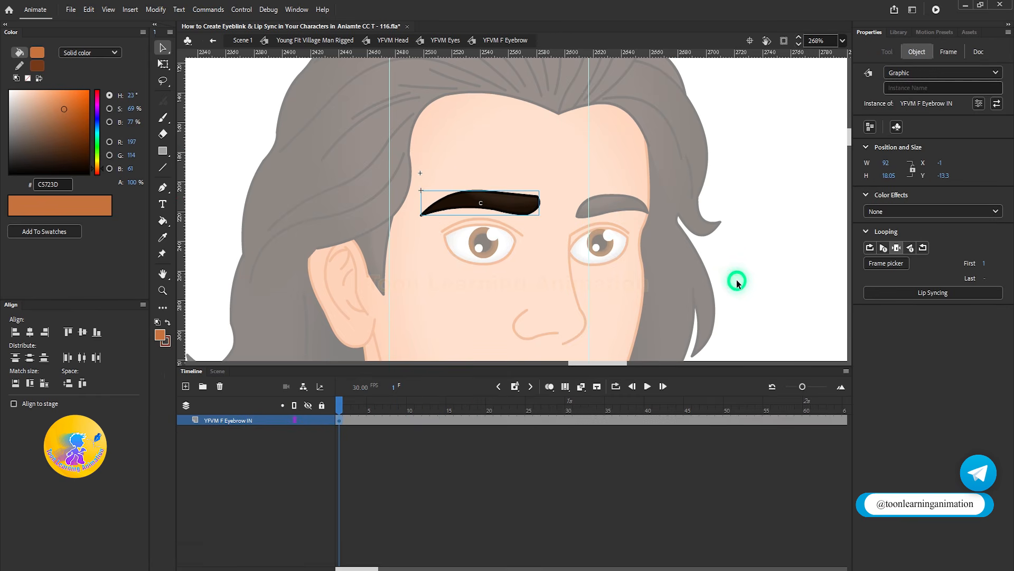
Open the YFVM B Eyebrow symbol and convert its layer into a graphic symbol named YFVM B Eyebrow IN.
double_click(748, 306)
double_click(620, 208)
right_click(238, 419)
click(295, 253)
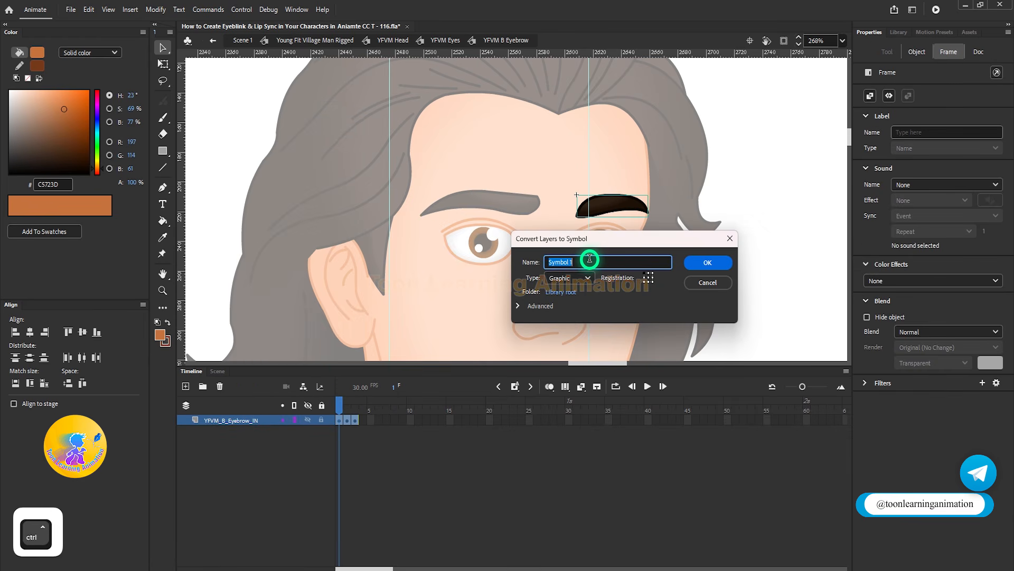
text(YFVM B Eyebrow IN)
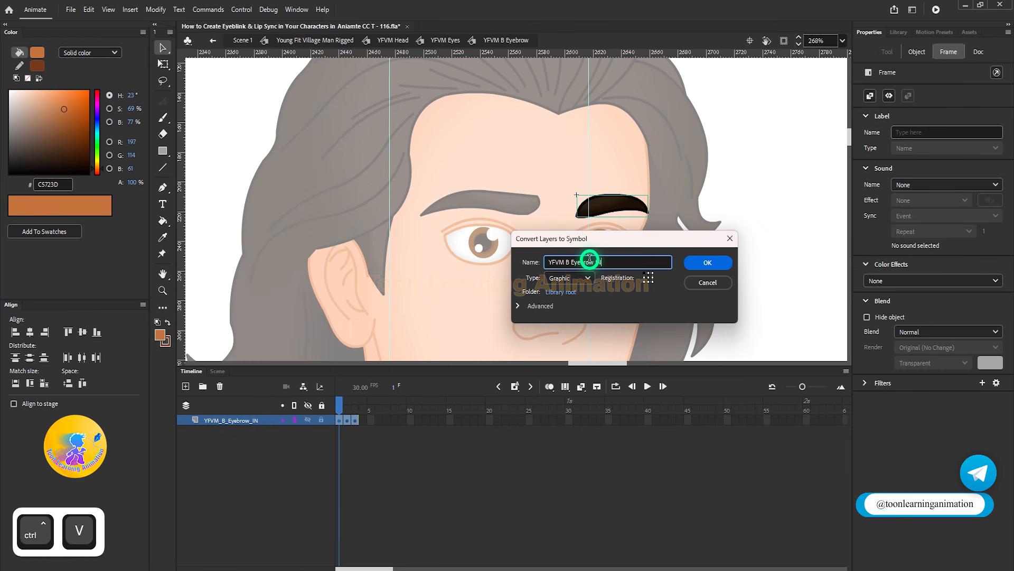
click(709, 262)
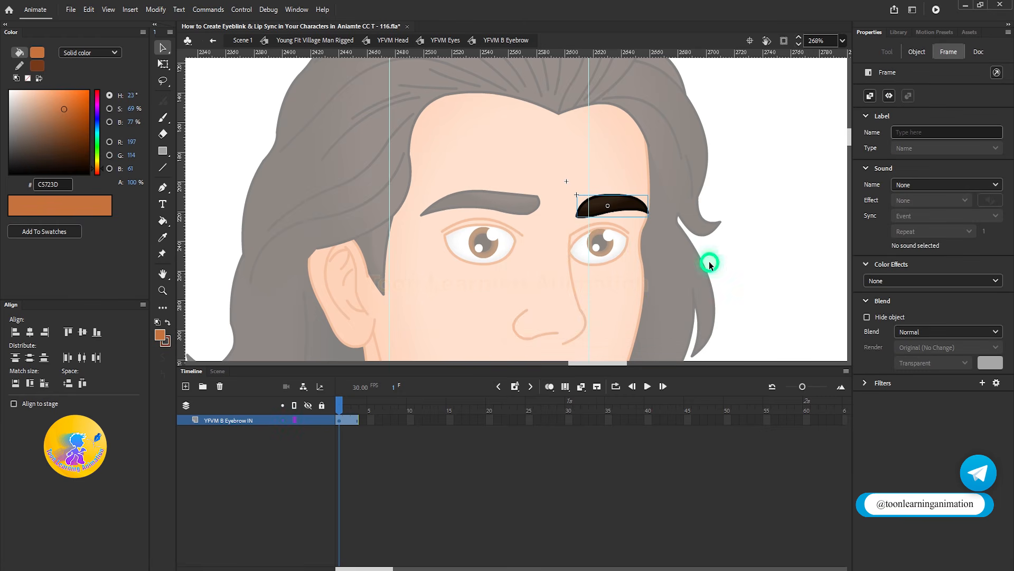
Extend the YFVM B Eyebrow IN layer past frame 60, play the timeline, and return to YFVM Eyes.
click(729, 423)
key(F5)
click(349, 406)
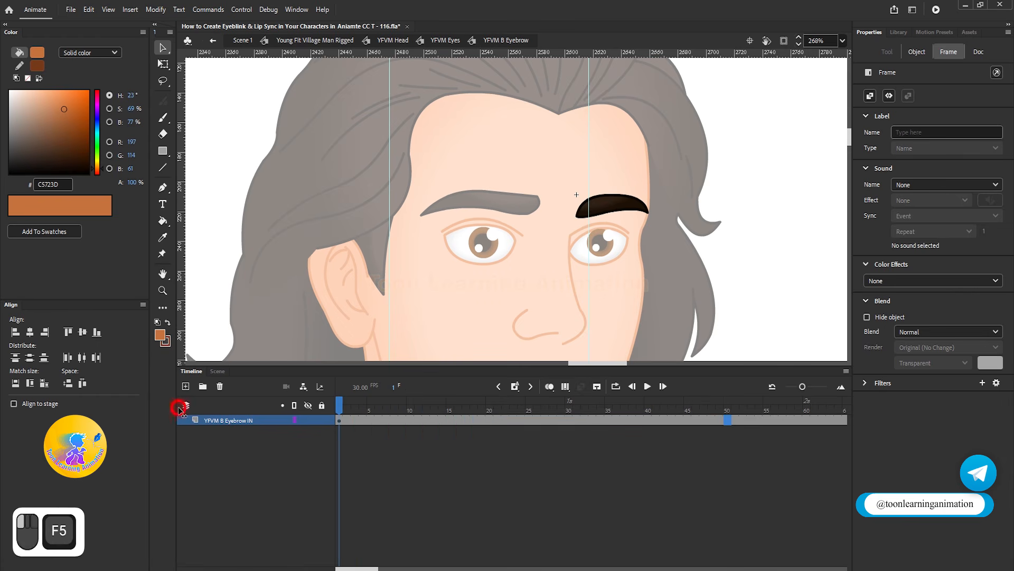
click(664, 189)
key(Return)
key(Return)
key(shift+comma)
drag(608, 179, 661, 224)
double_click(782, 233)
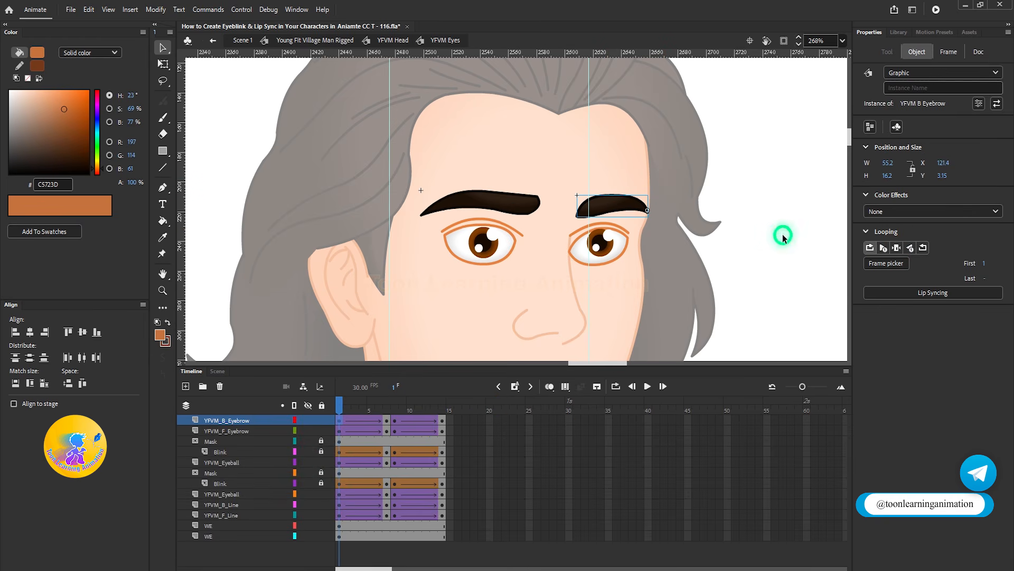
Select the frames of both eyebrow layers in YFVM Eyes and synchronize their symbols.
click(755, 280)
click(506, 199)
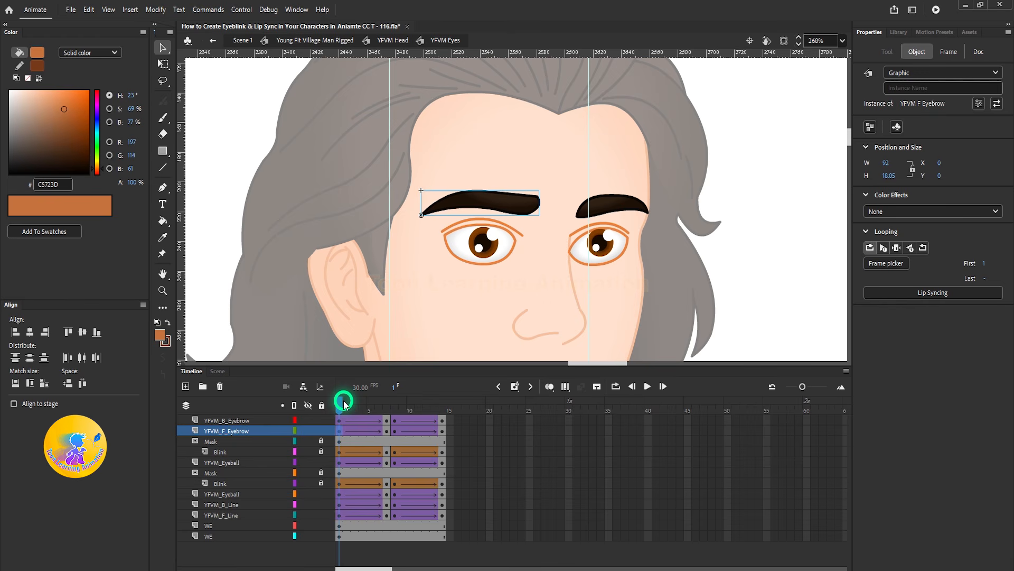
shift+click(238, 421)
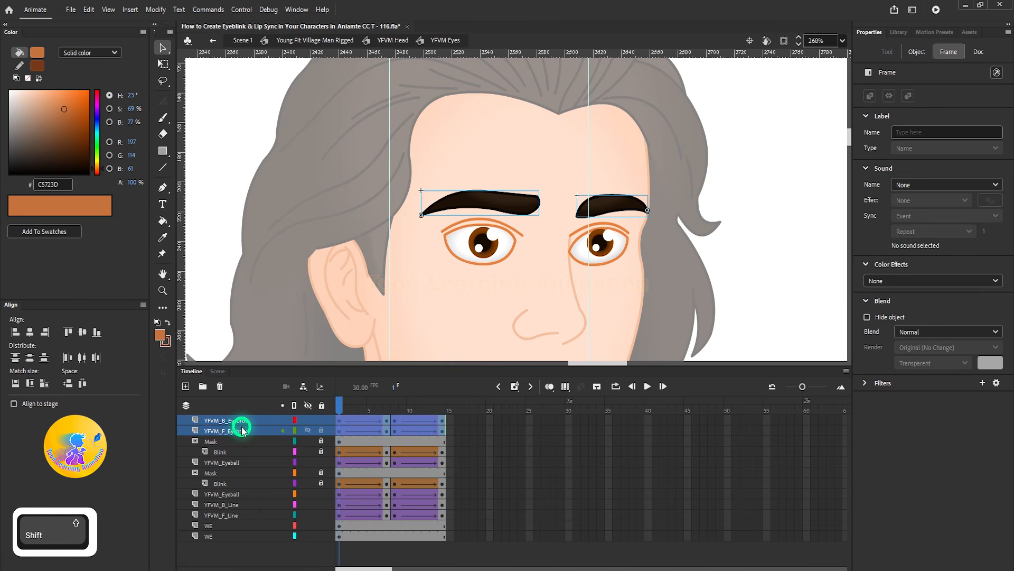
right_click(353, 427)
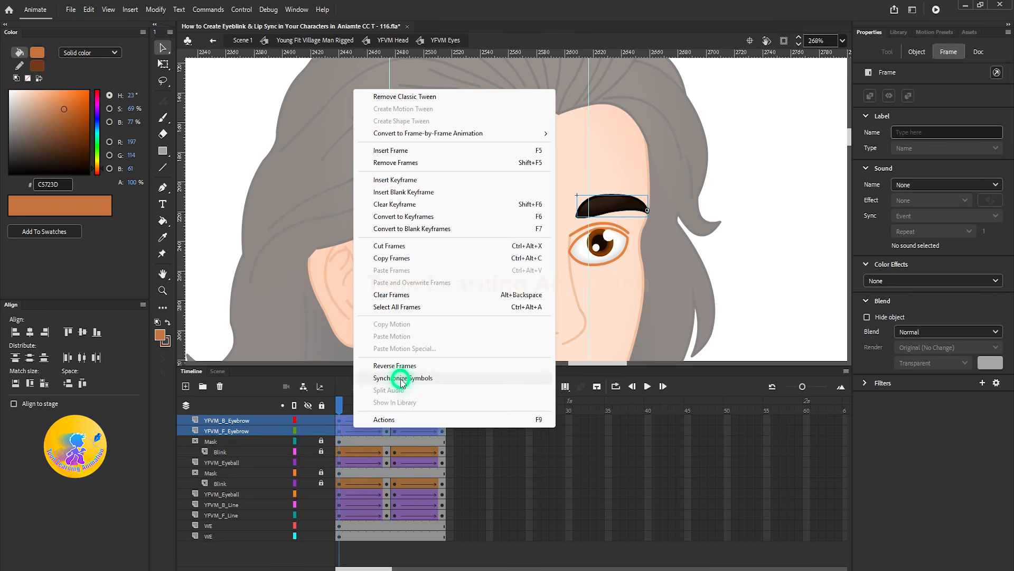
click(401, 380)
drag(390, 406, 486, 407)
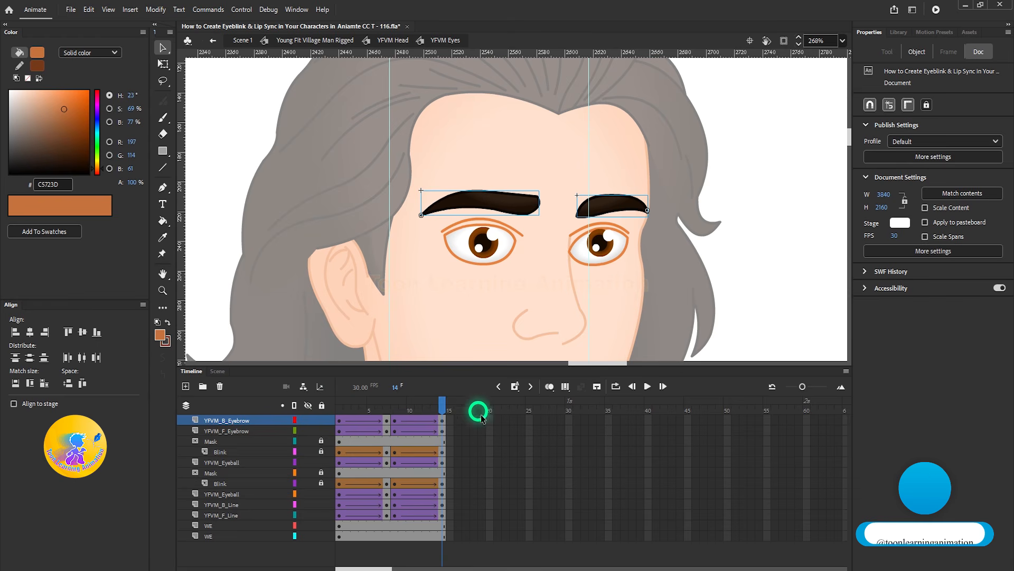
Preview the blink with all YFVM Eyes layers extended to frame 50, and remove the added frames.
click(728, 406)
key(F5)
drag(727, 407, 138, 407)
key(Return)
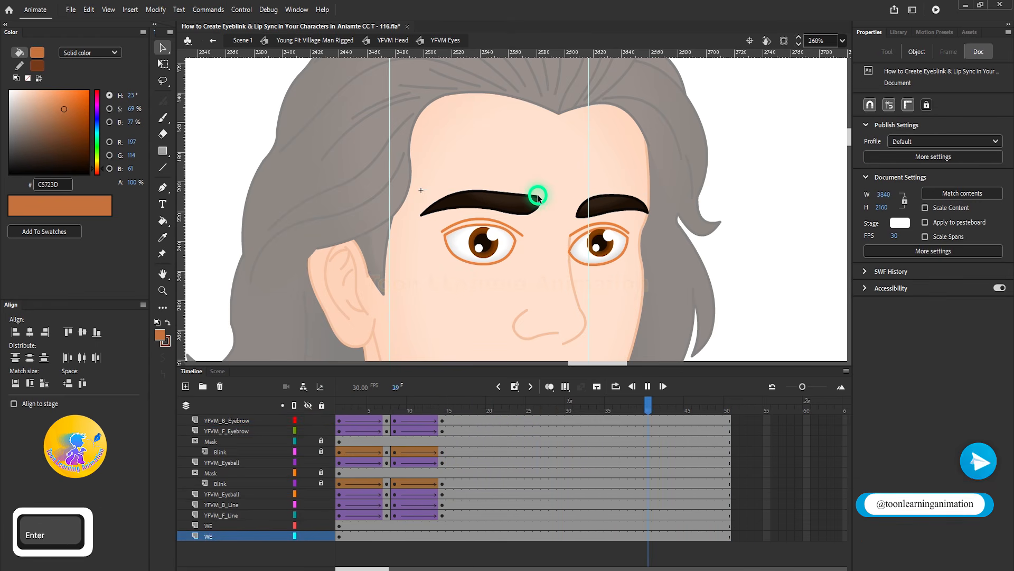
key(shift+comma)
key(Return)
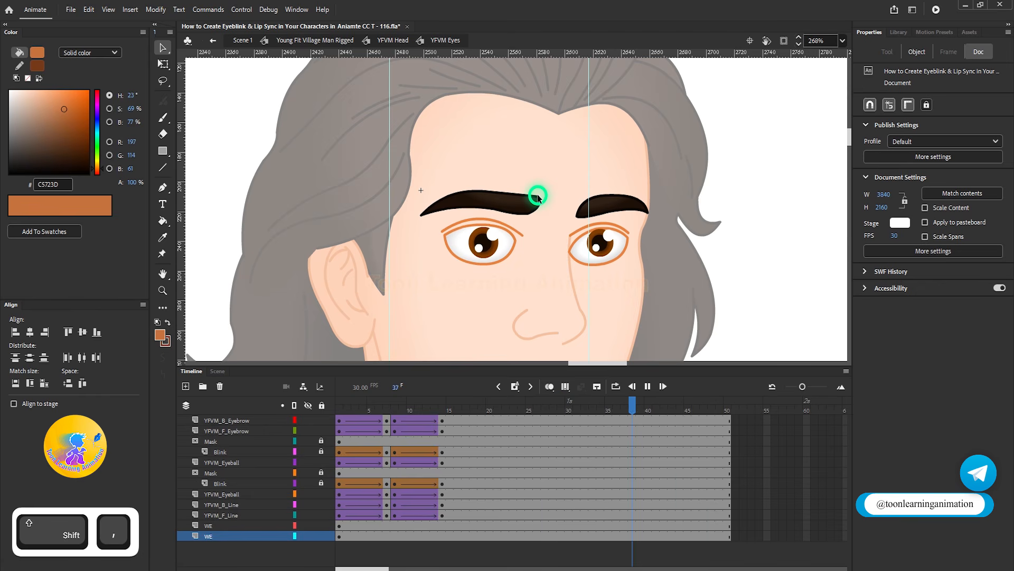
drag(416, 409, 279, 407)
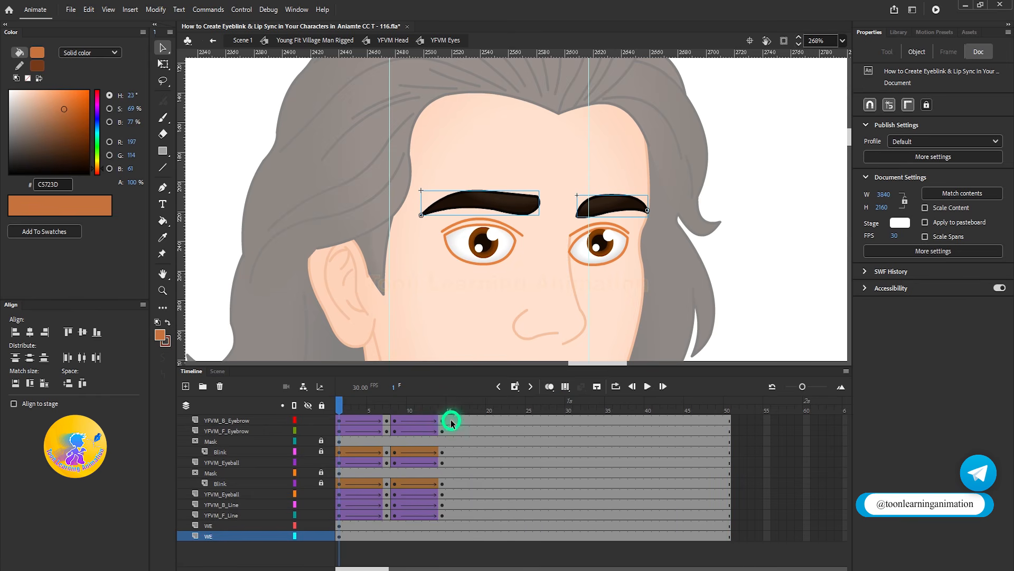
drag(451, 421, 856, 535)
key(shift+F5)
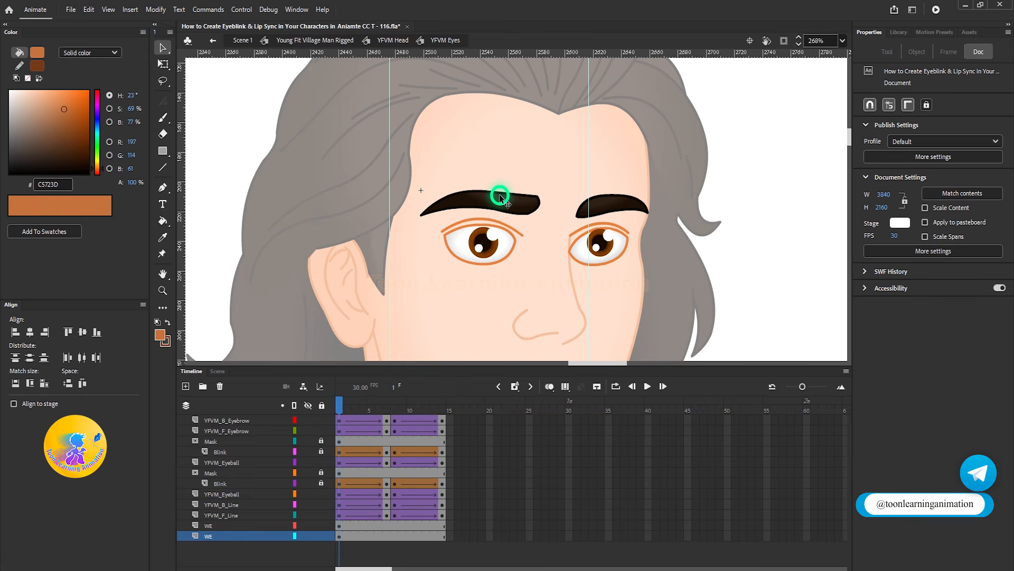
Open YFVM F Eyebrow from frame 1 and set its nested instance's first looping frame to 3.
click(388, 407)
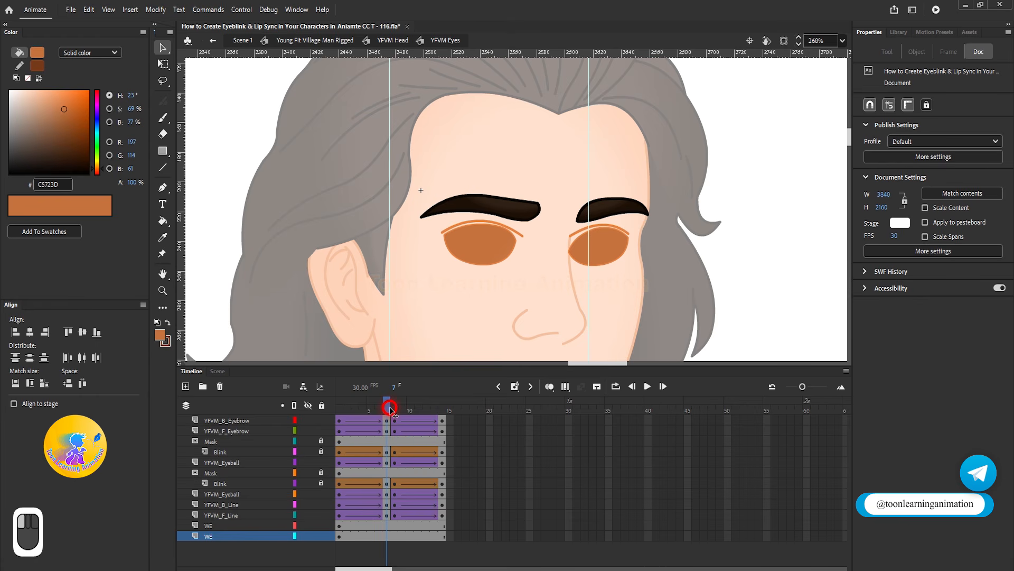
drag(389, 407, 350, 378)
click(538, 221)
double_click(508, 207)
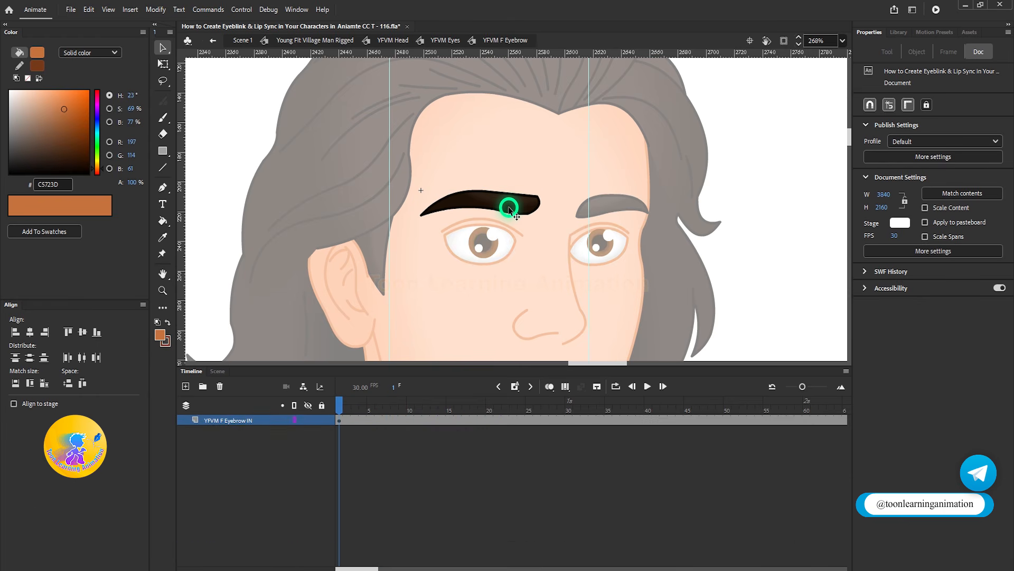
click(510, 209)
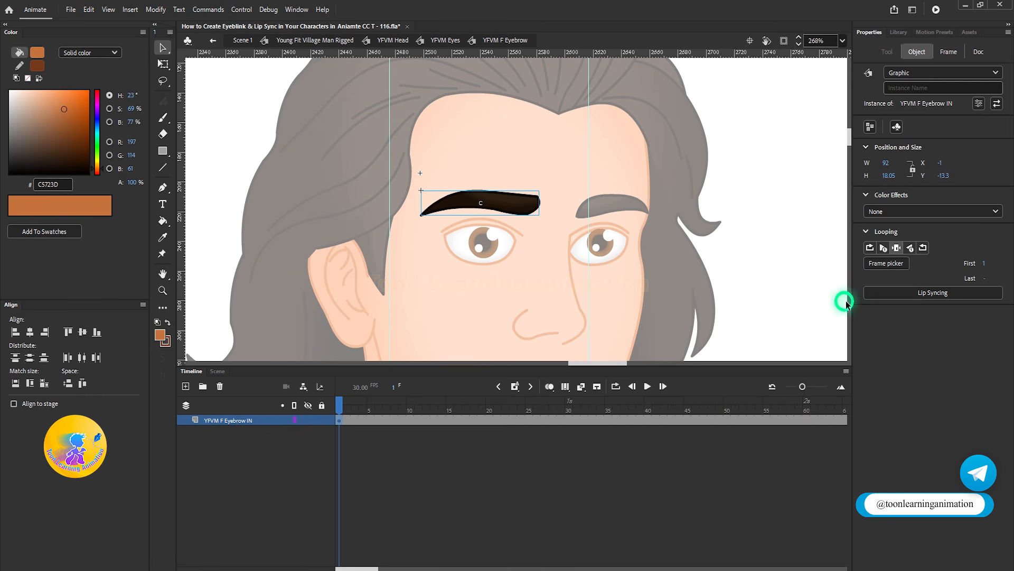
click(985, 262)
text(3)
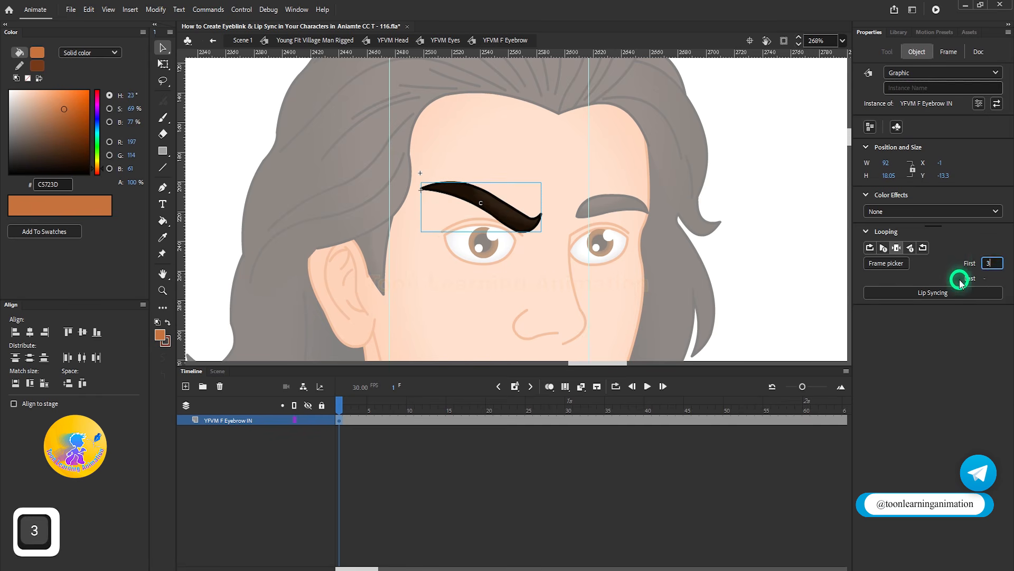
click(775, 248)
double_click(775, 248)
Open YFVM B Eyebrow, set its nested instance's first looping frame to 3, and return to YFVM Eyes.
double_click(623, 200)
click(623, 199)
text(3)
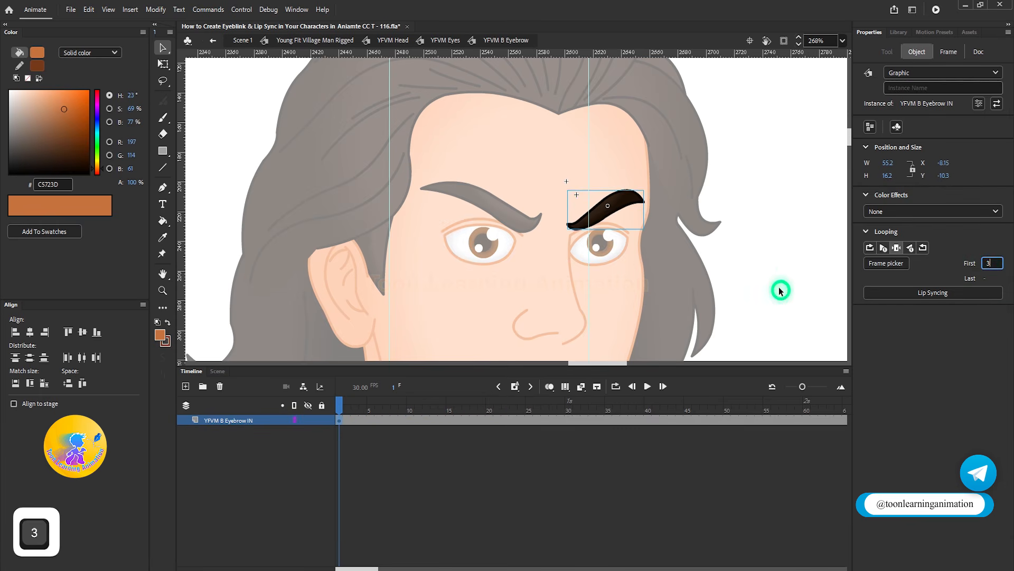
double_click(787, 274)
Play and scrub the blink in YFVM Eyes to examine the angry eyebrow pose.
mouse_move(340, 405)
mouse_down()
mouse_move(439, 415)
mouse_move(322, 406)
mouse_up()
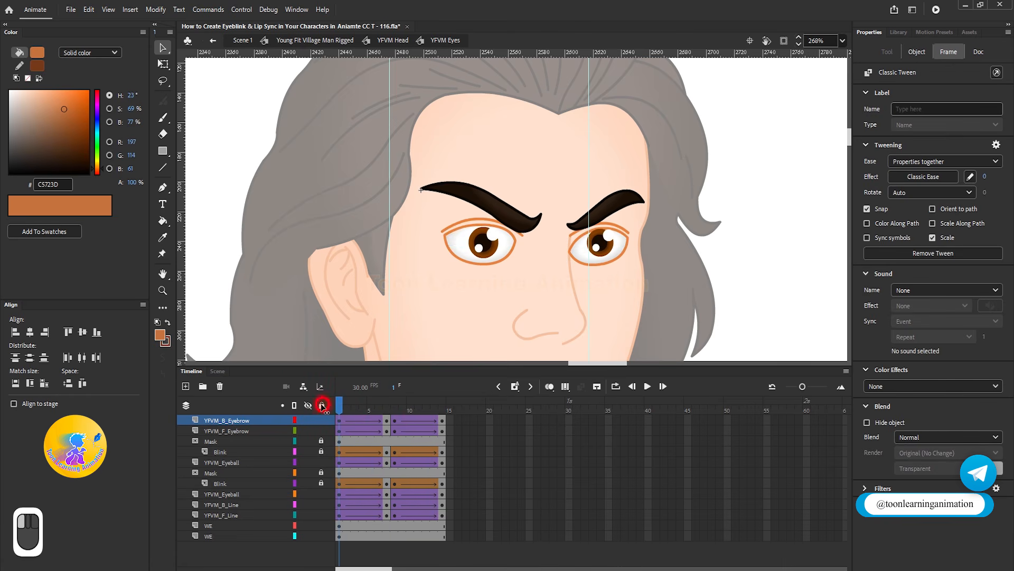
key(Return)
click(392, 409)
drag(392, 408, 296, 406)
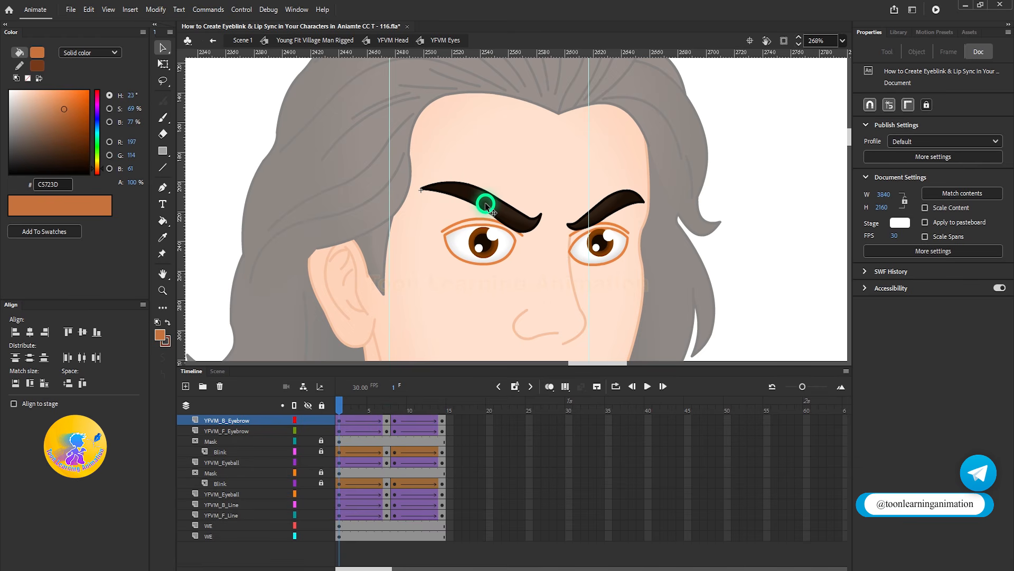
drag(385, 400, 339, 422)
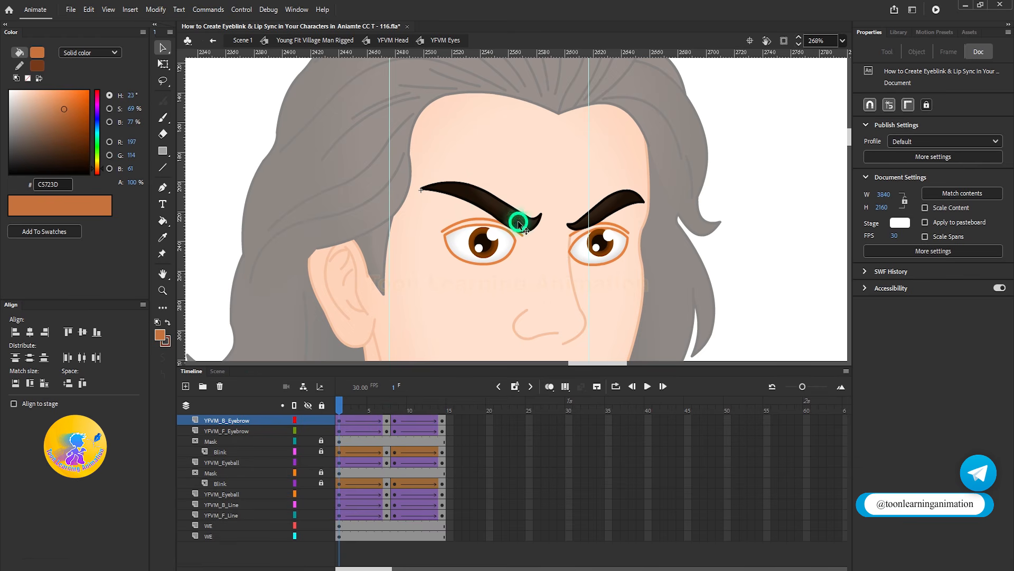
Set the nested instance's first looping frame to 2 in both YFVM F Eyebrow and YFVM B Eyebrow.
double_click(494, 199)
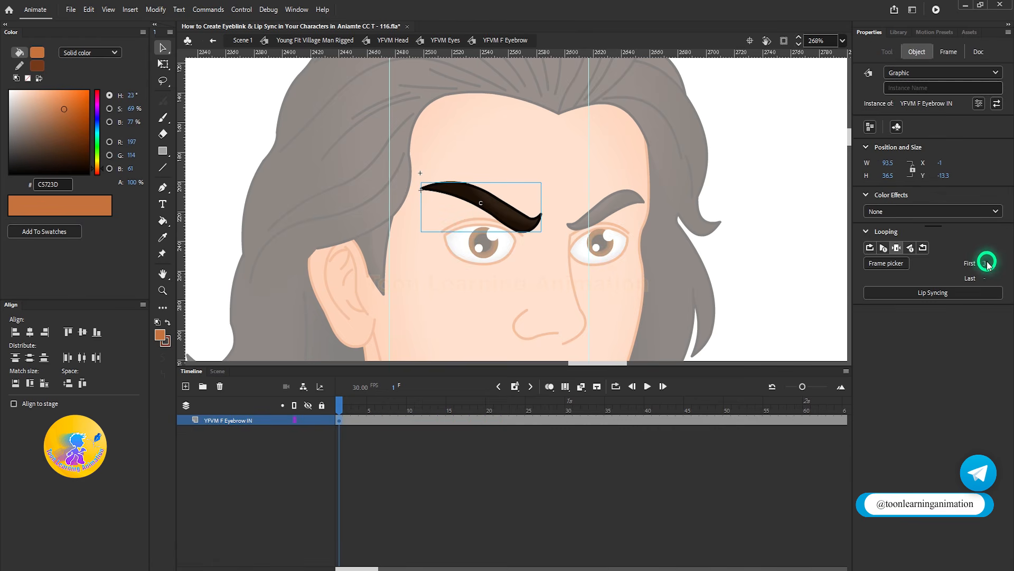
text(1)
key(Return)
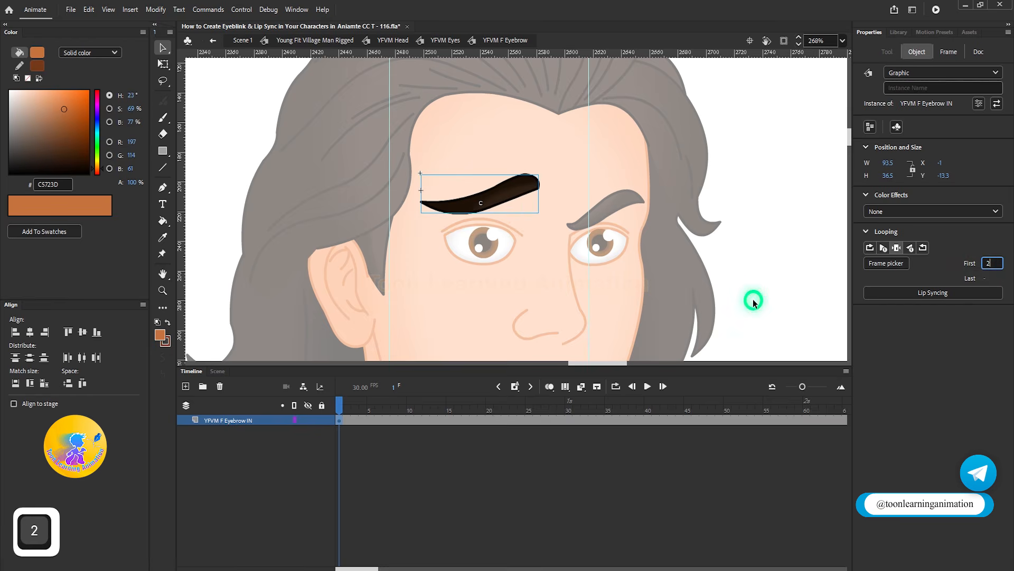
double_click(778, 268)
double_click(607, 203)
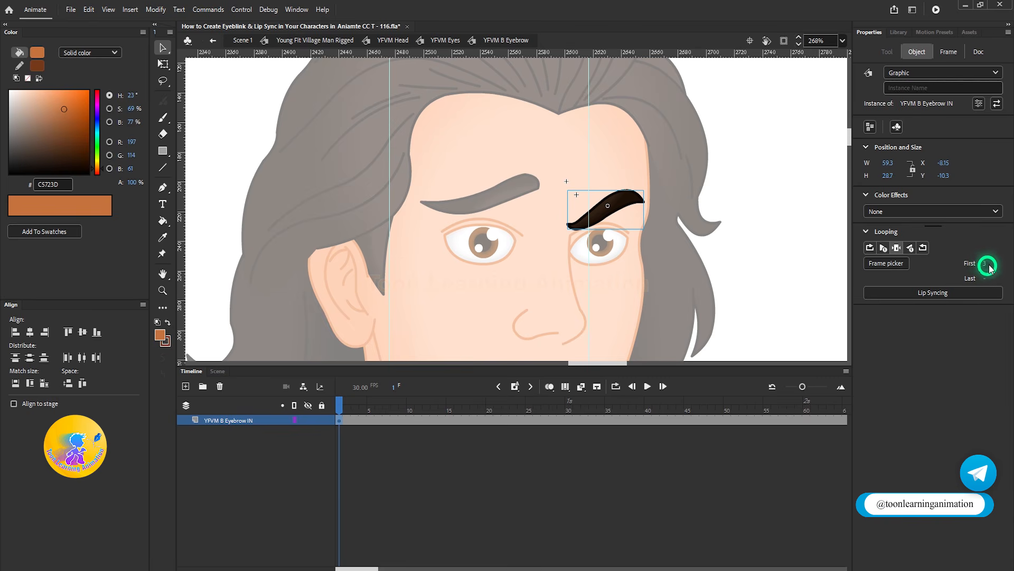
text(2)
key(Return)
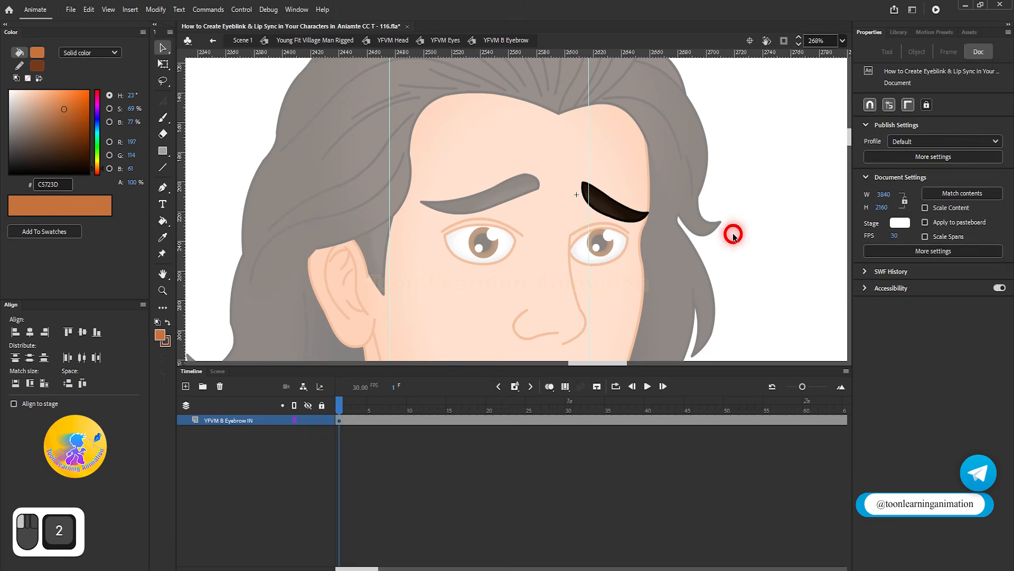
double_click(731, 231)
Play and scrub the blink in YFVM Eyes to examine the sad eyebrow pose.
click(349, 402)
drag(349, 401, 419, 402)
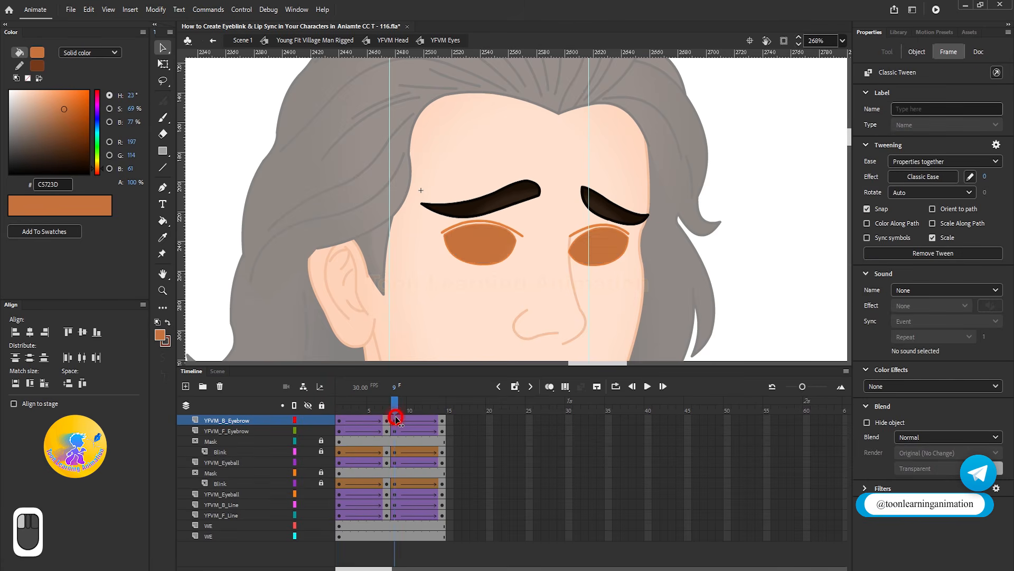
click(381, 317)
key(Return)
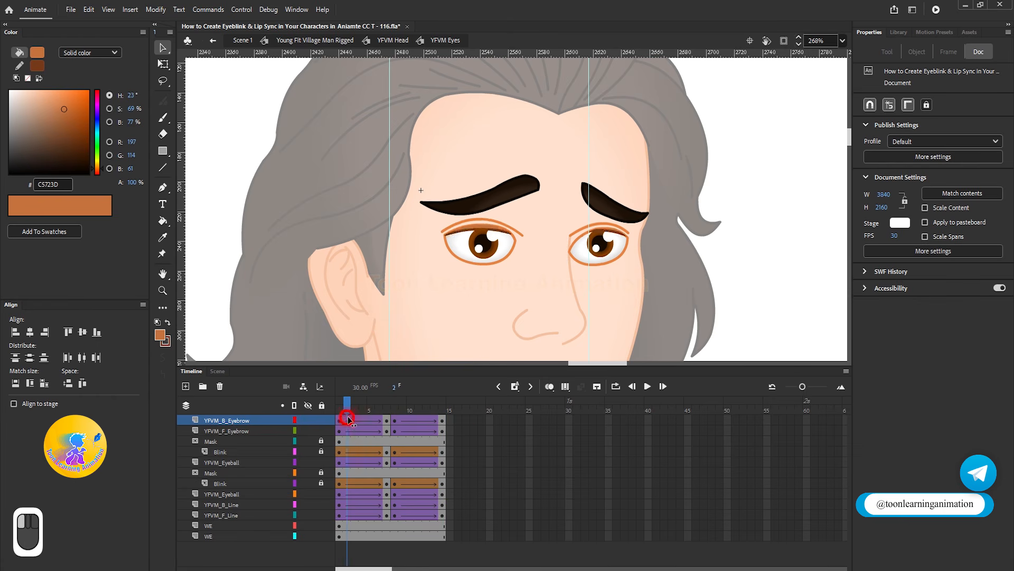
Open YFVM F Eyebrow from frame 1 and set its nested instance's first looping frame to 1.
click(329, 422)
double_click(525, 191)
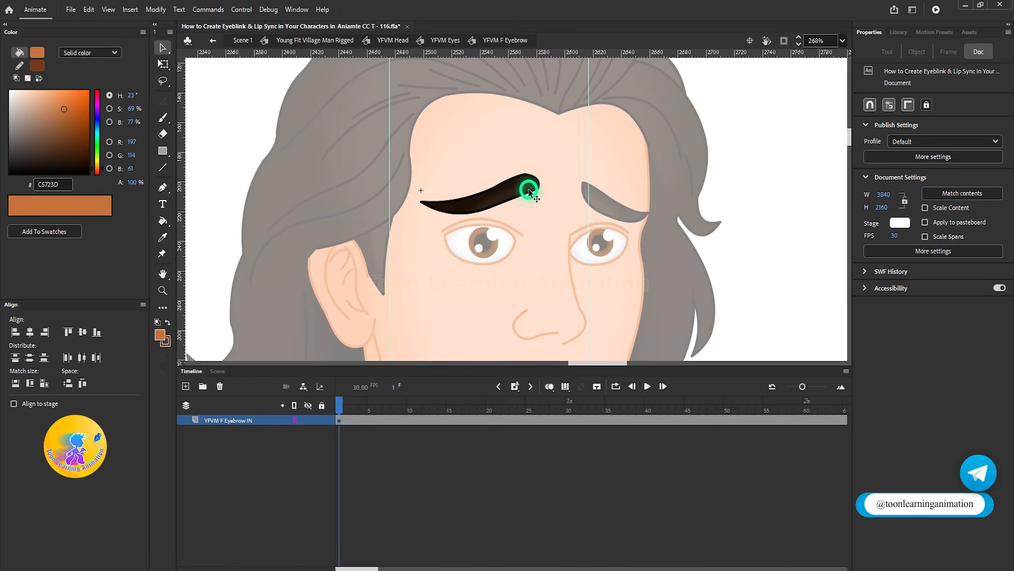
click(523, 193)
click(983, 264)
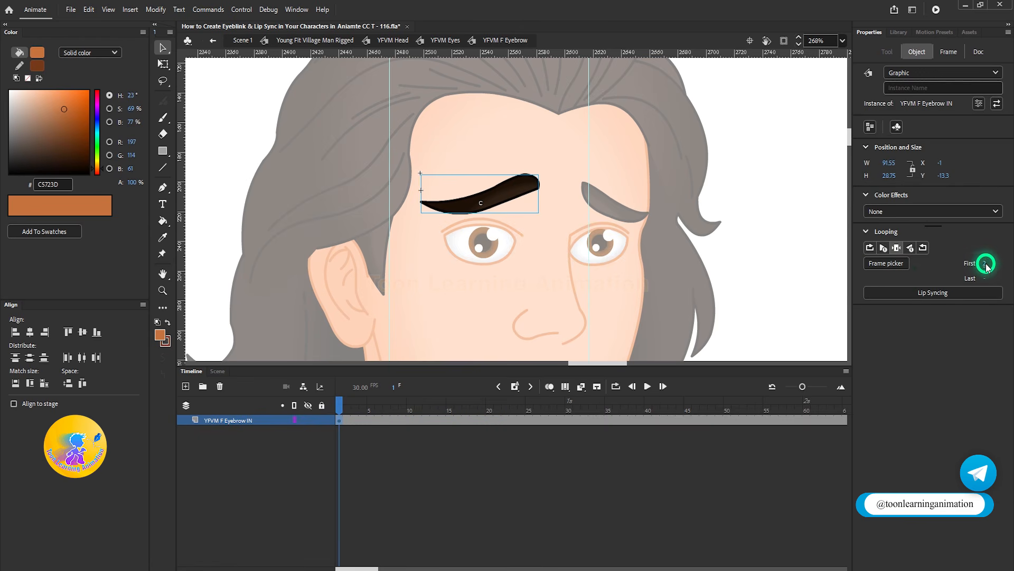
text(1)
key(Return)
Set the nested instance's first looping frame to 1 in YFVM B Eyebrow and scrub the blink in YFVM Eyes.
double_click(608, 201)
click(609, 202)
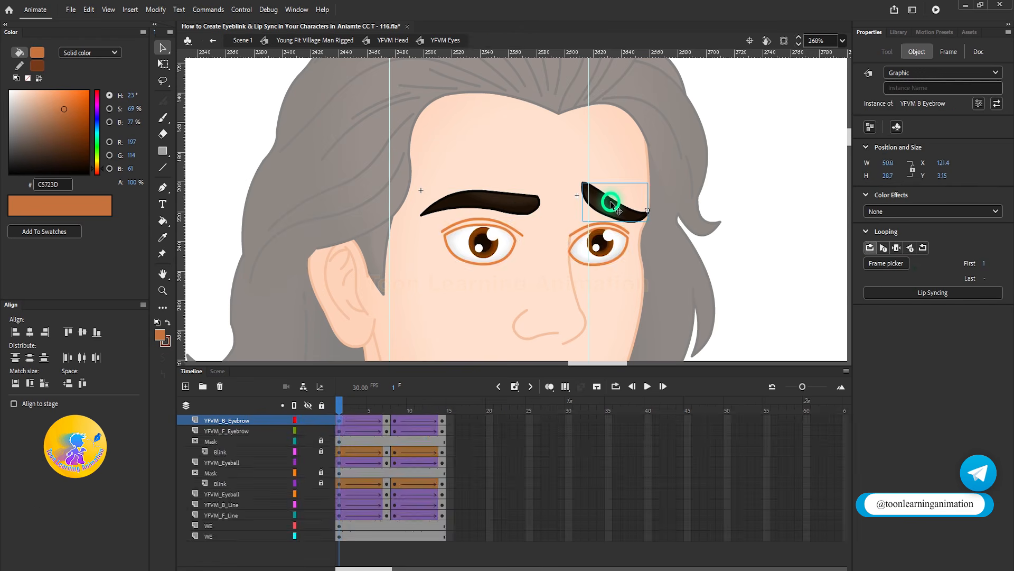
double_click(610, 202)
click(610, 202)
drag(984, 265, 736, 249)
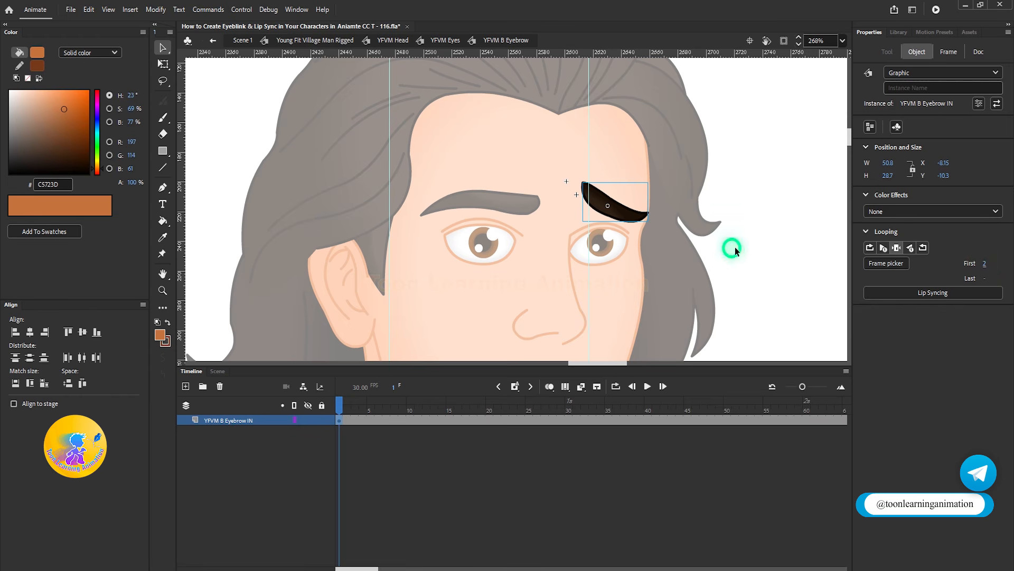
drag(985, 266, 777, 233)
double_click(777, 233)
drag(369, 404, 341, 418)
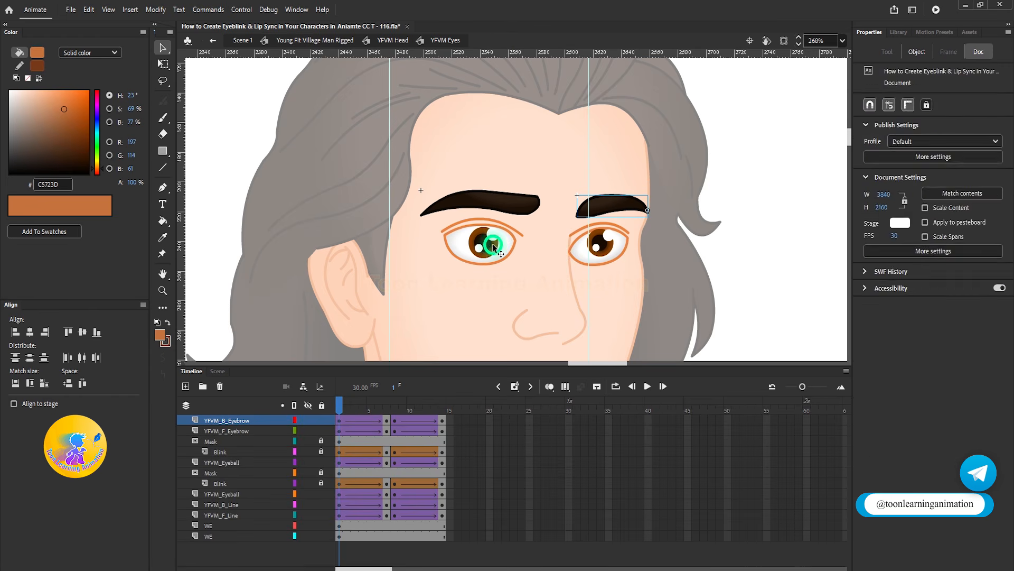
Return to YFVM Head and play its timeline to check the blink on the whole face.
key(v)
click(610, 163)
key(ctrl+minus)
click(730, 279)
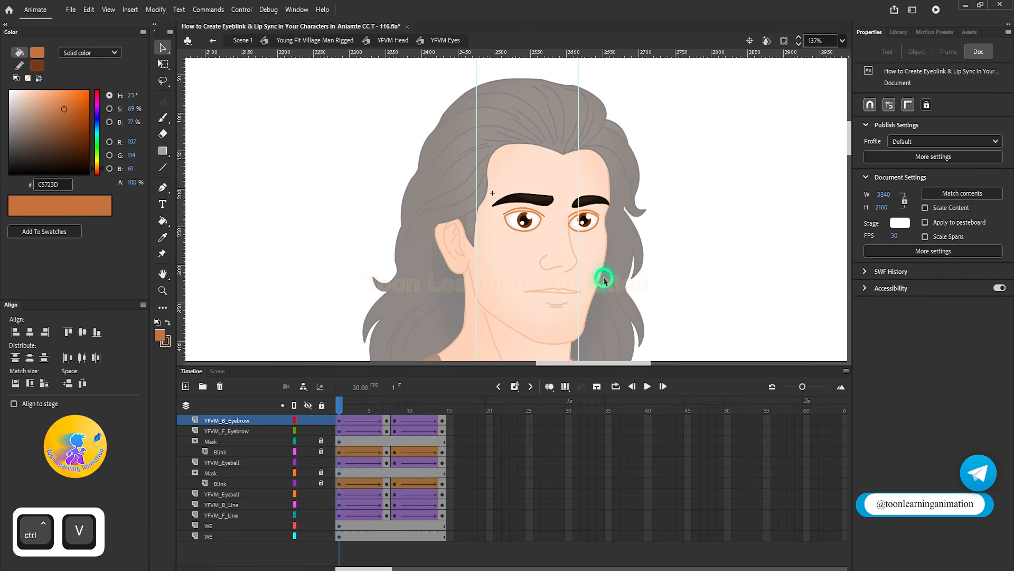
double_click(692, 271)
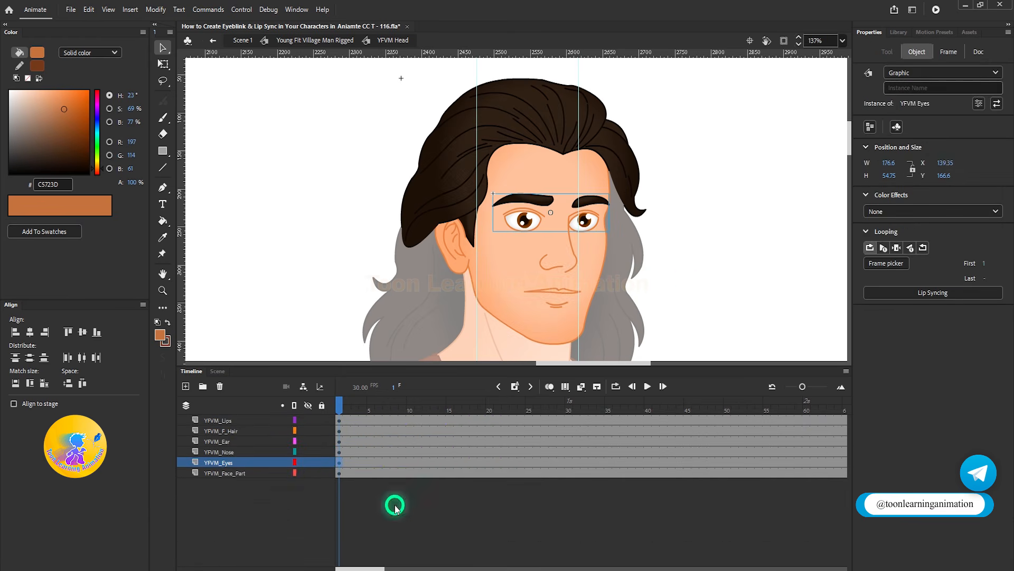
key(Return)
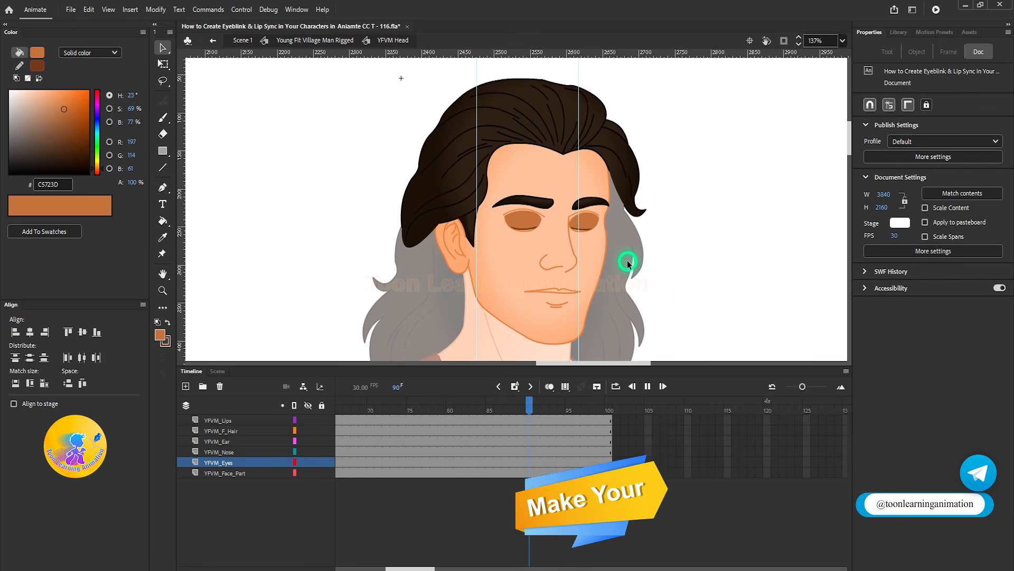
Return the YFVM Head timeline to frame 1 and select the YFVM Eyes instance to examine its looping settings.
key(shift+Return)
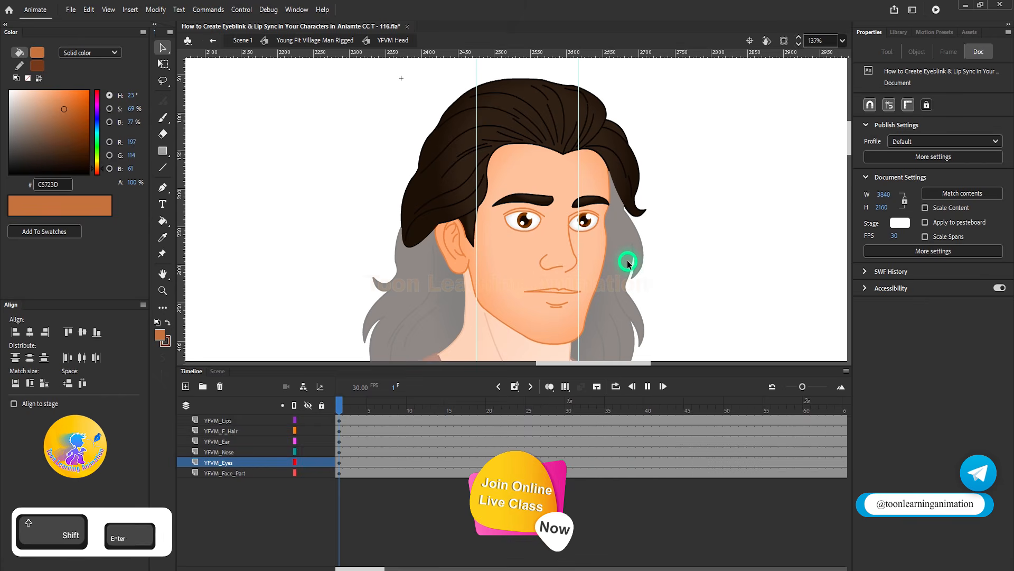
key(shift+comma)
ctrl+scroll(537, 238, up, 2)
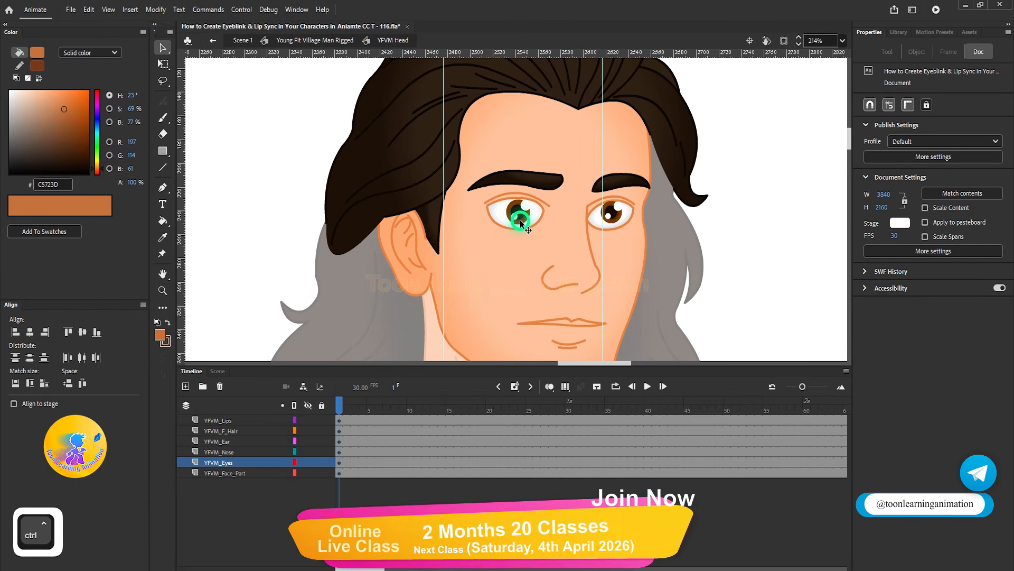
click(521, 224)
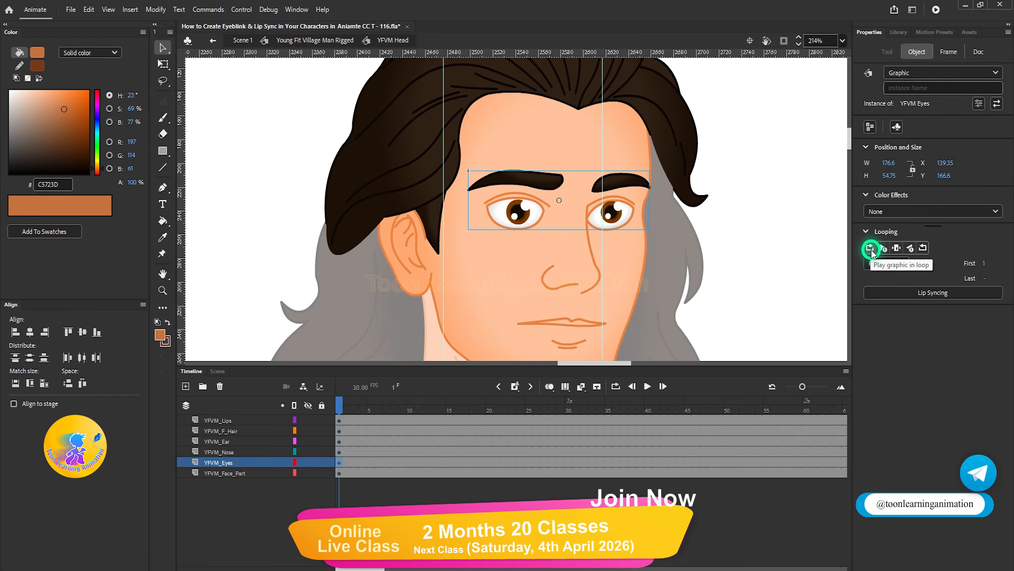
click(484, 226)
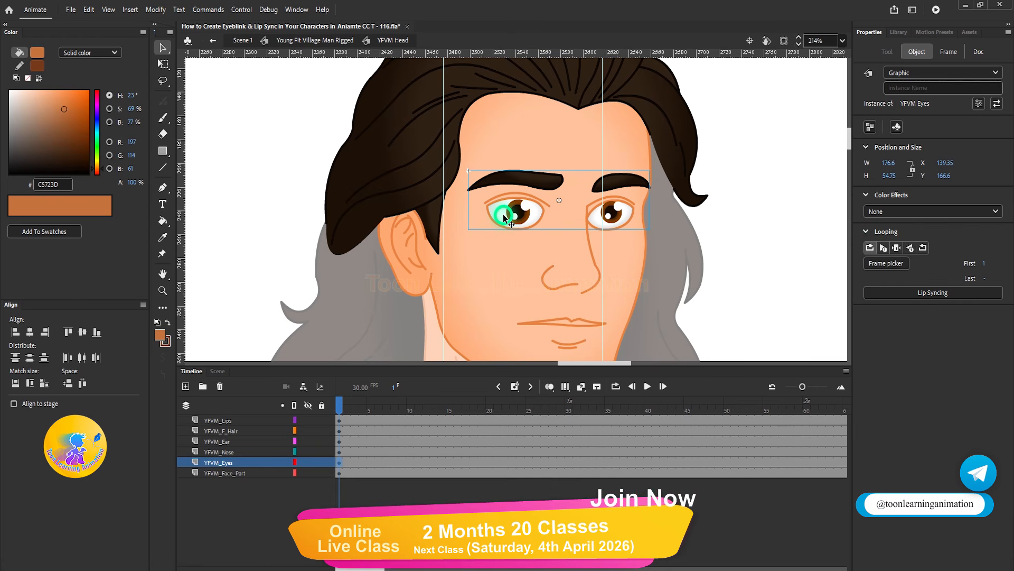
click(399, 441)
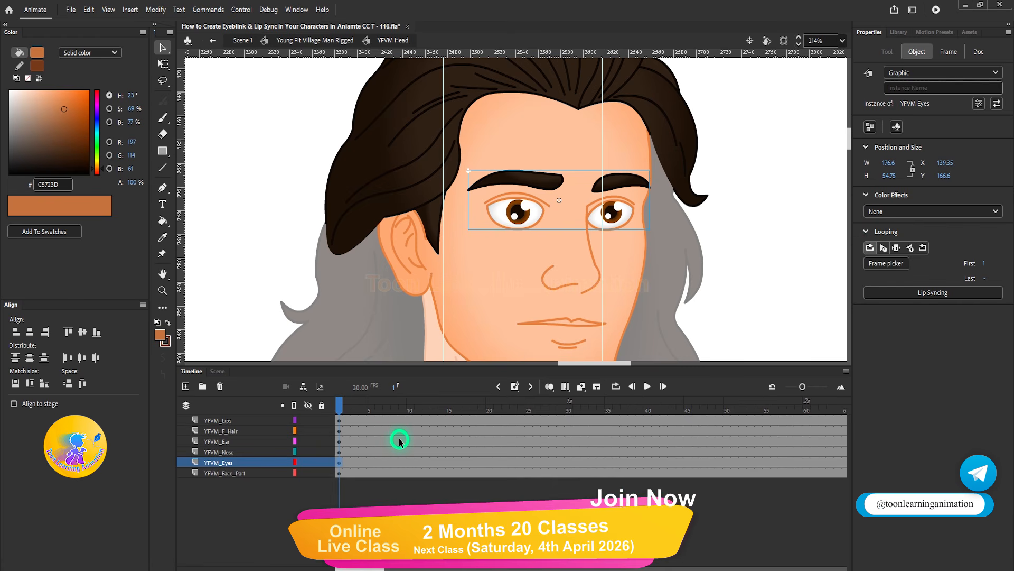
Play the blink inside YFVM Eyes from frame 1 and return to YFVM Head.
double_click(523, 213)
click(341, 402)
key(Return)
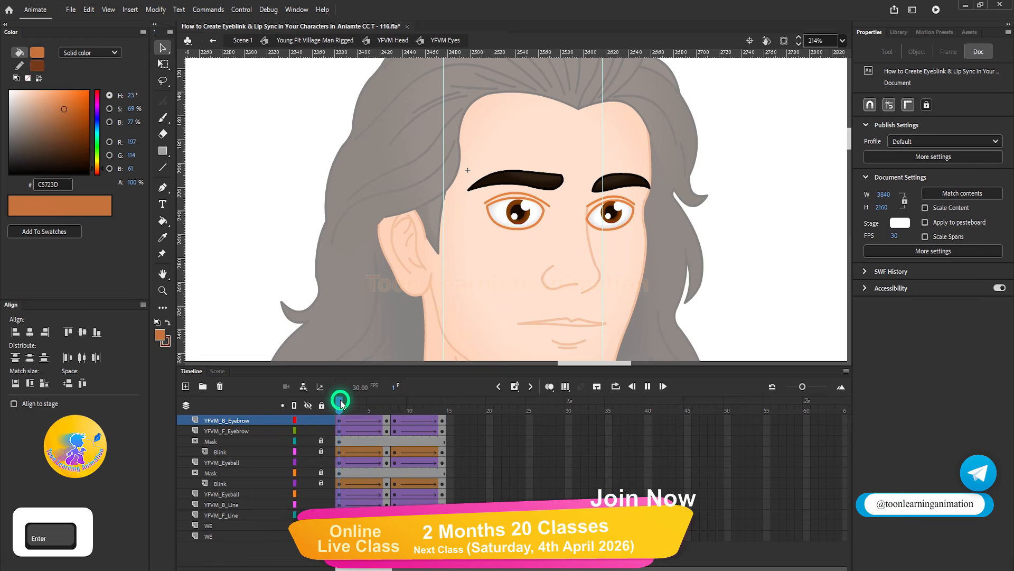
drag(335, 403, 238, 423)
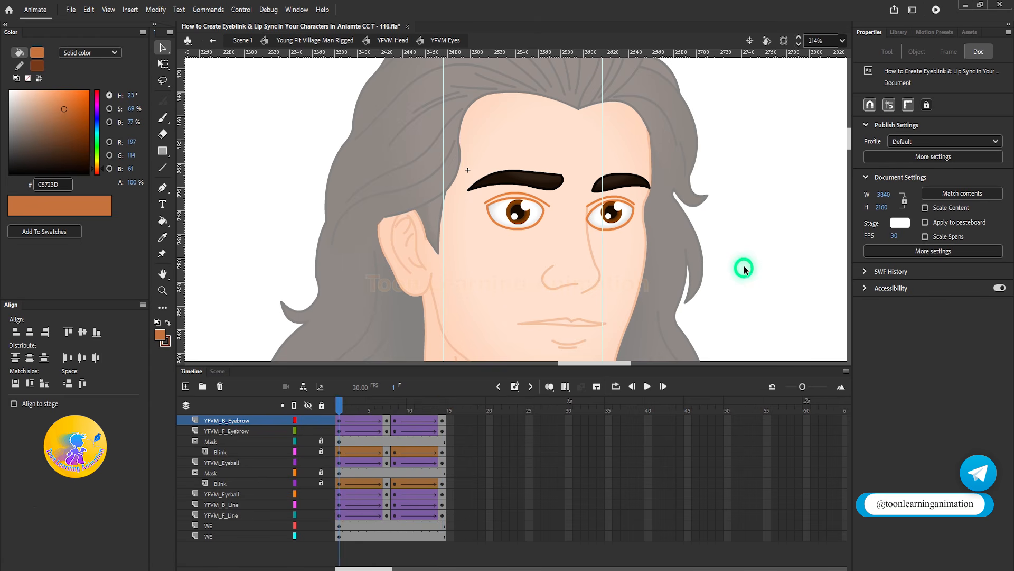
double_click(810, 249)
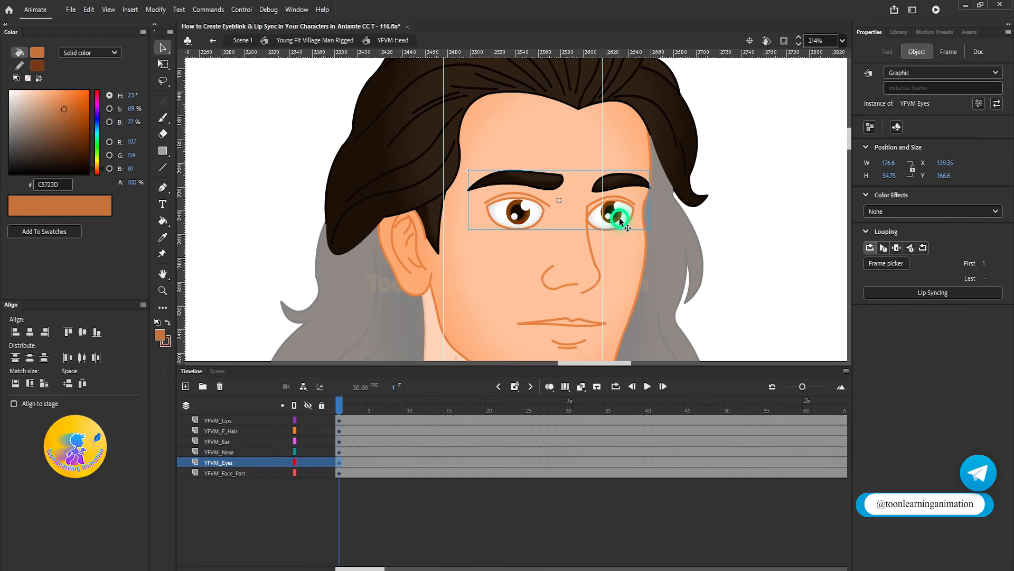
Scrub the YFVM Head timeline from frame 1 to about frame 28 and back to examine the looping blink.
drag(341, 410, 443, 412)
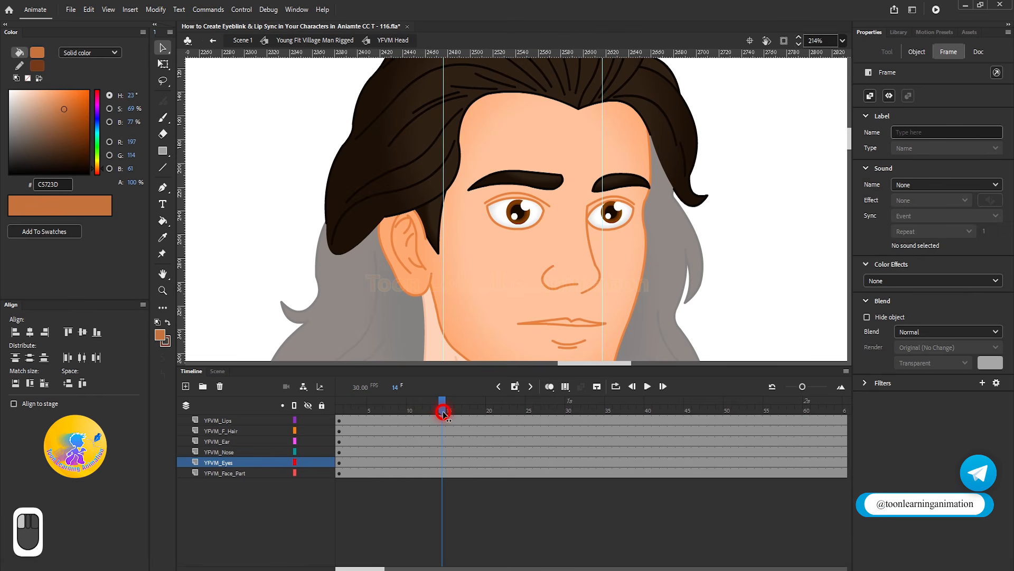
drag(443, 413, 557, 425)
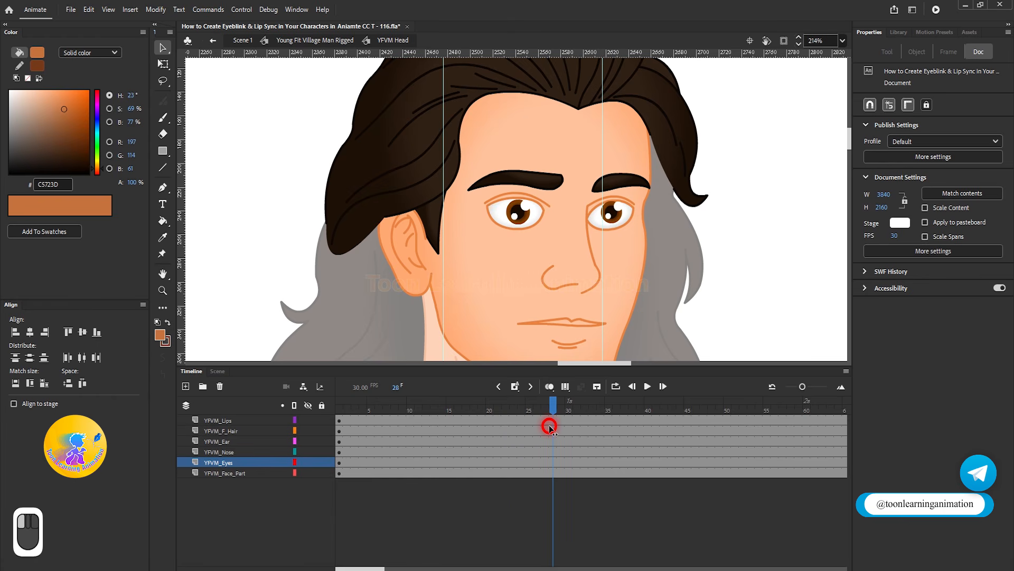
drag(550, 427, 340, 444)
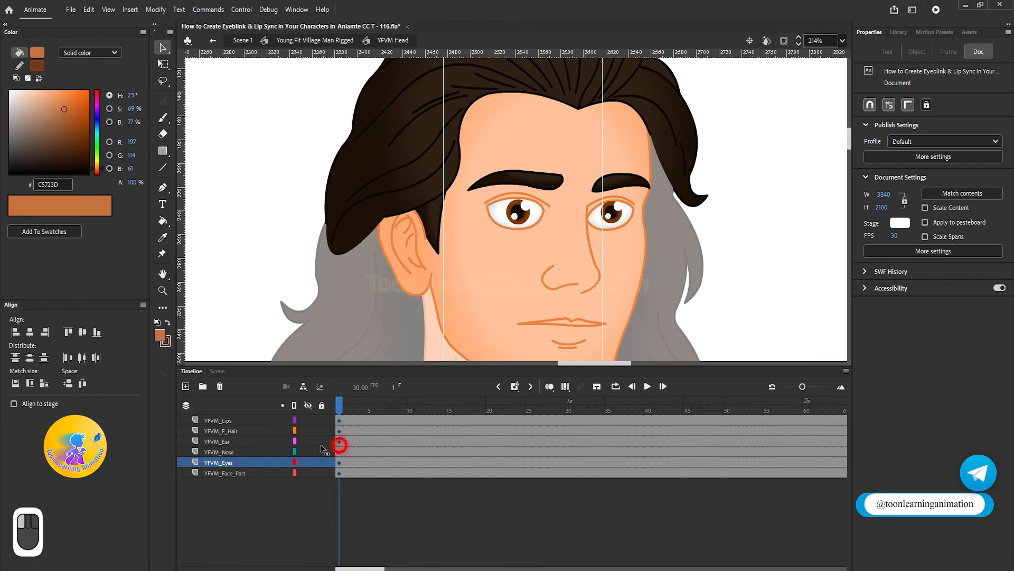
Open YFVM Eyes, play its blink timeline several times, and return to YFVM Head.
double_click(546, 217)
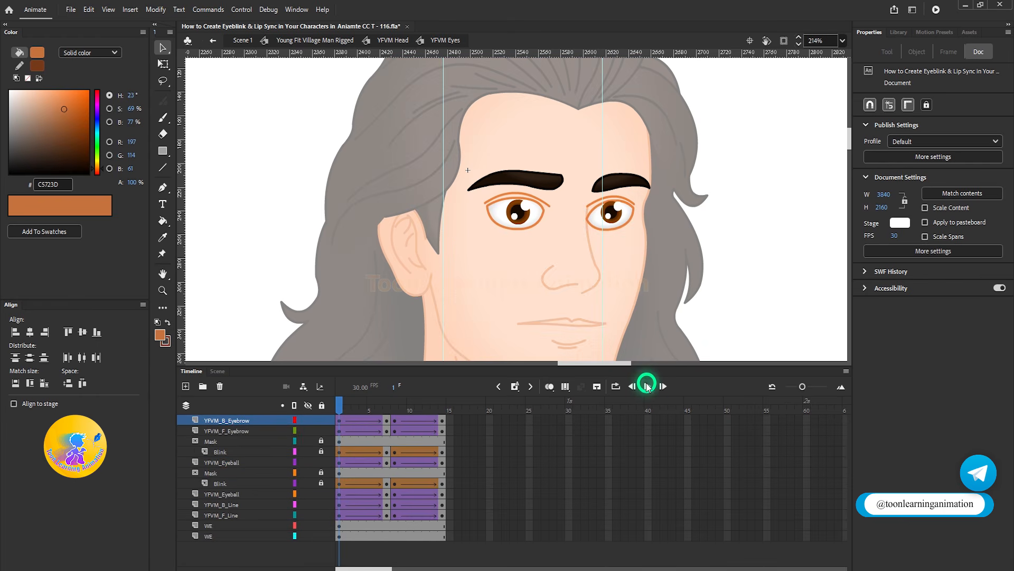
click(648, 387)
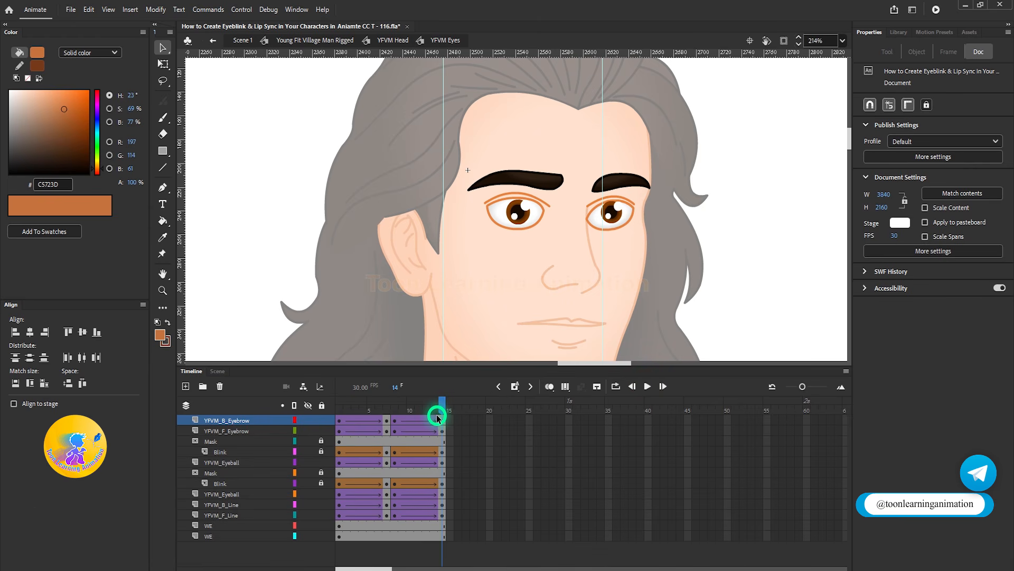
click(647, 386)
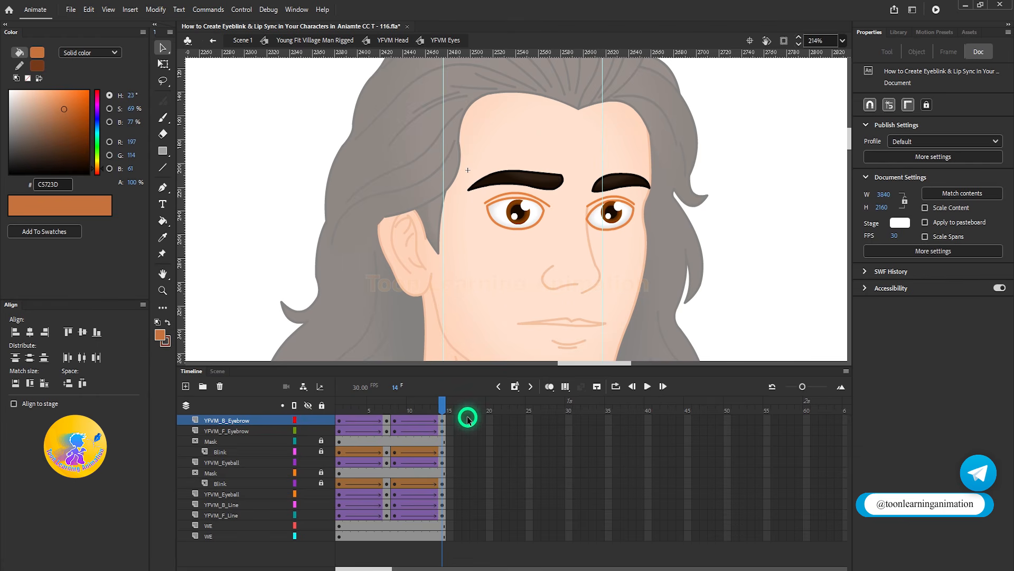
click(648, 386)
click(647, 386)
click(647, 386)
click(647, 386)
click(648, 386)
click(648, 386)
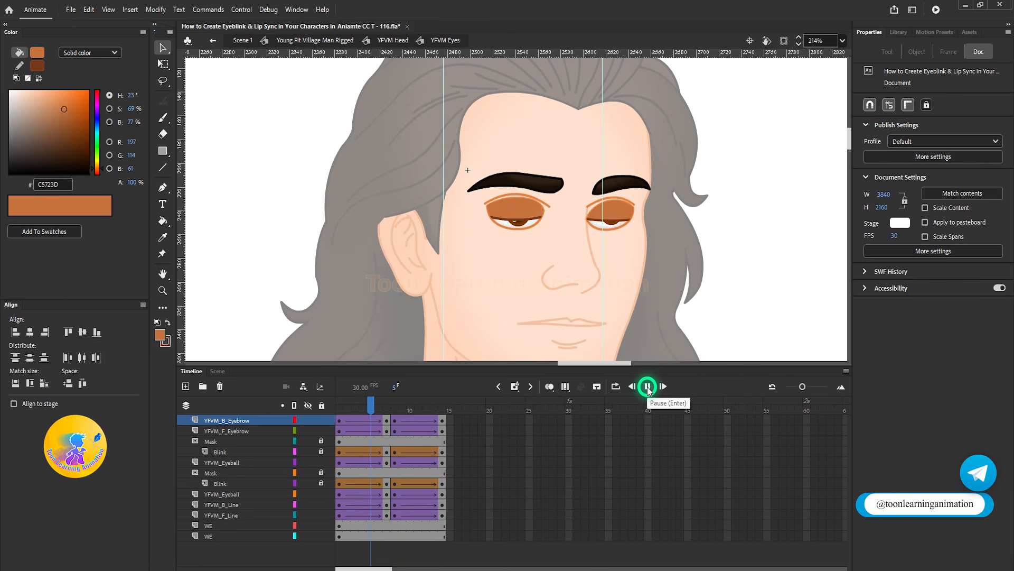
double_click(731, 283)
Select the YFVM Eyes instance at frame 1 and play the head timeline to watch the blink loop.
click(344, 406)
click(543, 156)
click(499, 221)
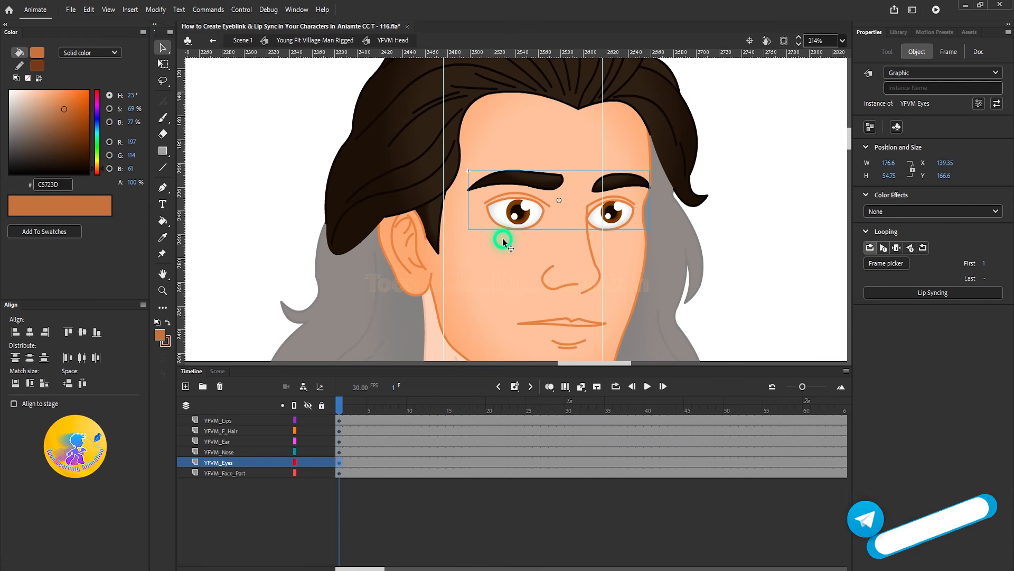
key(Return)
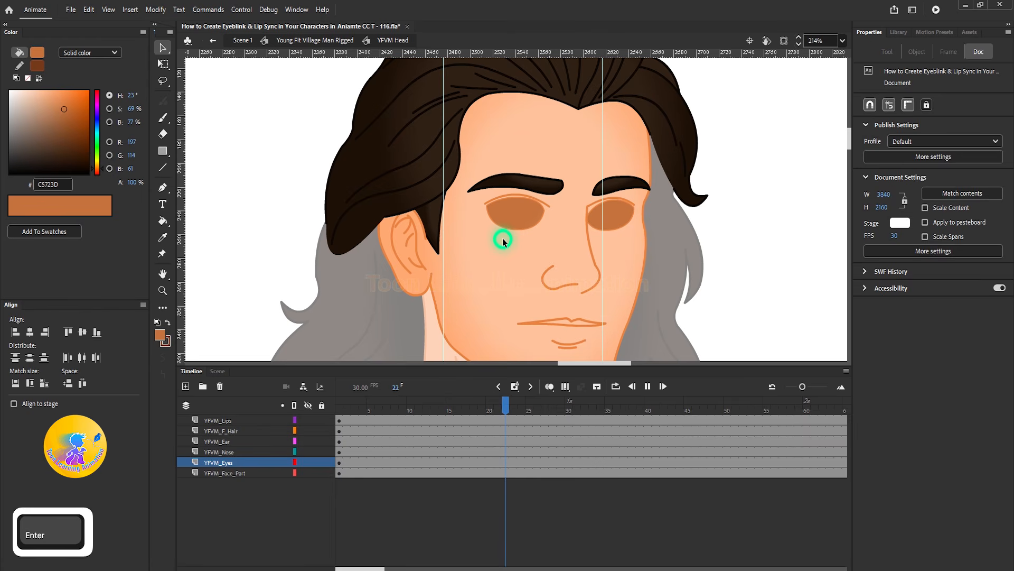
key(Return)
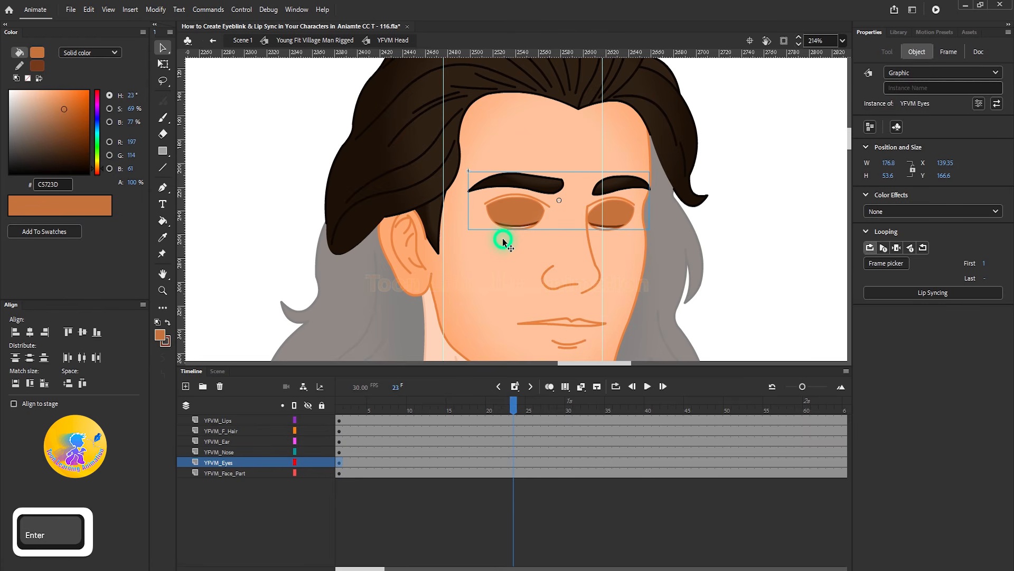
key(Return)
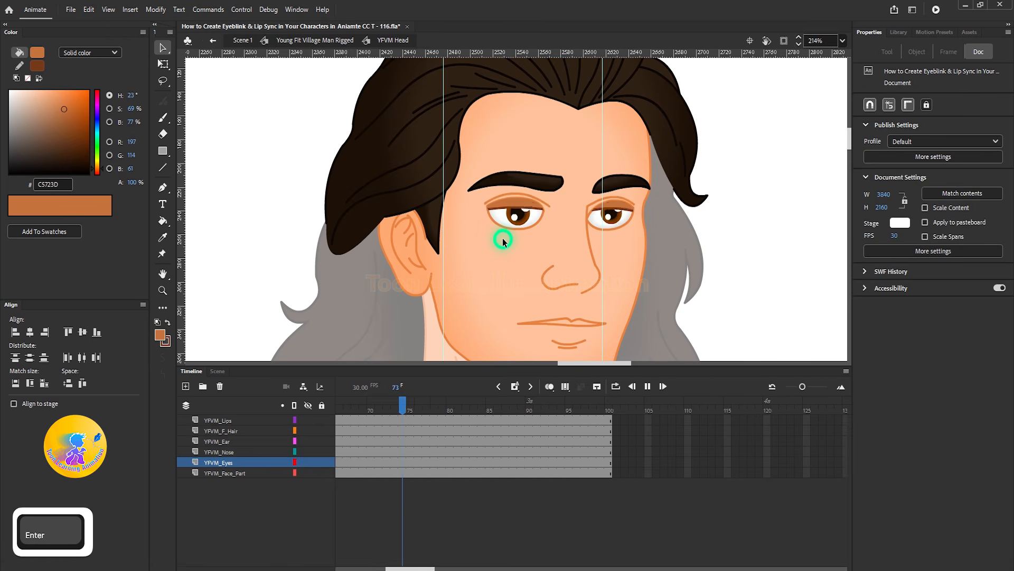
Return to frame 1 of YFVM Head and set the YFVM Eyes instance's looping to play the graphic once.
key(shift+comma)
click(520, 211)
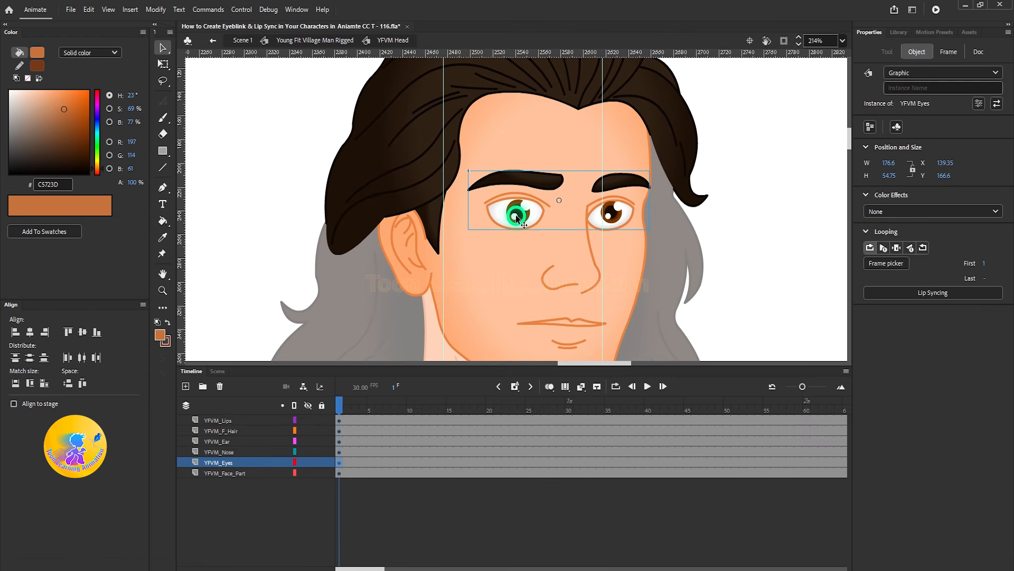
click(885, 249)
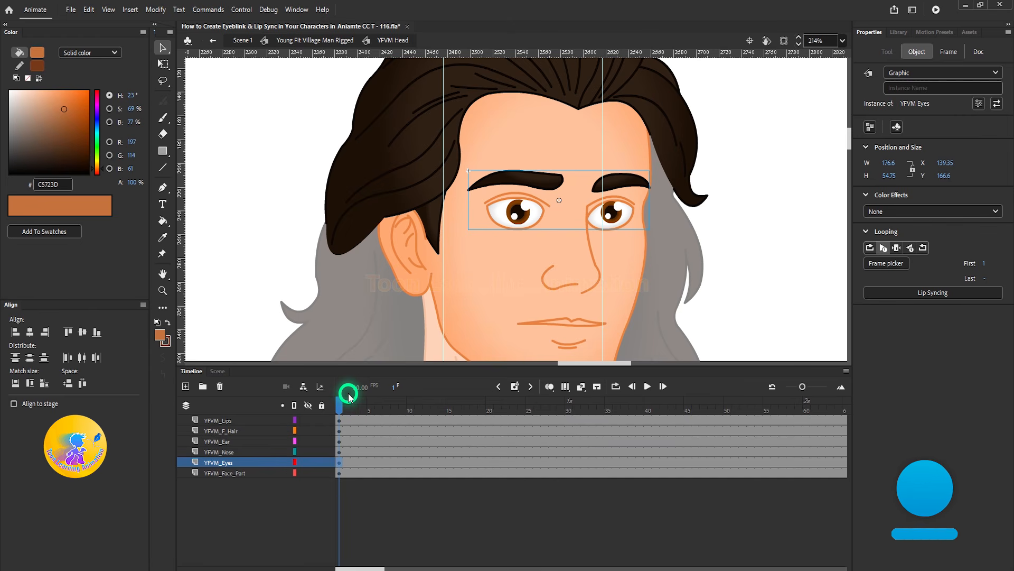
Play the blink inside YFVM Eyes and on the YFVM Head timeline to check the play-once looping.
double_click(507, 215)
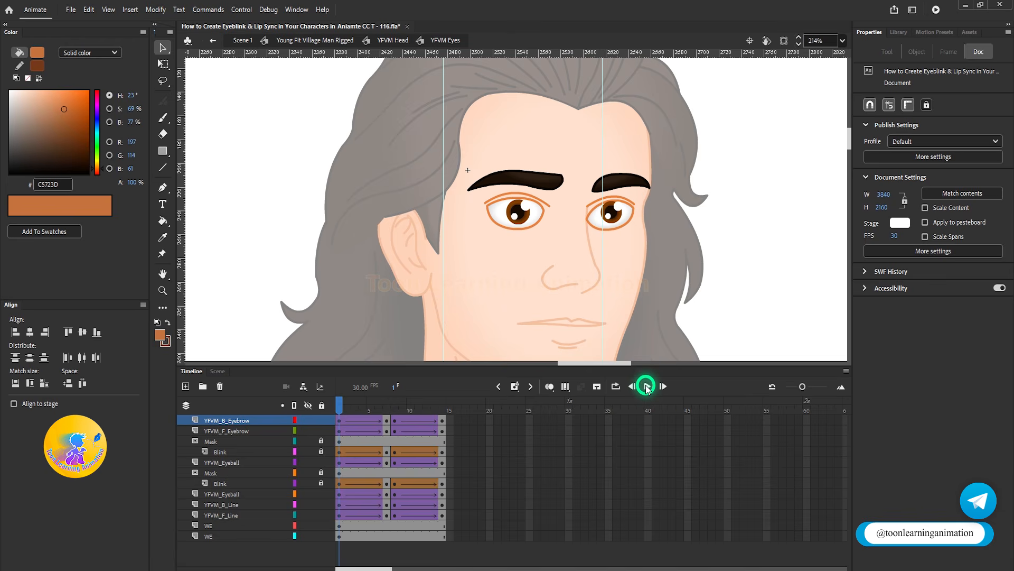
click(647, 387)
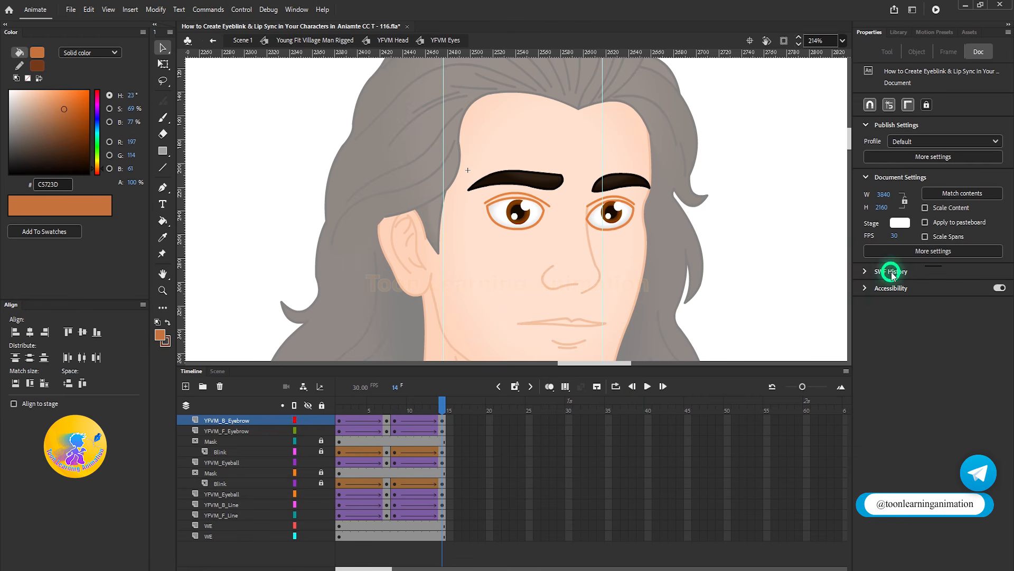
double_click(779, 276)
click(340, 406)
click(525, 202)
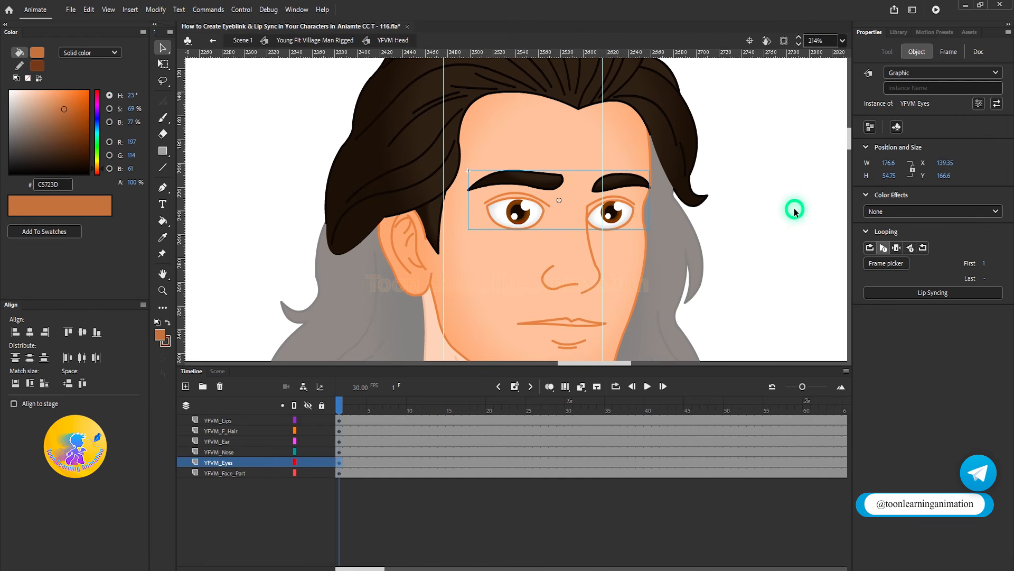
key(Return)
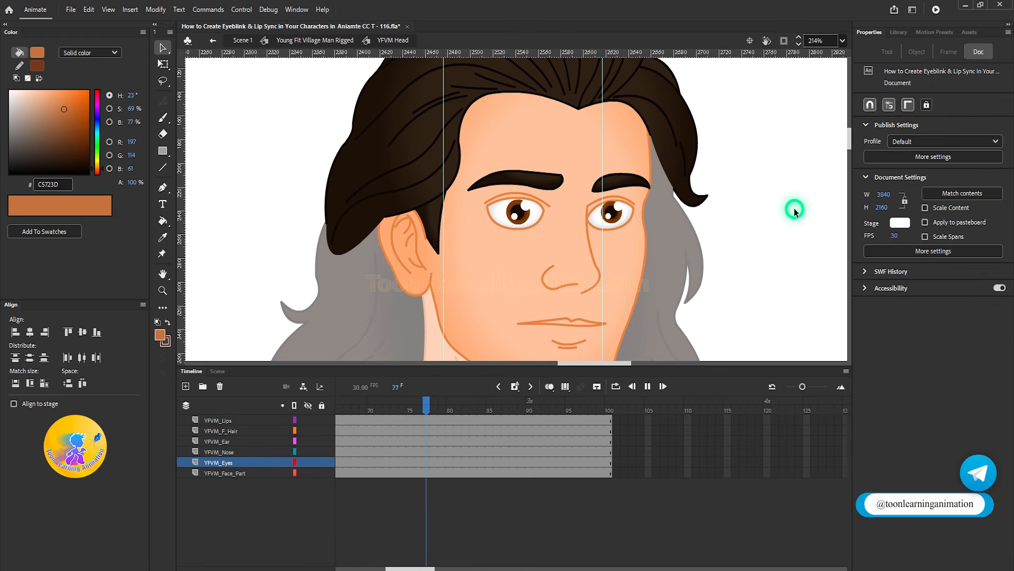
key(Return)
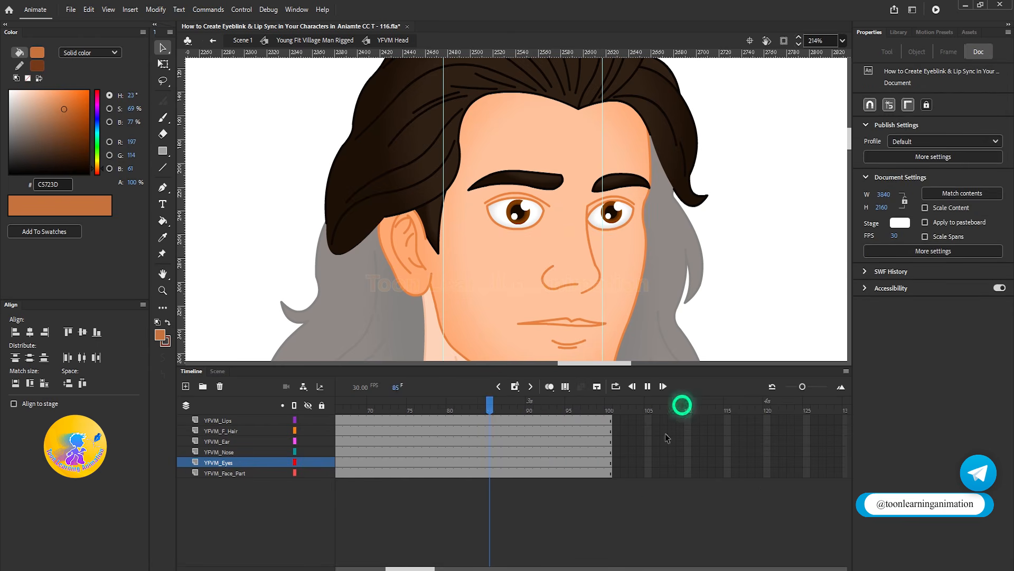
Insert a keyframe for the YFVM Eyes instance at frame 60 of the YFVM Head timeline.
drag(610, 400, 688, 418)
click(559, 255)
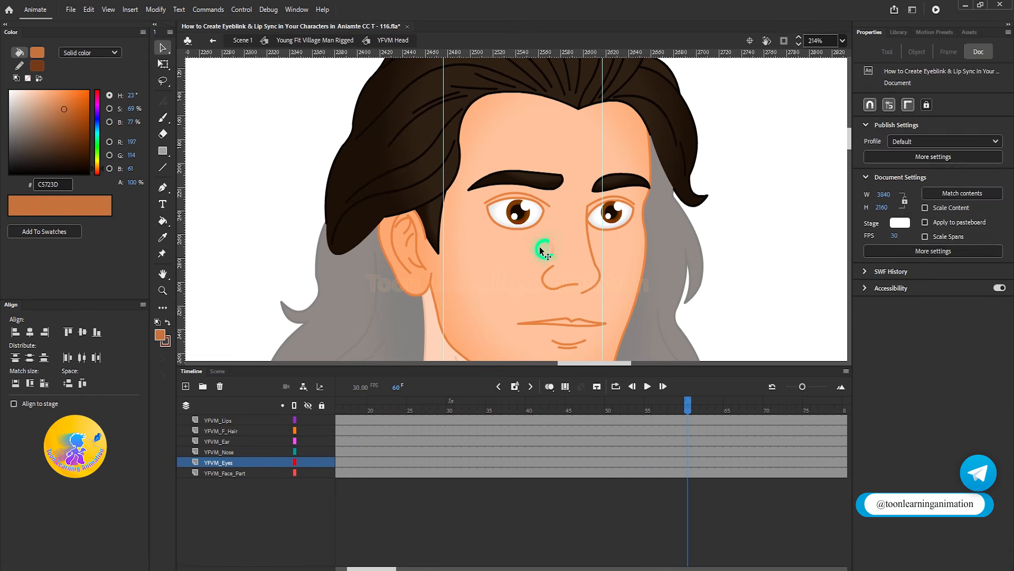
click(509, 220)
key(F6)
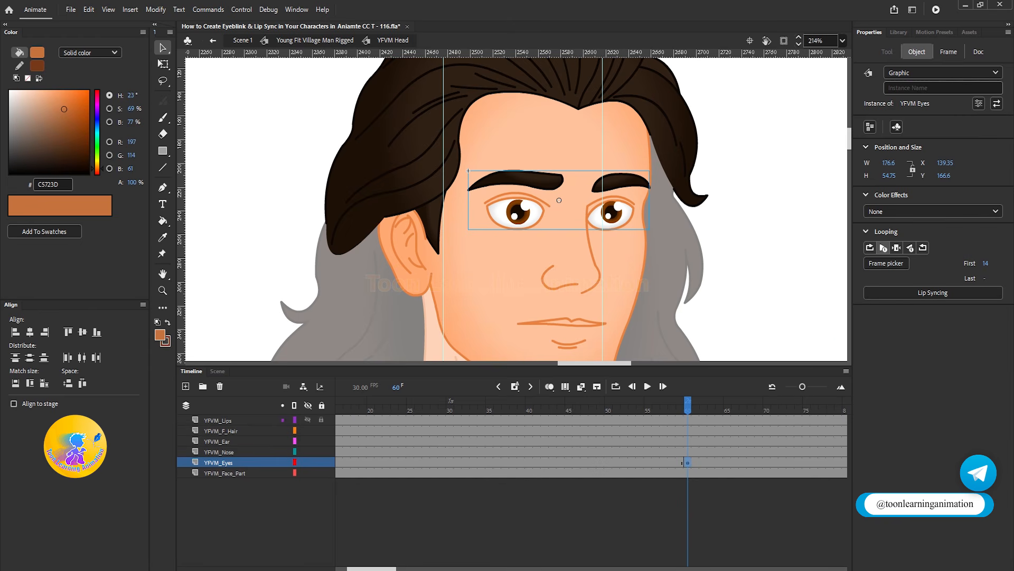
Check the play-once looping option and first-frame setting of the YFVM Eyes instance at frame 60.
click(890, 248)
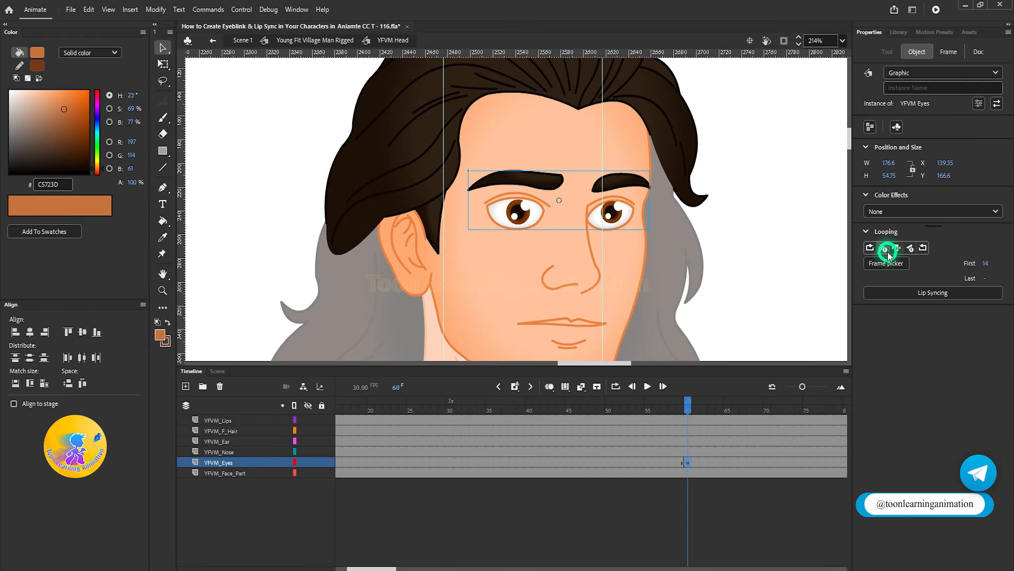
click(988, 264)
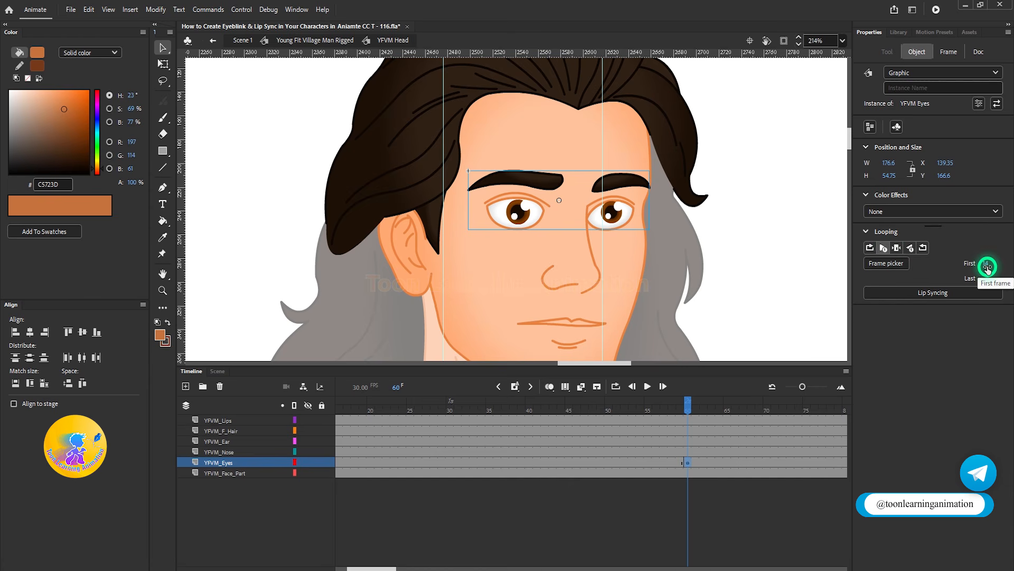
click(557, 223)
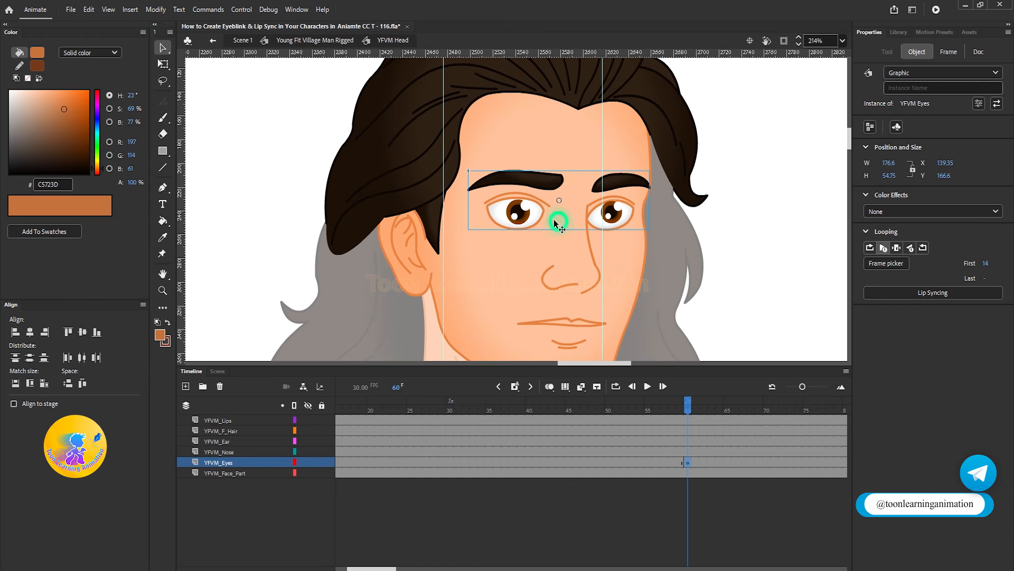
Open the YFVM Eyes symbol and play its blink animation from frame 1 to examine where it ends.
double_click(528, 213)
click(468, 421)
click(444, 397)
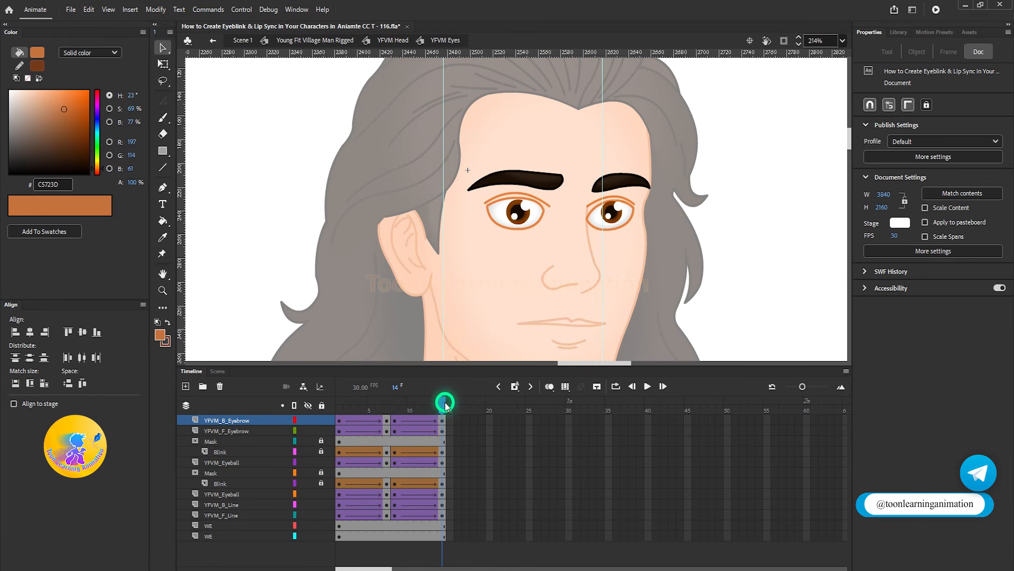
drag(442, 406, 462, 412)
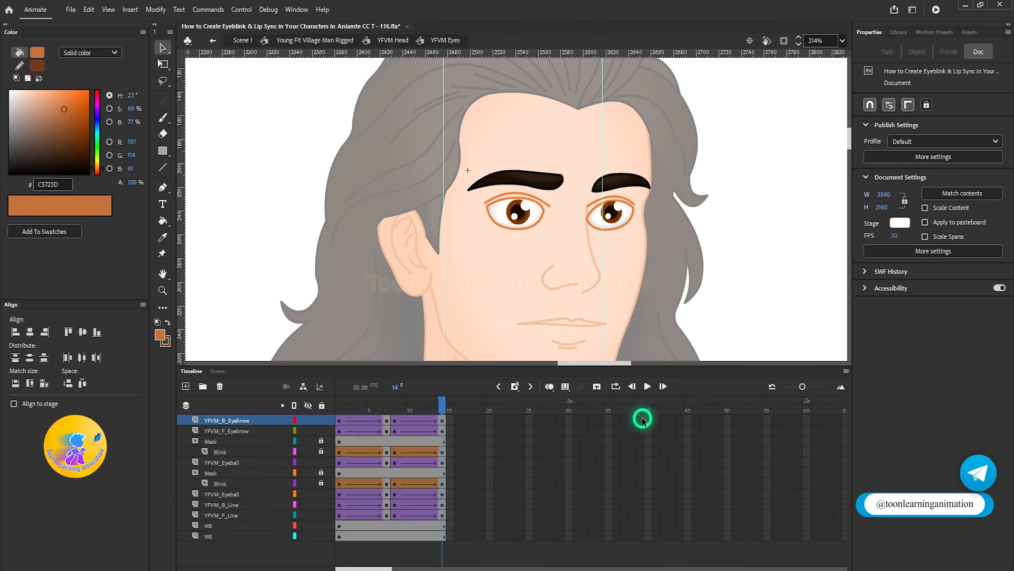
drag(443, 401, 326, 405)
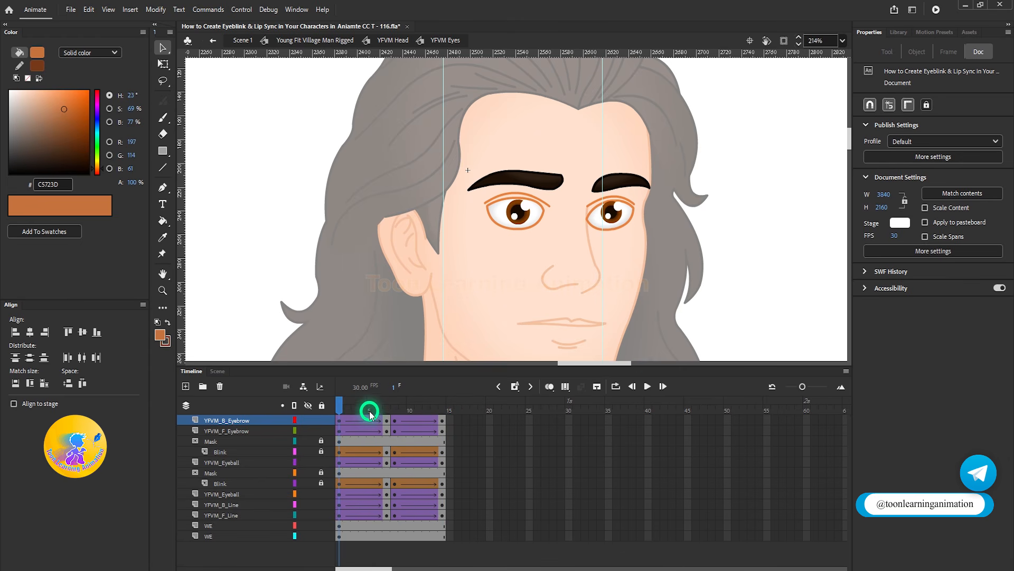
click(647, 387)
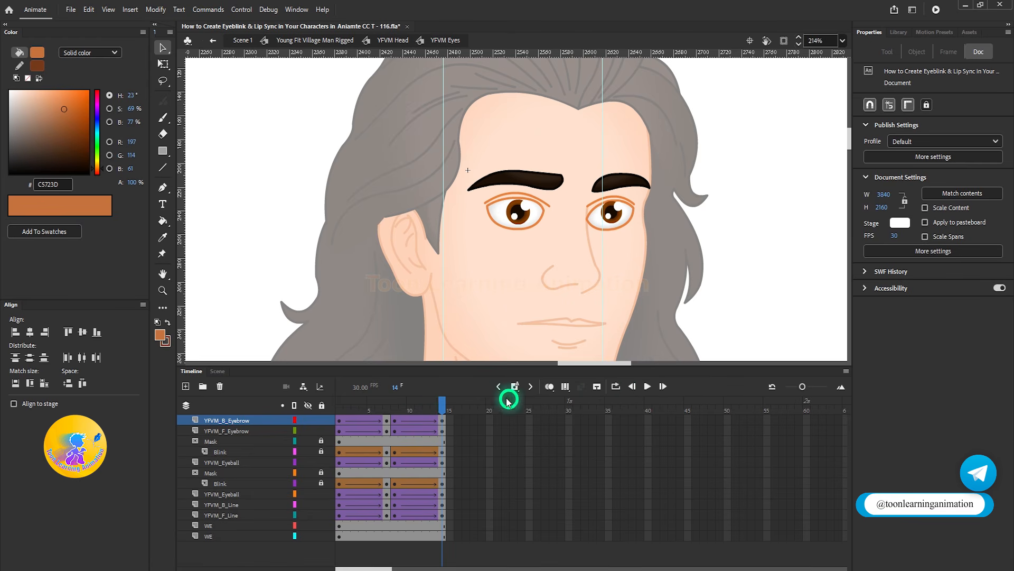
click(478, 413)
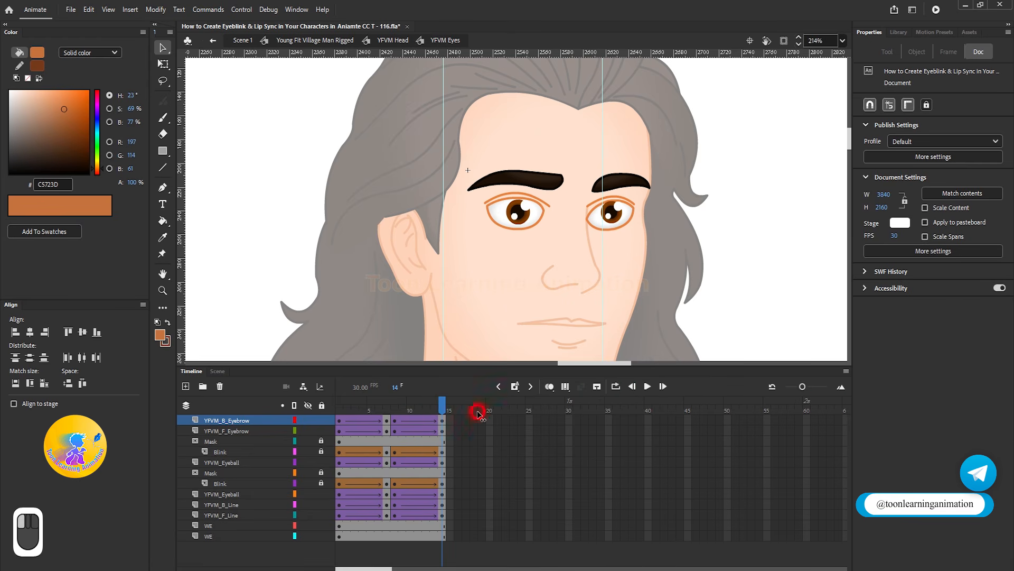
click(444, 407)
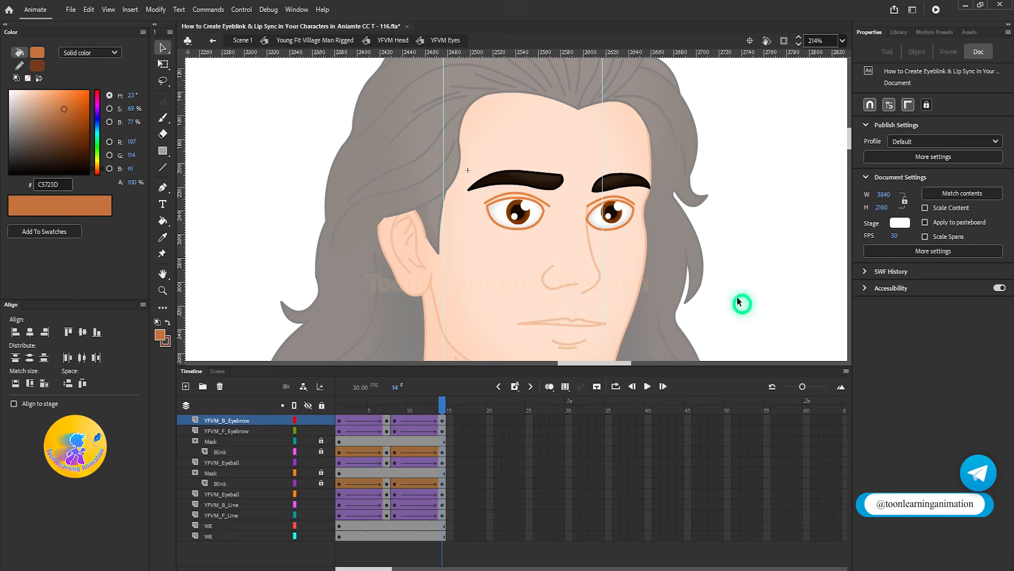
Compare the eyes instance's first-frame setting in YFVM Head with the blink frames by reopening and replaying the YFVM Eyes symbol.
double_click(721, 265)
click(803, 249)
click(621, 223)
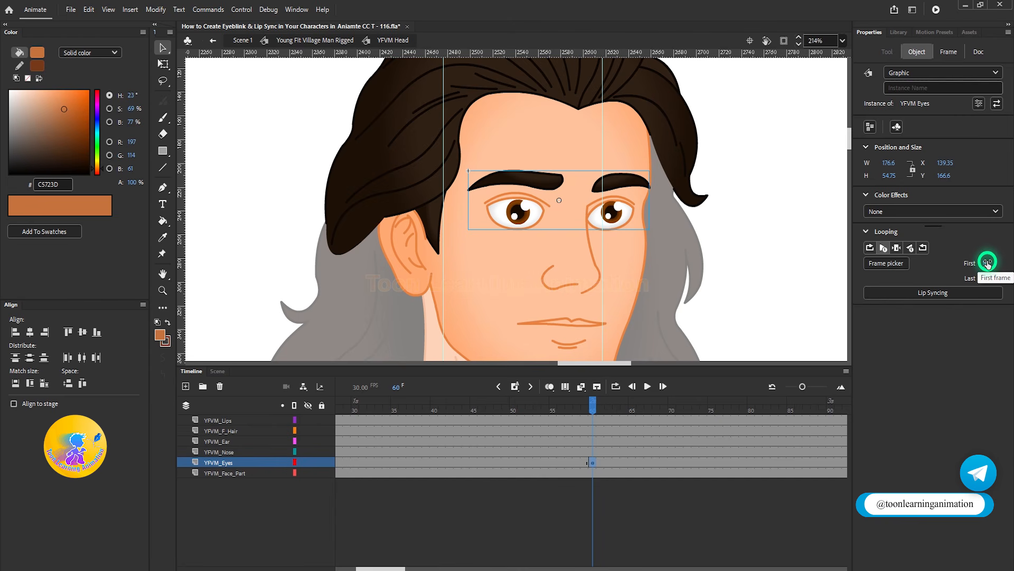
mouse_move(598, 410)
mouse_down()
mouse_move(641, 410)
mouse_move(591, 414)
mouse_up()
double_click(626, 202)
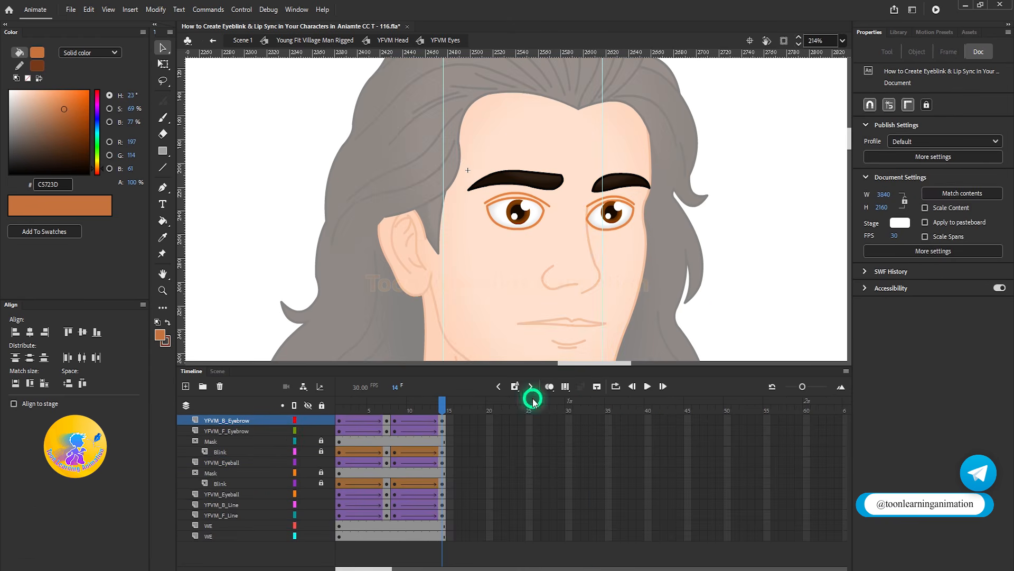
double_click(708, 338)
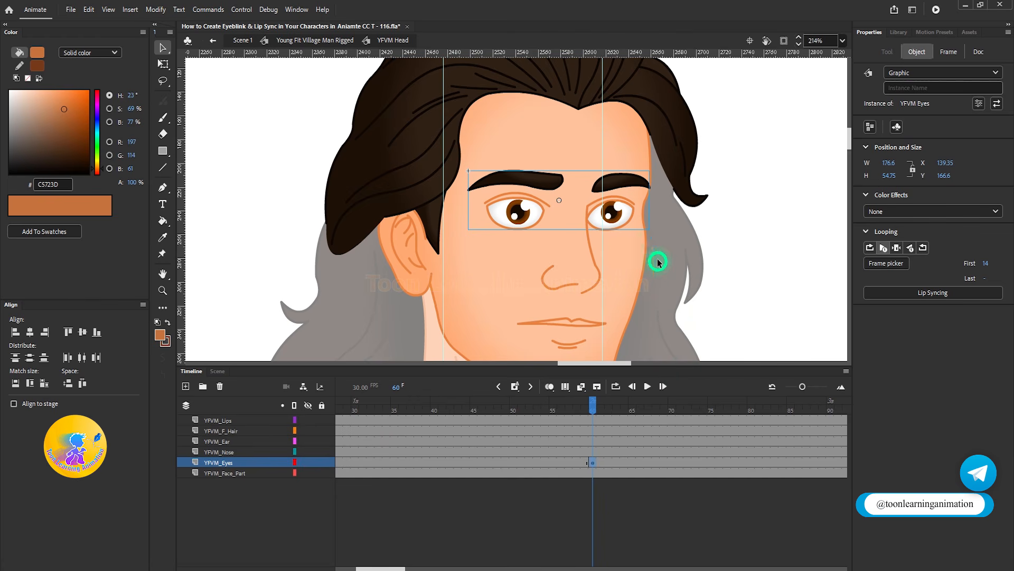
double_click(611, 214)
click(444, 409)
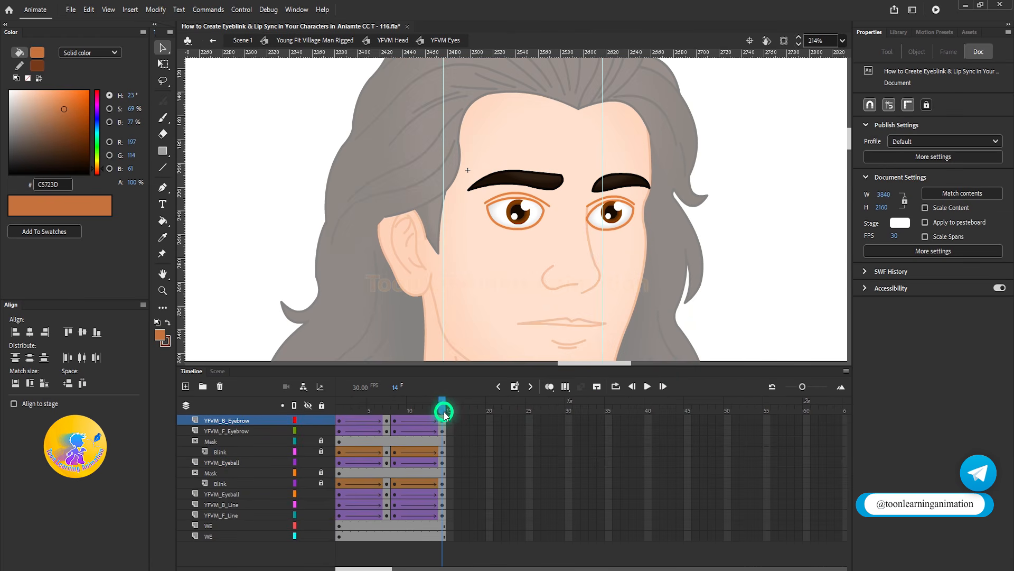
click(340, 407)
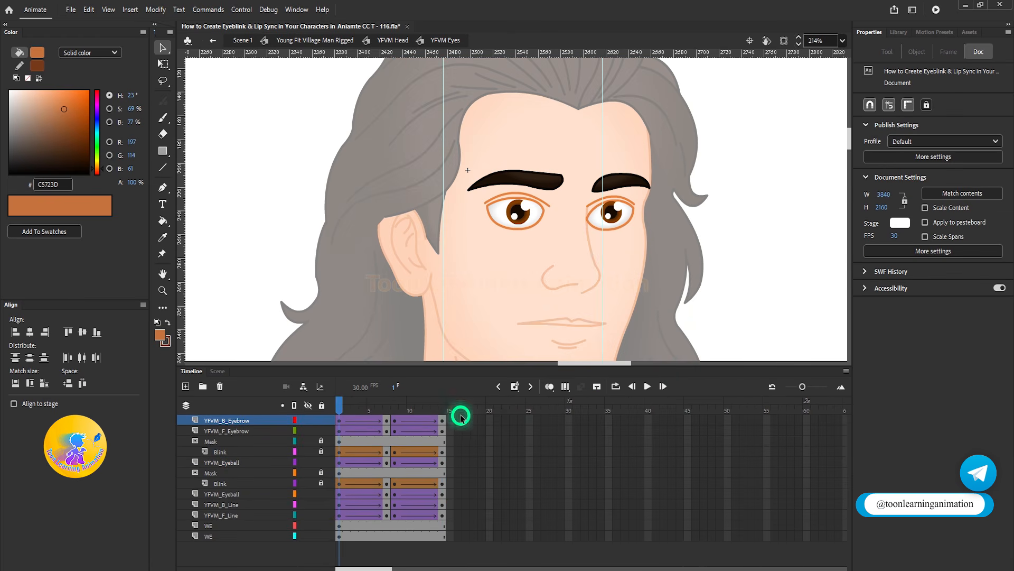
click(644, 386)
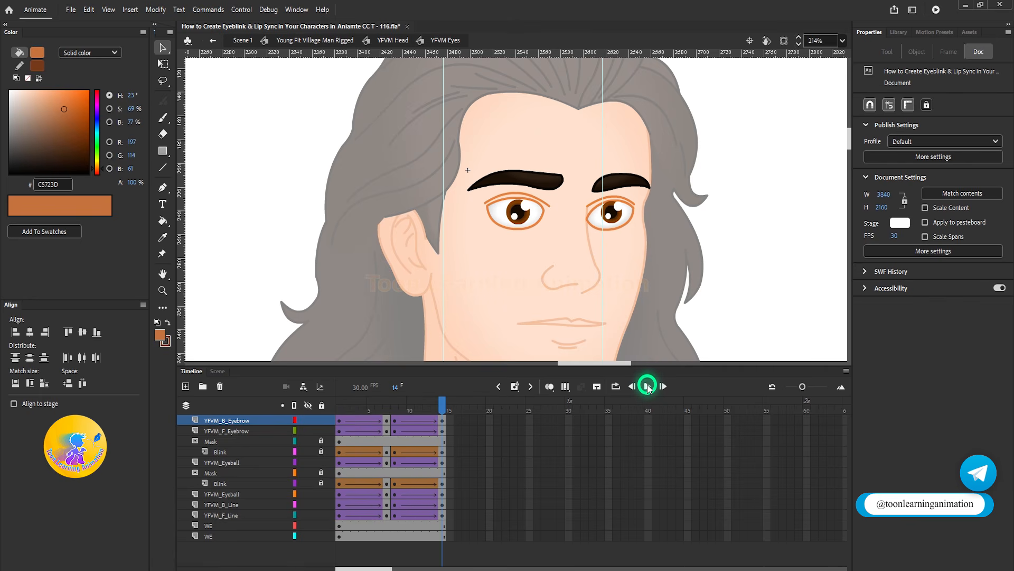
Return to YFVM Head and set the eyes instance's first frame to 1 at frame 60.
double_click(759, 245)
click(618, 463)
click(984, 269)
text(1)
key(Return)
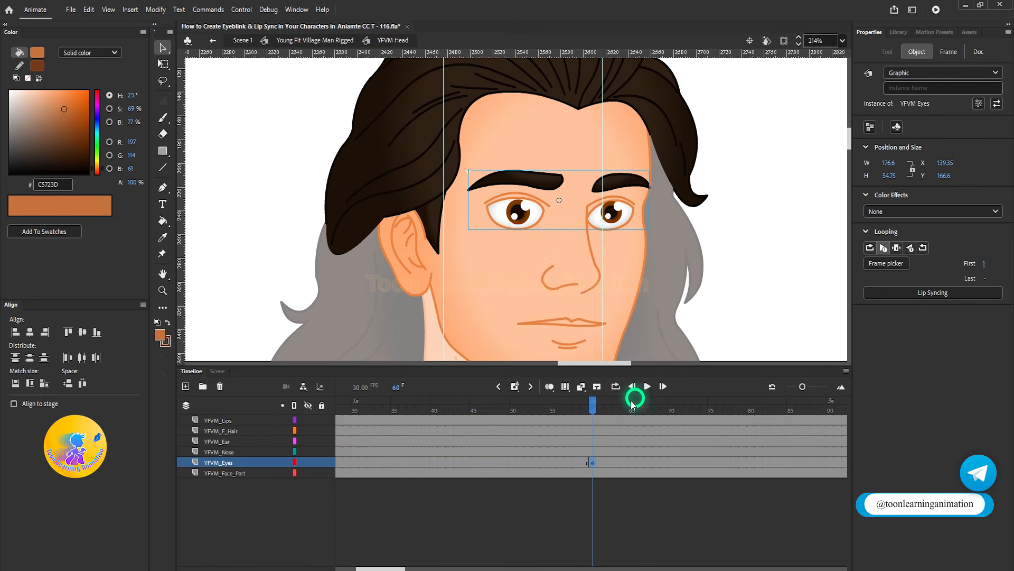
Play the YFVM Head timeline from frame 60 to check the blink.
click(594, 408)
key(Return)
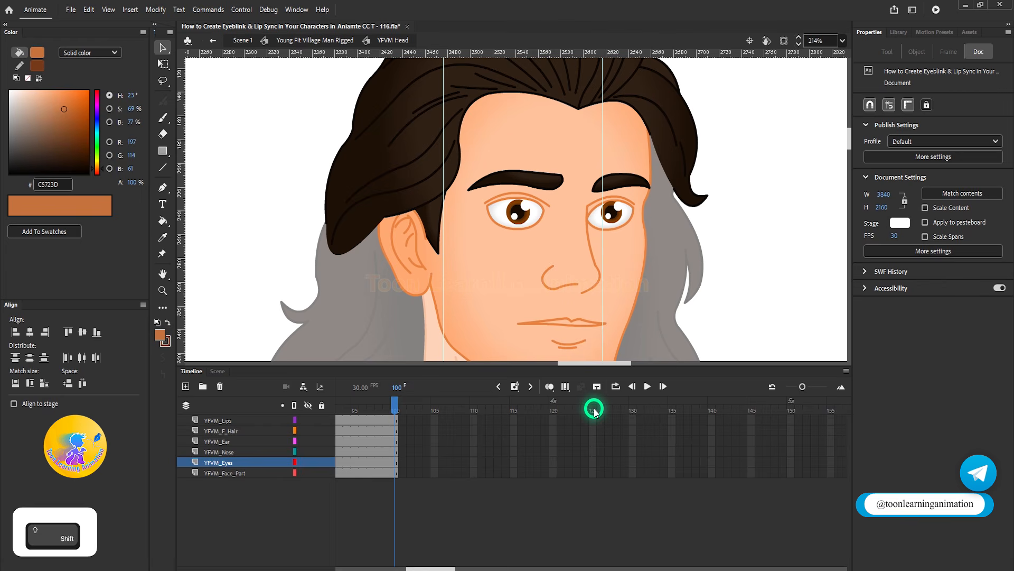
key(shift+Return)
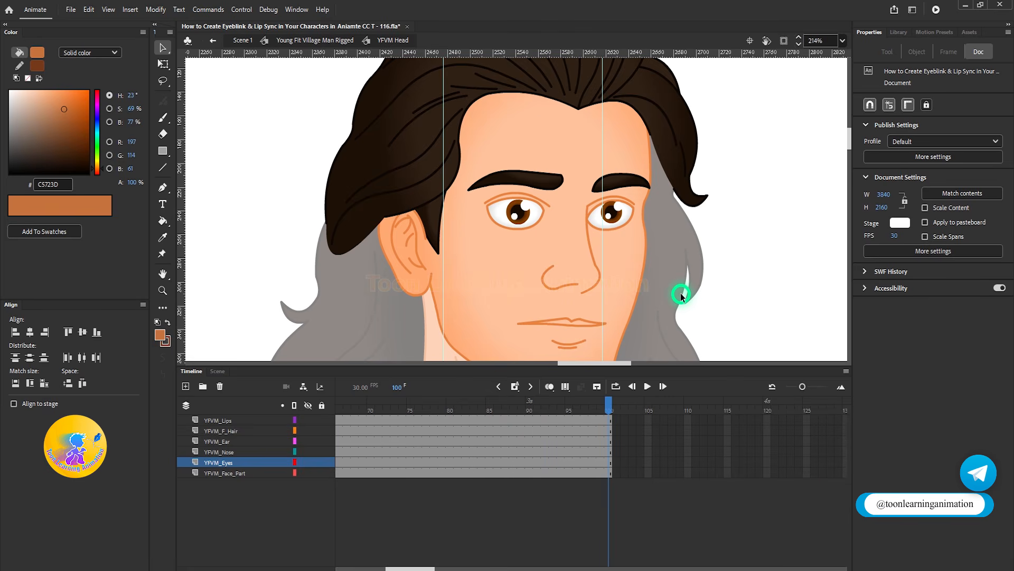
Clear the keyframe at frame 60 on the YFVM_Eyes layer and return to frame 1.
drag(503, 407, 612, 472)
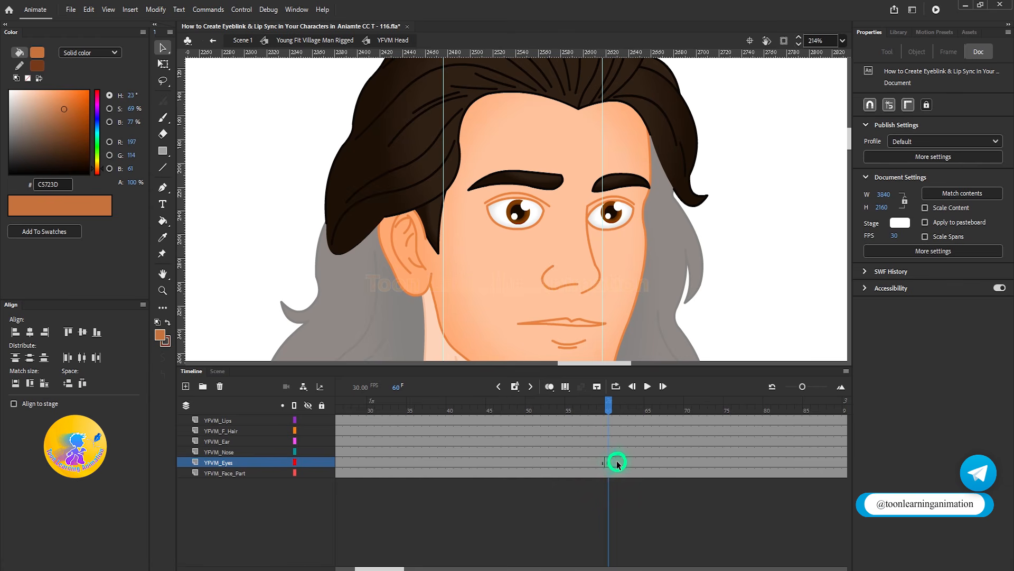
key(F6)
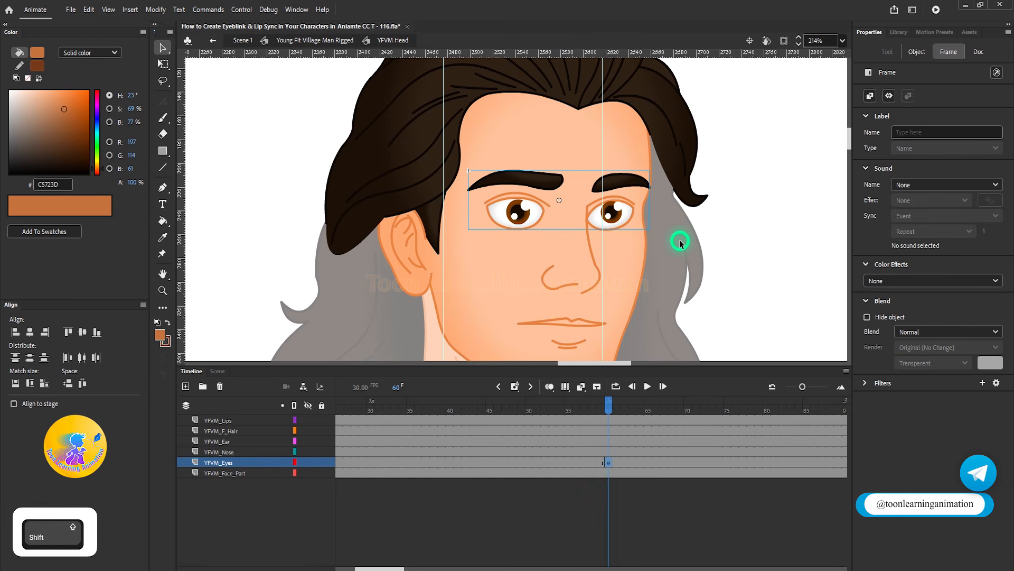
key(shift+F6)
drag(607, 404, 267, 414)
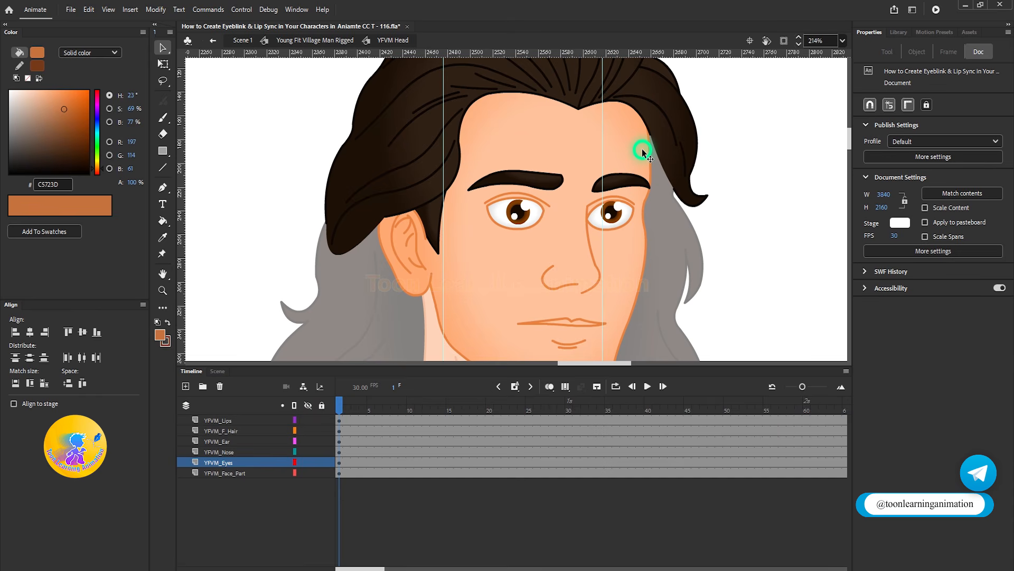
Inspect the looping setting of the eyes at frame 1 and compare the YFVM Eyes blink length with the head timeline.
click(517, 211)
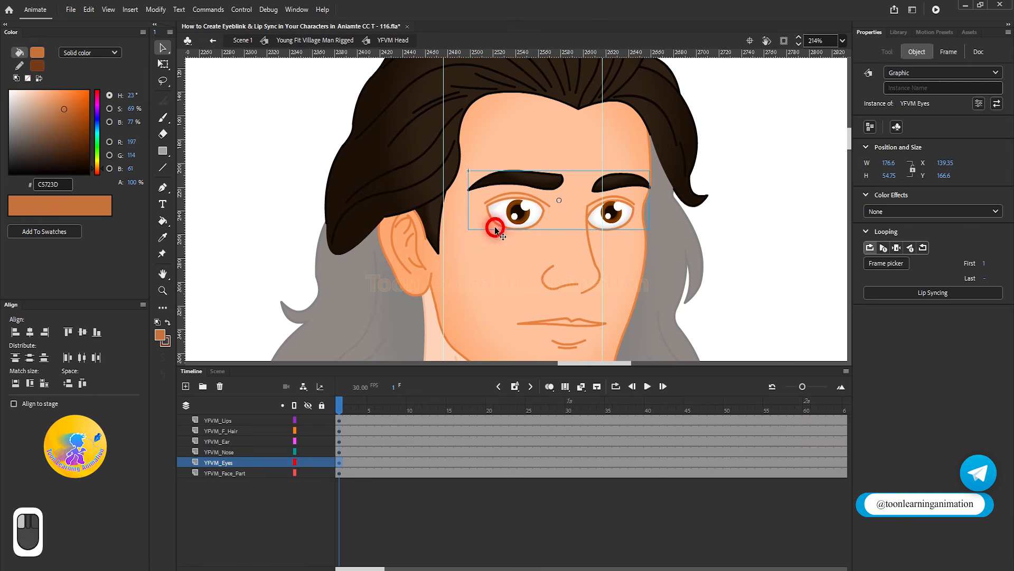
double_click(502, 220)
drag(419, 412, 458, 414)
double_click(798, 231)
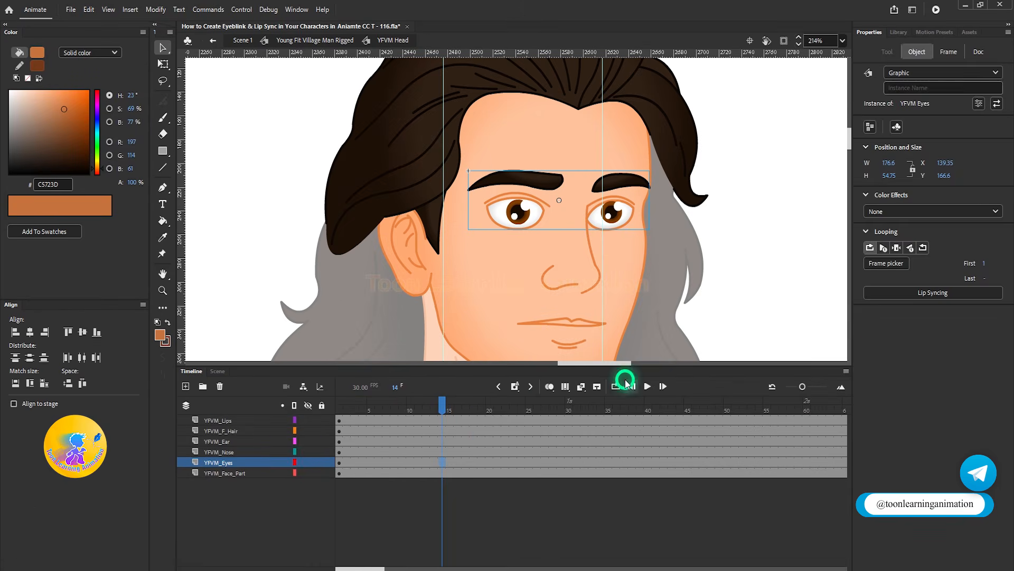
drag(425, 398, 278, 378)
click(527, 204)
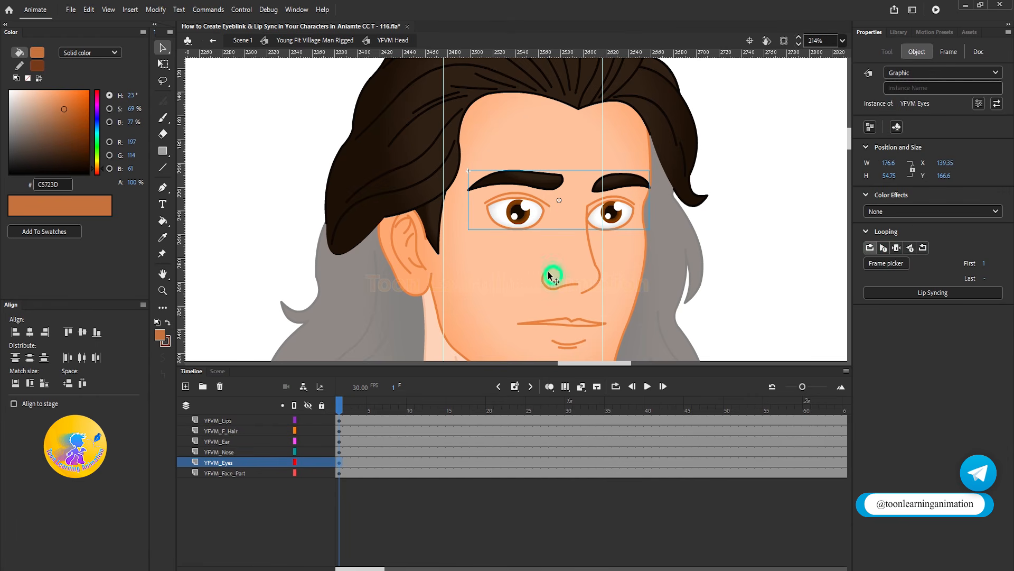
double_click(516, 210)
drag(806, 414, 1007, 413)
drag(783, 420, 154, 459)
double_click(784, 260)
key(shift+Return)
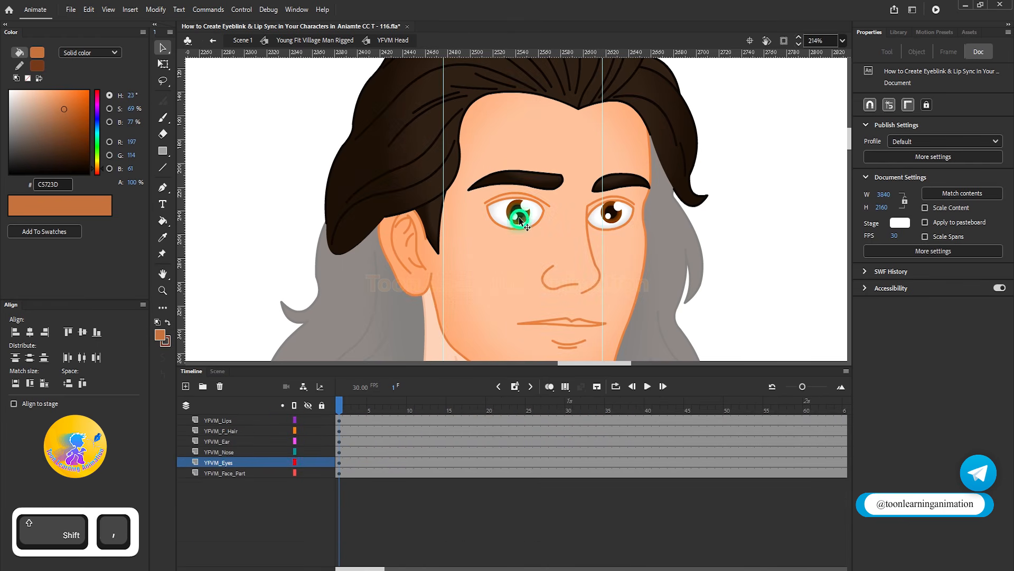
Extend all layers inside the YFVM Eyes symbol to frame 100 and return to YFVM Head.
double_click(518, 214)
key(shift+comma)
drag(769, 421, 1010, 422)
key(F5)
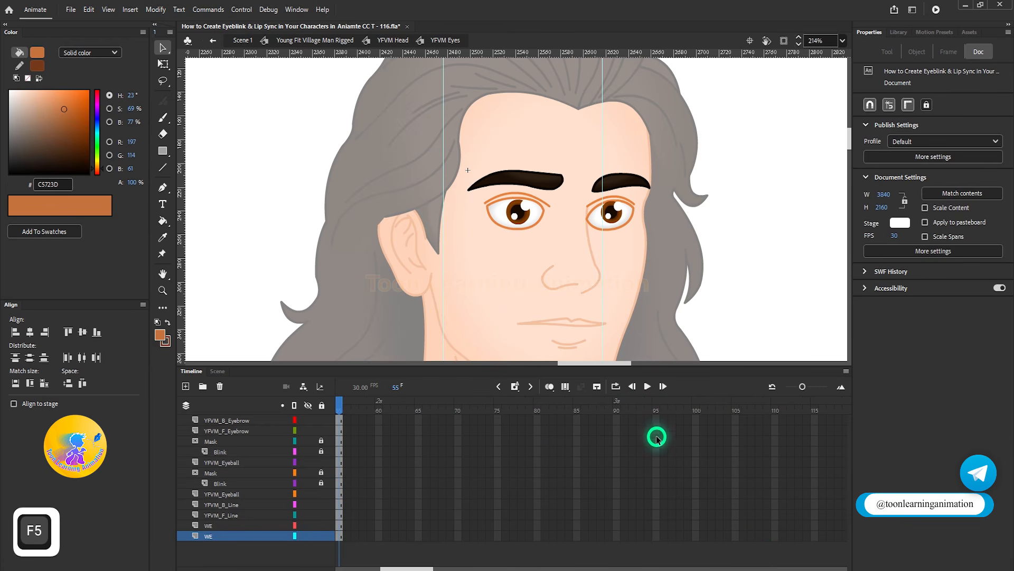
drag(695, 417, 695, 541)
key(F5)
click(784, 279)
key(shift+comma)
double_click(784, 279)
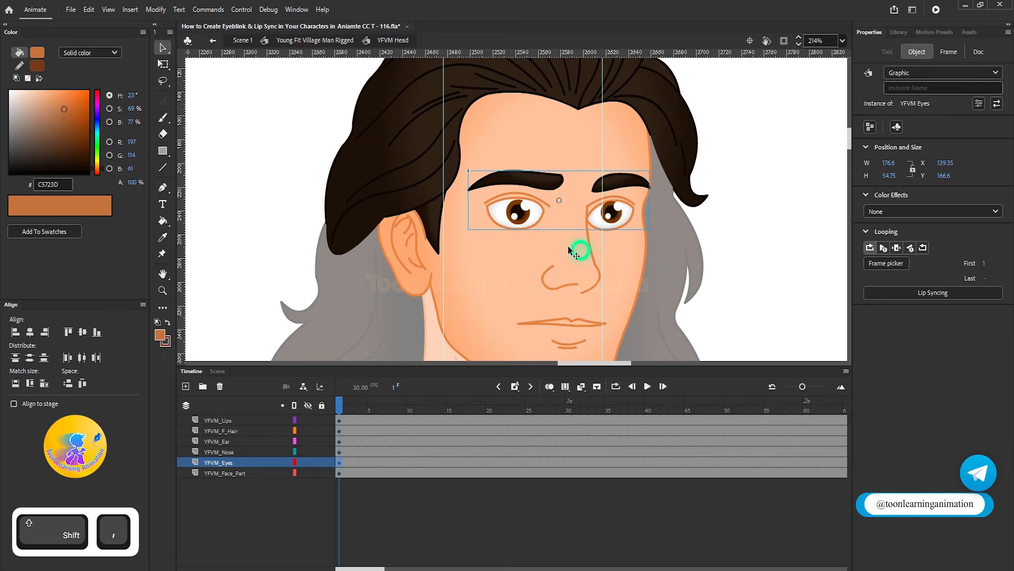
Play the extended YFVM Eyes animation, and play the YFVM Head timeline from frame 1 to check the blink timing.
double_click(523, 210)
key(Return)
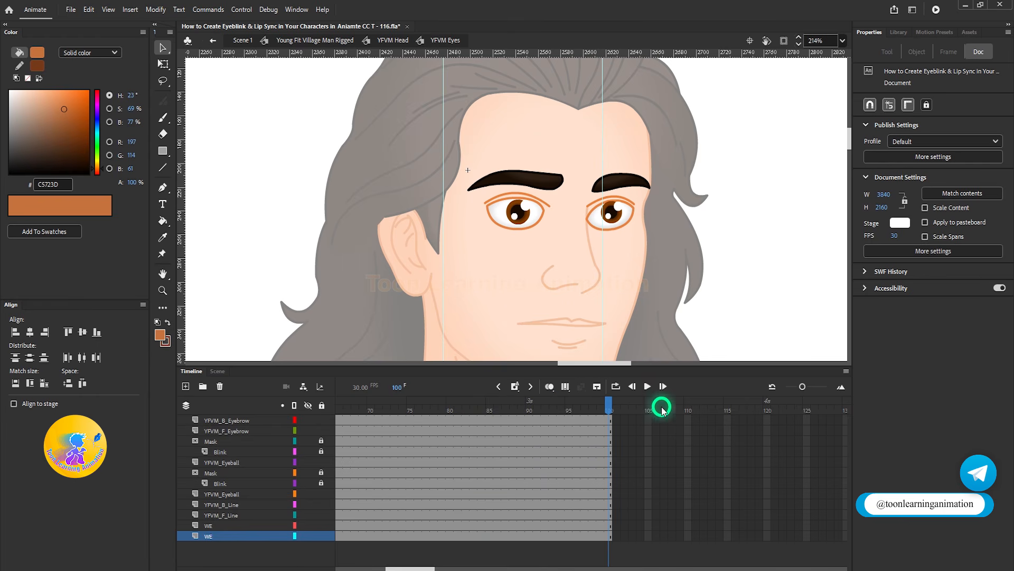
click(647, 387)
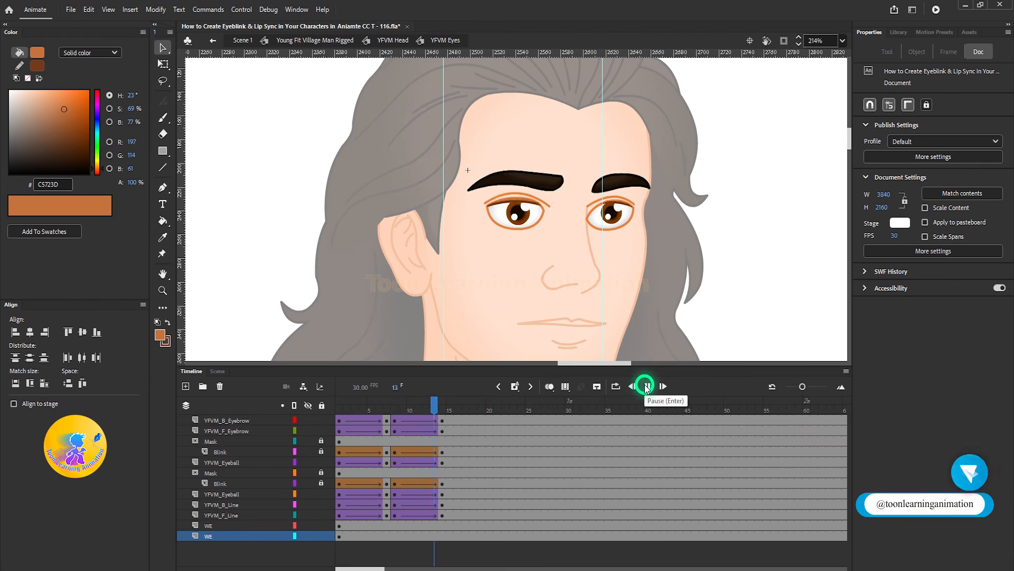
double_click(745, 246)
key(shift+comma)
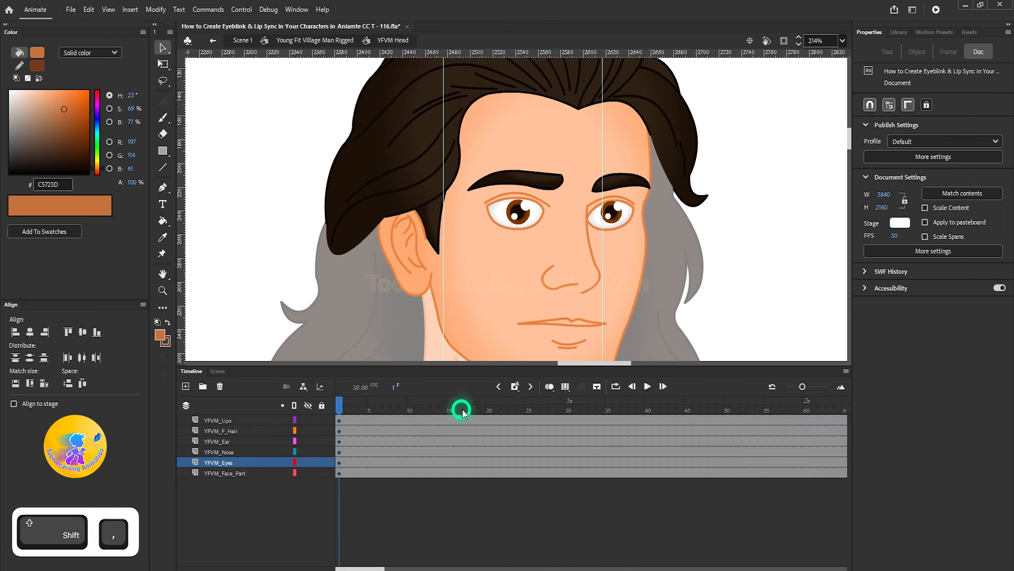
key(Return)
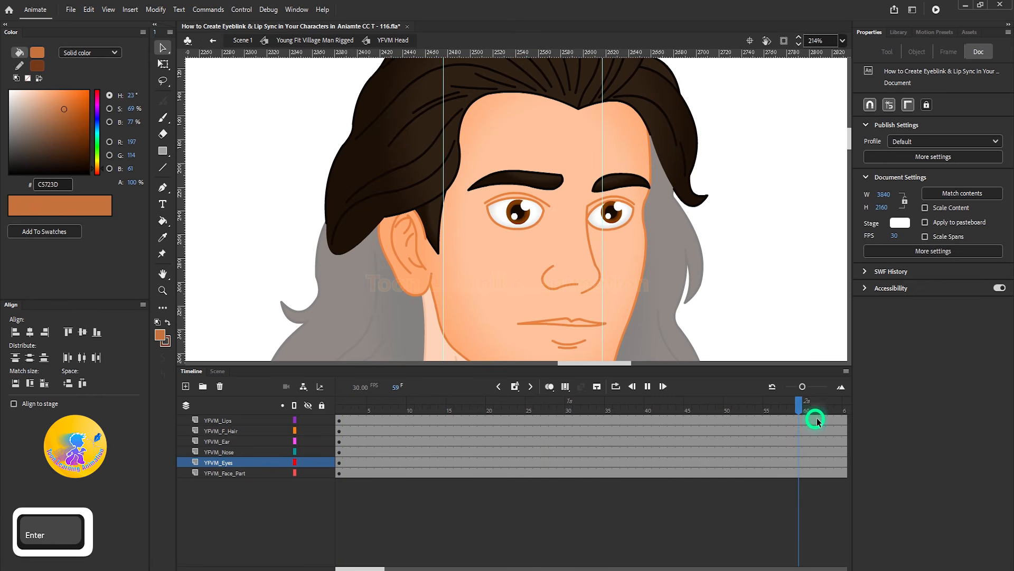
Extend all YFVM Head layers to frame 268 and play the timeline to preview the repeating blink.
drag(602, 421, 845, 473)
key(F5)
click(516, 407)
key(Return)
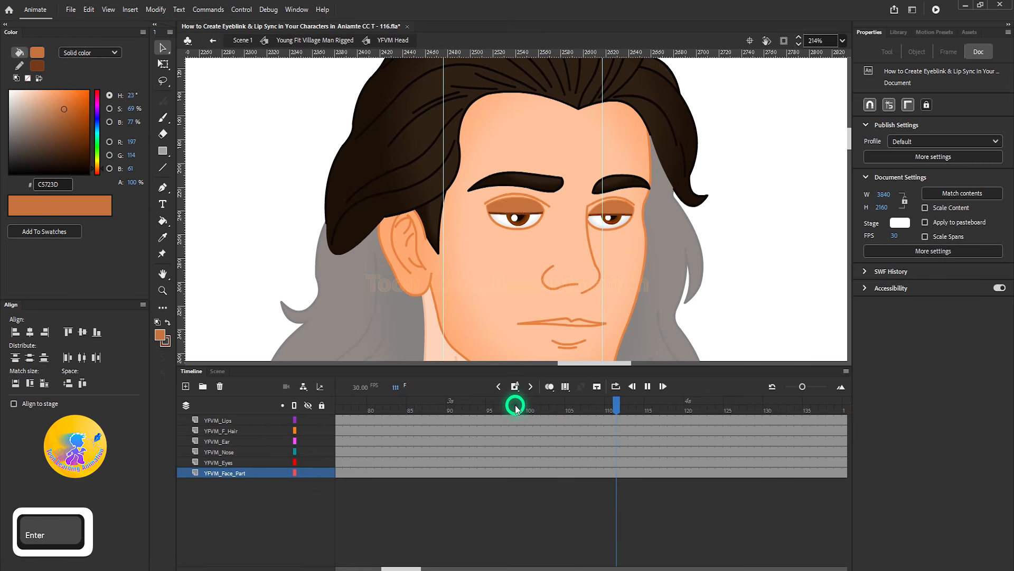
click(515, 408)
key(Return)
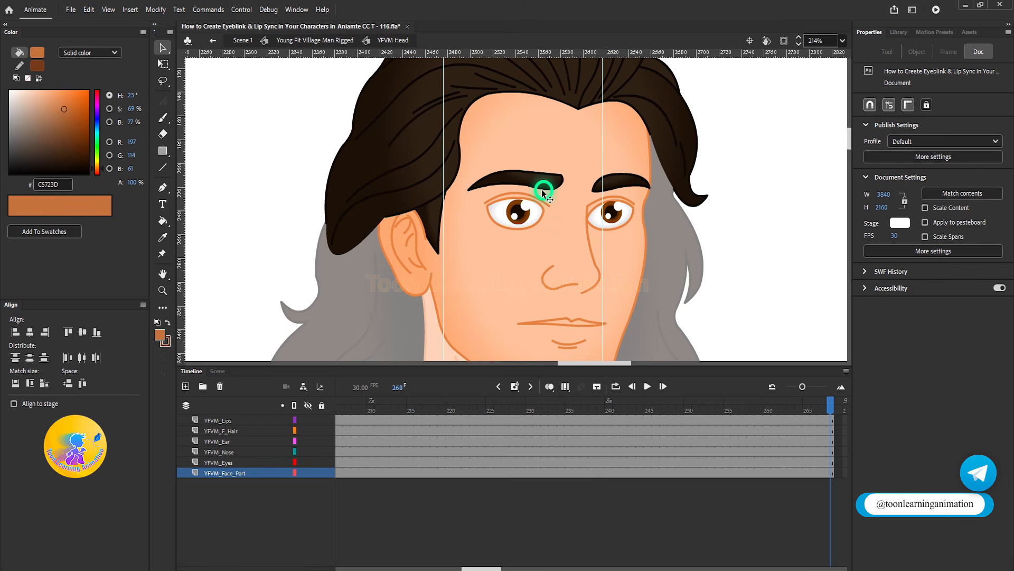
Review the 100-frame blink cycle inside the YFVM Eyes symbol and return to YFVM Head.
double_click(525, 209)
key(shift+comma)
drag(629, 407, 506, 412)
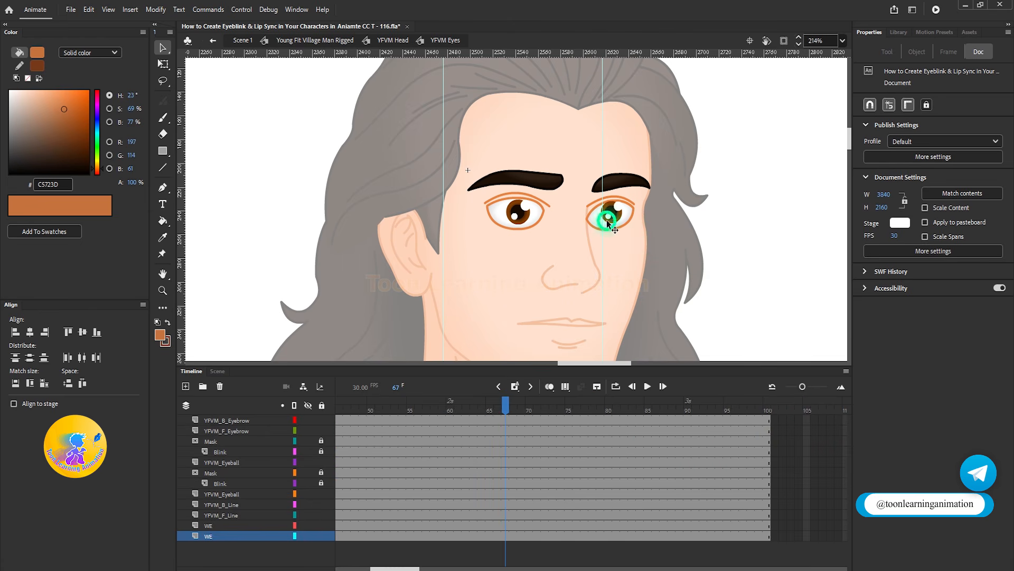
double_click(765, 287)
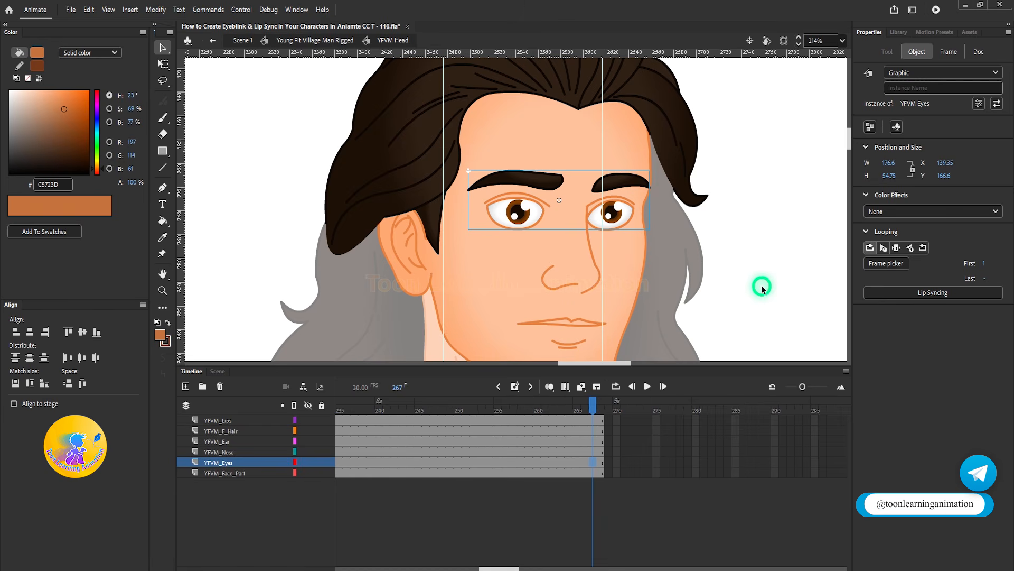
Remove the frames at the end of all YFVM Head layers and return the playhead to frame 1.
click(587, 409)
drag(586, 408, 520, 429)
drag(426, 419, 871, 471)
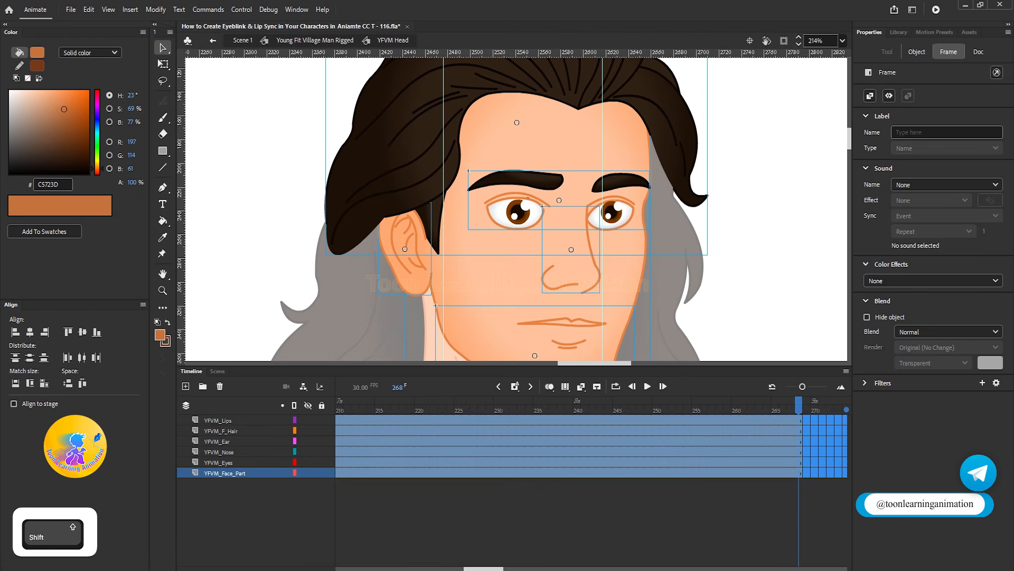
key(shift+F5)
key(shift+comma)
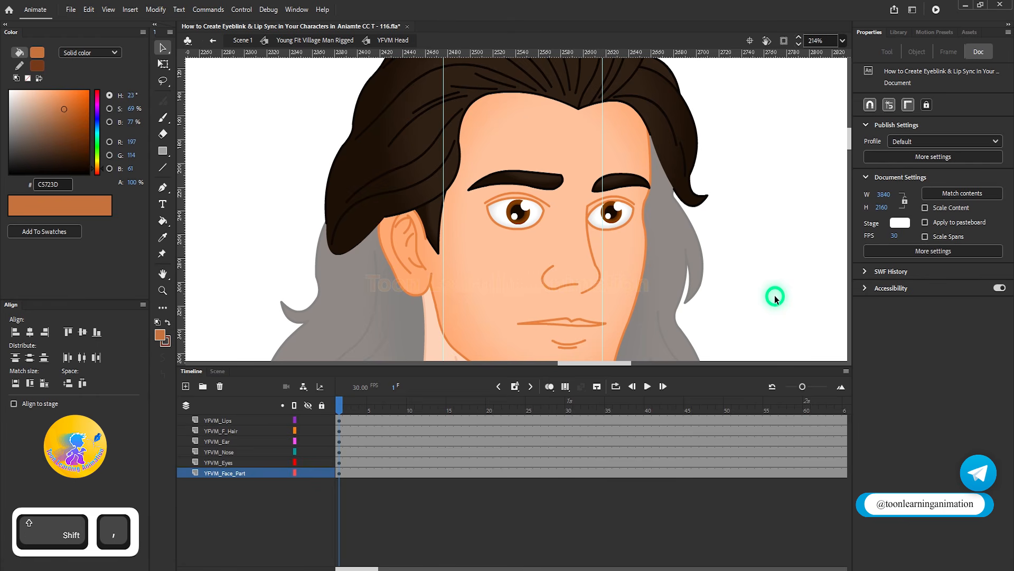
key(v)
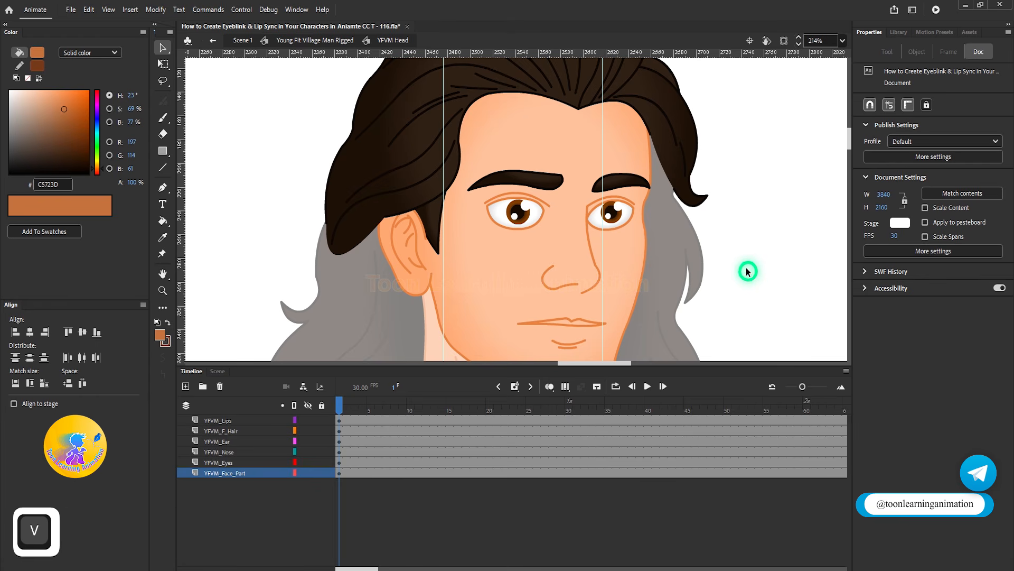
Save the document.
scroll(632, 226, down, 2)
key(ctrl+s)
key(ctrl+v)
Open the nested YFVM Lips & Jowline symbol inside YFVM Lips for editing.
drag(768, 258, 661, 264)
scroll(452, 194, up, 3)
drag(722, 274, 776, 283)
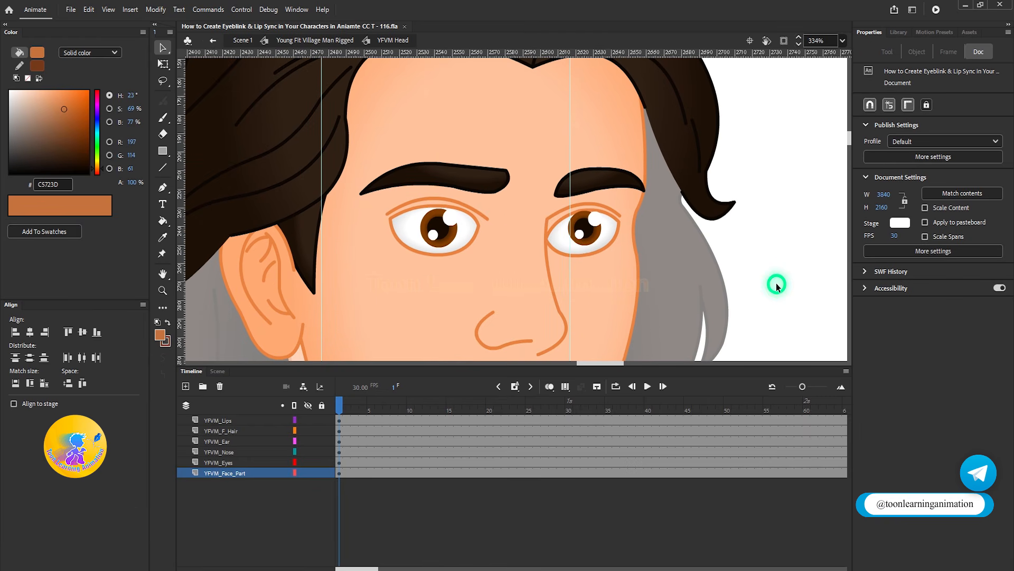
drag(775, 283, 634, 245)
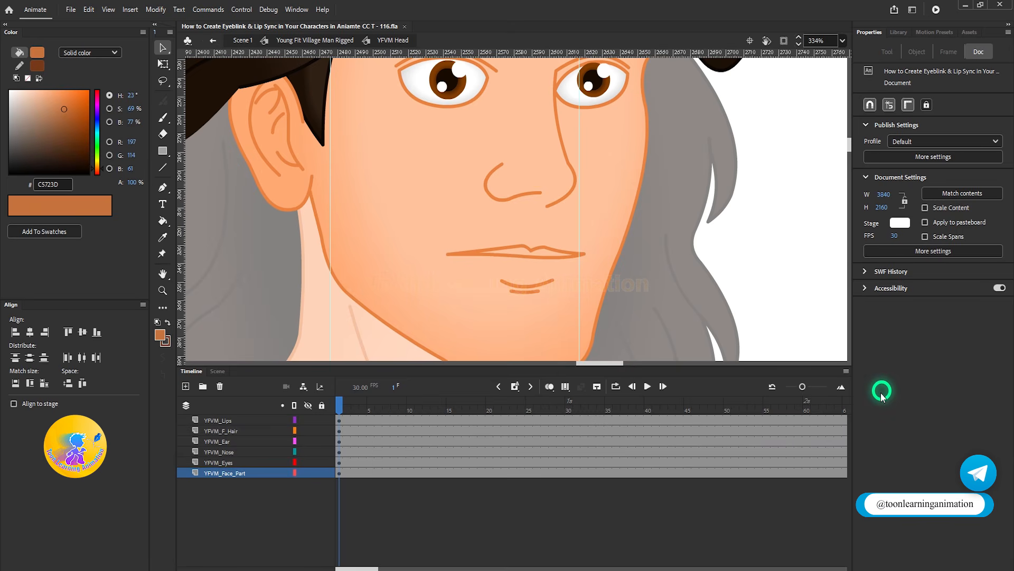
double_click(528, 249)
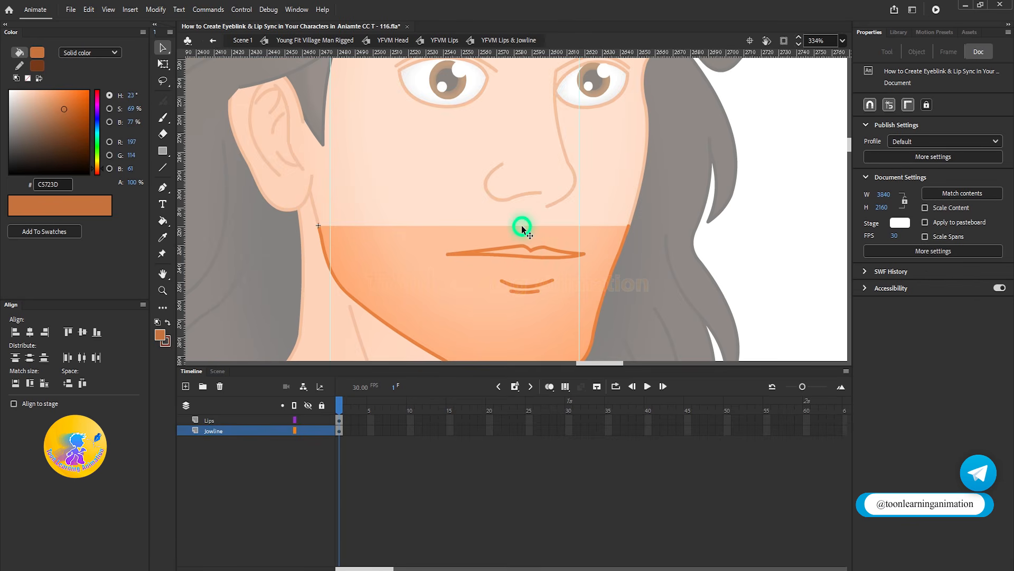
ctrl+scroll(521, 225, up, 2)
drag(559, 267, 561, 224)
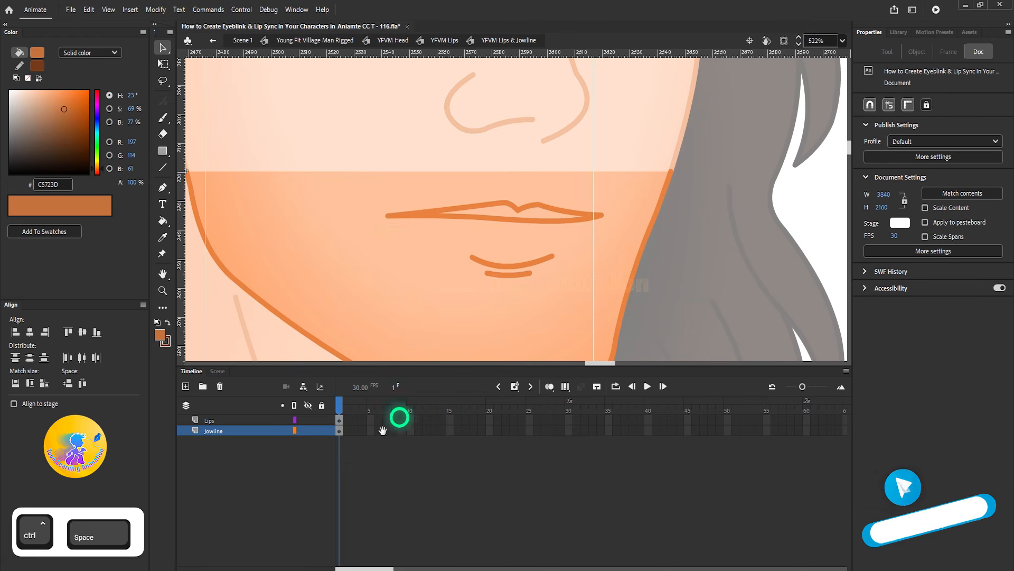
Lock the Jowline layer and insert keyframes at frame 2 on both the Lips and Jowline layers.
click(322, 431)
ctrl+scroll(546, 195, down, 3)
ctrl+scroll(546, 194, up, 2)
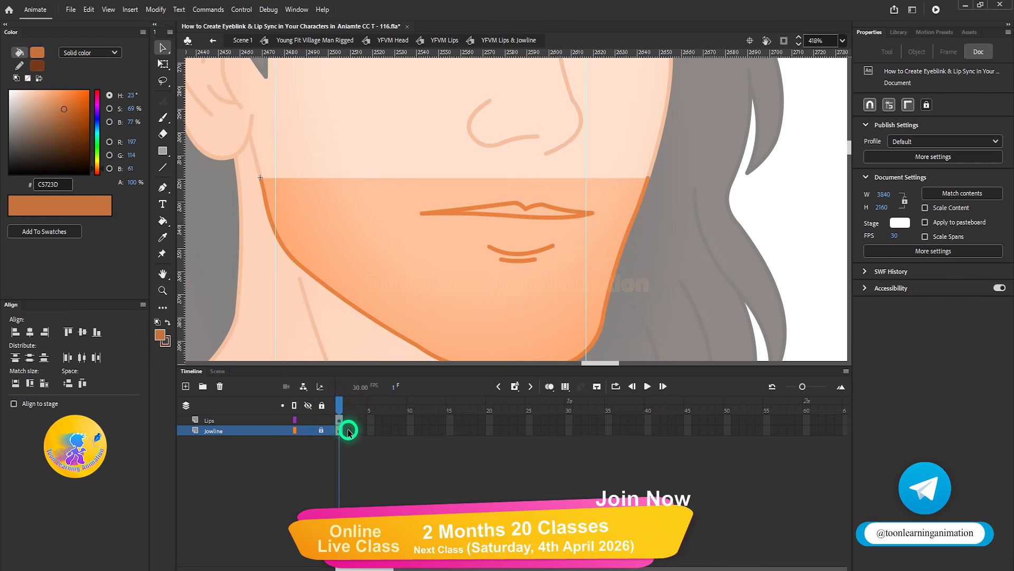
drag(347, 419, 346, 443)
key(F6)
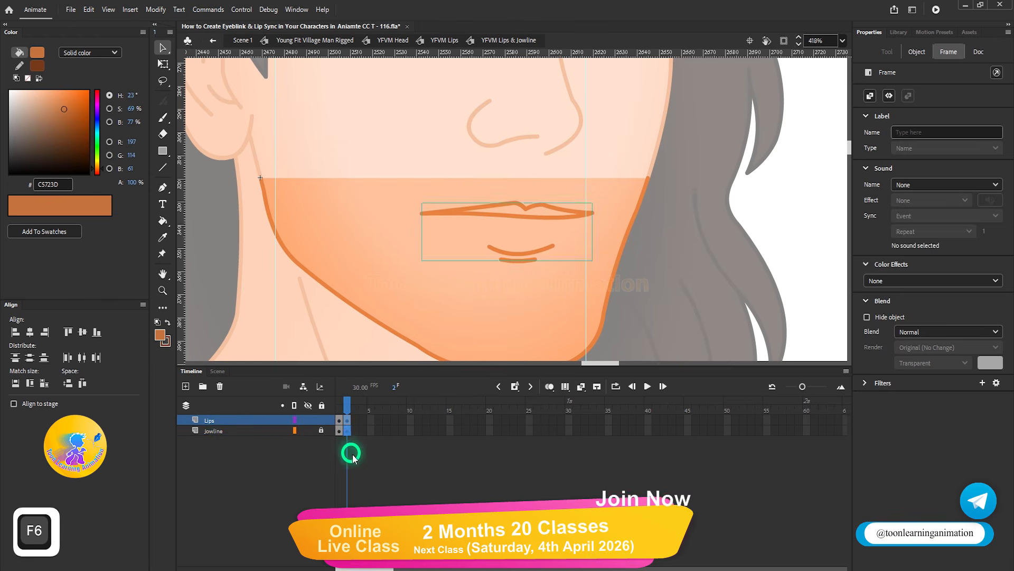
click(225, 444)
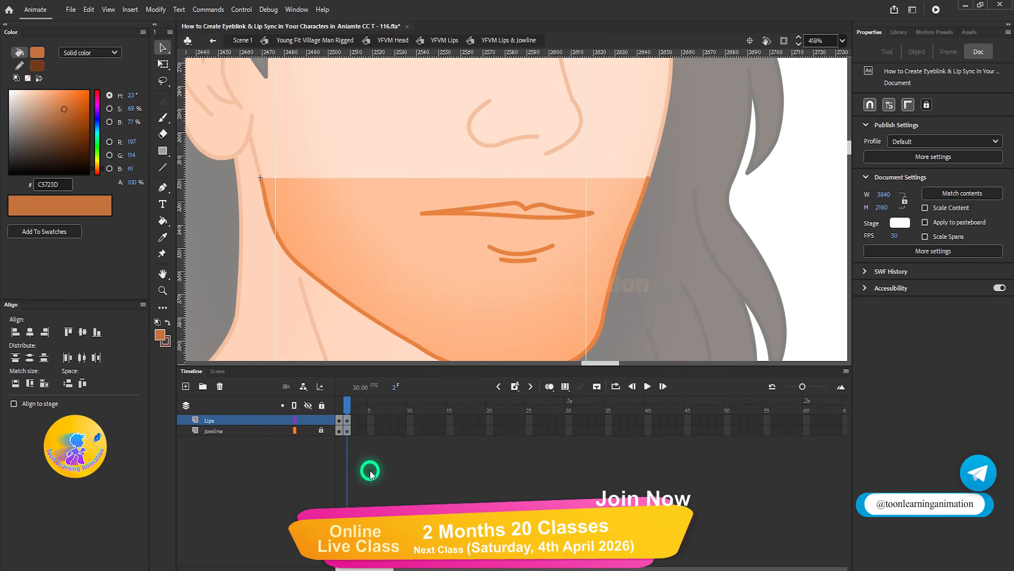
Break apart the lips group on frame 2 into editable shapes.
ctrl+scroll(411, 249, down, 2)
drag(411, 249, 479, 317)
drag(374, 172, 549, 314)
ctrl+scroll(492, 239, up, 3)
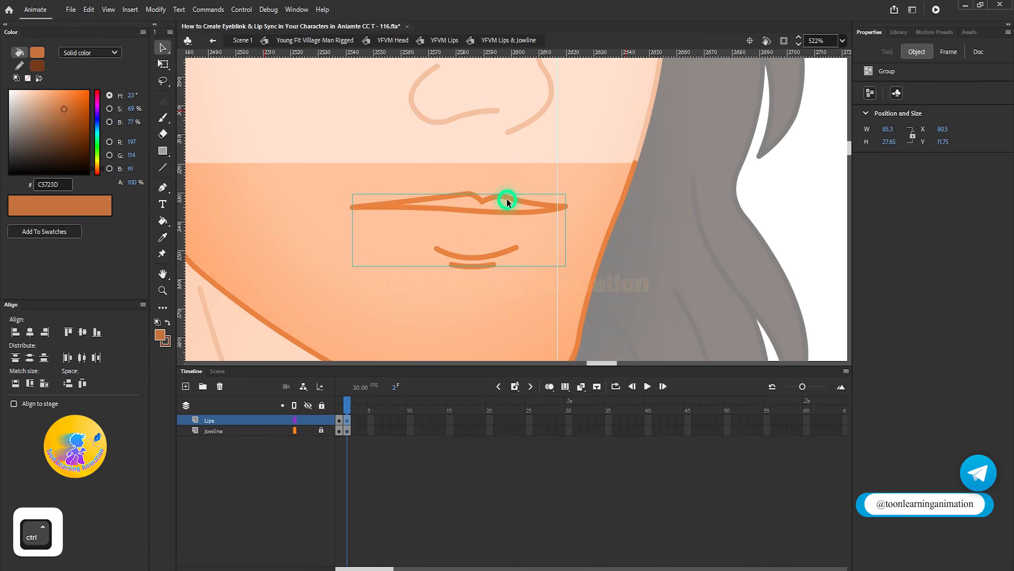
key(ctrl+b)
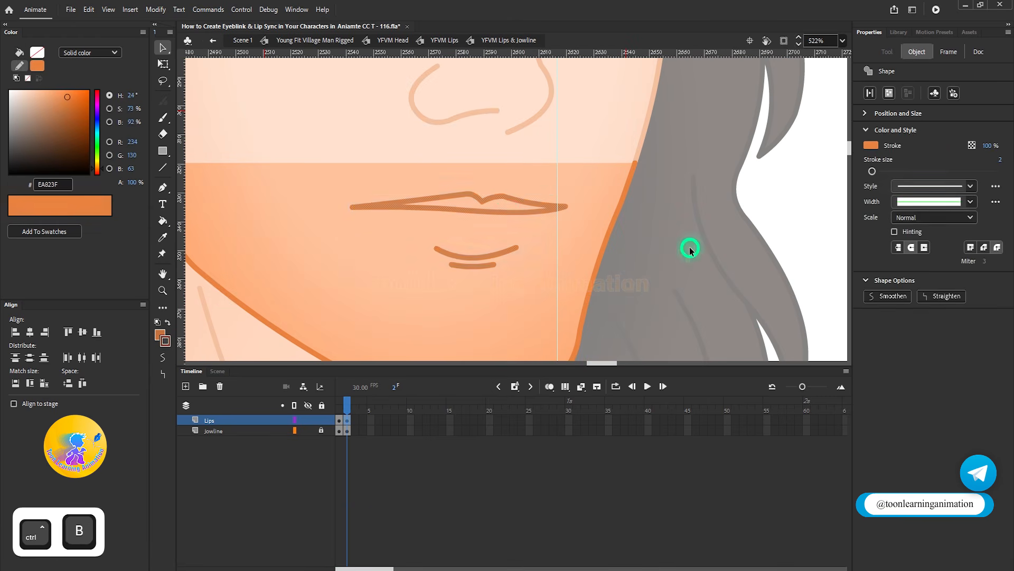
click(627, 281)
drag(627, 281, 659, 280)
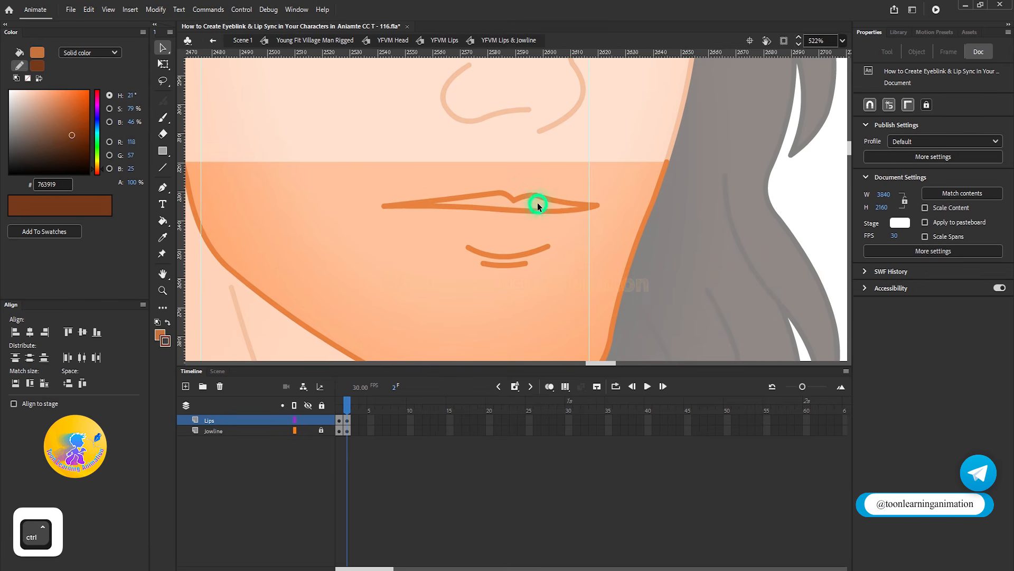
Move the lip outline slightly up and the two chin lines below it down on frame 2.
ctrl+scroll(537, 203, up, 1)
double_click(509, 192)
drag(509, 192, 511, 170)
click(504, 277)
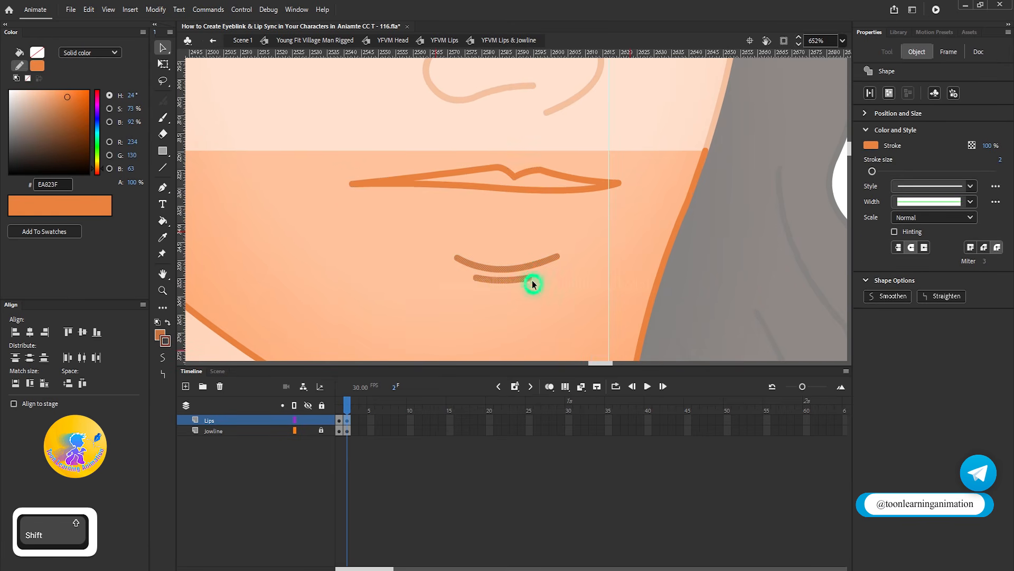
shift+click(510, 269)
drag(511, 270, 509, 295)
click(580, 226)
drag(274, 145, 698, 234)
click(508, 299)
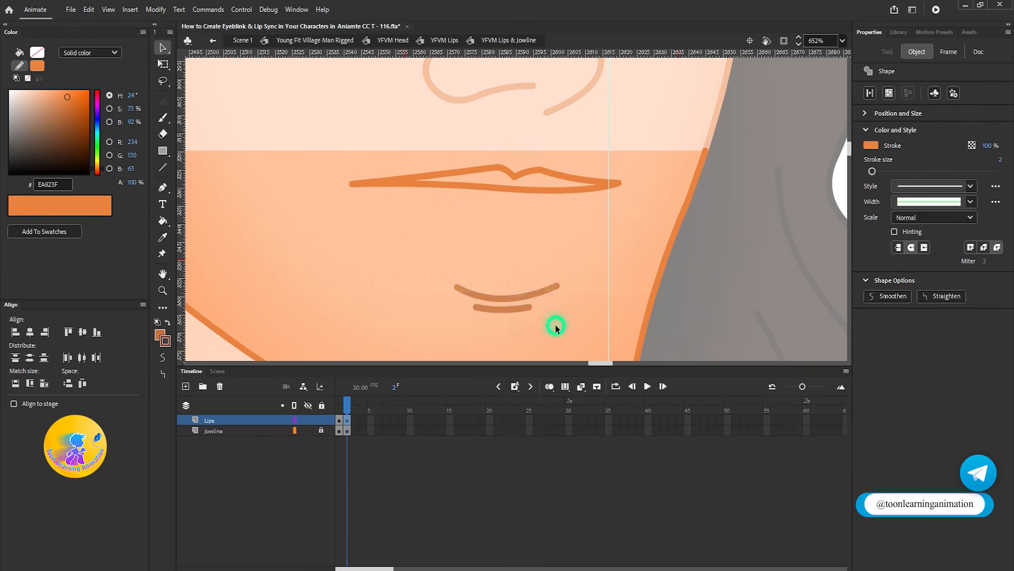
shift+click(508, 315)
click(489, 222)
Set the stroke colour to EA823F by sampling the lip outline.
click(165, 341)
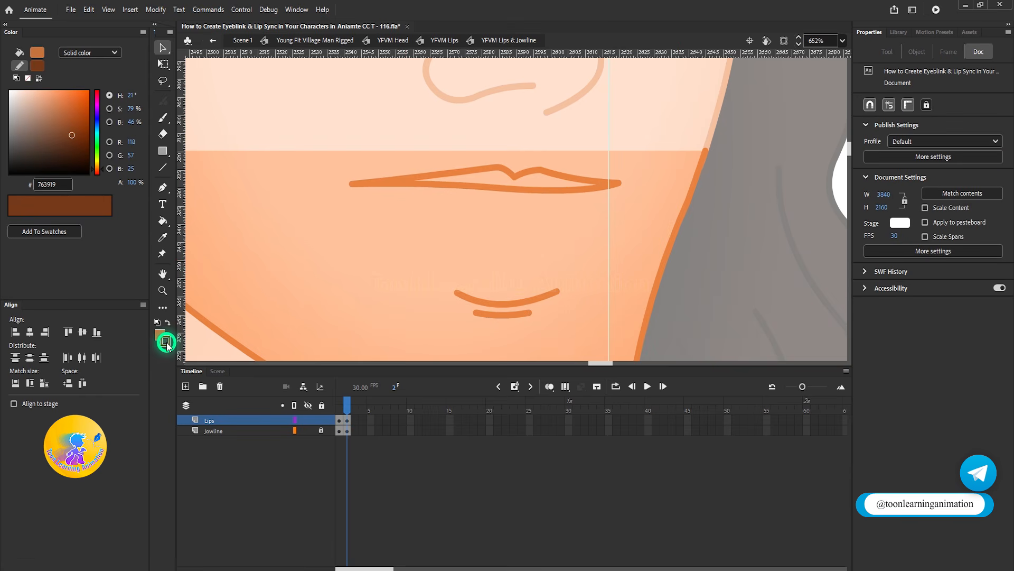
click(166, 342)
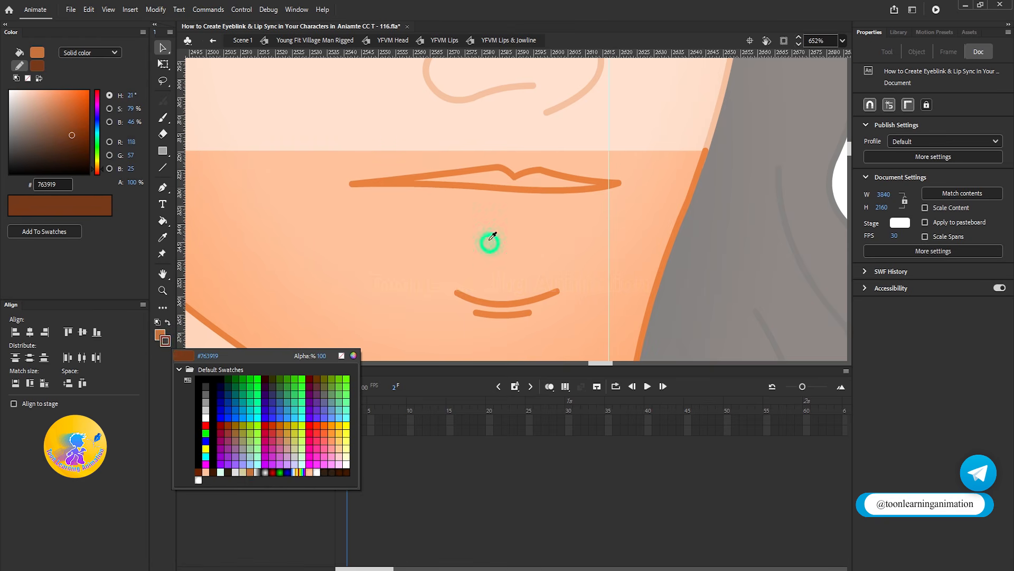
click(390, 180)
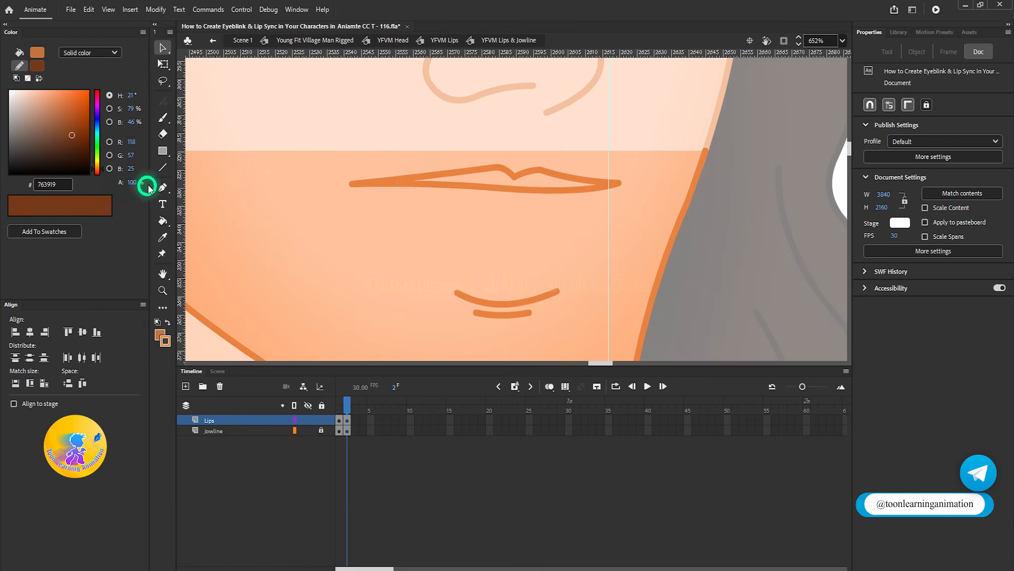
Draw three straight lines with the Line tool below the lips, joining both mouth corners into an open lower-lip outline.
click(161, 170)
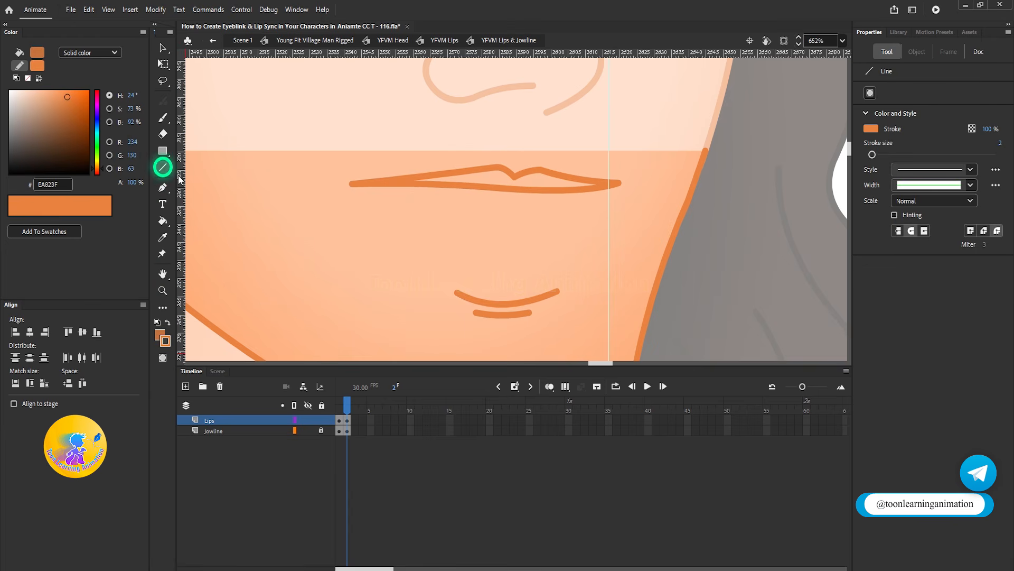
ctrl+scroll(540, 216, up, 1)
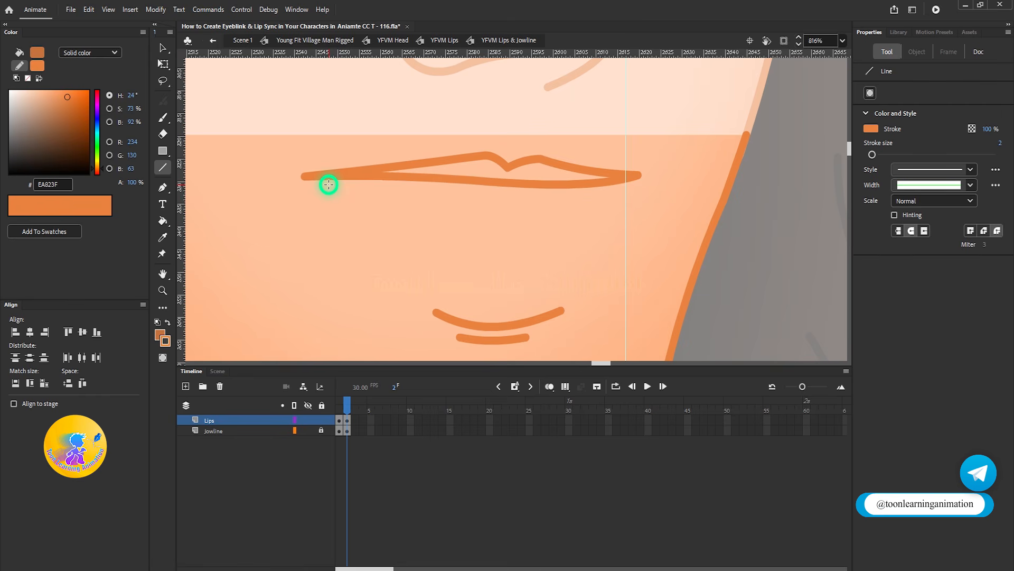
drag(314, 177, 372, 219)
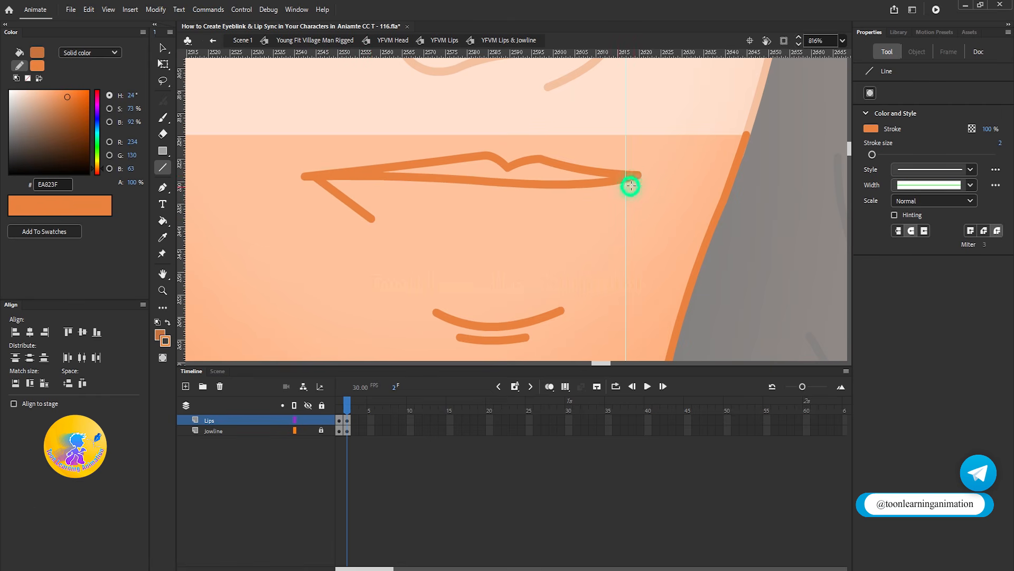
drag(636, 176, 591, 230)
mouse_move(592, 230)
mouse_down()
mouse_move(400, 231)
mouse_move(373, 217)
mouse_up()
Bend the lower-lip line downward into a deep curve and round its two sides near the mouth corners.
click(163, 47)
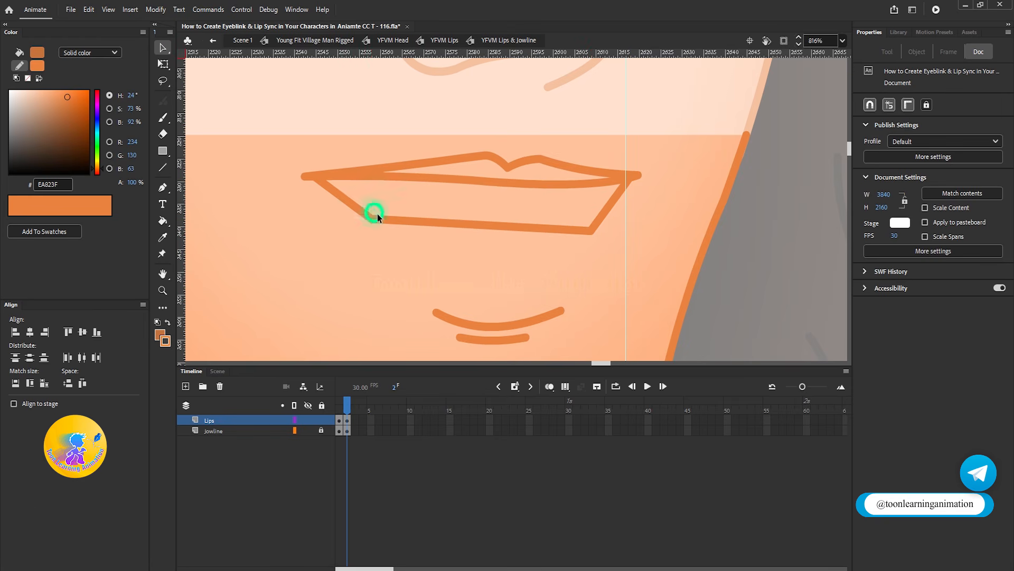
click(479, 231)
drag(478, 231, 492, 281)
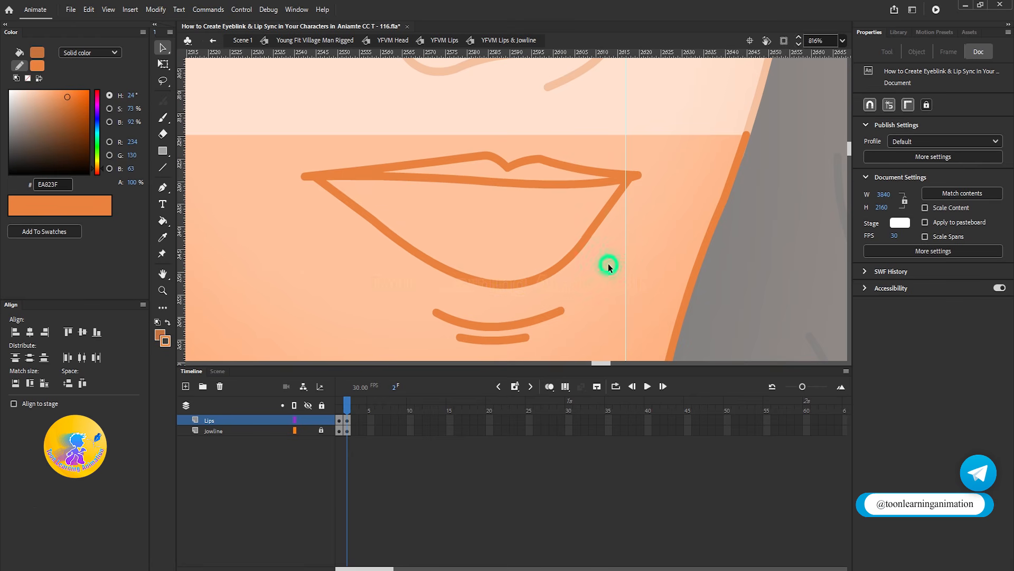
ctrl+click(611, 206)
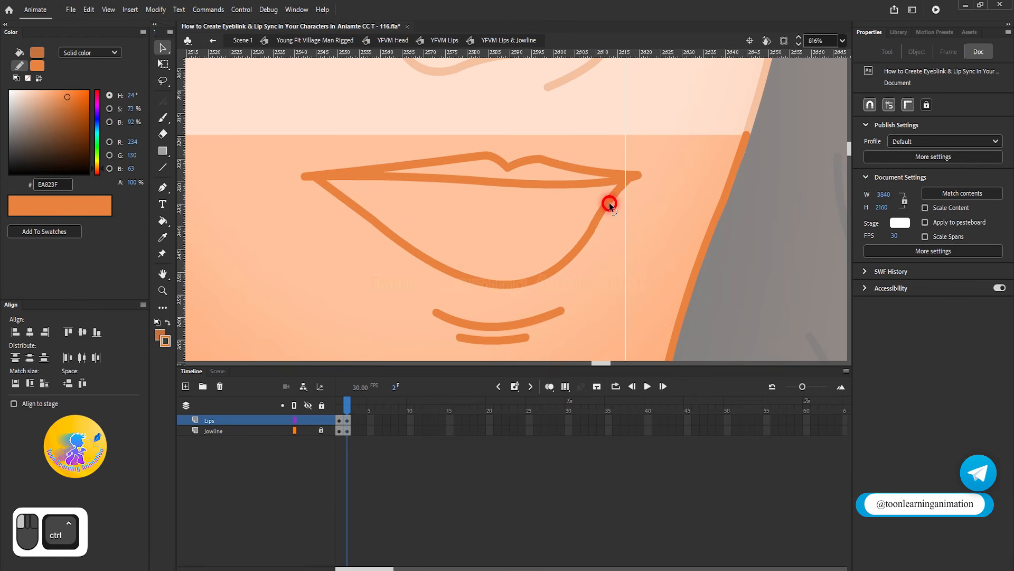
drag(347, 201, 350, 200)
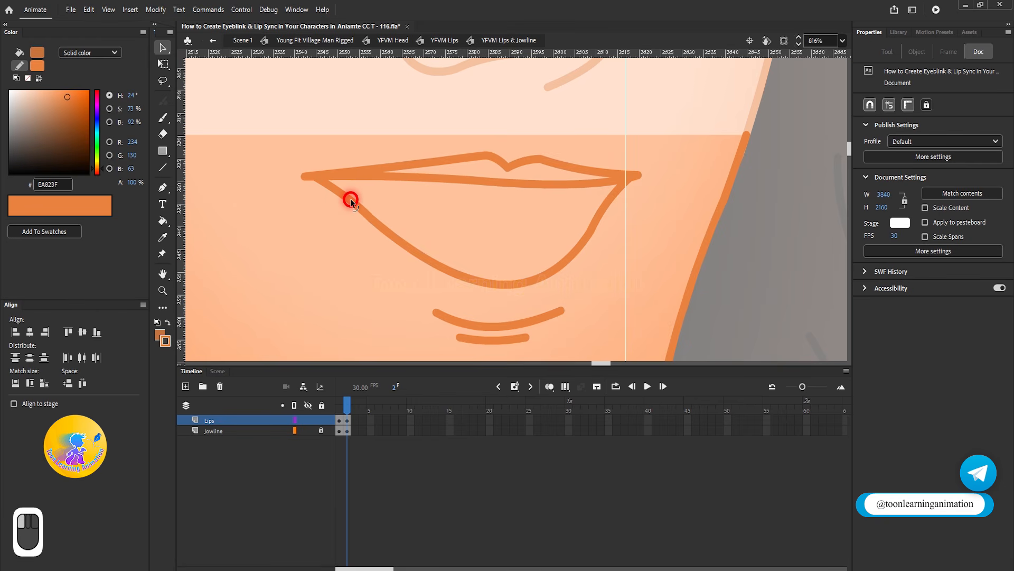
drag(350, 200, 351, 201)
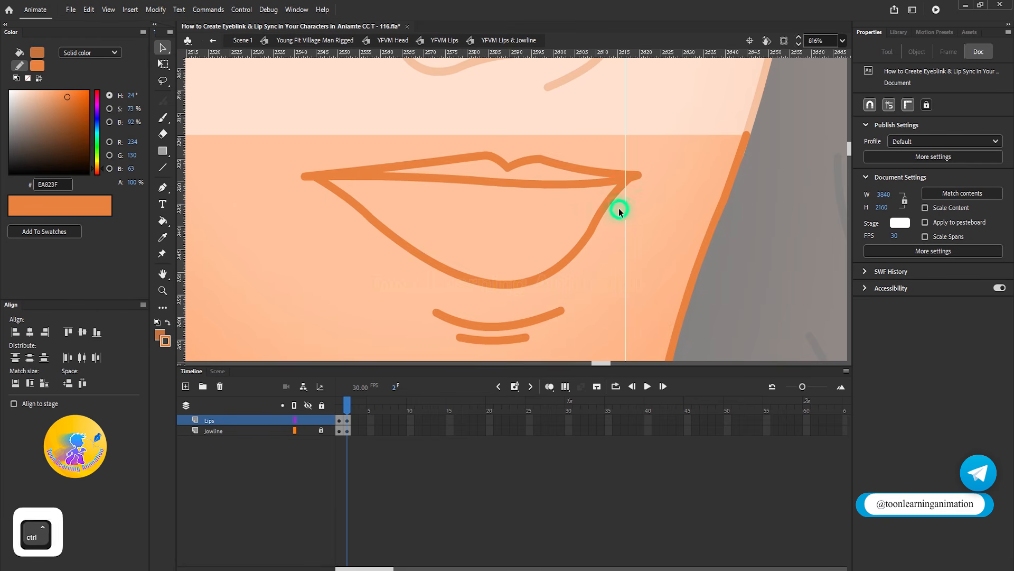
scroll(616, 208, up, 3)
drag(585, 181, 588, 182)
scroll(585, 153, down, 4)
scroll(486, 238, up, 2)
drag(532, 245, 521, 254)
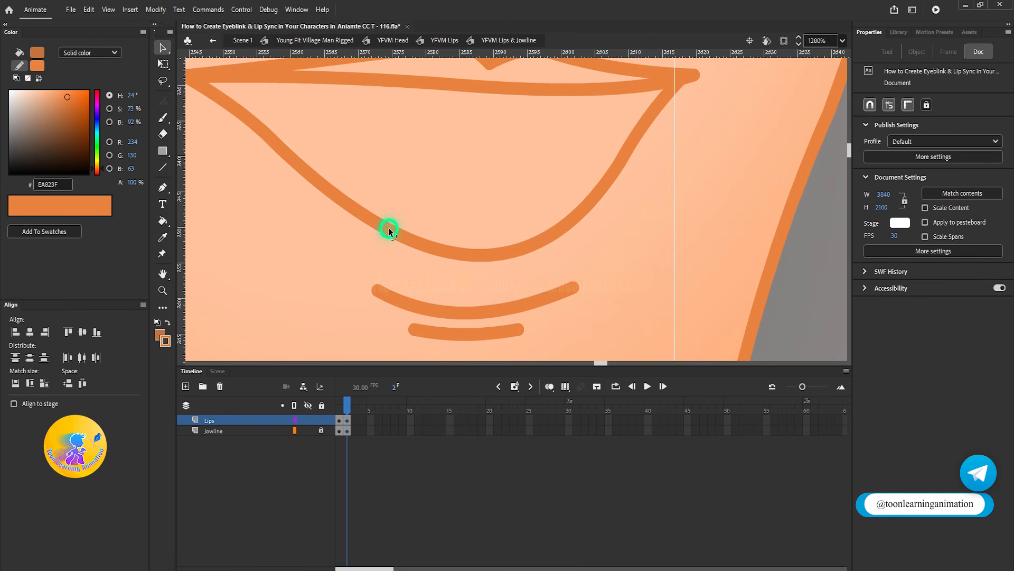
Examine the open mouth shape against the whole face and up close.
scroll(506, 223, down, 8)
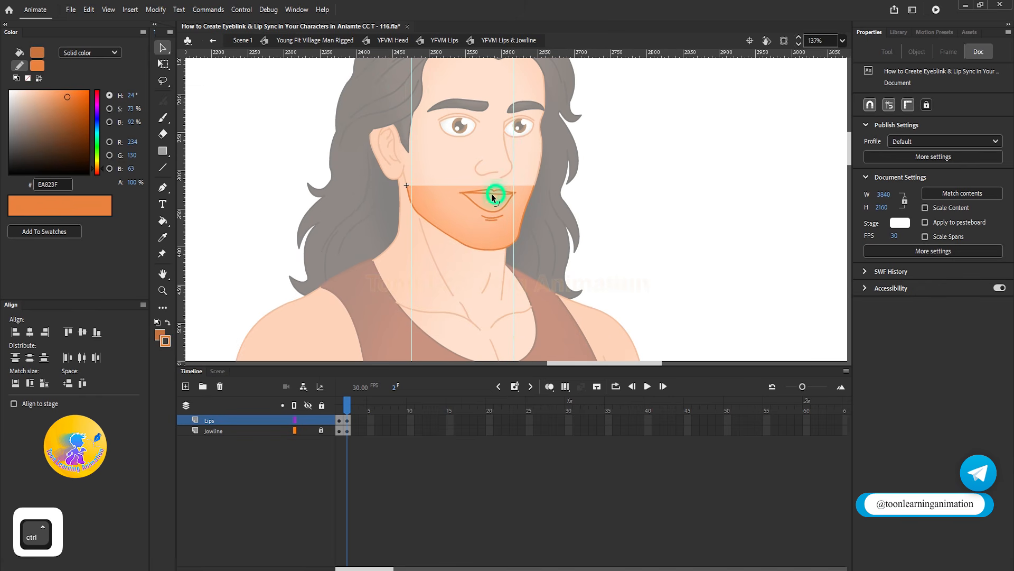
scroll(492, 219, up, 3)
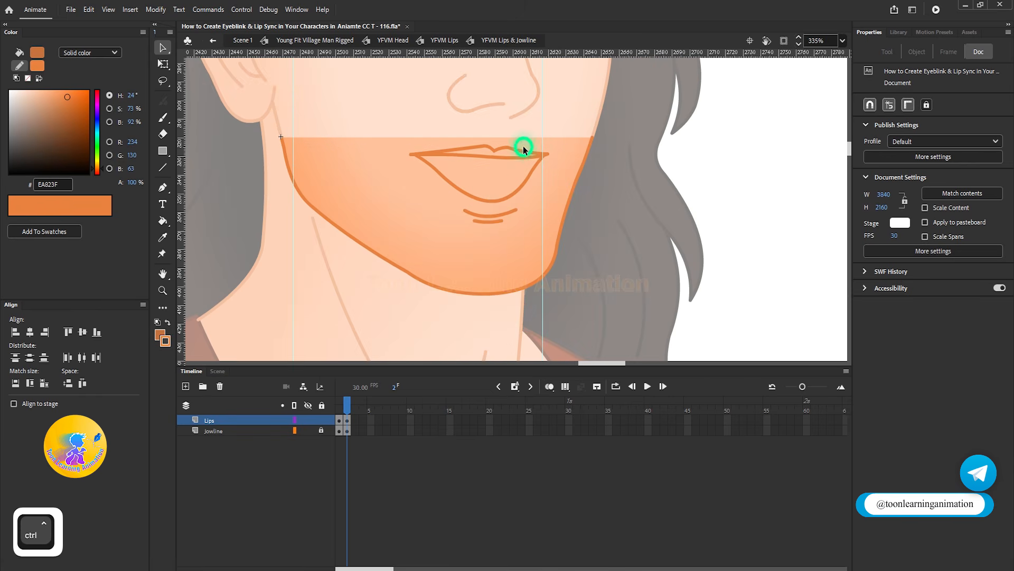
scroll(523, 145, up, 3)
scroll(505, 173, down, 3)
drag(284, 102, 648, 340)
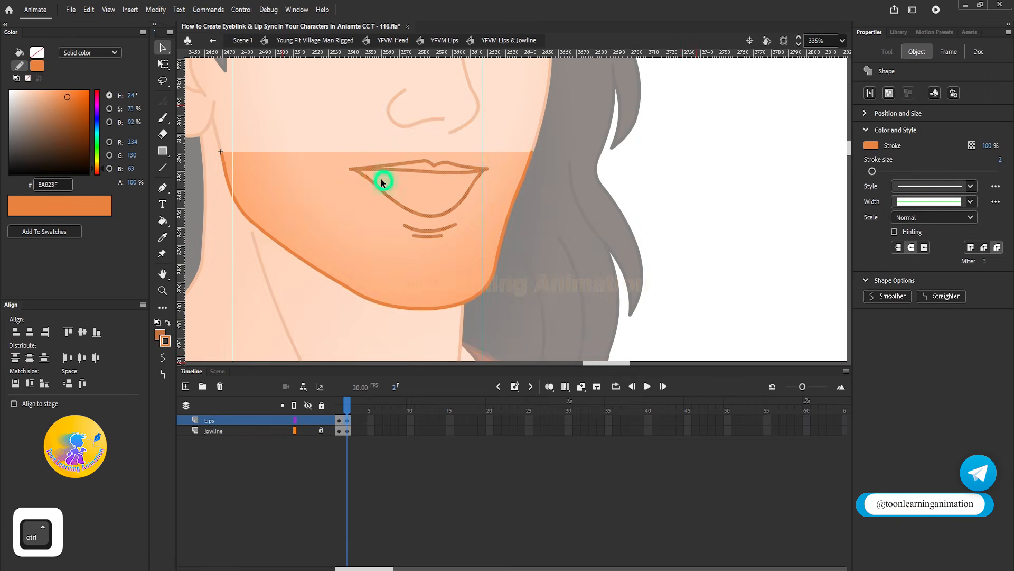
scroll(375, 173, up, 4)
click(542, 204)
scroll(542, 204, down, 2)
scroll(616, 201, up, 2)
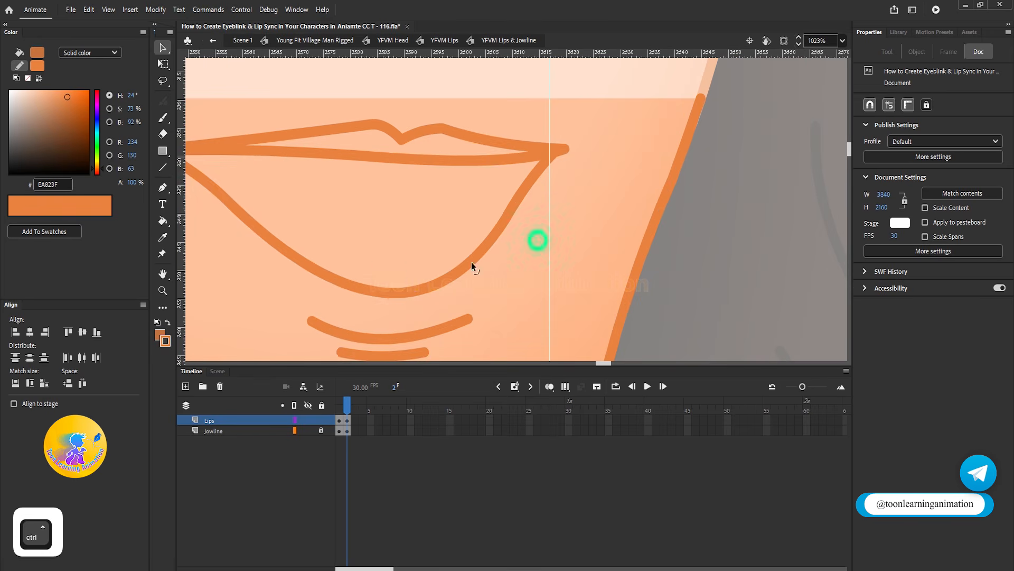
click(167, 172)
drag(334, 200, 424, 231)
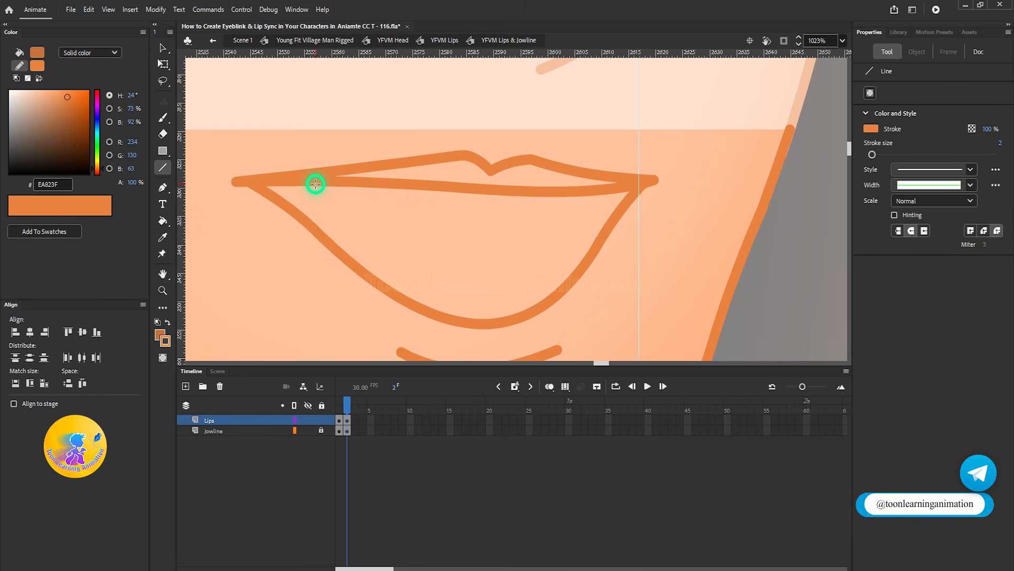
mouse_move(315, 184)
mouse_down()
mouse_move(362, 224)
mouse_move(550, 242)
mouse_move(619, 208)
mouse_move(609, 186)
mouse_up()
mouse_move(315, 183)
mouse_down()
mouse_move(493, 252)
mouse_move(480, 257)
mouse_up()
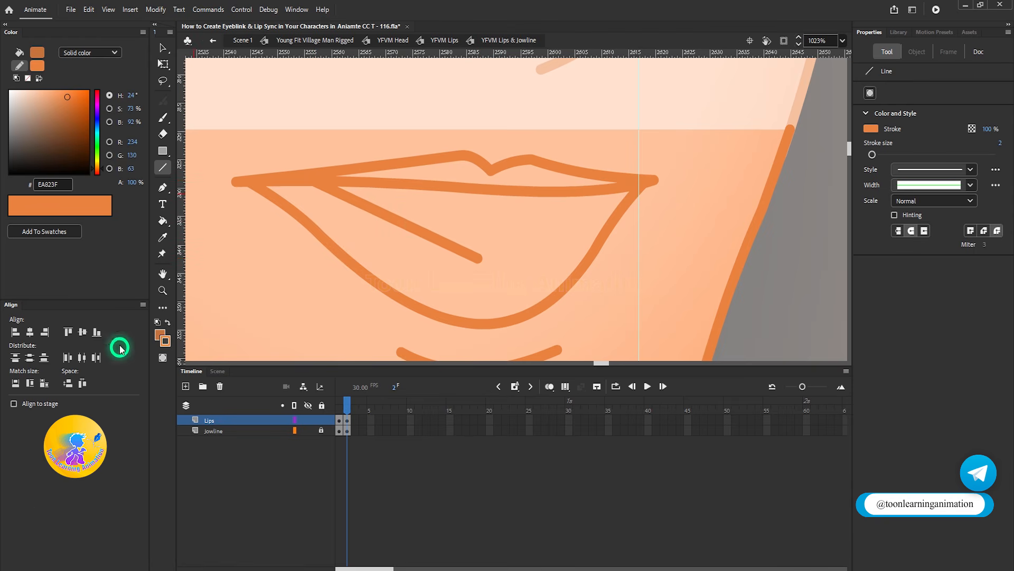
key(ctrl)
mouse_move(479, 261)
mouse_down()
mouse_move(568, 233)
mouse_move(593, 193)
mouse_move(532, 186)
mouse_move(539, 244)
mouse_move(539, 227)
mouse_up()
key(ctrl+z)
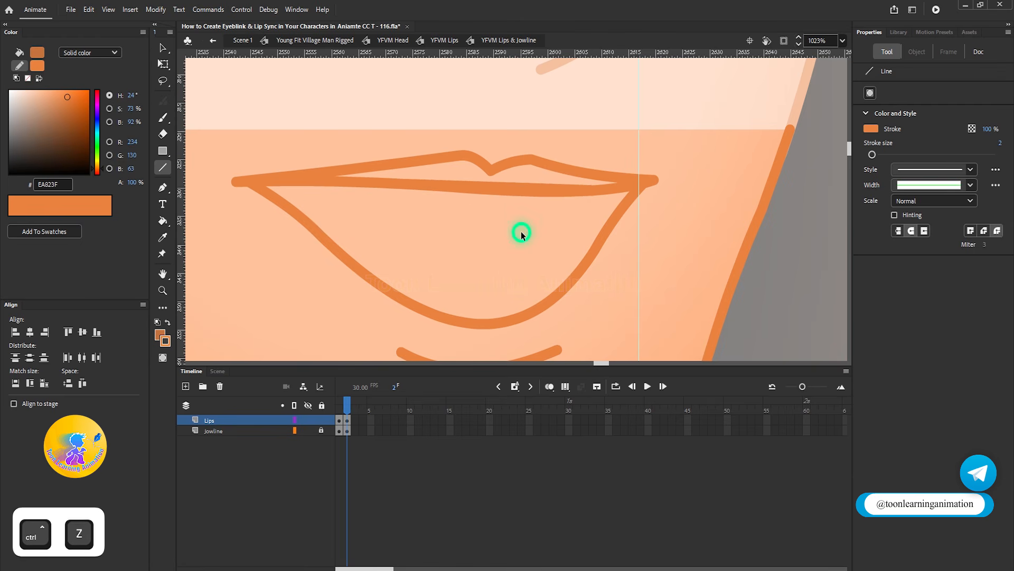
key(ctrl+z)
key(ctrl+z)
Draw a separate line object across the upper mouth opening, curve it downward as the teeth edge, and break it apart.
click(163, 358)
drag(317, 186, 612, 200)
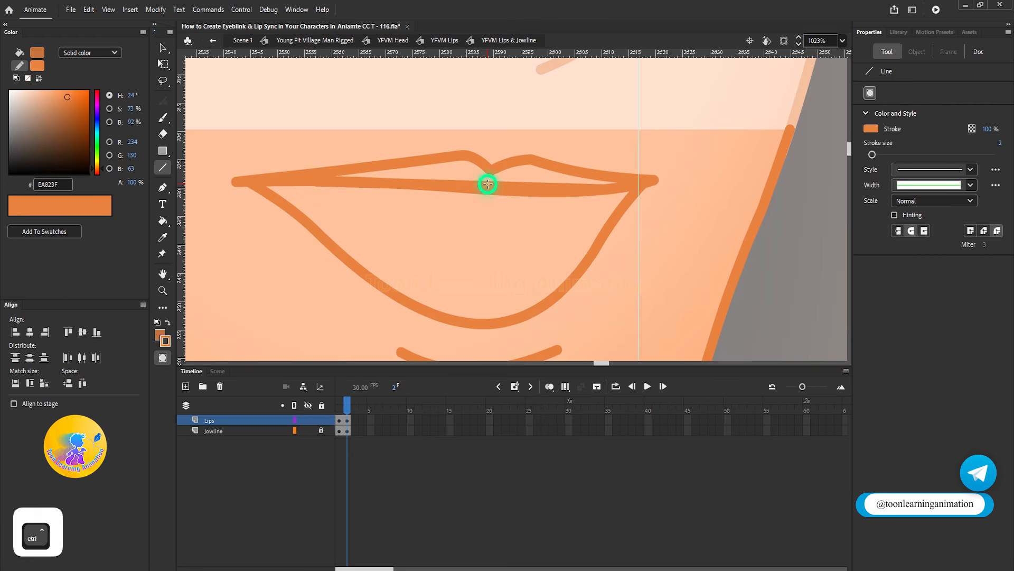
drag(500, 185, 526, 221)
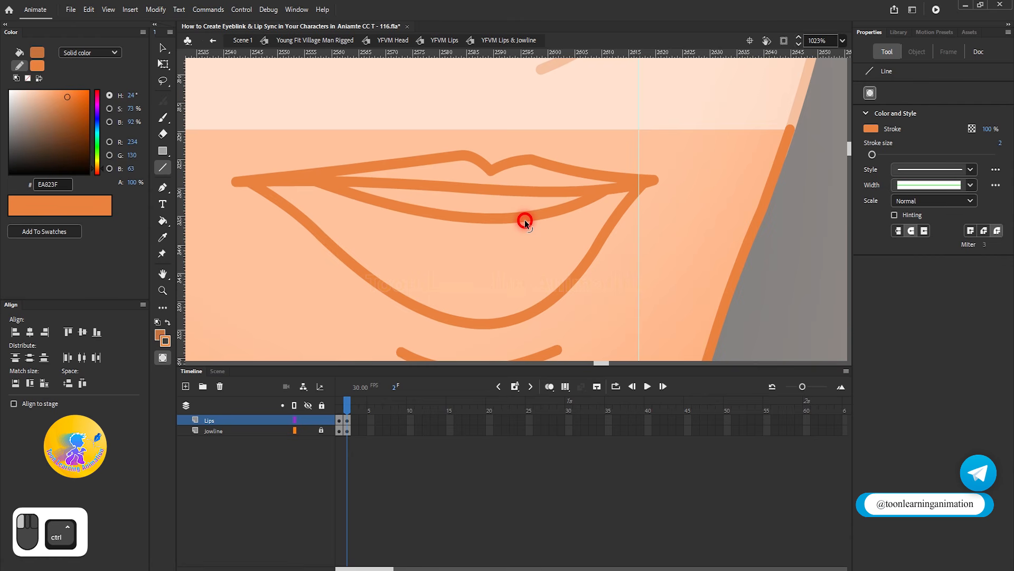
drag(525, 220, 525, 220)
ctrl+click(481, 221)
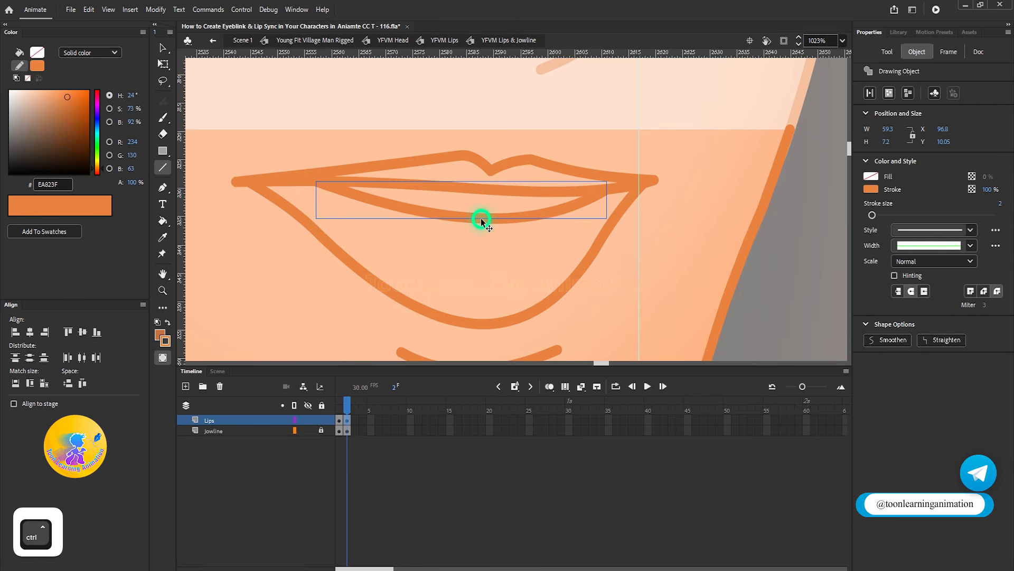
key(ctrl+b)
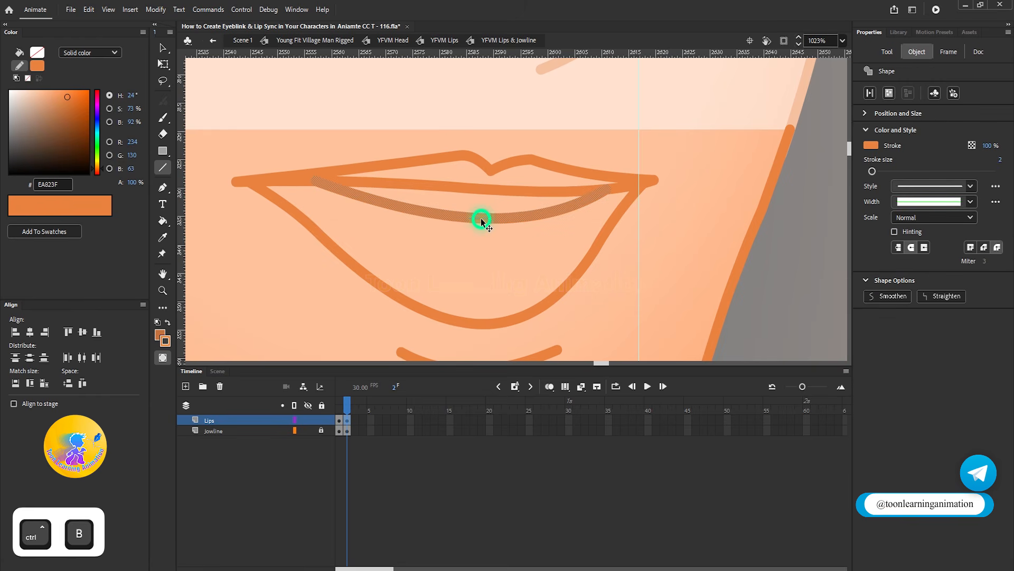
ctrl+click(509, 271)
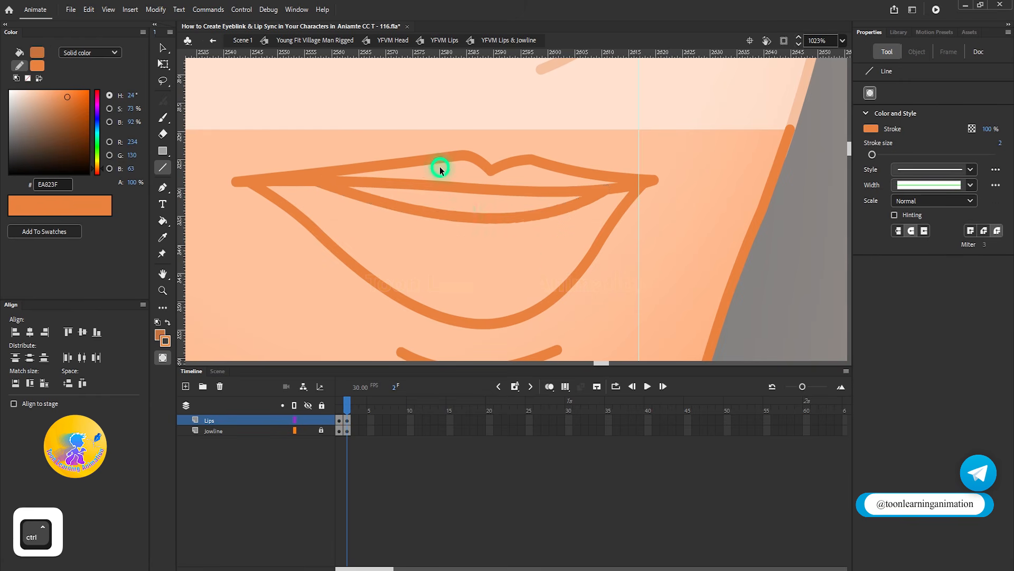
Draw a line across the lower mouth opening, arch it slightly upward as the tongue edge, and fit its ends to the lip outline.
scroll(440, 167, down, 1)
scroll(480, 217, up, 3)
drag(498, 301, 509, 234)
mouse_move(280, 212)
mouse_down()
mouse_move(507, 211)
mouse_move(608, 239)
mouse_up()
drag(540, 237, 582, 208)
scroll(475, 264, down, 1)
scroll(476, 267, down, 2)
scroll(500, 257, up, 2)
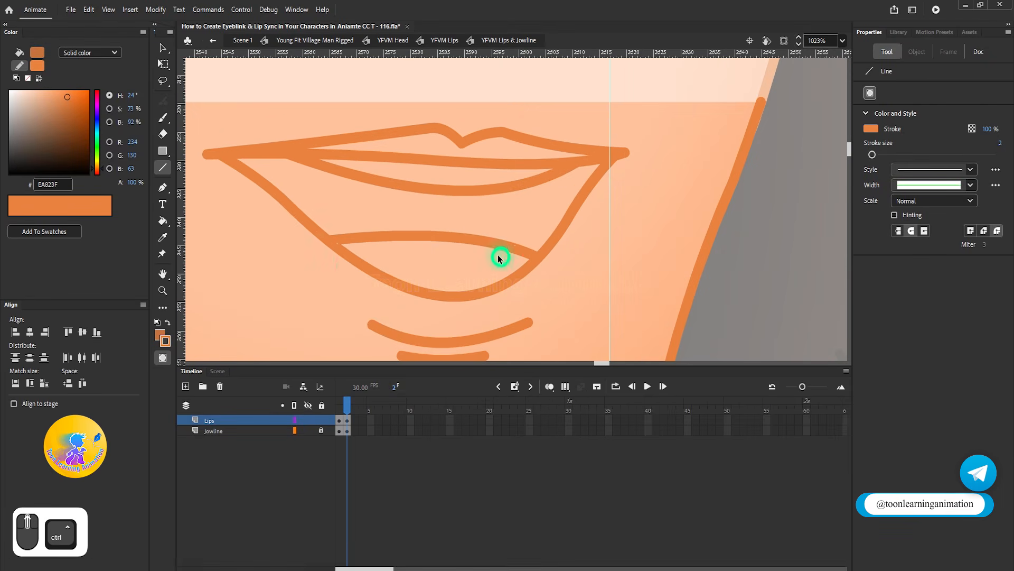
drag(328, 239, 336, 249)
drag(536, 258, 497, 252)
Break the tongue-edge line object apart into a plain shape and deselect it.
scroll(532, 290, down, 2)
scroll(555, 281, up, 2)
click(163, 48)
click(403, 267)
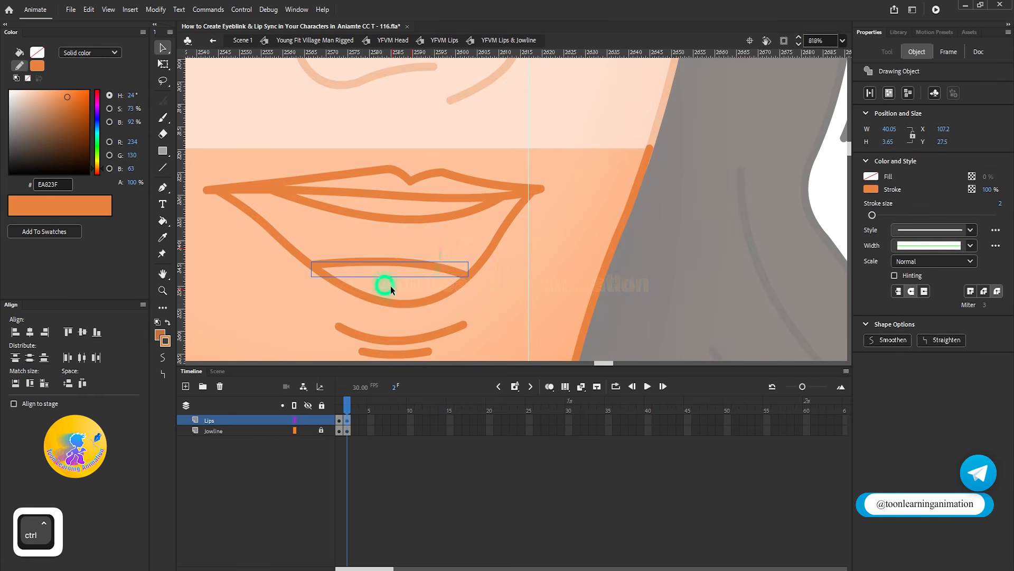
key(ctrl+b)
scroll(418, 256, down, 2)
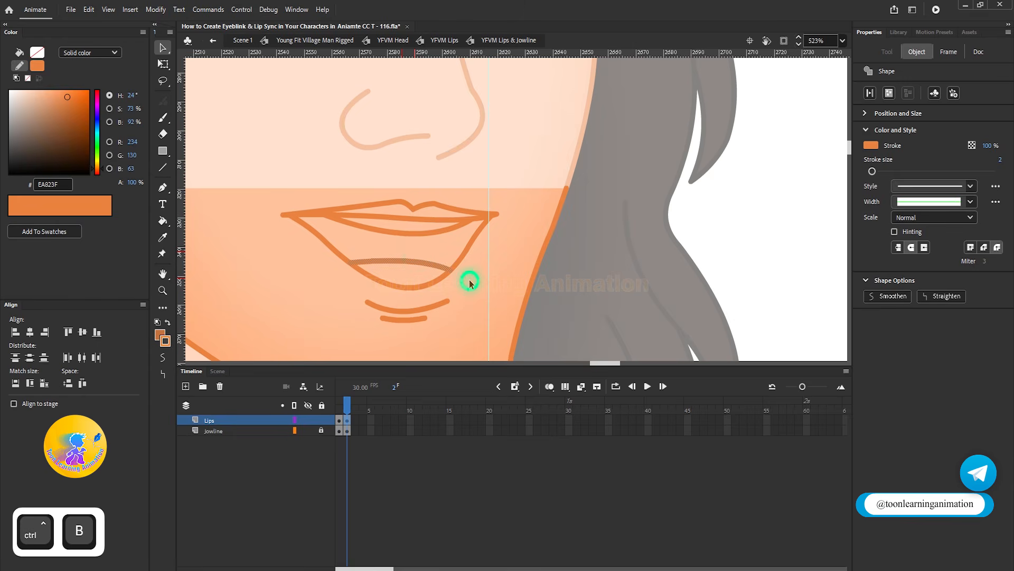
click(575, 305)
scroll(502, 211, down, 2)
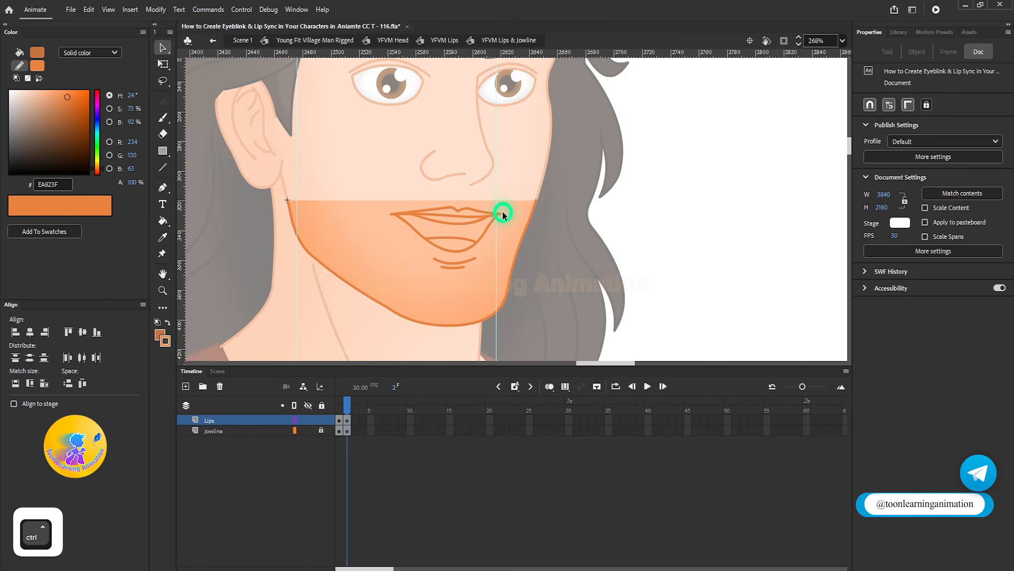
Draw a short curved line from the teeth edge down to the tongue edge, dividing off the mouth's left corner.
scroll(486, 233, up, 2)
click(163, 167)
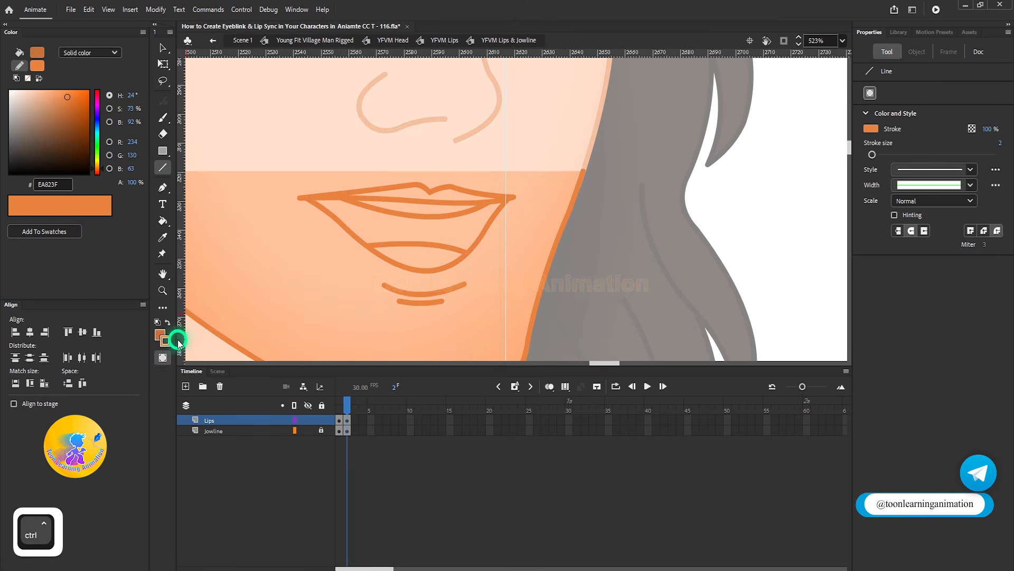
scroll(315, 274, up, 3)
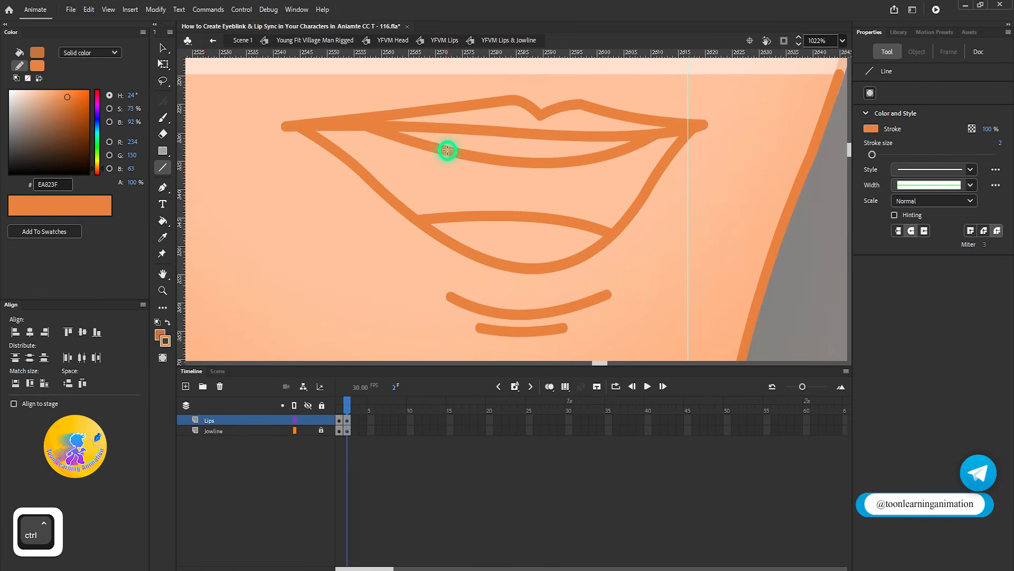
mouse_move(446, 152)
mouse_down()
mouse_move(445, 184)
mouse_move(455, 190)
mouse_up()
scroll(452, 190, down, 4)
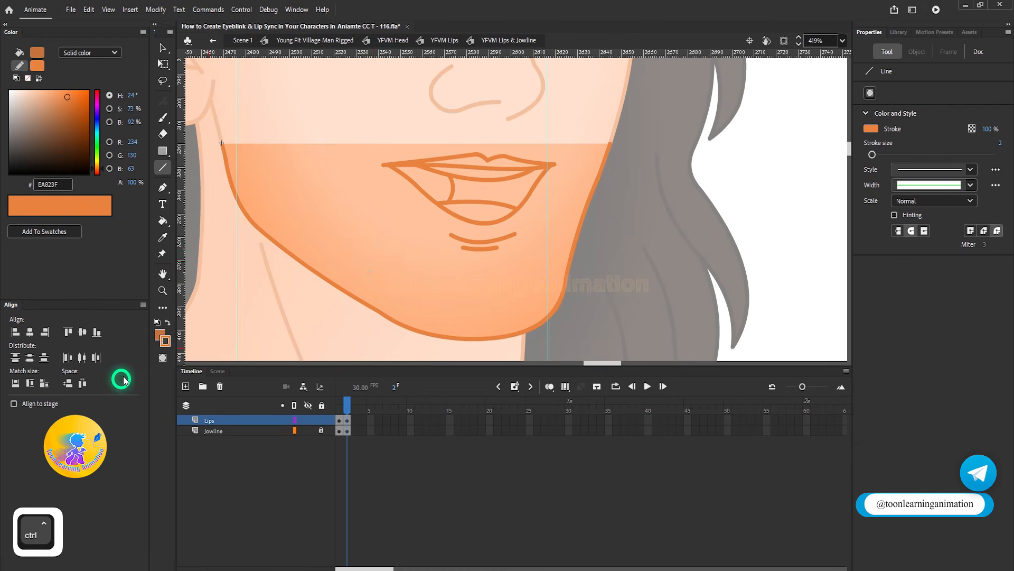
Set the fill colour to white (FFFFFF) and fill the teeth area with the Paint Bucket.
click(164, 337)
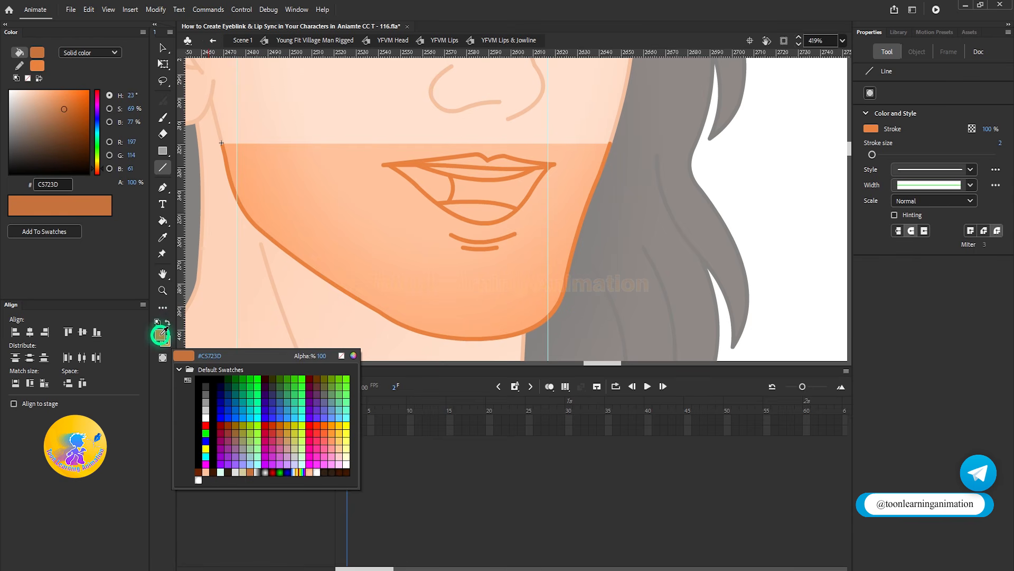
click(206, 425)
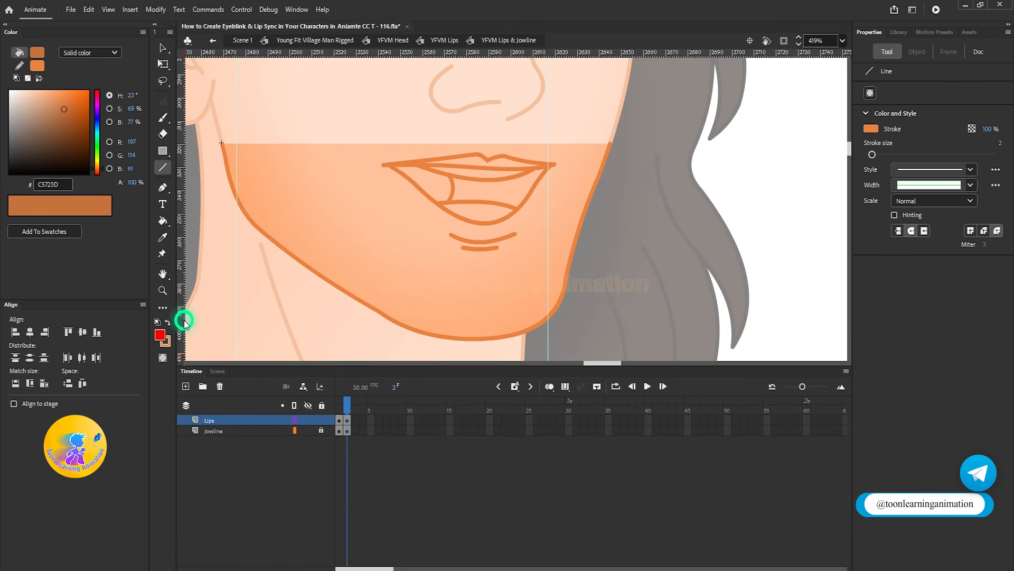
click(161, 334)
click(162, 340)
click(163, 336)
click(90, 149)
drag(96, 162, 100, 212)
drag(73, 138, 127, 37)
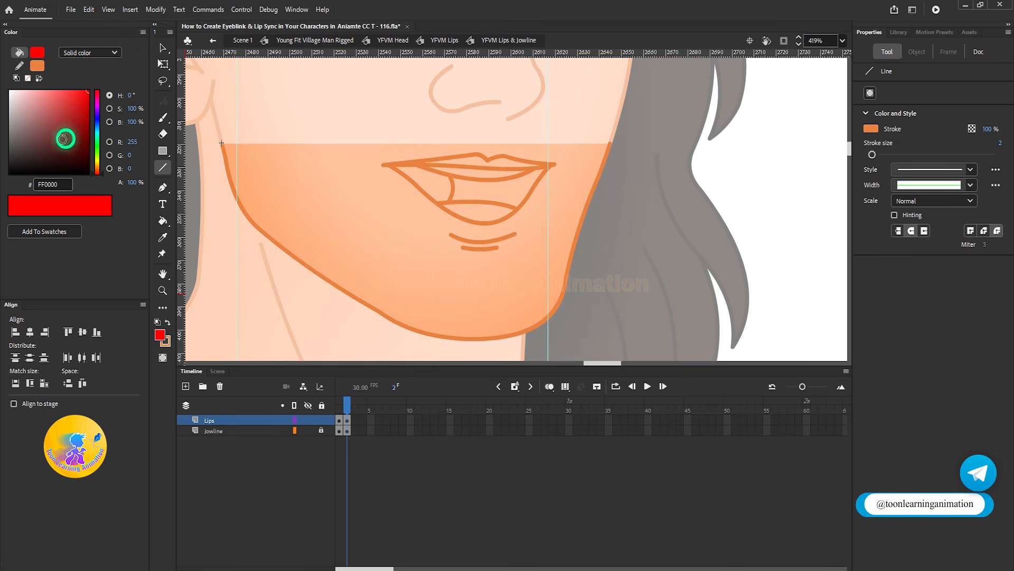
drag(81, 130, 16, 45)
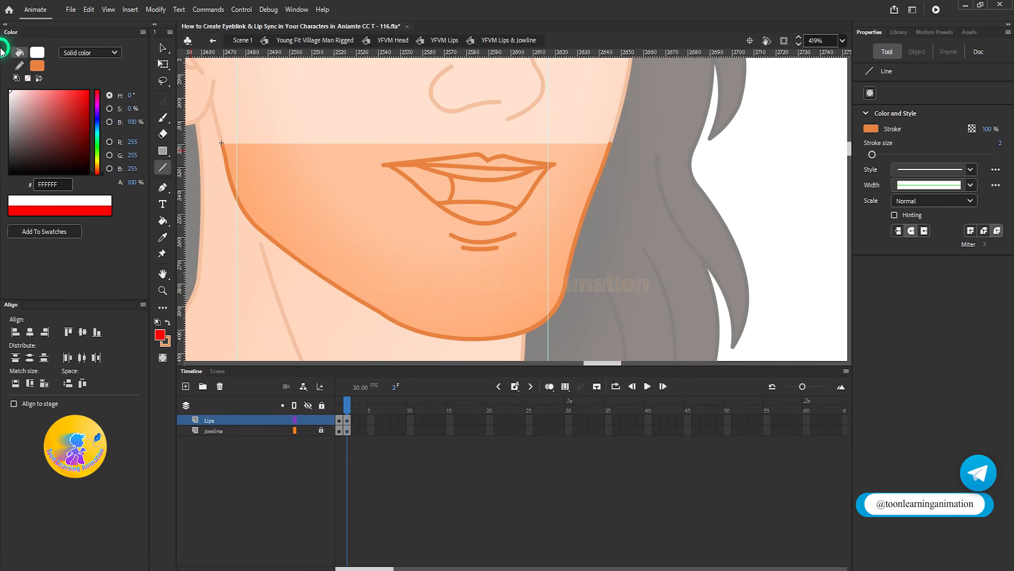
click(163, 221)
click(488, 175)
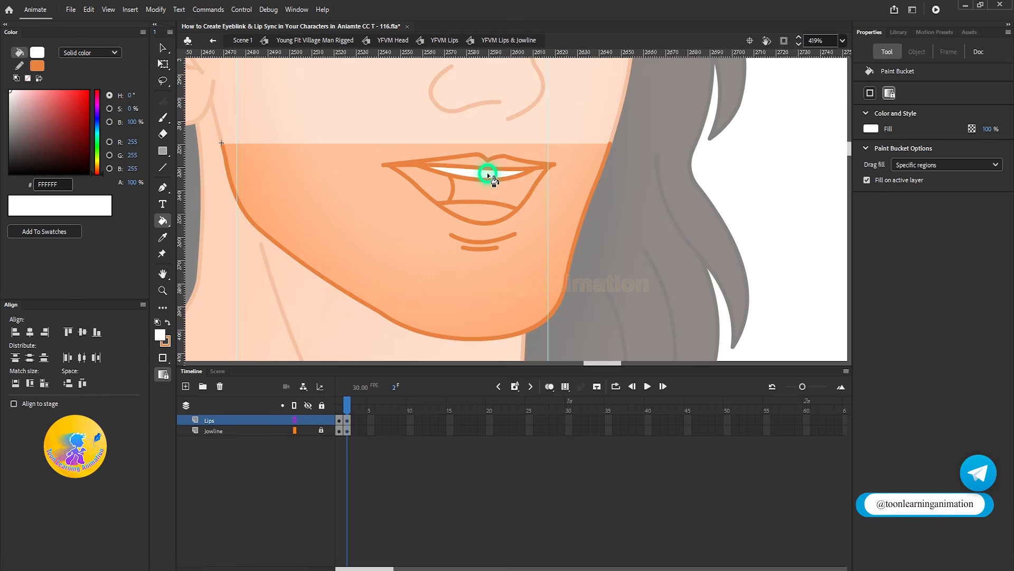
Fill the tongue with pink FF7272 and the central mouth interior with dark red.
mouse_move(60, 135)
mouse_down()
mouse_move(35, 110)
mouse_move(42, 84)
mouse_move(53, 91)
mouse_up()
click(474, 209)
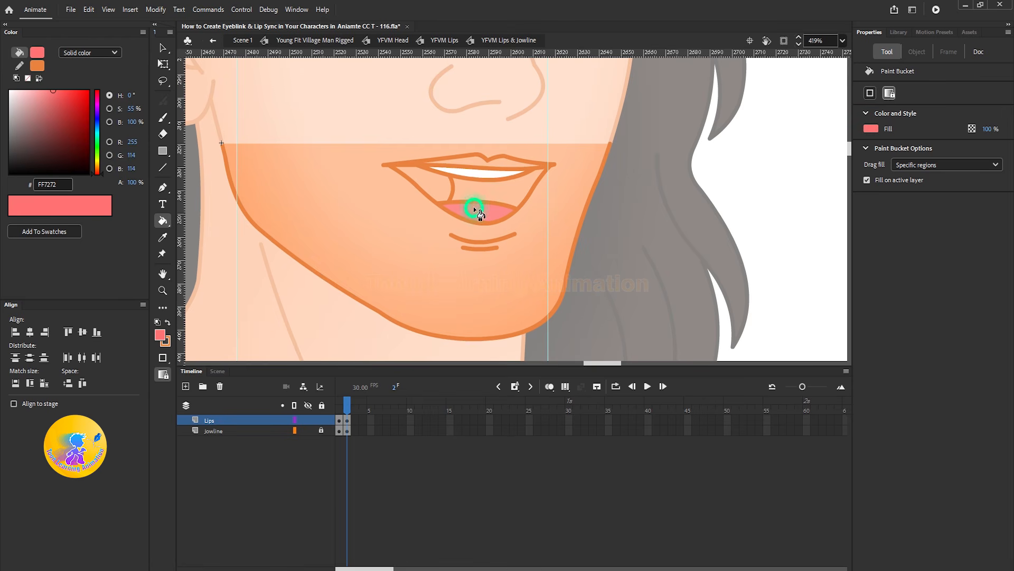
drag(68, 120, 101, 133)
click(482, 197)
Set the fill colour to 340000 and fill the divided-off left corner of the mouth interior.
click(88, 154)
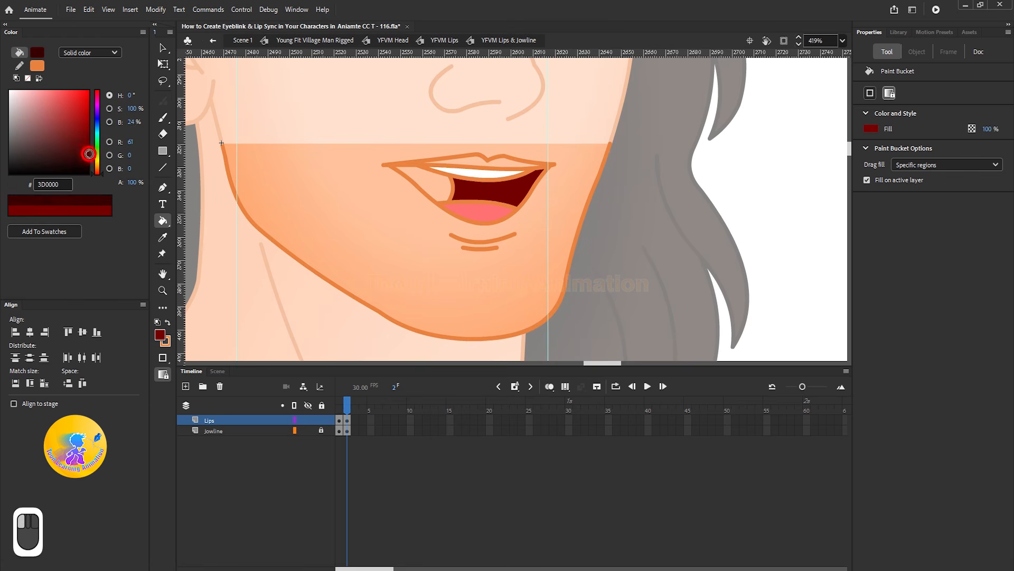
drag(97, 155, 88, 157)
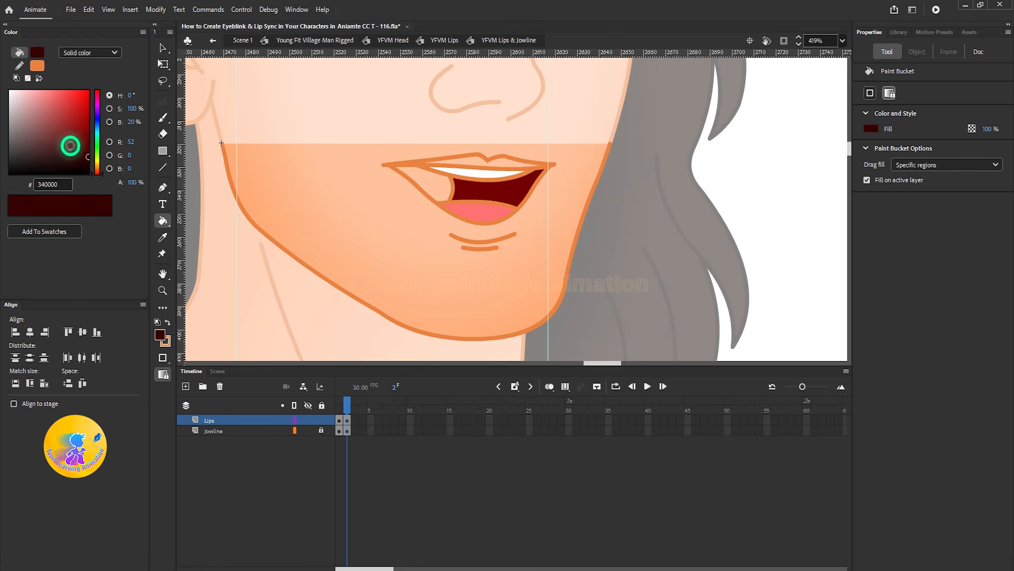
click(443, 186)
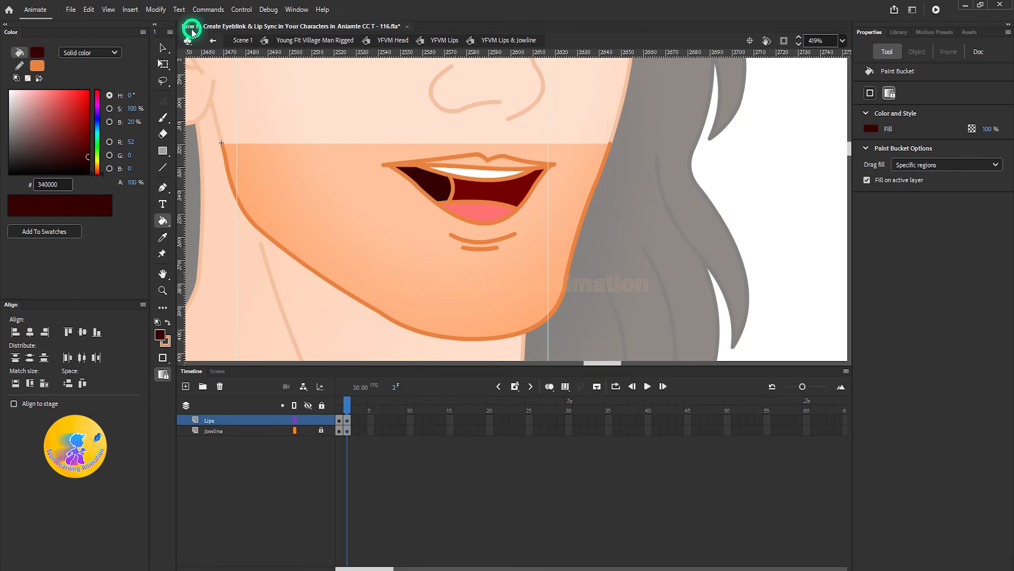
Delete the orange dividing strokes along the tongue, the inner left corner and the teeth edge, leaving only the colour fills.
click(162, 48)
ctrl+scroll(472, 224, up, 4)
click(472, 224)
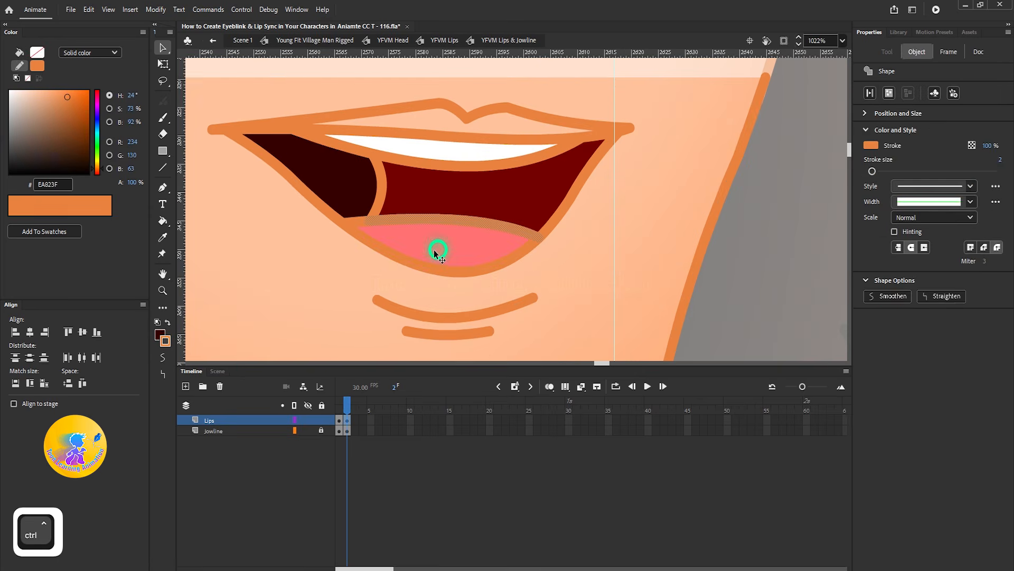
key(Delete)
click(378, 207)
key(Delete)
click(404, 162)
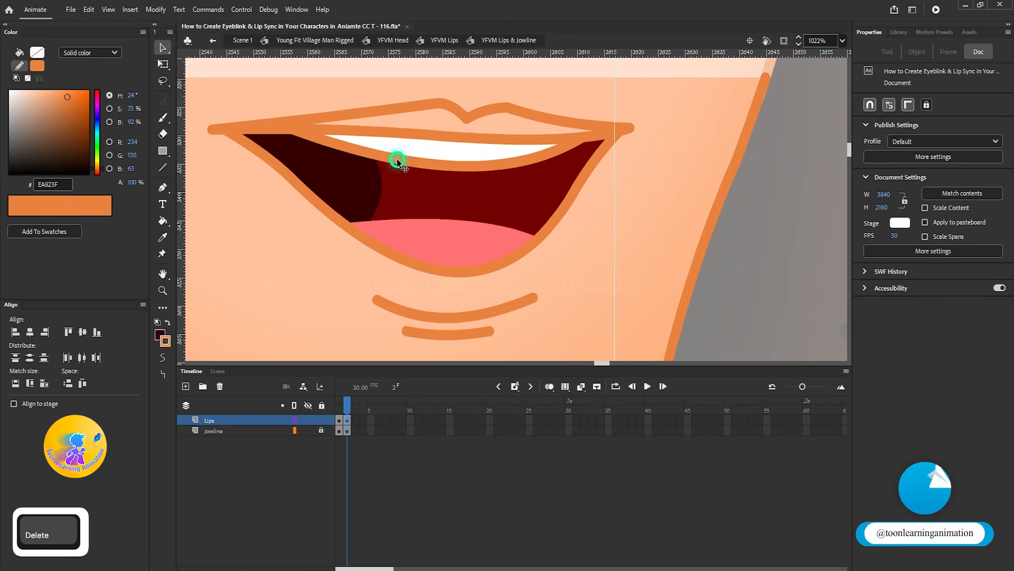
key(Delete)
Examine the coloured open mouth against the whole face and up close.
ctrl+scroll(459, 189, down, 3)
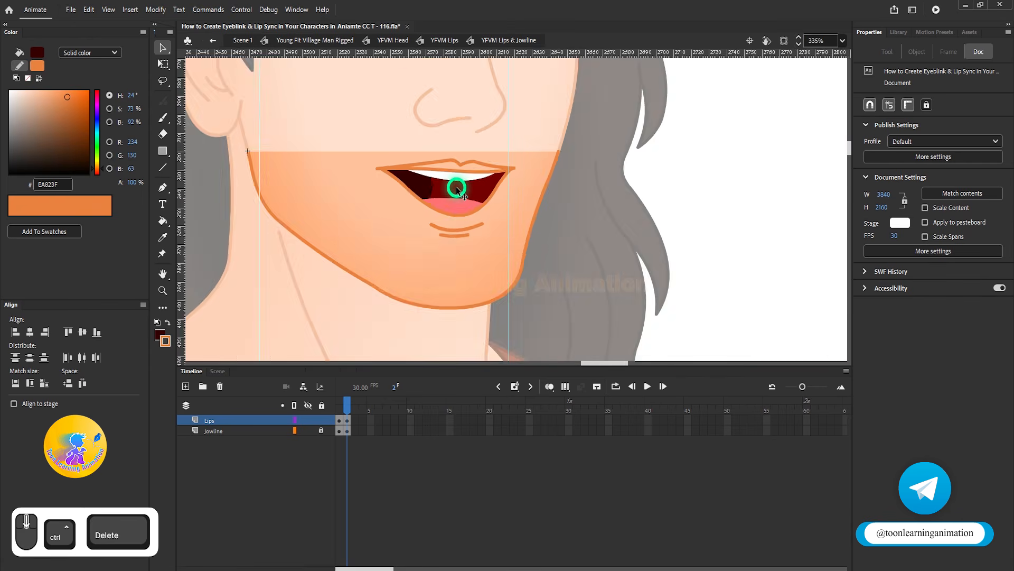
ctrl+scroll(461, 189, up, 2)
ctrl+scroll(456, 206, down, 3)
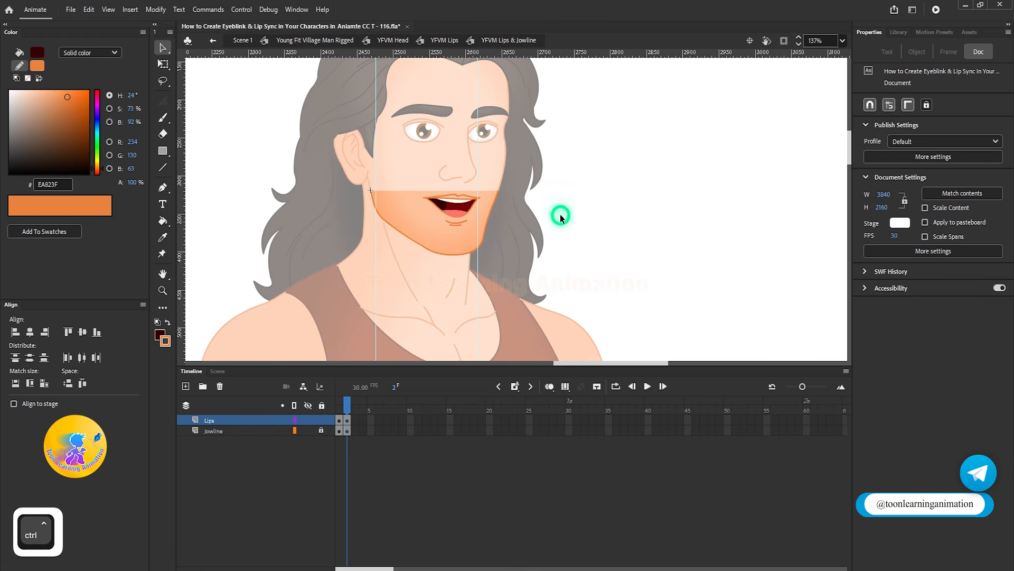
ctrl+scroll(455, 211, up, 3)
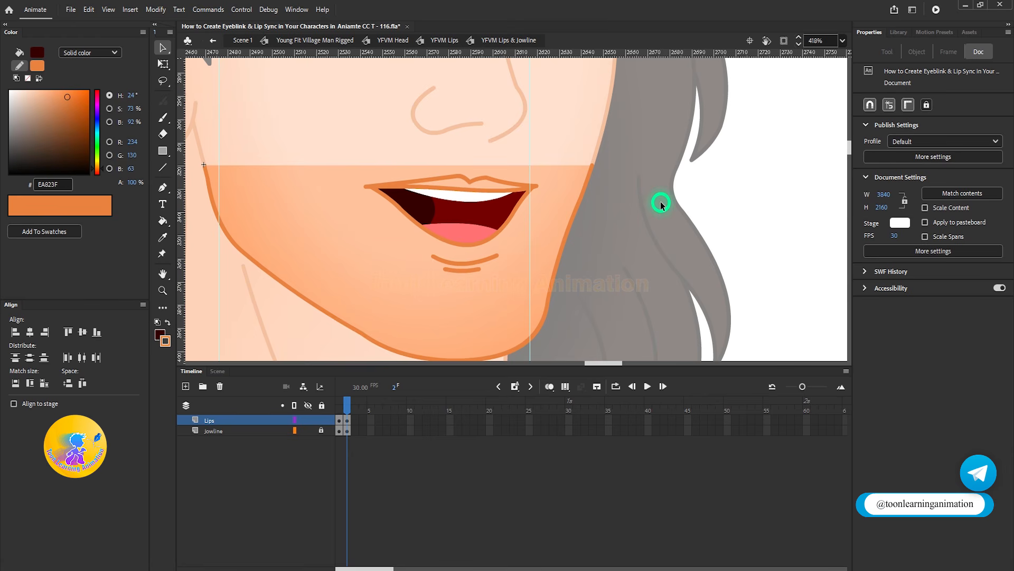
ctrl+scroll(430, 218, down, 3)
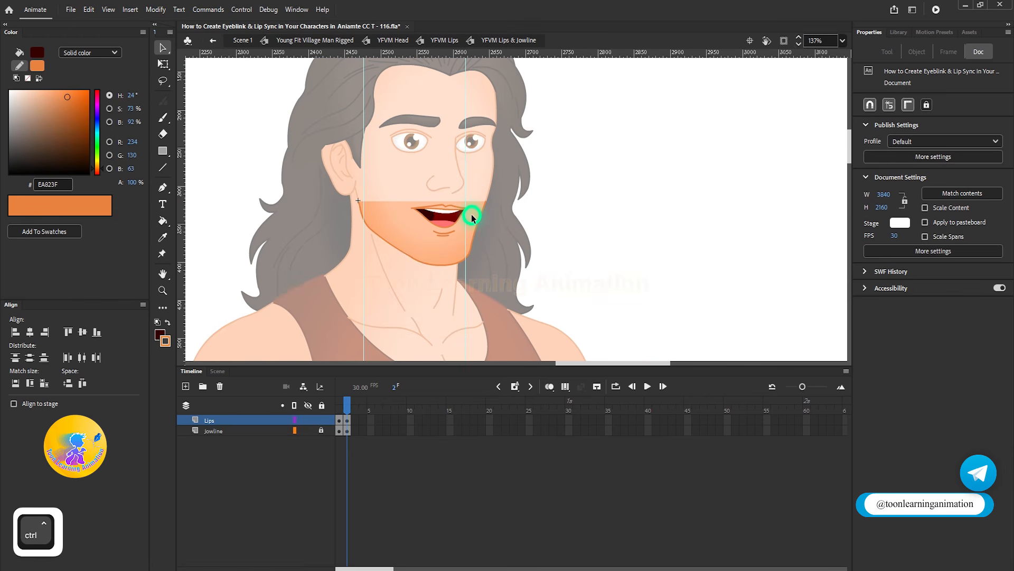
ctrl+scroll(471, 214, up, 4)
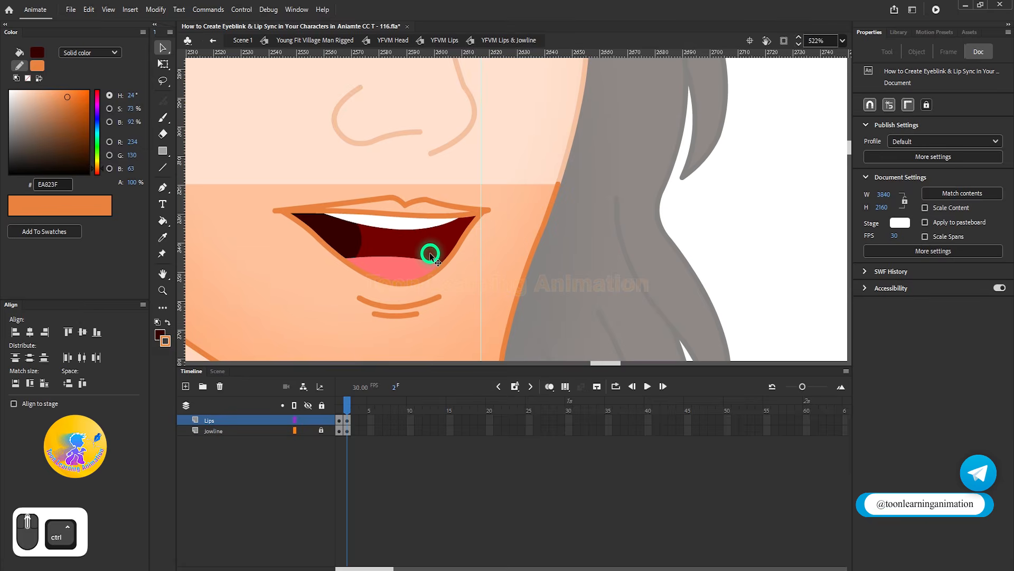
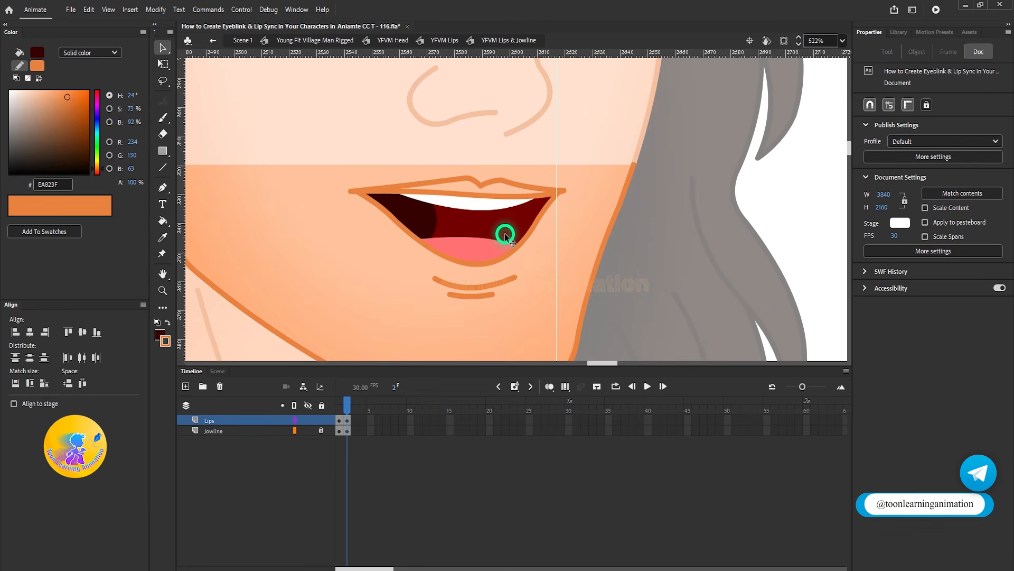
Insert keyframes at frame 3 on the Lips and Jowline layers.
click(353, 404)
key(F6)
click(404, 480)
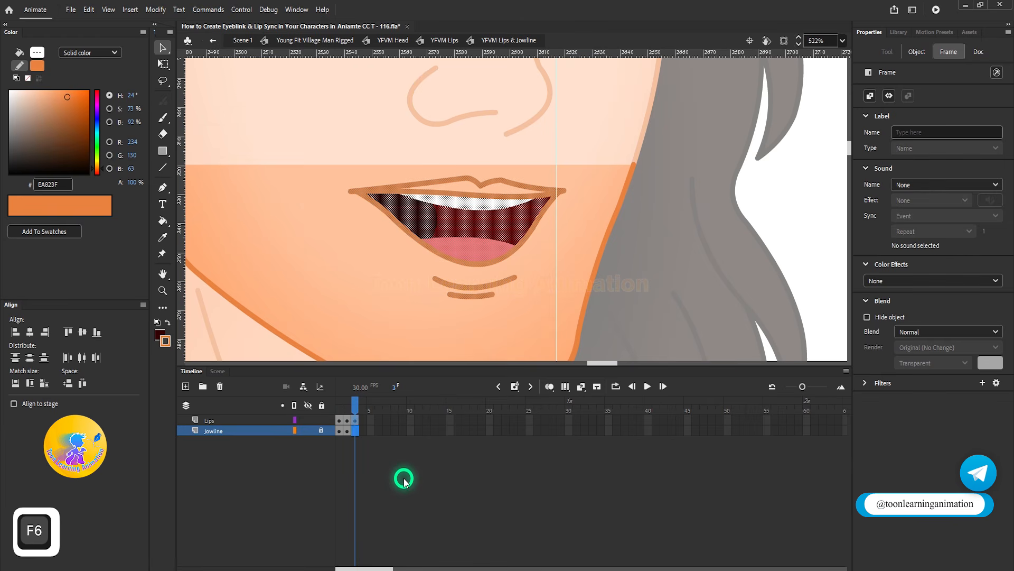
click(309, 133)
drag(301, 129, 676, 270)
click(162, 64)
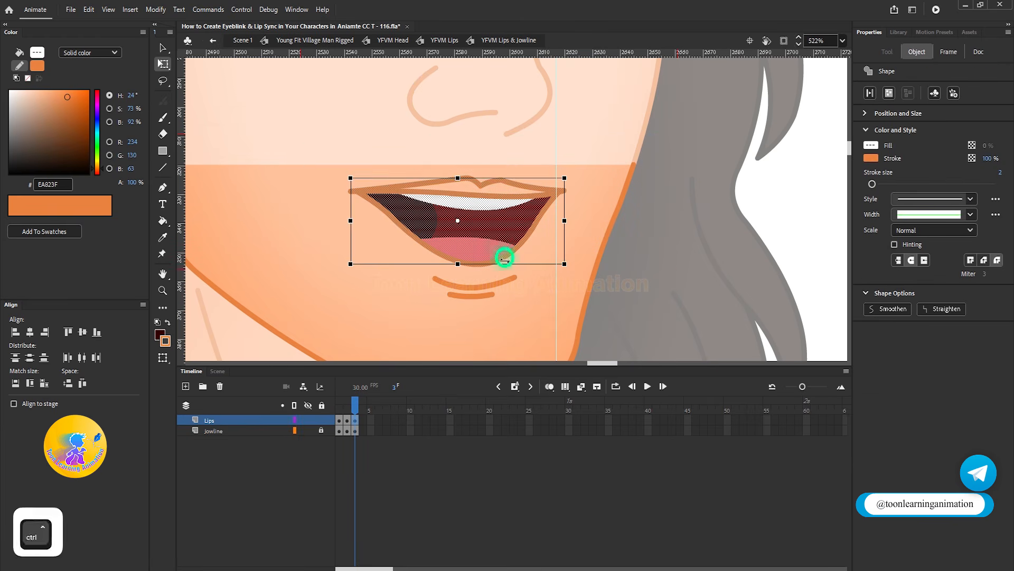
ctrl+scroll(499, 248, up, 3)
drag(444, 243, 444, 237)
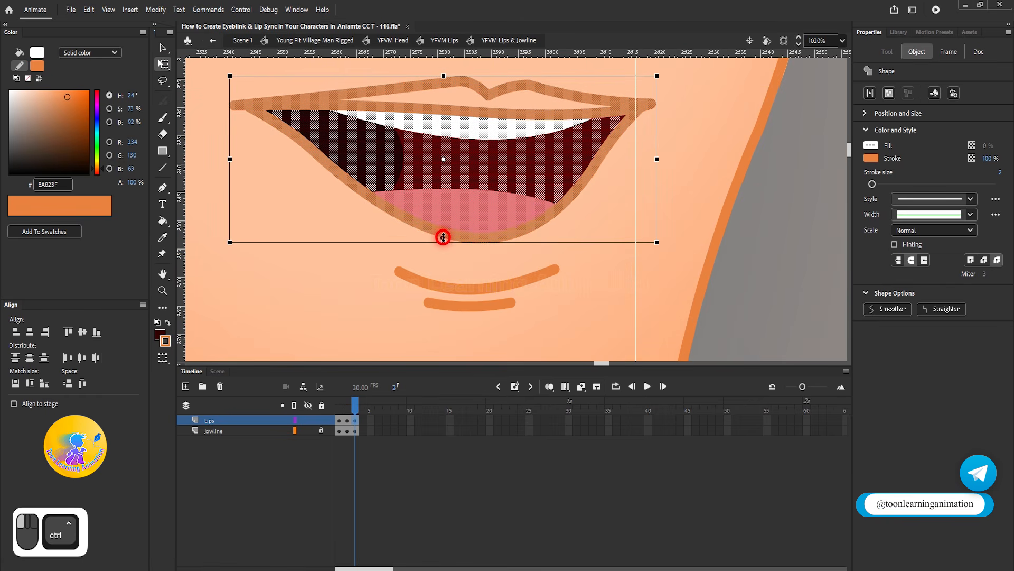
drag(363, 393, 351, 400)
click(720, 142)
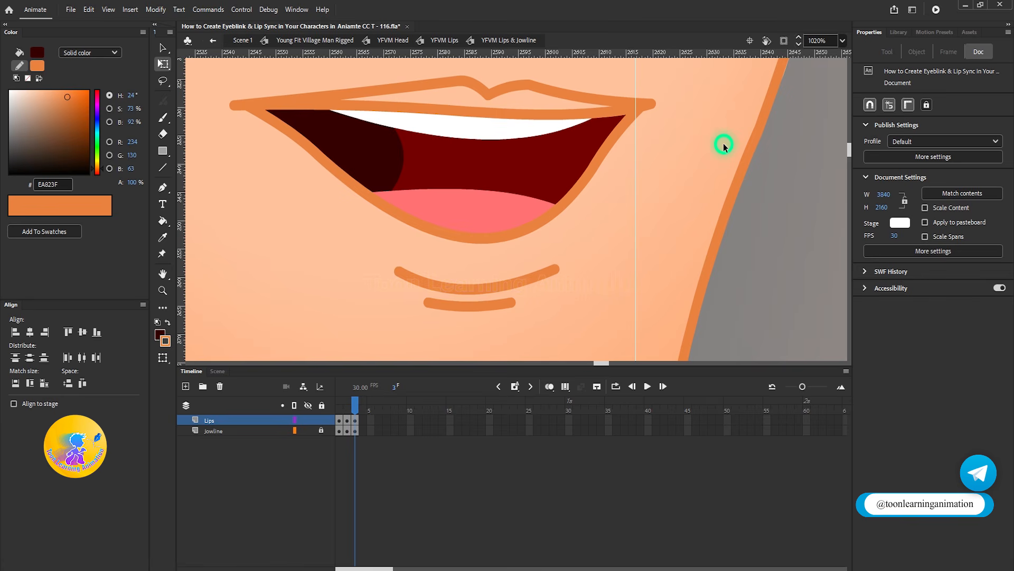
key(v)
drag(359, 246, 631, 342)
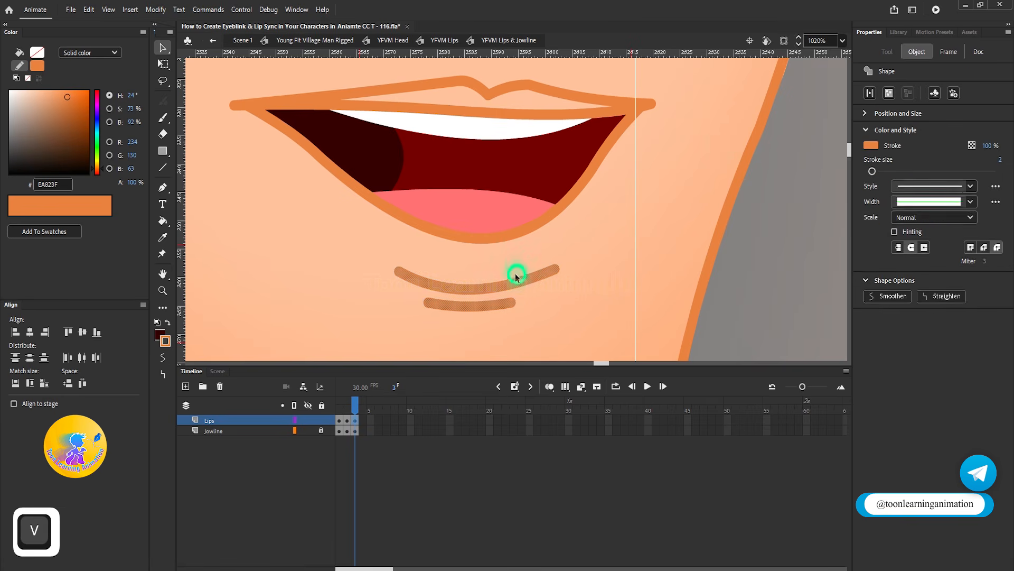
click(510, 249)
drag(355, 403, 355, 406)
click(539, 227)
drag(602, 205, 546, 165)
scroll(338, 257, up, 3)
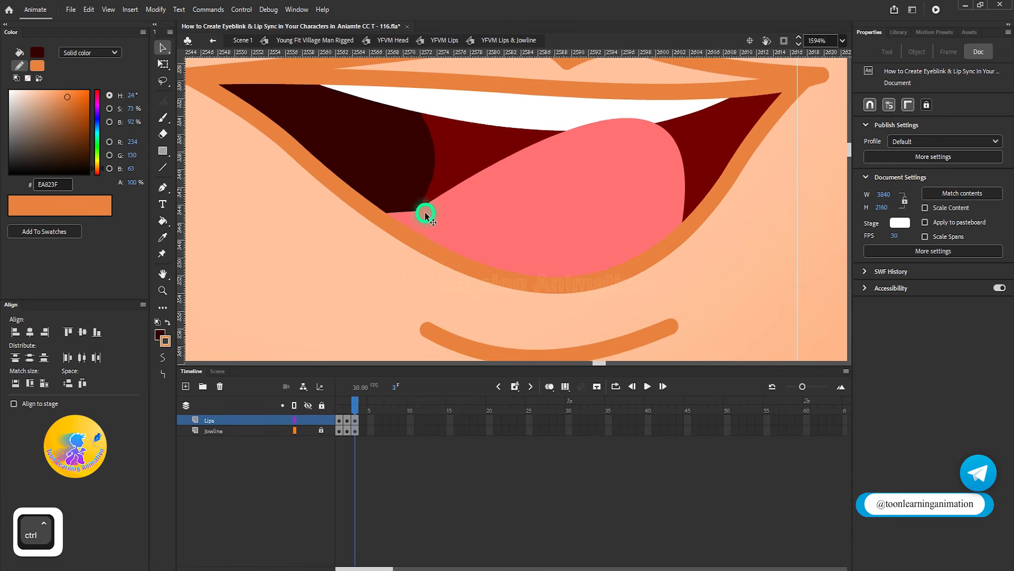
scroll(478, 242, down, 2)
scroll(574, 164, up, 2)
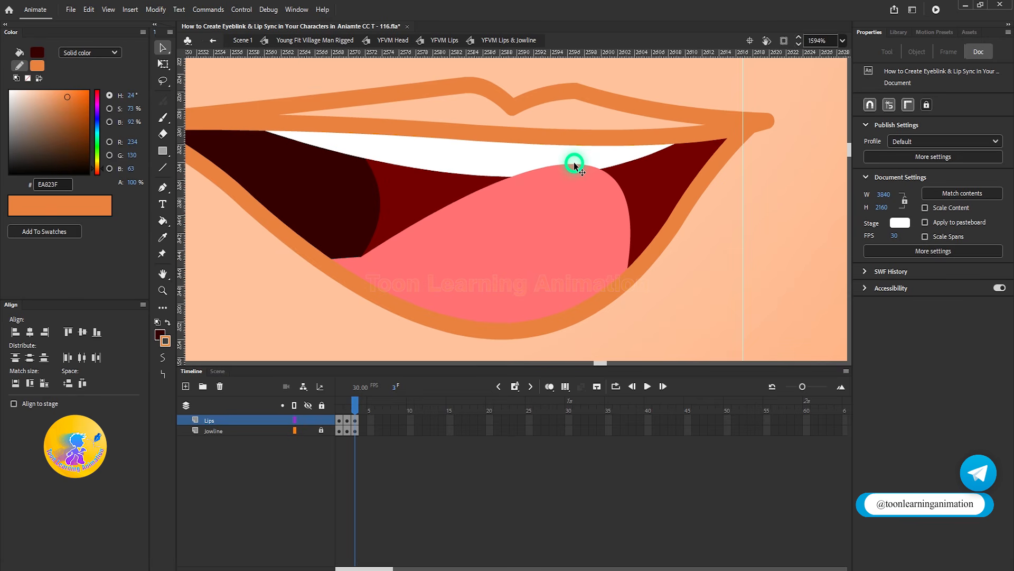
key(ctrl+z)
Group the white upper teeth on frame 3 so they sit above the tongue fill.
scroll(493, 208, down, 2)
click(484, 179)
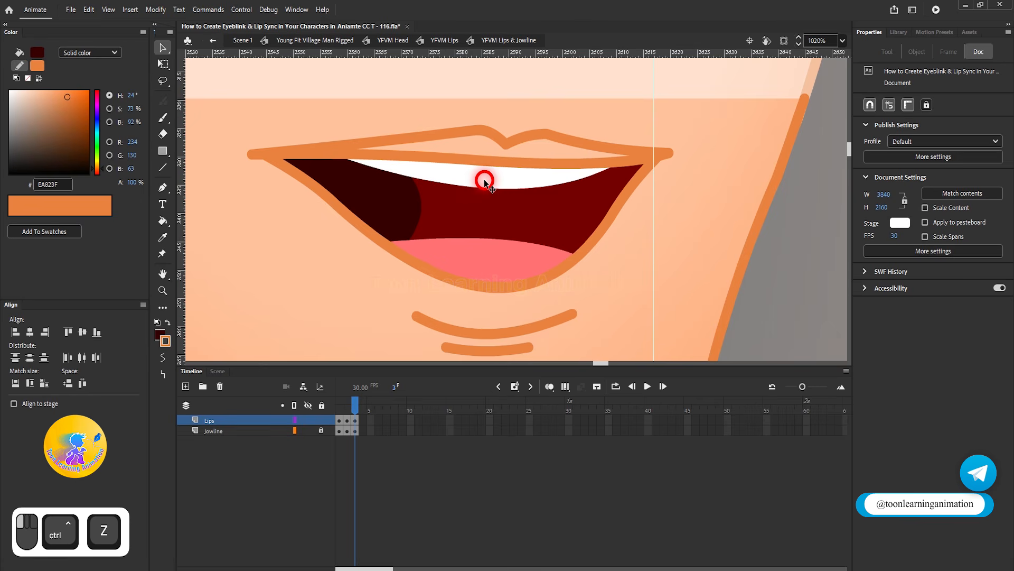
key(ctrl+g)
click(731, 259)
scroll(506, 247, up, 1)
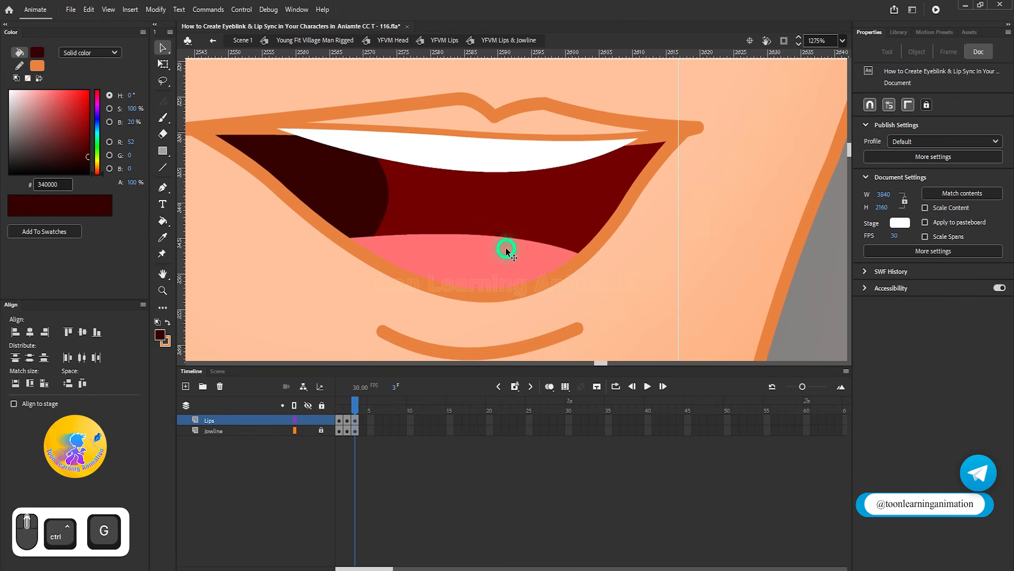
Pull the tongue's upper edge up behind the teeth and bend its left side into a smooth inward curve.
drag(514, 238, 593, 150)
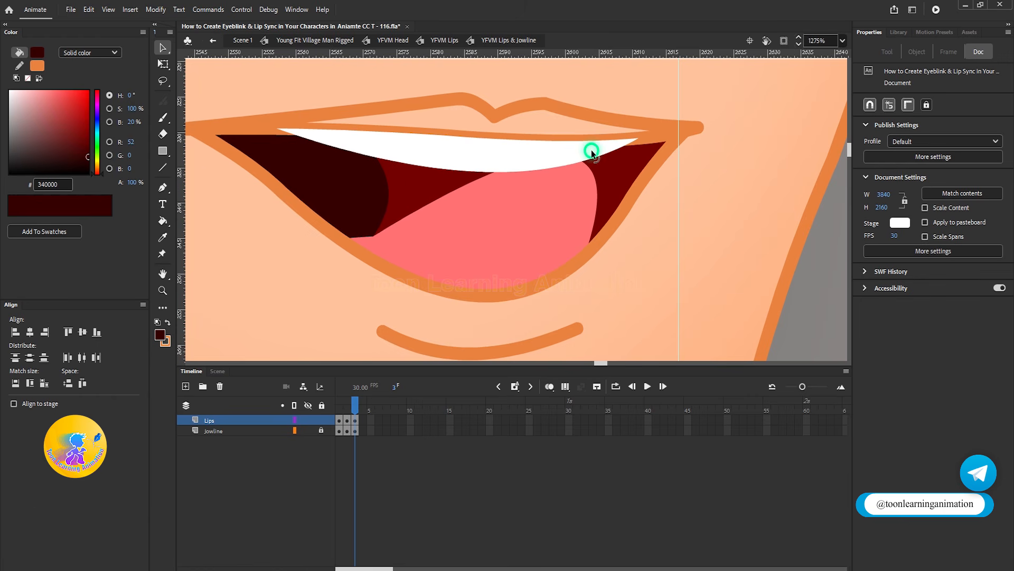
scroll(544, 175, up, 1)
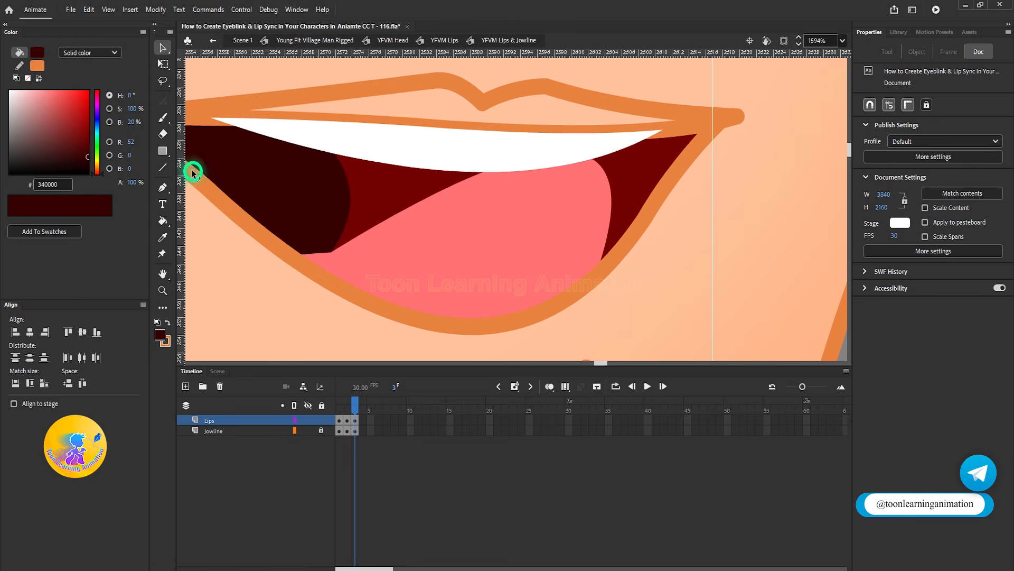
key(alt)
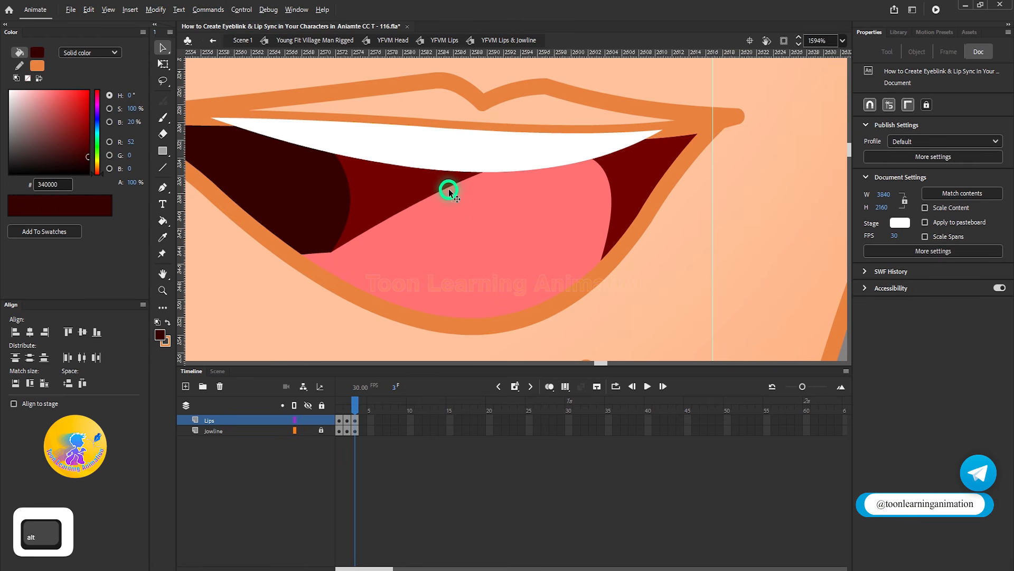
alt+click(450, 187)
drag(455, 198, 421, 209)
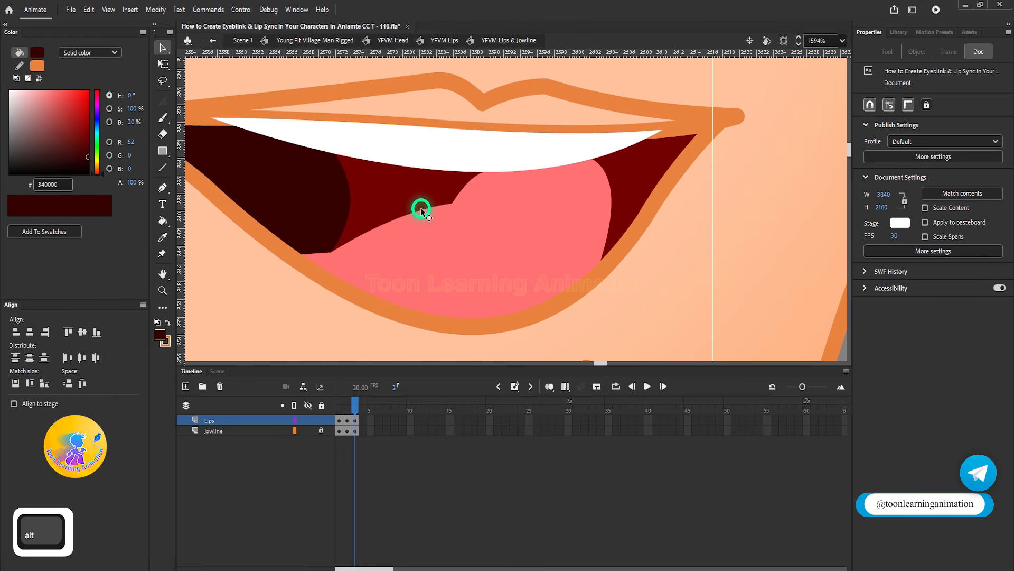
key(ctrl+z)
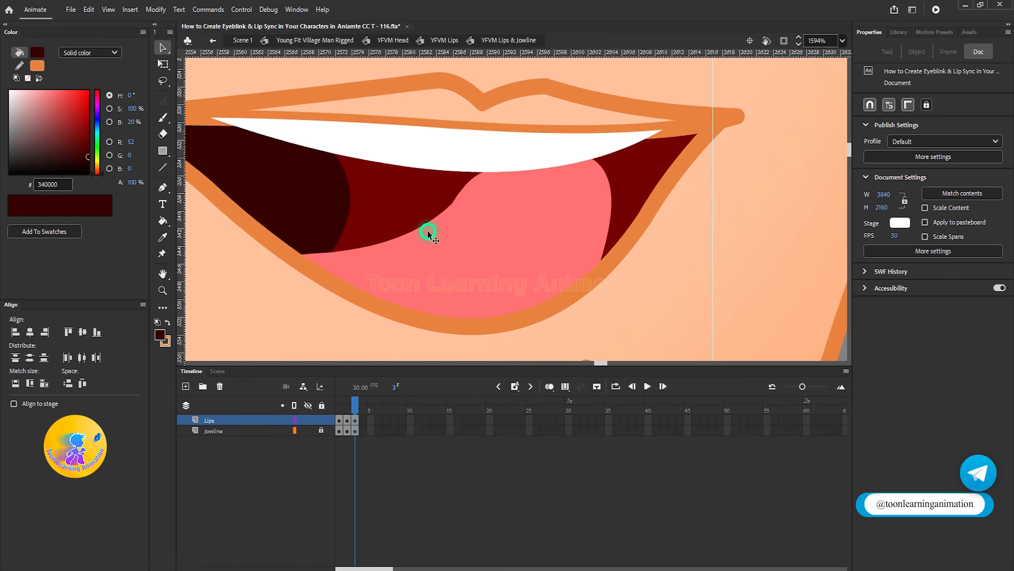
drag(458, 198, 465, 229)
Move the tongue's lower right corner down and inward along the lower lip.
scroll(442, 249, down, 3)
scroll(501, 244, up, 4)
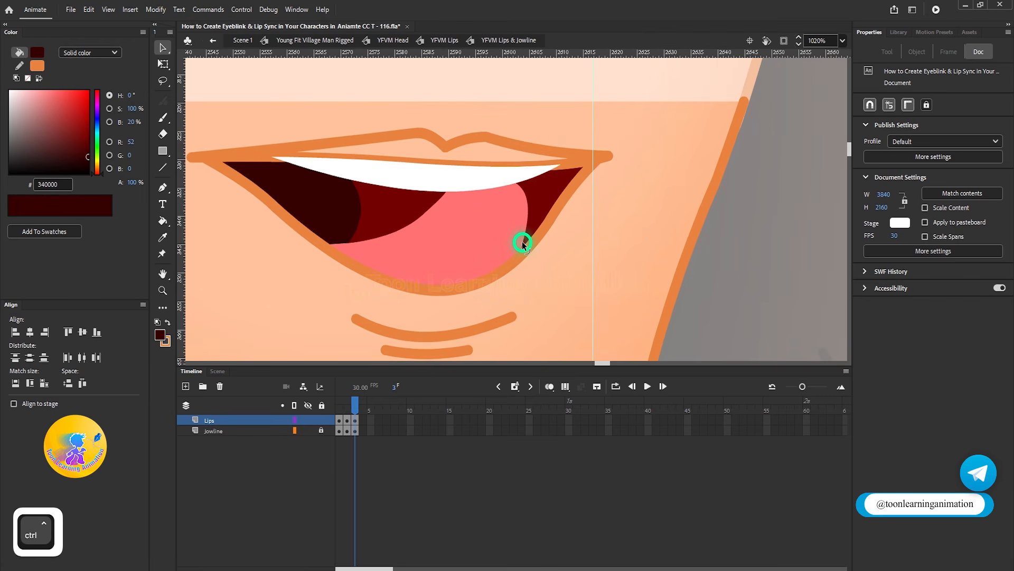
drag(523, 244, 484, 274)
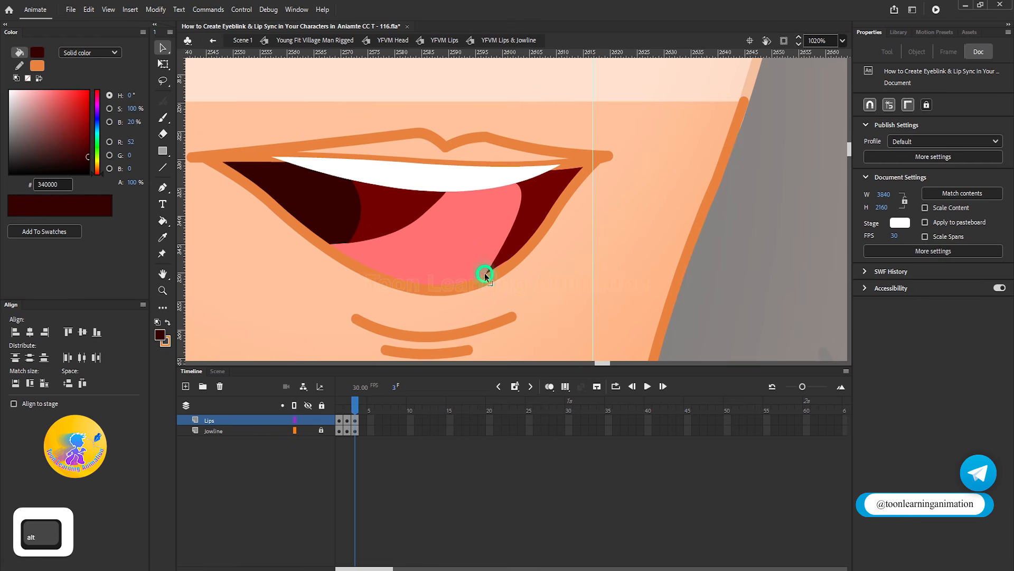
Stretch the dark red fill over the leftover pink sliver beside the tongue and delete the excess fill outside the lower lip.
scroll(502, 236, up, 3)
drag(501, 258, 502, 275)
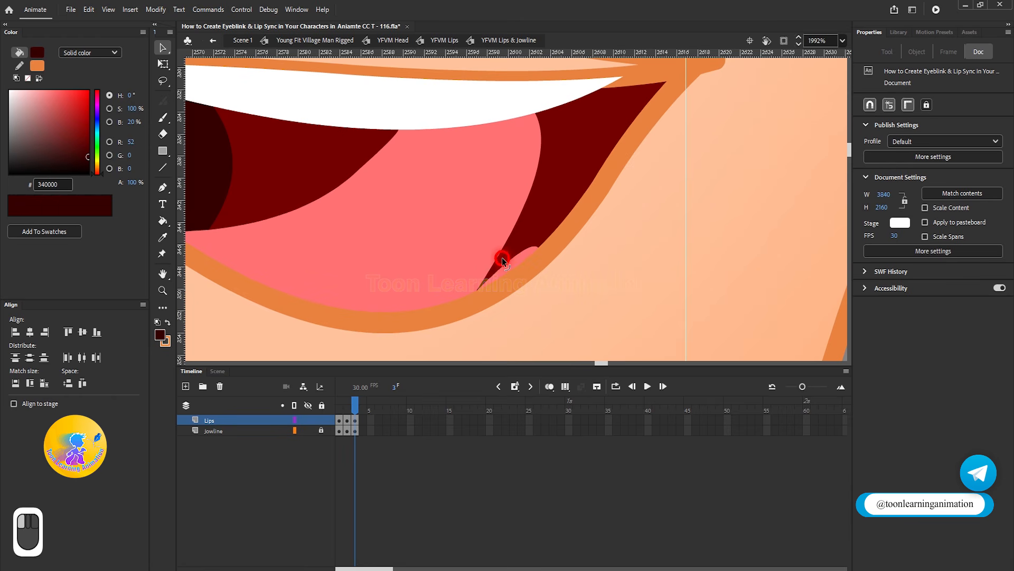
click(525, 258)
click(584, 273)
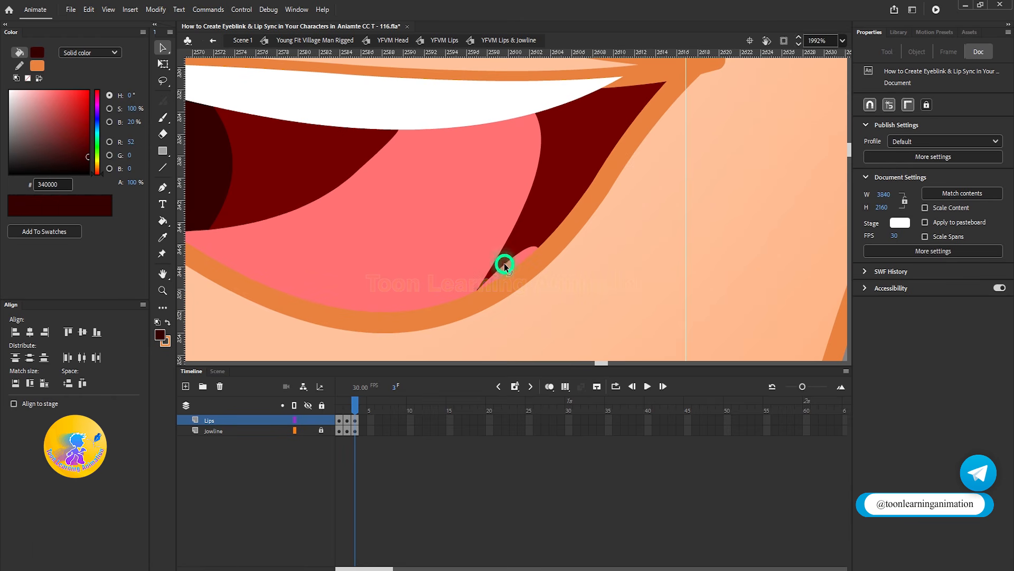
click(516, 262)
click(500, 311)
drag(501, 268, 497, 301)
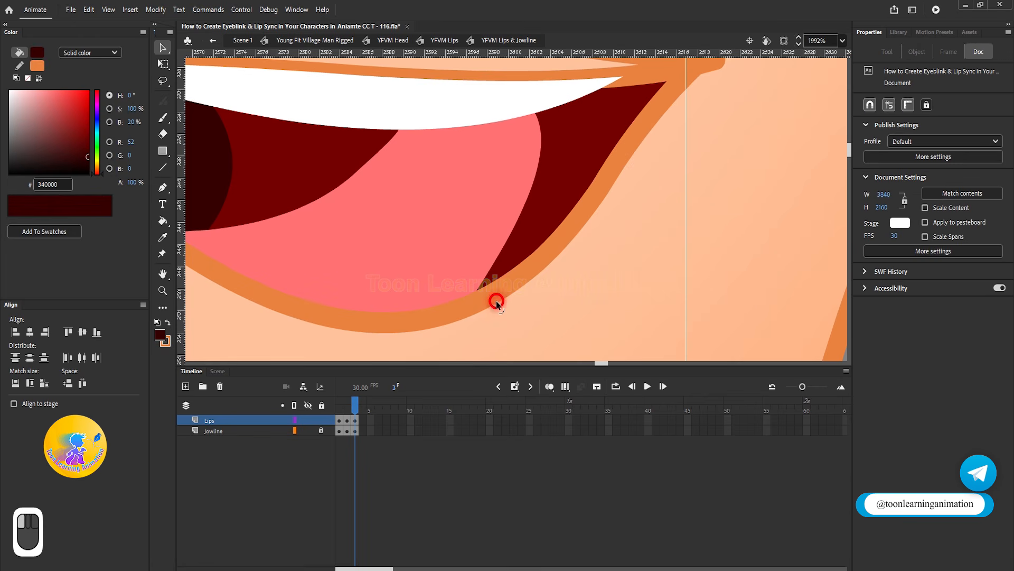
click(527, 303)
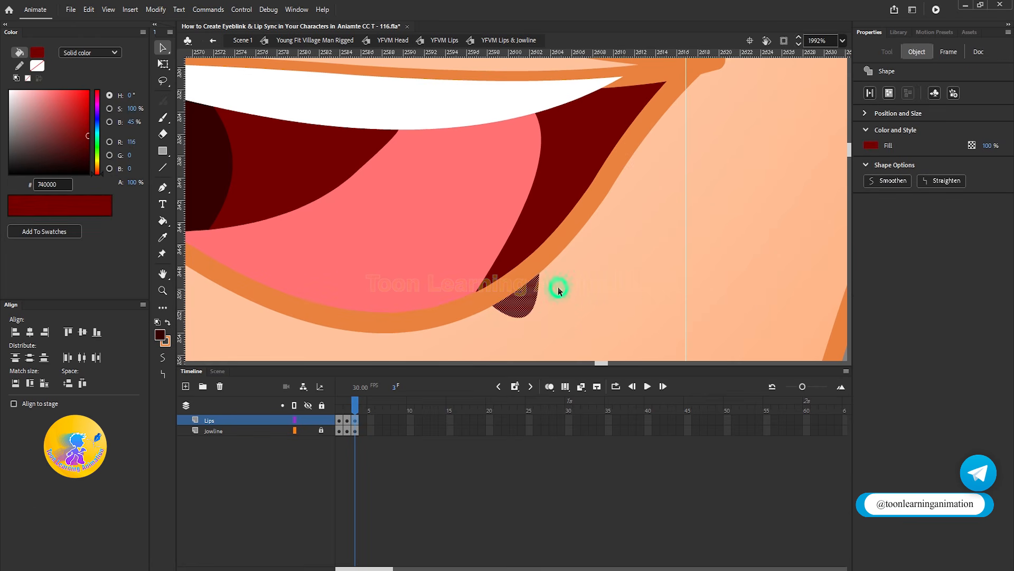
key(Delete)
Break the grouped upper teeth on frame 3 apart into plain shapes.
ctrl+scroll(523, 281, down, 10)
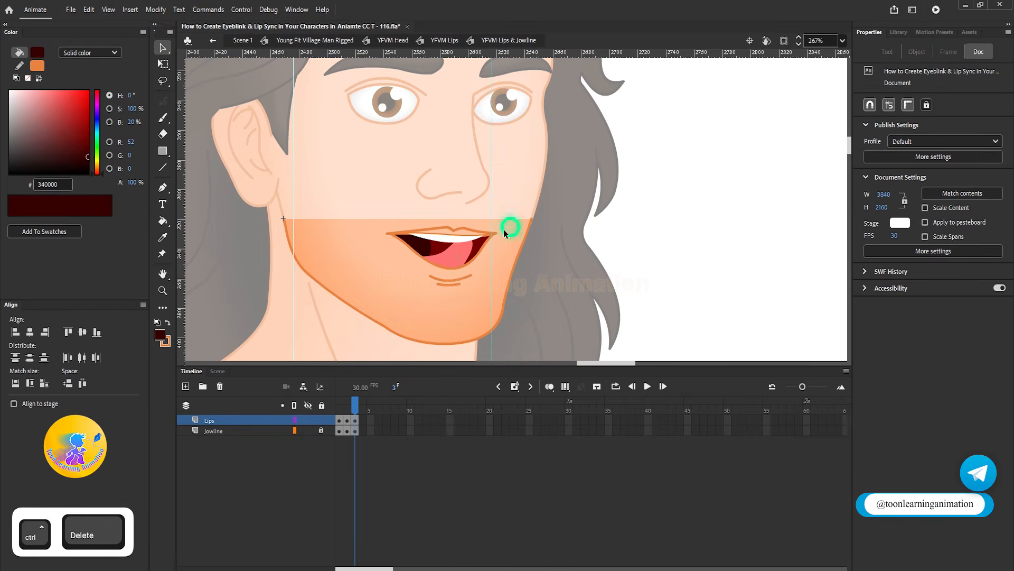
ctrl+scroll(444, 252, up, 4)
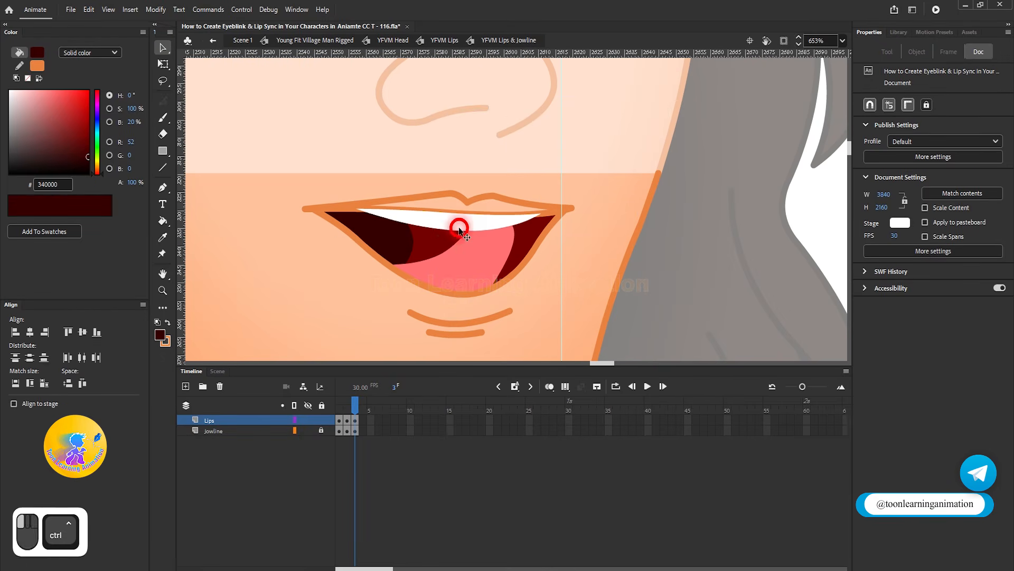
click(475, 221)
key(ctrl+b)
click(563, 275)
ctrl+scroll(480, 271, down, 4)
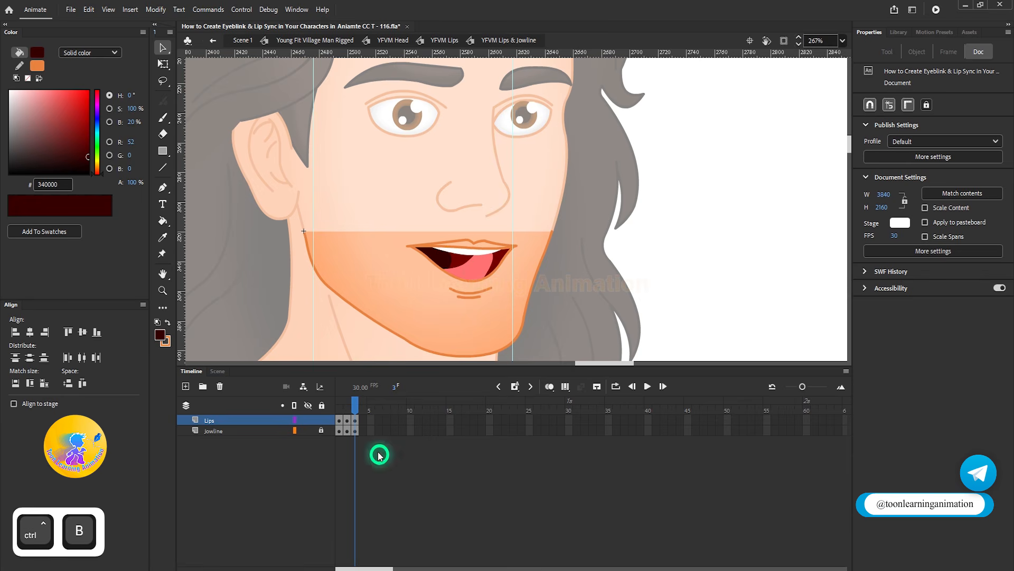
Insert keyframes at frame 4 on the Lips and Jowline layers.
click(347, 404)
click(350, 405)
drag(346, 404, 355, 412)
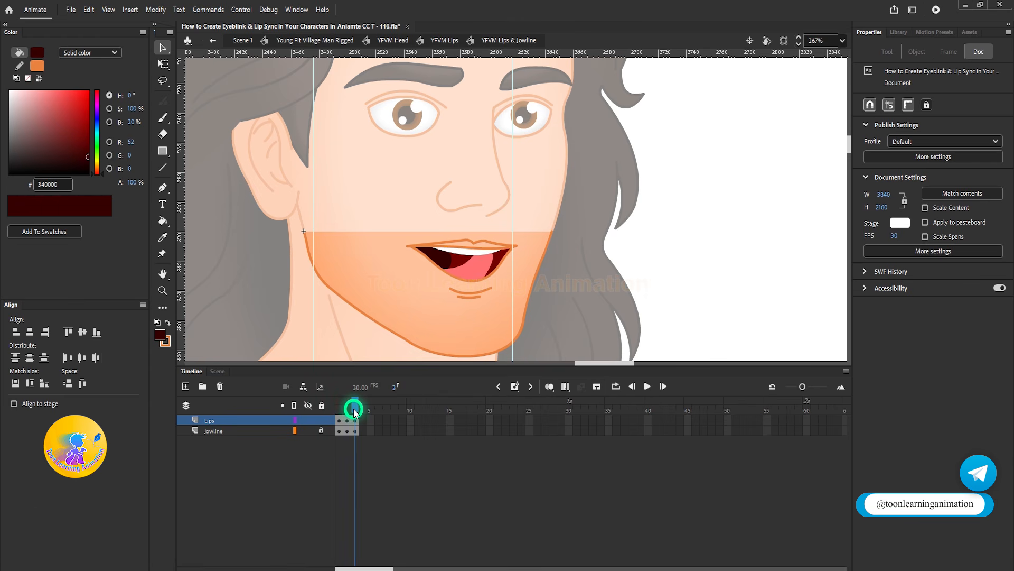
click(346, 432)
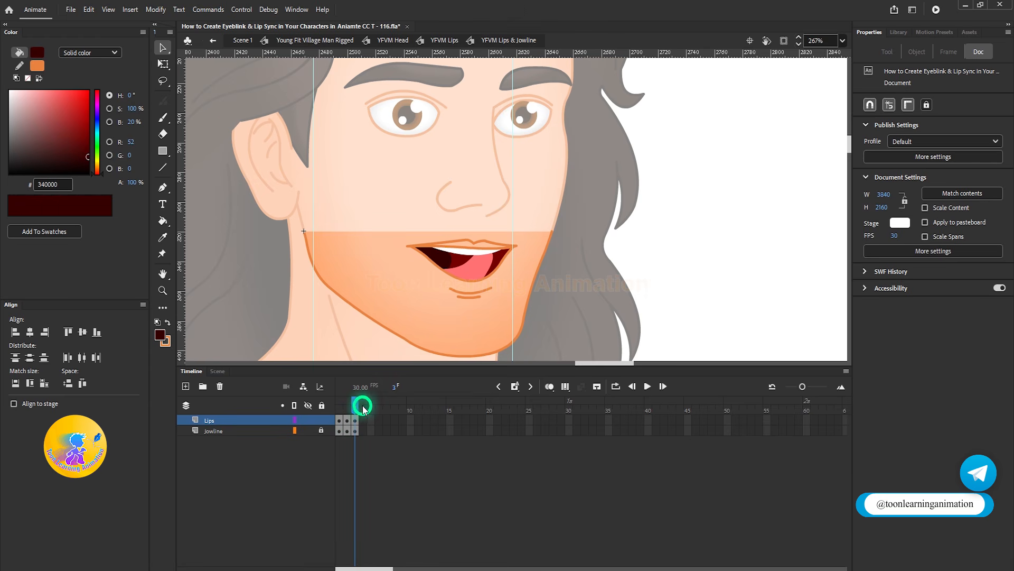
key(F6)
Replace the mouth artwork on frame 4 of the Lips layer with a copy of frame 2's mouth, pasted in place.
scroll(510, 265, up, 3)
drag(523, 276, 526, 249)
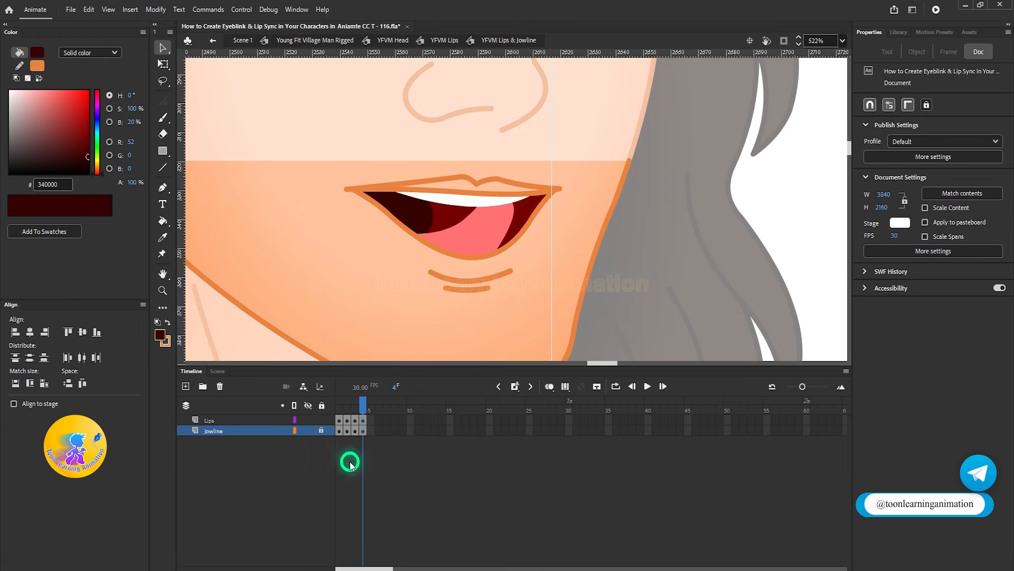
click(347, 406)
drag(297, 134, 691, 352)
key(ctrl+c)
click(368, 404)
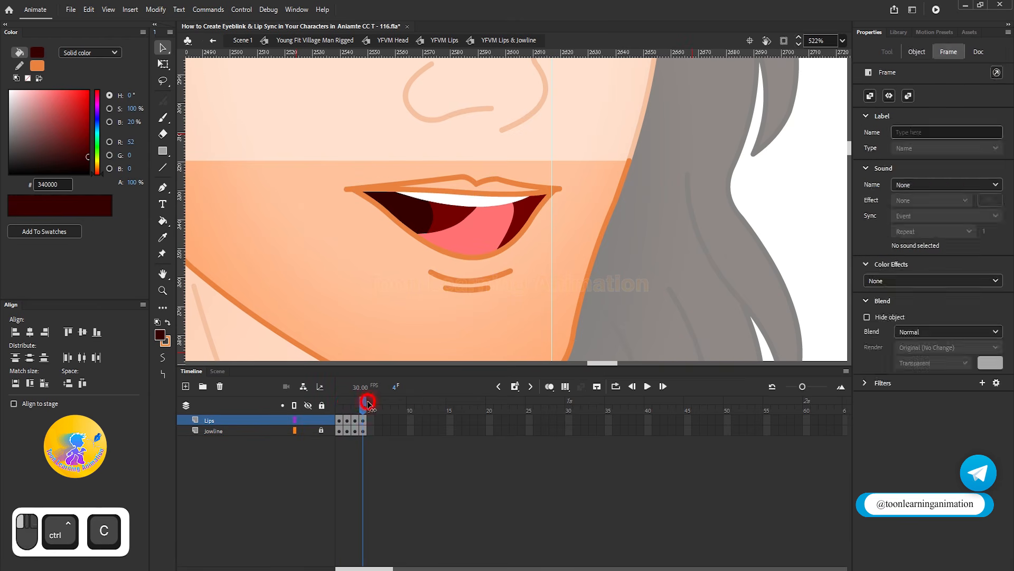
click(363, 420)
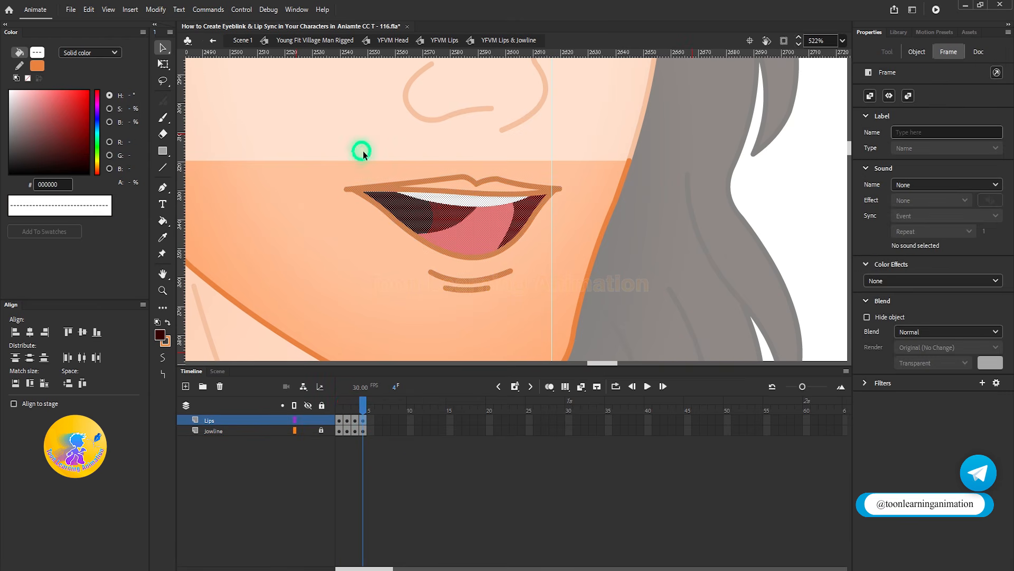
key(Delete)
key(ctrl+shift+v)
click(671, 245)
Squash the mouth on frame 4 slightly in height about its centre with Free Transform, leaving out the chin lines.
mouse_move(301, 147)
mouse_down()
mouse_move(616, 308)
mouse_move(661, 267)
mouse_up()
click(164, 61)
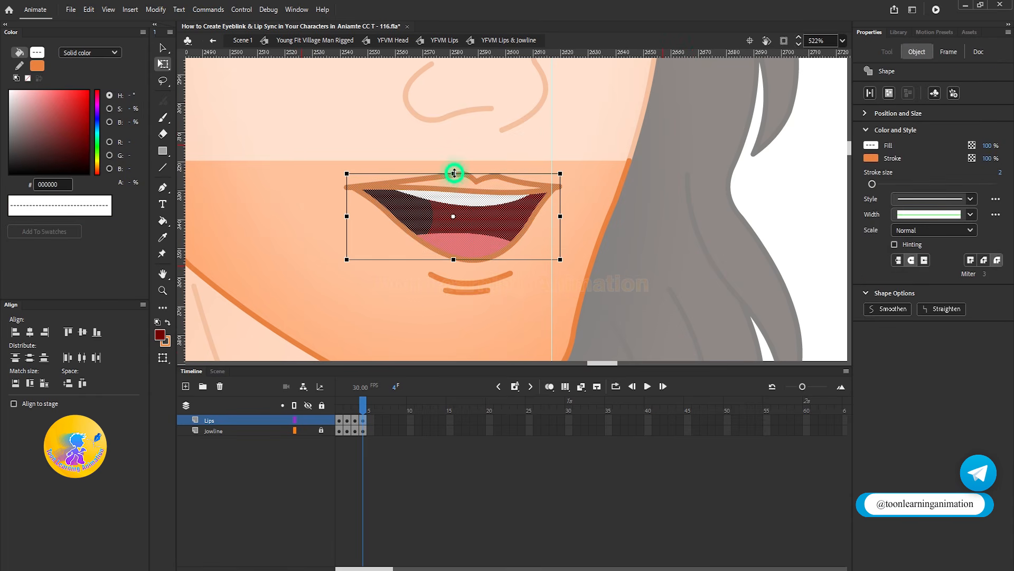
drag(454, 173, 454, 180)
Nudge the two chin lines below the lips upward and compare the mouth against frame 3.
drag(419, 269, 544, 317)
key(Up)
key(Up)
key(Up)
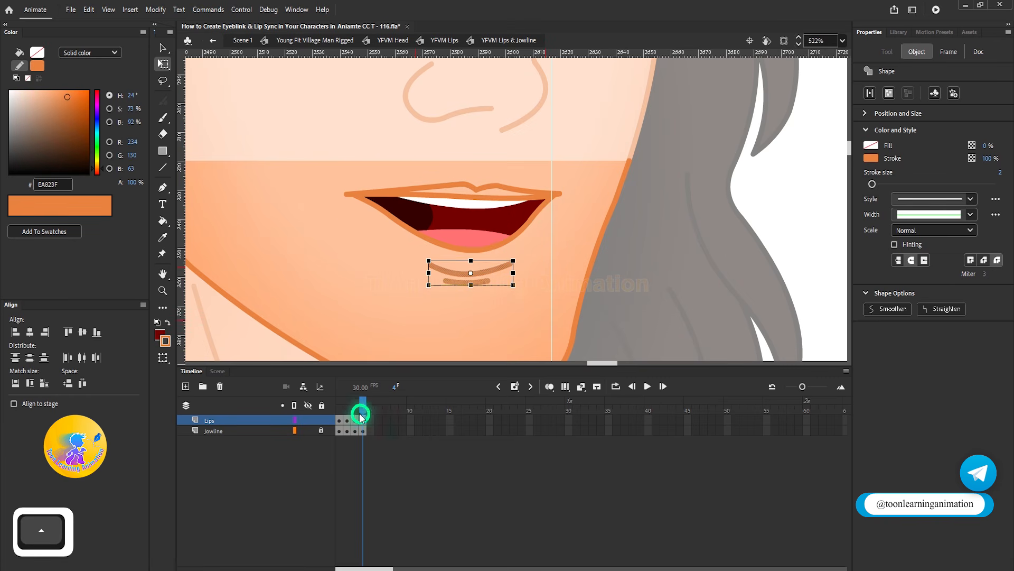
click(356, 405)
drag(356, 406, 362, 407)
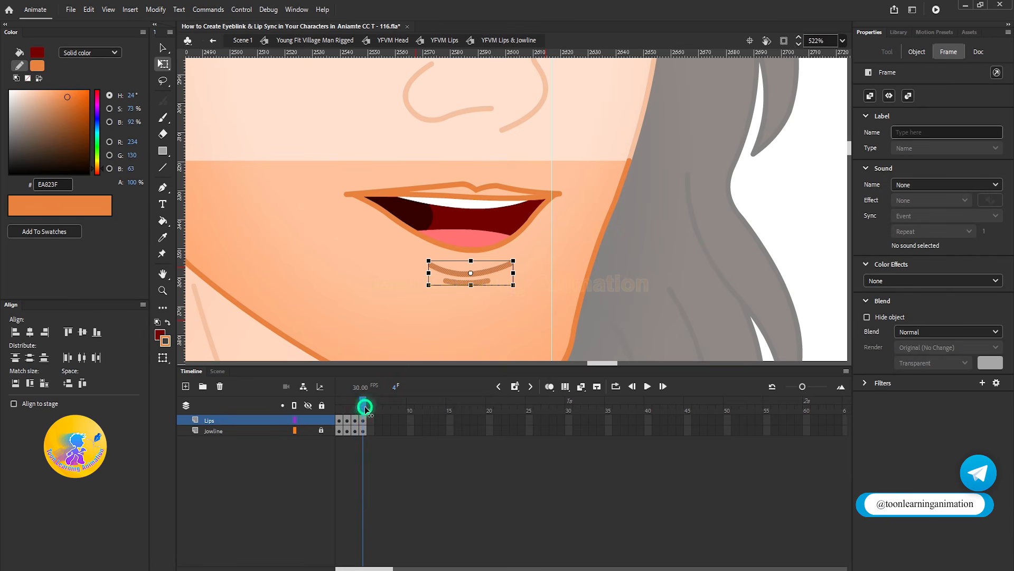
ctrl+scroll(467, 203, up, 4)
key(v)
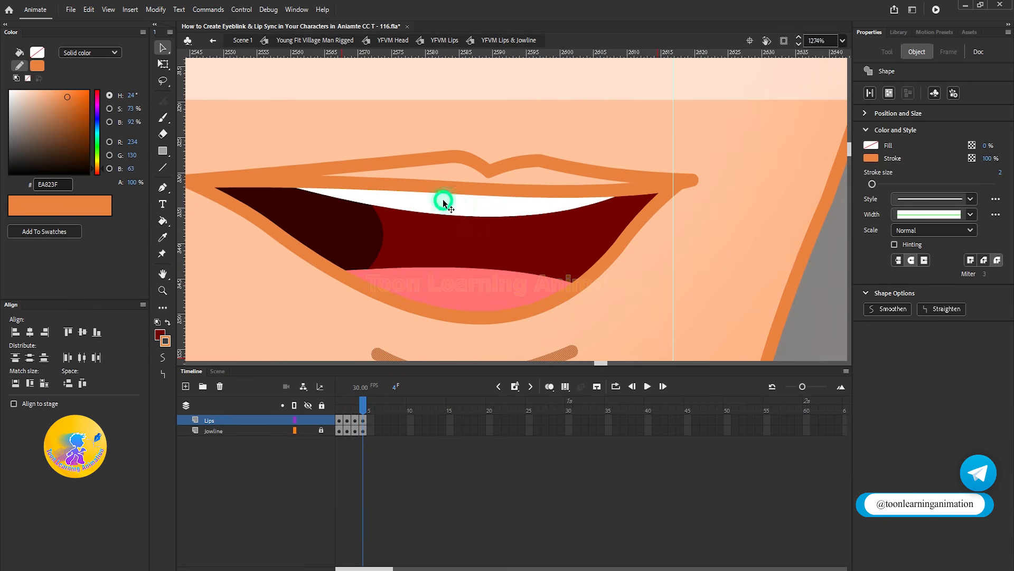
drag(448, 217, 445, 256)
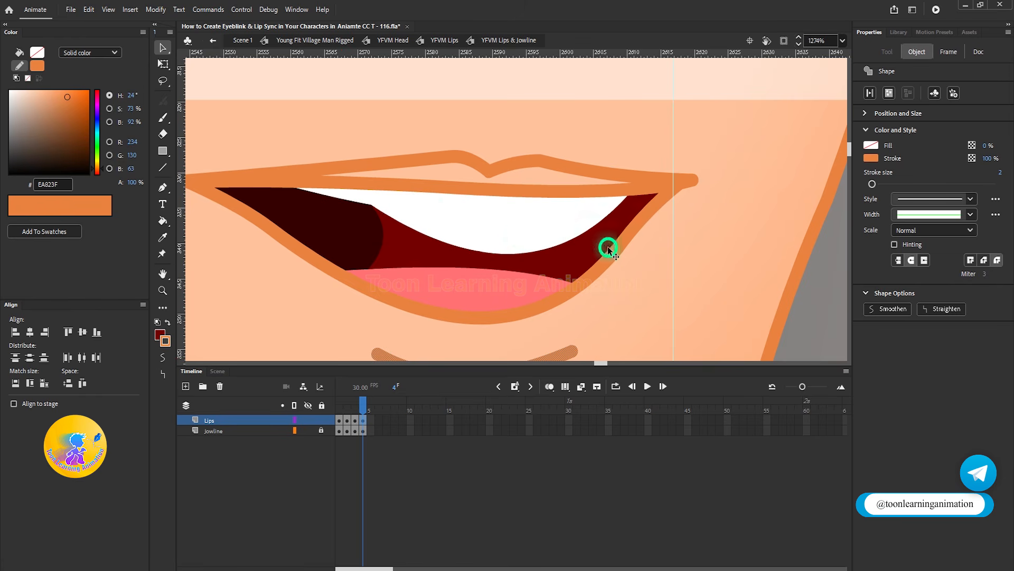
drag(352, 202, 350, 226)
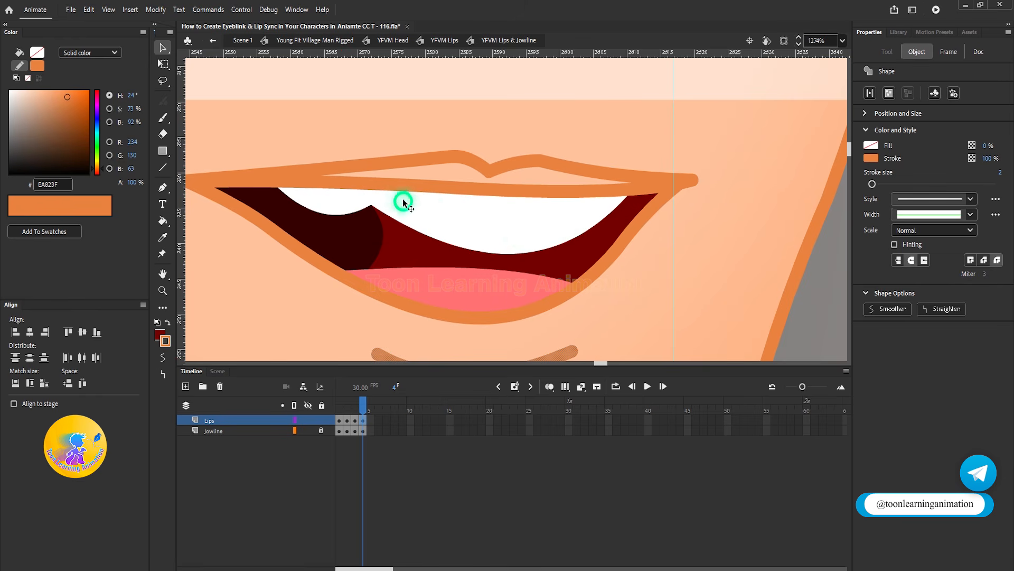
drag(371, 205, 377, 227)
key(ctrl+z)
key(ctrl+z)
key(ctrl+z)
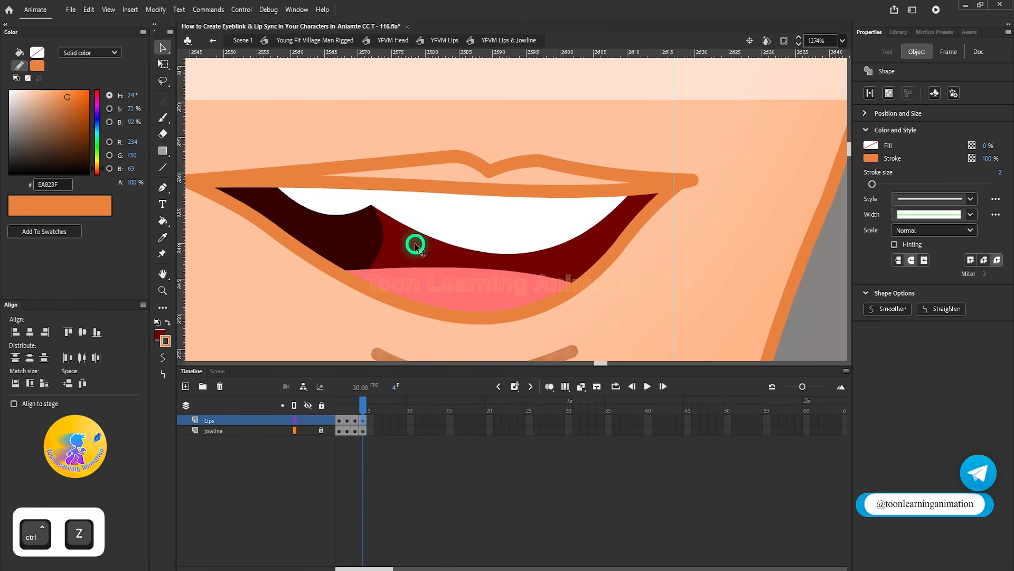
Group the white upper teeth on frame 4 and open the group for editing.
click(483, 211)
key(ctrl+g)
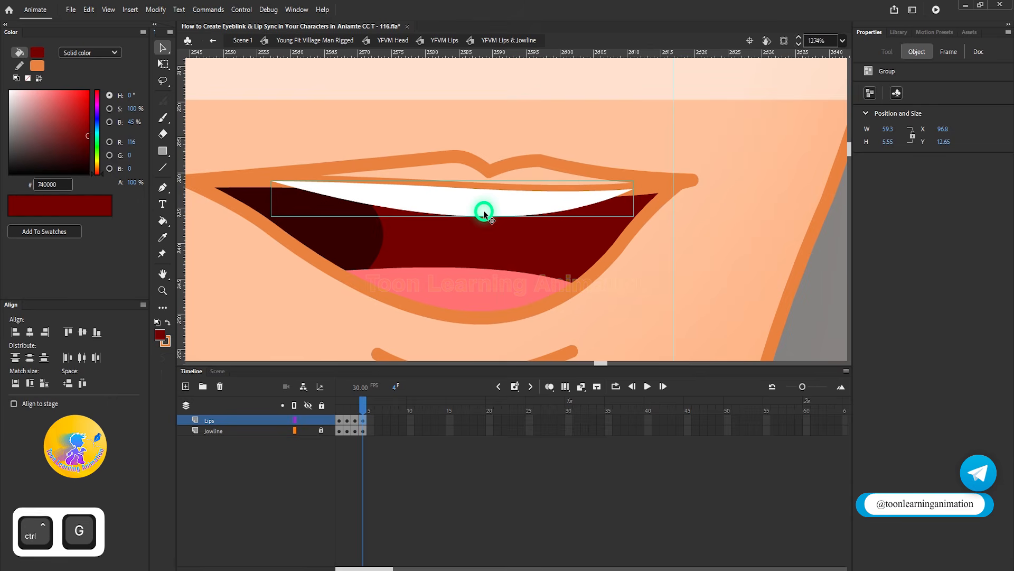
double_click(484, 213)
click(562, 257)
Pull the teeth's lower edge down into a slightly deeper, smooth curve and break the group apart.
drag(505, 218, 502, 229)
mouse_move(392, 222)
mouse_down()
mouse_move(362, 224)
mouse_move(374, 227)
mouse_up()
drag(499, 246, 520, 231)
double_click(722, 270)
key(ctrl+b)
click(754, 278)
click(163, 167)
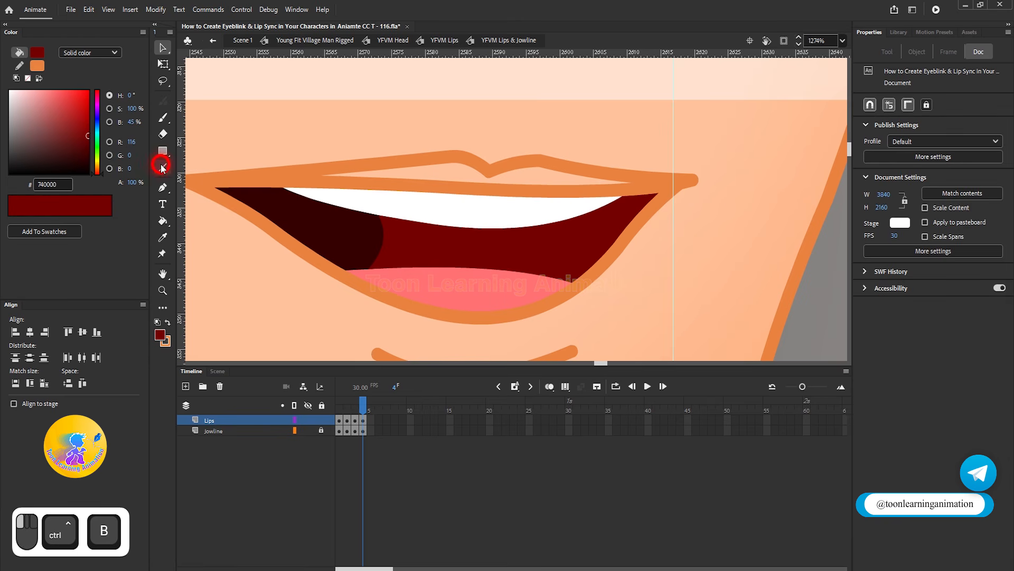
drag(331, 265, 593, 269)
mouse_move(523, 267)
mouse_down()
mouse_move(512, 273)
mouse_move(528, 288)
mouse_up()
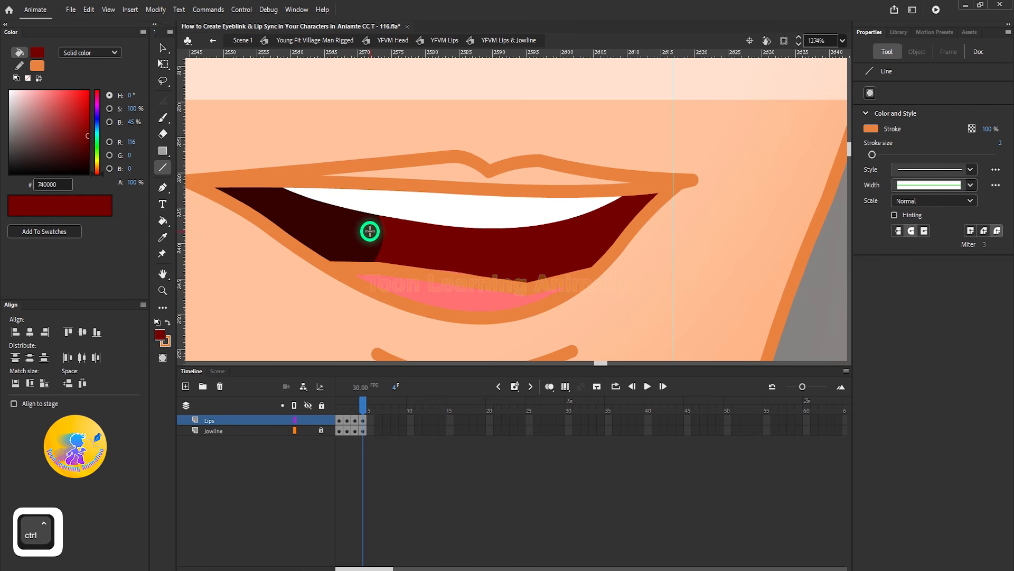
key(ctrl+z)
key(ctrl+z)
Draw an orange line across the mouth along the tongue's upper edge in object drawing mode and break it apart.
click(161, 359)
drag(335, 268, 588, 278)
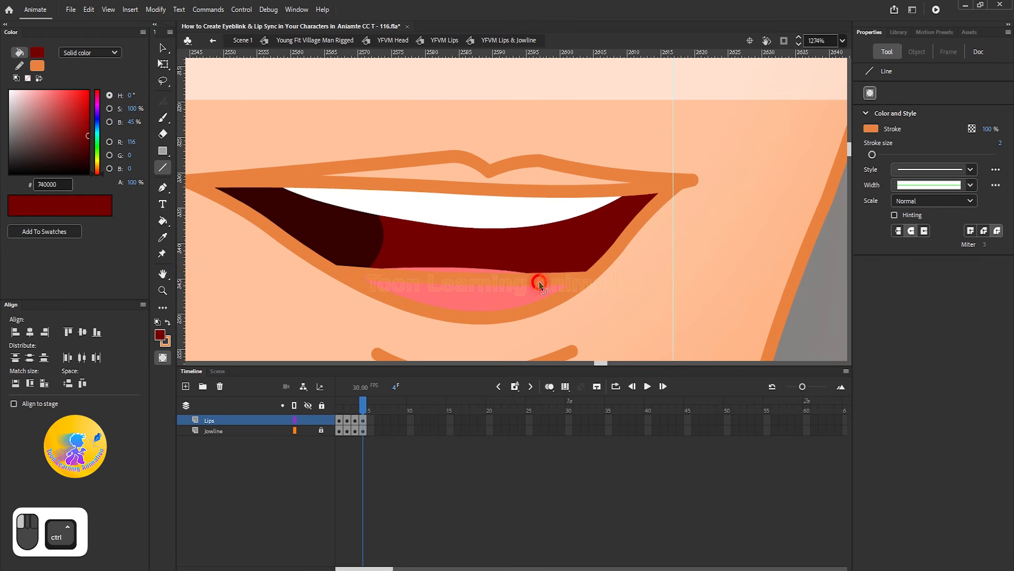
ctrl+click(540, 283)
ctrl+click(690, 317)
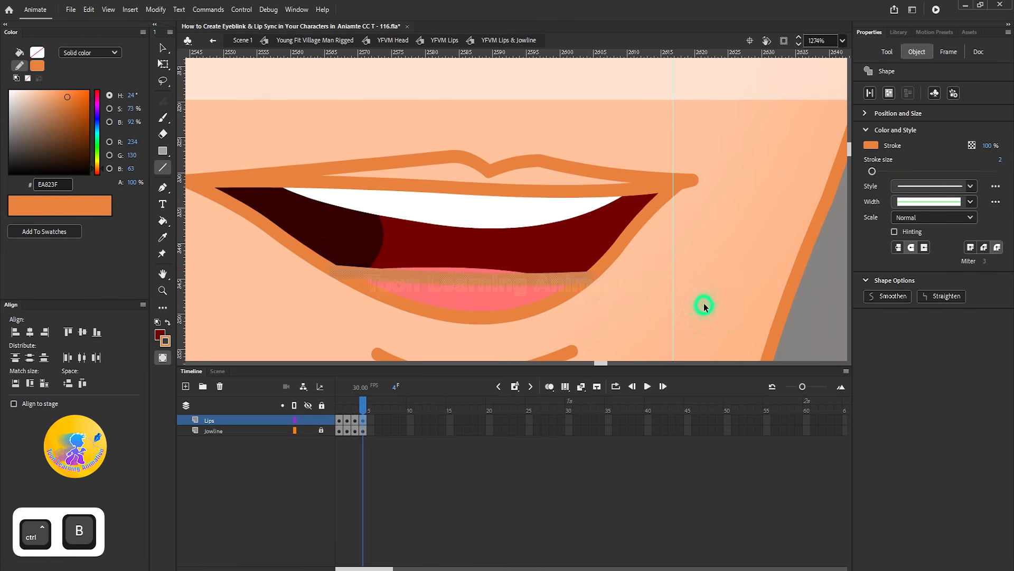
Fill the area below the orange line on frame 4 with the upper teeth's white and delete the line.
click(162, 237)
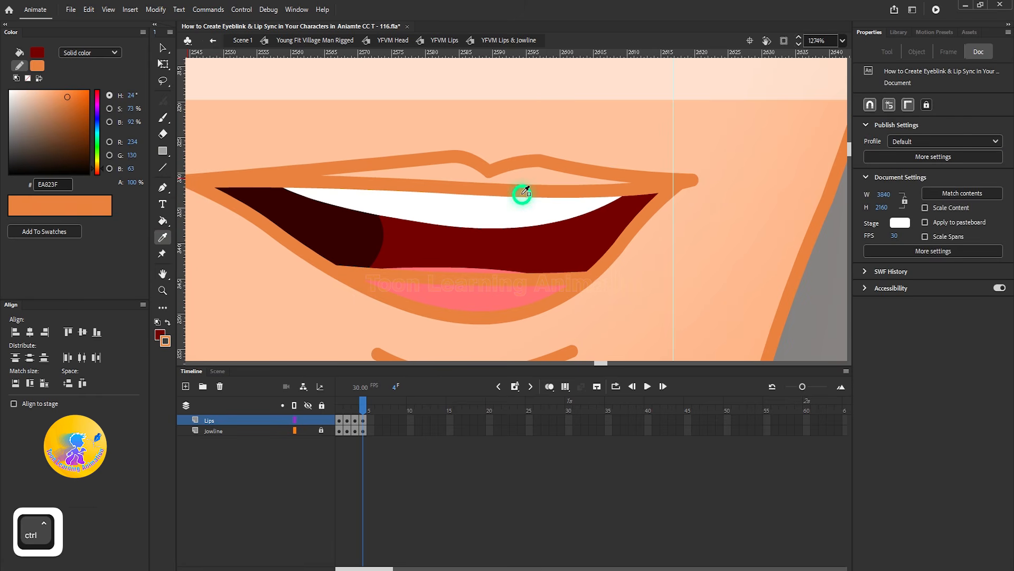
click(502, 217)
click(426, 301)
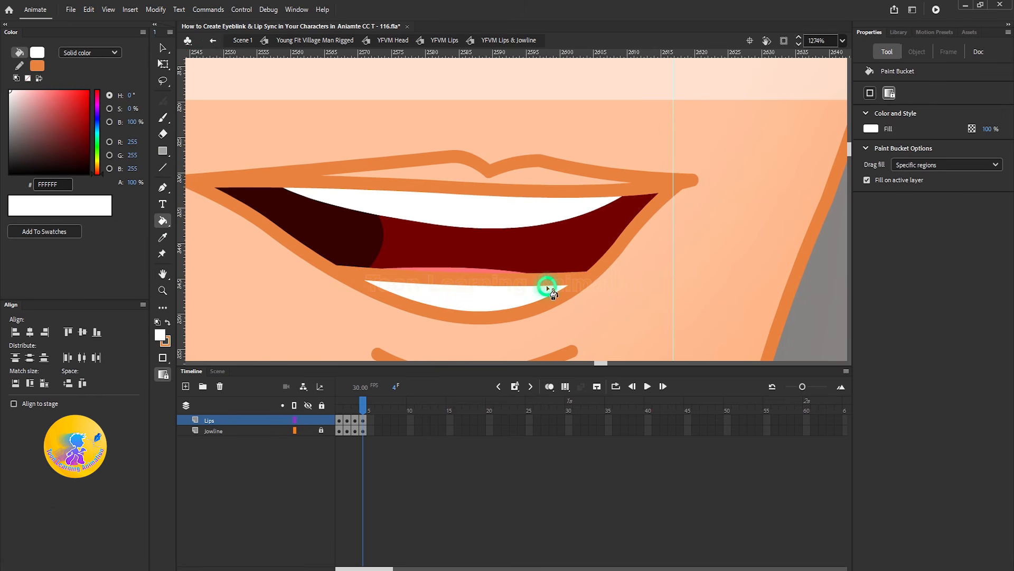
key(v)
click(477, 281)
key(Delete)
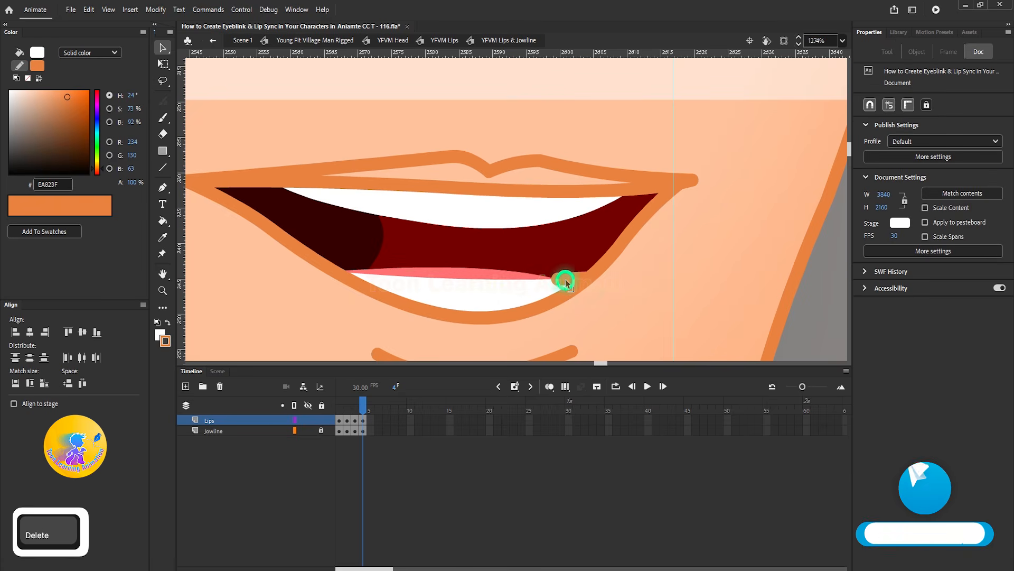
Thin the leftover orange line segment beside the lower teeth, fill the sliver beneath it white, and delete the segment.
scroll(565, 282, up, 2)
click(556, 266)
drag(967, 173, 865, 173)
click(623, 293)
scroll(623, 293, up, 1)
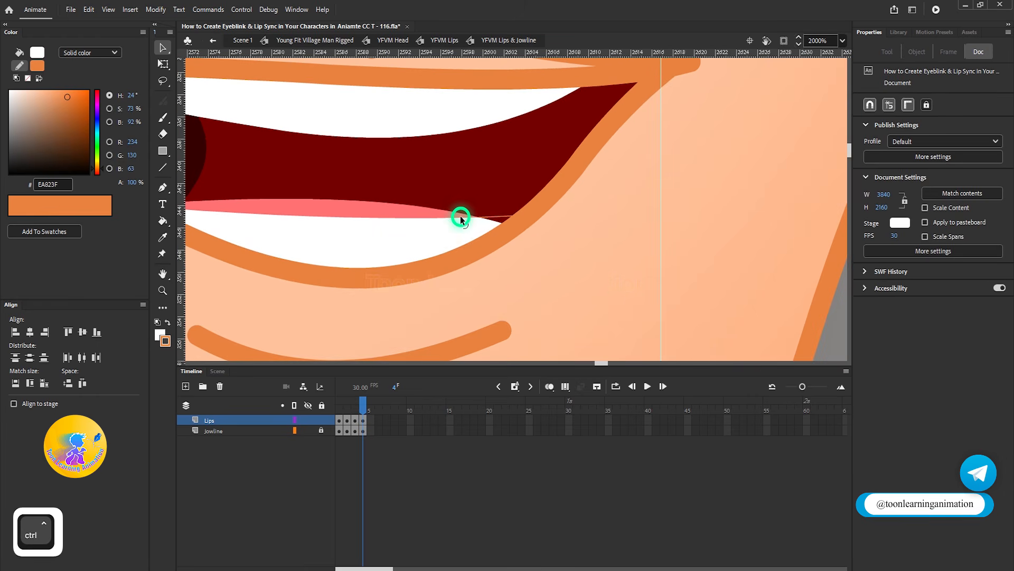
key(k)
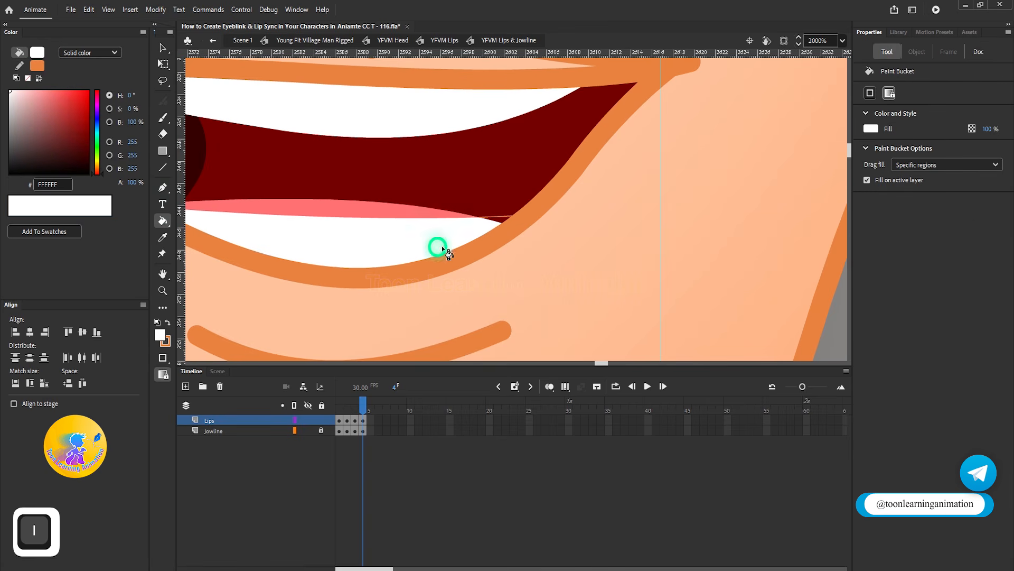
click(163, 47)
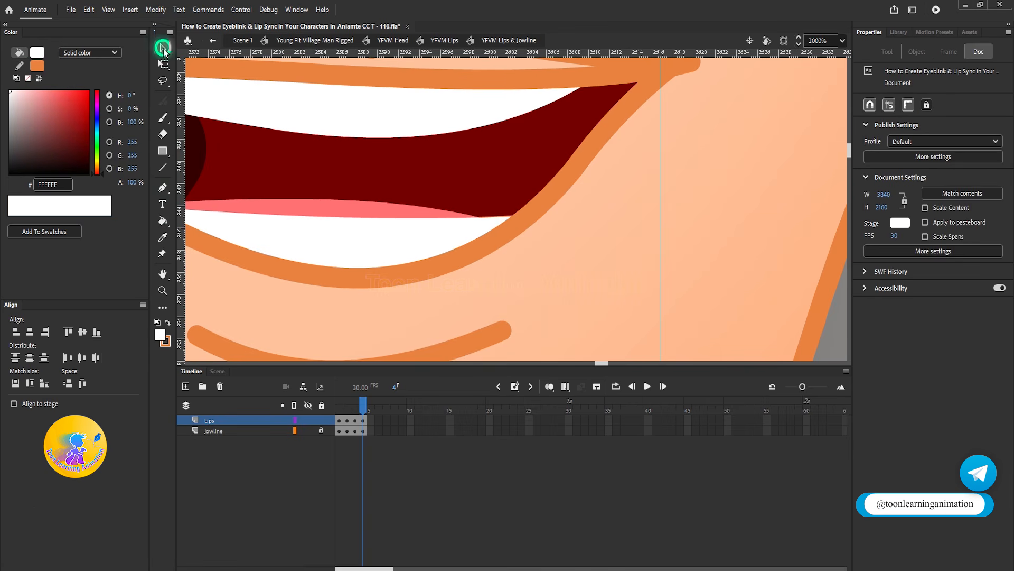
click(502, 214)
key(Delete)
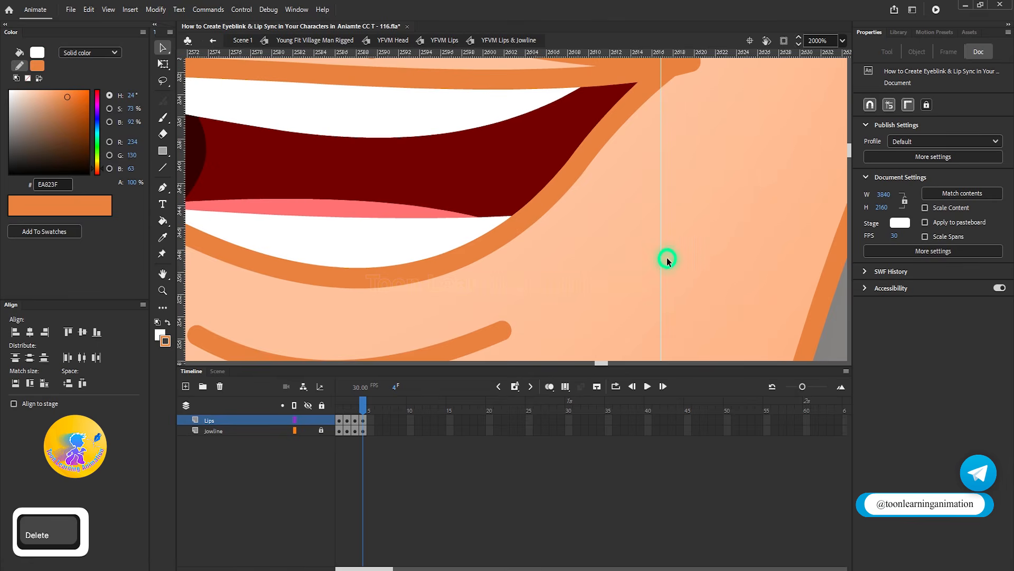
Squash the frame 4 mouth slightly from its upper edge with Free Transform and compare it against the neighbouring frames.
scroll(626, 241, down, 5)
scroll(523, 230, down, 5)
scroll(496, 224, up, 3)
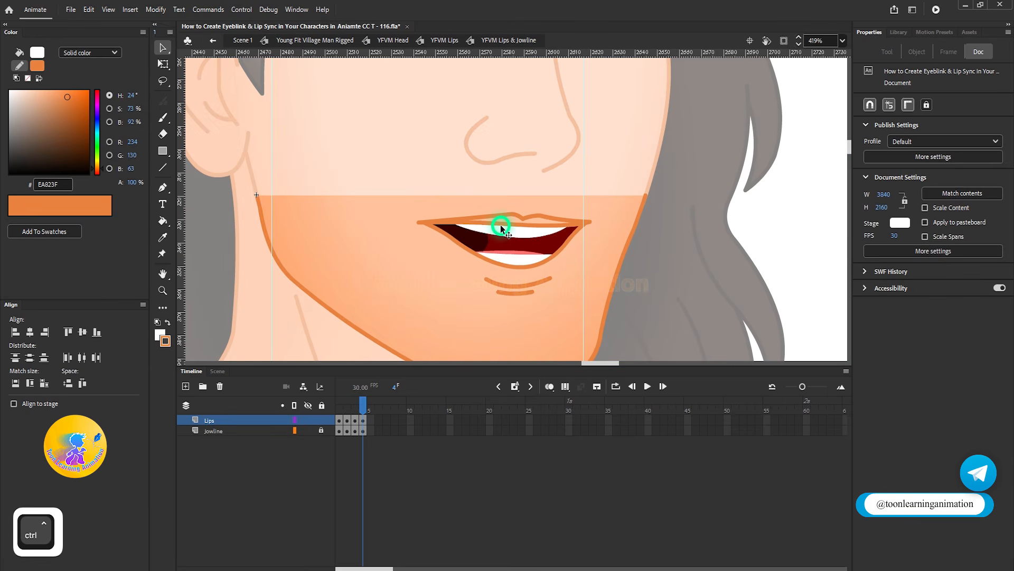
click(351, 404)
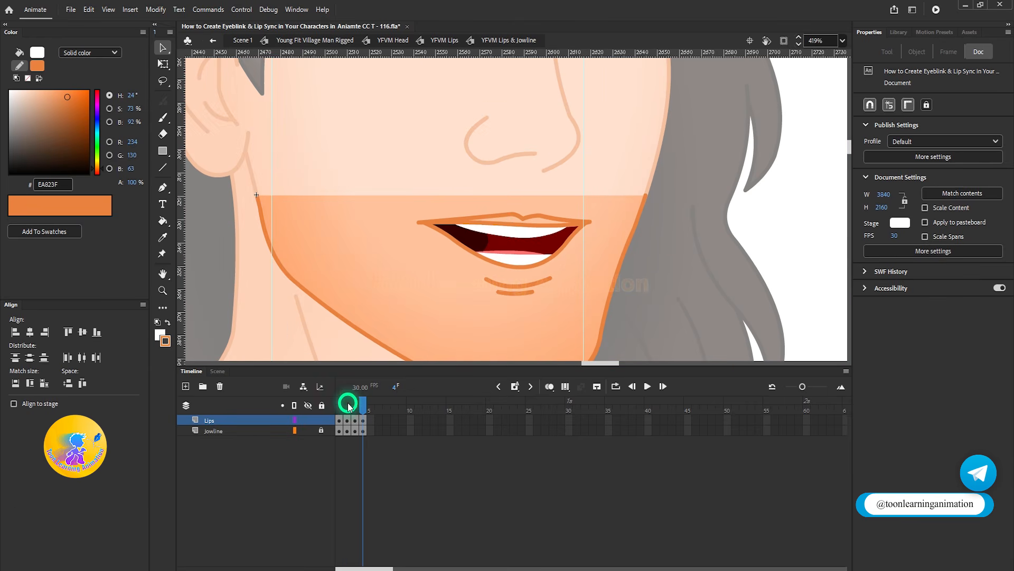
drag(365, 405, 376, 404)
drag(362, 171, 629, 272)
key(q)
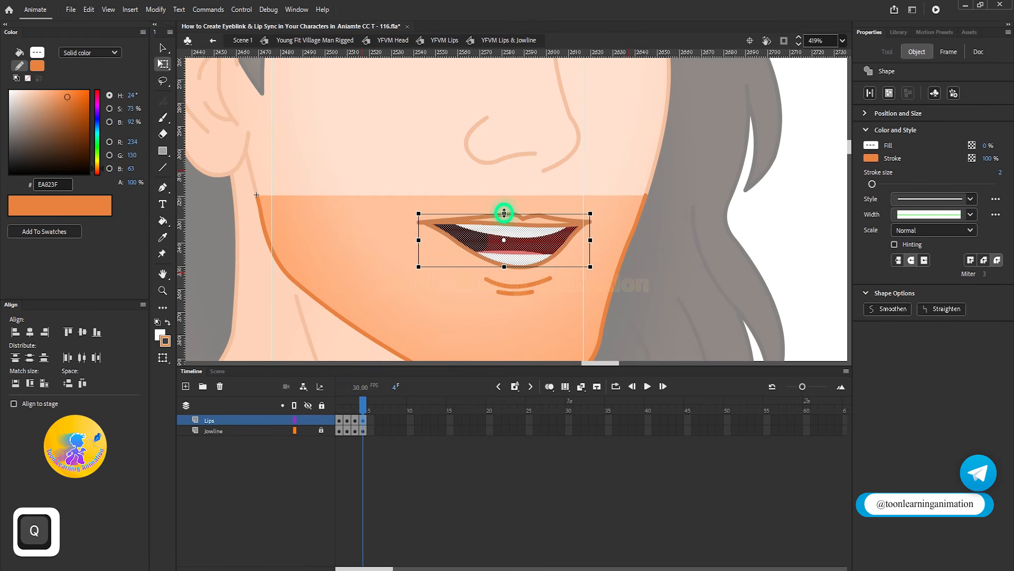
drag(504, 213, 507, 215)
click(663, 233)
drag(362, 405, 365, 406)
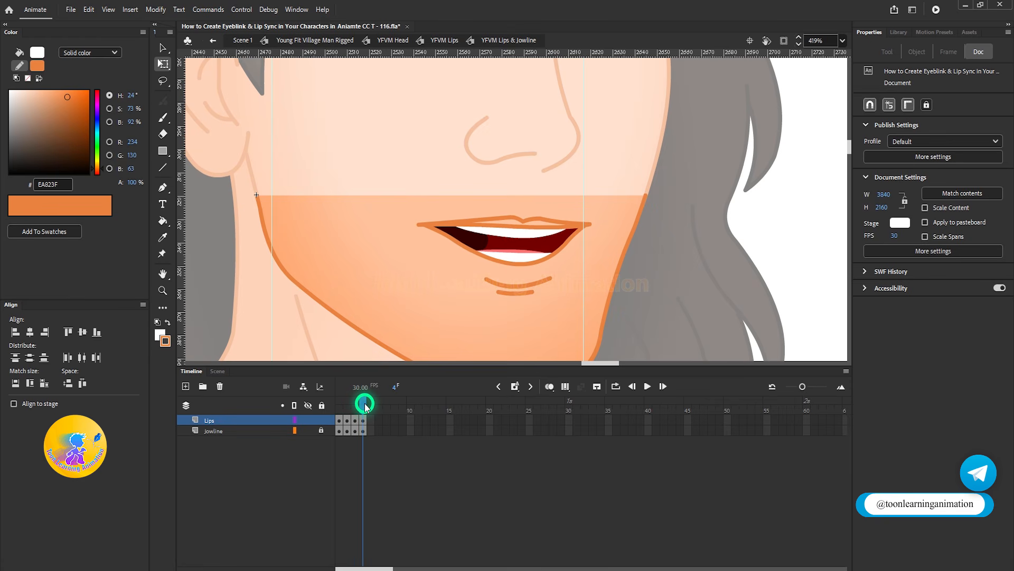
Insert keyframes at frame 5 on the Lips and Jowline layers.
click(373, 404)
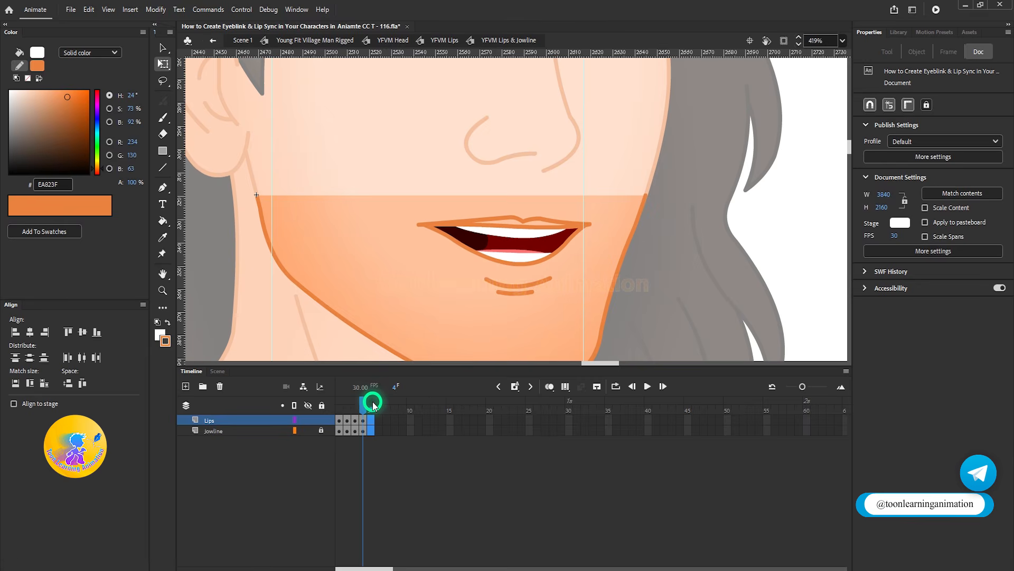
key(F6)
scroll(582, 296, up, 3)
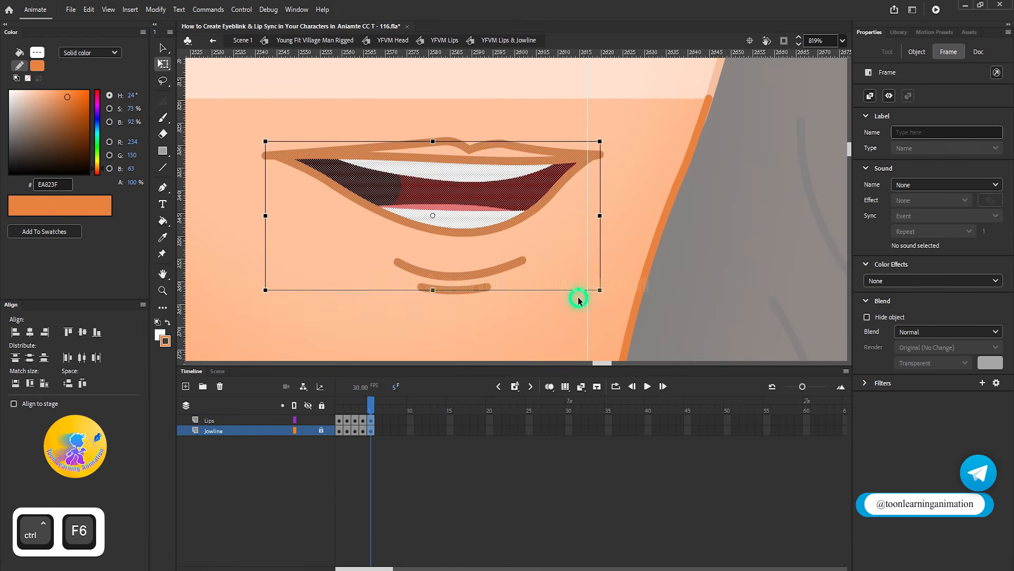
key(v)
click(729, 271)
scroll(497, 280, down, 2)
mouse_move(370, 405)
mouse_down()
mouse_move(355, 405)
mouse_move(370, 406)
mouse_up()
Flatten and slightly widen the lips on frame 5, and nudge the two chin lines upward.
drag(293, 163, 670, 254)
click(164, 66)
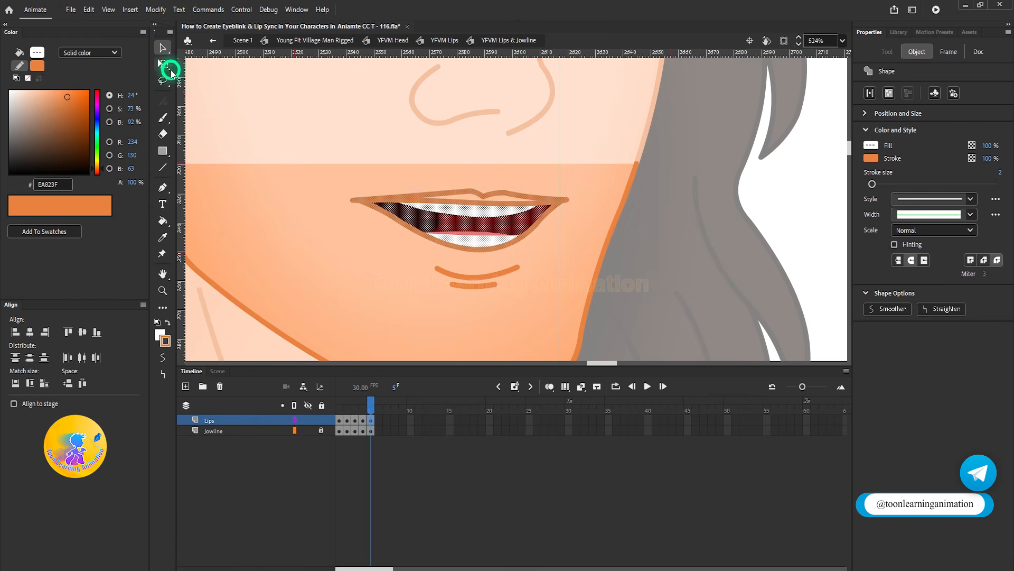
scroll(471, 206, up, 1)
drag(456, 186, 456, 191)
drag(593, 223, 601, 223)
click(537, 294)
drag(392, 263, 573, 315)
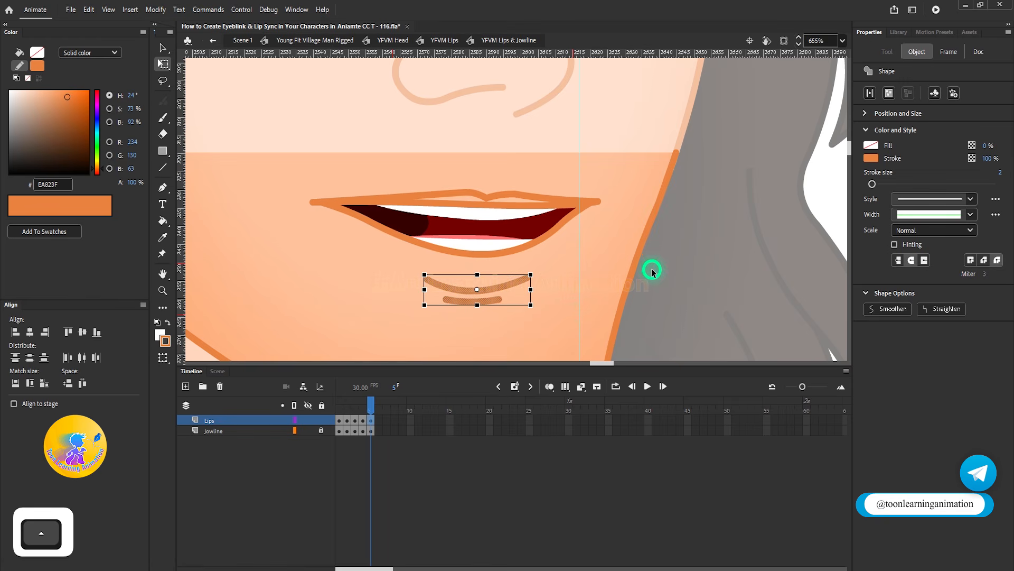
click(724, 253)
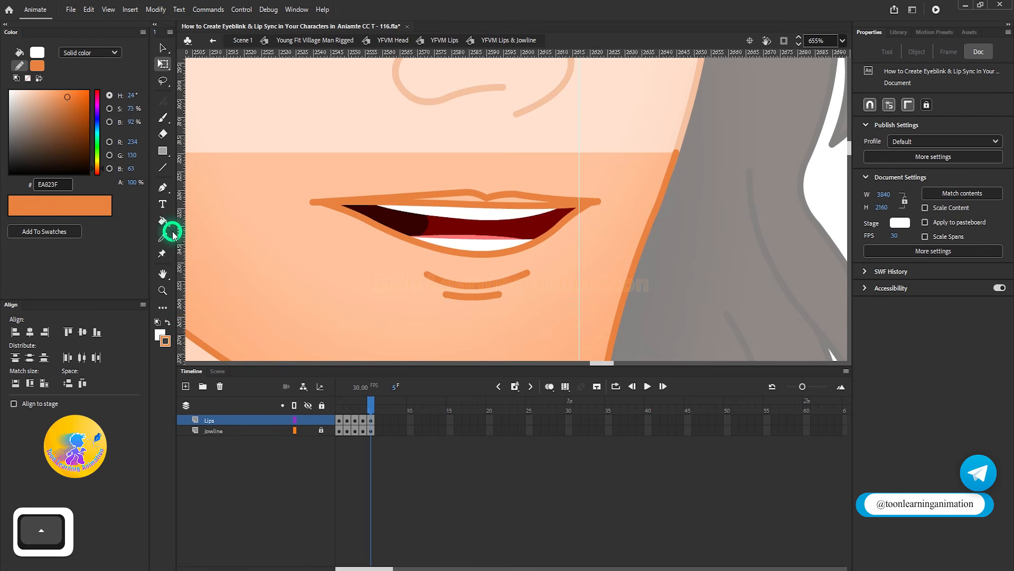
Fill the dark areas inside the frame 5 mouth with the teeth's white.
click(448, 212)
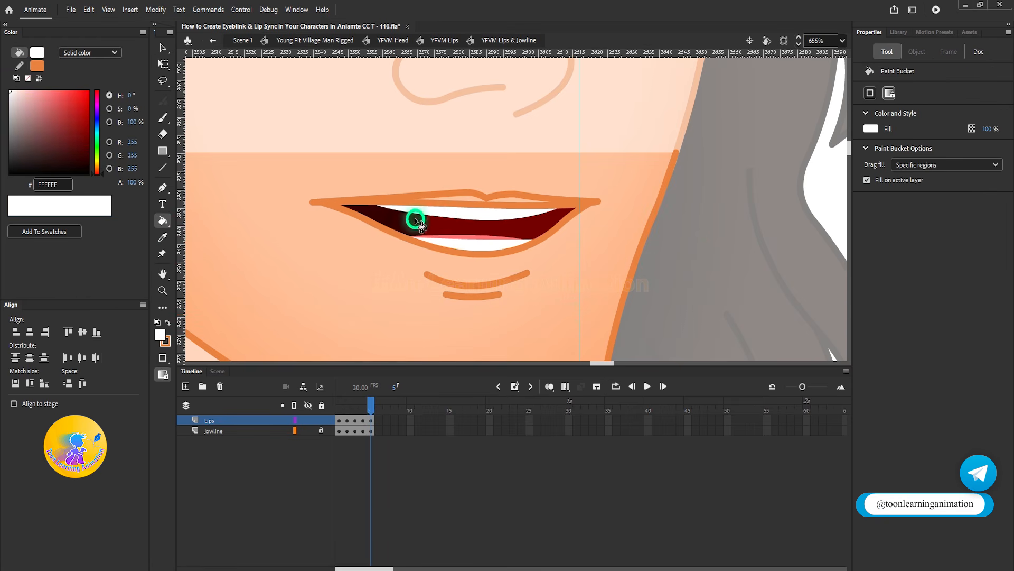
click(415, 222)
click(466, 223)
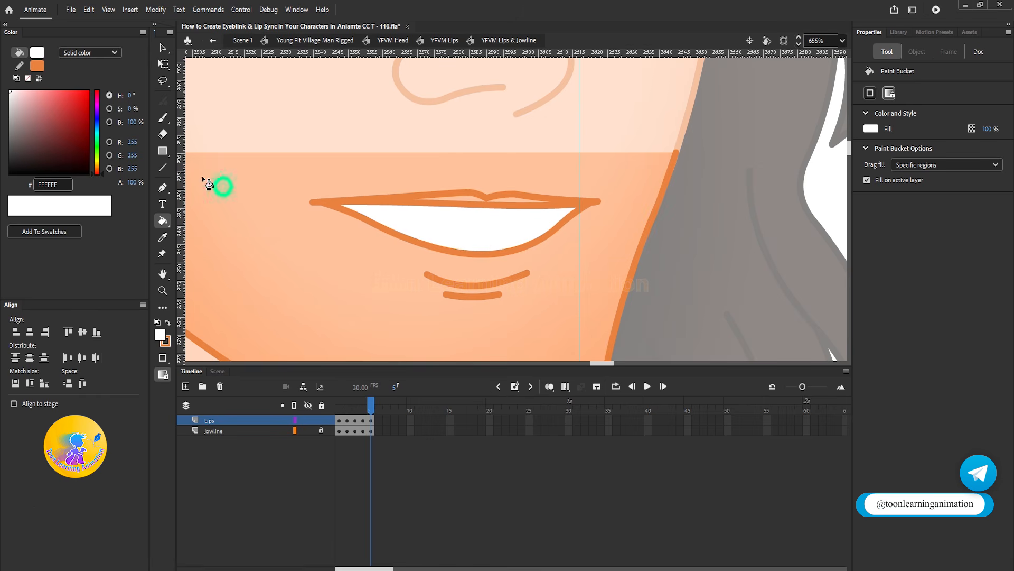
Draw a thin line about 45.5 px wide across the white teeth and bend it into a gentle downward curve.
click(162, 174)
scroll(461, 233, up, 2)
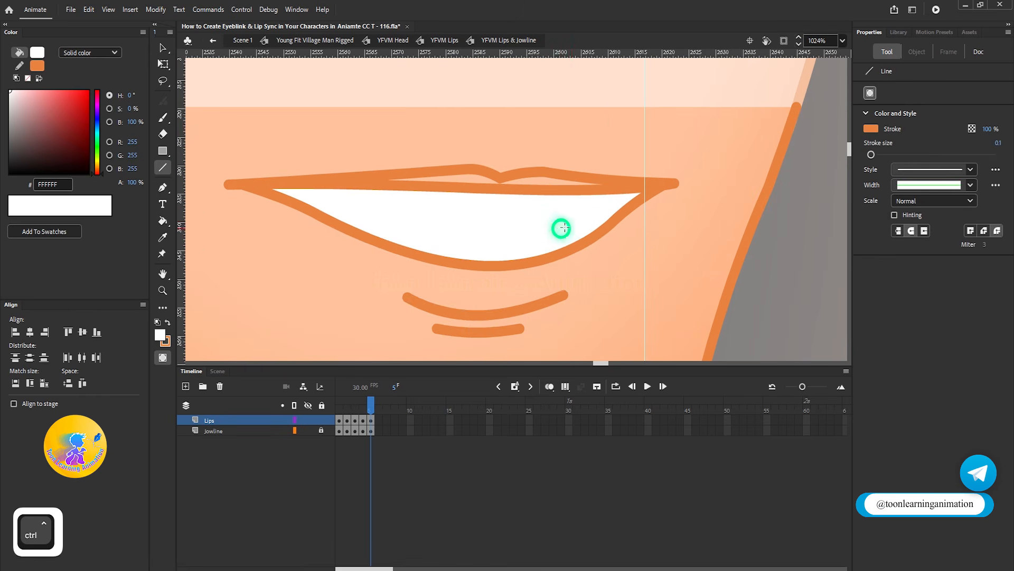
drag(576, 218, 380, 210)
click(163, 46)
click(498, 204)
drag(474, 218, 480, 224)
click(478, 231)
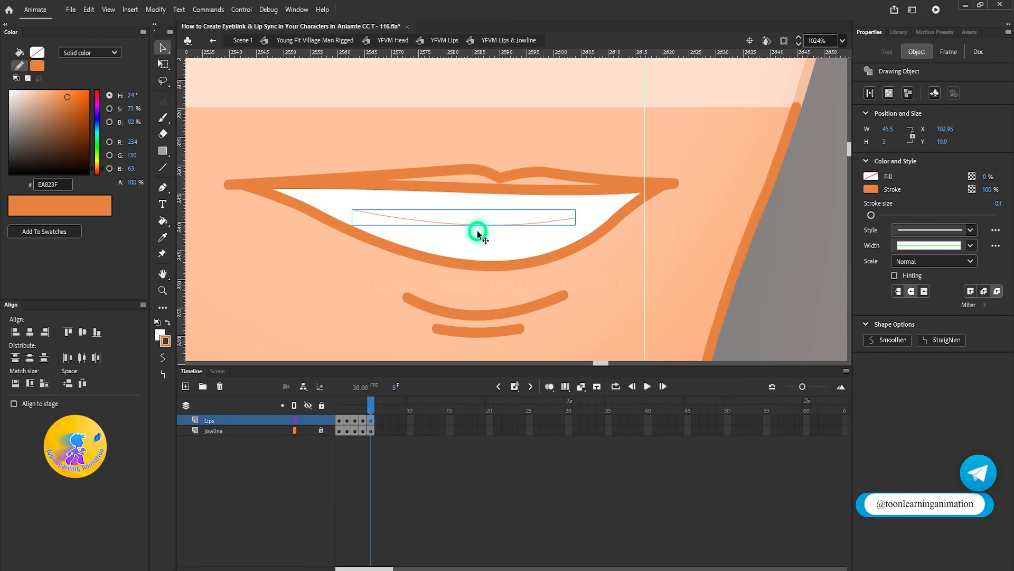
Give the teeth line a #CCCCCC stroke of size 1 with a width profile tapered at both ends, and break it apart.
click(166, 340)
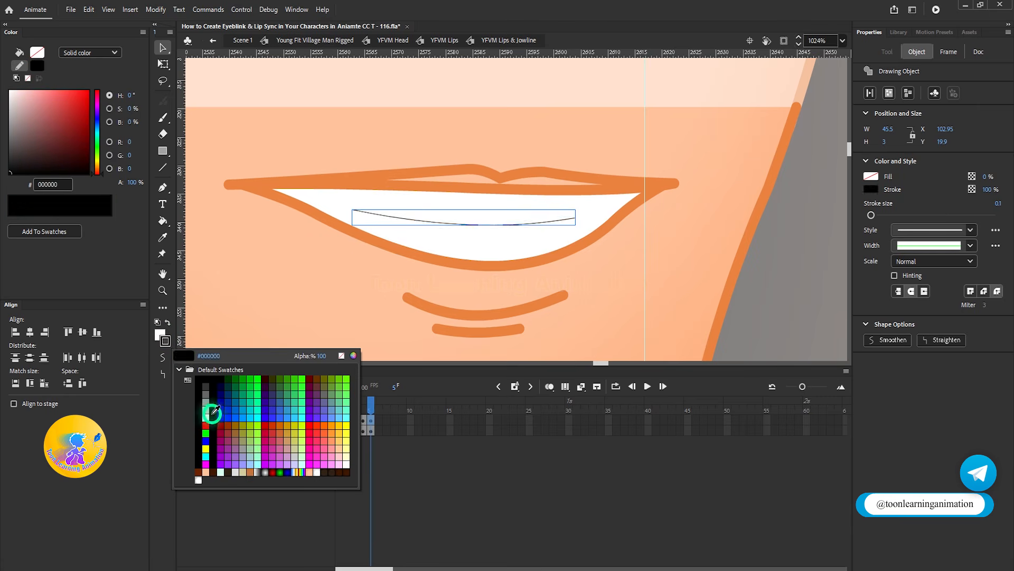
click(205, 408)
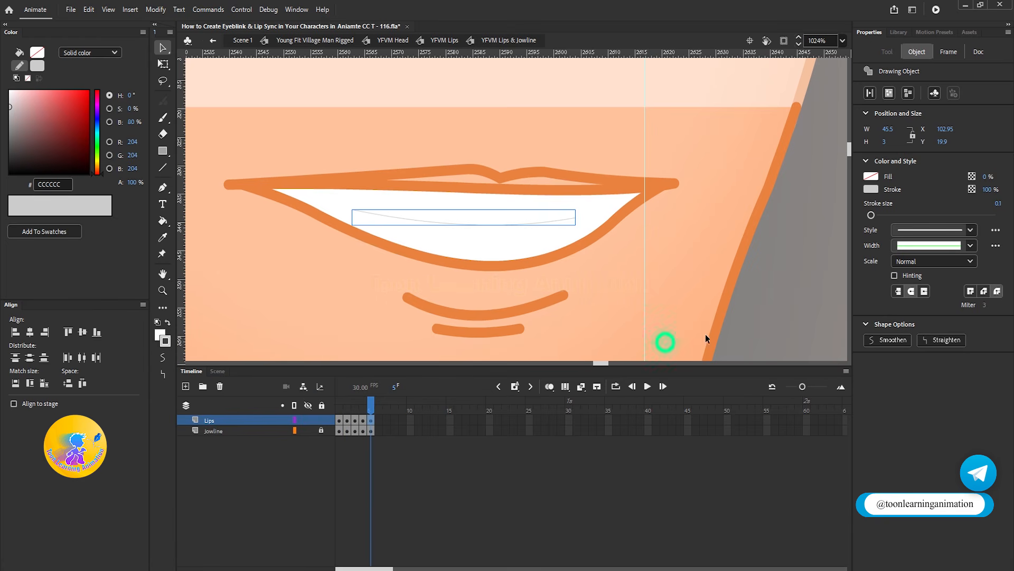
click(1000, 206)
text(1)
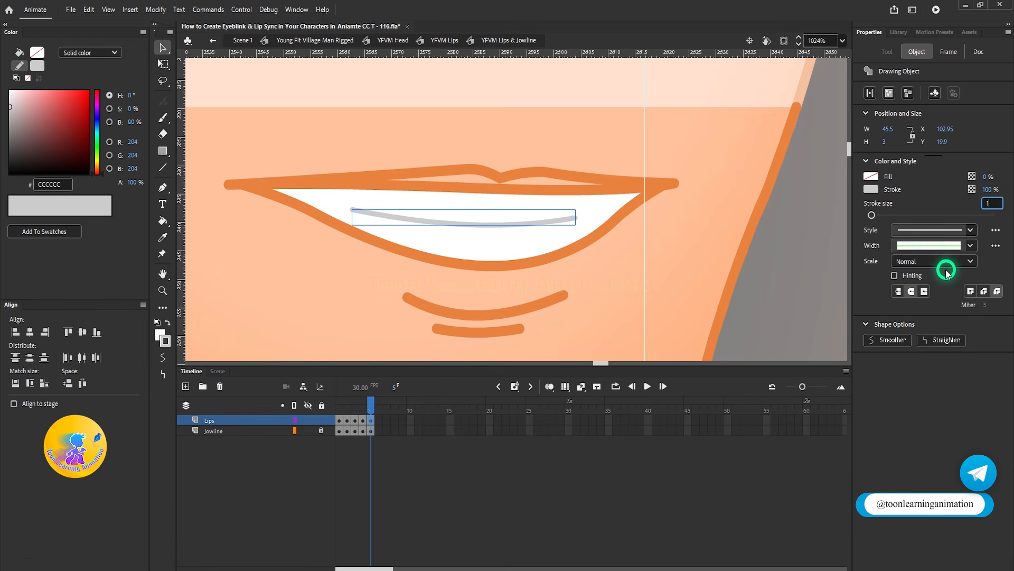
click(949, 246)
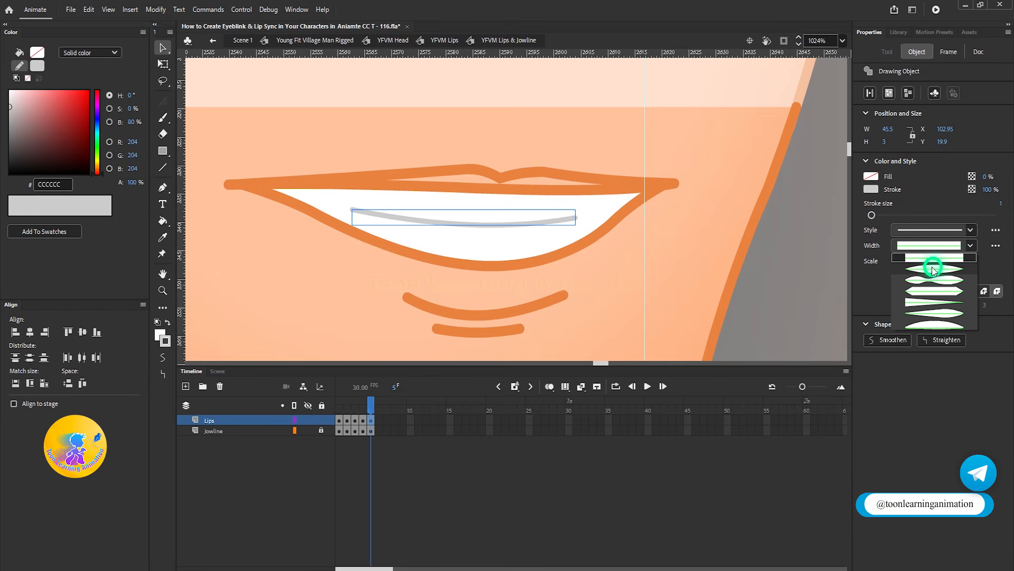
click(937, 268)
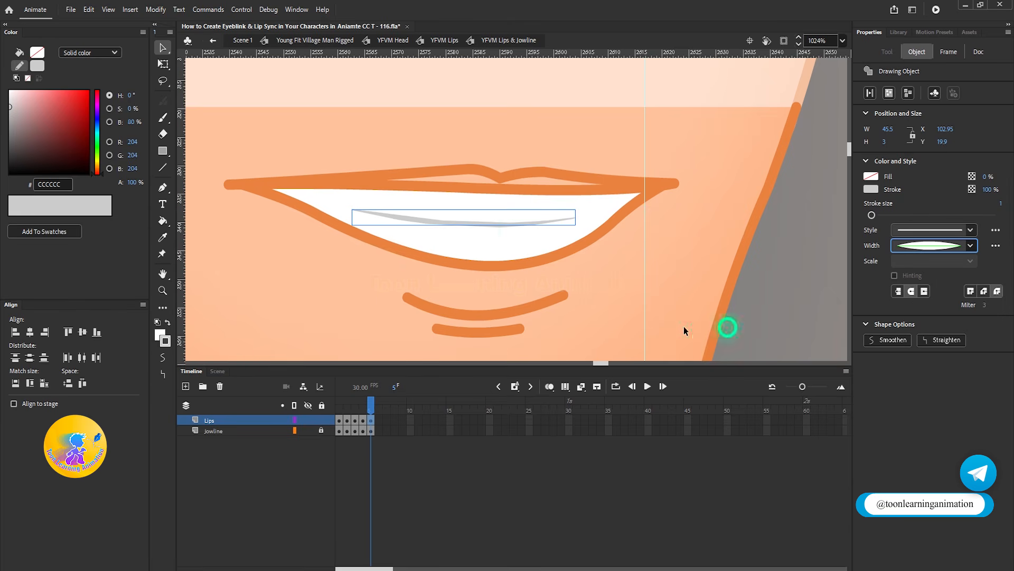
key(ctrl+b)
click(757, 298)
scroll(495, 228, down, 5)
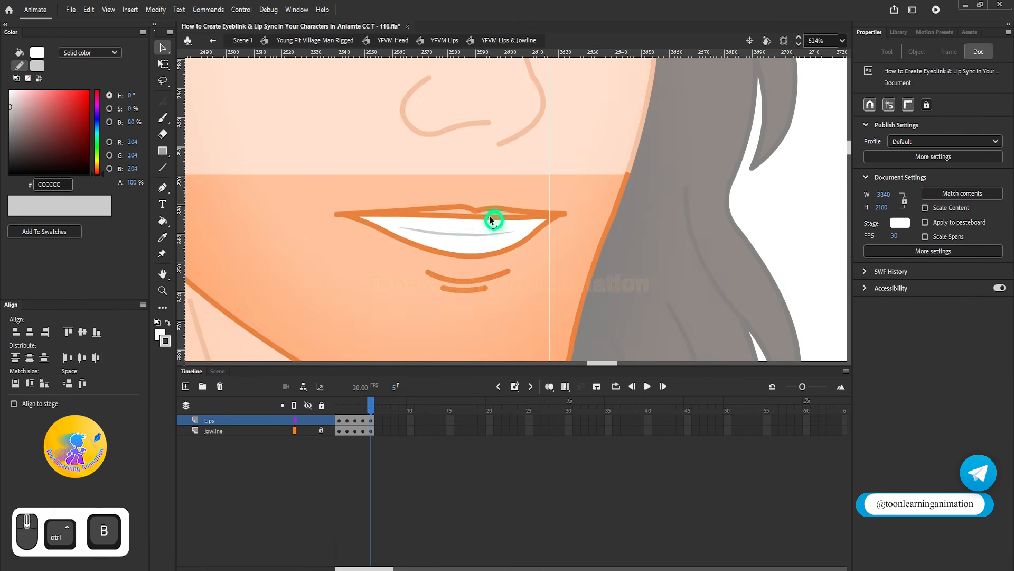
scroll(509, 246, up, 3)
key(ctrl+v)
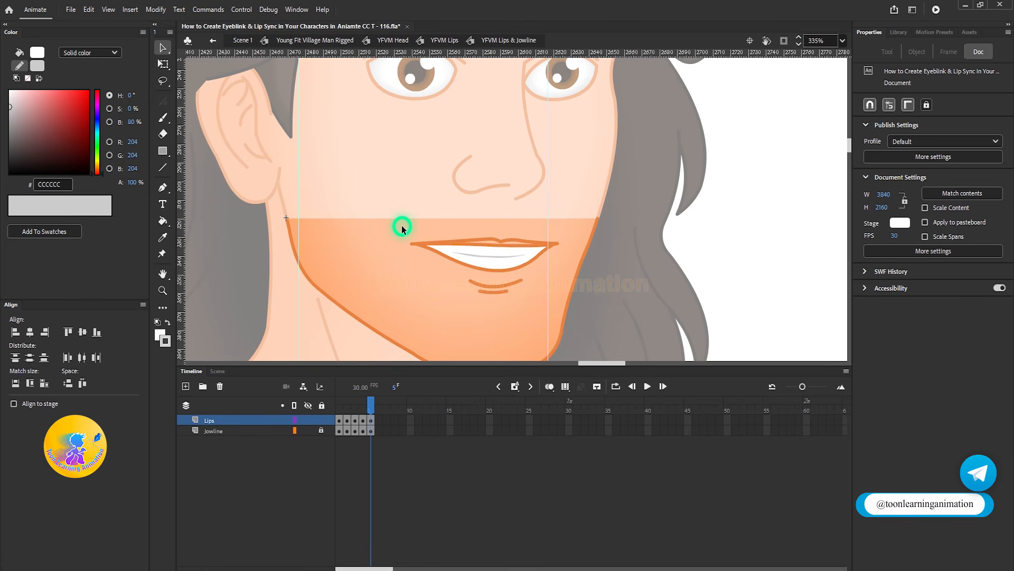
Insert keyframes at frame 6 on the Lips and Jowline layers and clear the selection.
drag(381, 404, 378, 411)
key(F6)
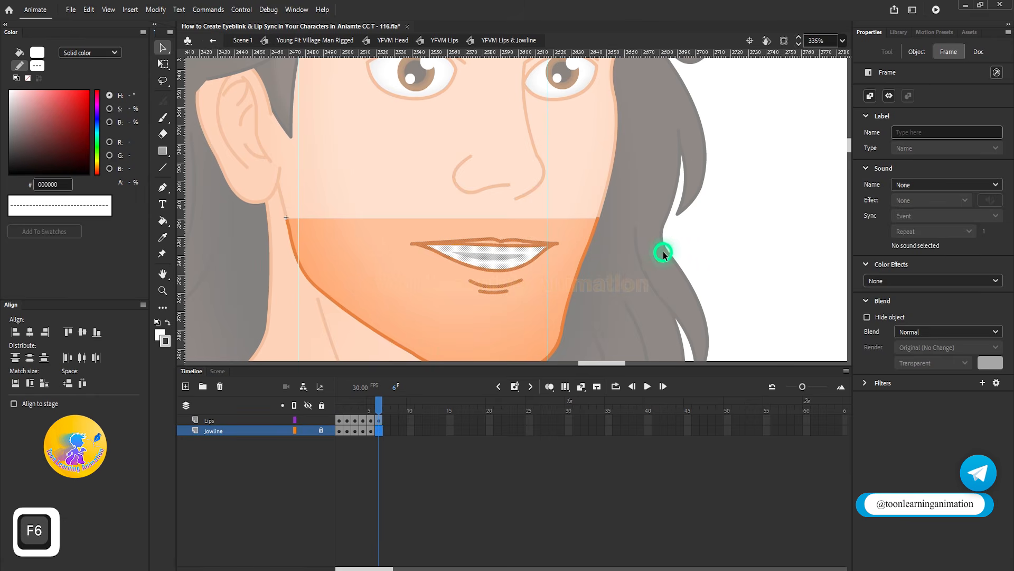
click(661, 255)
scroll(506, 241, up, 3)
scroll(506, 238, down, 2)
scroll(487, 288, up, 1)
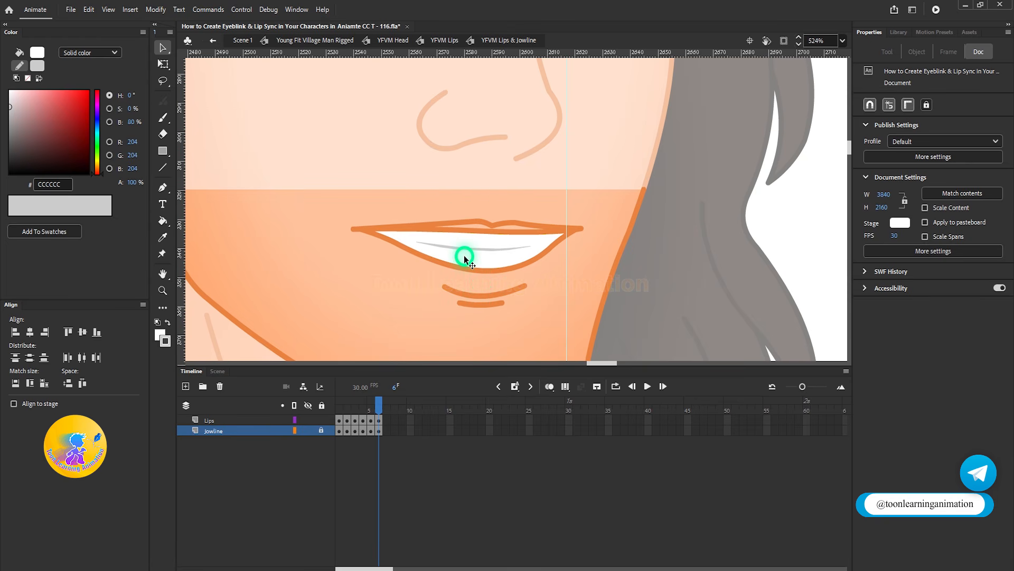
scroll(436, 229, down, 1)
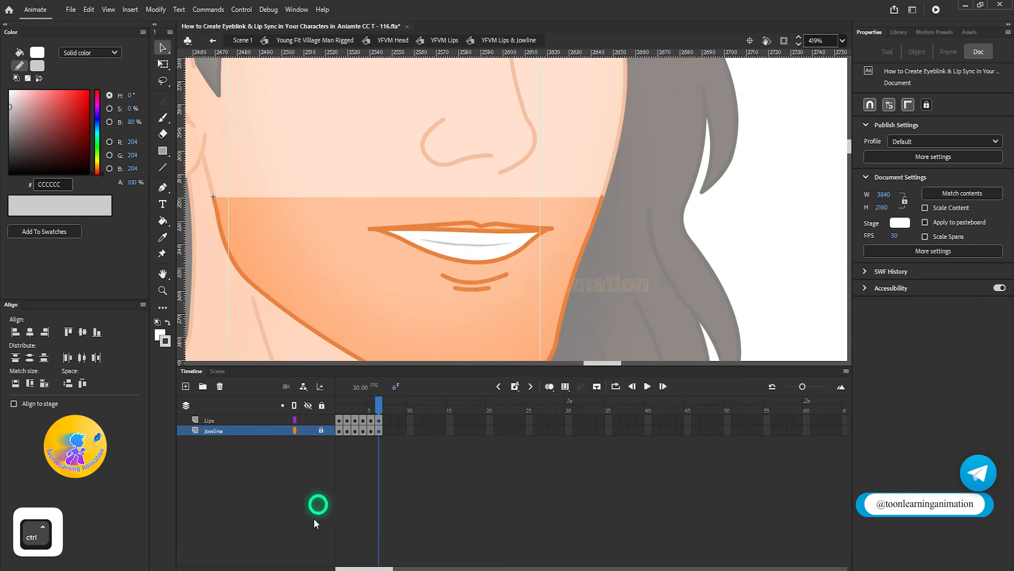
Replace the frame 6 mouth and chin lines with a copy of those from frame 2, pasted in place.
click(347, 420)
drag(324, 170, 597, 351)
key(ctrl+c)
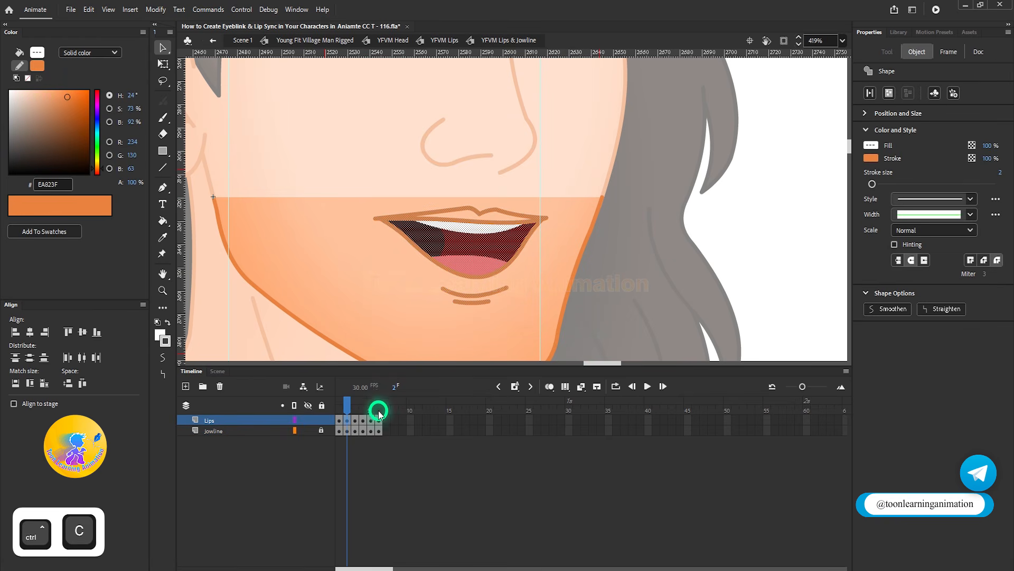
click(378, 411)
drag(328, 157, 713, 346)
key(Delete)
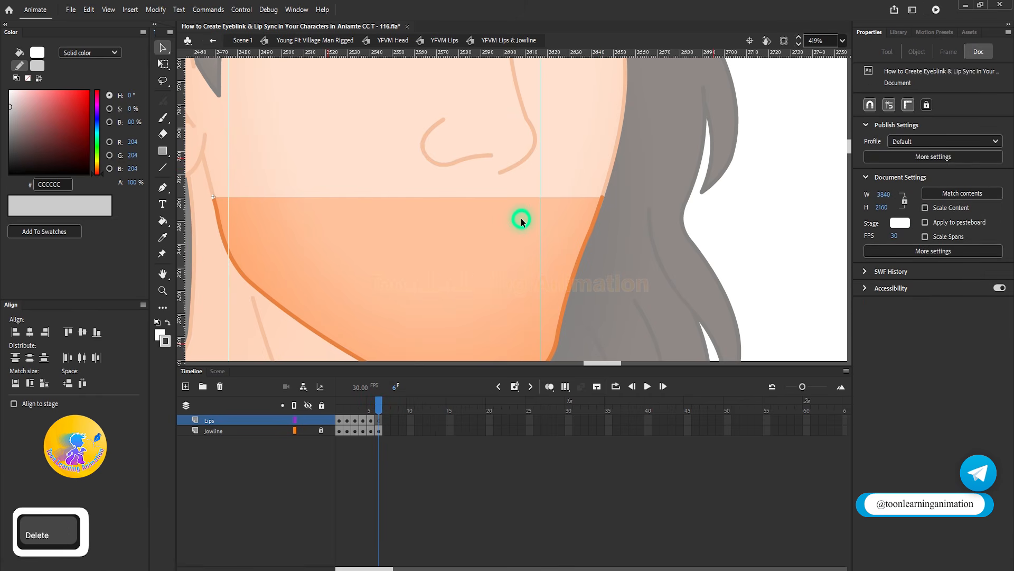
key(ctrl+shift+v)
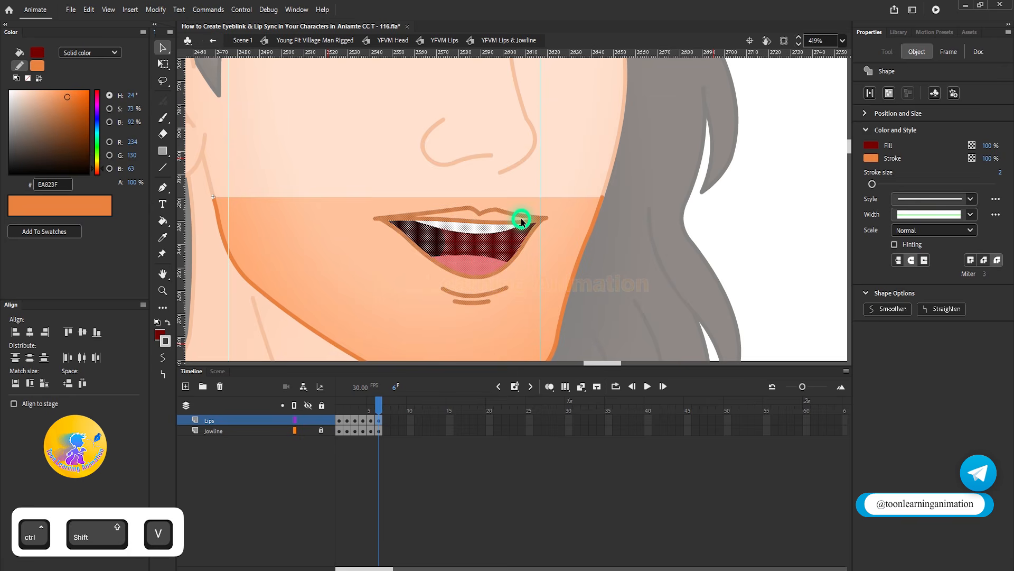
click(557, 222)
Delete the dark maroon and red fills inside the frame 6 mouth.
scroll(458, 252, up, 1)
click(423, 239)
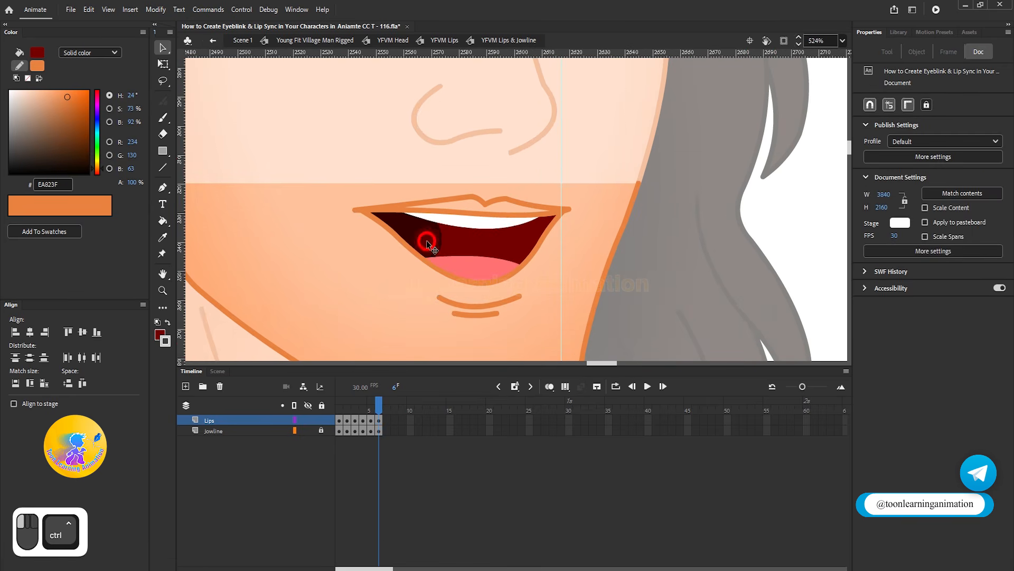
key(Delete)
click(539, 241)
key(Delete)
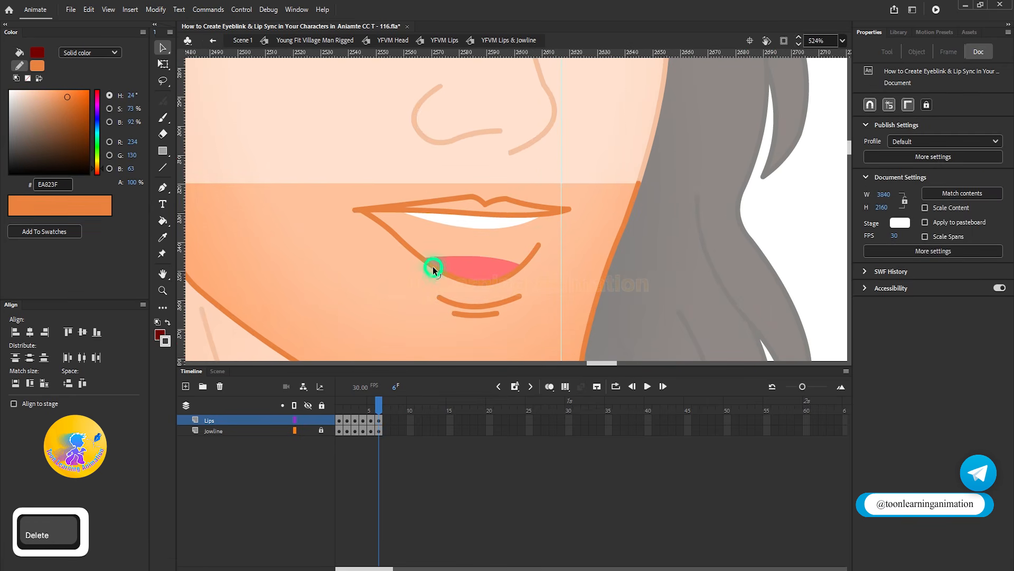
Delete the tongue fill and the middle part of the lower lip line, keeping a short stroke at each mouth corner.
click(445, 271)
key(ctrl+z)
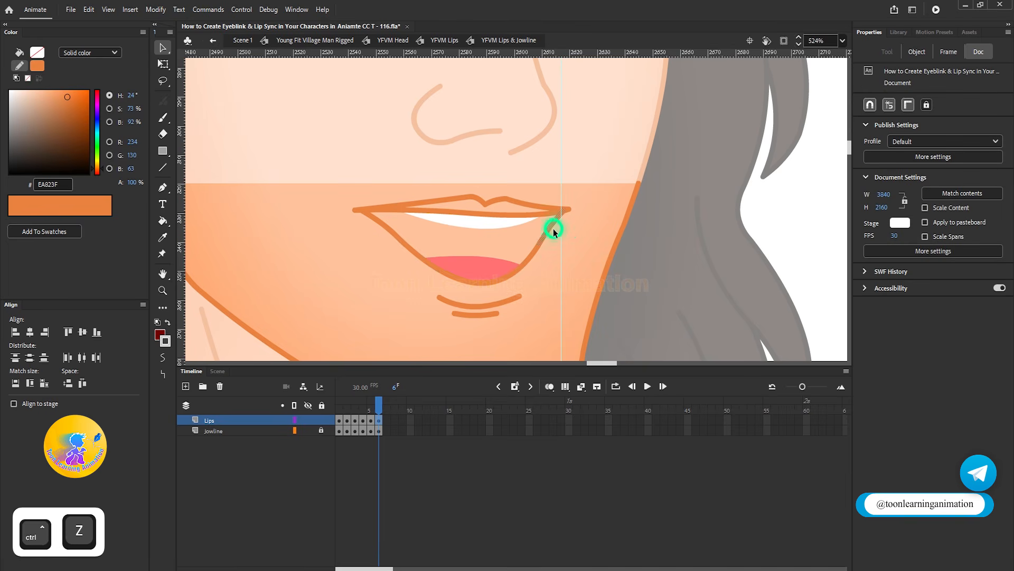
click(529, 256)
key(Delete)
click(484, 279)
key(Delete)
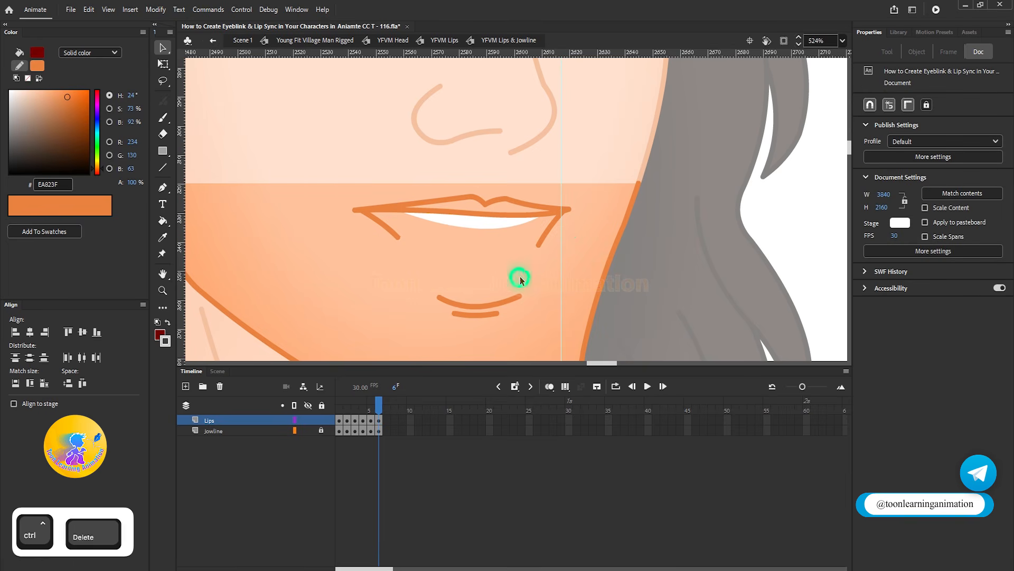
Reposition the free ends of the two remaining mouth-corner strokes and straighten the strokes.
scroll(401, 236, up, 2)
drag(404, 237, 383, 241)
click(376, 228)
drag(630, 245, 632, 242)
click(646, 227)
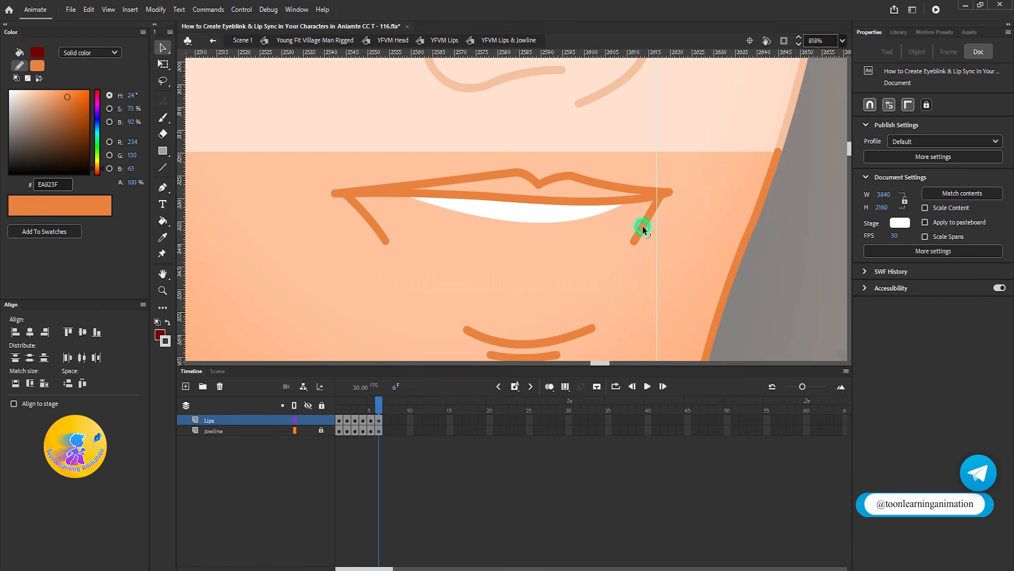
Draw three connected, upward-arched lines below the teeth with the Line tool to form the lower lip.
drag(785, 245, 769, 290)
click(163, 168)
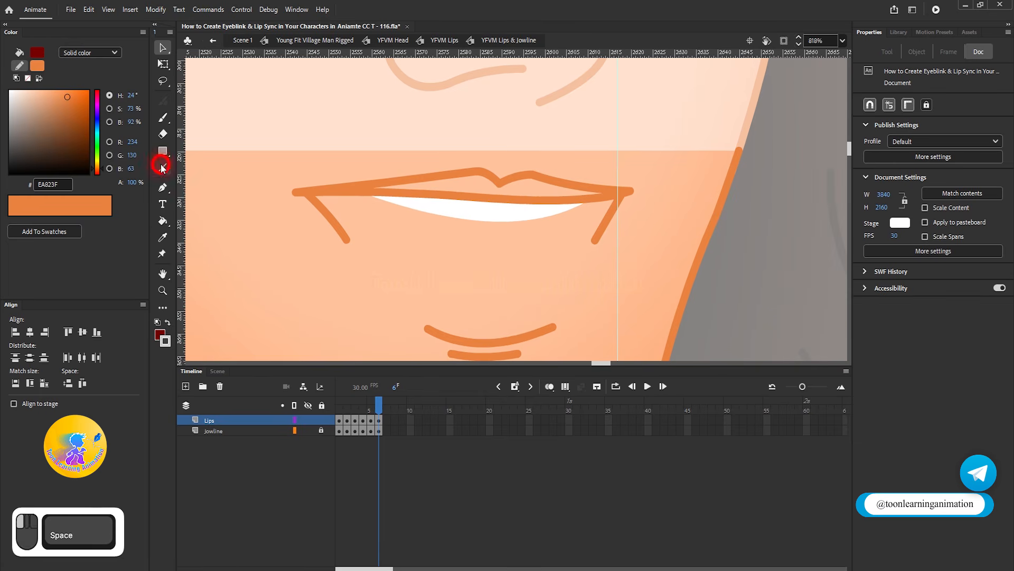
mouse_move(302, 253)
mouse_down()
mouse_move(449, 253)
mouse_move(415, 228)
mouse_up()
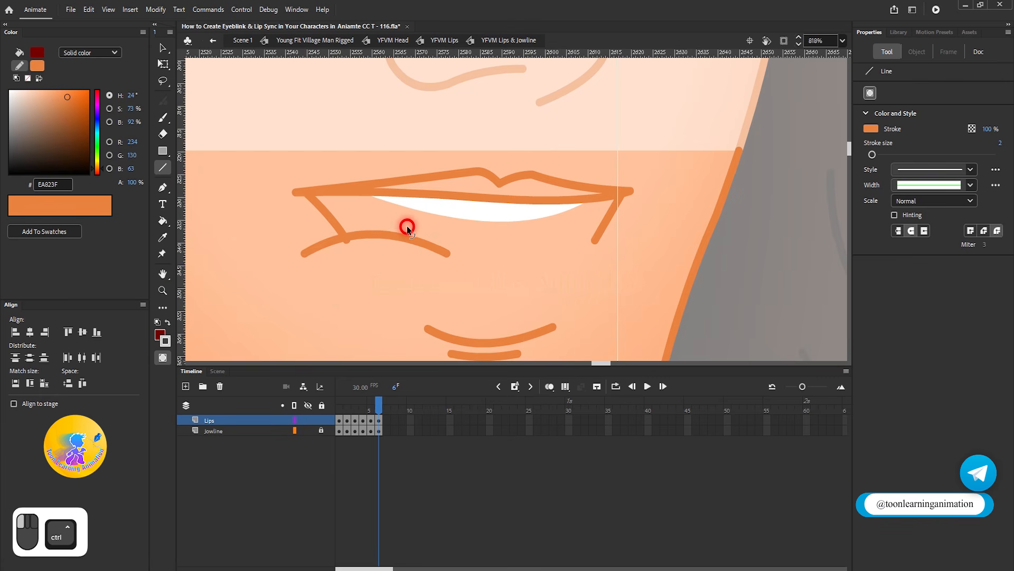
mouse_move(449, 253)
mouse_down()
mouse_move(430, 253)
mouse_move(519, 244)
mouse_move(597, 258)
mouse_move(551, 226)
mouse_move(643, 233)
mouse_move(606, 230)
mouse_up()
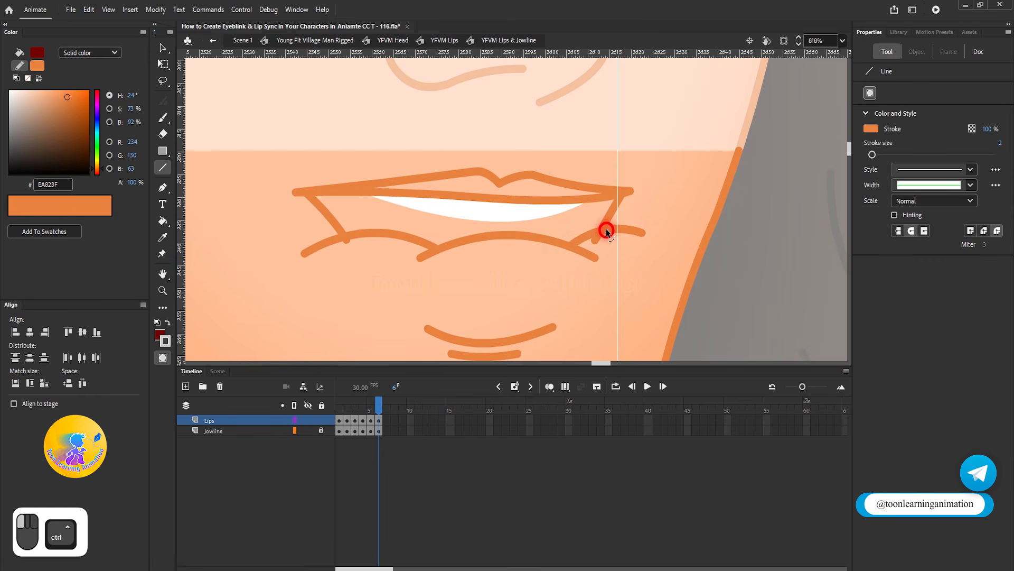
Add a short slanted inner line beside each mouth corner, running from the upper lip to the lower lip curves.
scroll(335, 210, up, 3)
key(v)
mouse_move(403, 238)
mouse_down()
mouse_move(547, 312)
mouse_move(737, 302)
mouse_up()
shift+click(718, 251)
drag(721, 259, 713, 245)
click(677, 299)
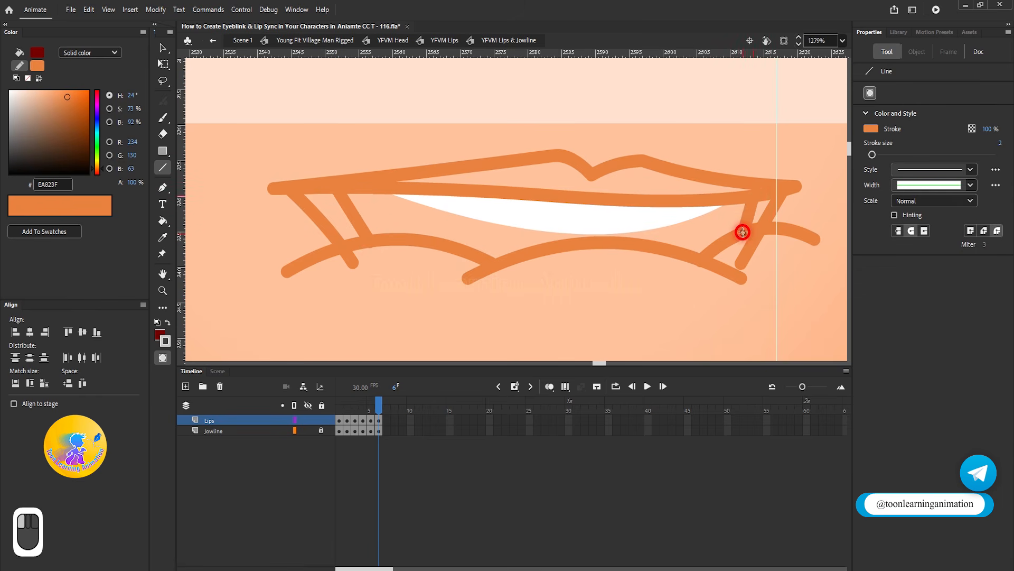
Select the whole frame 6 mouth, break its line objects apart into one merged shape, and clear the selection.
scroll(564, 244, down, 3)
drag(362, 168, 721, 284)
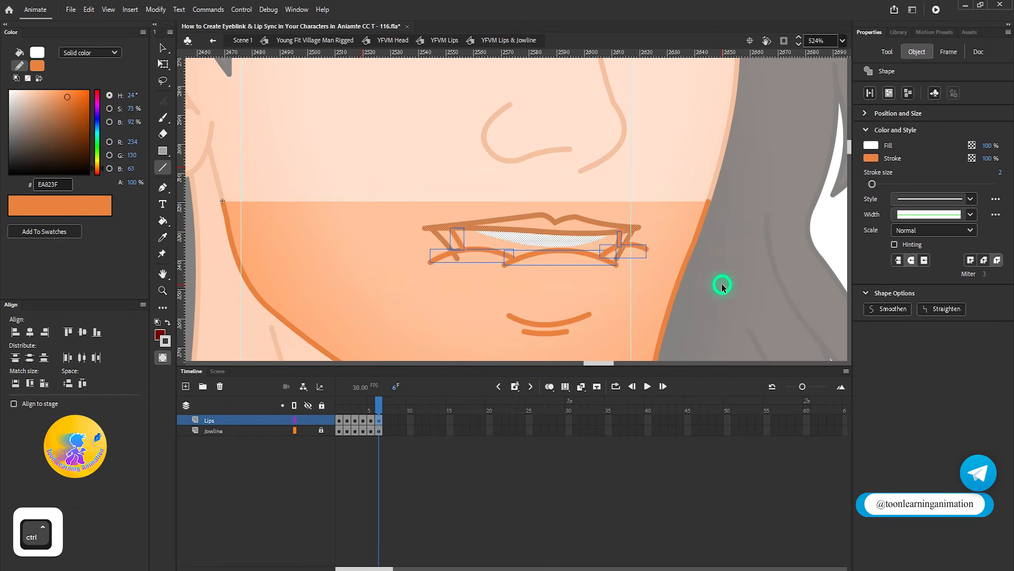
scroll(581, 274, up, 1)
key(v)
click(525, 273)
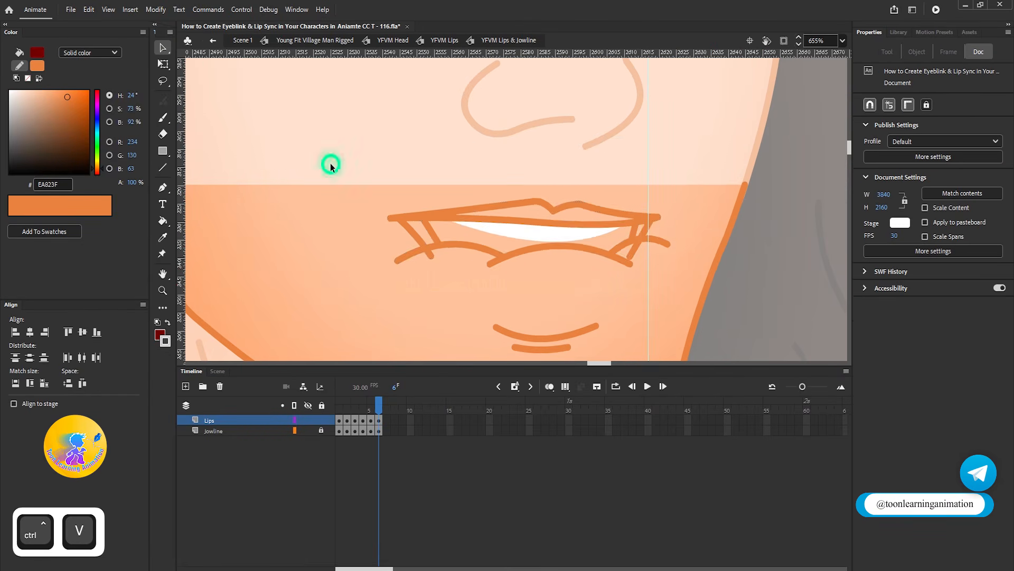
Delete the ends of the mouth-corner strokes that stick out below the lower lip curves on both sides.
scroll(431, 264, up, 3)
click(430, 244)
key(Delete)
drag(677, 276, 557, 232)
scroll(734, 258, down, 2)
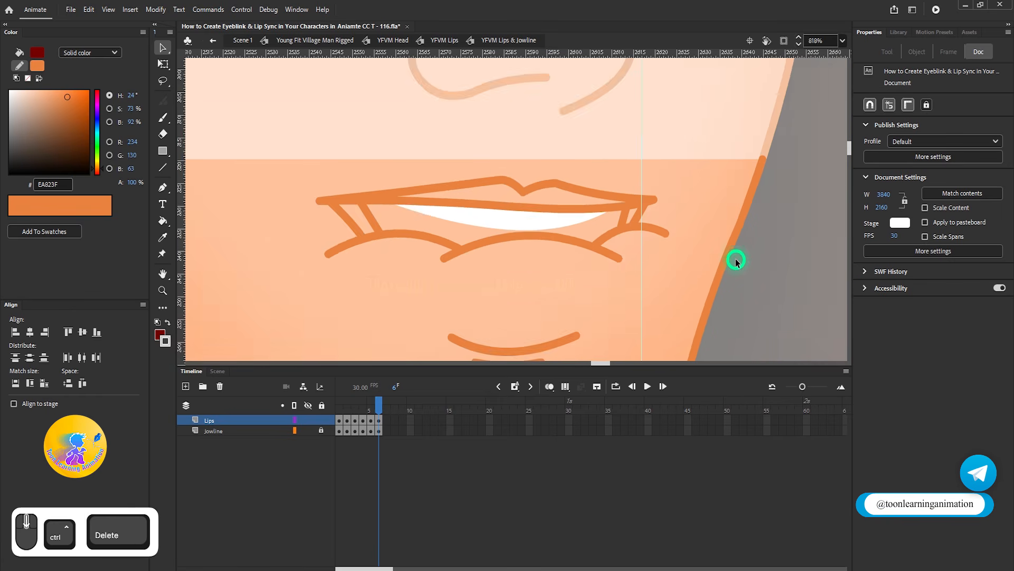
Sample the white of the teeth as the Paint Bucket fill color.
scroll(621, 219, up, 1)
click(164, 237)
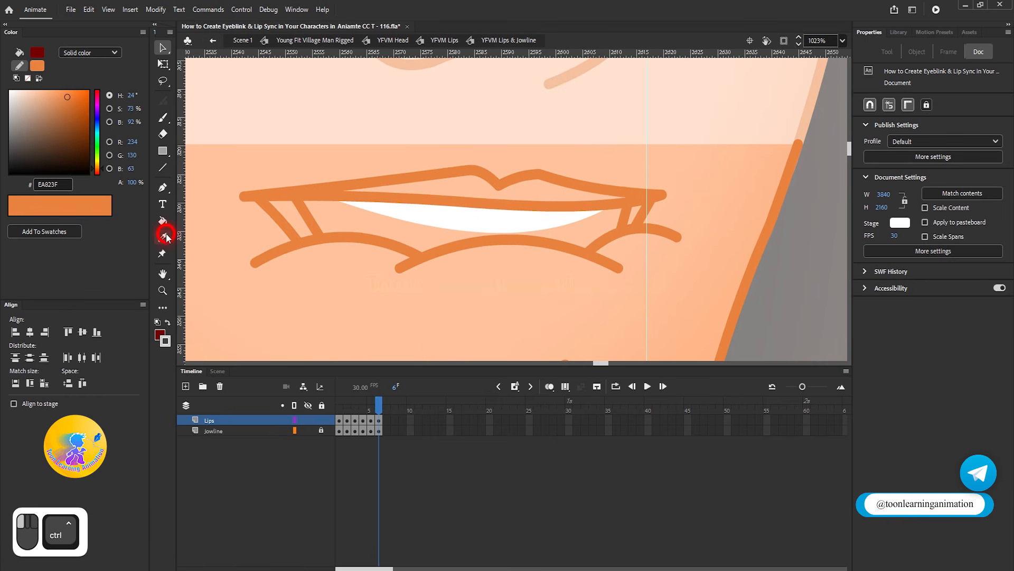
click(446, 218)
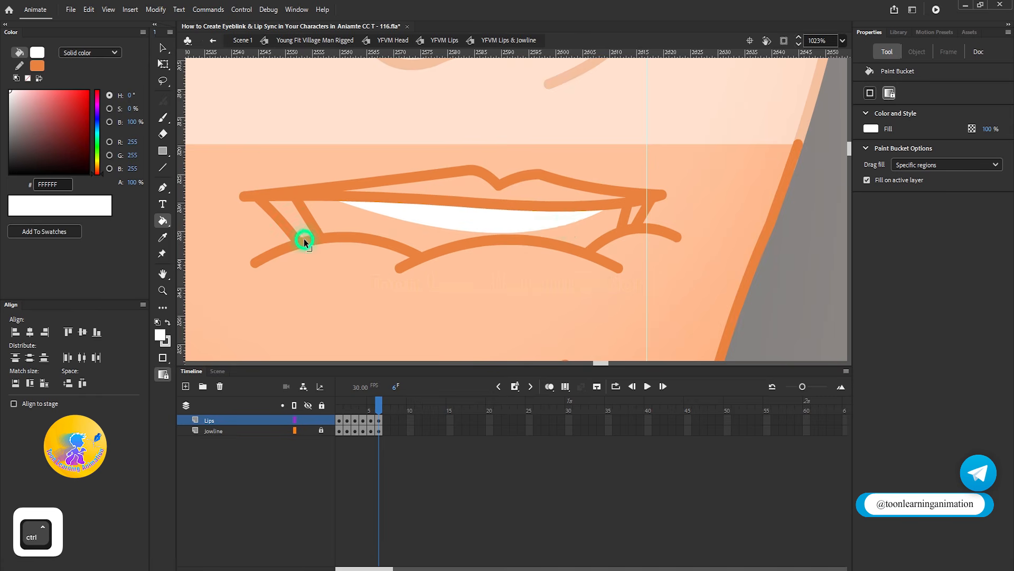
Try to reshape the left lower lip curve and shift its inner end, then undo the changes.
scroll(305, 242, up, 2)
mouse_move(334, 237)
mouse_down()
mouse_move(346, 215)
mouse_move(353, 224)
mouse_up()
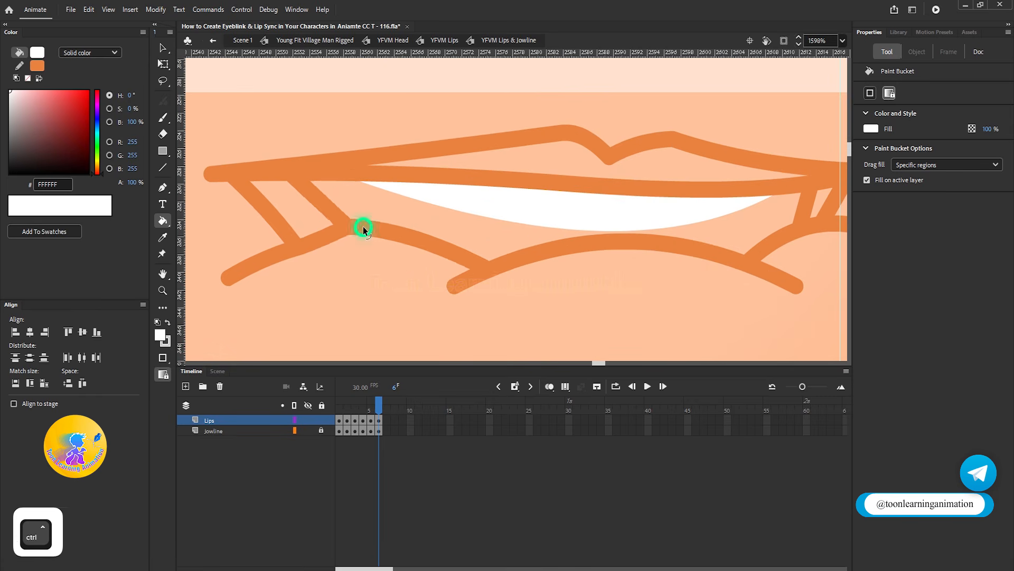
scroll(477, 238, down, 2)
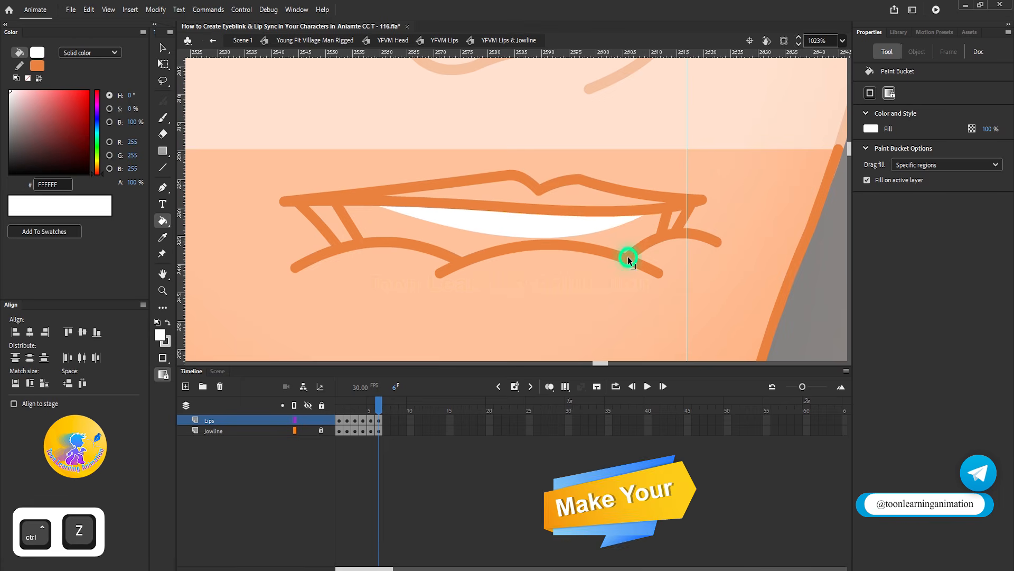
scroll(441, 258, up, 1)
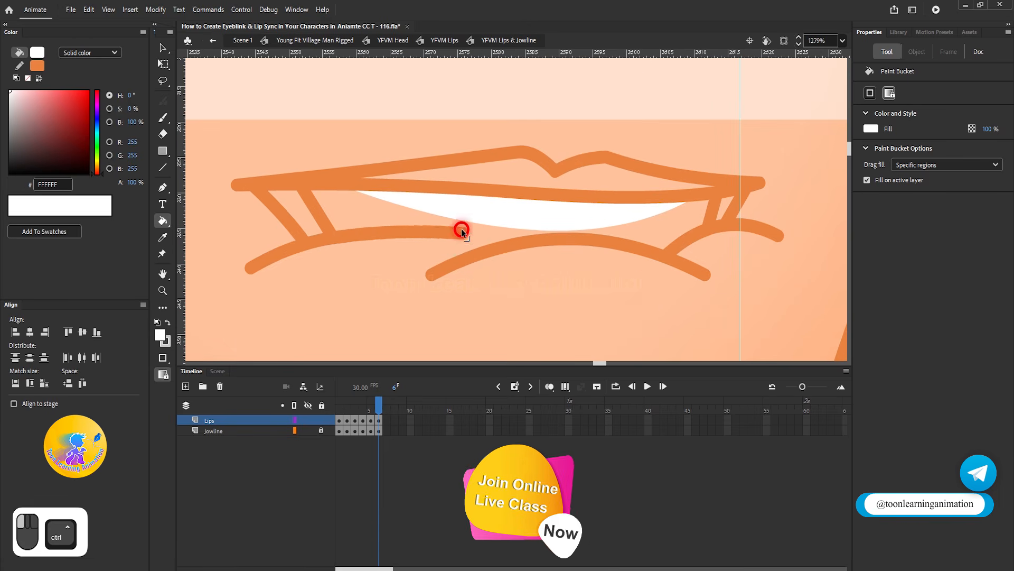
scroll(451, 254, up, 2)
click(474, 222)
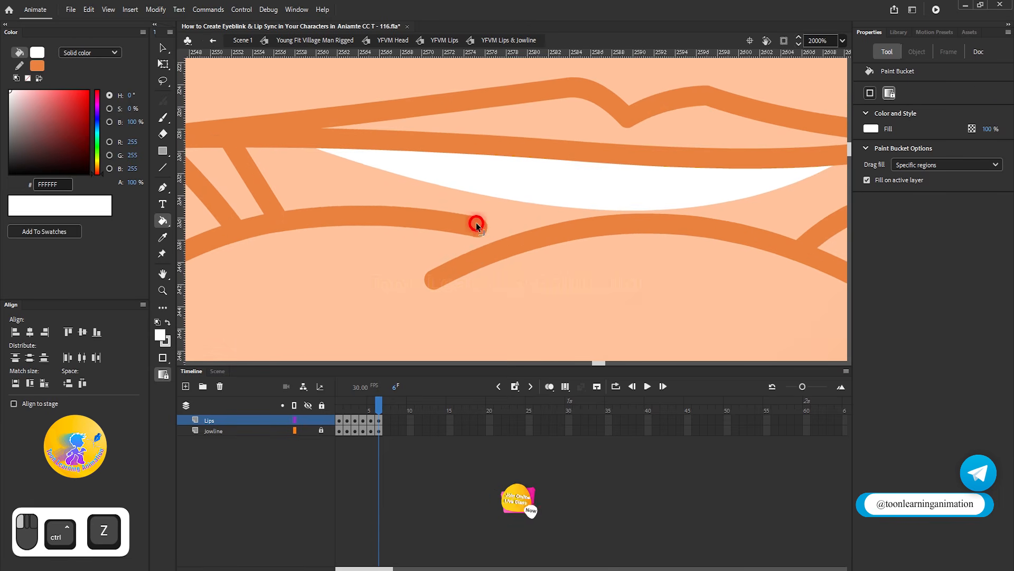
key(ctrl+z)
Fill the mouth area between the two inner slanted lines with white, then delete those two lines.
click(471, 255)
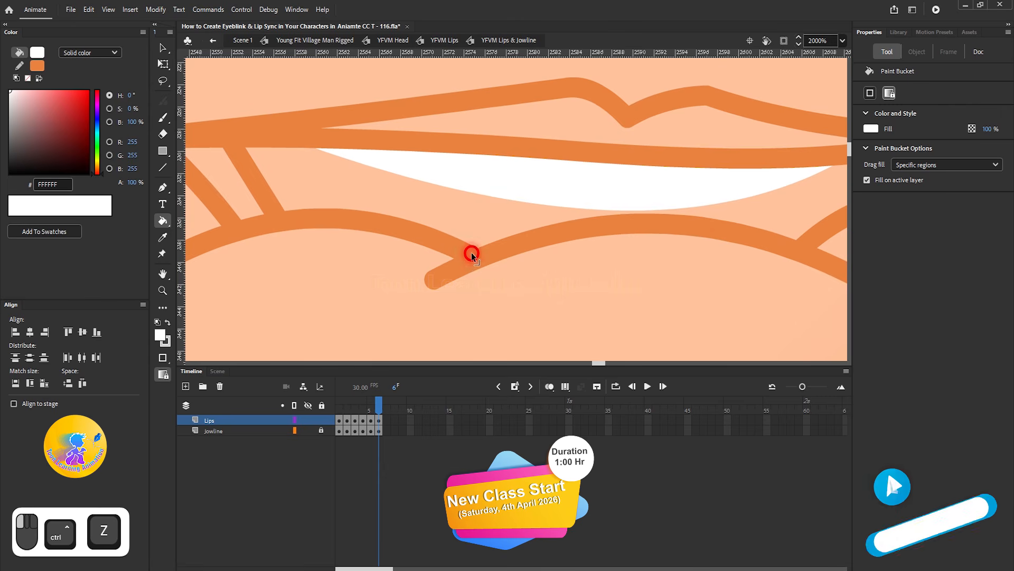
scroll(411, 245, down, 3)
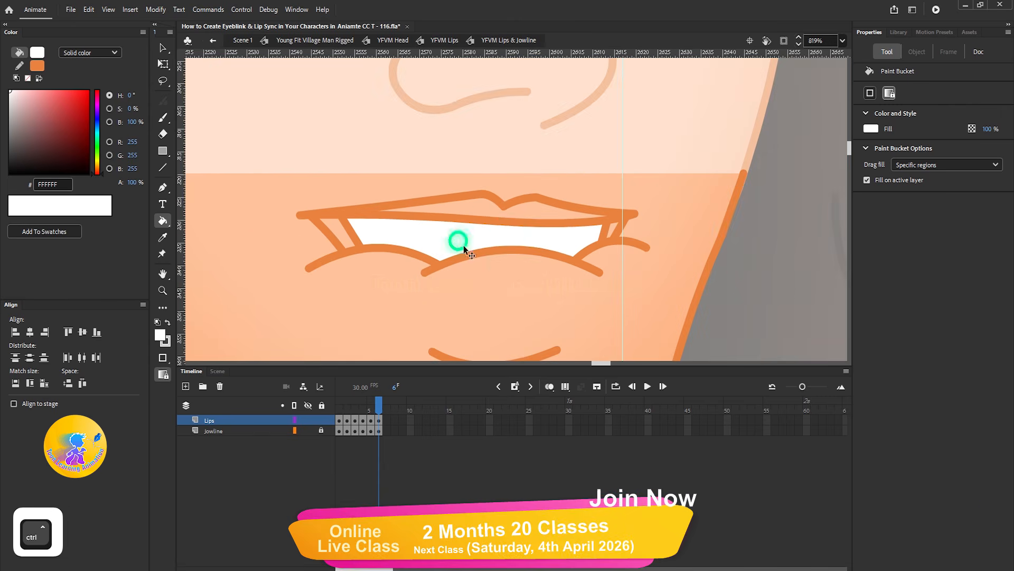
scroll(507, 230, up, 1)
click(163, 49)
click(256, 227)
key(Delete)
click(662, 230)
key(Delete)
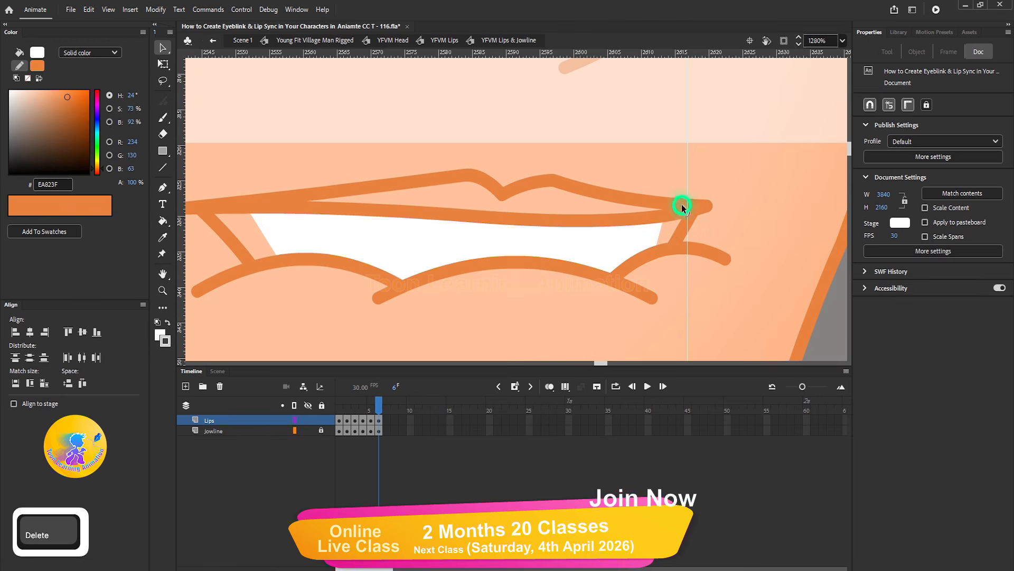
Sample the dark maroon #340000 from the frame 4 mouth and fill the left mouth corner on frame 6 with it.
scroll(682, 208, down, 2)
click(369, 423)
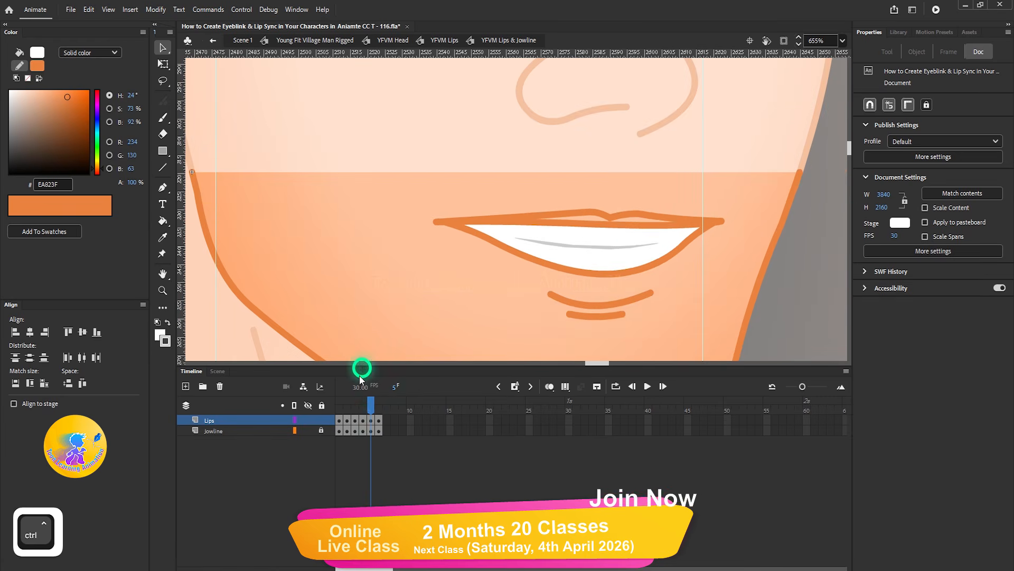
click(363, 411)
click(164, 239)
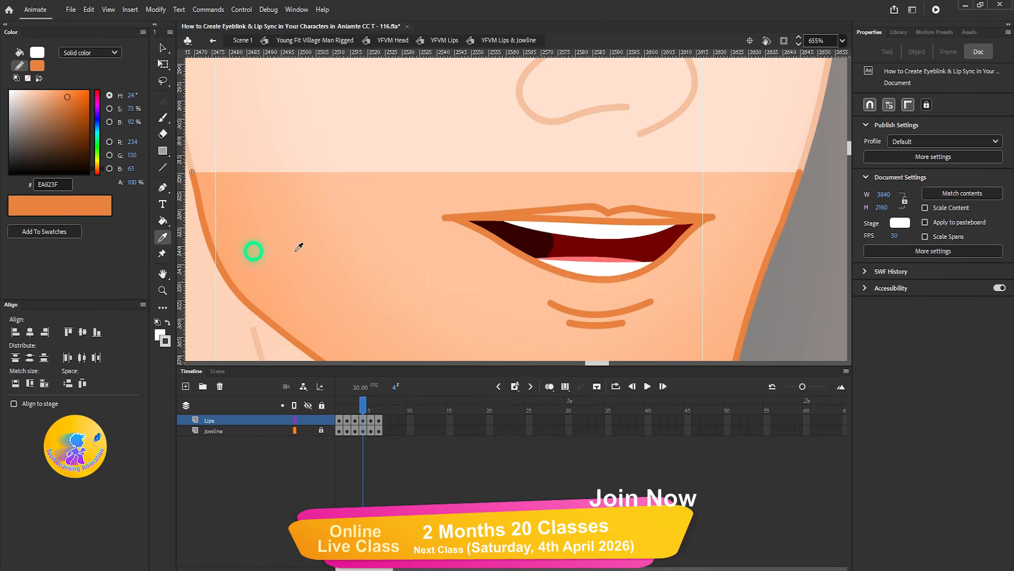
click(523, 239)
click(378, 406)
click(516, 227)
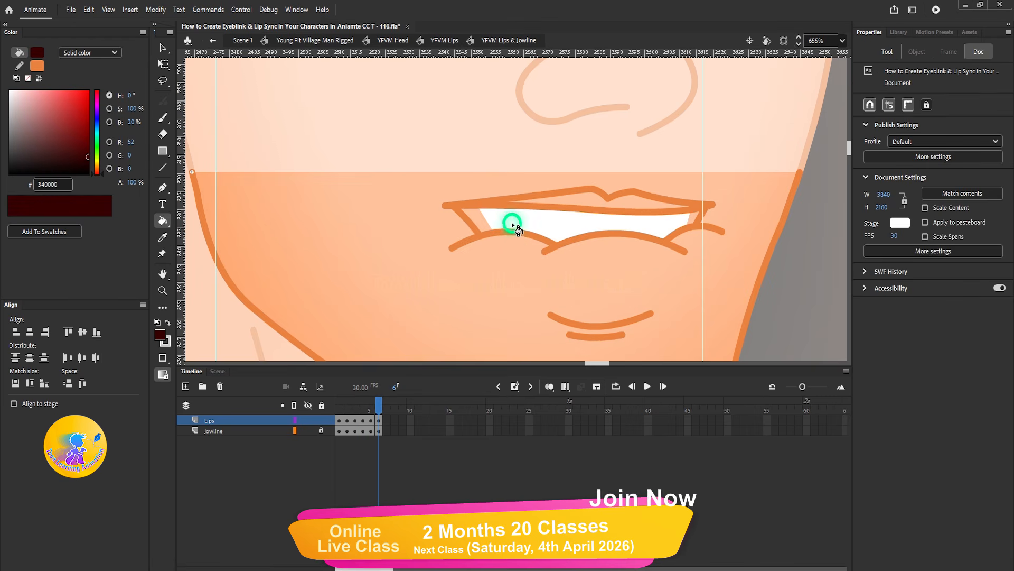
click(480, 222)
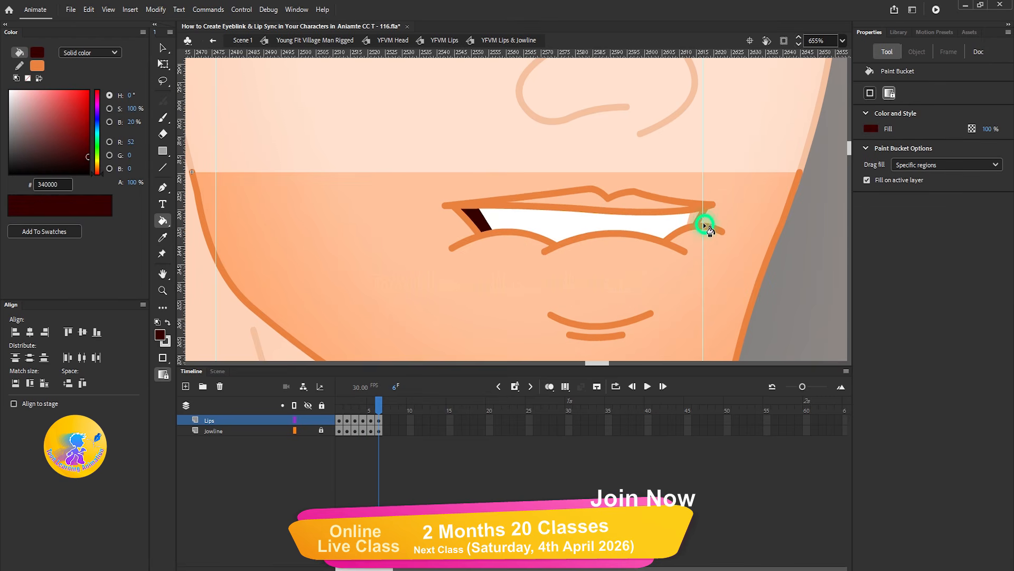
Sample the red #740000 from the frame 4 mouth and fill the right mouth corner on frame 6 with it.
click(362, 407)
click(163, 238)
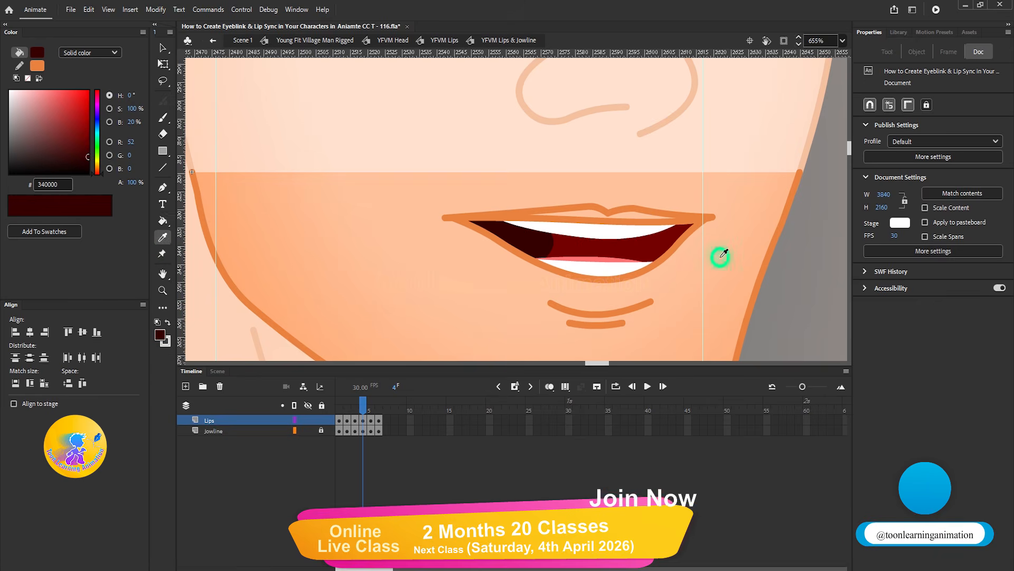
click(655, 235)
click(380, 406)
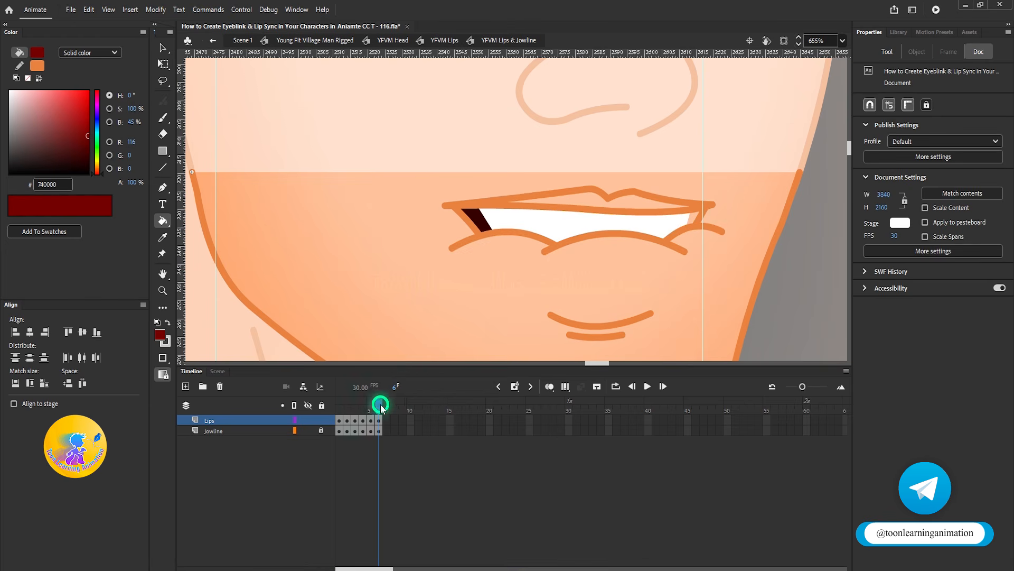
click(695, 216)
Trim the overhanging ends of the frame 6 lower lip curves.
ctrl+scroll(532, 248, down, 3)
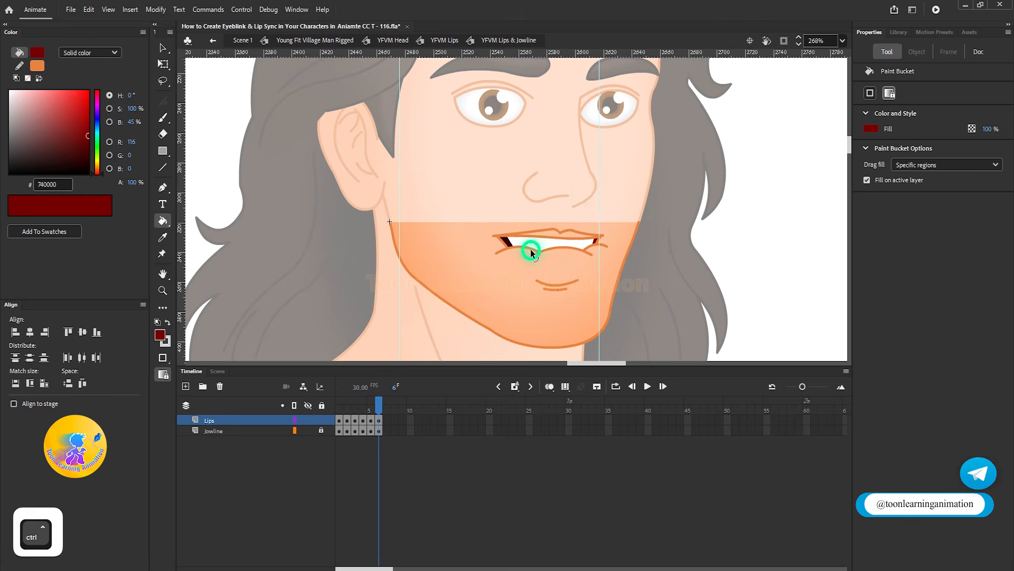
ctrl+scroll(532, 248, up, 2)
key(v)
ctrl+scroll(443, 249, up, 2)
drag(449, 246, 471, 269)
key(Delete)
drag(654, 266, 645, 252)
ctrl+scroll(523, 275, down, 2)
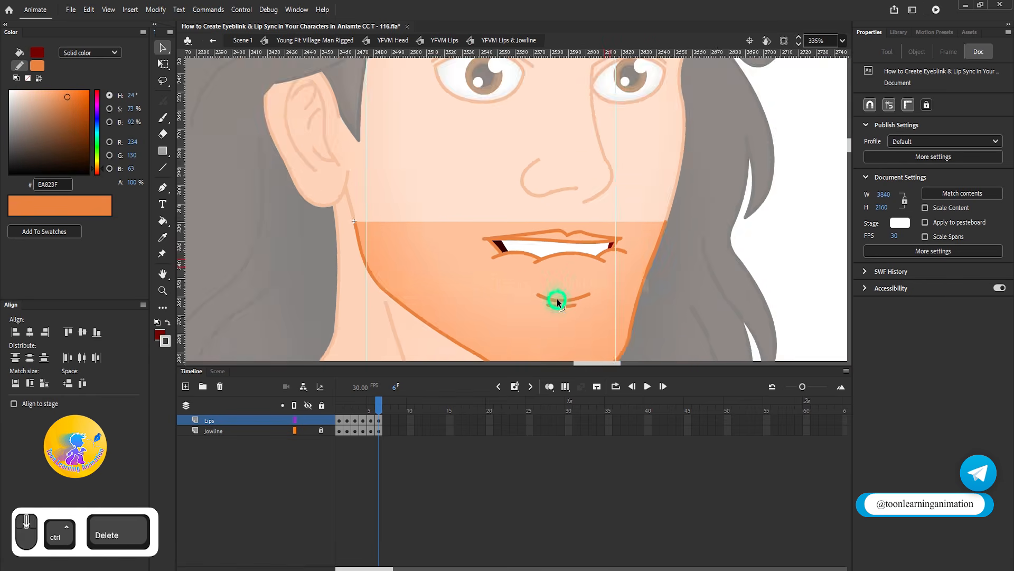
Bend both chin lines into upward arches and move them up closer to the lower lip.
ctrl+scroll(565, 302, up, 3)
drag(570, 303, 565, 281)
click(559, 303)
shift+click(572, 280)
drag(572, 280, 576, 254)
click(477, 294)
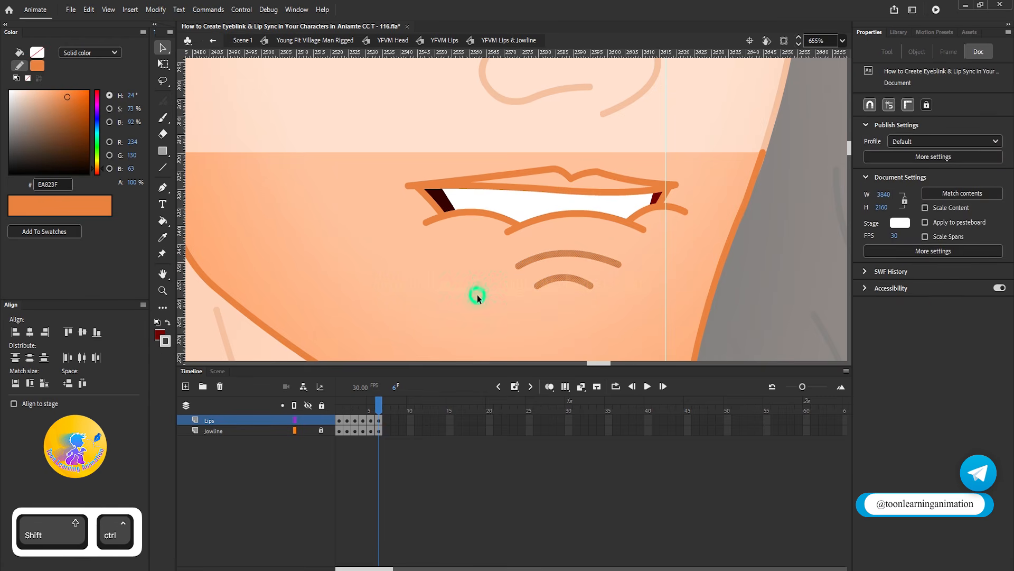
ctrl+scroll(583, 280, down, 5)
ctrl+scroll(512, 280, up, 5)
click(517, 276)
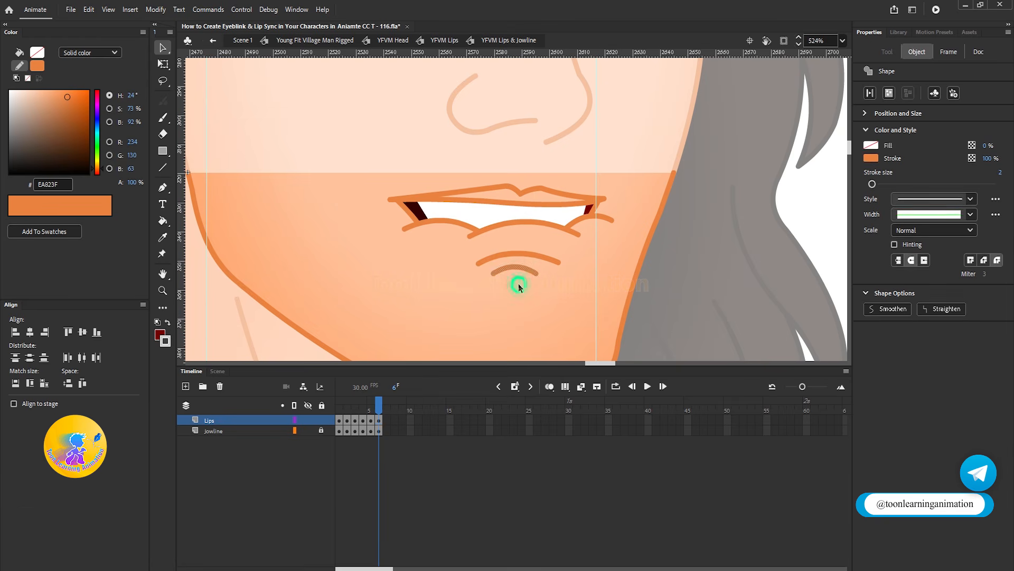
click(517, 283)
Move the entire frame 6 mouth and chin-line drawing slightly straight down, comparing it with frame 5.
ctrl+scroll(594, 242, down, 5)
click(372, 405)
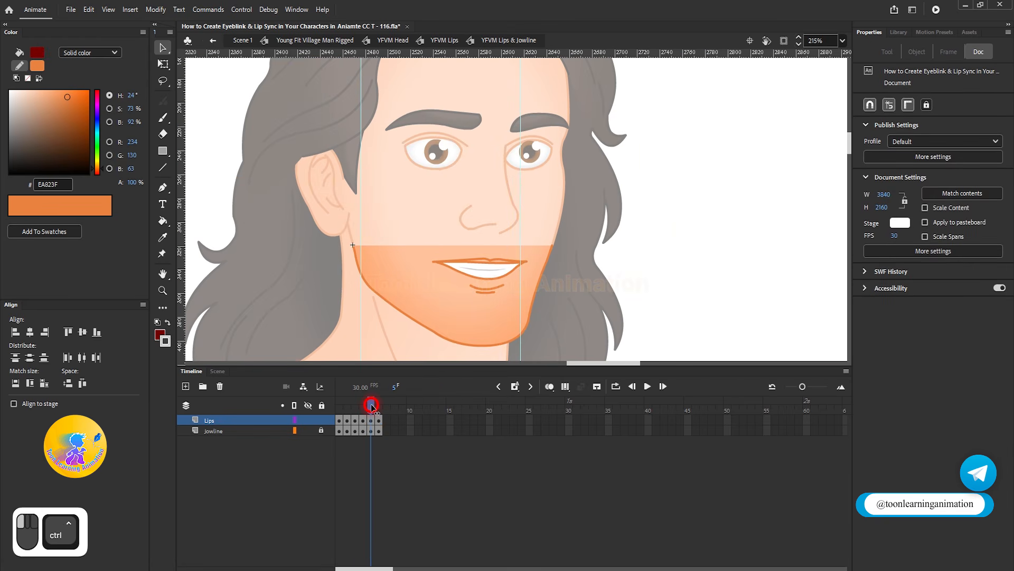
drag(371, 405, 382, 408)
ctrl+scroll(482, 267, up, 2)
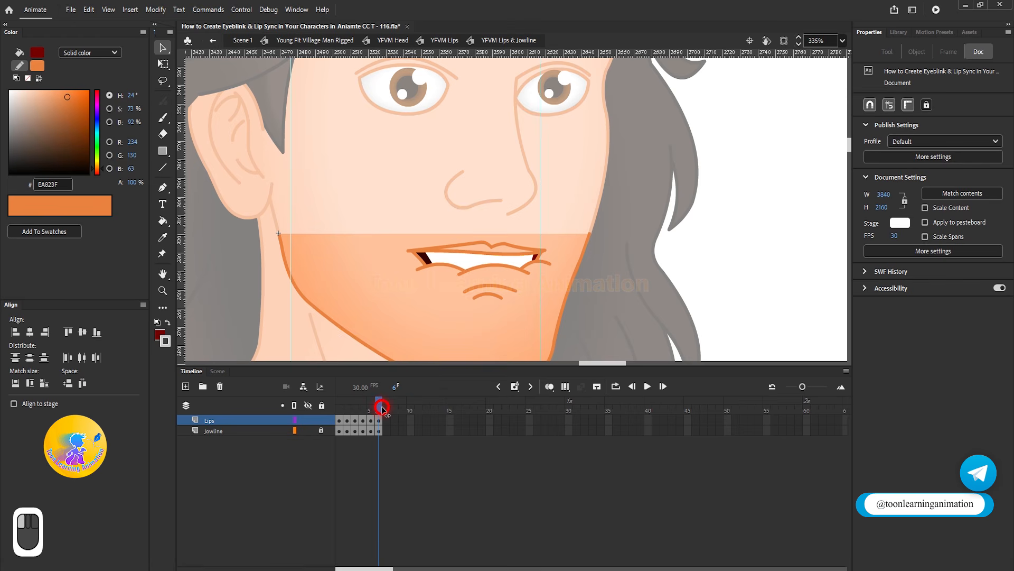
drag(350, 219, 685, 356)
ctrl+scroll(497, 259, up, 1)
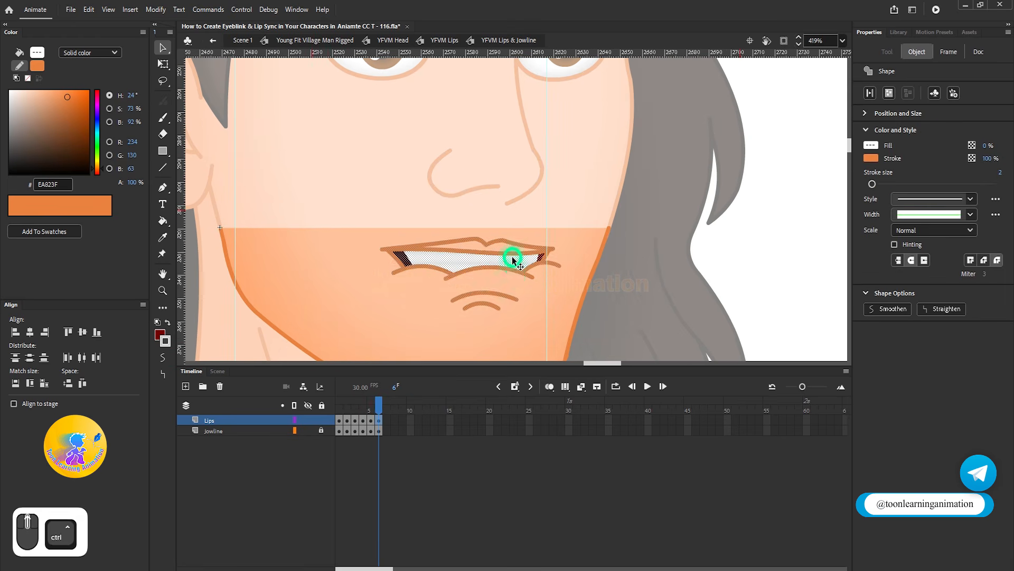
shift+drag(497, 260, 497, 270)
click(370, 408)
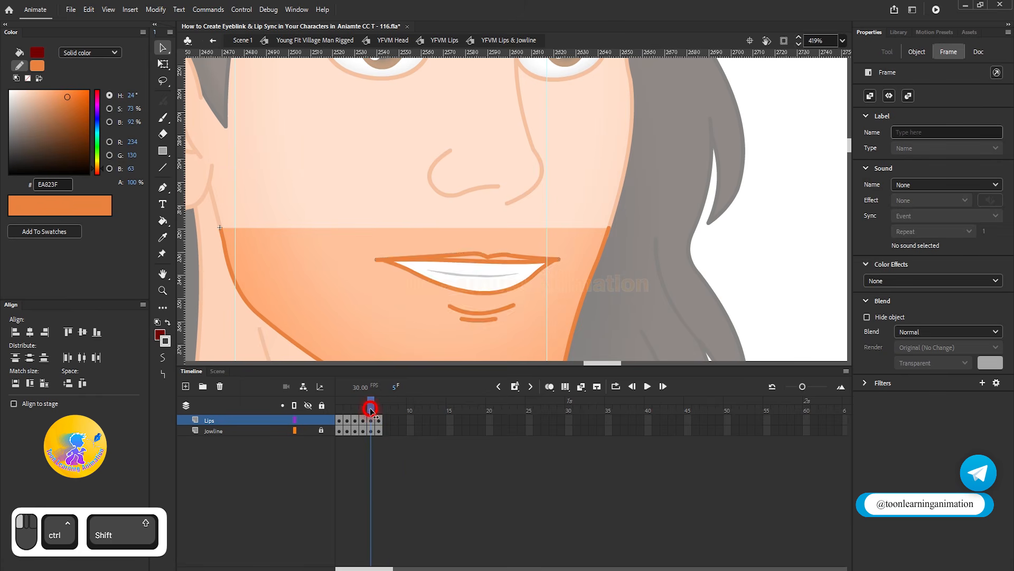
Slightly reduce the frame 6 mouth's height from its upper edge and compare the drawing with frame 5.
drag(370, 408, 379, 408)
drag(334, 226, 610, 293)
click(163, 64)
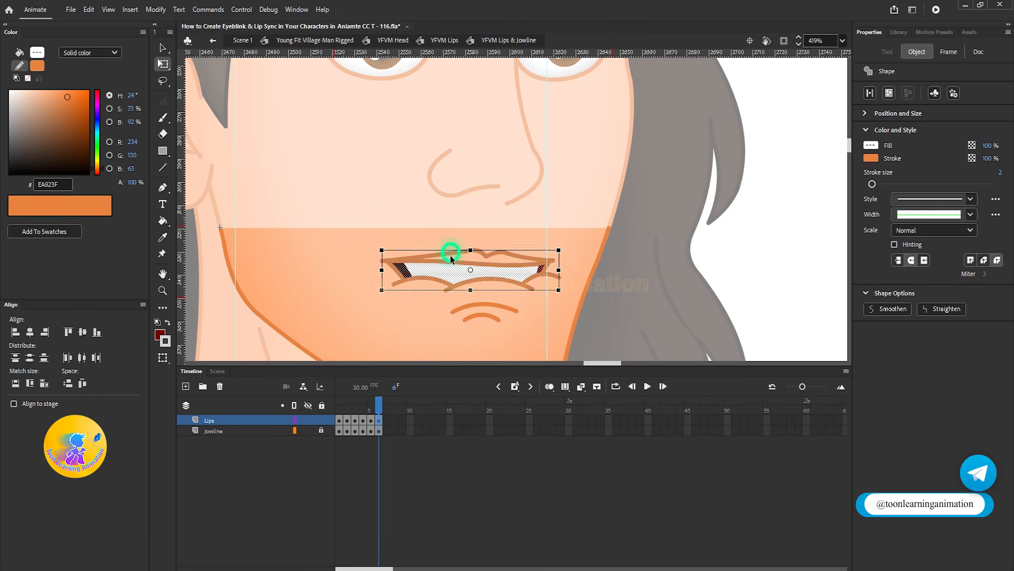
ctrl+scroll(473, 243, up, 1)
drag(473, 240, 472, 244)
click(661, 260)
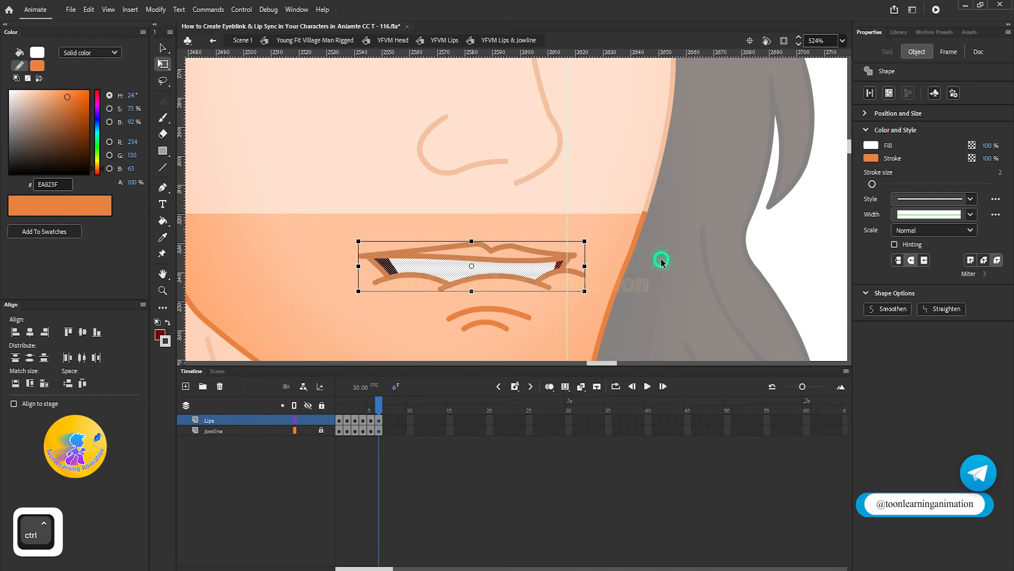
ctrl+scroll(440, 275, down, 1)
drag(374, 404, 379, 403)
key(v)
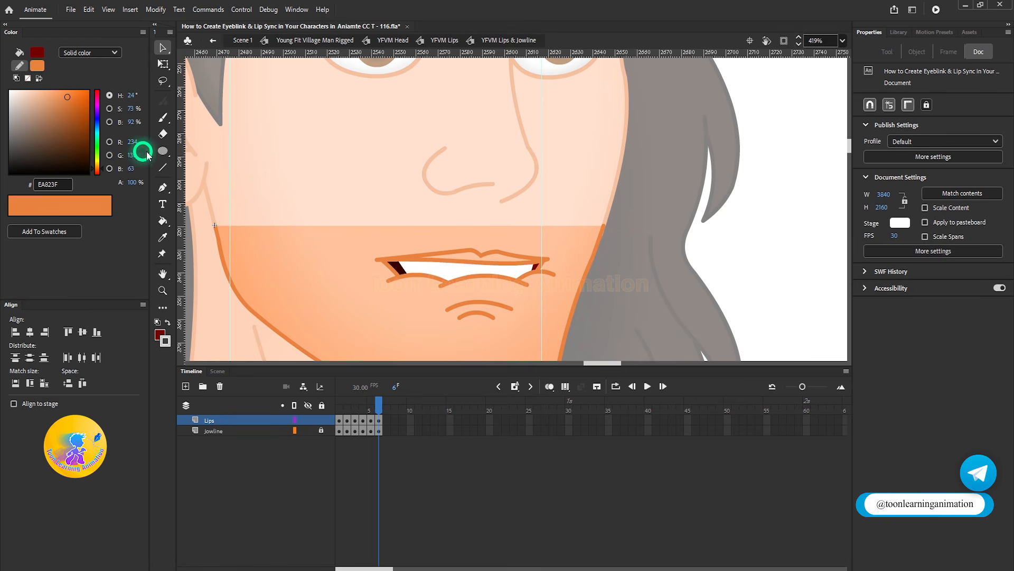
Draw a dark red oval with an orange outline, about 29.55 by 41.45, beside the face on frame 6 and break it apart.
click(162, 152)
drag(535, 251, 517, 214)
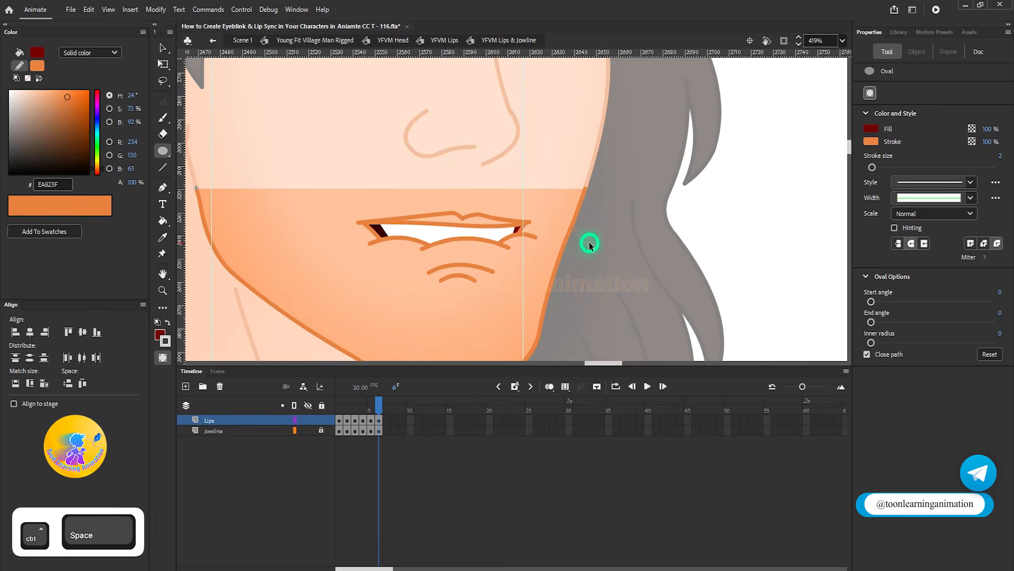
click(590, 244)
drag(607, 197, 685, 305)
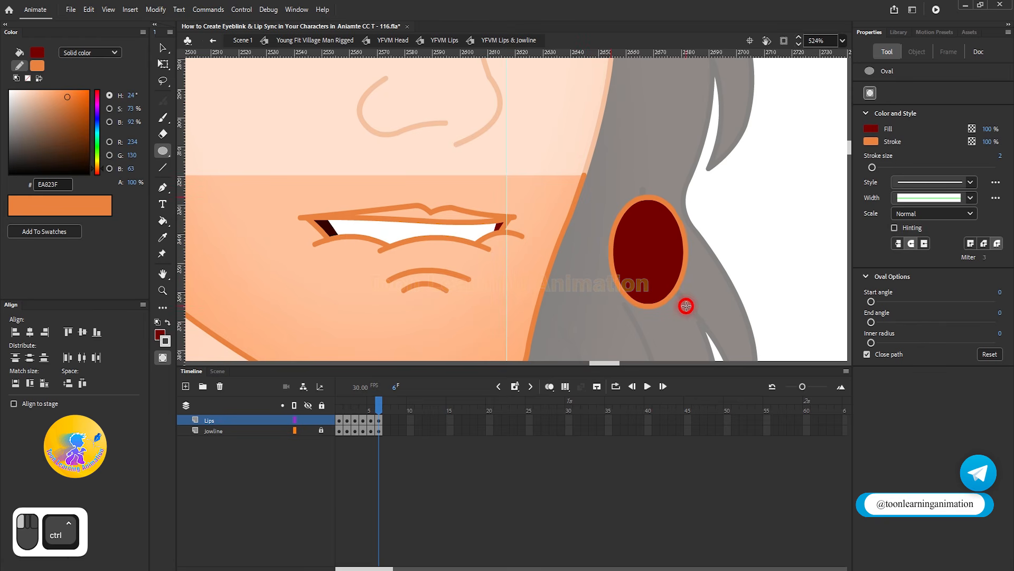
scroll(685, 304, up, 2)
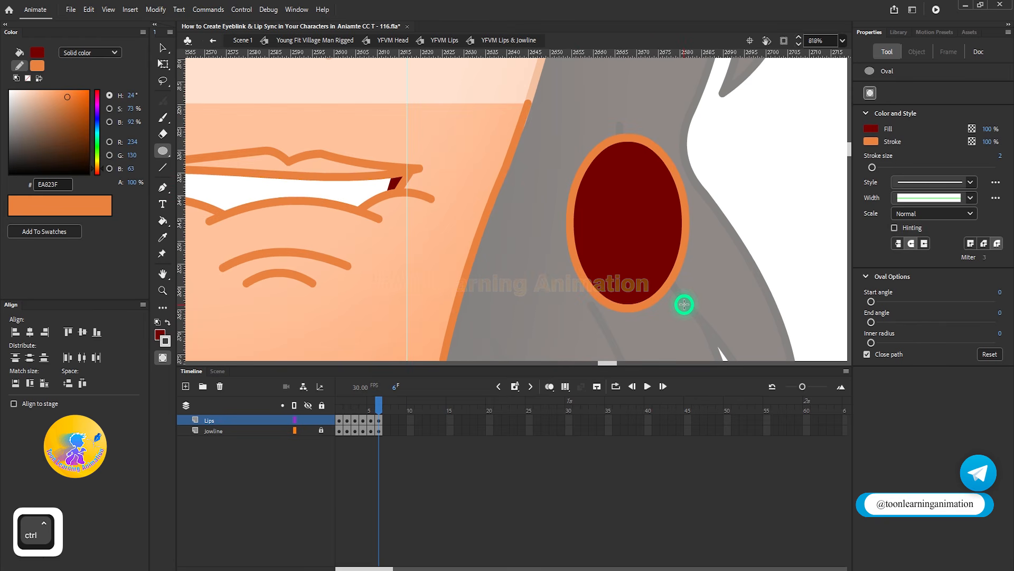
scroll(715, 220, up, 1)
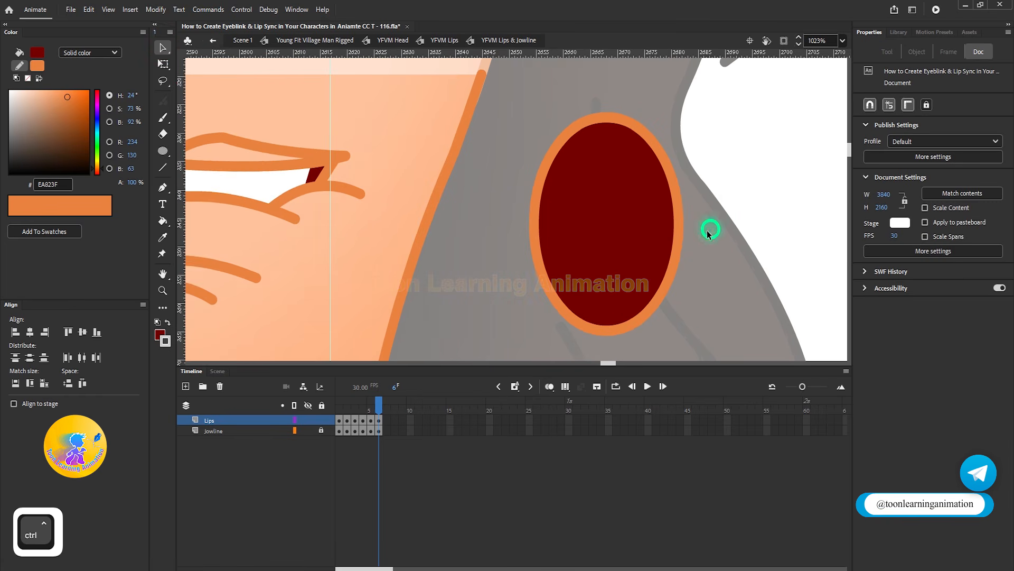
click(163, 48)
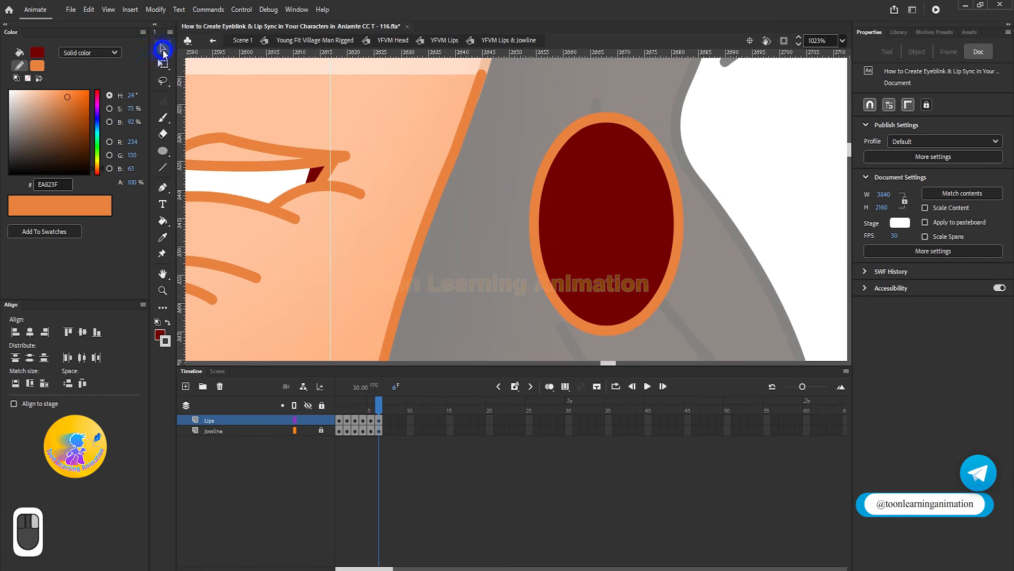
drag(520, 101, 698, 343)
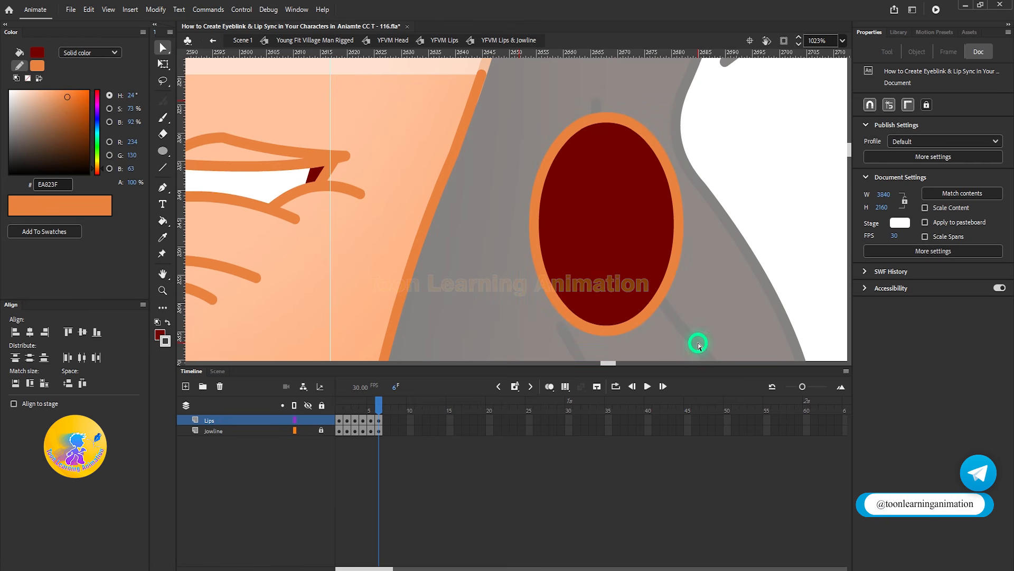
click(632, 273)
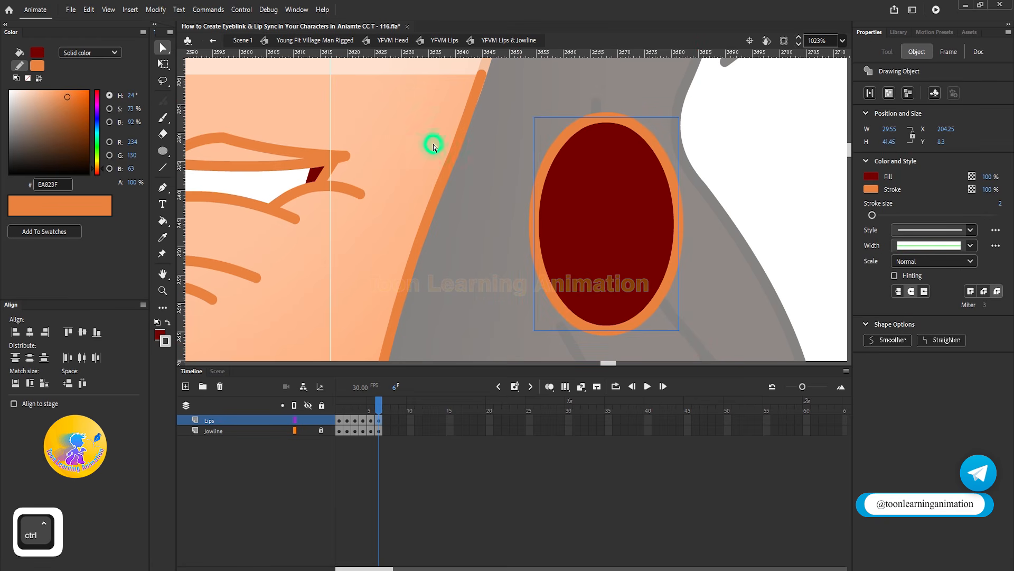
key(ctrl+b)
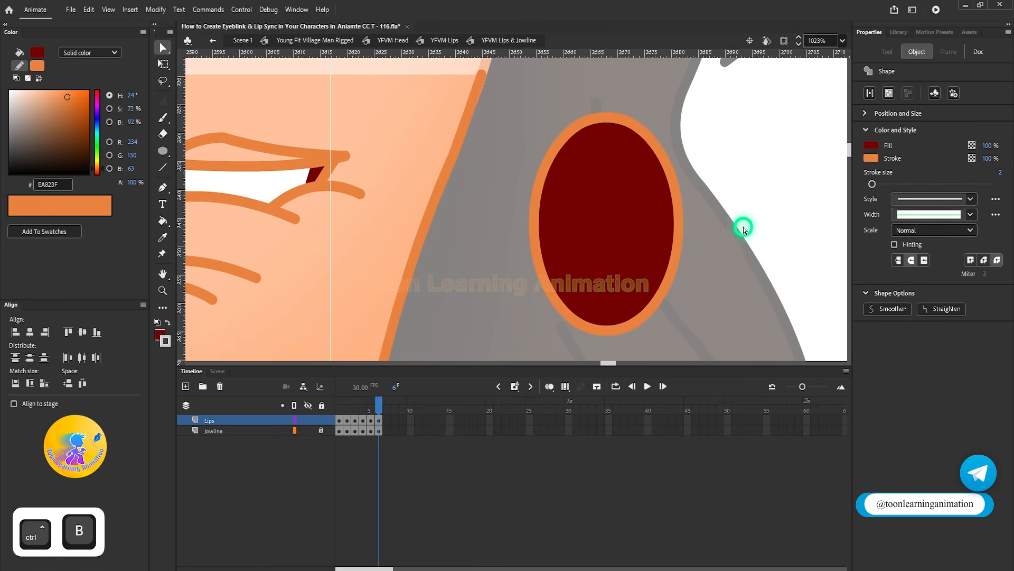
Reshape the oval by pushing its left side into a notch and pulling its right side out into a curved, pointed lip corner.
ctrl+drag(510, 96, 741, 370)
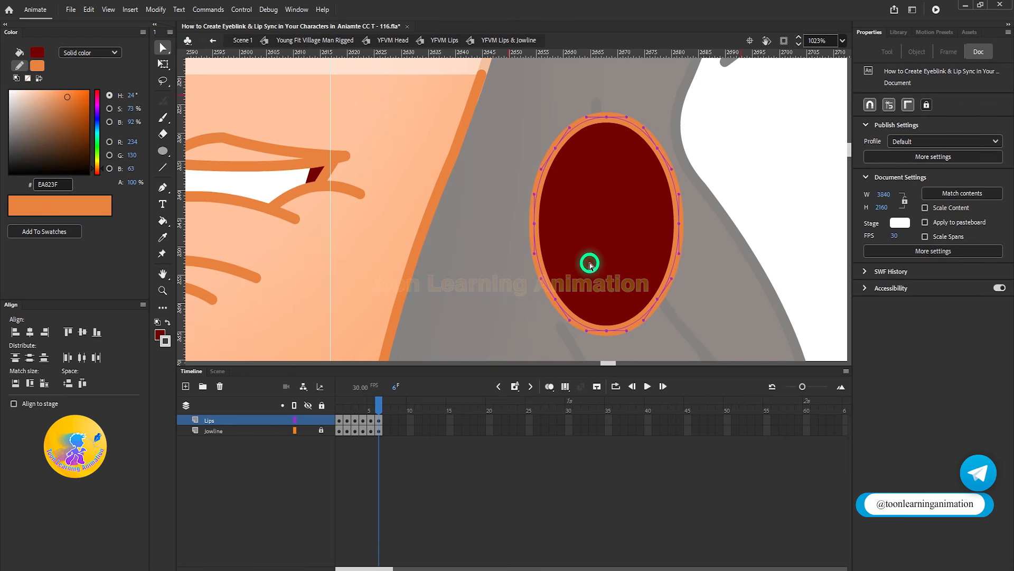
ctrl+scroll(647, 230, up, 1)
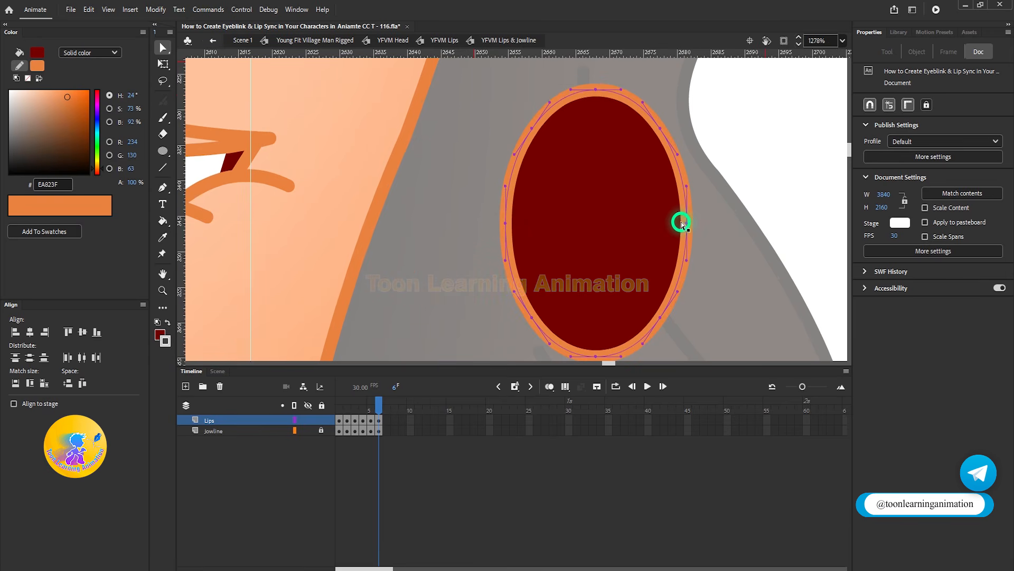
drag(479, 212, 731, 241)
click(163, 46)
click(194, 47)
key(alt)
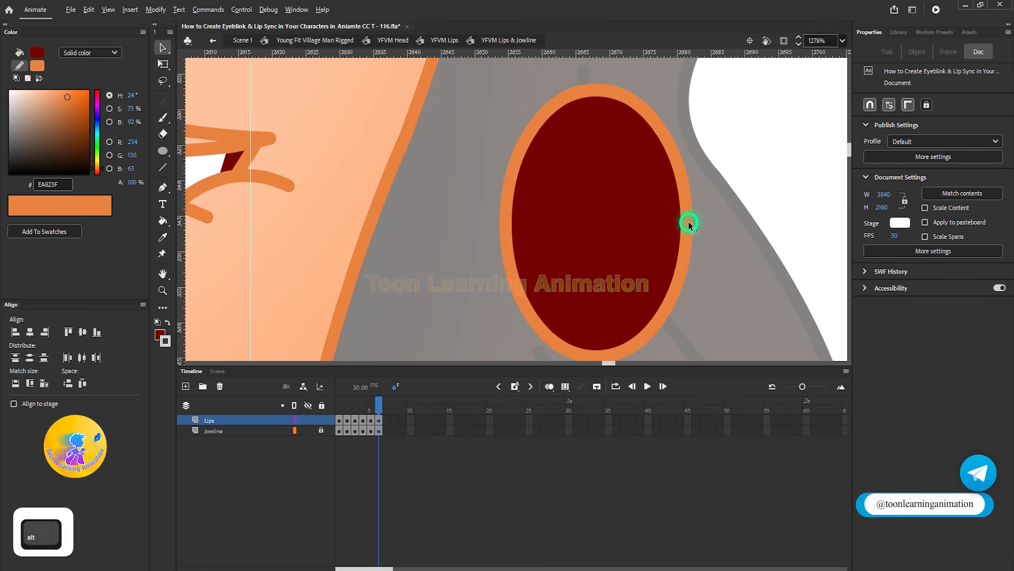
drag(687, 221, 729, 224)
drag(504, 226, 546, 224)
drag(707, 257, 687, 232)
drag(698, 185, 729, 235)
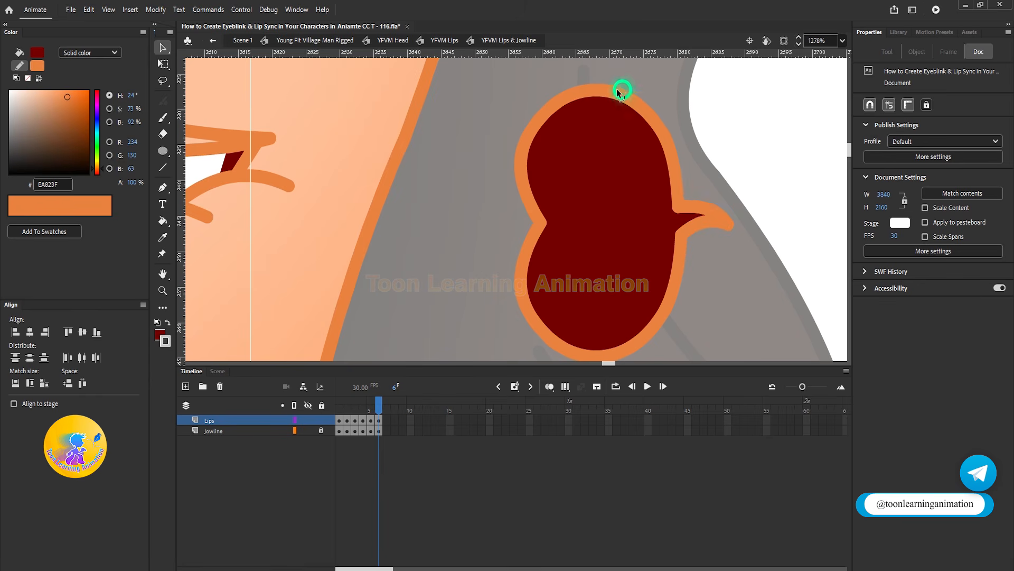
Dent the top centre of the mouth outline into a cupid's bow and slightly flatten its lower left curve.
drag(595, 91, 596, 104)
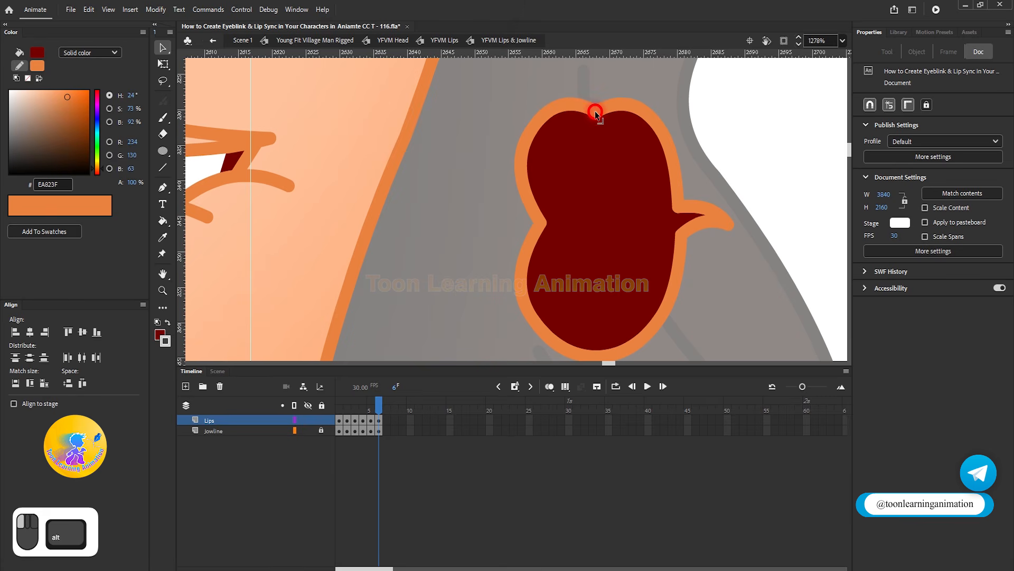
scroll(586, 175, down, 3)
scroll(584, 244, up, 3)
drag(528, 247, 533, 248)
scroll(533, 248, down, 5)
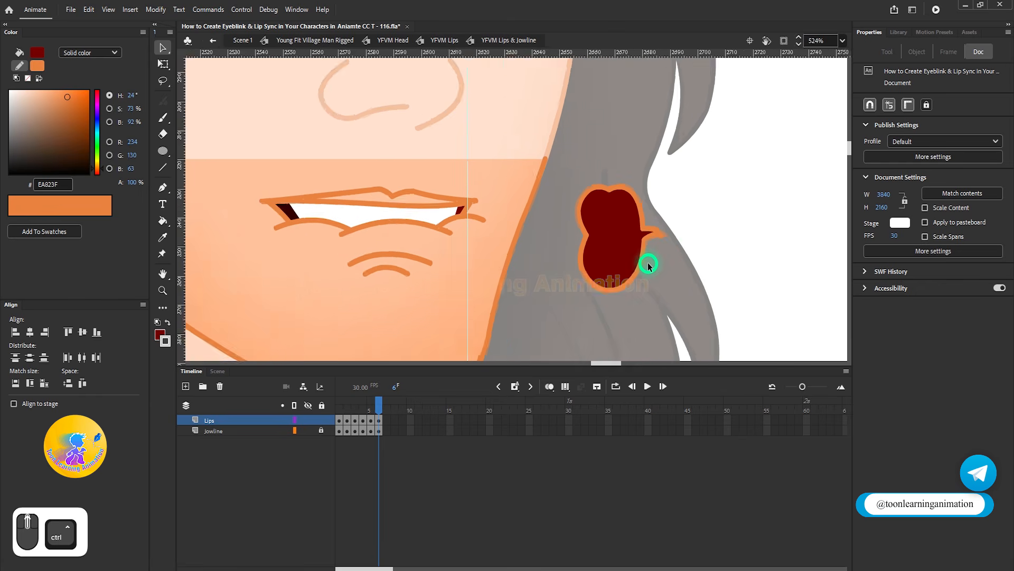
scroll(648, 265, up, 2)
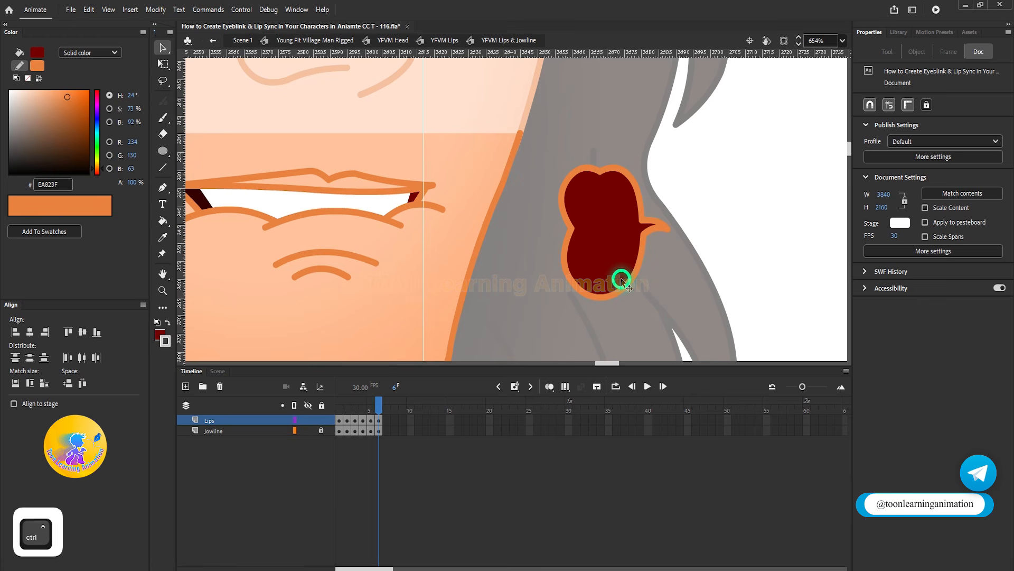
scroll(622, 280, up, 1)
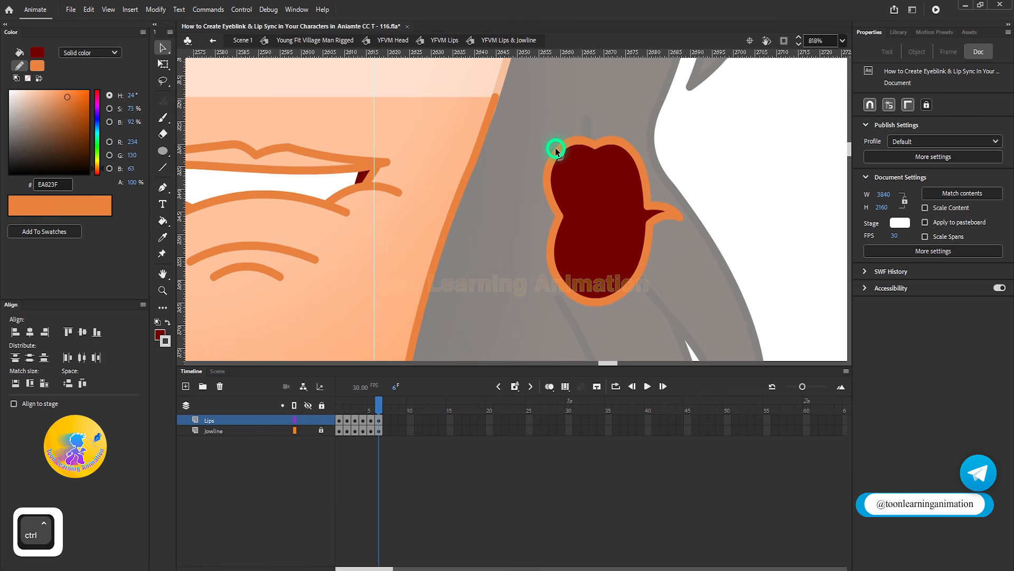
Draw a curved tongue line and a curved inner shadow line across the new mouth shape, and break the drawing apart.
drag(652, 274, 685, 279)
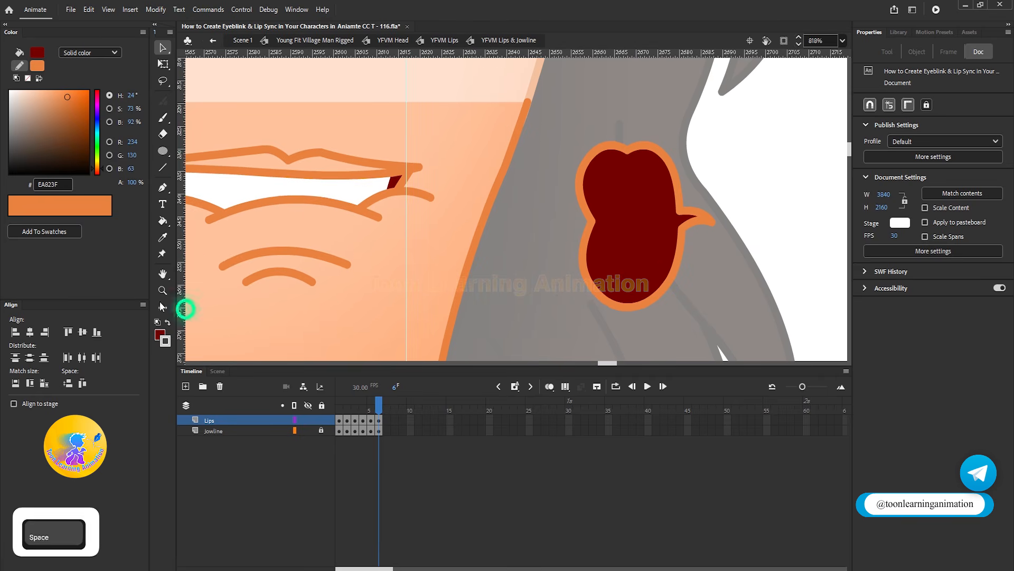
click(164, 166)
drag(669, 259, 632, 265)
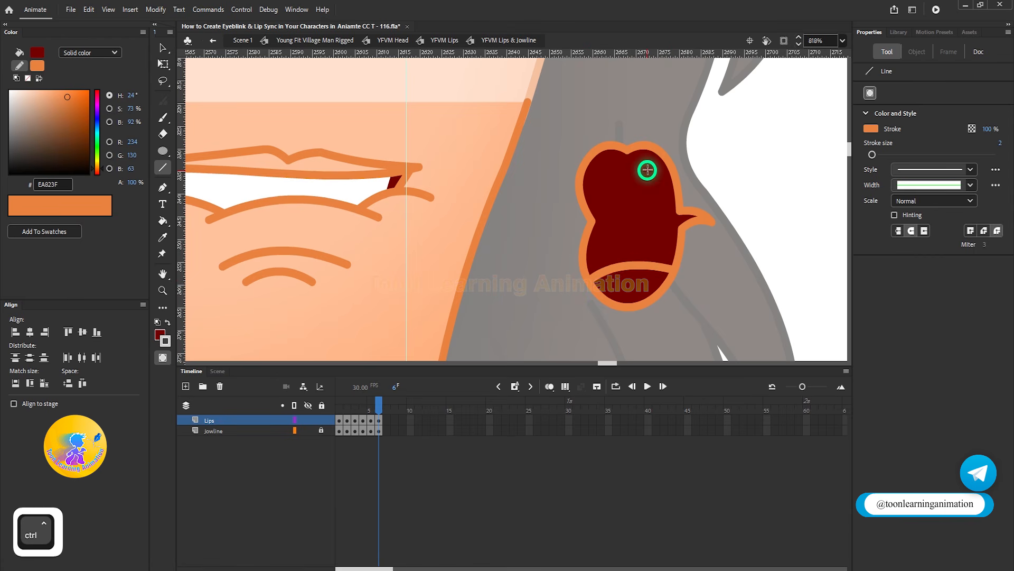
mouse_move(657, 153)
mouse_down()
mouse_move(649, 264)
mouse_move(638, 229)
mouse_up()
mouse_move(661, 159)
ctrl+mouse_down()
mouse_move(665, 186)
mouse_move(676, 170)
ctrl+mouse_up()
scroll(628, 260, down, 1)
ctrl+drag(735, 130, 572, 321)
key(ctrl+b)
key(v)
click(690, 298)
Slightly adjust the left edge of the new mouth outline.
scroll(602, 176, up, 3)
drag(584, 206, 588, 205)
scroll(587, 139, down, 2)
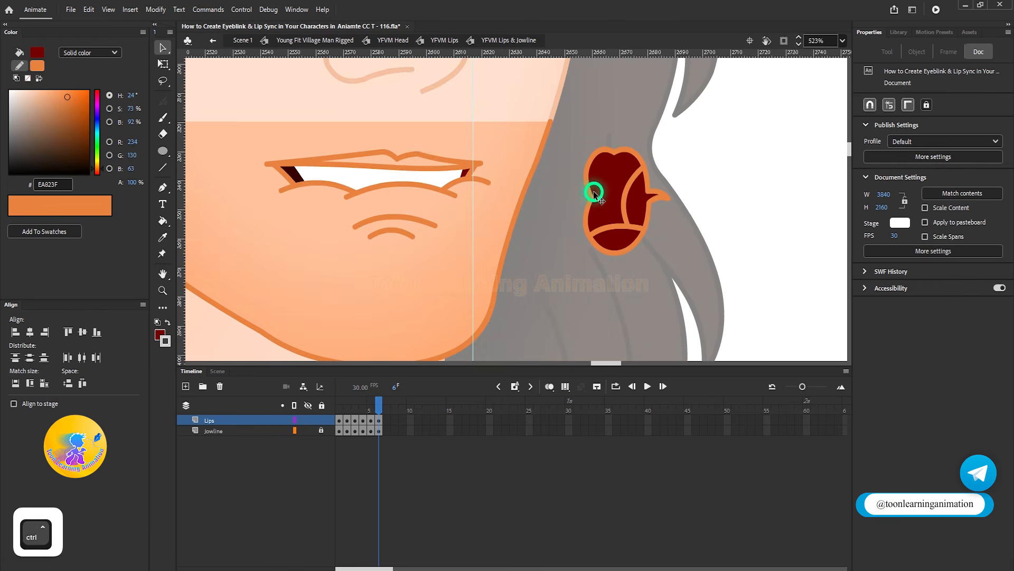
Sample the dark #340000 from the lips' left corner and fill the new mouth's right section with it.
scroll(593, 191, up, 1)
click(162, 237)
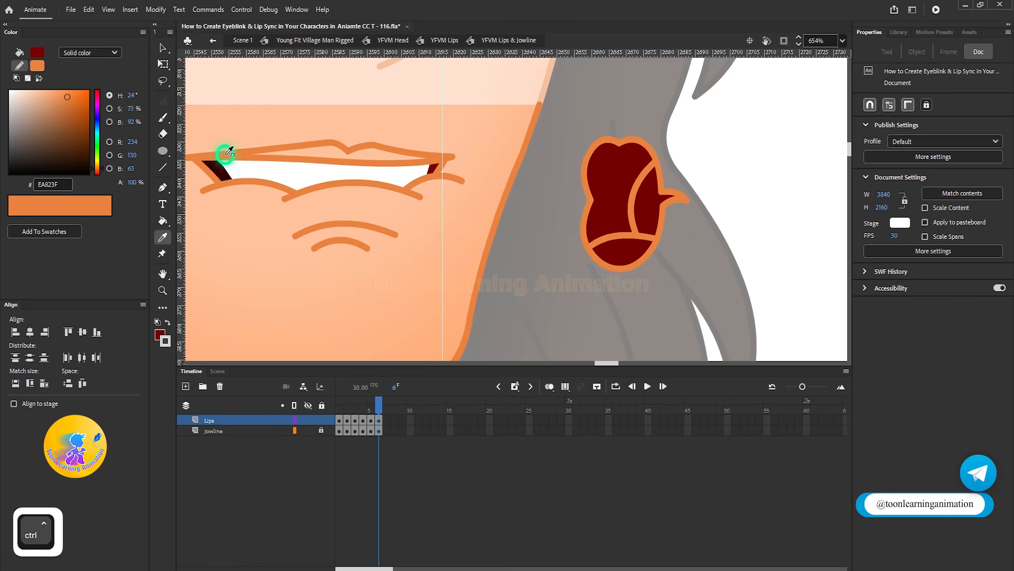
click(215, 170)
click(653, 215)
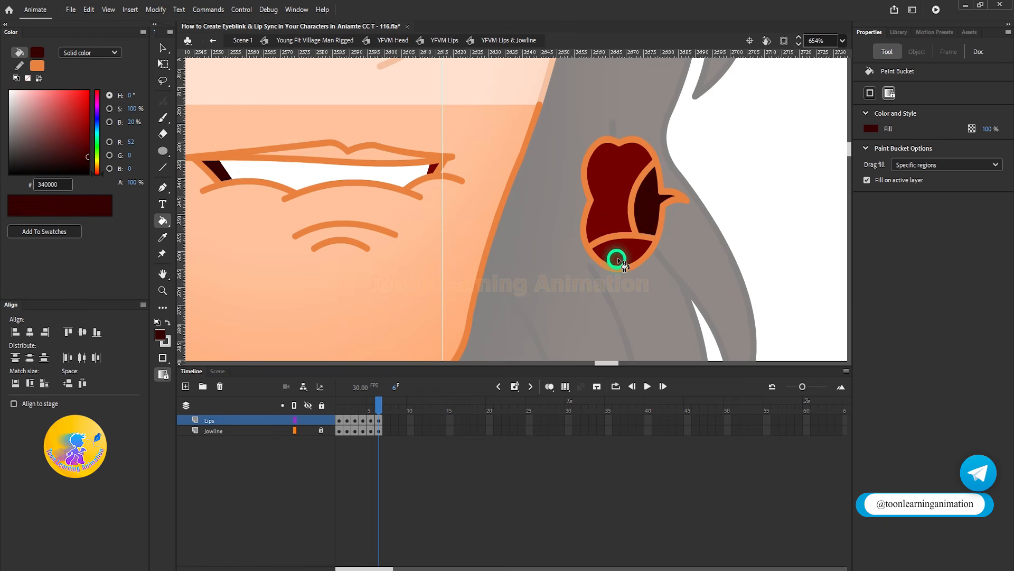
Sample the tongue pink #FF7272 from the frame 3 mouth and fill the lower section of the new frame 6 mouth.
click(352, 410)
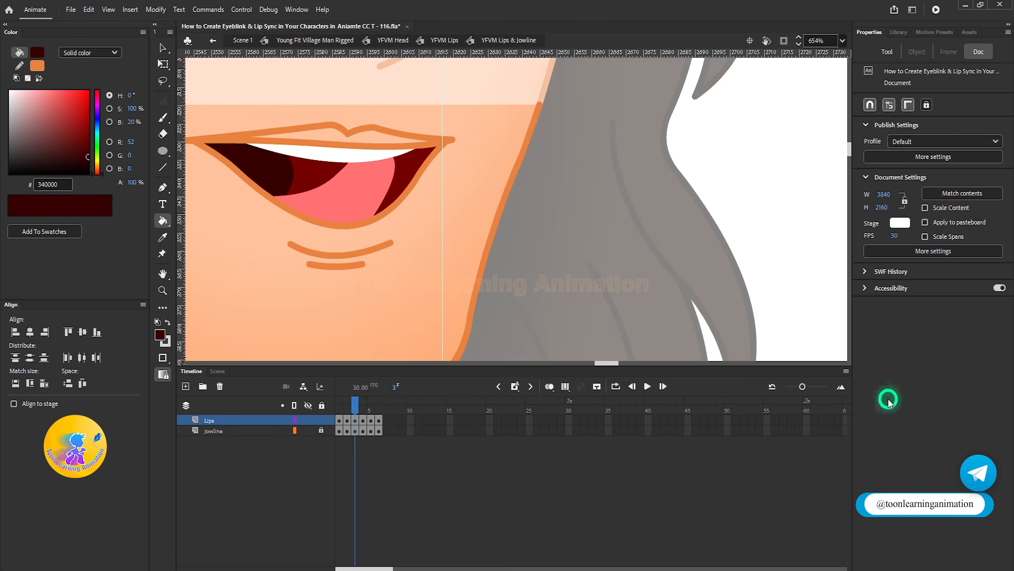
click(163, 236)
click(373, 196)
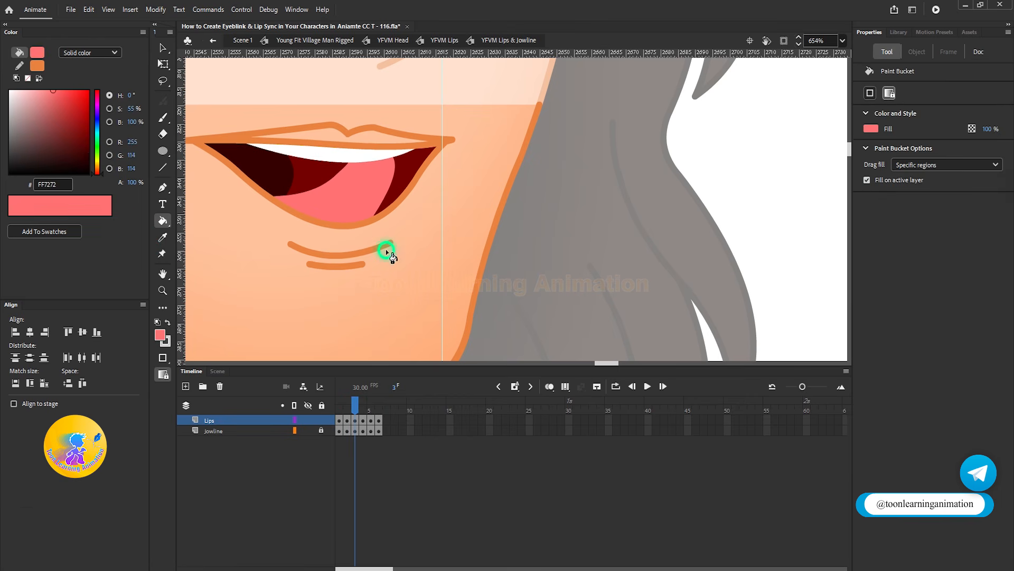
click(380, 411)
click(634, 253)
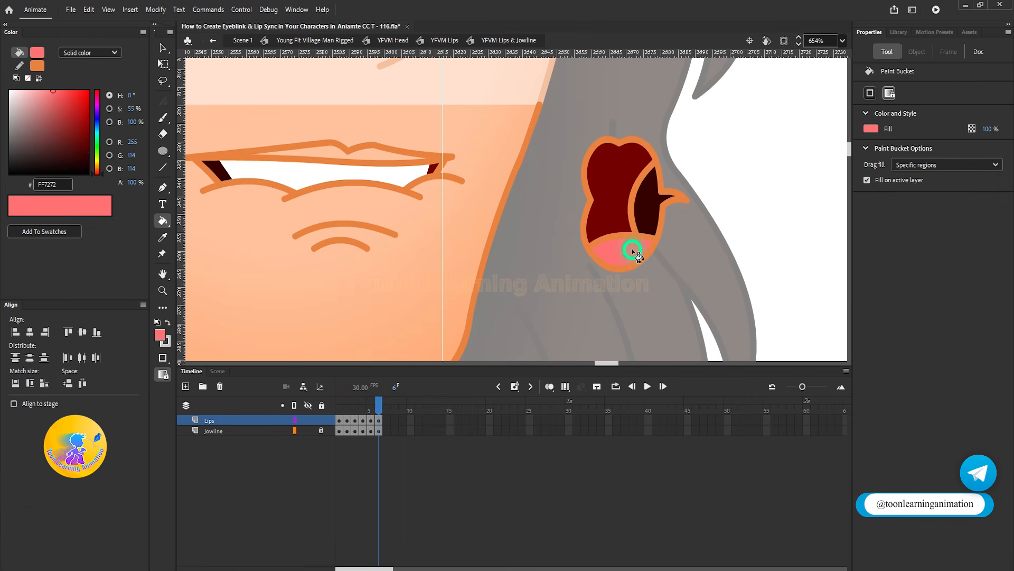
Delete the orange dividing lines inside the new mouth shape.
key(v)
click(649, 233)
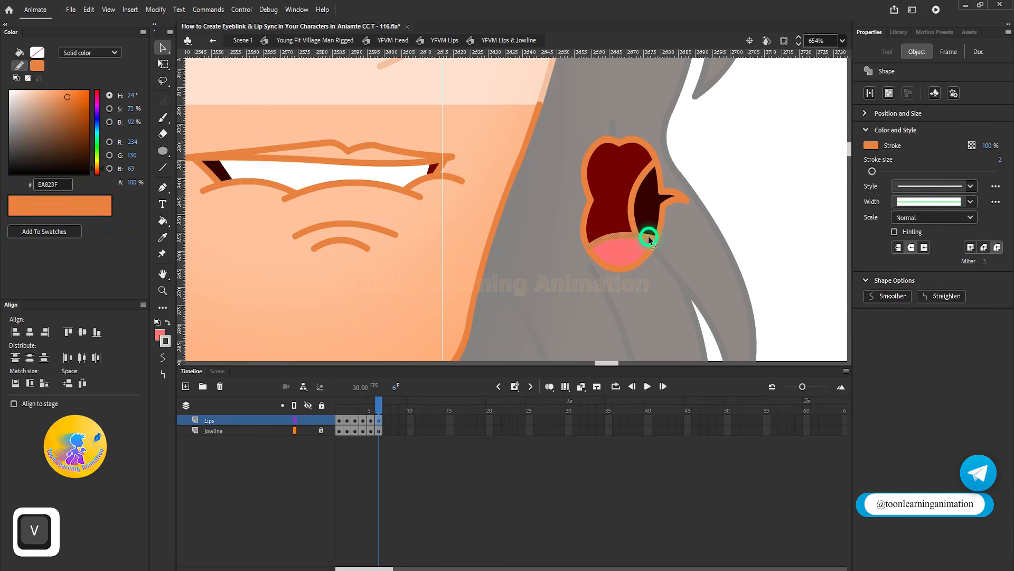
key(Delete)
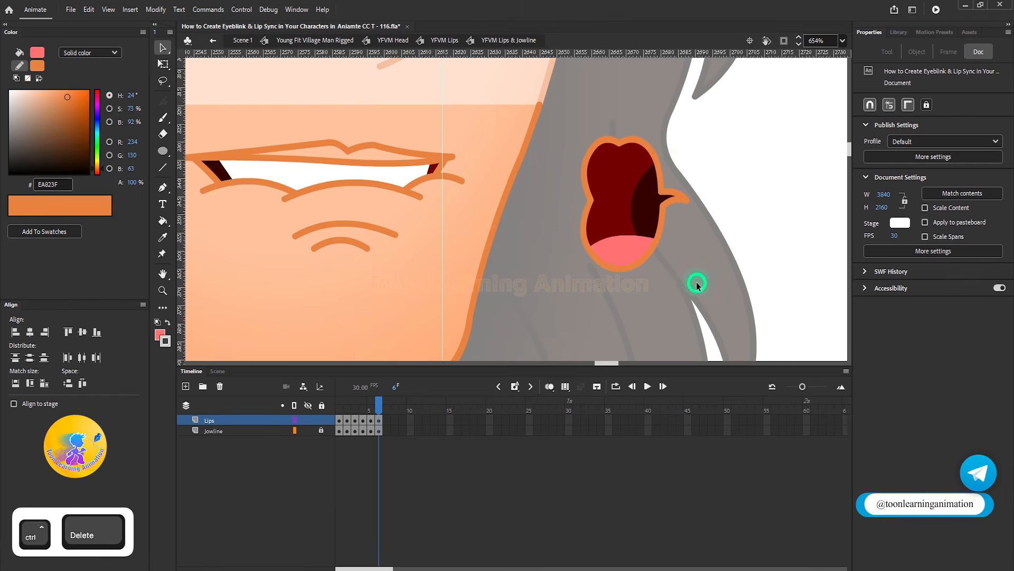
Group the new mouth shape, flip it horizontally and place it over the lips on the face.
ctrl+scroll(697, 280, down, 2)
drag(726, 174, 611, 288)
key(ctrl+g)
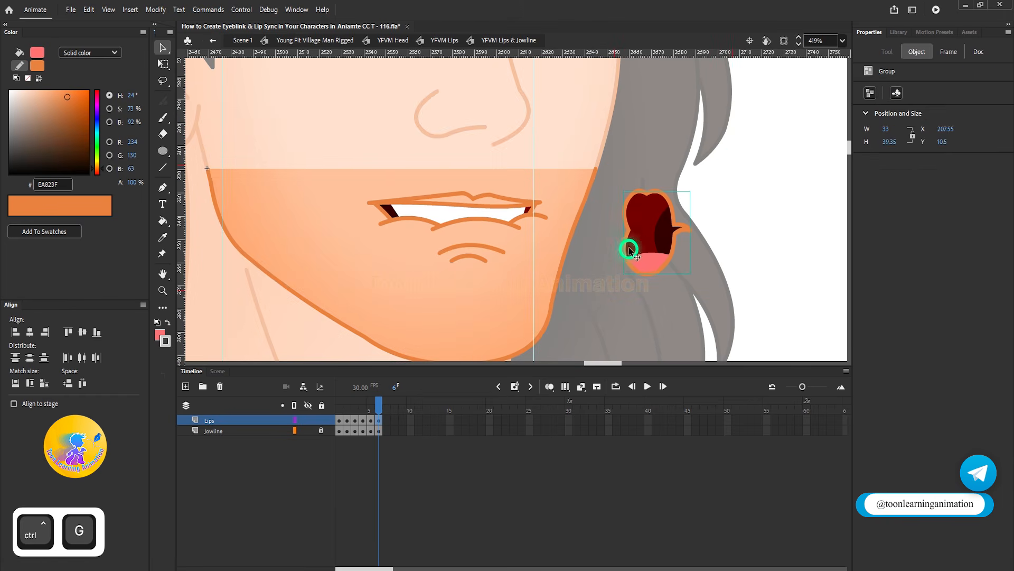
ctrl+scroll(652, 231, up, 1)
right_click(652, 230)
mouse_move(702, 406)
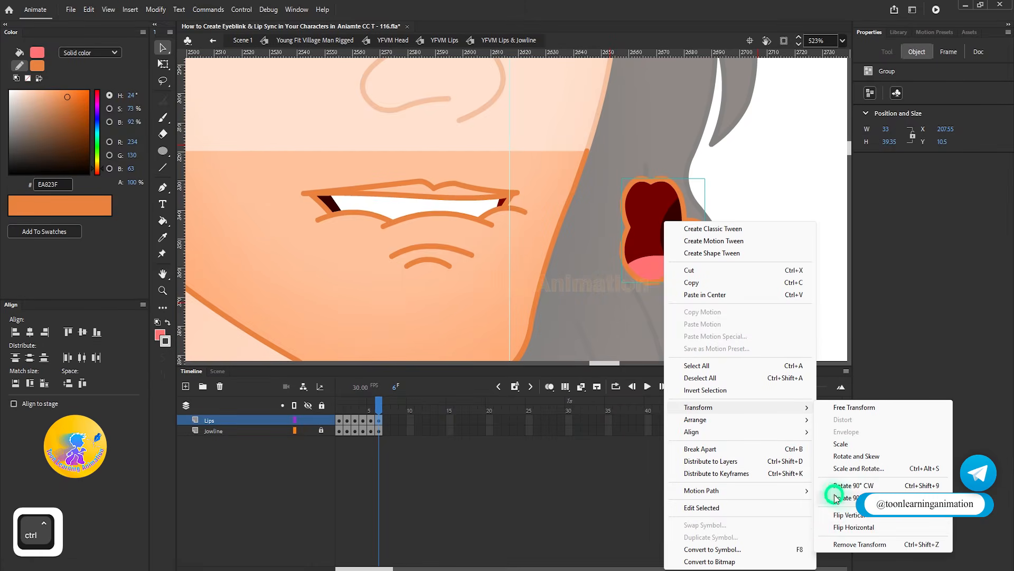
click(857, 527)
drag(698, 226, 466, 223)
Scale the mouth group down to about 30.7 by 33.65 and shift it toward the right end of the lips.
key(q)
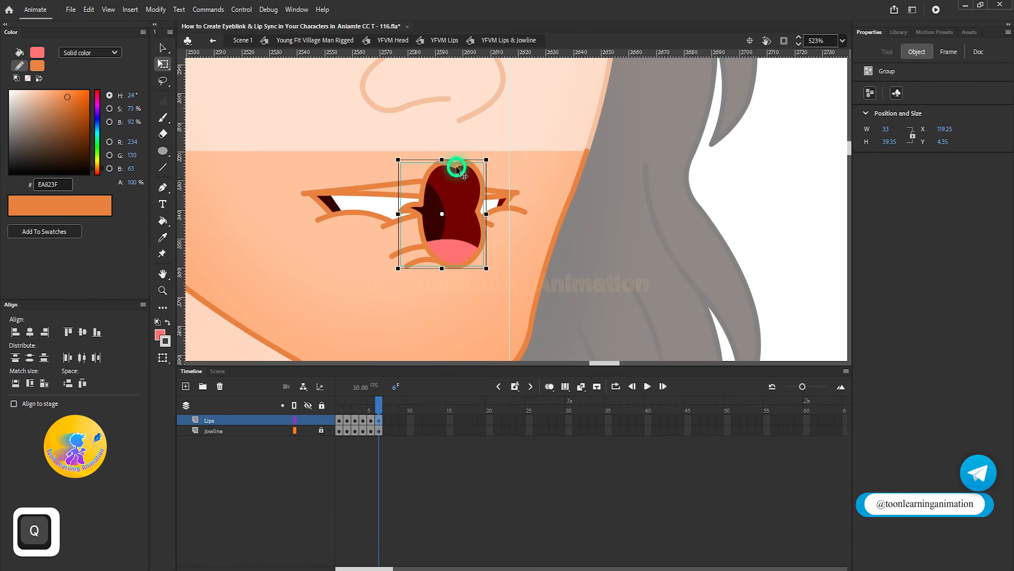
drag(443, 160, 443, 165)
scroll(445, 211, up, 1)
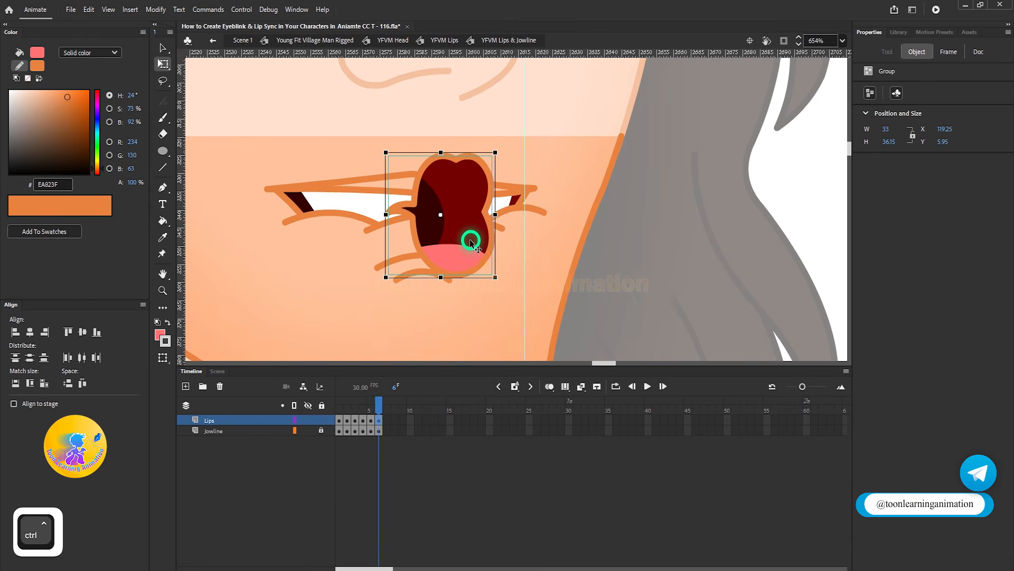
drag(495, 278, 490, 274)
drag(467, 247, 487, 244)
Cut the new mouth group from frame 6 and insert a keyframe at frame 7 on both the Lips and Jowline layers.
scroll(487, 244, down, 3)
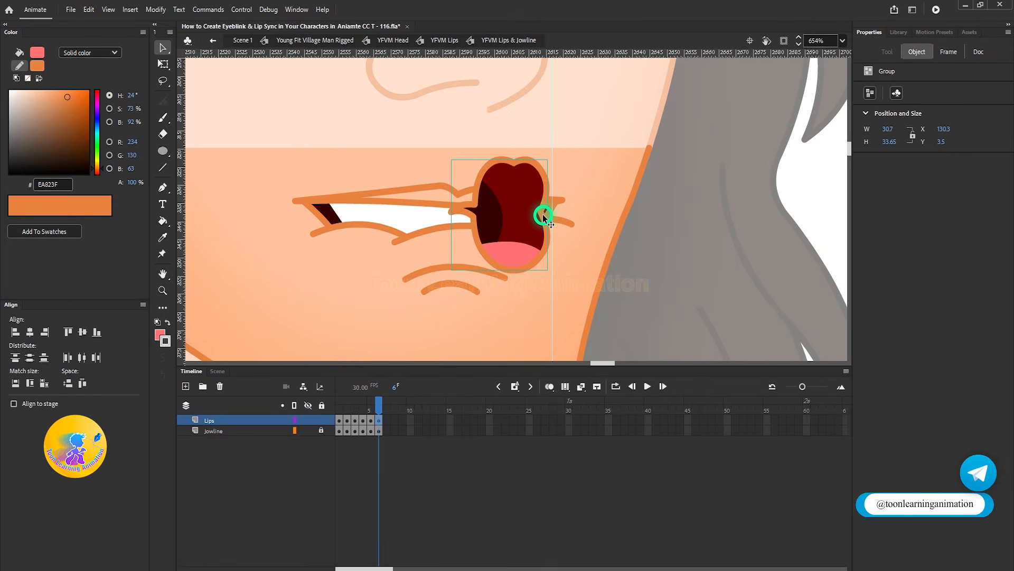
key(ctrl+x)
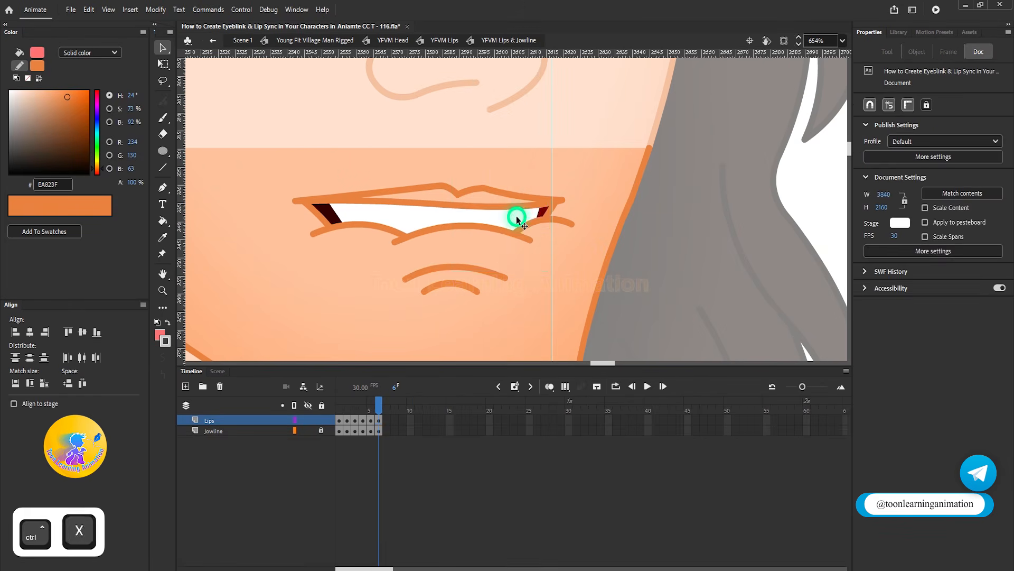
click(386, 408)
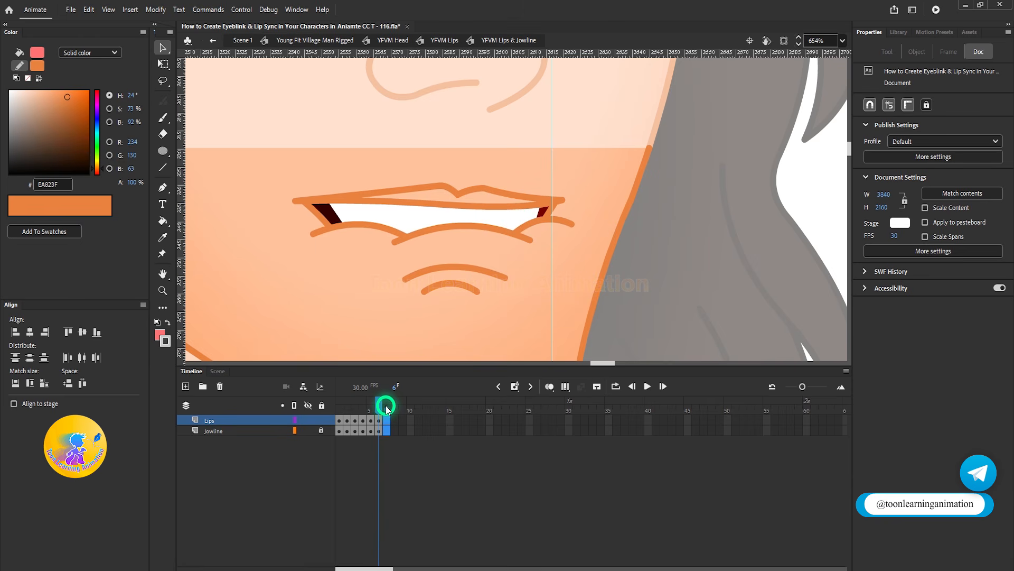
key(F6)
click(403, 476)
click(386, 420)
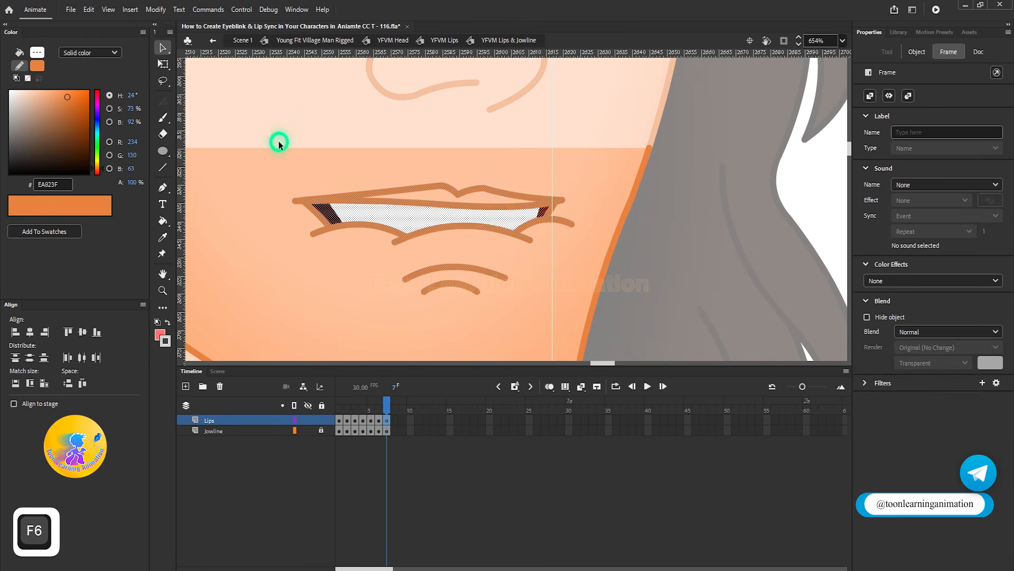
Delete the toothy lips in frame 7, keeping the chin lines, and paste the cut mouth group in place.
drag(293, 149, 656, 361)
key(Delete)
key(ctrl+shift+z)
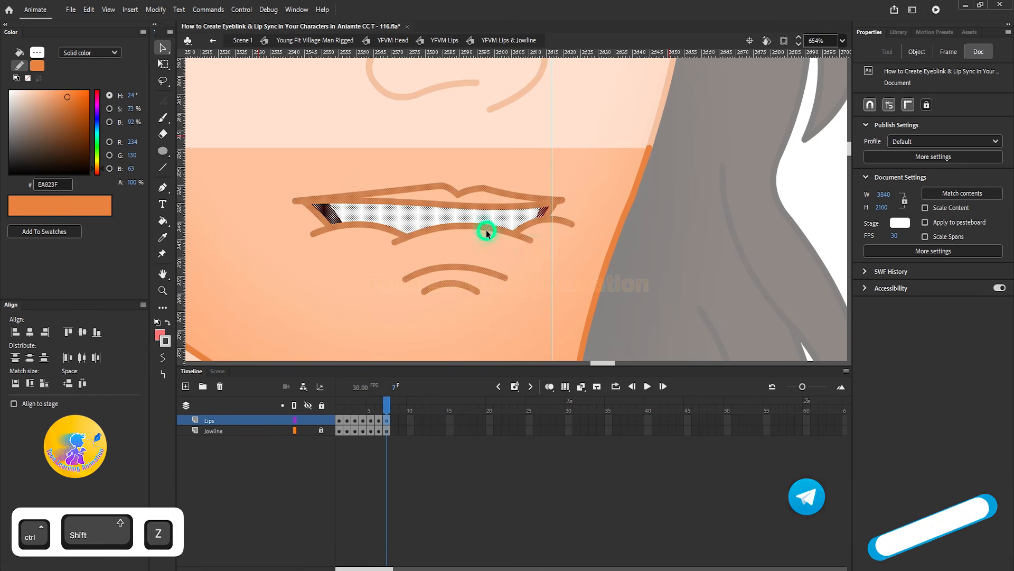
drag(240, 157, 687, 254)
key(Delete)
key(ctrl+shift+v)
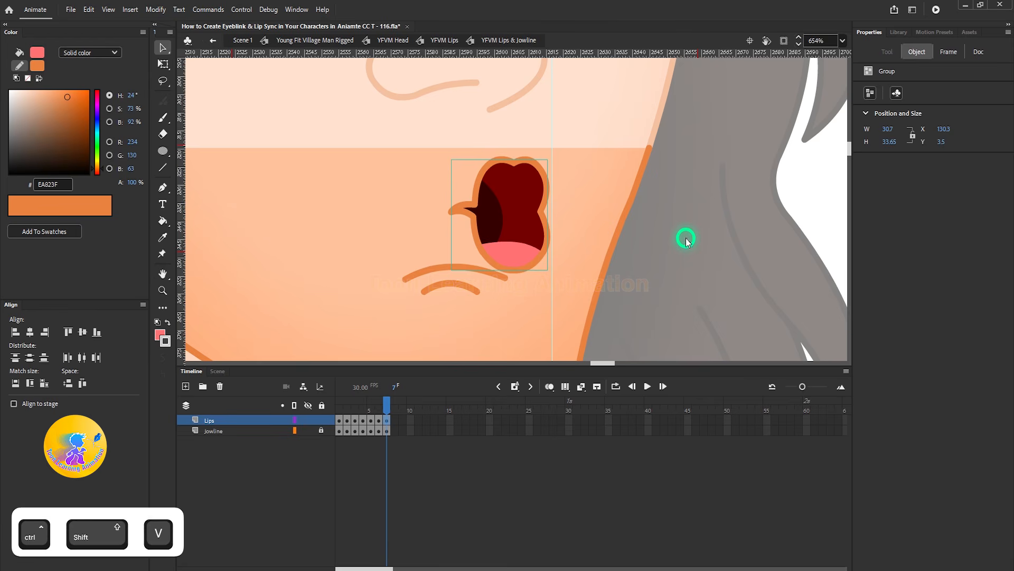
Move the two chin crease lines in frame 7 so that they sit centred beneath the small round mouth.
click(459, 319)
drag(451, 286, 445, 319)
click(450, 301)
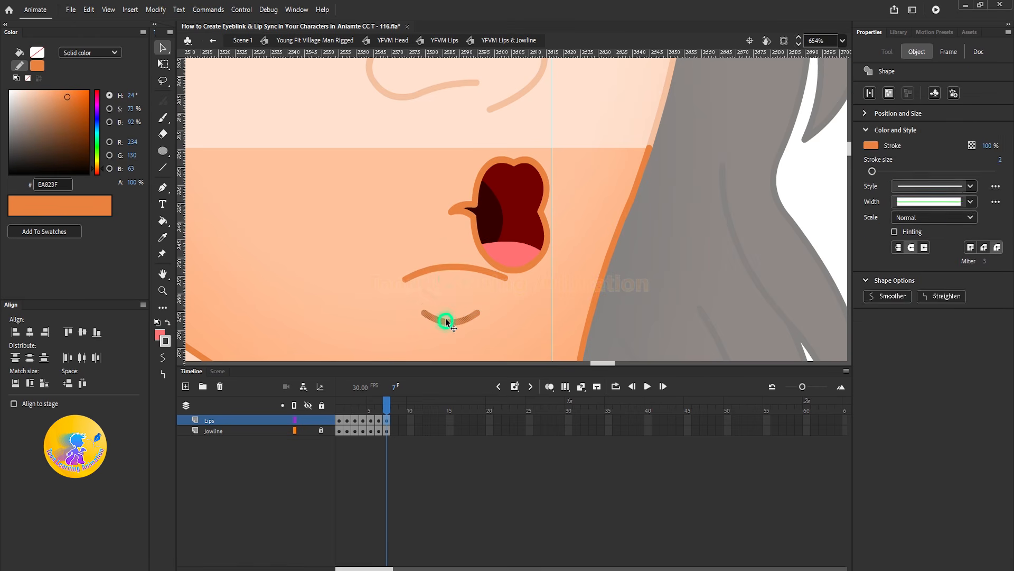
drag(446, 267, 515, 296)
click(450, 294)
shift+click(449, 324)
click(582, 268)
Review the mouth shapes across frames 1 to 7 against the whole face.
scroll(541, 265, down, 3)
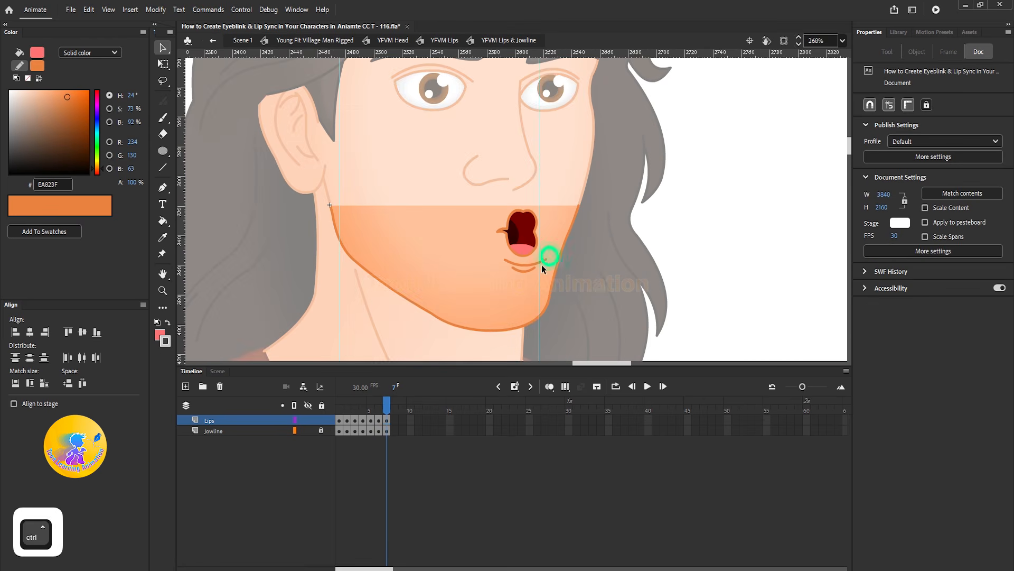
scroll(556, 262, up, 3)
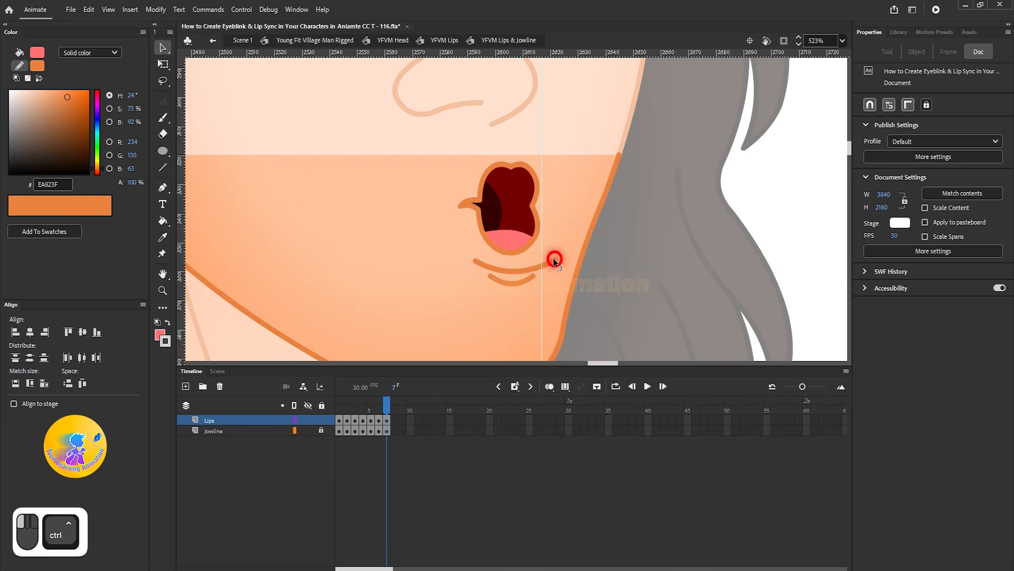
scroll(553, 258, down, 2)
mouse_move(389, 404)
mouse_down()
mouse_move(378, 404)
mouse_move(387, 404)
mouse_up()
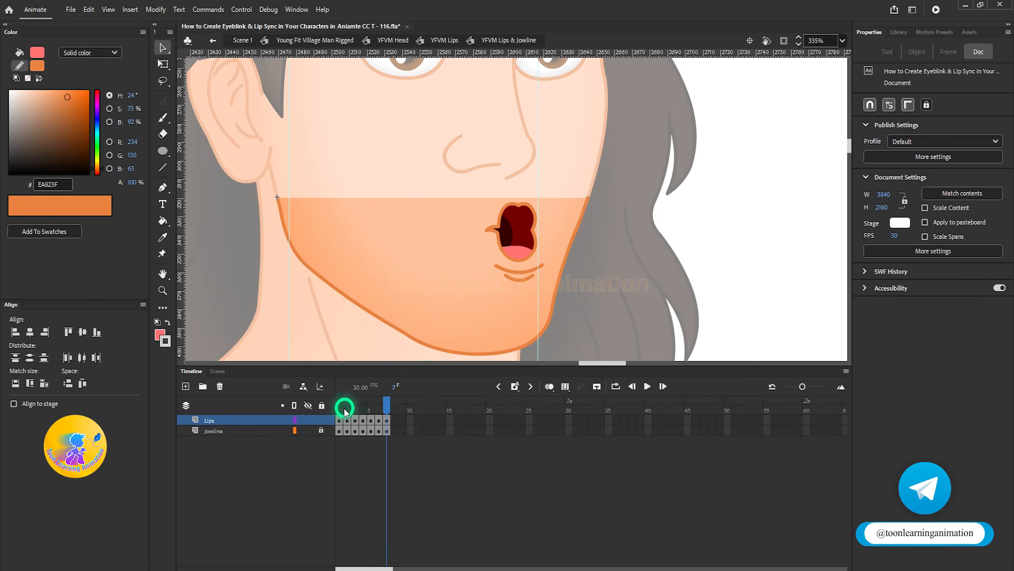
click(340, 411)
click(388, 400)
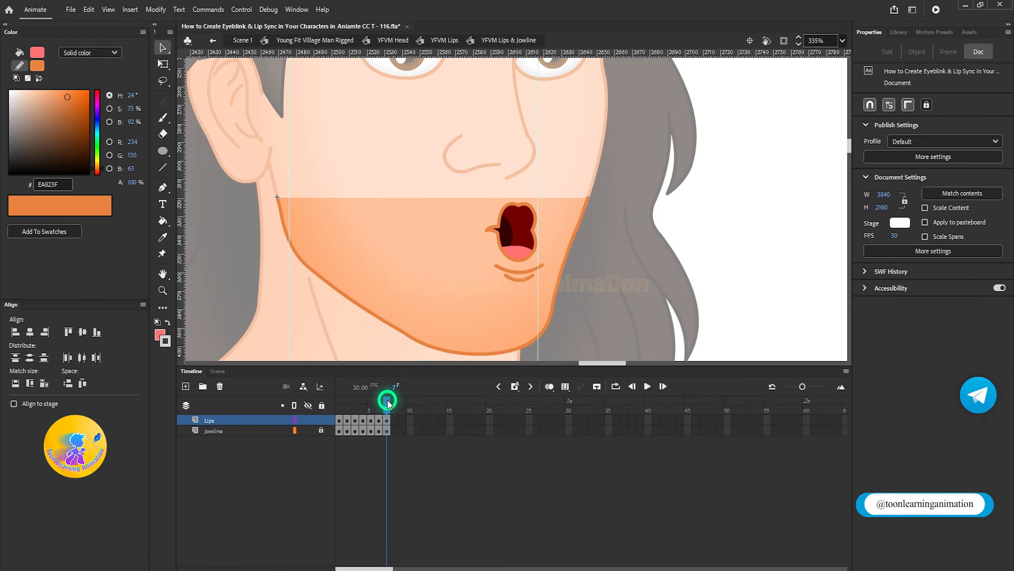
drag(379, 408, 391, 409)
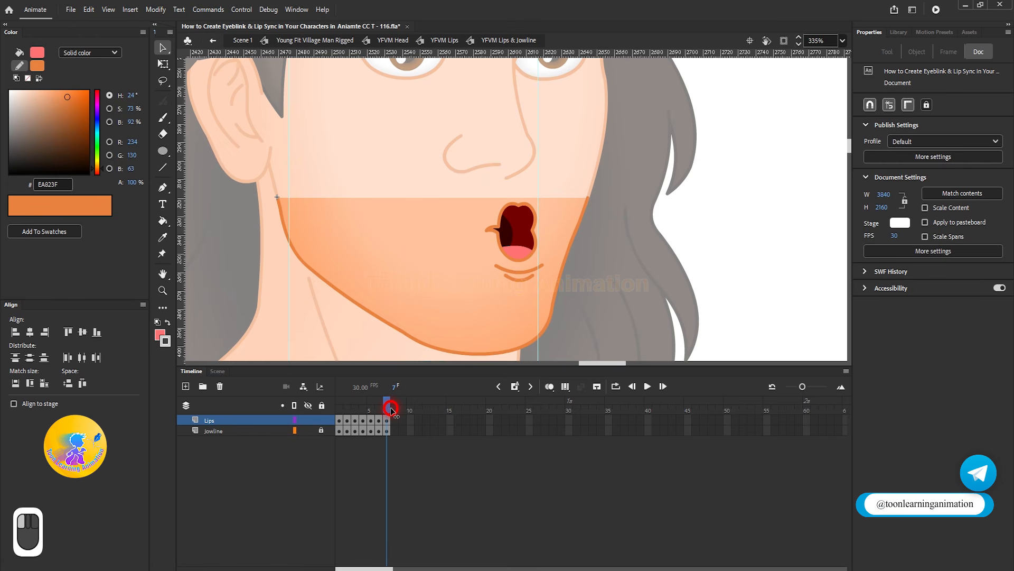
drag(391, 410, 339, 410)
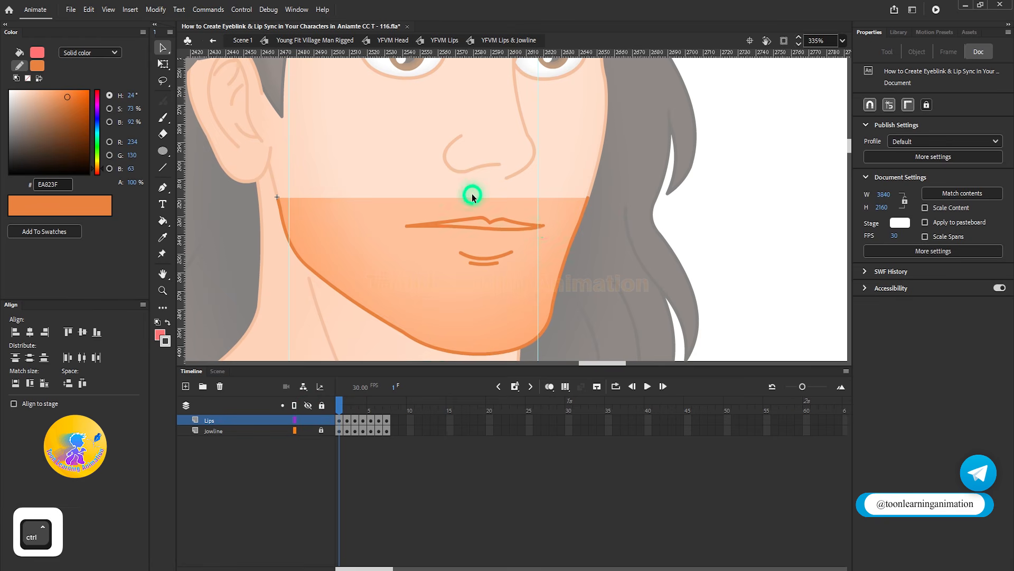
scroll(498, 243, down, 3)
scroll(471, 236, up, 2)
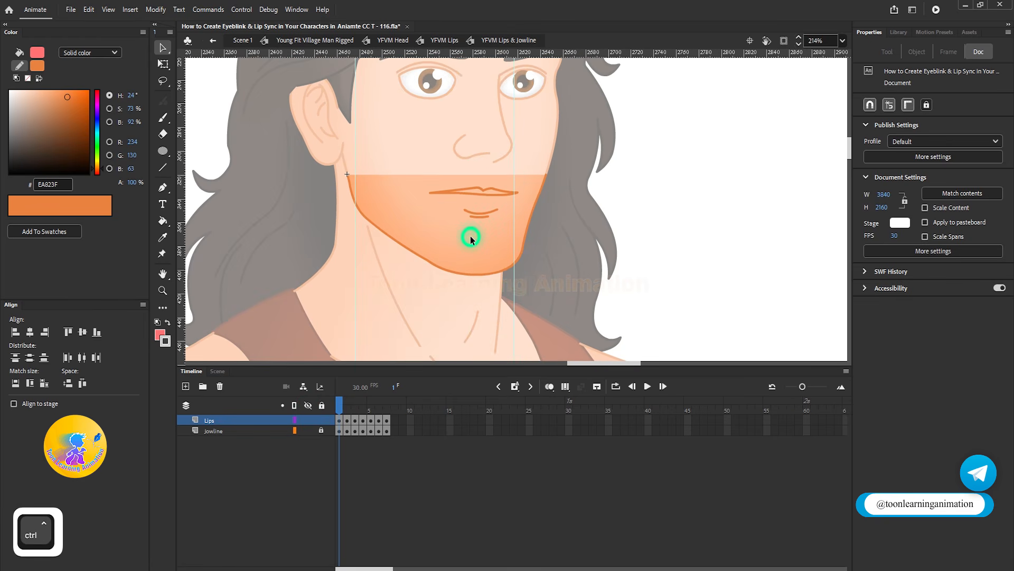
click(502, 216)
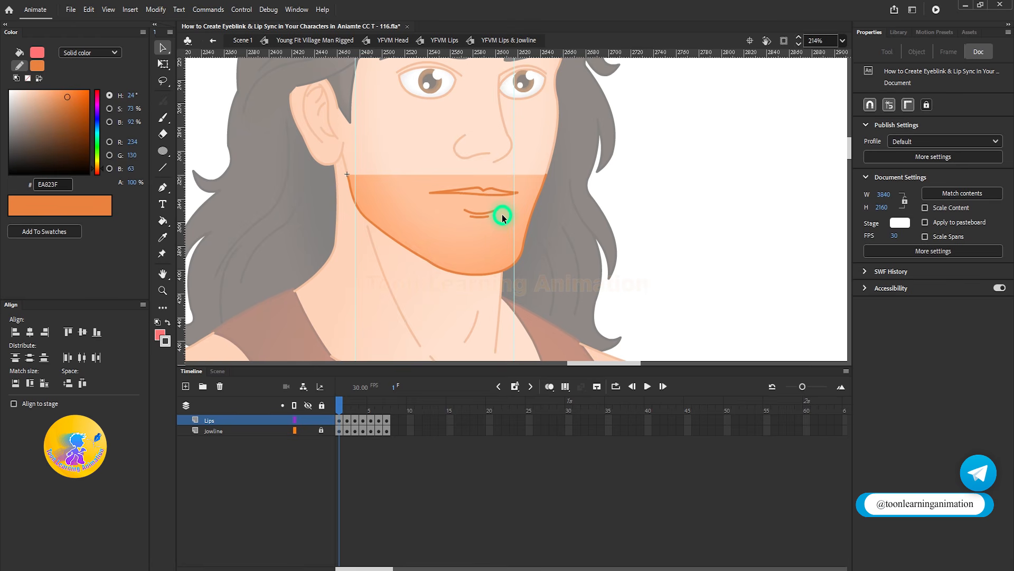
Unlock the Jowline layer and clear its keyframes from frames 3 to 7.
click(337, 429)
click(321, 431)
scroll(468, 260, up, 3)
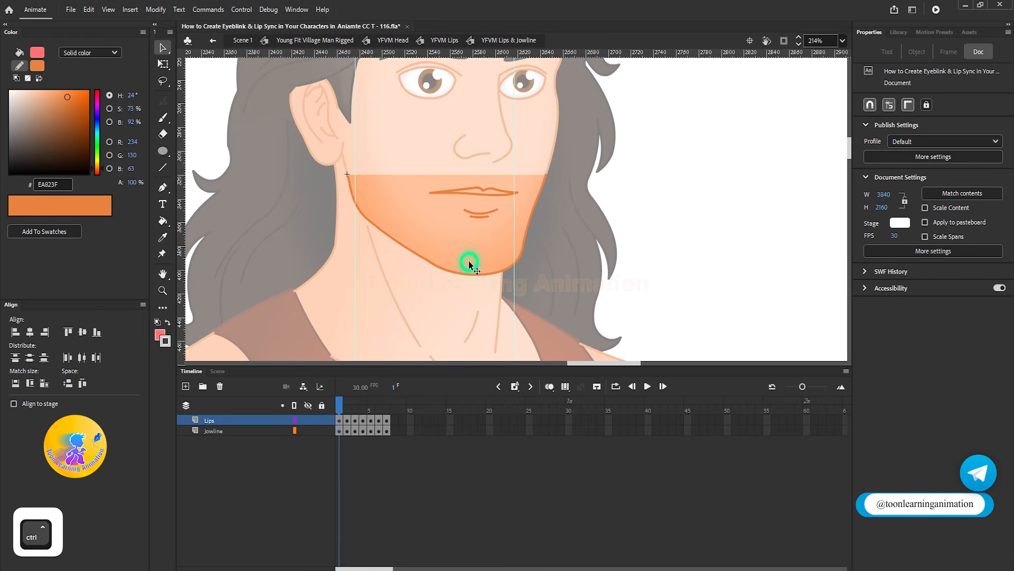
drag(353, 430, 386, 430)
key(shift+F6)
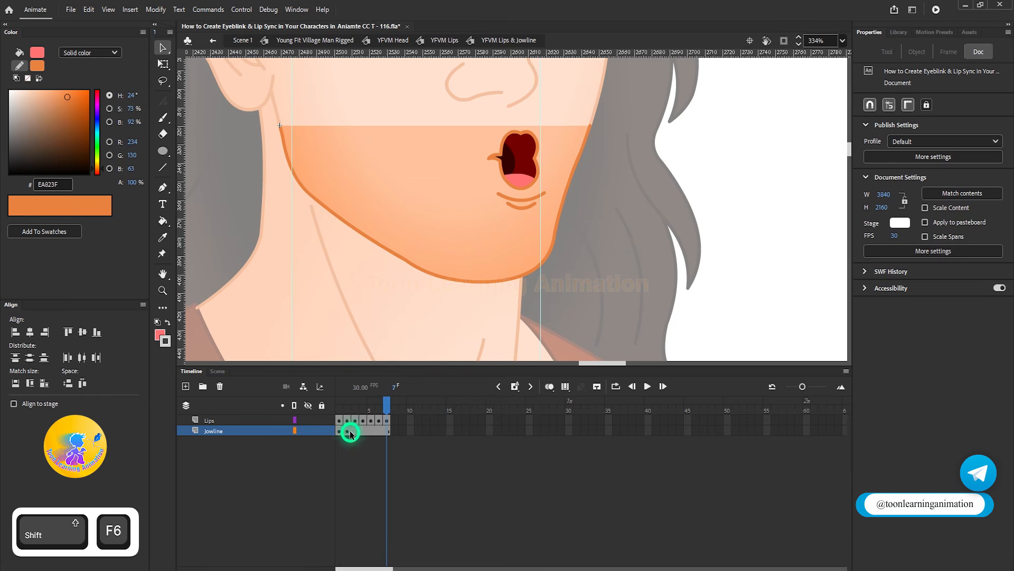
Stretch the frame 2 jaw downward to a height of about 109.55, keeping its upper edge in place, and compare with frame 1.
click(350, 432)
key(q)
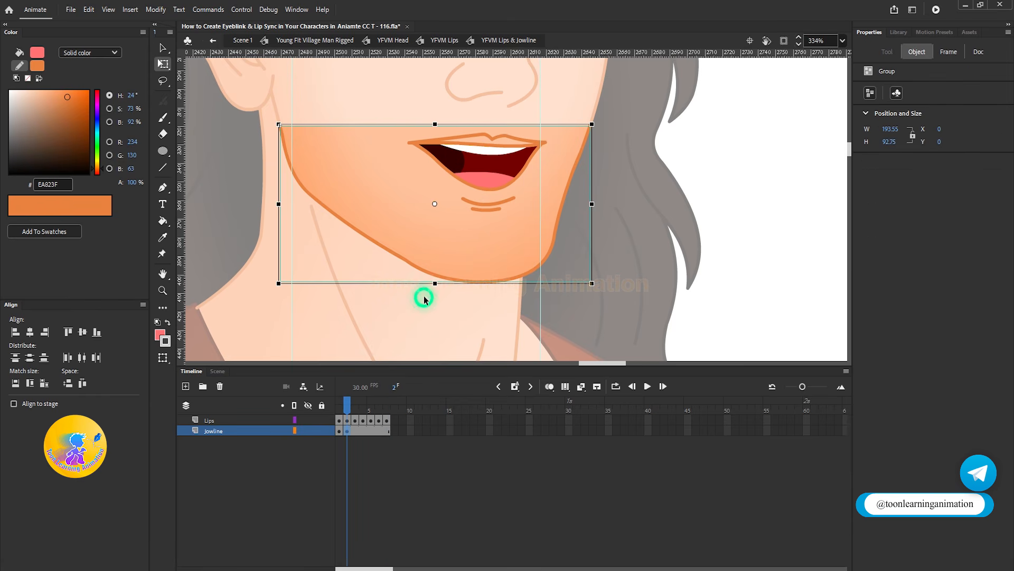
drag(434, 286, 437, 322)
key(ctrl+z)
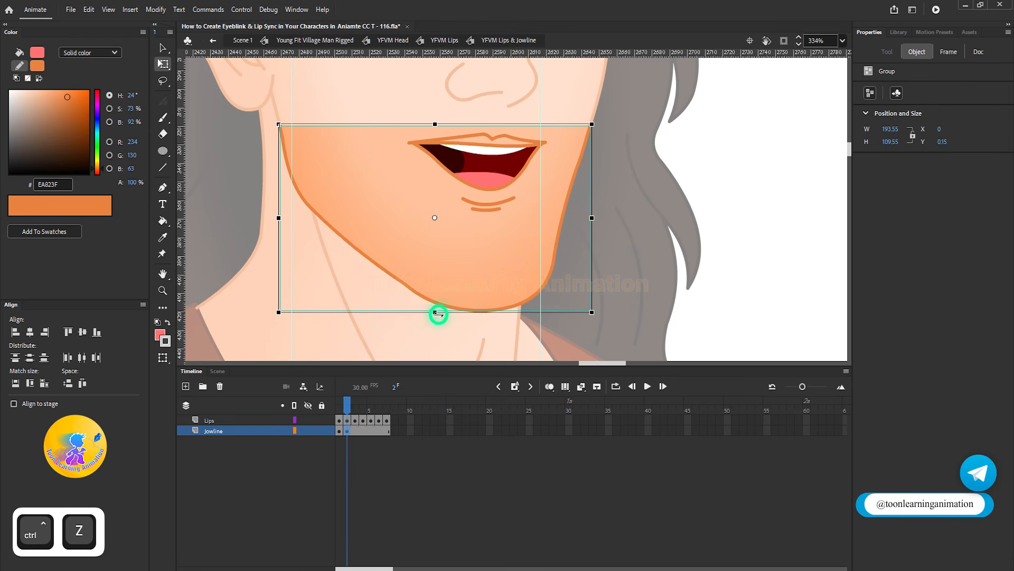
drag(338, 408, 344, 419)
click(355, 451)
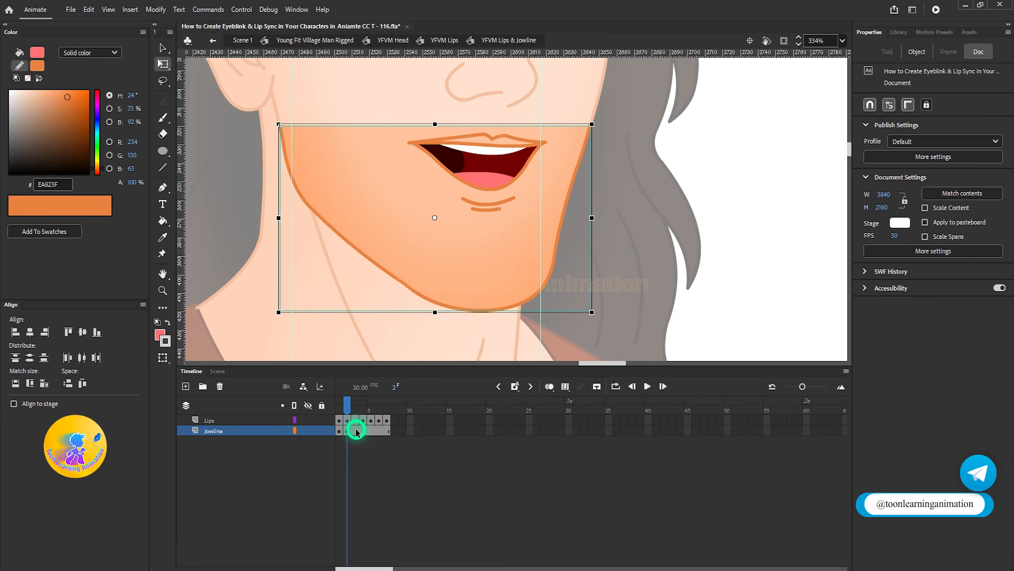
Insert a Jowline keyframe at frame 3 and shorten the jaw slightly to a height of about 107.85.
click(356, 431)
key(F6)
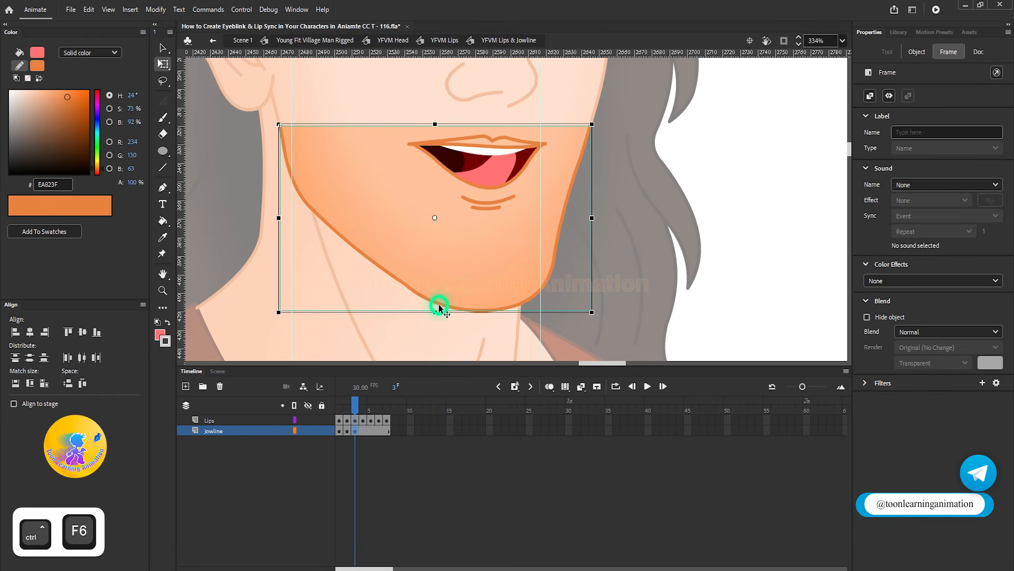
scroll(439, 305, up, 1)
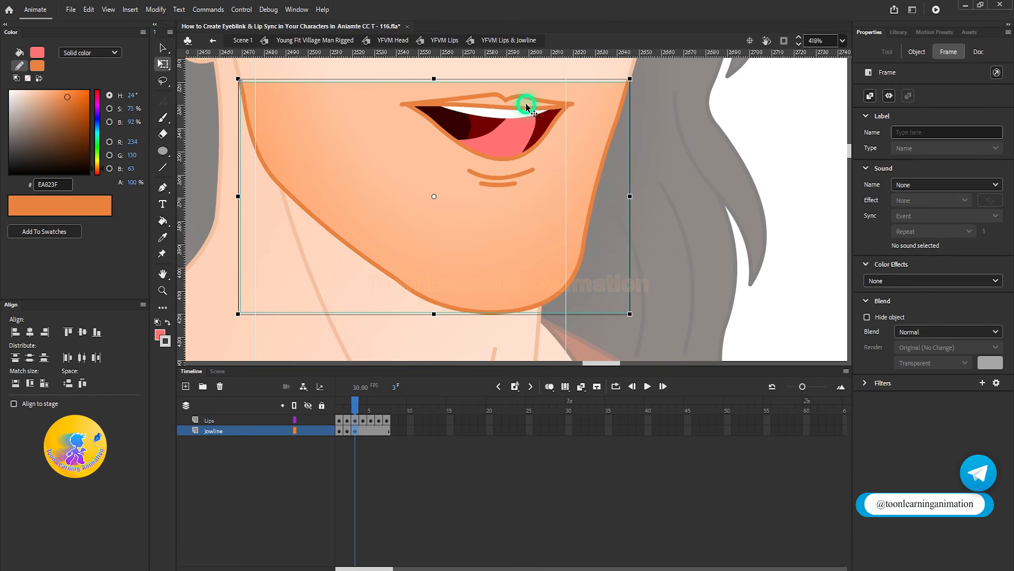
scroll(434, 325, up, 2)
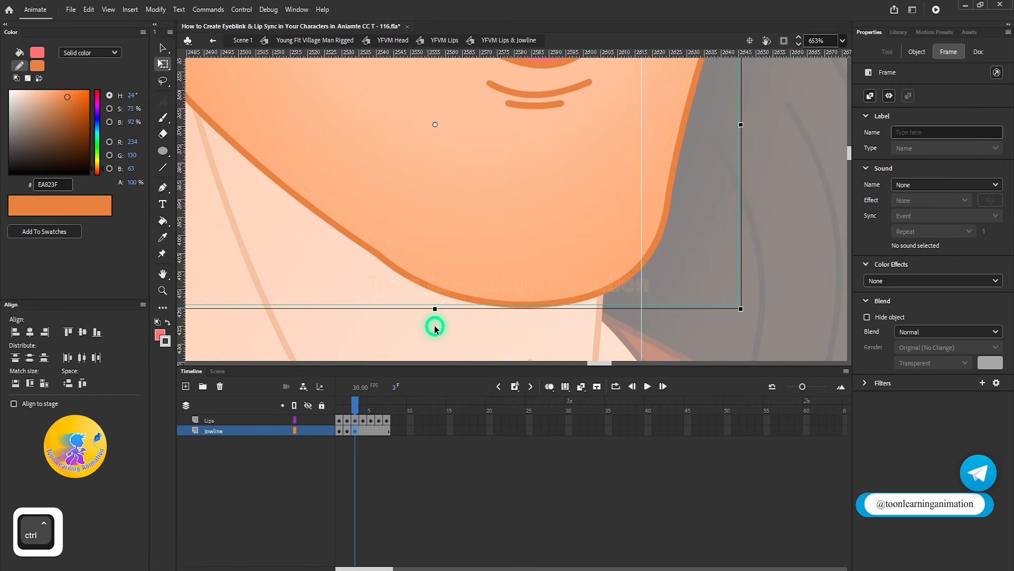
scroll(434, 325, down, 3)
click(347, 406)
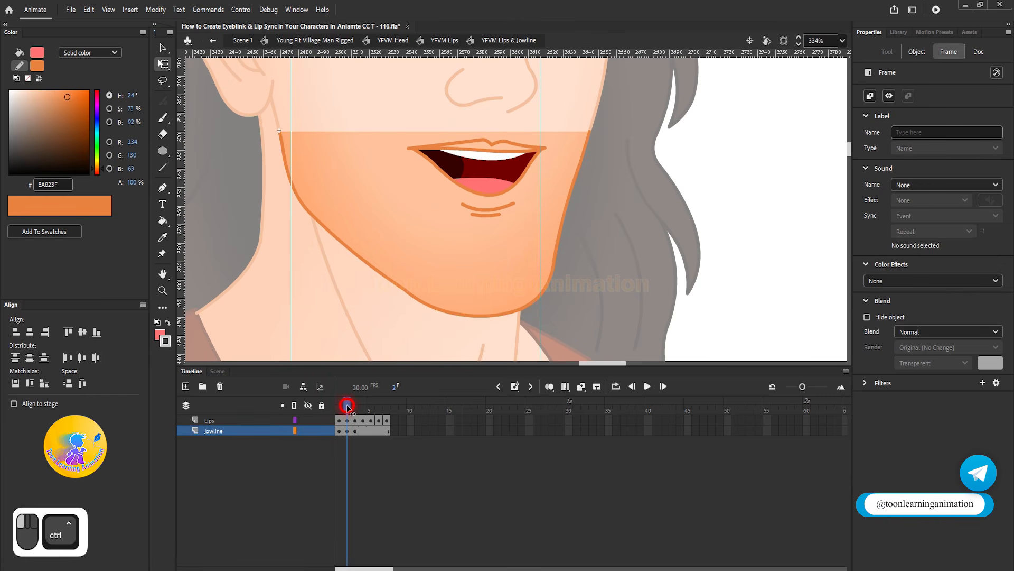
drag(347, 405, 355, 406)
scroll(431, 317, up, 3)
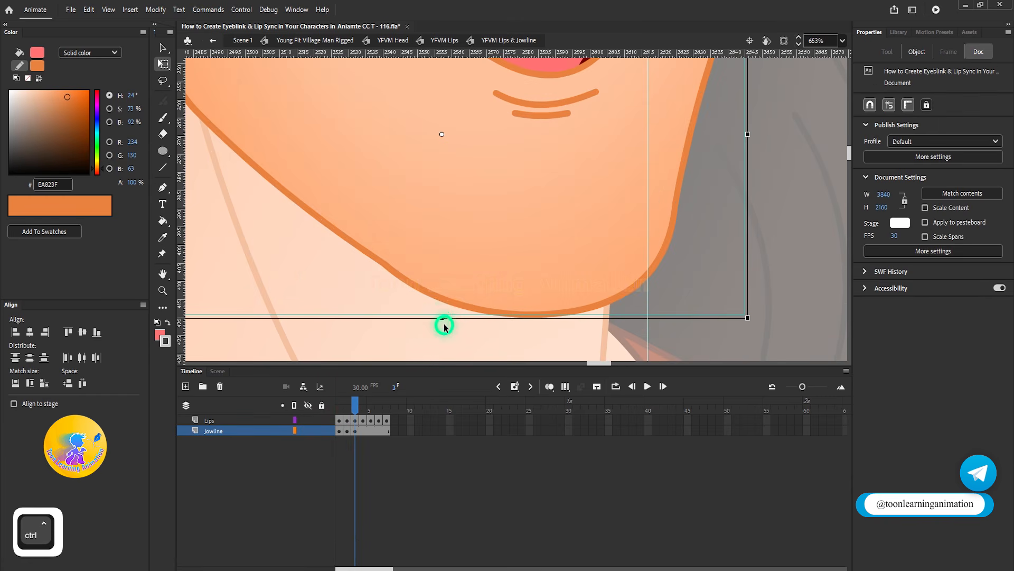
click(442, 317)
scroll(432, 315, down, 3)
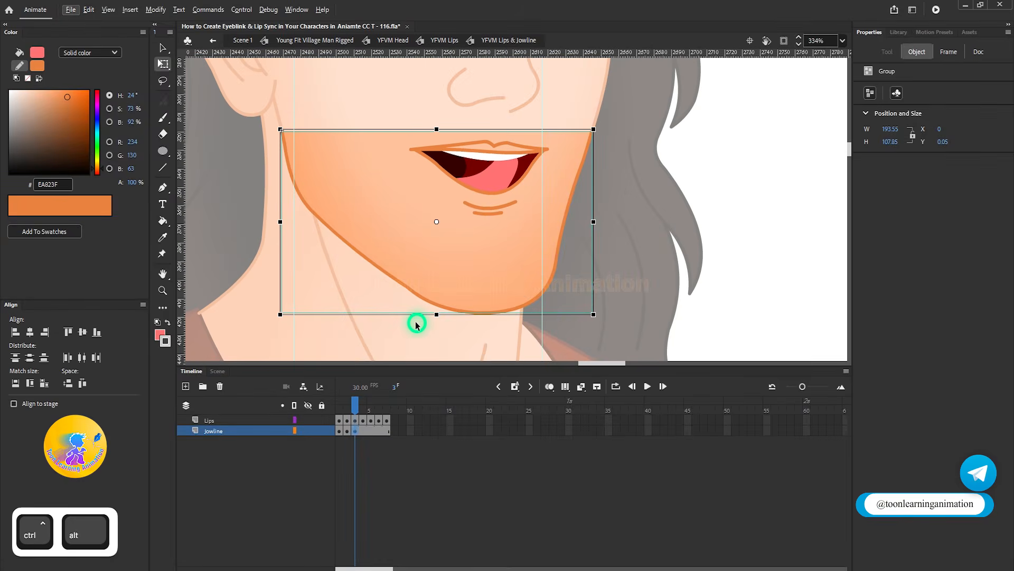
drag(349, 408, 365, 428)
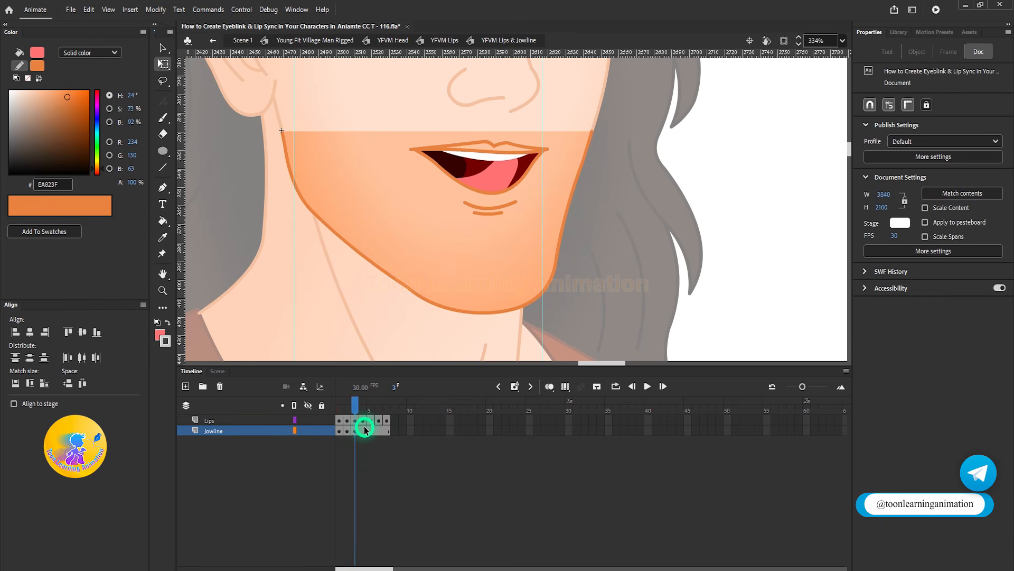
Insert a Jowline keyframe at frame 4 and raise the chin so the jaw is about 104.9 high.
click(362, 432)
key(F6)
scroll(435, 312, up, 2)
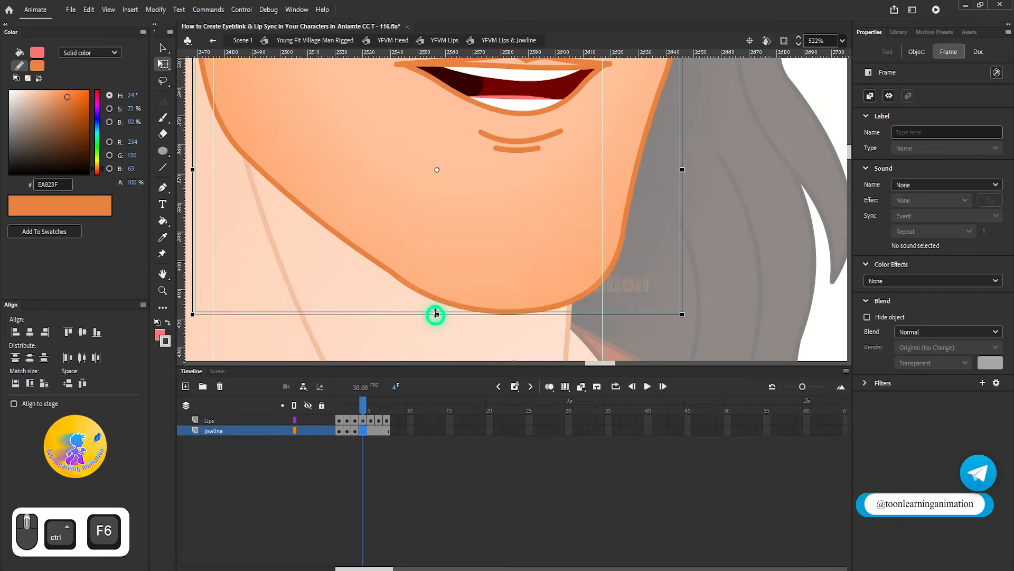
scroll(447, 311, up, 2)
drag(433, 315, 433, 301)
scroll(434, 317, down, 3)
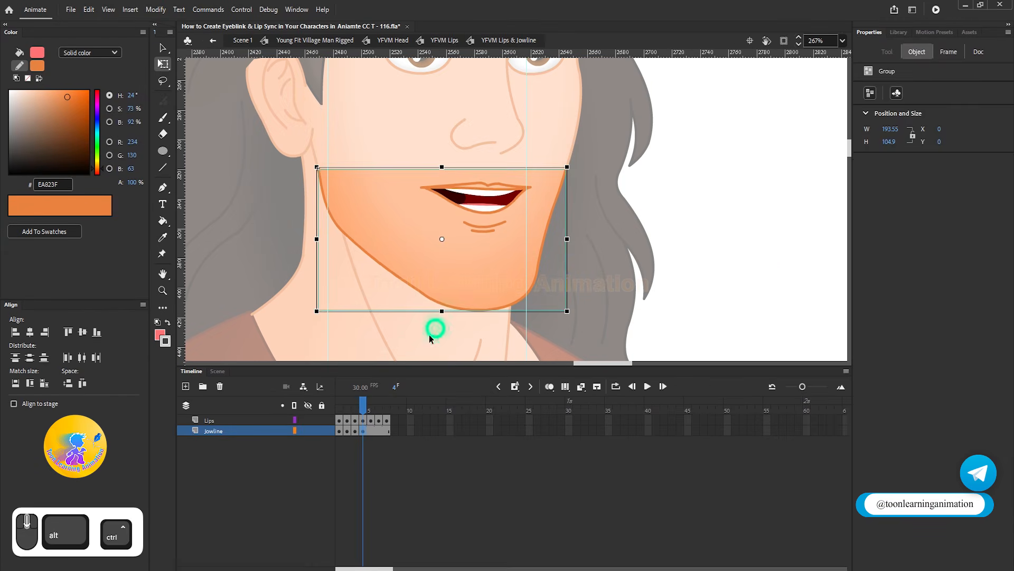
click(354, 406)
Insert a Jowline keyframe at frame 5 and reduce the jaw height to about 101.1.
click(371, 431)
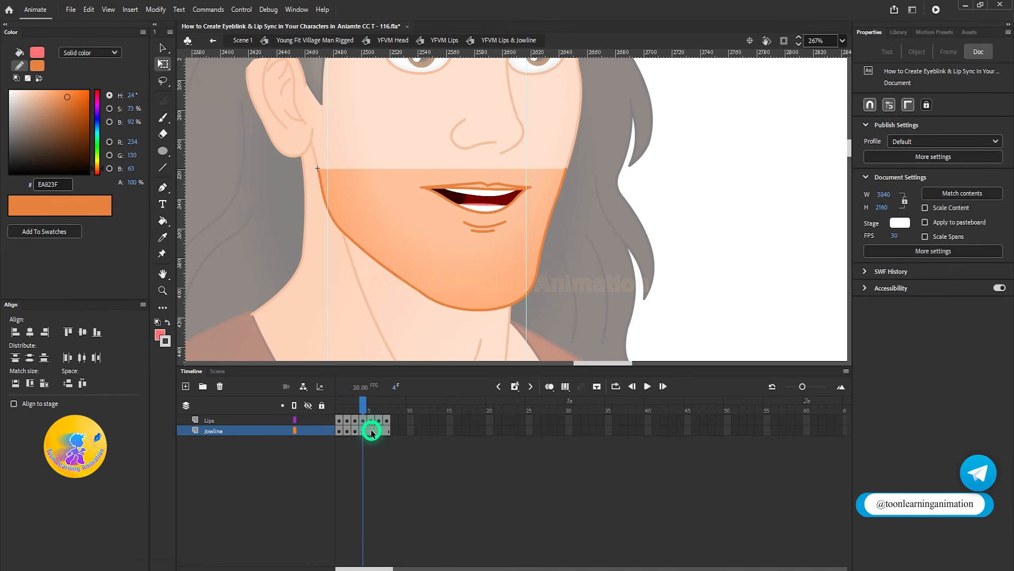
key(F6)
scroll(441, 314, up, 2)
drag(439, 310, 440, 301)
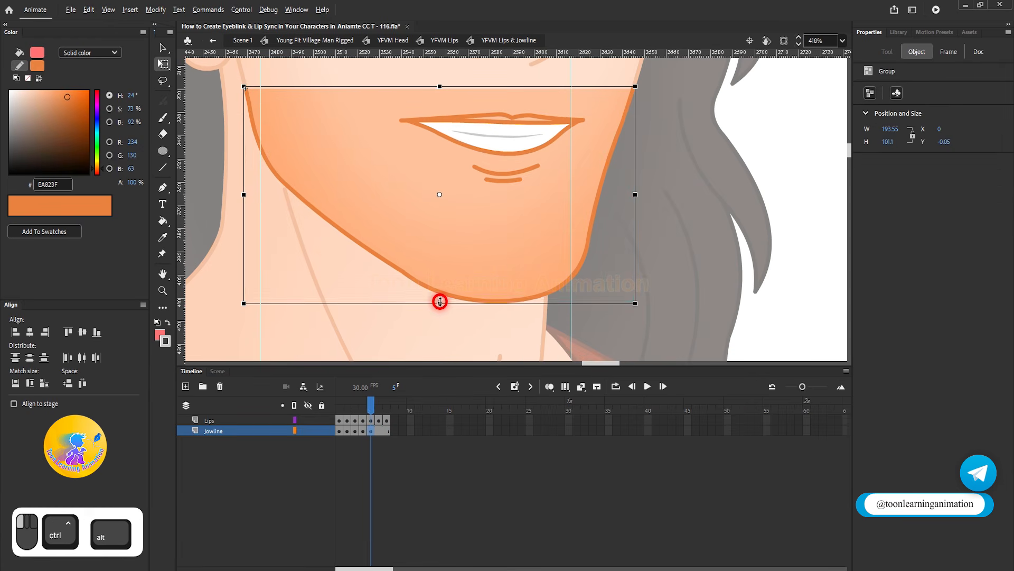
Insert a Jowline keyframe at frame 6 and reduce the jaw height to about 99.4.
click(379, 431)
key(F6)
scroll(440, 303, up, 3)
drag(440, 303, 440, 297)
scroll(440, 298, down, 4)
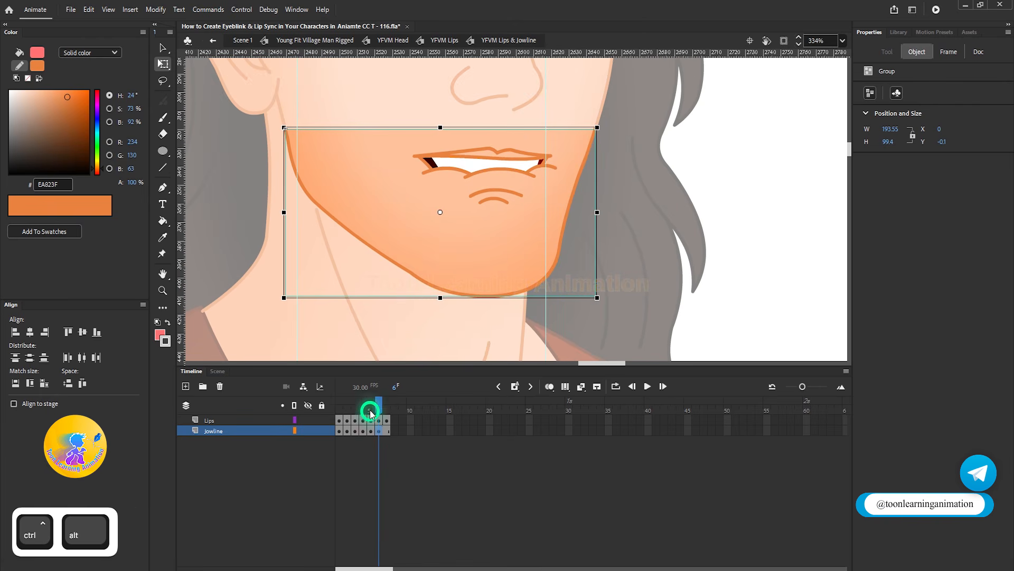
Copy the frame 1 Jowline keyframe to frame 7, stretch that jaw slightly downward and check it against the other frames.
click(386, 407)
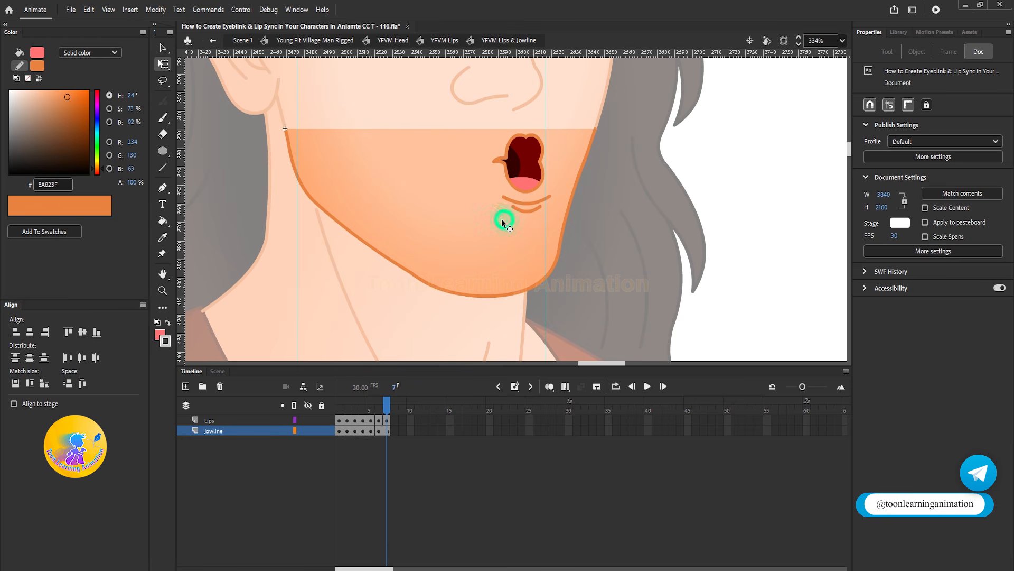
click(341, 430)
drag(340, 430, 387, 431)
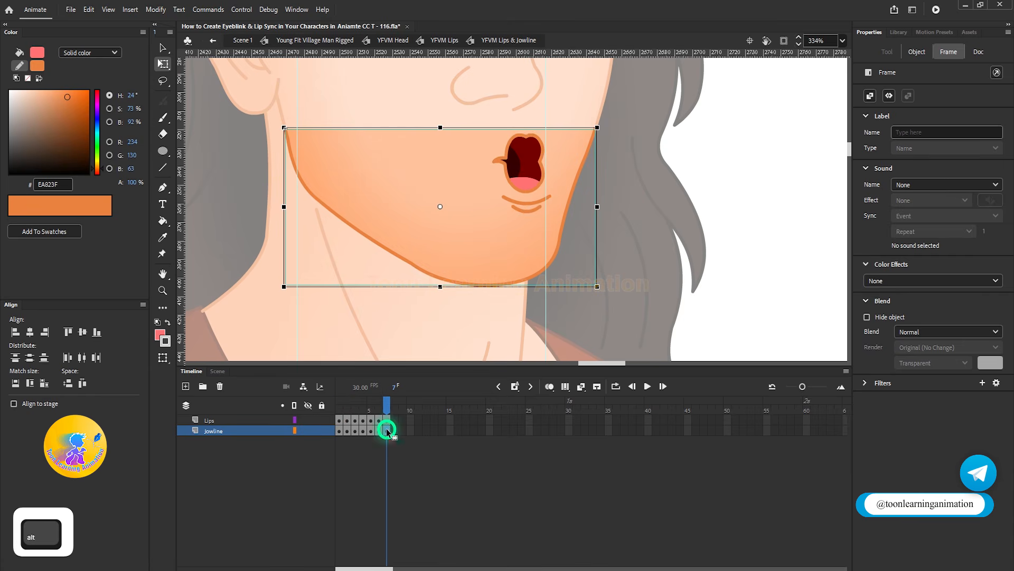
scroll(442, 278, up, 1)
drag(439, 288, 471, 311)
scroll(471, 310, down, 3)
click(347, 412)
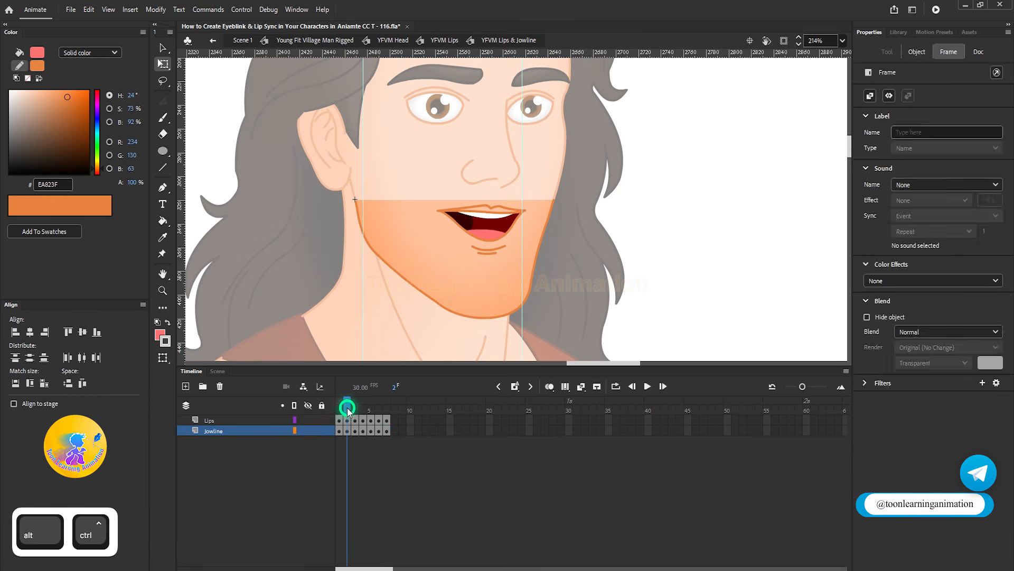
Review the mouth and jaw poses across frames 1 to 7 and play them back from the YFVM Lips symbol.
click(386, 410)
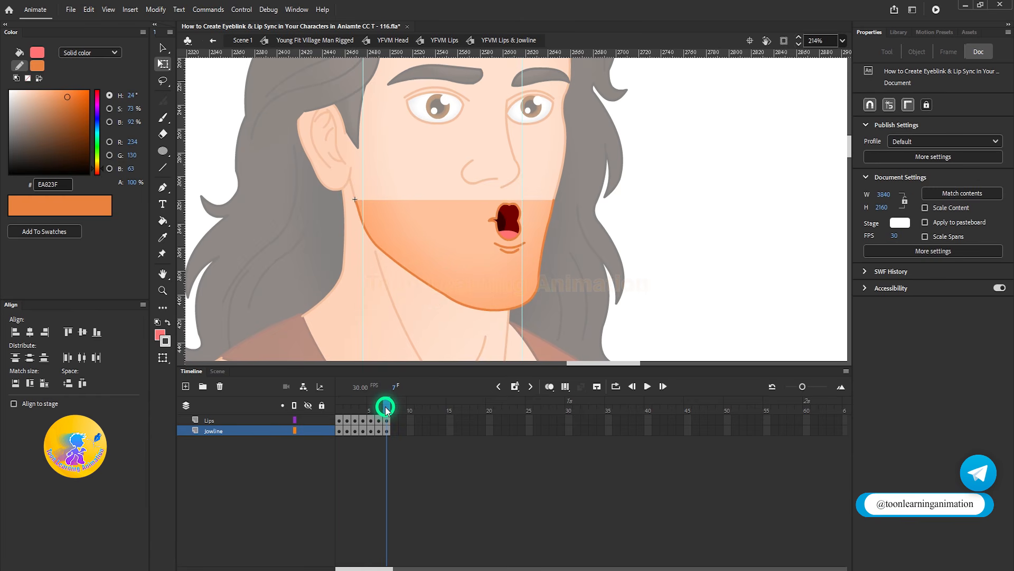
click(347, 411)
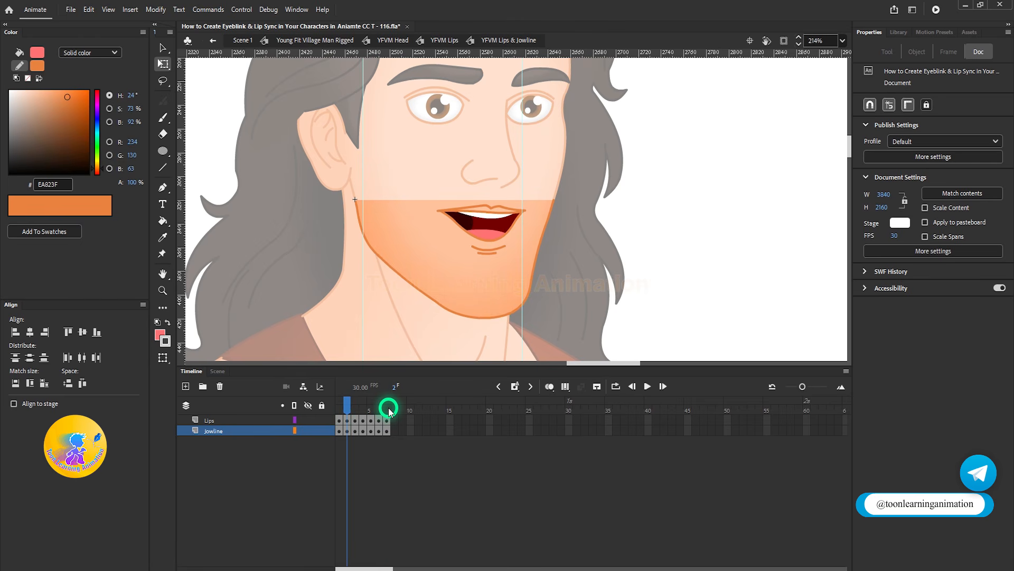
click(387, 410)
drag(385, 410, 272, 422)
key(v)
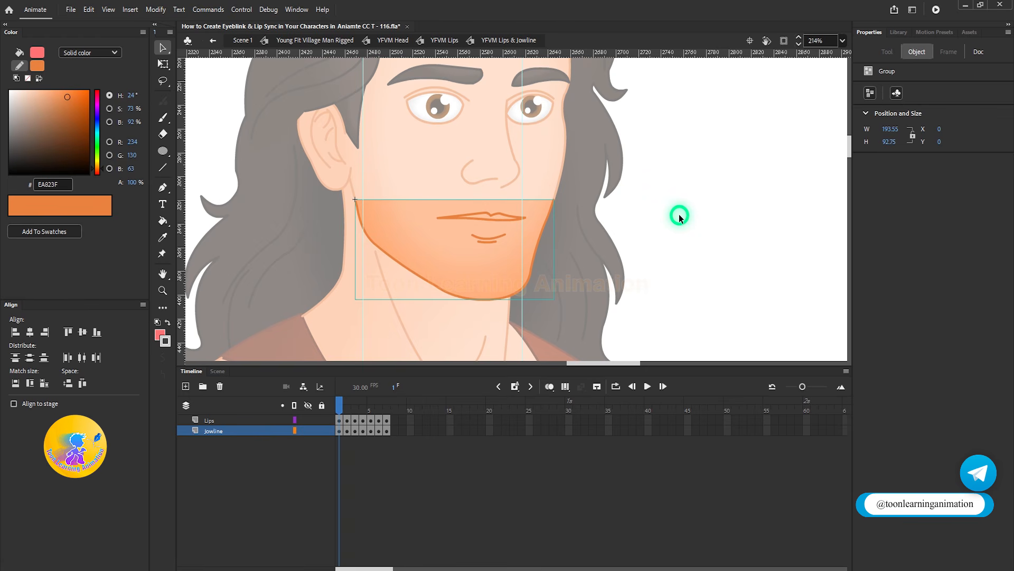
double_click(679, 214)
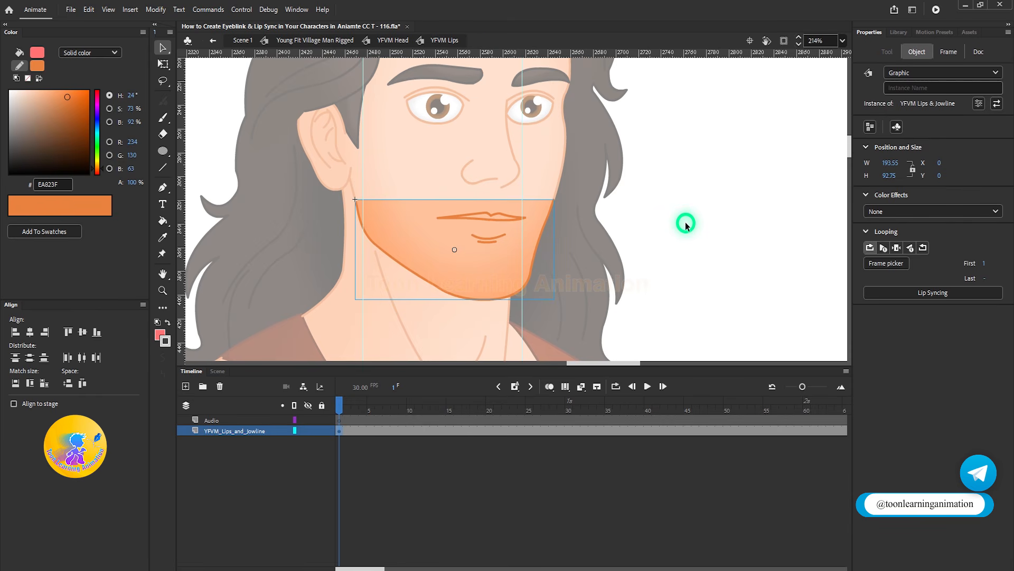
key(Return)
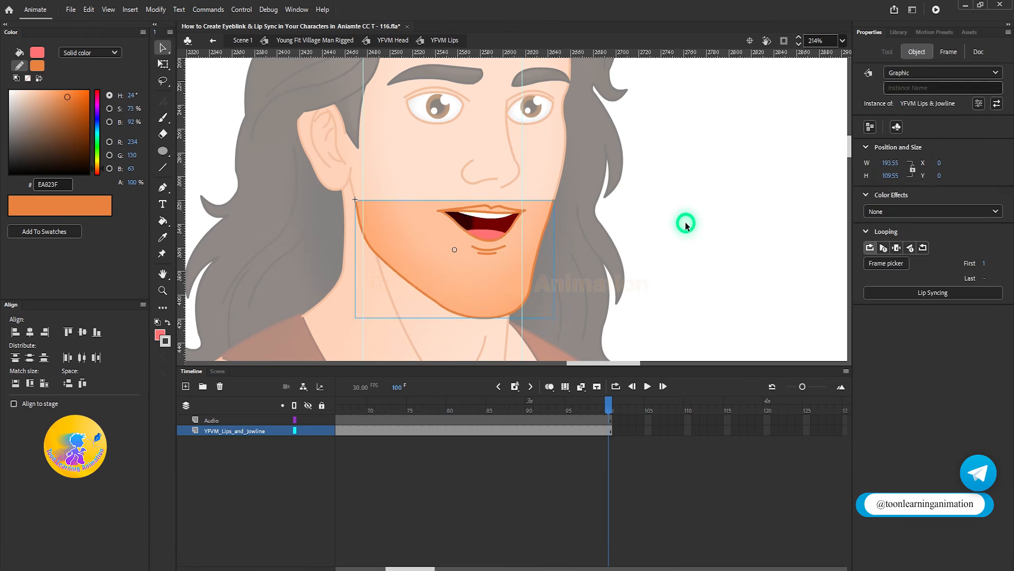
key(shift+comma)
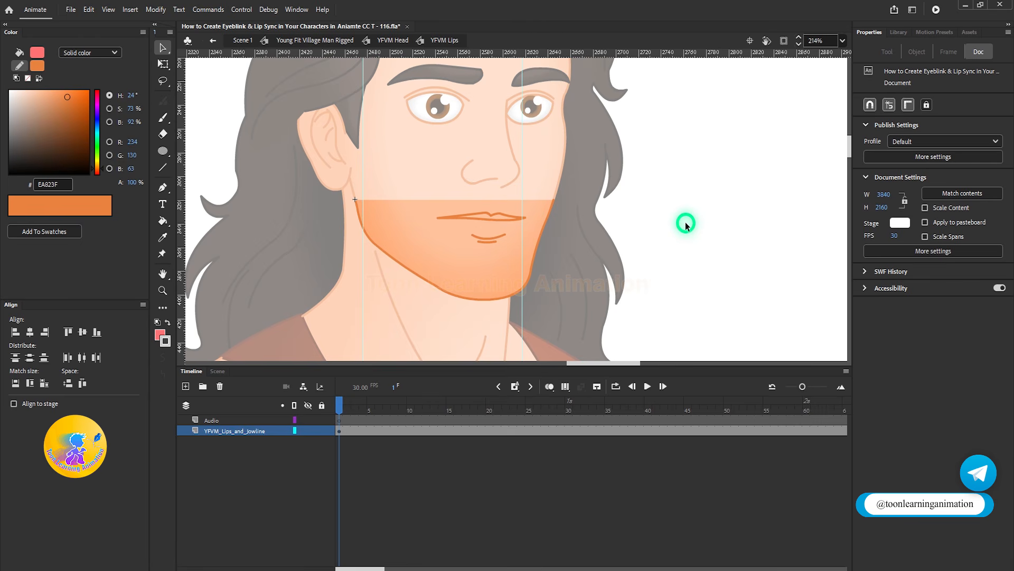
key(Return)
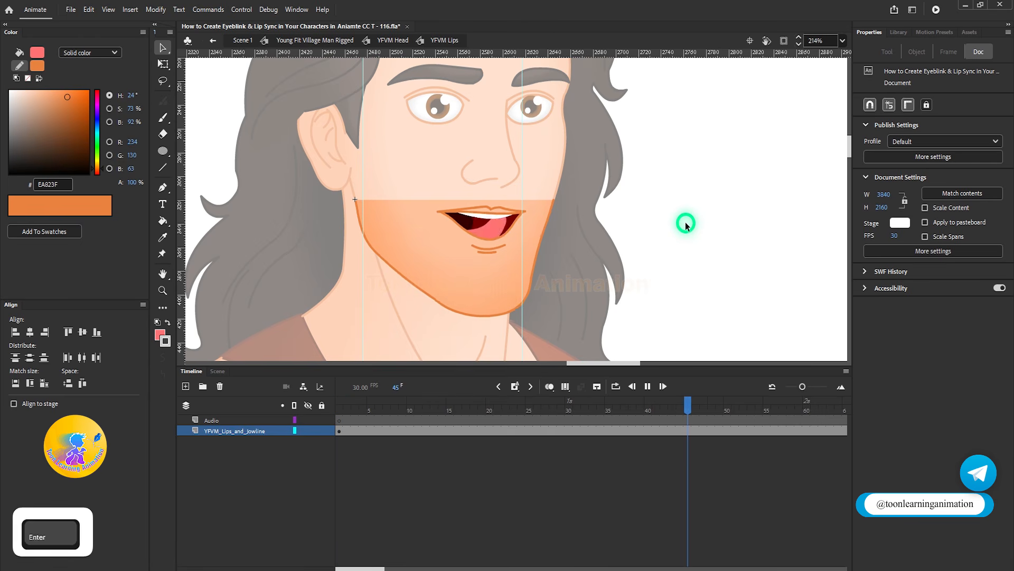
key(shift+comma)
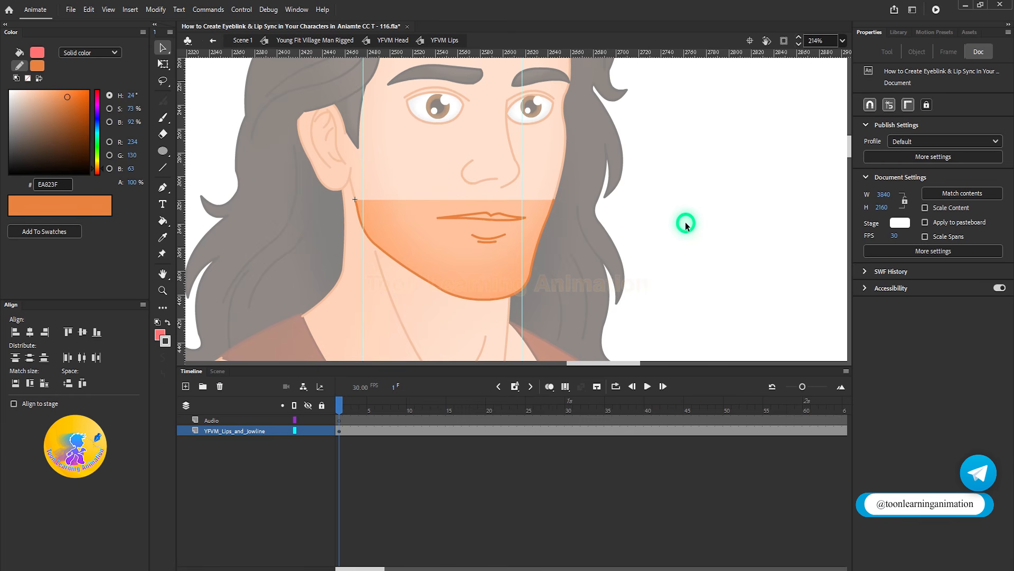
Try holding the frame 1 mouth and jaw poses for two extra frames inside the YFVM Lips & Jowline symbol, and undo it.
double_click(487, 231)
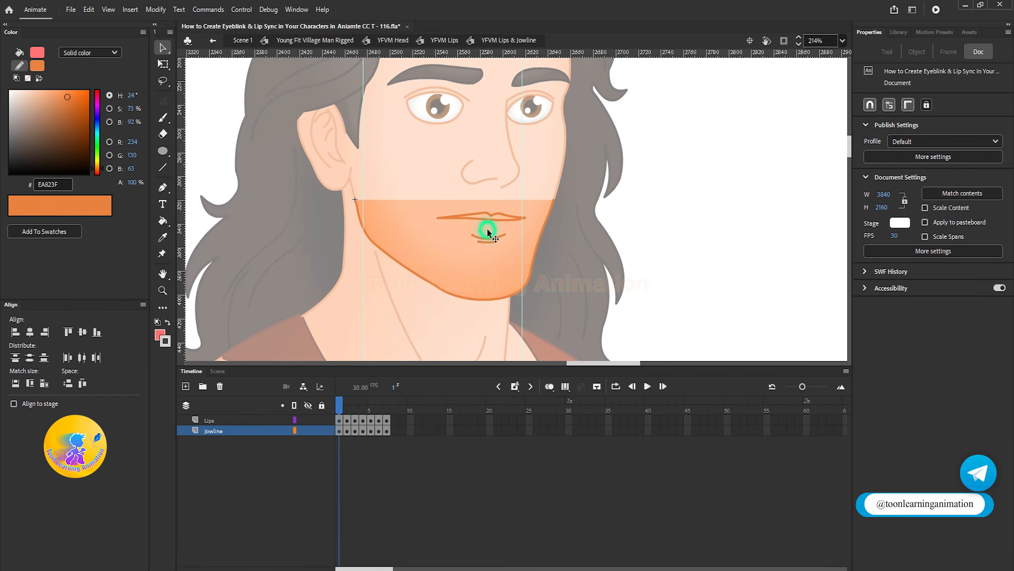
click(348, 411)
drag(344, 411, 339, 410)
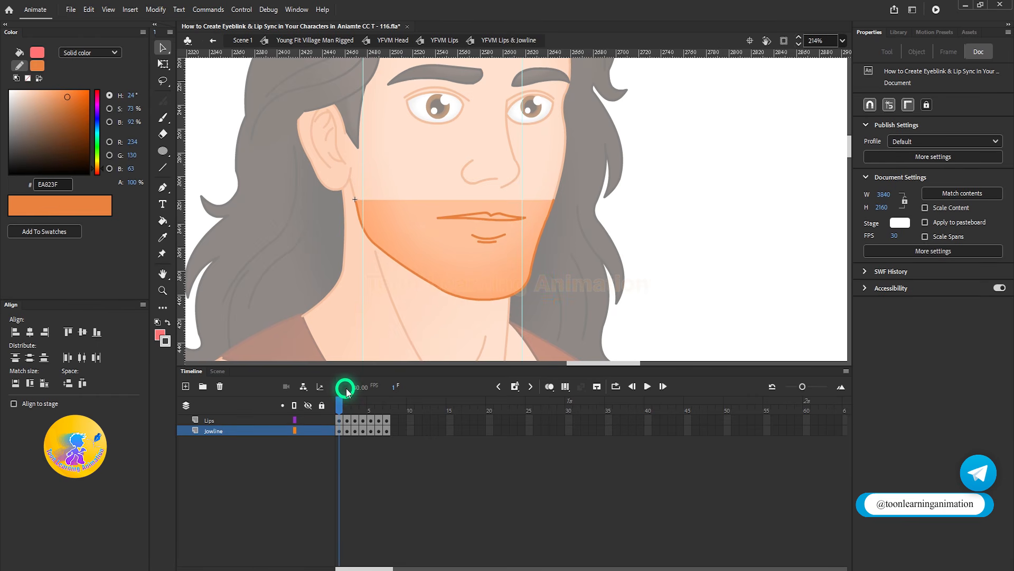
key(F5)
click(353, 430)
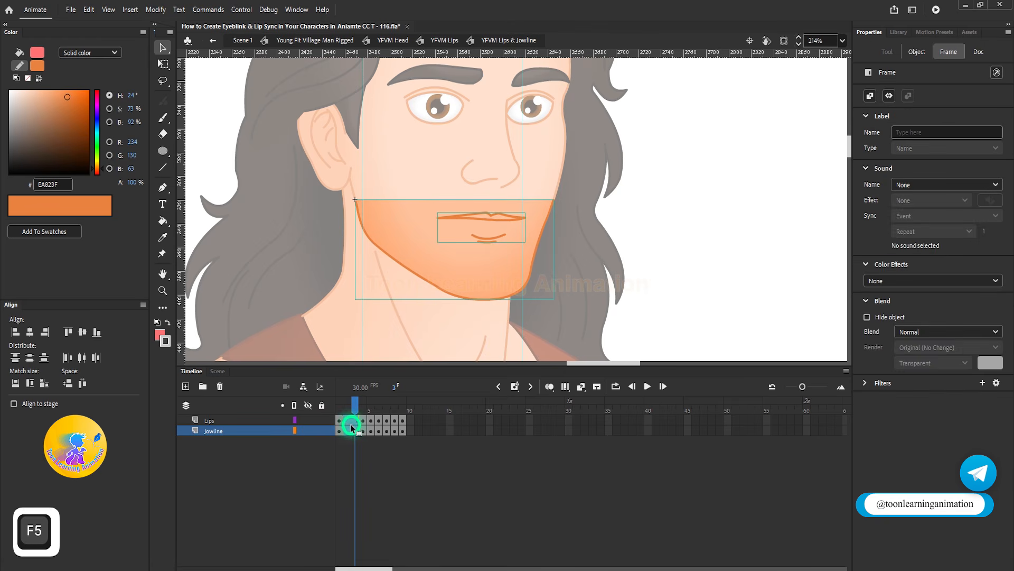
key(ctrl+z)
click(341, 408)
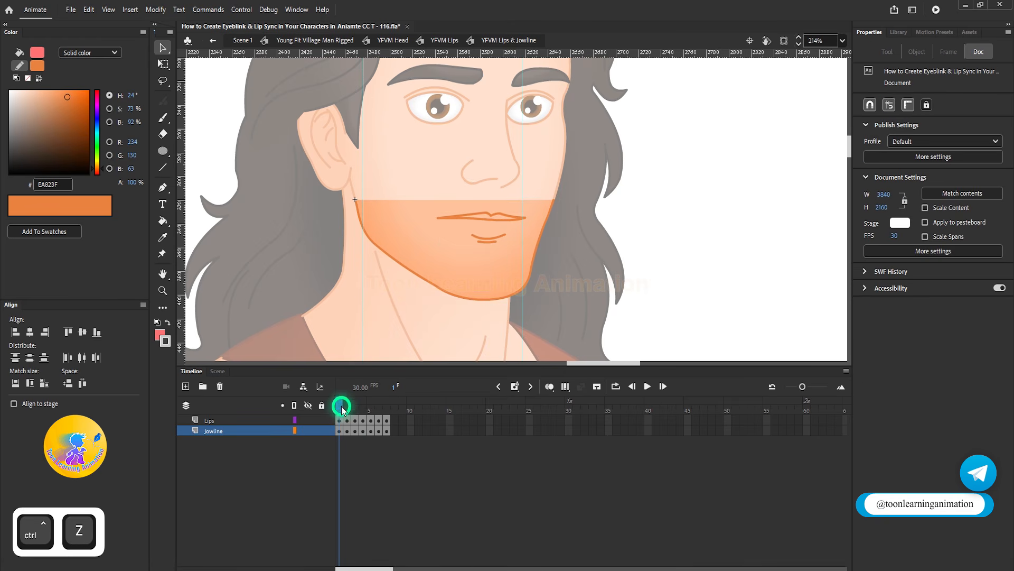
Play the mouth shapes inside the lips-and-jowline symbol, return to YFVM Lips and play them there, ending at frame 1.
key(Return)
click(594, 261)
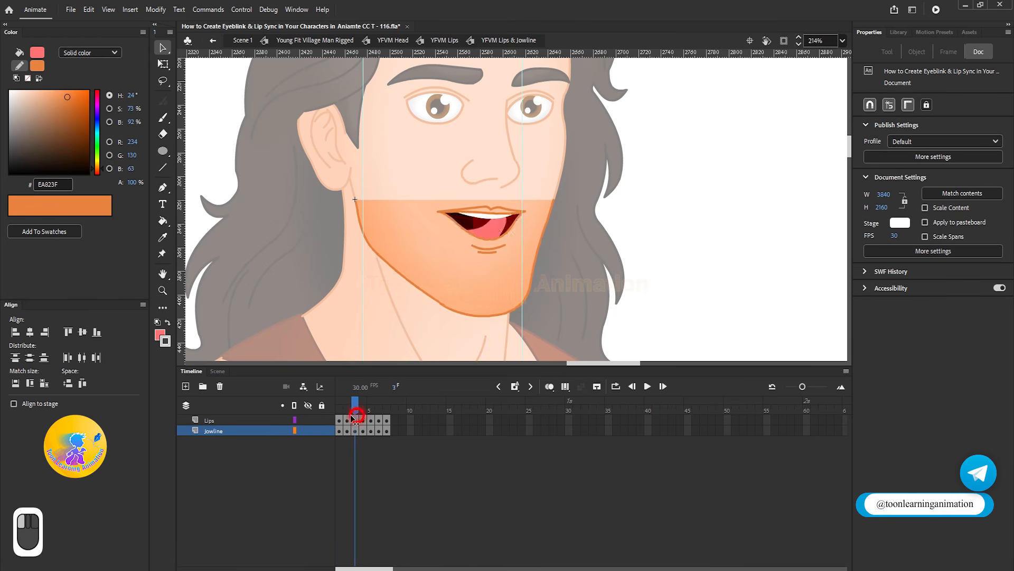
key(Return)
double_click(661, 256)
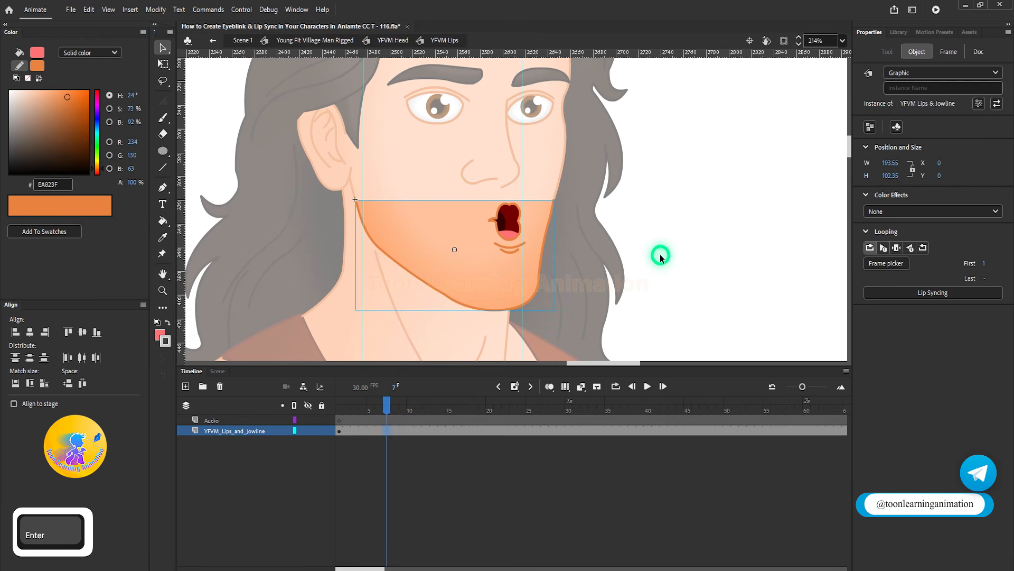
key(Return)
key(shift+comma)
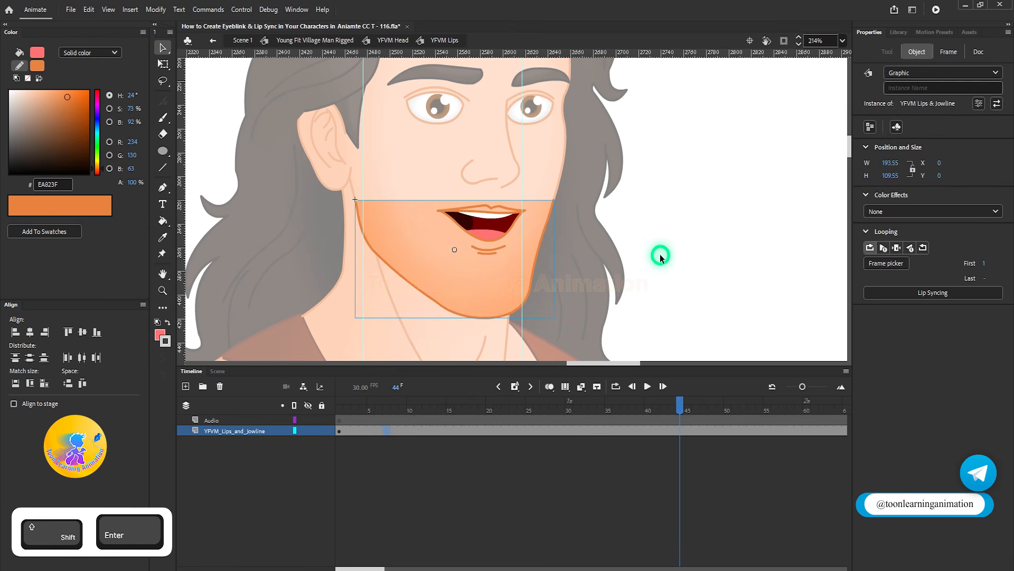
Set the YFVM Lips & Jowline instance's looping to single frame and return to the YFVM Head symbol.
click(490, 222)
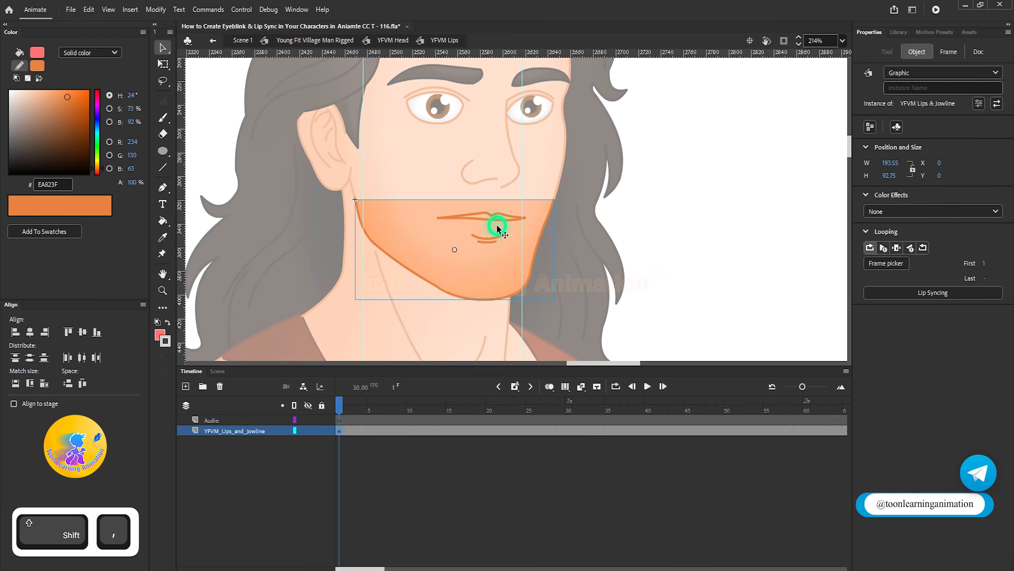
click(897, 247)
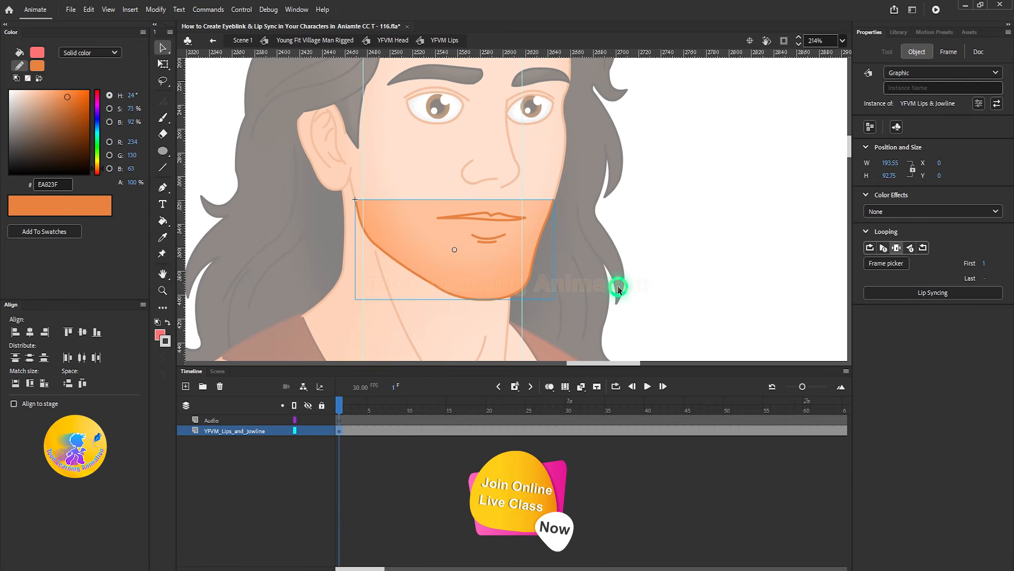
double_click(676, 262)
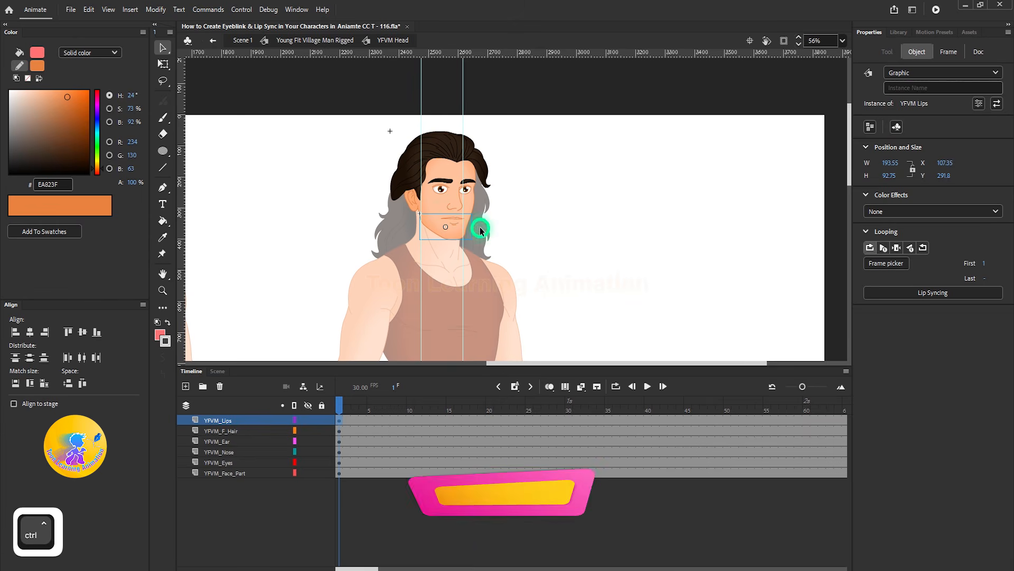
Leave the head and rigged-character symbols to get back to the main scene.
key(v)
double_click(610, 243)
scroll(439, 172, down, 4)
drag(678, 226, 655, 198)
double_click(697, 185)
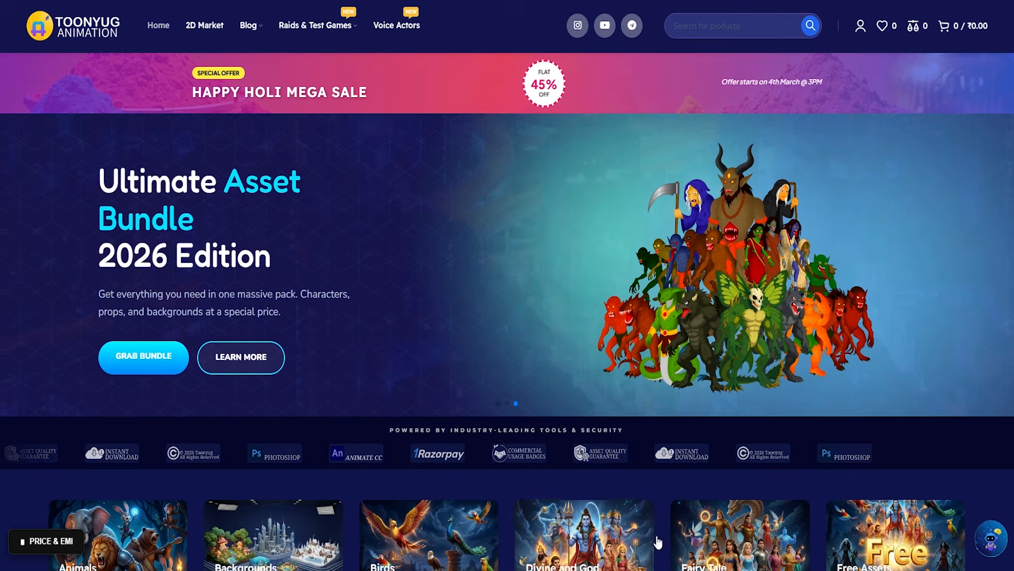
scroll(855, 465, down, 15)
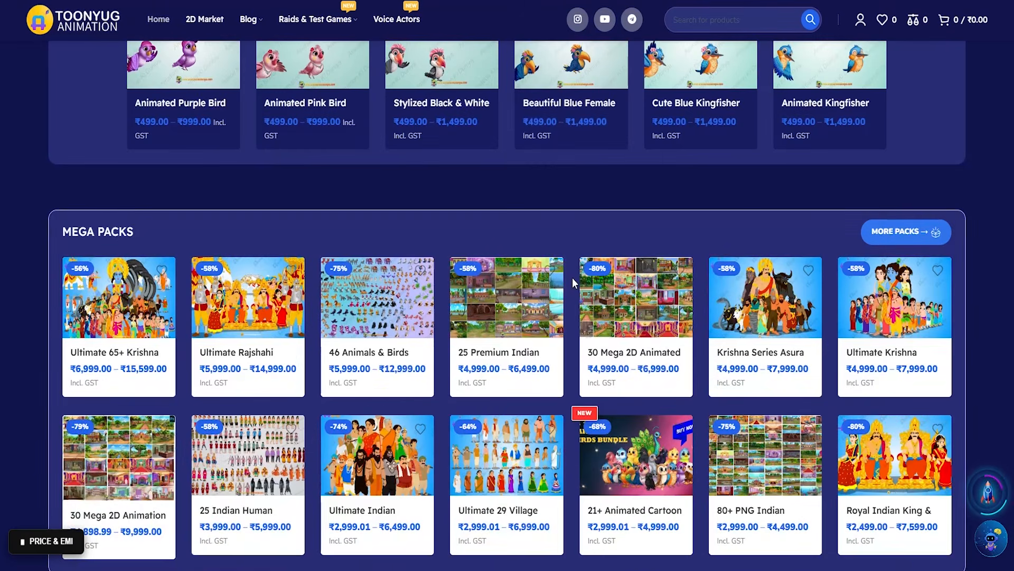
scroll(573, 279, down, 2)
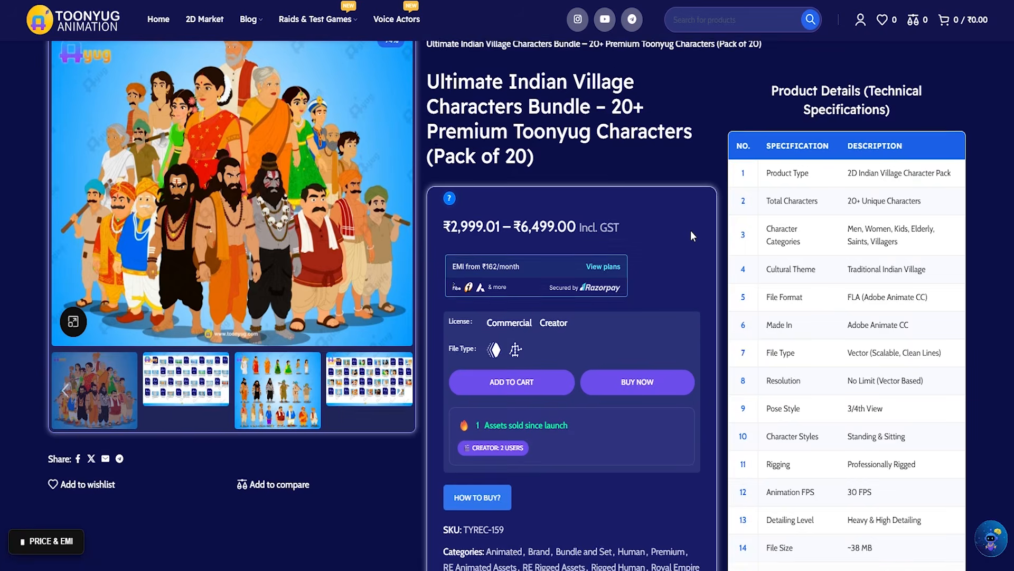
scroll(691, 231, up, 1)
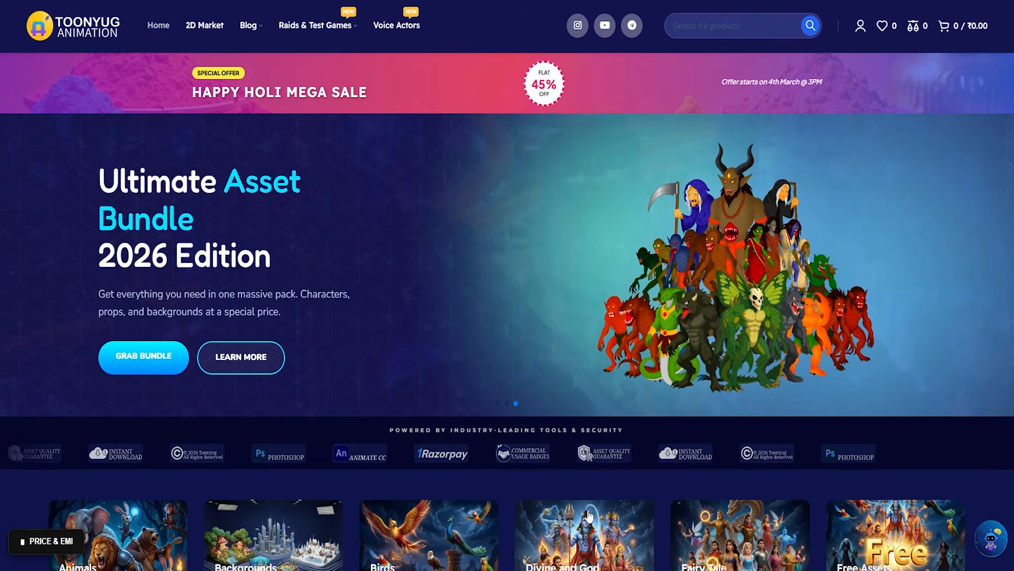
scroll(855, 468, down, 8)
scroll(856, 469, down, 13)
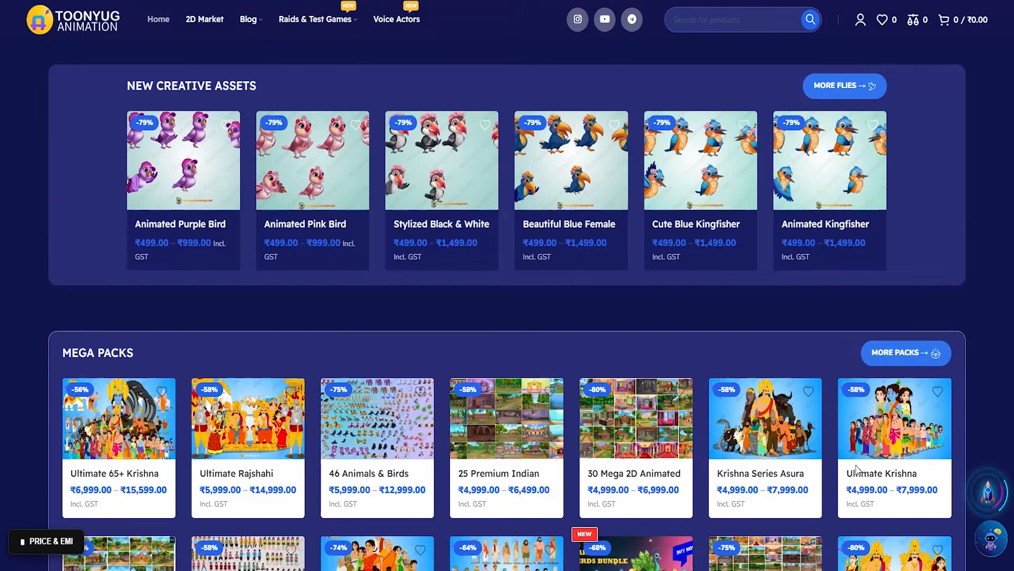
scroll(857, 469, down, 20)
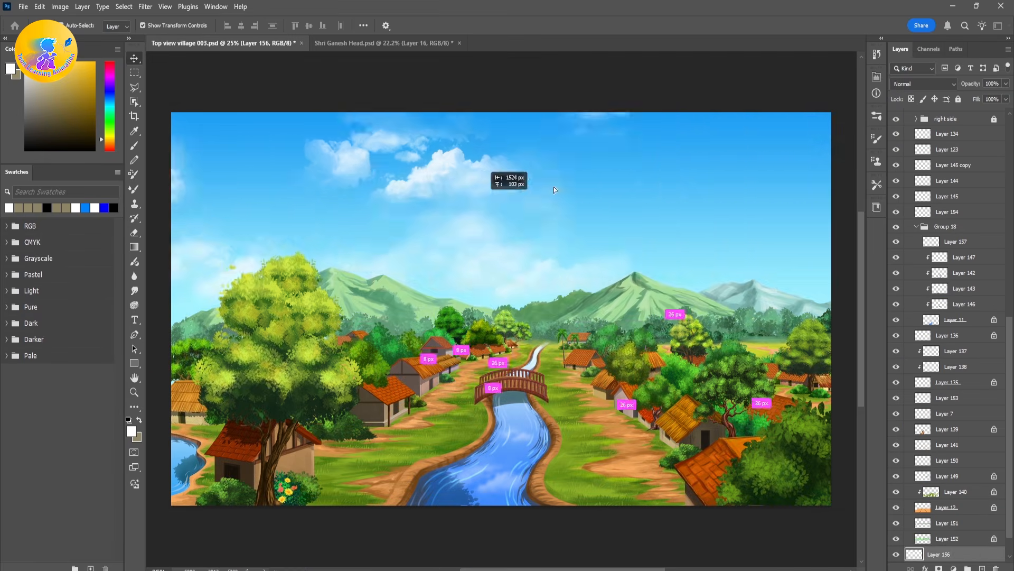
drag(476, 193, 724, 256)
drag(674, 229, 696, 264)
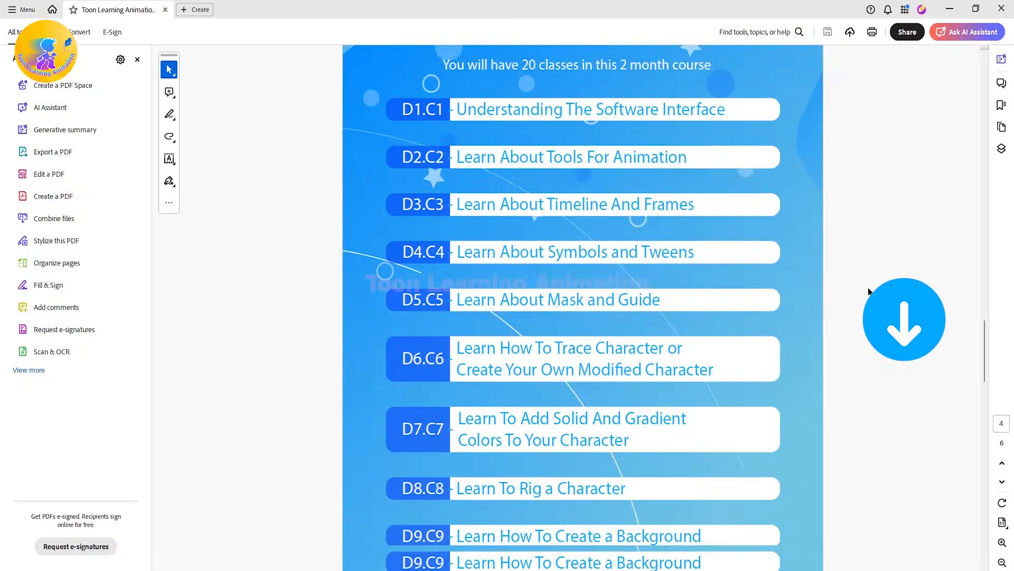
scroll(869, 290, down, 15)
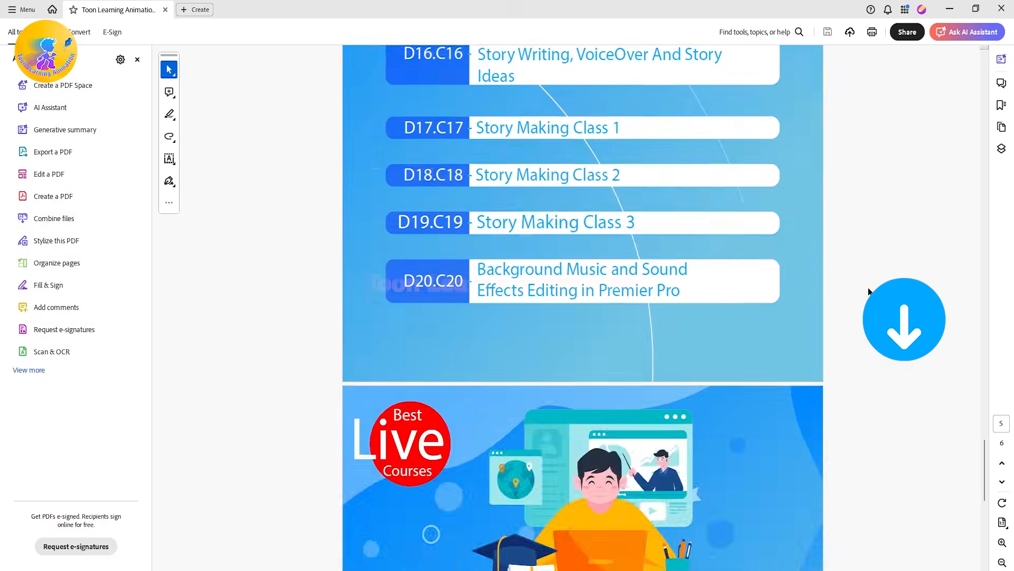
scroll(869, 290, up, 17)
scroll(582, 306, up, 10)
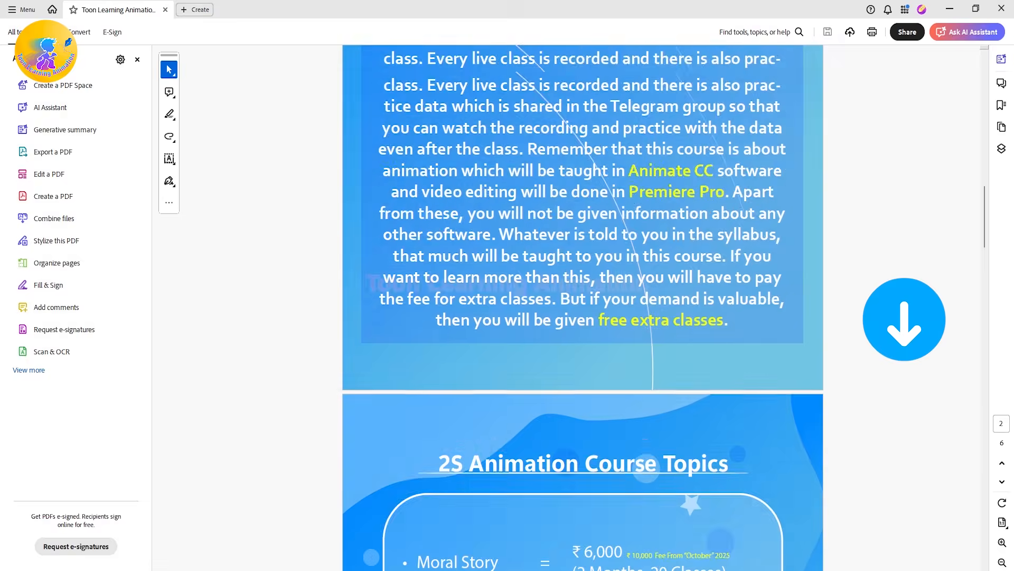